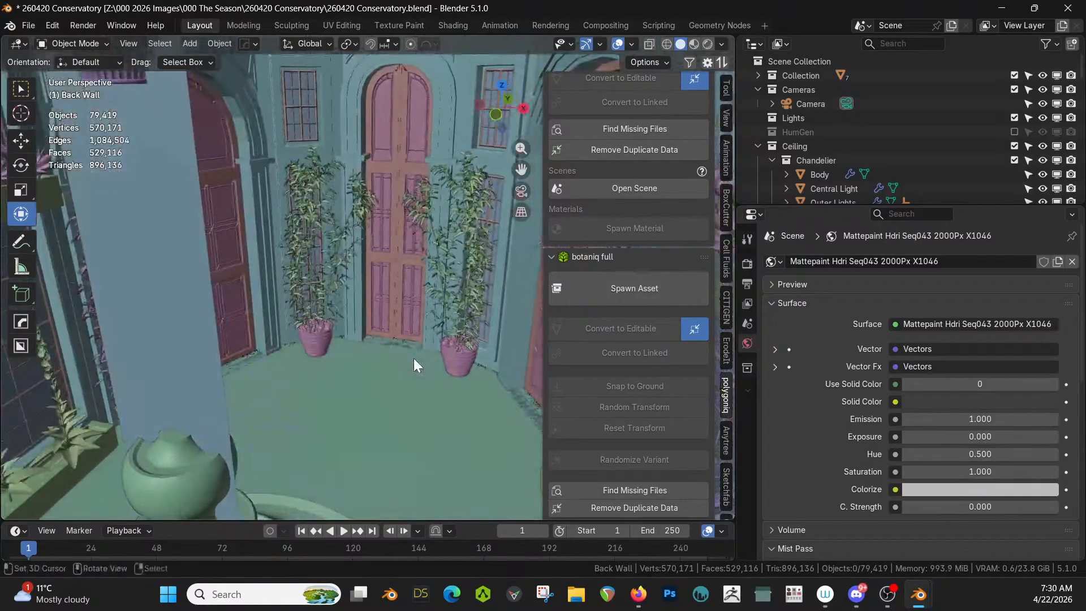
Step: Examine the conservatory's interior, central fountain and glass roof, inside and out
{"action": "scroll", "coordinate": [416, 190], "scroll_direction": "down", "scroll_amount": 6}
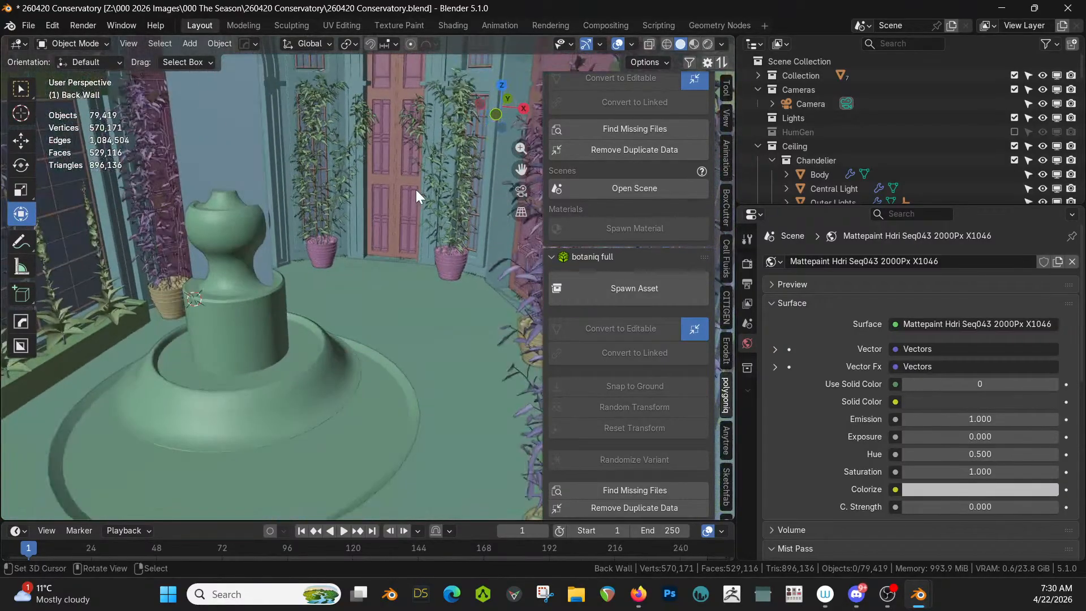
{"action": "scroll", "coordinate": [330, 260], "scroll_direction": "down", "scroll_amount": 4}
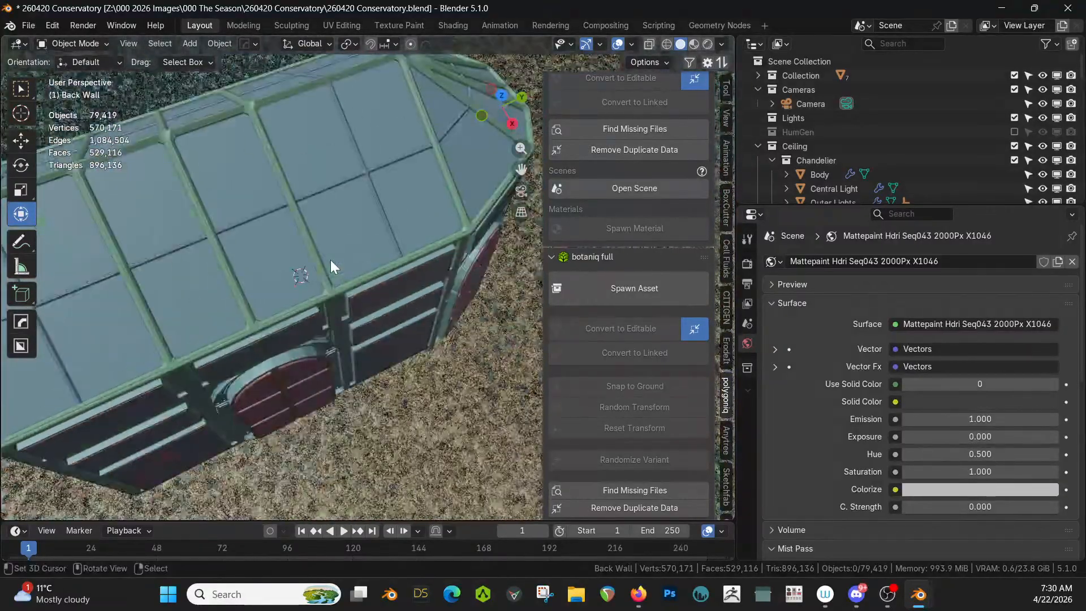
{"action": "scroll", "coordinate": [320, 303], "scroll_direction": "down", "scroll_amount": 2}
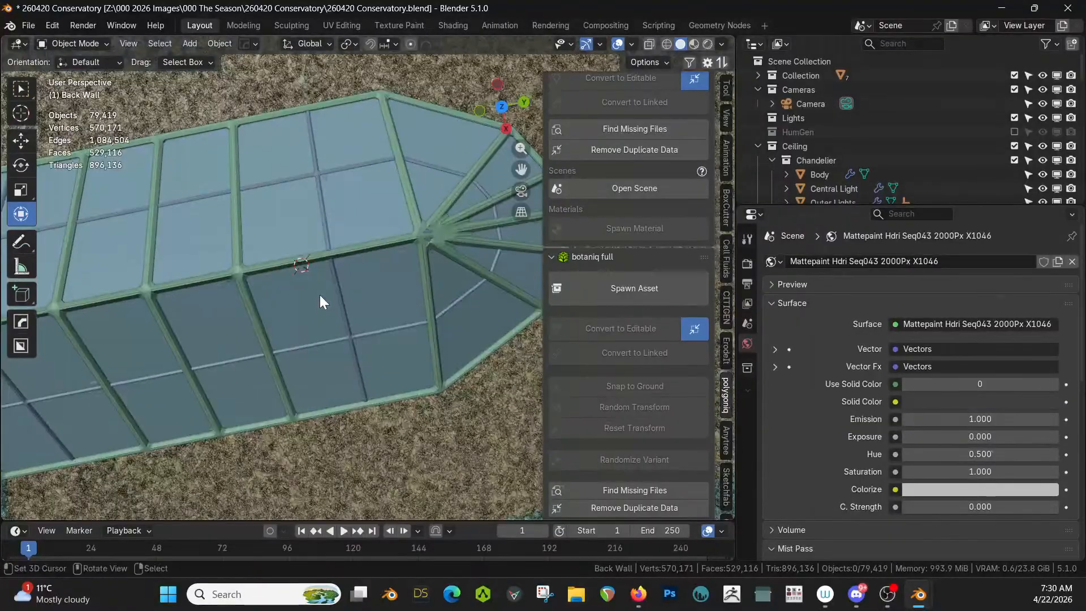
{"action": "scroll", "coordinate": [320, 294], "scroll_direction": "up", "scroll_amount": 5}
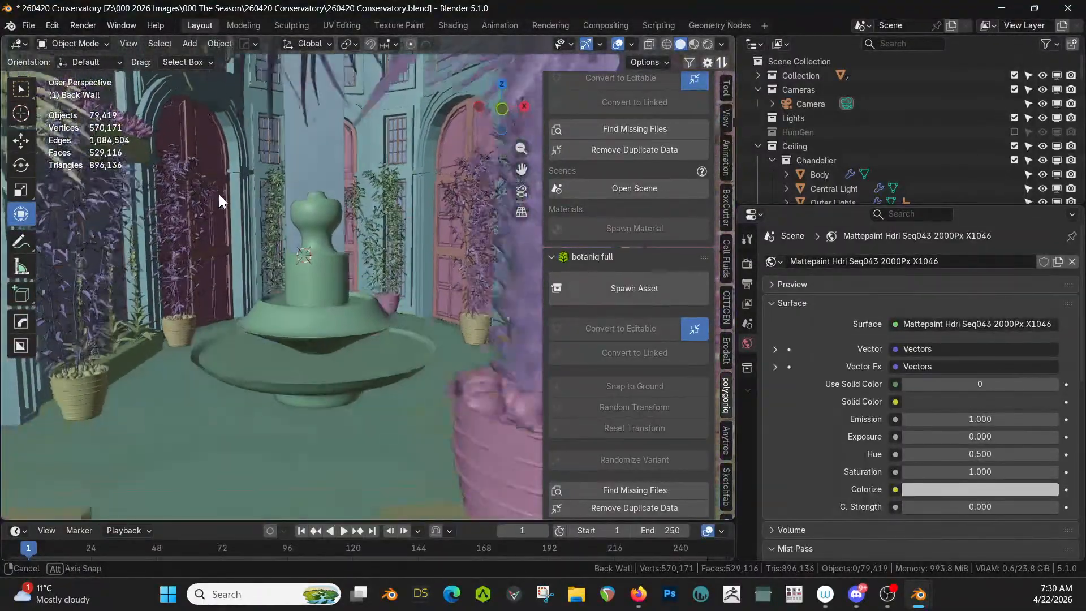
{"action": "scroll", "coordinate": [320, 216], "scroll_direction": "down", "scroll_amount": 10}
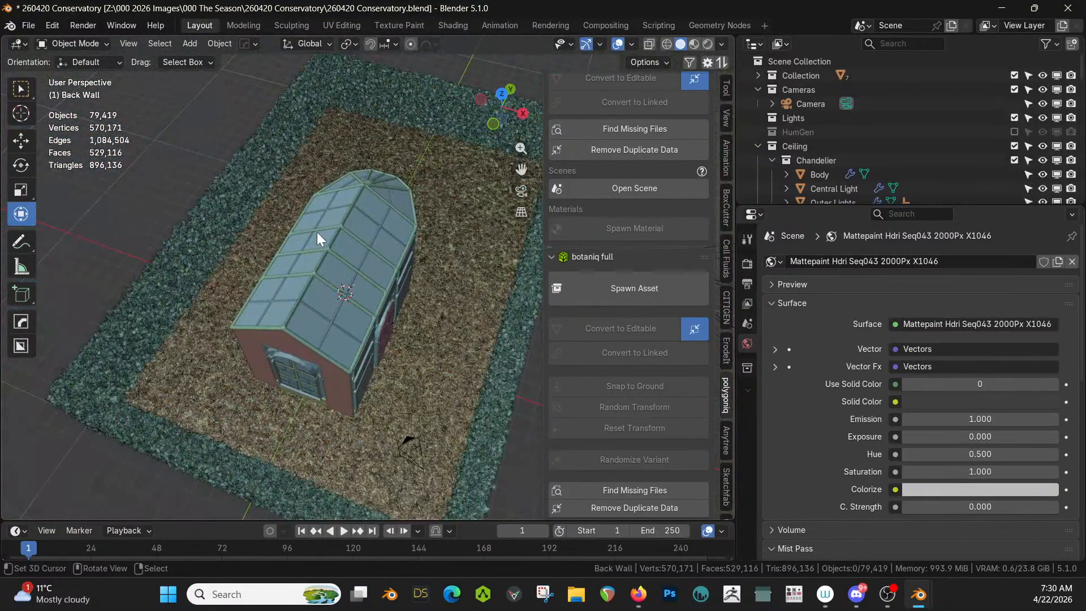
{"action": "scroll", "coordinate": [338, 261], "scroll_direction": "up", "scroll_amount": 12}
Step: Move the fountain and its water jet outside behind the conservatory, about -4.88 m in X and 9.51 m in Y
{"action": "middle_click_drag", "start_coordinate": [338, 256], "coordinate": [370, 291]}
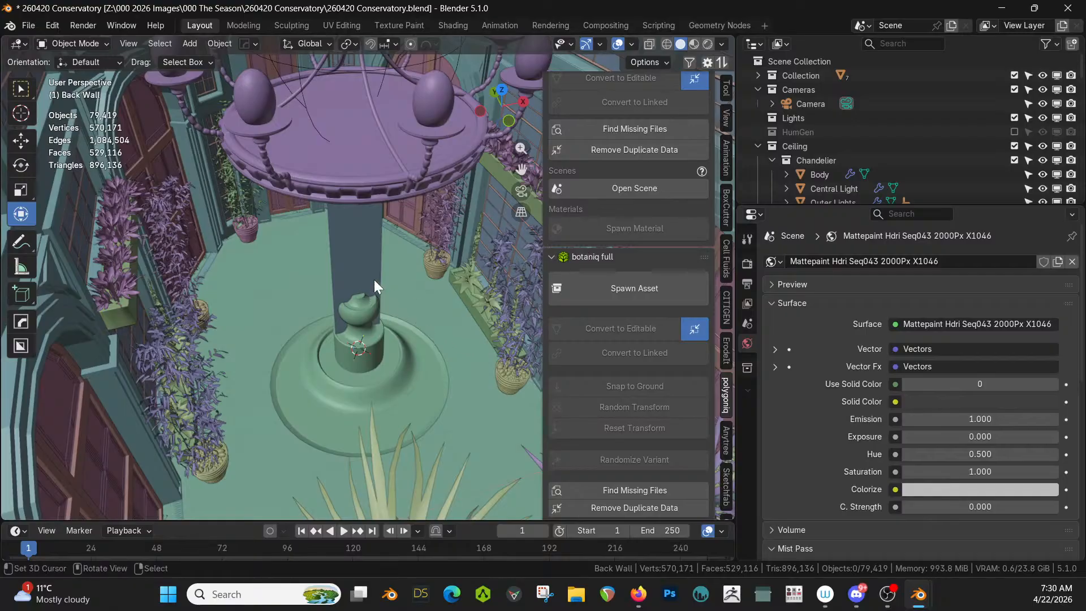
{"action": "left_click", "coordinate": [372, 278]}
{"action": "left_click", "coordinate": [299, 388], "text": "shift"}
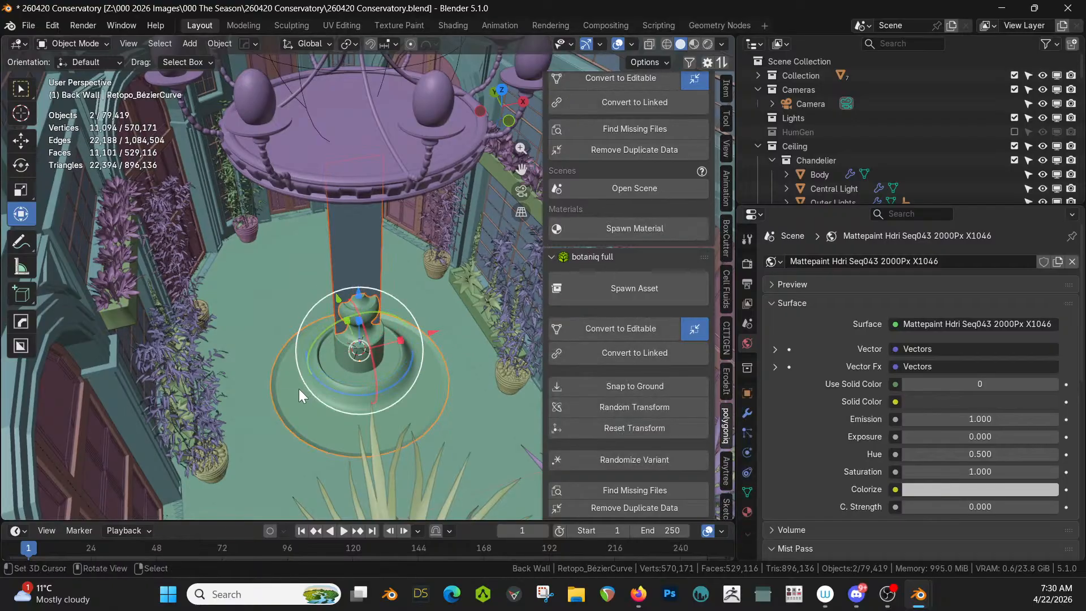
{"action": "key", "text": "KP_7"}
{"action": "scroll", "coordinate": [374, 376], "scroll_direction": "down", "scroll_amount": 7}
{"action": "middle_click_drag", "start_coordinate": [367, 385], "coordinate": [355, 500], "text": "shift"}
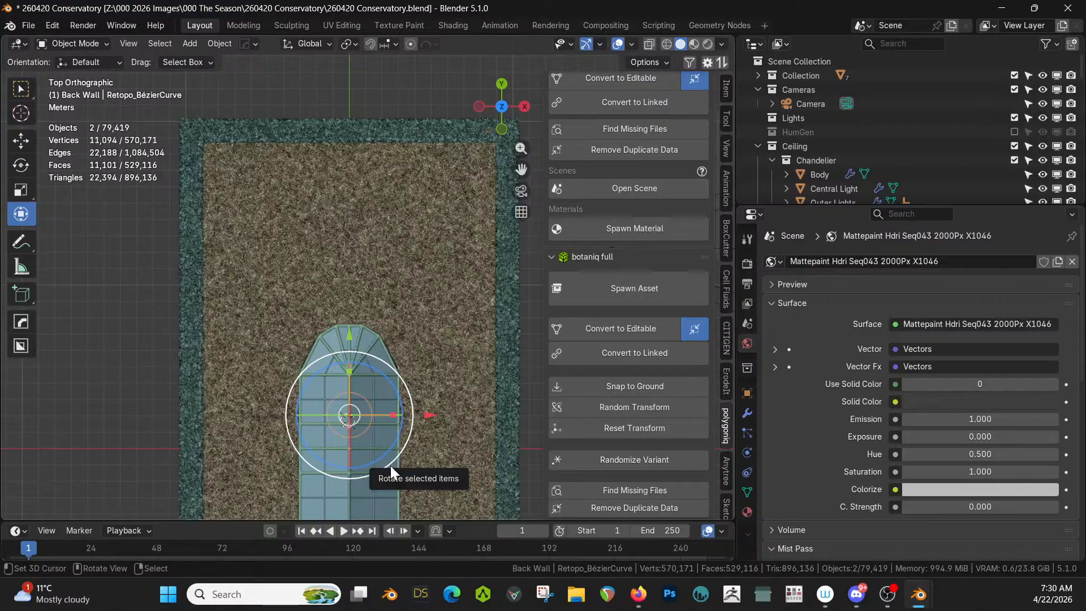
{"action": "key", "text": "g"}
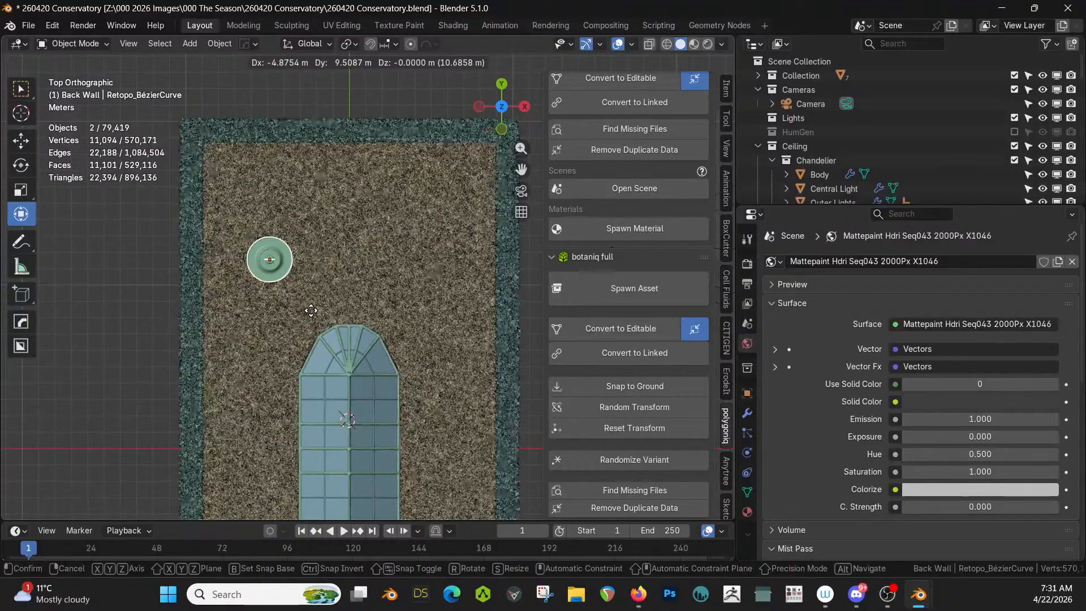
{"action": "left_click", "coordinate": [316, 321]}
Step: Collapse the Ceiling and Back Wall collections and exclude the Geo-Scatter collection from the view layer
{"action": "mouse_move", "coordinate": [345, 385]}
{"action": "middle_mouse_down"}
{"action": "mouse_move", "coordinate": [341, 322]}
{"action": "mouse_move", "coordinate": [338, 373]}
{"action": "middle_mouse_up"}
{"action": "scroll", "coordinate": [338, 374], "scroll_direction": "down", "scroll_amount": 3}
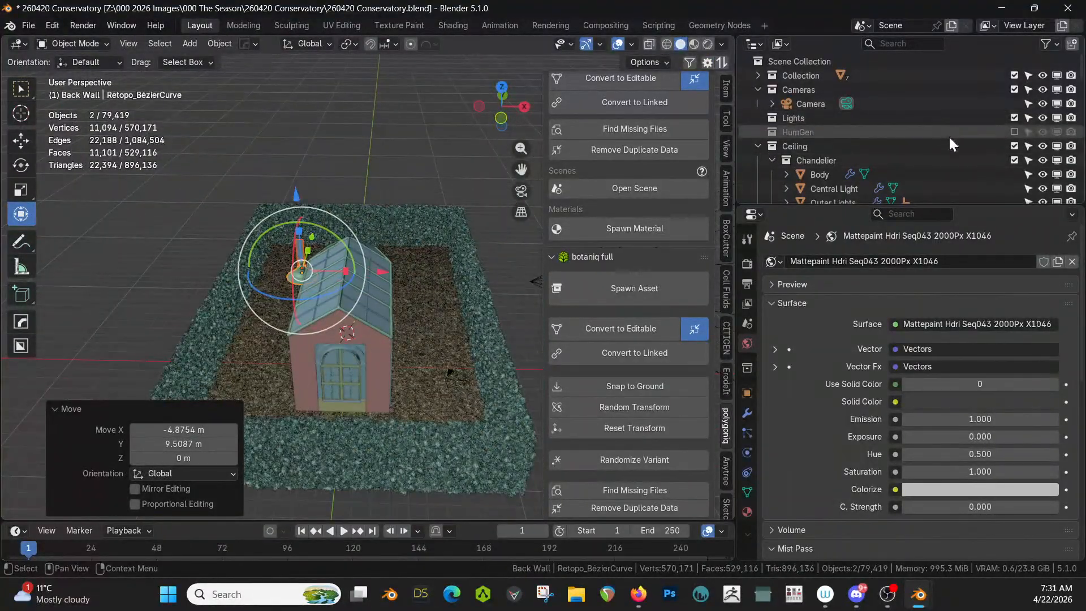
{"action": "left_click", "coordinate": [759, 146]}
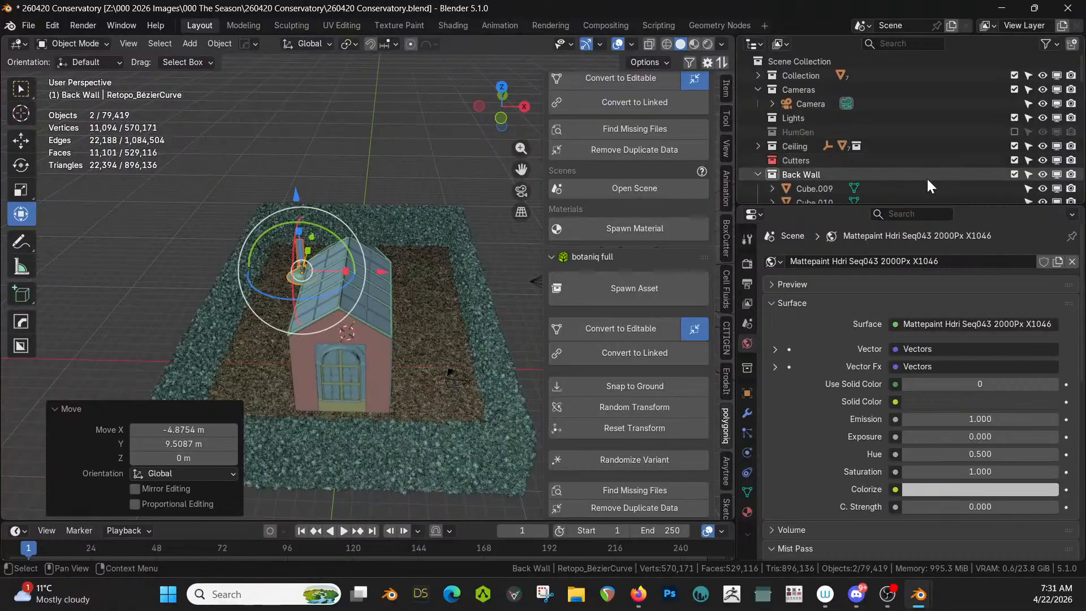
{"action": "left_click", "coordinate": [761, 175]}
{"action": "scroll", "coordinate": [805, 175], "scroll_direction": "down", "scroll_amount": 5}
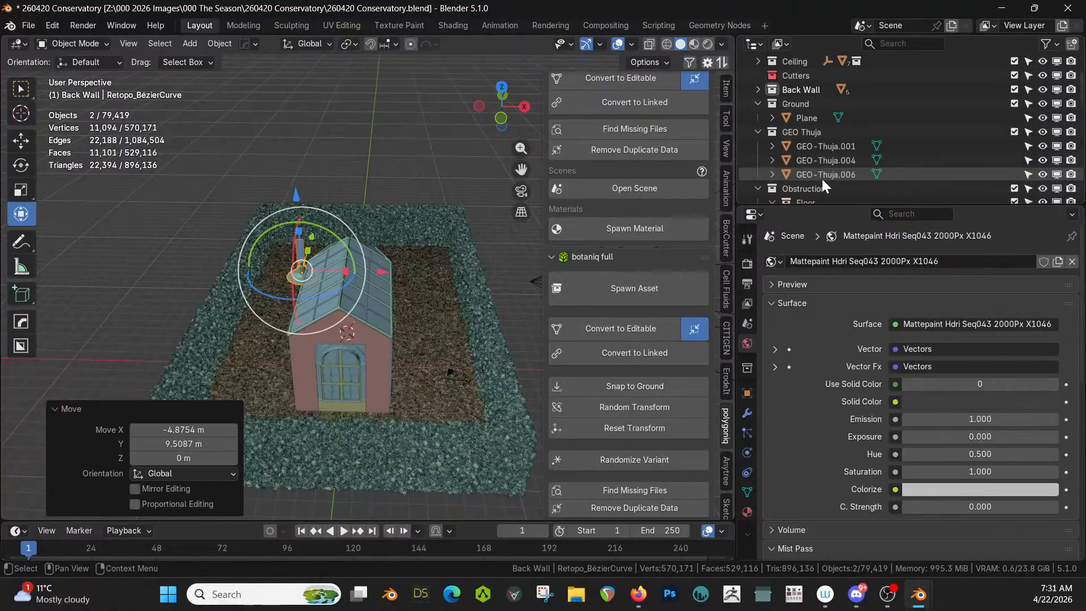
{"action": "scroll", "coordinate": [820, 176], "scroll_direction": "down", "scroll_amount": 2}
{"action": "left_click", "coordinate": [1013, 175]}
Step: Mirror the fountain and its water jet along the X axis, using the ground plane as the mirror object
{"action": "middle_click_drag", "start_coordinate": [365, 215], "coordinate": [392, 255]}
{"action": "left_click", "coordinate": [412, 244], "text": "shift"}
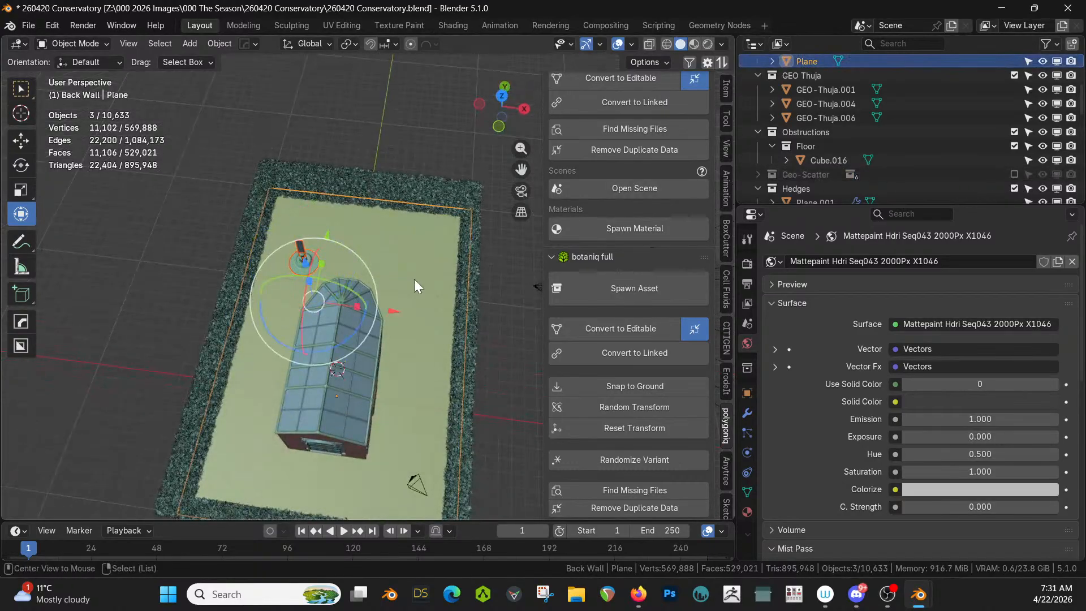
{"action": "key", "text": "alt+x"}
{"action": "left_click", "coordinate": [240, 385]}
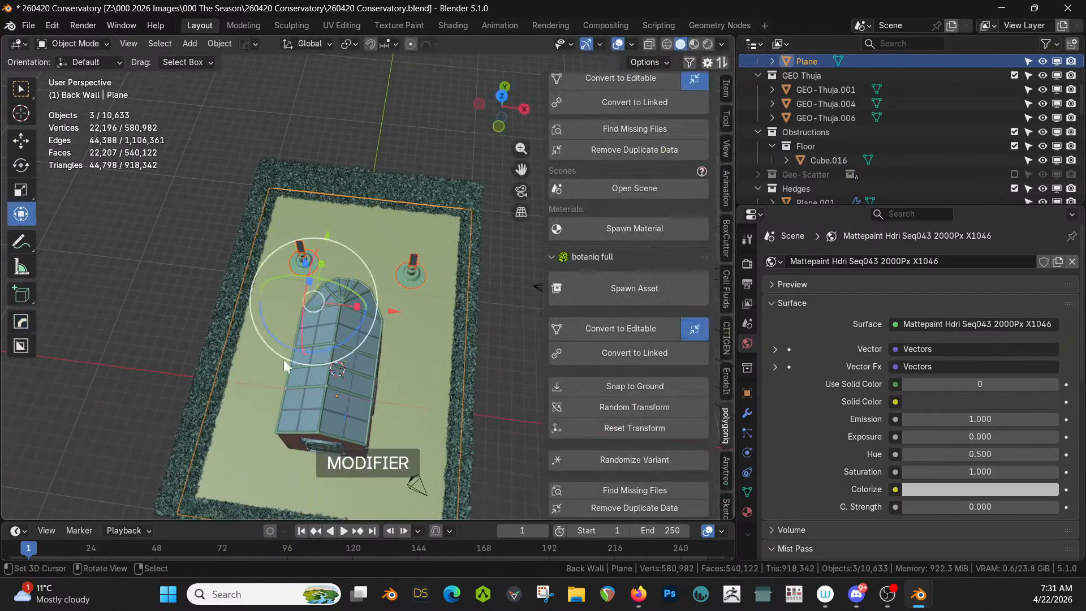
Step: Check the emptied conservatory interior in Rendered shading and return the viewport to Solid shading
{"action": "scroll", "coordinate": [331, 328], "scroll_direction": "up", "scroll_amount": 6}
{"action": "mouse_move", "coordinate": [331, 328]}
{"action": "middle_mouse_down"}
{"action": "mouse_move", "coordinate": [342, 239]}
{"action": "mouse_move", "coordinate": [389, 192]}
{"action": "middle_mouse_up"}
{"action": "key", "text": "z"}
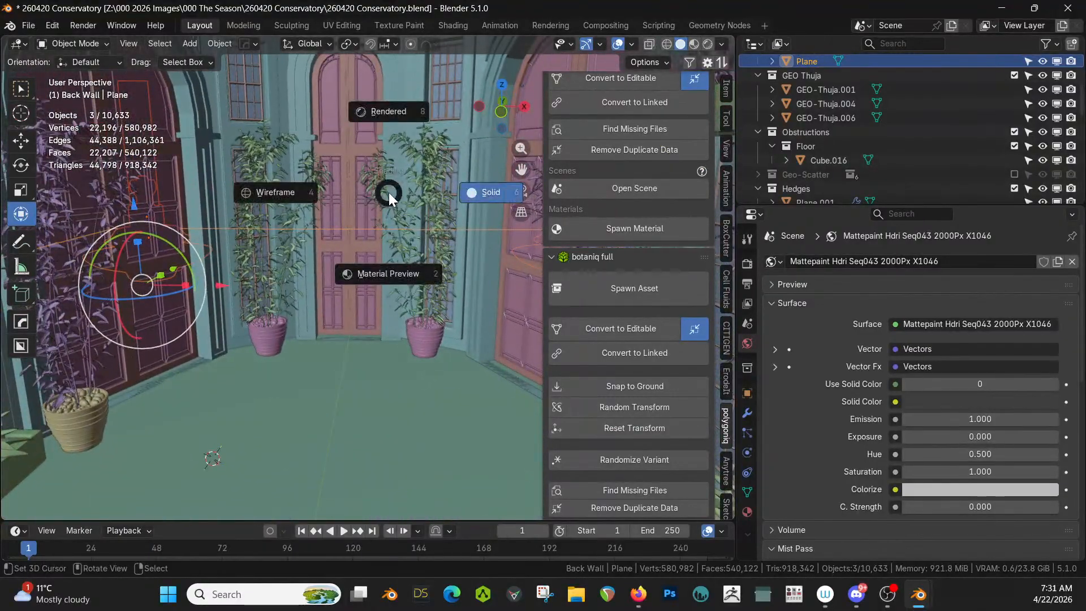
{"action": "key", "text": "8"}
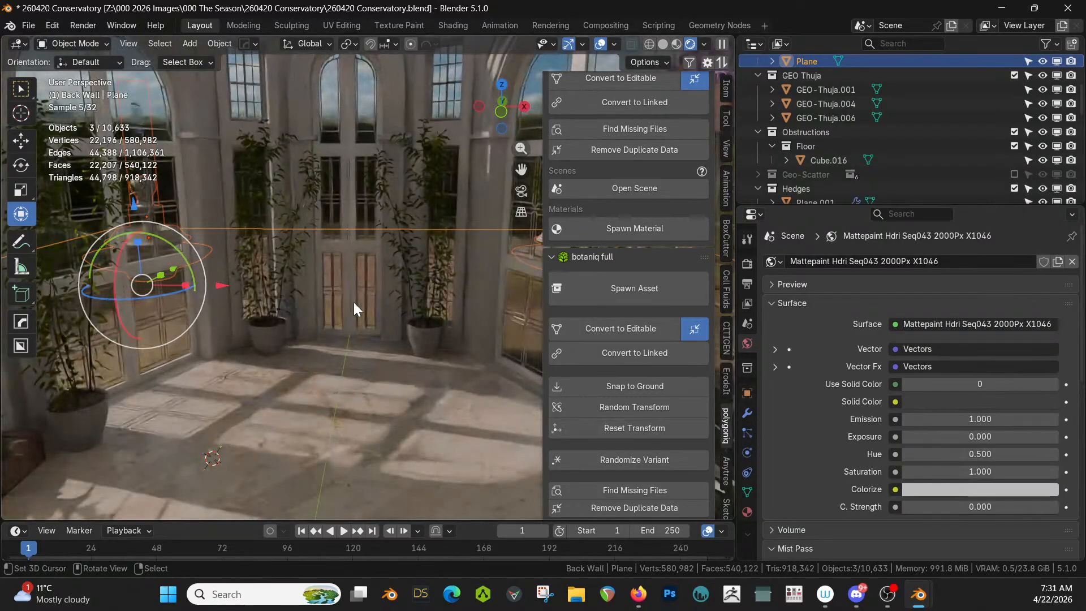
{"action": "middle_click_drag", "start_coordinate": [232, 290], "coordinate": [304, 316]}
{"action": "scroll", "coordinate": [304, 374], "scroll_direction": "down", "scroll_amount": 4}
{"action": "key", "text": "z"}
{"action": "left_click", "coordinate": [401, 261]}
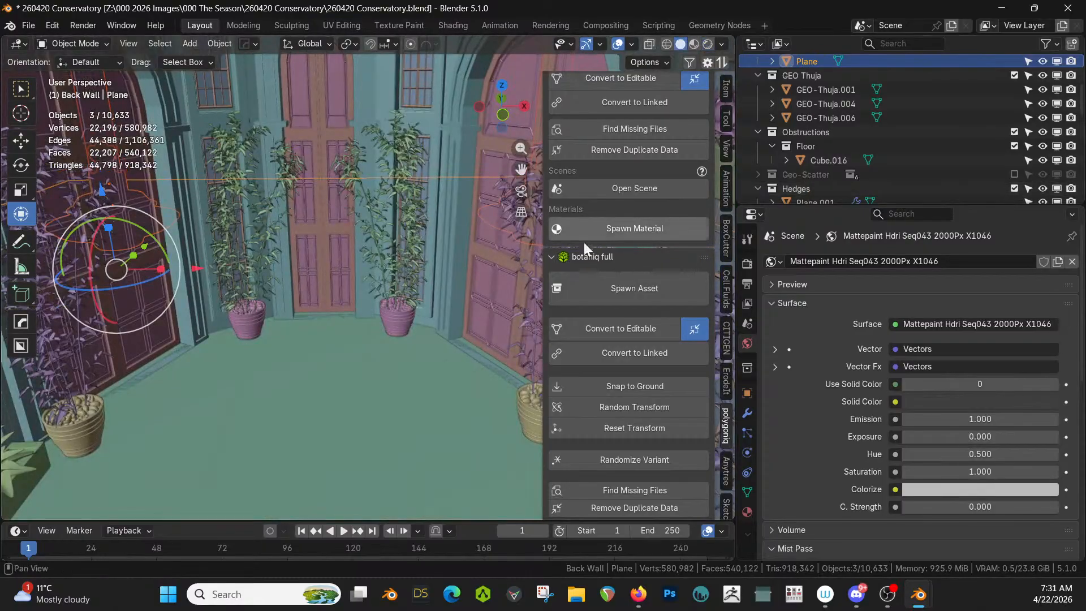
Step: Move the loose flower and pot objects, Flower_Crocus through the last Pot_Circular-Layered-Stone, into a new collection named Interior Plants
{"action": "scroll", "coordinate": [450, 291], "scroll_direction": "down", "scroll_amount": 8}
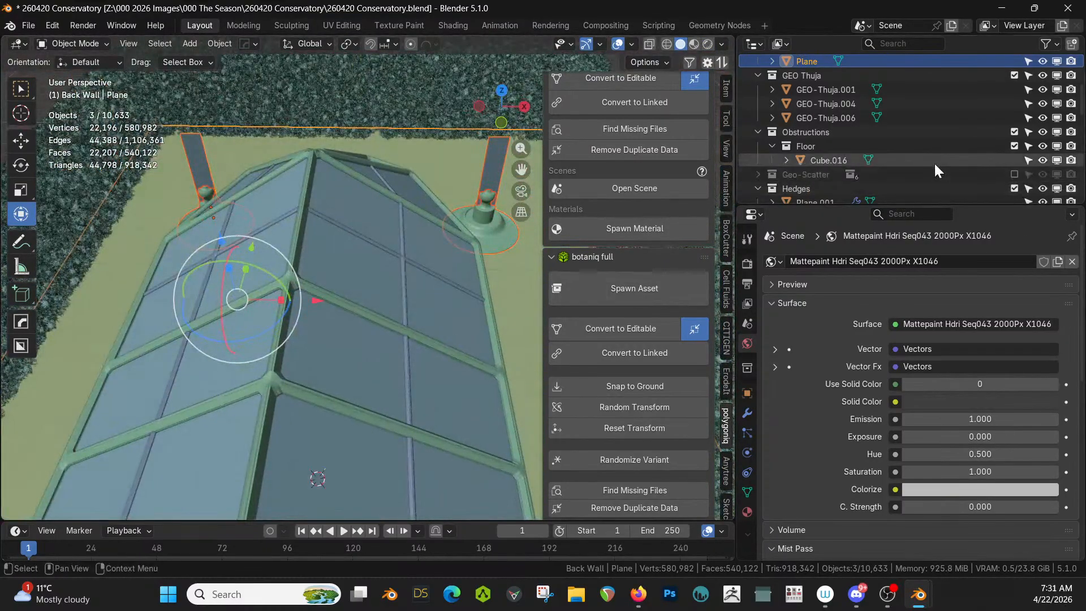
{"action": "scroll", "coordinate": [927, 178], "scroll_direction": "down", "scroll_amount": 3}
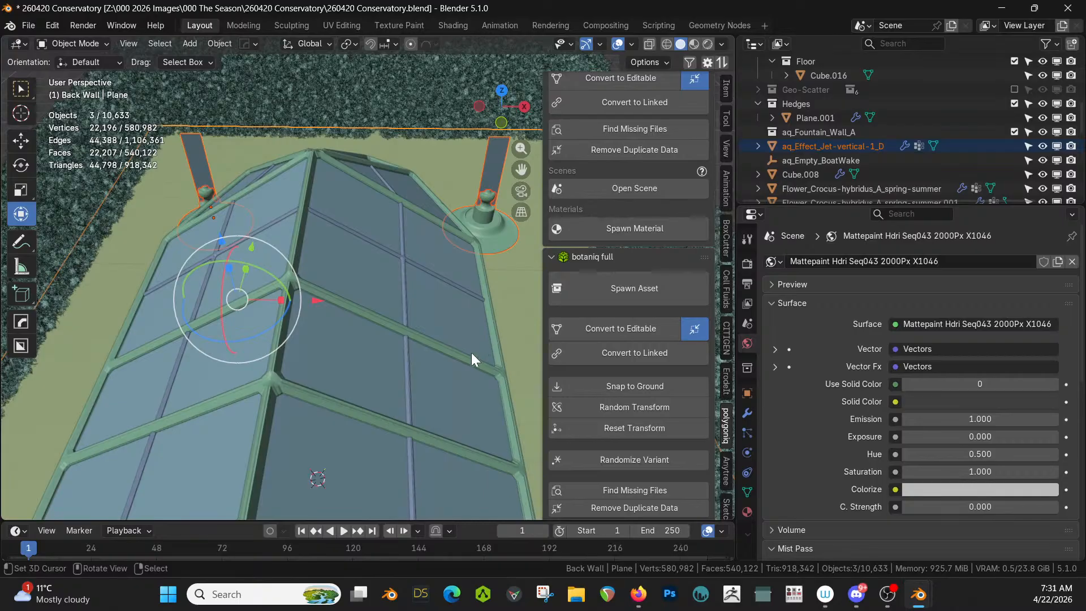
{"action": "key", "text": "KP_7"}
{"action": "scroll", "coordinate": [932, 147], "scroll_direction": "down", "scroll_amount": 1}
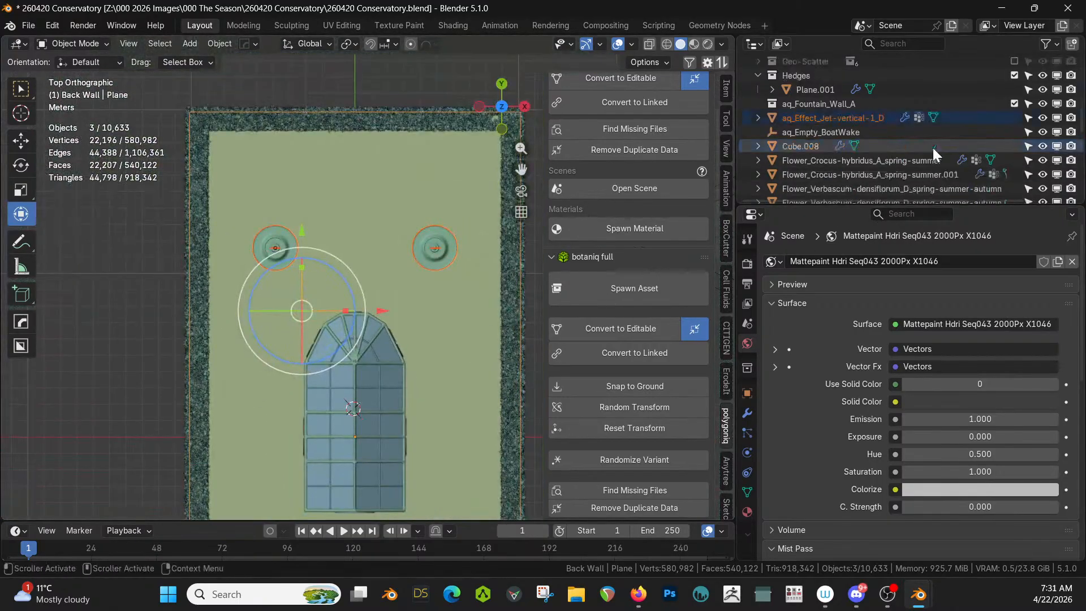
{"action": "scroll", "coordinate": [932, 147], "scroll_direction": "up", "scroll_amount": 4}
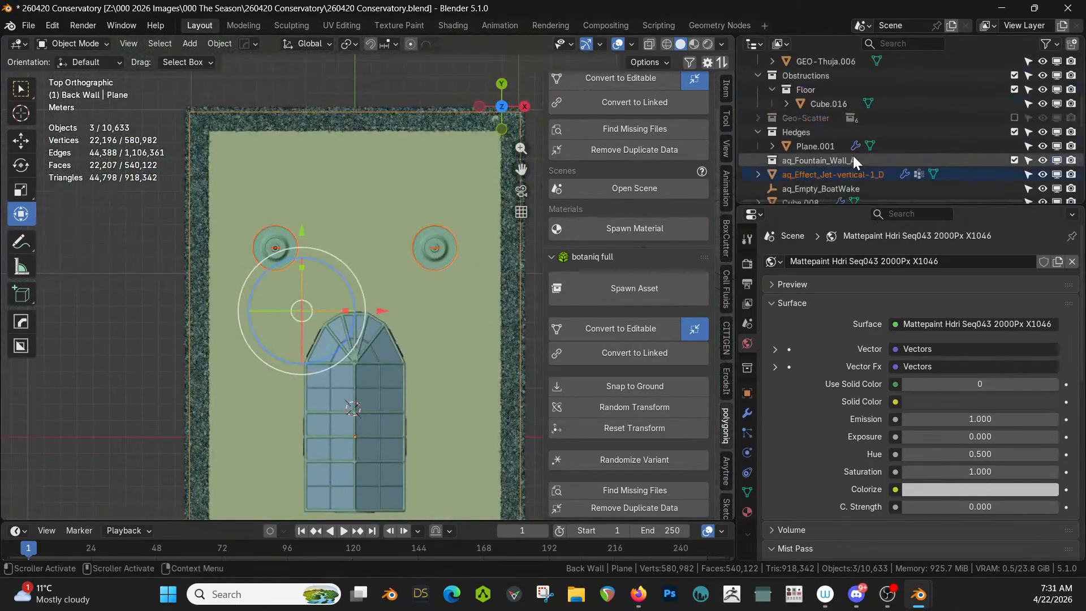
{"action": "scroll", "coordinate": [853, 161], "scroll_direction": "down", "scroll_amount": 3}
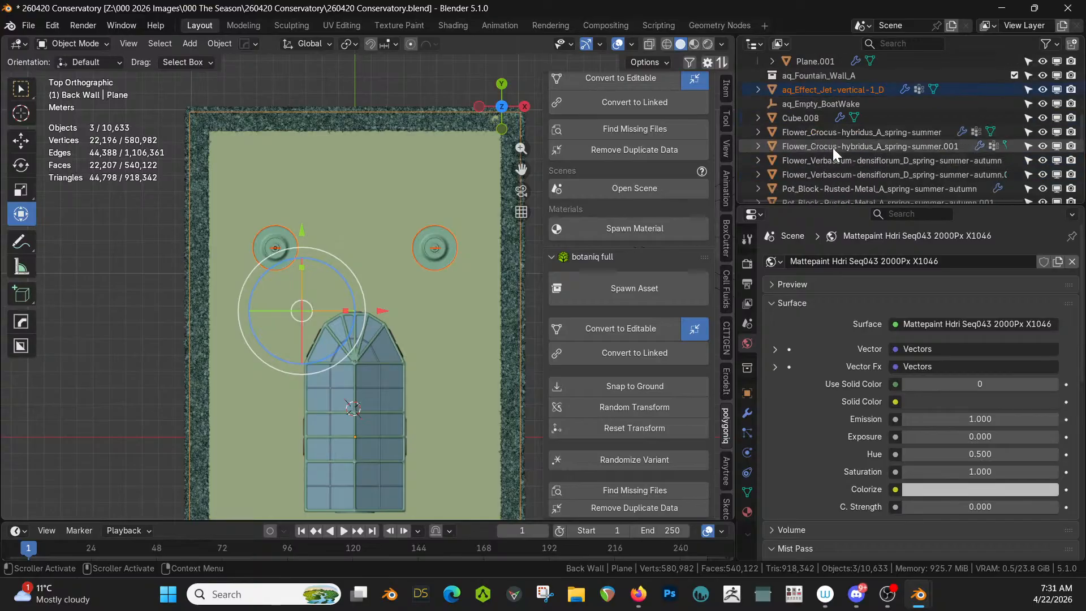
{"action": "mouse_move", "coordinate": [833, 137]}
{"action": "left_mouse_down"}
{"action": "mouse_move", "coordinate": [834, 162]}
{"action": "mouse_move", "coordinate": [837, 132]}
{"action": "left_mouse_up"}
{"action": "key", "text": "m"}
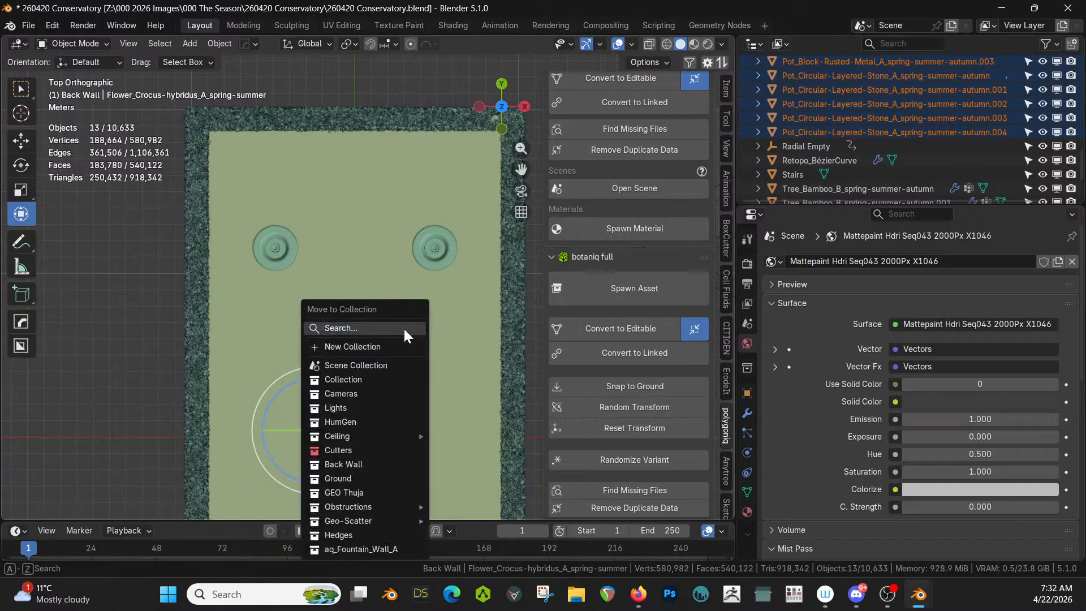
{"action": "left_click", "coordinate": [354, 346]}
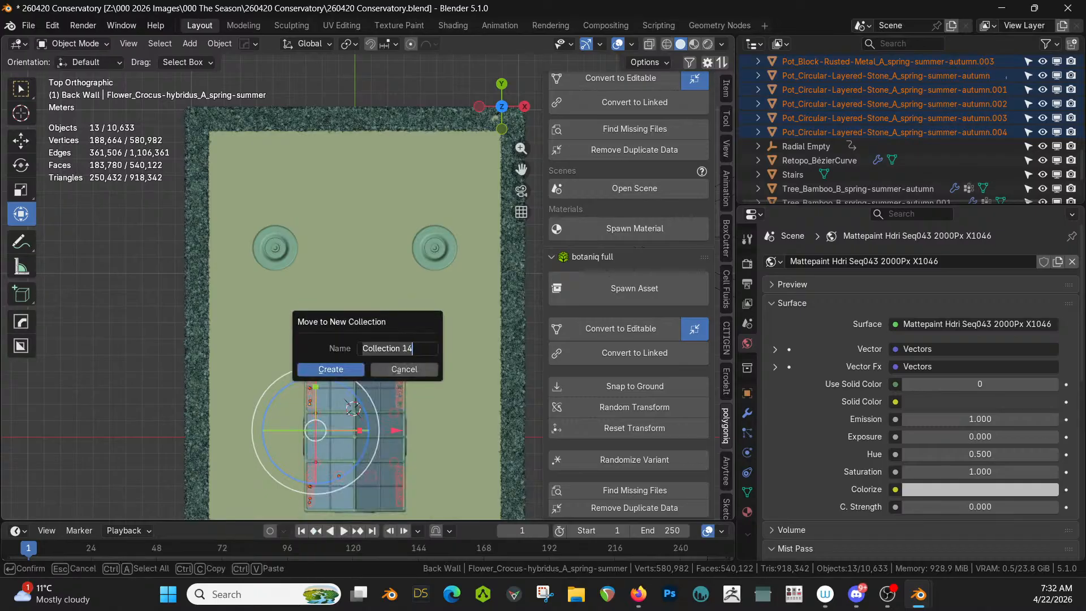
{"action": "type", "text": "Interior Plants"}
{"action": "key", "text": "Return"}
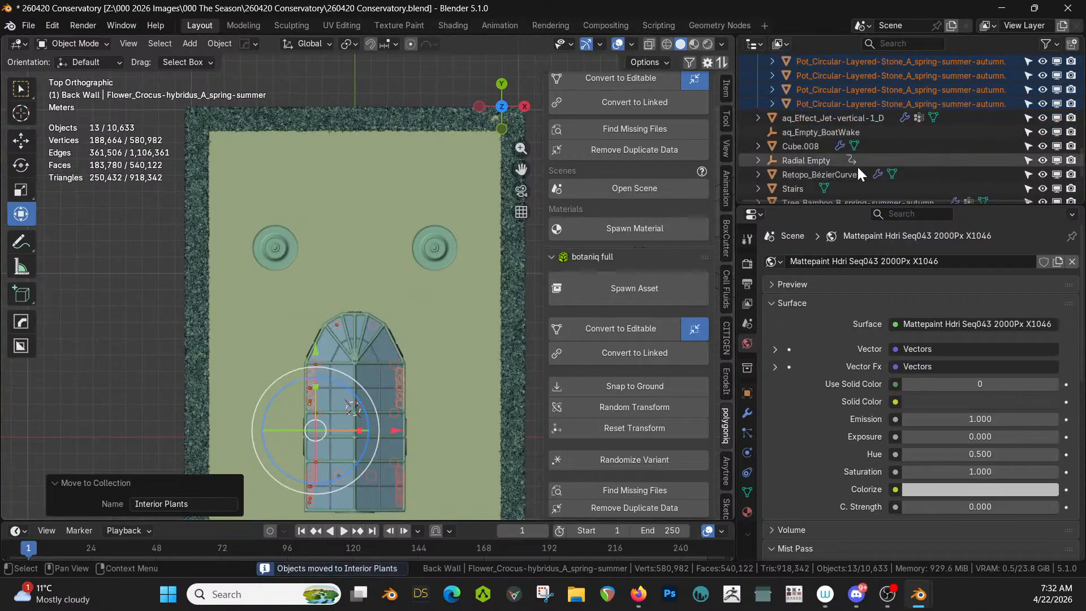
Step: Move all the Tree_Bamboo and Tree_Sabal-palmetto objects into the Interior Plants collection
{"action": "scroll", "coordinate": [857, 165], "scroll_direction": "down", "scroll_amount": 2}
{"action": "left_click", "coordinate": [828, 148]}
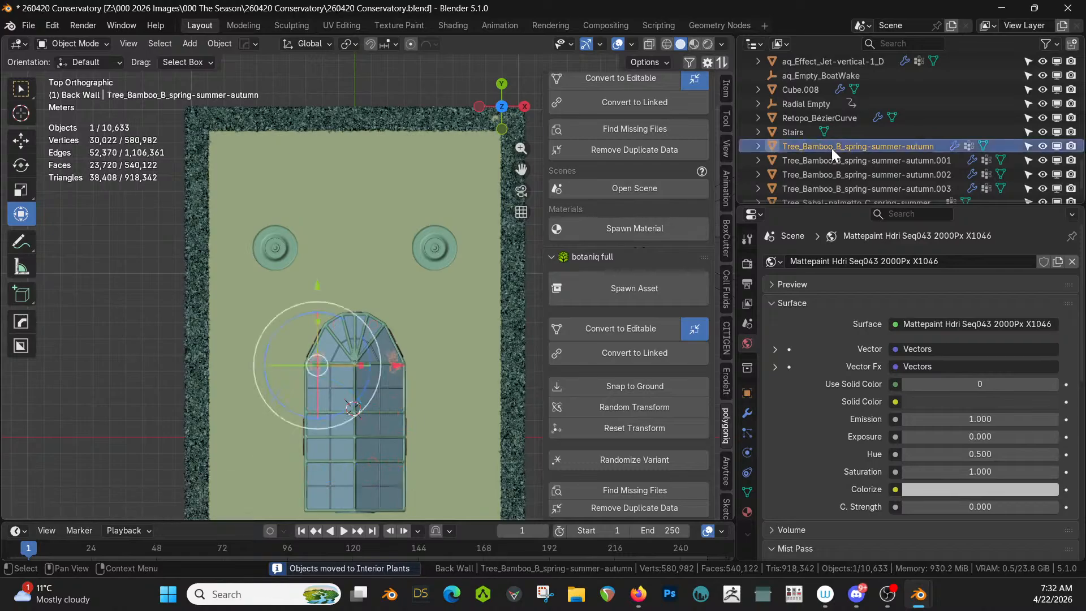
{"action": "scroll", "coordinate": [831, 158], "scroll_direction": "down", "scroll_amount": 1}
{"action": "left_click", "coordinate": [777, 190], "text": "shift"}
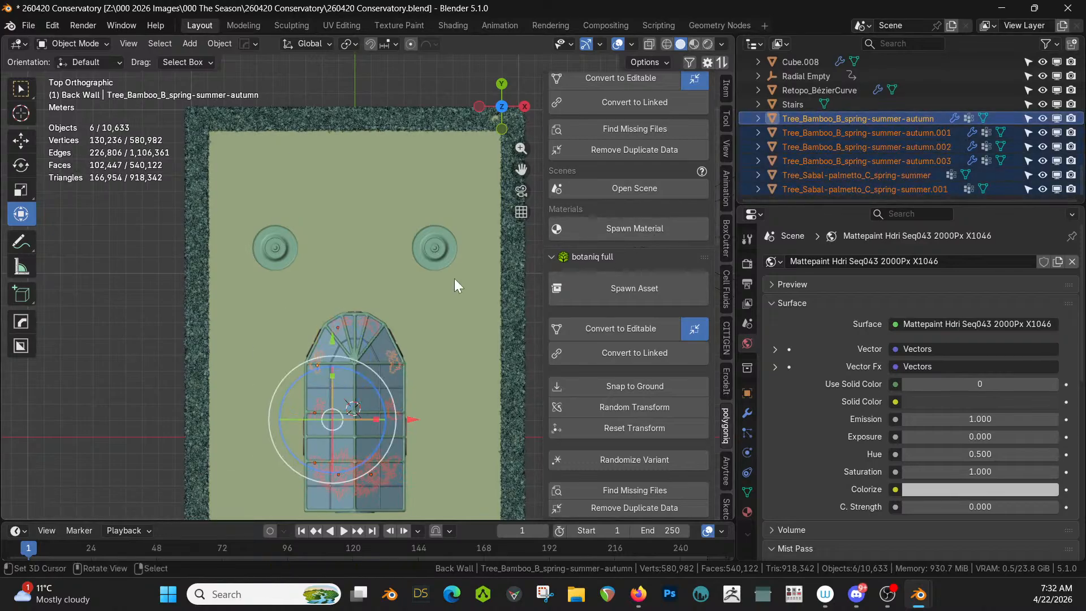
{"action": "key", "text": "m"}
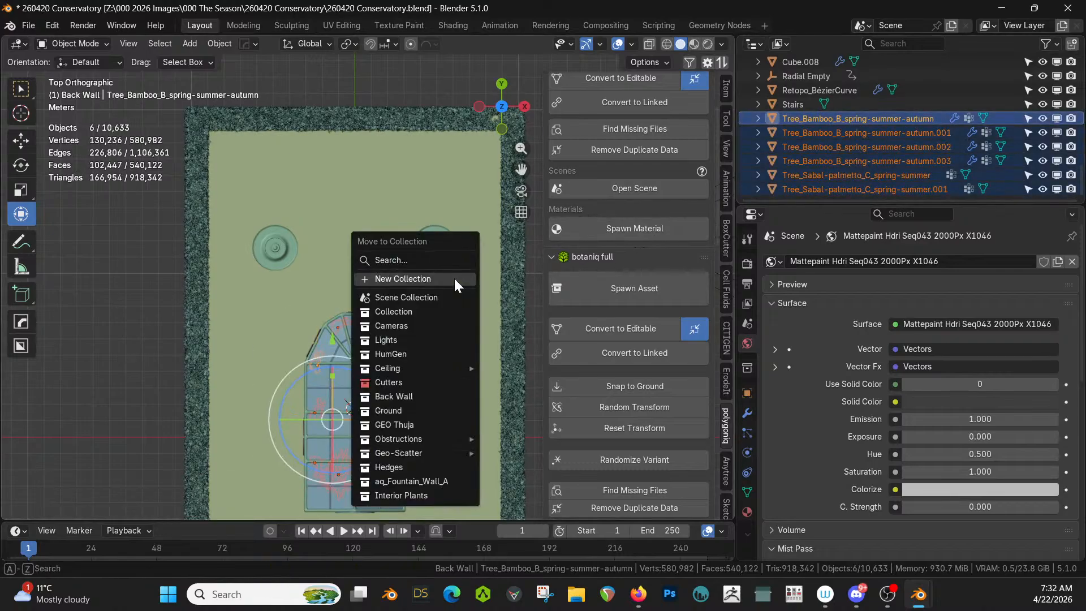
{"action": "left_click", "coordinate": [422, 492]}
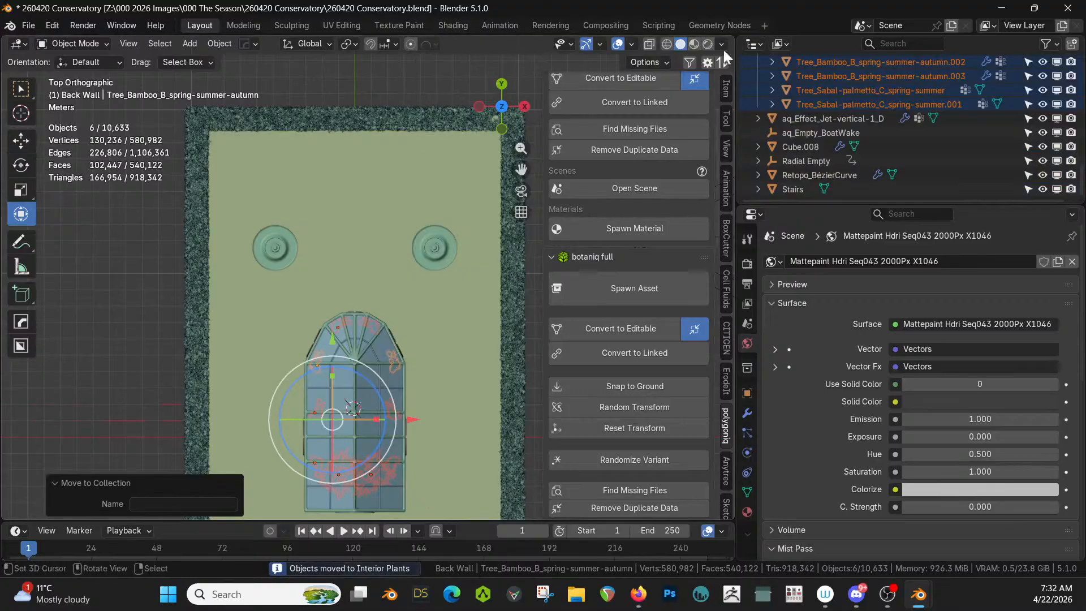
Step: Move the aq_Effect_Jet-vertical-1_D water jet into a new collection named Fountain
{"action": "left_click", "coordinate": [837, 117]}
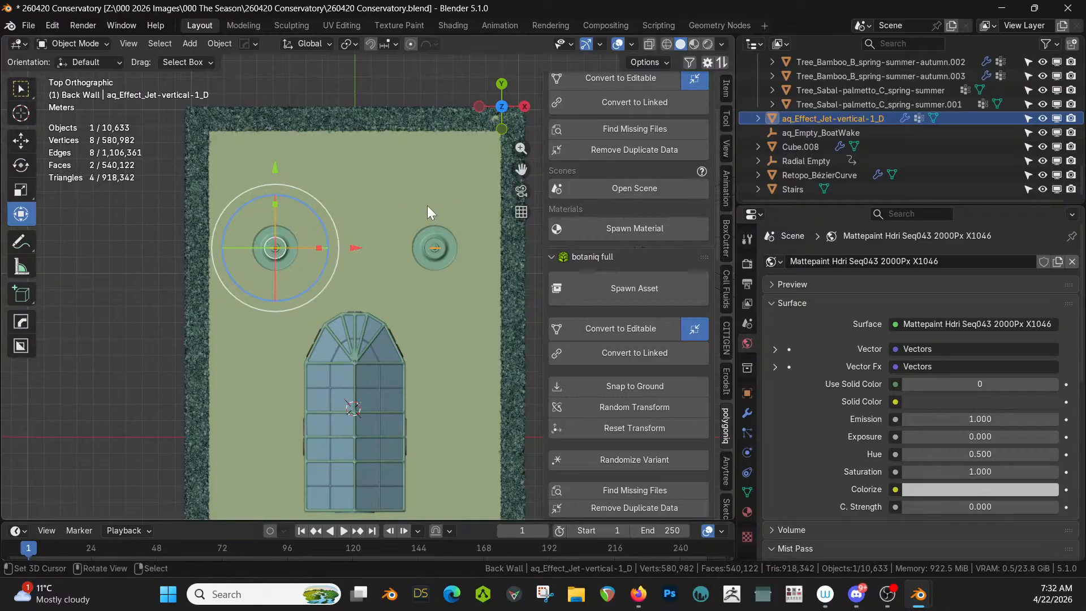
{"action": "key", "text": "m"}
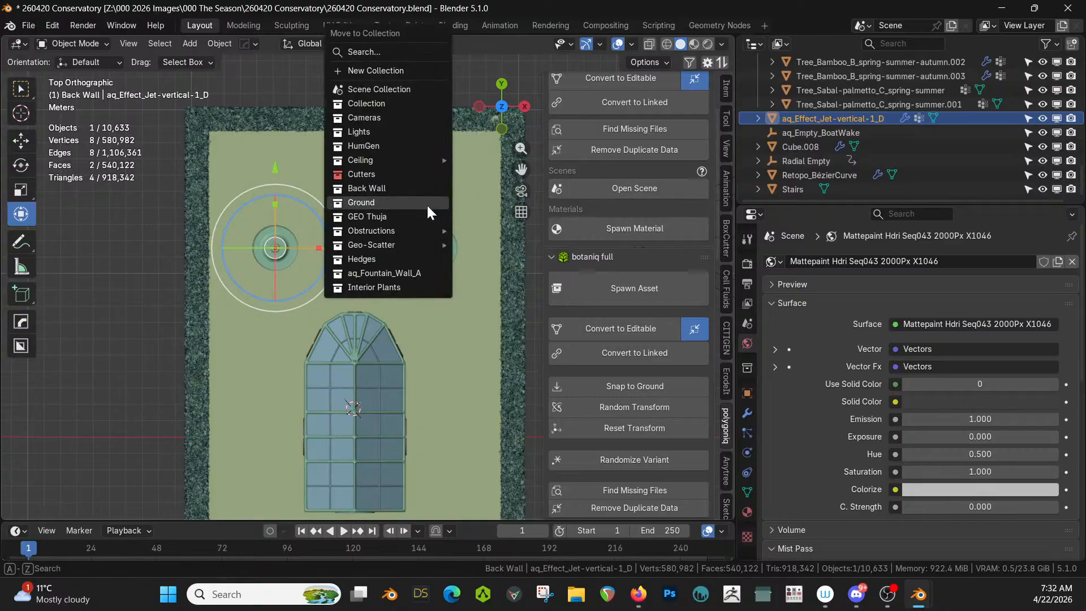
{"action": "left_click", "coordinate": [377, 70]}
{"action": "type", "text": "Fountain"}
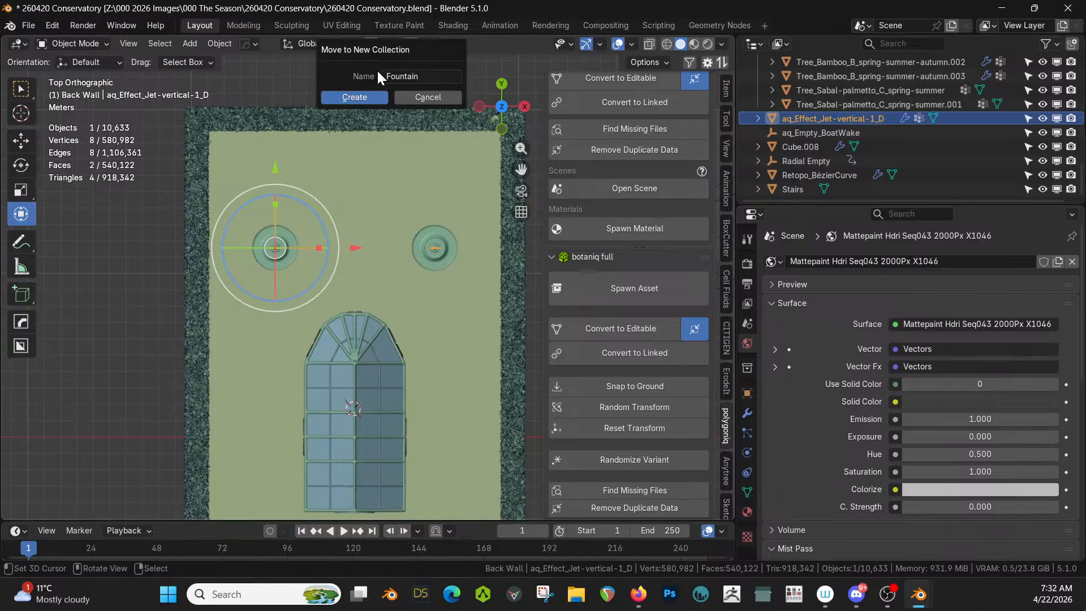
{"action": "key", "text": "Return"}
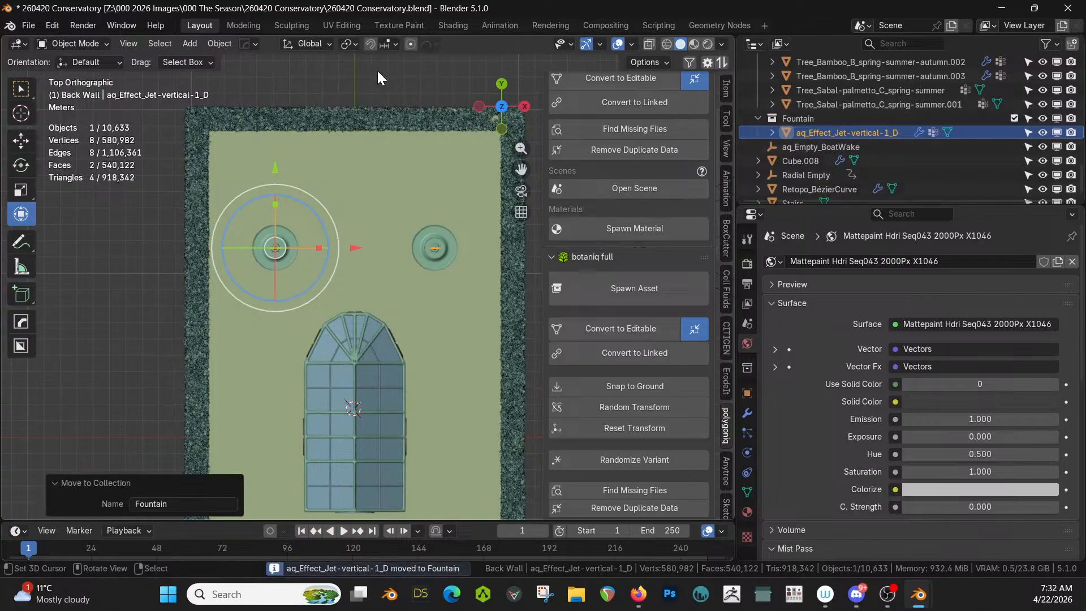
Step: Move the fountain body, Retopo_BézierCurve, into the Fountain collection
{"action": "left_click", "coordinate": [422, 233]}
{"action": "key", "text": "m"}
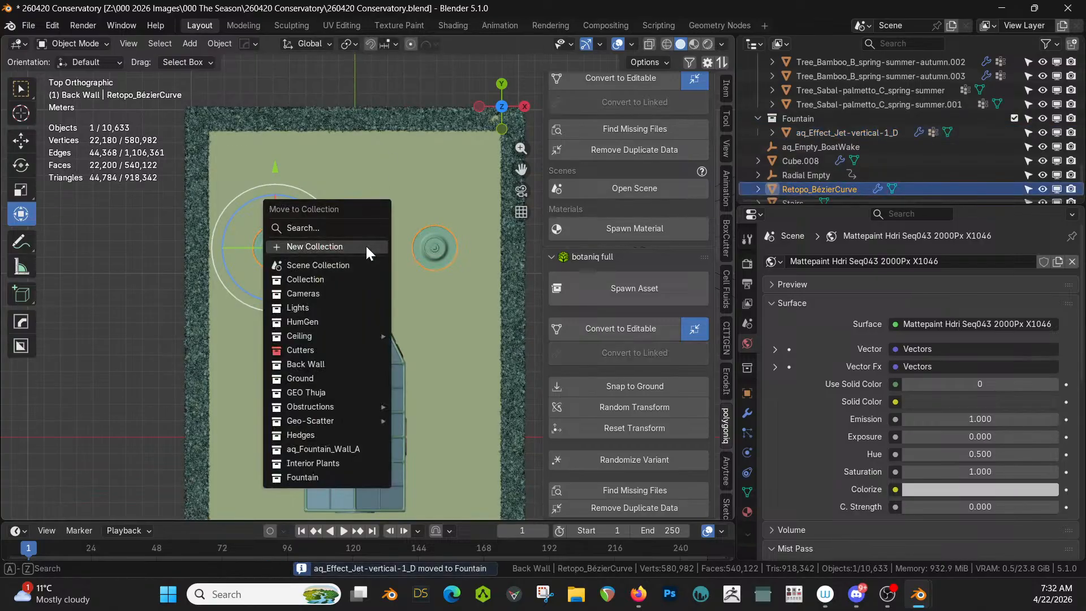
{"action": "left_click", "coordinate": [327, 478]}
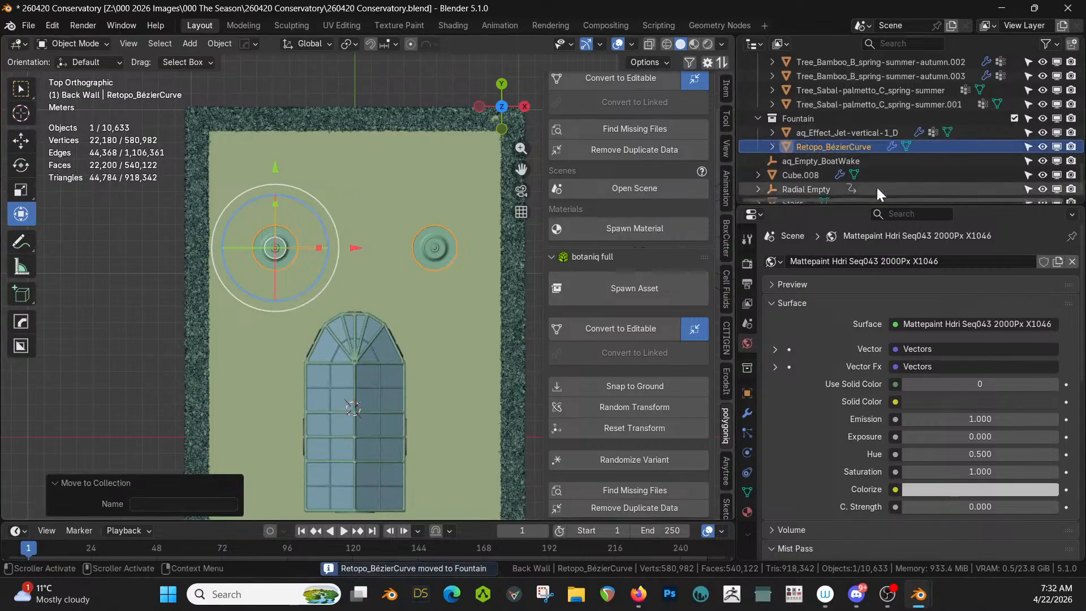
Step: Snap the 3D cursor to the Radial Empty object
{"action": "left_click", "coordinate": [811, 189]}
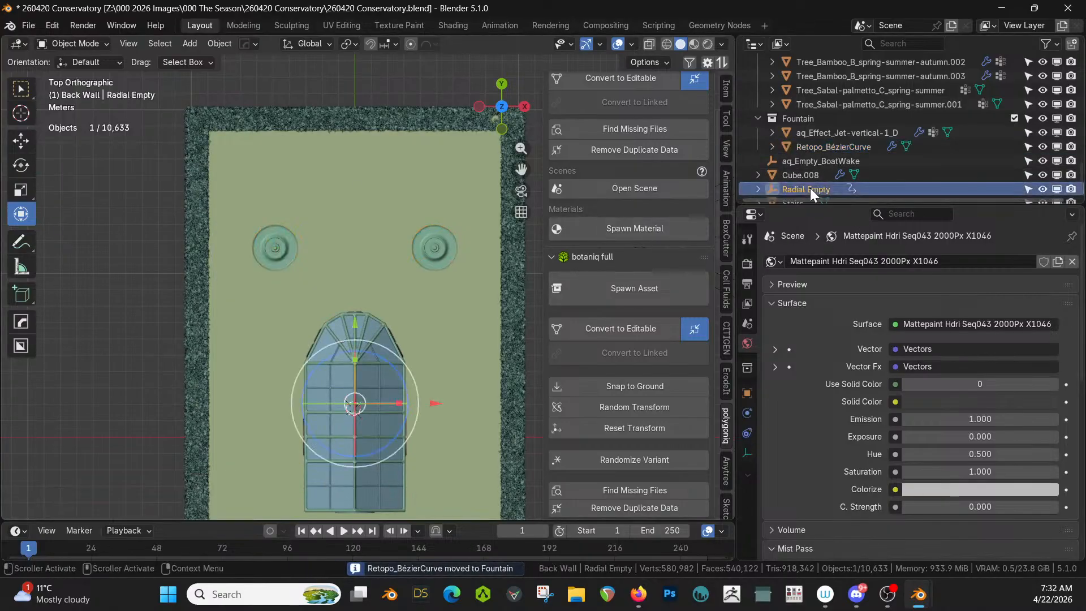
{"action": "key", "text": "shift+s"}
{"action": "key", "text": "2"}
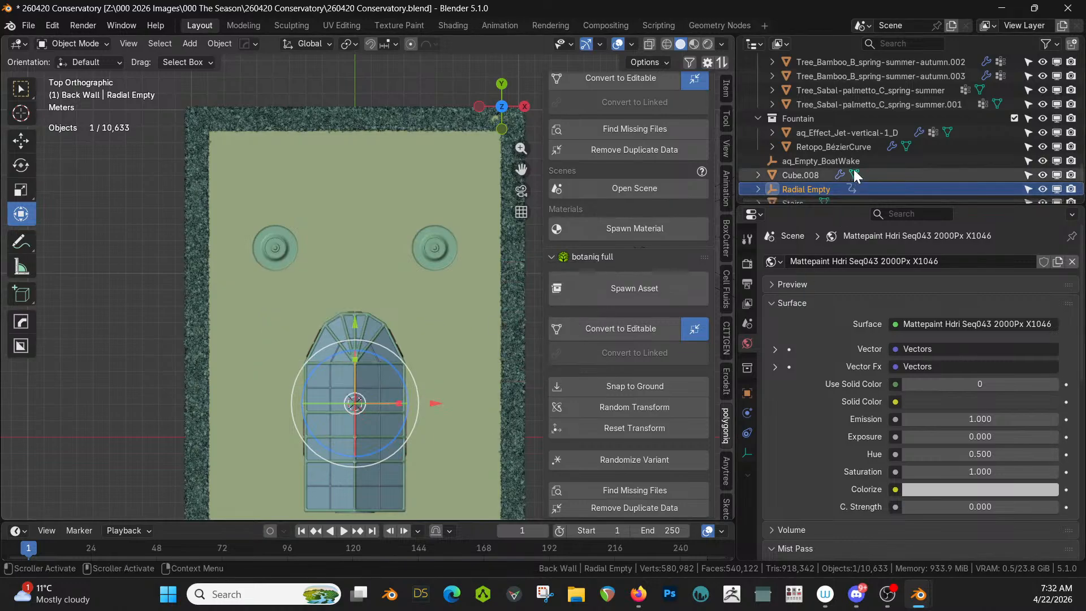
Step: Examine the scene's collections and the conservatory interior around the chandelier from above and from inside
{"action": "scroll", "coordinate": [843, 181], "scroll_direction": "down", "scroll_amount": 1}
{"action": "scroll", "coordinate": [622, 271], "scroll_direction": "down", "scroll_amount": 1}
{"action": "scroll", "coordinate": [514, 320], "scroll_direction": "down", "scroll_amount": 1}
{"action": "scroll", "coordinate": [925, 133], "scroll_direction": "up", "scroll_amount": 10}
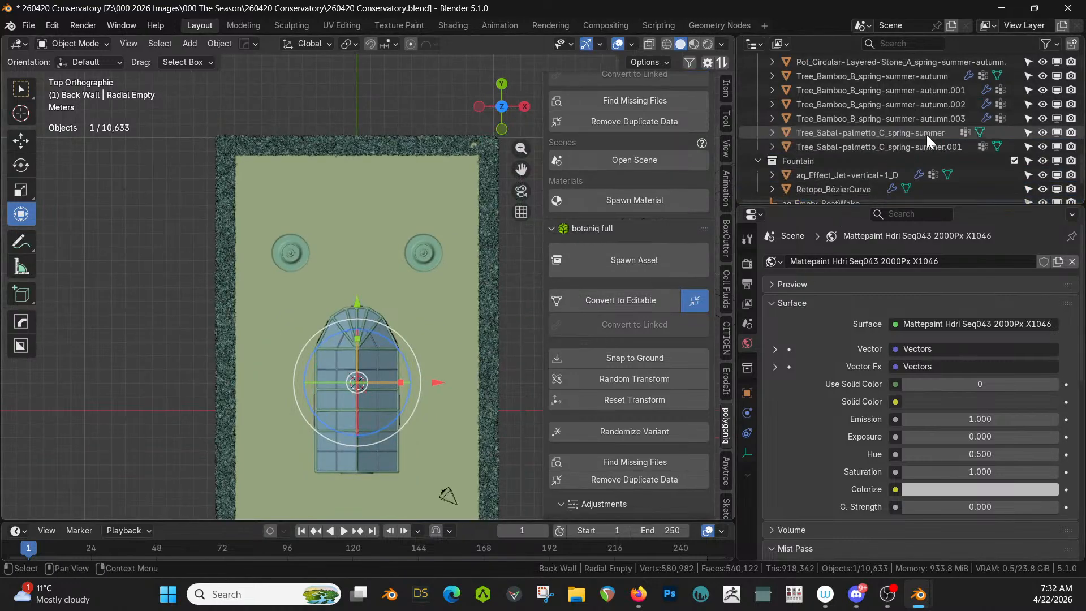
{"action": "scroll", "coordinate": [837, 135], "scroll_direction": "up", "scroll_amount": 6}
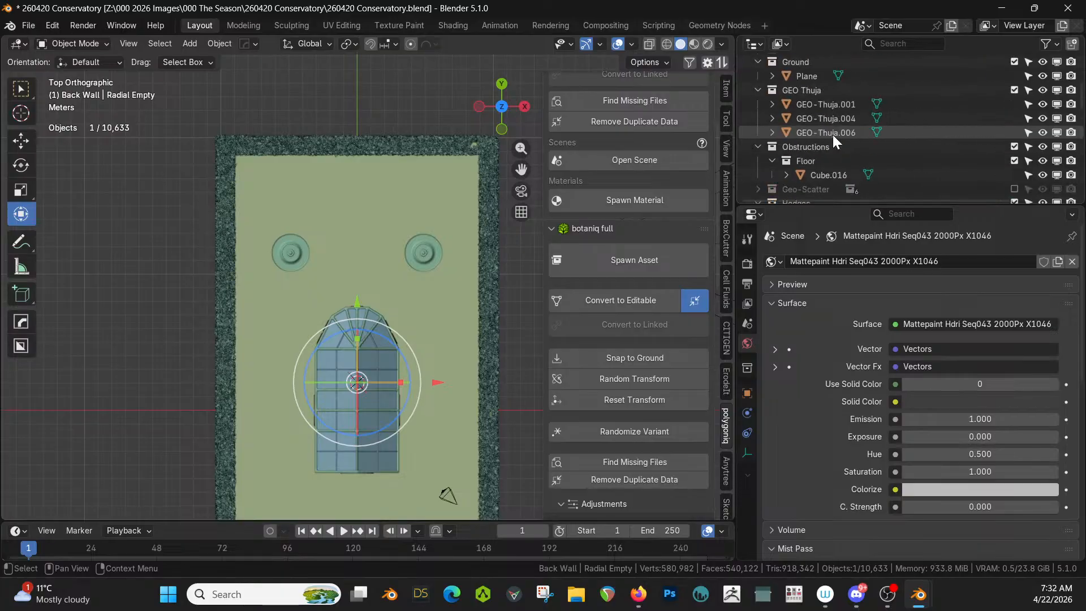
{"action": "middle_click_drag", "start_coordinate": [462, 343], "coordinate": [454, 254]}
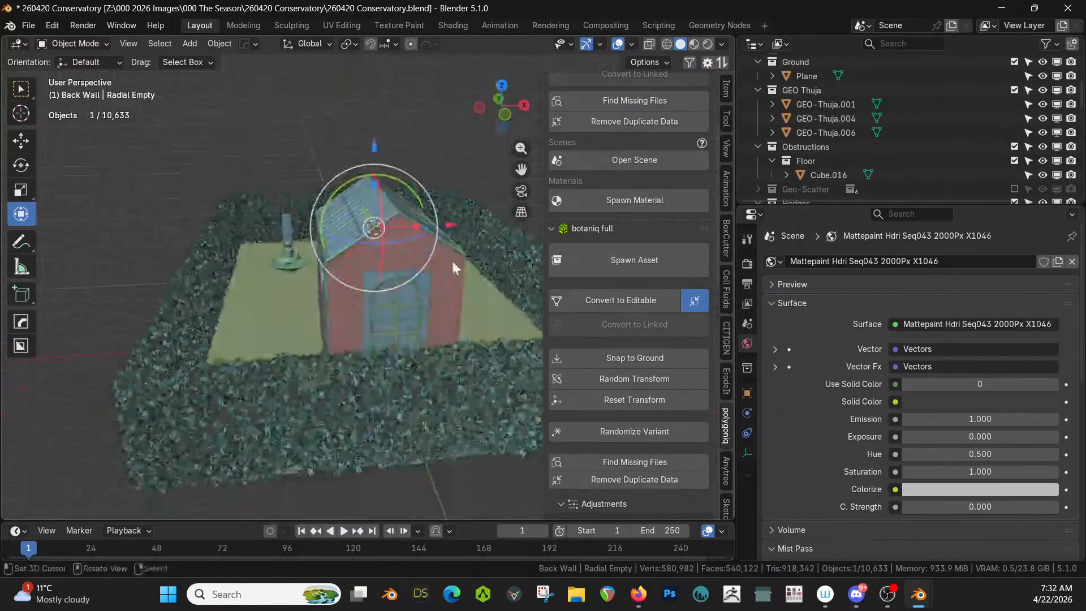
{"action": "scroll", "coordinate": [450, 263], "scroll_direction": "up", "scroll_amount": 8}
{"action": "scroll", "coordinate": [451, 264], "scroll_direction": "down", "scroll_amount": 4}
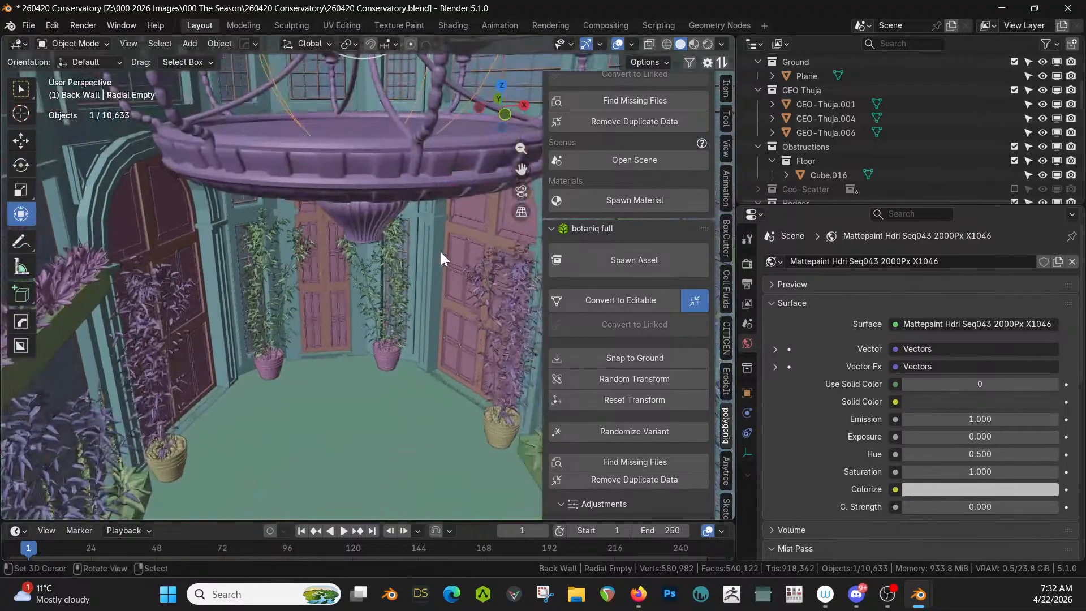
{"action": "left_click", "coordinate": [394, 186]}
{"action": "key", "text": "KP_7"}
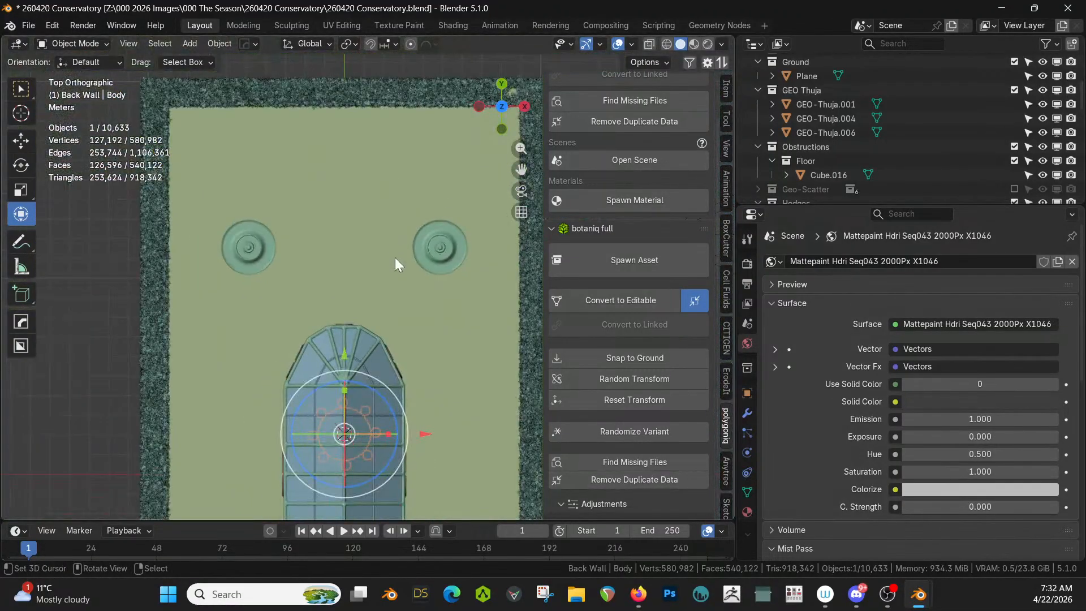
{"action": "middle_click_drag", "start_coordinate": [423, 338], "coordinate": [406, 225]}
{"action": "scroll", "coordinate": [425, 232], "scroll_direction": "down", "scroll_amount": 2}
{"action": "scroll", "coordinate": [426, 226], "scroll_direction": "up", "scroll_amount": 3}
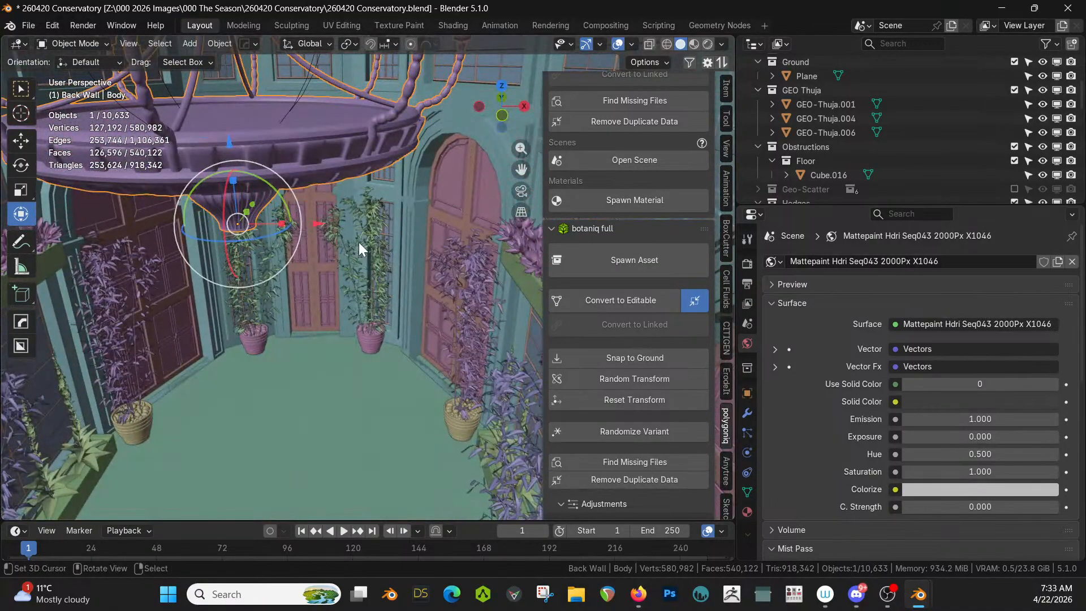
{"action": "scroll", "coordinate": [847, 100], "scroll_direction": "up", "scroll_amount": 4}
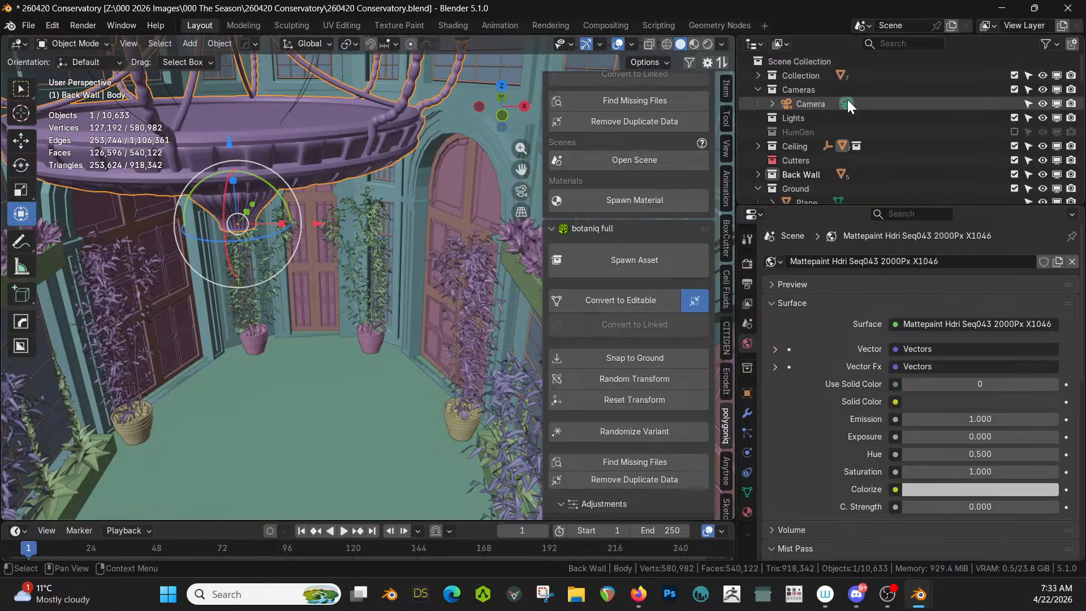
Step: Add a UV sphere at the 3D cursor, placed in the collection named Collection
{"action": "left_click", "coordinate": [799, 76]}
{"action": "key", "text": "shift+a"}
{"action": "mouse_move", "coordinate": [387, 197]}
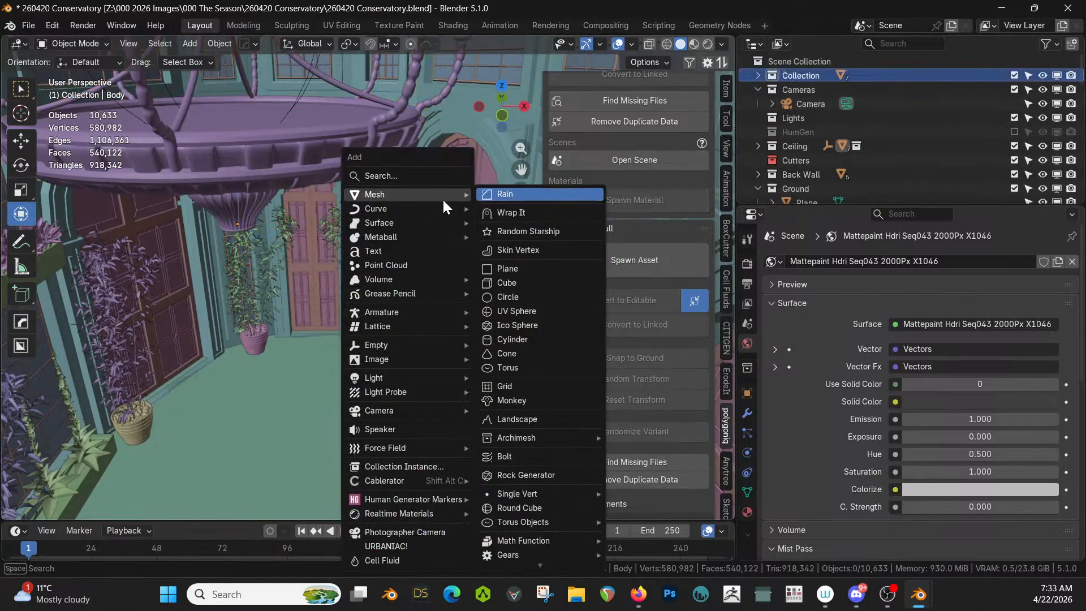
{"action": "left_click", "coordinate": [527, 310]}
{"action": "middle_click_drag", "start_coordinate": [400, 301], "coordinate": [436, 261], "text": "ctrl"}
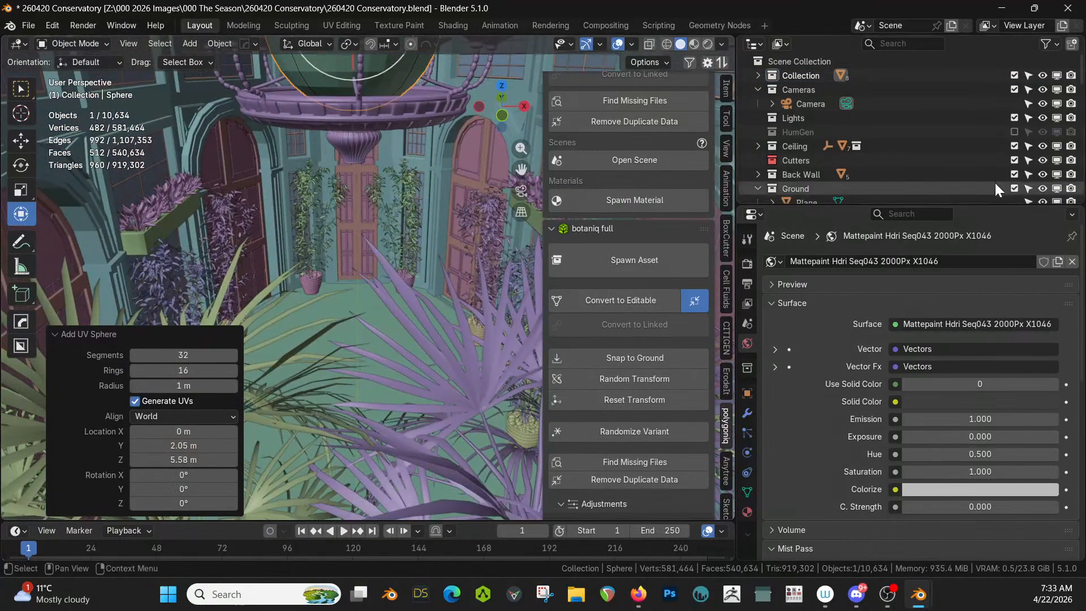
Step: Exclude the Ceiling and Interior Plants collections from the view layer, collapsing GEO Thuja in the outliner
{"action": "left_click", "coordinate": [1015, 147]}
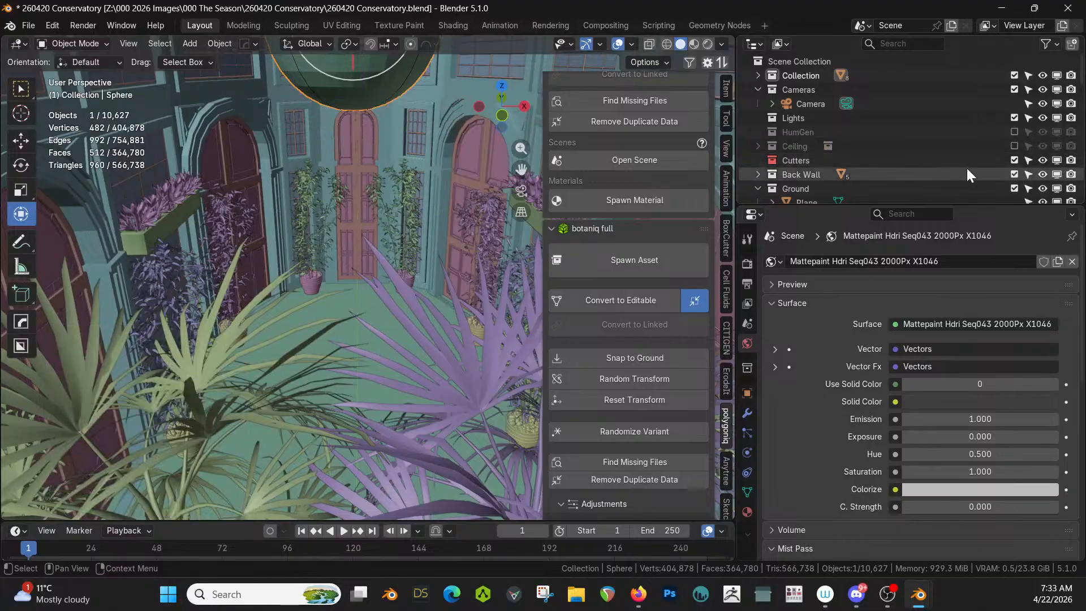
{"action": "scroll", "coordinate": [969, 168], "scroll_direction": "down", "scroll_amount": 3}
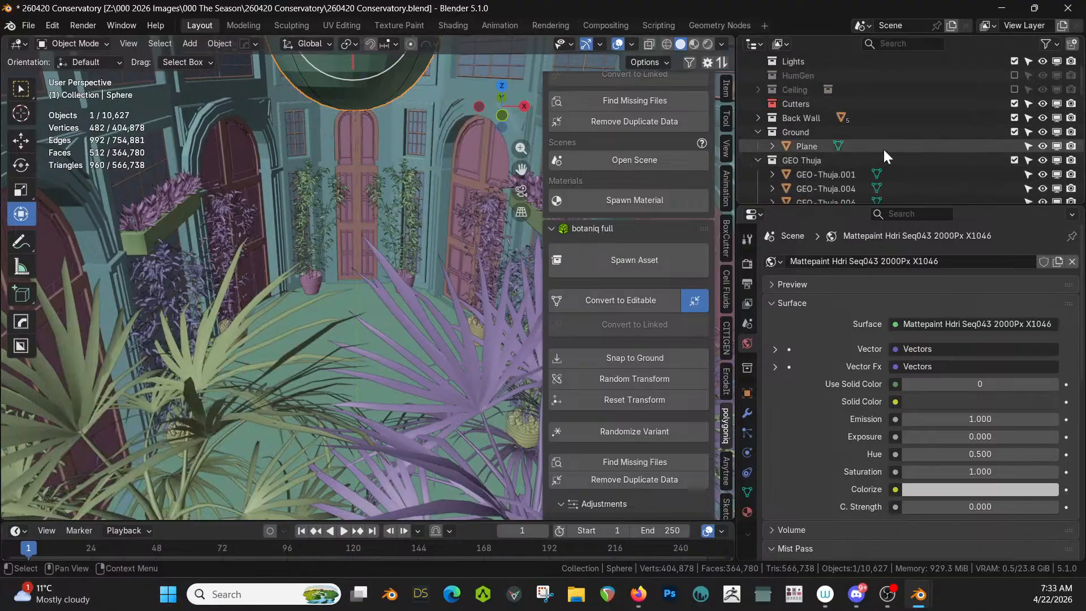
{"action": "left_click", "coordinate": [761, 160]}
{"action": "scroll", "coordinate": [877, 160], "scroll_direction": "down", "scroll_amount": 4}
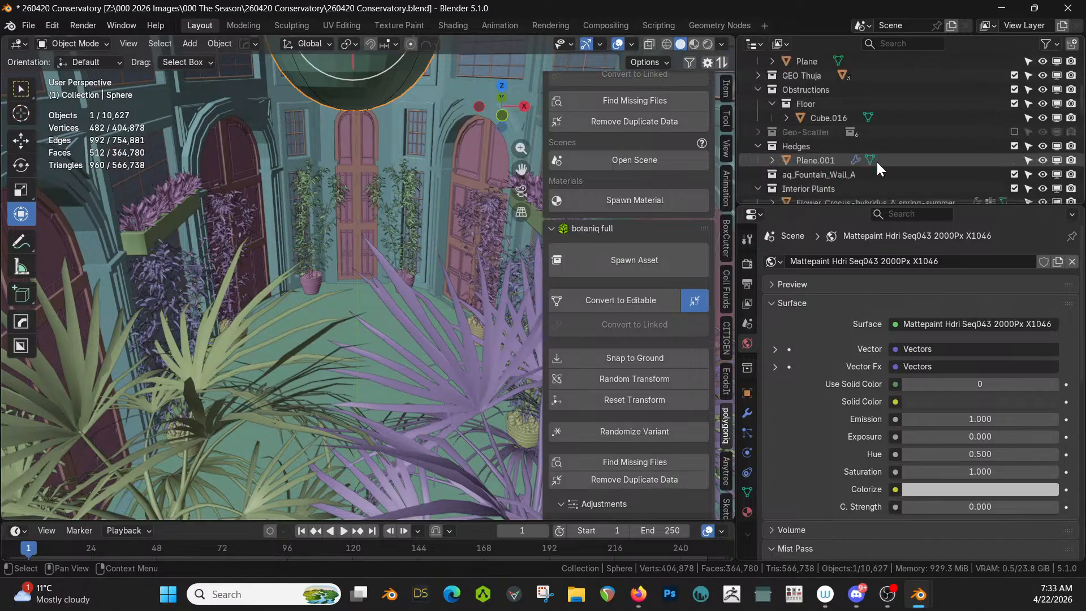
{"action": "left_click", "coordinate": [1013, 188]}
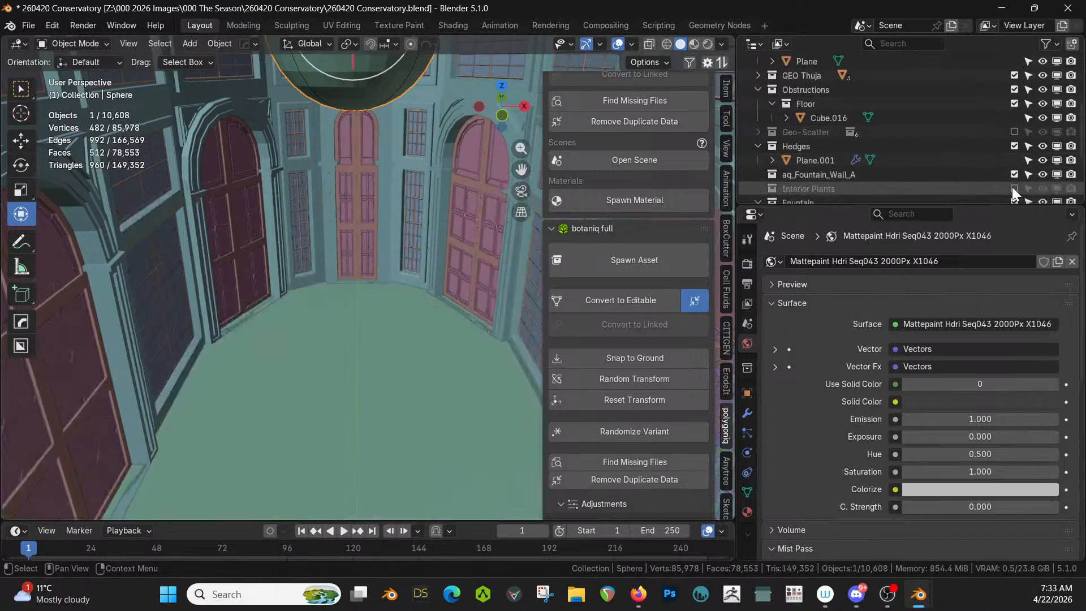
Step: Exclude the Back Wall collection from the view layer to open up the conservatory's entrance end
{"action": "scroll", "coordinate": [385, 215], "scroll_direction": "down", "scroll_amount": 7}
{"action": "middle_click_drag", "start_coordinate": [392, 235], "coordinate": [412, 252]}
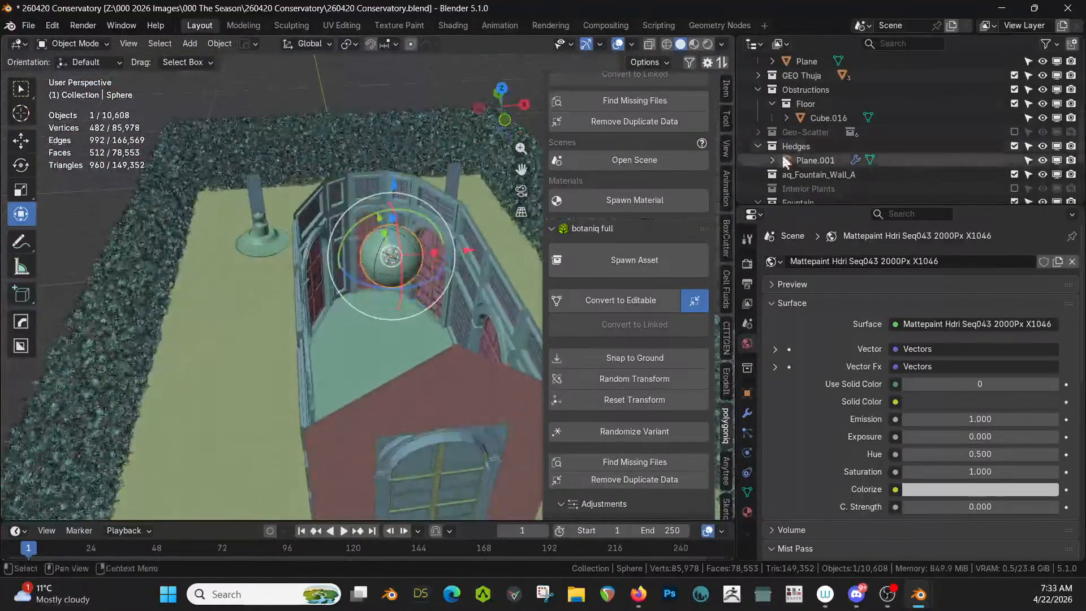
{"action": "scroll", "coordinate": [887, 144], "scroll_direction": "up", "scroll_amount": 3}
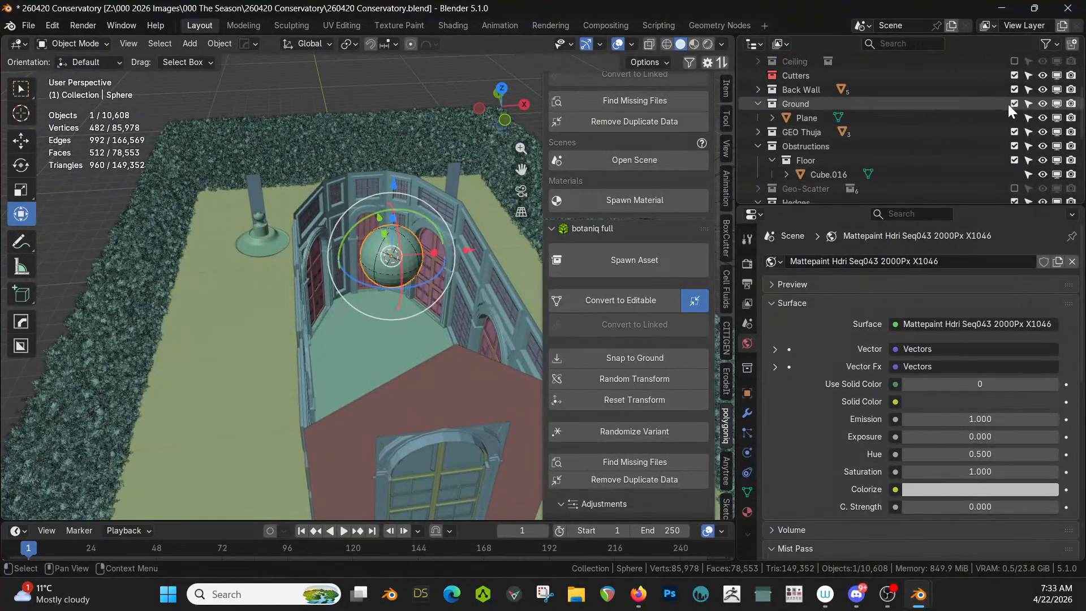
{"action": "left_click", "coordinate": [1014, 89]}
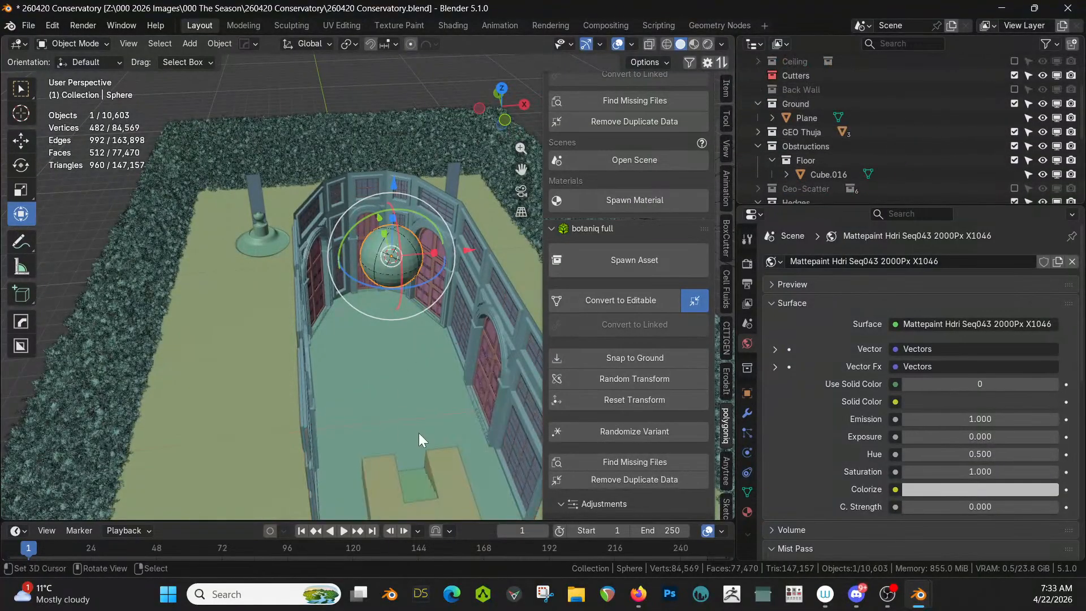
Step: Move the two stair objects at the conservatory's entrance end into a new collection named Stairs, and exclude that collection
{"action": "middle_click_drag", "start_coordinate": [416, 434], "coordinate": [419, 397]}
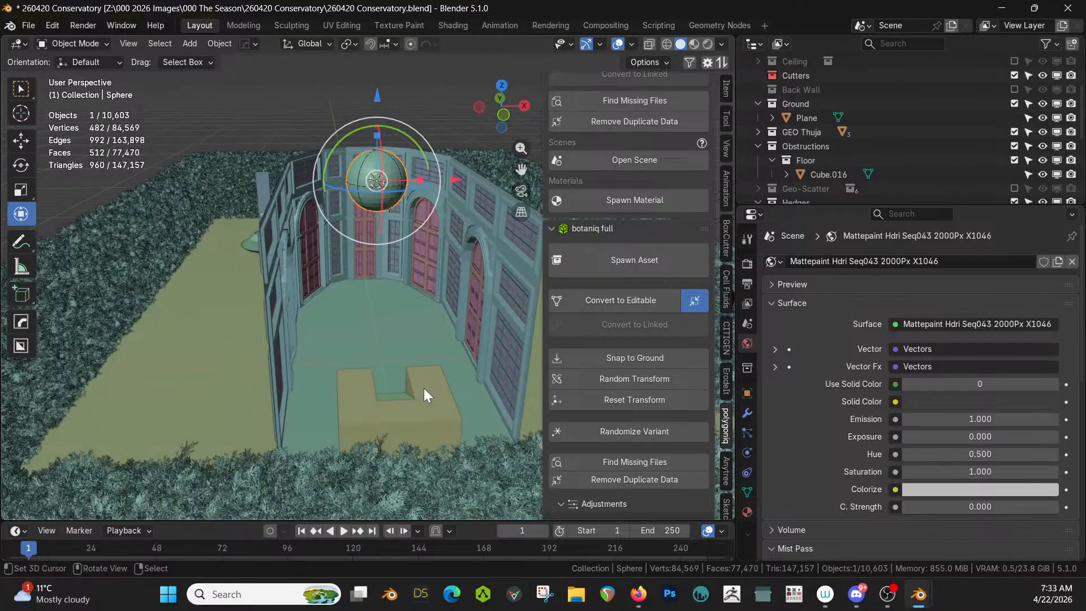
{"action": "left_click", "coordinate": [423, 388], "text": "shift"}
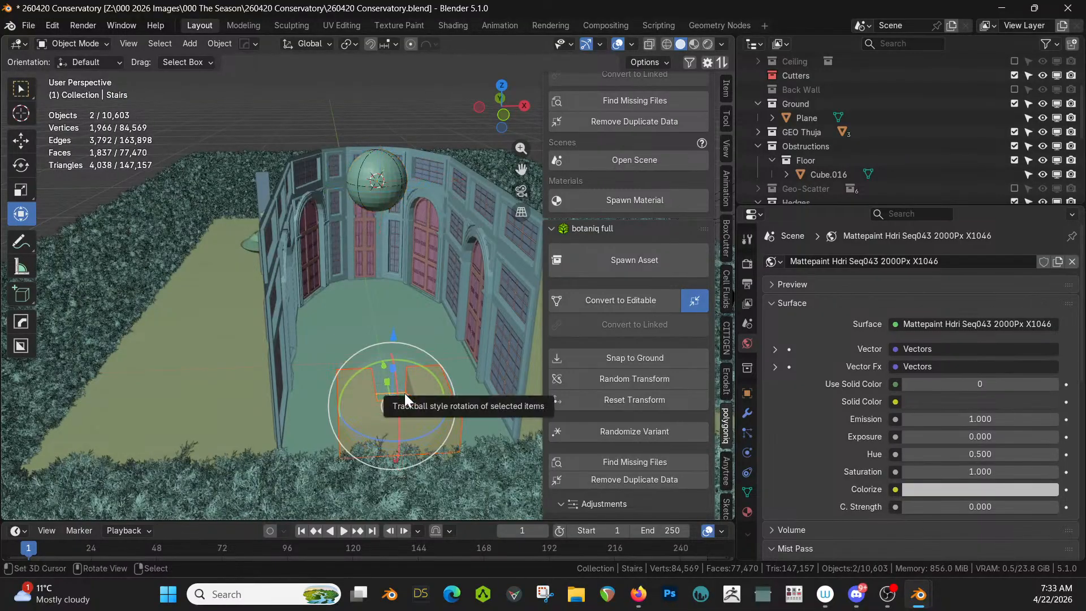
{"action": "key", "text": "m"}
{"action": "left_click", "coordinate": [361, 164]}
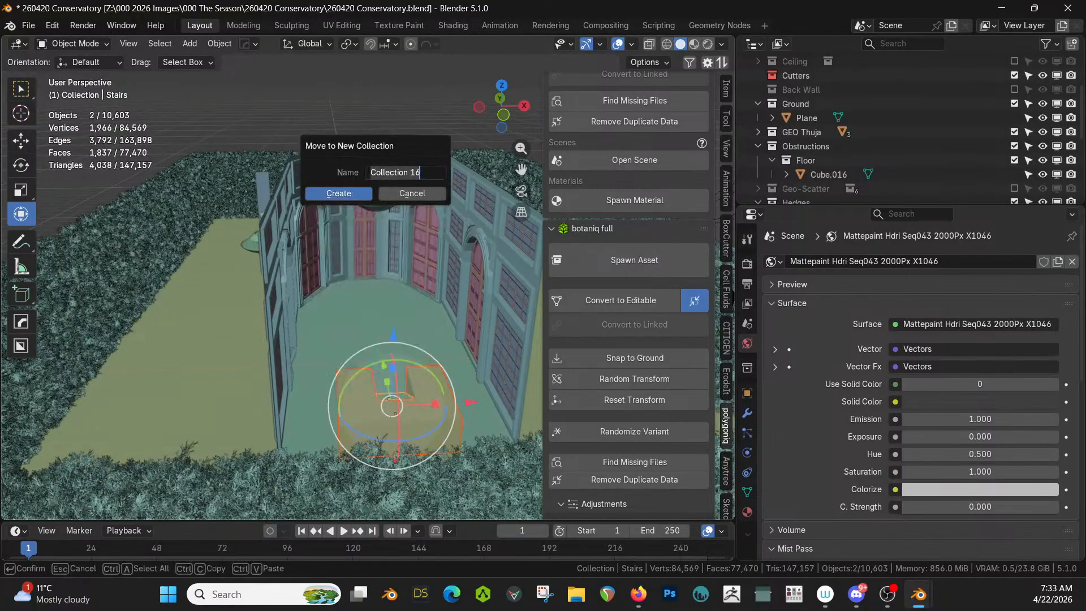
{"action": "type", "text": "Stairs"}
{"action": "key", "text": "Return"}
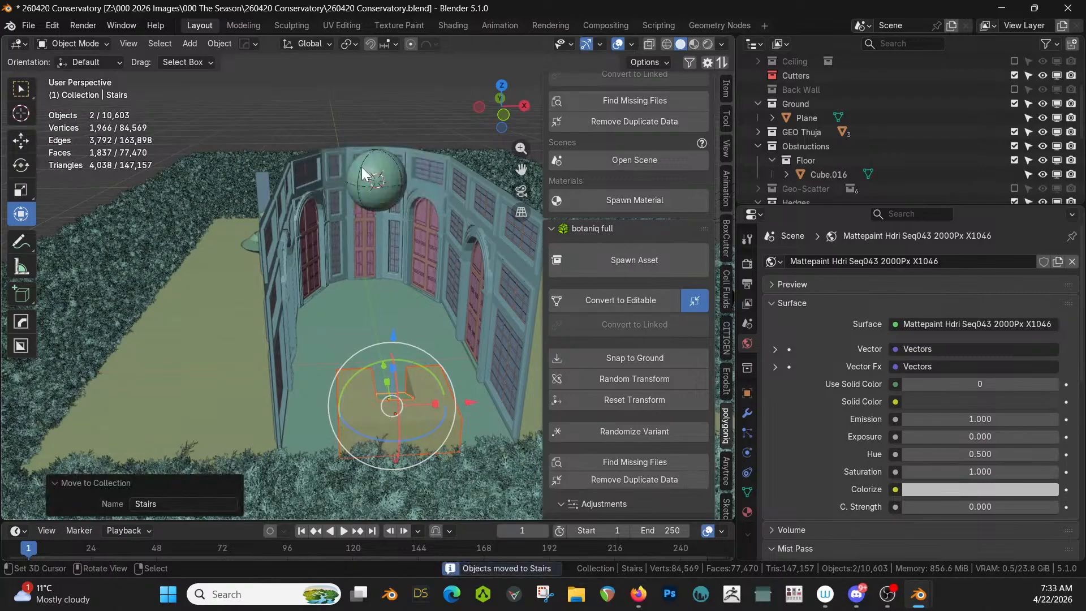
{"action": "scroll", "coordinate": [962, 114], "scroll_direction": "down", "scroll_amount": 10}
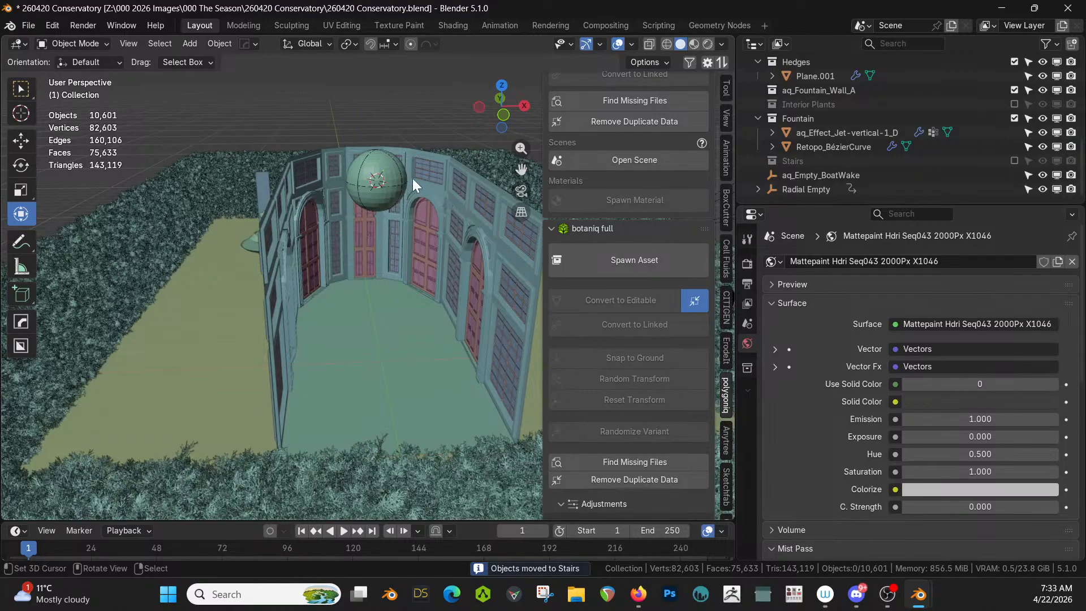
Step: Select the sphere in front view and exclude the Hedges collection from the view layer
{"action": "left_click", "coordinate": [395, 174]}
{"action": "key", "text": "KP_1"}
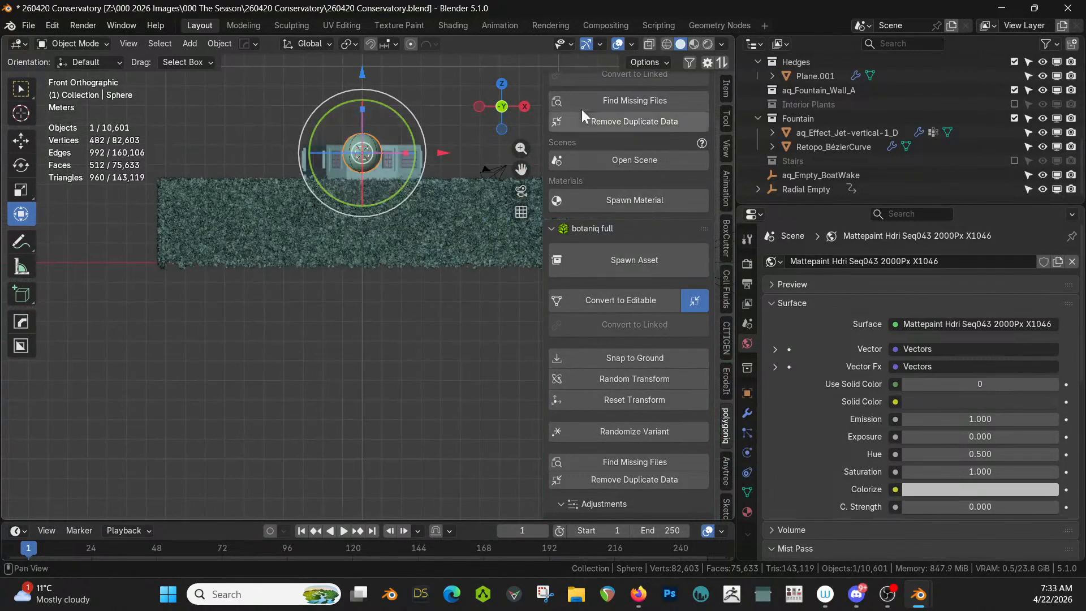
{"action": "scroll", "coordinate": [961, 156], "scroll_direction": "up", "scroll_amount": 4}
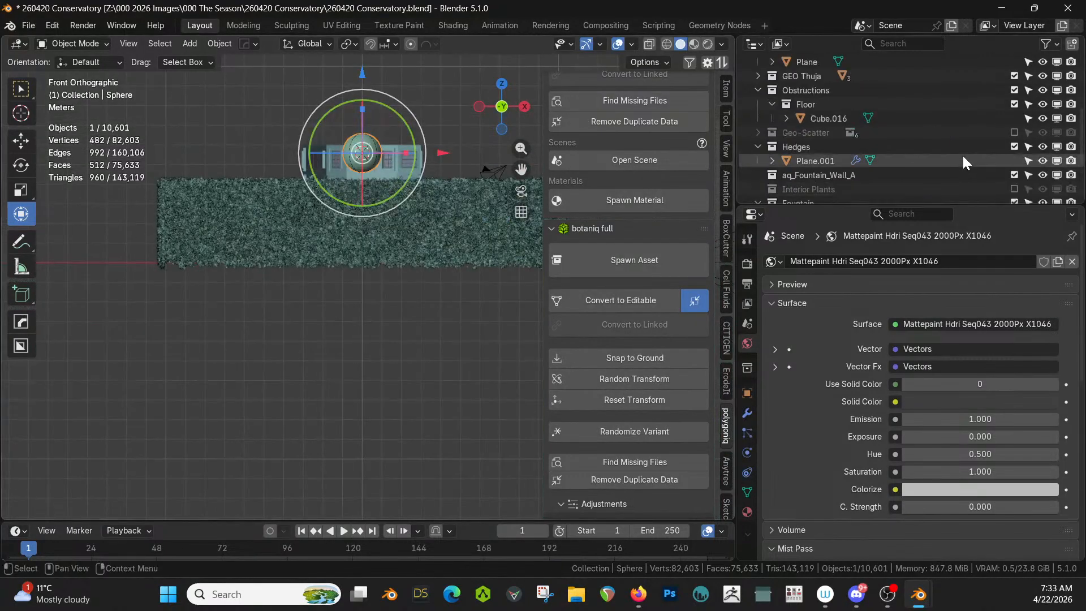
{"action": "left_click", "coordinate": [1014, 147]}
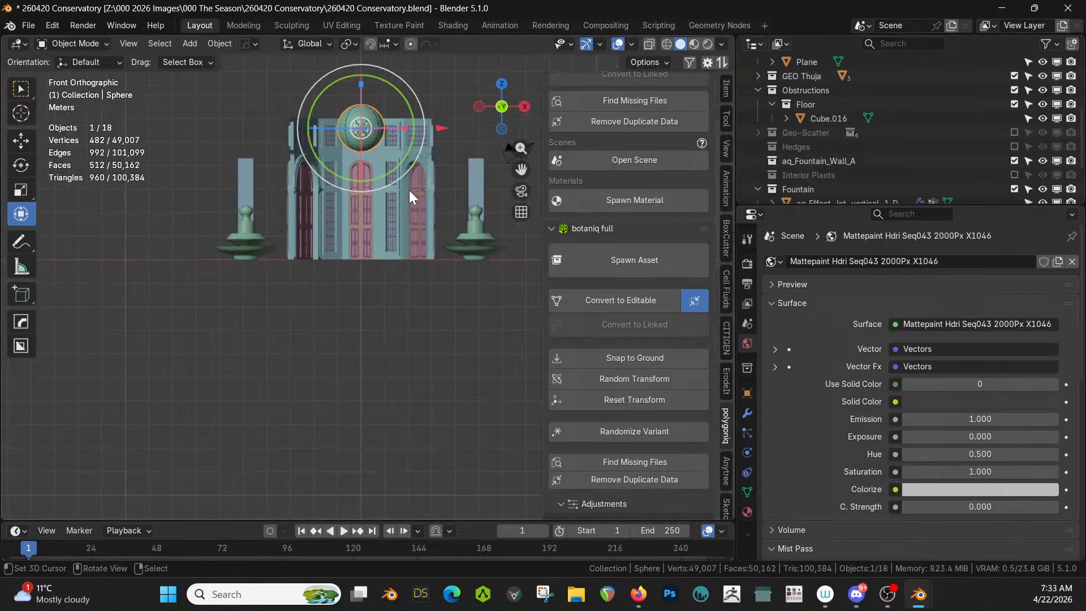
Step: Lower the sphere along the global Z axis until it rests on the conservatory floor
{"action": "key", "text": "g"}
{"action": "key", "text": "z"}
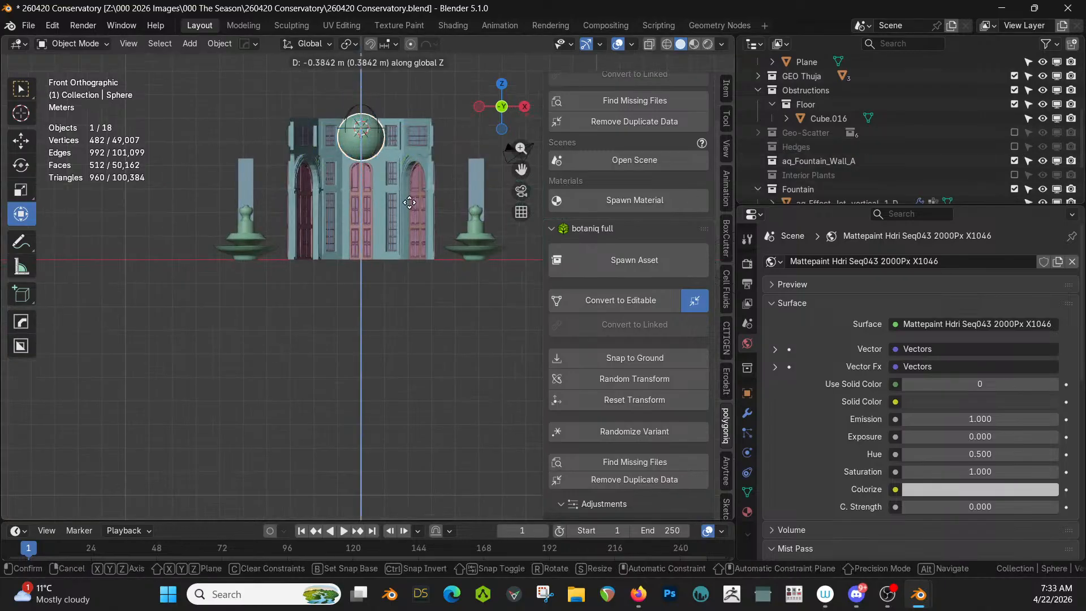
{"action": "left_click", "coordinate": [411, 299]}
Step: Edit the sphere's mesh in vertex mode and select the pole vertex at its very top, seen from the front
{"action": "middle_click_drag", "start_coordinate": [408, 290], "coordinate": [443, 304]}
{"action": "key", "text": "KP_7"}
{"action": "scroll", "coordinate": [436, 408], "scroll_direction": "up", "scroll_amount": 5}
{"action": "key", "text": "Tab"}
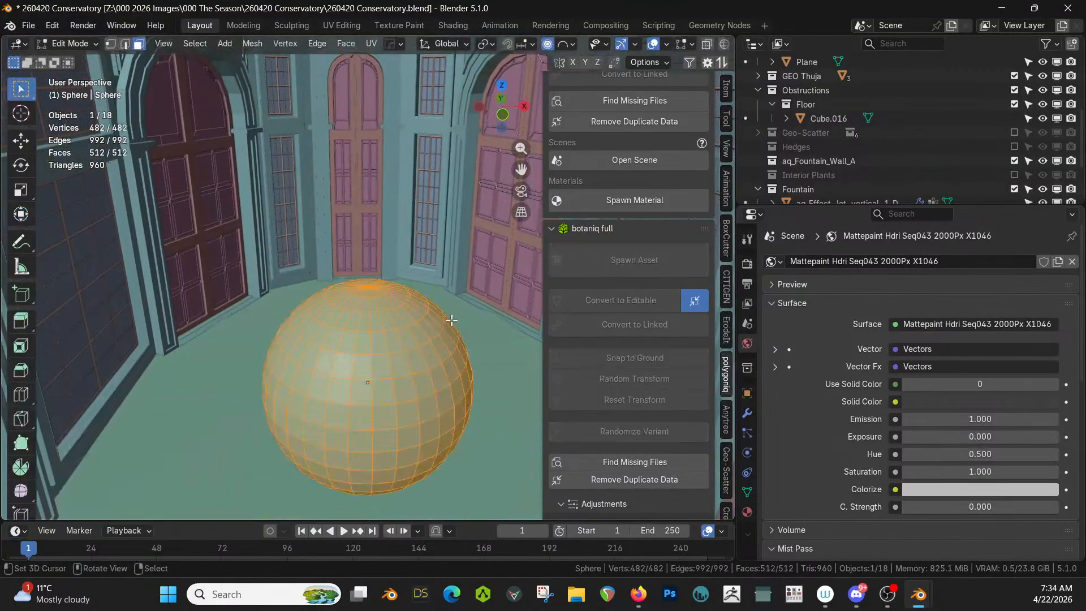
{"action": "key", "text": "1"}
{"action": "left_click", "coordinate": [368, 281]}
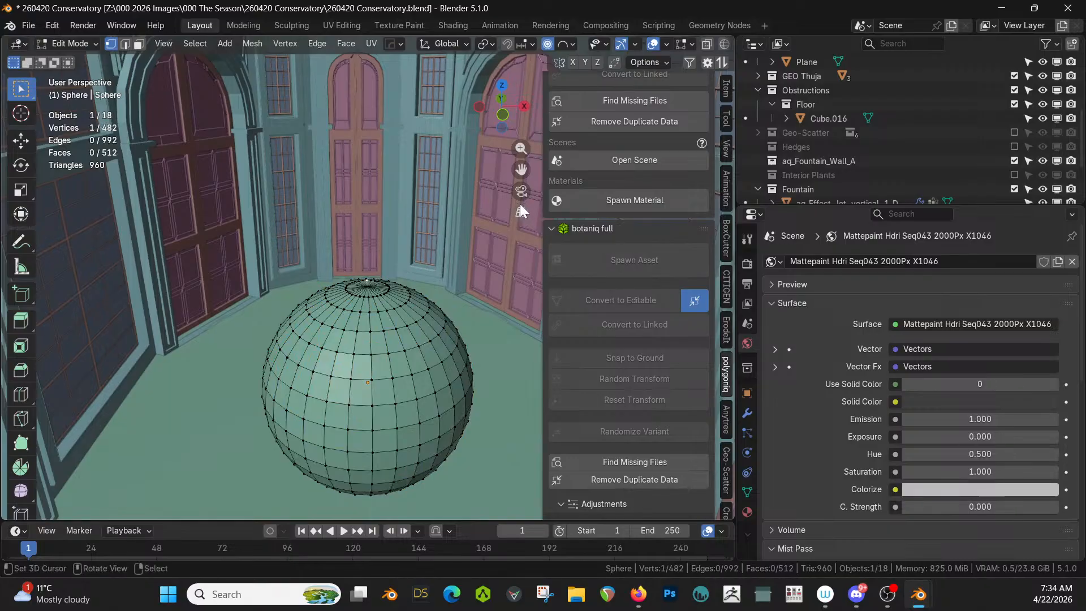
{"action": "key", "text": "KP_Decimal"}
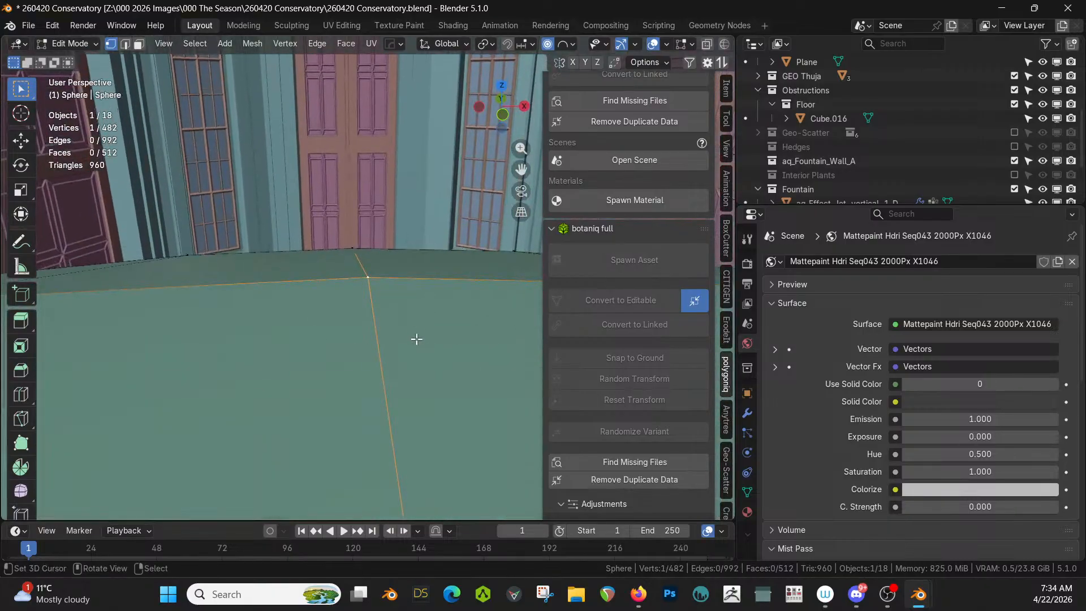
{"action": "left_click", "coordinate": [375, 326]}
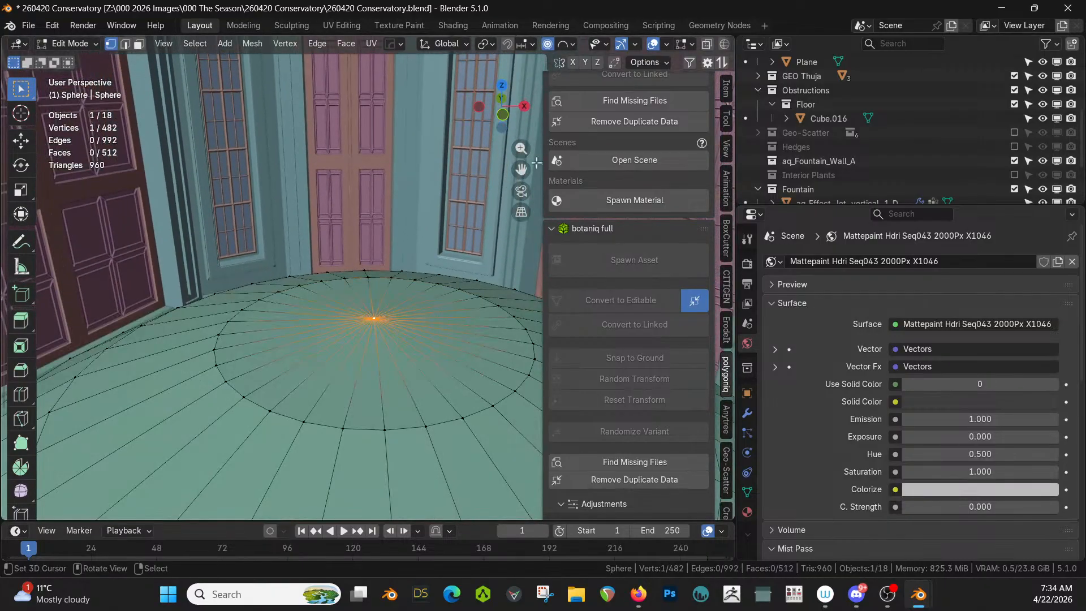
{"action": "scroll", "coordinate": [455, 189], "scroll_direction": "down", "scroll_amount": 5}
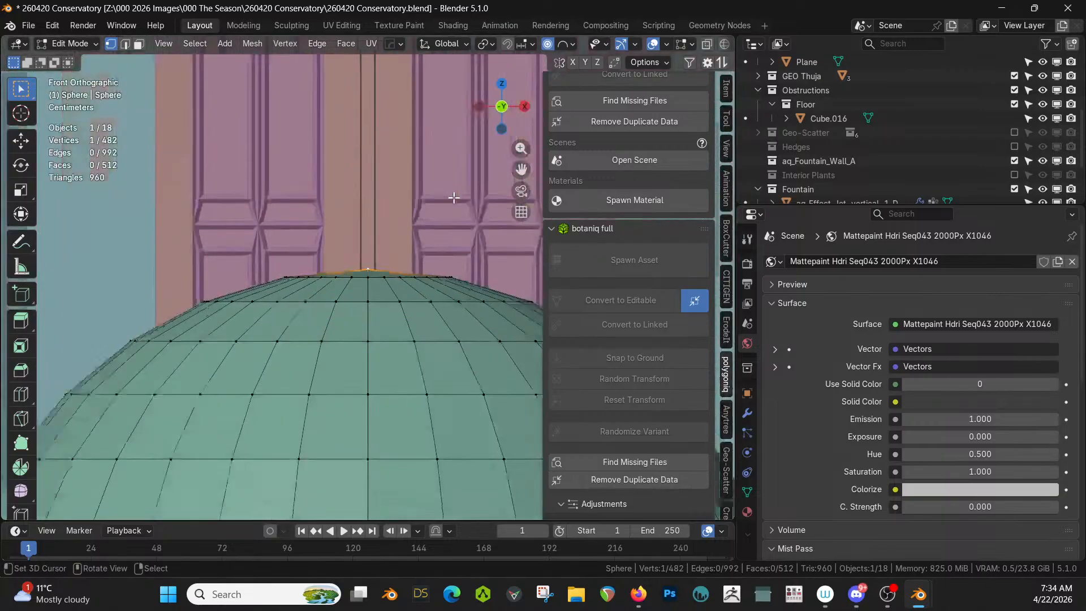
{"action": "key", "text": "KP_1"}
{"action": "key", "text": "g"}
{"action": "key", "text": "z"}
{"action": "scroll", "coordinate": [439, 255], "scroll_direction": "down", "scroll_amount": 12}
{"action": "scroll", "coordinate": [444, 243], "scroll_direction": "down", "scroll_amount": 8}
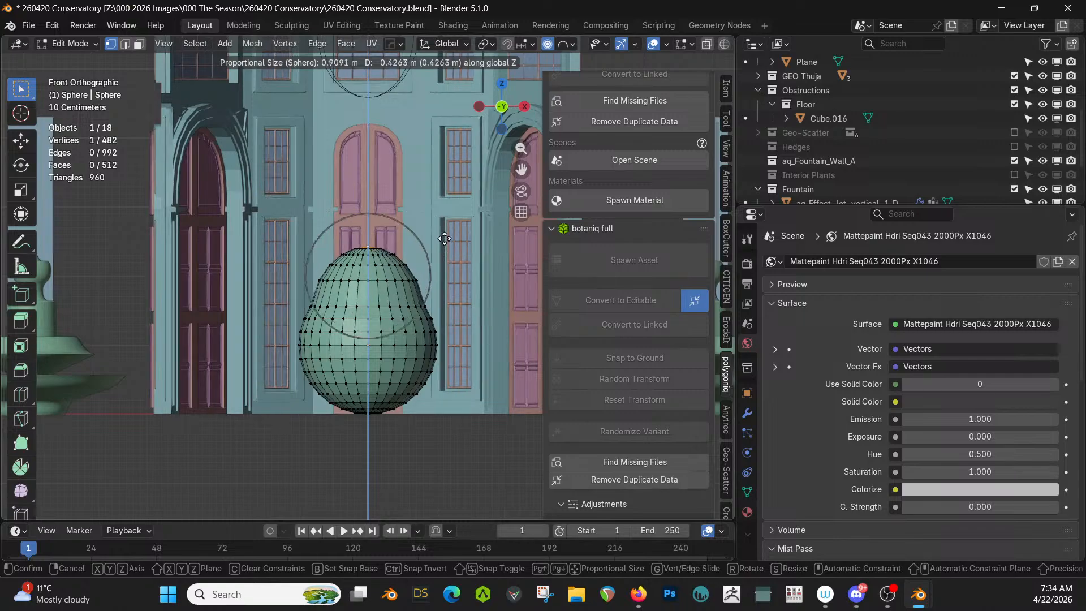
{"action": "scroll", "coordinate": [440, 225], "scroll_direction": "down", "scroll_amount": 3}
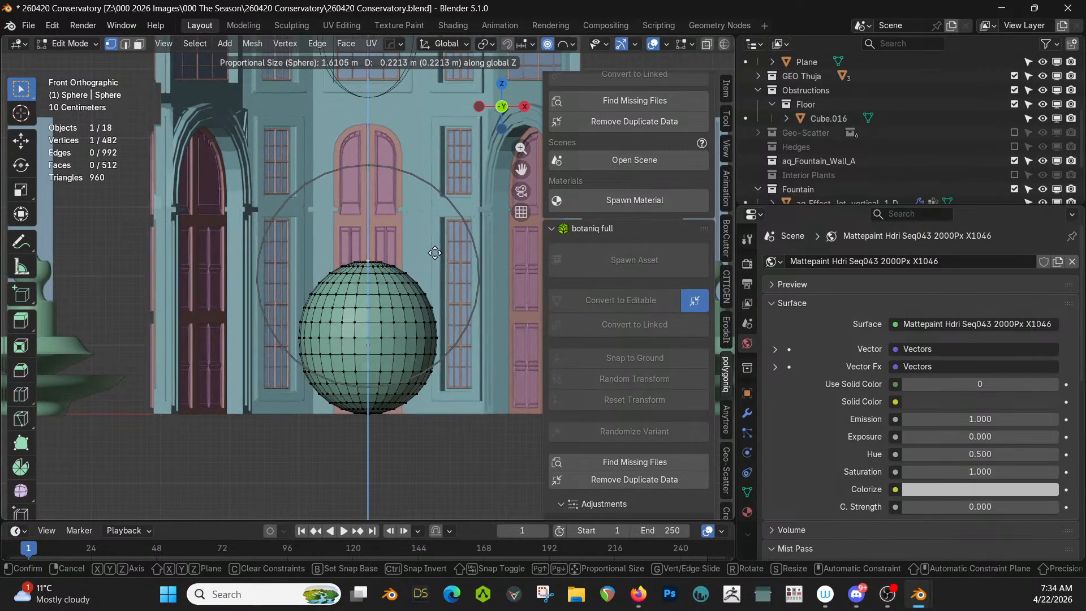
{"action": "right_click", "coordinate": [439, 250]}
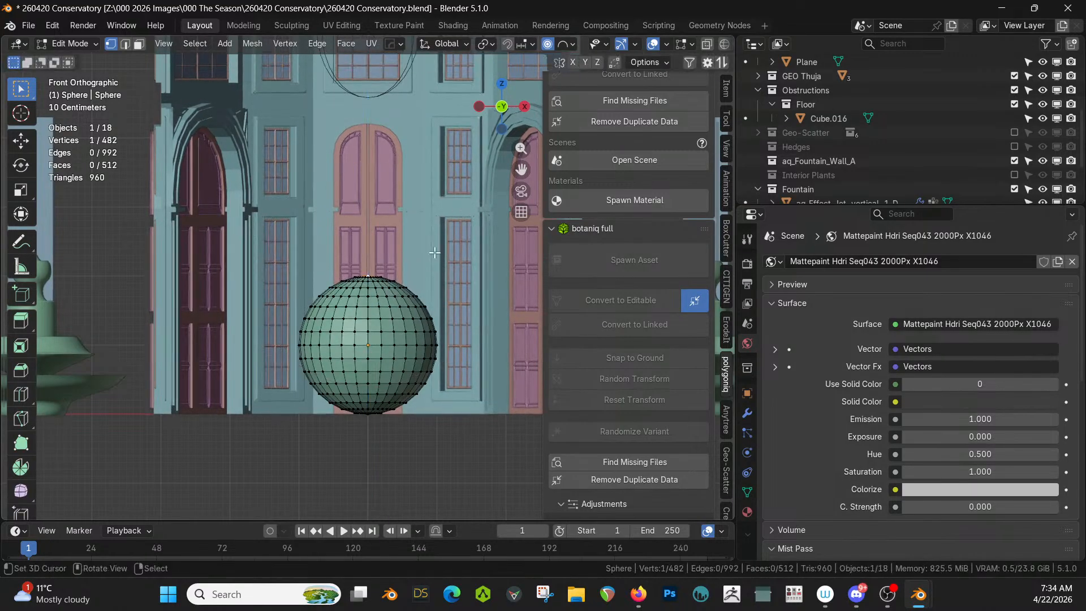
Step: Raise the sphere's top vertex about 0.83 m along global Z with Smooth proportional falloff to form an egg, and return to Object Mode
{"action": "left_click", "coordinate": [570, 43]}
{"action": "left_click", "coordinate": [546, 106]}
{"action": "key", "text": "g"}
{"action": "key", "text": "z"}
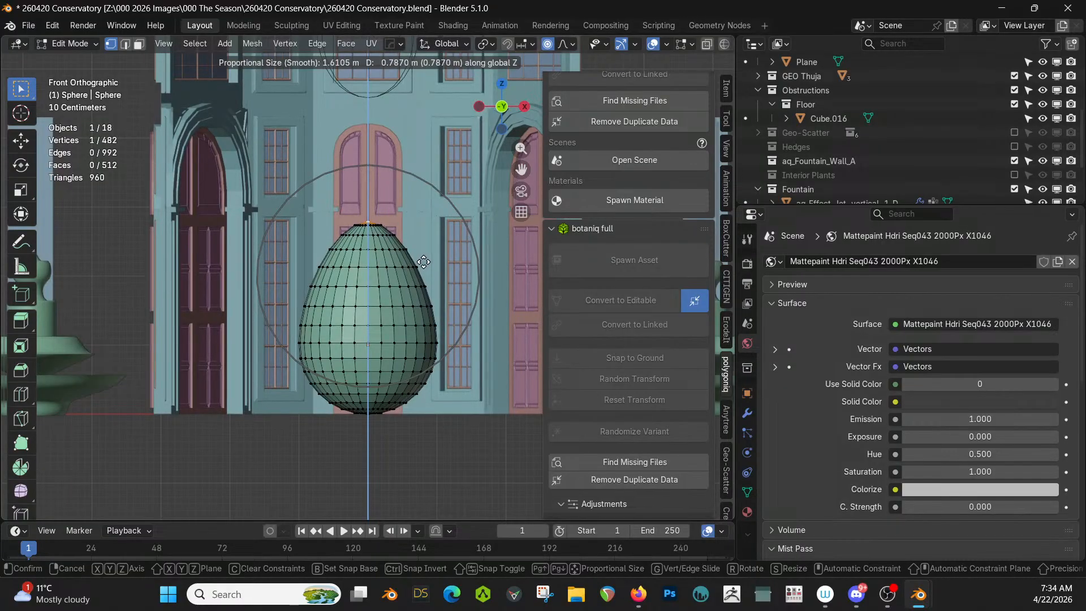
{"action": "left_click", "coordinate": [424, 259]}
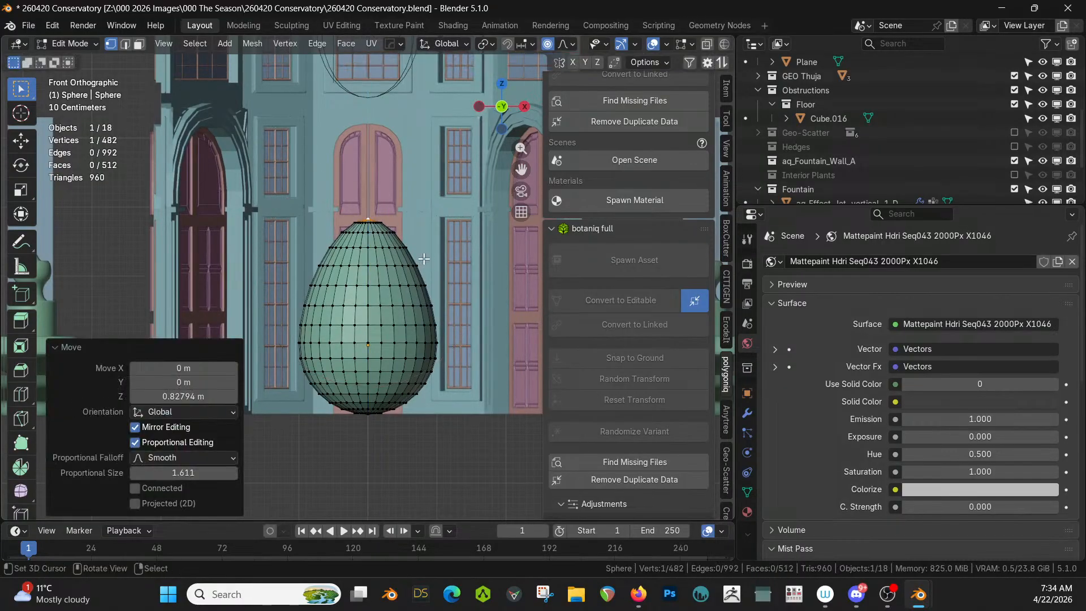
{"action": "middle_click_drag", "start_coordinate": [457, 458], "coordinate": [407, 491]}
{"action": "key", "text": "Tab"}
Step: Isolate the egg in local view and apply its rotation and scale
{"action": "middle_click_drag", "start_coordinate": [460, 439], "coordinate": [480, 365]}
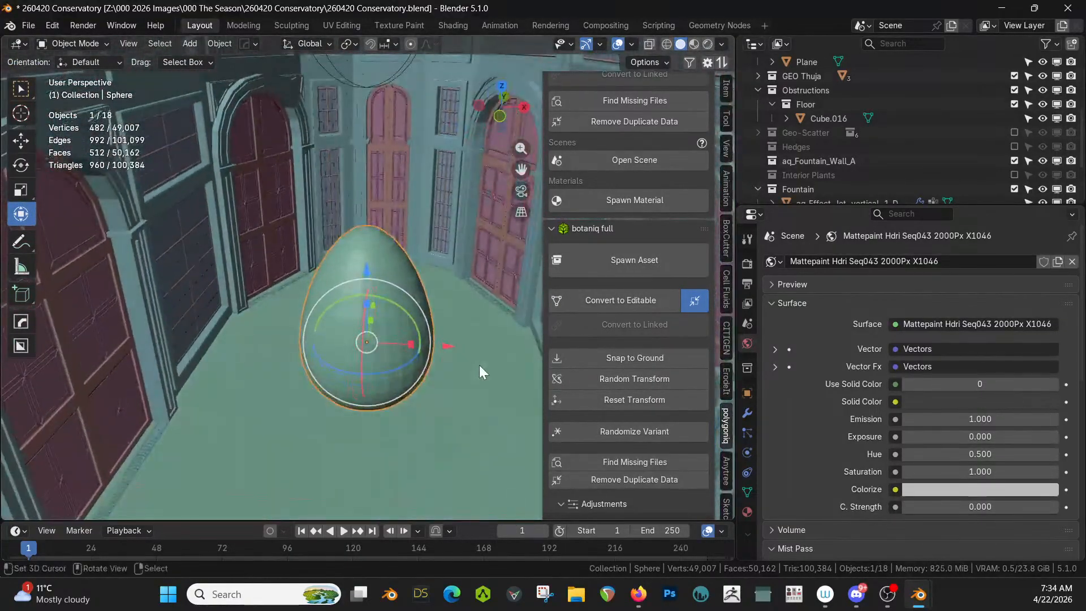
{"action": "scroll", "coordinate": [479, 366], "scroll_direction": "up", "scroll_amount": 2}
{"action": "key", "text": "KP_Divide"}
{"action": "scroll", "coordinate": [480, 365], "scroll_direction": "down", "scroll_amount": 4}
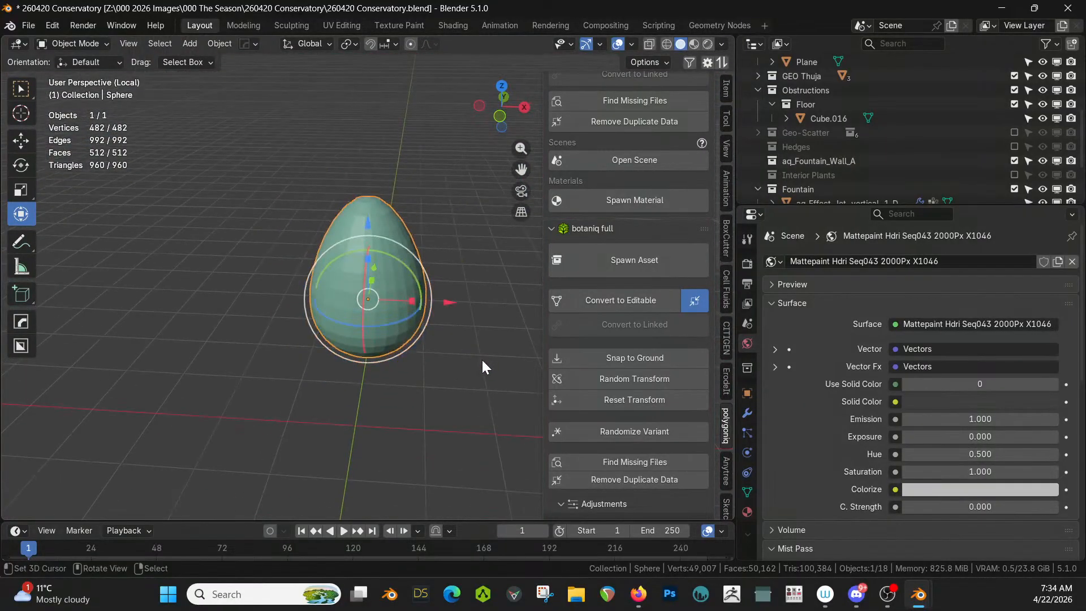
{"action": "key", "text": "ctrl+a"}
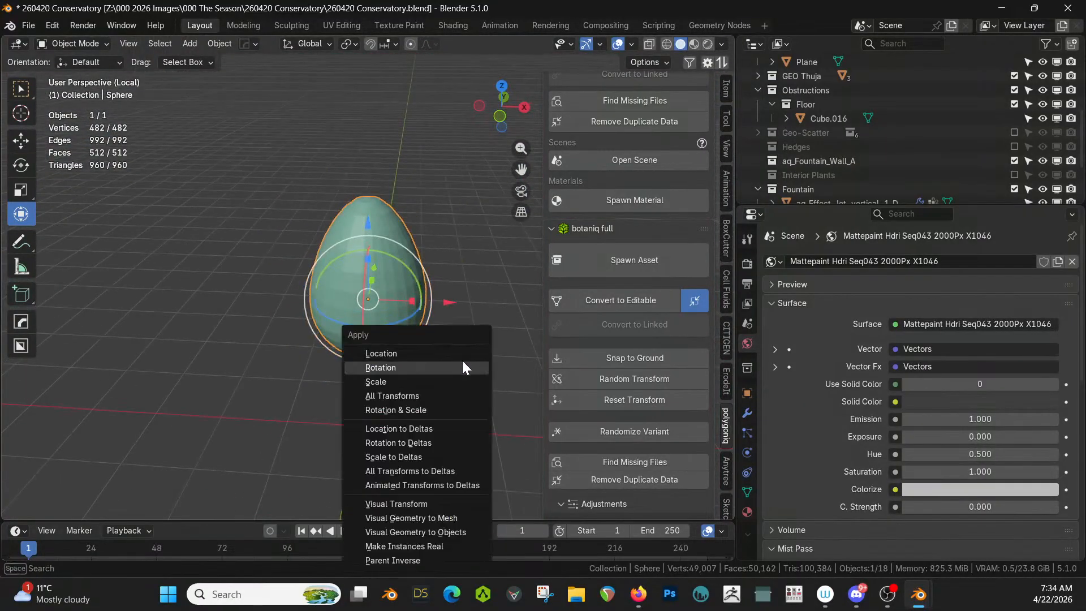
{"action": "left_click", "coordinate": [414, 405]}
{"action": "middle_click_drag", "start_coordinate": [445, 368], "coordinate": [457, 325]}
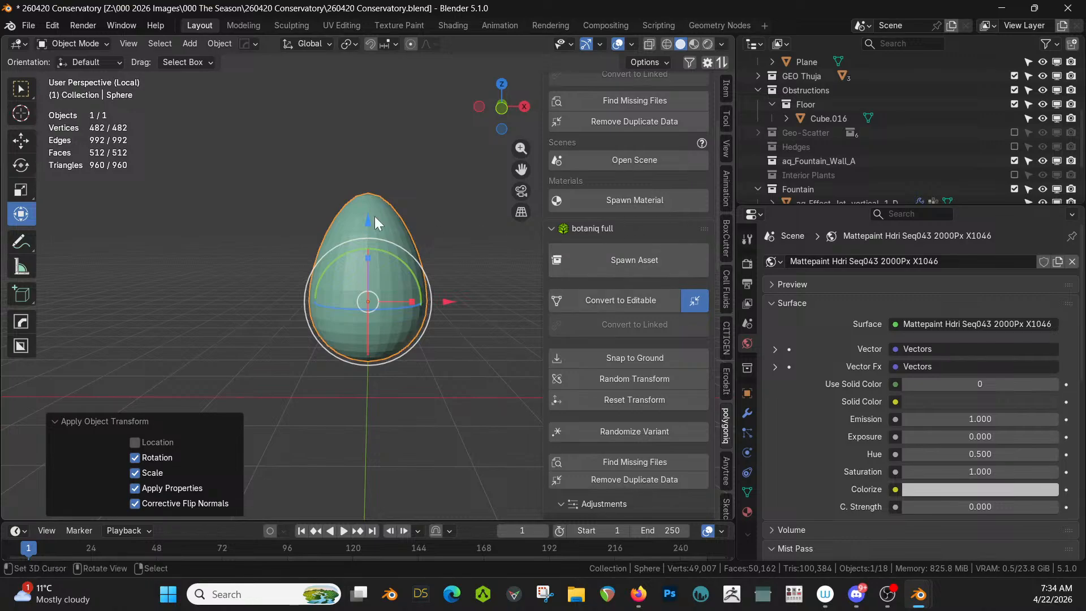
Step: Enable the Quad Remesher add-on panel and remesh the egg with a quad count of 512
{"action": "left_click", "coordinate": [691, 62]}
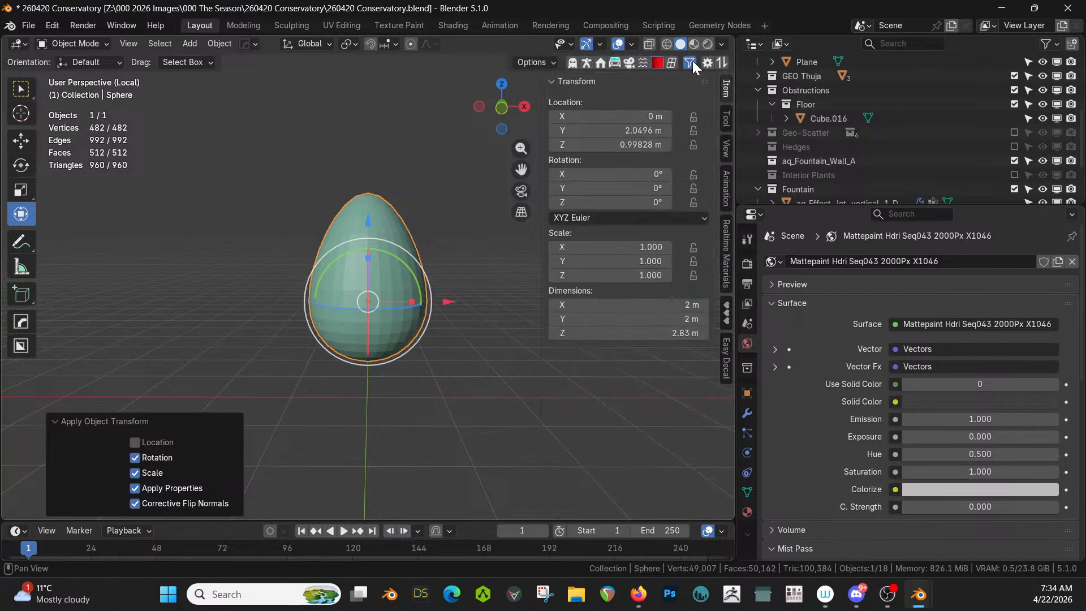
{"action": "left_click", "coordinate": [673, 62]}
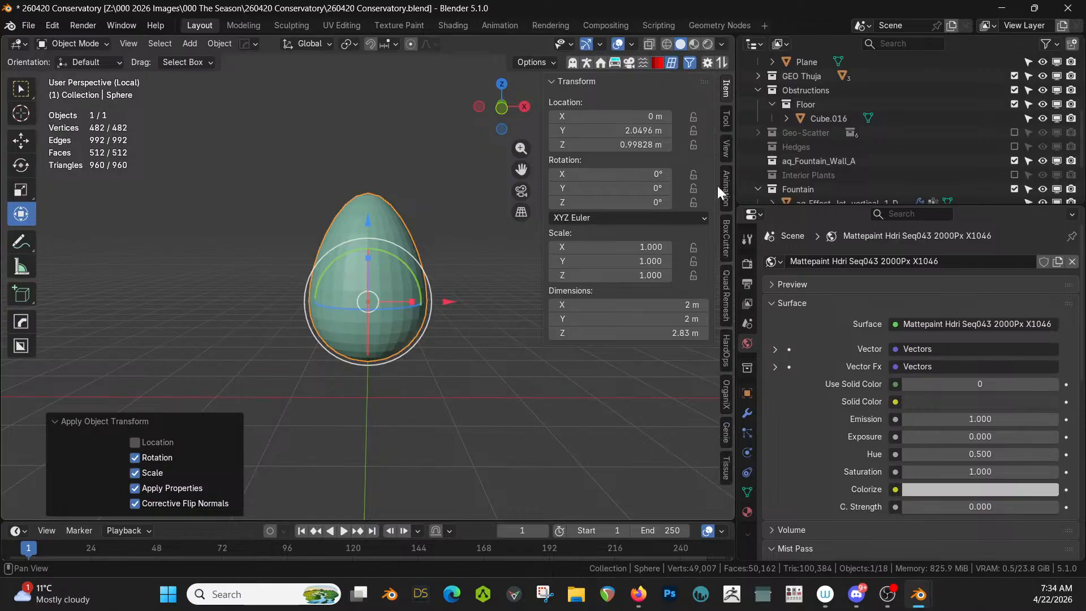
{"action": "left_click", "coordinate": [727, 293]}
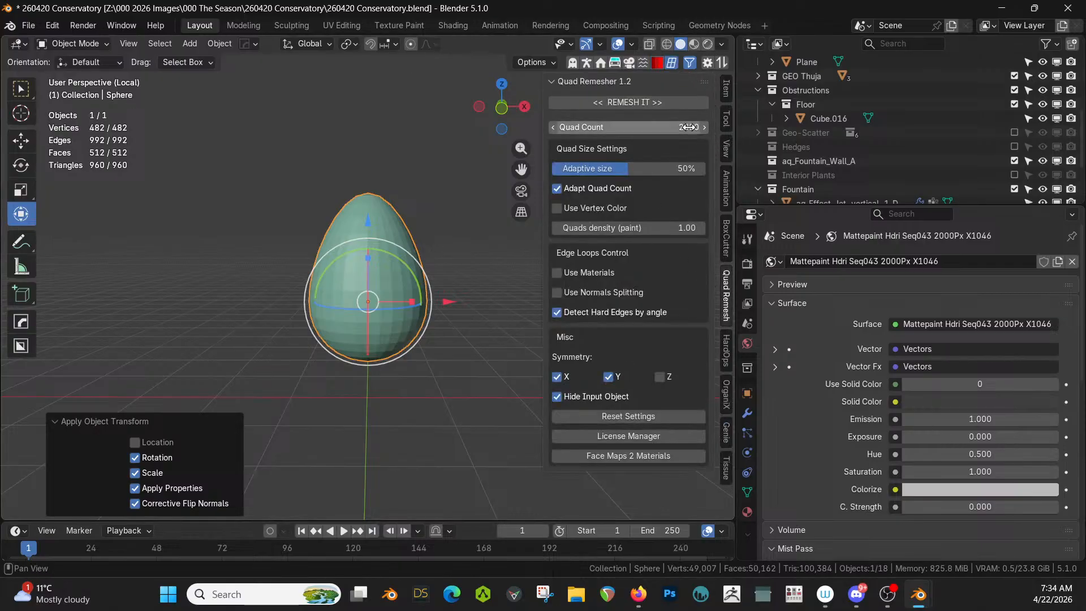
{"action": "left_click", "coordinate": [628, 126]}
{"action": "type", "text": "512"}
{"action": "key", "text": "Return"}
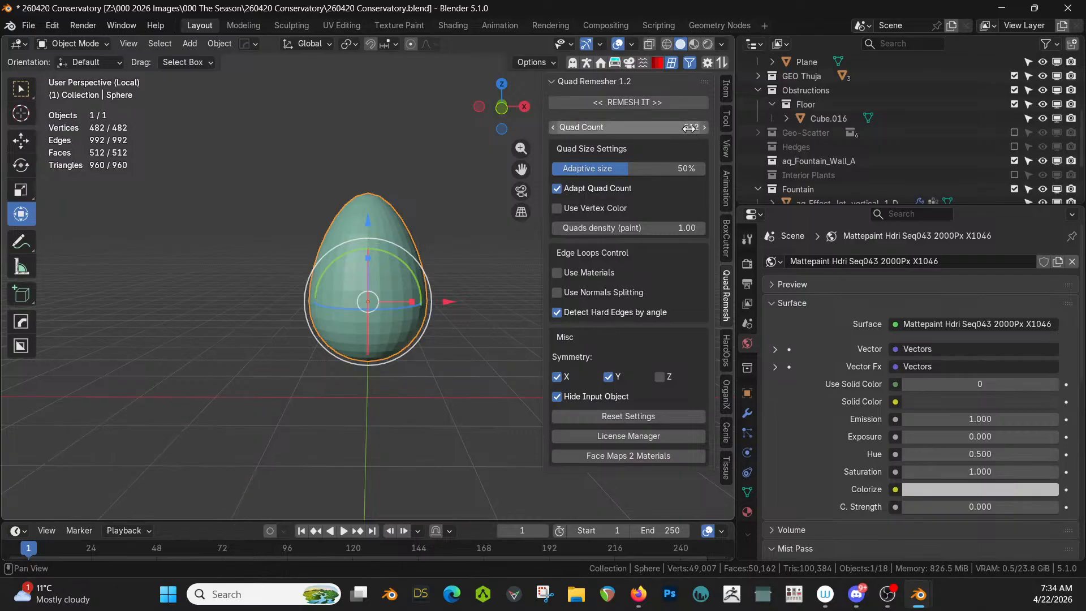
{"action": "left_click", "coordinate": [631, 104]}
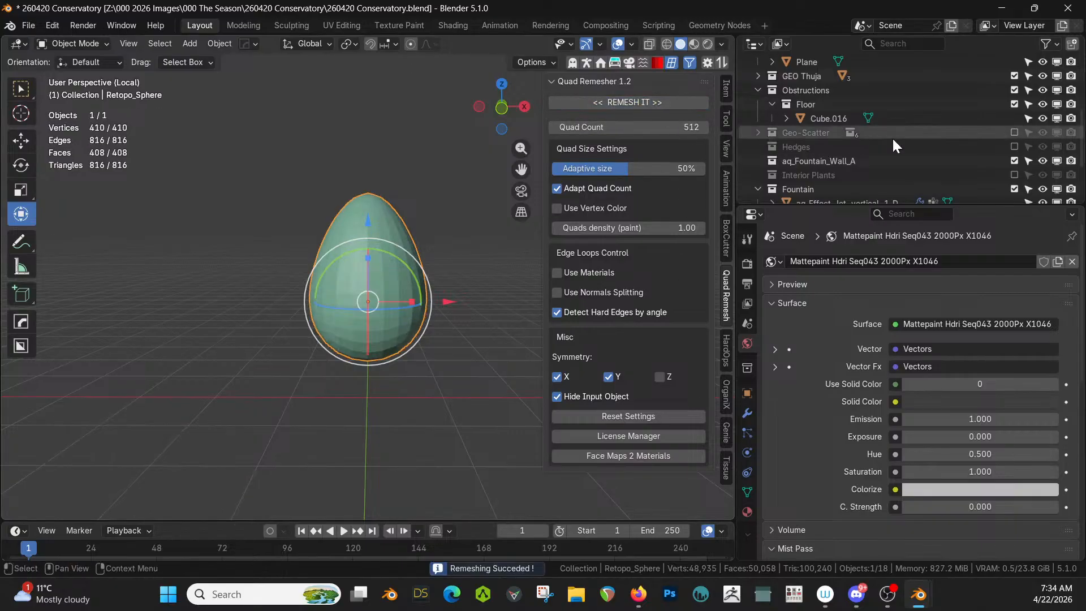
Step: Find the hidden original Sphere inside the scene's main Collection and delete it
{"action": "scroll", "coordinate": [895, 143], "scroll_direction": "down", "scroll_amount": 3}
{"action": "scroll", "coordinate": [849, 152], "scroll_direction": "up", "scroll_amount": 3}
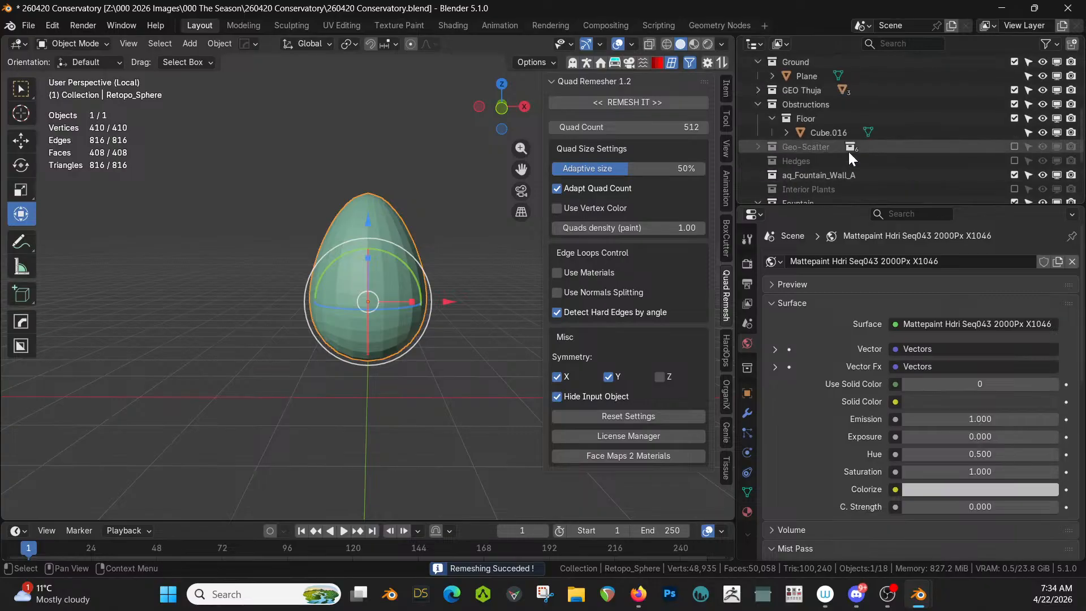
{"action": "scroll", "coordinate": [849, 152], "scroll_direction": "down", "scroll_amount": 3}
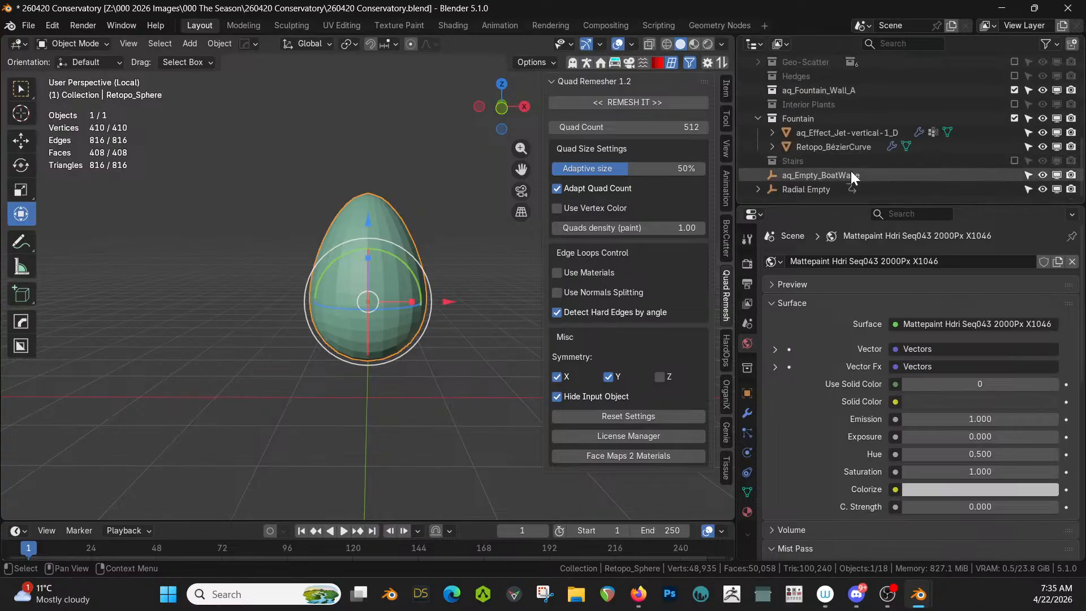
{"action": "scroll", "coordinate": [851, 174], "scroll_direction": "up", "scroll_amount": 8}
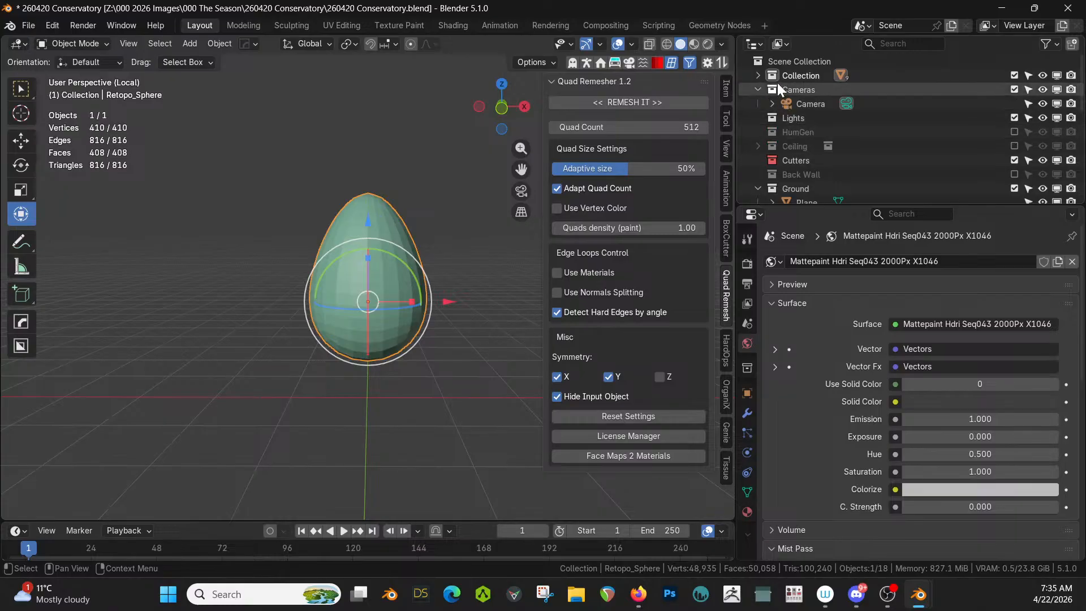
{"action": "left_click", "coordinate": [759, 76]}
{"action": "scroll", "coordinate": [823, 143], "scroll_direction": "down", "scroll_amount": 2}
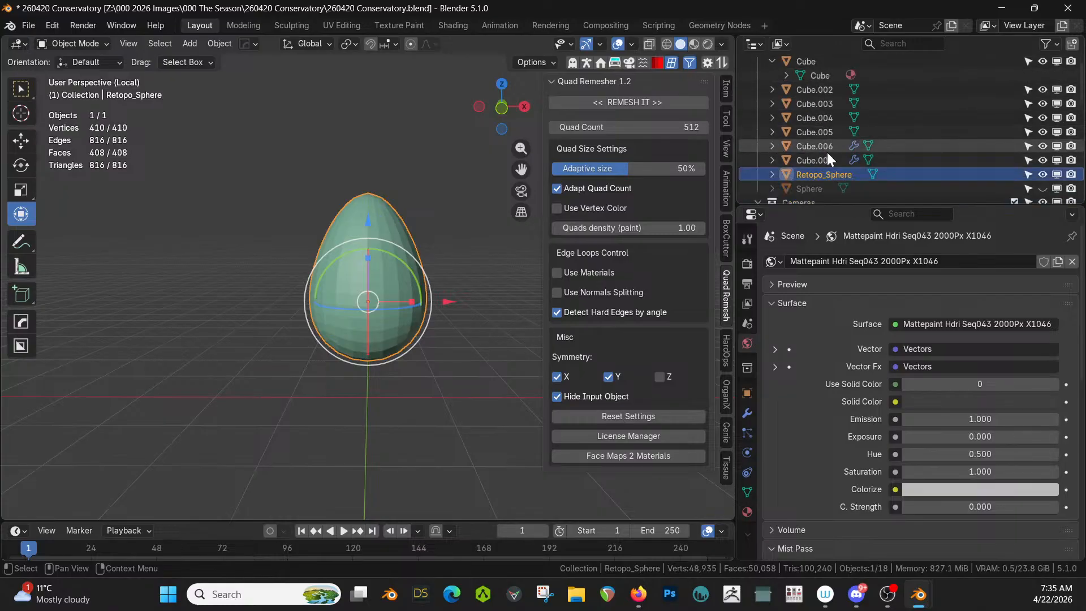
{"action": "left_click", "coordinate": [816, 188]}
{"action": "key", "text": "Delete"}
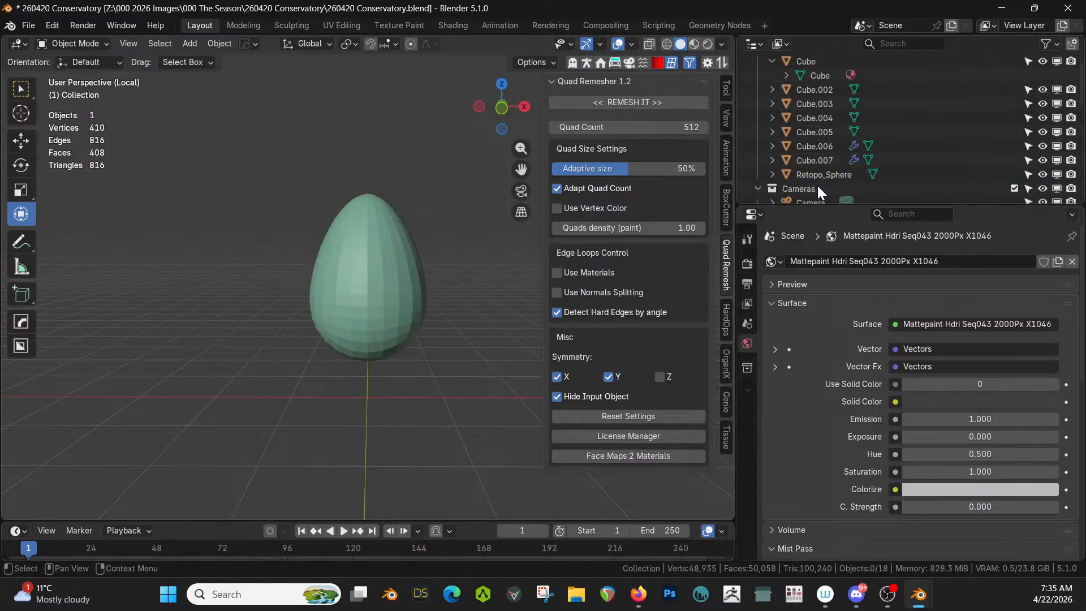
Step: Move Retopo_Sphere into a new collection named Central Interest
{"action": "left_click", "coordinate": [822, 168]}
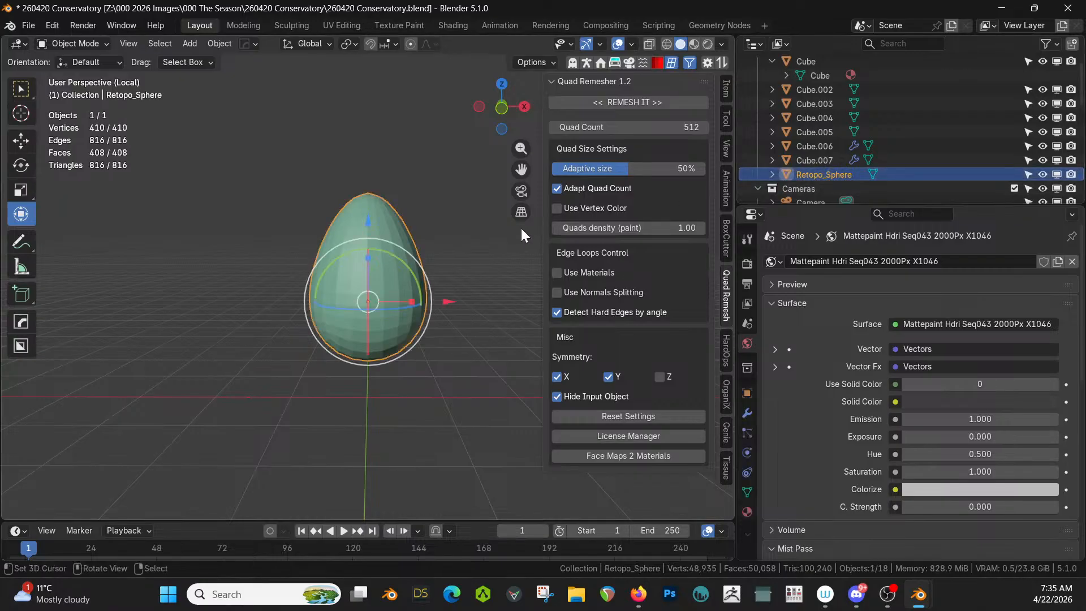
{"action": "key", "text": "m"}
{"action": "left_click", "coordinate": [496, 229]}
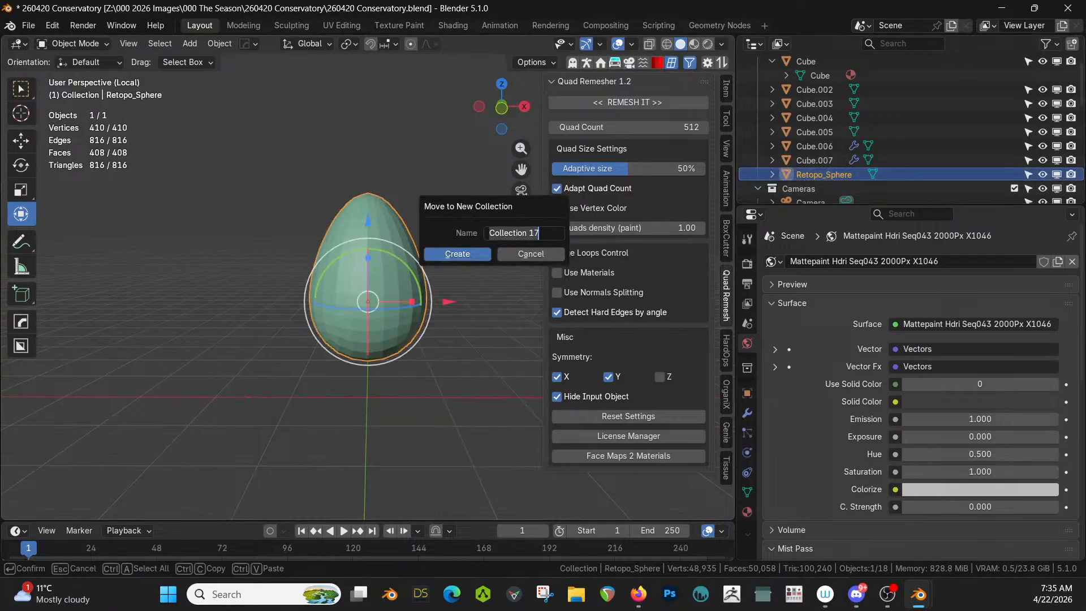
{"action": "type", "text": "Central Interest"}
{"action": "key", "text": "Return"}
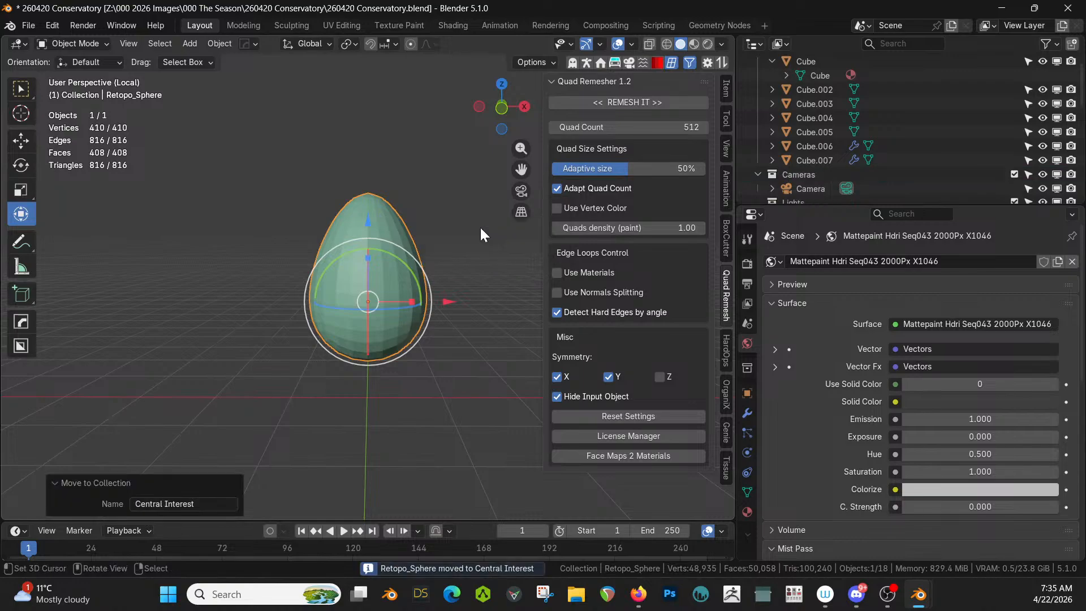
Step: Check the egg's remeshed topology in Edit Mode, and switch the egg to Weight Paint mode
{"action": "scroll", "coordinate": [410, 289], "scroll_direction": "up", "scroll_amount": 2}
{"action": "key", "text": "Tab"}
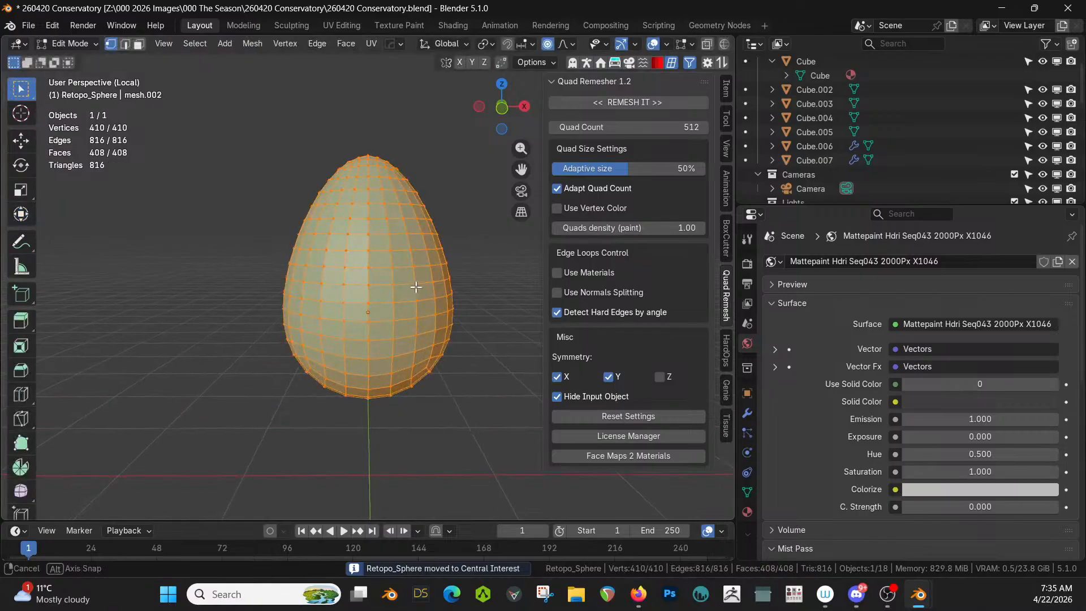
{"action": "middle_click_drag", "start_coordinate": [413, 287], "coordinate": [425, 307]}
{"action": "key", "text": "Tab"}
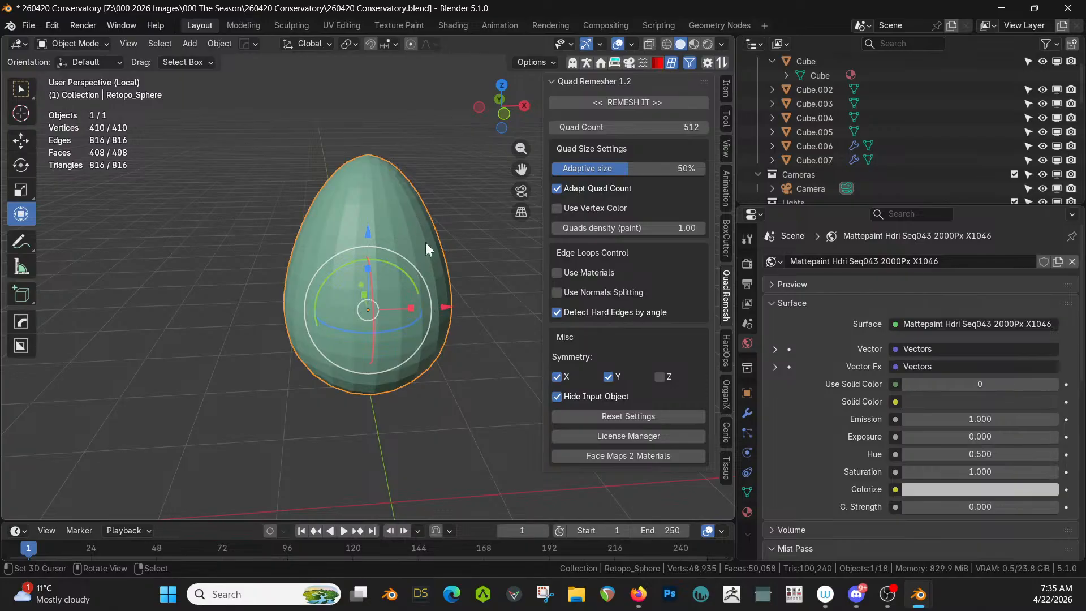
{"action": "left_click", "coordinate": [78, 43]}
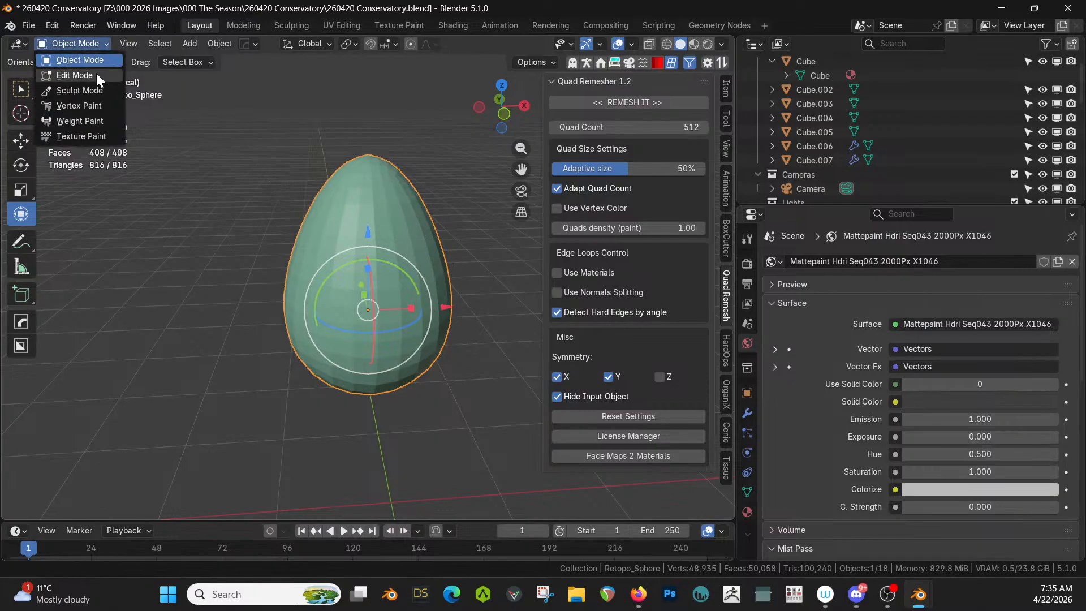
{"action": "left_click", "coordinate": [86, 121]}
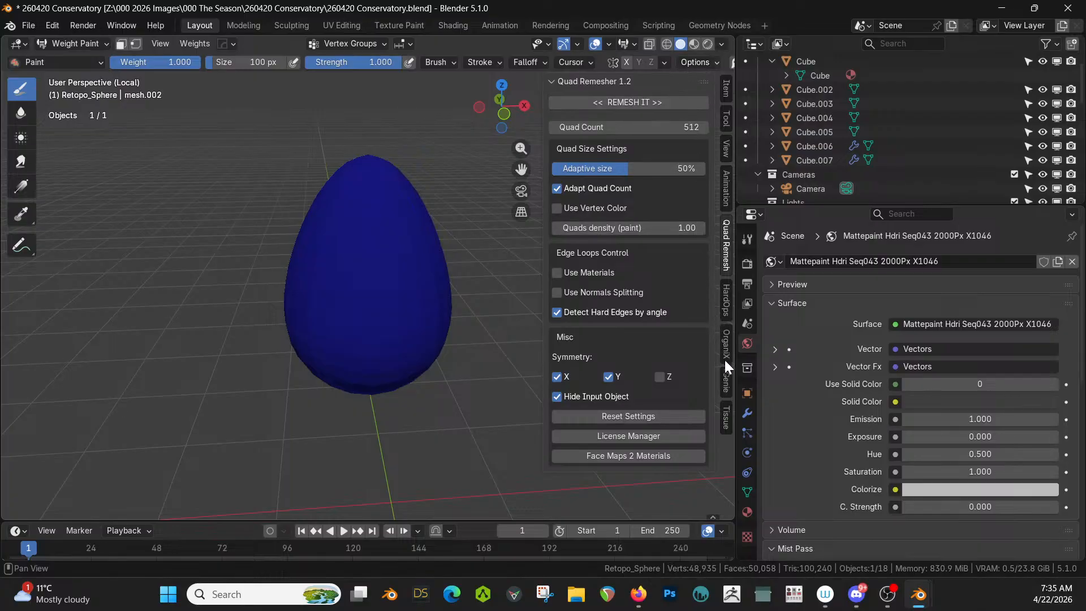
Step: Generate weights on the egg with Tissue's Weight Formula, using the Chess example sin(nx*15)<sin(ny*15)
{"action": "left_click", "coordinate": [727, 414]}
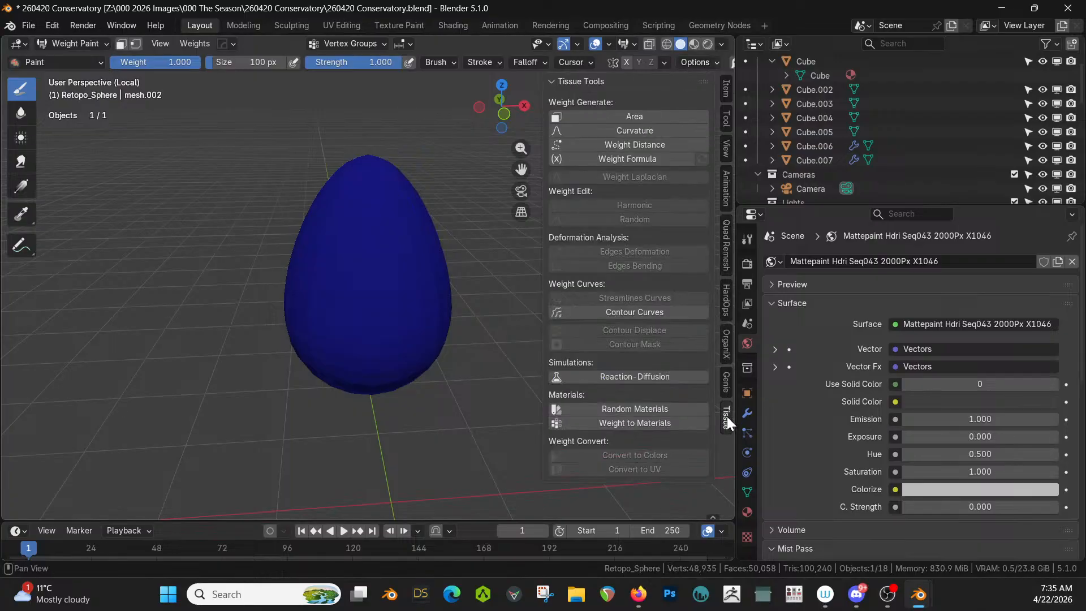
{"action": "left_click", "coordinate": [637, 158]}
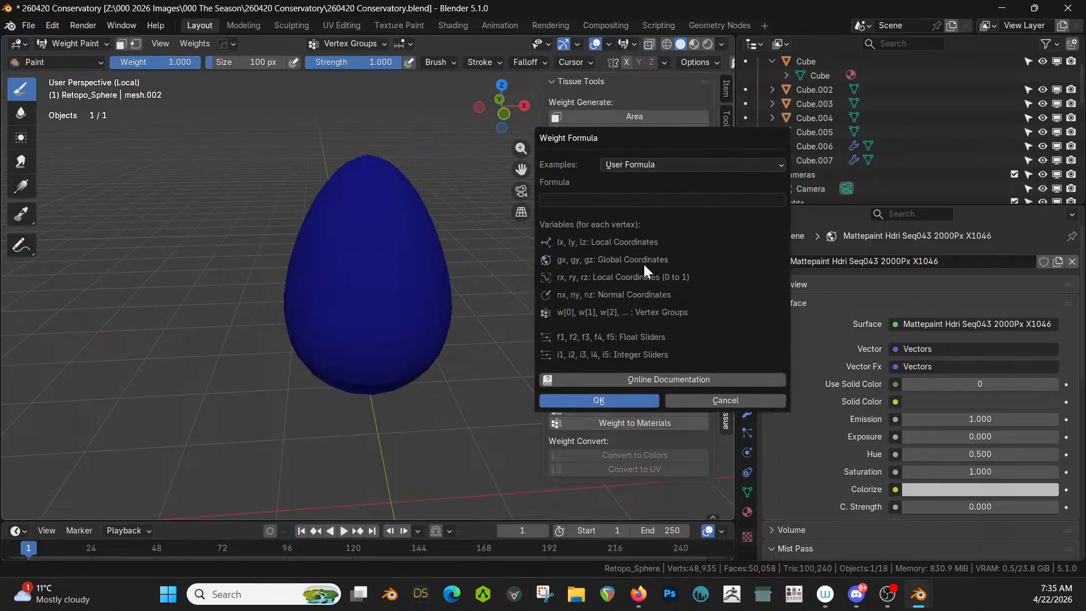
{"action": "left_click", "coordinate": [629, 200]}
{"action": "left_click", "coordinate": [643, 164]}
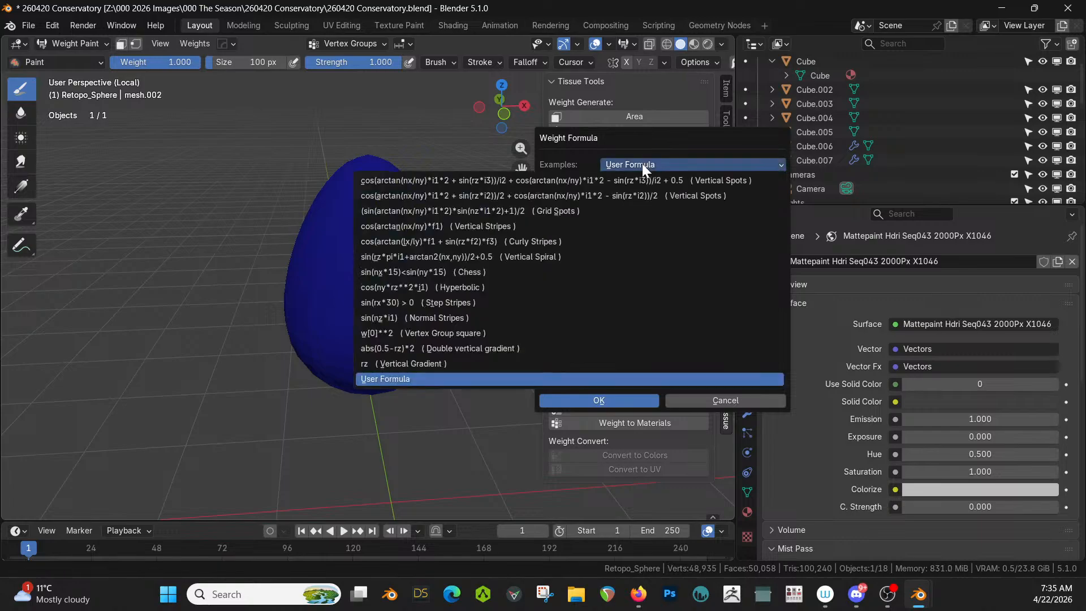
{"action": "left_click", "coordinate": [473, 270]}
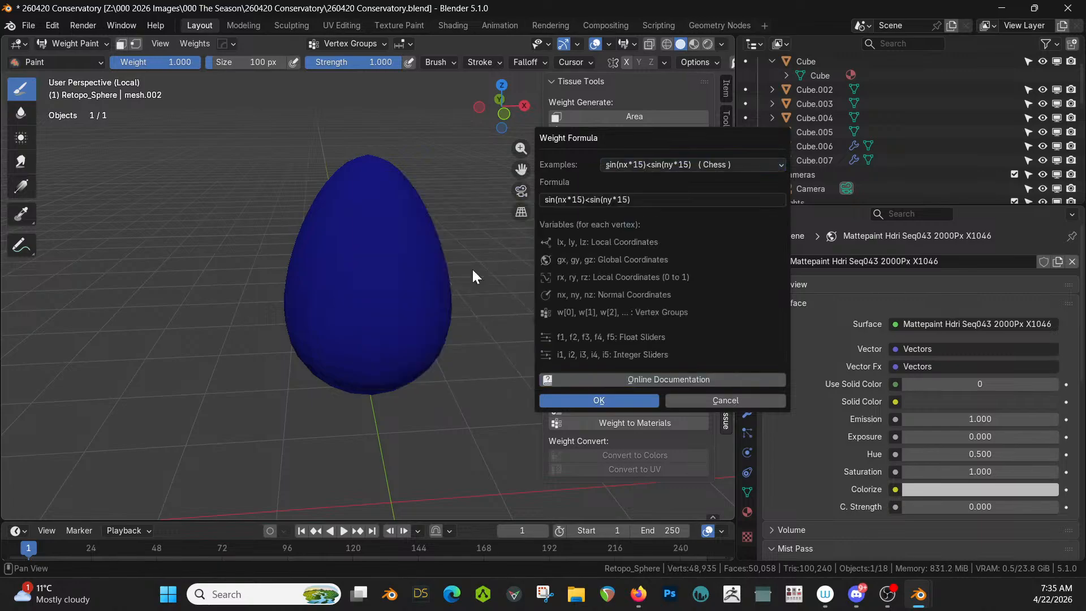
{"action": "left_click", "coordinate": [619, 401]}
{"action": "middle_click_drag", "start_coordinate": [392, 314], "coordinate": [461, 418]}
{"action": "middle_click_drag", "start_coordinate": [621, 418], "coordinate": [571, 316]}
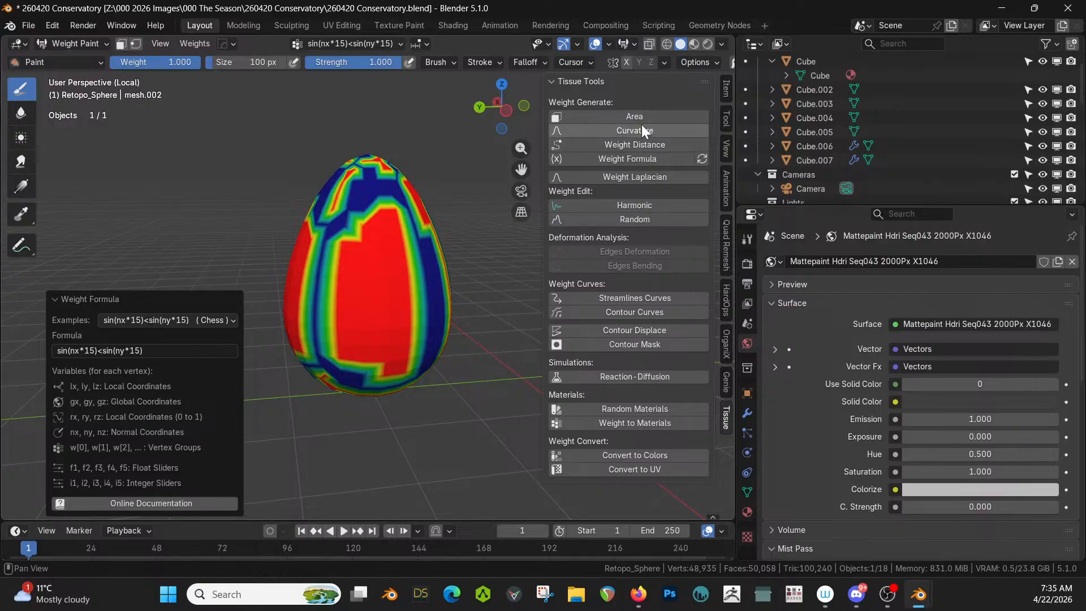
Step: Create a Harmonic weight group on the egg with Tissue and randomize its weights between 0.00 and 1.00
{"action": "left_click", "coordinate": [633, 204]}
{"action": "left_click", "coordinate": [631, 219]}
{"action": "middle_click_drag", "start_coordinate": [367, 303], "coordinate": [469, 266]}
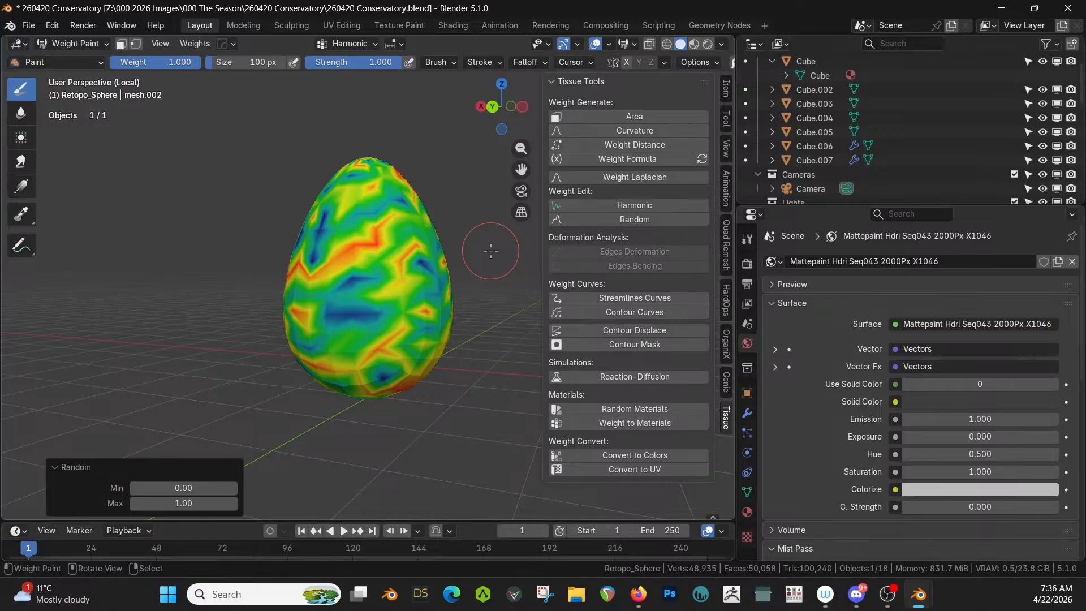
Step: Display the egg's vertex groups and turn on the viewport's wireframe overlay
{"action": "left_click", "coordinate": [747, 492]}
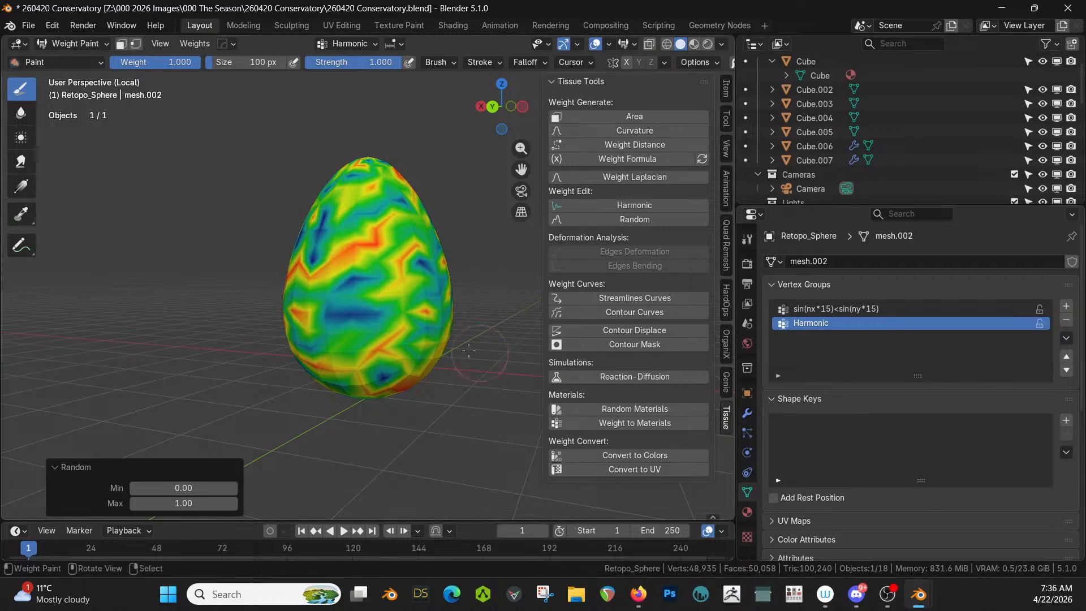
{"action": "key", "text": "alt+v"}
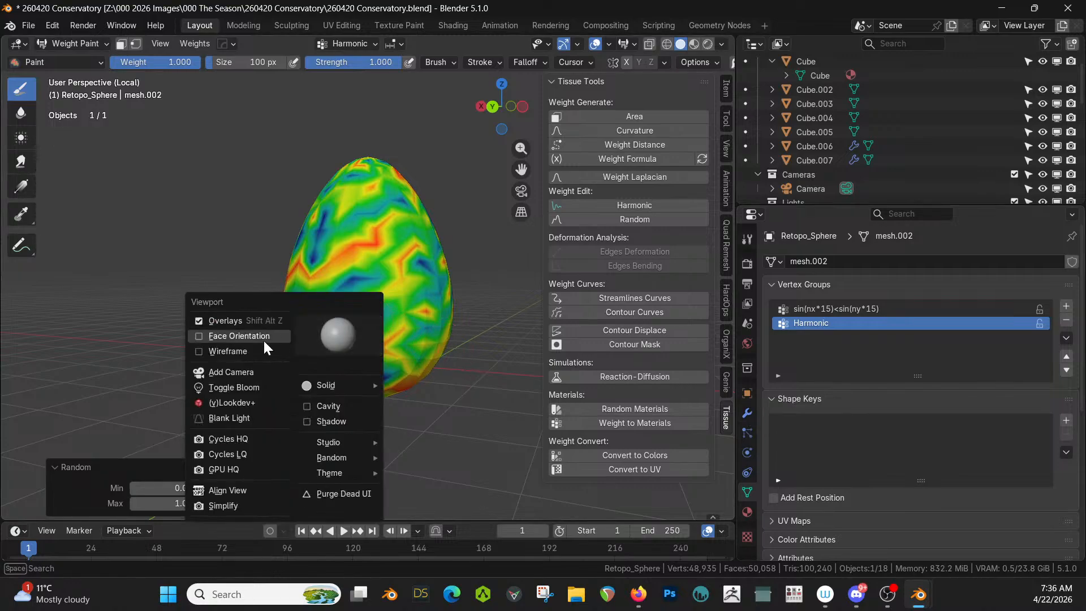
{"action": "left_click", "coordinate": [232, 351]}
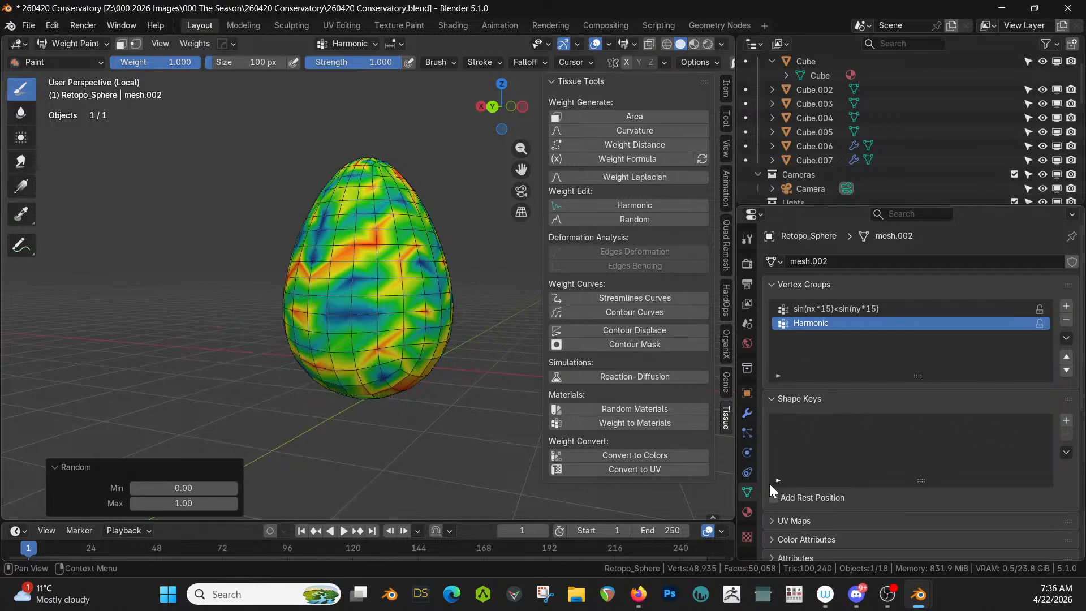
Step: Add a Decimate modifier to the egg, limit it to the Harmonic vertex group, and set its ratio to 0.1
{"action": "left_click", "coordinate": [748, 412]}
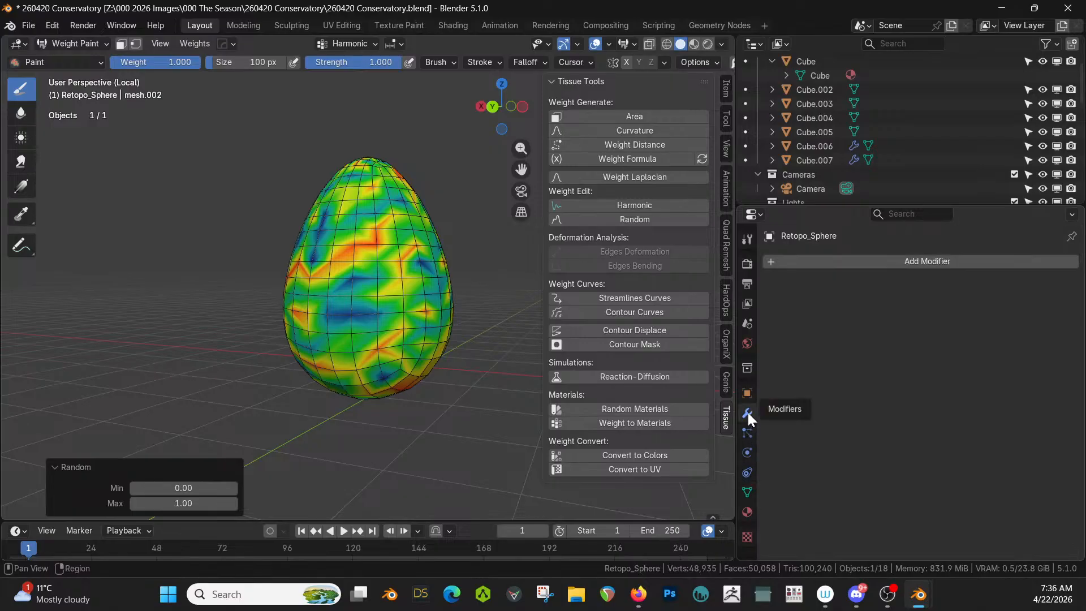
{"action": "left_click", "coordinate": [854, 261]}
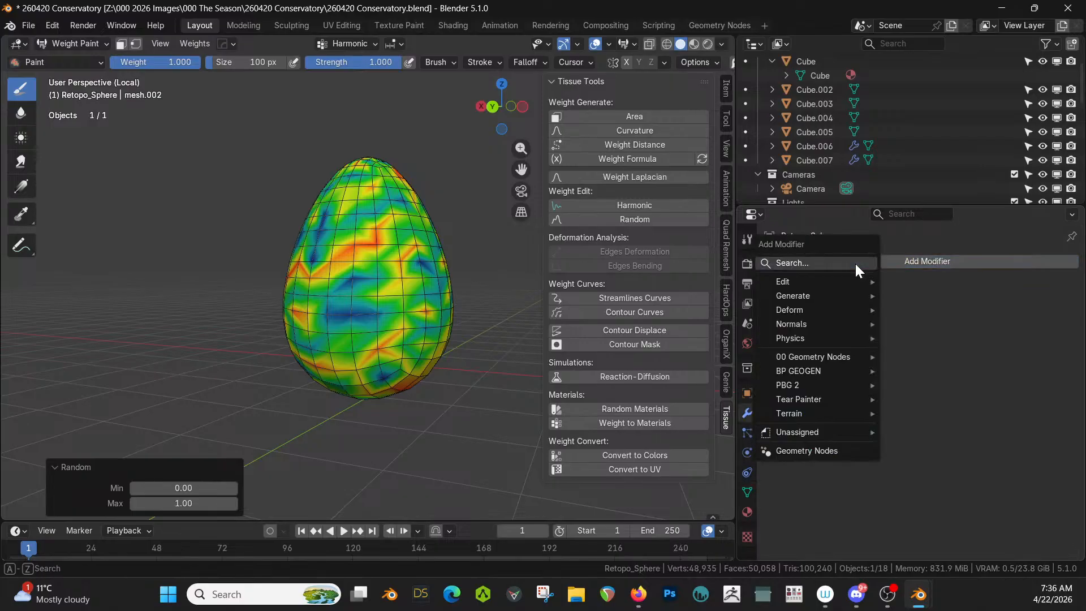
{"action": "left_click", "coordinate": [814, 263]}
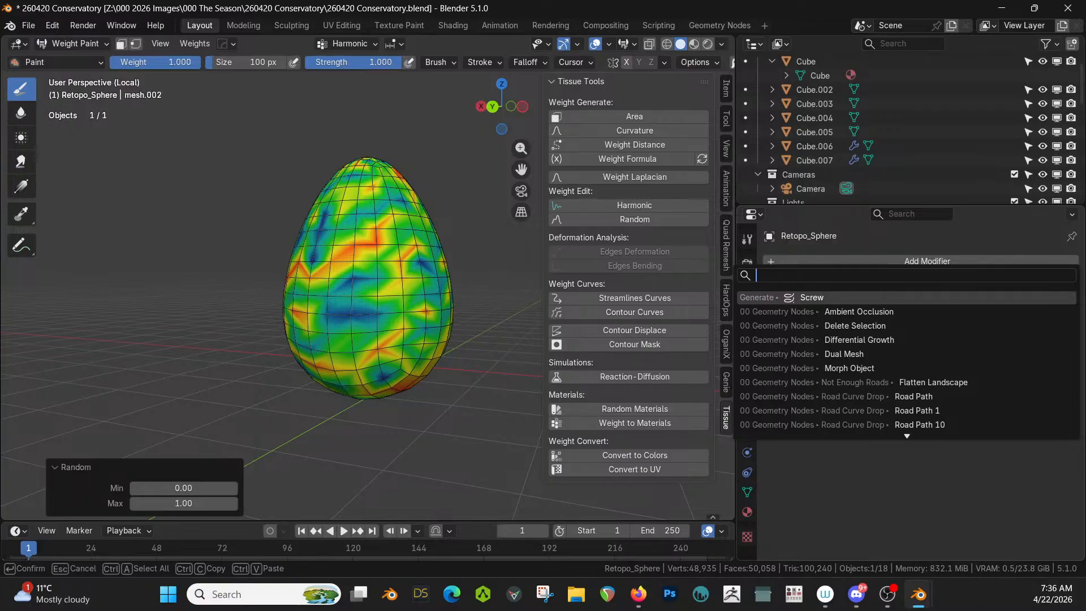
{"action": "key", "text": "Escape"}
{"action": "left_click", "coordinate": [765, 262]}
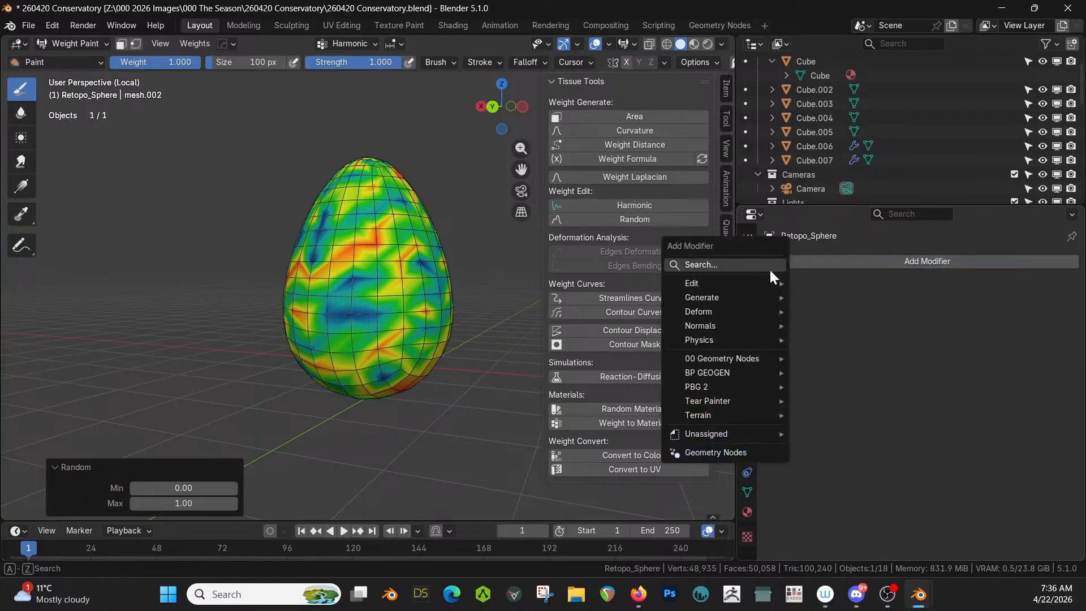
{"action": "mouse_move", "coordinate": [733, 298]}
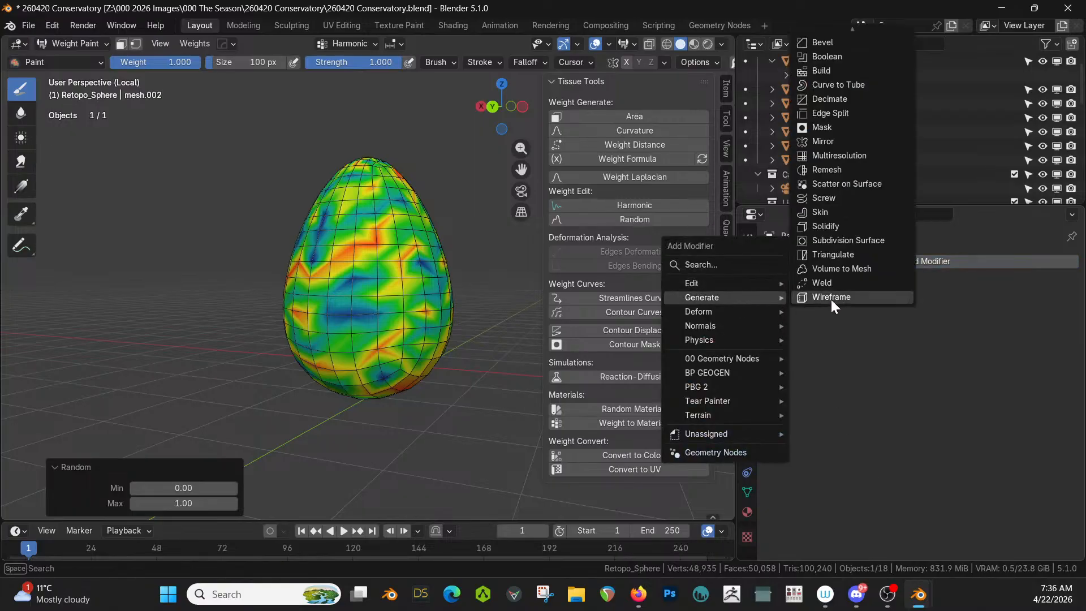
{"action": "left_click", "coordinate": [843, 97]}
{"action": "left_click", "coordinate": [905, 408]}
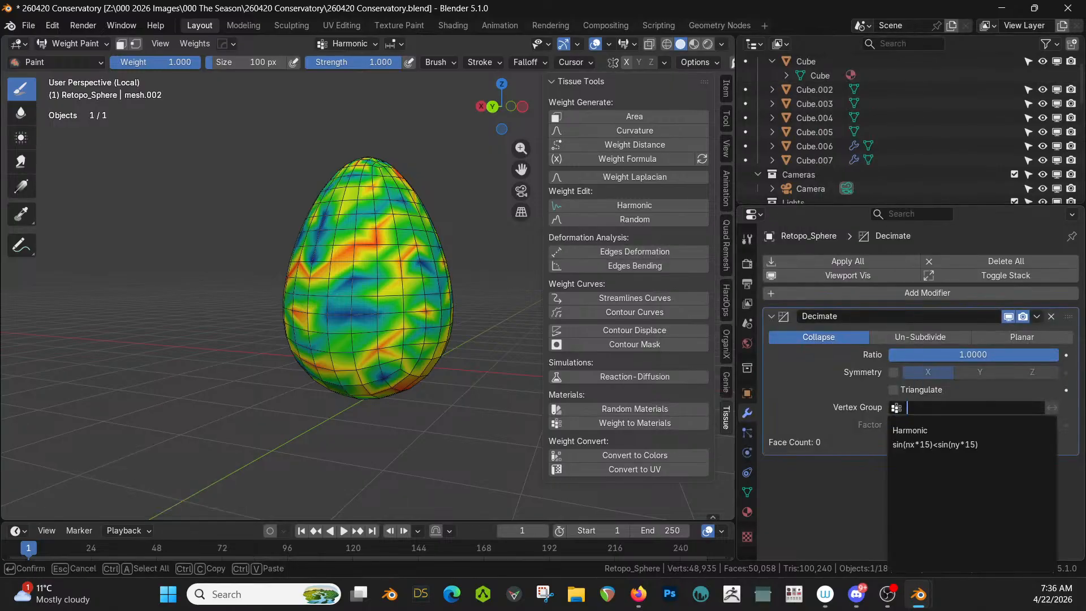
{"action": "left_click", "coordinate": [904, 431]}
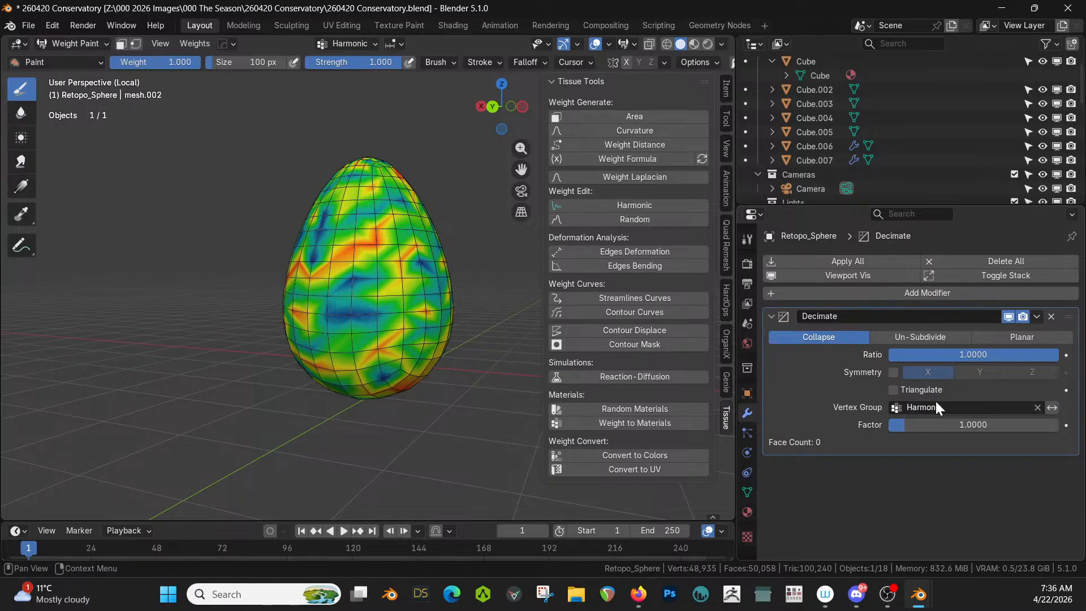
{"action": "left_click", "coordinate": [973, 355]}
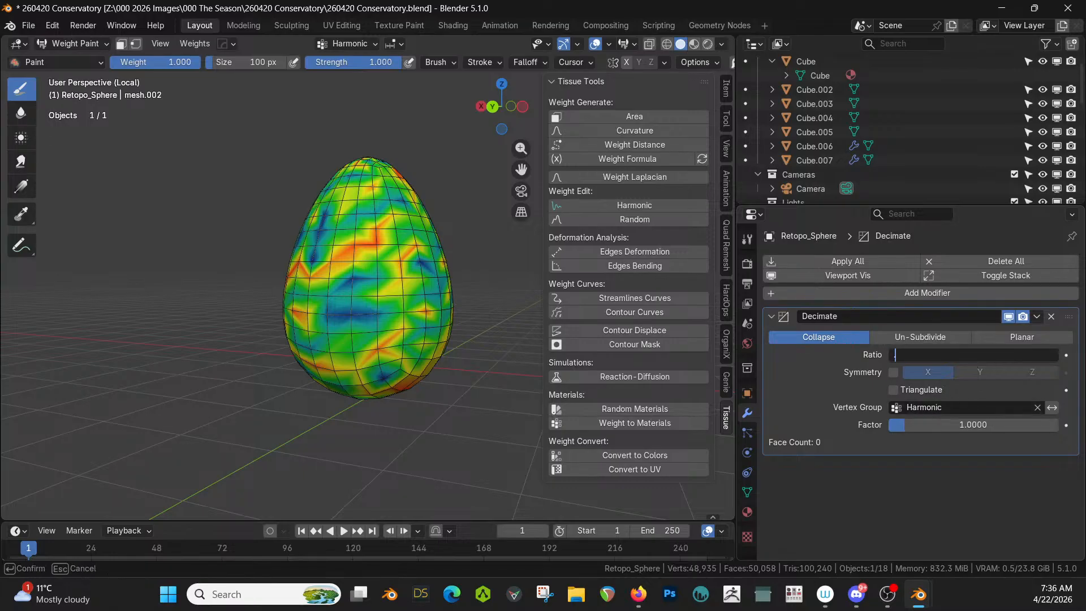
{"action": "key", "text": "Return"}
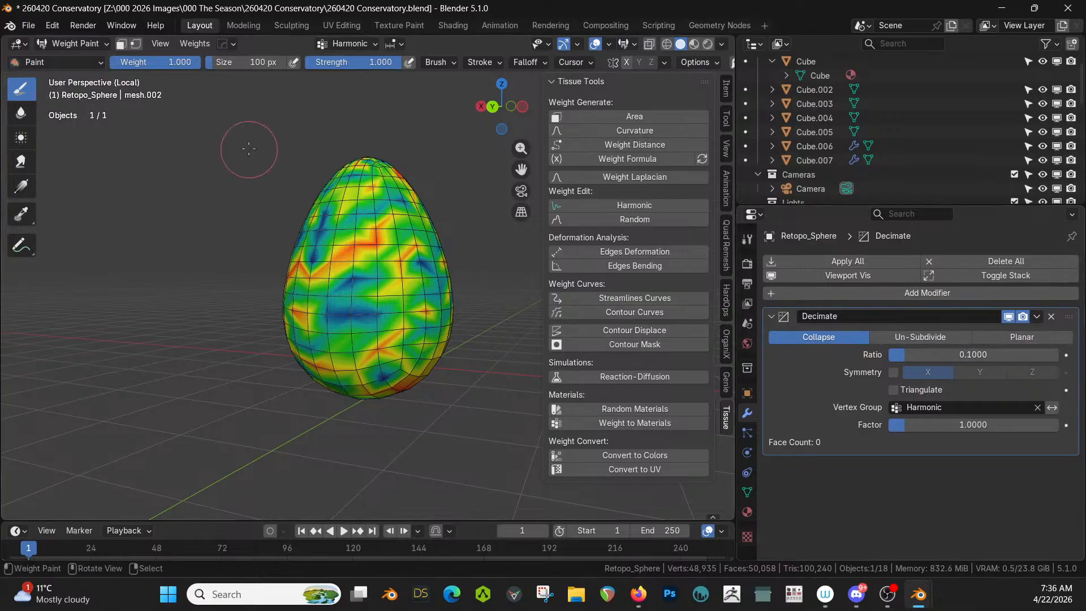
Step: Adjust the Decimate modifier to a factor of 0.7360 and a ratio of 0.1627, and inspect the decimated egg in Object Mode
{"action": "left_click", "coordinate": [100, 44]}
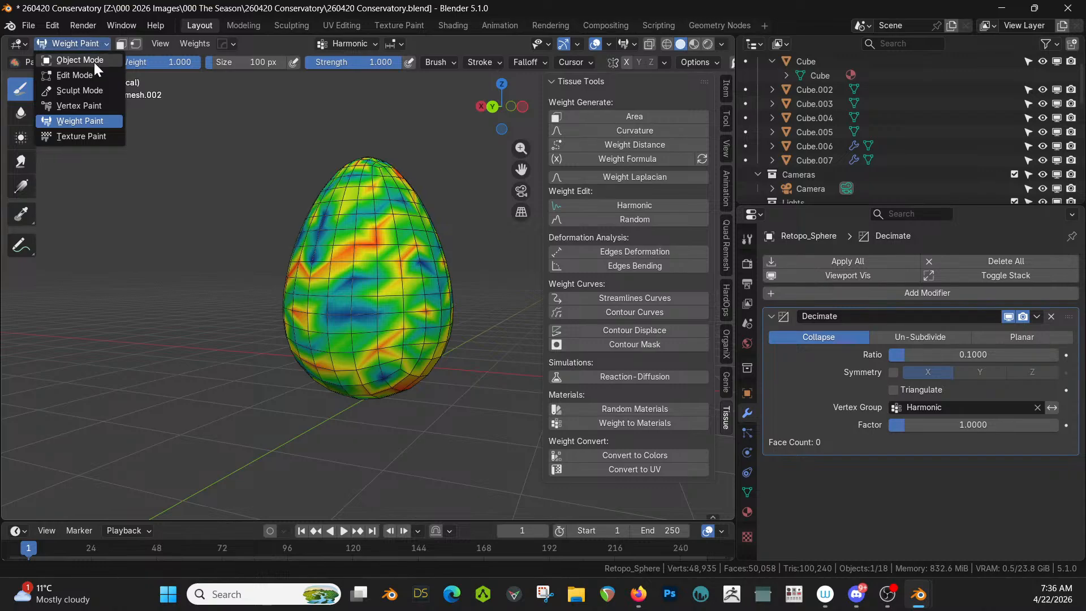
{"action": "left_click", "coordinate": [90, 76]}
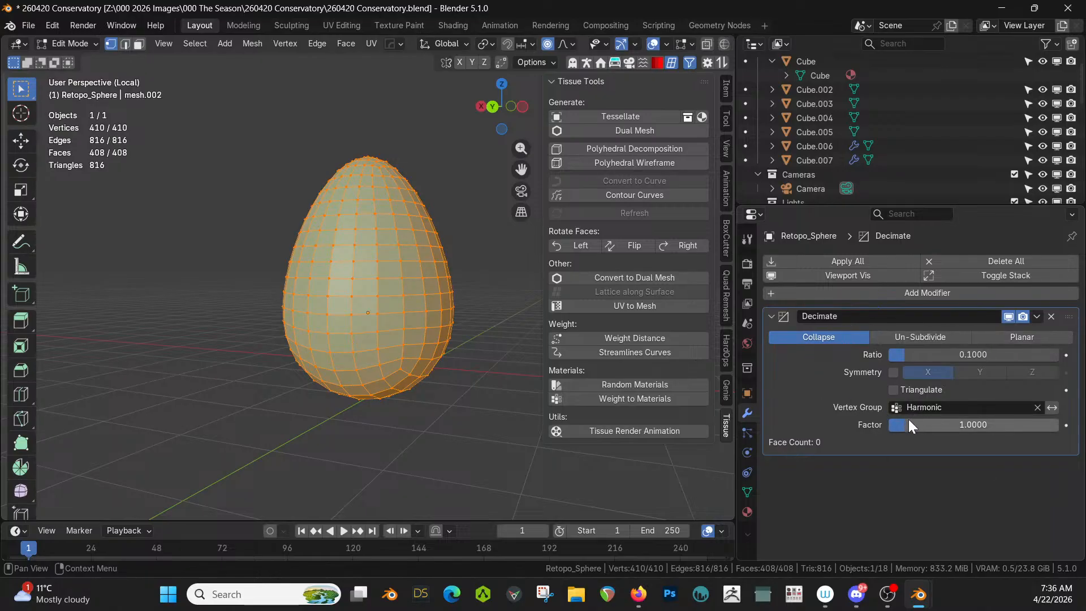
{"action": "mouse_move", "coordinate": [902, 423]}
{"action": "left_mouse_down"}
{"action": "mouse_move", "coordinate": [1058, 424]}
{"action": "mouse_move", "coordinate": [899, 423]}
{"action": "left_mouse_up"}
{"action": "mouse_move", "coordinate": [901, 354]}
{"action": "left_mouse_down"}
{"action": "mouse_move", "coordinate": [1020, 354]}
{"action": "mouse_move", "coordinate": [916, 354]}
{"action": "left_mouse_up"}
{"action": "scroll", "coordinate": [384, 263], "scroll_direction": "down", "scroll_amount": 1}
{"action": "middle_click_drag", "start_coordinate": [386, 267], "coordinate": [407, 270]}
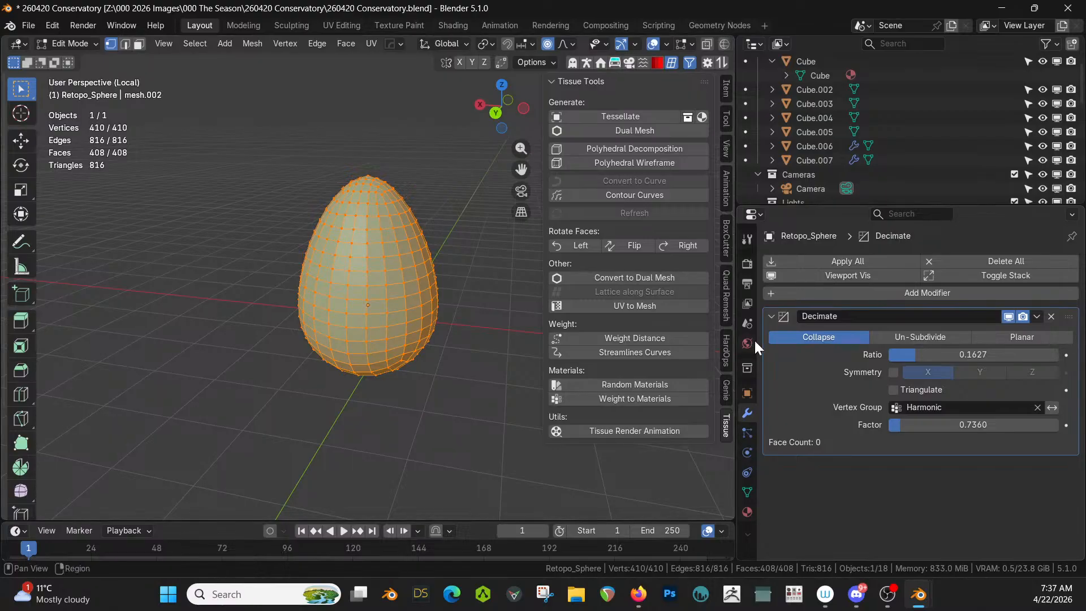
{"action": "key", "text": "Tab"}
{"action": "left_click_drag", "start_coordinate": [384, 282], "coordinate": [397, 303]}
{"action": "middle_click_drag", "start_coordinate": [397, 303], "coordinate": [430, 396]}
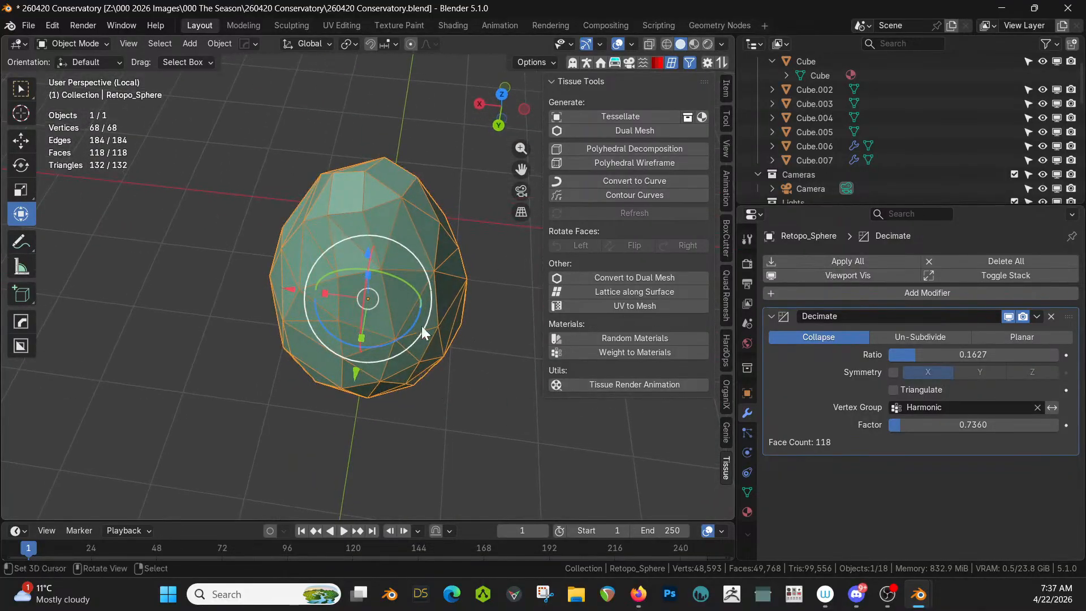
Step: Add a level 2 Subdivision modifier above Decimate on the egg, and lower the Decimate ratio to 0.0736
{"action": "key", "text": "ctrl+2"}
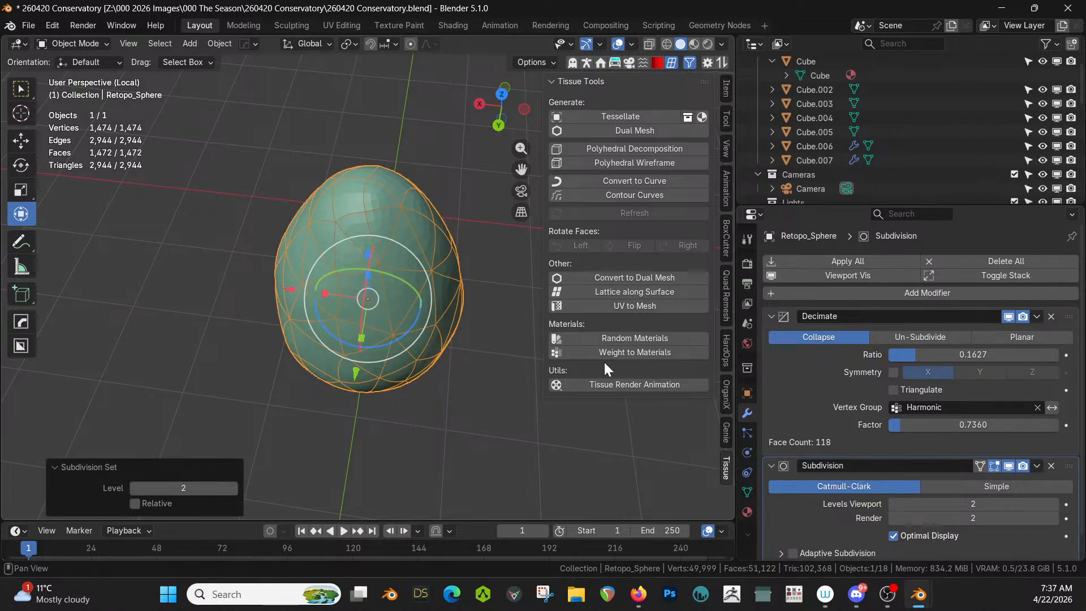
{"action": "left_click_drag", "start_coordinate": [1068, 465], "coordinate": [1054, 307]}
{"action": "middle_click_drag", "start_coordinate": [331, 359], "coordinate": [388, 300]}
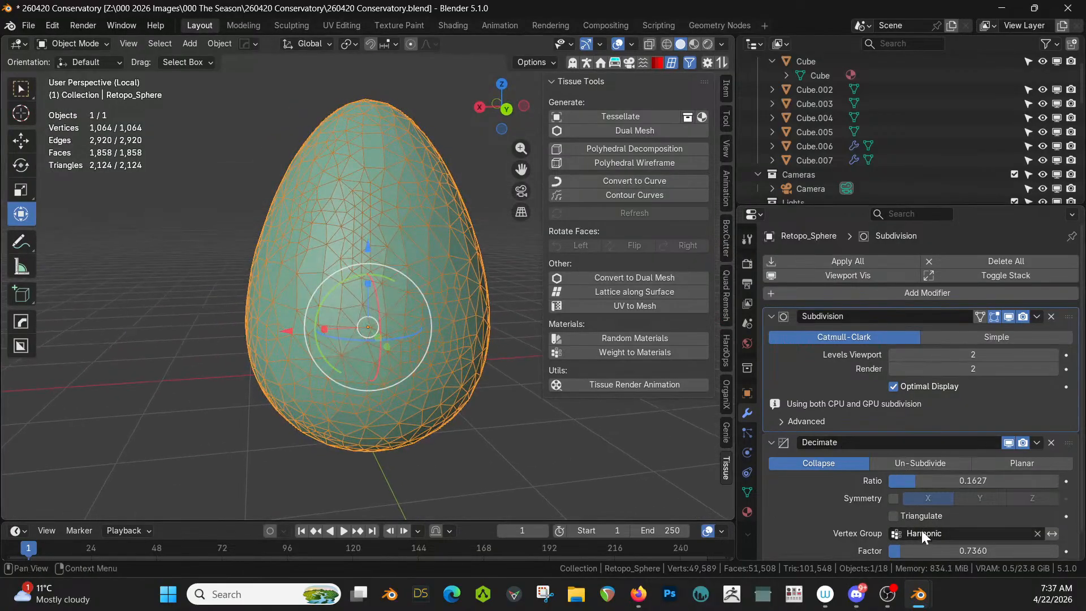
{"action": "left_click_drag", "start_coordinate": [914, 482], "coordinate": [897, 481]}
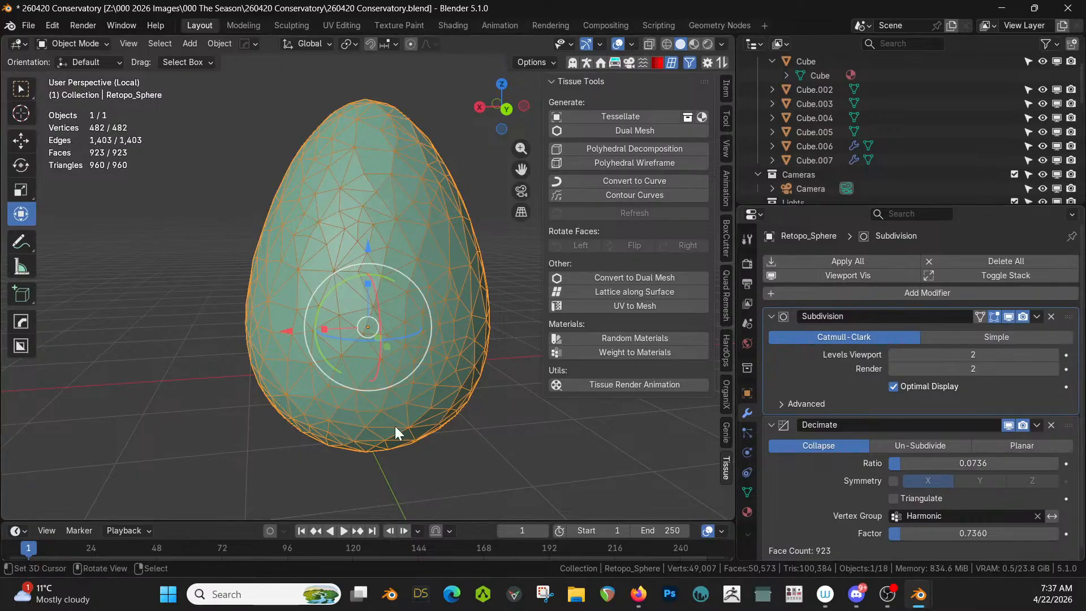
{"action": "middle_click_drag", "start_coordinate": [469, 423], "coordinate": [324, 409]}
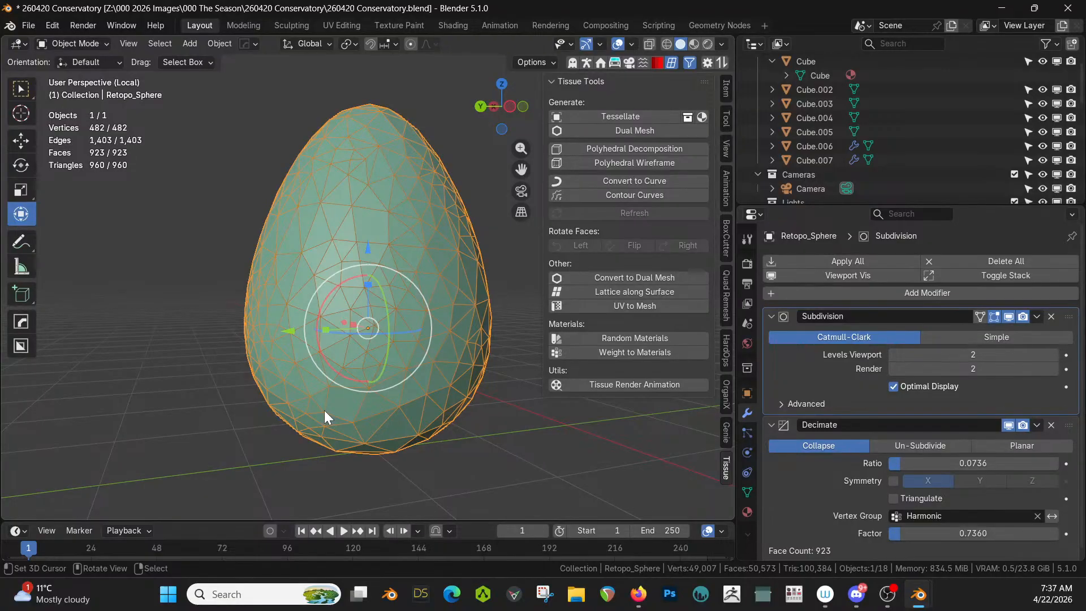
Step: Apply all of the egg's modifiers and generate a Tissue Dual Mesh from it with Quad Faces as the source faces
{"action": "left_click", "coordinate": [840, 262]}
{"action": "left_click", "coordinate": [612, 130]}
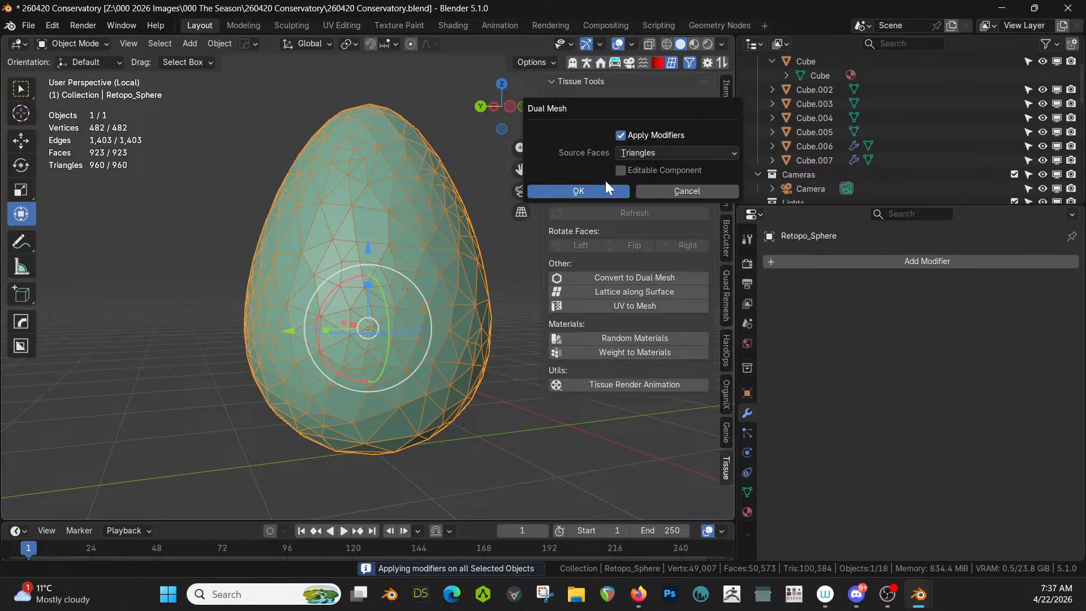
{"action": "left_click", "coordinate": [660, 152]}
{"action": "left_click", "coordinate": [646, 168]}
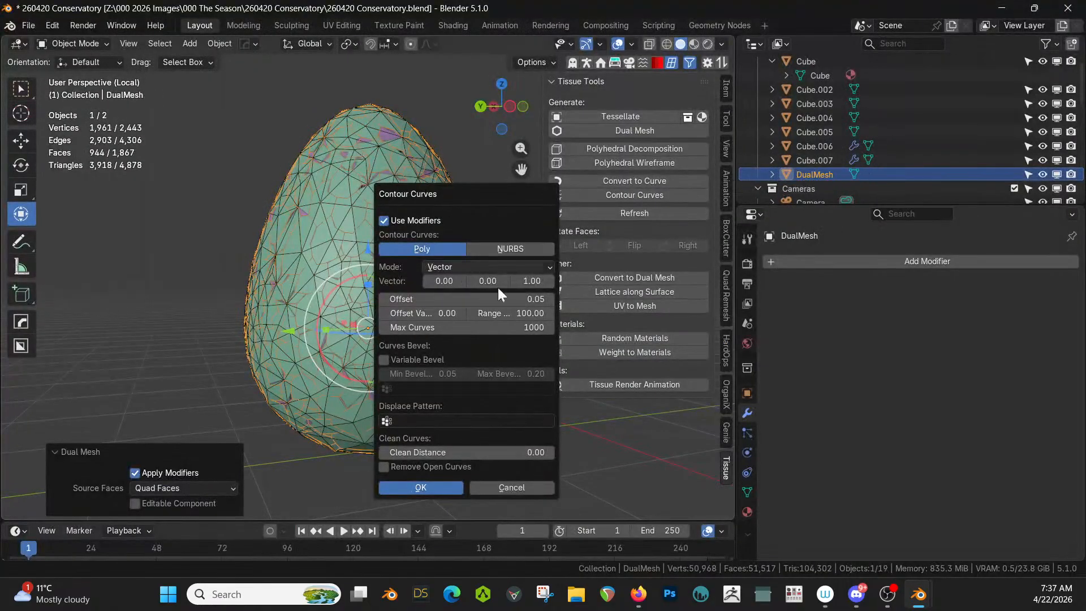
{"action": "left_click", "coordinate": [435, 486]}
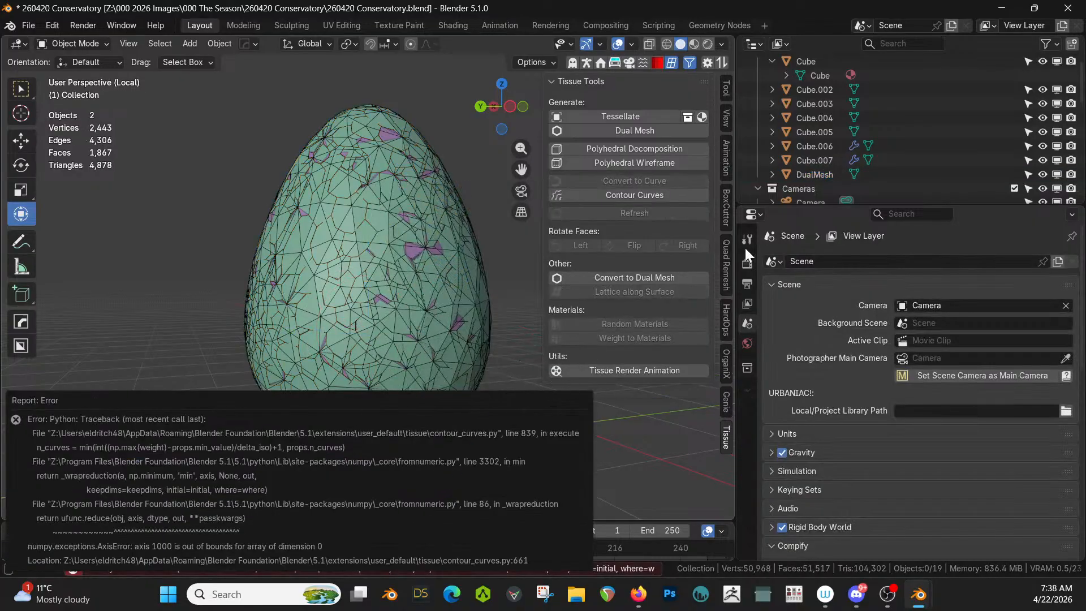
Step: Move Retopo_Sphere to the Central Interest collection and hide it in the viewport
{"action": "left_click", "coordinate": [411, 197]}
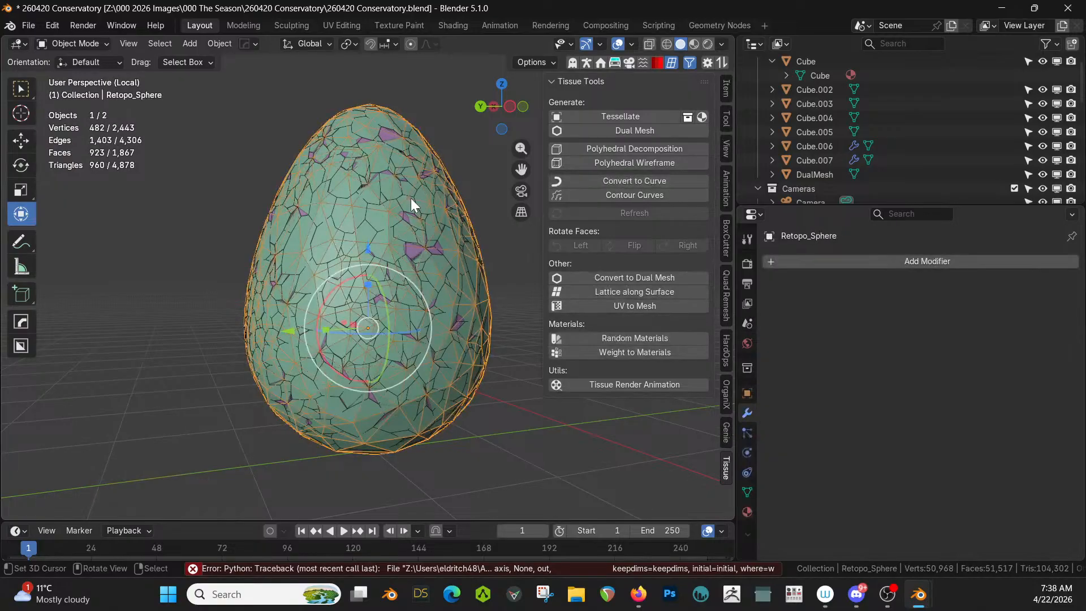
{"action": "key", "text": "m"}
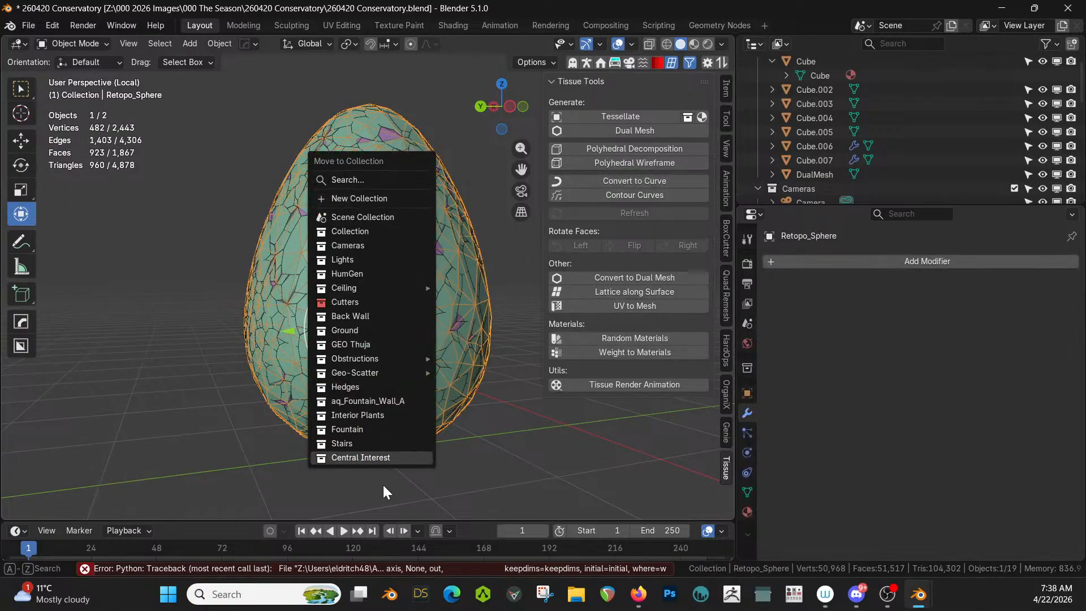
{"action": "left_click", "coordinate": [388, 457]}
{"action": "scroll", "coordinate": [946, 113], "scroll_direction": "down", "scroll_amount": 10}
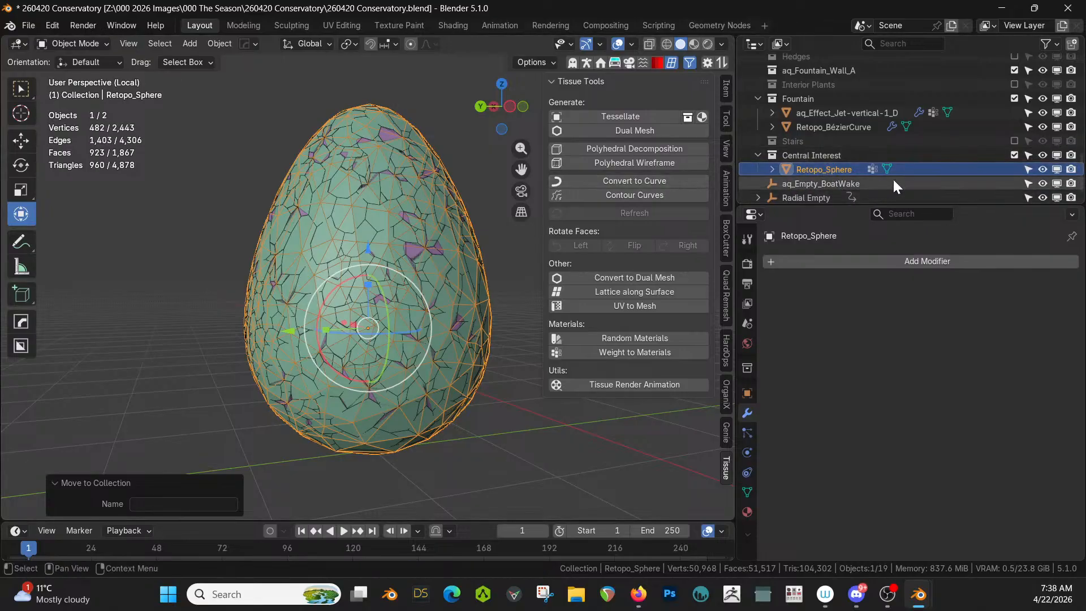
{"action": "left_click", "coordinate": [773, 169]}
{"action": "left_click", "coordinate": [772, 168]}
{"action": "left_click", "coordinate": [1042, 170]}
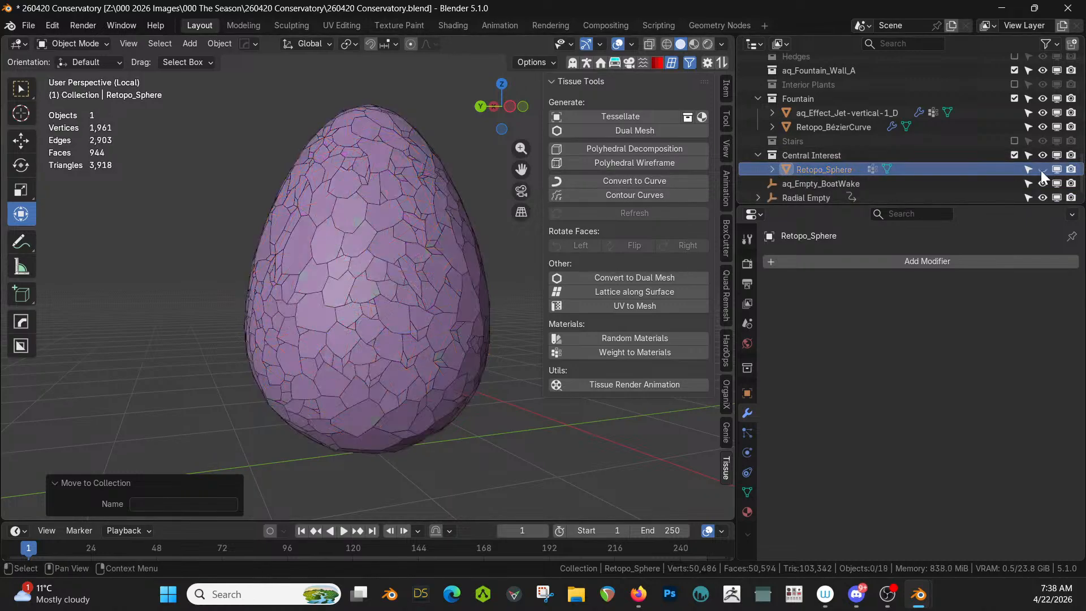
Step: Move the DualMesh egg to the Central Interest collection
{"action": "left_click", "coordinate": [353, 198]}
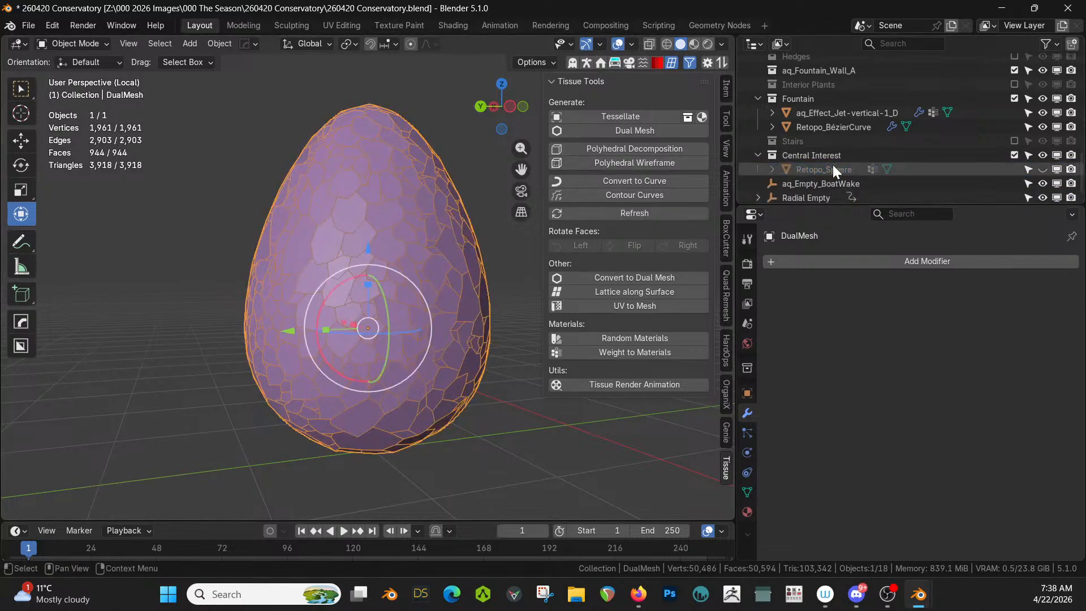
{"action": "key", "text": "KP_Decimal"}
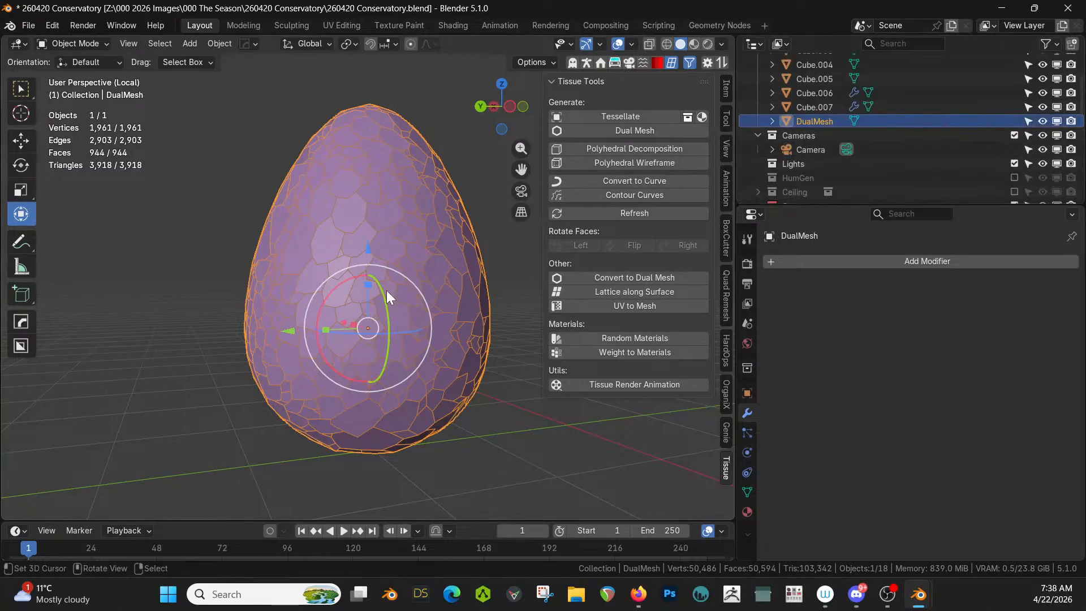
{"action": "key", "text": "m"}
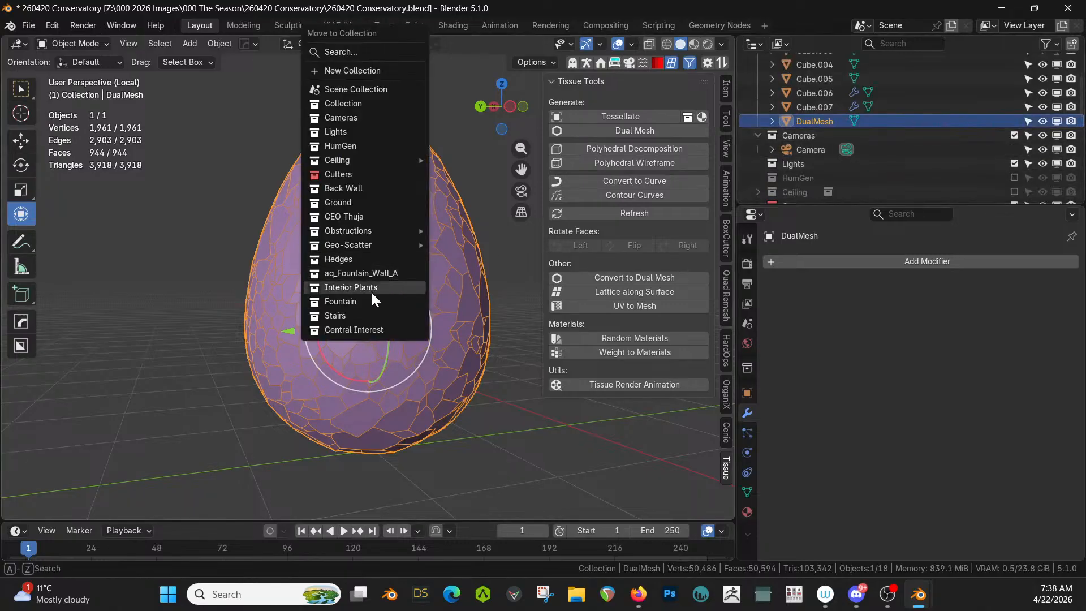
{"action": "left_click", "coordinate": [373, 331]}
Step: Exclude and re-include the building's main Collection in the view layer to check its contents, and exit local view
{"action": "scroll", "coordinate": [884, 148], "scroll_direction": "up", "scroll_amount": 5}
{"action": "left_click", "coordinate": [1015, 75]}
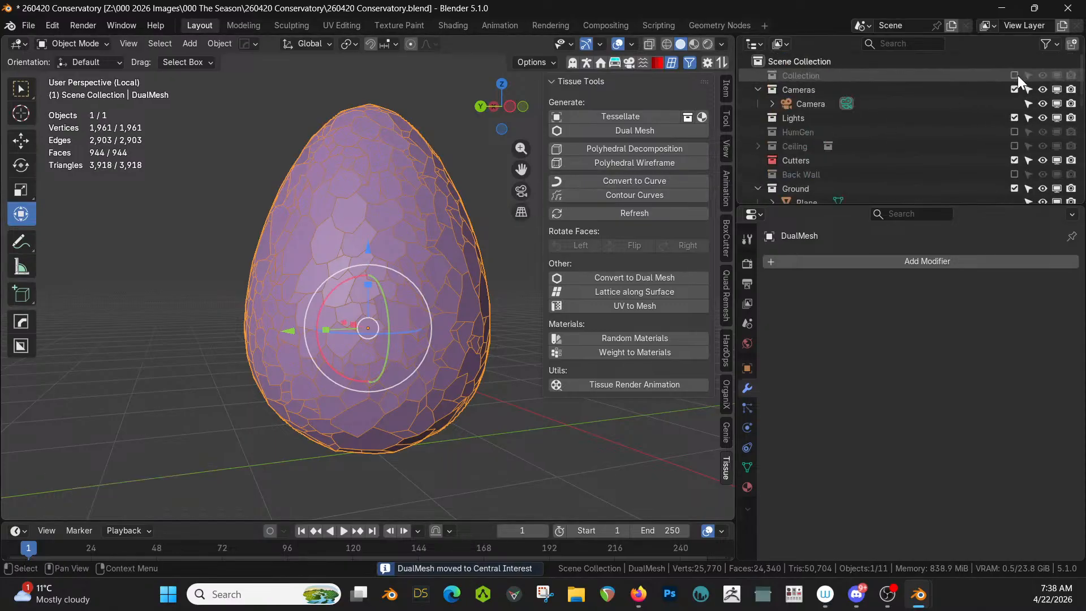
{"action": "left_click", "coordinate": [1015, 75]}
{"action": "left_click", "coordinate": [1016, 75]}
{"action": "left_click", "coordinate": [1015, 76]}
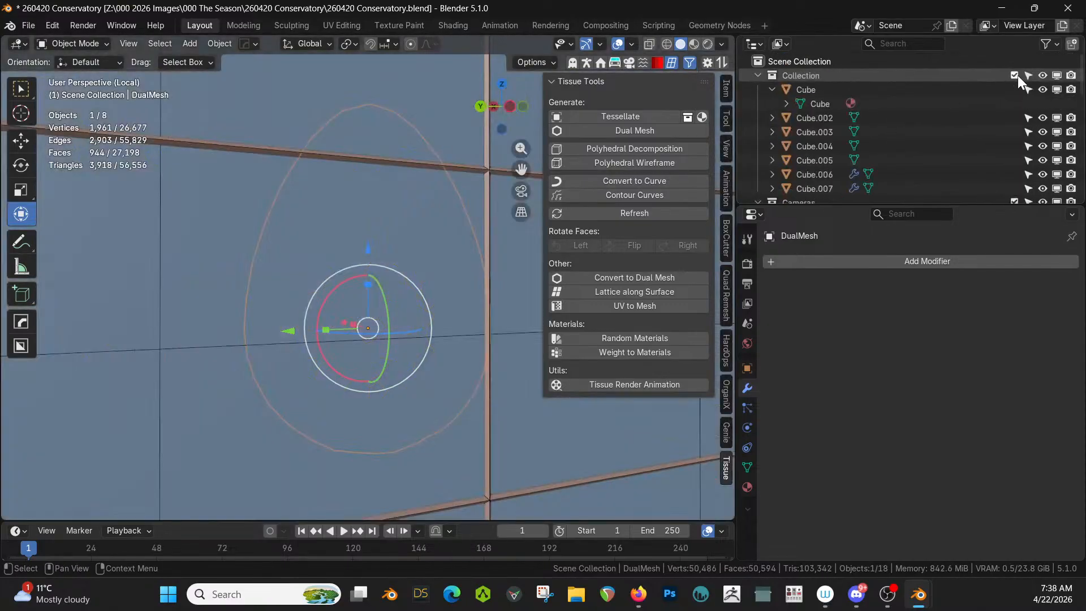
{"action": "scroll", "coordinate": [360, 260], "scroll_direction": "down", "scroll_amount": 4}
{"action": "middle_click_drag", "start_coordinate": [360, 260], "coordinate": [288, 396]}
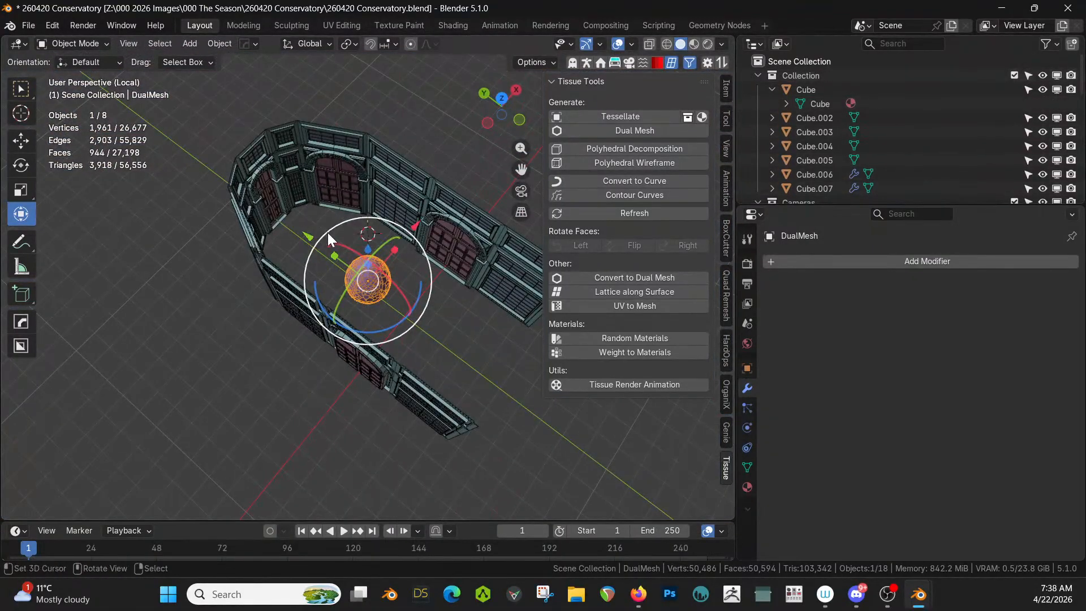
{"action": "key", "text": "KP_Divide"}
Step: Identify the walls stored in the main Collection by toggling its exclusion, then collapse it in the outliner and select the DualMesh egg
{"action": "left_click", "coordinate": [805, 116]}
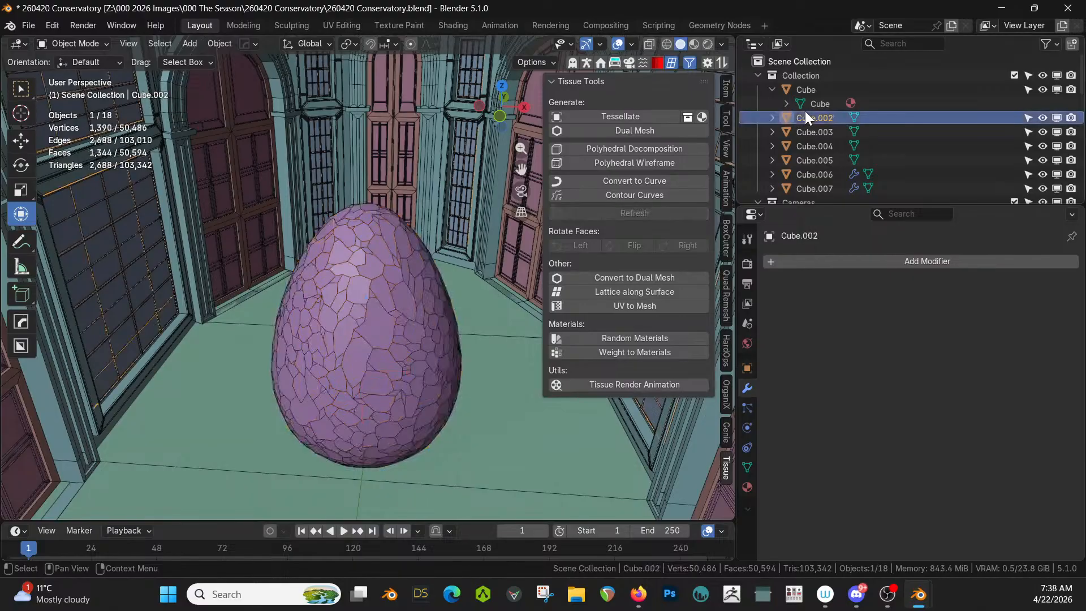
{"action": "scroll", "coordinate": [371, 263], "scroll_direction": "down", "scroll_amount": 3}
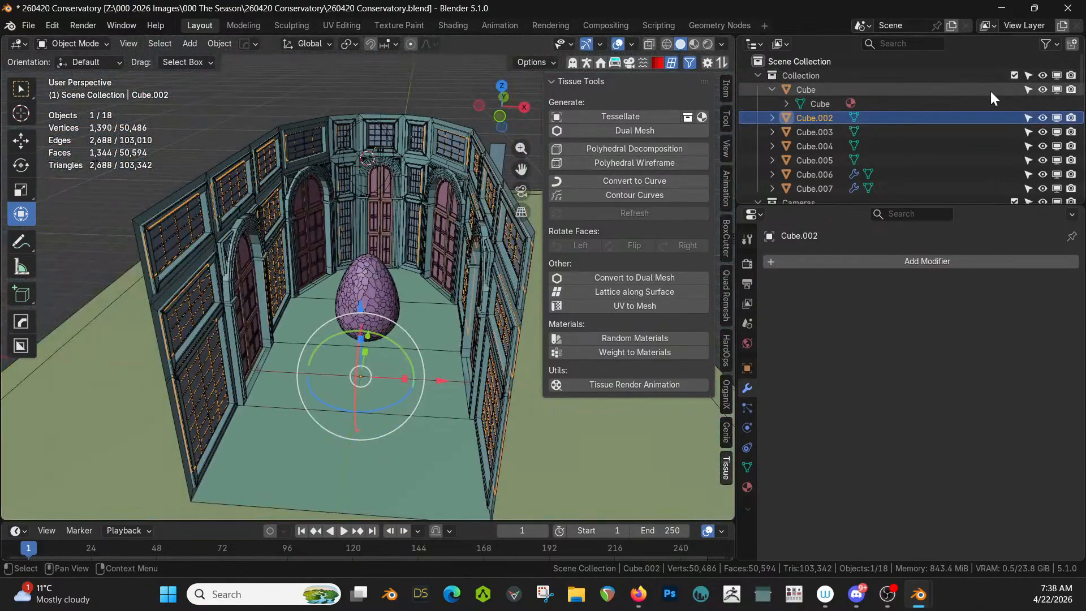
{"action": "left_click", "coordinate": [1014, 75]}
{"action": "left_click", "coordinate": [1014, 75]}
{"action": "left_click", "coordinate": [1014, 75]}
{"action": "left_click", "coordinate": [1014, 76]}
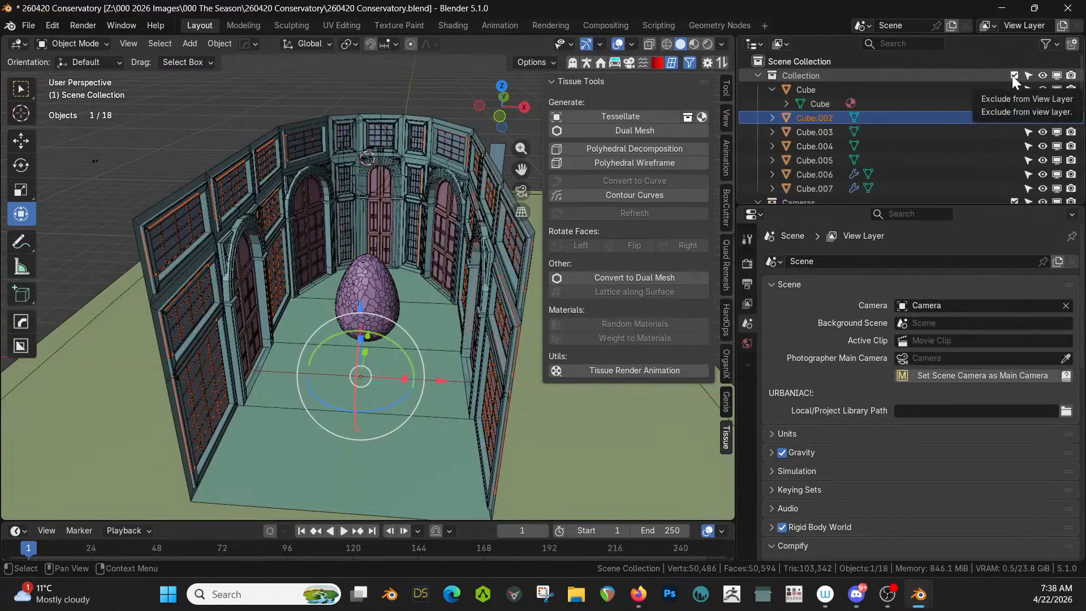
{"action": "left_click", "coordinate": [755, 76]}
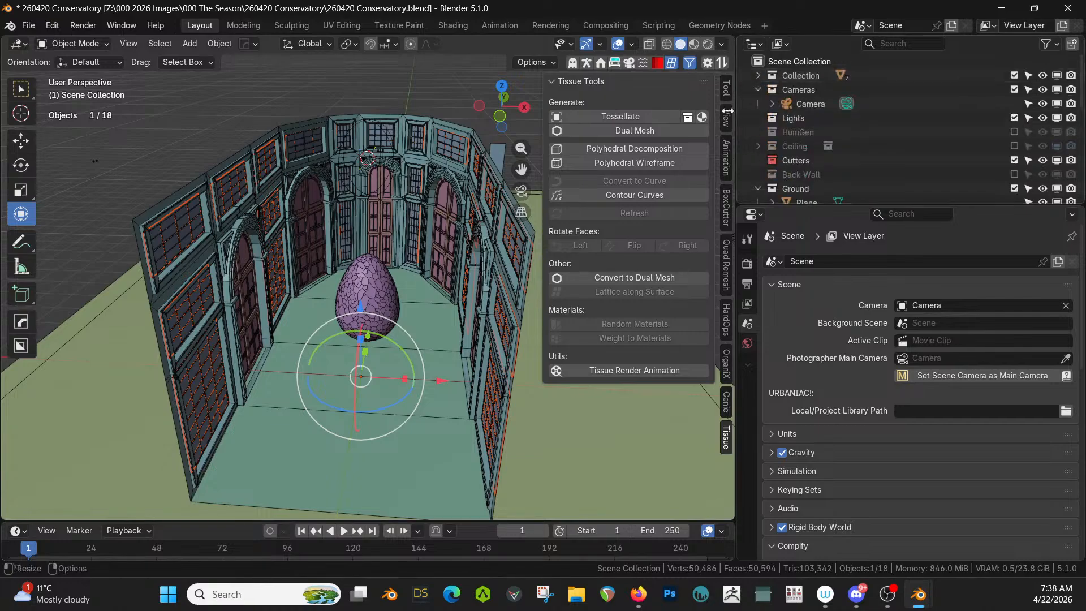
{"action": "left_click", "coordinate": [382, 299]}
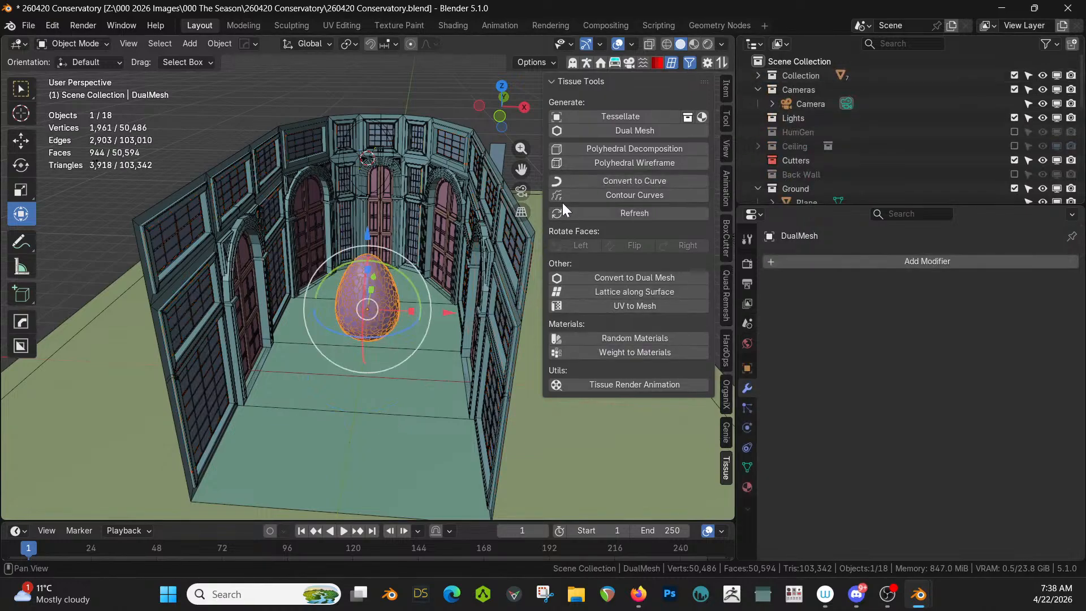
Step: Delete the hidden Retopo_Sphere object from the Central Interest collection
{"action": "key", "text": "KP_Decimal"}
{"action": "key", "text": "KP_Decimal"}
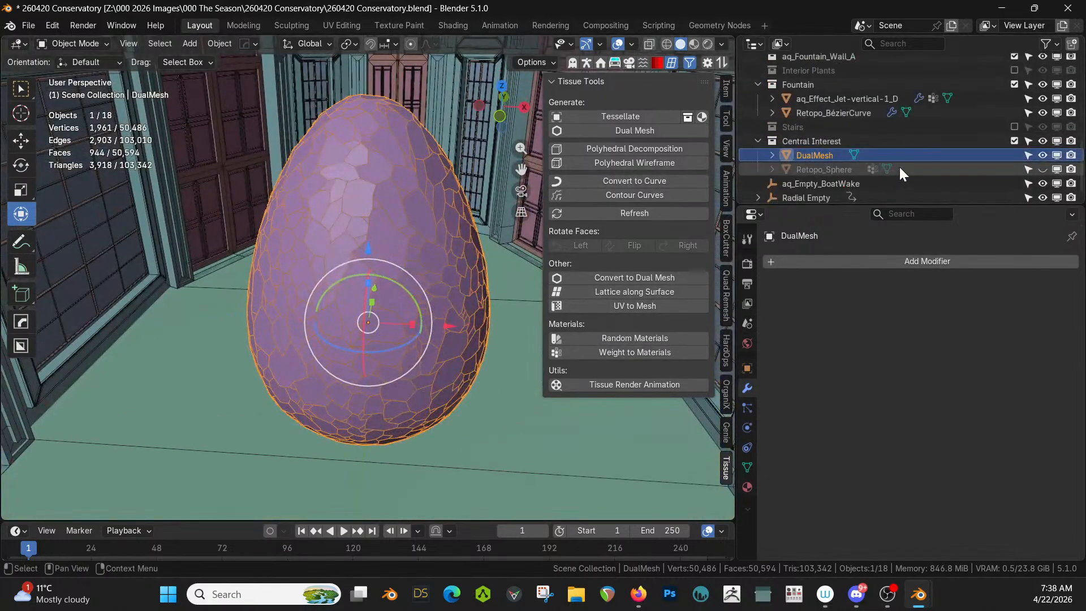
{"action": "left_click", "coordinate": [823, 169]}
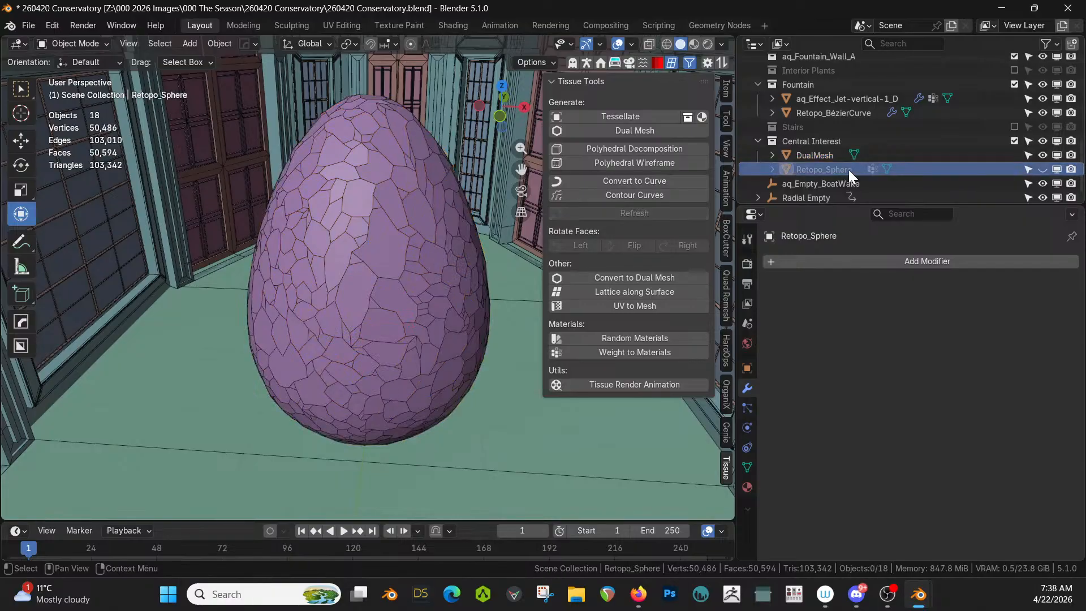
{"action": "key", "text": "Delete"}
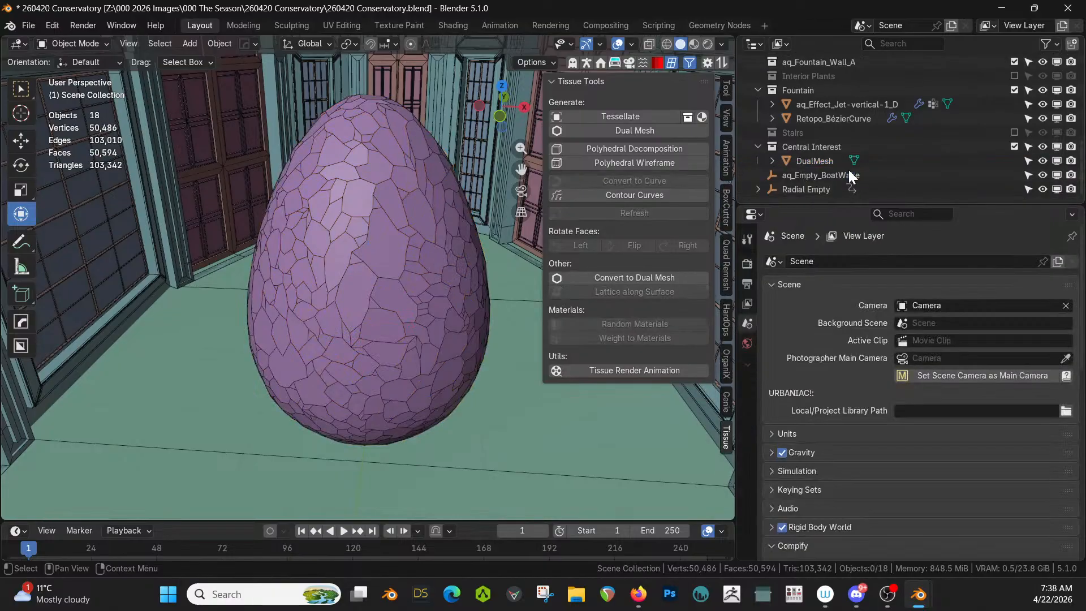
Step: Add a HardOps Wireframe modifier to the DualMesh egg with a thickness of about 0.033 m
{"action": "left_click", "coordinate": [374, 224]}
{"action": "mouse_move", "coordinate": [415, 241]}
{"action": "middle_mouse_down"}
{"action": "mouse_move", "coordinate": [482, 257]}
{"action": "mouse_move", "coordinate": [488, 294]}
{"action": "mouse_move", "coordinate": [399, 270]}
{"action": "mouse_move", "coordinate": [409, 229]}
{"action": "middle_mouse_up"}
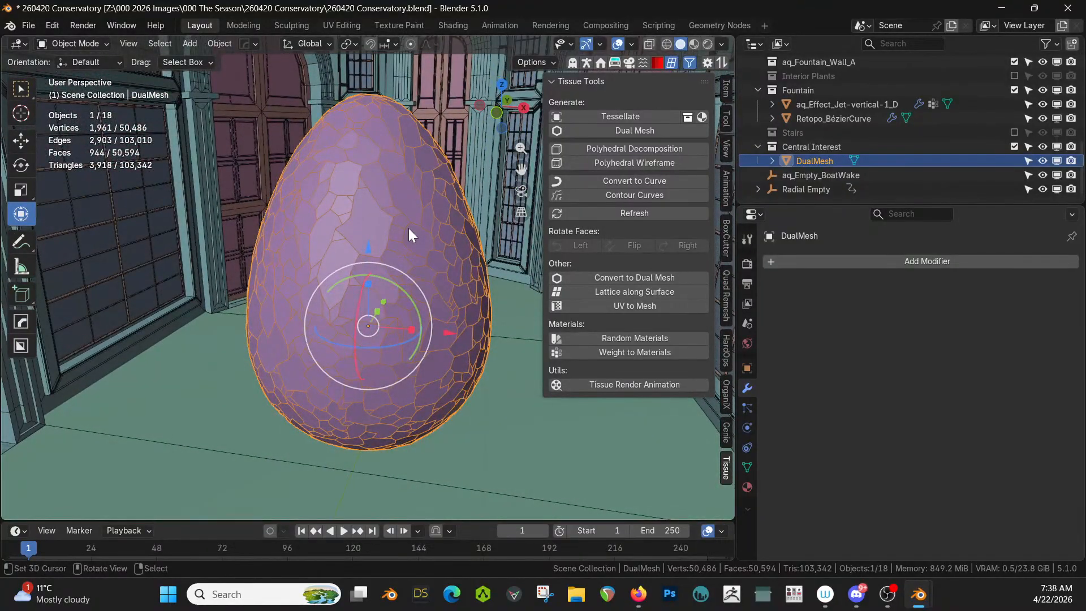
{"action": "key", "text": "q"}
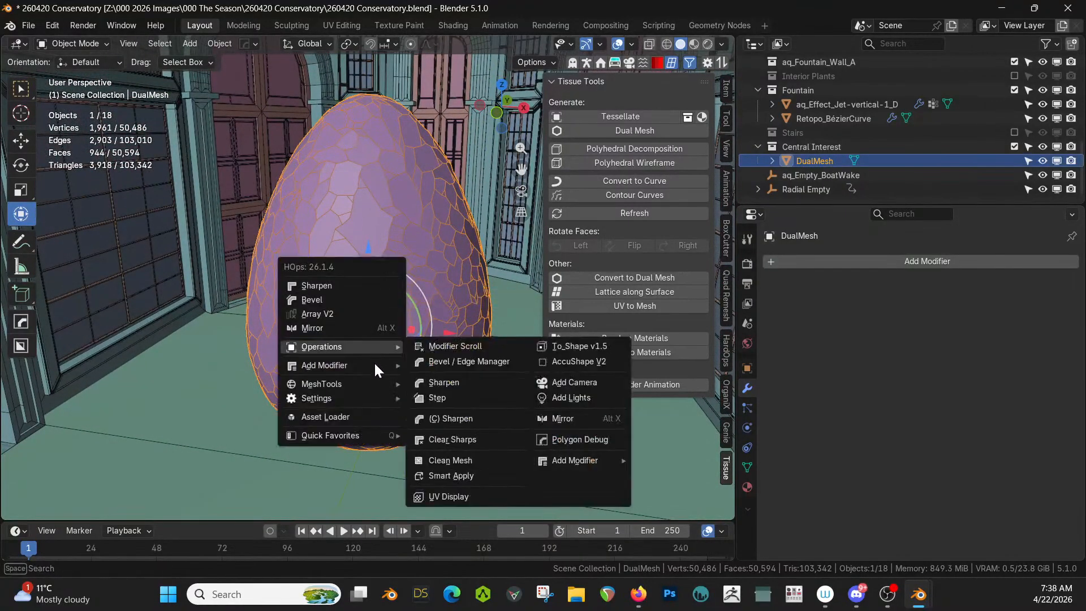
{"action": "mouse_move", "coordinate": [349, 364]}
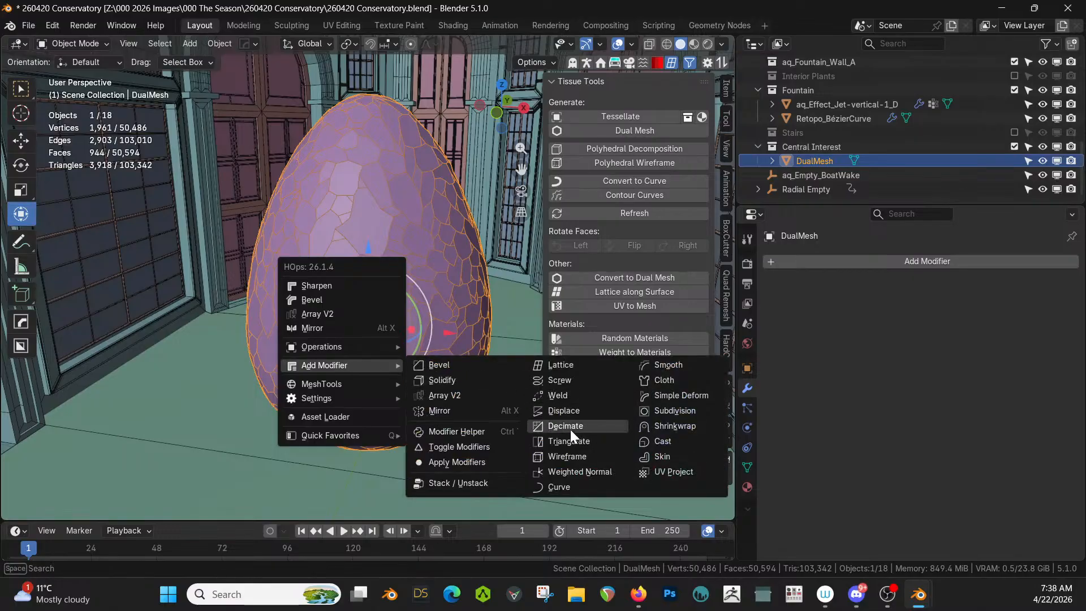
{"action": "left_click", "coordinate": [573, 455]}
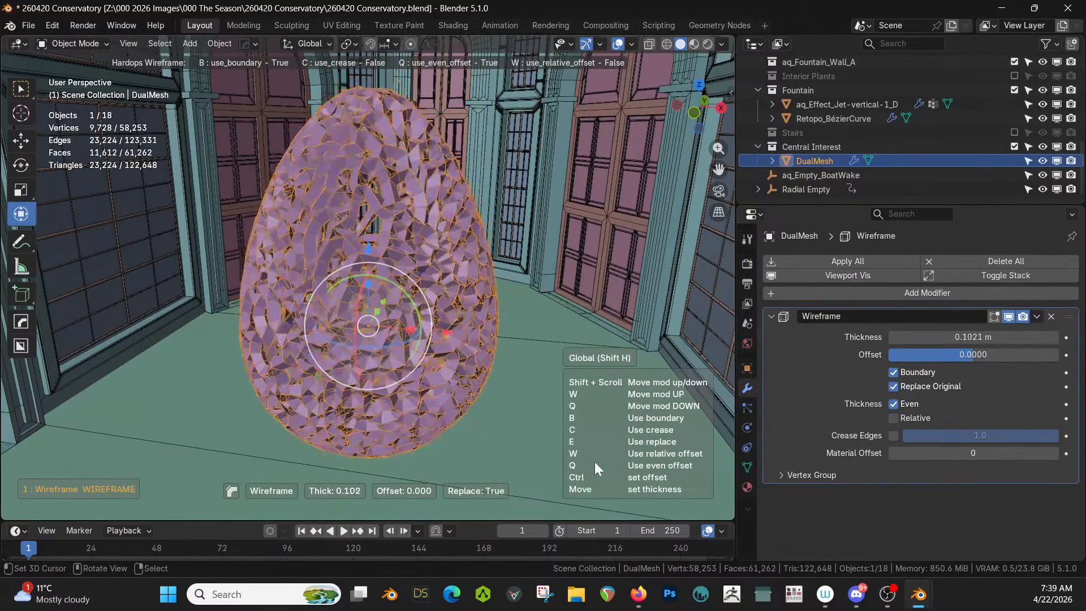
{"action": "left_click", "coordinate": [606, 96]}
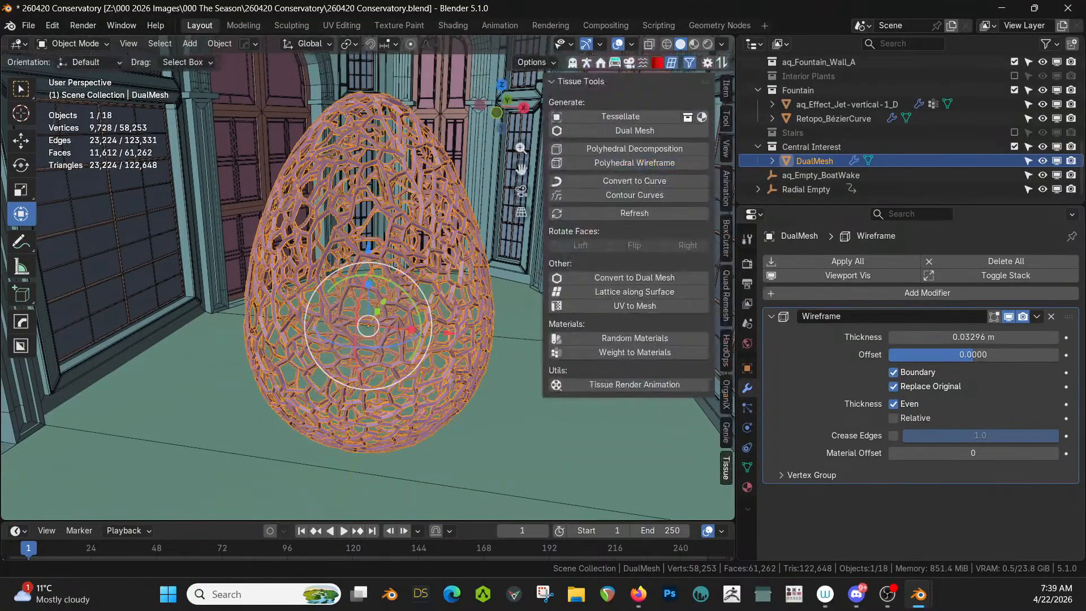
Step: Smooth the wireframed egg with a Subdivision modifier set to viewport level 2, and inspect the rounded lattice with the egg deselected
{"action": "scroll", "coordinate": [430, 131], "scroll_direction": "up", "scroll_amount": 2}
{"action": "middle_click_drag", "start_coordinate": [422, 131], "coordinate": [449, 143]}
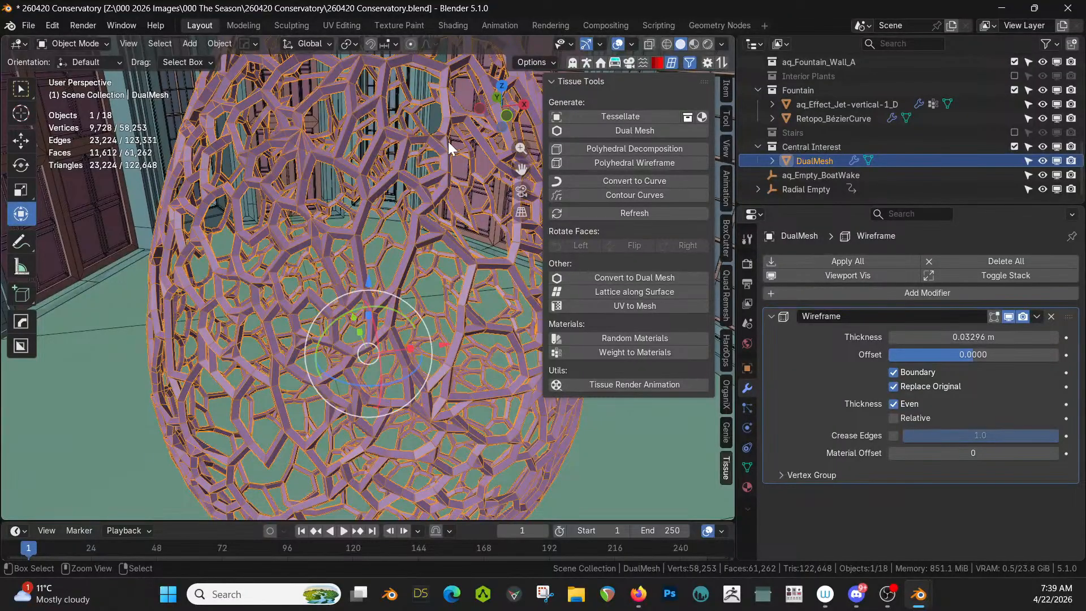
{"action": "key", "text": "ctrl+1"}
{"action": "middle_click_drag", "start_coordinate": [362, 176], "coordinate": [333, 234]}
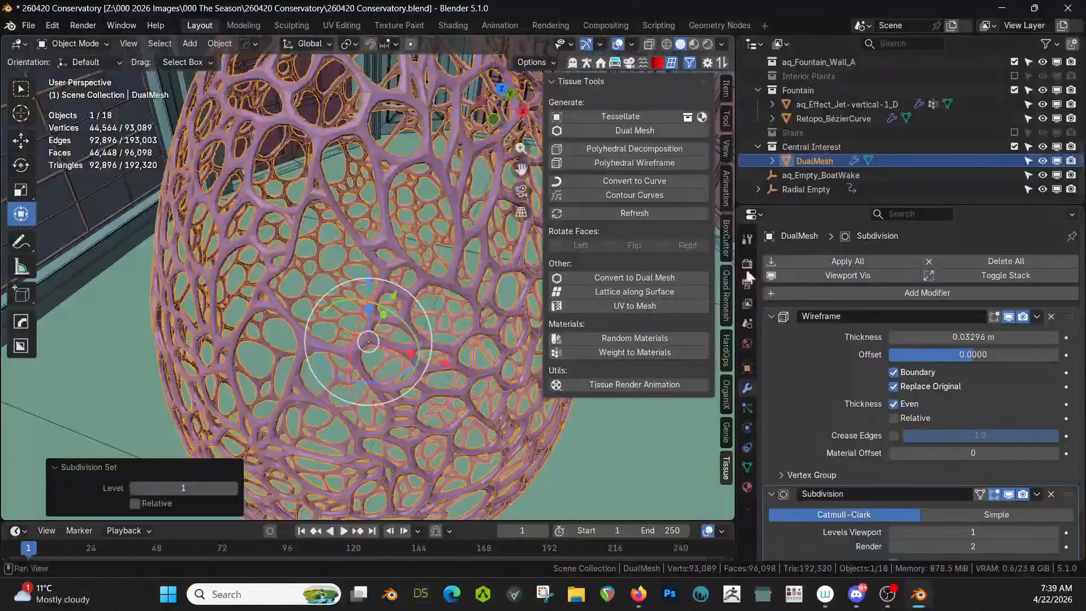
{"action": "left_click", "coordinate": [1053, 533]}
{"action": "middle_click_drag", "start_coordinate": [375, 199], "coordinate": [342, 124]}
{"action": "left_click", "coordinate": [160, 294]}
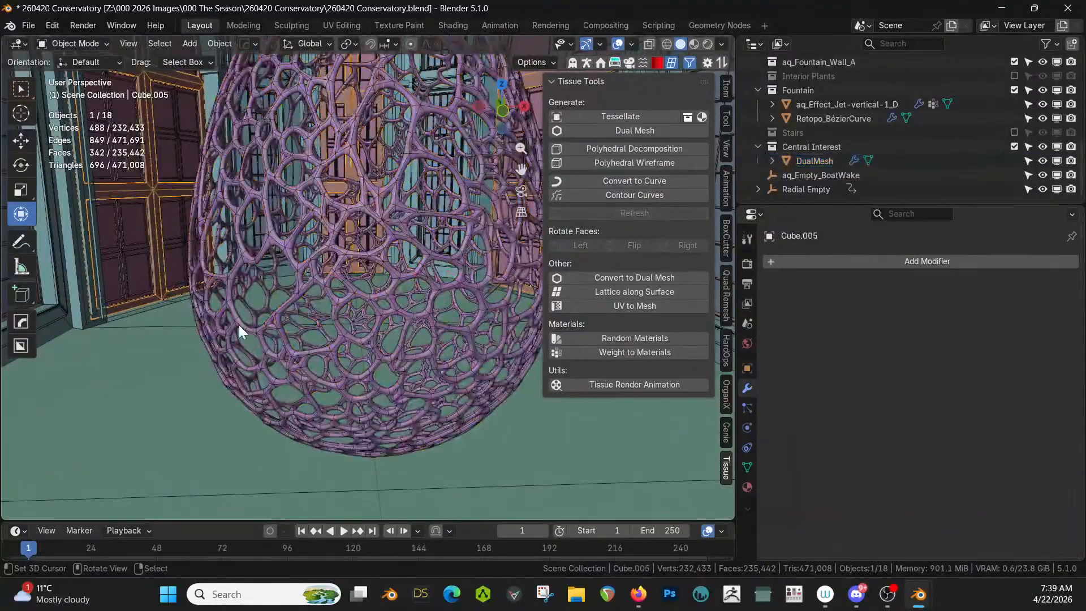
{"action": "scroll", "coordinate": [272, 337], "scroll_direction": "down", "scroll_amount": 4}
{"action": "middle_click_drag", "start_coordinate": [307, 337], "coordinate": [252, 316]}
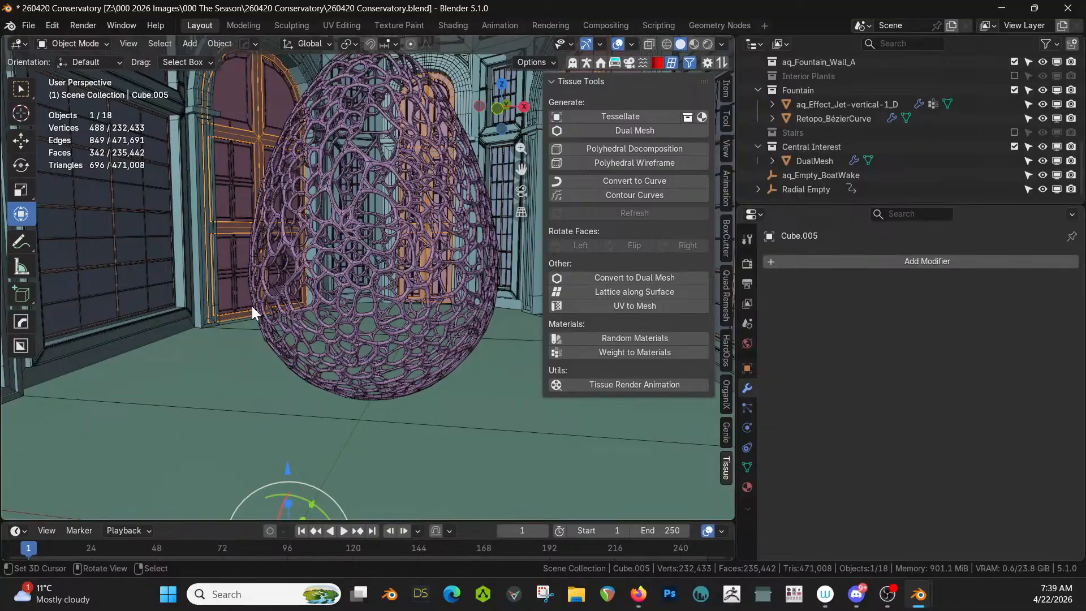
{"action": "middle_click_drag", "start_coordinate": [354, 260], "coordinate": [345, 285]}
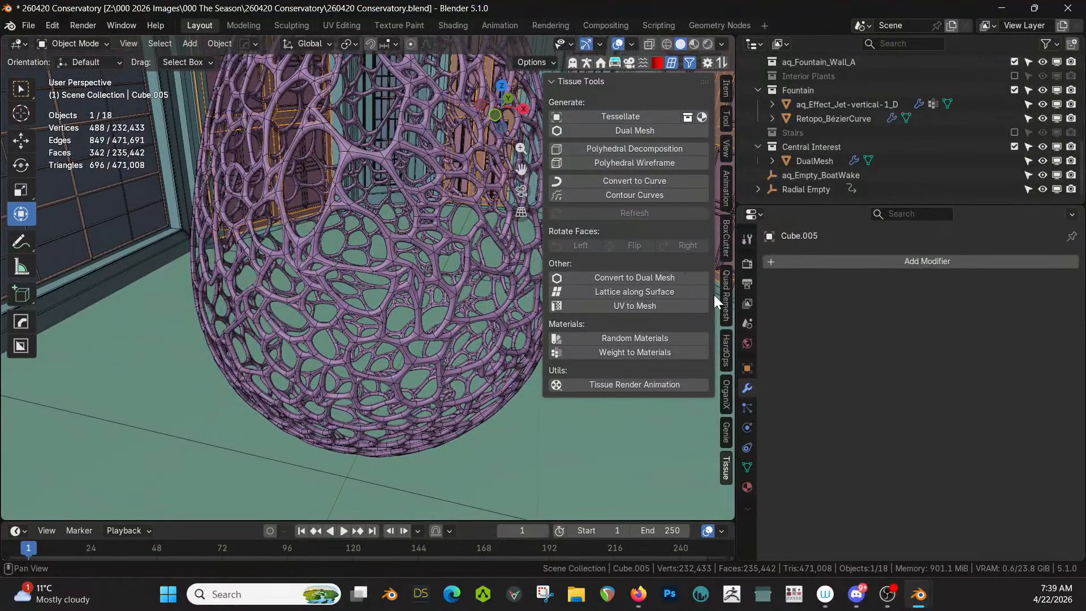
Step: Turn off the viewport display of the DualMesh egg's Wireframe and Subdivision modifiers
{"action": "left_click", "coordinate": [443, 243]}
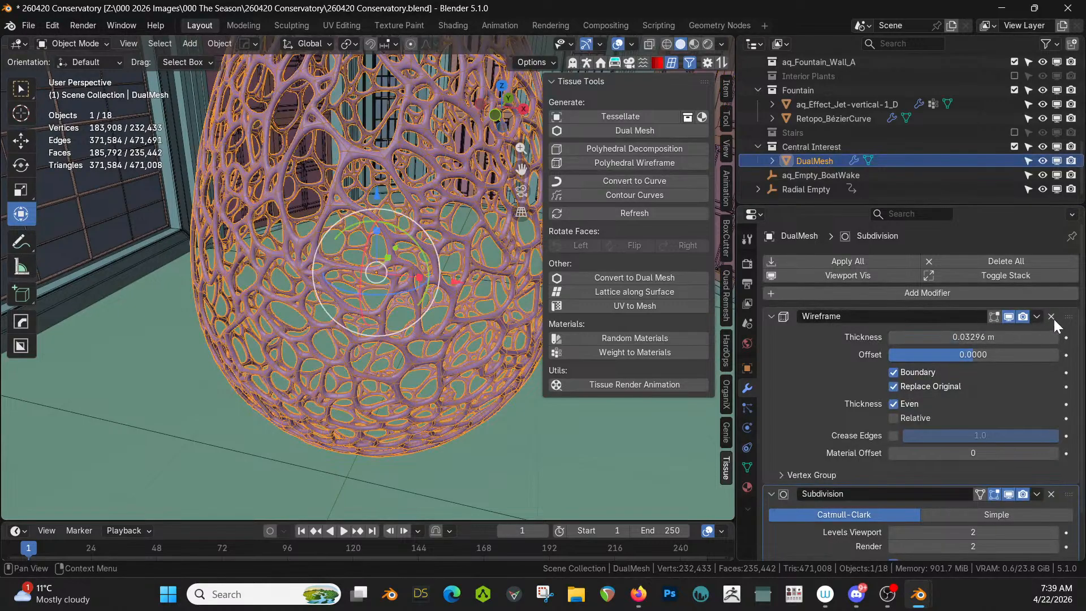
{"action": "left_click", "coordinate": [1008, 316]}
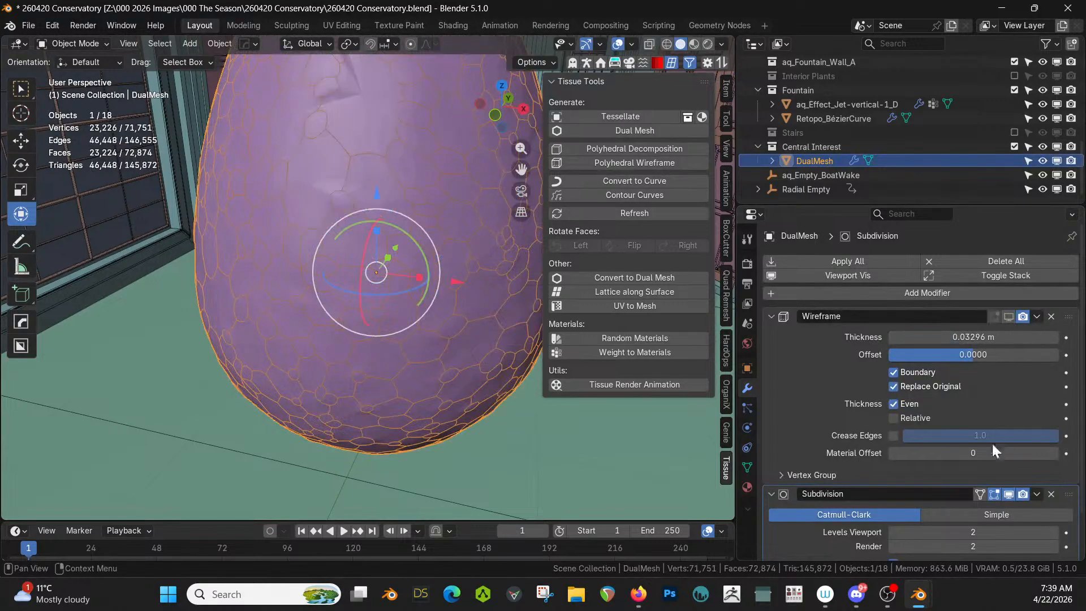
{"action": "left_click", "coordinate": [1008, 493]}
{"action": "middle_click_drag", "start_coordinate": [345, 282], "coordinate": [383, 311]}
{"action": "scroll", "coordinate": [384, 310], "scroll_direction": "up", "scroll_amount": 2}
{"action": "scroll", "coordinate": [379, 318], "scroll_direction": "up", "scroll_amount": 1}
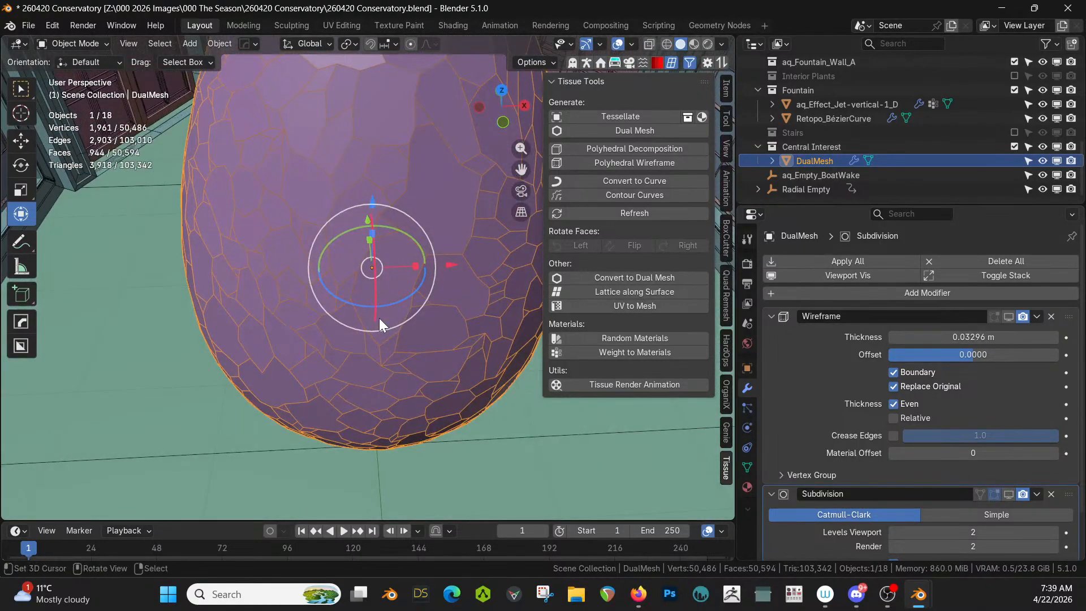
Step: Bevel all vertices of the egg mesh with 2 segments and a width of about 0.0246 m
{"action": "key", "text": "Tab"}
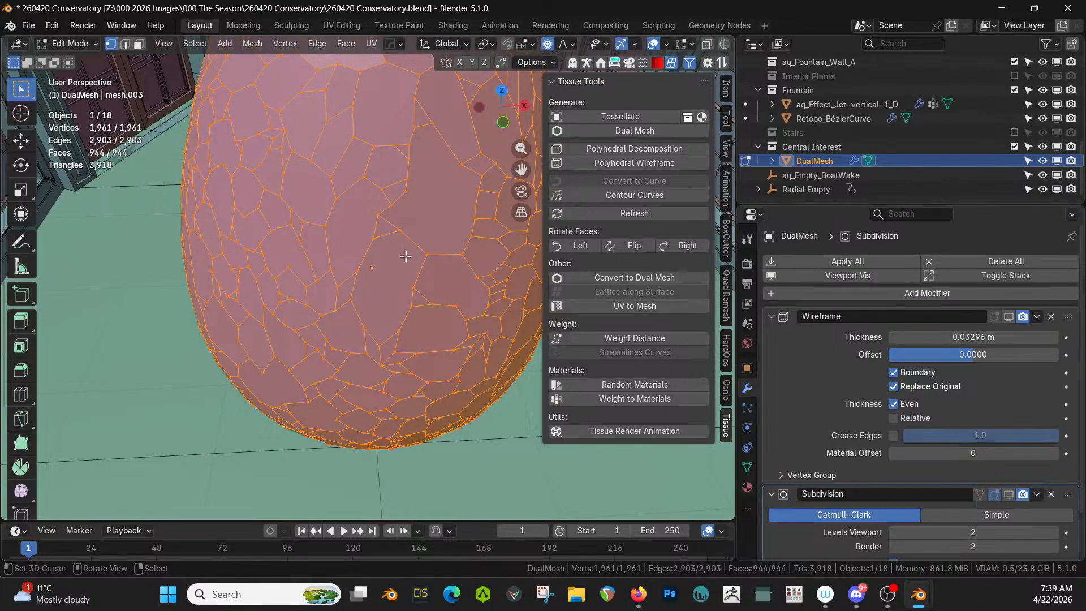
{"action": "key", "text": "ctrl+shift+b"}
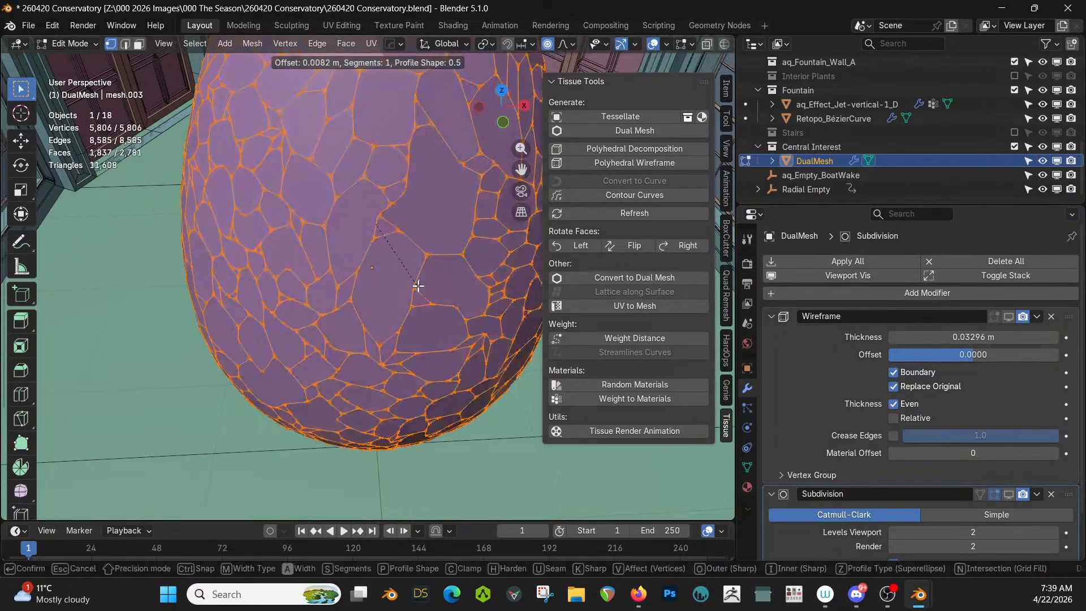
{"action": "scroll", "coordinate": [417, 288], "scroll_direction": "up", "scroll_amount": 1}
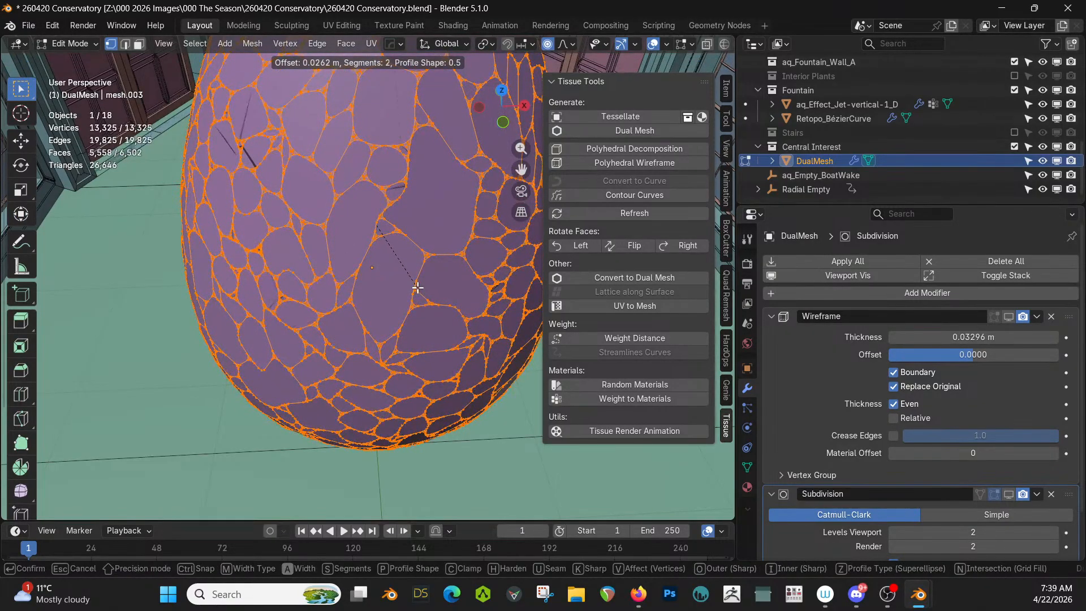
{"action": "left_click", "coordinate": [417, 287]}
{"action": "scroll", "coordinate": [407, 277], "scroll_direction": "up", "scroll_amount": 4}
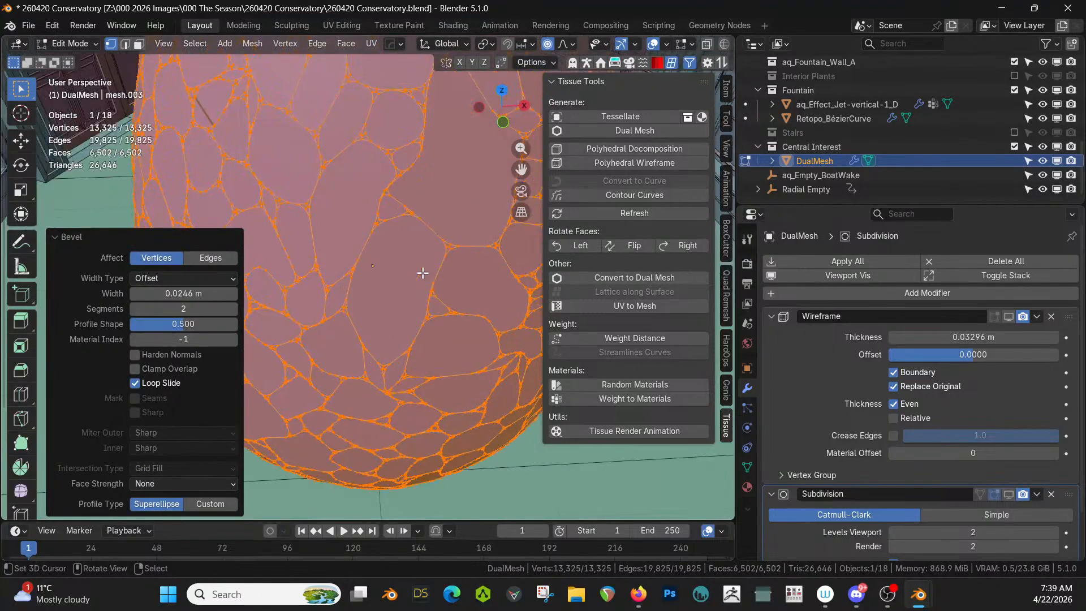
{"action": "key", "text": "Tab"}
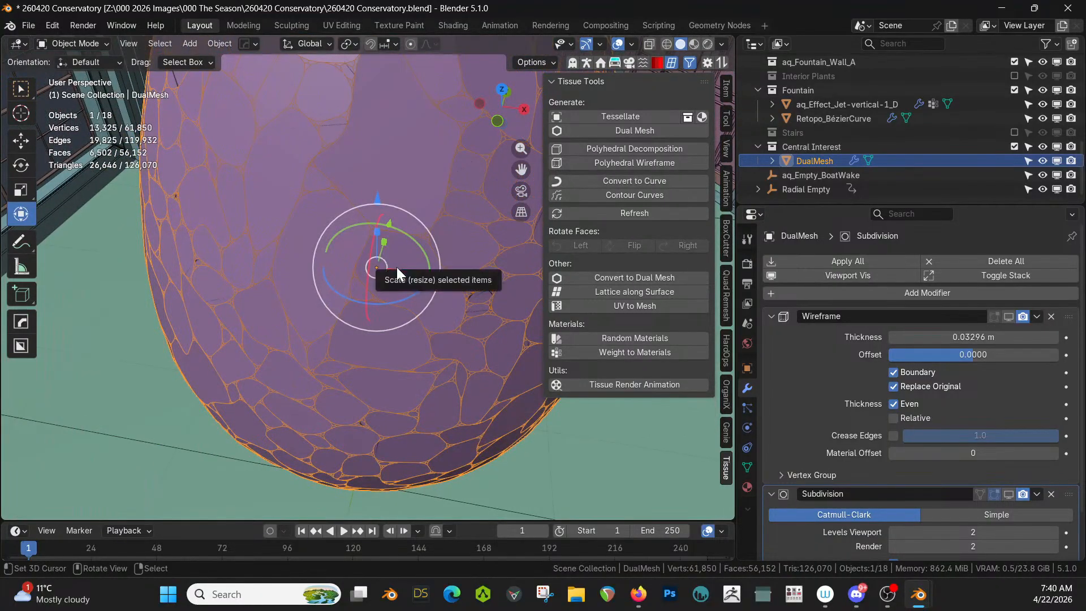
Step: Show the Wireframe modifier in the viewport again, switch its thickness from Even to Relative, and set the thickness to 0.713 m
{"action": "left_click", "coordinate": [1009, 317]}
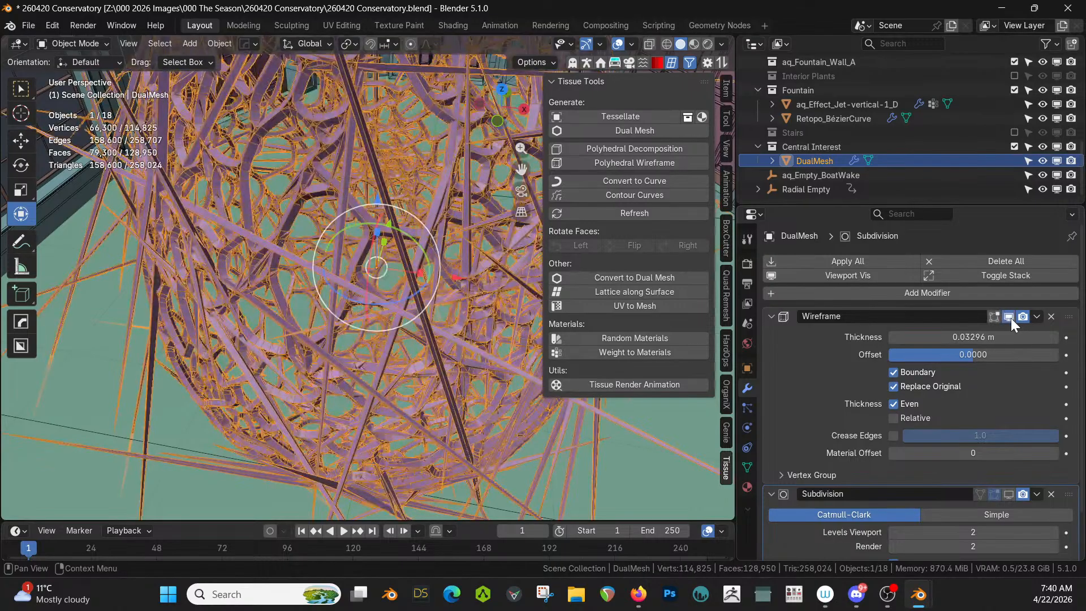
{"action": "left_click", "coordinate": [893, 419]}
{"action": "left_click", "coordinate": [894, 404]}
{"action": "middle_click_drag", "start_coordinate": [351, 305], "coordinate": [417, 258]}
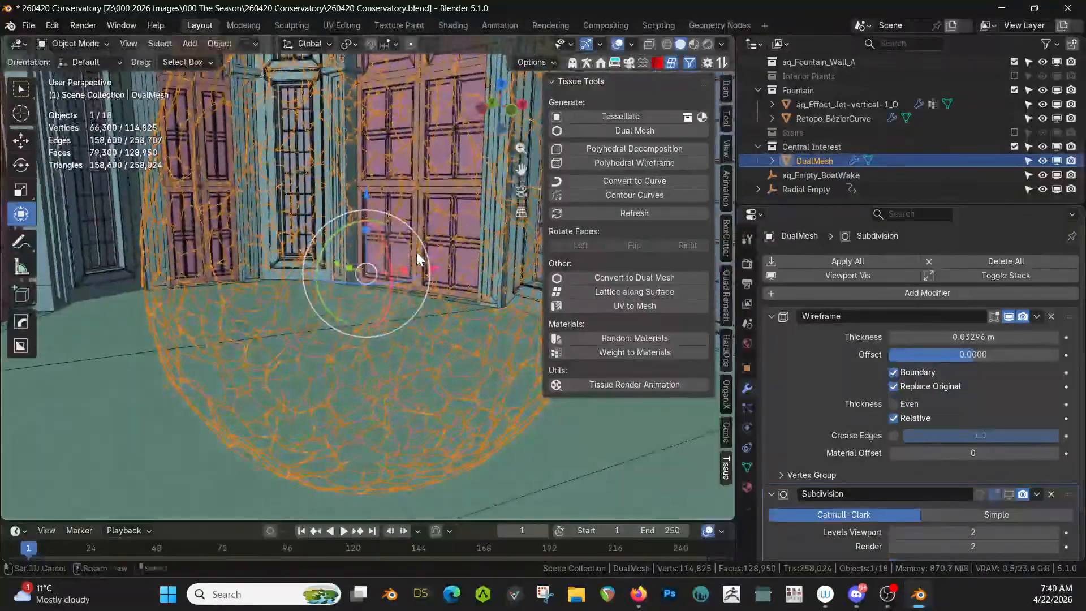
{"action": "left_click_drag", "start_coordinate": [974, 337], "coordinate": [1077, 337]}
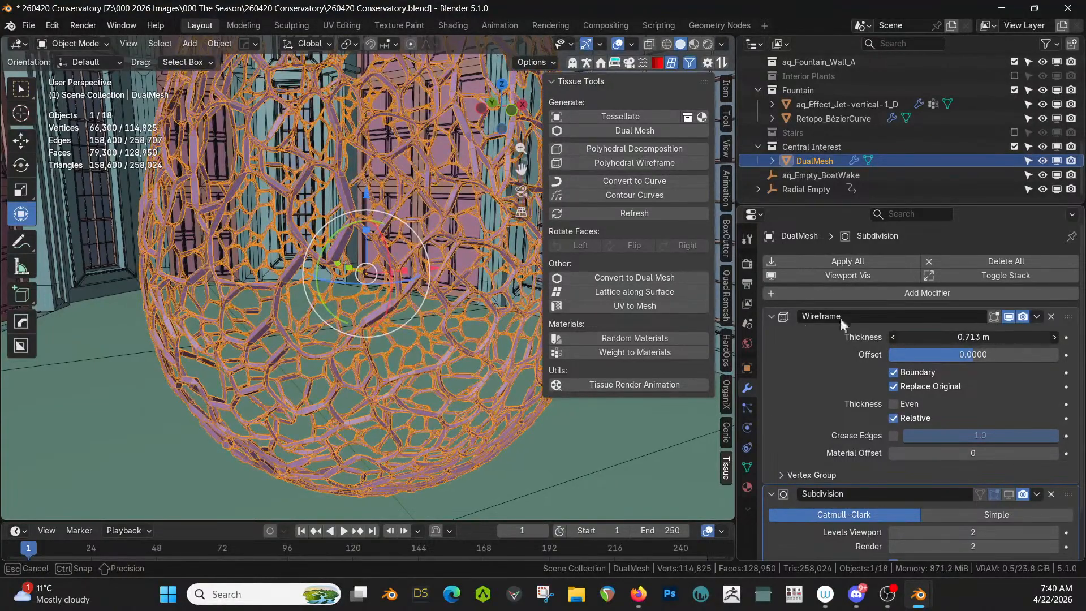
{"action": "middle_click_drag", "start_coordinate": [446, 356], "coordinate": [422, 401]}
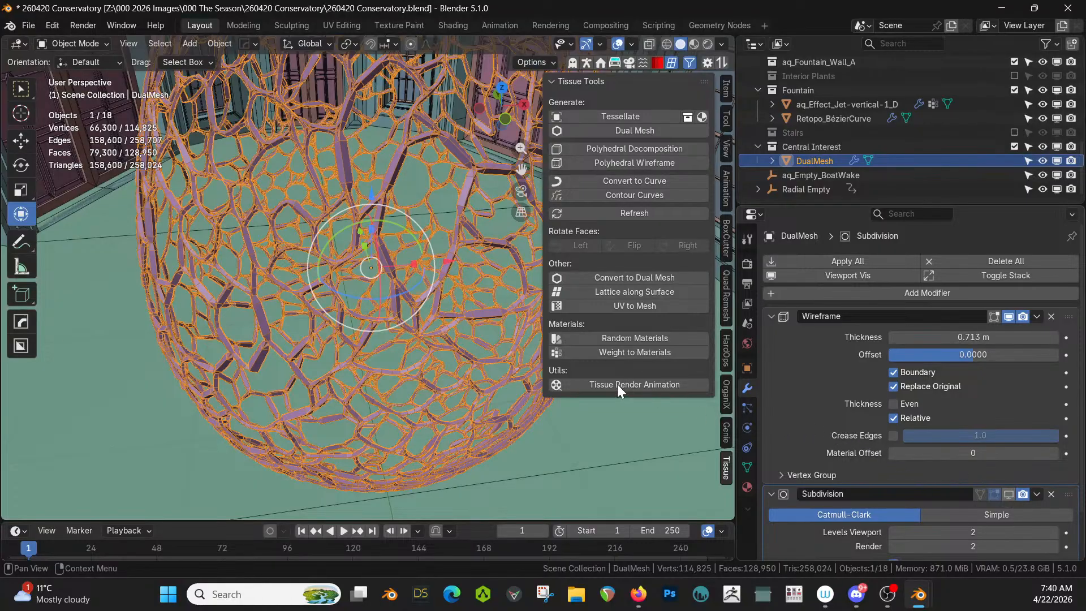
Step: Show the Subdivision modifier in the viewport again, turn off the wireframe overlay, and inspect the smoothed lattice up close
{"action": "middle_click_drag", "start_coordinate": [408, 328], "coordinate": [419, 304]}
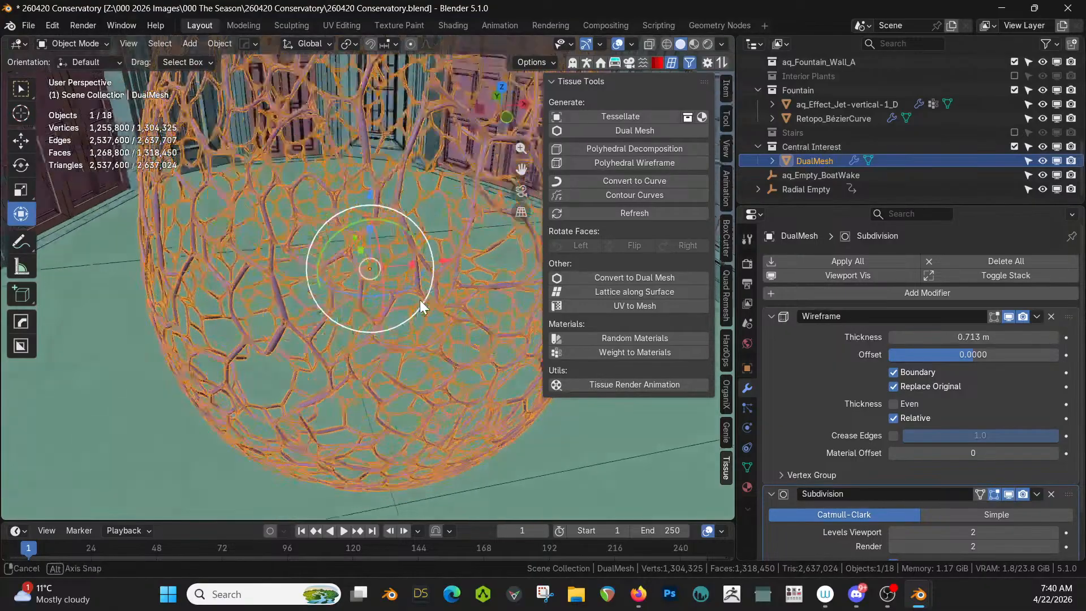
{"action": "scroll", "coordinate": [439, 272], "scroll_direction": "up", "scroll_amount": 8}
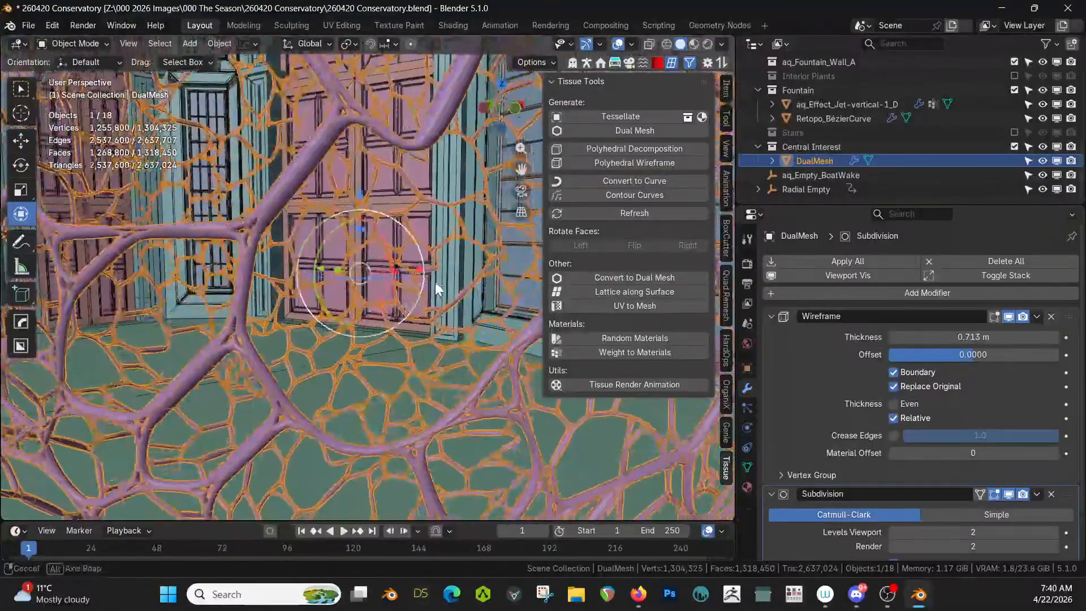
{"action": "key", "text": "alt+v"}
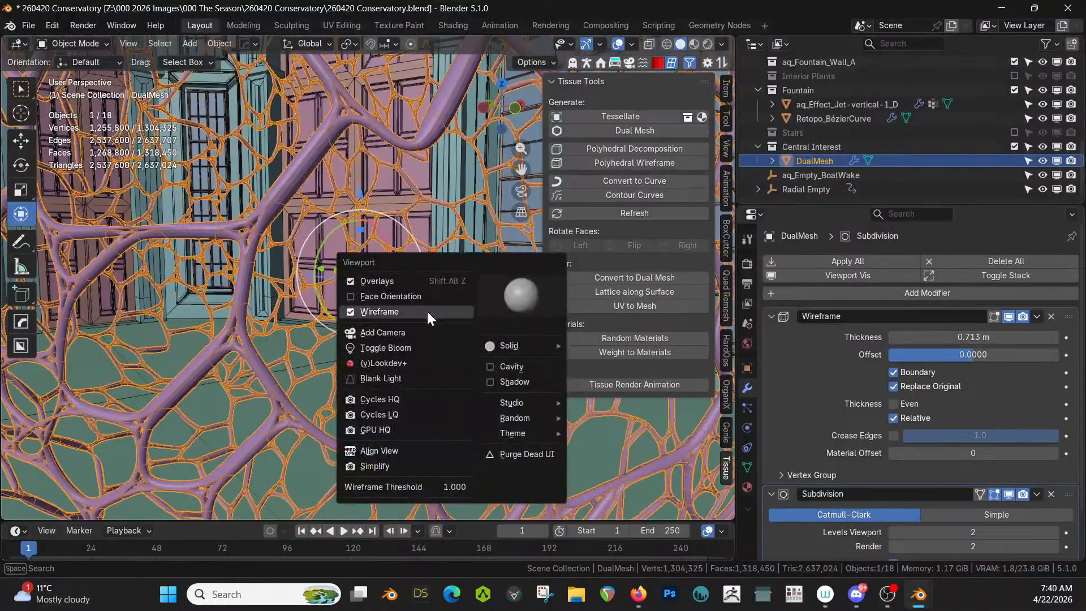
{"action": "middle_click_drag", "start_coordinate": [419, 311], "coordinate": [457, 329]}
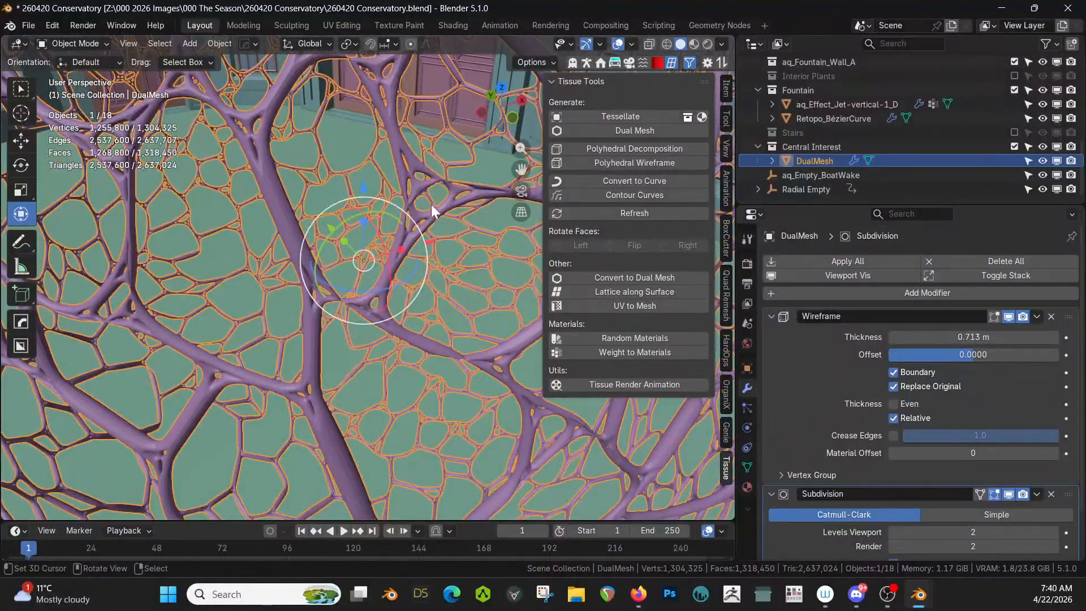
{"action": "middle_click_drag", "start_coordinate": [397, 128], "coordinate": [387, 167]}
{"action": "scroll", "coordinate": [384, 170], "scroll_direction": "down", "scroll_amount": 5}
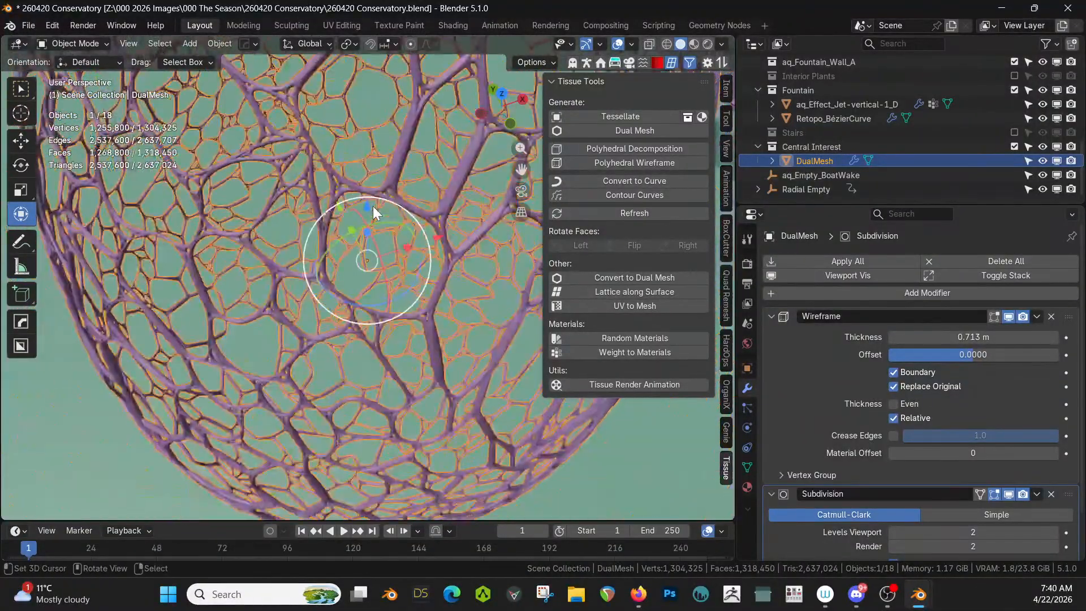
{"action": "middle_click_drag", "start_coordinate": [372, 206], "coordinate": [366, 131]}
{"action": "scroll", "coordinate": [372, 159], "scroll_direction": "up", "scroll_amount": 3}
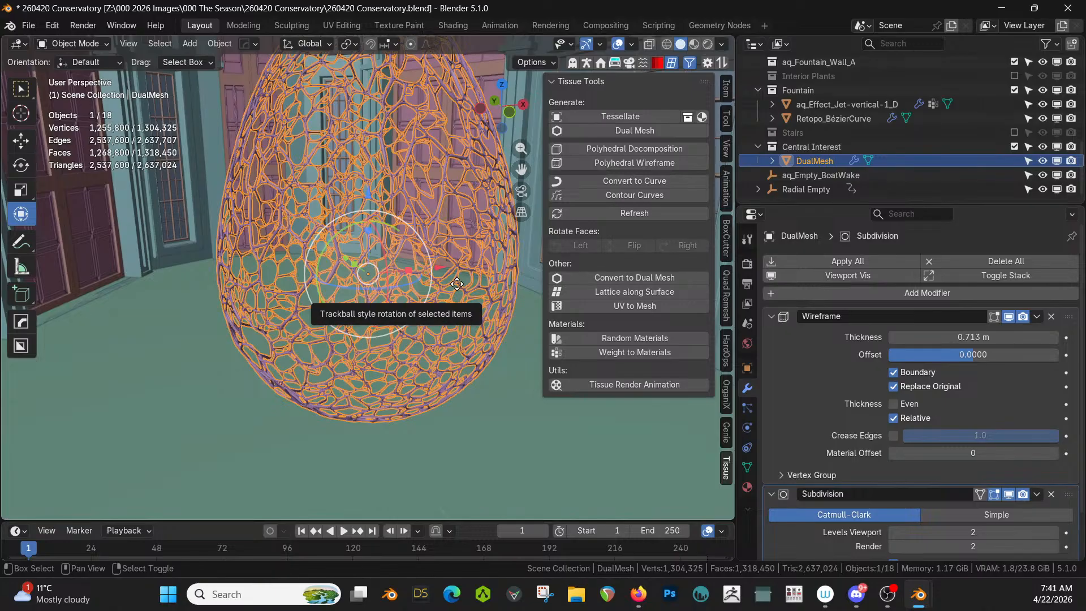
Step: Duplicate the DualMesh egg in place and remove the copy's Wireframe modifier, keeping the original lattice visible around it
{"action": "key", "text": "shift+d"}
{"action": "key", "text": "Escape"}
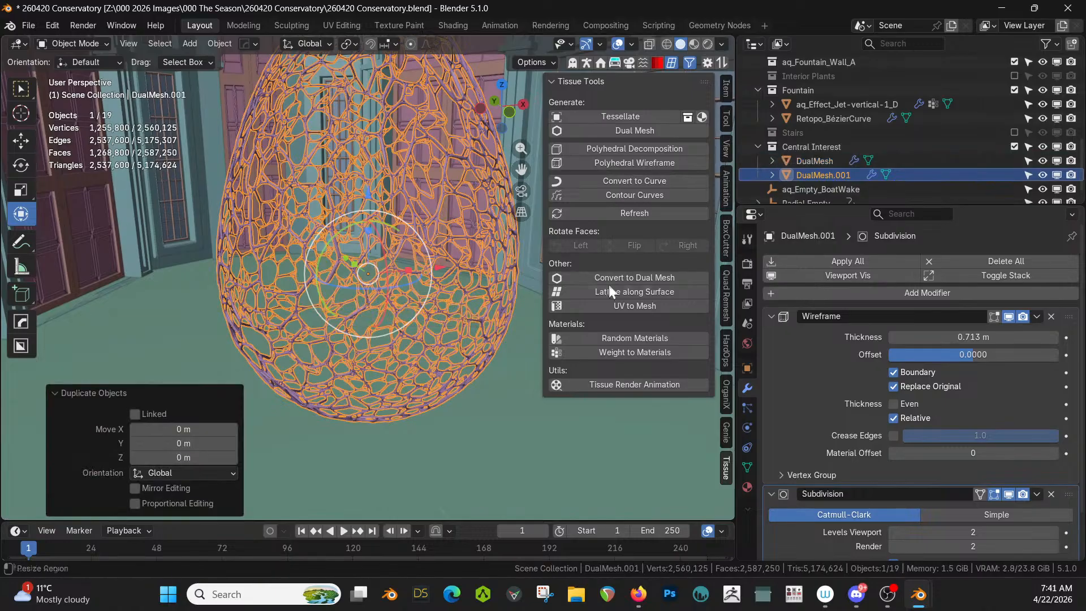
{"action": "left_click", "coordinate": [1042, 161]}
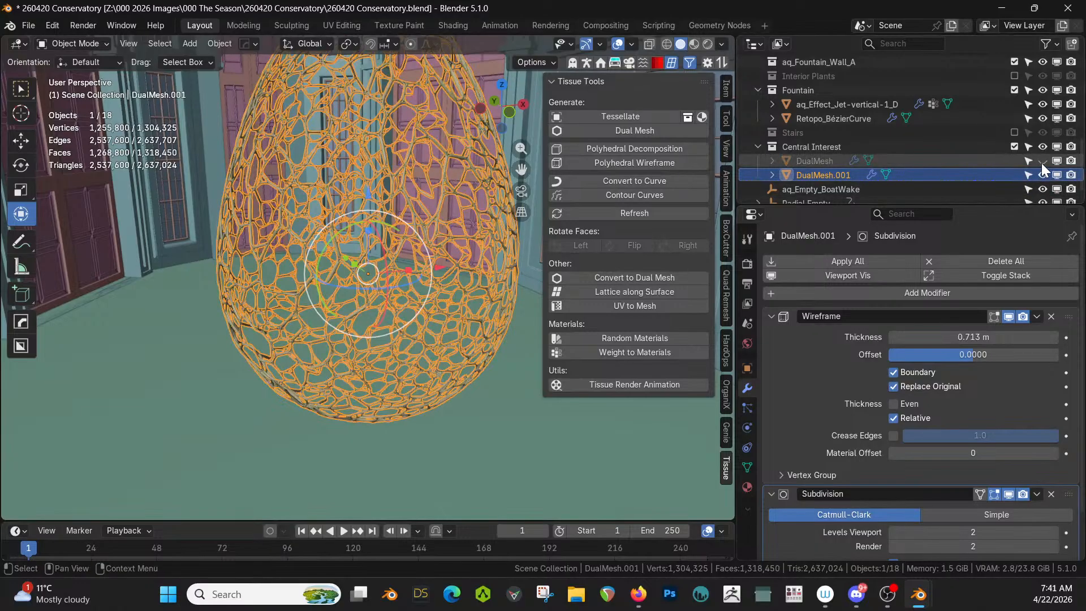
{"action": "left_click", "coordinate": [1042, 161]}
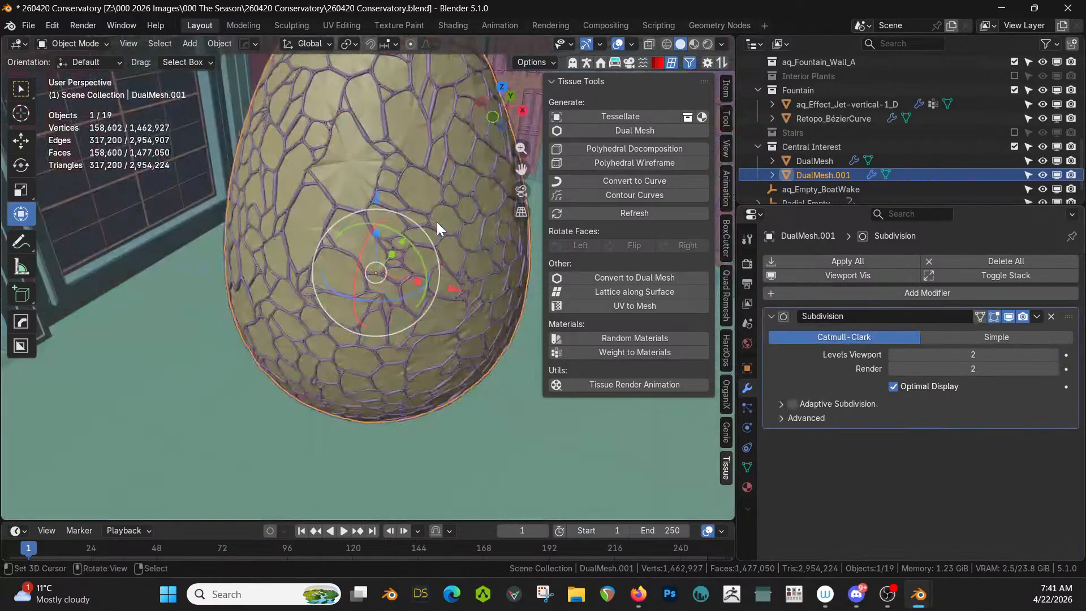
{"action": "middle_click_drag", "start_coordinate": [371, 286], "coordinate": [340, 272]}
{"action": "scroll", "coordinate": [310, 269], "scroll_direction": "up", "scroll_amount": 4}
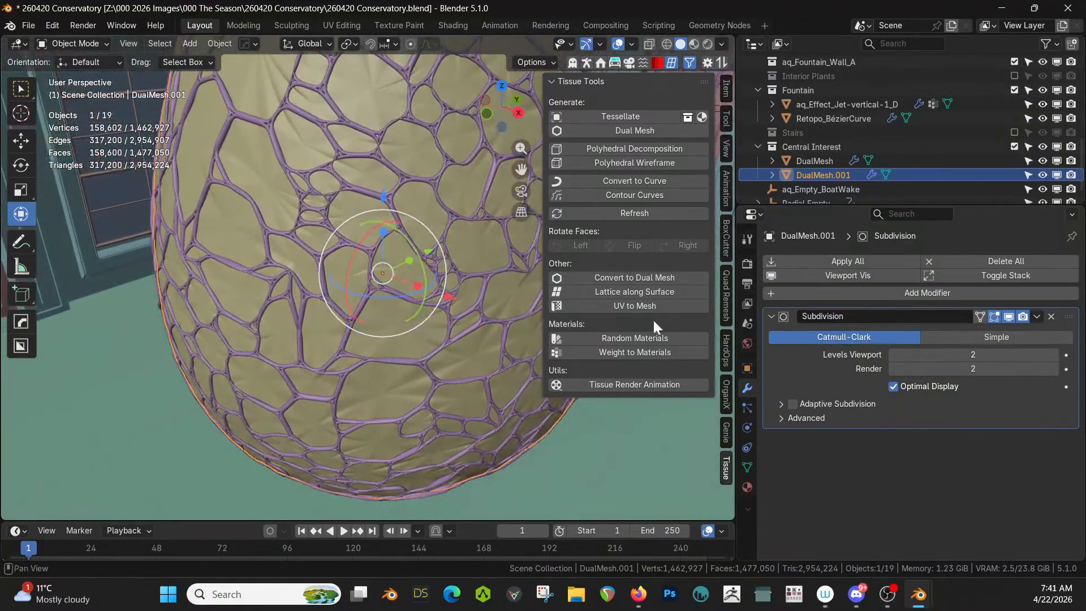
Step: Remove the Subdivision modifier from the duplicate egg and view the bare shell in isolation
{"action": "left_click", "coordinate": [1051, 316]}
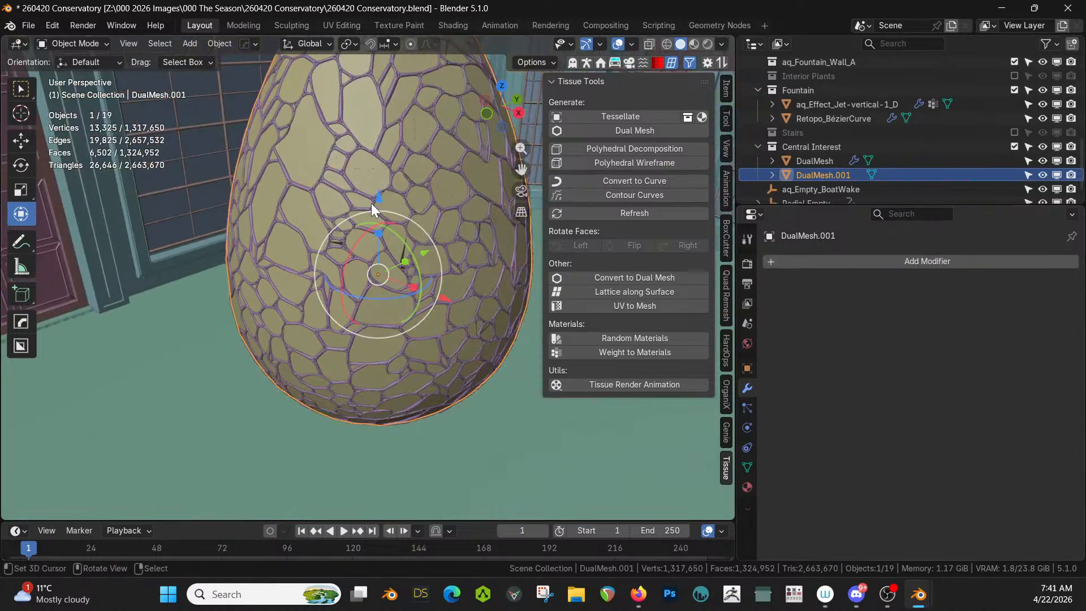
{"action": "key", "text": "slash"}
{"action": "key", "text": "slash"}
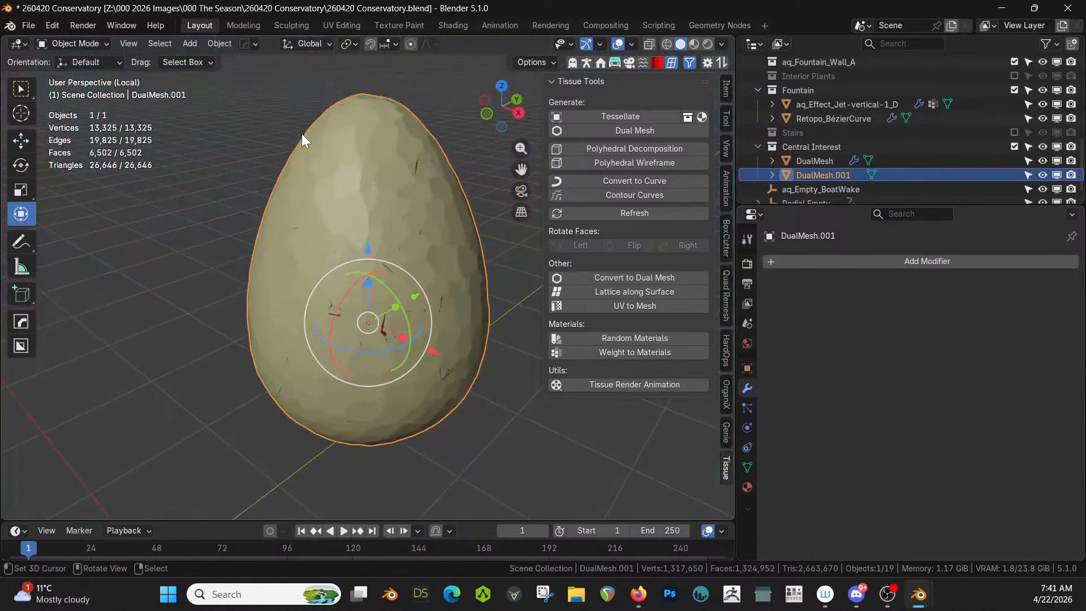
{"action": "middle_click_drag", "start_coordinate": [459, 307], "coordinate": [468, 265]}
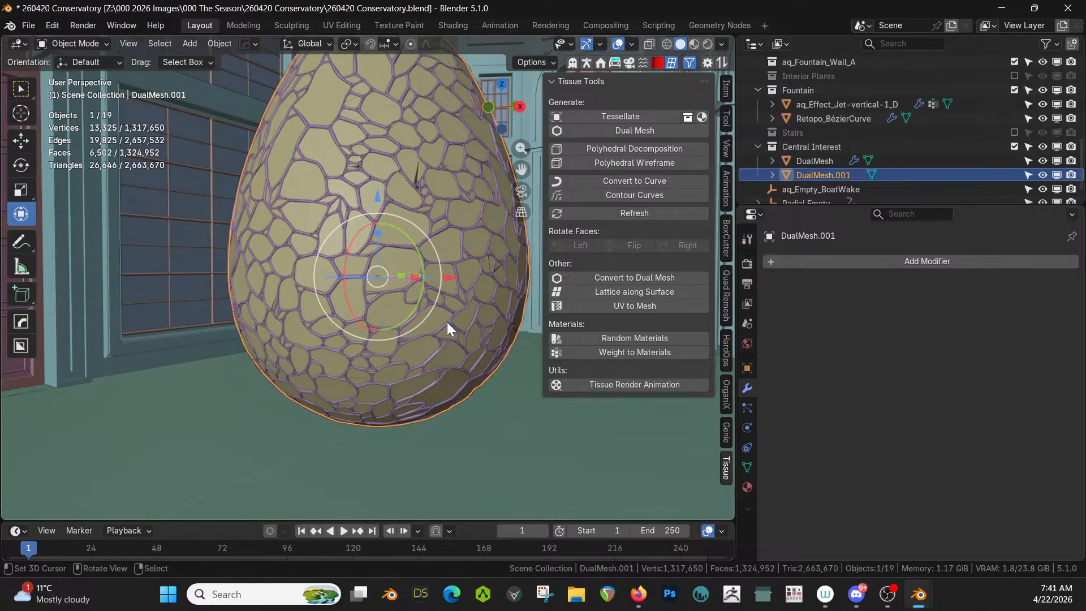
{"action": "key", "text": "Tab"}
{"action": "key", "text": "Tab"}
{"action": "left_click", "coordinate": [396, 261]}
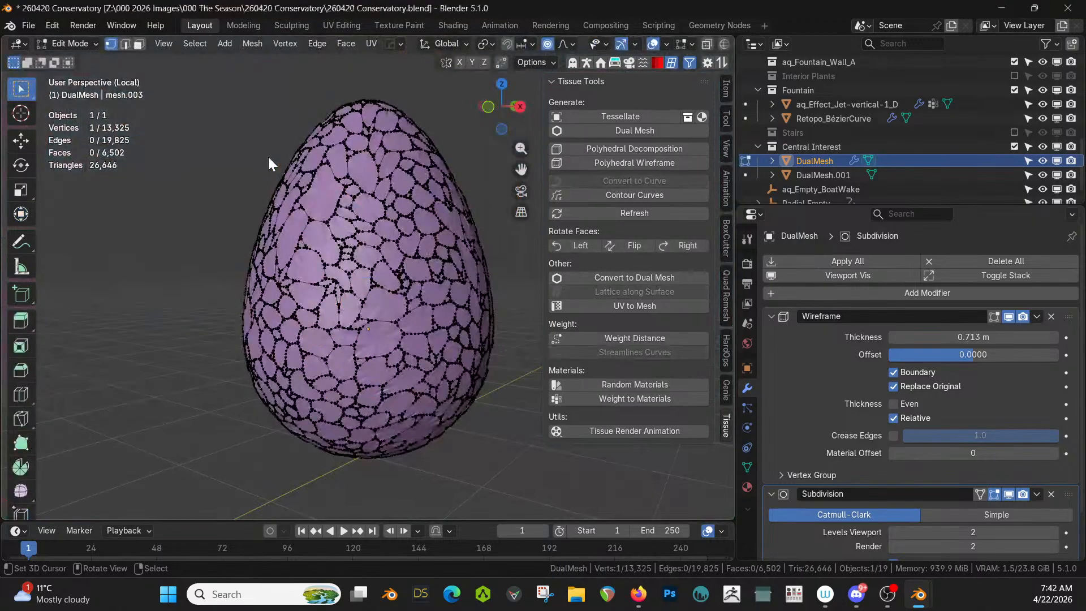
{"action": "left_click", "coordinate": [87, 45]}
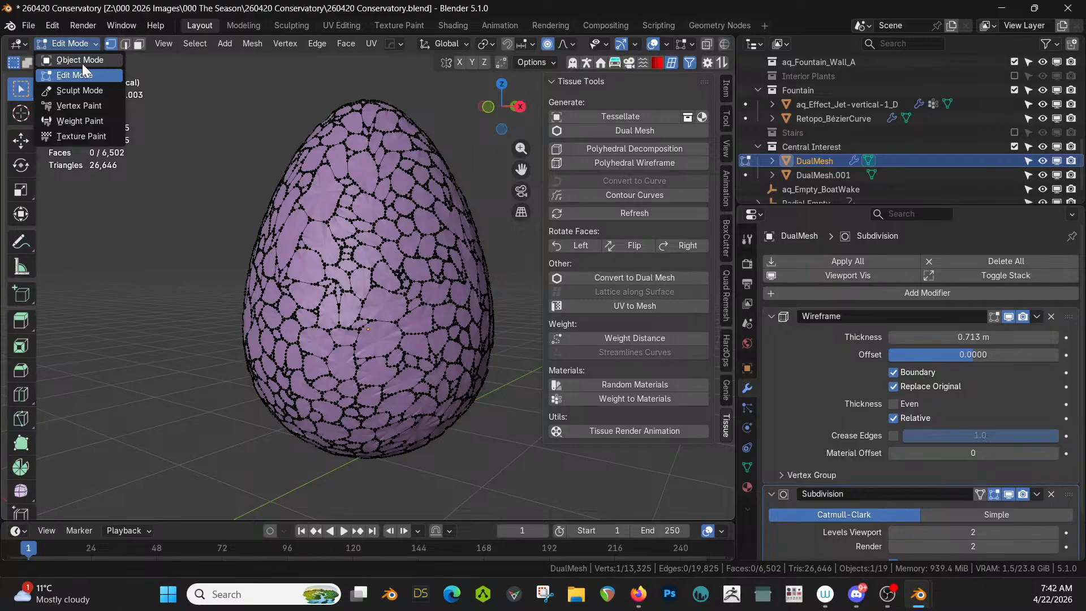
{"action": "left_click", "coordinate": [83, 61]}
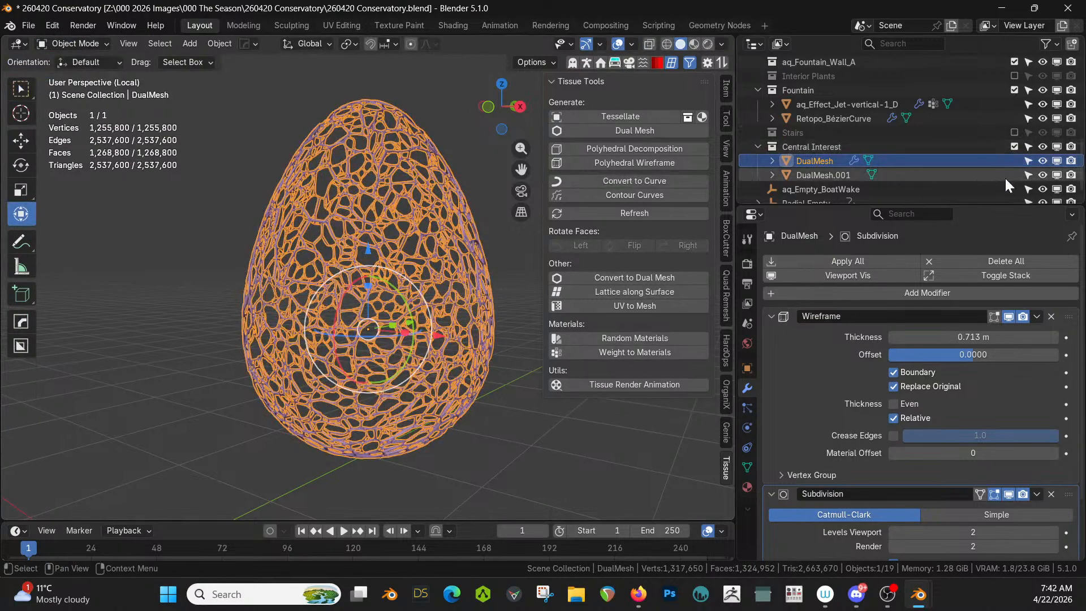
Step: Make the original DualMesh lattice unselectable and isolate the solid DualMesh.001 copy
{"action": "left_click", "coordinate": [836, 173]}
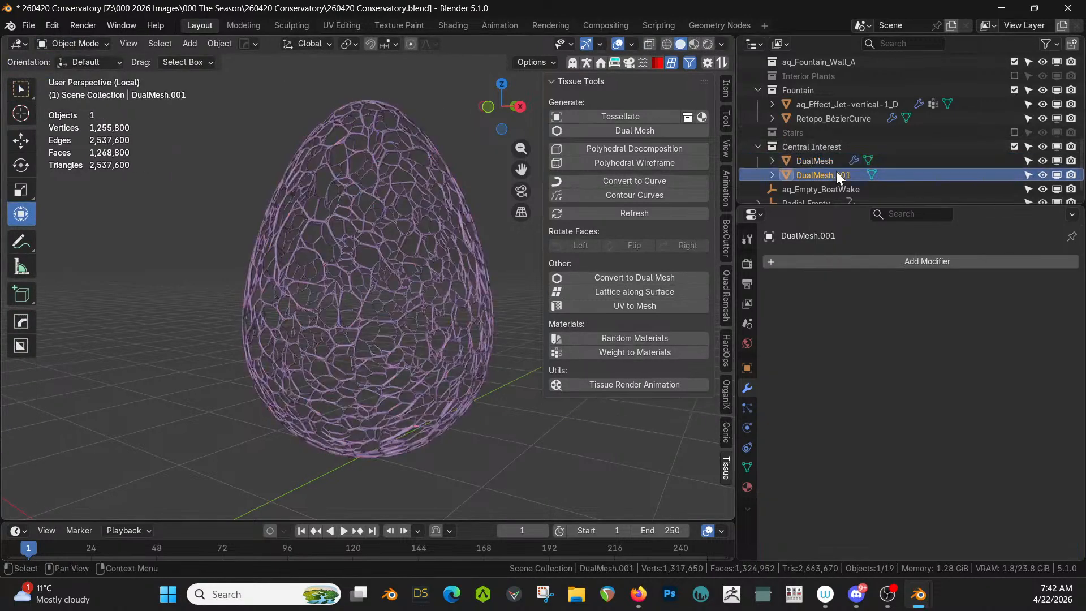
{"action": "left_click", "coordinate": [1028, 161]}
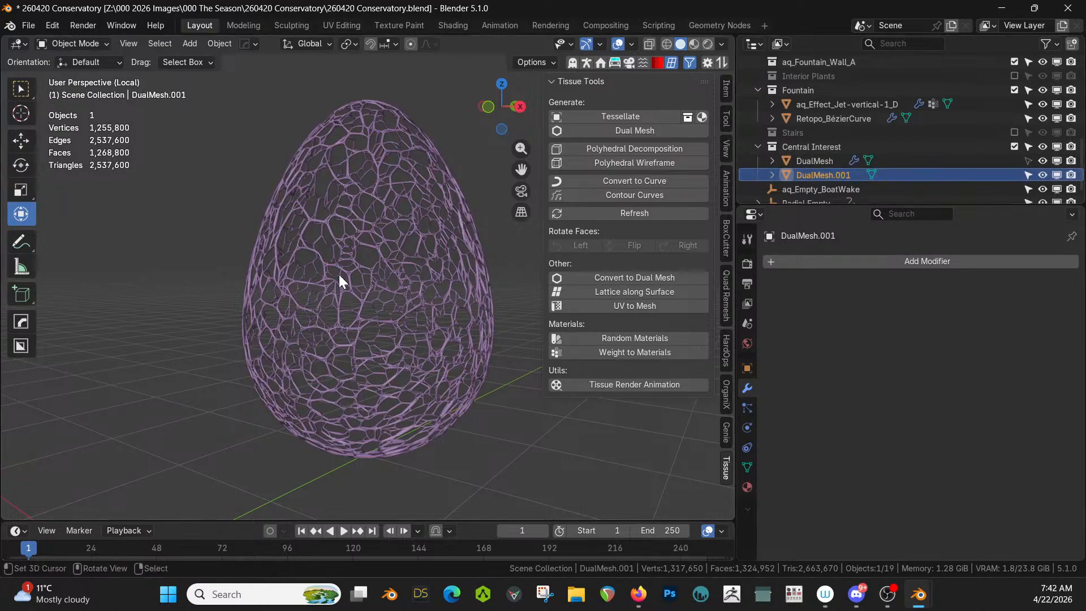
{"action": "key", "text": "KP_Divide"}
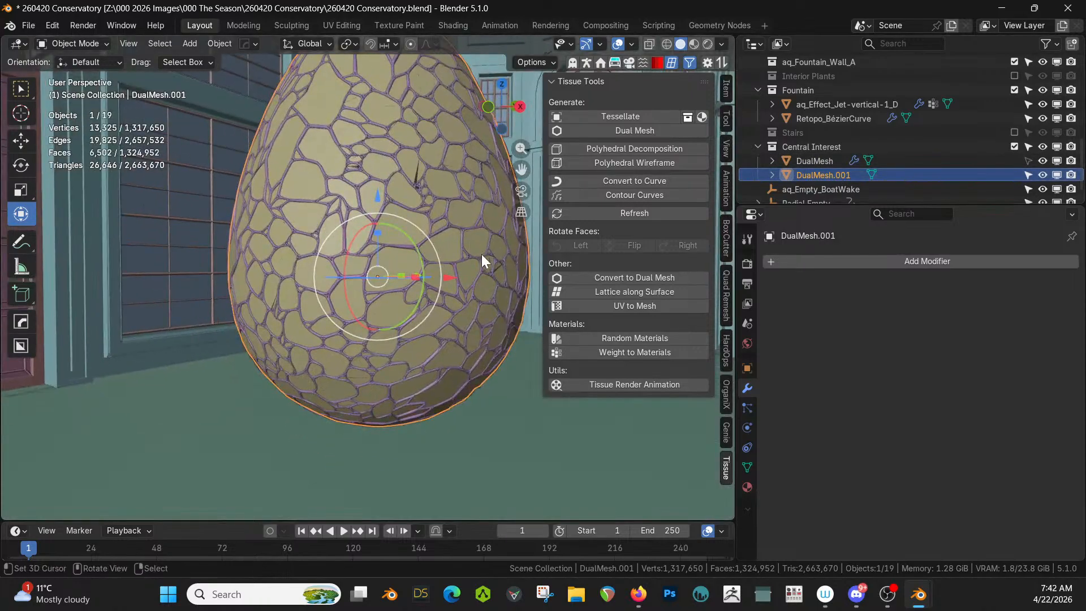
{"action": "key", "text": "KP_Divide"}
{"action": "key", "text": "grave"}
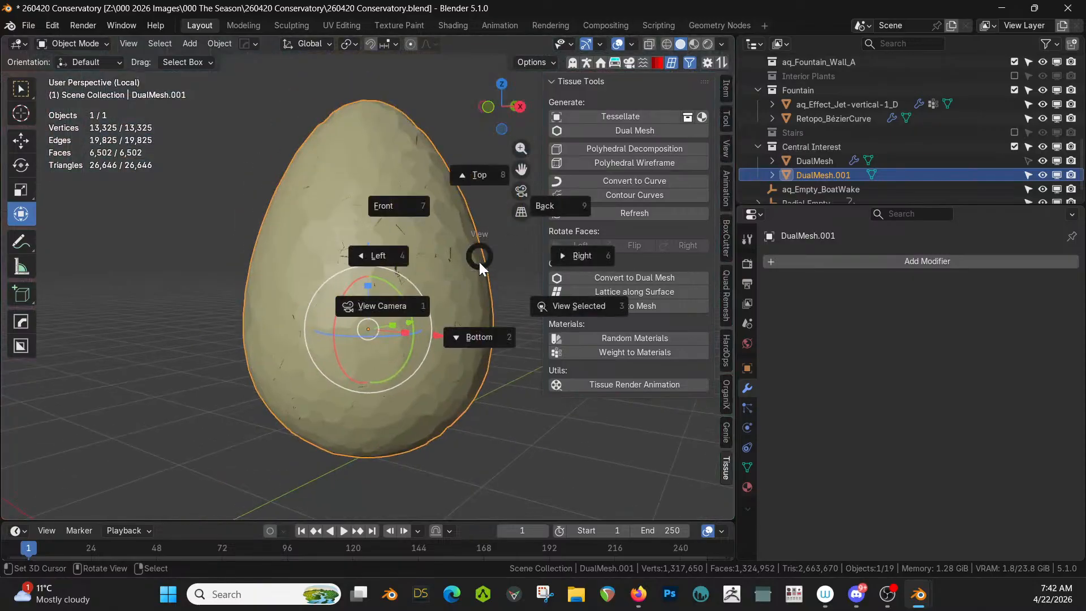
{"action": "key", "text": "Escape"}
Step: Clear the mesh selection of the solid egg and select the single face at the center of its underside
{"action": "key", "text": "Tab"}
{"action": "middle_click_drag", "start_coordinate": [381, 297], "coordinate": [397, 218]}
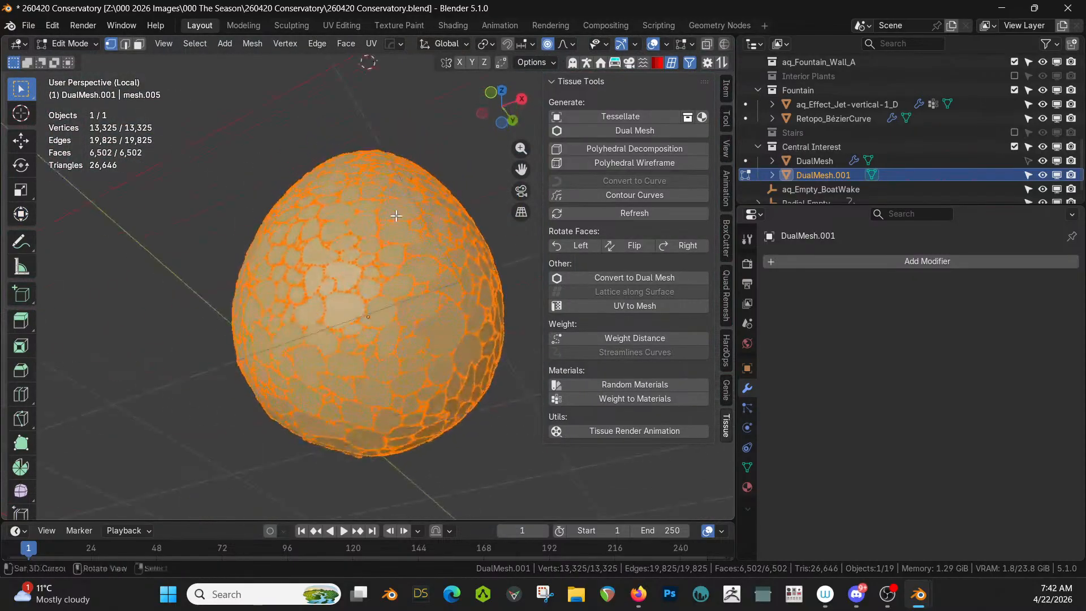
{"action": "key", "text": "alt+a"}
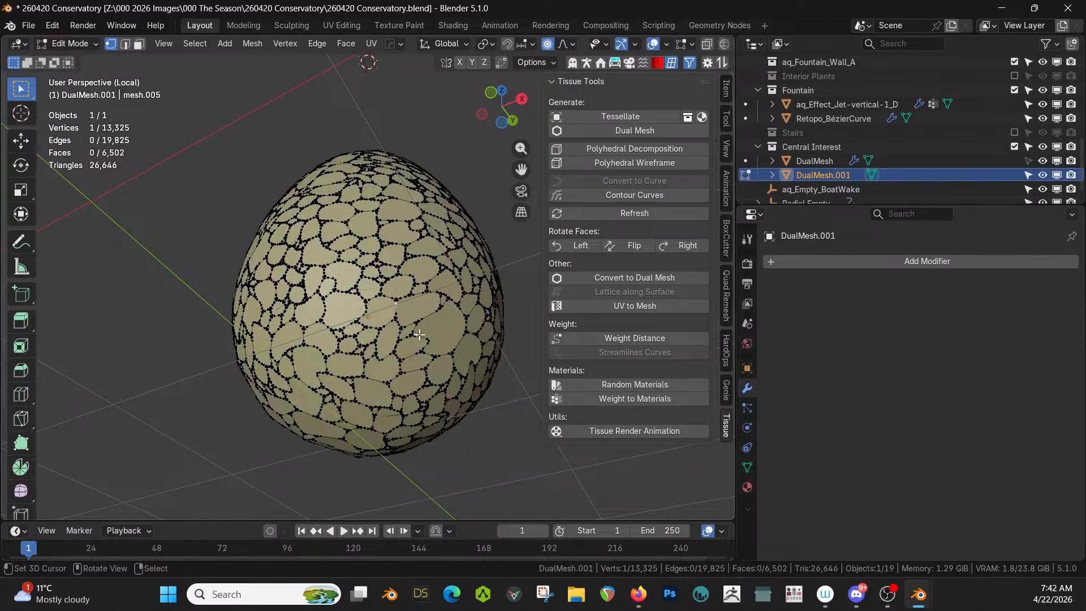
{"action": "key", "text": "3"}
{"action": "key", "text": "KP_7"}
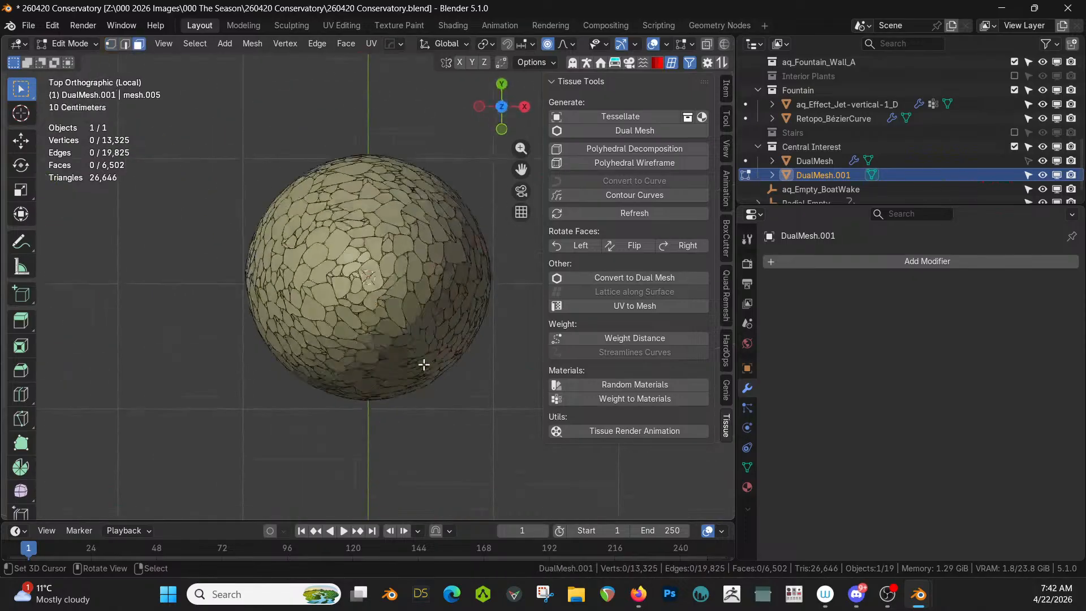
{"action": "key", "text": "KP_1"}
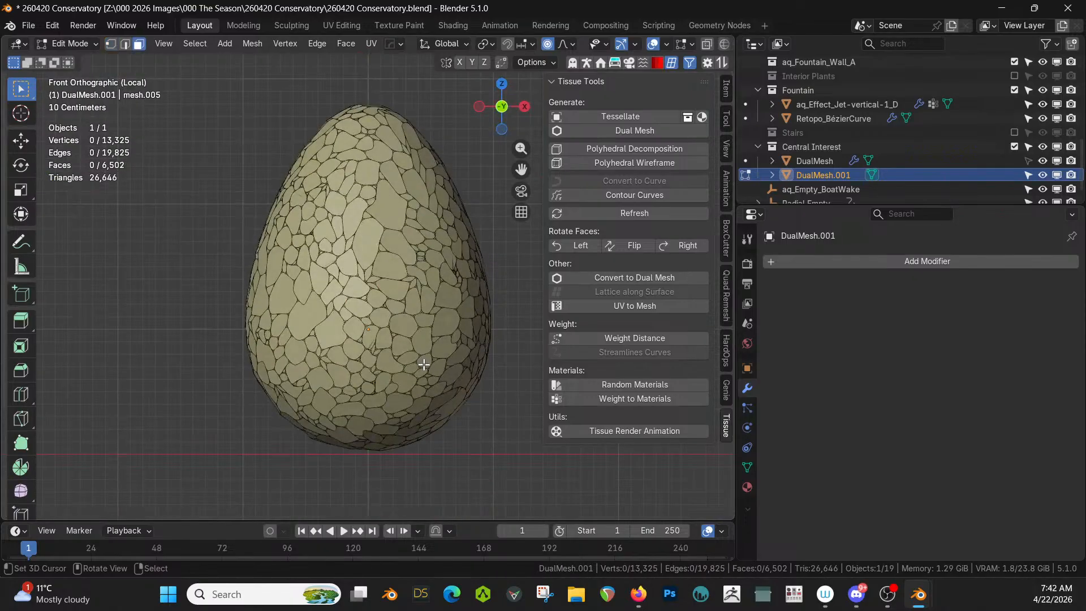
{"action": "key", "text": "ctrl+KP_1"}
{"action": "key", "text": "KP_1"}
{"action": "key", "text": "ctrl+KP_1"}
{"action": "key", "text": "ctrl+KP_7"}
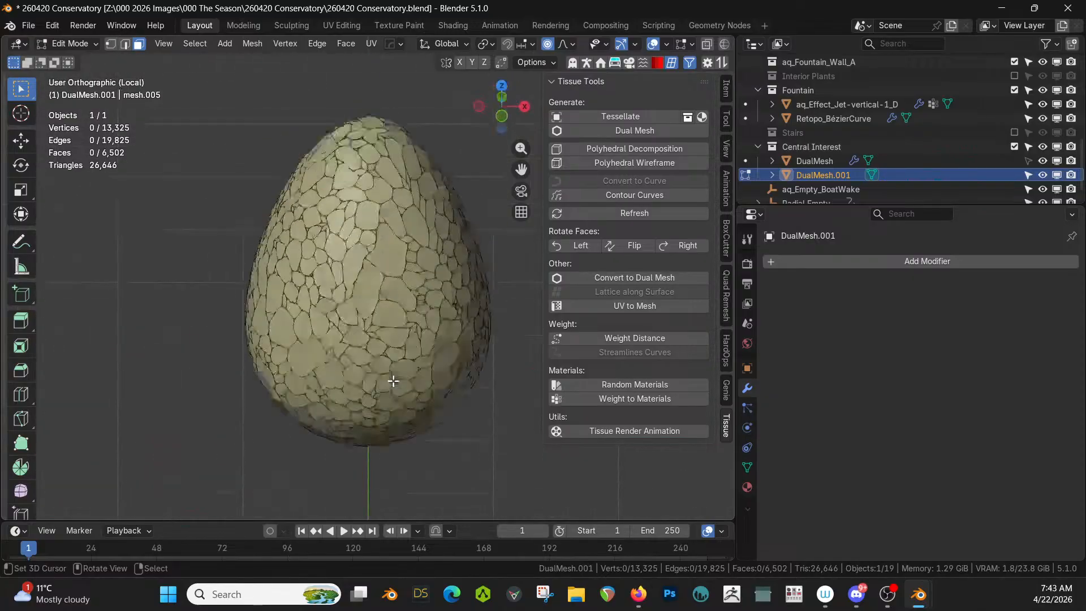
{"action": "left_click", "coordinate": [369, 278]}
Step: Snap the 3D cursor to the selected bottom face and set the transform pivot point to 3D Cursor
{"action": "key", "text": "KP_1"}
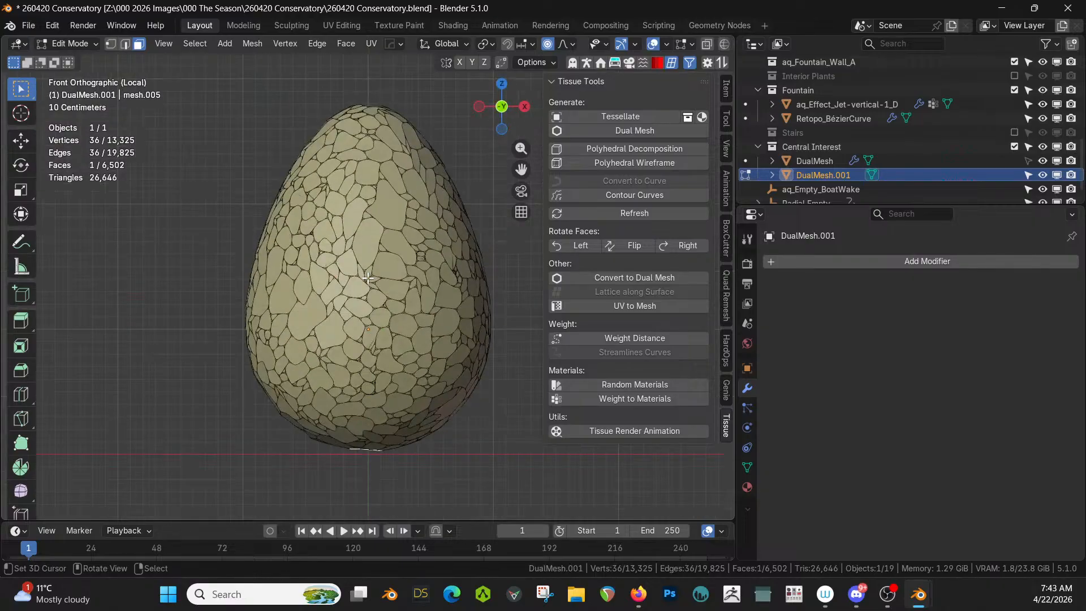
{"action": "key", "text": "shift+s"}
{"action": "left_click", "coordinate": [254, 327]}
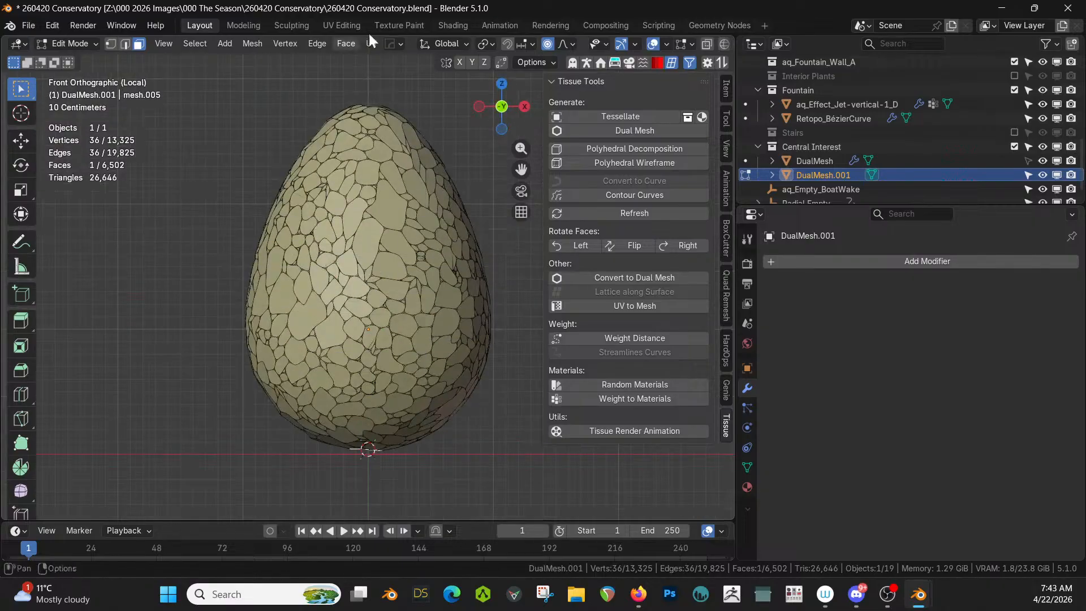
{"action": "left_click", "coordinate": [497, 45]}
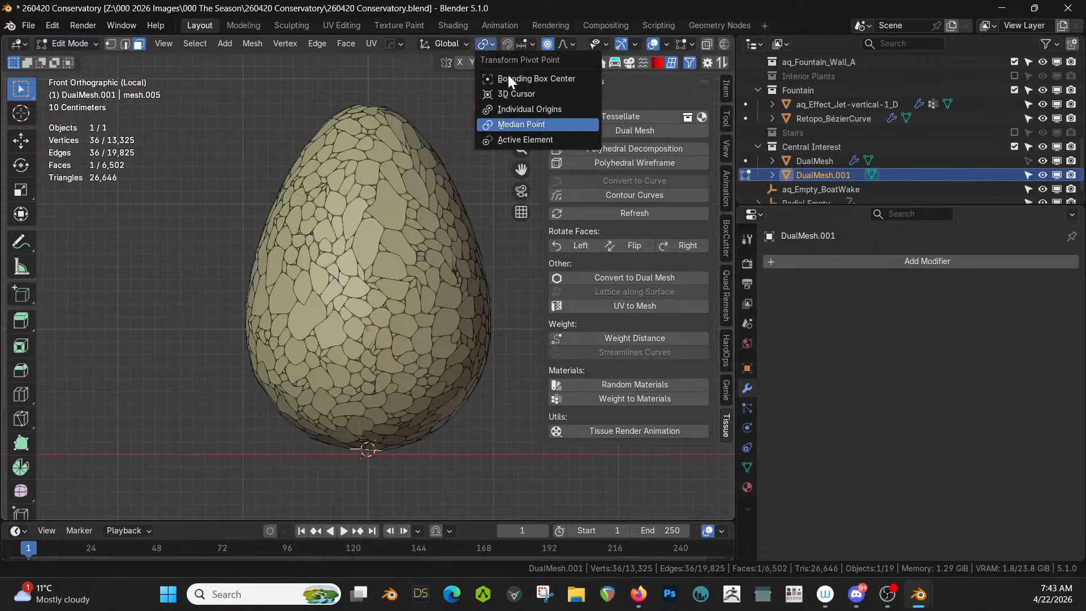
{"action": "left_click", "coordinate": [521, 94]}
Step: Scale the whole solid egg uniformly by about 0.704 from its base, in Object Mode, so it sits inside the lattice
{"action": "middle_click_drag", "start_coordinate": [396, 255], "coordinate": [365, 294]}
{"action": "key", "text": "s"}
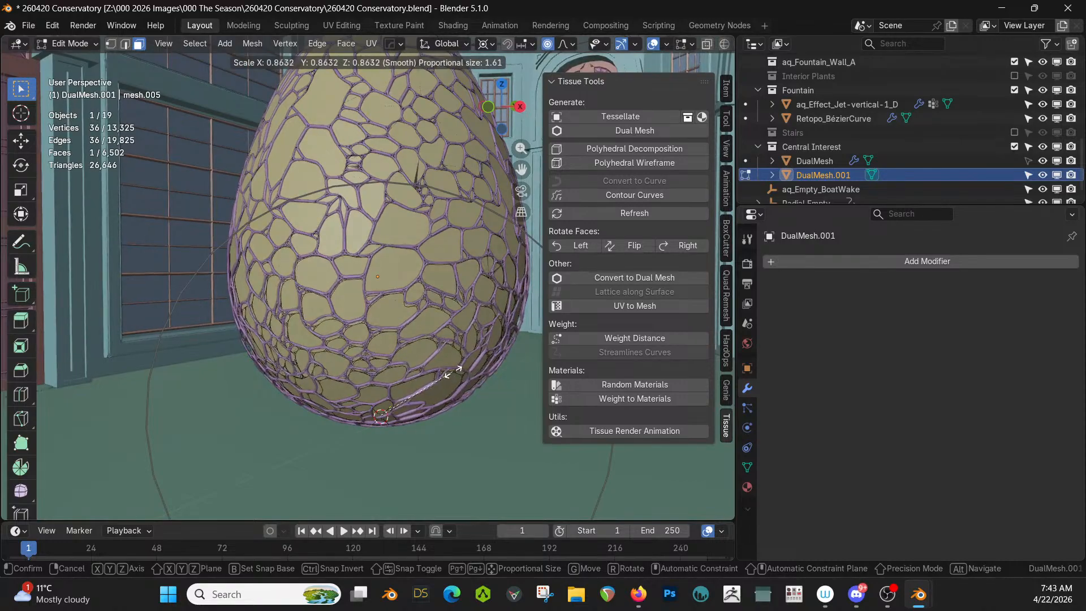
{"action": "right_click", "coordinate": [454, 371]}
{"action": "key", "text": "Tab"}
{"action": "key", "text": "s"}
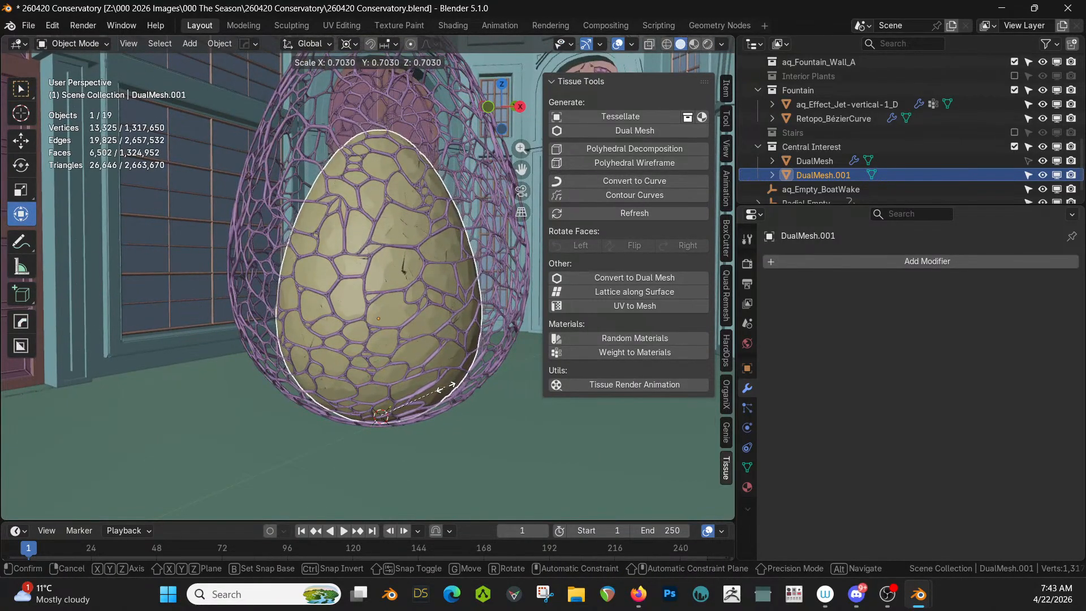
{"action": "left_click", "coordinate": [446, 388]}
{"action": "middle_click_drag", "start_coordinate": [446, 388], "coordinate": [402, 481]}
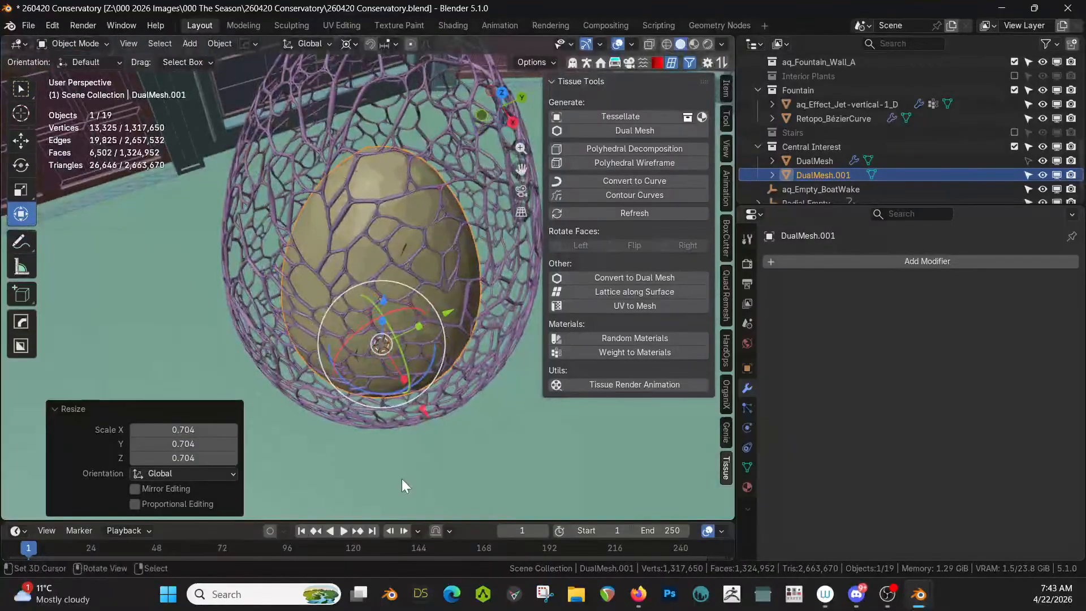
Step: Isolate the scaled inner egg and examine its faces and surface up close
{"action": "key", "text": "KP_Divide"}
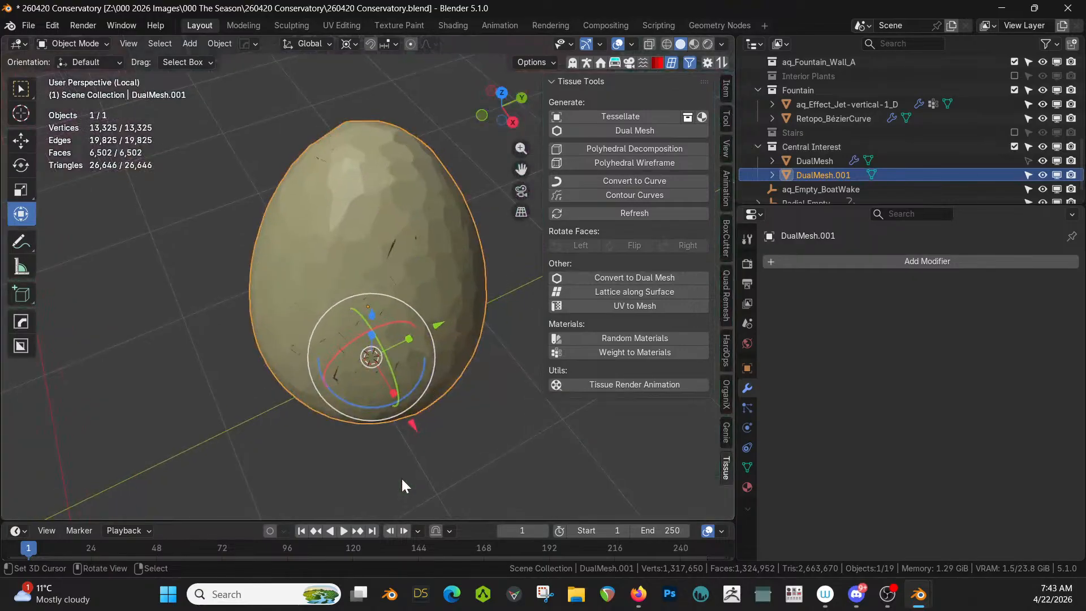
{"action": "middle_click_drag", "start_coordinate": [393, 423], "coordinate": [396, 364]}
{"action": "key", "text": "Tab"}
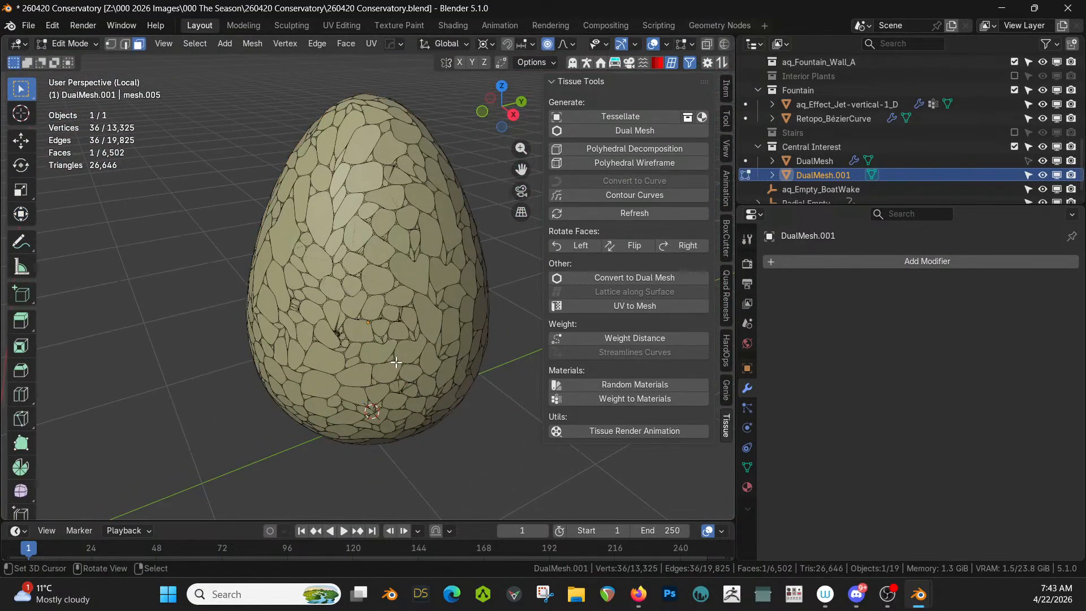
{"action": "scroll", "coordinate": [408, 346], "scroll_direction": "up", "scroll_amount": 4}
{"action": "key", "text": "Tab"}
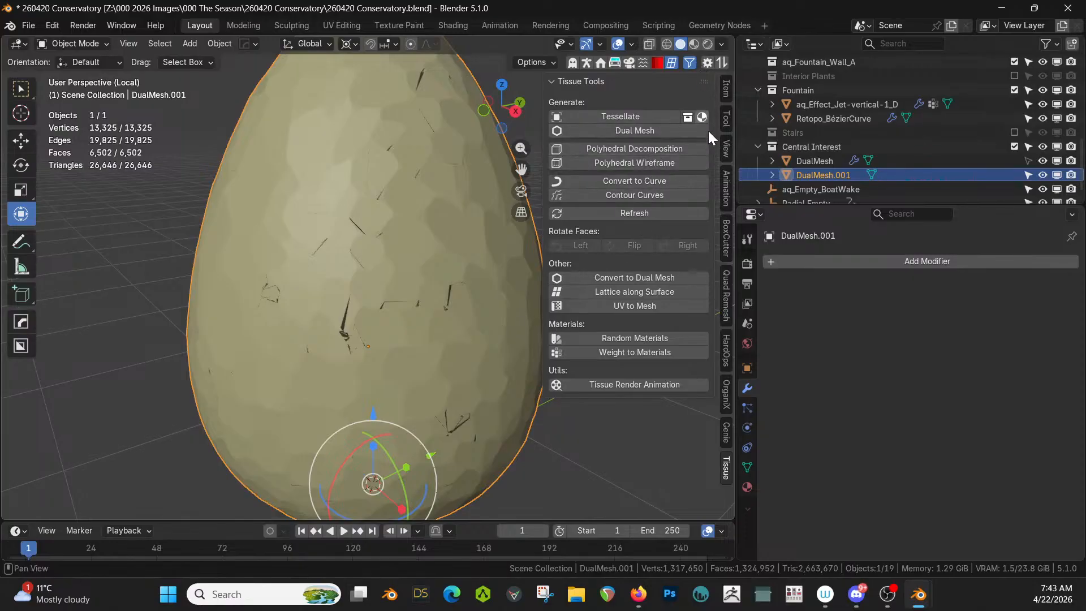
Step: Try to remesh the inner egg with Quad Remesher at a quad count of 512, and undo the result
{"action": "left_click", "coordinate": [727, 296]}
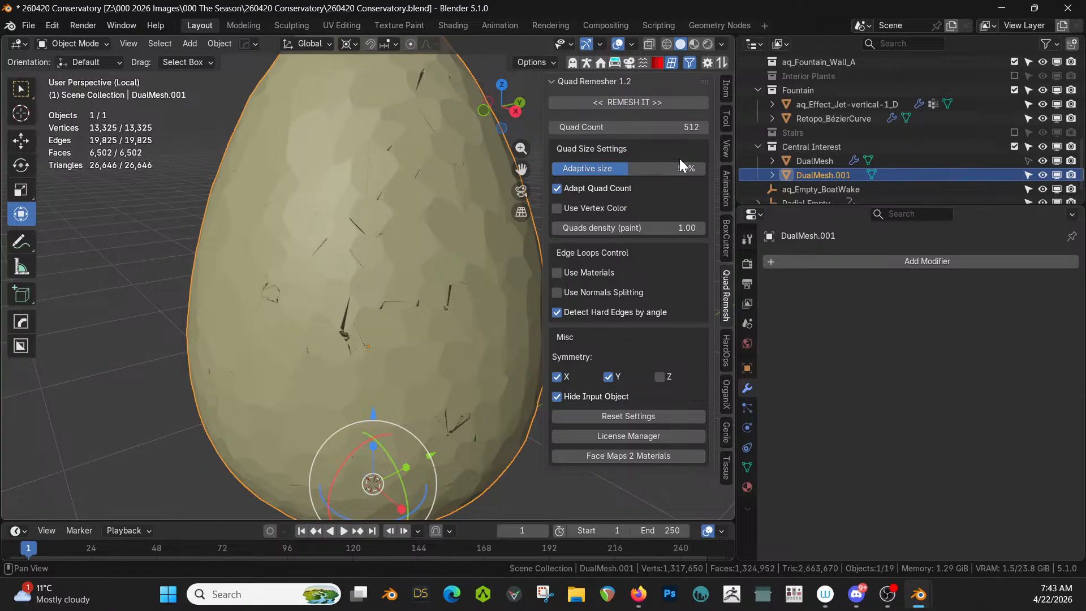
{"action": "left_click", "coordinate": [630, 103]}
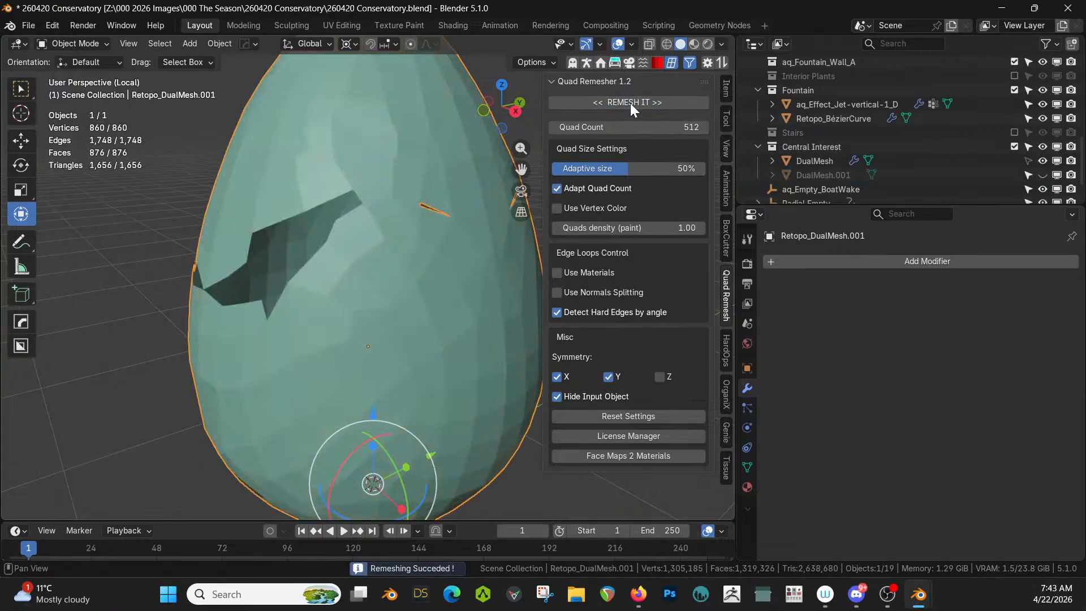
{"action": "middle_click_drag", "start_coordinate": [389, 223], "coordinate": [268, 267]}
{"action": "key", "text": "ctrl+z"}
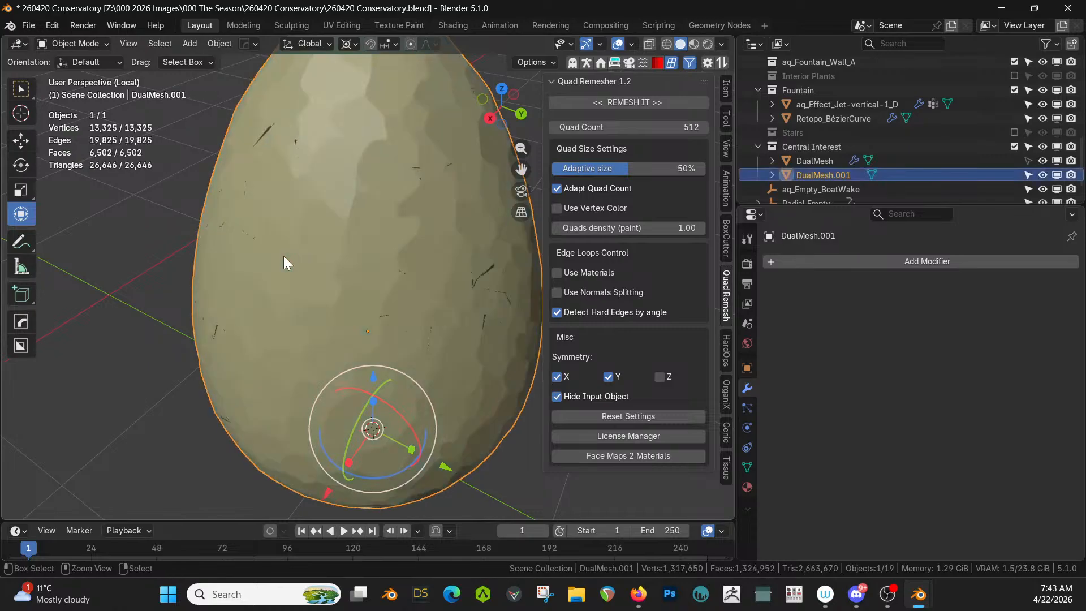
Step: Add a Remesh modifier in Voxel mode with a 0.1 m voxel size to the inner egg and apply it
{"action": "middle_click_drag", "start_coordinate": [516, 238], "coordinate": [443, 263]}
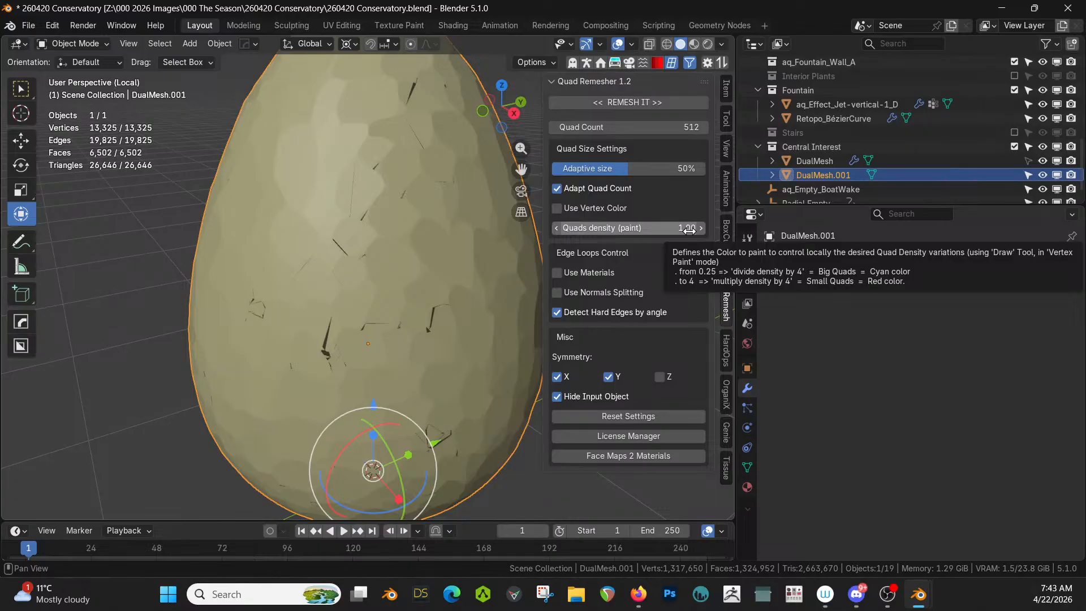
{"action": "middle_click_drag", "start_coordinate": [402, 299], "coordinate": [354, 350]}
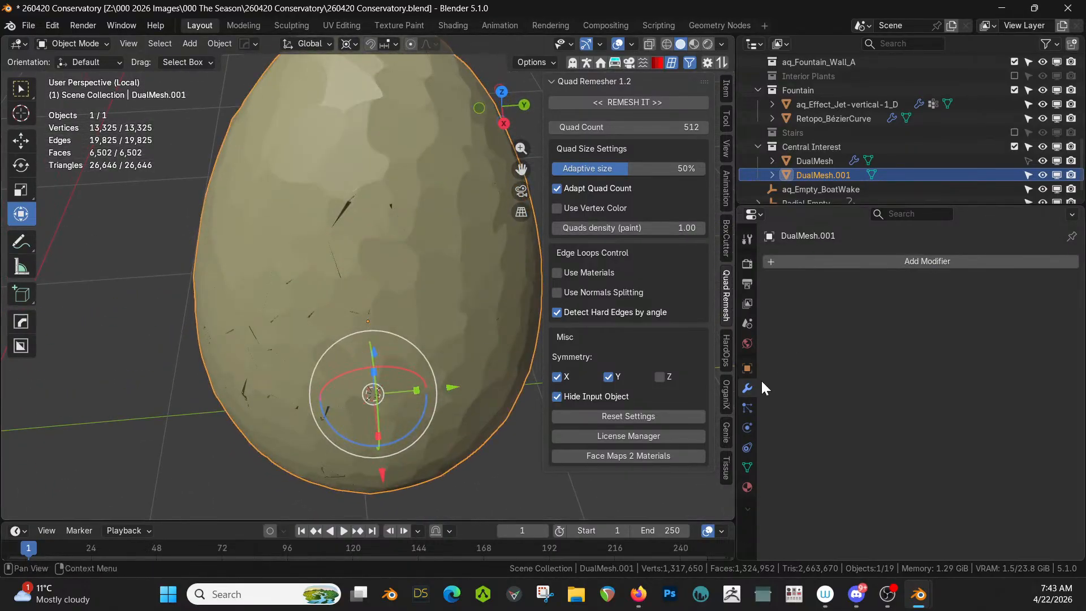
{"action": "left_click", "coordinate": [883, 258]}
{"action": "mouse_move", "coordinate": [871, 258]}
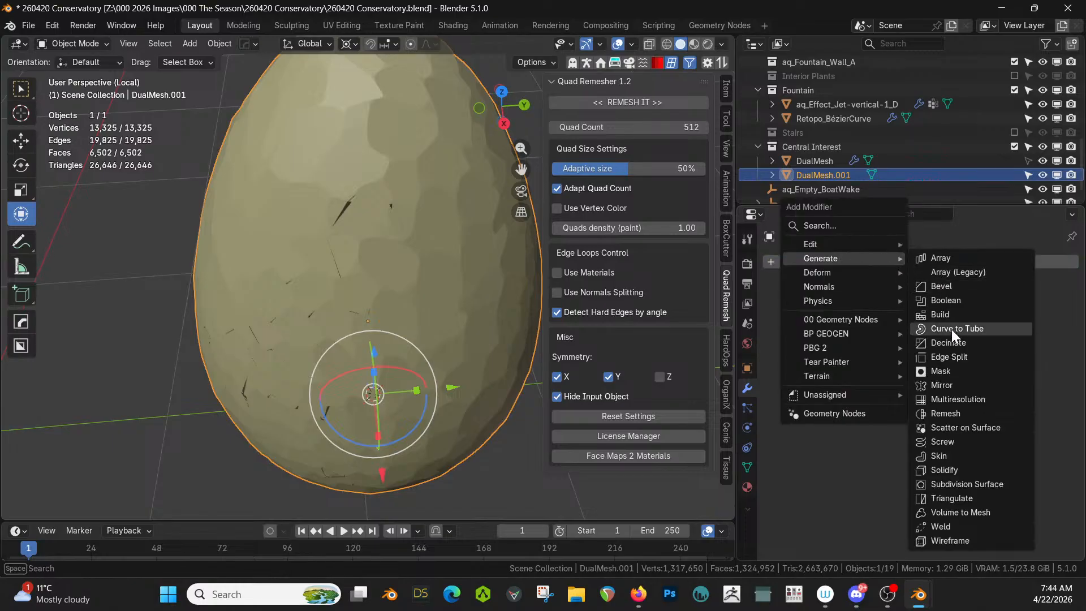
{"action": "left_click", "coordinate": [963, 413]}
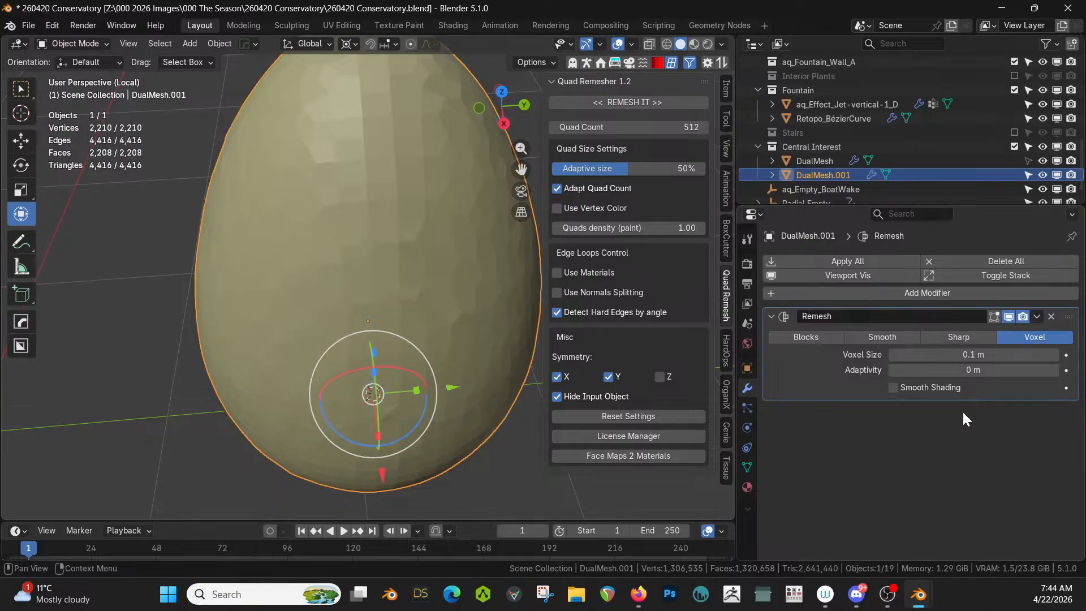
{"action": "left_click", "coordinate": [871, 260]}
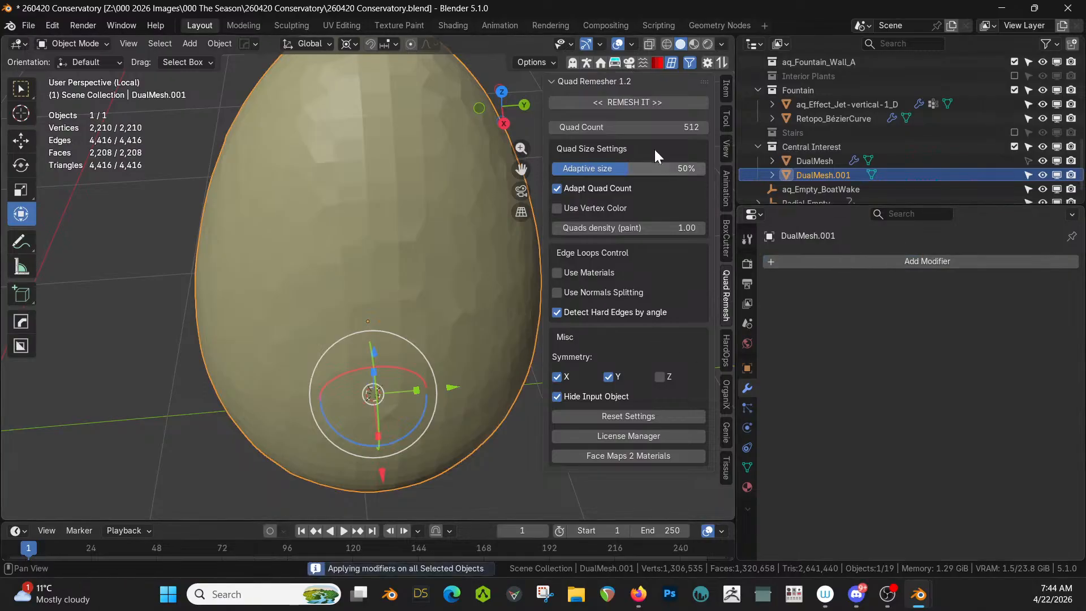
Step: Quad-remesh the voxelized inner egg at a quad count of 512 and move the result to the Central Interest collection
{"action": "left_click", "coordinate": [647, 103]}
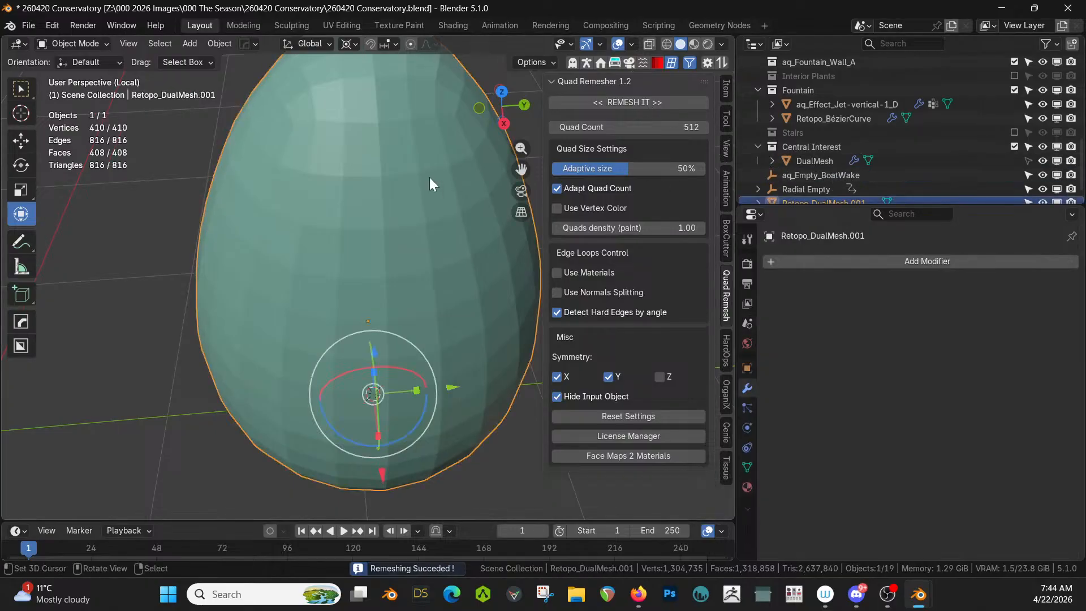
{"action": "key", "text": "m"}
{"action": "left_click", "coordinate": [397, 331]}
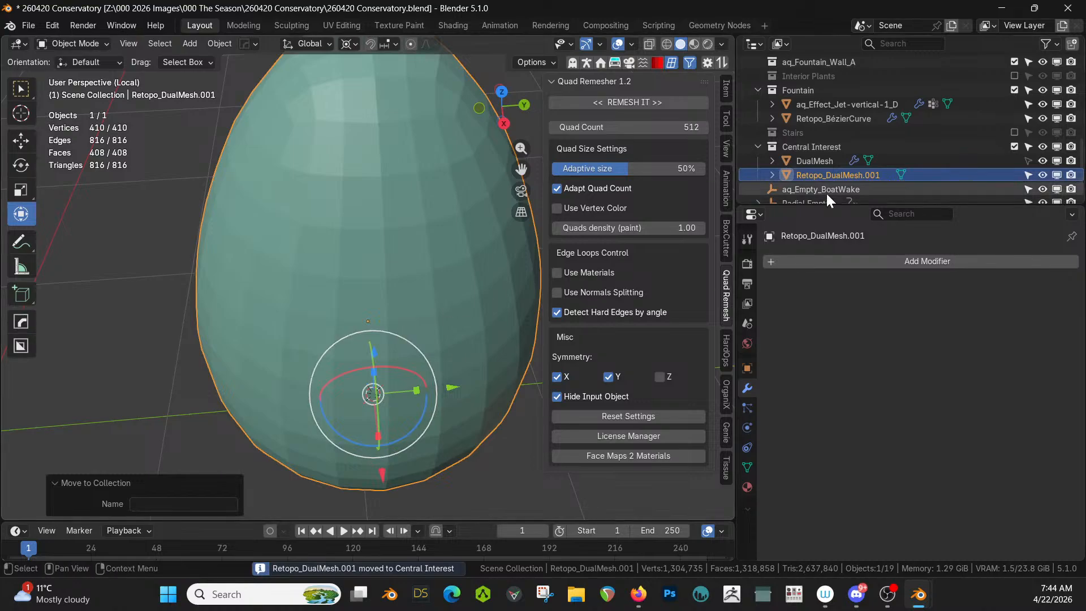
{"action": "scroll", "coordinate": [138, 251], "scroll_direction": "down", "scroll_amount": 3}
{"action": "middle_click_drag", "start_coordinate": [138, 251], "coordinate": [205, 189]}
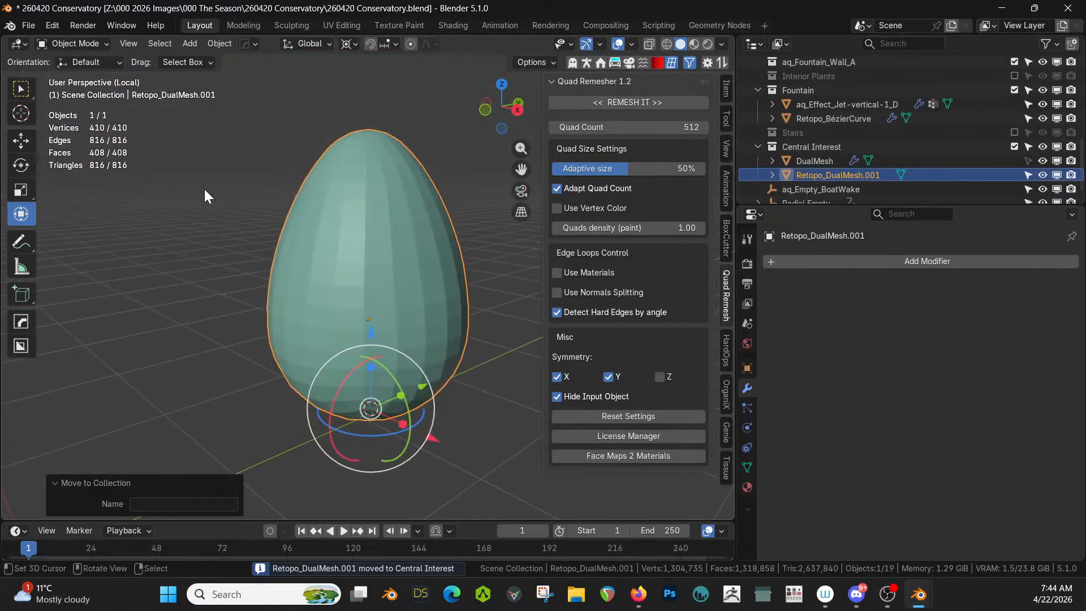
Step: Switch the egg to Weight Paint mode and generate weights with the Double vertical gradient formula abs(0.5-rz)*2
{"action": "middle_click_drag", "start_coordinate": [178, 224], "coordinate": [202, 207]}
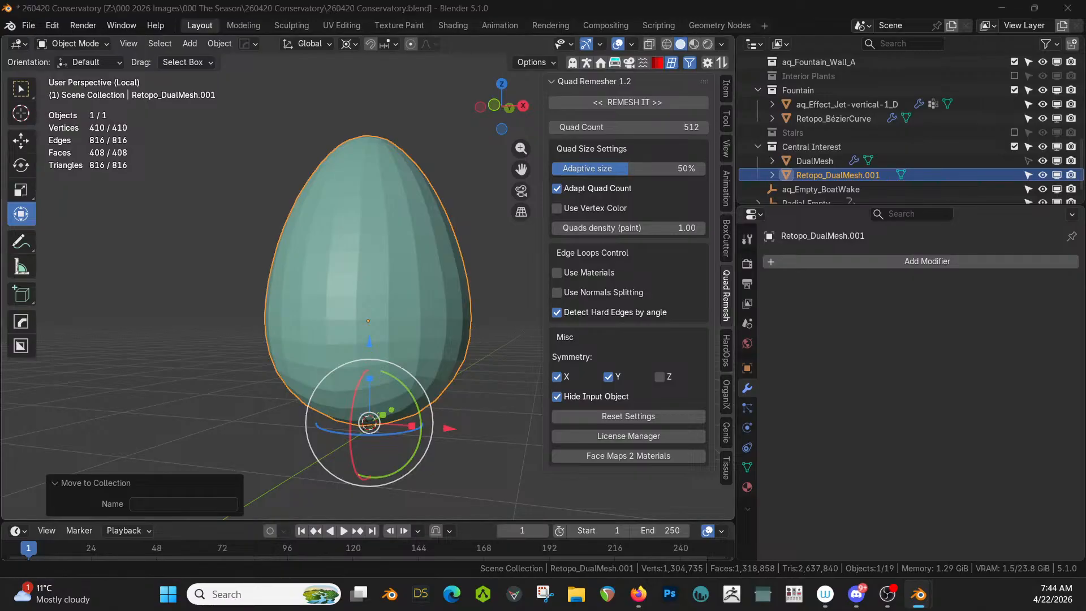
{"action": "left_click", "coordinate": [84, 43]}
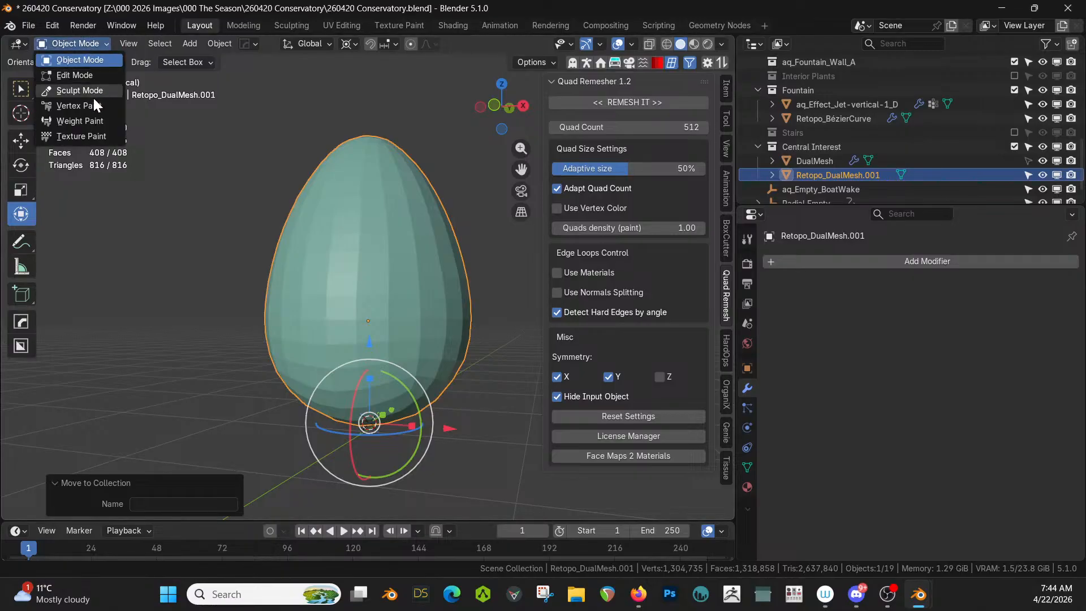
{"action": "left_click", "coordinate": [90, 121]}
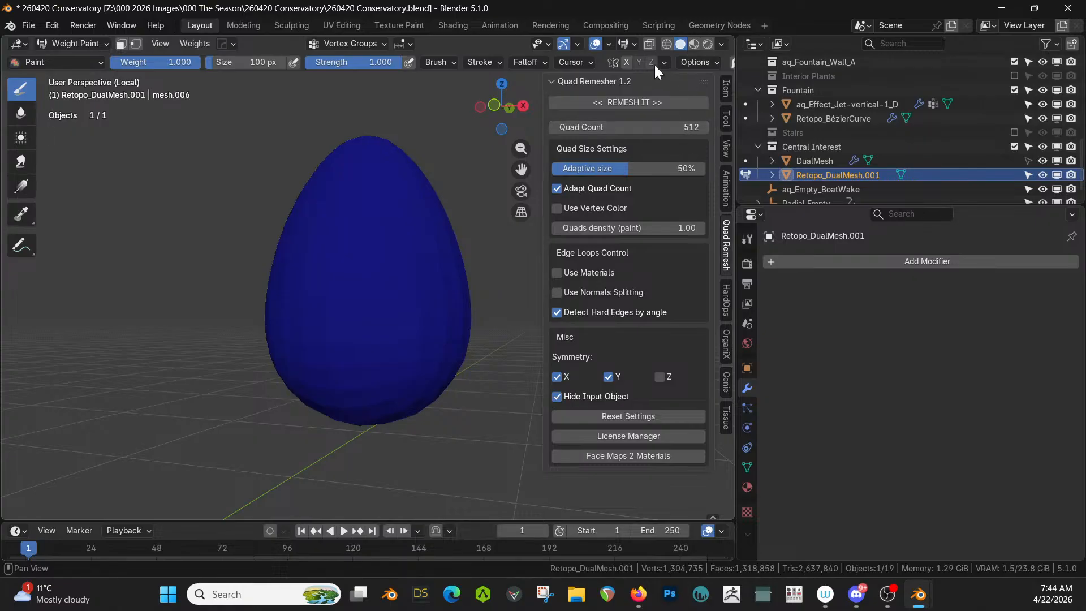
{"action": "left_click", "coordinate": [726, 419]}
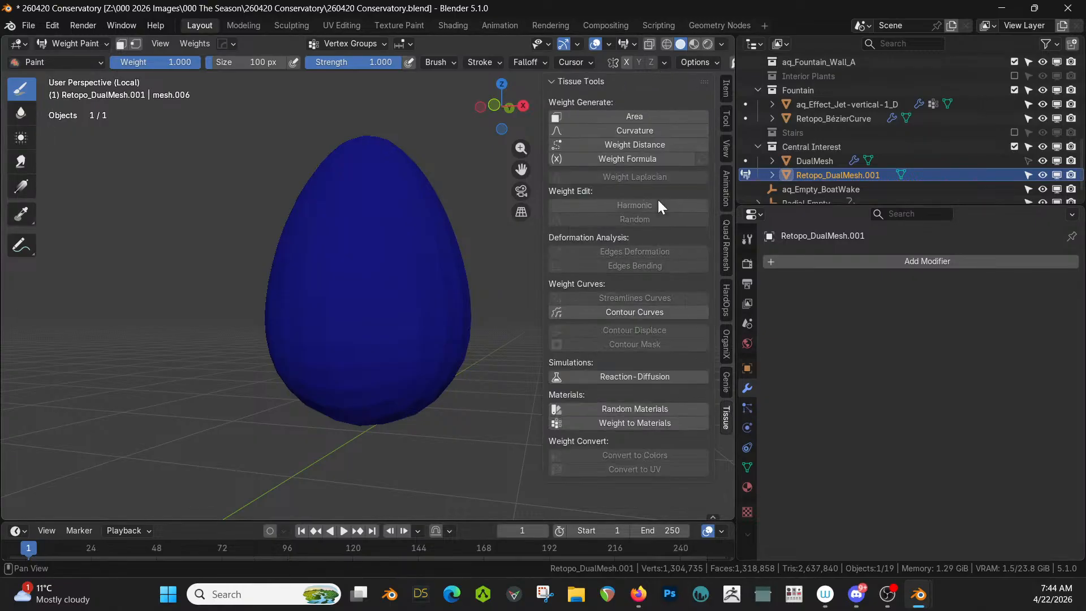
{"action": "left_click", "coordinate": [642, 160]}
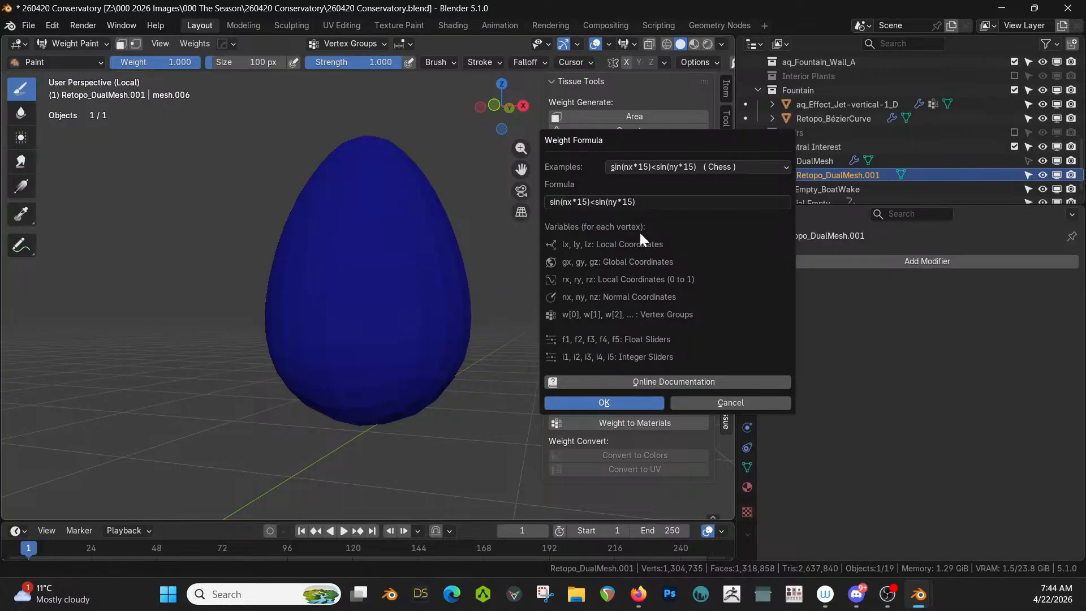
{"action": "left_click", "coordinate": [639, 202]}
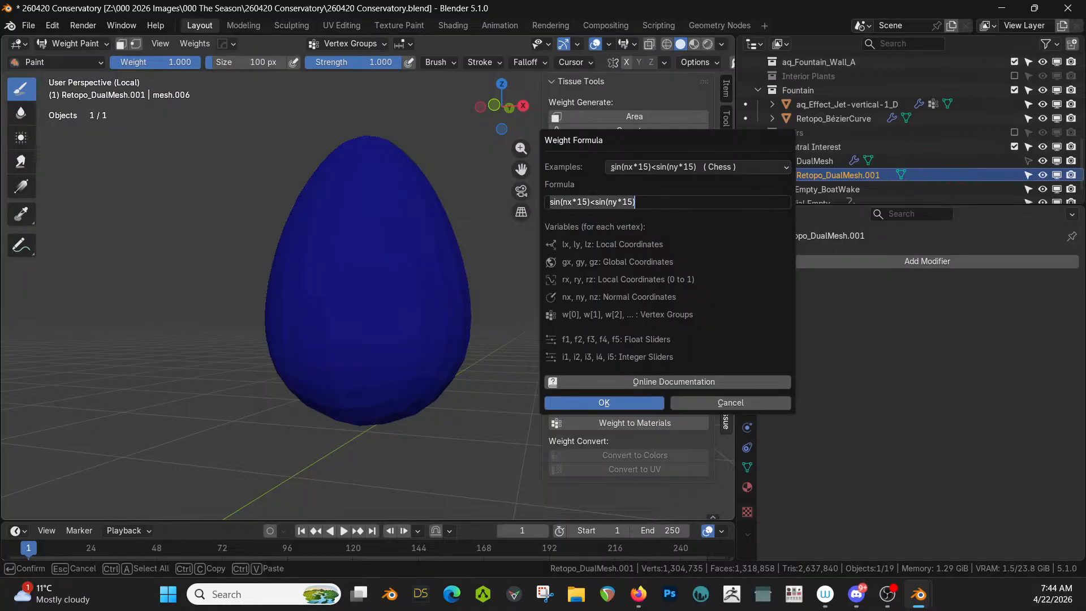
{"action": "left_click", "coordinate": [782, 166]}
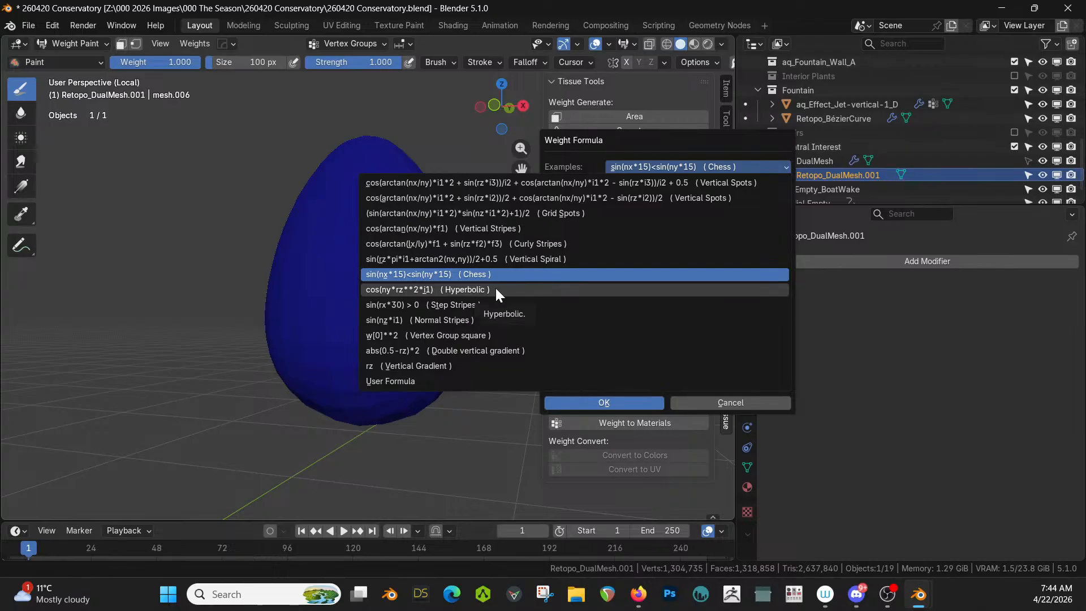
{"action": "left_click", "coordinate": [501, 350]}
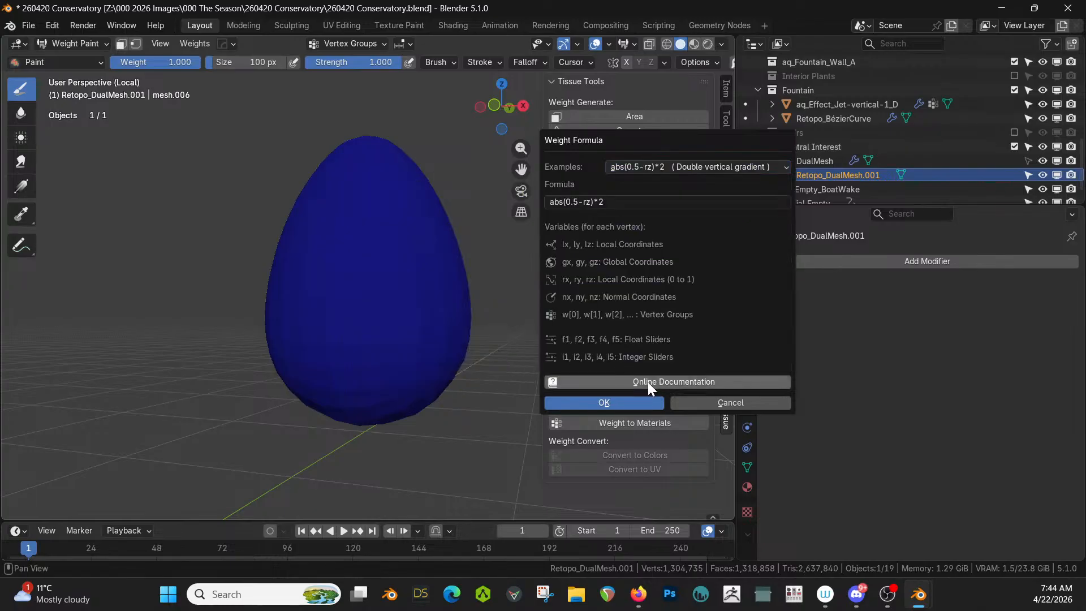
{"action": "left_click", "coordinate": [626, 403]}
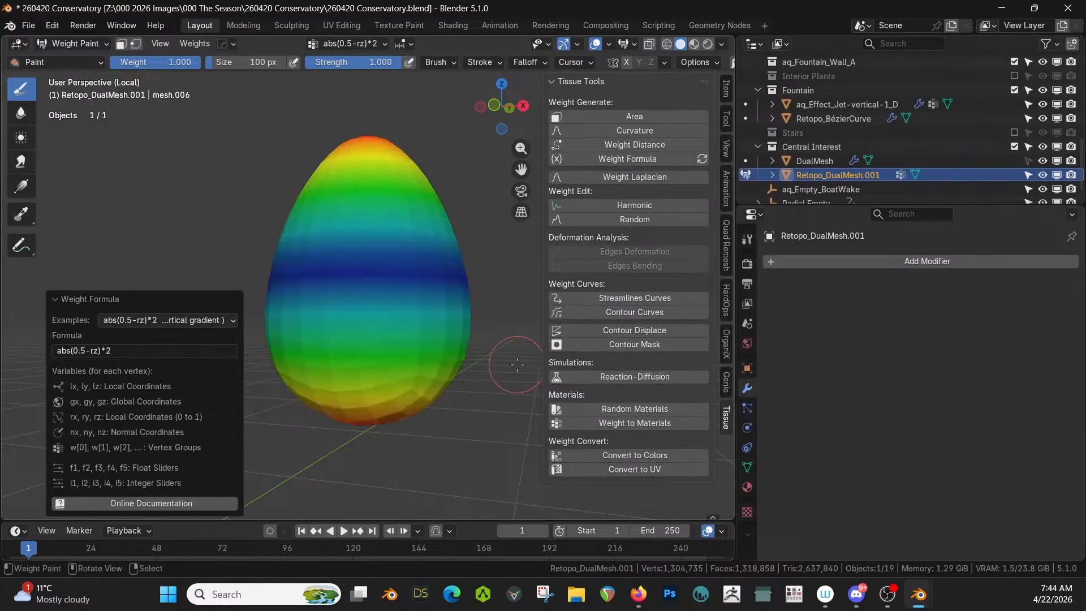
Step: Apply a Harmonic edit with frequency 20 to the gradient weights, and try the Random edit and undo it
{"action": "left_click", "coordinate": [638, 205]}
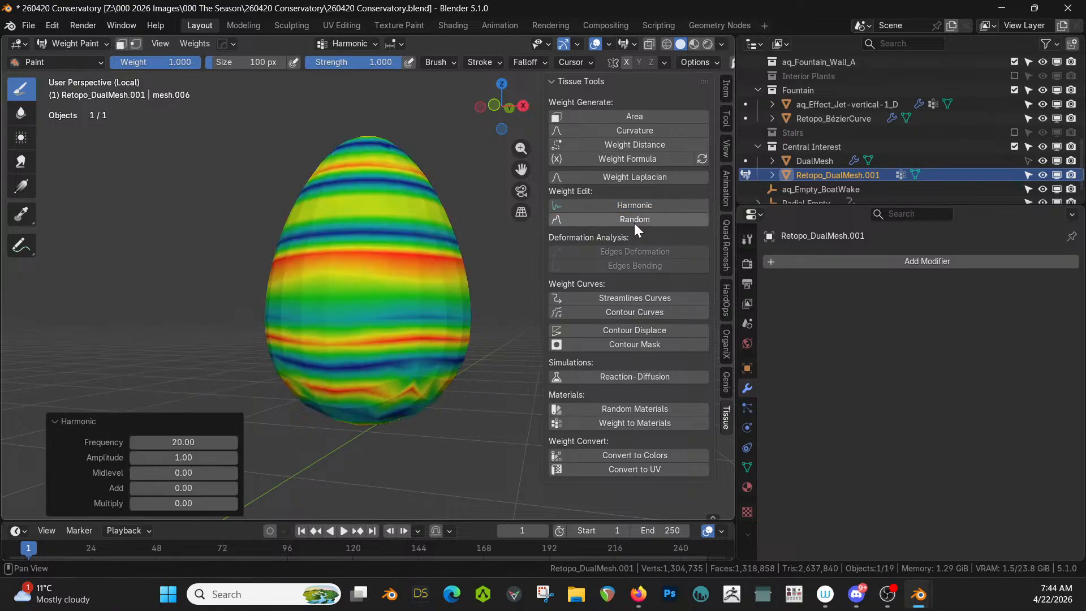
{"action": "left_click", "coordinate": [635, 226]}
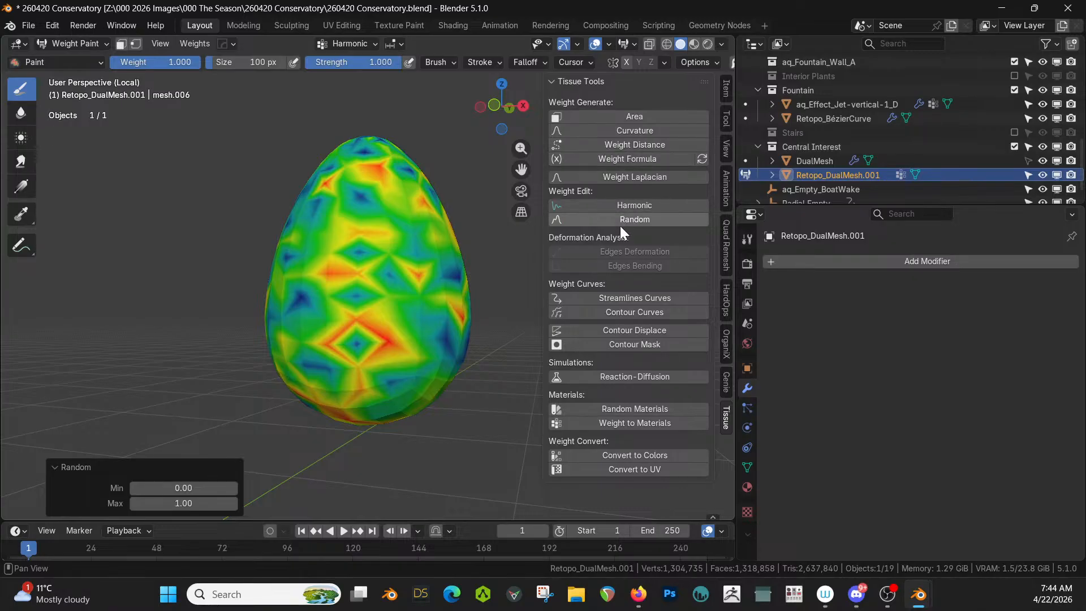
{"action": "key", "text": "ctrl+z"}
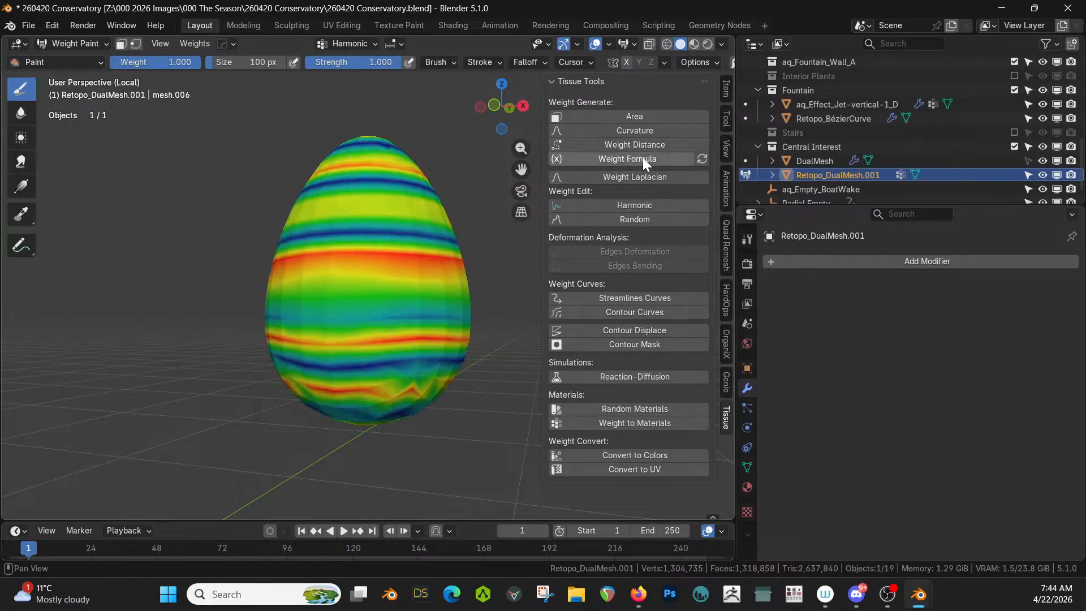
Step: Try to generate Curvature weights on the egg, and return to Weight Paint mode
{"action": "left_click", "coordinate": [620, 132]}
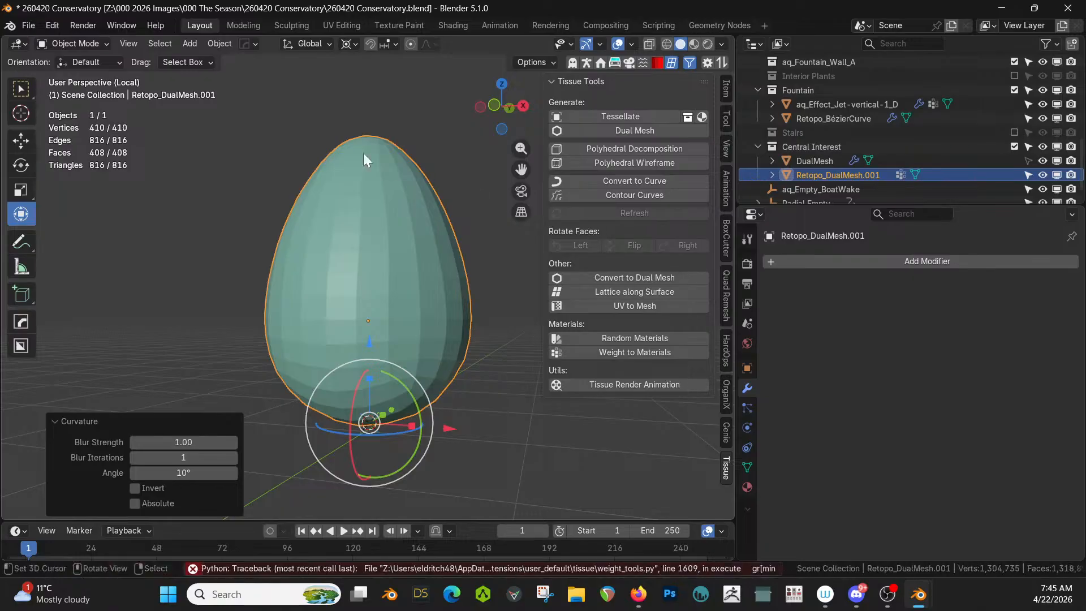
{"action": "left_click", "coordinate": [85, 40]}
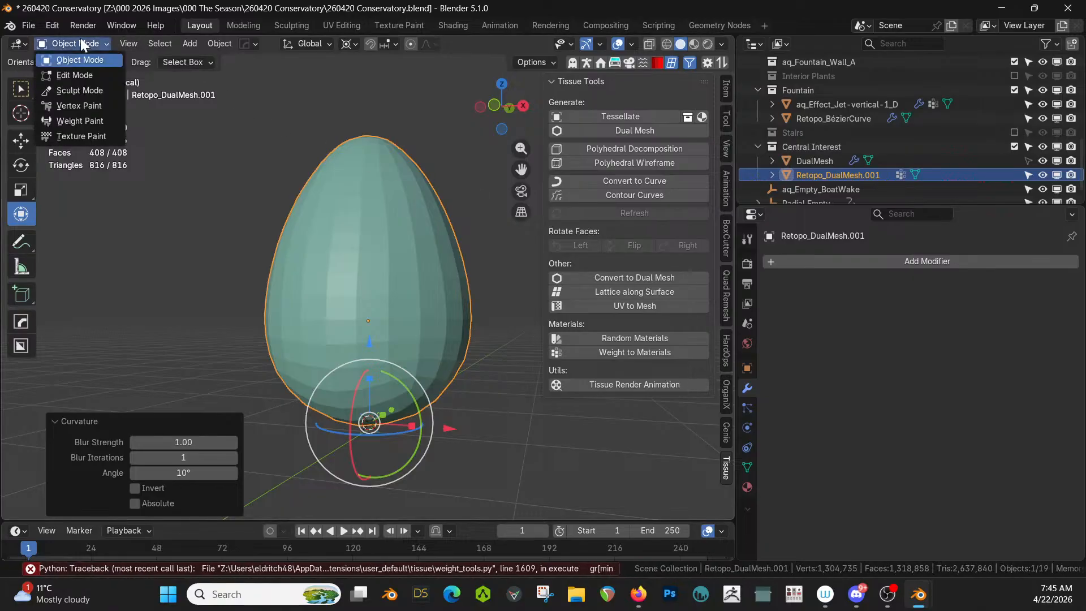
{"action": "left_click", "coordinate": [80, 120]}
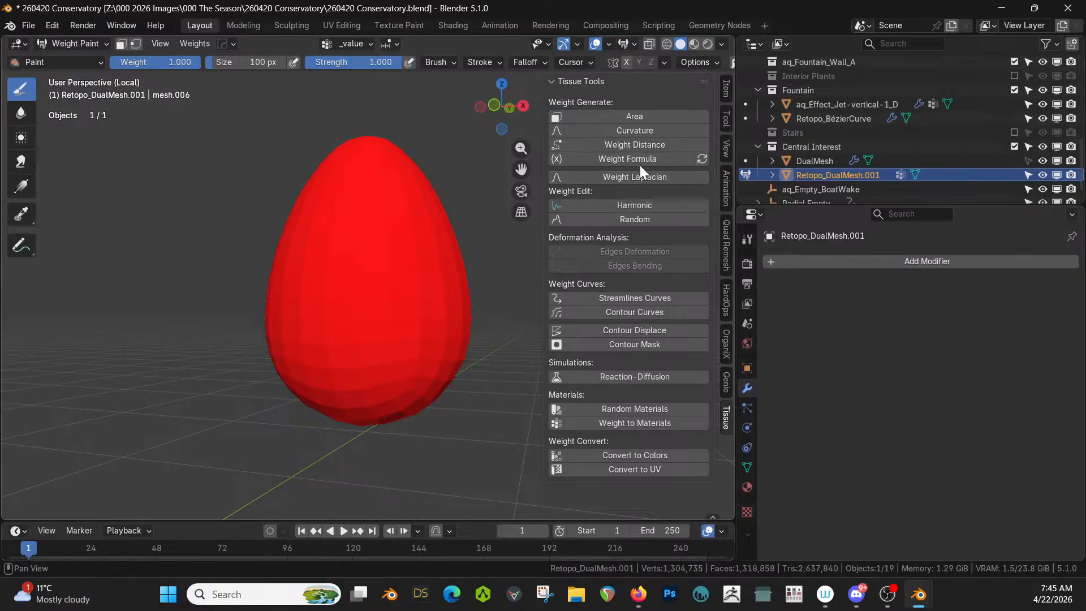
Step: Generate normalized Weight Distance weights on the egg using Geodesic Distance with a minimum of 0 and a maximum of 10
{"action": "left_click", "coordinate": [608, 142]}
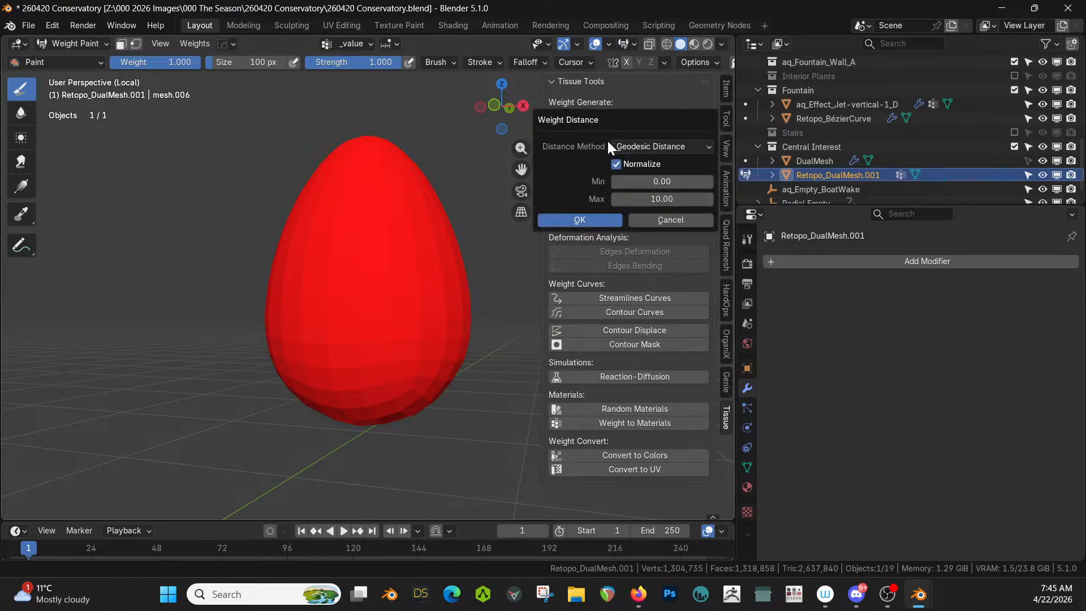
{"action": "left_click", "coordinate": [580, 220]}
{"action": "middle_click_drag", "start_coordinate": [467, 253], "coordinate": [443, 249]}
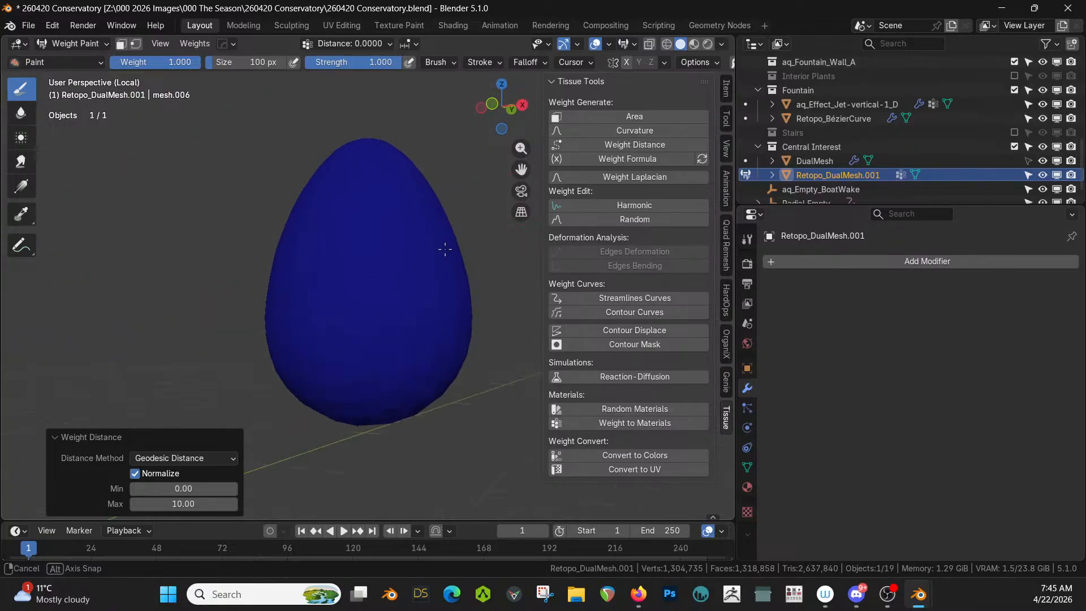
Step: Generate Area weights on the egg with automatic bounds, check its vertex groups, and return to Object Mode
{"action": "left_click", "coordinate": [643, 116]}
{"action": "middle_click_drag", "start_coordinate": [478, 232], "coordinate": [541, 233]}
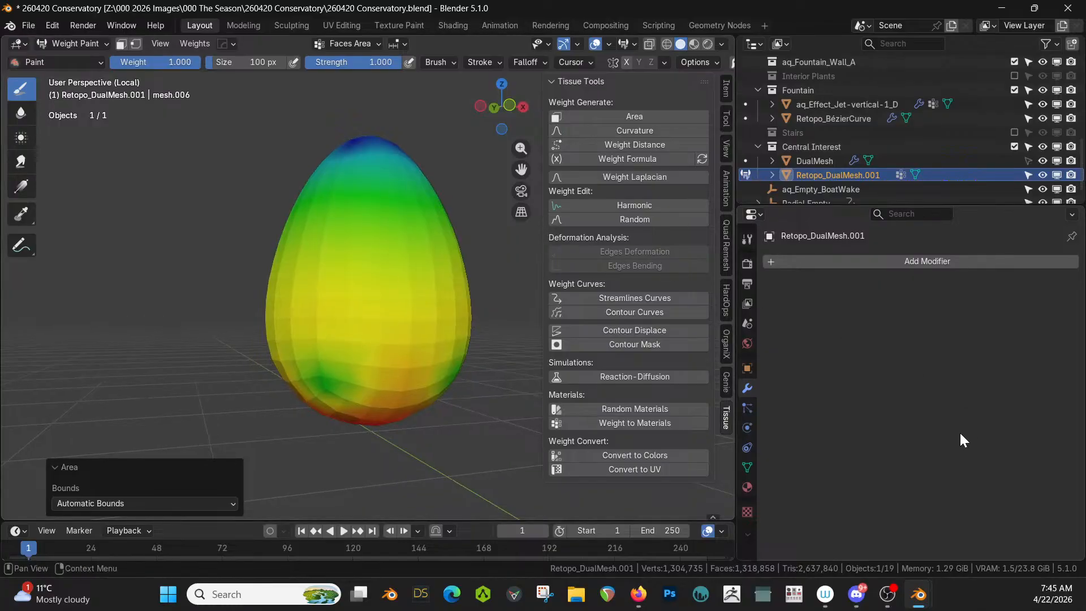
{"action": "left_click", "coordinate": [747, 466]}
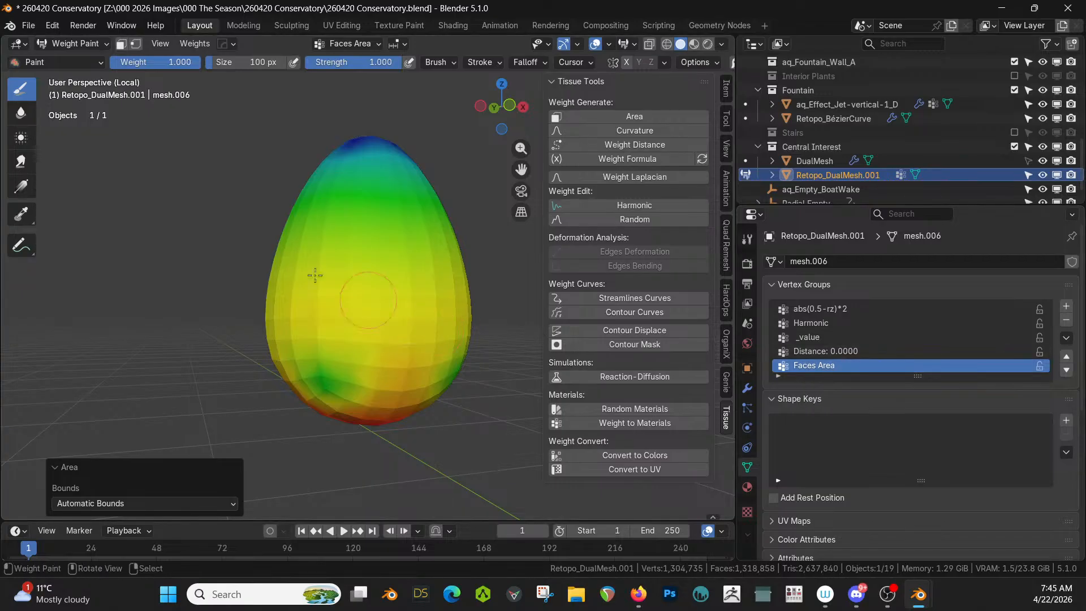
{"action": "left_click", "coordinate": [72, 44]}
{"action": "left_click", "coordinate": [80, 59]}
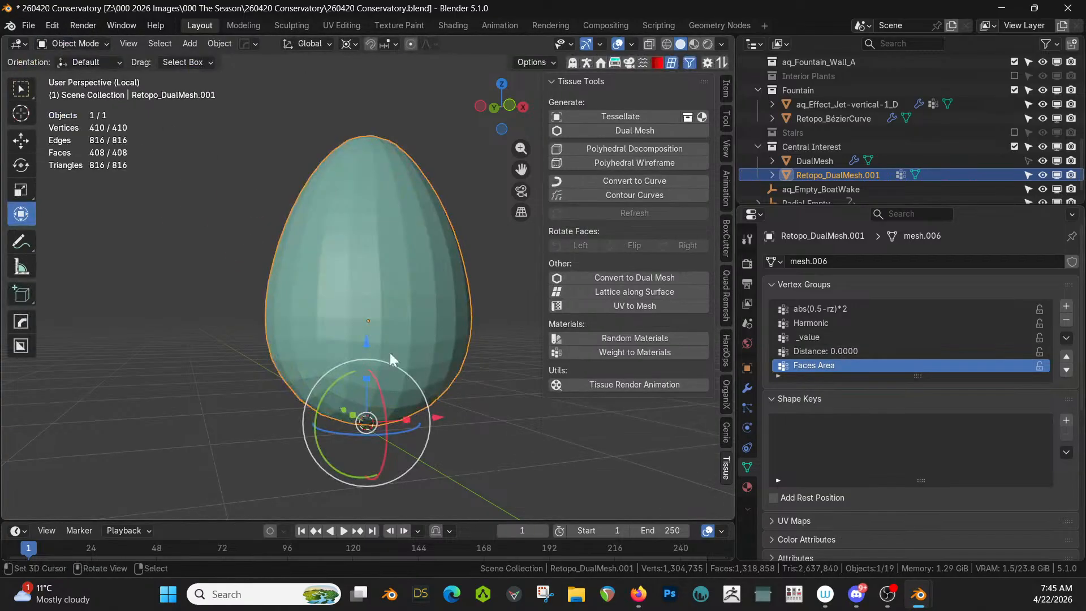
Step: Display the egg's wireframe and add a Decimate modifier in Collapse mode that uses the Faces Area vertex group
{"action": "key", "text": "alt+v"}
{"action": "left_click", "coordinate": [378, 362]}
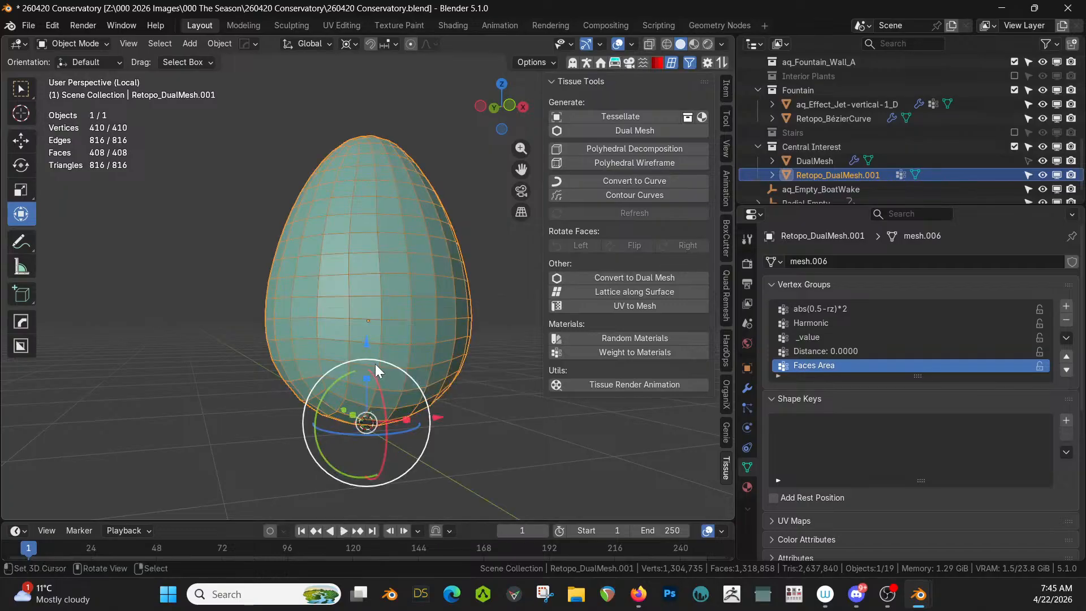
{"action": "left_click", "coordinate": [748, 388]}
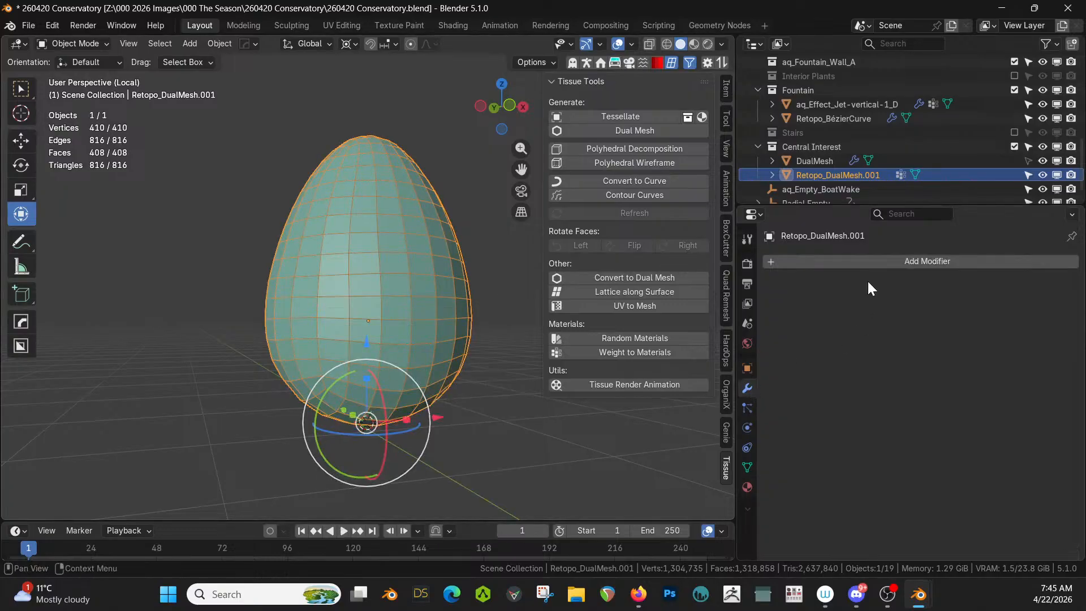
{"action": "left_click", "coordinate": [887, 264]}
{"action": "mouse_move", "coordinate": [888, 263]}
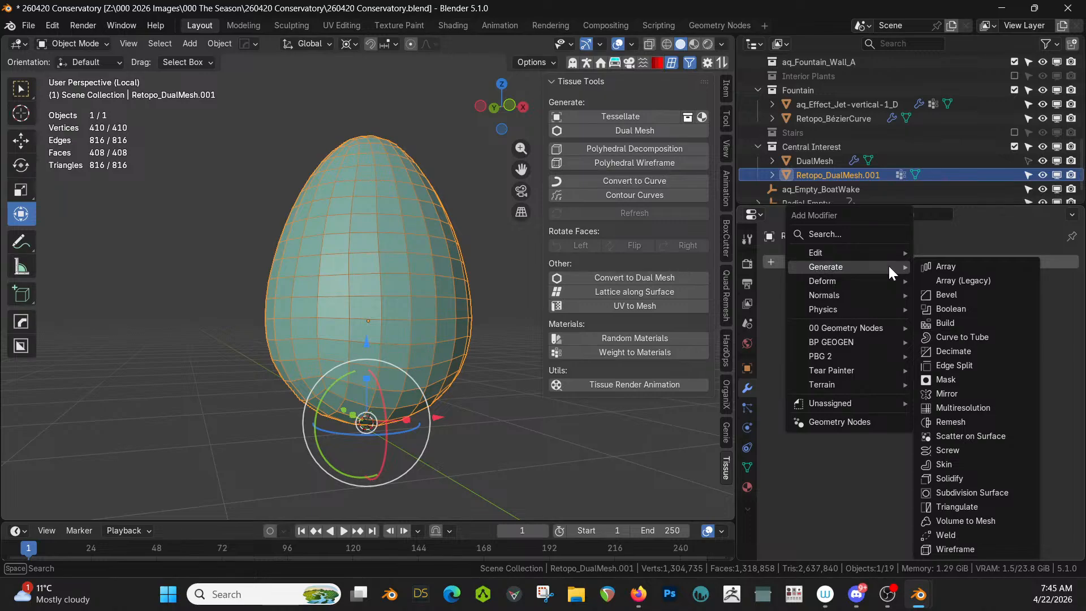
{"action": "left_click", "coordinate": [962, 354]}
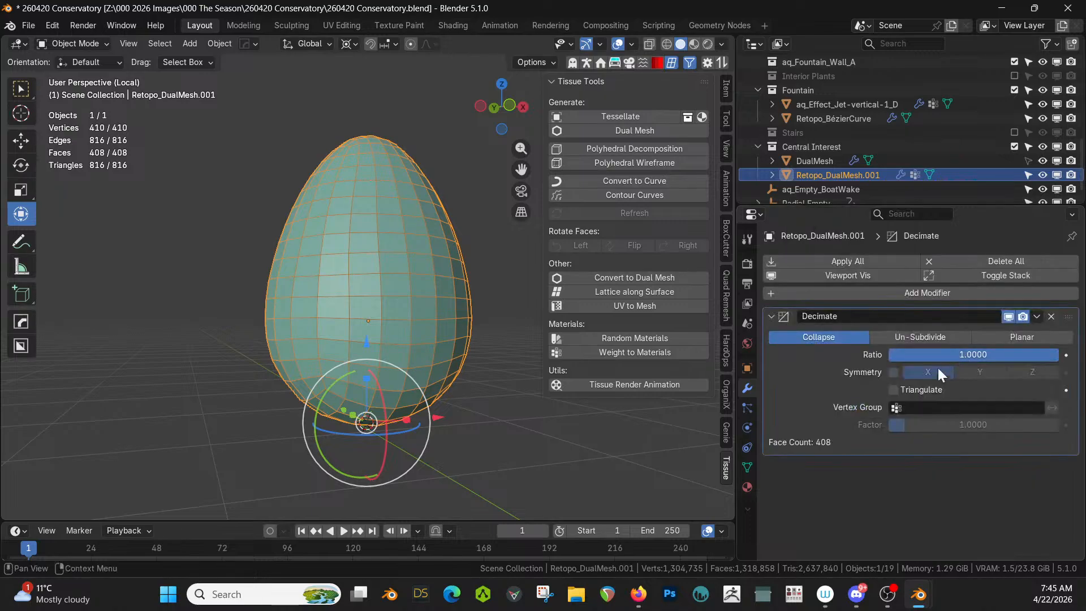
{"action": "left_click", "coordinate": [896, 408]}
{"action": "left_click", "coordinate": [925, 473]}
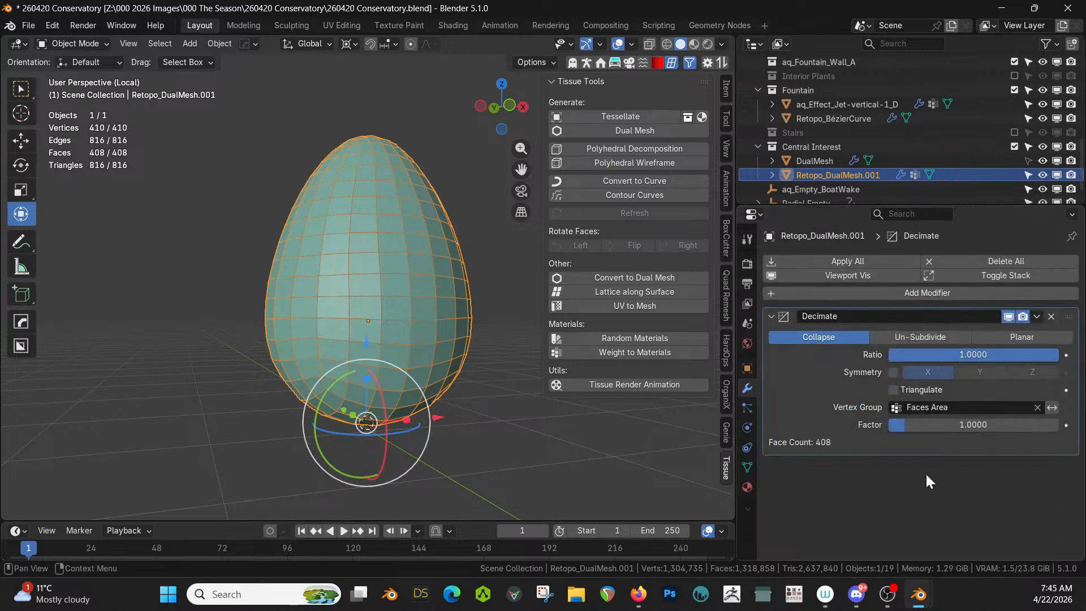
Step: Set the Decimate ratio to 0.33, apply the modifier to the egg, and save the file
{"action": "left_click_drag", "start_coordinate": [1029, 354], "coordinate": [956, 354]}
{"action": "middle_click_drag", "start_coordinate": [266, 354], "coordinate": [360, 480]}
{"action": "left_click_drag", "start_coordinate": [956, 355], "coordinate": [945, 354]}
{"action": "middle_click_drag", "start_coordinate": [554, 400], "coordinate": [551, 250]}
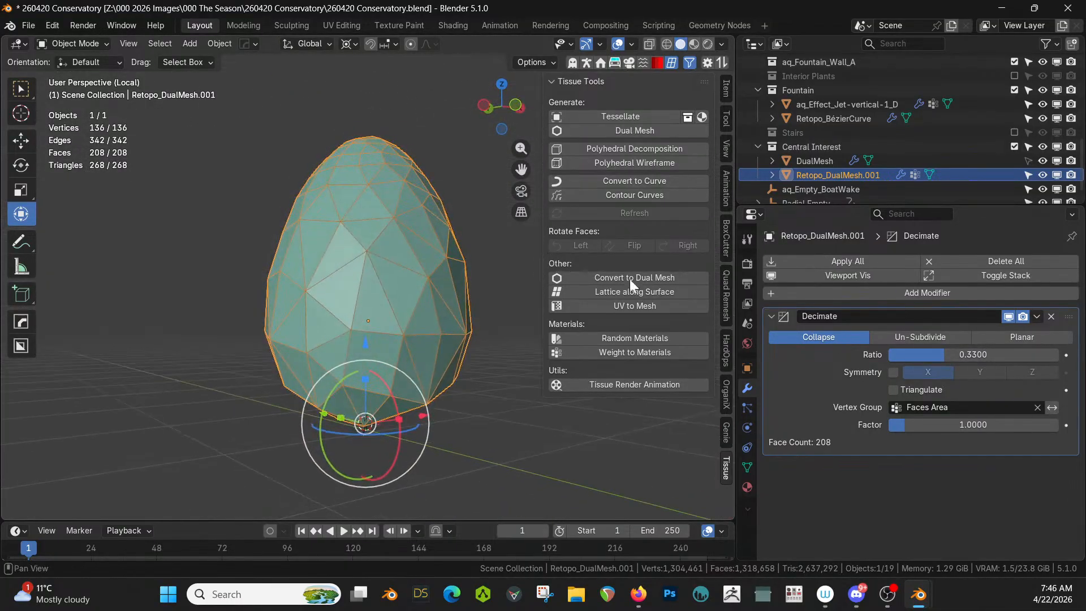
{"action": "left_click", "coordinate": [854, 261]}
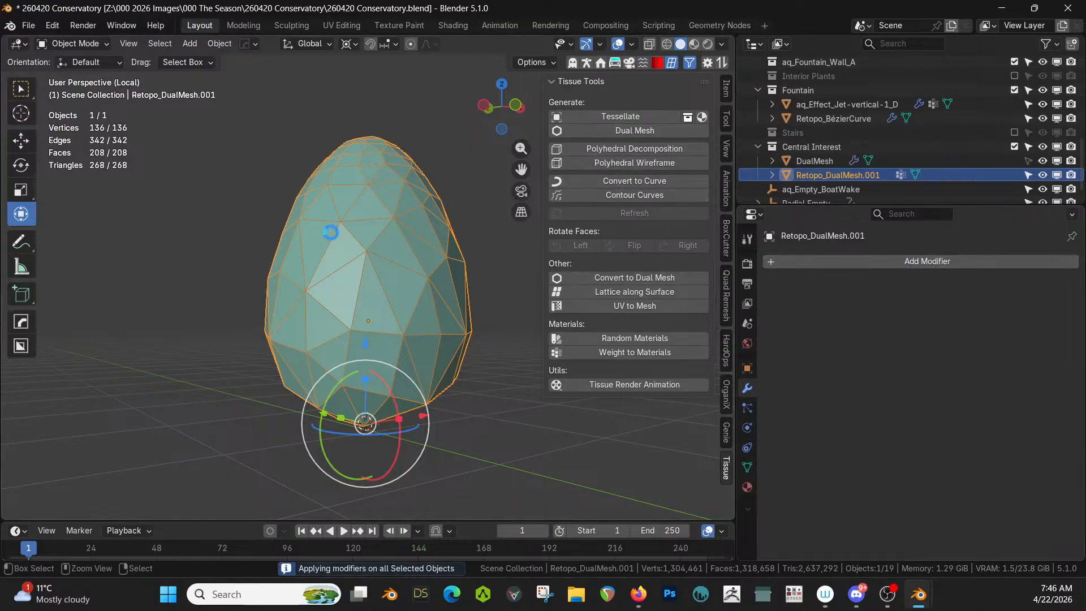
{"action": "key", "text": "ctrl+s"}
Step: Generate a Dual Mesh from the decimated egg with Apply Modifiers on and Triangles as source faces
{"action": "left_click", "coordinate": [637, 133]}
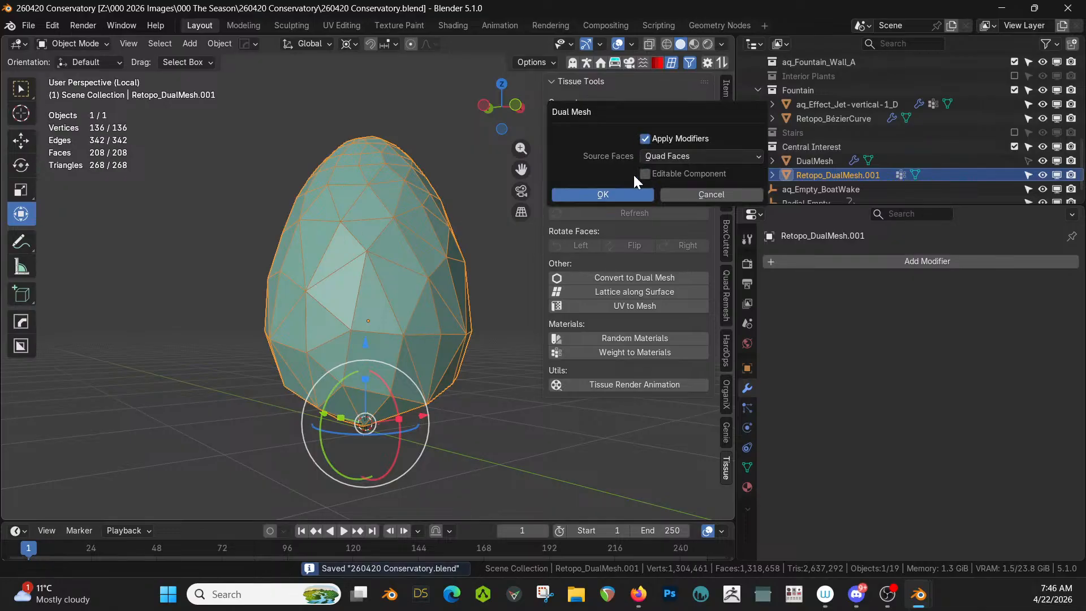
{"action": "left_click", "coordinate": [687, 159]}
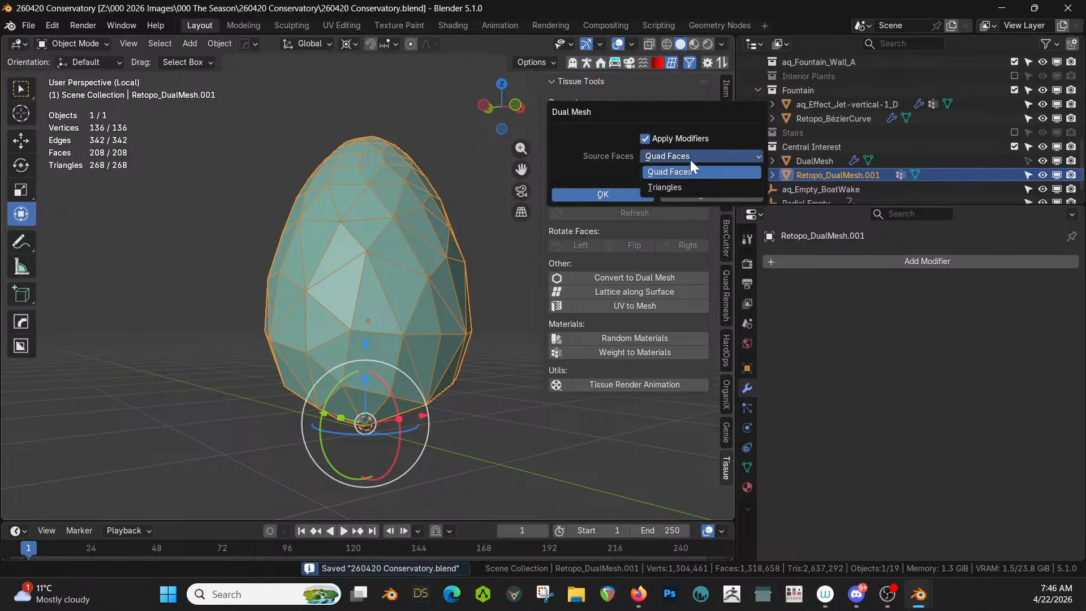
{"action": "left_click", "coordinate": [675, 182]}
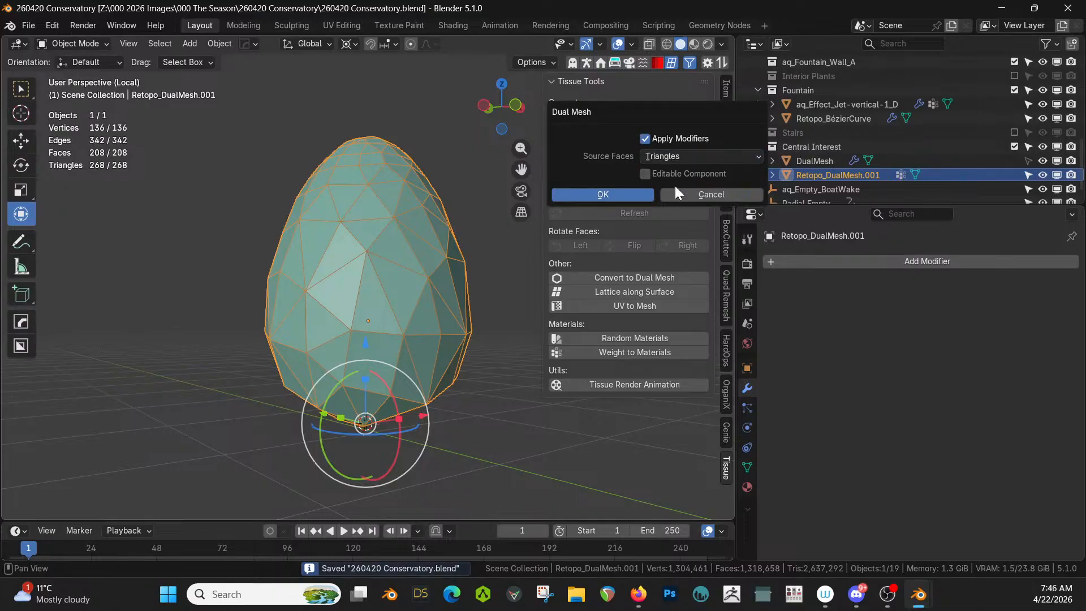
{"action": "left_click", "coordinate": [611, 192]}
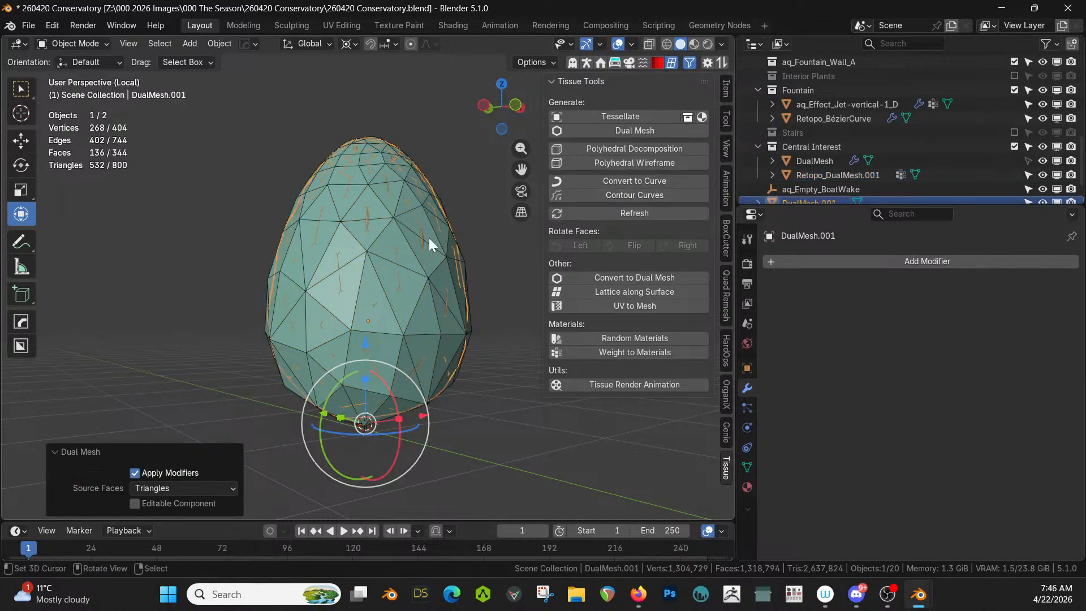
{"action": "middle_click_drag", "start_coordinate": [429, 238], "coordinate": [447, 310]}
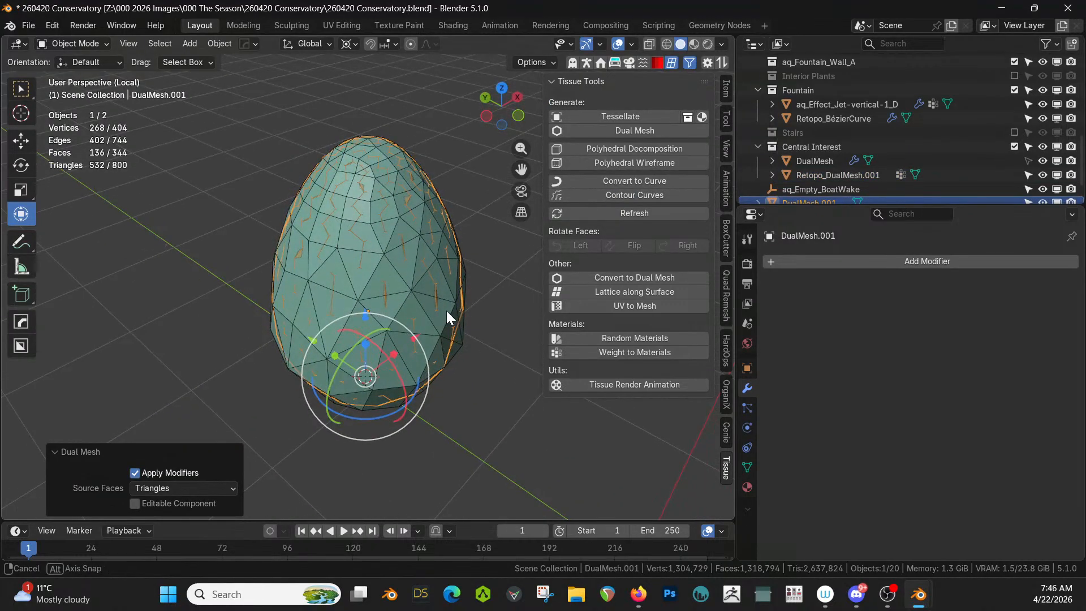
Step: Move the new dual mesh to the Central Interest collection
{"action": "scroll", "coordinate": [809, 191], "scroll_direction": "down", "scroll_amount": 2}
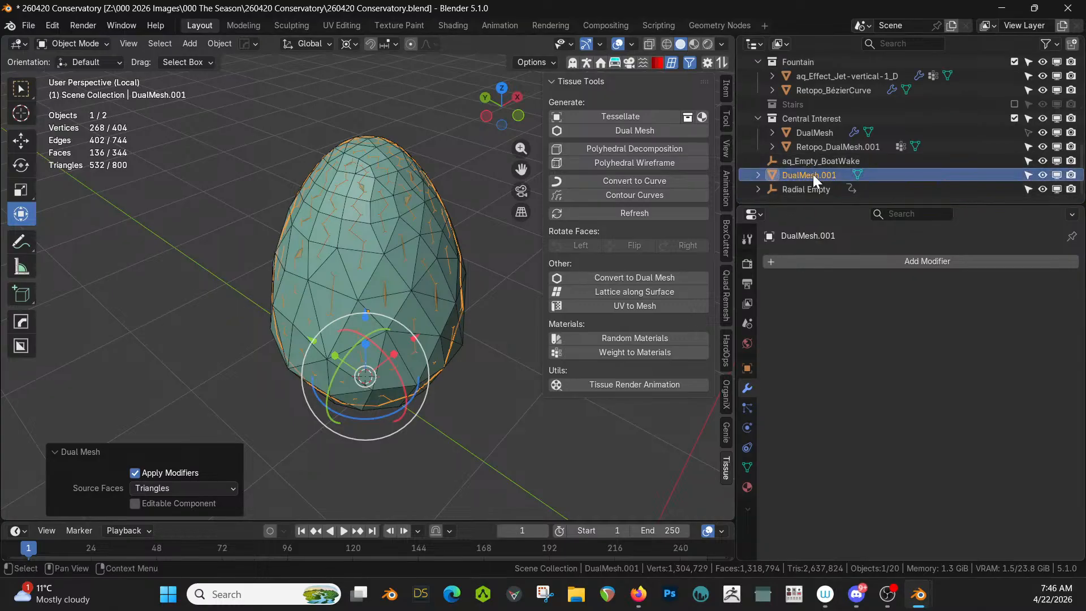
{"action": "key", "text": "m"}
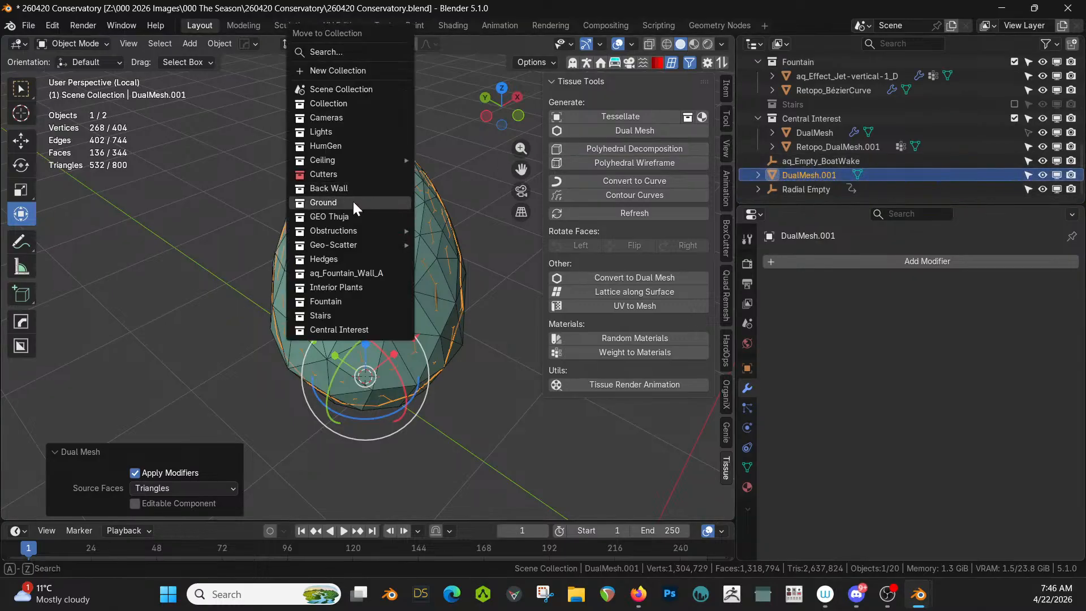
{"action": "left_click", "coordinate": [342, 330]}
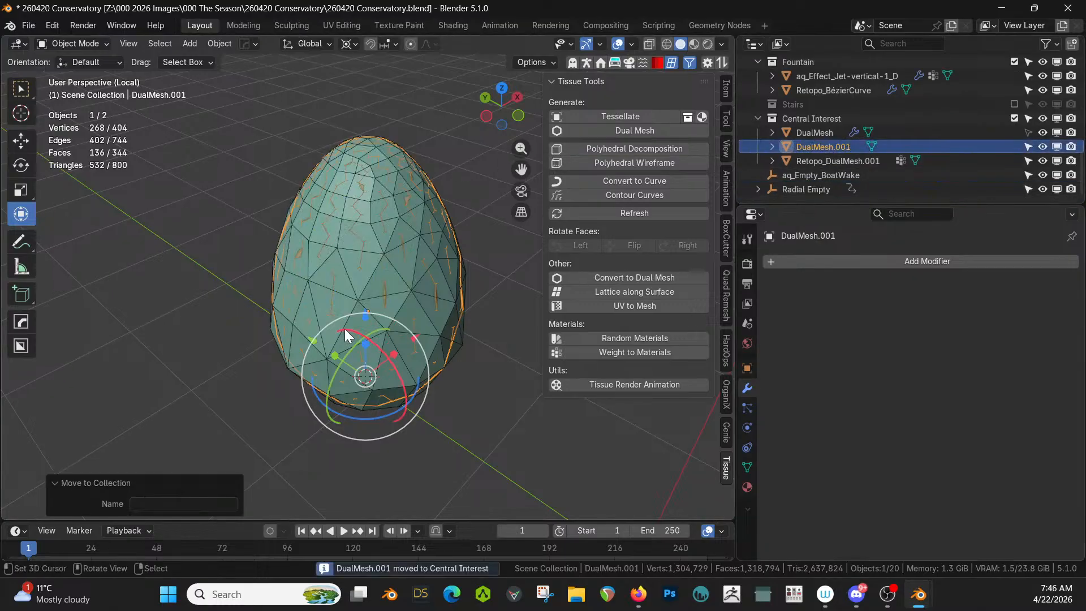
Step: Delete the decimated source egg Retopo_DualMesh.001 and leave local view to show the rest of the scene
{"action": "left_click", "coordinate": [851, 161]}
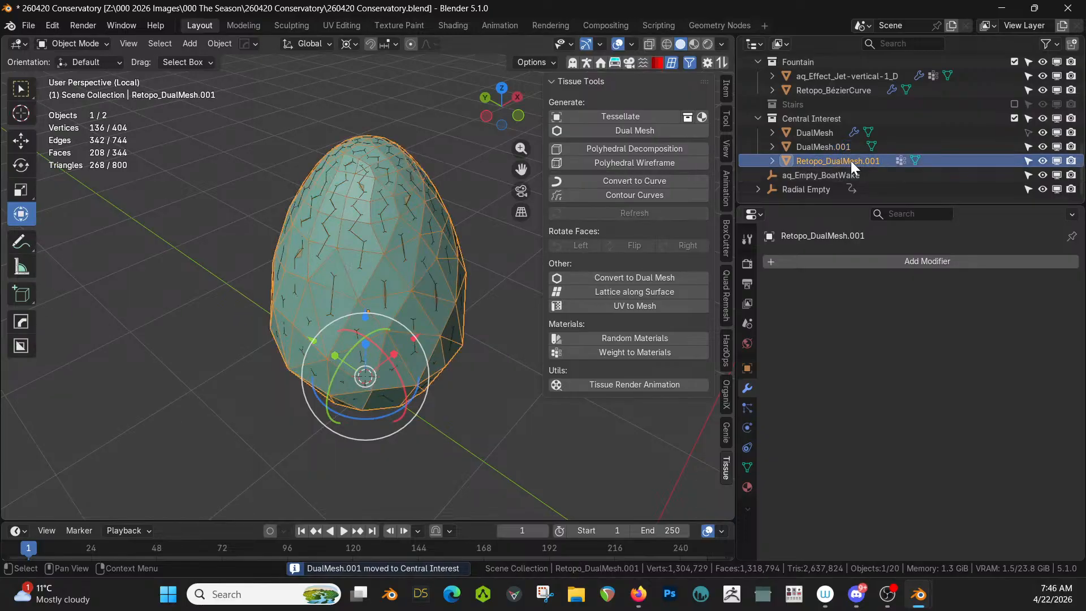
{"action": "key", "text": "Delete"}
{"action": "middle_click_drag", "start_coordinate": [521, 211], "coordinate": [464, 222]}
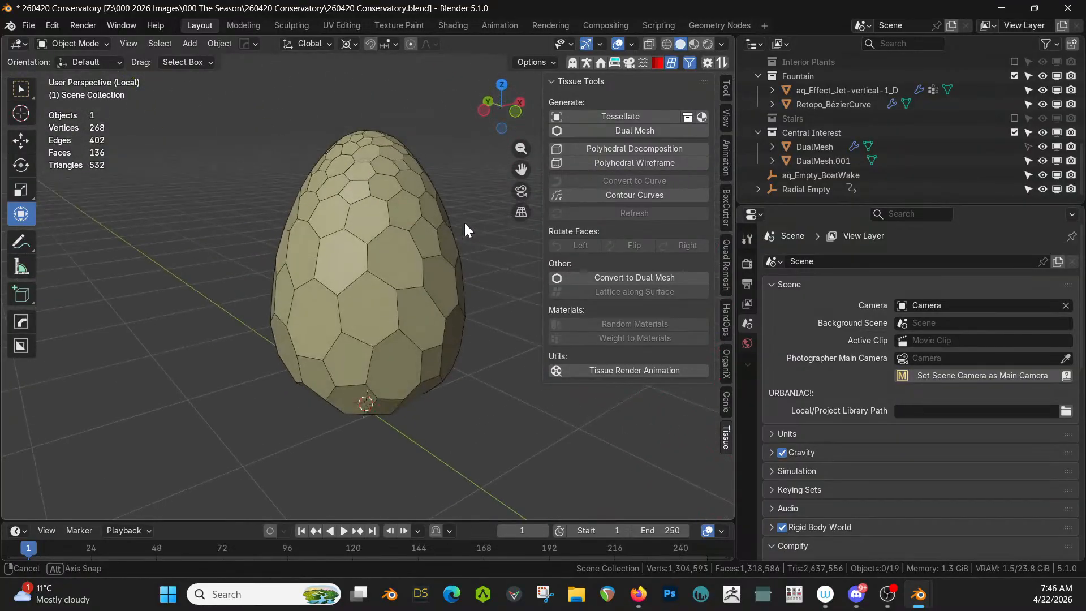
{"action": "middle_click_drag", "start_coordinate": [461, 334], "coordinate": [424, 328]}
{"action": "key", "text": "slash"}
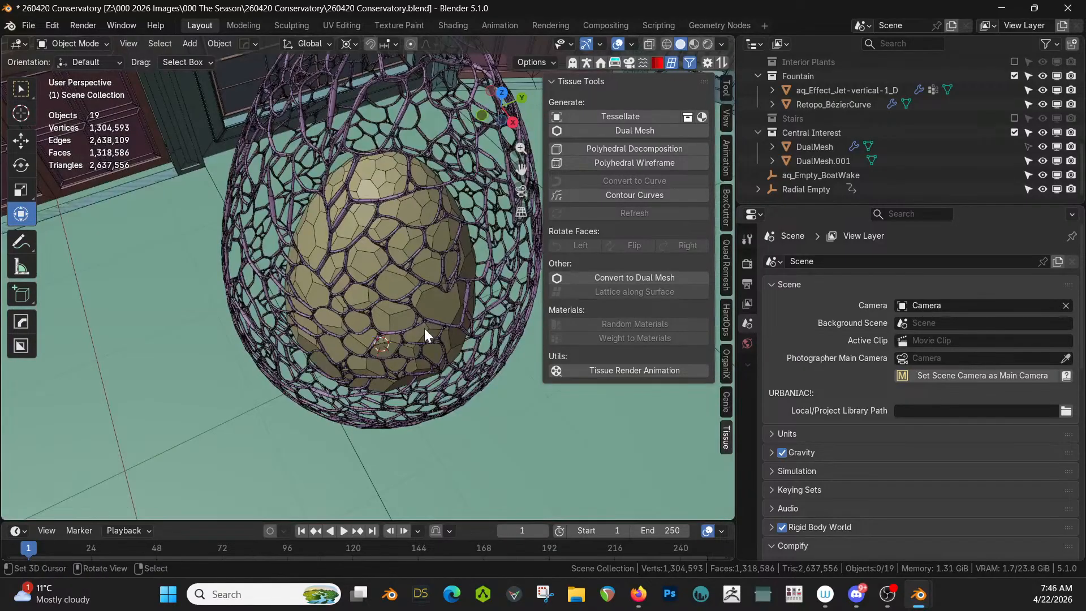
Step: Make the outer lattice DualMesh selectable and select it together with the inner egg DualMesh.001
{"action": "left_click", "coordinate": [433, 269]}
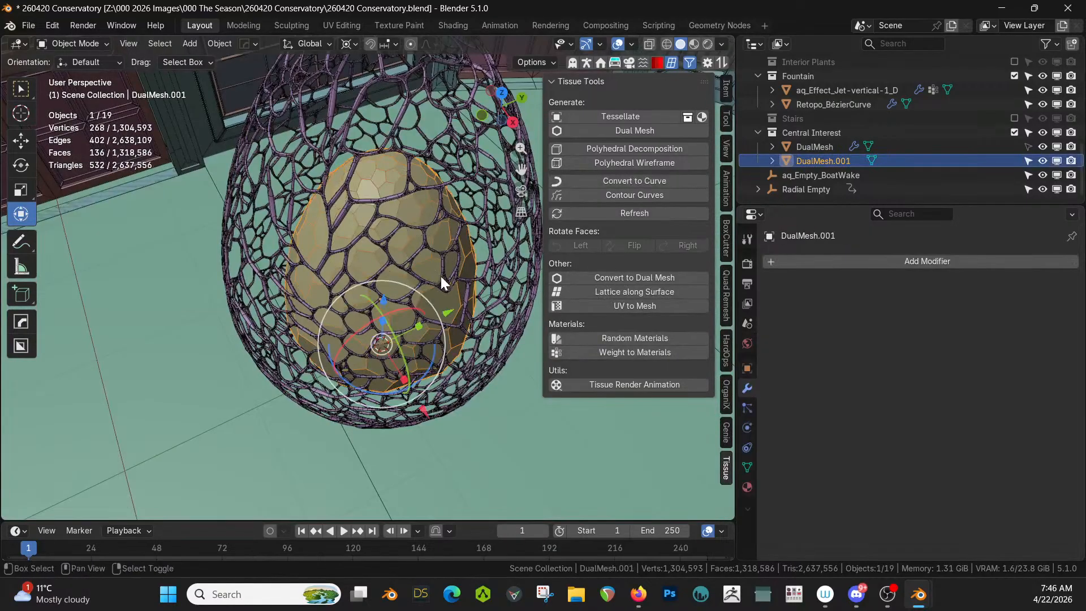
{"action": "left_click", "coordinate": [433, 261]}
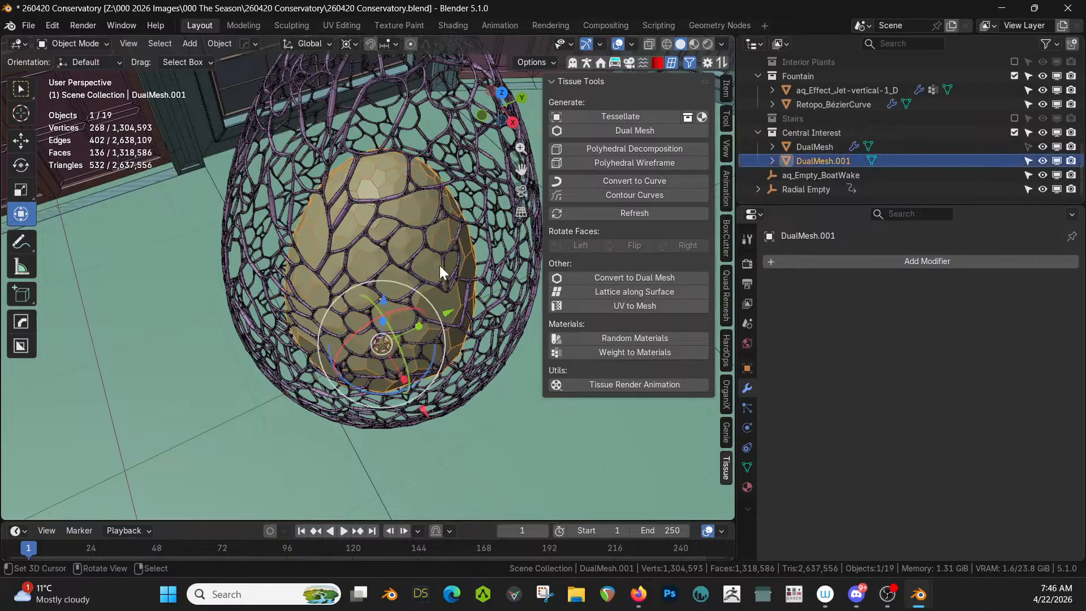
{"action": "left_click", "coordinate": [505, 145], "text": "shift"}
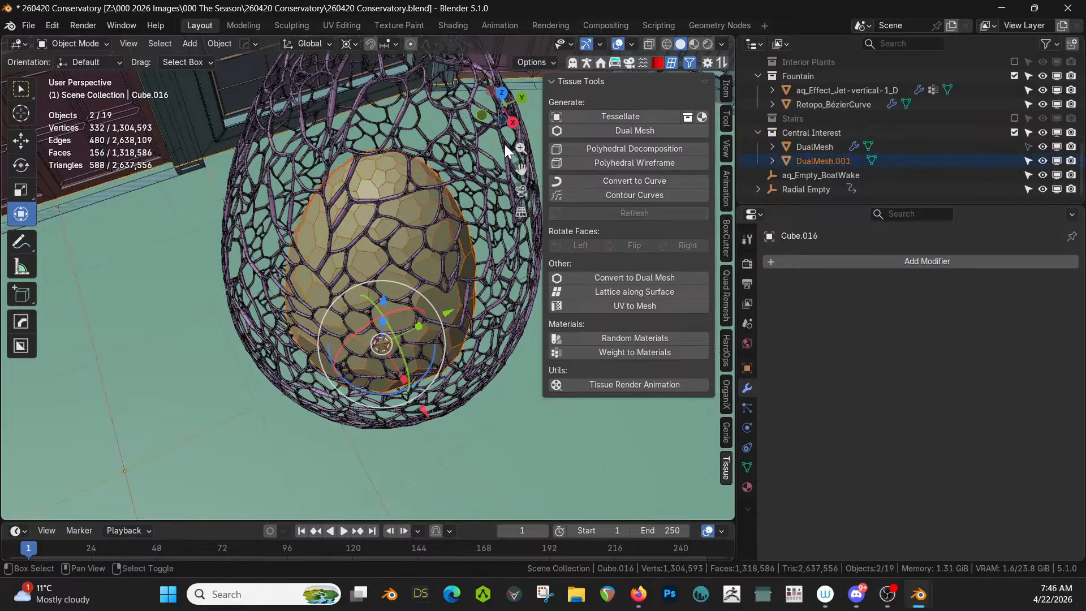
{"action": "scroll", "coordinate": [498, 148], "scroll_direction": "down", "scroll_amount": 3}
{"action": "middle_click_drag", "start_coordinate": [486, 154], "coordinate": [484, 148]}
{"action": "left_click", "coordinate": [835, 146]}
{"action": "left_click", "coordinate": [829, 160]}
{"action": "left_click", "coordinate": [822, 148], "text": "shift"}
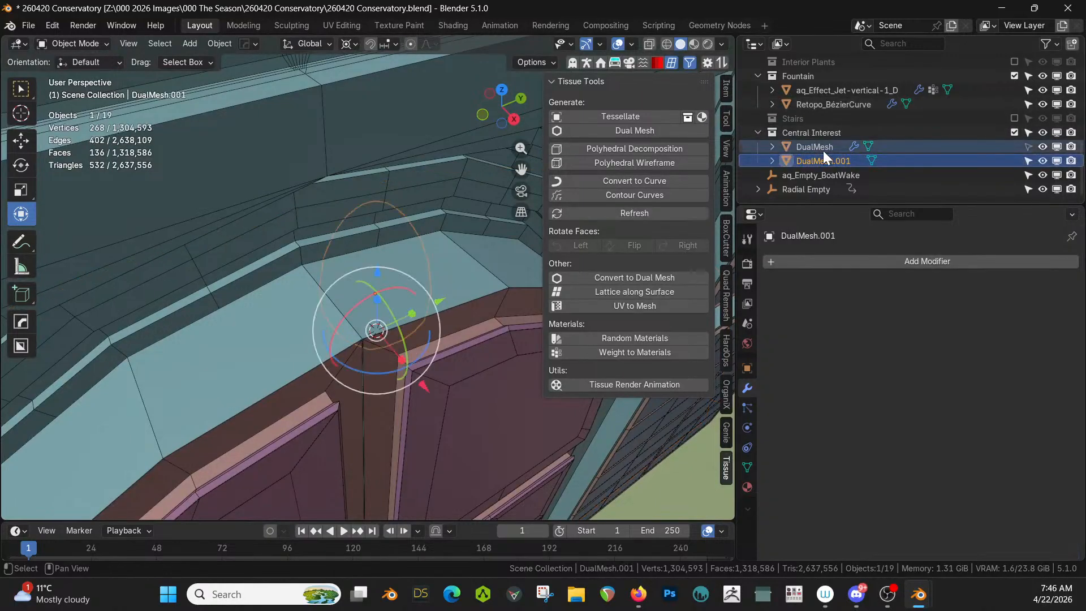
{"action": "middle_click_drag", "start_coordinate": [368, 187], "coordinate": [506, 205]}
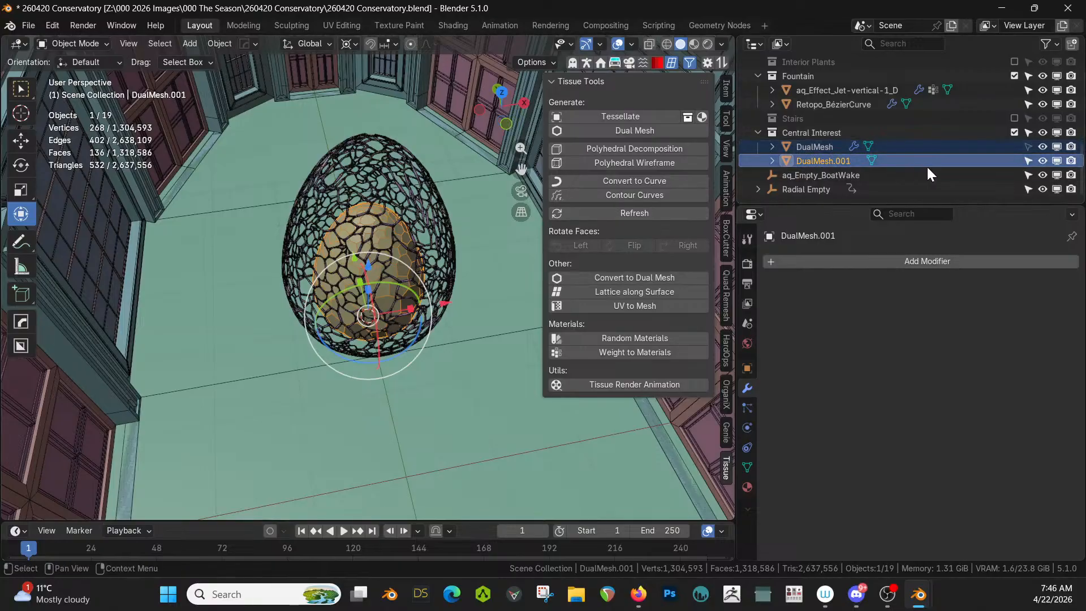
{"action": "left_click", "coordinate": [1028, 147]}
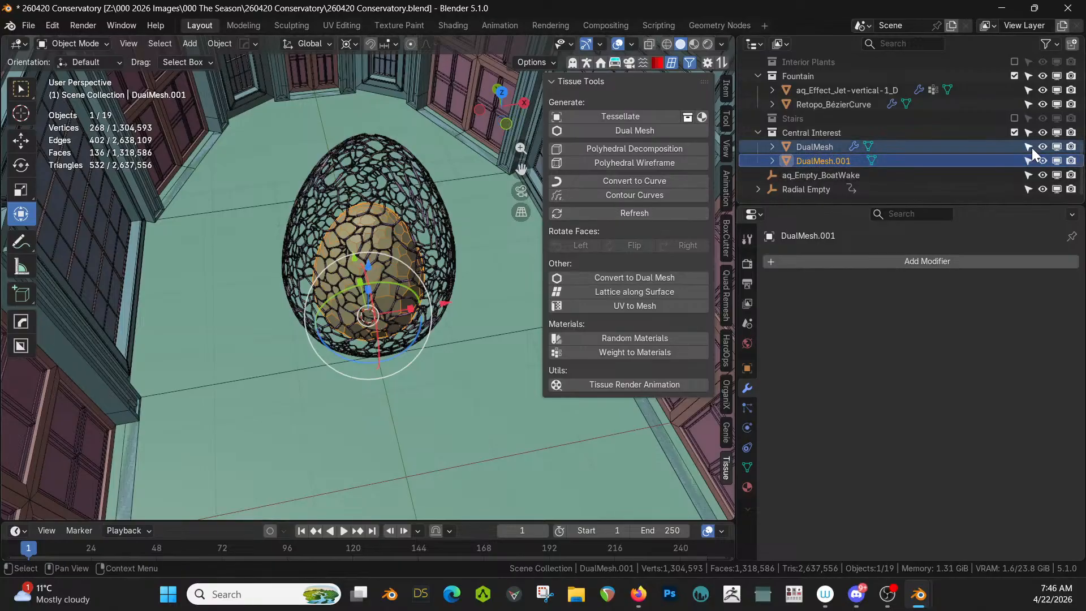
{"action": "left_click", "coordinate": [818, 145], "text": "shift"}
Step: Try to copy modifiers onto the outer lattice with the inner egg as the source object
{"action": "key", "text": "ctrl+l"}
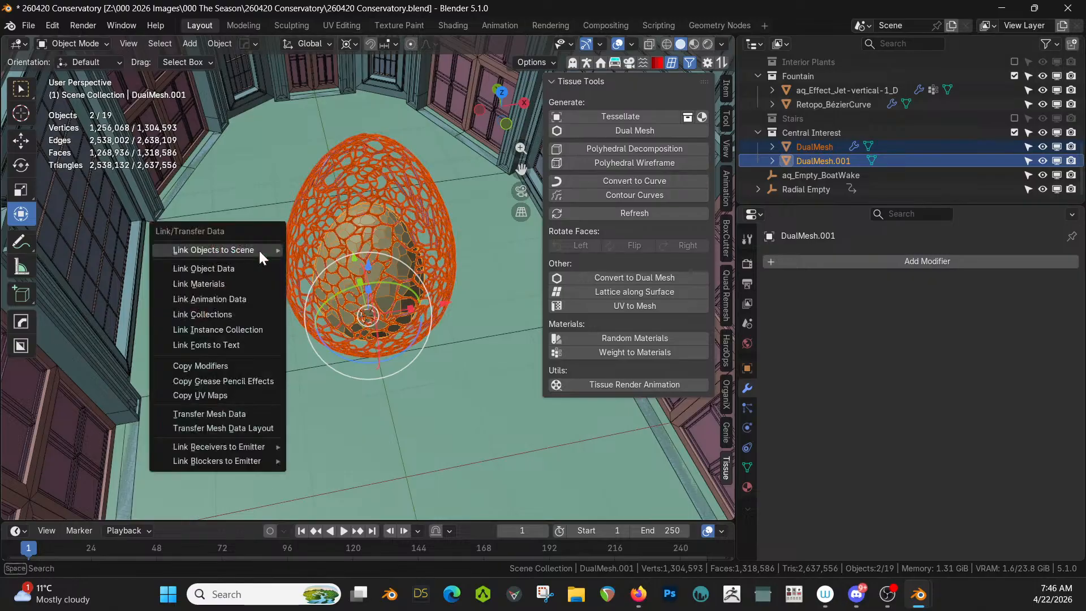
{"action": "left_click", "coordinate": [227, 366]}
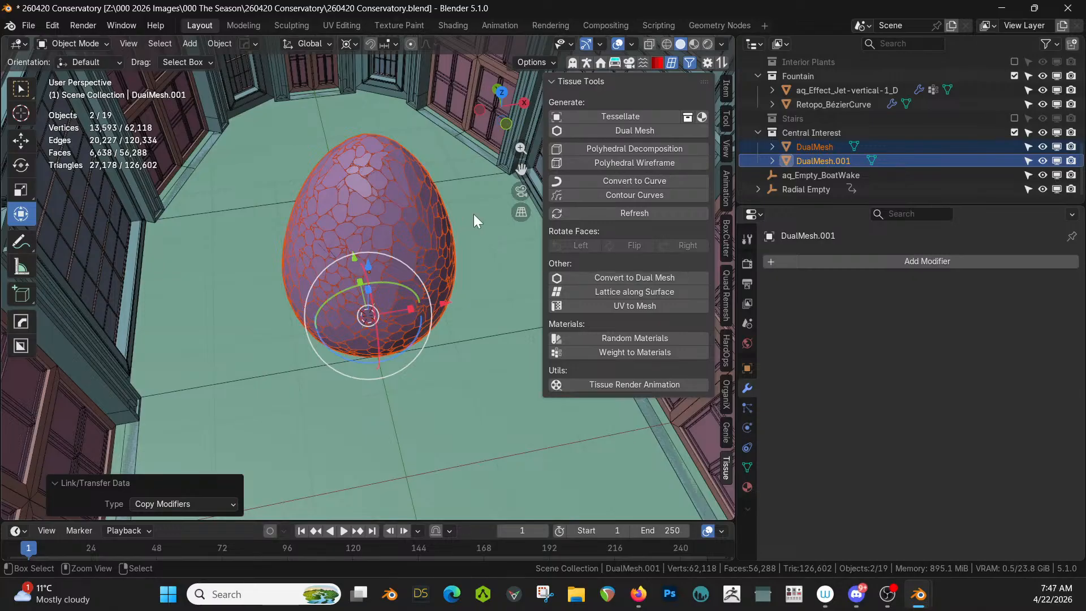
{"action": "key", "text": "ctrl+z"}
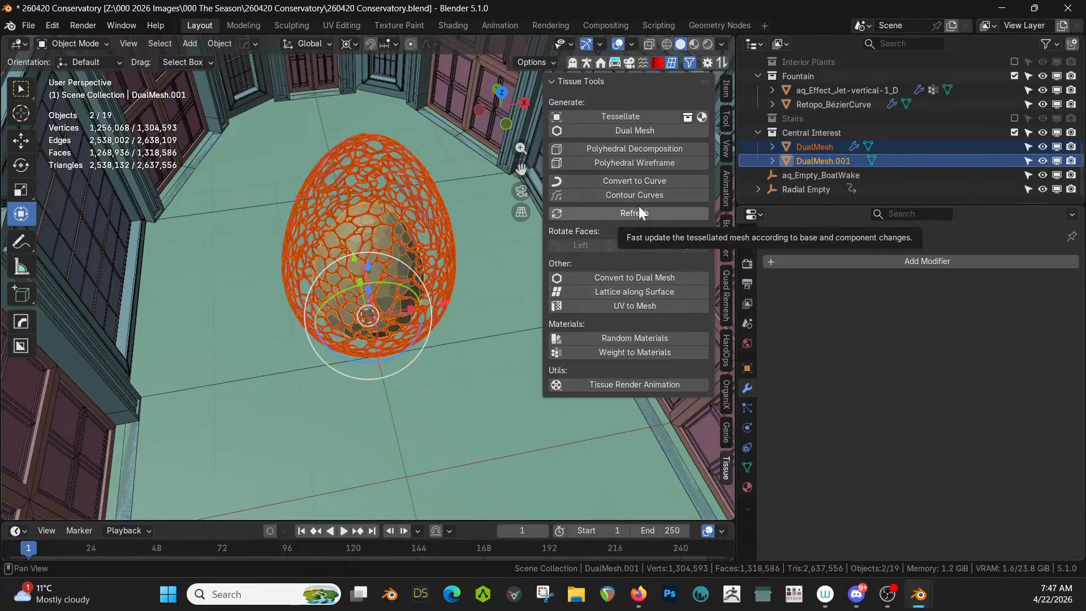
Step: Isolate both eggs and copy the Wireframe and Subdivision modifiers from the outer lattice to the inner egg
{"action": "middle_click_drag", "start_coordinate": [317, 277], "coordinate": [304, 267]}
{"action": "key", "text": "KP_Divide"}
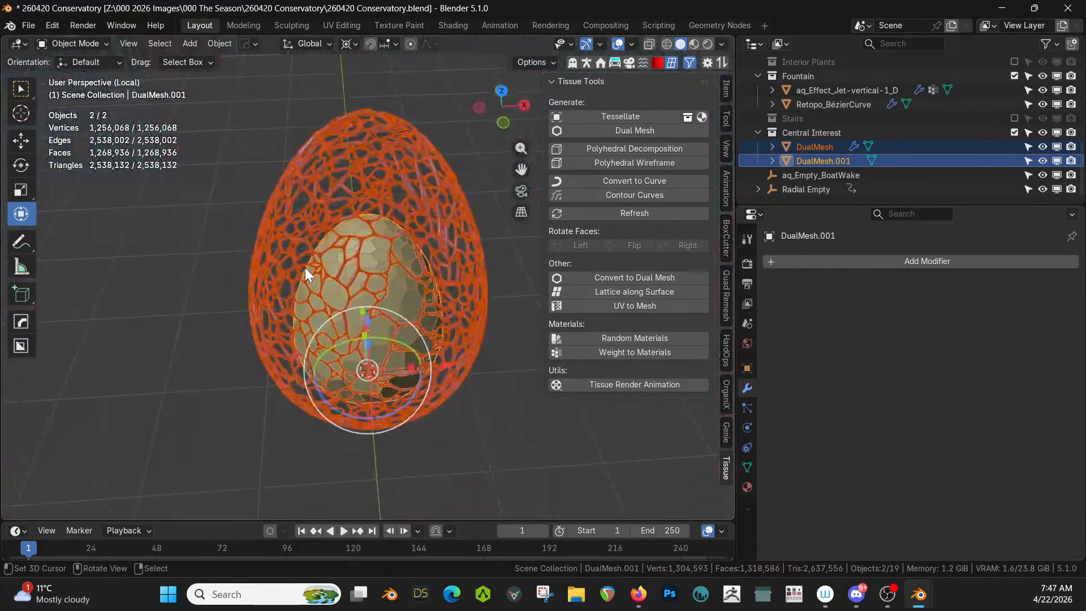
{"action": "left_click", "coordinate": [404, 294]}
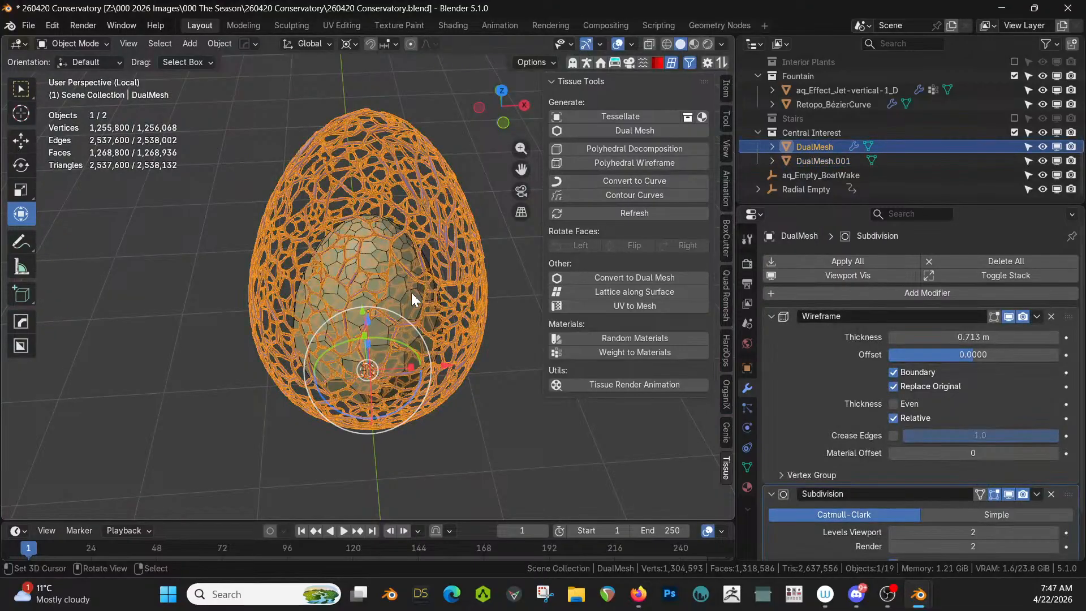
{"action": "left_click", "coordinate": [407, 294]}
{"action": "left_click", "coordinate": [442, 176], "text": "shift"}
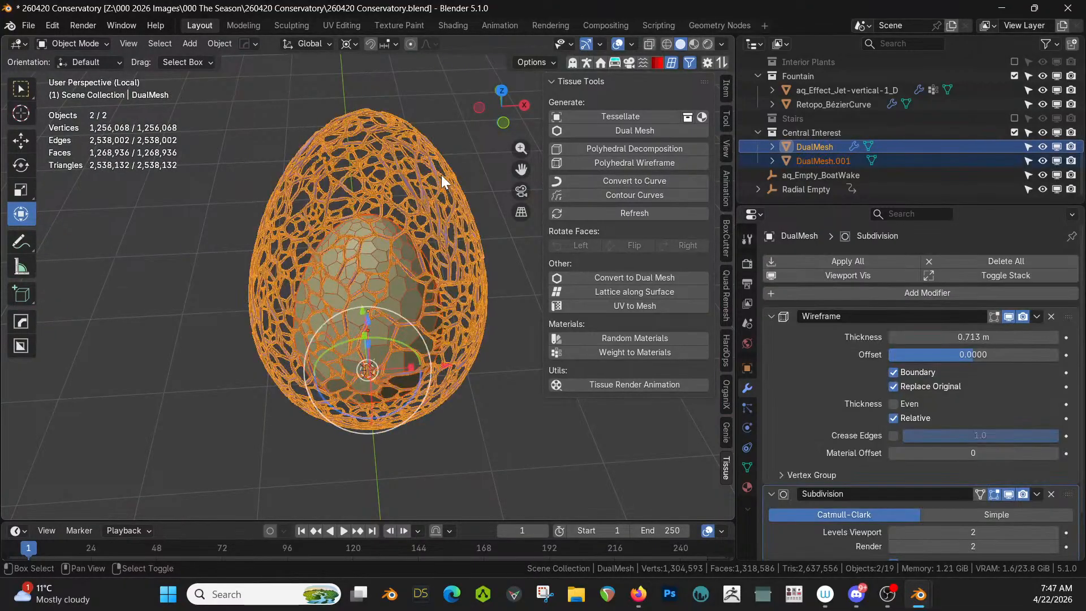
{"action": "key", "text": "ctrl+l"}
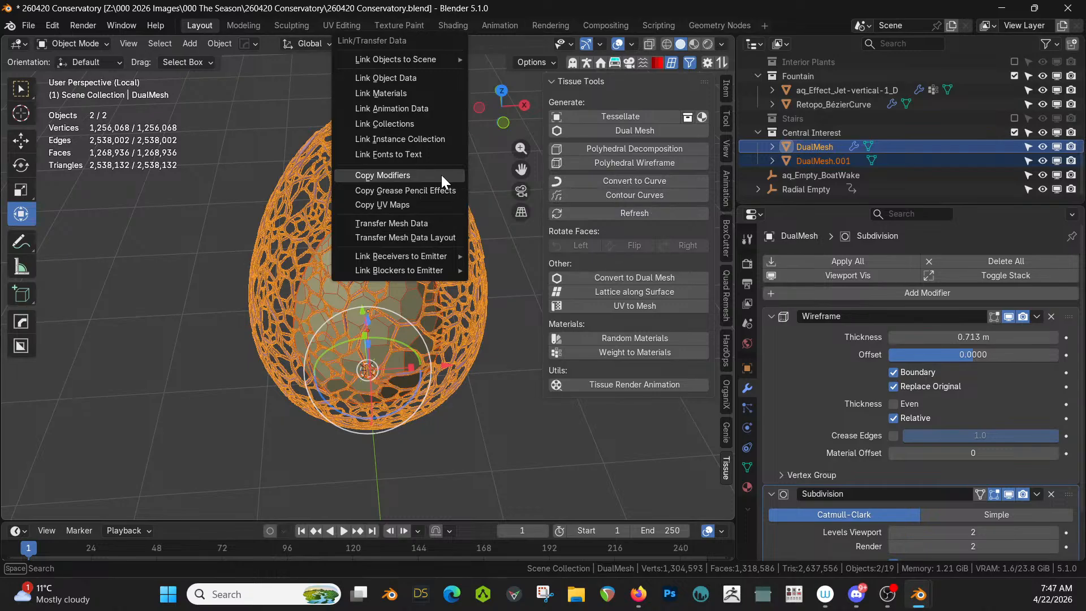
{"action": "left_click", "coordinate": [441, 177]}
{"action": "middle_click_drag", "start_coordinate": [441, 175], "coordinate": [314, 415]}
{"action": "scroll", "coordinate": [443, 319], "scroll_direction": "up", "scroll_amount": 4}
{"action": "scroll", "coordinate": [334, 334], "scroll_direction": "up", "scroll_amount": 5}
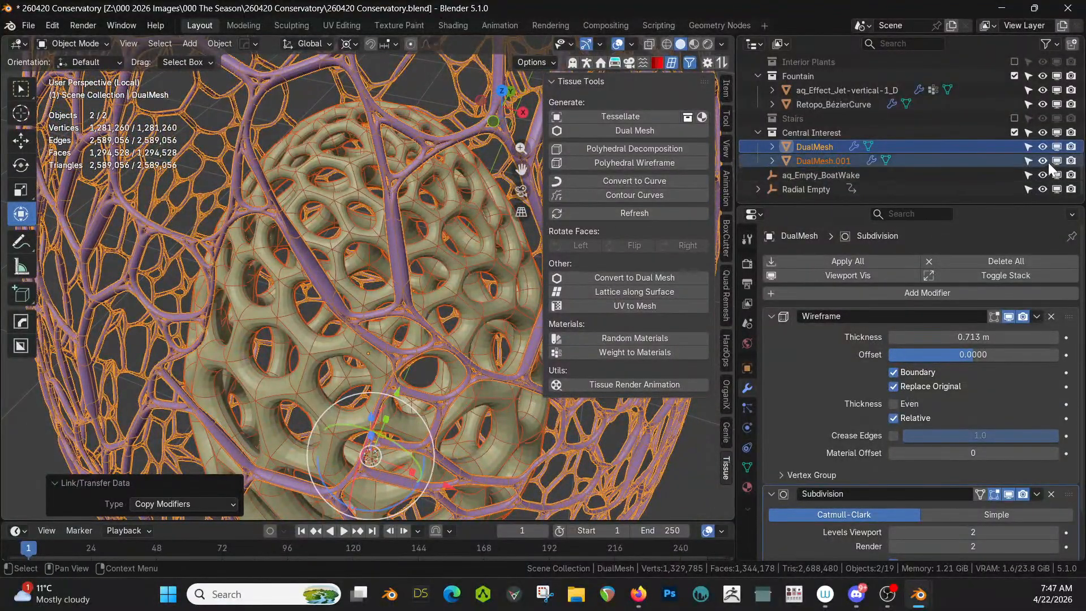
Step: Make the outer lattice DualMesh unselectable, hide it, and select only the inner egg
{"action": "left_click", "coordinate": [1027, 146]}
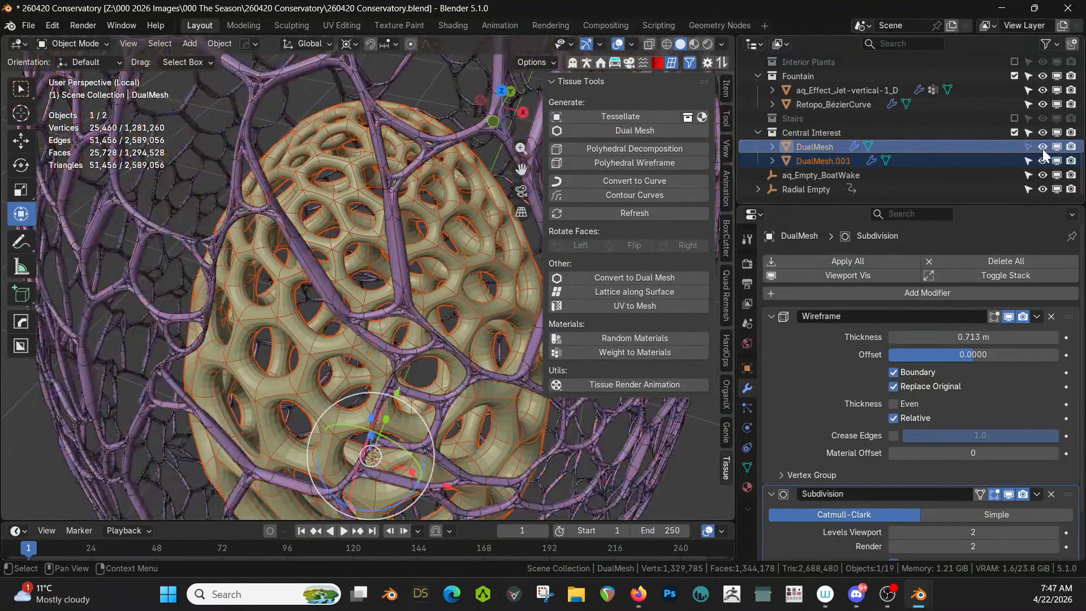
{"action": "left_click", "coordinate": [1043, 147]}
{"action": "left_click", "coordinate": [333, 239]}
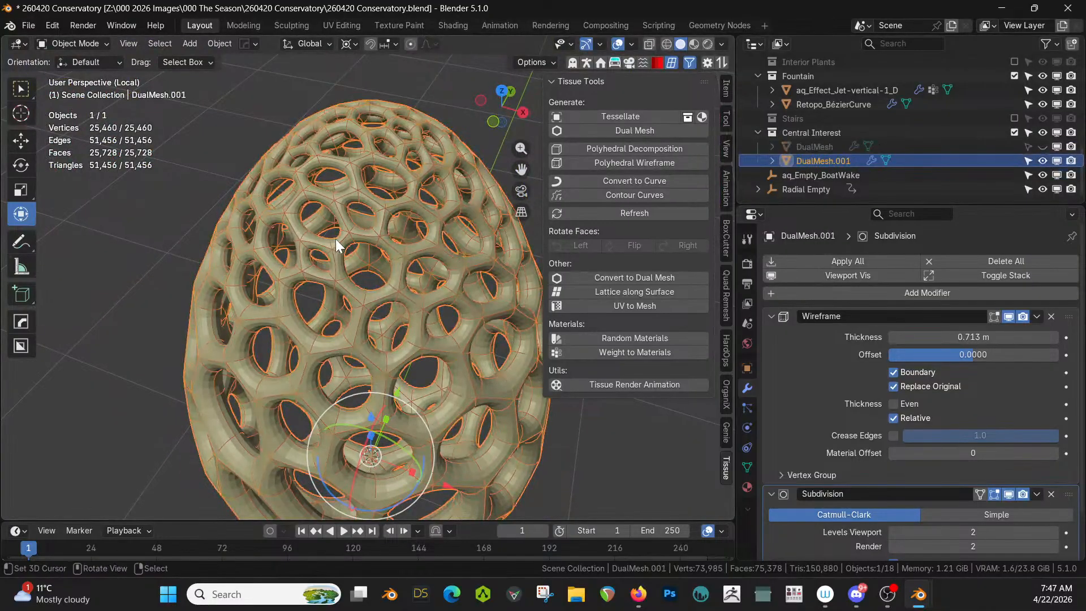
Step: Turn off viewport display of the inner egg's Wireframe and Subdivision modifiers, and bevel all its vertices about 0.0335 m with 2 segments
{"action": "left_click", "coordinate": [1011, 317]}
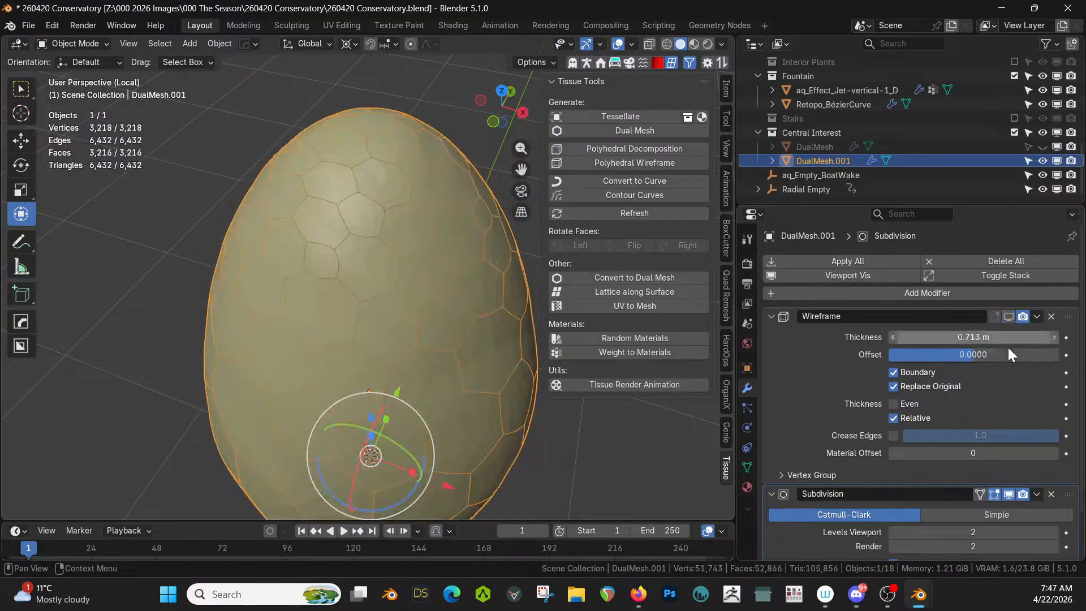
{"action": "left_click", "coordinate": [1009, 494]}
{"action": "key", "text": "Tab"}
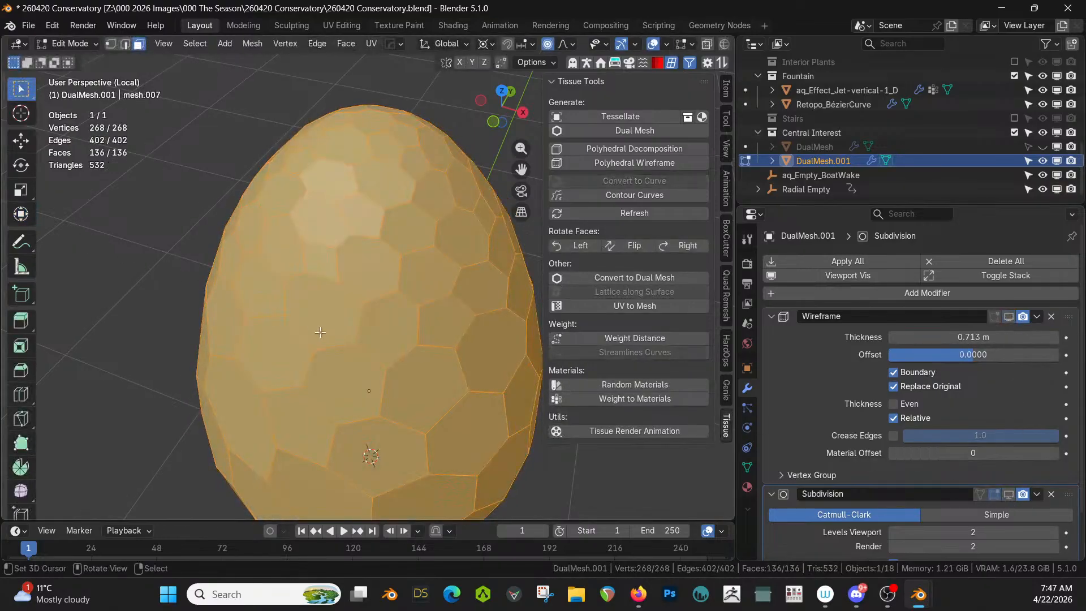
{"action": "key", "text": "ctrl+b"}
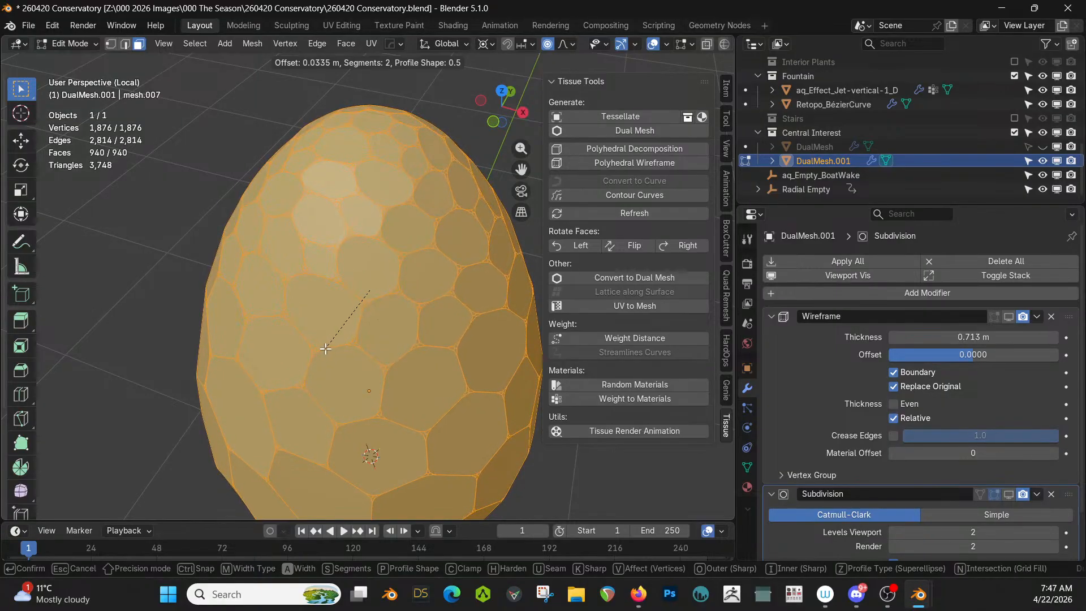
{"action": "left_click", "coordinate": [325, 349]}
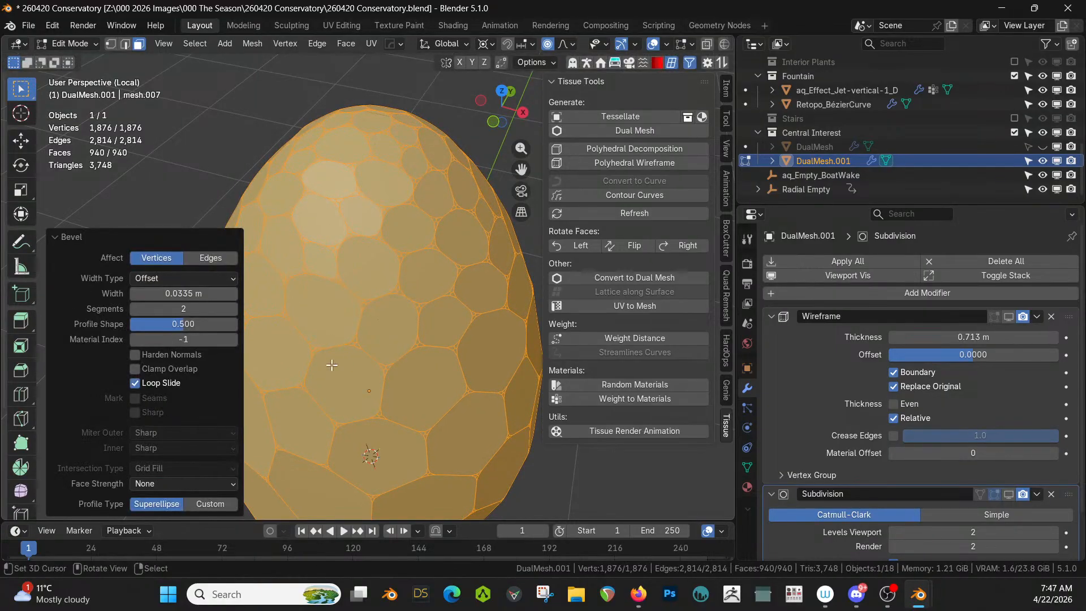
Step: Set the vertex bevel's width type to Percent at about 86% with Clamp Overlap on, and return to Object Mode
{"action": "left_click", "coordinate": [202, 276]}
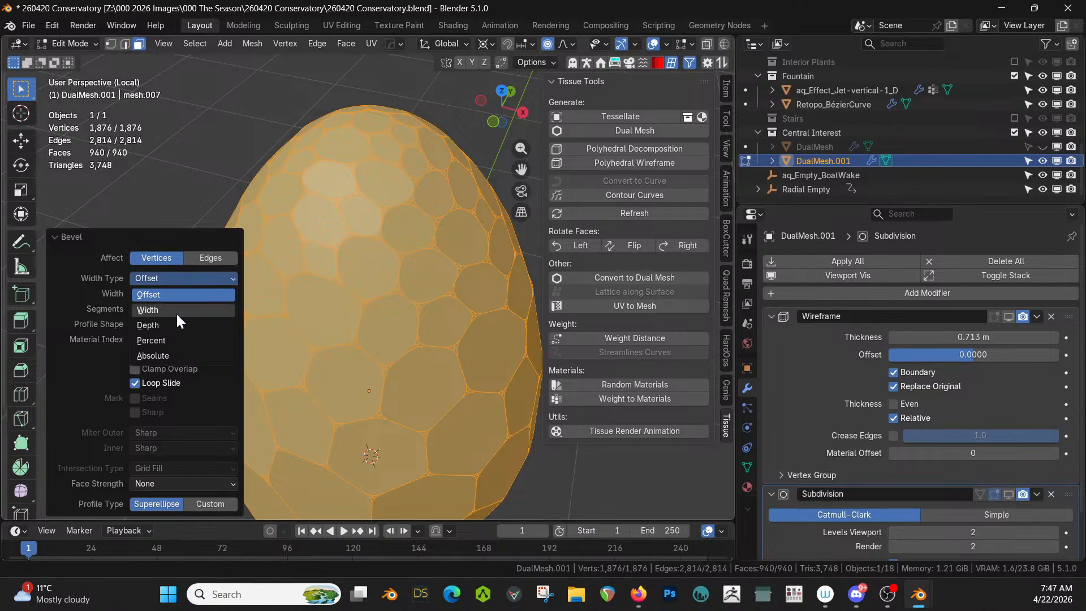
{"action": "left_click", "coordinate": [158, 341]}
{"action": "left_click_drag", "start_coordinate": [148, 292], "coordinate": [192, 292]}
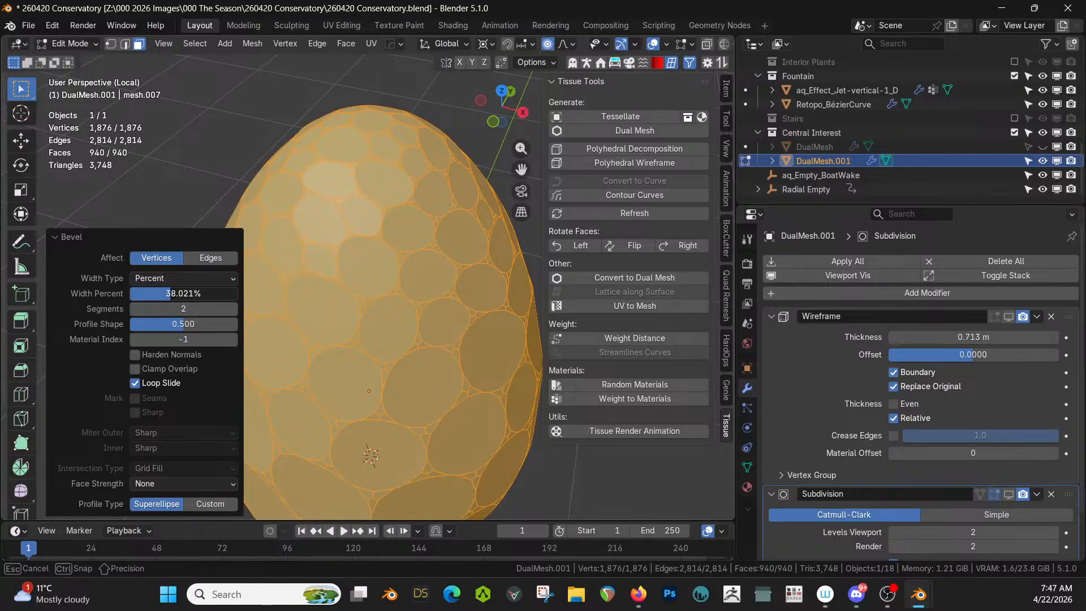
{"action": "left_click_drag", "start_coordinate": [169, 292], "coordinate": [169, 293]}
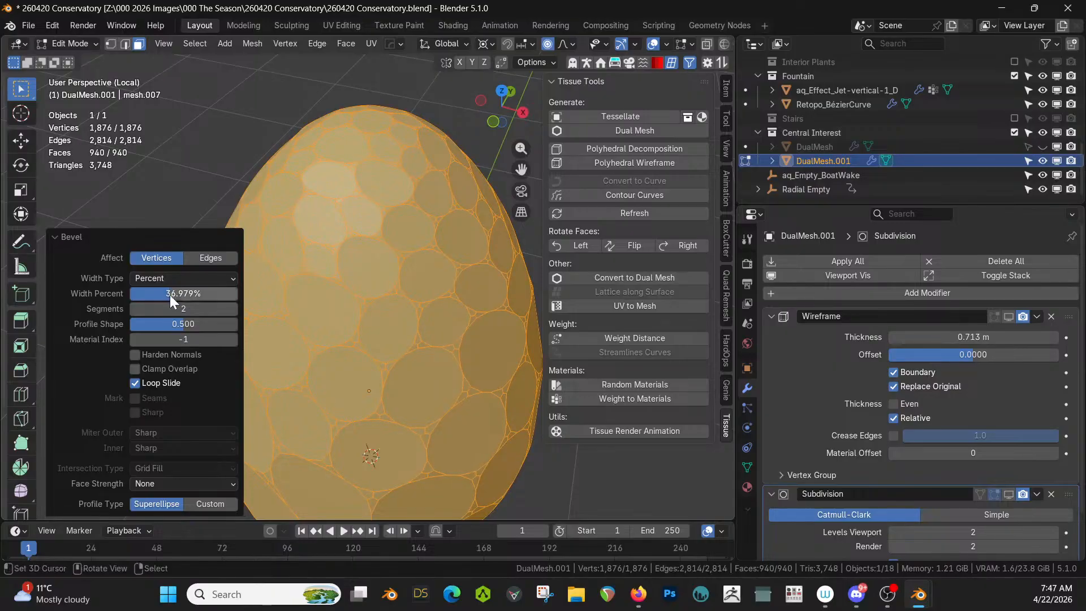
{"action": "left_click", "coordinate": [158, 367]}
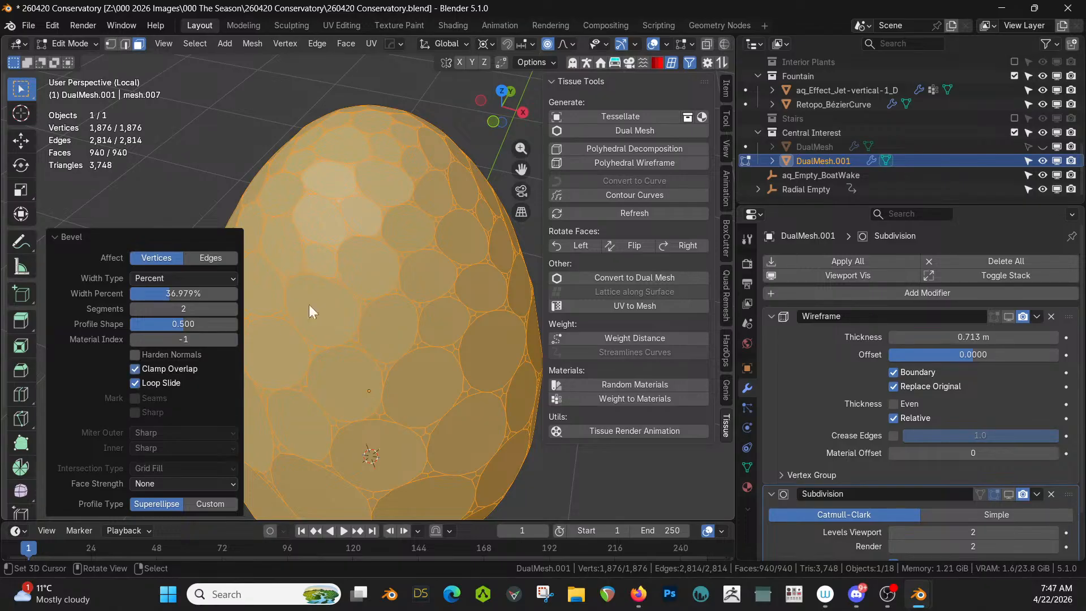
{"action": "left_click_drag", "start_coordinate": [178, 290], "coordinate": [191, 291]}
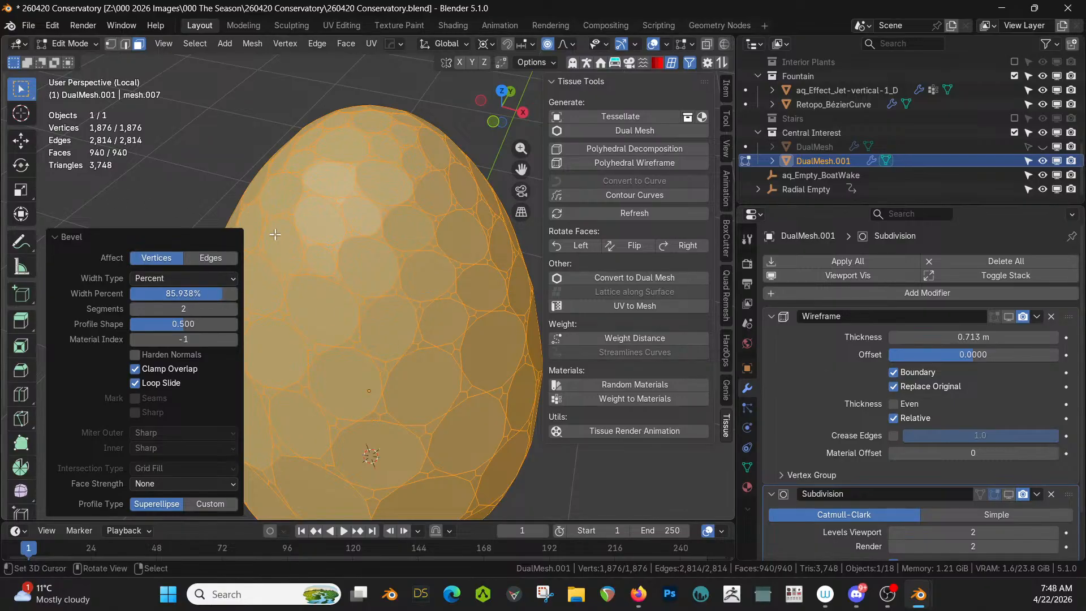
{"action": "key", "text": "Tab"}
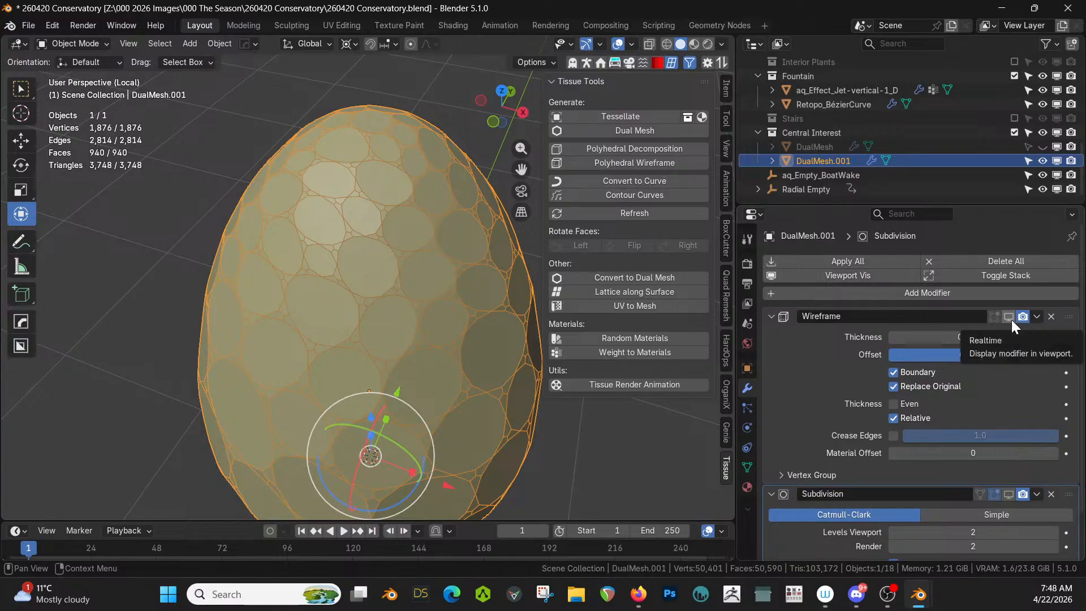
Step: Display the inner egg's Wireframe and Subdivision modifiers in the viewport again, with the Wireframe thickness set to 0.394 m
{"action": "left_click", "coordinate": [1011, 320]}
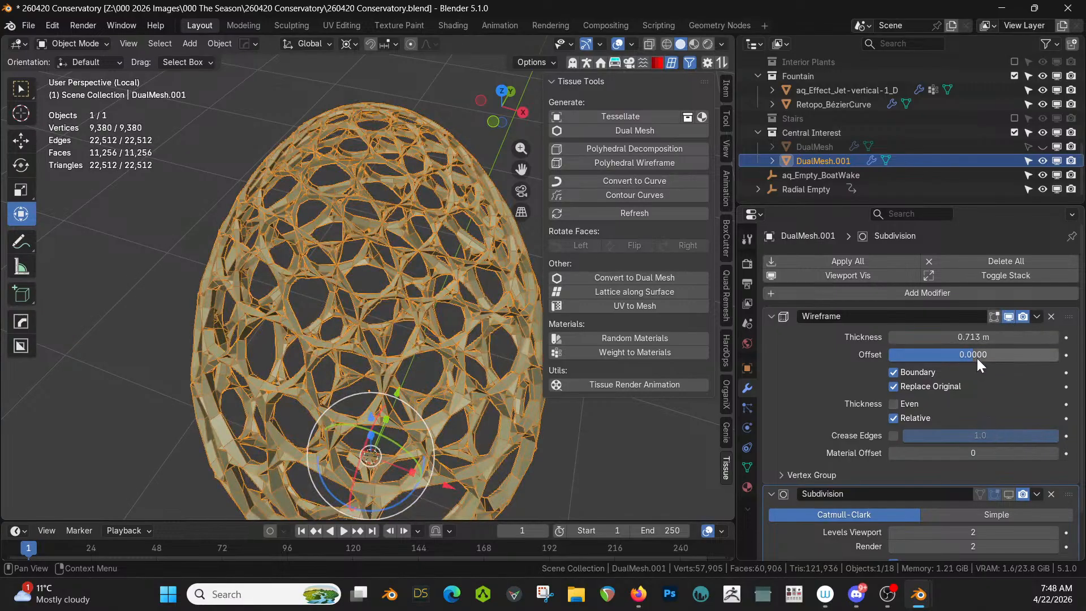
{"action": "mouse_move", "coordinate": [974, 337]}
{"action": "left_mouse_down"}
{"action": "mouse_move", "coordinate": [932, 337]}
{"action": "mouse_move", "coordinate": [995, 343]}
{"action": "left_mouse_up"}
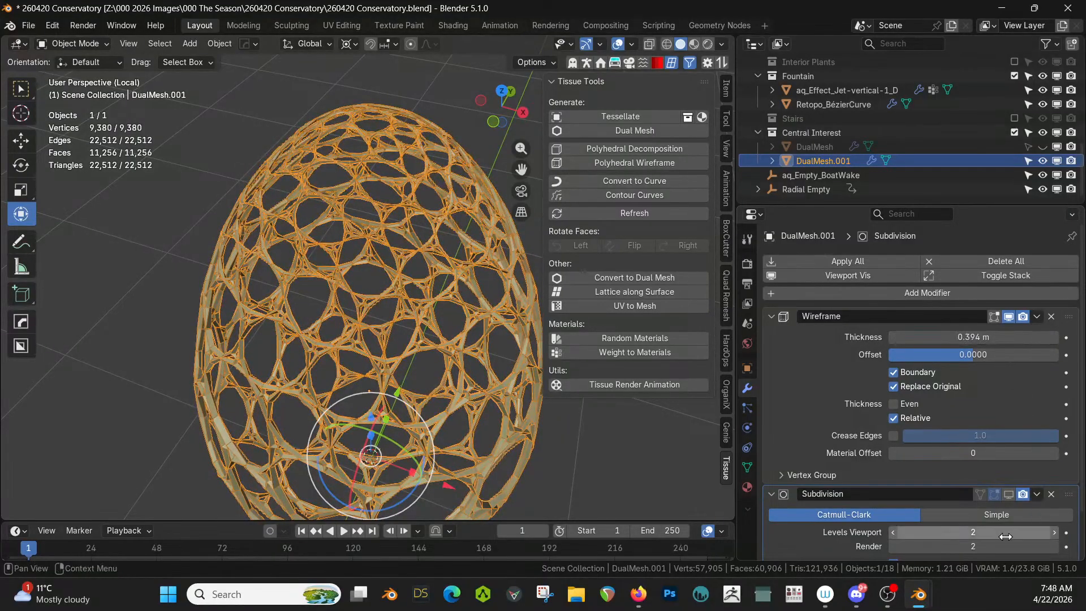
{"action": "left_click", "coordinate": [1010, 492]}
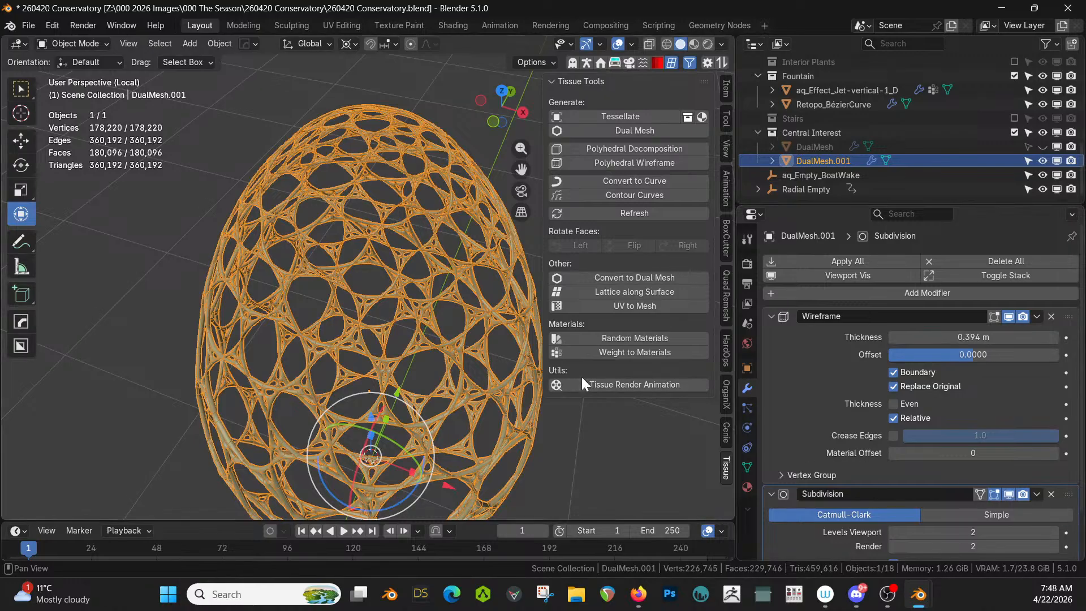
Step: Leave local view and turn off the wireframe overlay to inspect the inner lattice within the conservatory
{"action": "middle_click_drag", "start_coordinate": [487, 342], "coordinate": [444, 294]}
{"action": "scroll", "coordinate": [424, 328], "scroll_direction": "up", "scroll_amount": 5}
{"action": "key", "text": "KP_Divide"}
{"action": "scroll", "coordinate": [397, 283], "scroll_direction": "up", "scroll_amount": 6}
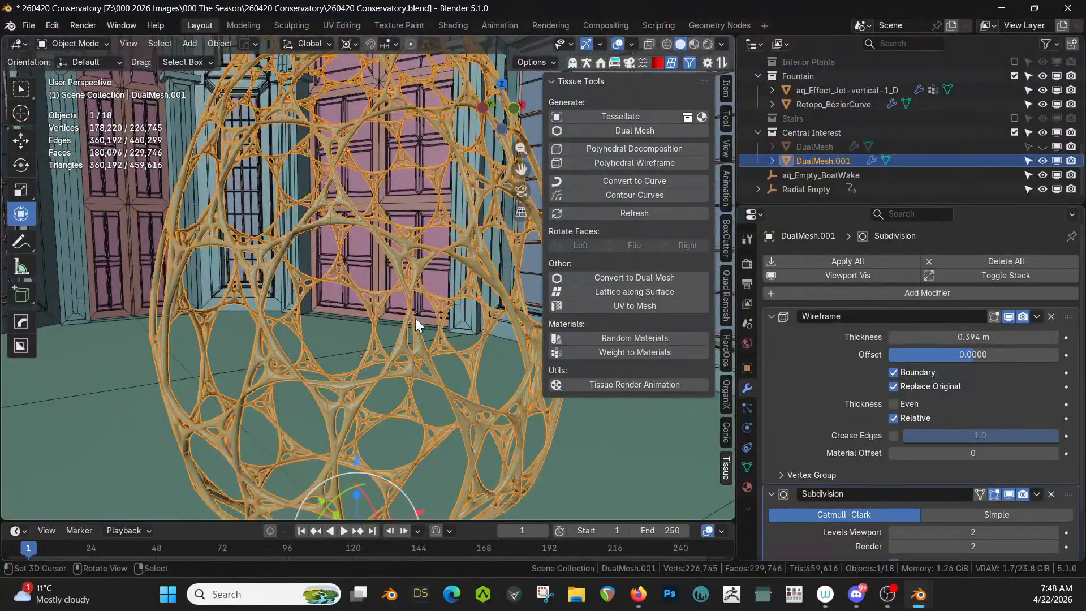
{"action": "key", "text": "alt+v"}
{"action": "left_click", "coordinate": [392, 321]}
{"action": "middle_click_drag", "start_coordinate": [360, 304], "coordinate": [393, 331]}
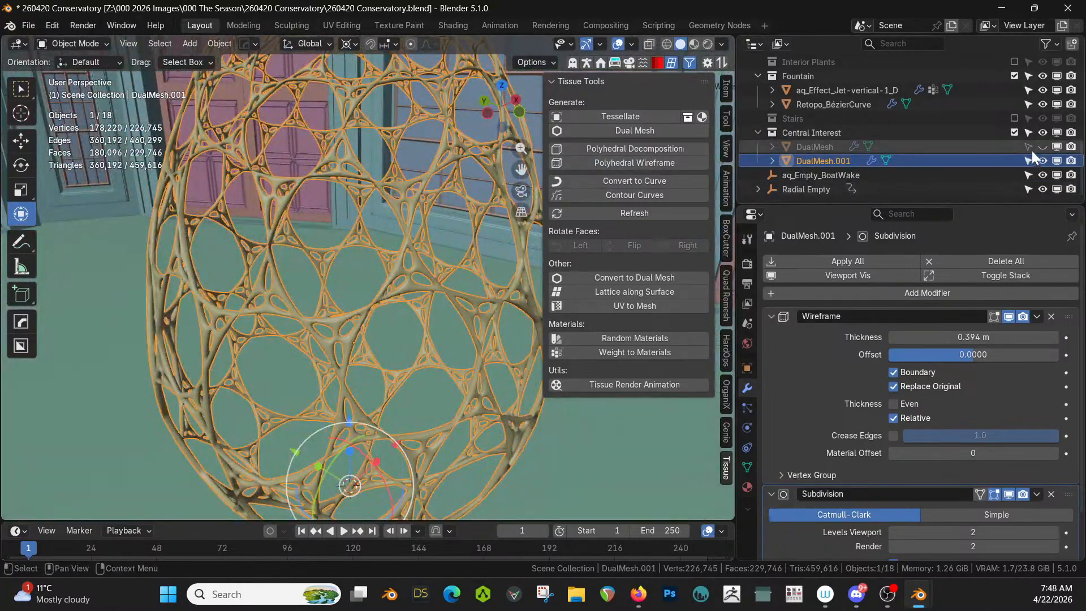
Step: Unhide the outer lattice DualMesh around the inner egg
{"action": "left_click", "coordinate": [1042, 146]}
{"action": "scroll", "coordinate": [440, 276], "scroll_direction": "down", "scroll_amount": 3}
{"action": "middle_click_drag", "start_coordinate": [435, 279], "coordinate": [391, 266]}
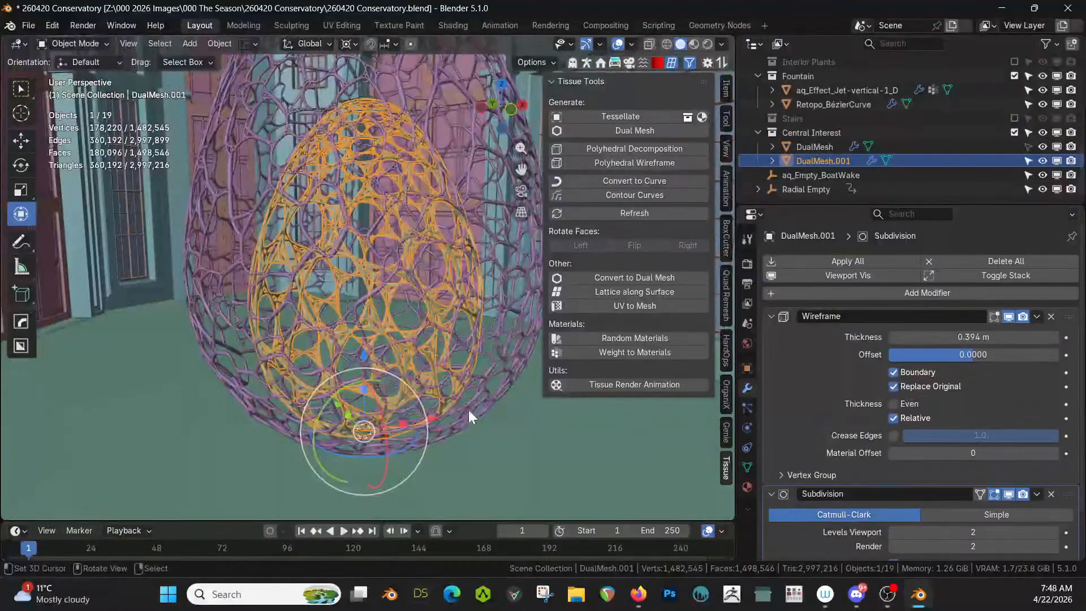
Step: Duplicate the inner egg lattice DualMesh.001 in place, keeping the copy at its original position
{"action": "left_click", "coordinate": [510, 426]}
{"action": "middle_click_drag", "start_coordinate": [510, 425], "coordinate": [485, 413]}
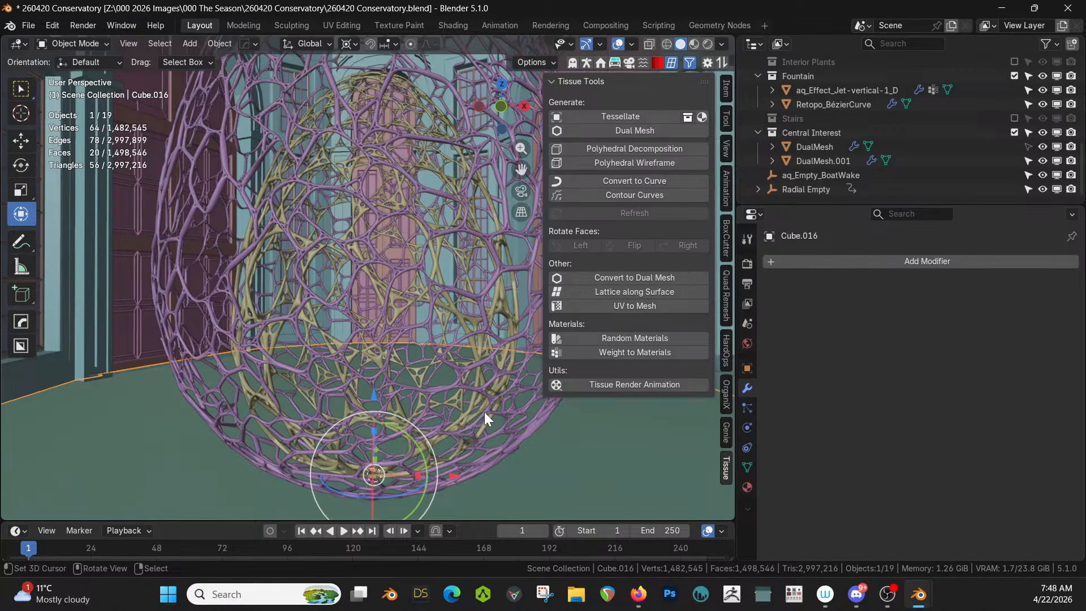
{"action": "mouse_move", "coordinate": [398, 376]}
{"action": "middle_mouse_down"}
{"action": "mouse_move", "coordinate": [449, 471]}
{"action": "mouse_move", "coordinate": [449, 439]}
{"action": "mouse_move", "coordinate": [394, 371]}
{"action": "middle_mouse_up"}
{"action": "scroll", "coordinate": [449, 472], "scroll_direction": "down", "scroll_amount": 4}
{"action": "scroll", "coordinate": [394, 371], "scroll_direction": "up", "scroll_amount": 5}
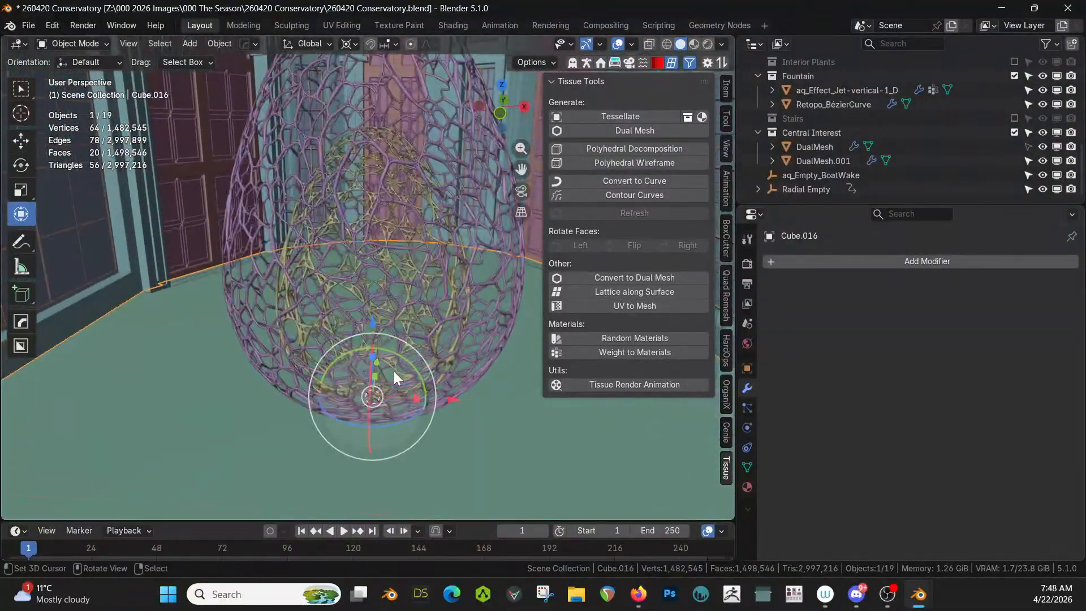
{"action": "left_click", "coordinate": [411, 257]}
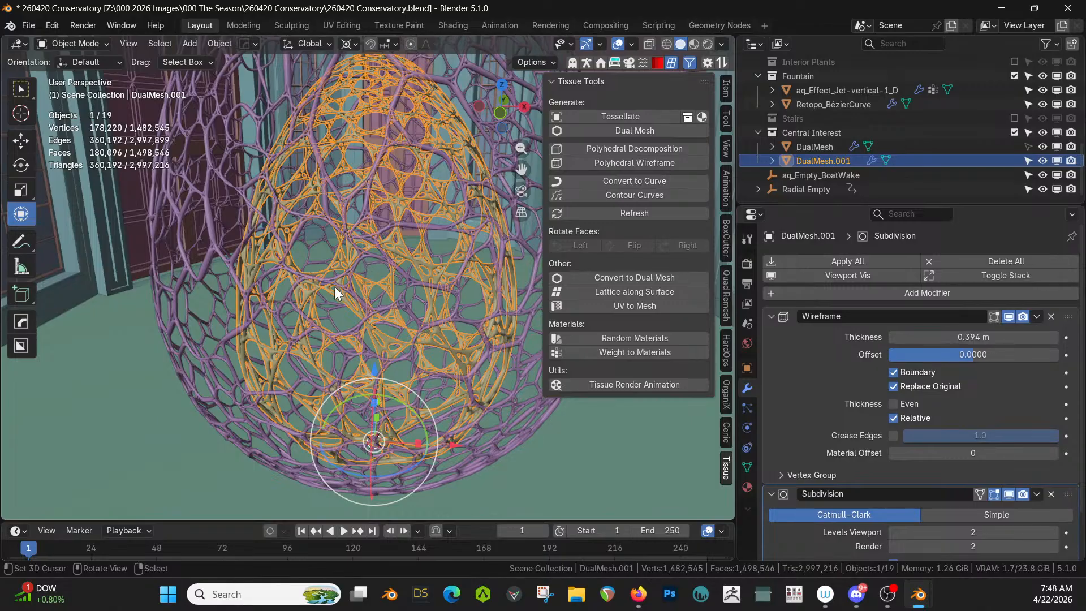
{"action": "key", "text": "shift"}
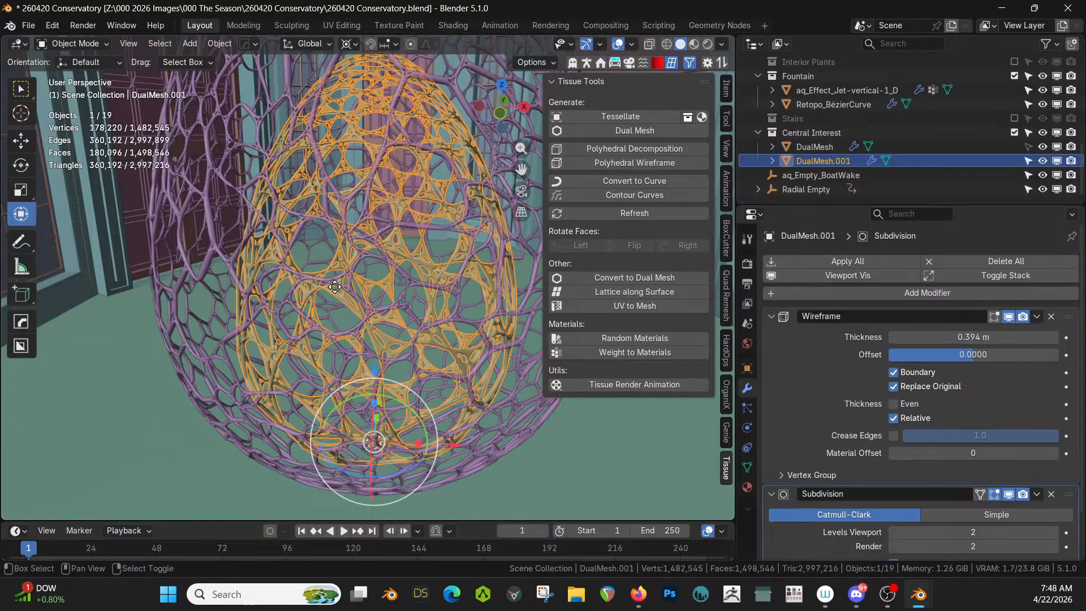
{"action": "key", "text": "shift+d"}
{"action": "right_click", "coordinate": [335, 287]}
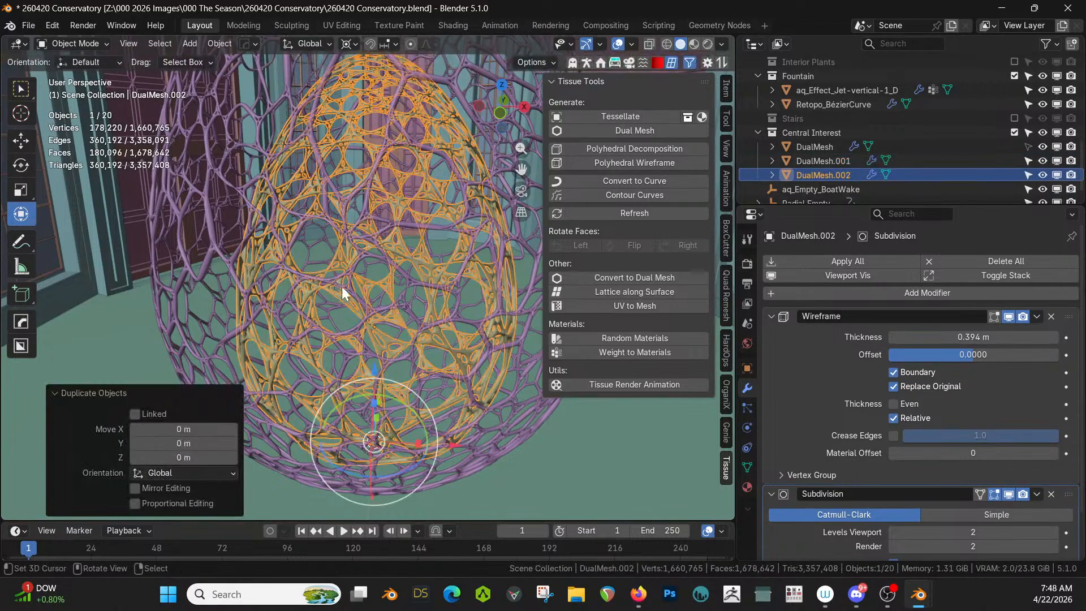
{"action": "left_click", "coordinate": [1037, 160]}
{"action": "left_click", "coordinate": [1042, 146]}
{"action": "left_click", "coordinate": [1042, 146]}
{"action": "key", "text": "s"}
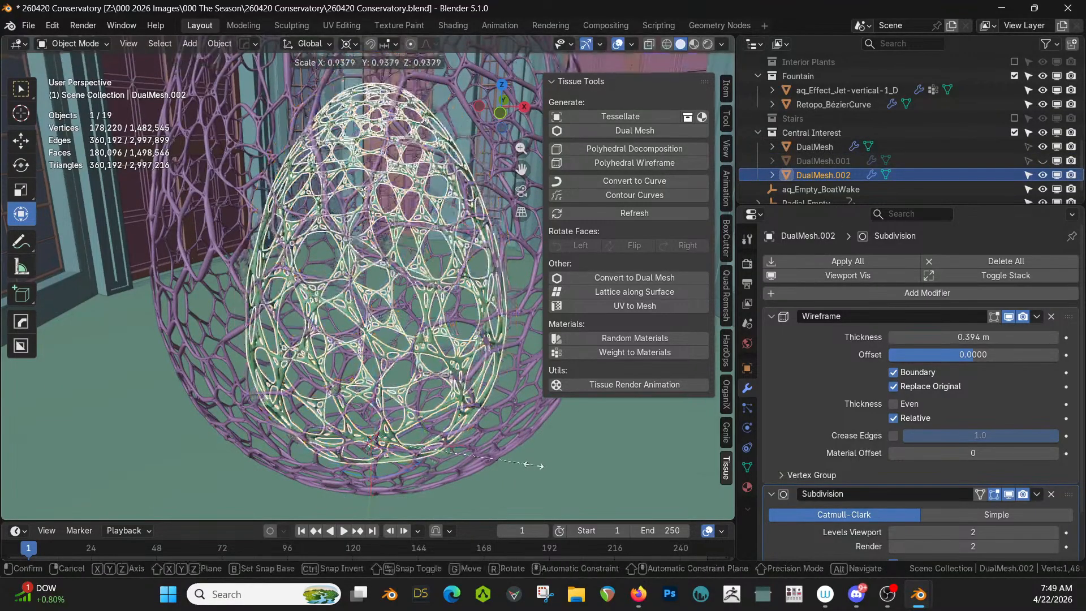
{"action": "right_click", "coordinate": [507, 455]}
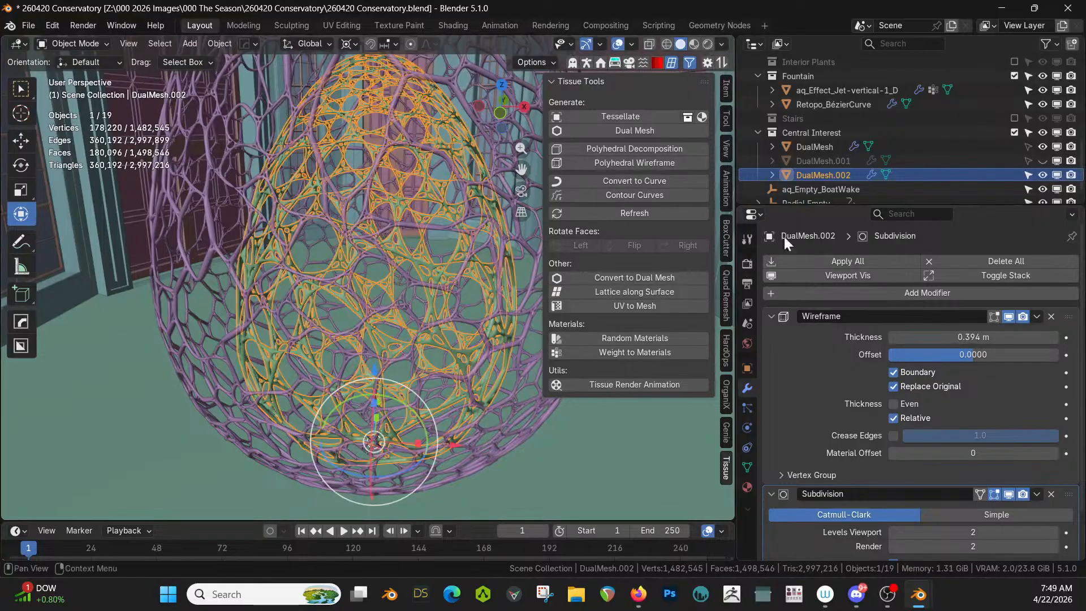
{"action": "left_click", "coordinate": [1044, 160]}
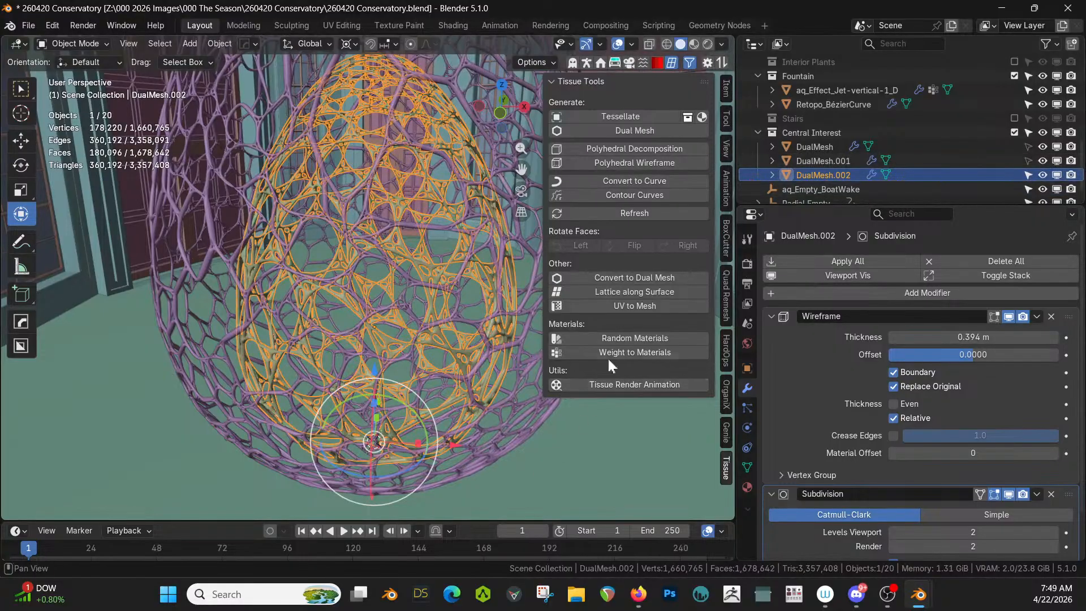
Step: Scale the duplicated egg uniformly to about 0.658 and hide the two larger lattices, DualMesh and DualMesh.001
{"action": "key", "text": "s"}
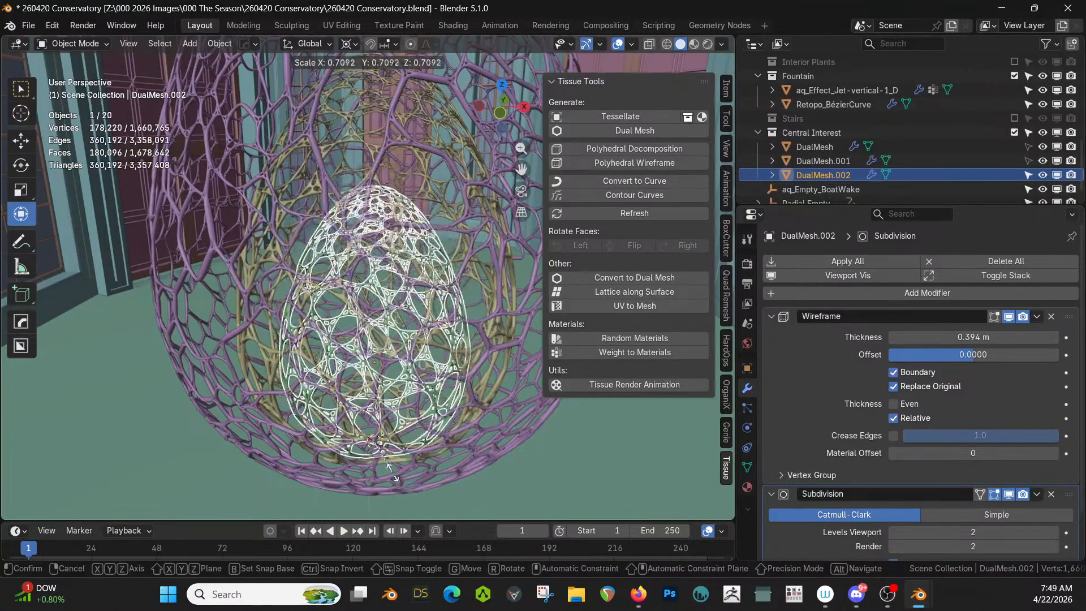
{"action": "left_click", "coordinate": [389, 470]}
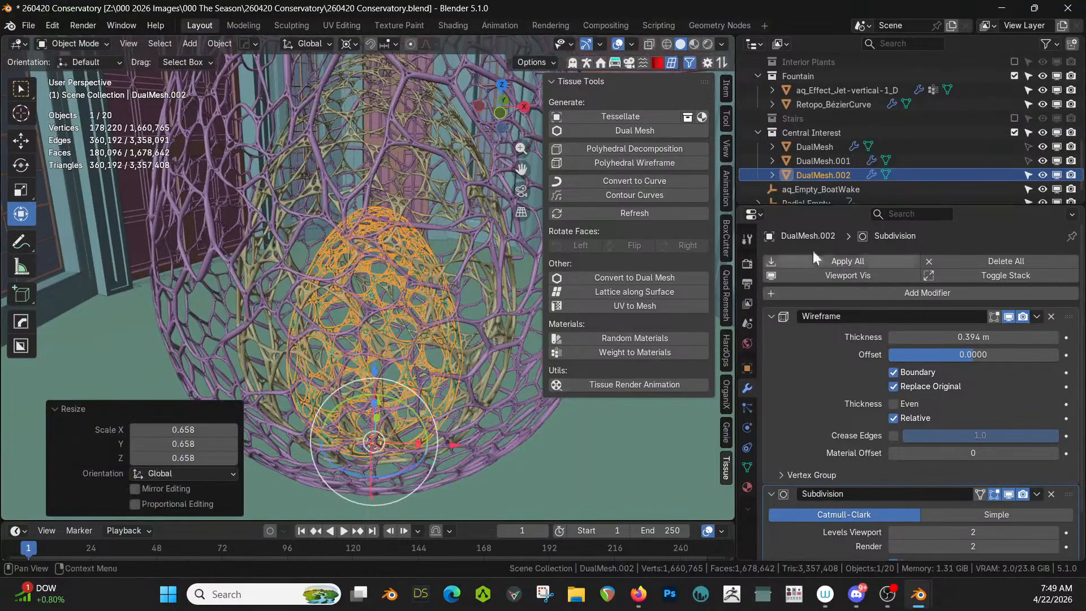
{"action": "left_click", "coordinate": [1042, 160]}
{"action": "left_click", "coordinate": [1042, 148]}
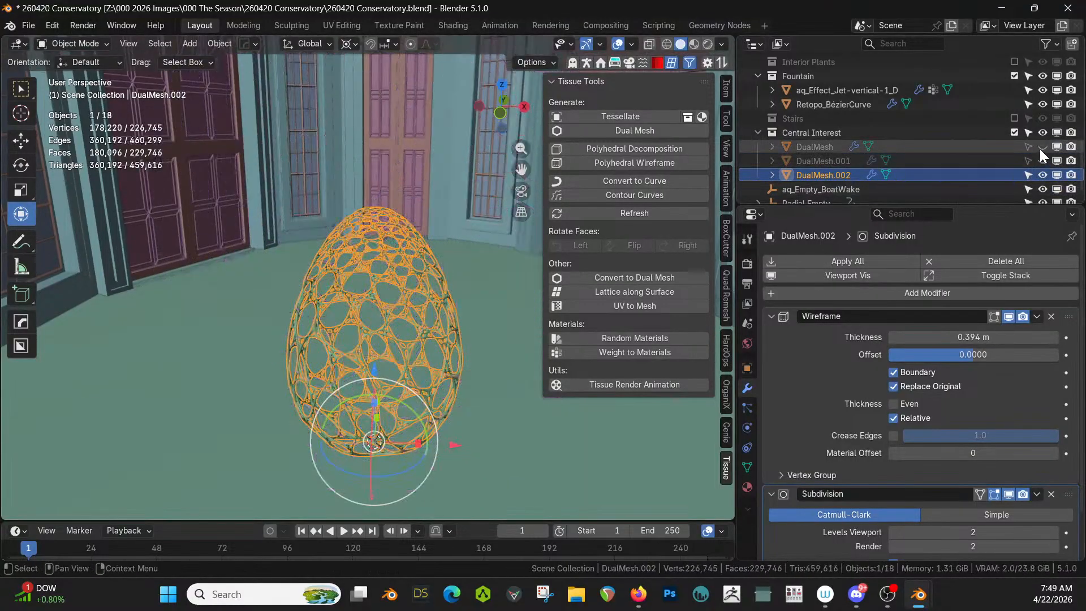
Step: Replace the smallest egg's Wireframe and Subdivision modifiers with a Voxel Remesh at 0.1 m and apply it
{"action": "left_click", "coordinate": [1051, 316]}
{"action": "left_click", "coordinate": [1050, 316]}
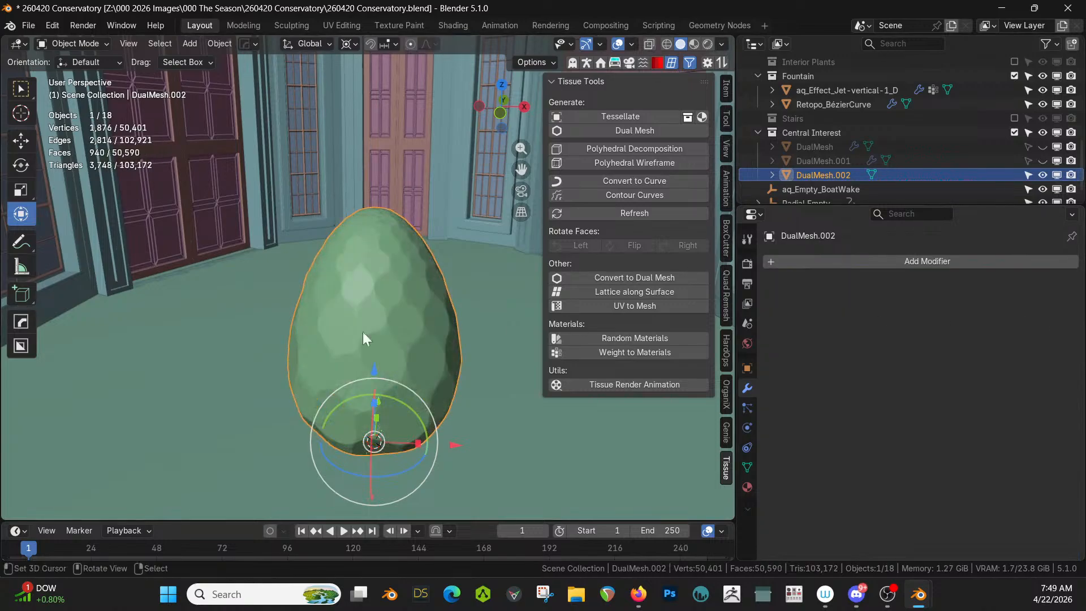
{"action": "scroll", "coordinate": [362, 328], "scroll_direction": "up", "scroll_amount": 3}
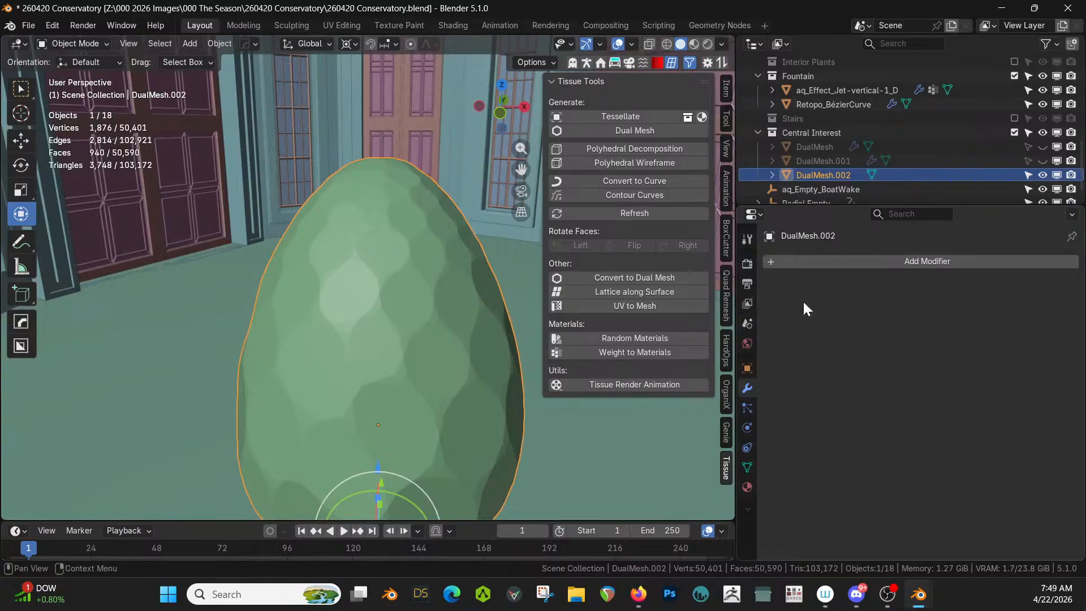
{"action": "left_click", "coordinate": [906, 262]}
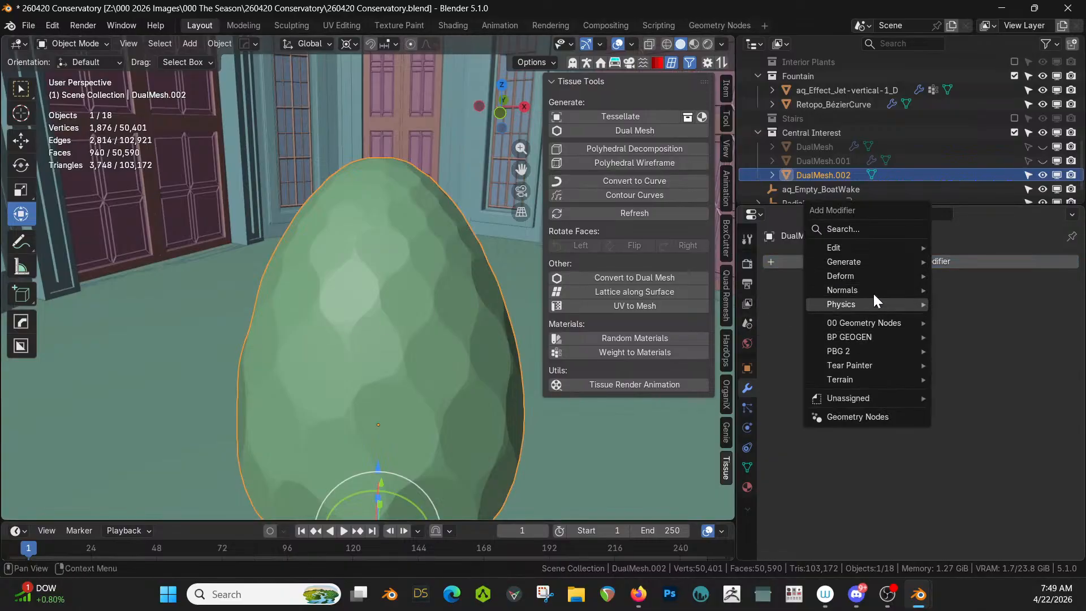
{"action": "mouse_move", "coordinate": [862, 261]}
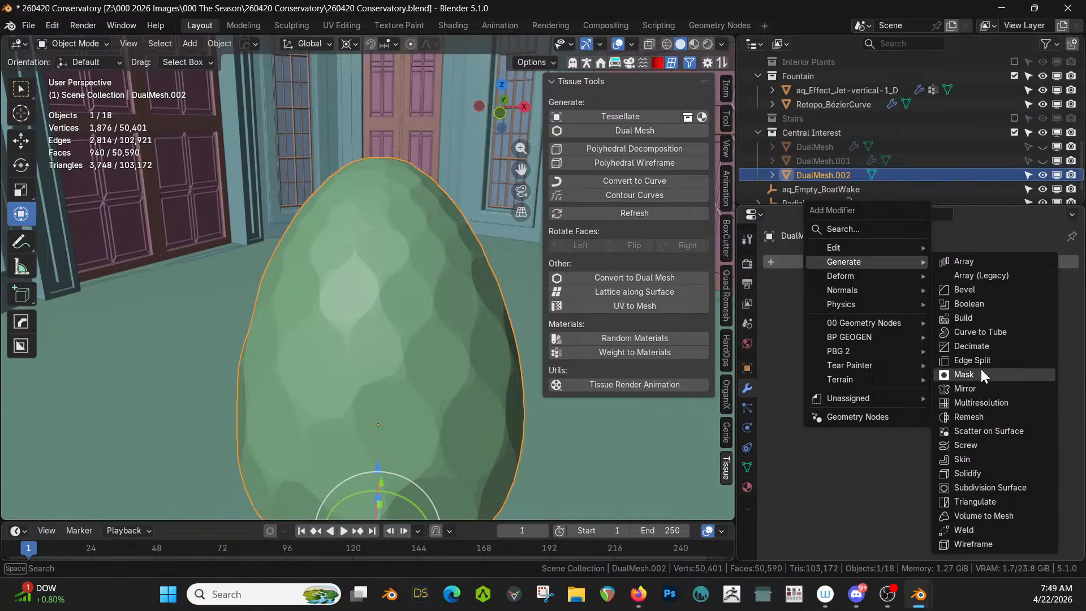
{"action": "left_click", "coordinate": [985, 415]}
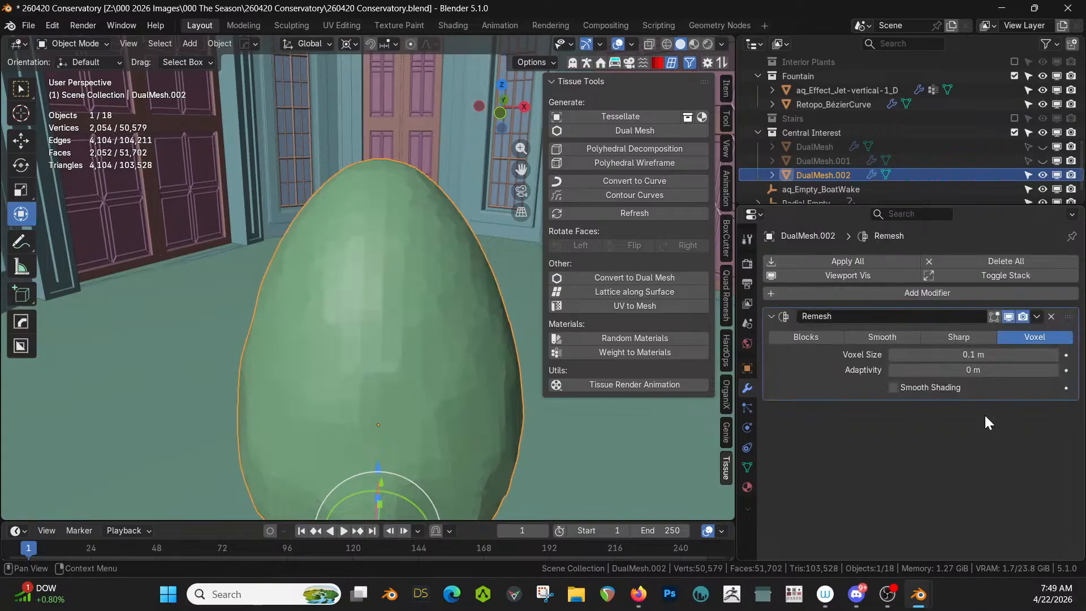
{"action": "left_click", "coordinate": [853, 260]}
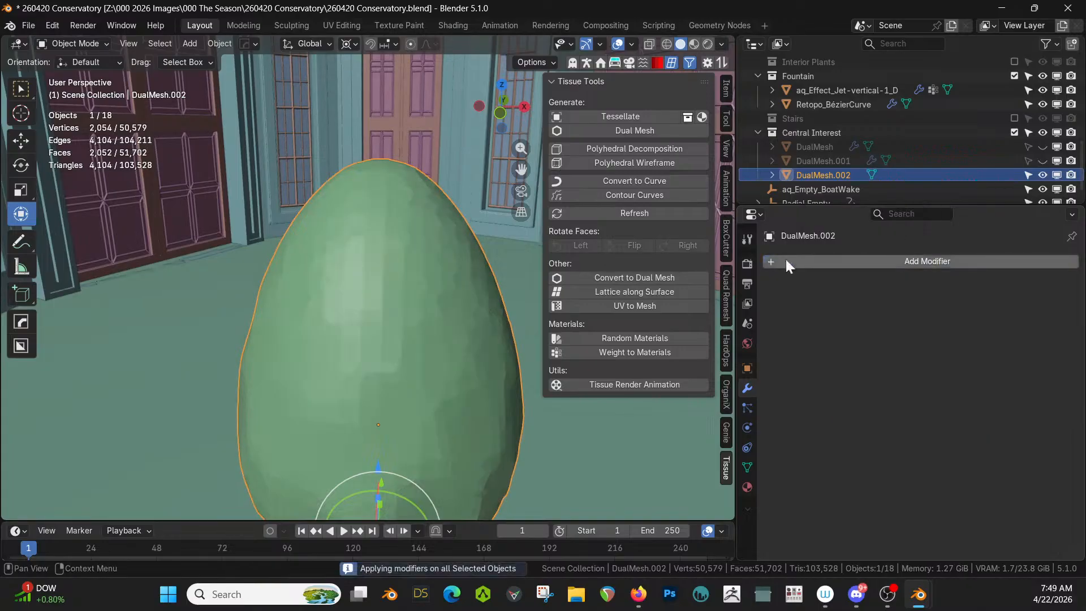
Step: Switch the remeshed egg to Weight Paint mode and generate a Tissue Weight Formula of abs(0.5-rz)*2
{"action": "middle_click_drag", "start_coordinate": [512, 327], "coordinate": [362, 232]}
{"action": "key", "text": "Tab"}
{"action": "key", "text": "Tab"}
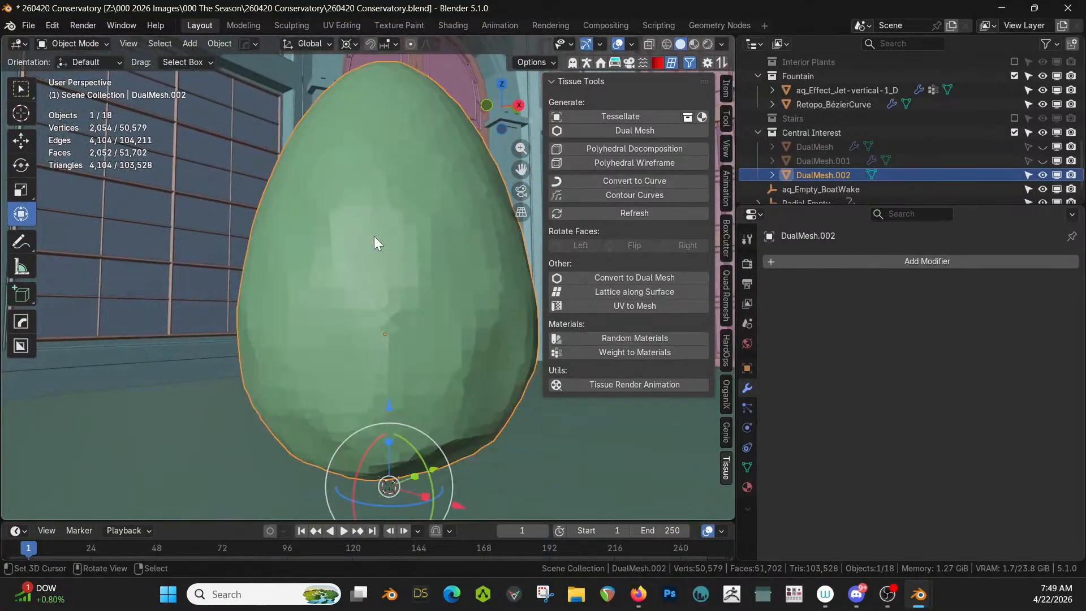
{"action": "left_click", "coordinate": [82, 43]}
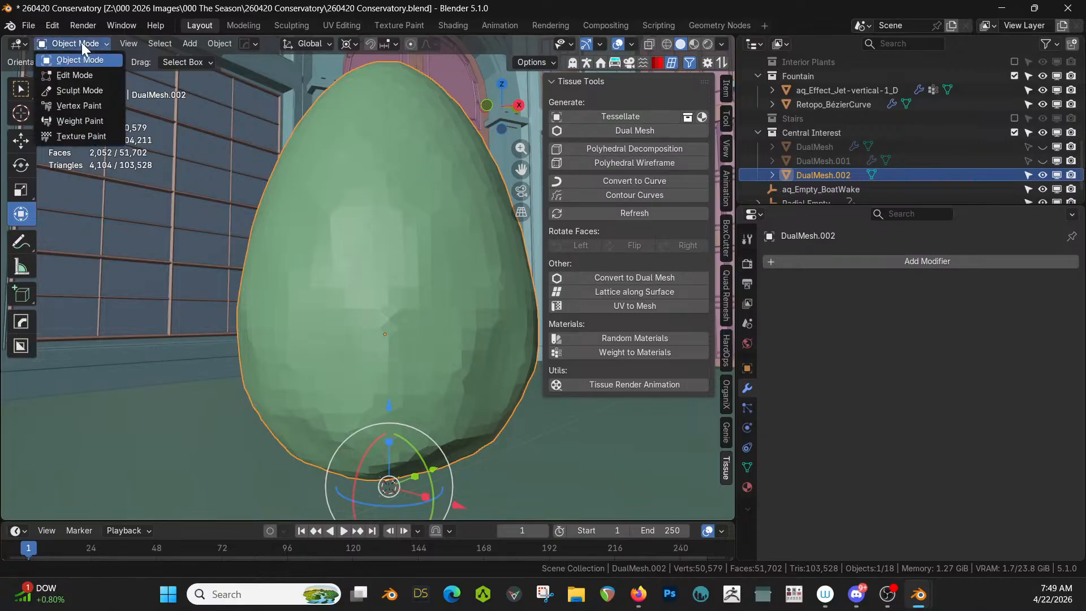
{"action": "left_click", "coordinate": [90, 121]}
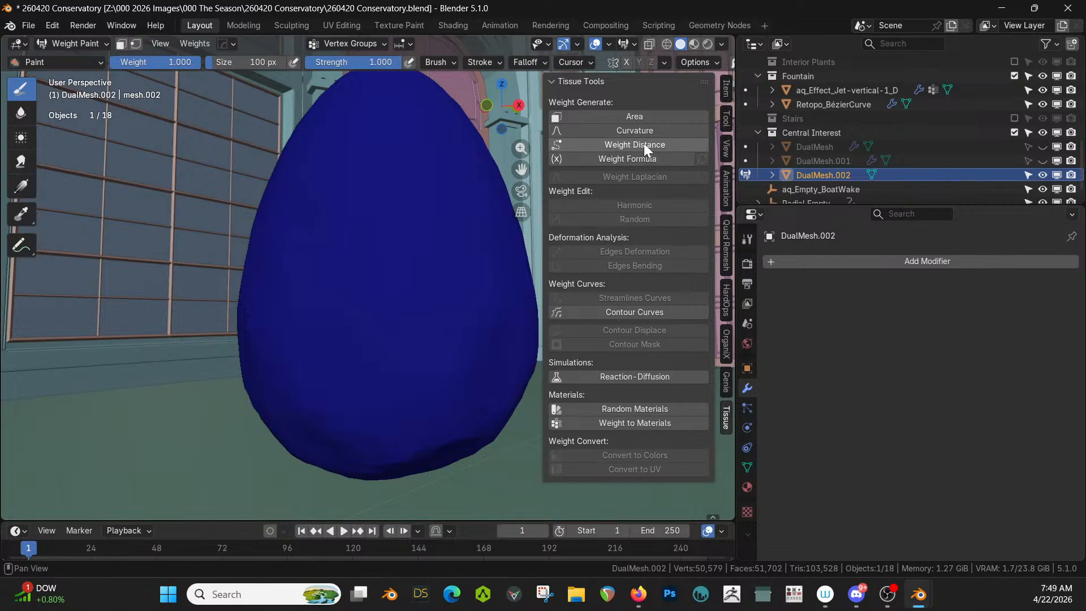
{"action": "left_click", "coordinate": [653, 158]}
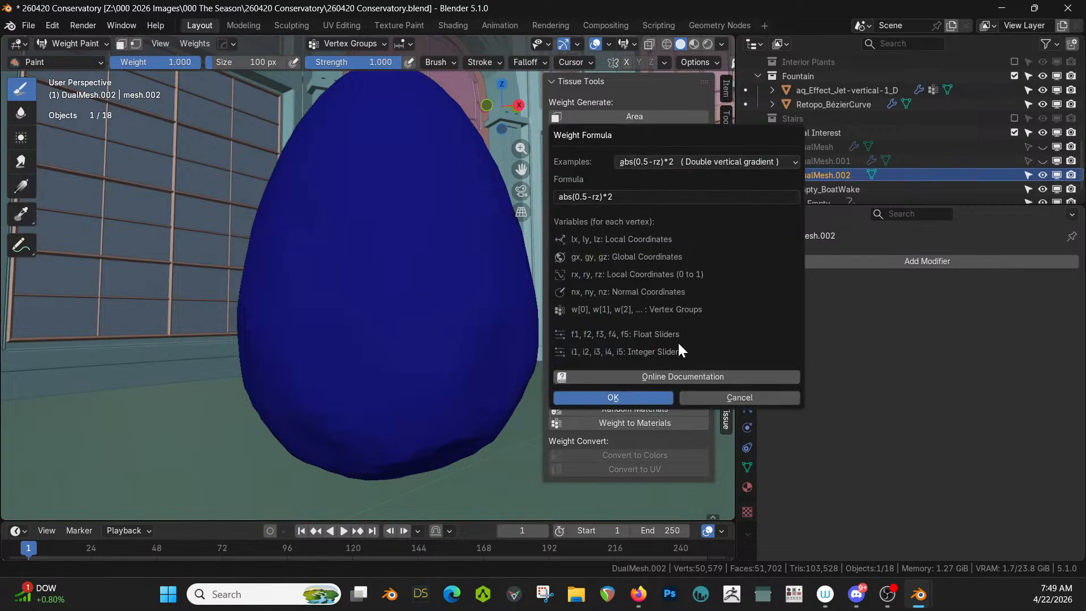
{"action": "left_click", "coordinate": [627, 398]}
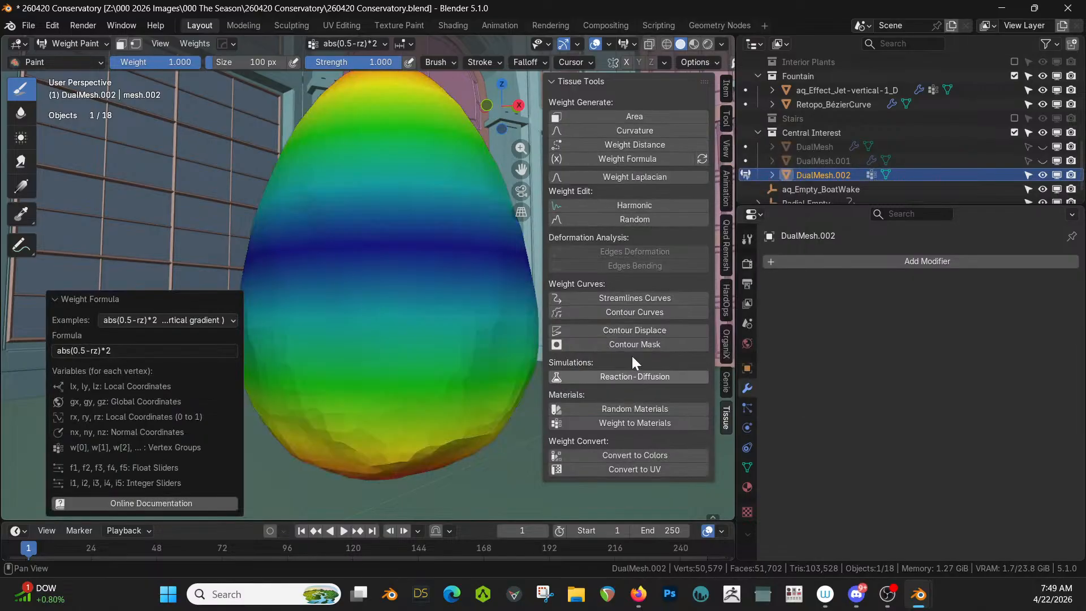
Step: Generate Tissue Area weights on the smallest egg
{"action": "left_click", "coordinate": [646, 118]}
{"action": "mouse_move", "coordinate": [430, 276]}
{"action": "middle_mouse_down"}
{"action": "mouse_move", "coordinate": [419, 300]}
{"action": "mouse_move", "coordinate": [316, 325]}
{"action": "mouse_move", "coordinate": [185, 329]}
{"action": "mouse_move", "coordinate": [276, 323]}
{"action": "mouse_move", "coordinate": [324, 383]}
{"action": "mouse_move", "coordinate": [396, 306]}
{"action": "mouse_move", "coordinate": [367, 328]}
{"action": "mouse_move", "coordinate": [381, 322]}
{"action": "middle_mouse_up"}
{"action": "scroll", "coordinate": [277, 323], "scroll_direction": "down", "scroll_amount": 3}
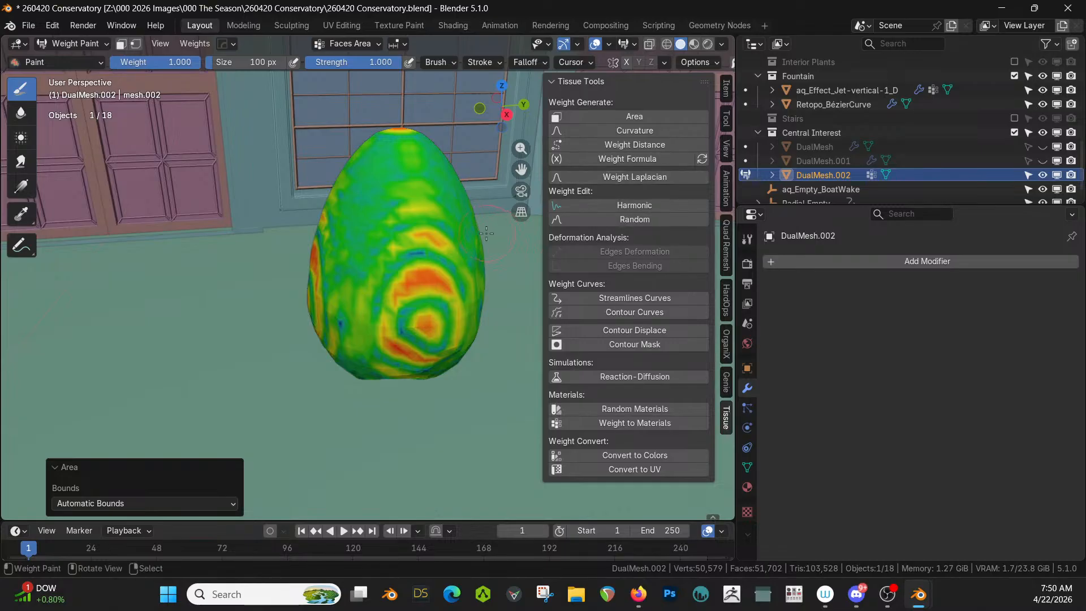
Step: Try subtracting weight from the egg's tip with full-strength brush strokes, and undo them
{"action": "left_click_drag", "start_coordinate": [364, 181], "coordinate": [438, 180], "text": "ctrl"}
{"action": "key", "text": "ctrl+z"}
{"action": "middle_click_drag", "start_coordinate": [433, 190], "coordinate": [378, 237]}
{"action": "key", "text": "KP_7"}
{"action": "scroll", "coordinate": [377, 238], "scroll_direction": "down", "scroll_amount": 1}
{"action": "scroll", "coordinate": [377, 238], "scroll_direction": "down", "scroll_amount": 1}
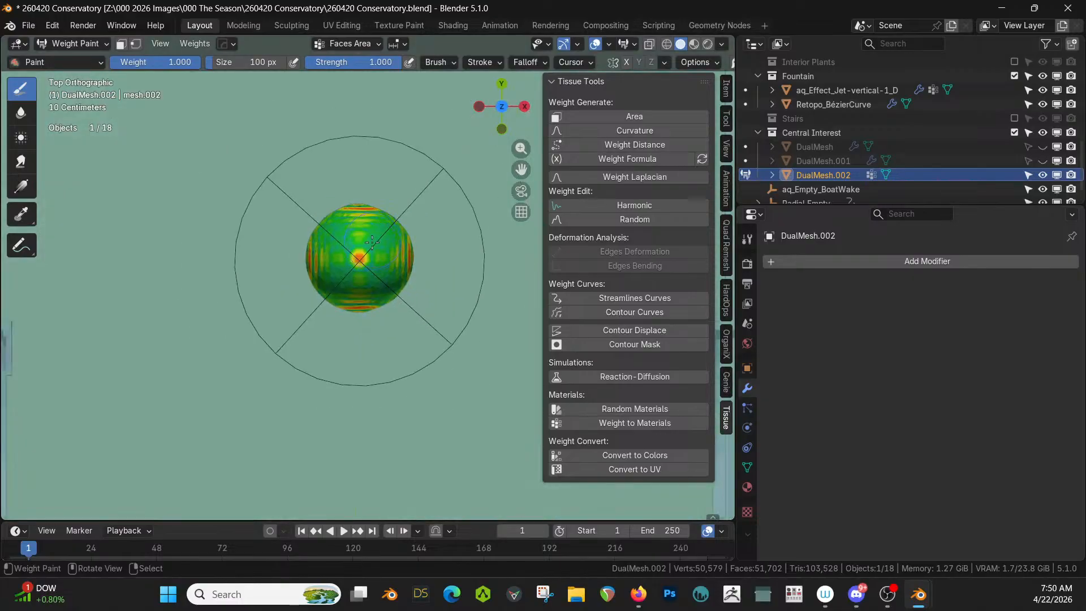
{"action": "left_click_drag", "start_coordinate": [359, 261], "coordinate": [360, 256], "text": "ctrl"}
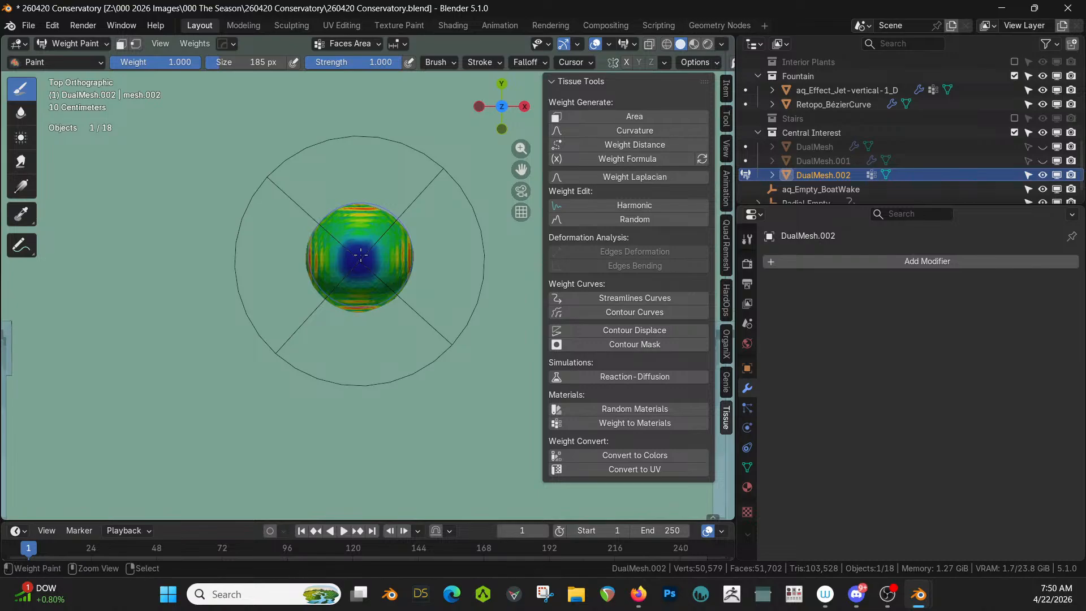
{"action": "key", "text": "ctrl+z"}
Step: Paint the egg's tip with a brush weight of 0.595, and set the brush weight back to 1
{"action": "mouse_move", "coordinate": [190, 67]}
{"action": "left_mouse_down"}
{"action": "mouse_move", "coordinate": [154, 66]}
{"action": "mouse_move", "coordinate": [190, 66]}
{"action": "mouse_move", "coordinate": [164, 62]}
{"action": "left_mouse_up"}
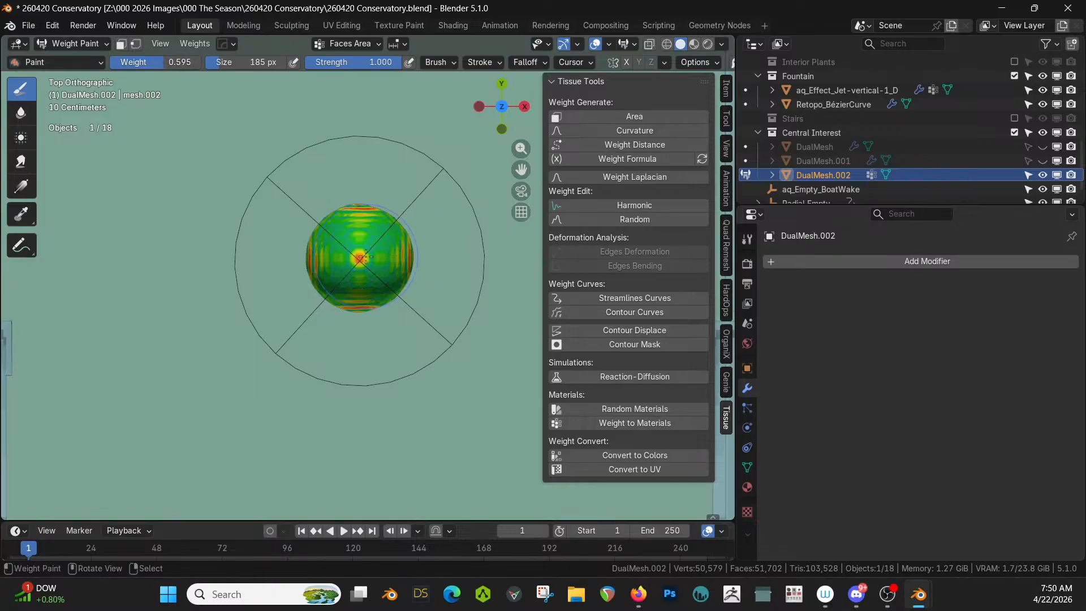
{"action": "left_click", "coordinate": [360, 257]}
{"action": "left_click", "coordinate": [170, 63]}
{"action": "type", "text": "1"}
{"action": "key", "text": "Return"}
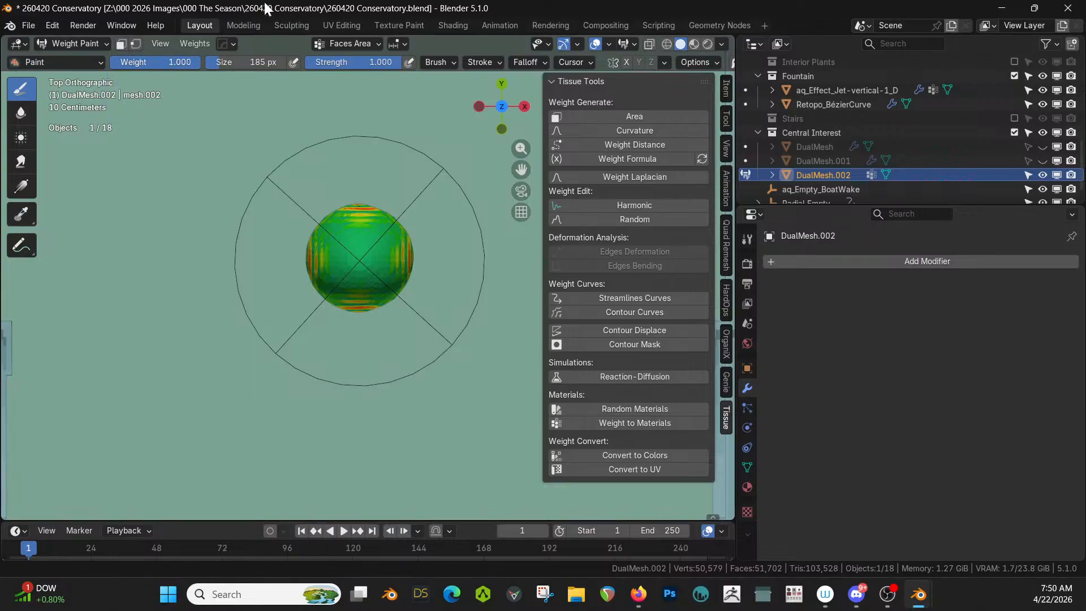
Step: Set the brush strength to 0.5, subtract weight around the egg's tip and soften it with an additive dab
{"action": "left_click", "coordinate": [373, 67]}
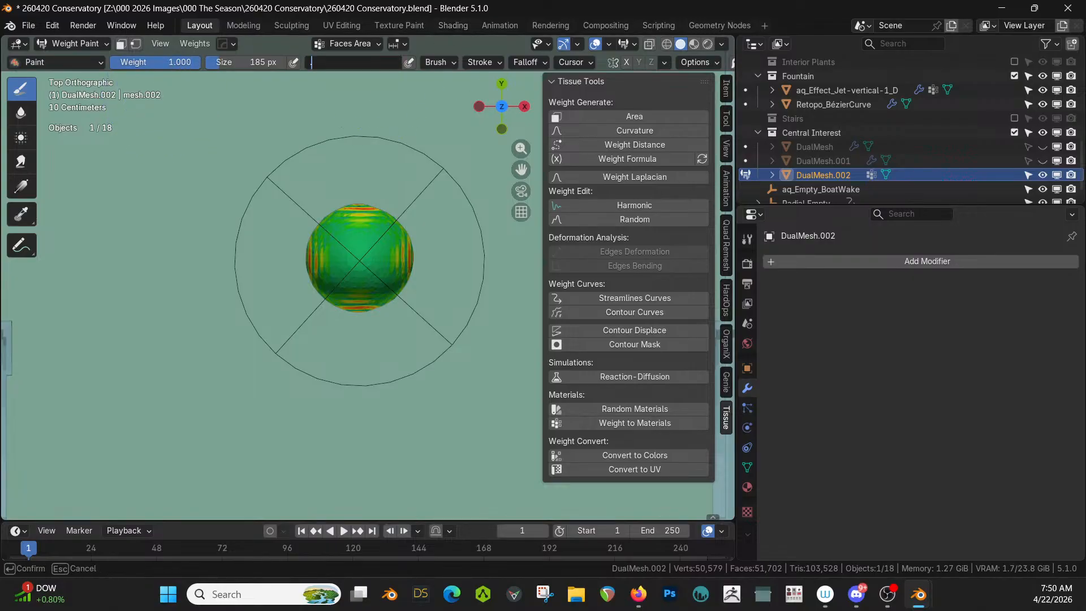
{"action": "type", "text": ".5"}
{"action": "key", "text": "Return"}
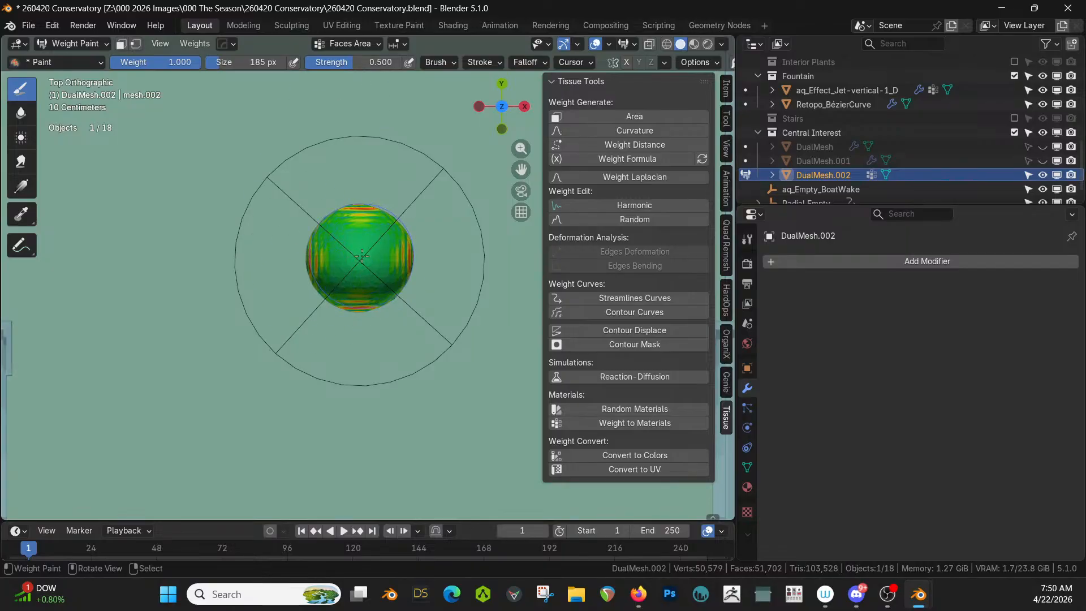
{"action": "left_click_drag", "start_coordinate": [360, 258], "coordinate": [360, 258], "text": "ctrl"}
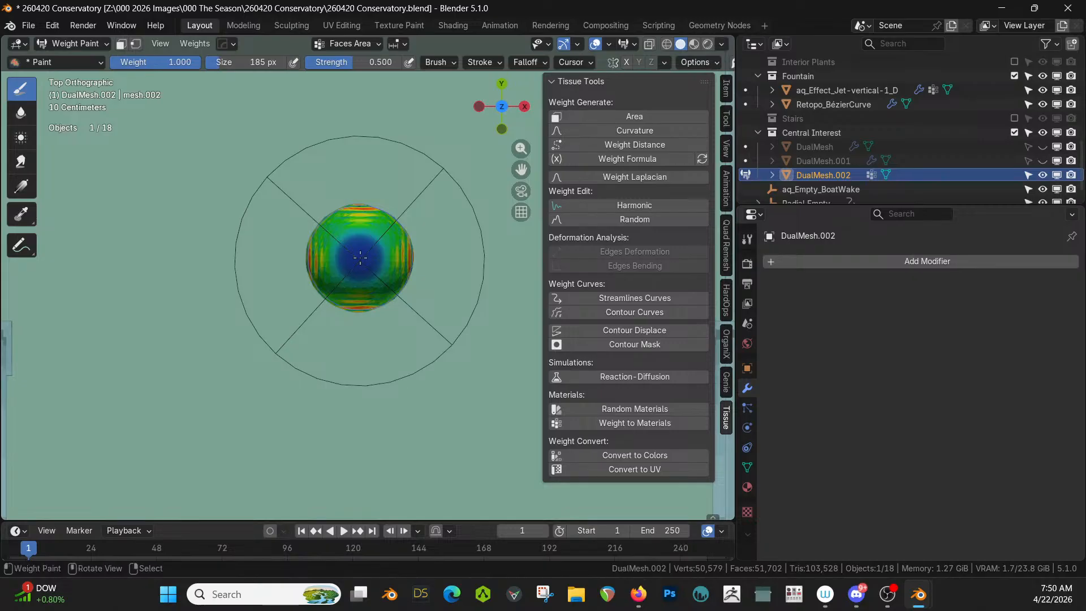
{"action": "mouse_move", "coordinate": [361, 258]}
{"action": "middle_mouse_down"}
{"action": "mouse_move", "coordinate": [378, 150]}
{"action": "mouse_move", "coordinate": [368, 264]}
{"action": "middle_mouse_up"}
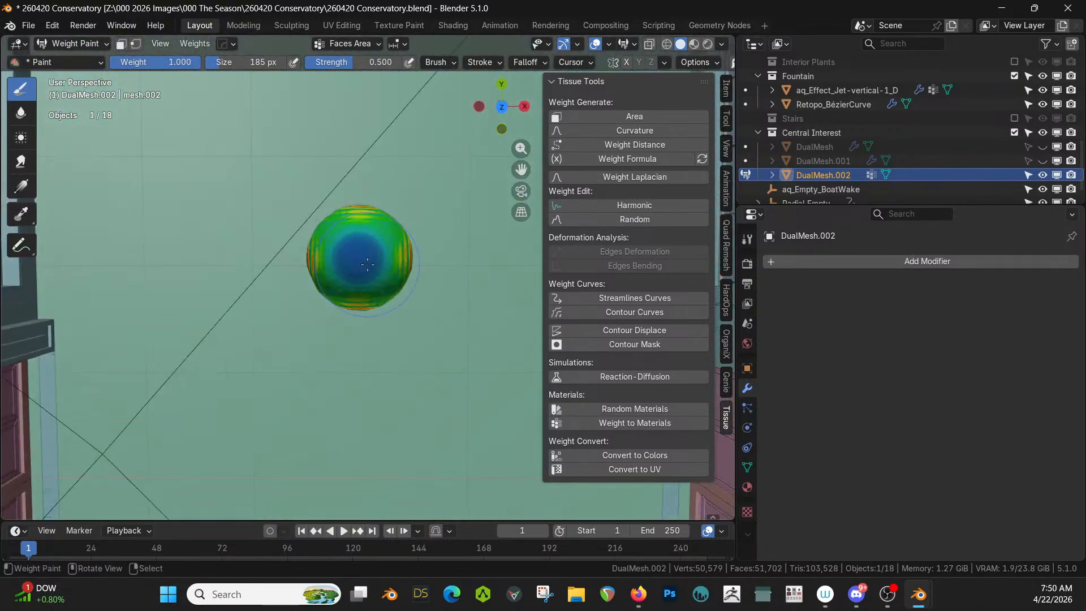
{"action": "left_click", "coordinate": [361, 263]}
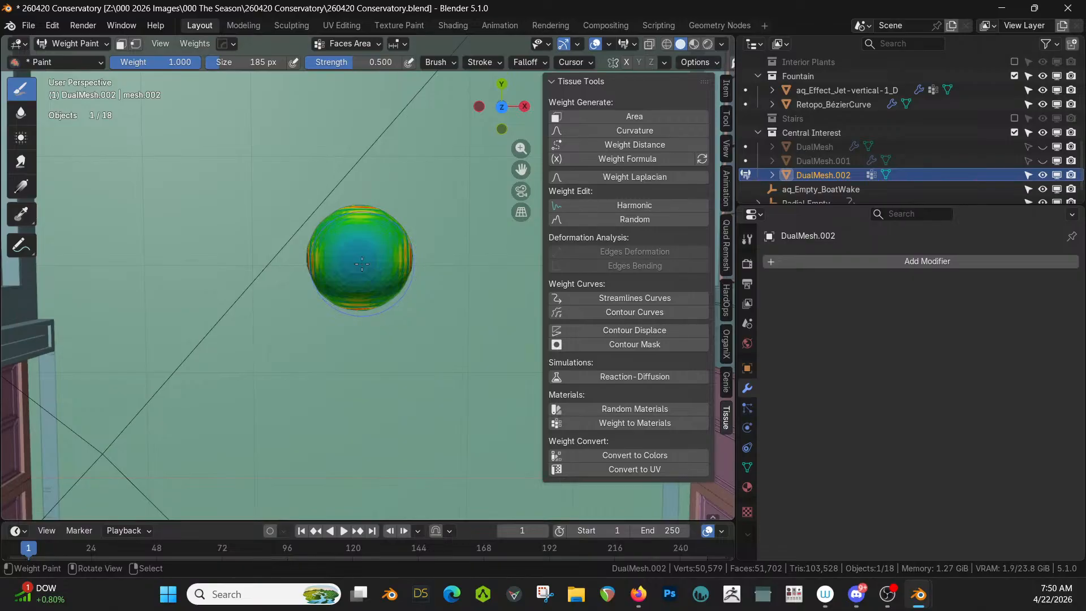
Step: Isolate the smallest egg in top view, and with a 796 px brush try one weight dab over its tip and undo it
{"action": "key", "text": "KP_7"}
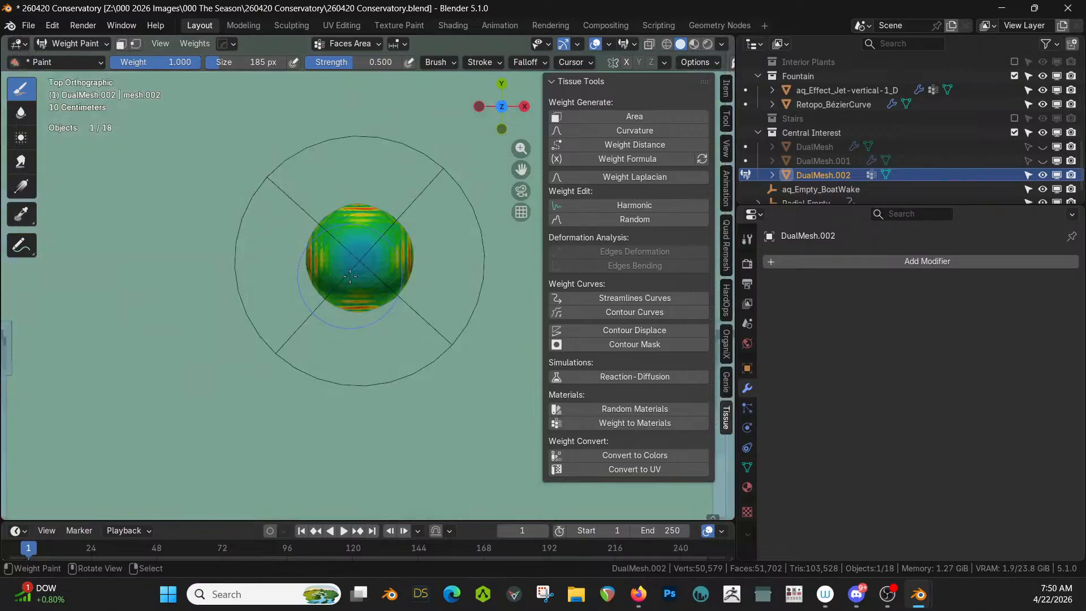
{"action": "key", "text": "KP_Divide"}
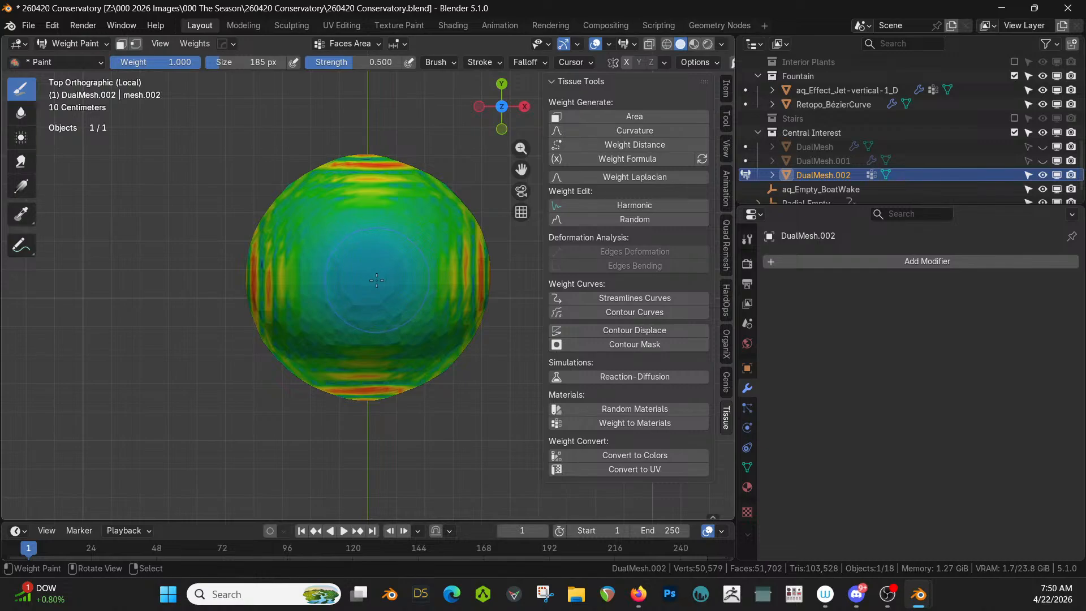
{"action": "key", "text": "bracketright"}
{"action": "key", "text": "bracketright"}
{"action": "key", "text": "bracketright"}
{"action": "key", "text": "bracketright"}
{"action": "key", "text": "bracketright"}
{"action": "key", "text": "bracketright"}
{"action": "key", "text": "bracketright"}
{"action": "key", "text": "bracketright"}
{"action": "key", "text": "bracketright"}
{"action": "key", "text": "bracketright"}
{"action": "key", "text": "bracketright"}
{"action": "key", "text": "bracketright"}
{"action": "key", "text": "bracketright"}
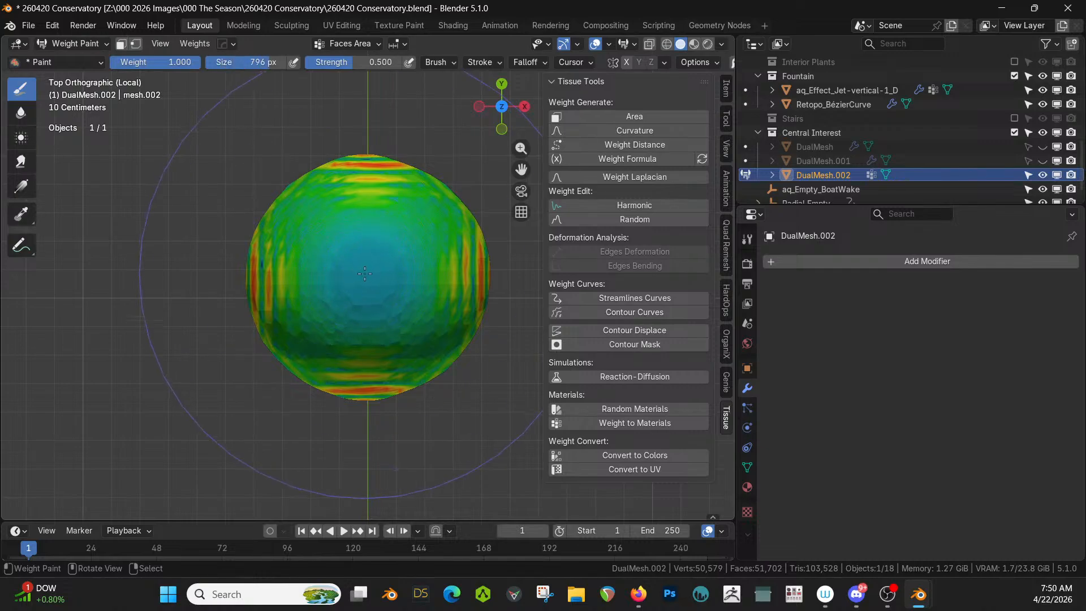
{"action": "left_click", "coordinate": [365, 278]}
{"action": "key", "text": "ctrl+z"}
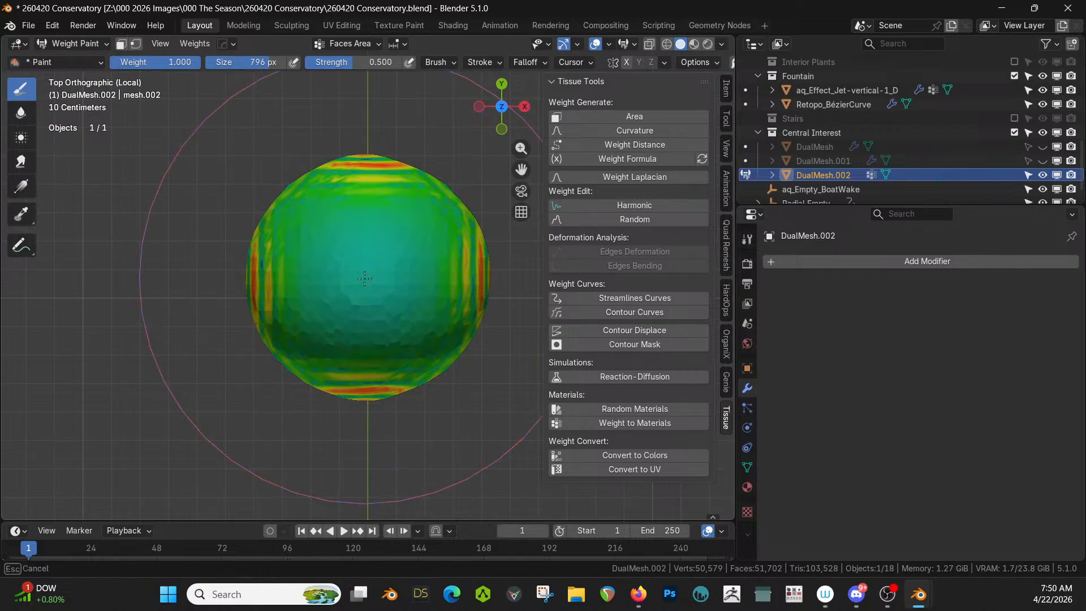
Step: Check the smallest egg's vertex groups and switch it from Weight Paint back to Object Mode
{"action": "middle_click_drag", "start_coordinate": [364, 278], "coordinate": [380, 145]}
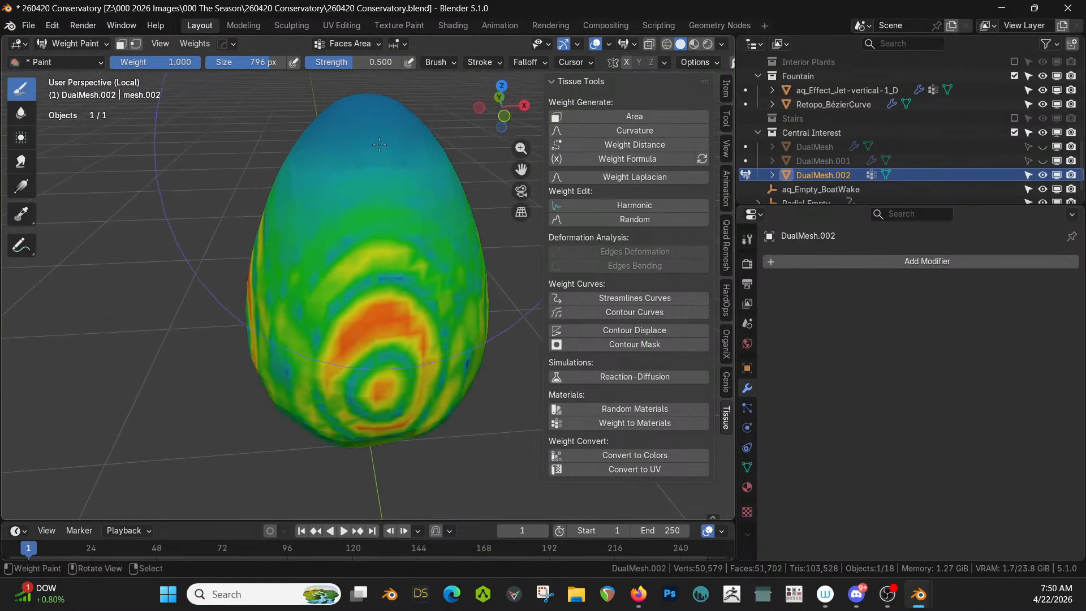
{"action": "left_click", "coordinate": [747, 467]}
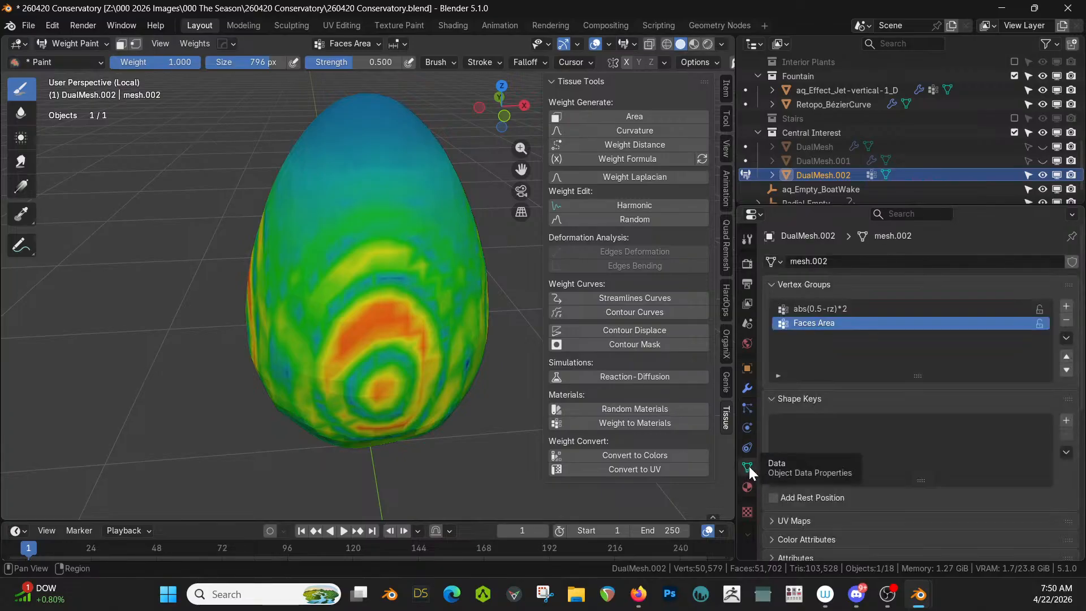
{"action": "left_click", "coordinate": [75, 41]}
{"action": "left_click", "coordinate": [86, 59]}
{"action": "mouse_move", "coordinate": [187, 170]}
{"action": "middle_mouse_down"}
{"action": "mouse_move", "coordinate": [219, 271]}
{"action": "mouse_move", "coordinate": [257, 257]}
{"action": "mouse_move", "coordinate": [271, 266]}
{"action": "middle_mouse_up"}
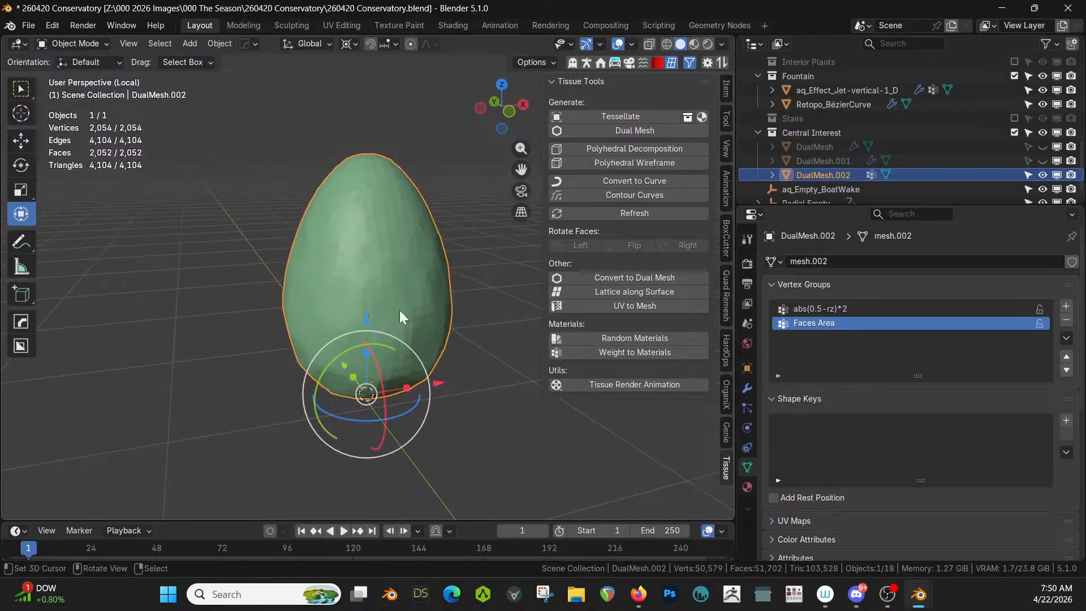
Step: Add a Decimate modifier to the smallest egg and set its vertex group to Faces Area
{"action": "left_click", "coordinate": [746, 388]}
{"action": "left_click", "coordinate": [885, 263]}
{"action": "mouse_move", "coordinate": [886, 264]}
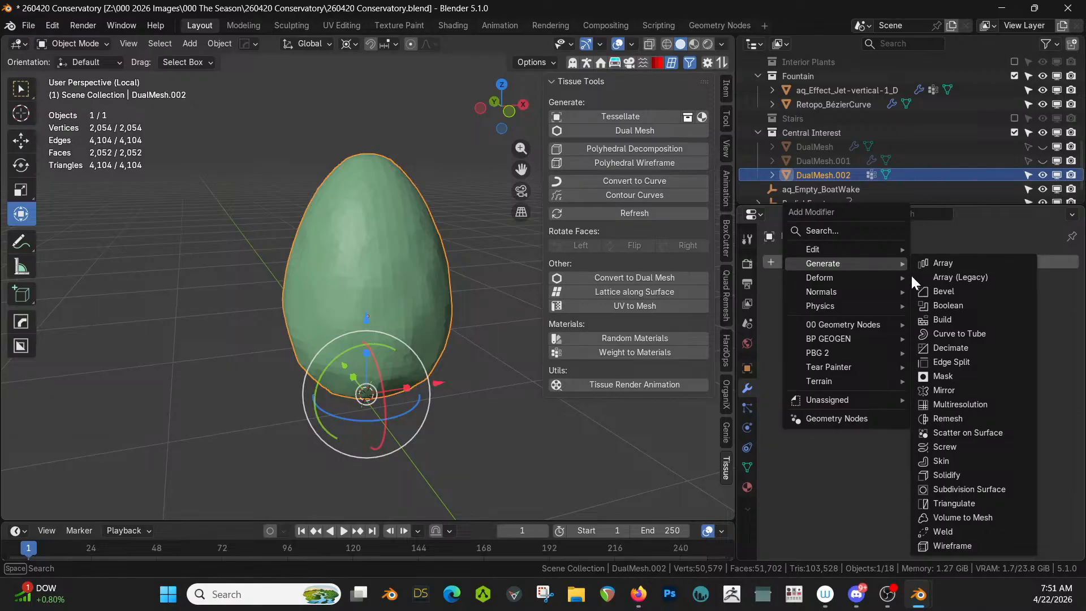
{"action": "left_click", "coordinate": [967, 345]}
{"action": "left_click", "coordinate": [910, 407]}
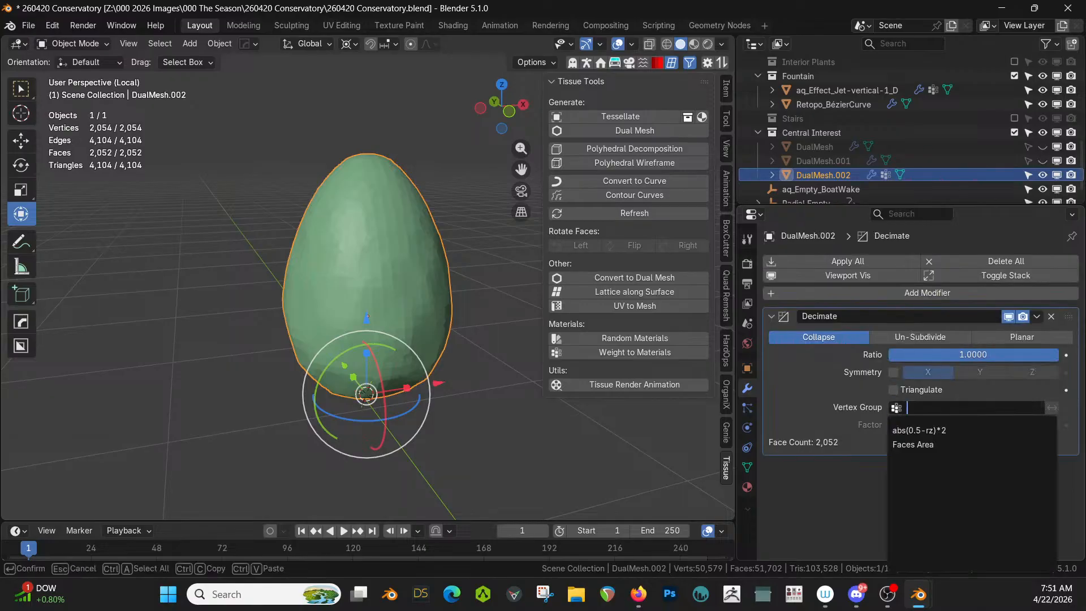
{"action": "left_click", "coordinate": [913, 445]}
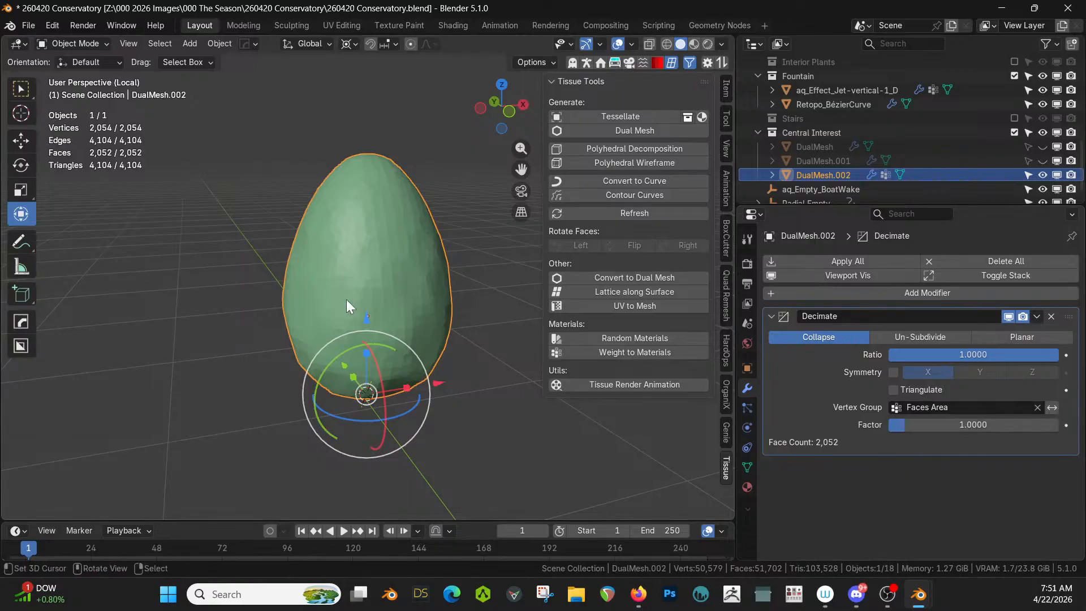
Step: With the wireframe overlay on, set the Decimate ratio to 0.1287 and apply the modifier to the egg mesh
{"action": "key", "text": "alt+v"}
{"action": "left_click", "coordinate": [286, 299]}
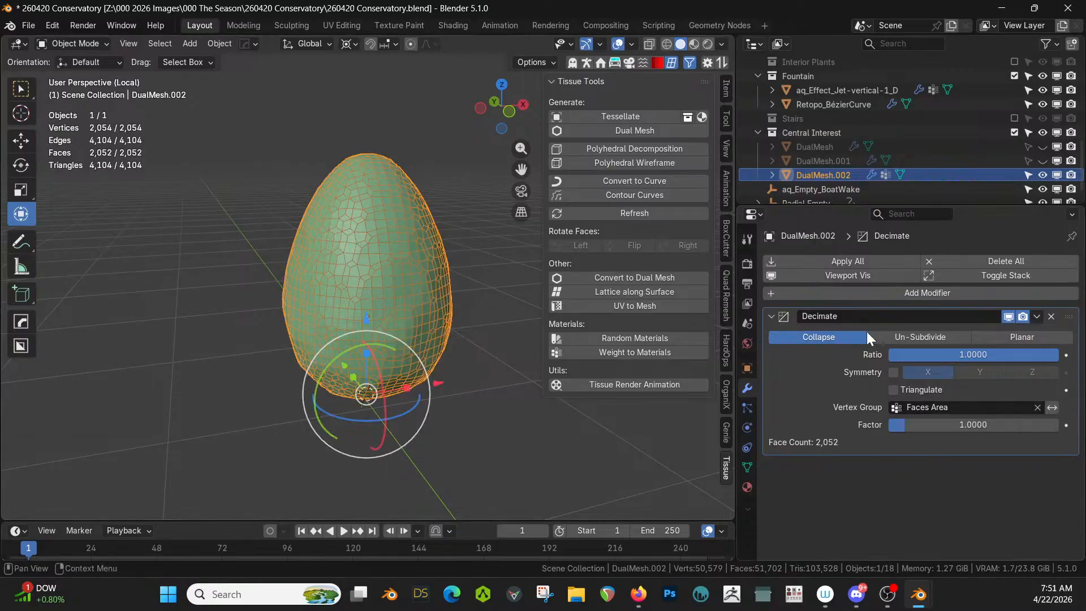
{"action": "left_click_drag", "start_coordinate": [1028, 354], "coordinate": [910, 354]}
{"action": "mouse_move", "coordinate": [492, 296]}
{"action": "middle_mouse_down"}
{"action": "mouse_move", "coordinate": [492, 346]}
{"action": "mouse_move", "coordinate": [441, 417]}
{"action": "mouse_move", "coordinate": [359, 316]}
{"action": "mouse_move", "coordinate": [352, 270]}
{"action": "mouse_move", "coordinate": [362, 258]}
{"action": "mouse_move", "coordinate": [489, 281]}
{"action": "middle_mouse_up"}
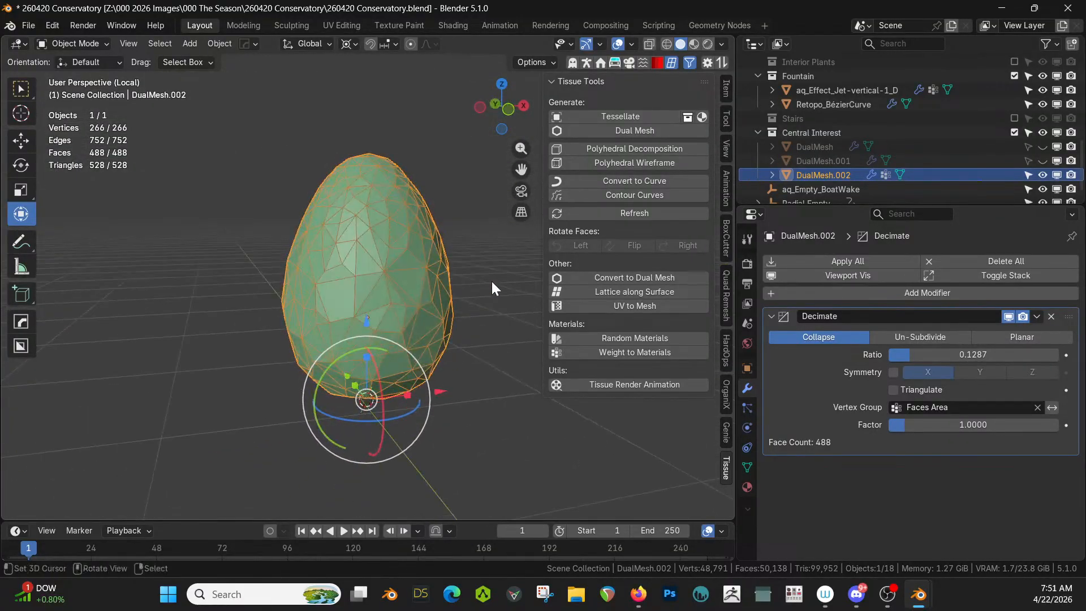
{"action": "left_click", "coordinate": [847, 261]}
Step: Bevel all vertices of the decimated egg by 35.37 percent with 2 segments in Edit Mode, and return to Object Mode
{"action": "middle_click_drag", "start_coordinate": [385, 271], "coordinate": [424, 322]}
{"action": "scroll", "coordinate": [427, 326], "scroll_direction": "up", "scroll_amount": 3}
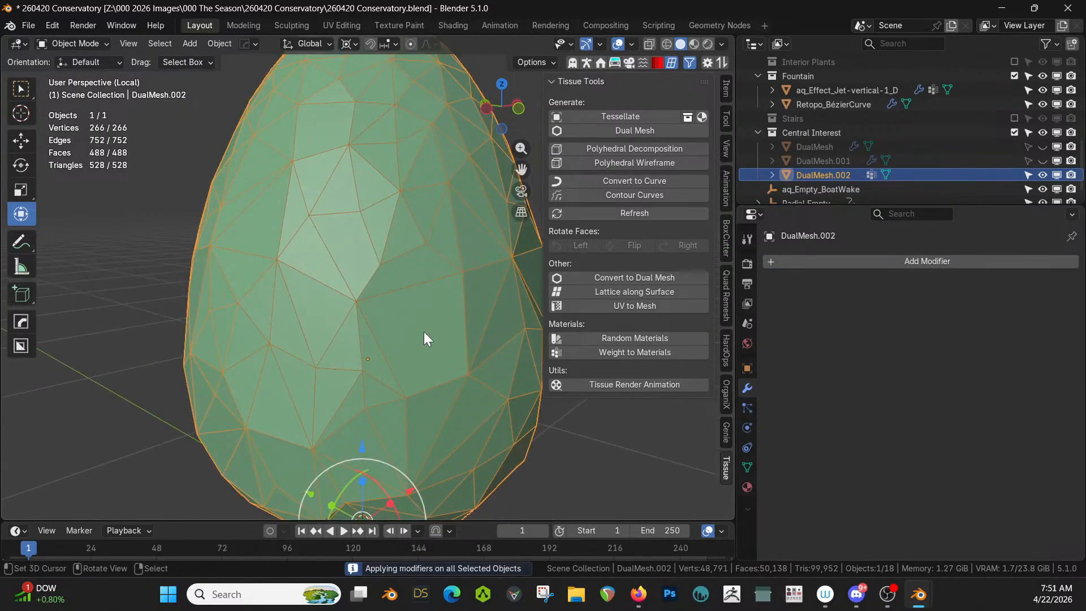
{"action": "key", "text": "Tab"}
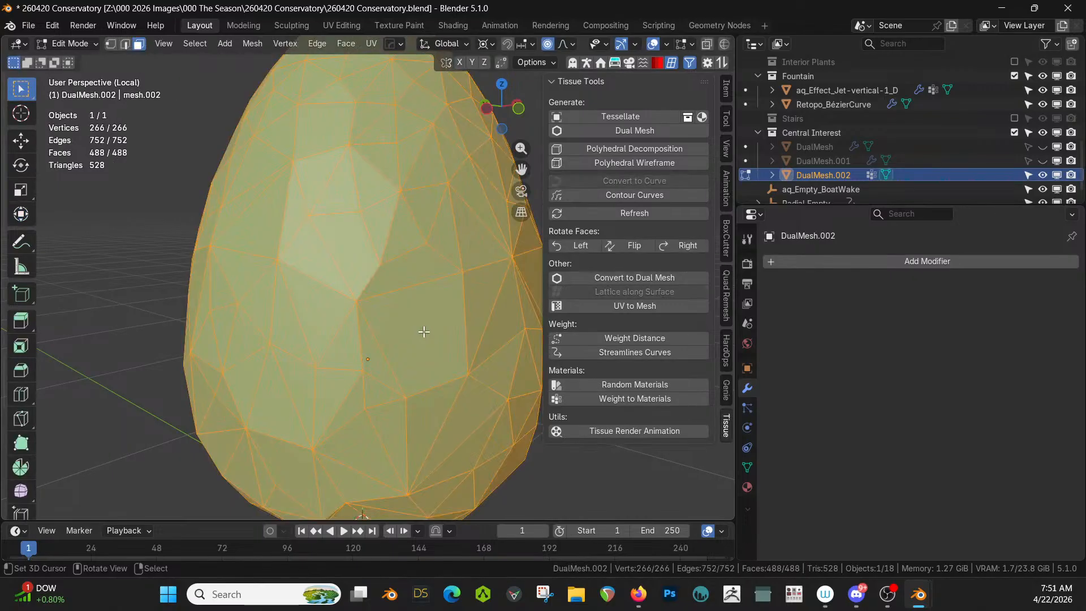
{"action": "key", "text": "ctrl+b"}
{"action": "scroll", "coordinate": [430, 337], "scroll_direction": "up", "scroll_amount": 1}
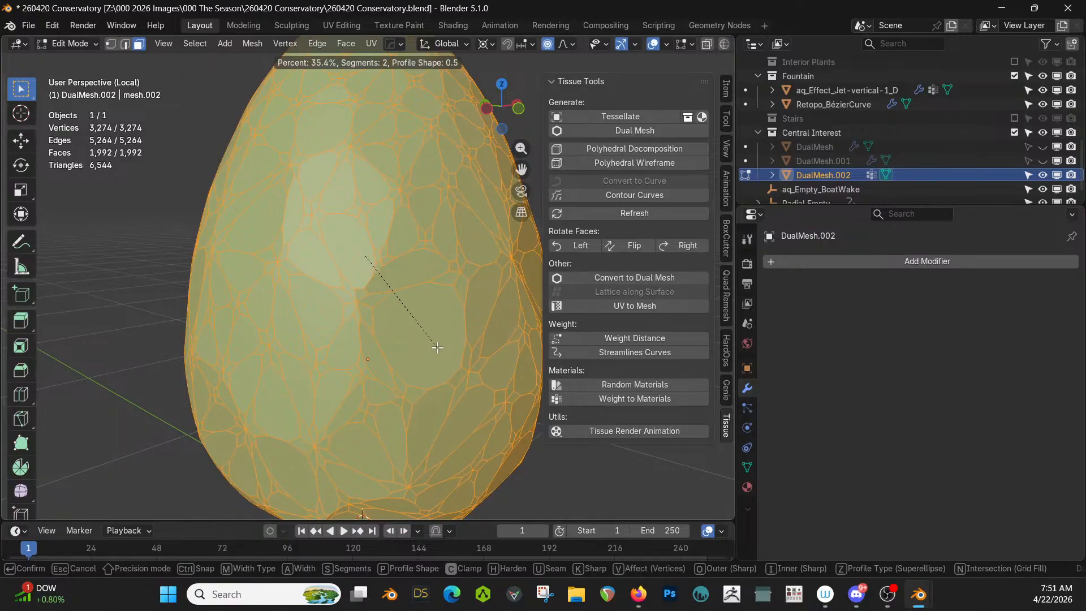
{"action": "left_click", "coordinate": [437, 348]}
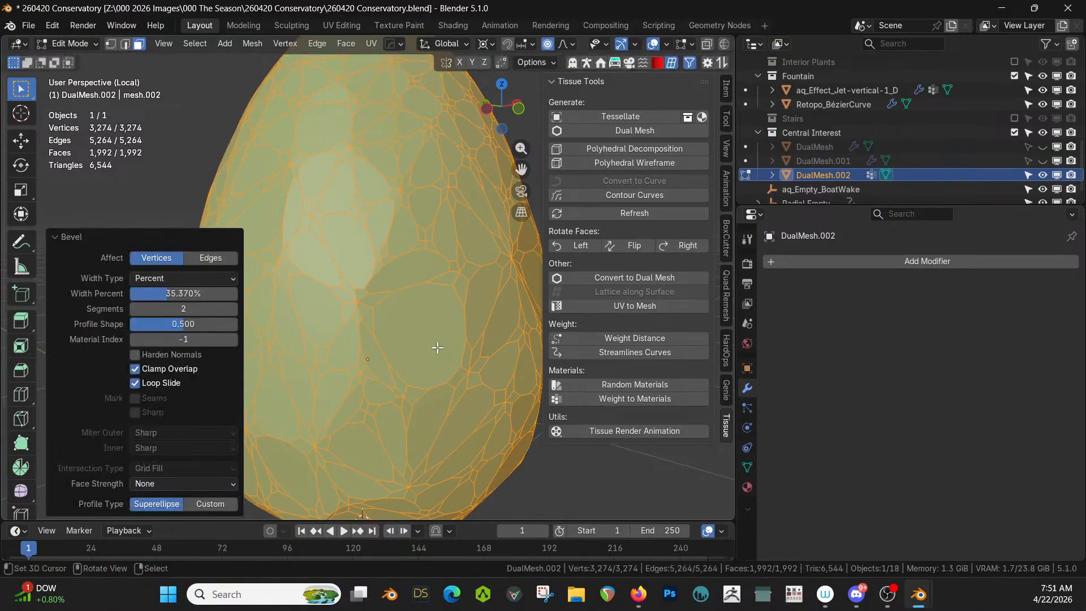
{"action": "key", "text": "Tab"}
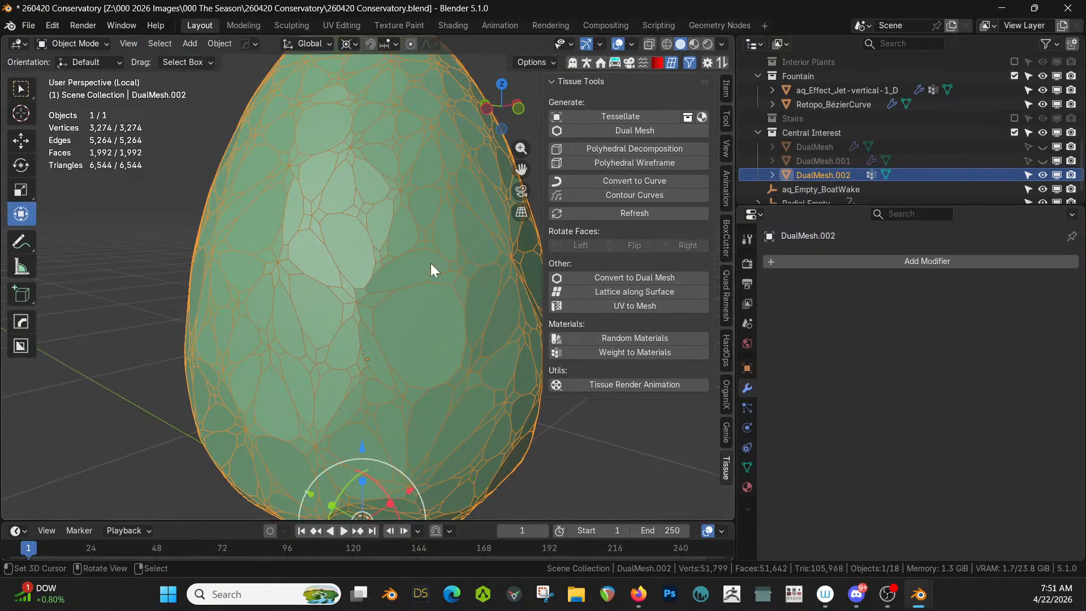
Step: Unhide DualMesh.001 and isolate it together with DualMesh.002
{"action": "key", "text": "KP_Divide"}
{"action": "middle_click_drag", "start_coordinate": [429, 263], "coordinate": [465, 187]}
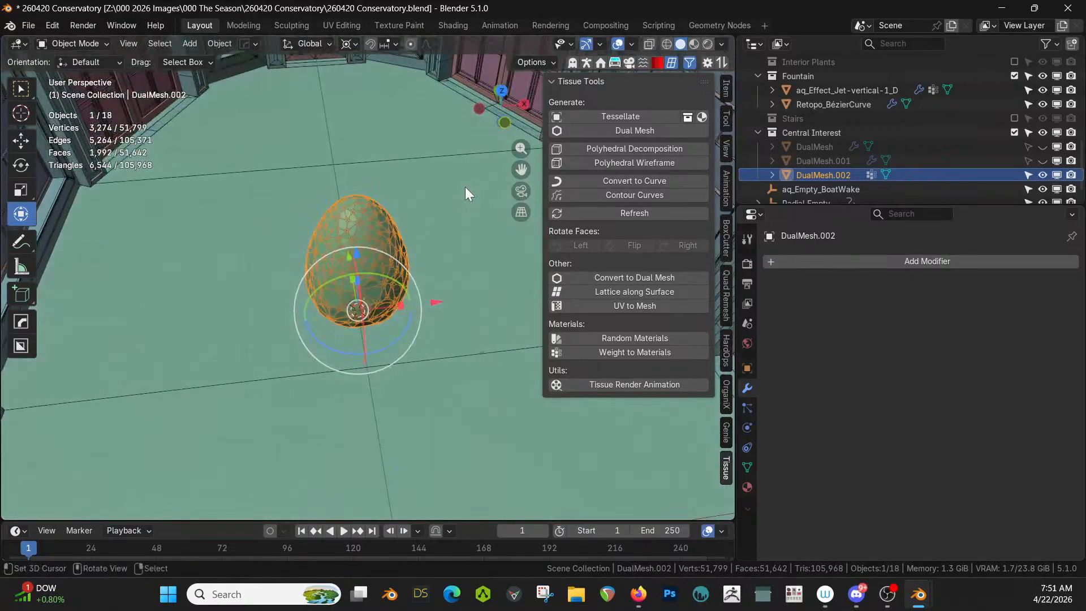
{"action": "key", "text": "KP_Divide"}
{"action": "key", "text": "KP_Divide"}
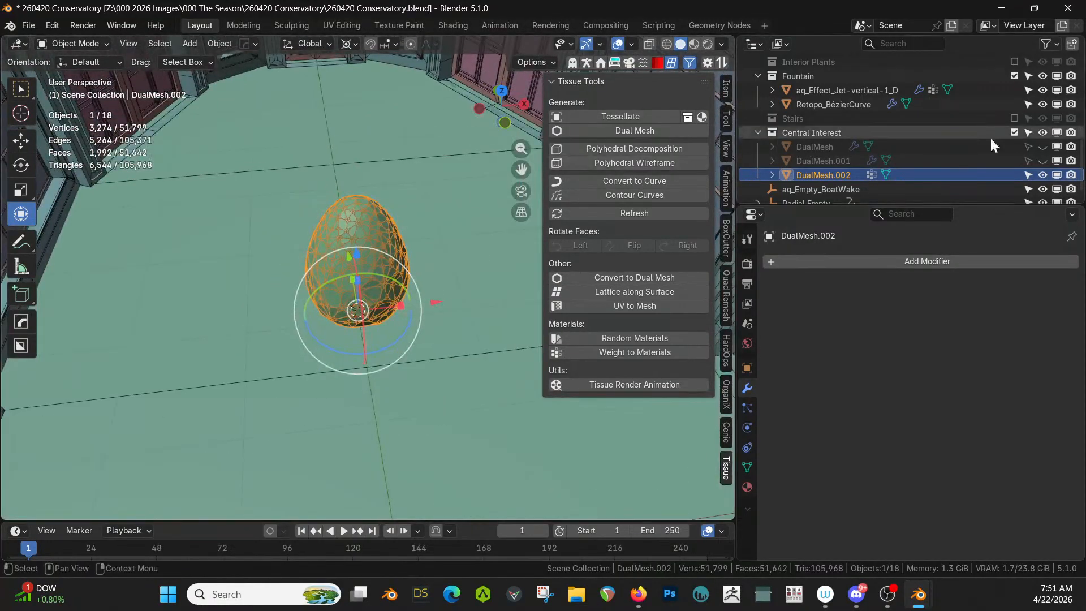
{"action": "left_click", "coordinate": [1041, 161]}
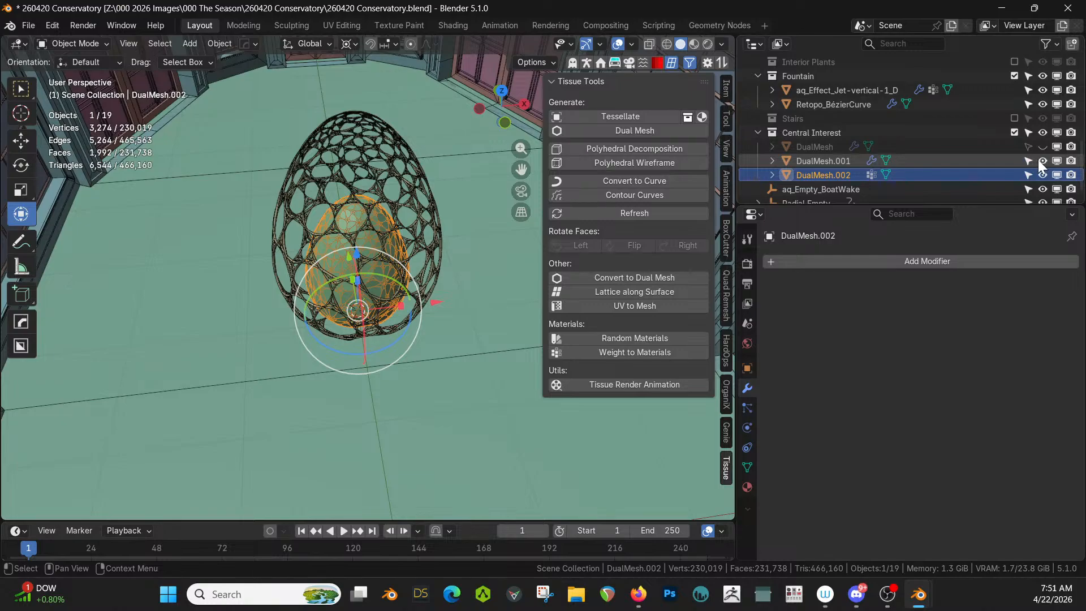
{"action": "left_click", "coordinate": [925, 165], "text": "ctrl"}
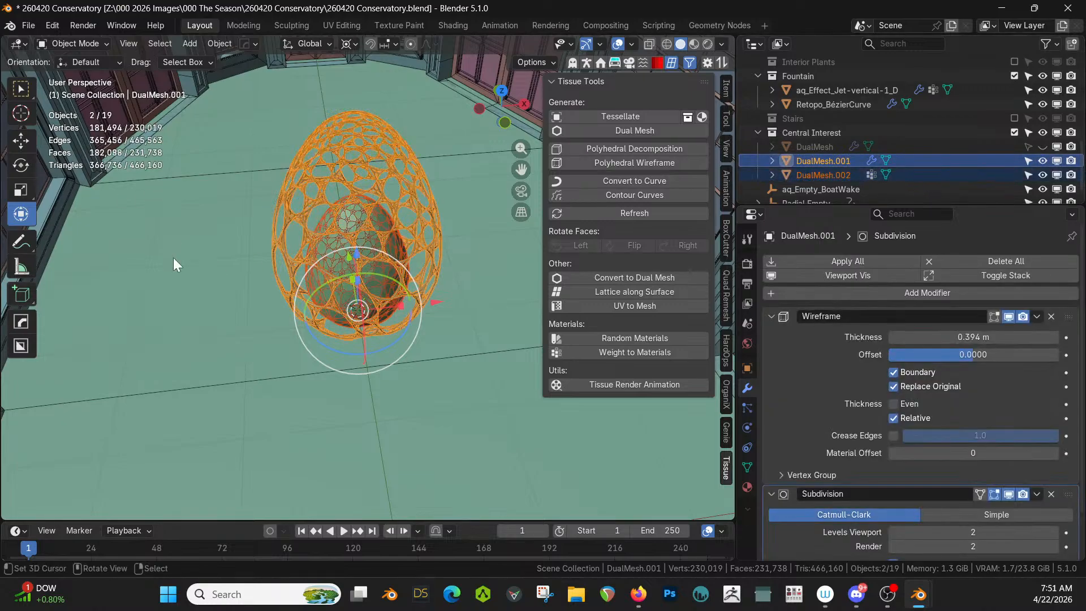
{"action": "key", "text": "KP_Divide"}
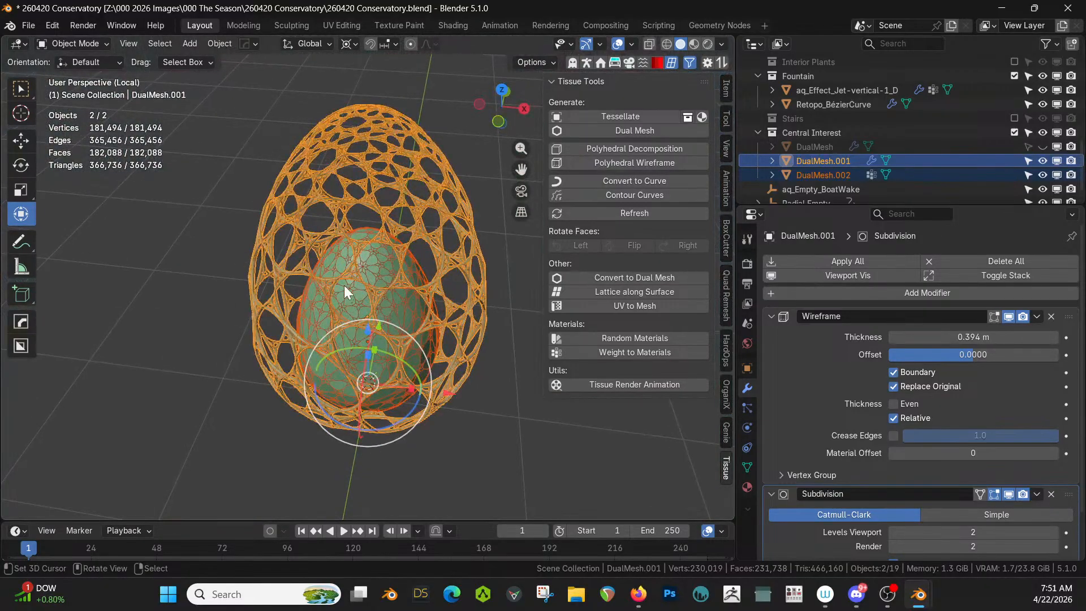
Step: Copy the Wireframe and Subdivision modifiers from DualMesh.001 to the smallest egg and return to the full scene
{"action": "left_click", "coordinate": [356, 301]}
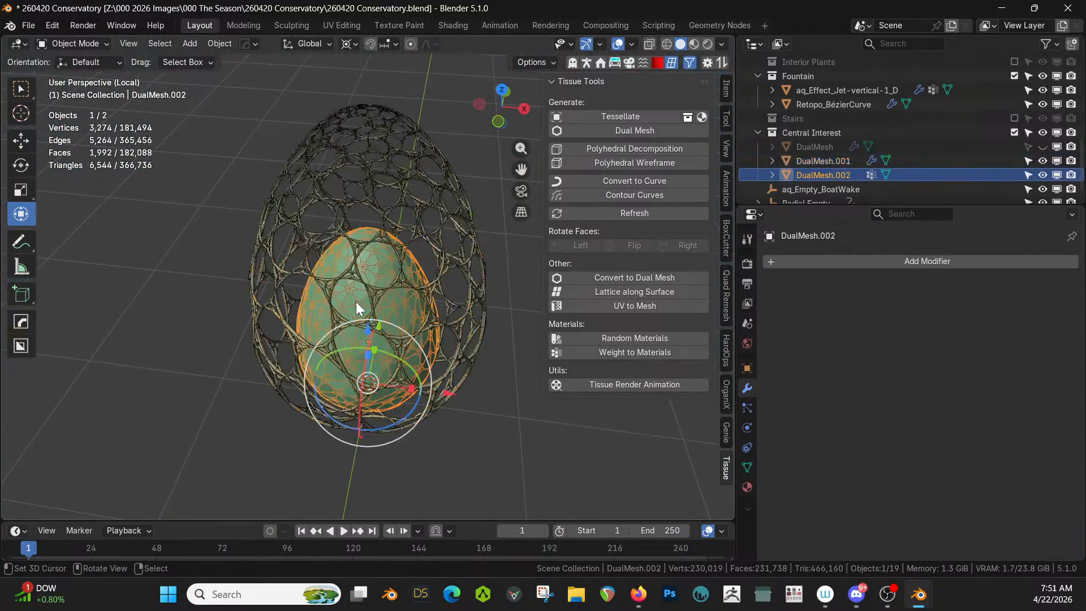
{"action": "left_click", "coordinate": [479, 236], "text": "shift"}
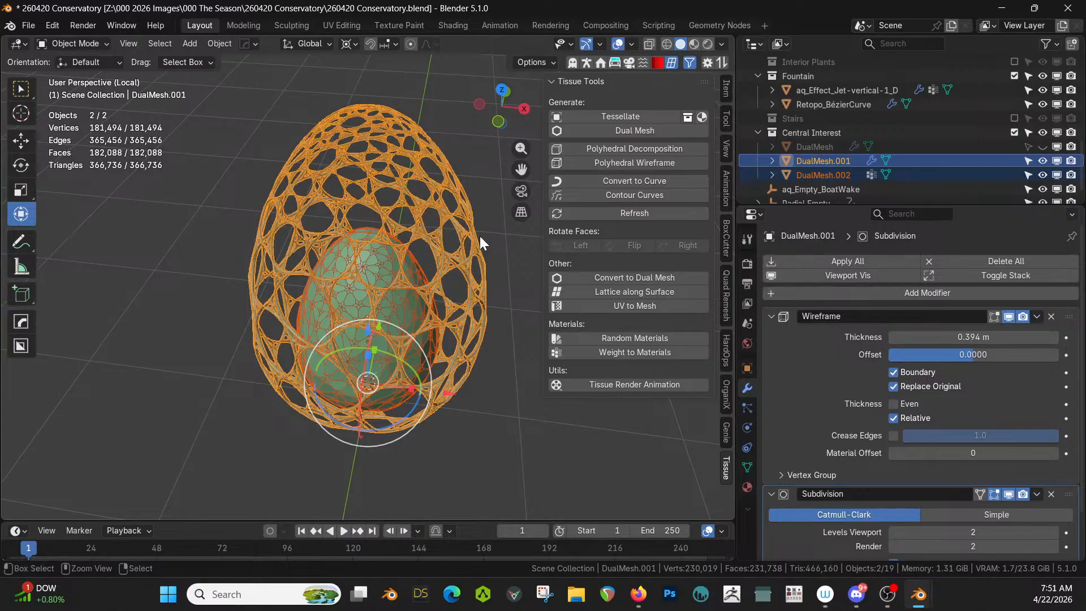
{"action": "key", "text": "ctrl+l"}
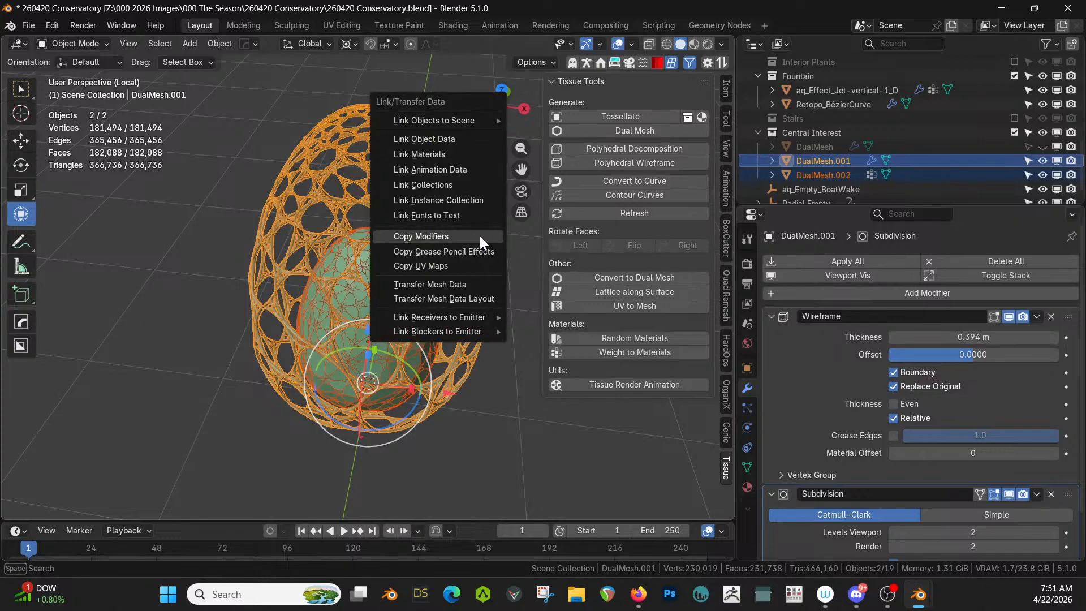
{"action": "left_click", "coordinate": [480, 236]}
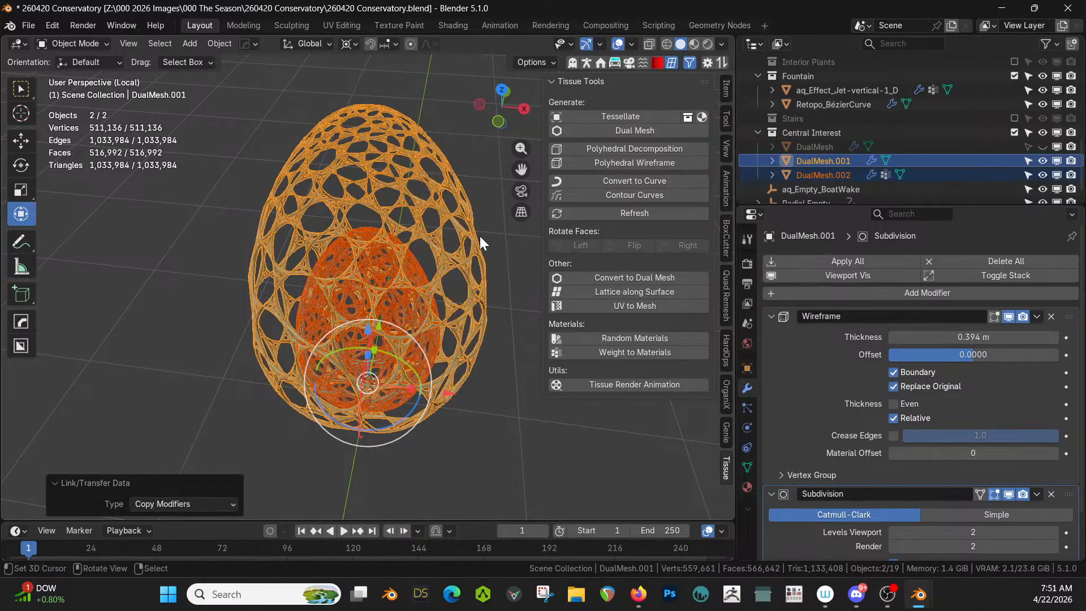
{"action": "middle_click_drag", "start_coordinate": [401, 279], "coordinate": [471, 242]}
{"action": "key", "text": "KP_Divide"}
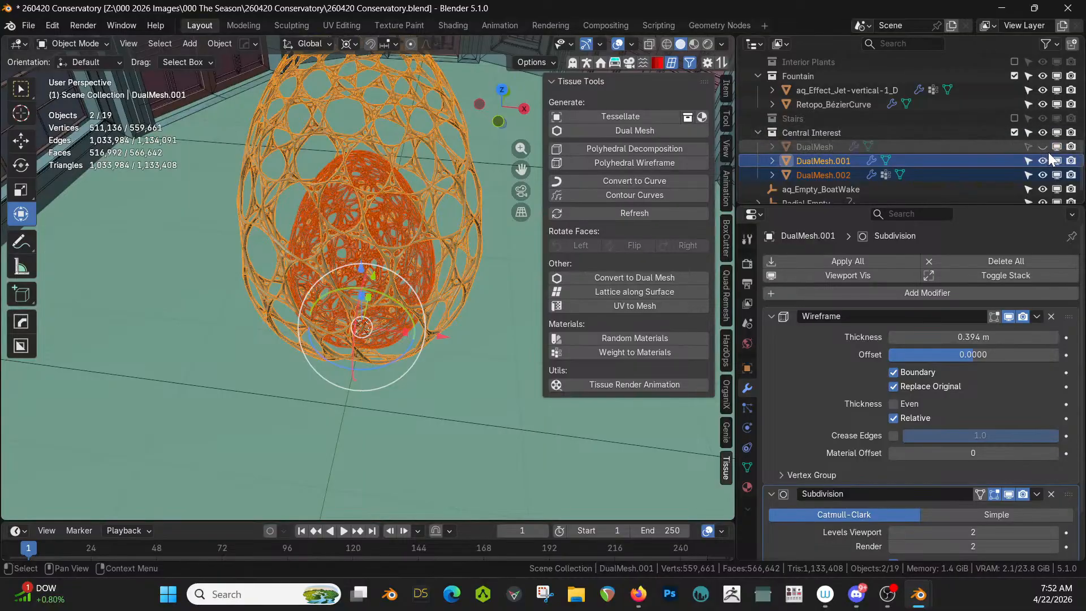
Step: Unhide the outermost egg, add it to the selection and convert all three eggs to meshes
{"action": "left_click", "coordinate": [1044, 146]}
{"action": "middle_click_drag", "start_coordinate": [445, 290], "coordinate": [424, 277]}
{"action": "left_click", "coordinate": [821, 151], "text": "ctrl"}
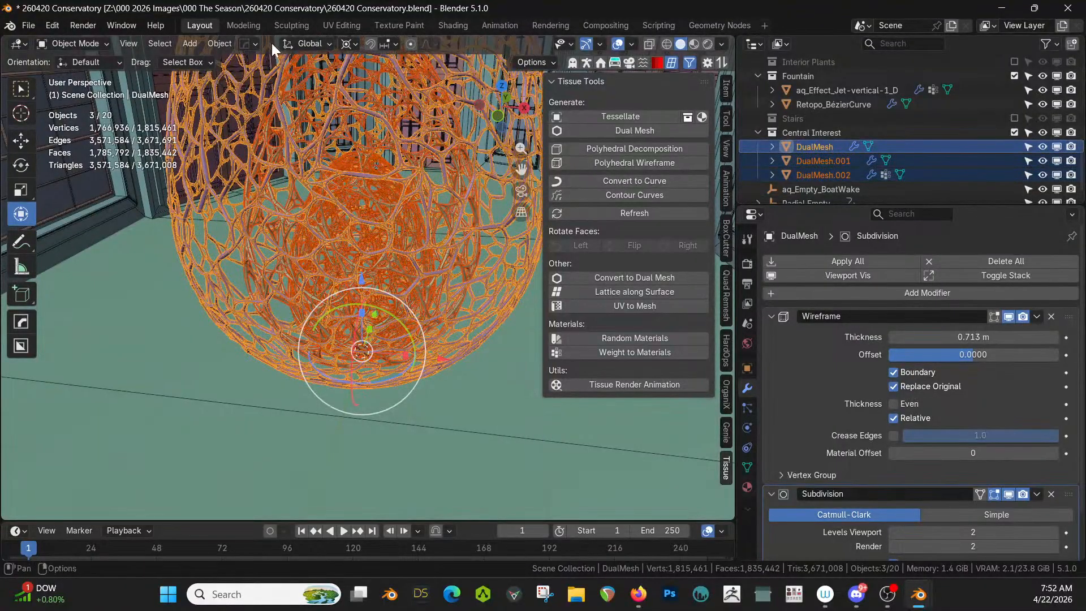
{"action": "left_click", "coordinate": [224, 45]}
{"action": "mouse_move", "coordinate": [320, 461]}
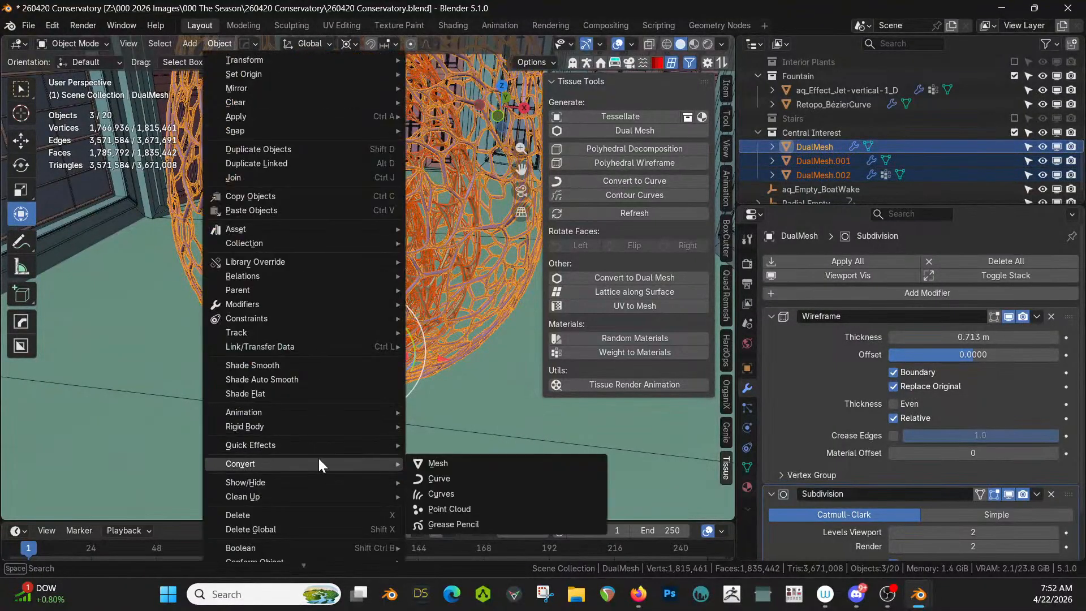
{"action": "left_click", "coordinate": [440, 462]}
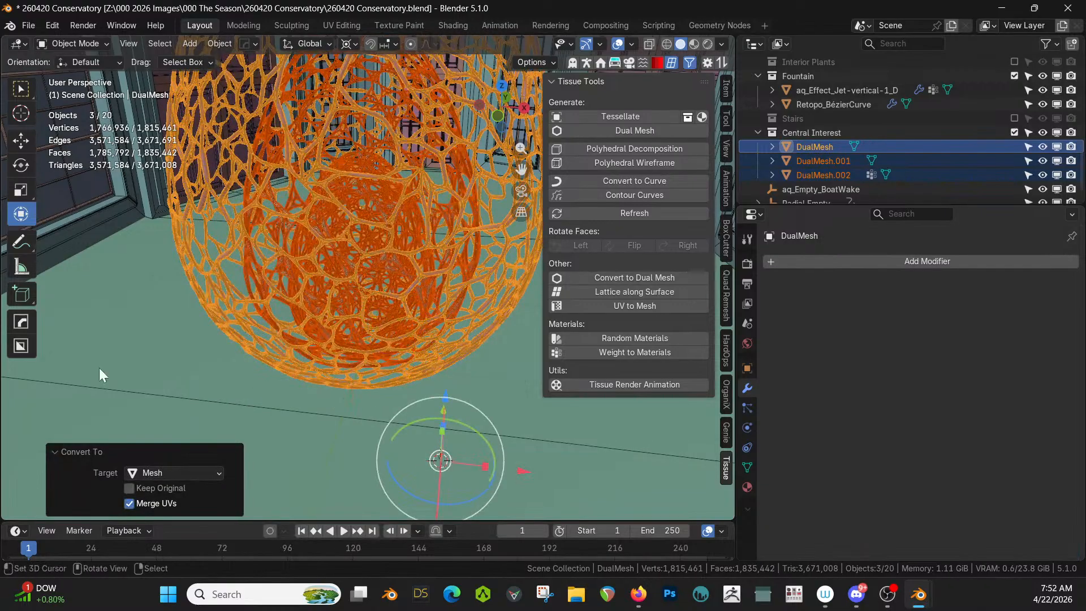
Step: Turn off the wireframe overlay and save the conservatory file
{"action": "key", "text": "alt+v"}
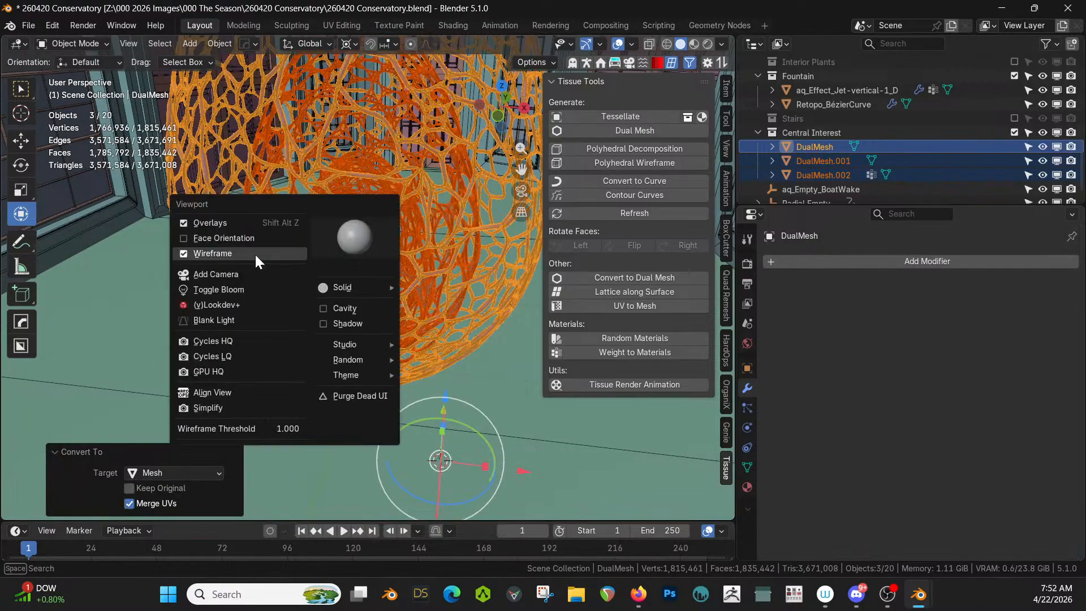
{"action": "left_click", "coordinate": [248, 253]}
{"action": "scroll", "coordinate": [280, 270], "scroll_direction": "down", "scroll_amount": 3}
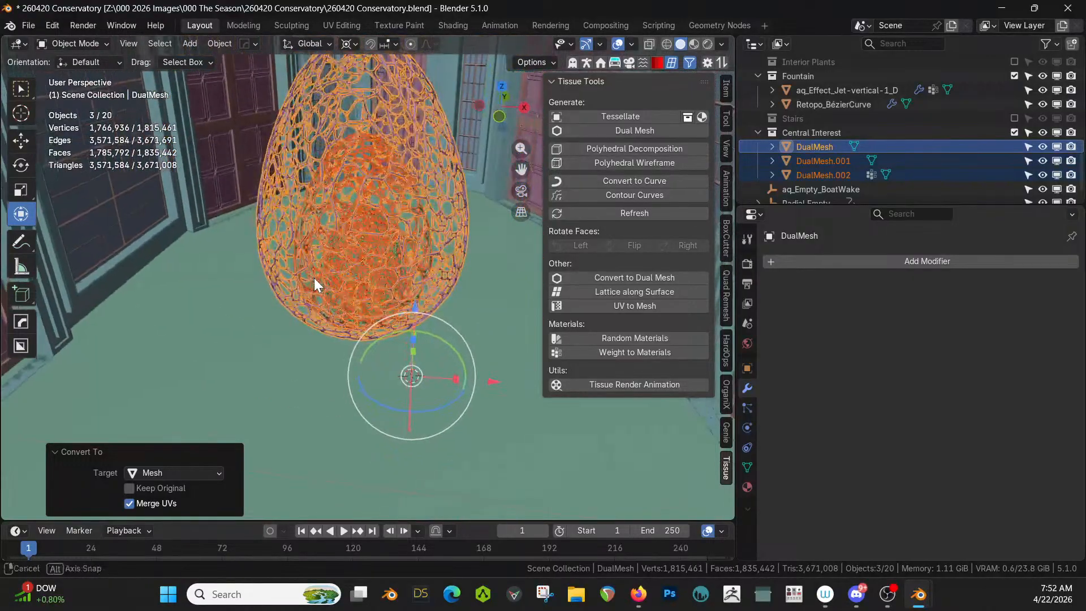
{"action": "key", "text": "ctrl+s"}
Step: View the scene from the top and re-enable the Stairs collection
{"action": "scroll", "coordinate": [314, 277], "scroll_direction": "up", "scroll_amount": 3}
{"action": "middle_click_drag", "start_coordinate": [331, 266], "coordinate": [52, 310]}
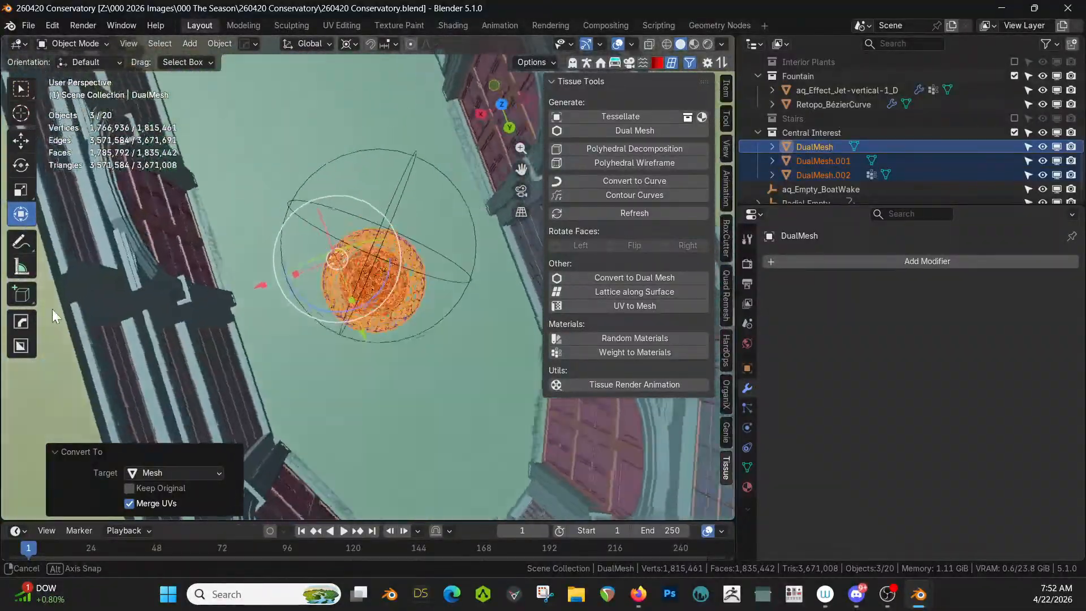
{"action": "key", "text": "KP_7"}
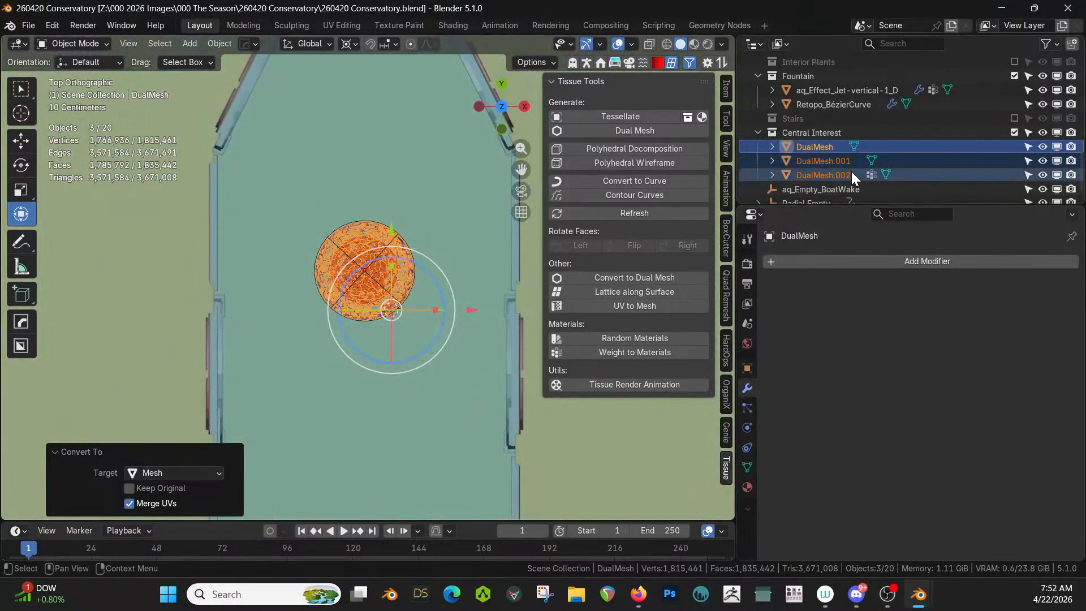
{"action": "left_click", "coordinate": [1015, 117]}
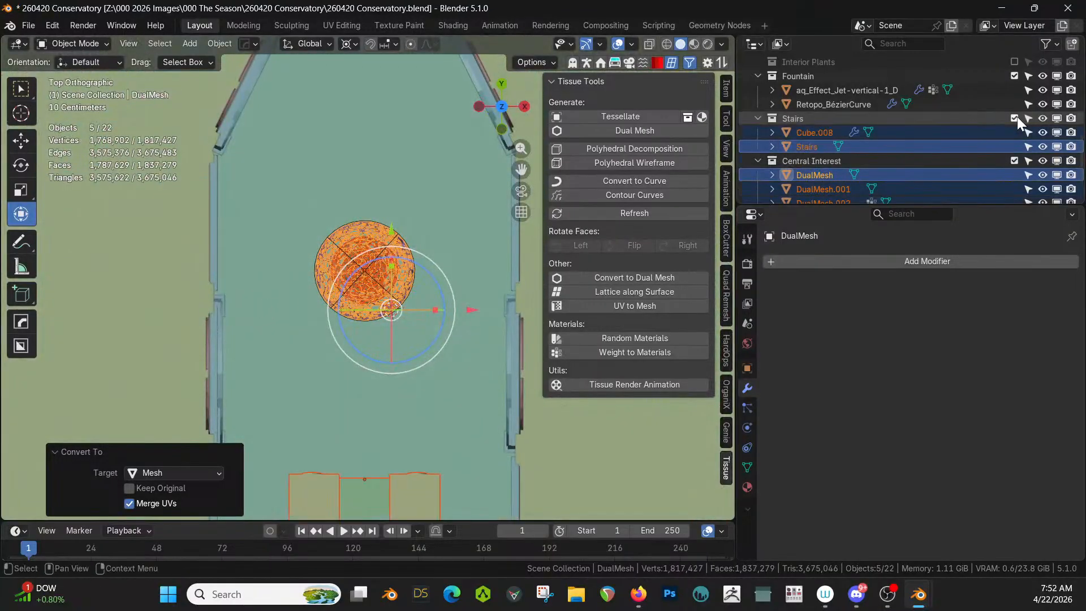
Step: Re-enable the Interior Plants collection in the scene and collapse its list of objects
{"action": "left_click", "coordinate": [1015, 62]}
{"action": "scroll", "coordinate": [1000, 116], "scroll_direction": "down", "scroll_amount": 6}
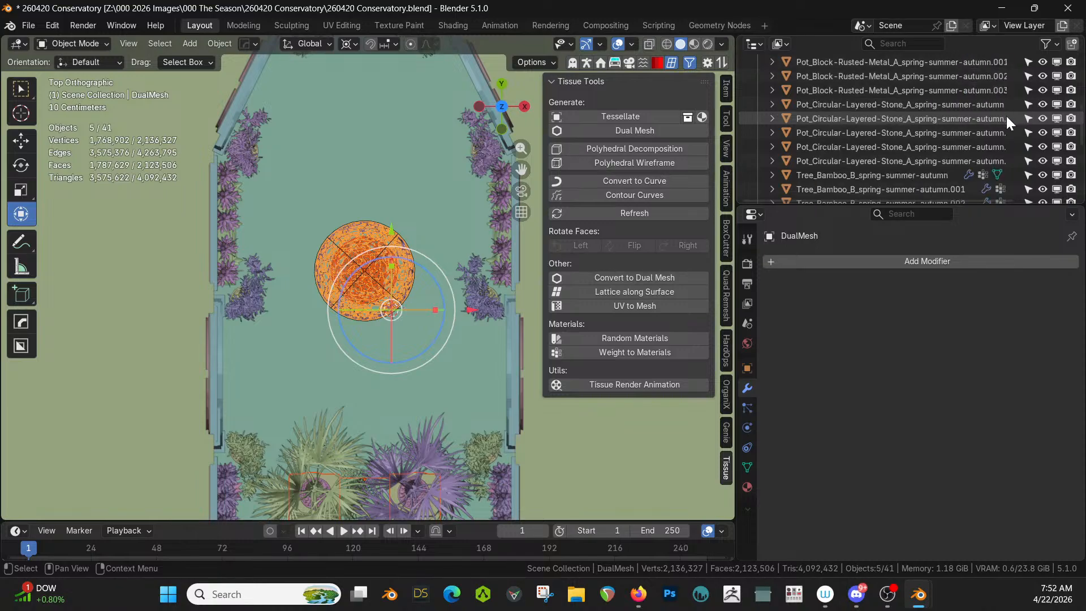
{"action": "scroll", "coordinate": [1009, 126], "scroll_direction": "down", "scroll_amount": 5}
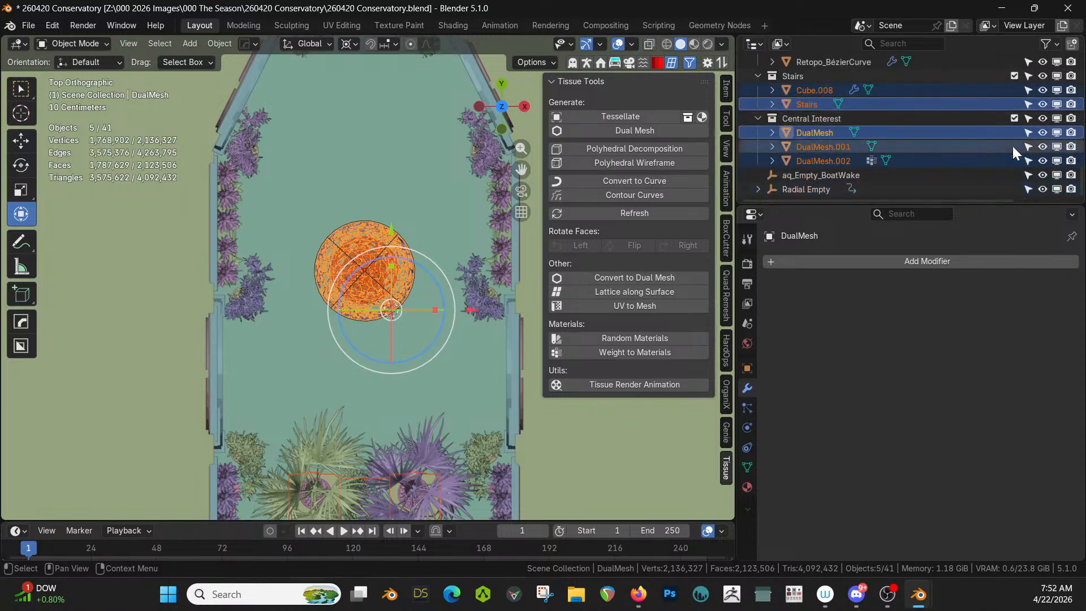
{"action": "scroll", "coordinate": [1012, 147], "scroll_direction": "up", "scroll_amount": 4}
{"action": "scroll", "coordinate": [1012, 147], "scroll_direction": "up", "scroll_amount": 8}
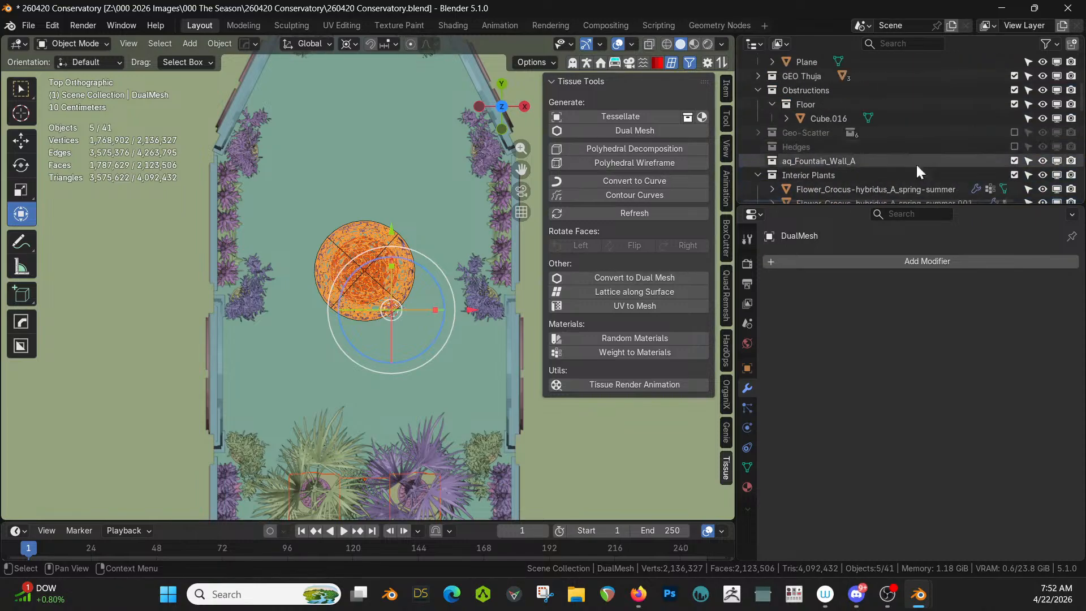
{"action": "left_click", "coordinate": [758, 175]}
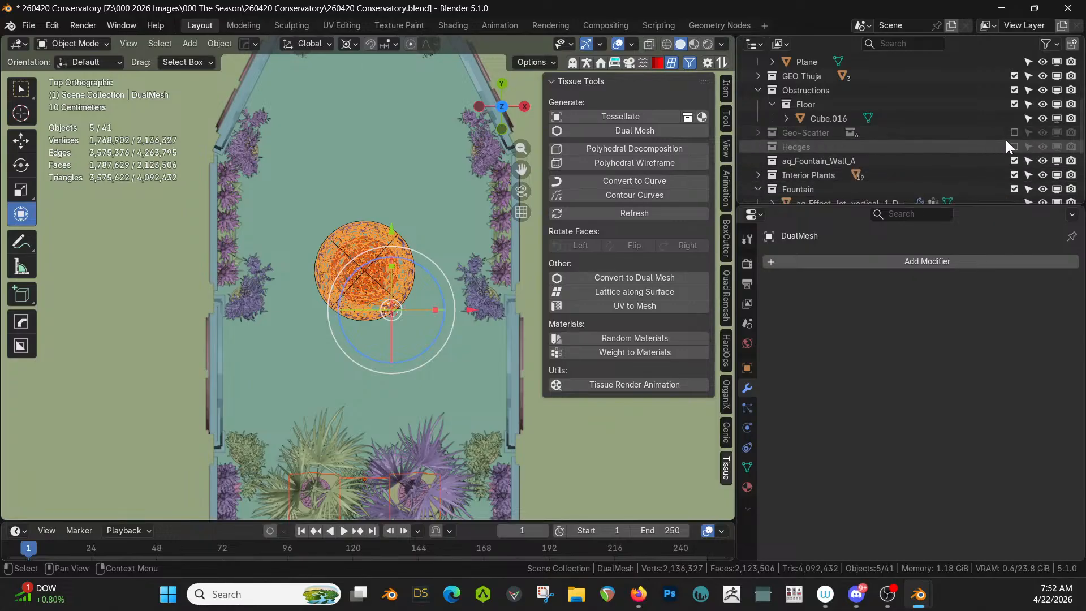
Step: Re-enable the Hedges, Geo-Scatter, Ceiling and Back Wall collections
{"action": "left_click_drag", "start_coordinate": [1015, 147], "coordinate": [1015, 134]}
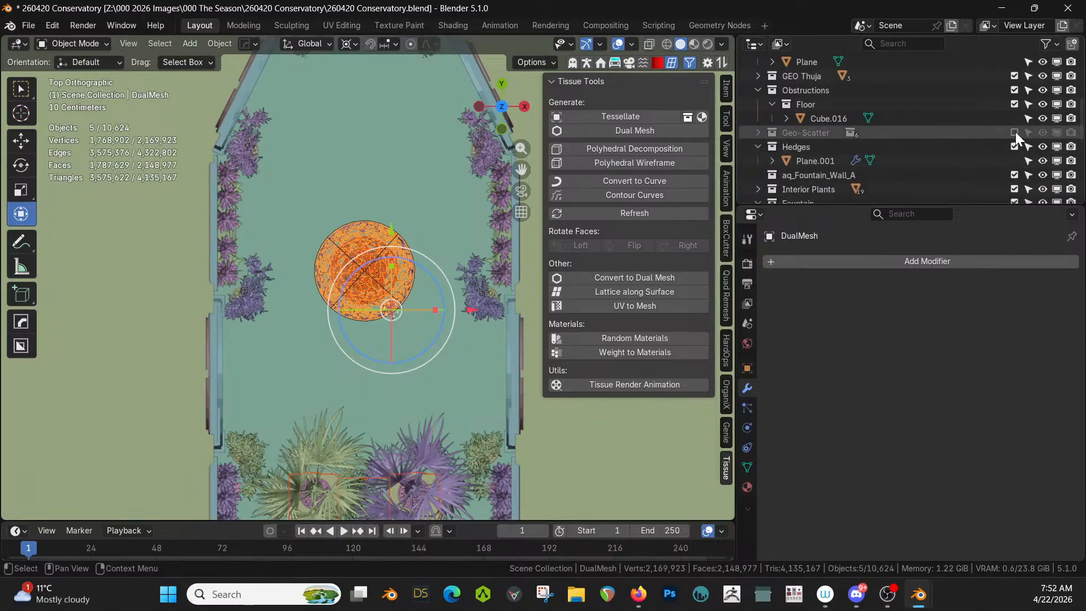
{"action": "scroll", "coordinate": [975, 132], "scroll_direction": "up", "scroll_amount": 2}
{"action": "scroll", "coordinate": [975, 132], "scroll_direction": "up", "scroll_amount": 1}
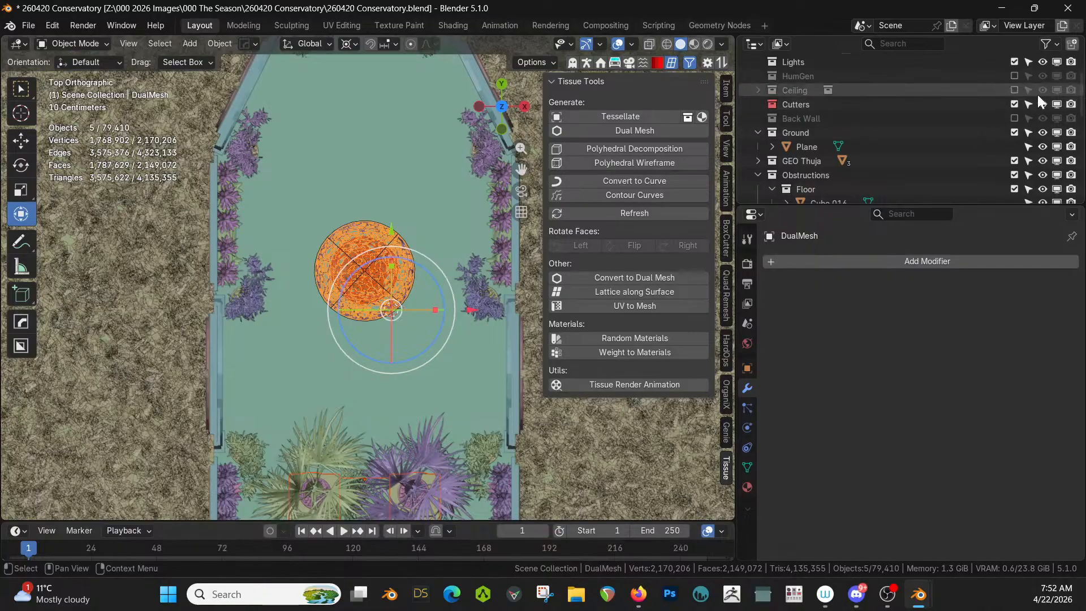
{"action": "left_click_drag", "start_coordinate": [1016, 88], "coordinate": [1020, 116]}
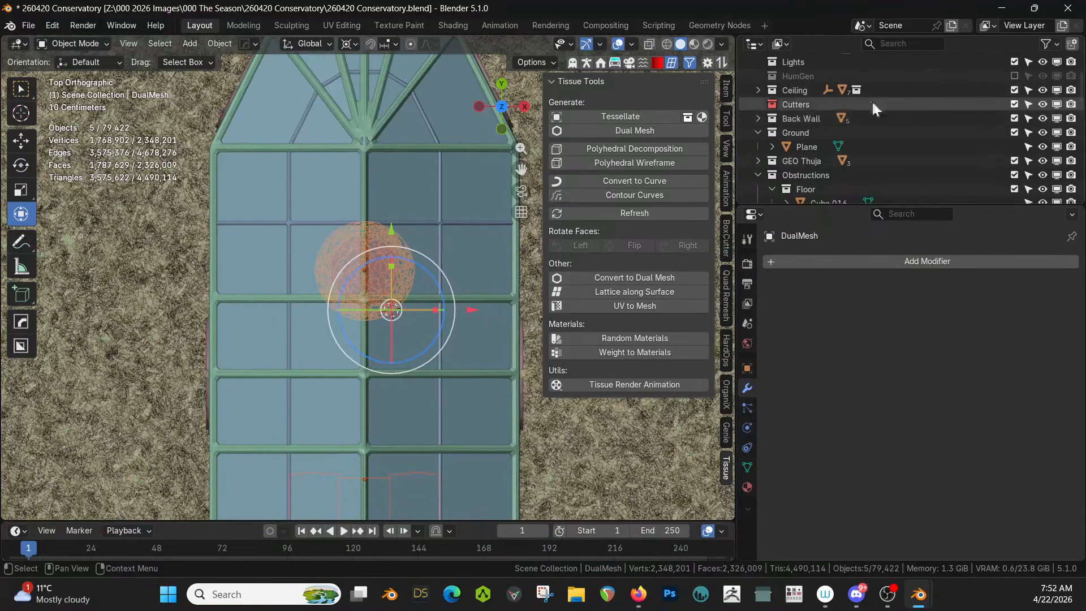
Step: Assign the existing Translucent Glass material to the innermost egg lattice only
{"action": "middle_click_drag", "start_coordinate": [430, 341], "coordinate": [415, 210]}
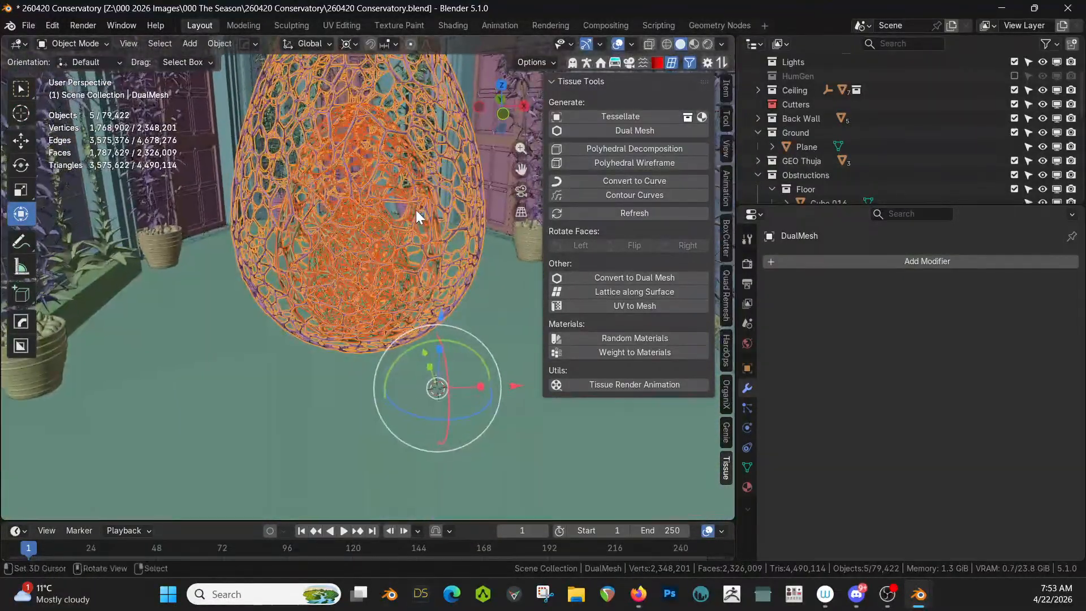
{"action": "left_click", "coordinate": [480, 377]}
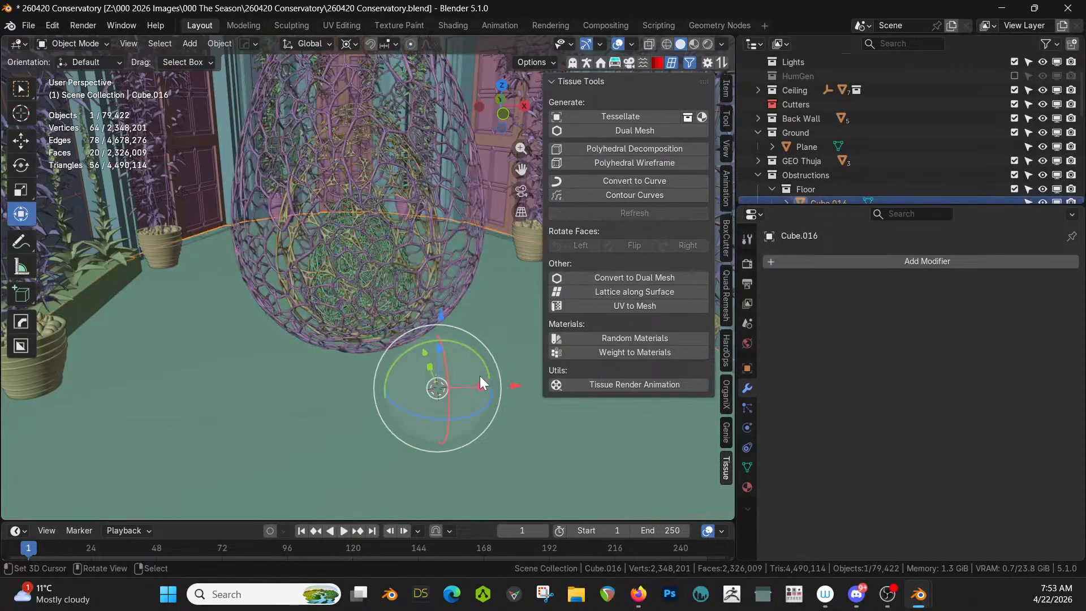
{"action": "middle_click_drag", "start_coordinate": [482, 376], "coordinate": [480, 359]}
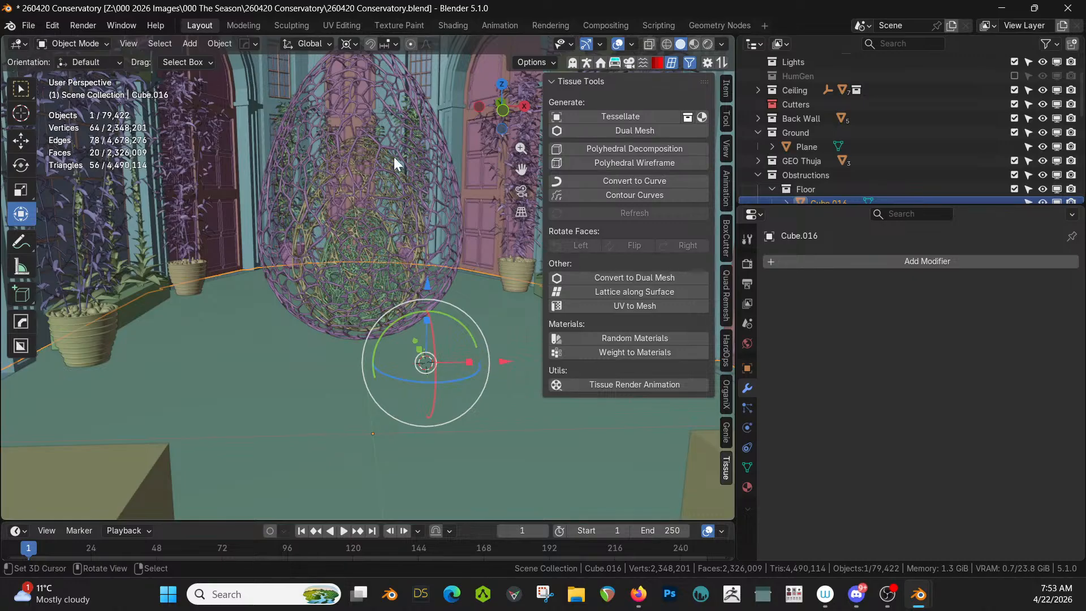
{"action": "scroll", "coordinate": [418, 280], "scroll_direction": "up", "scroll_amount": 4}
{"action": "middle_click_drag", "start_coordinate": [422, 297], "coordinate": [409, 233]}
{"action": "left_click", "coordinate": [375, 219]}
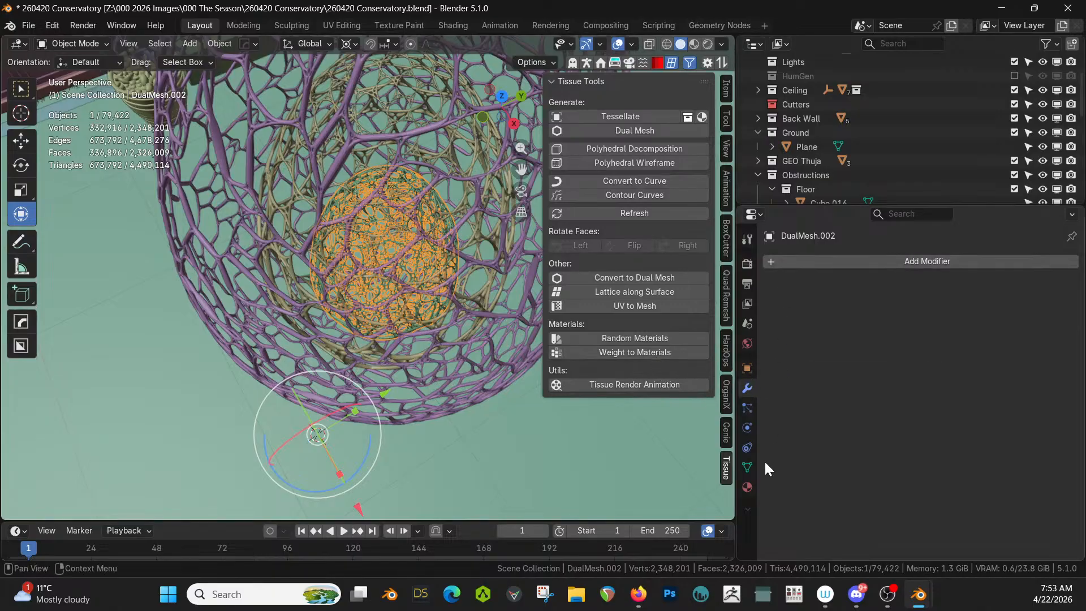
{"action": "left_click", "coordinate": [747, 486]}
{"action": "left_click", "coordinate": [778, 321]}
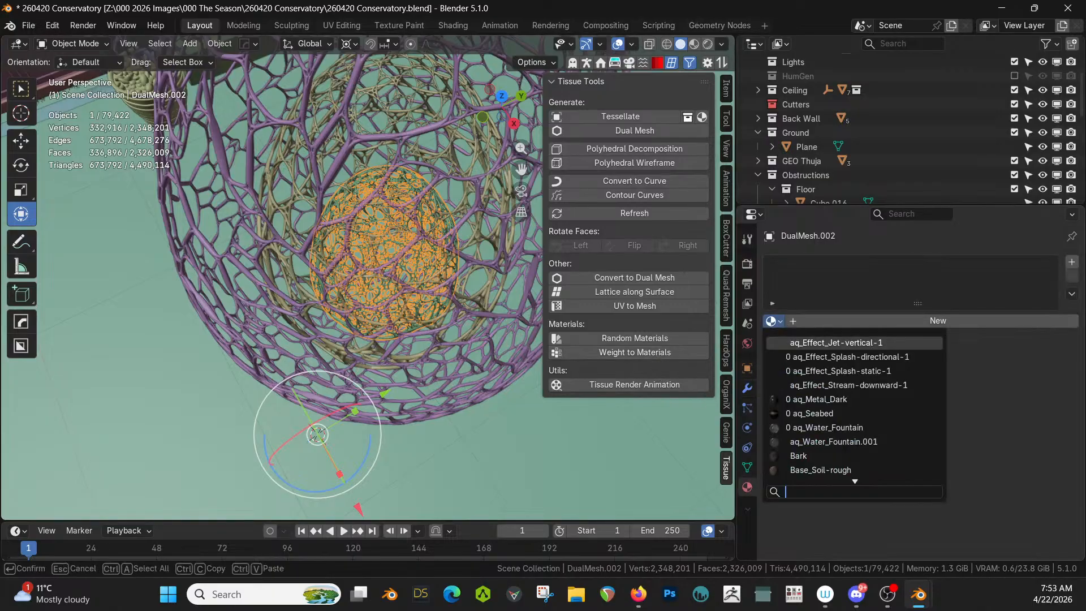
{"action": "type", "text": "tran"}
{"action": "key", "text": "Return"}
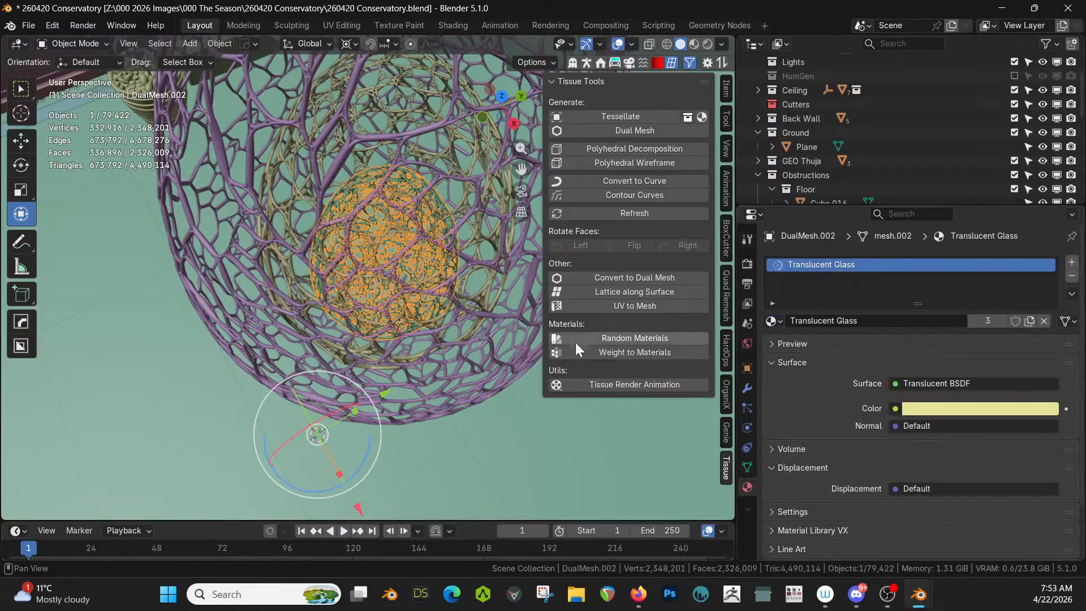
Step: Make the innermost egg's glass material a single-user copy and rename it "Translucent Glass. Blue"
{"action": "middle_click_drag", "start_coordinate": [508, 387], "coordinate": [637, 299]}
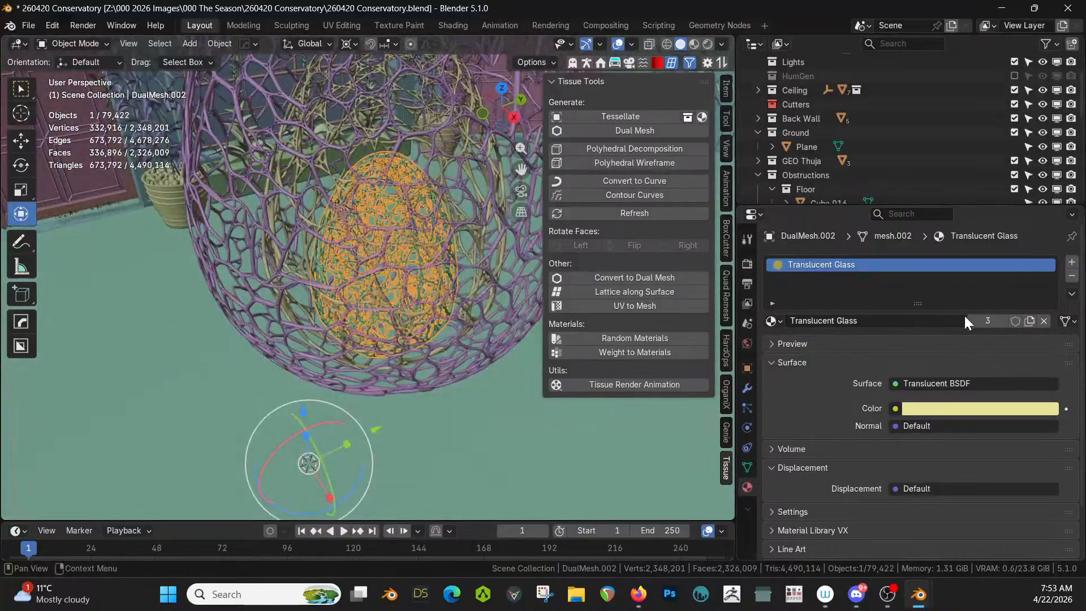
{"action": "left_click", "coordinate": [983, 319]}
{"action": "double_click", "coordinate": [863, 265]}
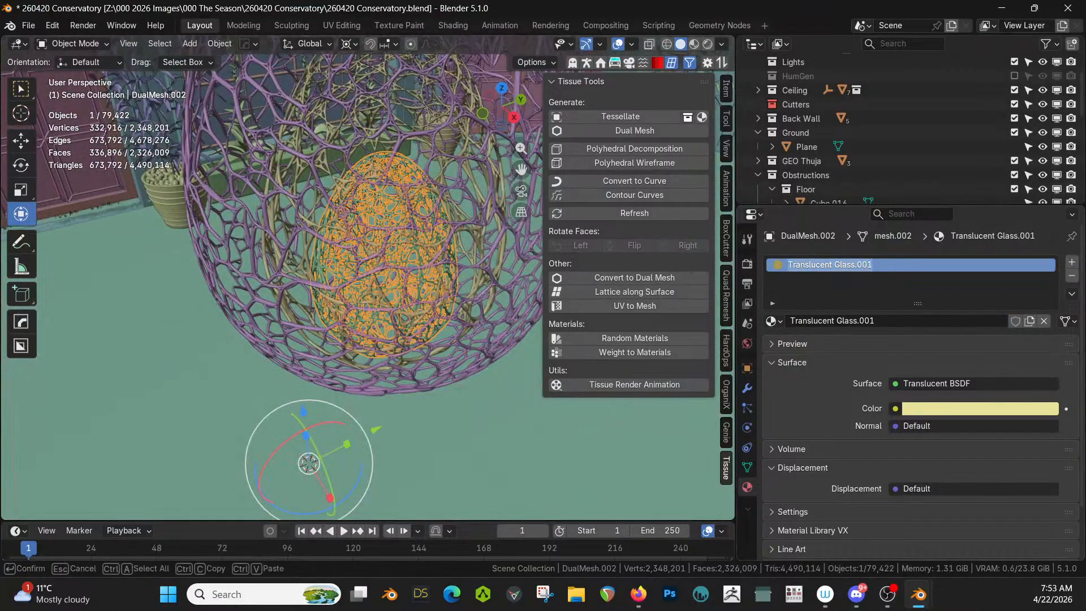
{"action": "left_click_drag", "start_coordinate": [857, 265], "coordinate": [874, 265]}
{"action": "key", "text": "BackSpace"}
{"action": "key", "text": "Return"}
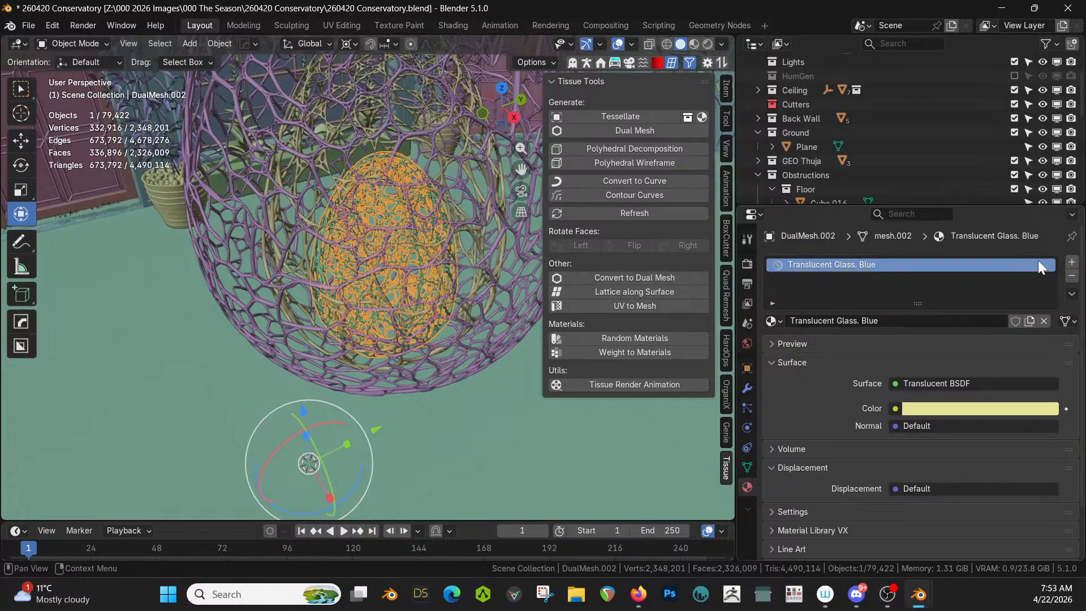
Step: Set the Translucent BSDF color of the innermost egg's material to light blue, hex #30C5E7FF
{"action": "left_click", "coordinate": [956, 410]}
{"action": "left_click_drag", "start_coordinate": [966, 229], "coordinate": [990, 175]}
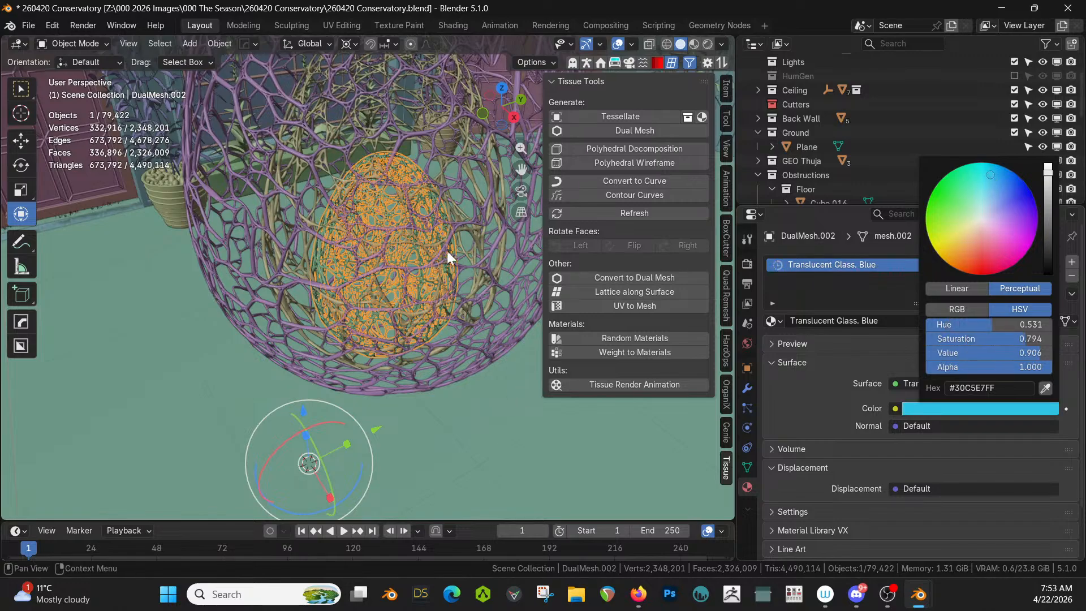
Step: Select the outermost egg lattice on its own
{"action": "left_click", "coordinate": [500, 171]}
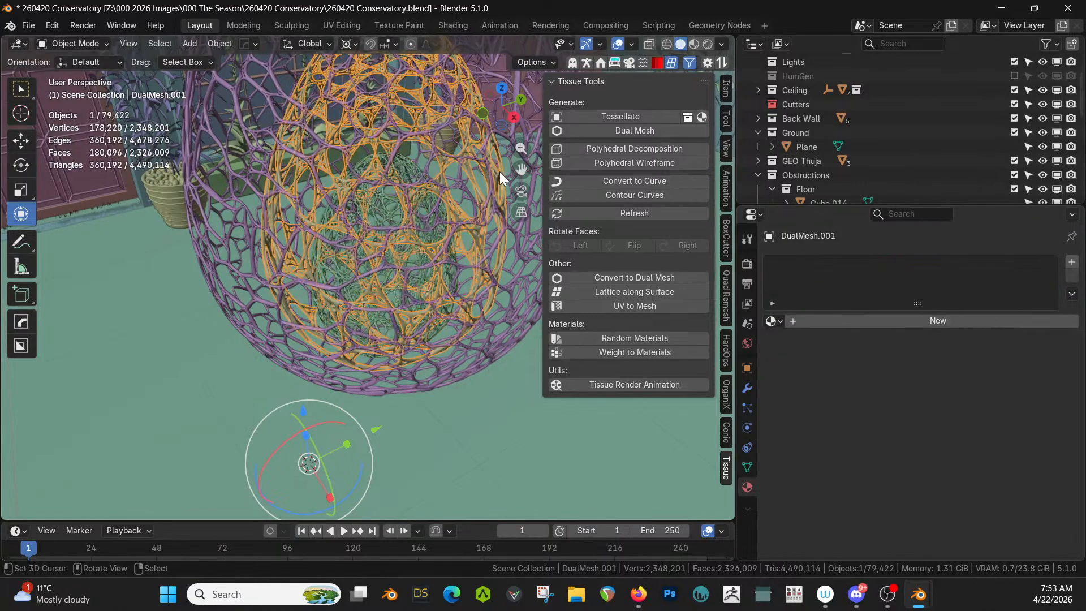
{"action": "left_click", "coordinate": [429, 206]}
{"action": "left_click", "coordinate": [226, 269]}
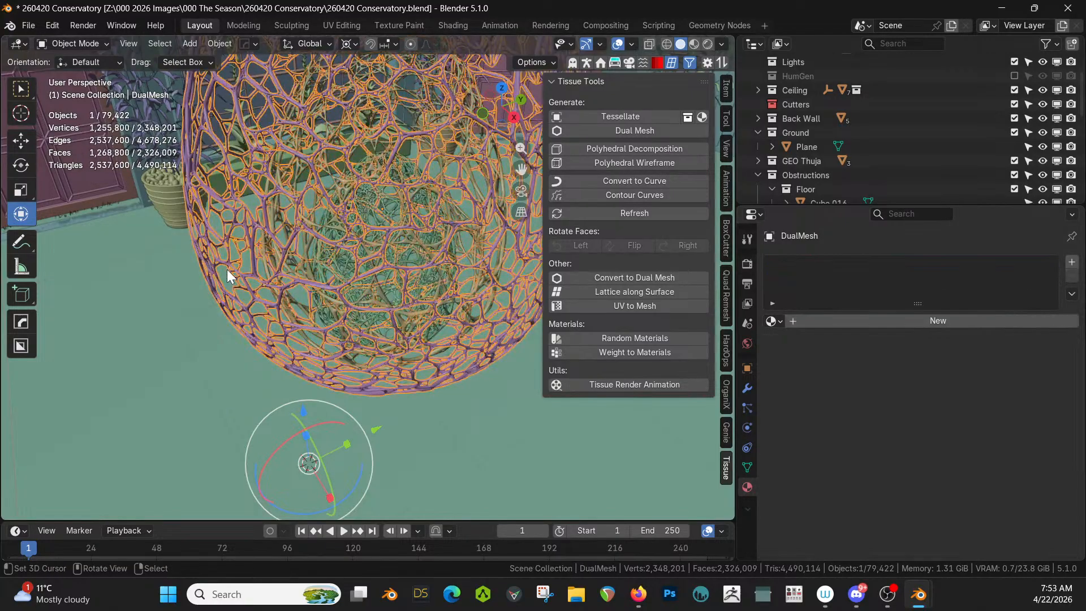
Step: Link the innermost egg's Translucent Glass. Blue material to the outer and middle egg meshes
{"action": "left_click", "coordinate": [265, 248], "text": "shift"}
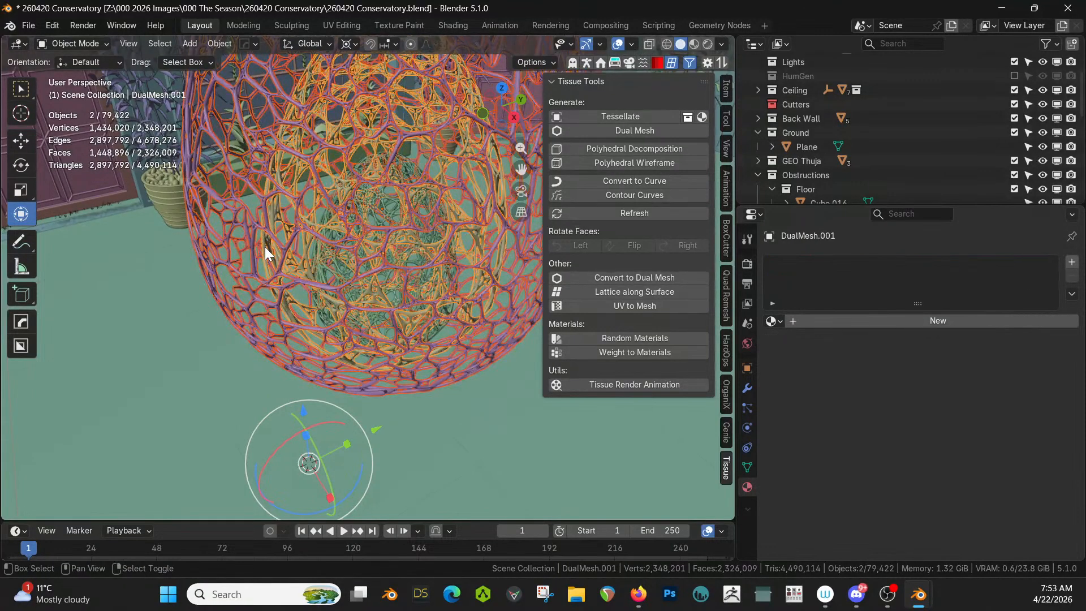
{"action": "left_click", "coordinate": [327, 266], "text": "shift"}
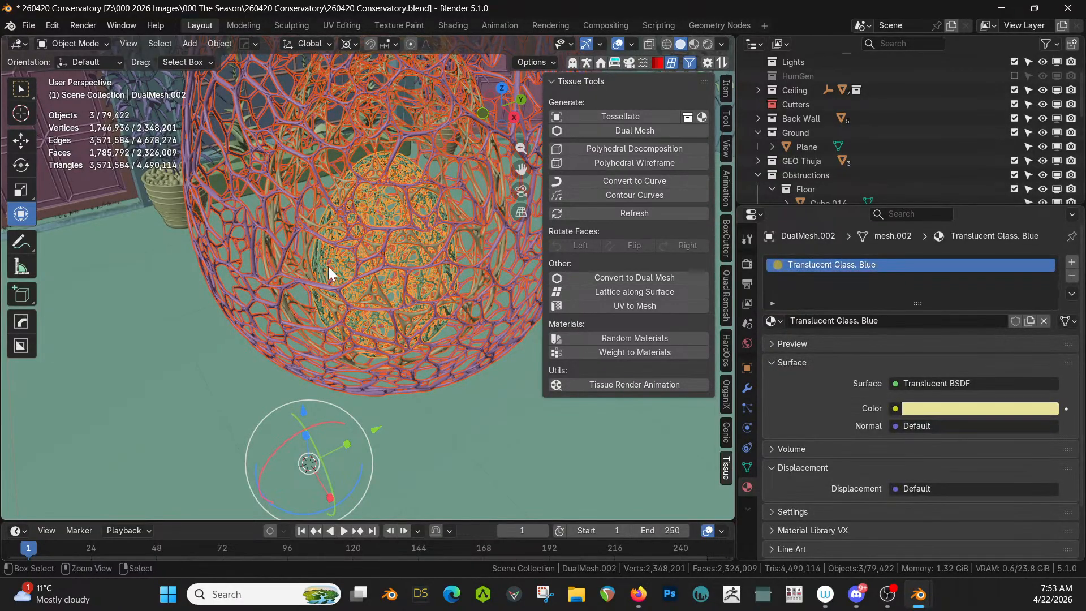
{"action": "key", "text": "ctrl+l"}
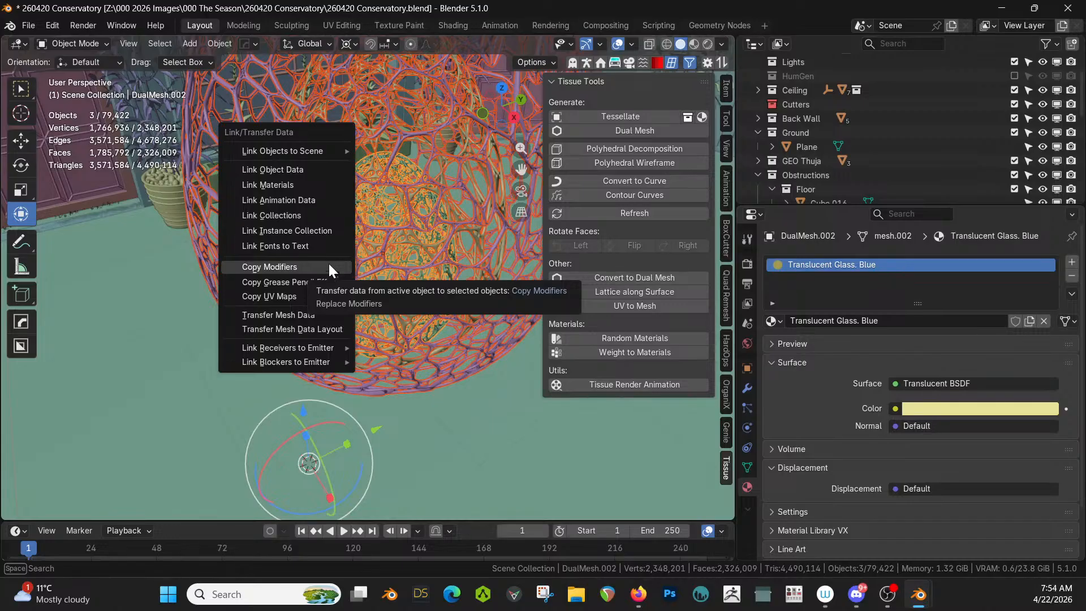
{"action": "left_click", "coordinate": [300, 184]}
Step: Compare the Translucent Glass material on the ceiling's Body object with the material on the outer egg mesh
{"action": "middle_click_drag", "start_coordinate": [487, 258], "coordinate": [352, 111]}
{"action": "left_click", "coordinate": [350, 111]}
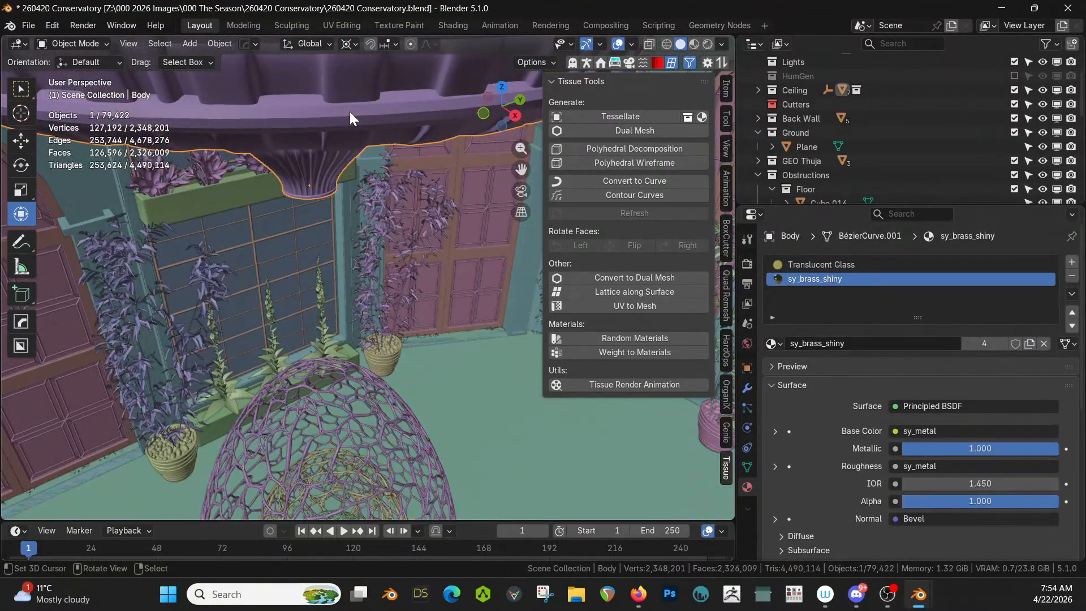
{"action": "left_click", "coordinate": [912, 265]}
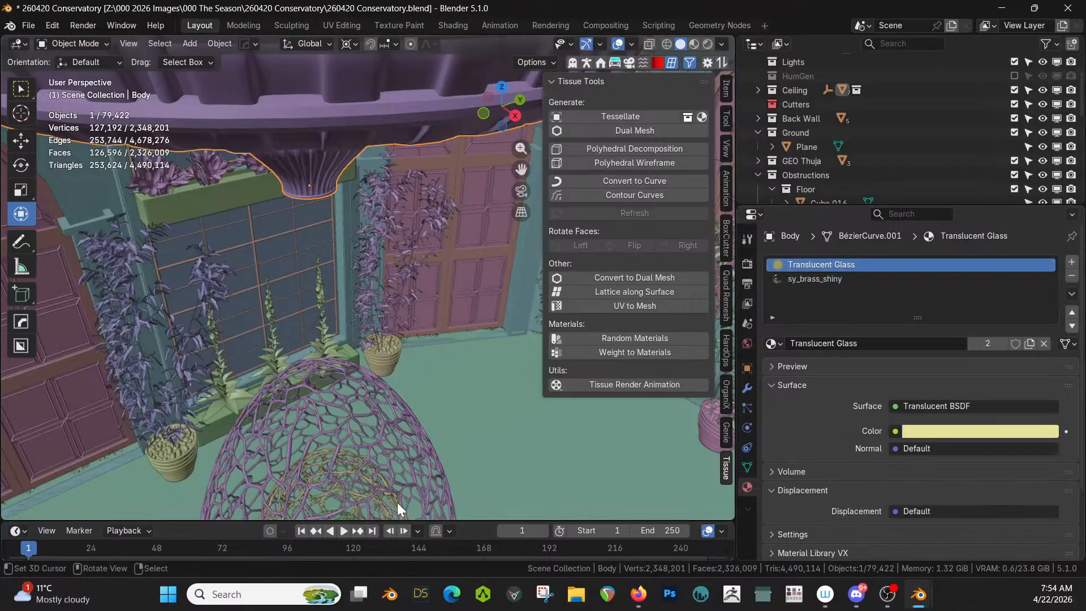
{"action": "middle_click_drag", "start_coordinate": [349, 484], "coordinate": [415, 301], "text": "shift"}
{"action": "left_click", "coordinate": [416, 300]}
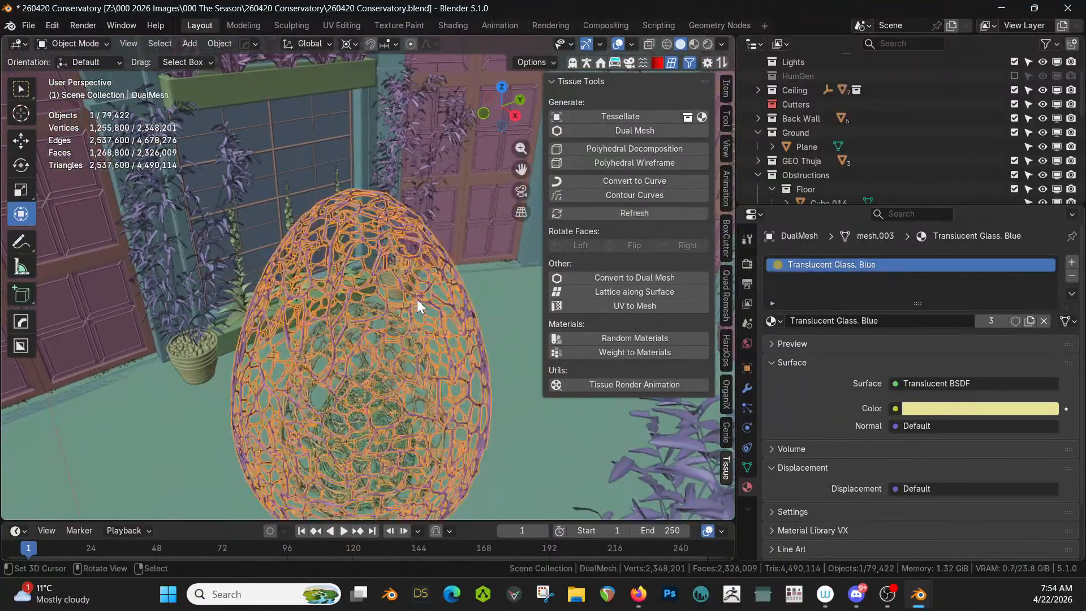
{"action": "left_click", "coordinate": [931, 409]}
{"action": "left_click", "coordinate": [991, 169]}
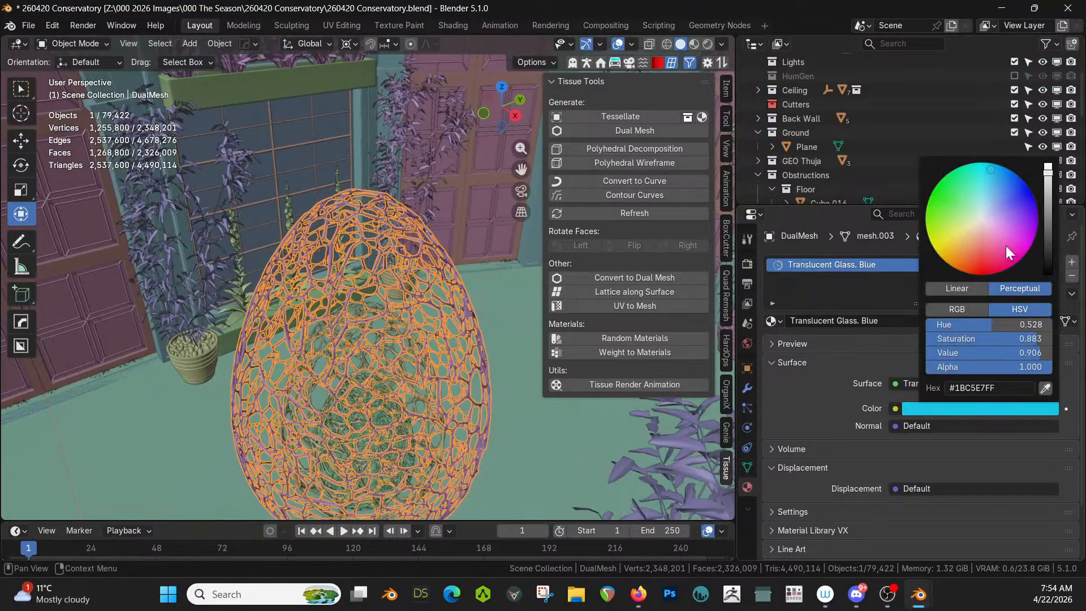
{"action": "key", "text": "Escape"}
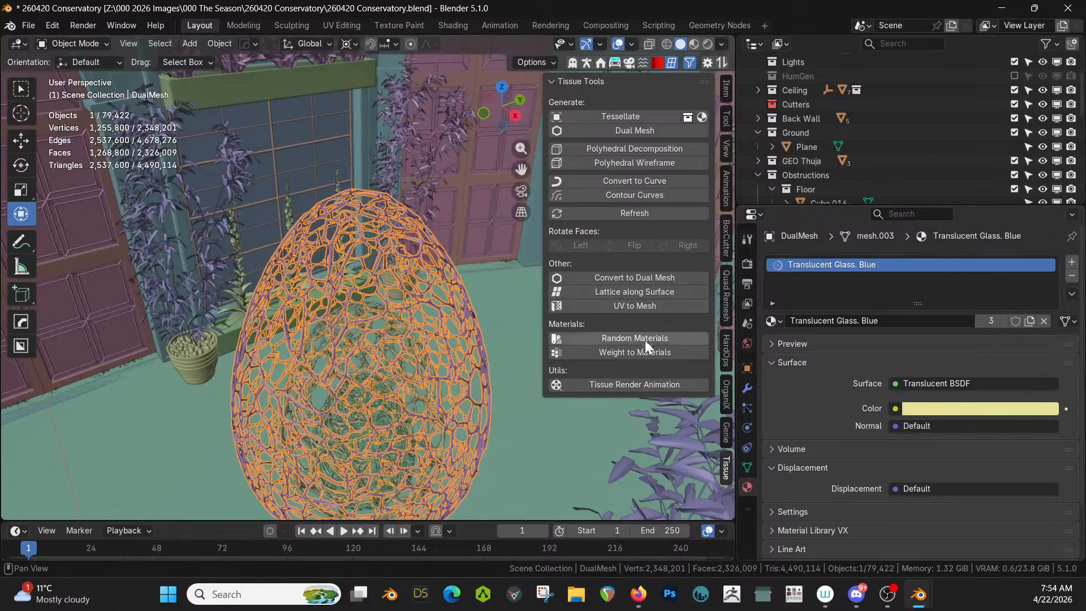
Step: Set the Translucent BSDF node's color to blue (#3BB6E7) in the shader editor, and return to the Layout workspace
{"action": "left_click", "coordinate": [457, 25]}
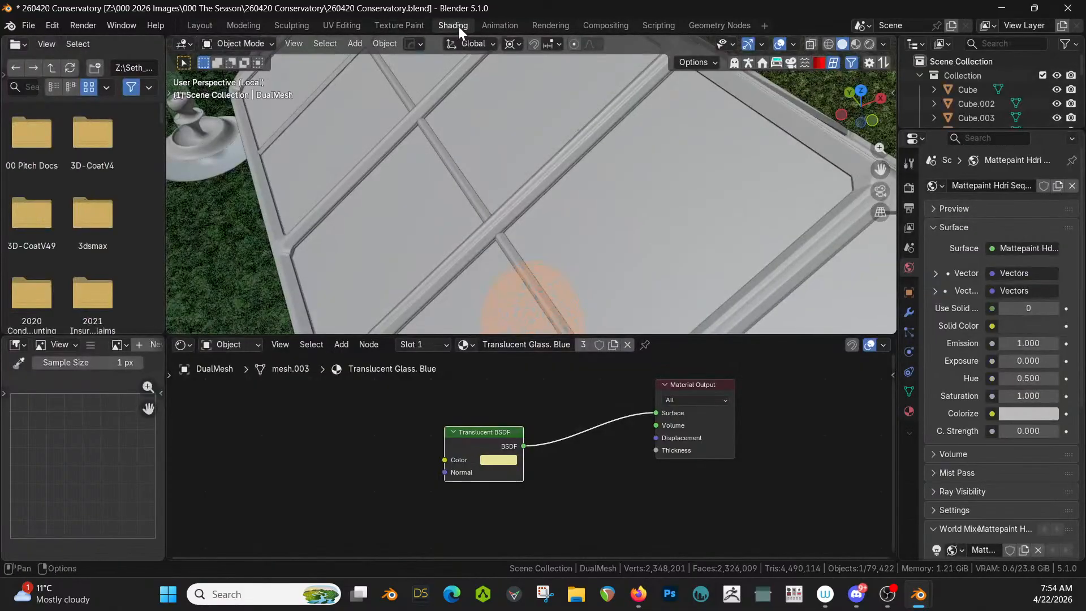
{"action": "left_click", "coordinate": [501, 462]}
{"action": "left_click", "coordinate": [540, 276]}
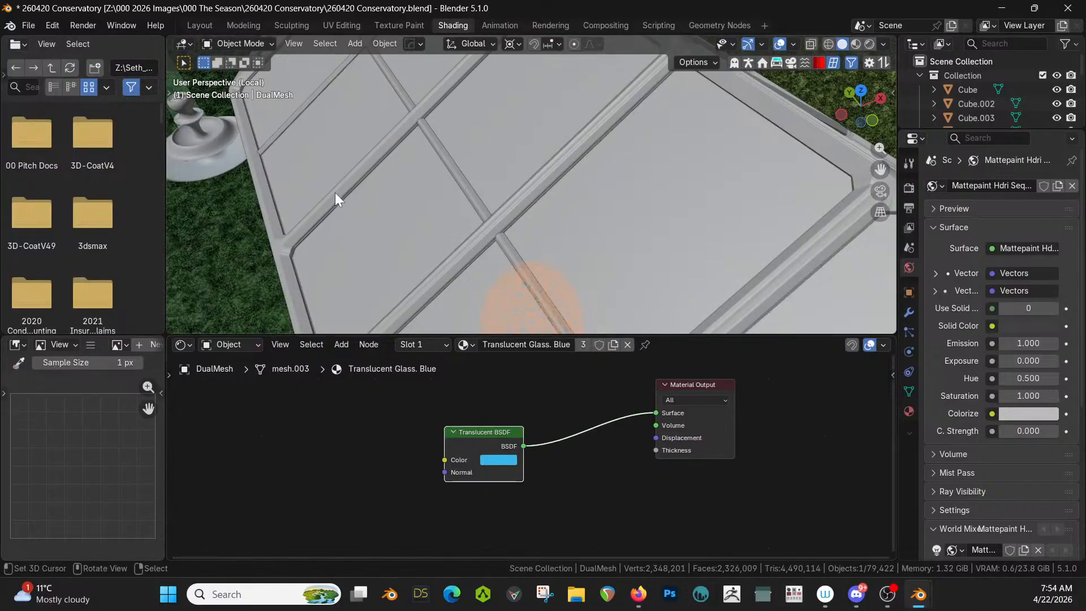
{"action": "left_click", "coordinate": [200, 26]}
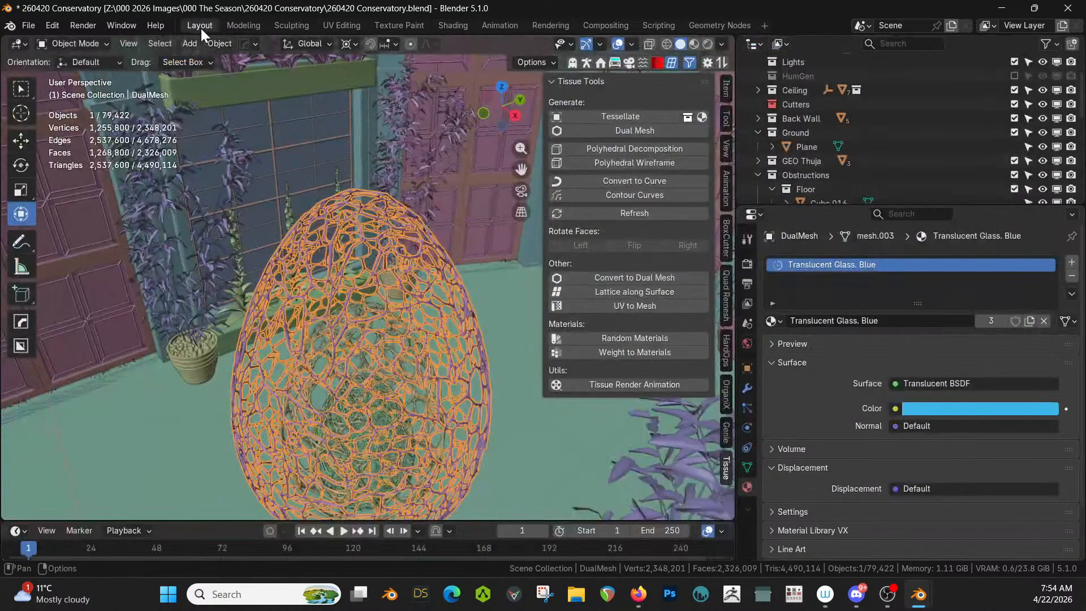
Step: Switch the viewport to rendered shading and examine the egg meshes with nothing highlighted on them
{"action": "key", "text": "z"}
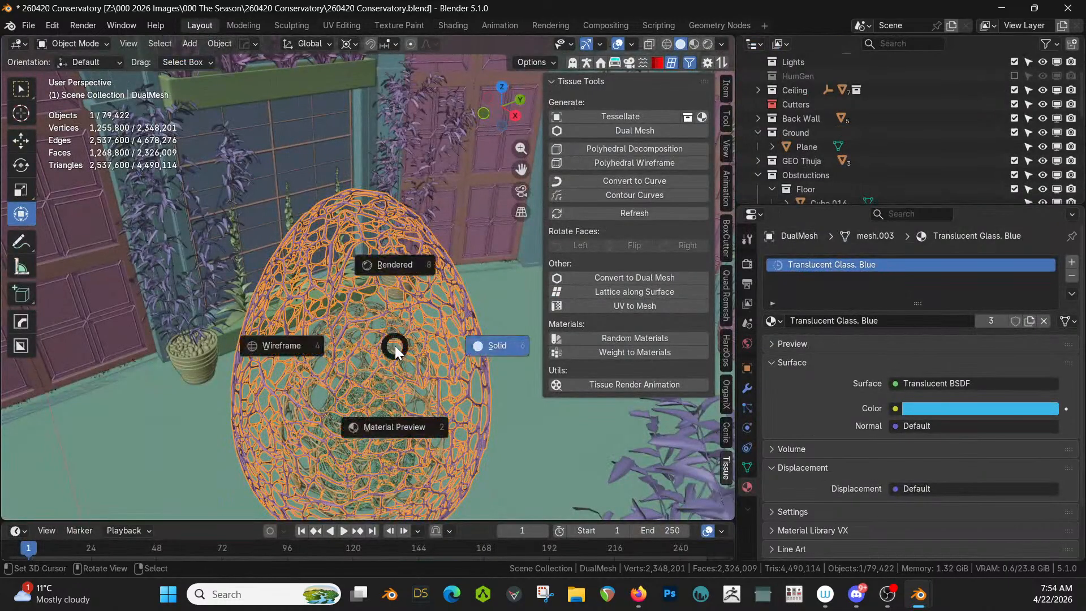
{"action": "key", "text": "8"}
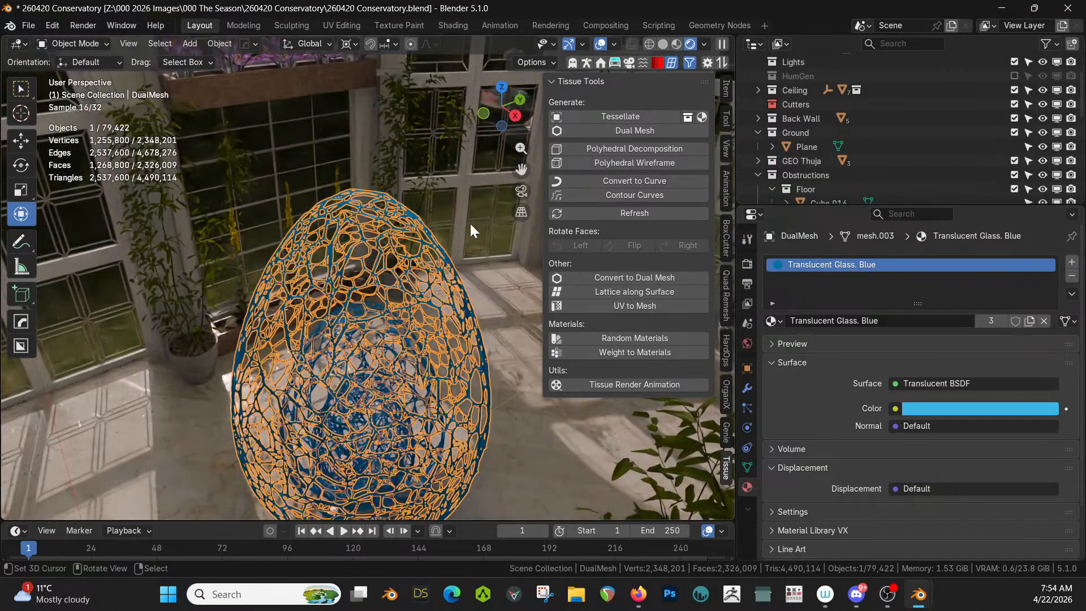
{"action": "left_click", "coordinate": [467, 348]}
{"action": "middle_click_drag", "start_coordinate": [478, 368], "coordinate": [477, 293]}
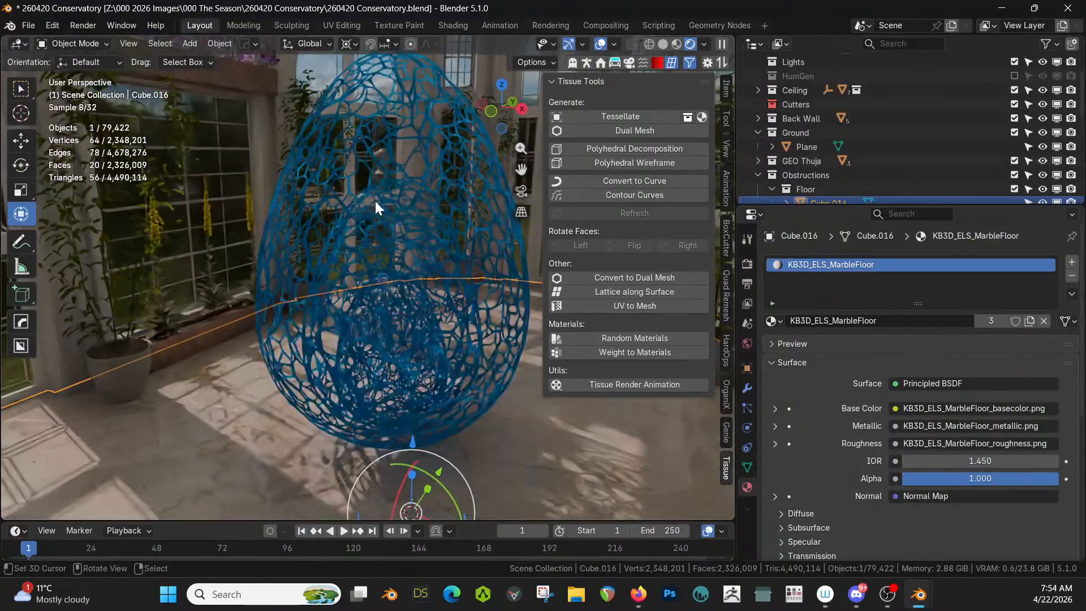
Step: Make the middle egg's material a separate copy and rename it Translucent Glass Green
{"action": "left_click", "coordinate": [359, 194]}
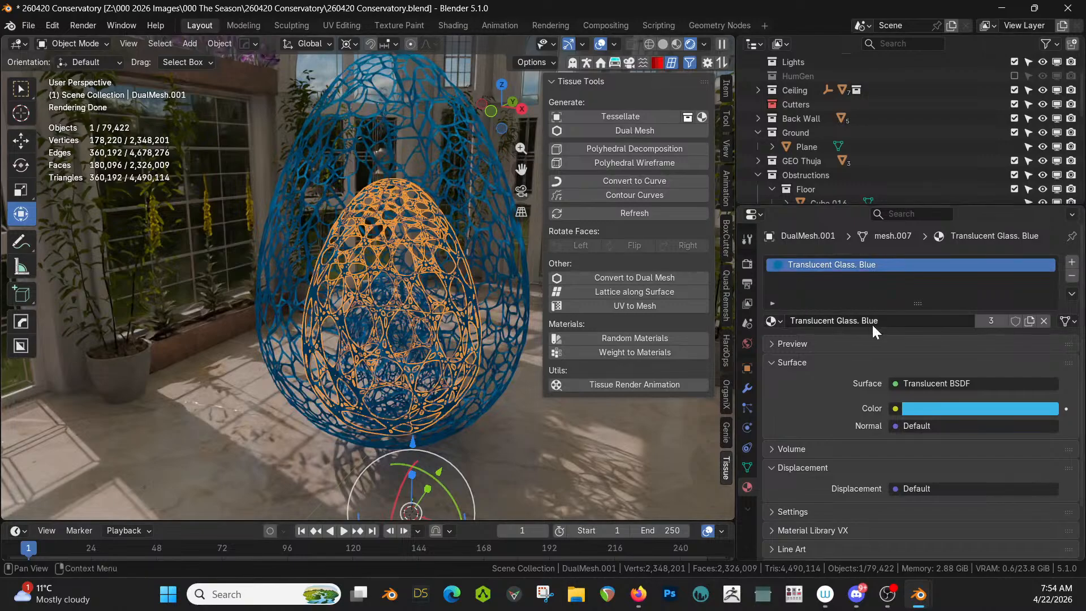
{"action": "left_click", "coordinate": [993, 324]}
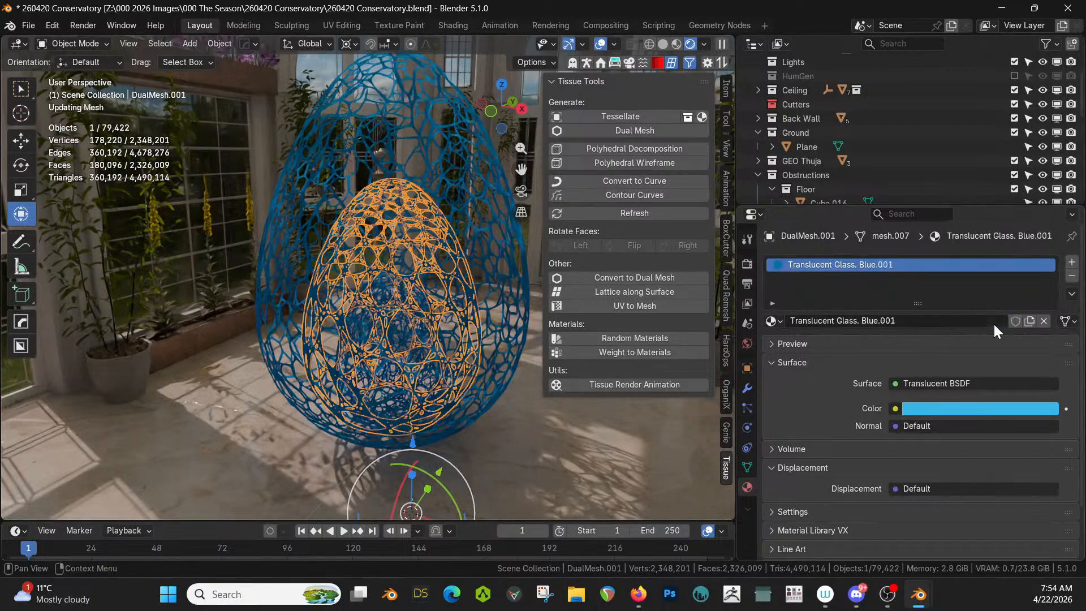
{"action": "double_click", "coordinate": [893, 321]}
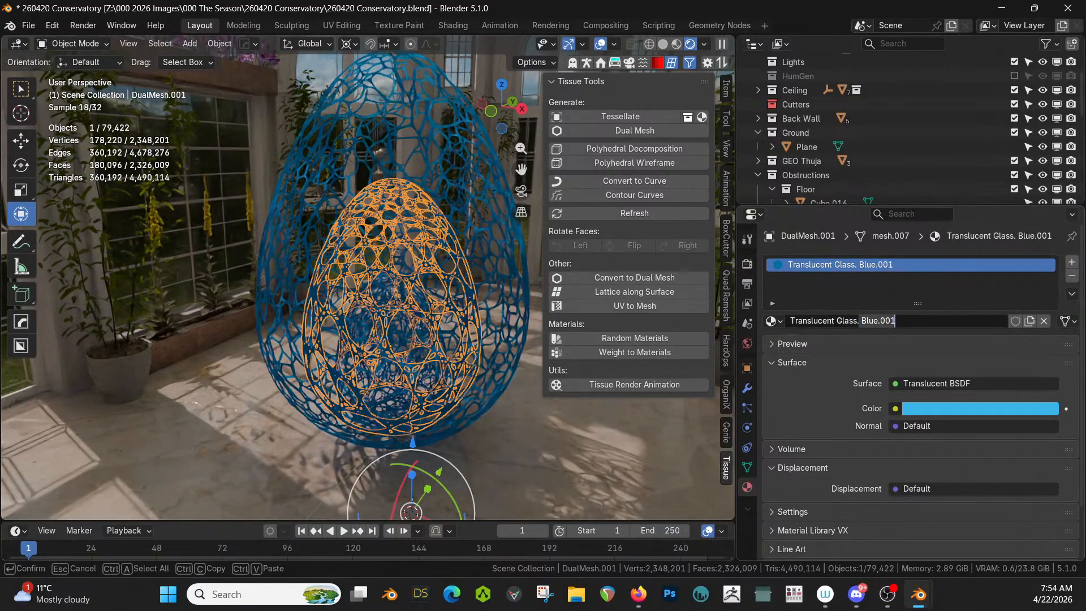
{"action": "key", "text": "BackSpace"}
{"action": "key", "text": "BackSpace"}
{"action": "type", "text": "Green"}
{"action": "key", "text": "Return"}
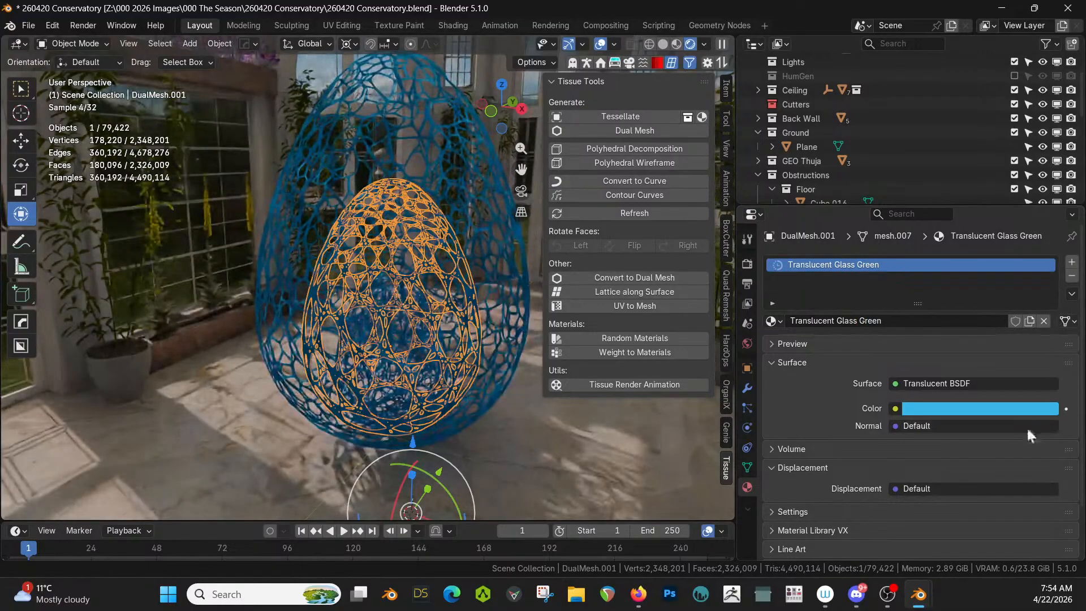
Step: Set the Translucent Glass Green material's color to green (#37E748) and deselect the middle egg
{"action": "left_click", "coordinate": [968, 408]}
{"action": "left_click", "coordinate": [947, 193]}
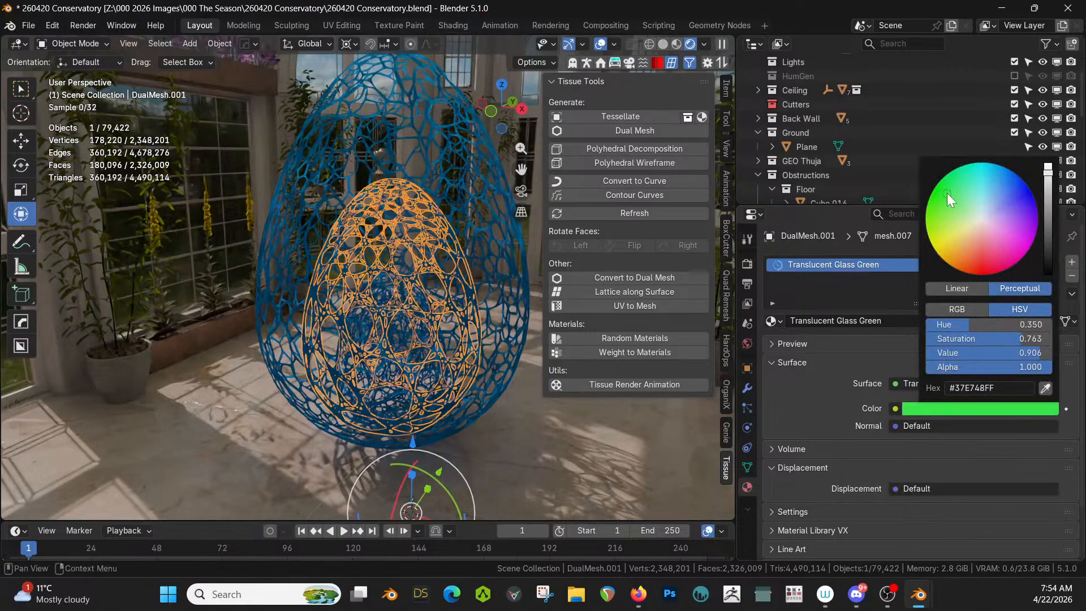
{"action": "left_click", "coordinate": [990, 410]}
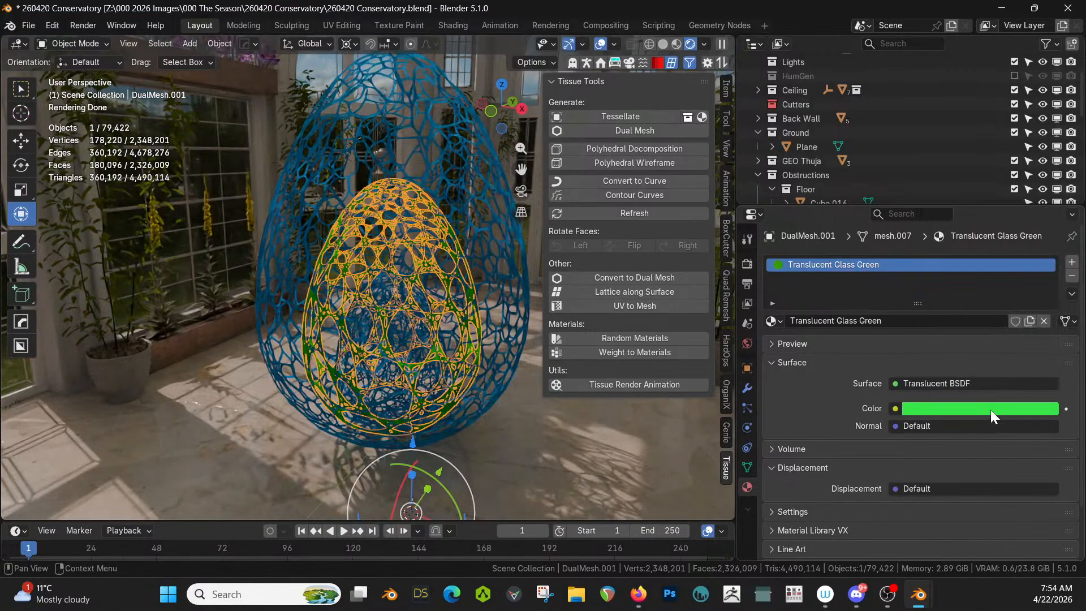
{"action": "left_click", "coordinate": [229, 419]}
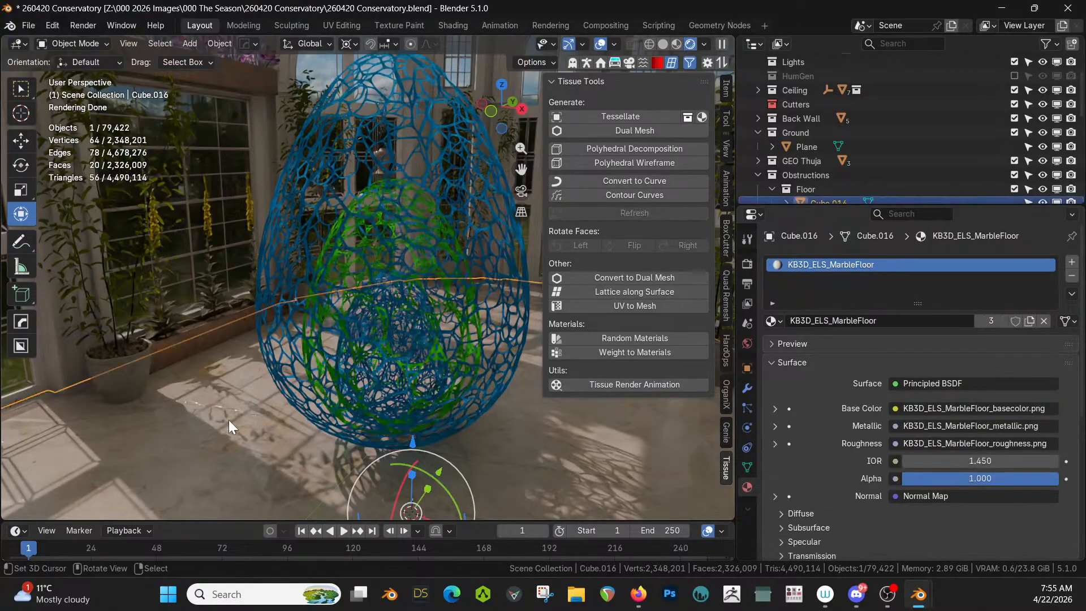
Step: Make the outer egg's material a separate copy and rename it Translucent Glass. Red
{"action": "left_click", "coordinate": [280, 210]}
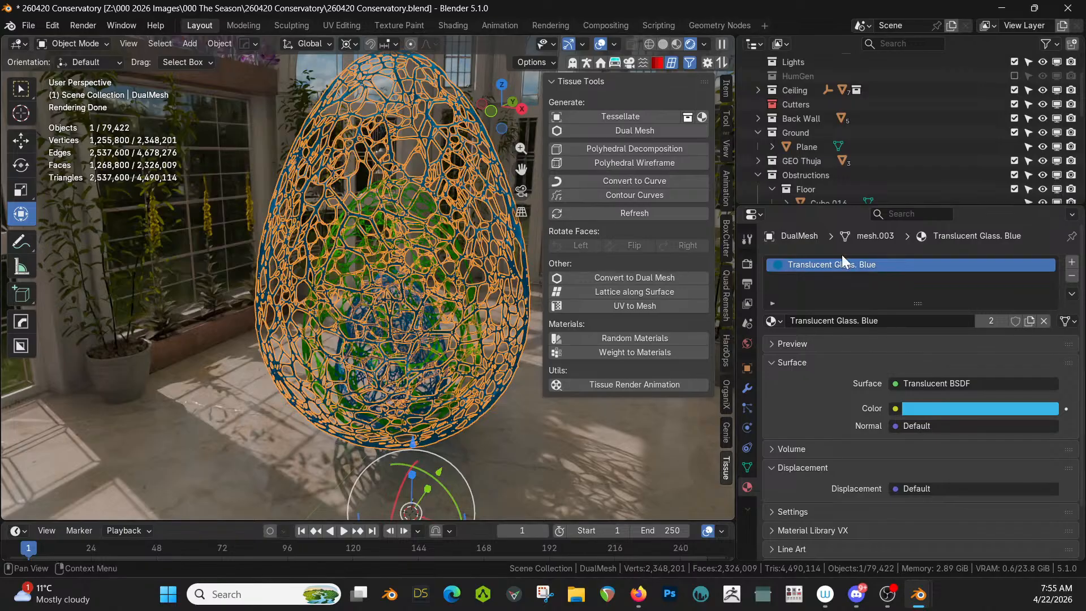
{"action": "left_click", "coordinate": [988, 318]}
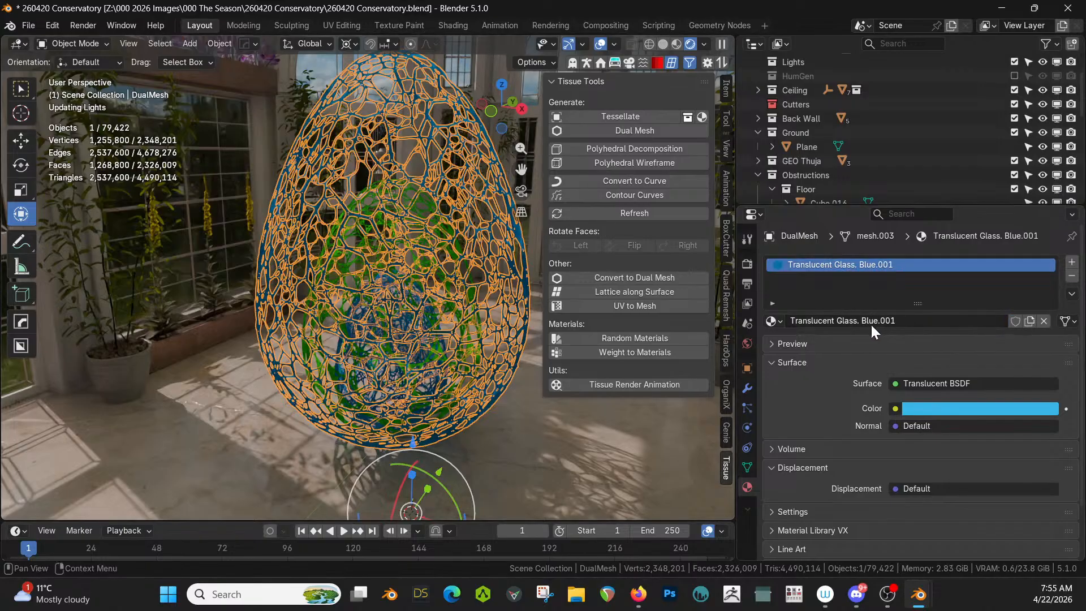
{"action": "left_click", "coordinate": [877, 320]}
{"action": "left_click_drag", "start_coordinate": [862, 321], "coordinate": [899, 321]}
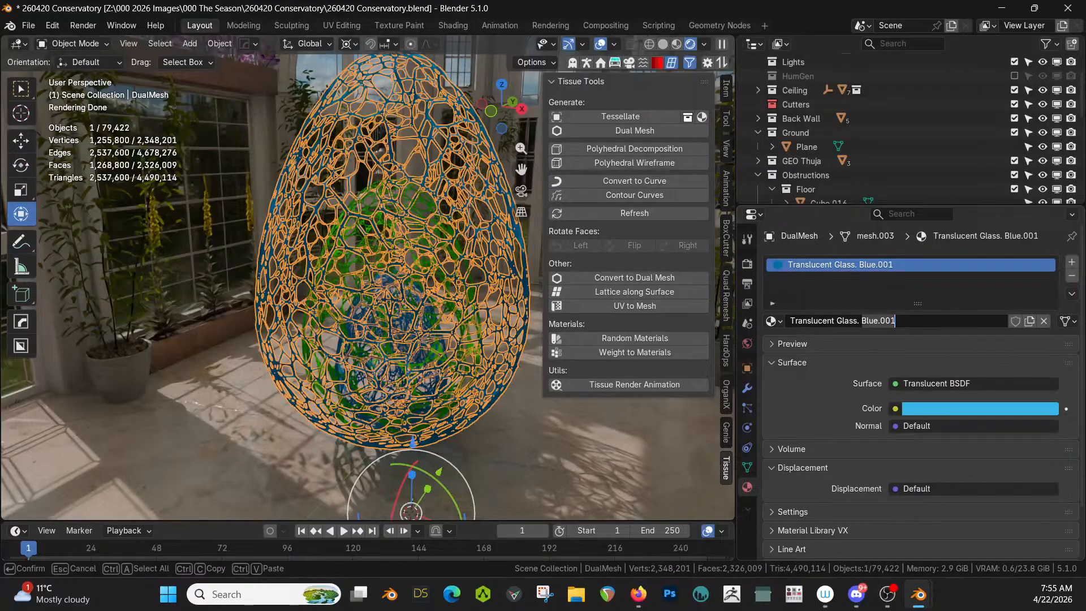
{"action": "type", "text": "Red"}
{"action": "key", "text": "Return"}
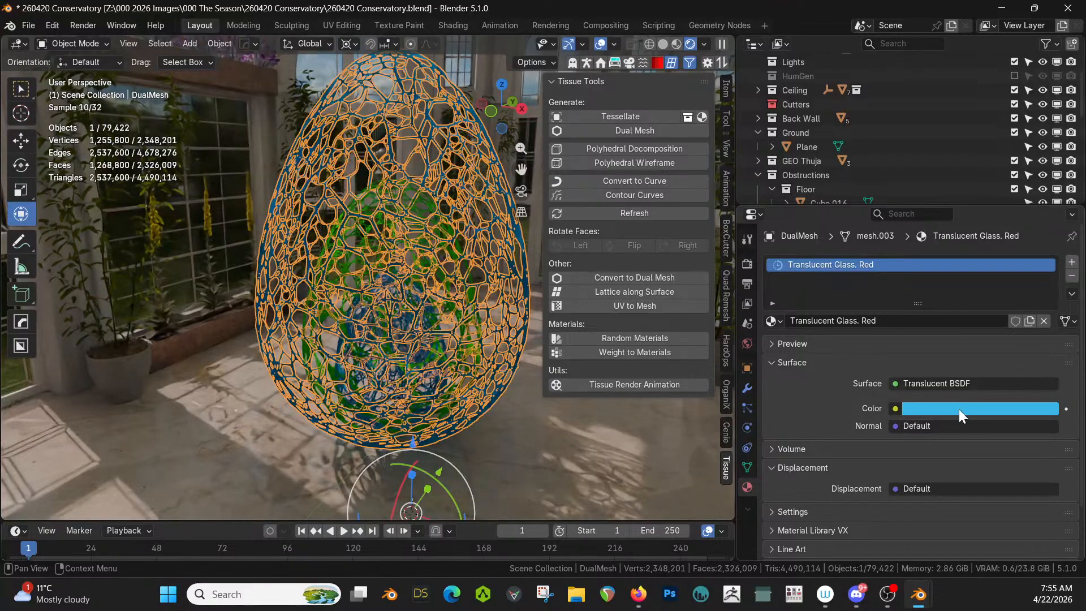
Step: Set the Translucent Glass. Red material's color to a bright red and deselect the outer egg
{"action": "left_click", "coordinate": [958, 409]}
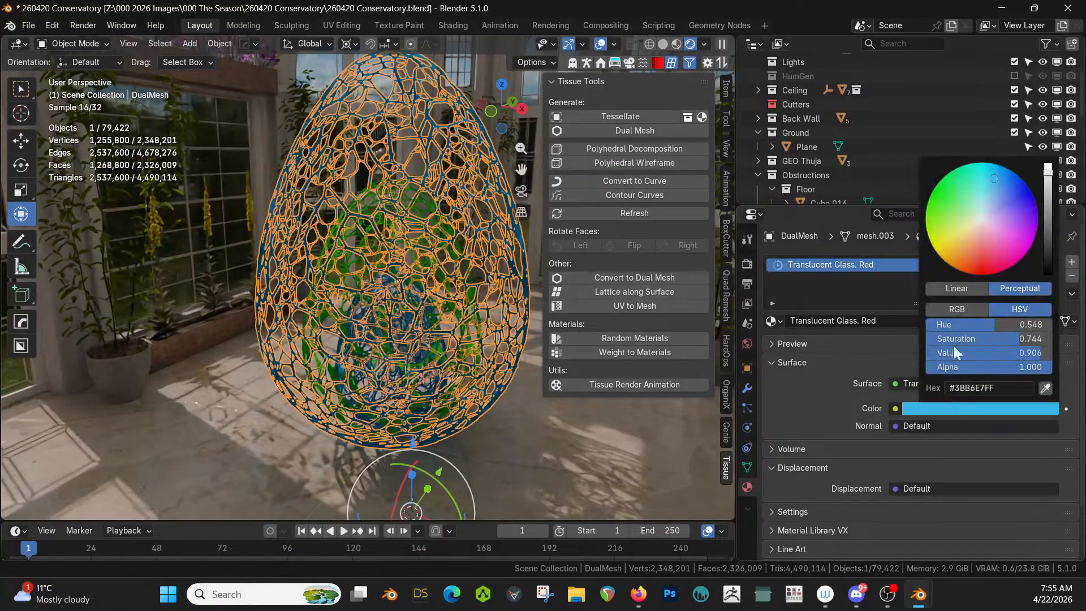
{"action": "left_click", "coordinate": [976, 266]}
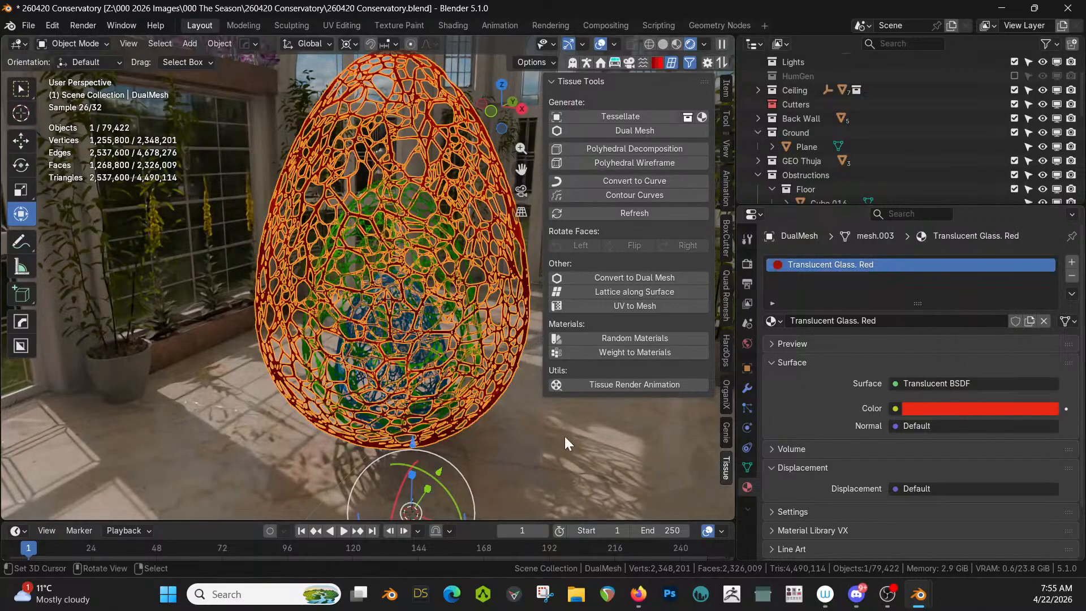
{"action": "left_click", "coordinate": [498, 418]}
Step: Save the Conservatory scene file with the recolored nested eggs
{"action": "middle_click_drag", "start_coordinate": [486, 420], "coordinate": [533, 396]}
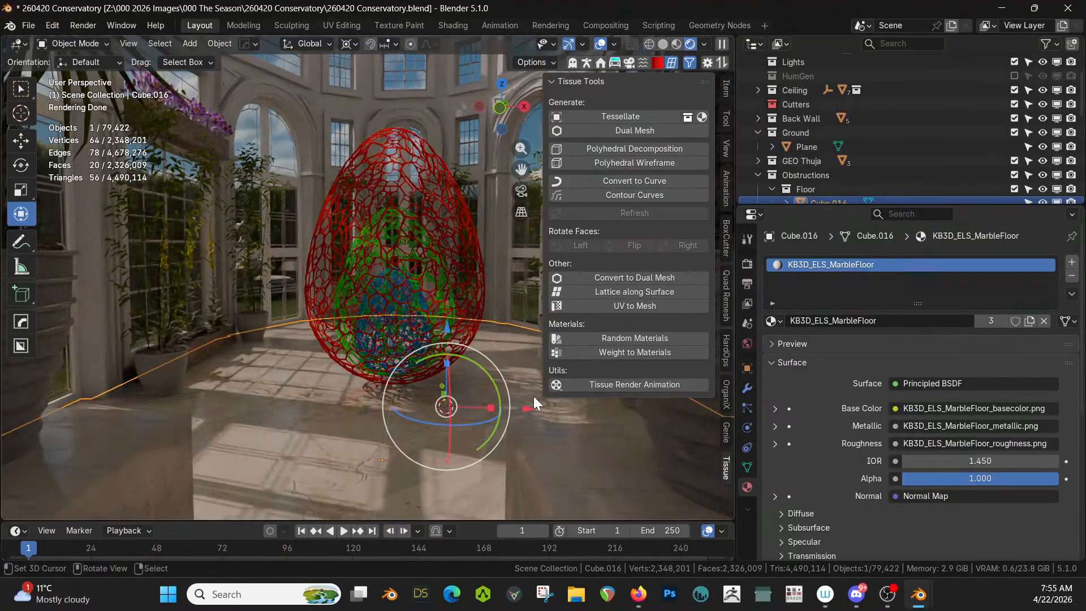
{"action": "scroll", "coordinate": [447, 403], "scroll_direction": "up", "scroll_amount": 3}
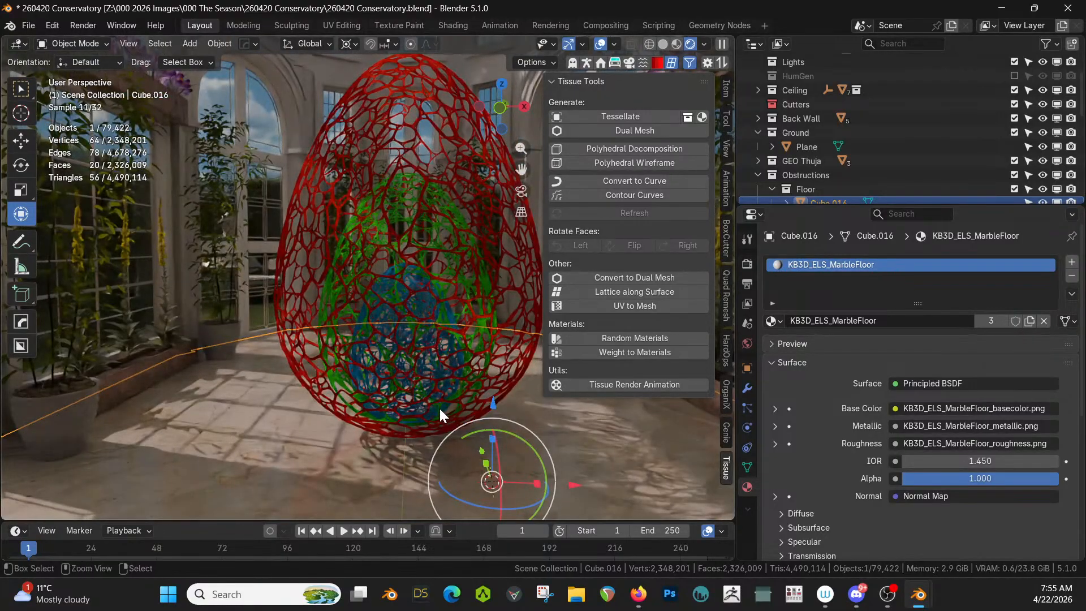
{"action": "key", "text": "ctrl+s"}
Step: Examine the nested egg lattices up close, first in rendered shading and again in solid shading
{"action": "middle_click_drag", "start_coordinate": [461, 395], "coordinate": [321, 416]}
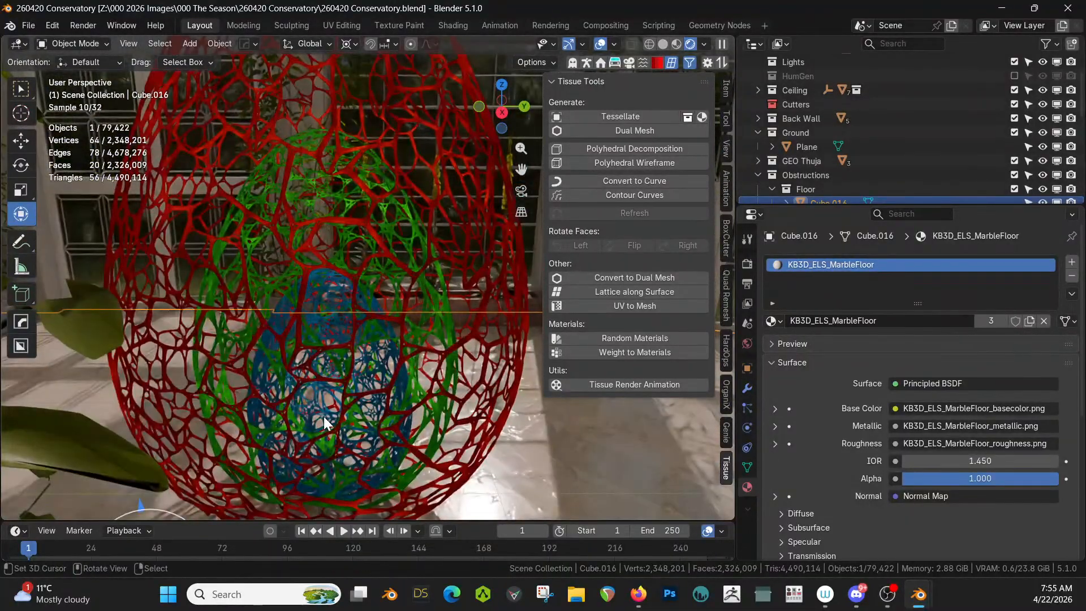
{"action": "middle_click_drag", "start_coordinate": [331, 366], "coordinate": [354, 313]}
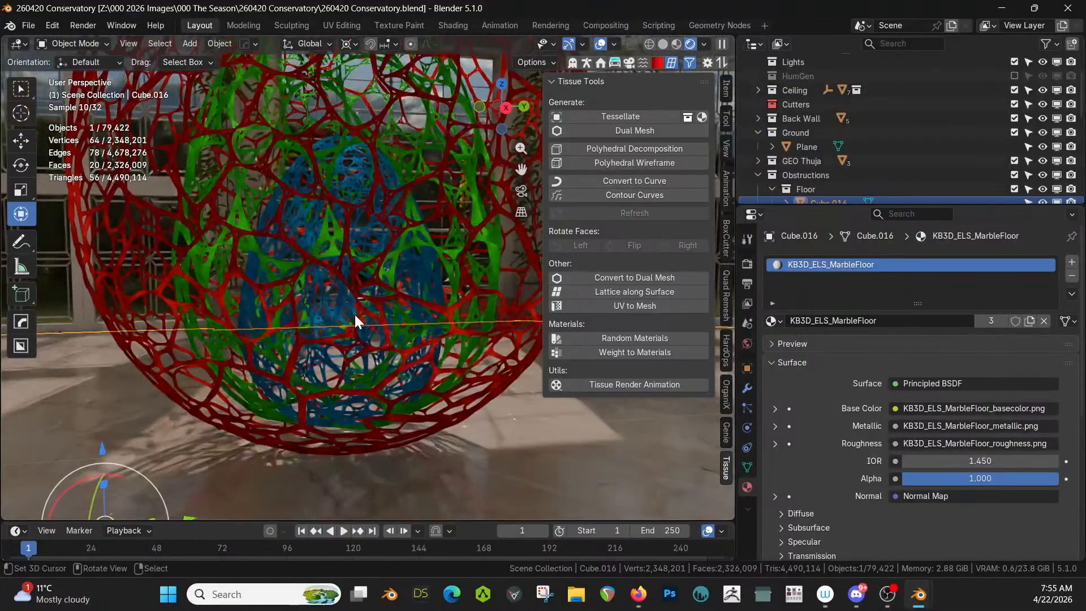
{"action": "key", "text": "z"}
{"action": "key", "text": "6"}
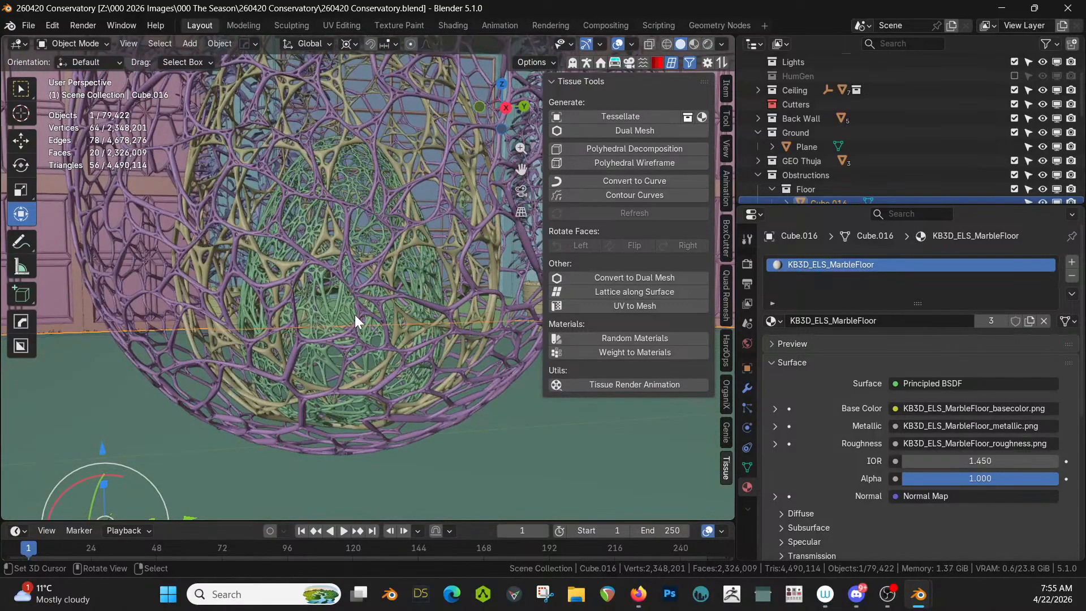
{"action": "scroll", "coordinate": [355, 315], "scroll_direction": "up", "scroll_amount": 6}
{"action": "middle_click_drag", "start_coordinate": [344, 359], "coordinate": [360, 399]}
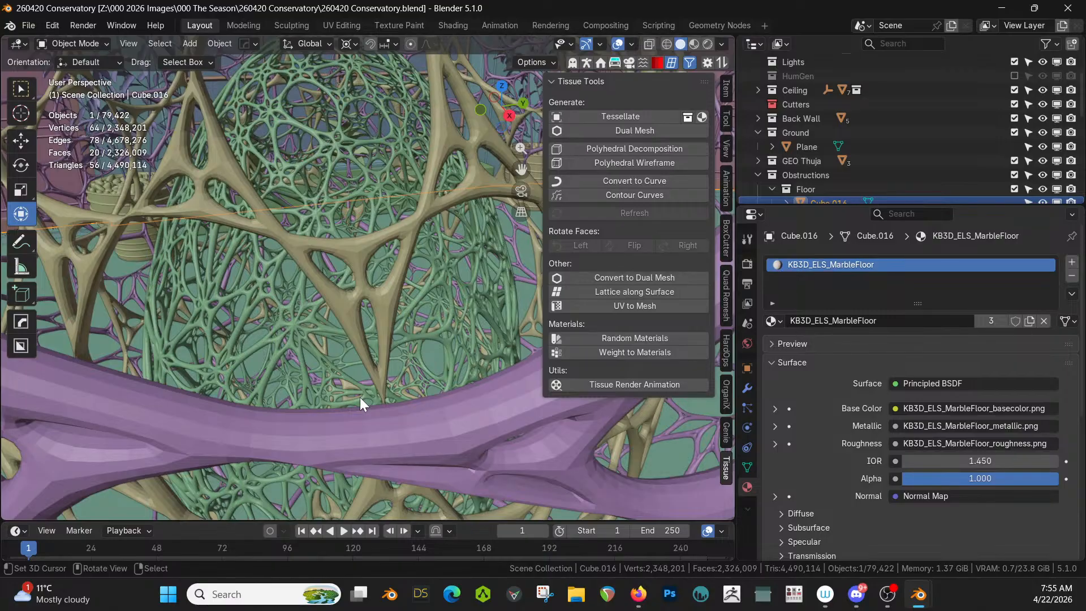
Step: Select the outer egg, isolate it in the Shading workspace, and show it in rendered shading without the selection highlight
{"action": "left_click", "coordinate": [322, 414]}
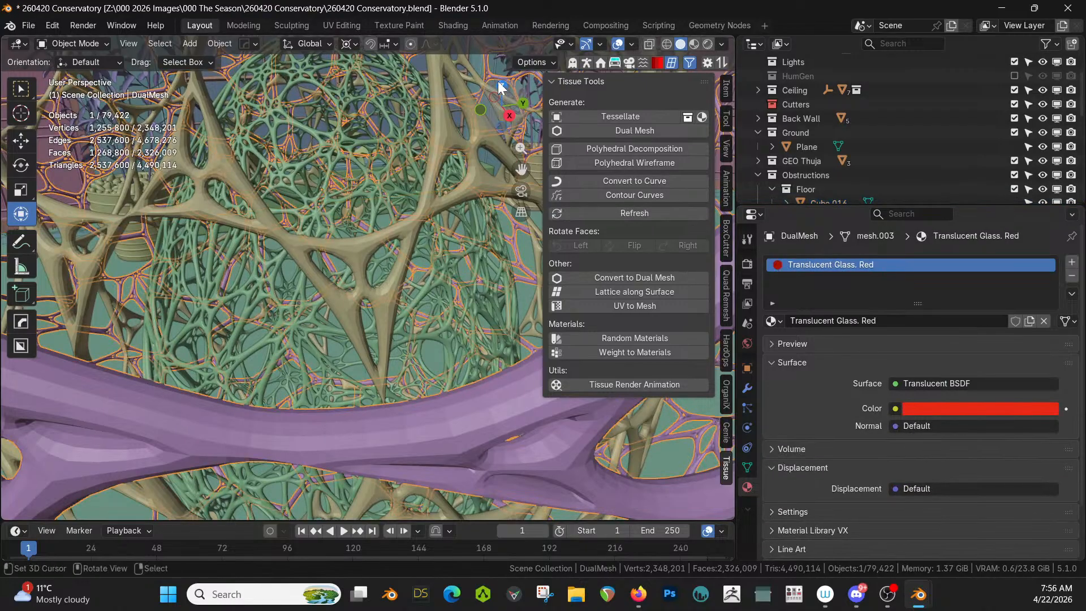
{"action": "left_click", "coordinate": [454, 23]}
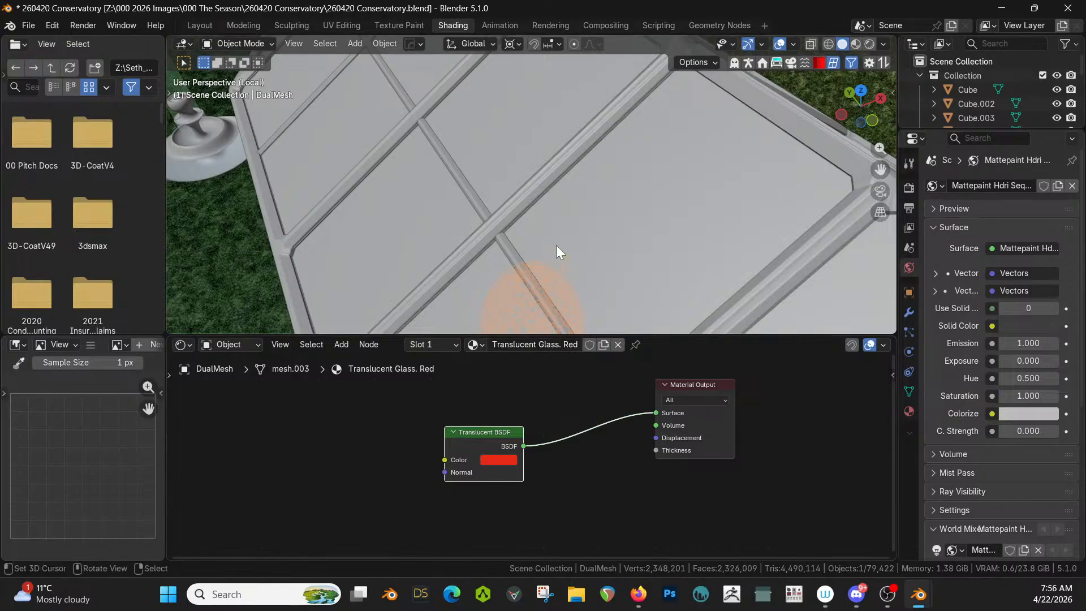
{"action": "key", "text": "KP_Divide"}
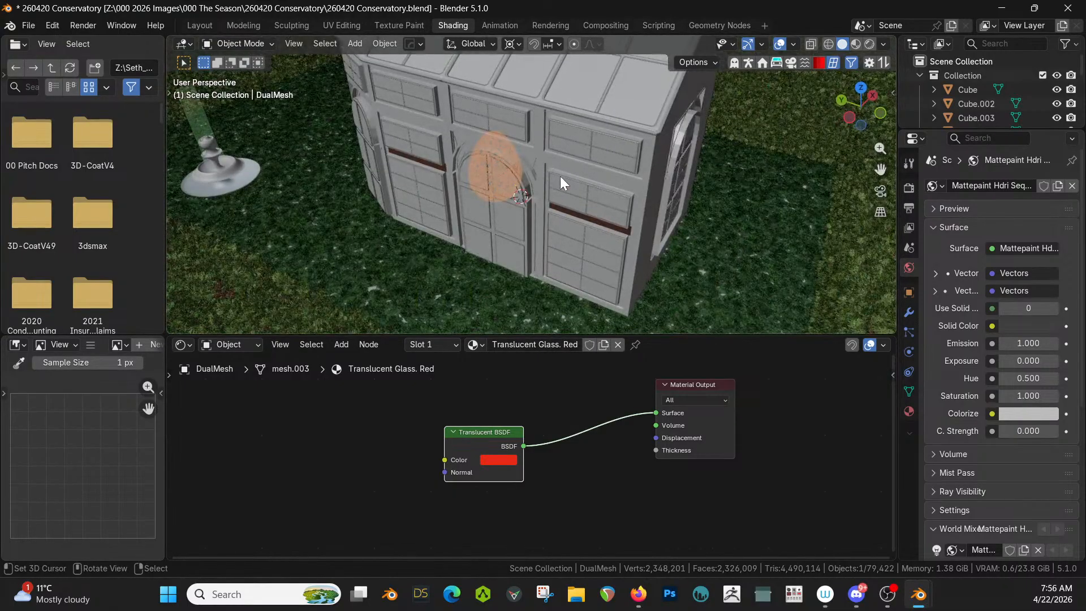
{"action": "scroll", "coordinate": [559, 176], "scroll_direction": "up", "scroll_amount": 3}
{"action": "key", "text": "KP_Divide"}
{"action": "middle_click_drag", "start_coordinate": [561, 176], "coordinate": [524, 164]}
{"action": "key", "text": "z"}
{"action": "key", "text": "8"}
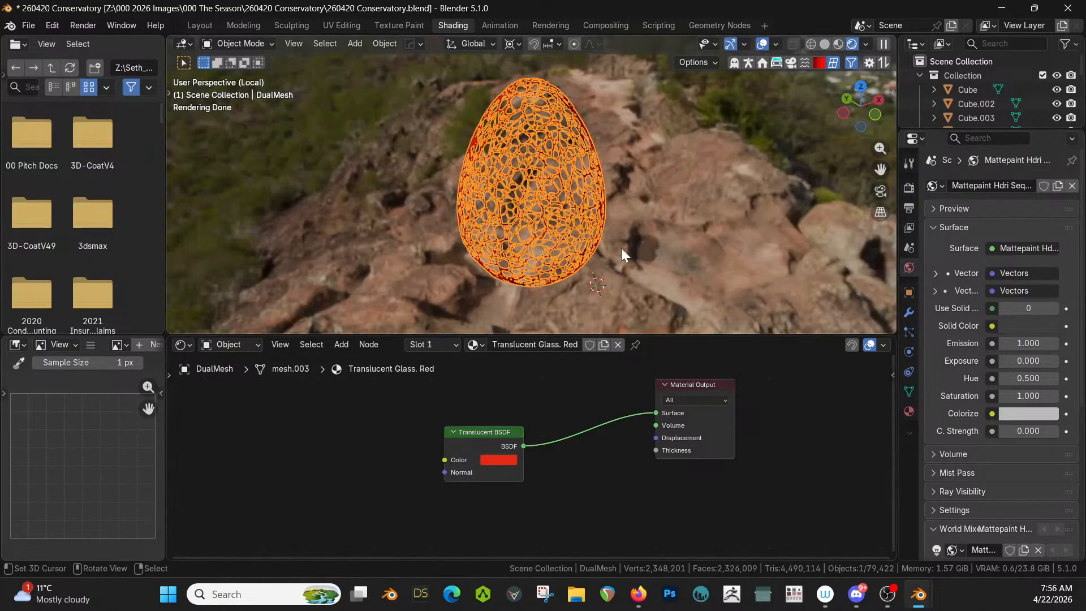
{"action": "left_click", "coordinate": [644, 253]}
{"action": "middle_click_drag", "start_coordinate": [574, 394], "coordinate": [576, 454]}
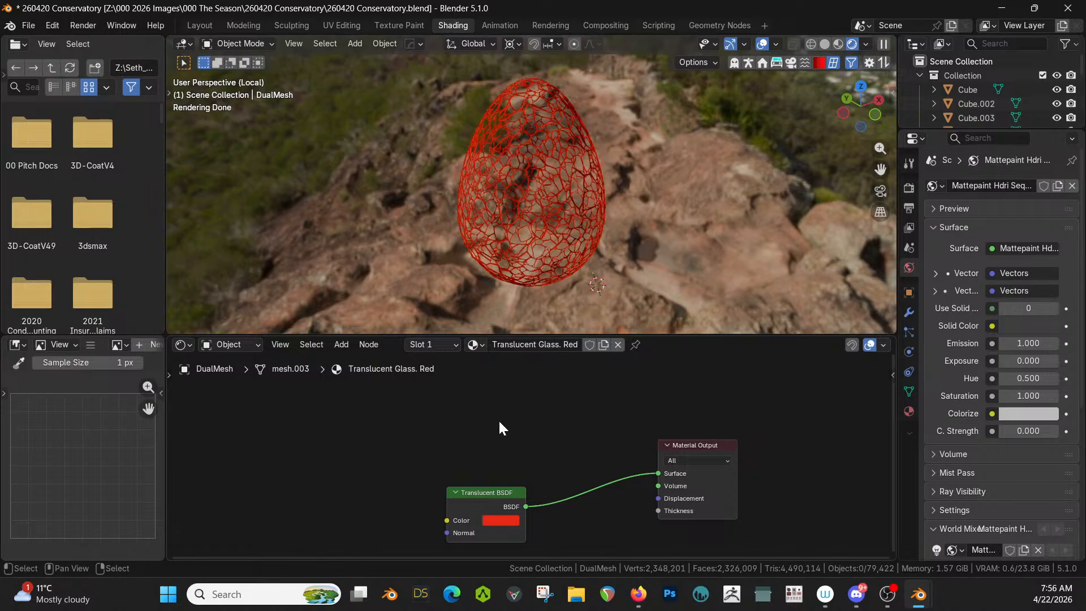
{"action": "key", "text": "shift+a"}
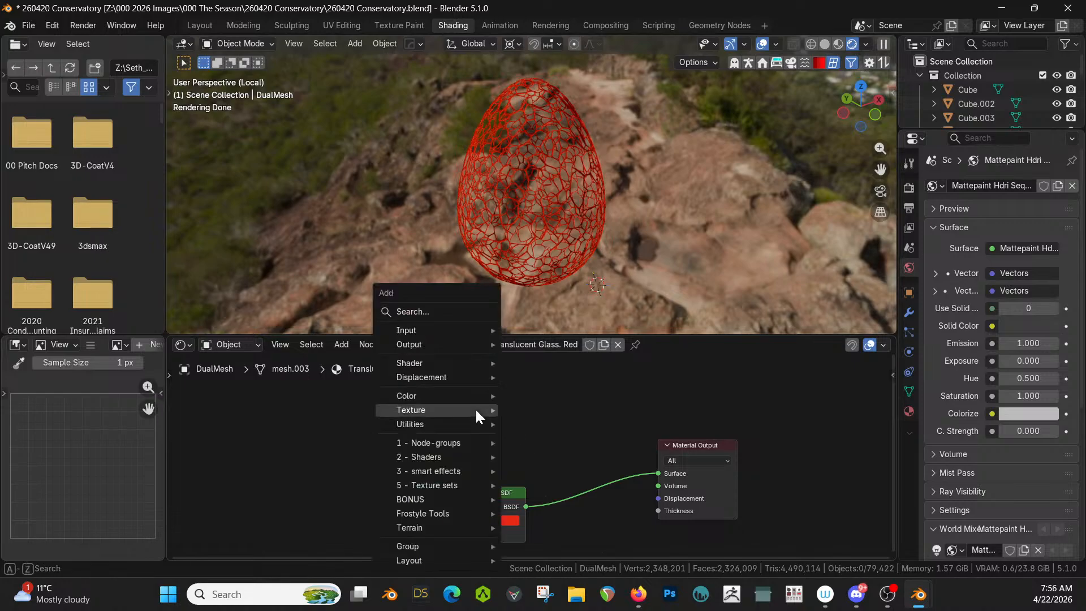
{"action": "mouse_move", "coordinate": [435, 331]}
{"action": "left_click", "coordinate": [435, 311]}
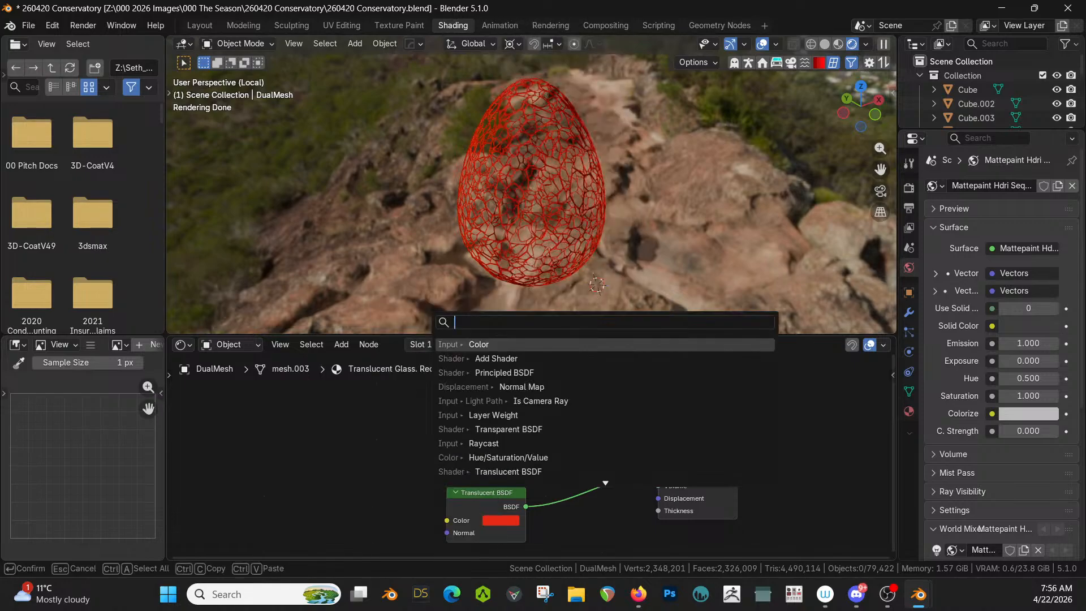
{"action": "type", "text": "bump"}
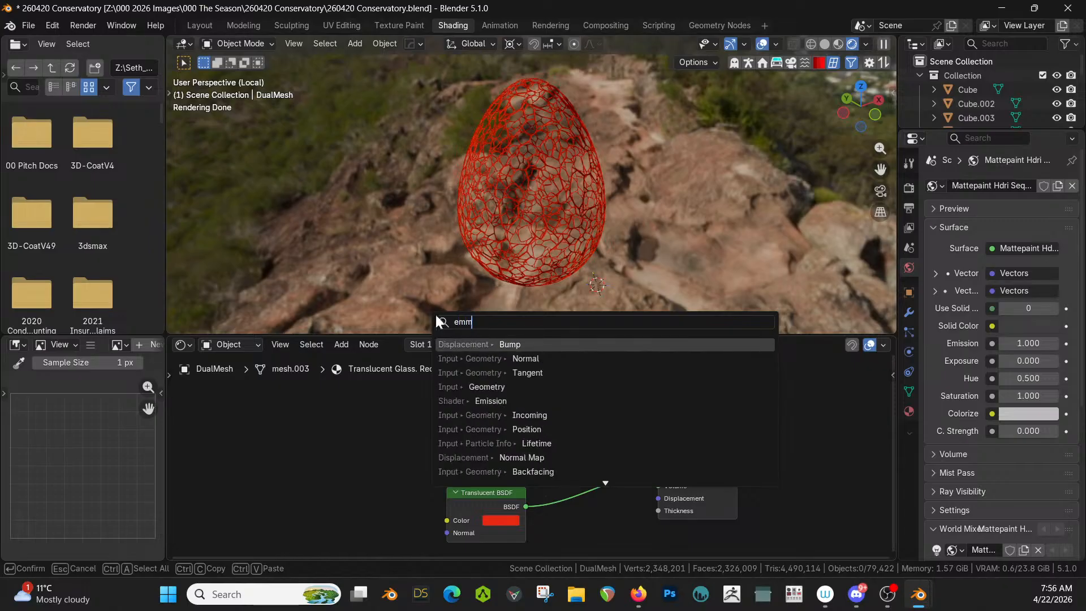
{"action": "key", "text": "Return"}
{"action": "key", "text": "Escape"}
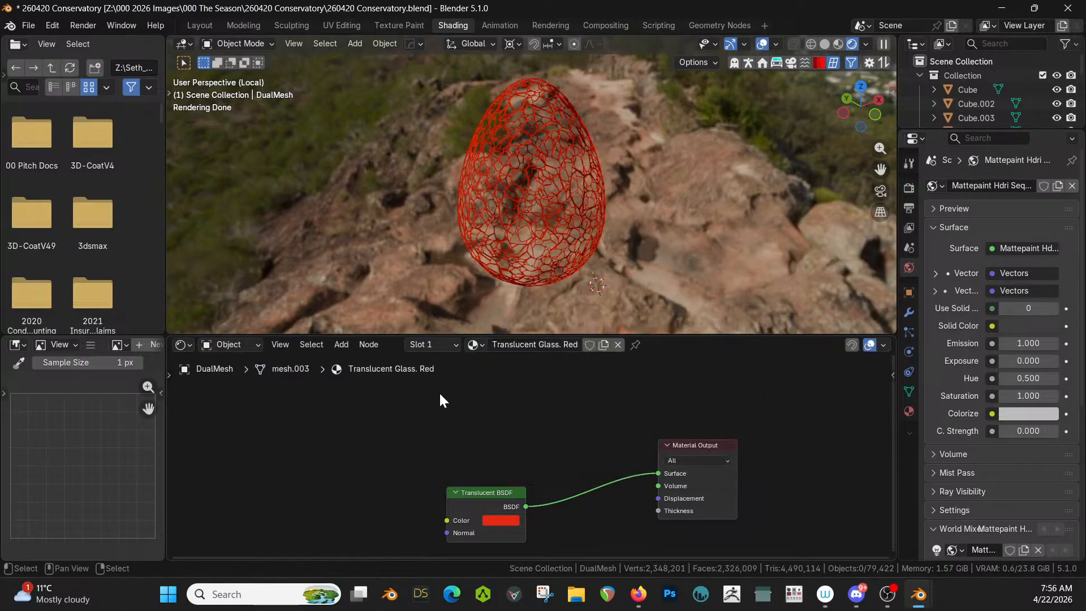
Step: Add an Emission shader to Translucent Glass. Red and sample the Translucent BSDF's red as its color
{"action": "key", "text": "shift+a"}
{"action": "left_click", "coordinate": [431, 312]}
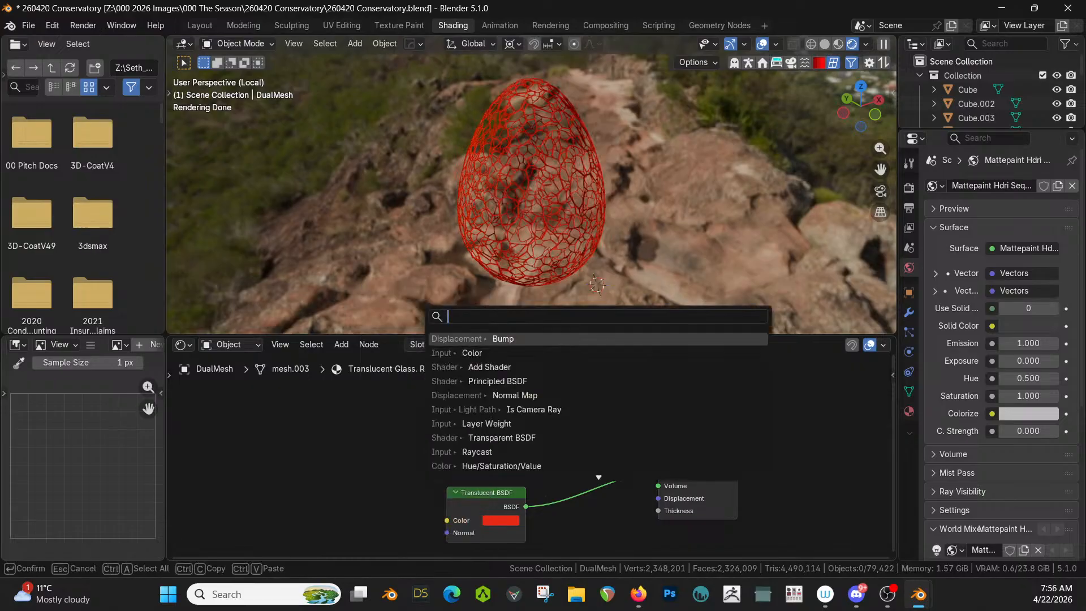
{"action": "type", "text": "em"}
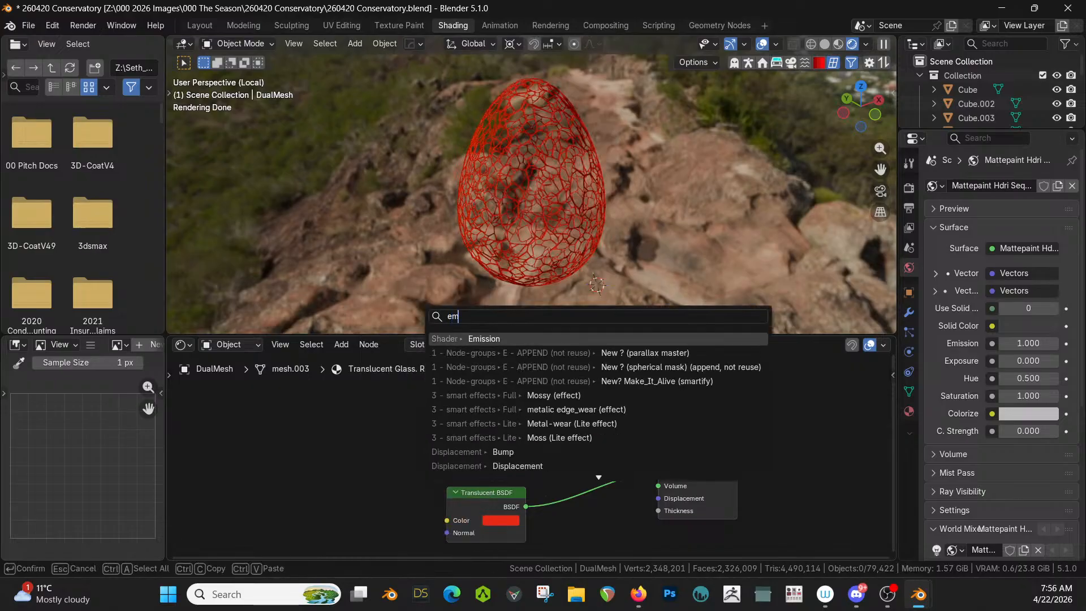
{"action": "key", "text": "Return"}
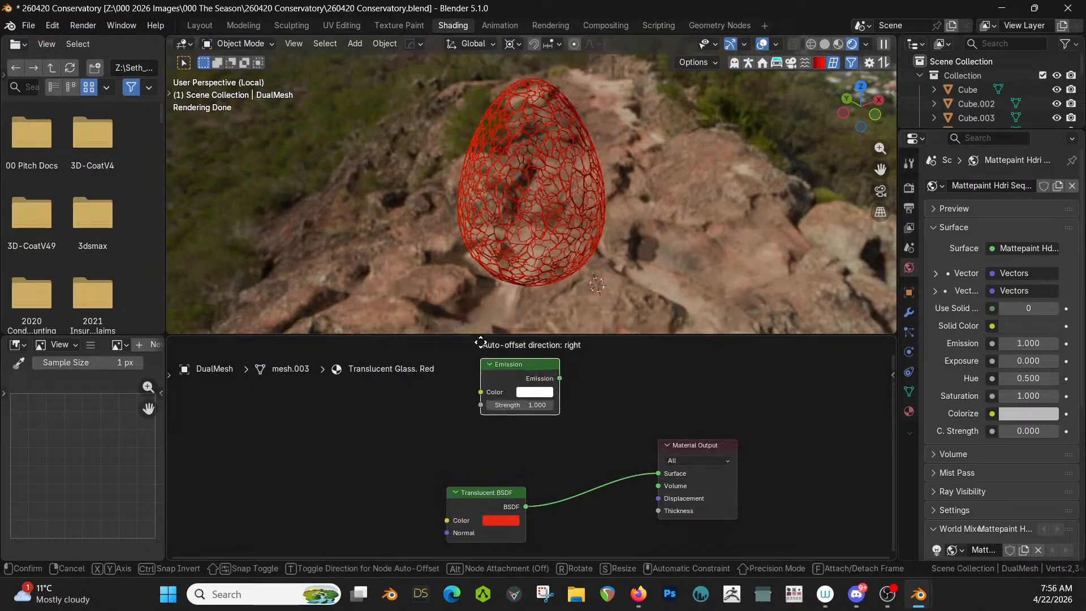
{"action": "left_click", "coordinate": [478, 375]}
{"action": "left_click", "coordinate": [533, 428]}
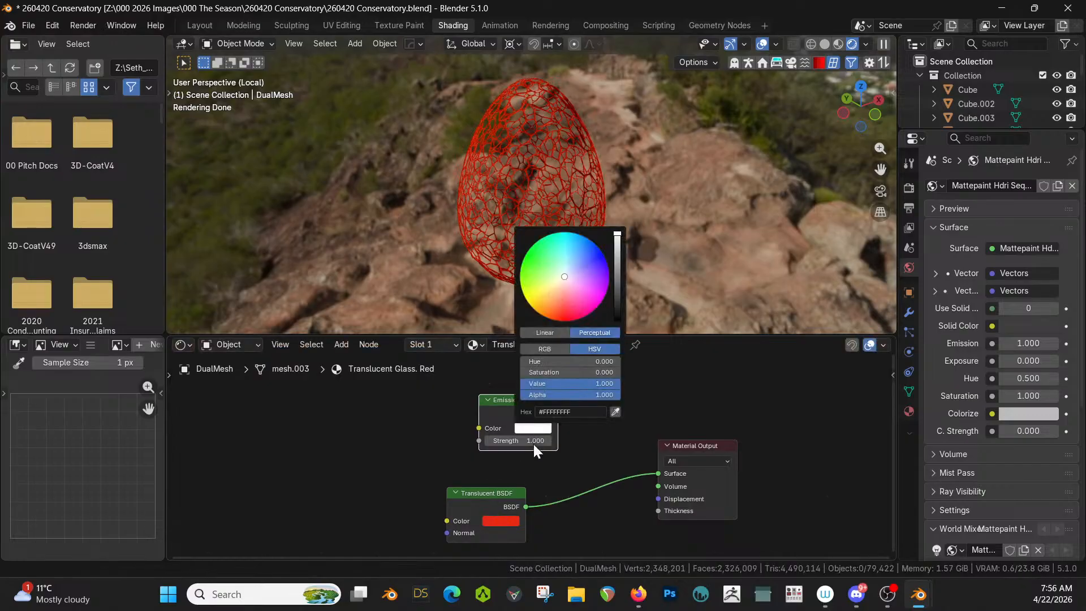
{"action": "left_click", "coordinate": [616, 410]}
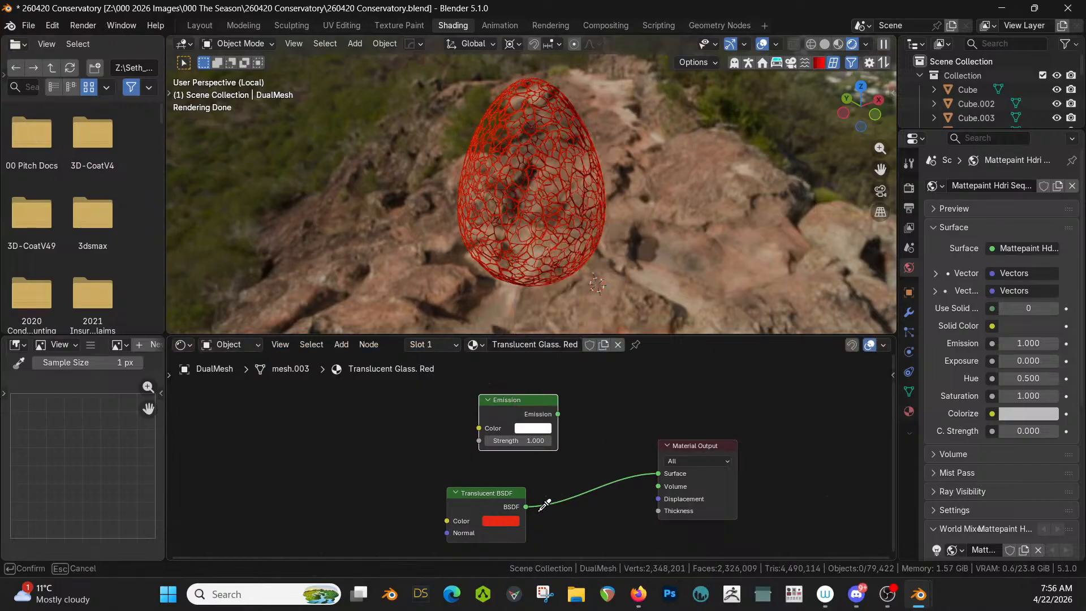
{"action": "left_click", "coordinate": [503, 519]}
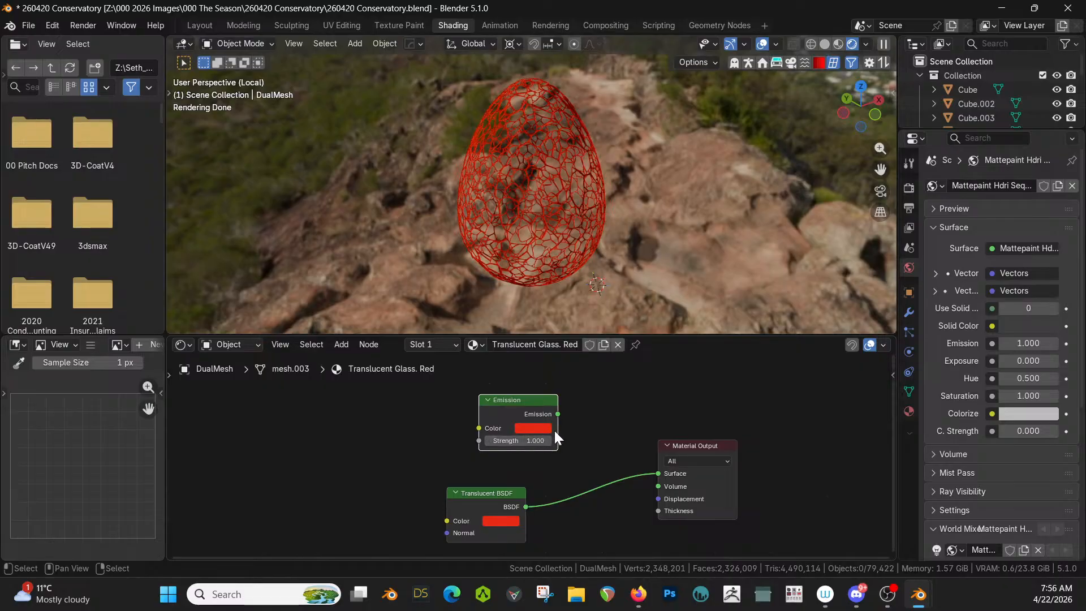
Step: Arrange the Emission node above the Translucent BSDF node, leaving room before the Material Output
{"action": "scroll", "coordinate": [554, 430], "scroll_direction": "up", "scroll_amount": 1}
{"action": "left_click_drag", "start_coordinate": [525, 403], "coordinate": [457, 409]}
{"action": "left_click", "coordinate": [484, 494]}
{"action": "left_click", "coordinate": [463, 497], "text": "shift"}
{"action": "left_click", "coordinate": [476, 499], "text": "shift"}
{"action": "left_click", "coordinate": [430, 492]}
{"action": "left_click_drag", "start_coordinate": [480, 494], "coordinate": [445, 483]}
Step: Try combining the Emission and Translucent BSDF nodes with a Mix node and with an Add Shader, undoing each
{"action": "left_click", "coordinate": [449, 401], "text": "shift"}
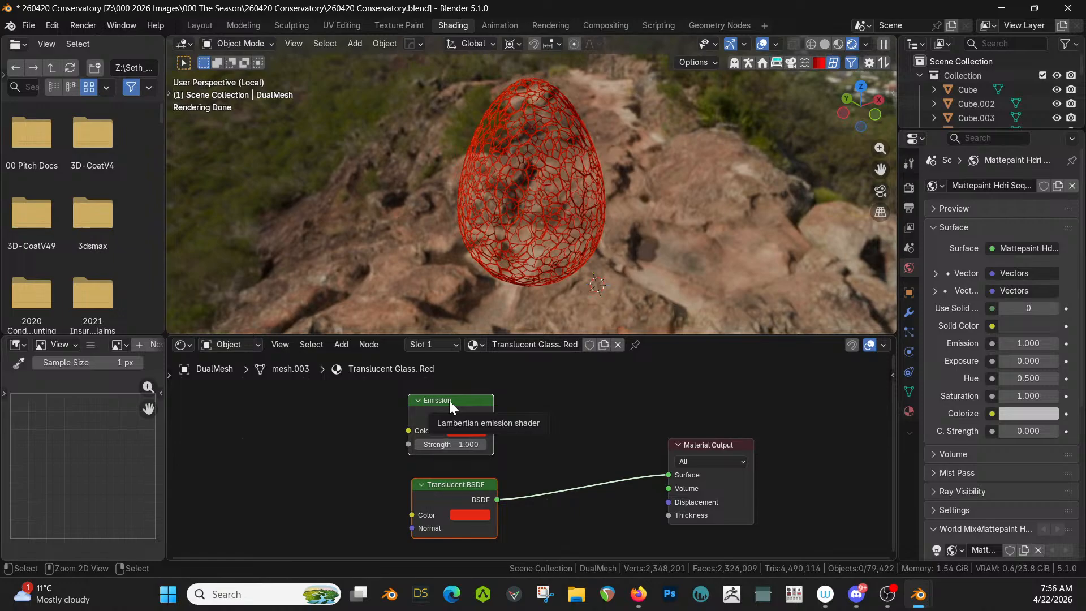
{"action": "key", "text": "ctrl+0"}
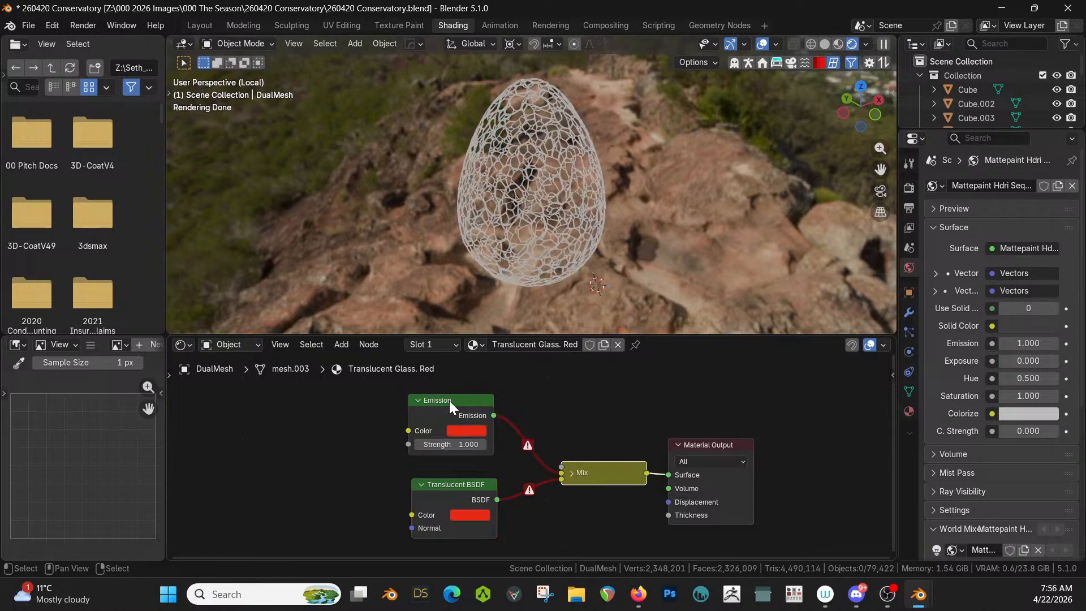
{"action": "key", "text": "ctrl+z"}
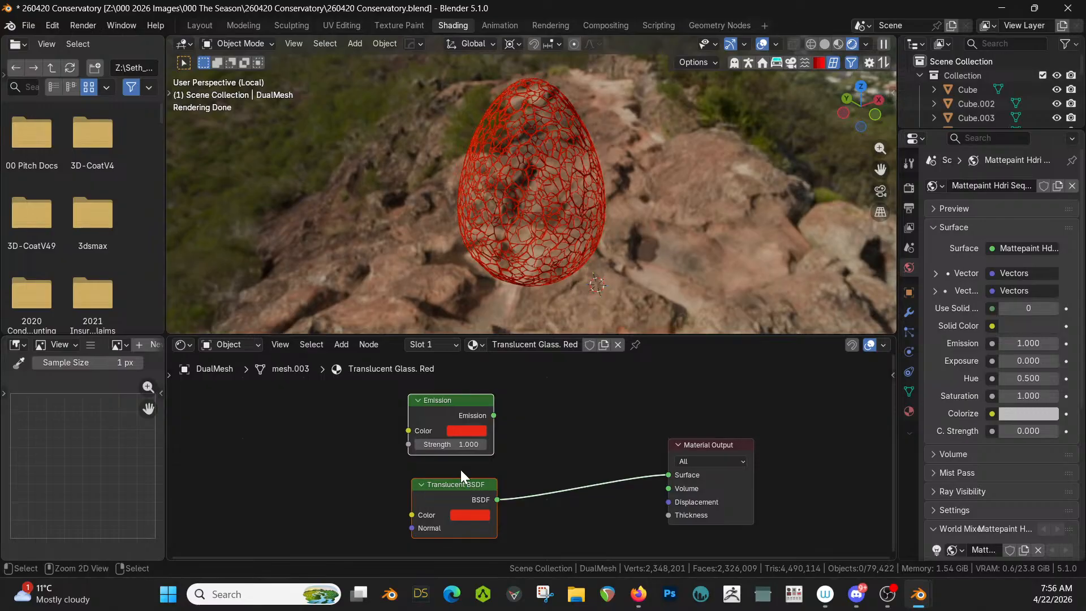
{"action": "key", "text": "ctrl+equal"}
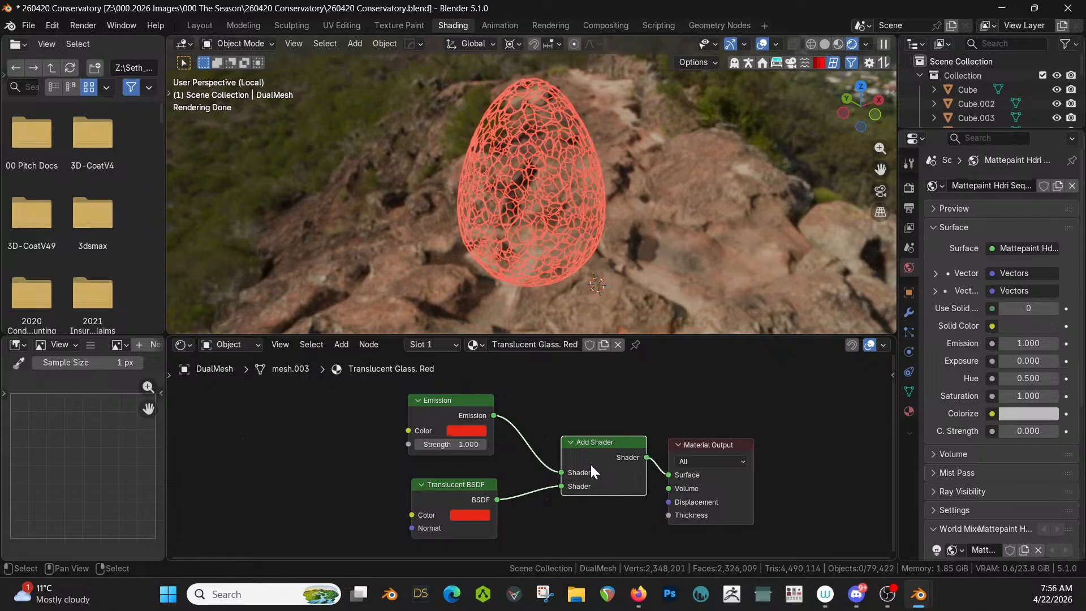
{"action": "key", "text": "ctrl+x"}
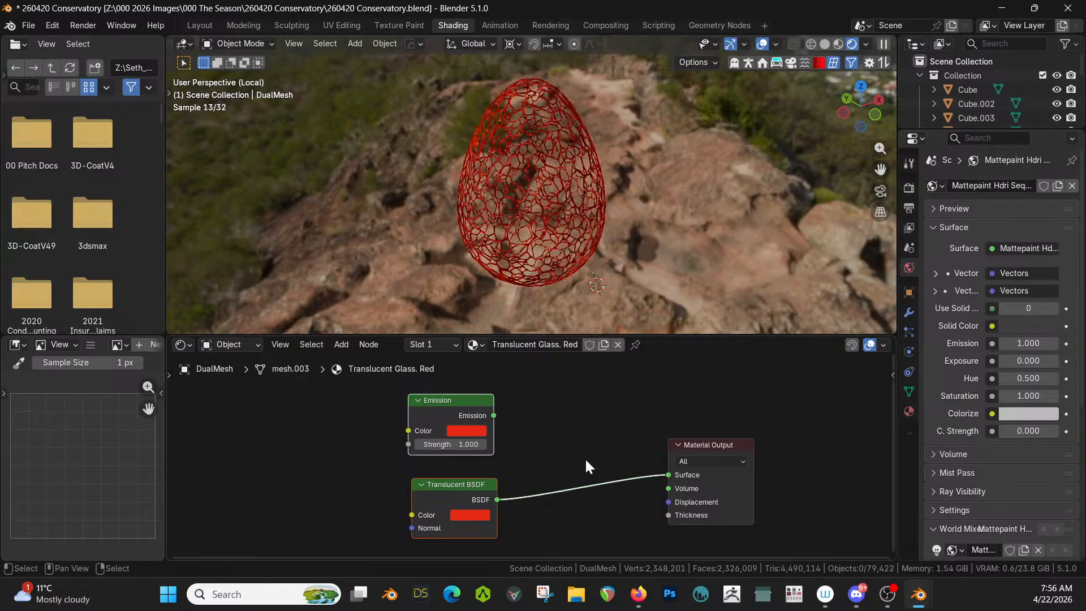
Step: Insert a Mix Shader before the Material Output, with Emission in its first shader input and Translucent BSDF in its second
{"action": "key", "text": "shift+a"}
{"action": "key", "text": "Escape"}
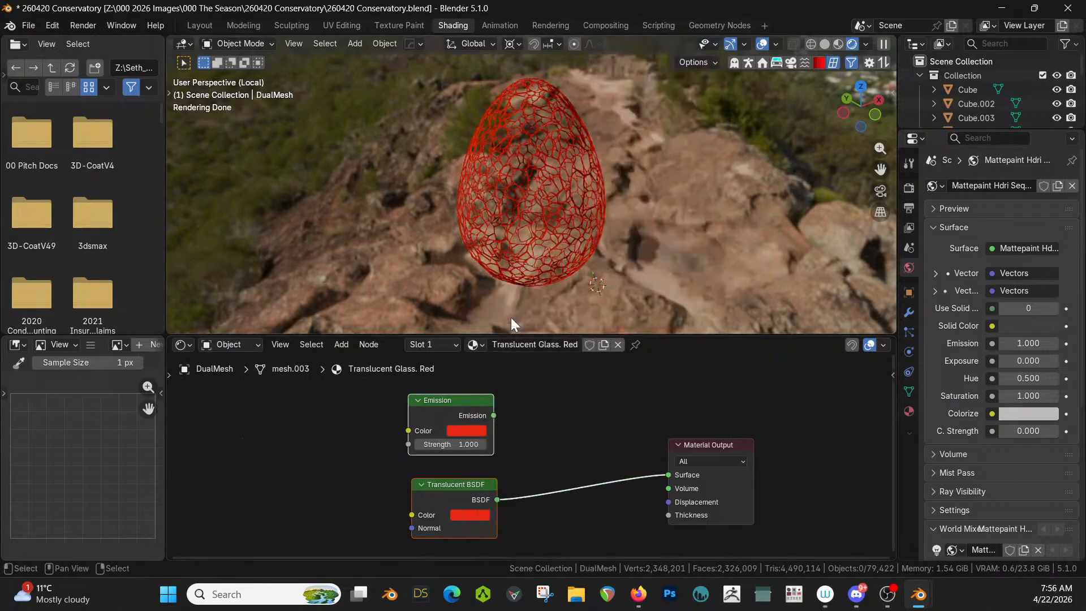
{"action": "key", "text": "shift+a"}
{"action": "left_click", "coordinate": [521, 309]}
{"action": "type", "text": "mix sh"}
{"action": "key", "text": "Return"}
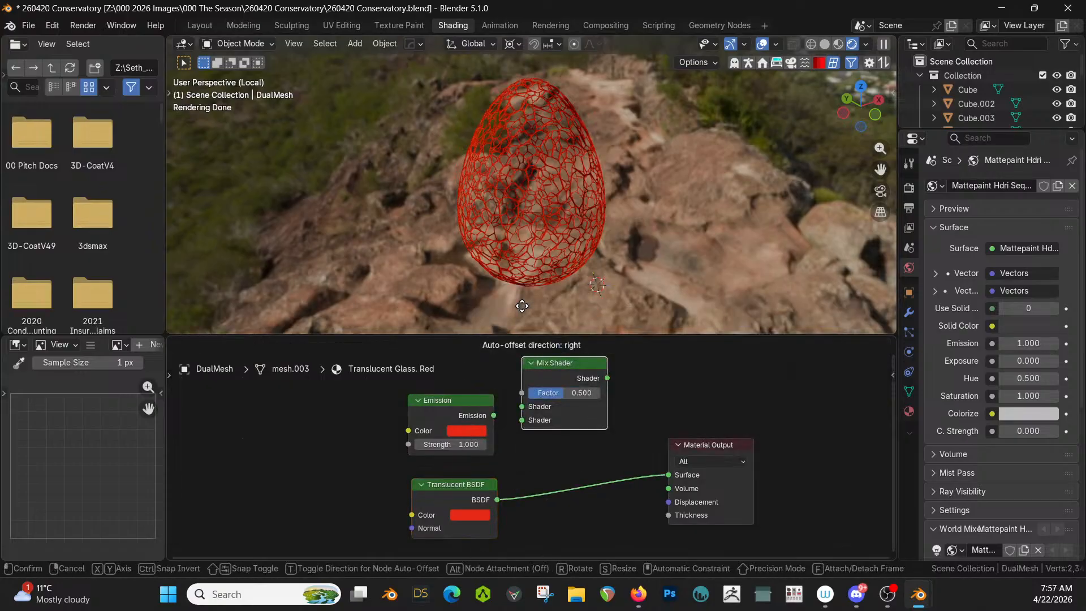
{"action": "left_click", "coordinate": [549, 362]}
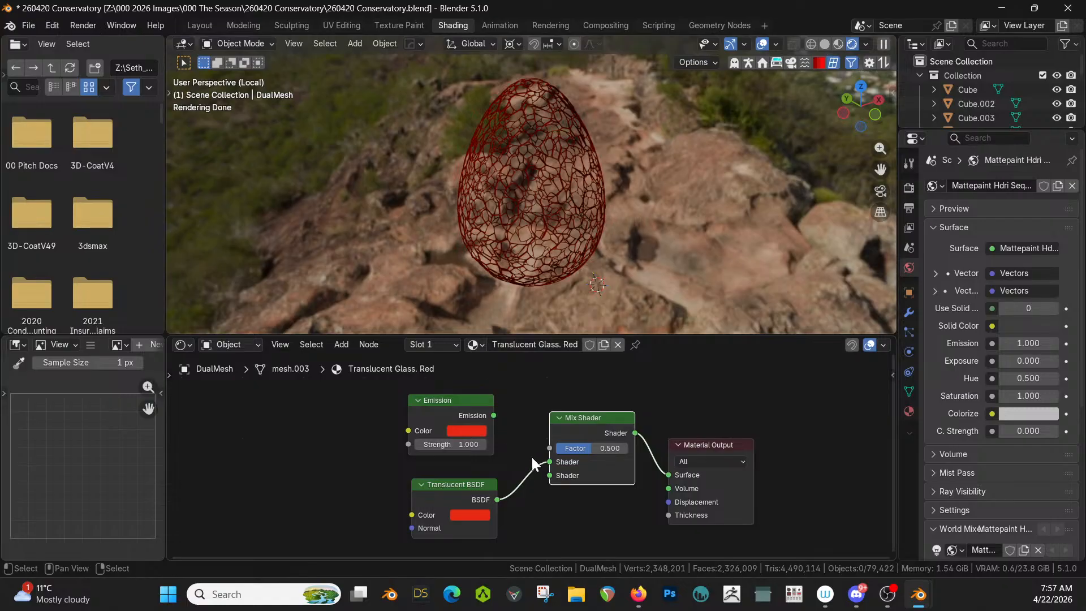
{"action": "left_click_drag", "start_coordinate": [548, 461], "coordinate": [549, 475]}
{"action": "left_click_drag", "start_coordinate": [494, 415], "coordinate": [550, 461]}
Step: Add a Layer Weight node and drive the Mix Shader's Factor with its Fresnel output
{"action": "middle_click_drag", "start_coordinate": [563, 441], "coordinate": [581, 510]}
{"action": "left_click_drag", "start_coordinate": [598, 492], "coordinate": [425, 392]}
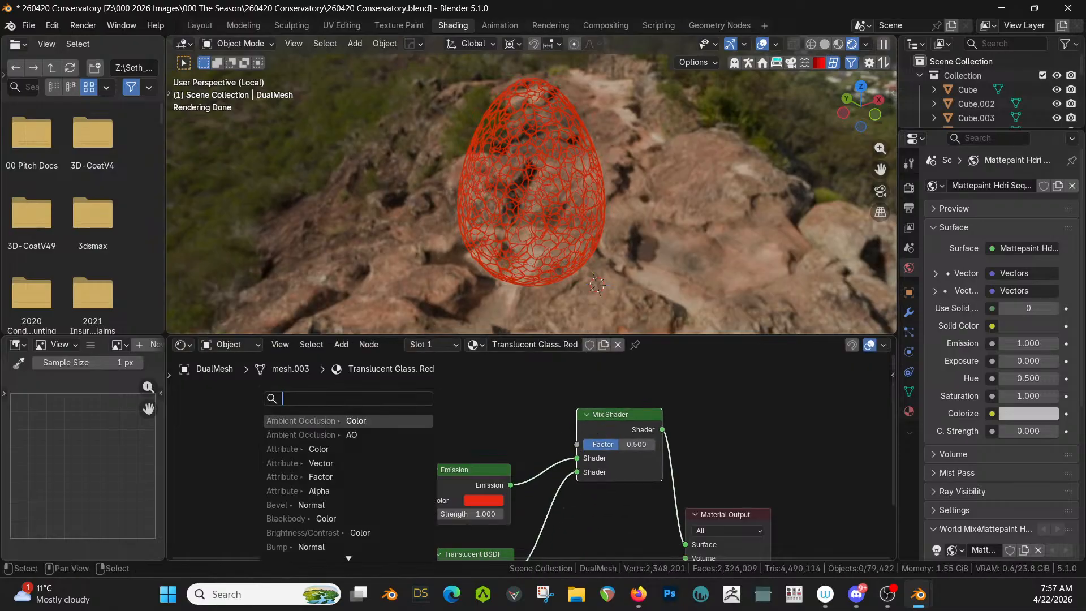
{"action": "type", "text": "lay"}
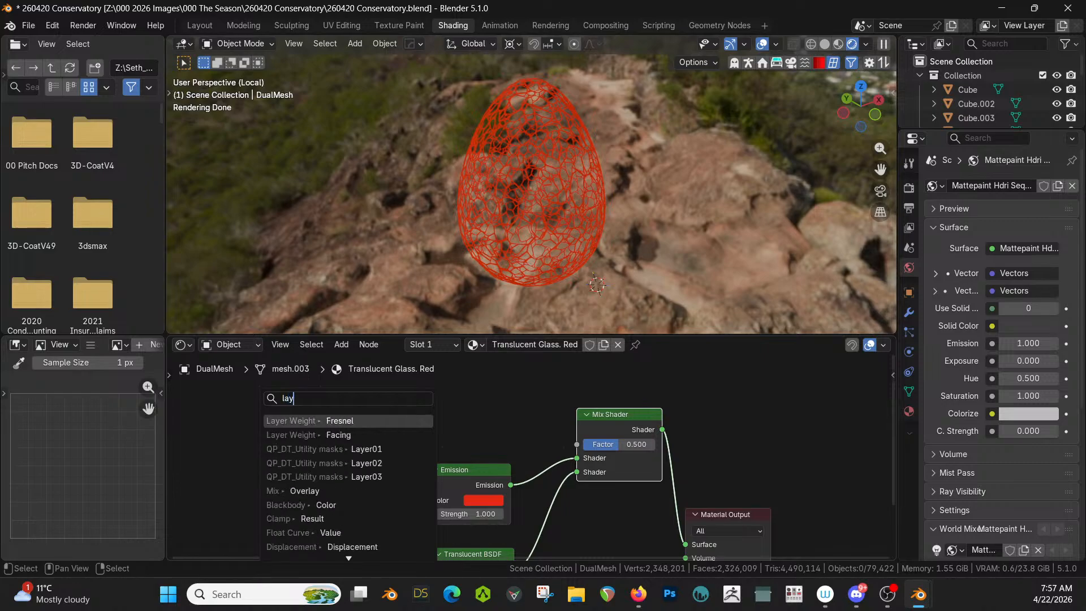
{"action": "key", "text": "Return"}
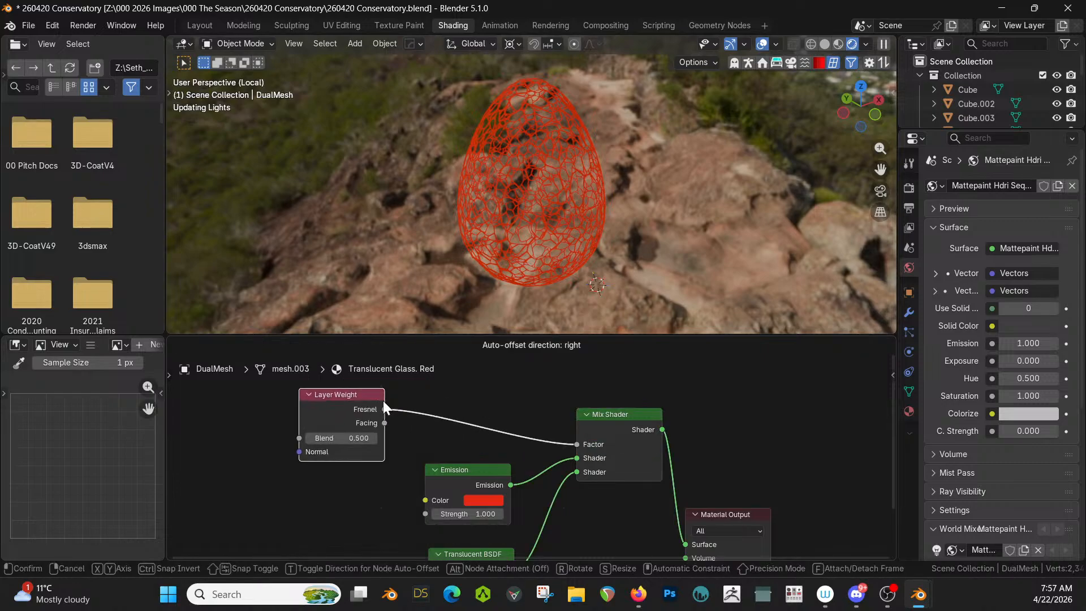
{"action": "left_click", "coordinate": [384, 400]}
Step: Set the Layer Weight node's Blend to 0.000 and check the egg's lattice up close
{"action": "scroll", "coordinate": [510, 425], "scroll_direction": "up", "scroll_amount": 1}
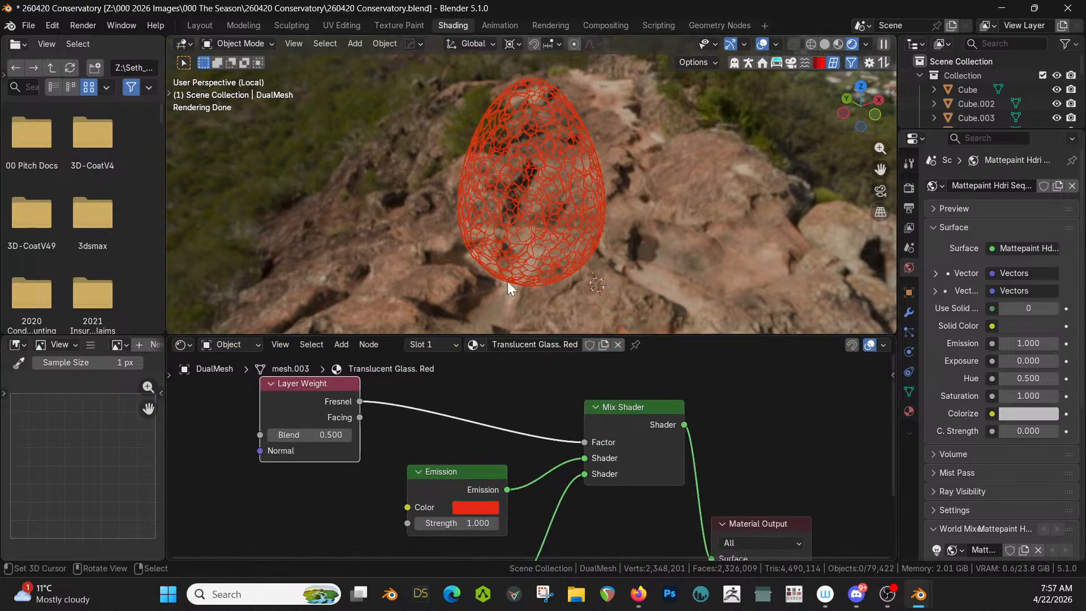
{"action": "scroll", "coordinate": [507, 280], "scroll_direction": "up", "scroll_amount": 2}
{"action": "left_click_drag", "start_coordinate": [334, 436], "coordinate": [272, 436]}
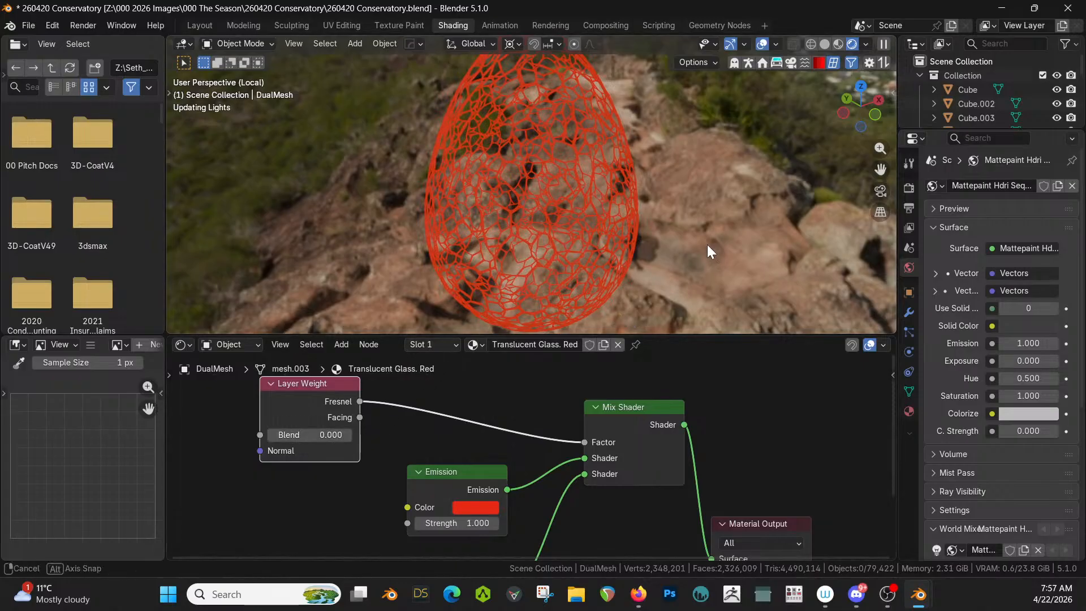
{"action": "left_click", "coordinate": [617, 251]}
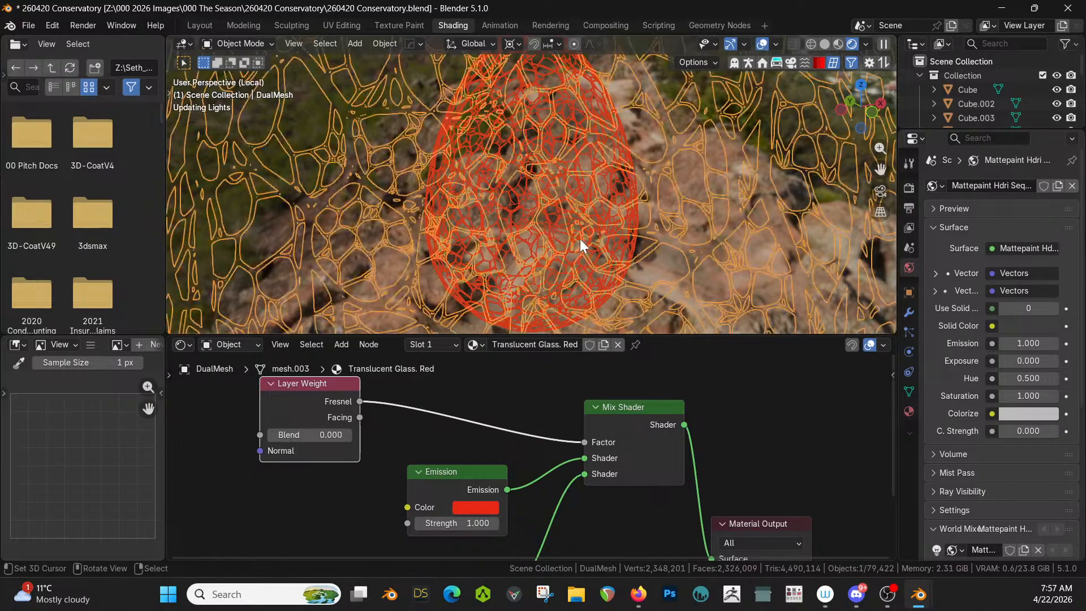
{"action": "scroll", "coordinate": [593, 226], "scroll_direction": "up", "scroll_amount": 4}
{"action": "scroll", "coordinate": [605, 212], "scroll_direction": "down", "scroll_amount": 3}
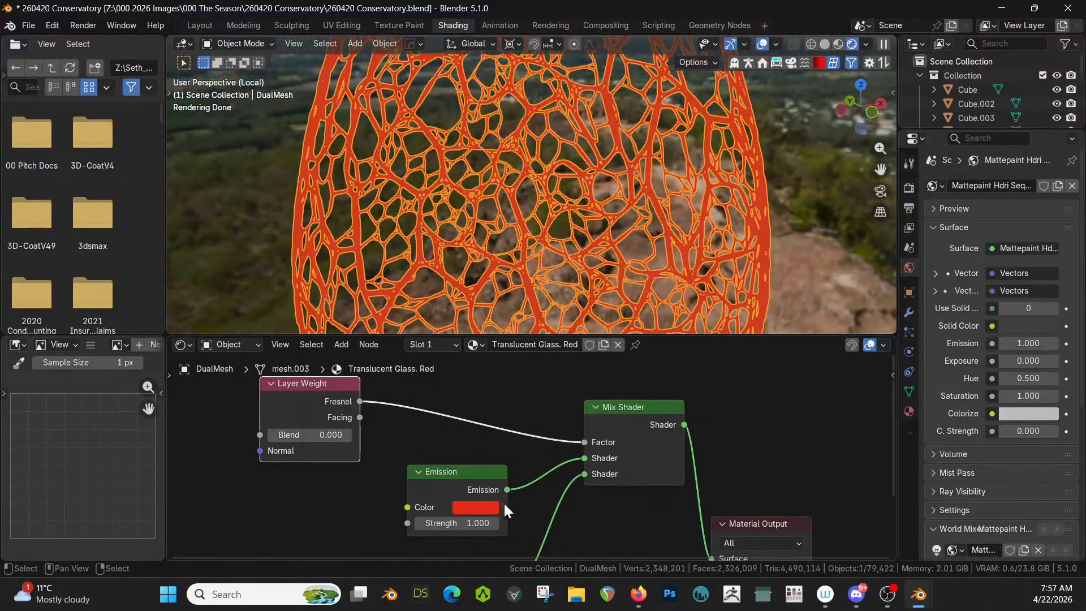
Step: Change the Emission color to near-white and preview the Layer Weight node's output directly on the egg
{"action": "left_click", "coordinate": [476, 506]}
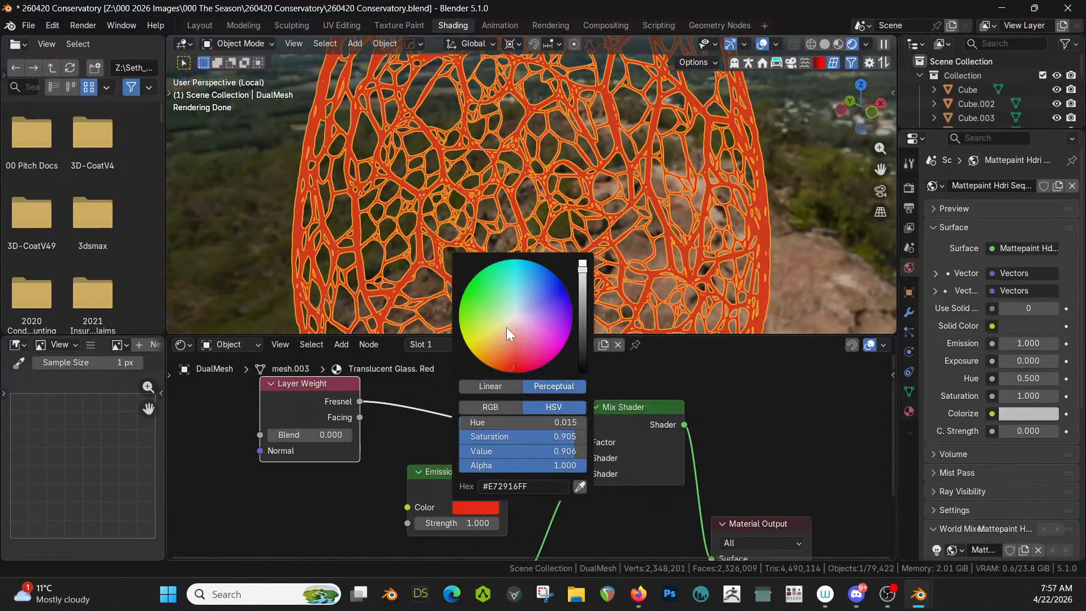
{"action": "left_click", "coordinate": [516, 314]}
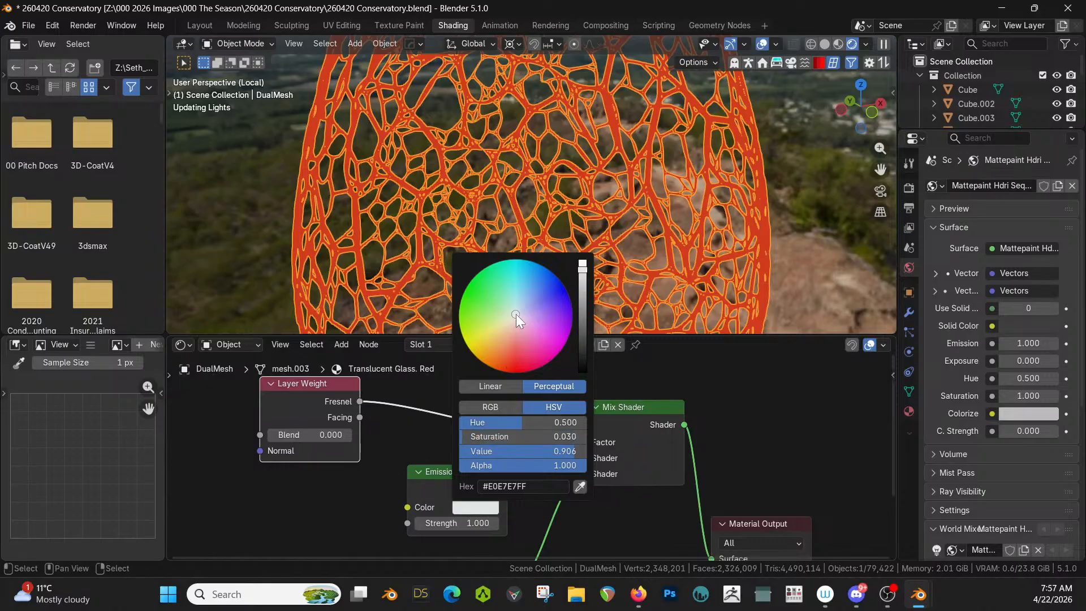
{"action": "left_click", "coordinate": [583, 263]}
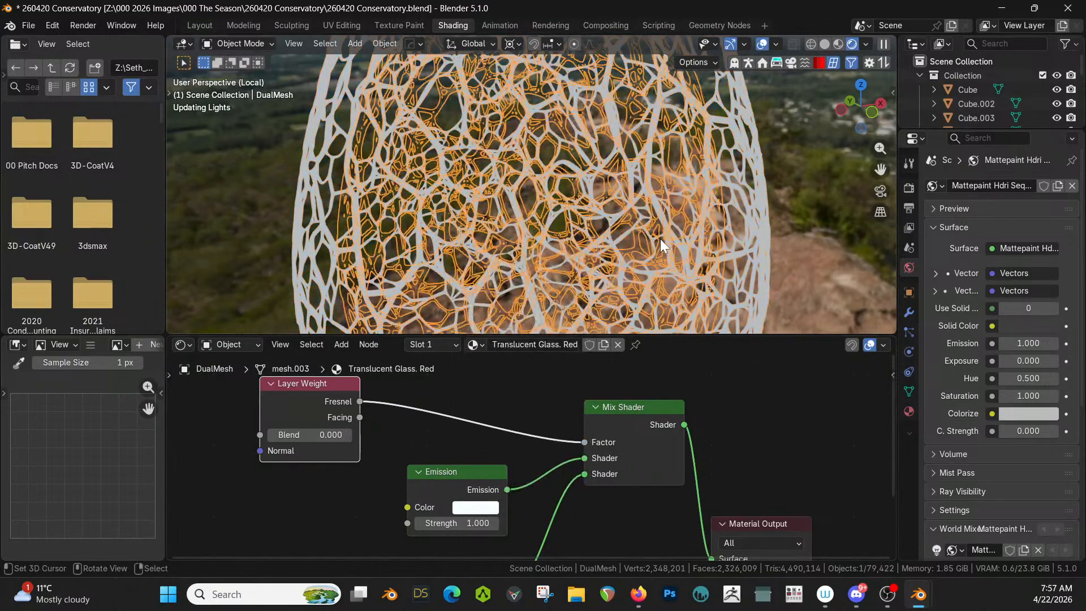
{"action": "middle_click_drag", "start_coordinate": [681, 229], "coordinate": [717, 181]}
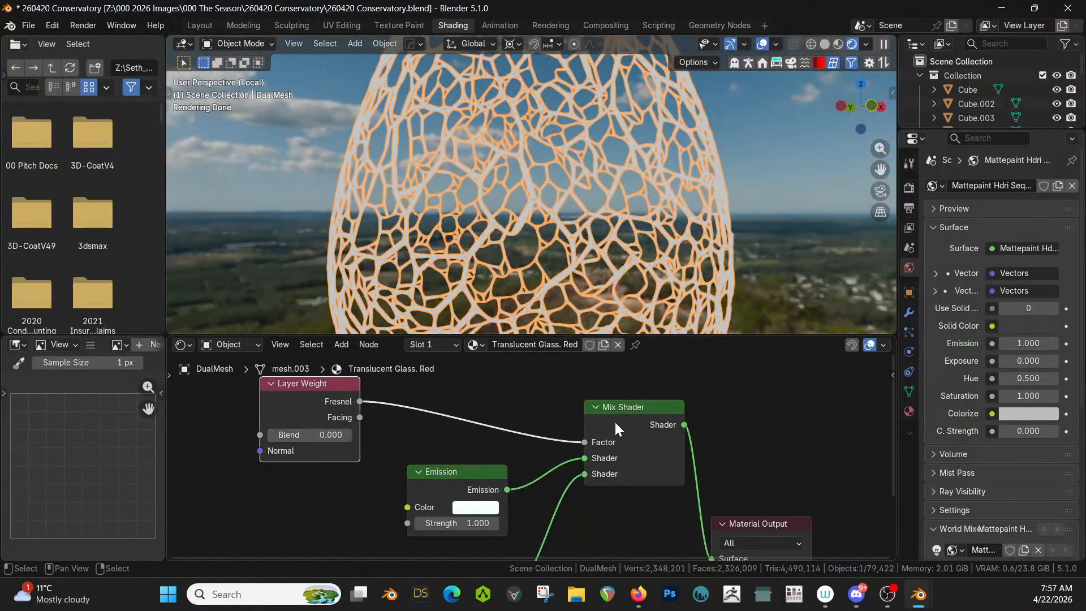
{"action": "left_click", "coordinate": [342, 385], "text": "ctrl+shift"}
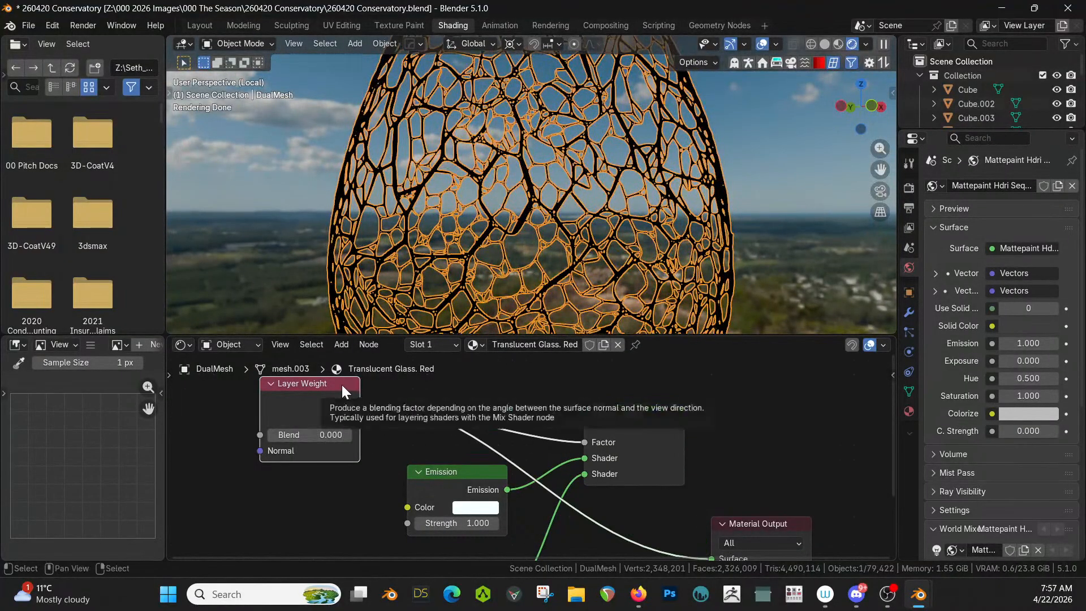
Step: Feed the Mix Shader's Factor from the Layer Weight node's Facing output and preview Facing directly on the egg, with Blend at 0.500
{"action": "left_click_drag", "start_coordinate": [335, 435], "coordinate": [586, 441]}
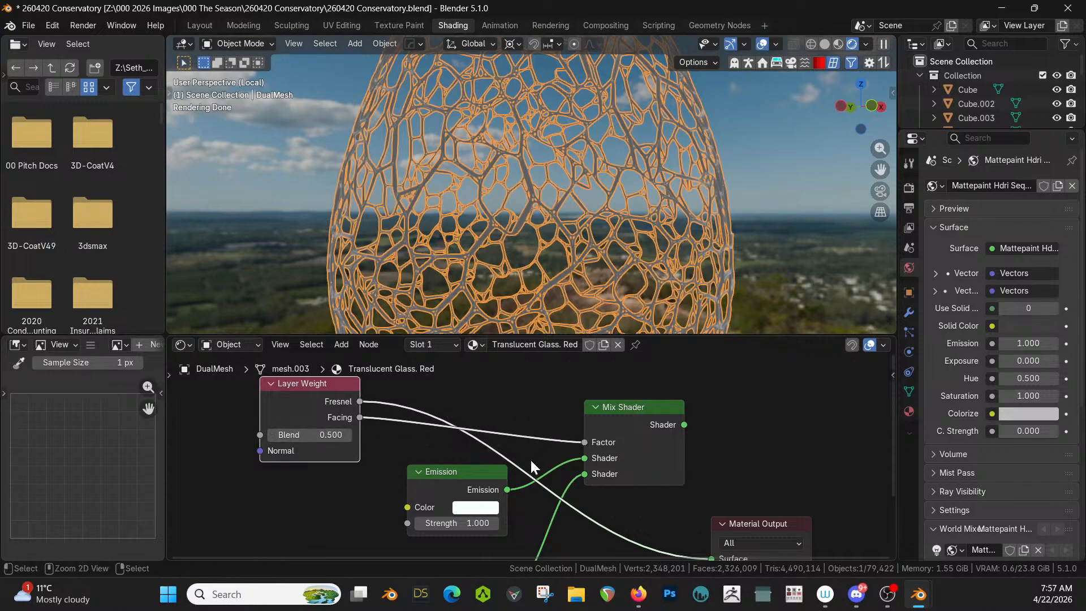
{"action": "right_click_drag", "start_coordinate": [517, 458], "coordinate": [461, 442], "text": "ctrl"}
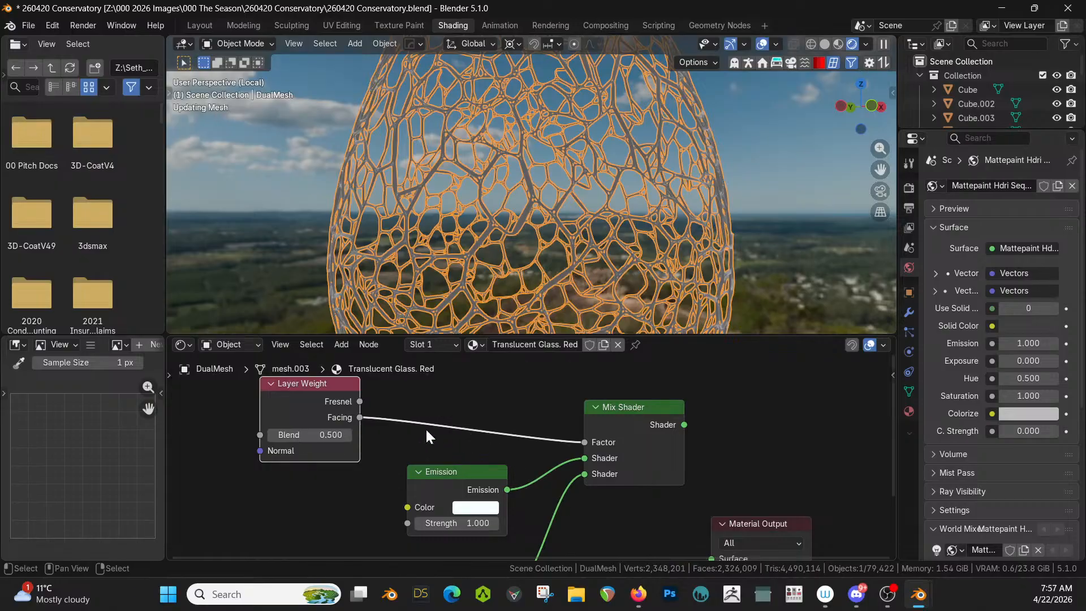
{"action": "key", "text": "ctrl+z"}
{"action": "key", "text": "ctrl+z"}
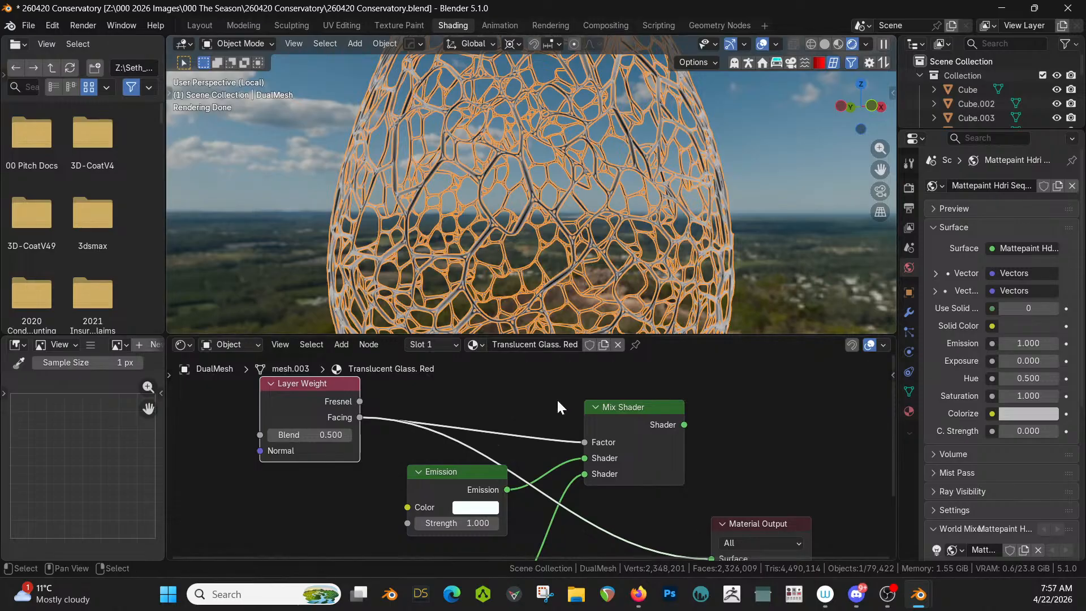
Step: Set the Layer Weight node's Blend to 0.090 and connect the Mix Shader back to the Material Output's Surface
{"action": "left_click_drag", "start_coordinate": [357, 432], "coordinate": [293, 434]}
{"action": "left_click", "coordinate": [639, 405], "text": "ctrl+shift"}
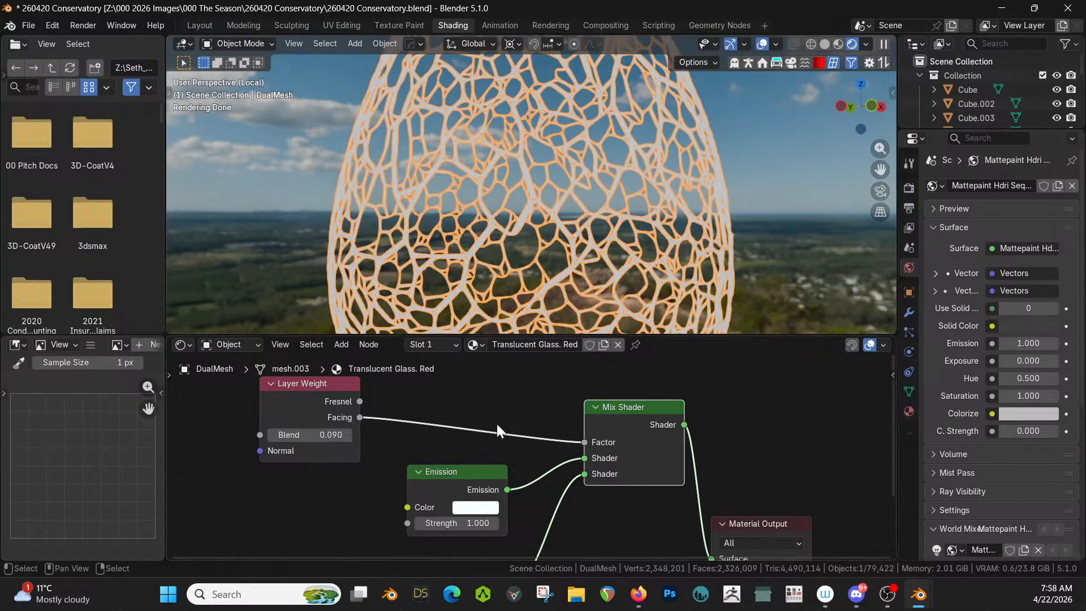
{"action": "middle_click_drag", "start_coordinate": [602, 248], "coordinate": [534, 294]}
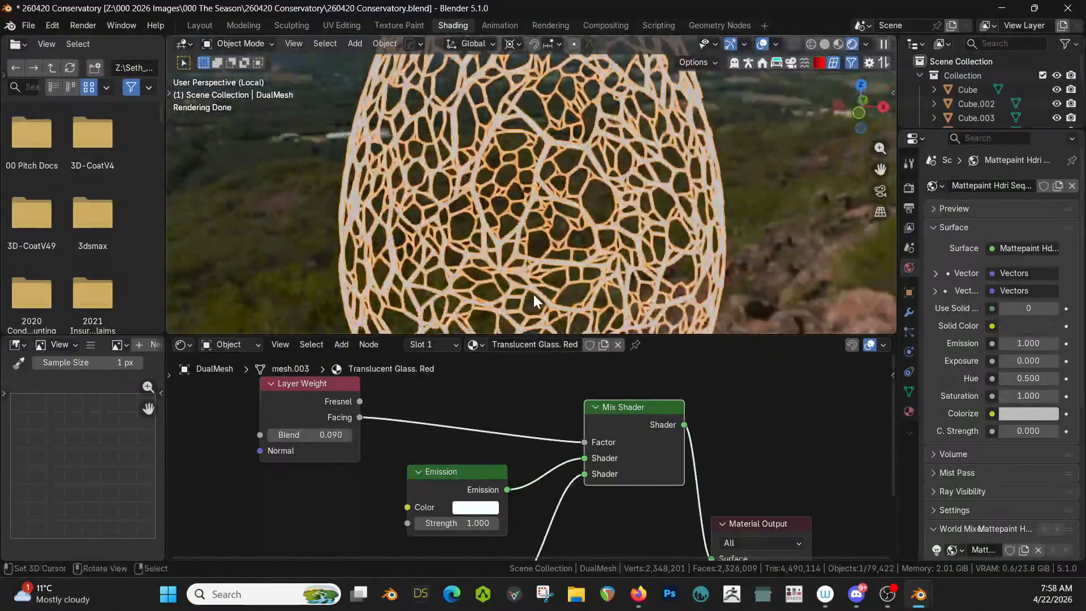
Step: Try red and magenta Emission colors on the egg's lattice, reverting to the near-white color
{"action": "middle_click_drag", "start_coordinate": [501, 428], "coordinate": [518, 365]}
{"action": "left_click", "coordinate": [499, 445]}
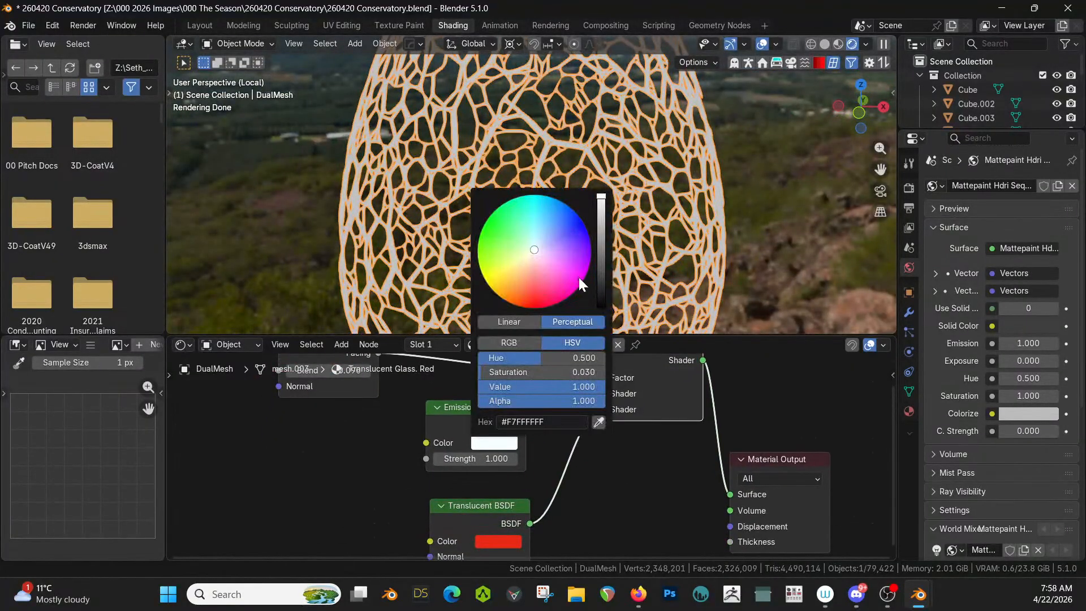
{"action": "left_click", "coordinate": [531, 299]}
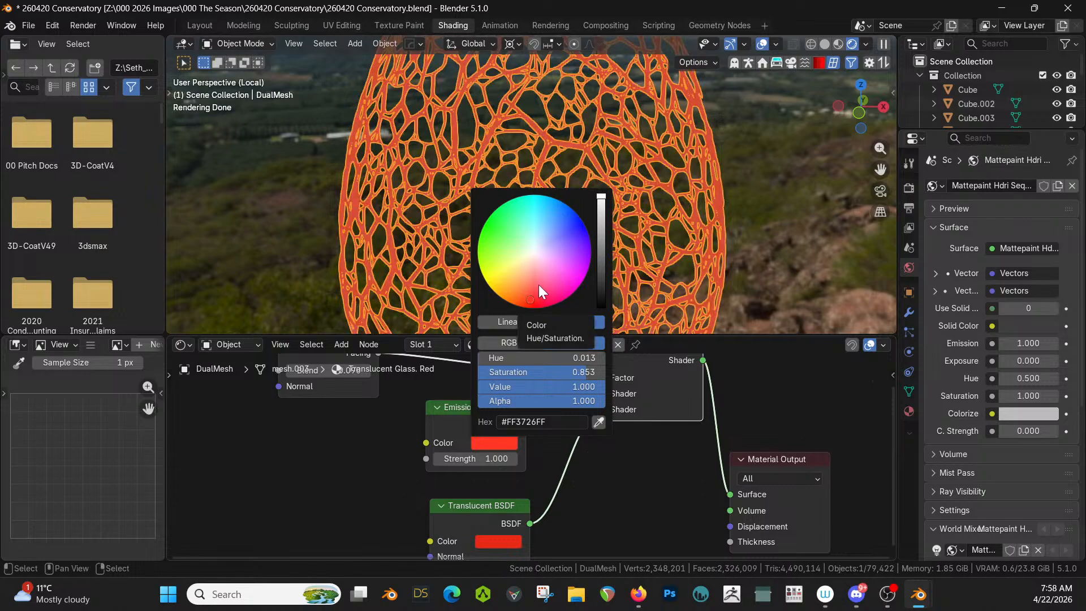
{"action": "key", "text": "ctrl+z"}
{"action": "scroll", "coordinate": [575, 260], "scroll_direction": "up", "scroll_amount": 4}
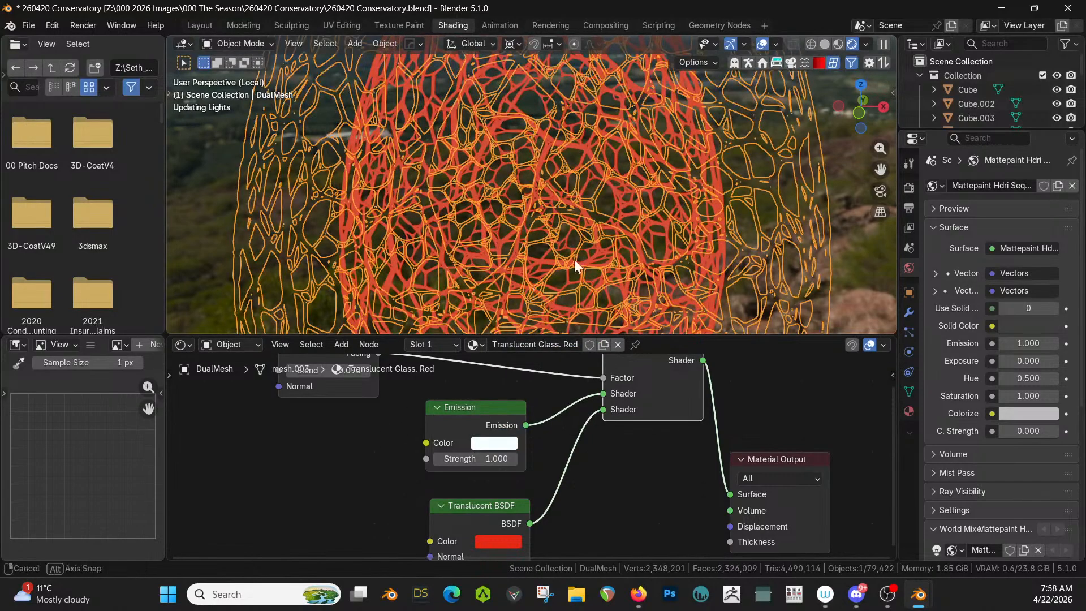
{"action": "left_click", "coordinate": [506, 443]}
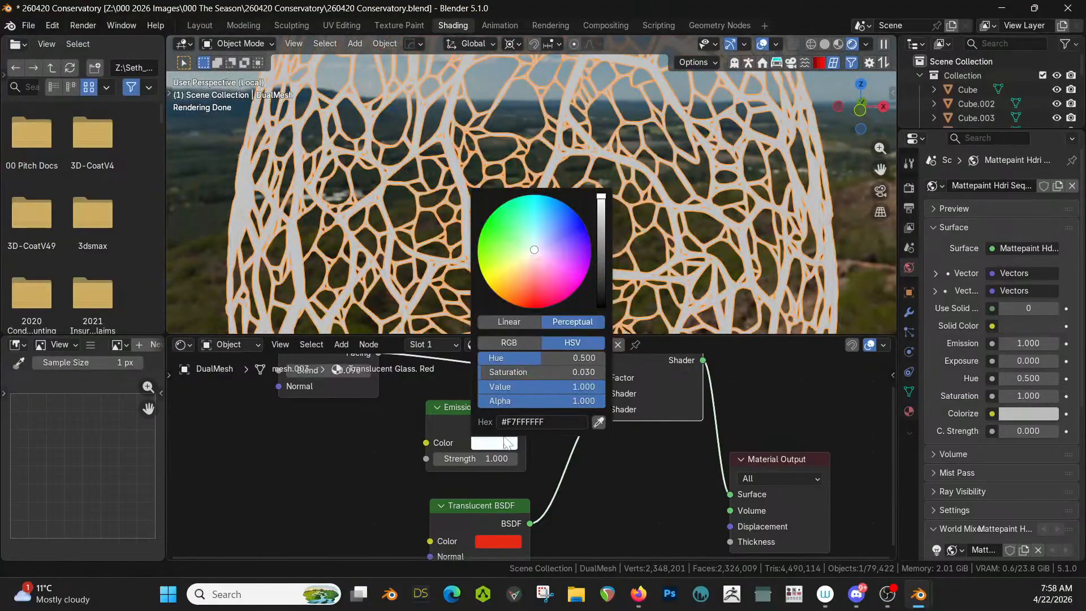
{"action": "left_click", "coordinate": [538, 294]}
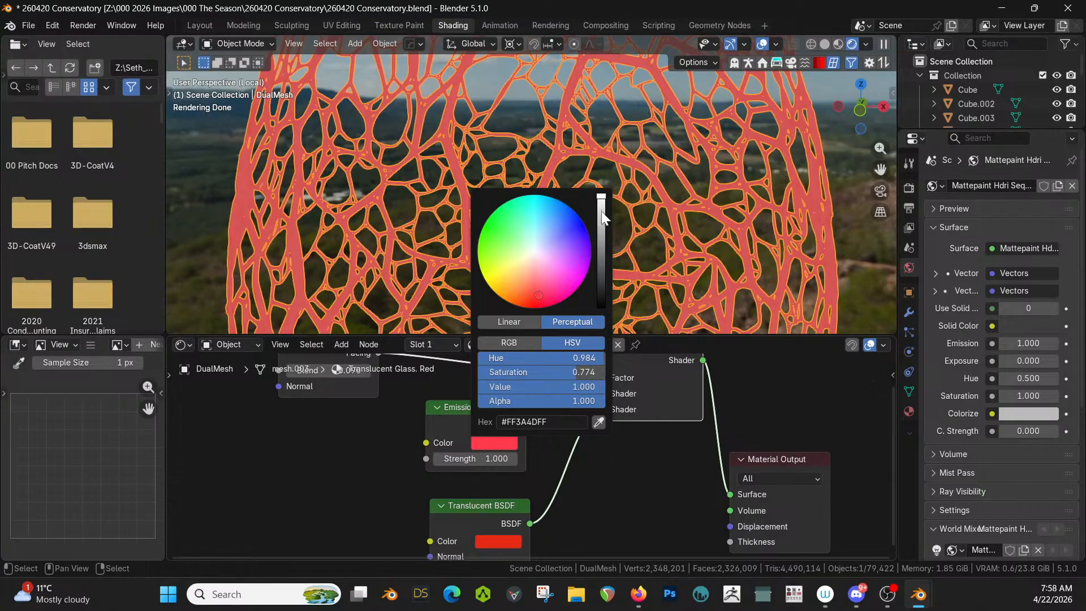
{"action": "left_click", "coordinate": [572, 277]}
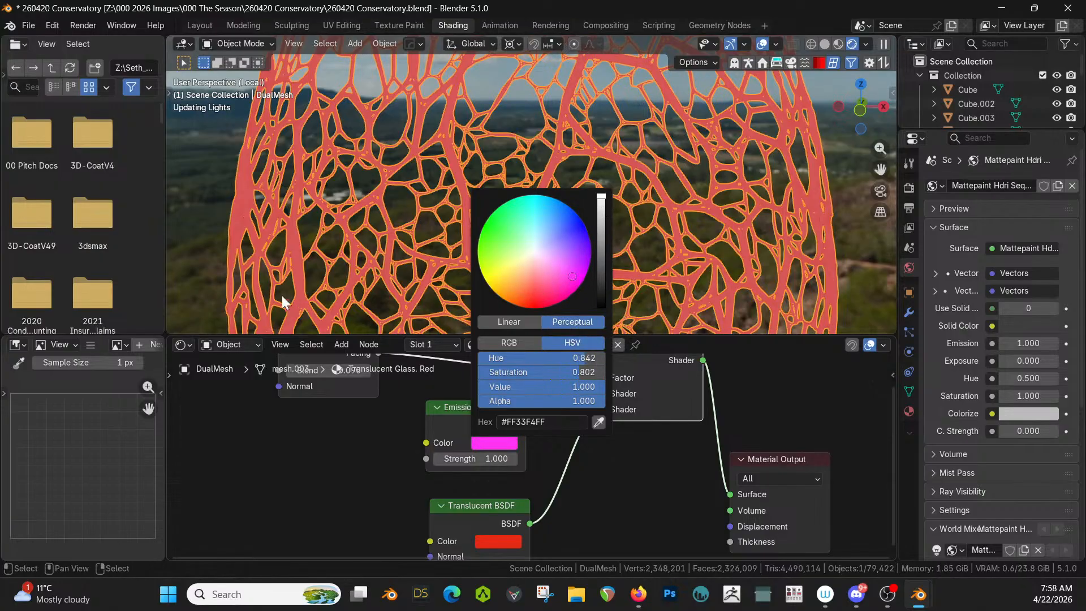
{"action": "key", "text": "Escape"}
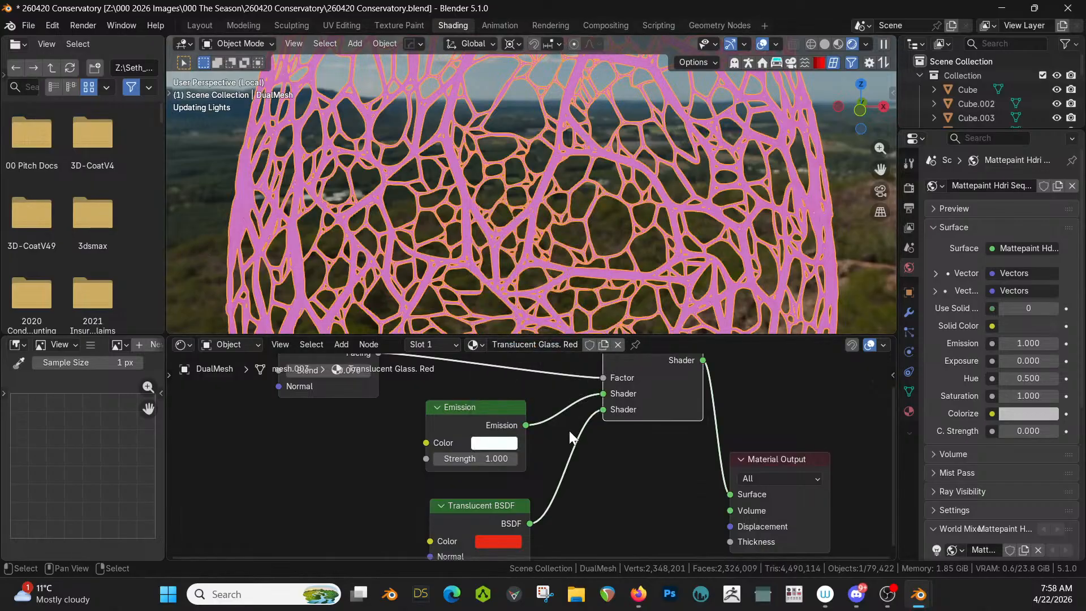
Step: Set the Emission node's Strength to 0.1 and its color to magenta, and check the effect on the egg
{"action": "left_click", "coordinate": [484, 458]}
{"action": "type", "text": "0.1"}
{"action": "key", "text": "Return"}
{"action": "left_click", "coordinate": [494, 446]}
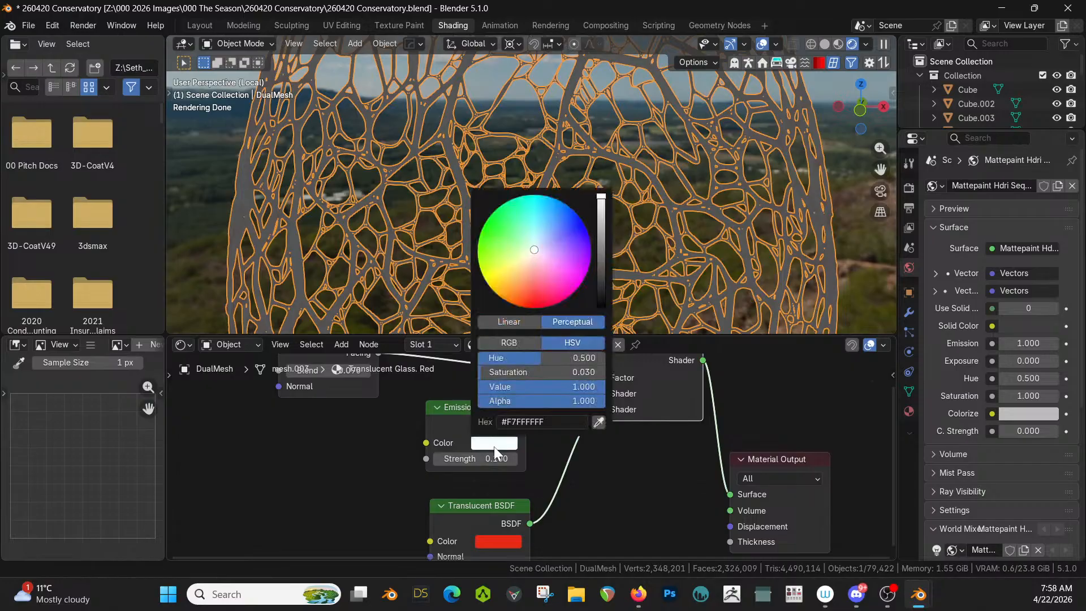
{"action": "left_click", "coordinate": [578, 274]}
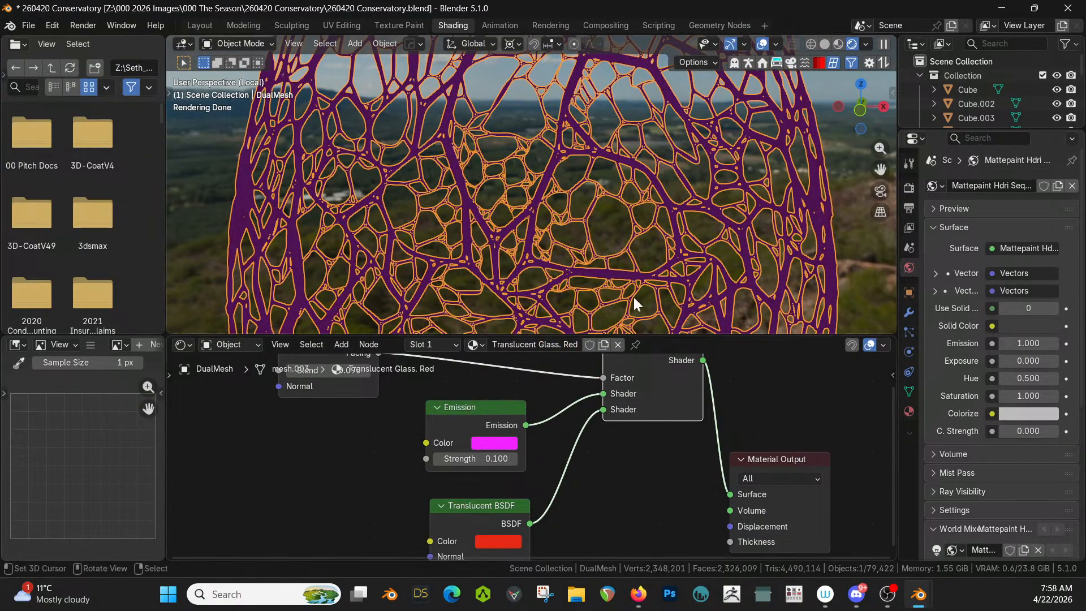
{"action": "scroll", "coordinate": [637, 289], "scroll_direction": "down", "scroll_amount": 2}
{"action": "scroll", "coordinate": [599, 298], "scroll_direction": "down", "scroll_amount": 2}
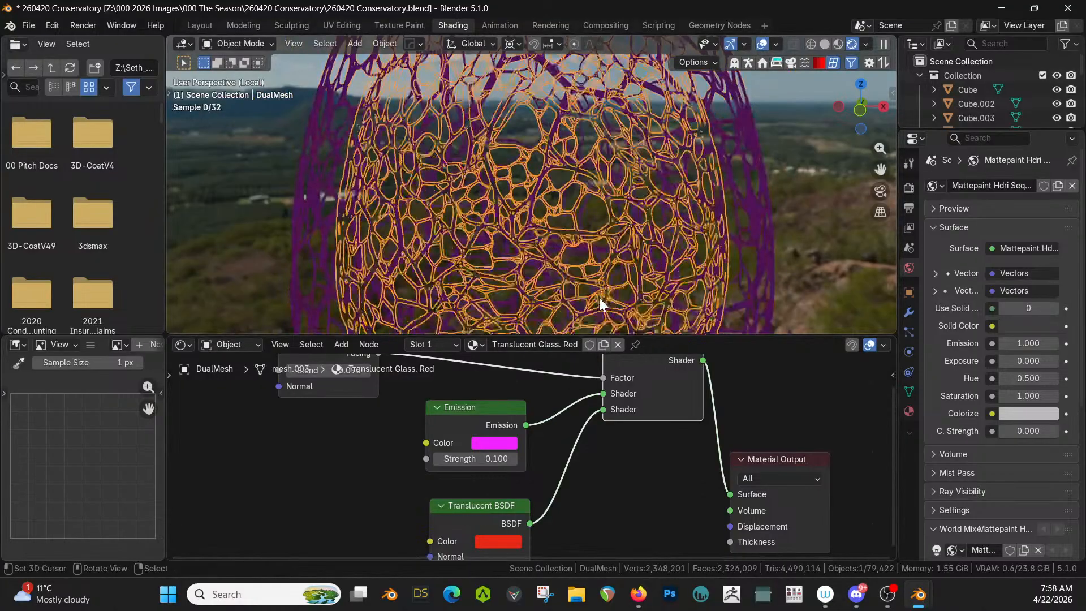
{"action": "middle_click_drag", "start_coordinate": [566, 440], "coordinate": [673, 483]}
{"action": "scroll", "coordinate": [632, 223], "scroll_direction": "up", "scroll_amount": 3}
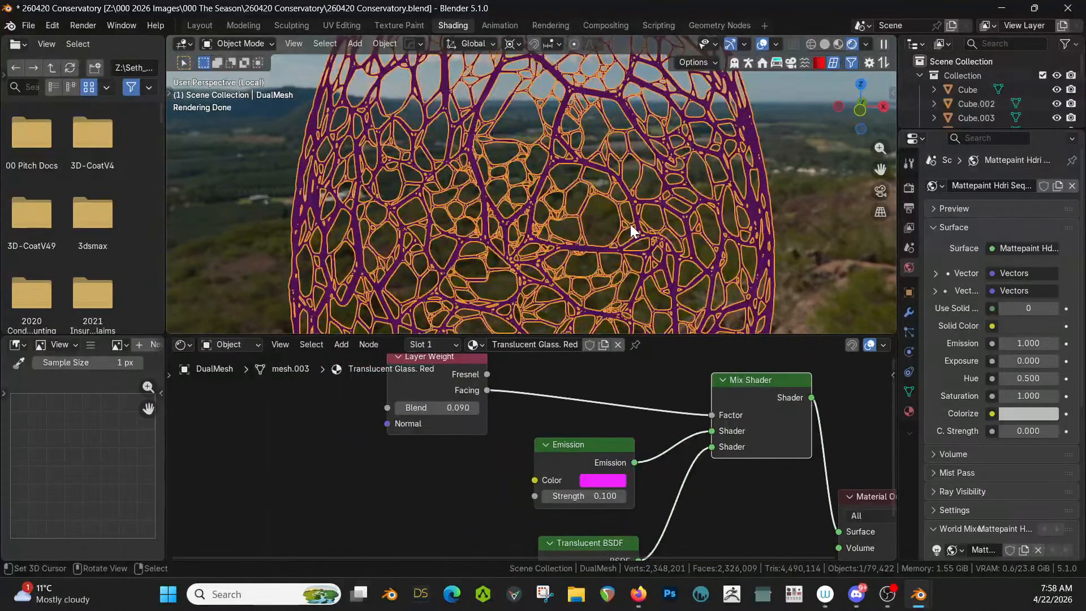
Step: Move the Layer Weight node away from the Mix Shader to make room and set the Emission color to near-white #FFF7F9
{"action": "middle_click_drag", "start_coordinate": [510, 367], "coordinate": [503, 419]}
{"action": "left_click_drag", "start_coordinate": [446, 405], "coordinate": [307, 409]}
{"action": "left_click", "coordinate": [602, 527]}
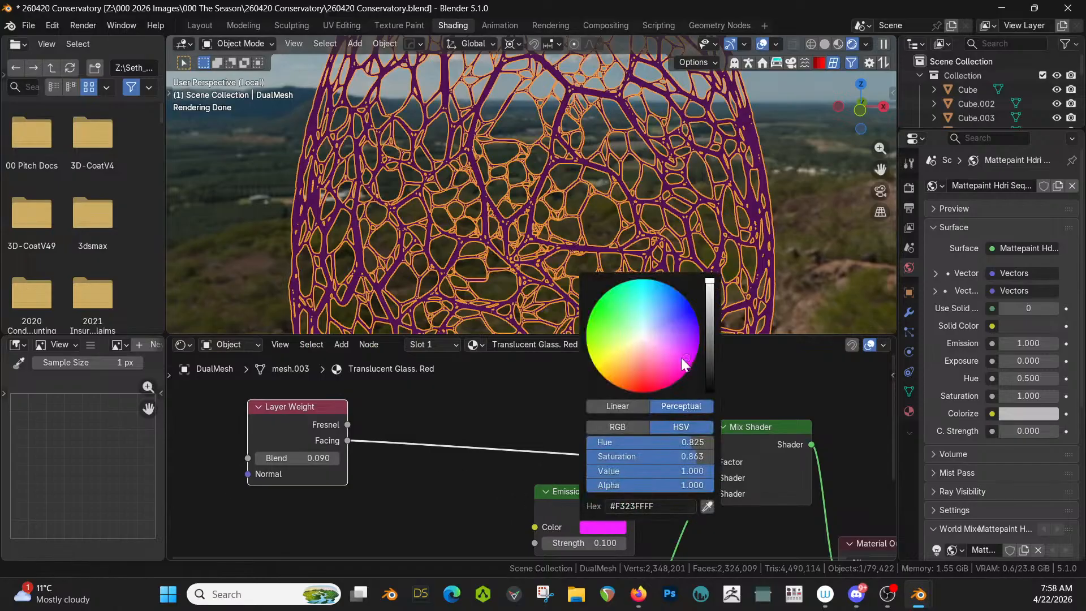
{"action": "left_click", "coordinate": [643, 337]}
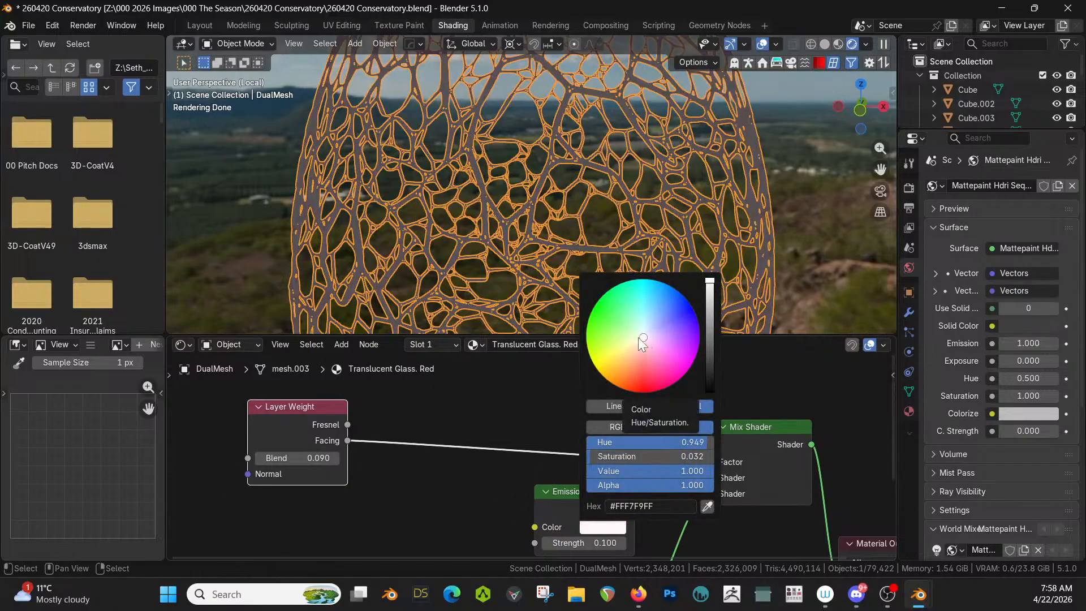
{"action": "left_click", "coordinate": [416, 506]}
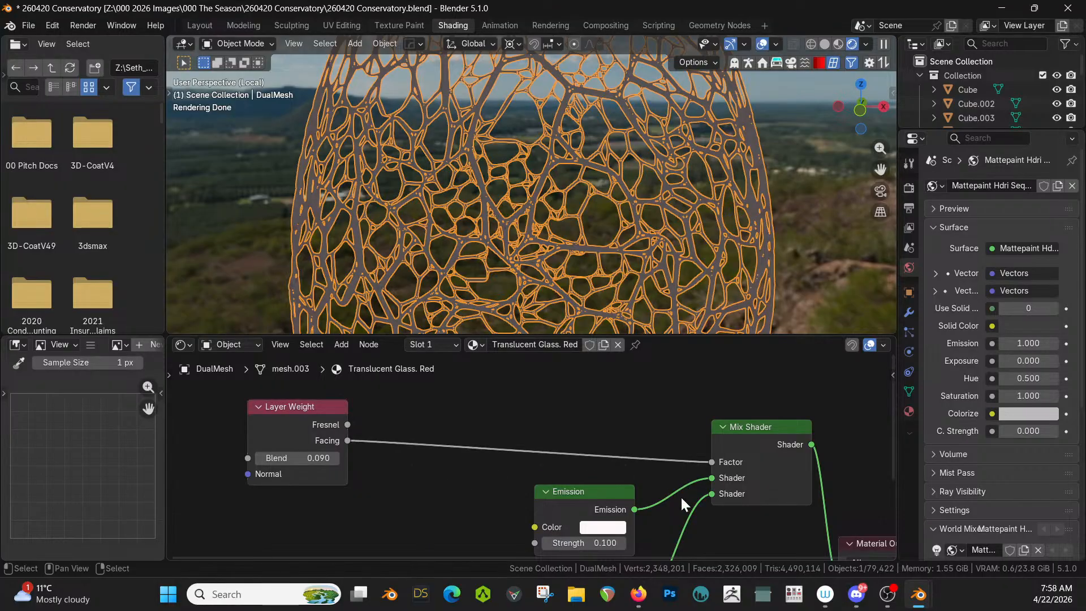
{"action": "left_click", "coordinate": [606, 526]}
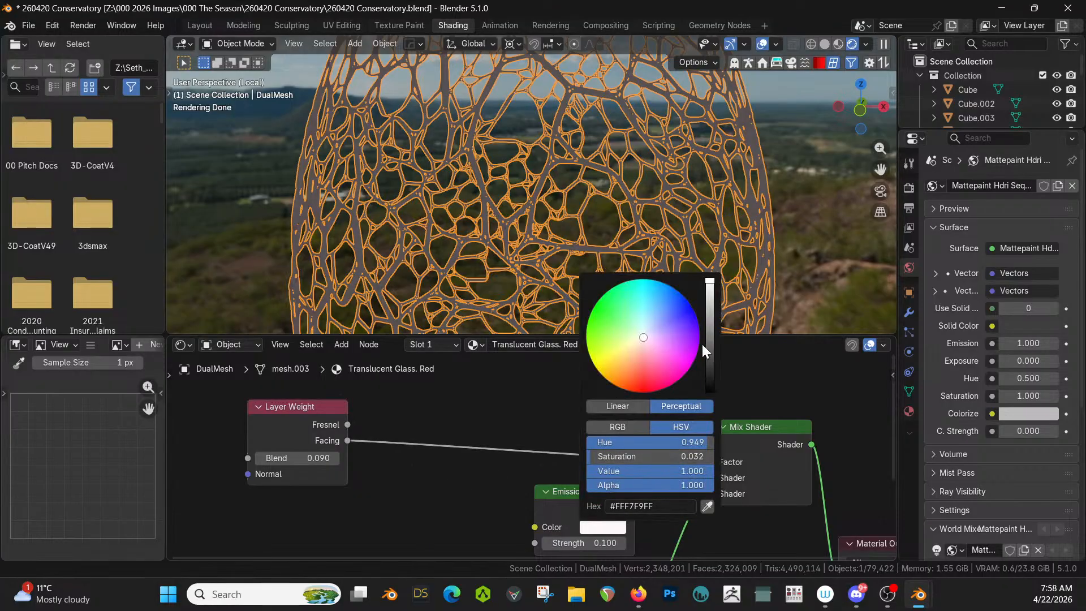
Step: Insert a Color Ramp between Layer Weight and the Mix Shader's Factor, with its white stop at 0.229 close beside the black stop
{"action": "key", "text": "shift+a"}
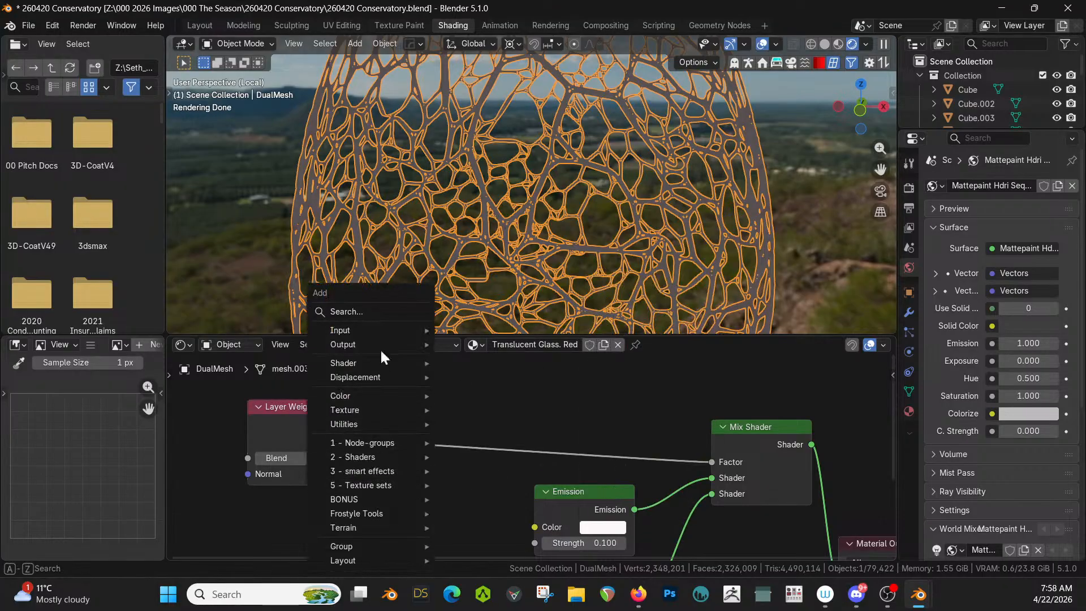
{"action": "left_click", "coordinate": [375, 311]}
{"action": "type", "text": "ramp"}
{"action": "key", "text": "Return"}
{"action": "left_click", "coordinate": [375, 308]}
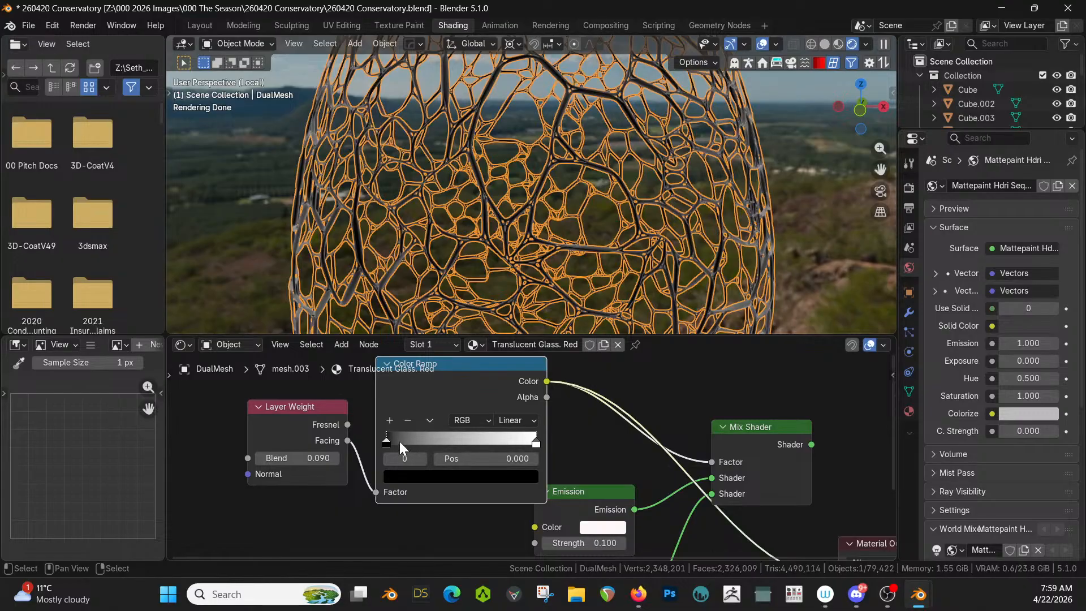
{"action": "left_click_drag", "start_coordinate": [416, 442], "coordinate": [453, 443]}
{"action": "left_click_drag", "start_coordinate": [539, 444], "coordinate": [419, 453]}
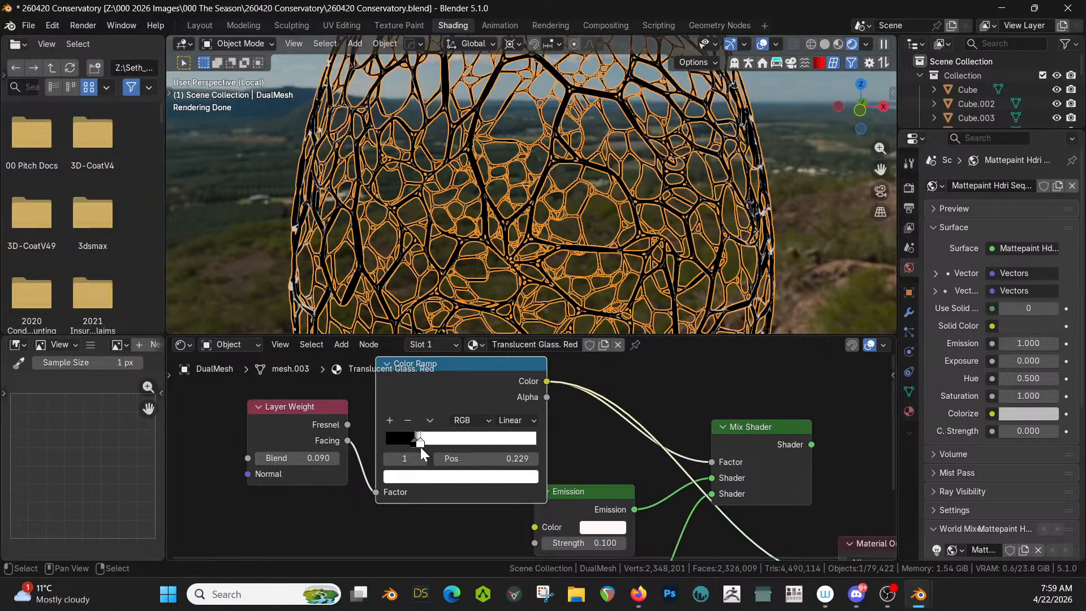
Step: Reposition the Color Ramp node and drive its Factor with the Layer Weight node's Fresnel output instead of Facing
{"action": "key", "text": "g"}
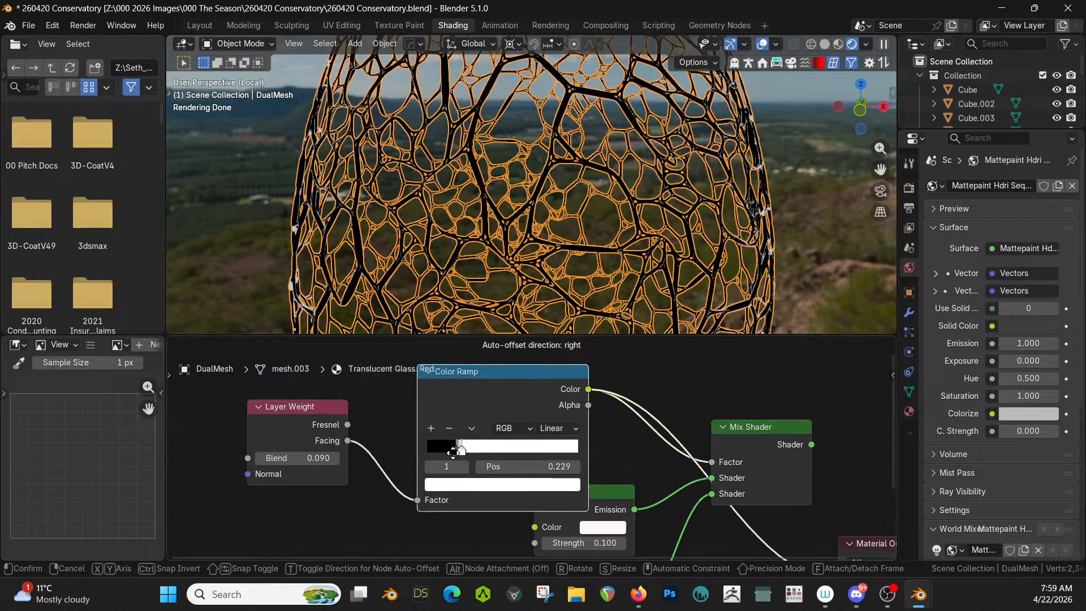
{"action": "left_click", "coordinate": [435, 432]}
{"action": "left_click_drag", "start_coordinate": [348, 441], "coordinate": [349, 424]}
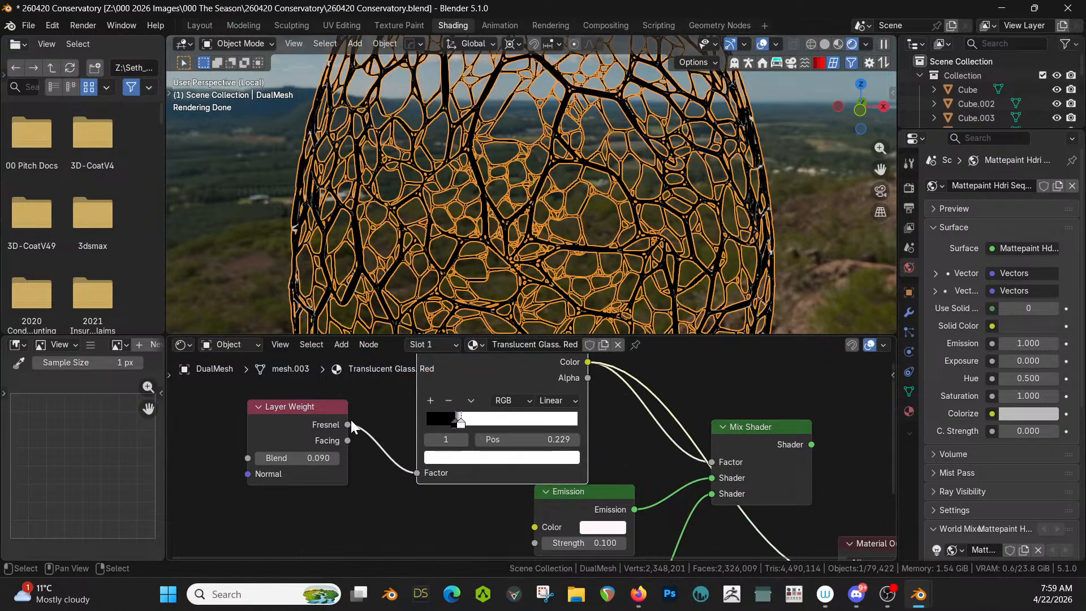
{"action": "middle_click_drag", "start_coordinate": [532, 263], "coordinate": [562, 231]}
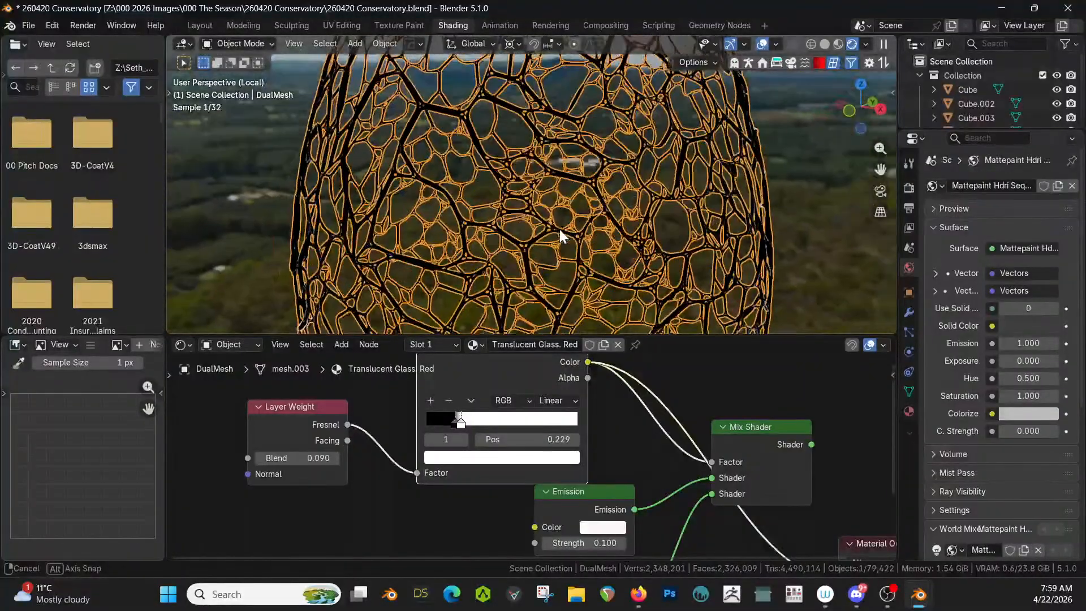
Step: Swap the Mix Shader's inputs so Translucent BSDF is first and Emission second, and connect the mix to the Material Output
{"action": "scroll", "coordinate": [628, 399], "scroll_direction": "down", "scroll_amount": 2}
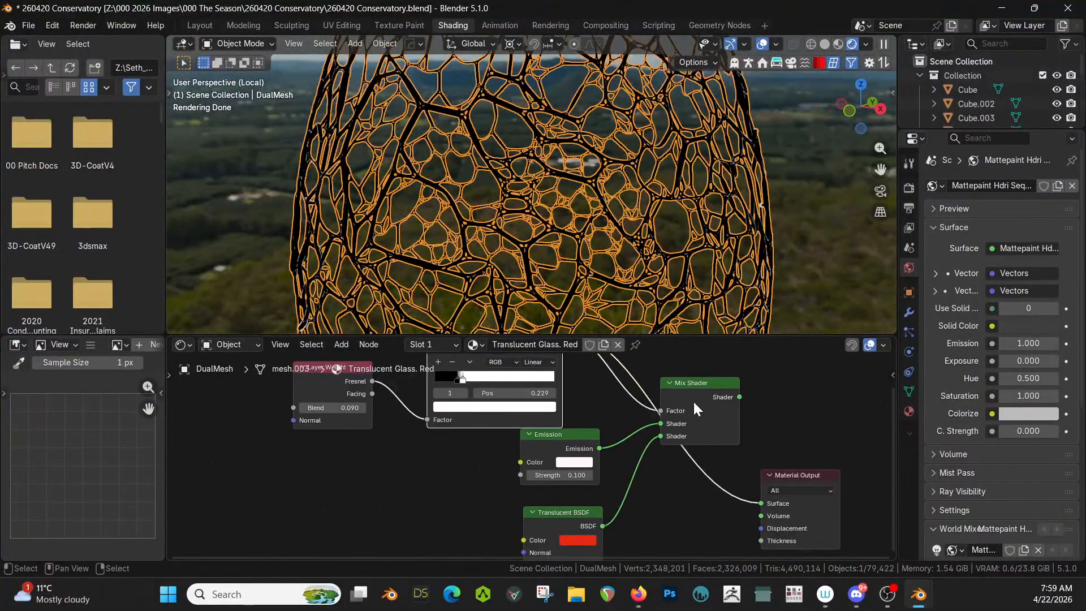
{"action": "left_click_drag", "start_coordinate": [699, 384], "coordinate": [755, 386]}
{"action": "left_click_drag", "start_coordinate": [714, 431], "coordinate": [716, 418]}
{"action": "left_click_drag", "start_coordinate": [598, 448], "coordinate": [715, 431]}
{"action": "left_click", "coordinate": [756, 379], "text": "ctrl+shift"}
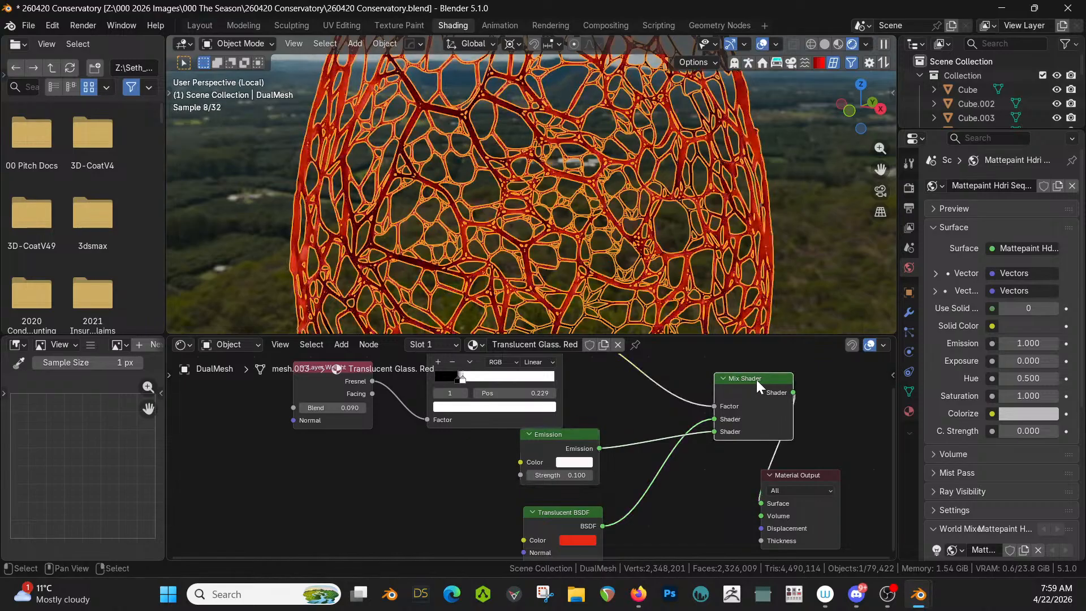
{"action": "left_click", "coordinate": [824, 228]}
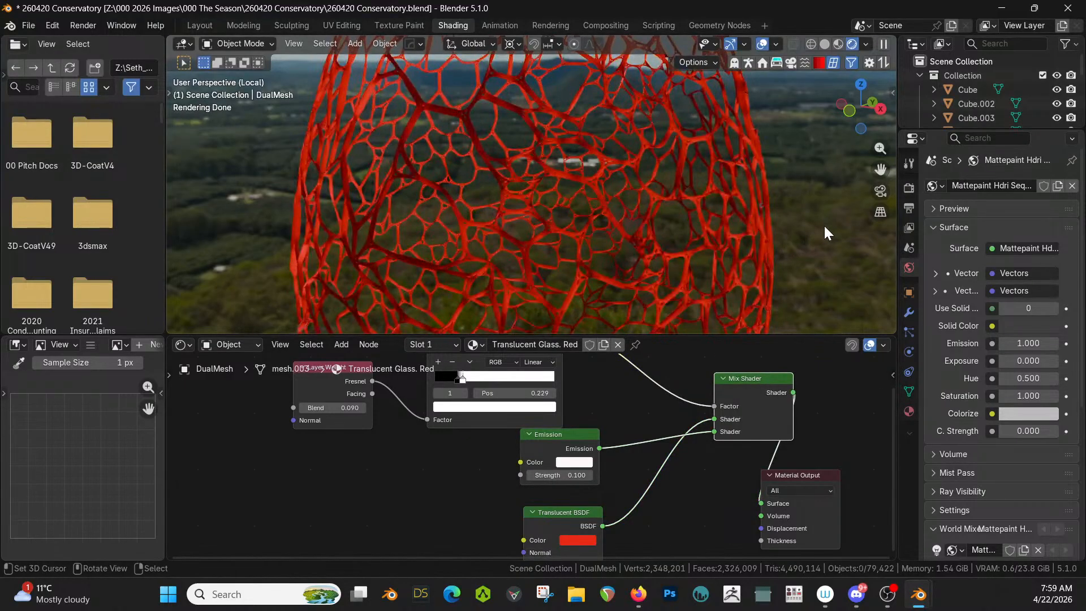
{"action": "middle_click_drag", "start_coordinate": [824, 227], "coordinate": [791, 208]}
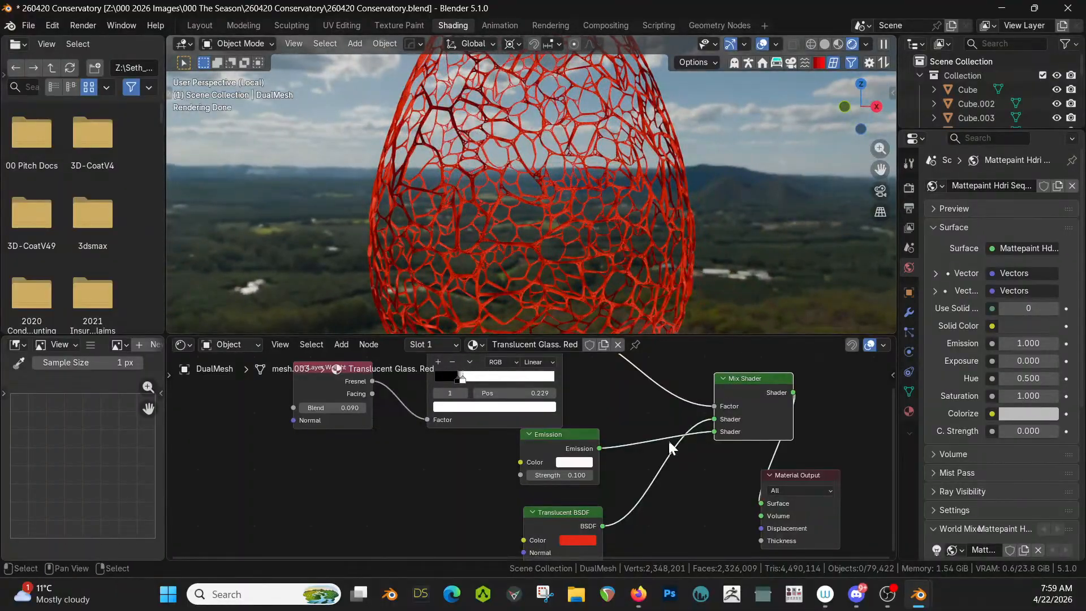
Step: Set the Emission node's Strength to 1 and its color to light pink
{"action": "scroll", "coordinate": [646, 451], "scroll_direction": "up", "scroll_amount": 1}
{"action": "left_click", "coordinate": [578, 474]}
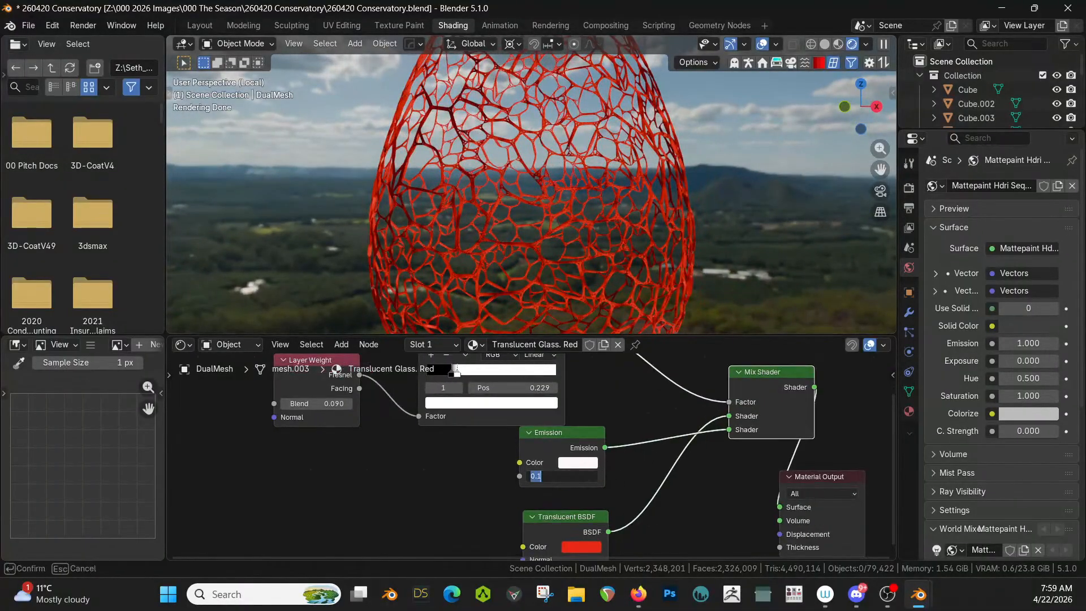
{"action": "type", "text": "1"}
{"action": "key", "text": "Return"}
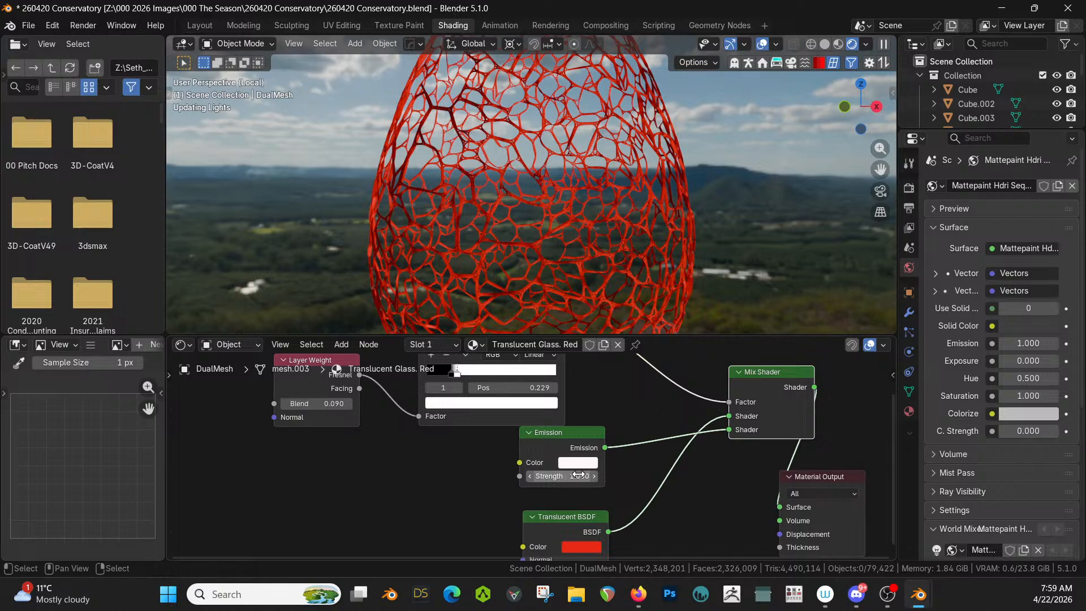
{"action": "middle_click_drag", "start_coordinate": [639, 322], "coordinate": [580, 425]}
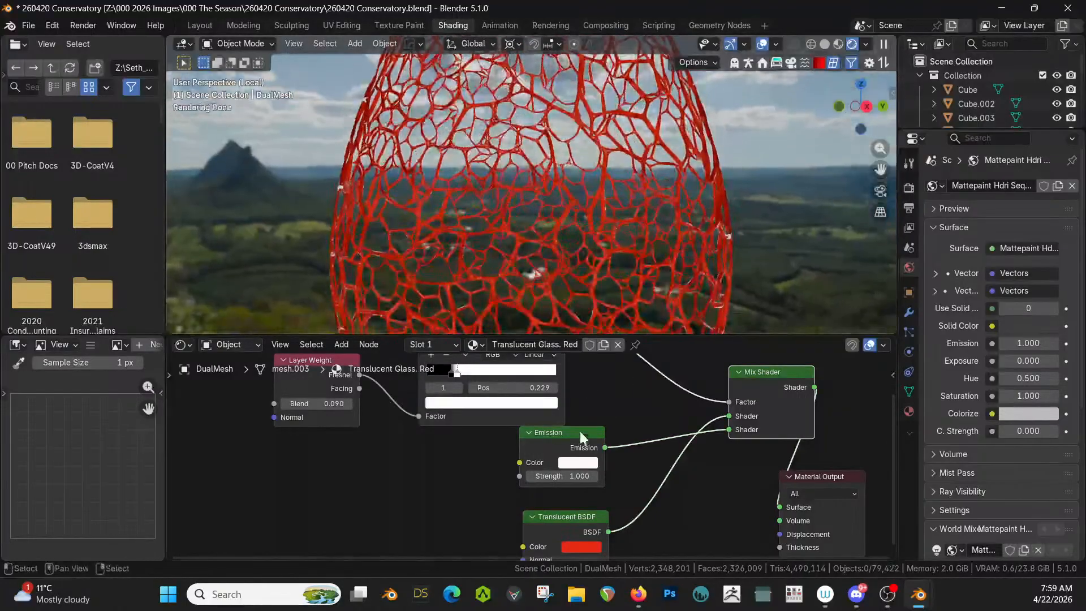
{"action": "left_click", "coordinate": [576, 462]}
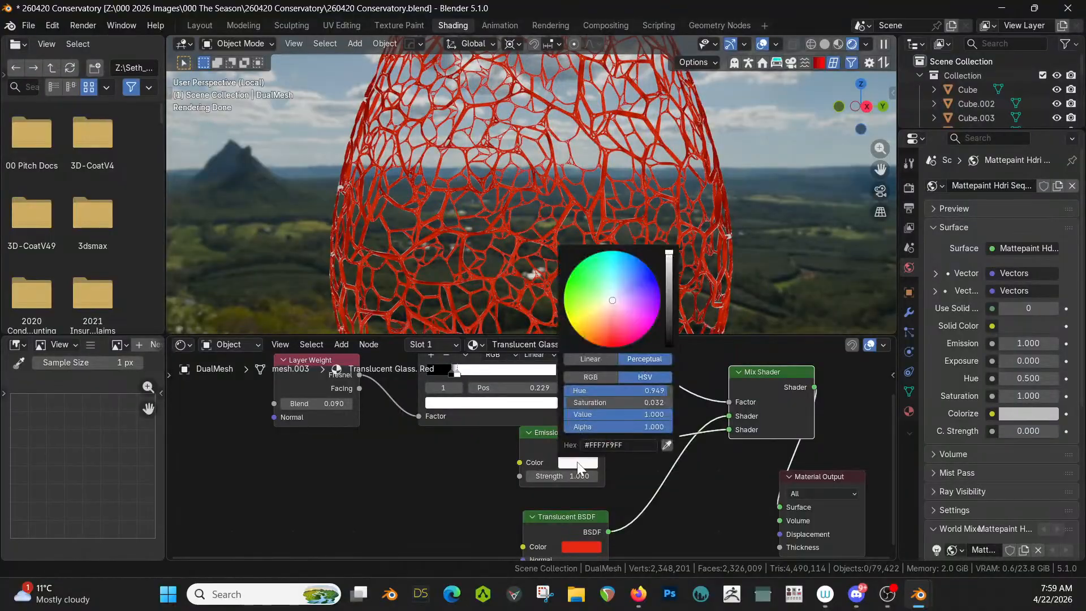
{"action": "left_click", "coordinate": [611, 320]}
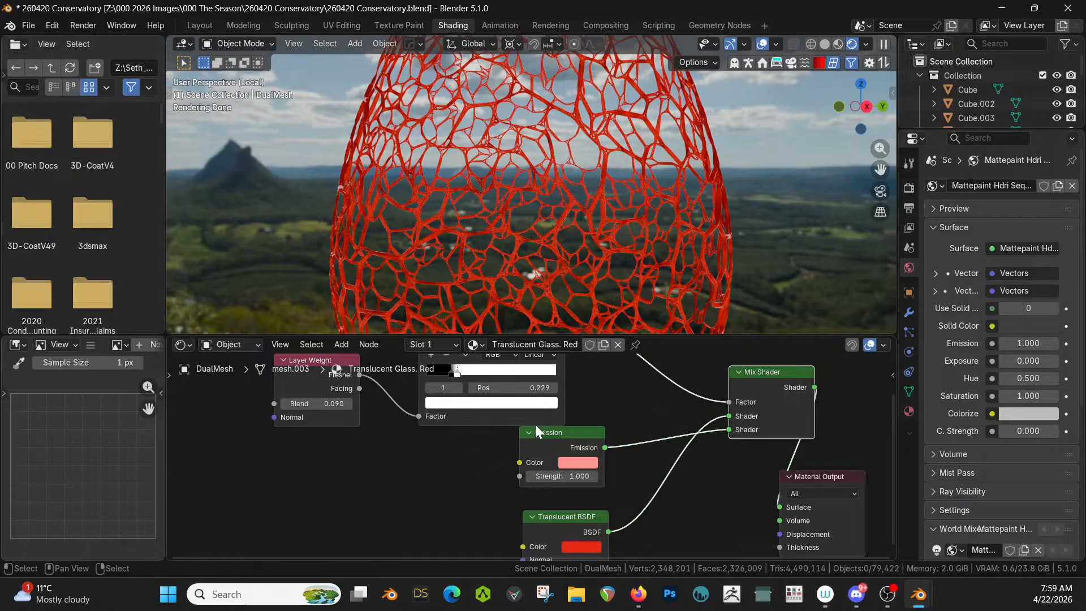
Step: Change the Emission node's color to fully saturated red
{"action": "left_click", "coordinate": [572, 463]}
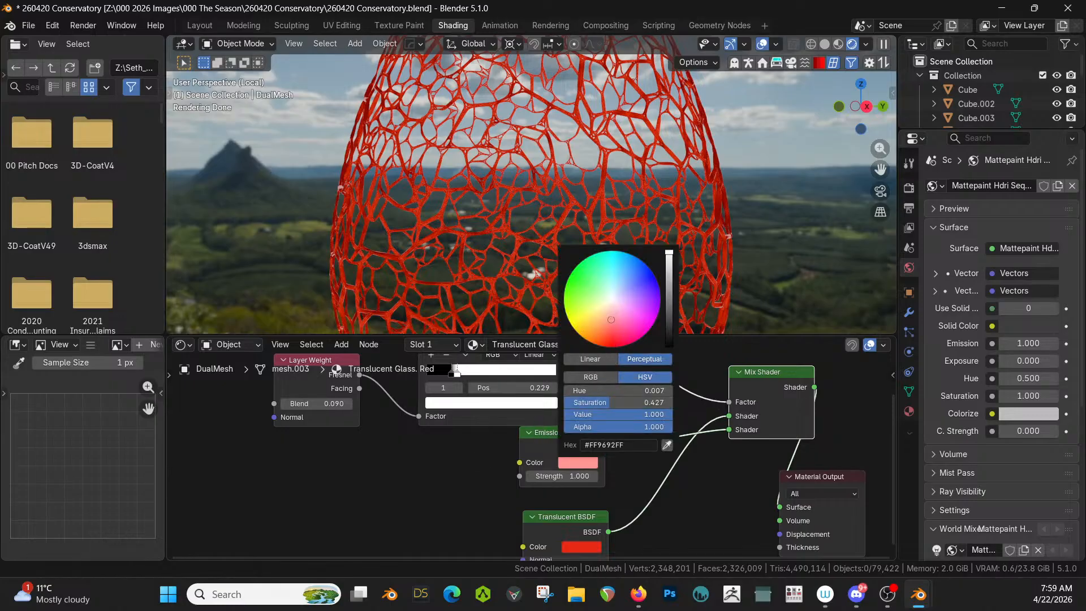
{"action": "left_click", "coordinate": [614, 338]}
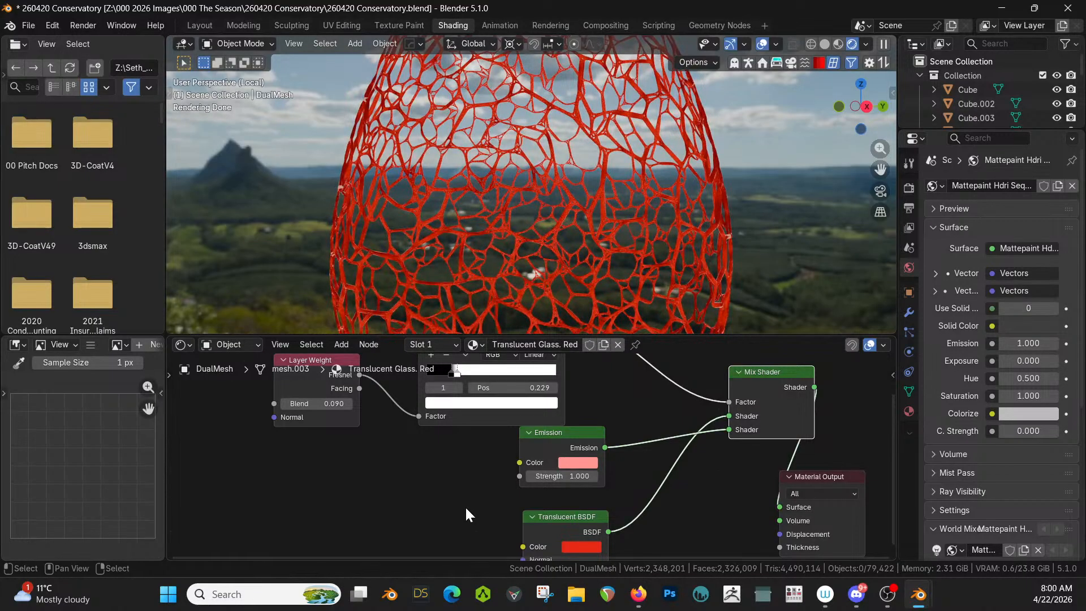
{"action": "left_click", "coordinate": [579, 461]}
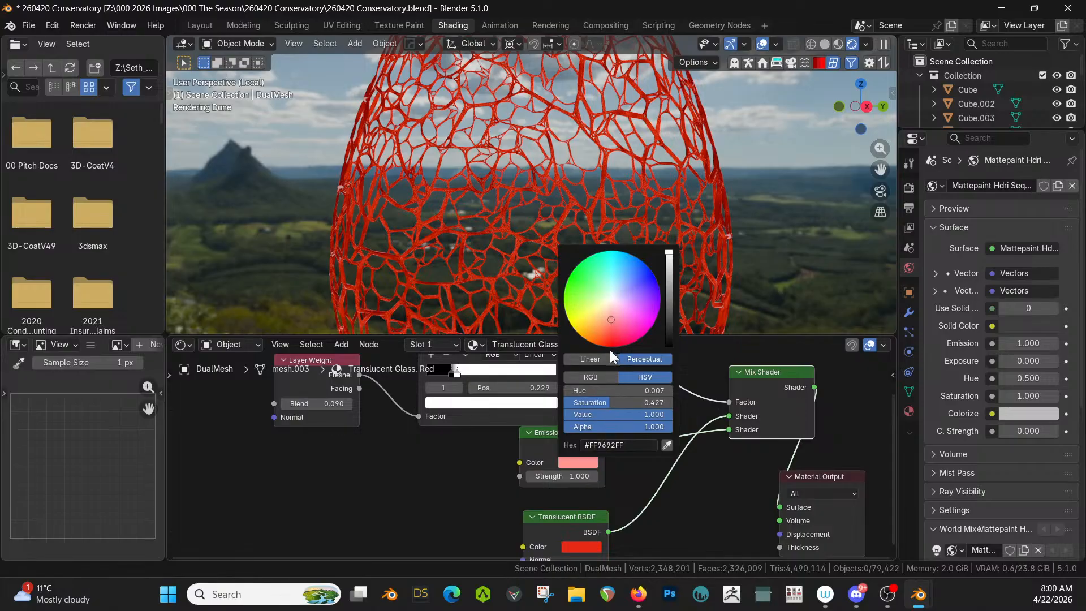
{"action": "left_click_drag", "start_coordinate": [612, 331], "coordinate": [611, 340]}
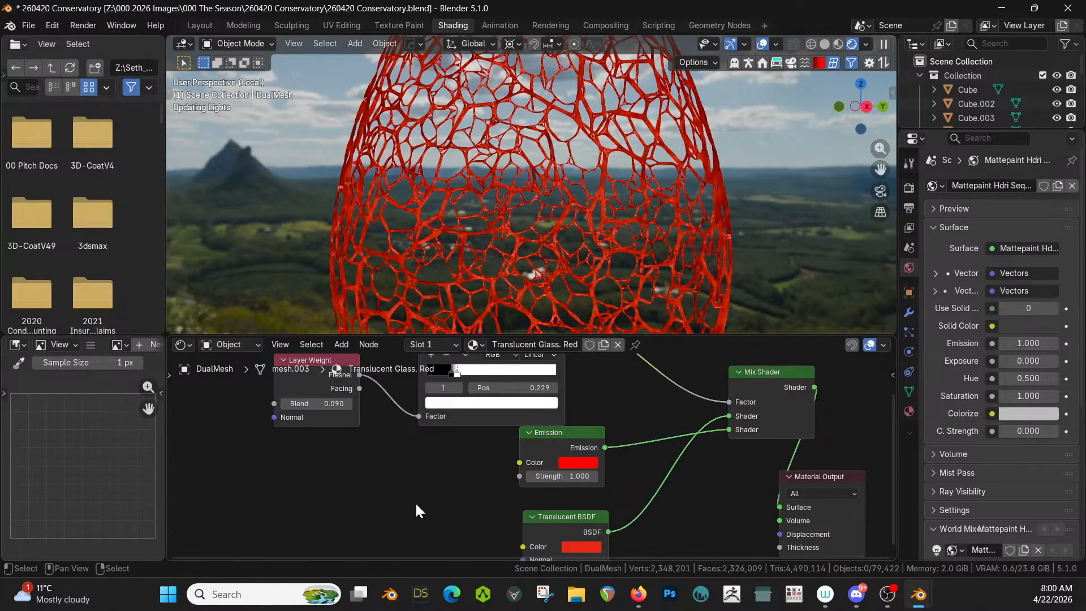
Step: Add a Color input node beside the Emission and Translucent BSDF nodes and set it to the Emission's pure red
{"action": "middle_click_drag", "start_coordinate": [512, 508], "coordinate": [575, 469]}
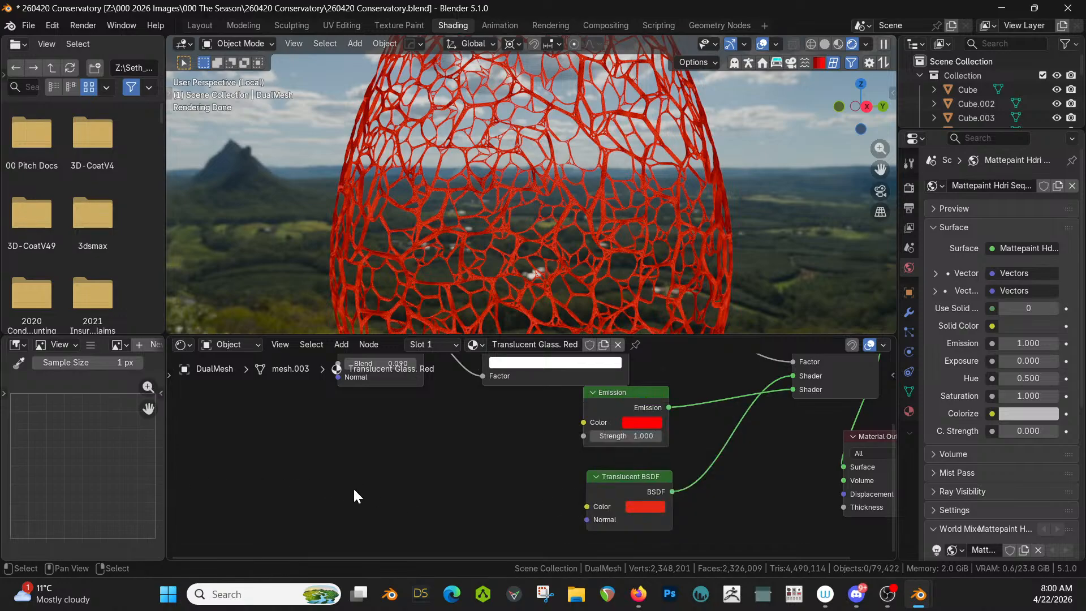
{"action": "key", "text": "shift+a"}
{"action": "left_click", "coordinate": [314, 311]}
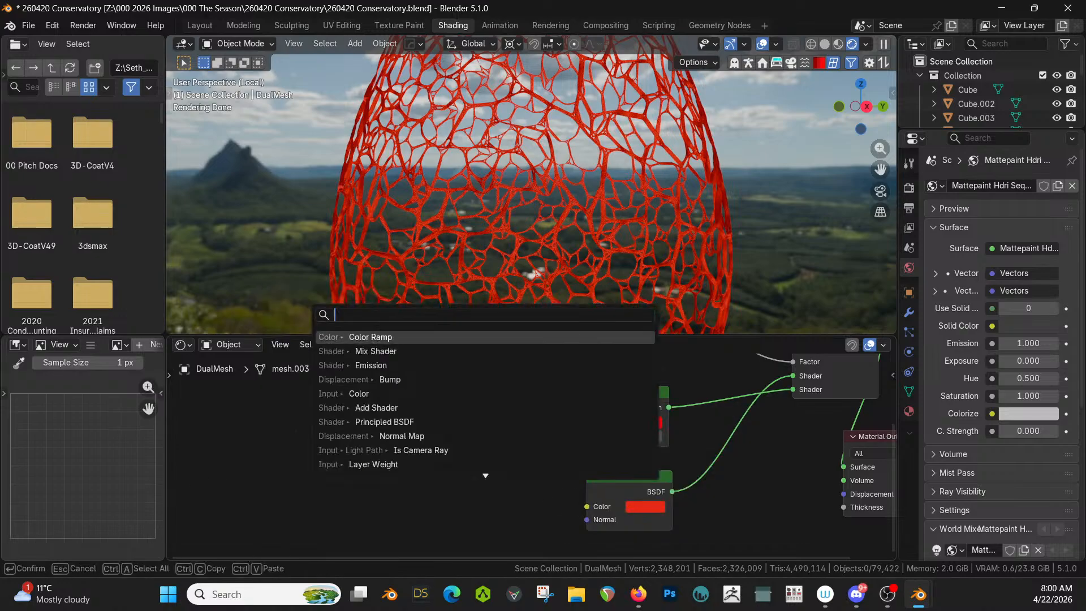
{"action": "type", "text": "c"}
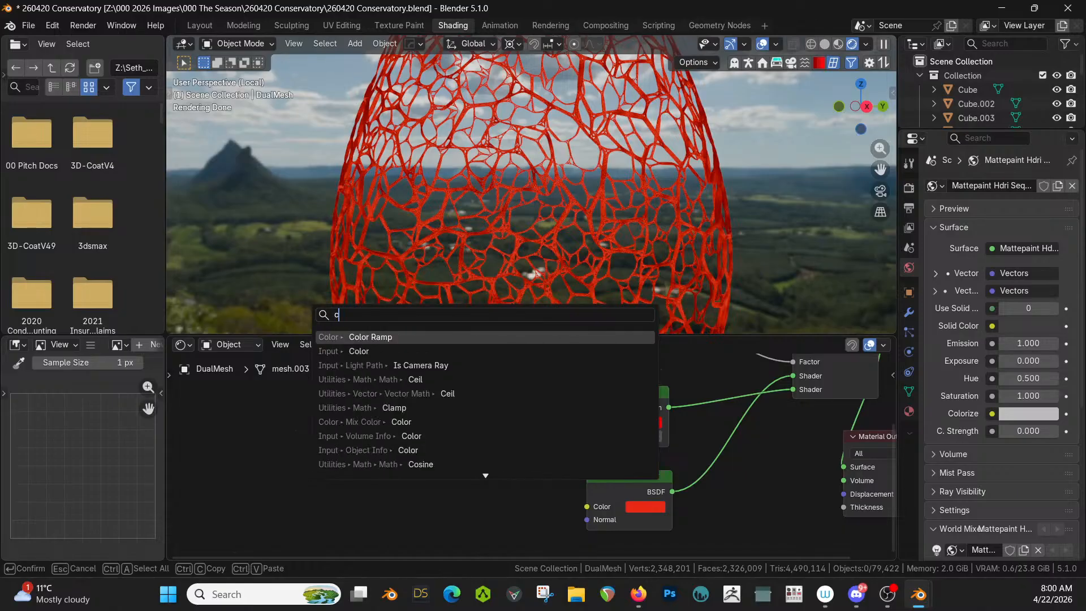
{"action": "type", "text": "olo"}
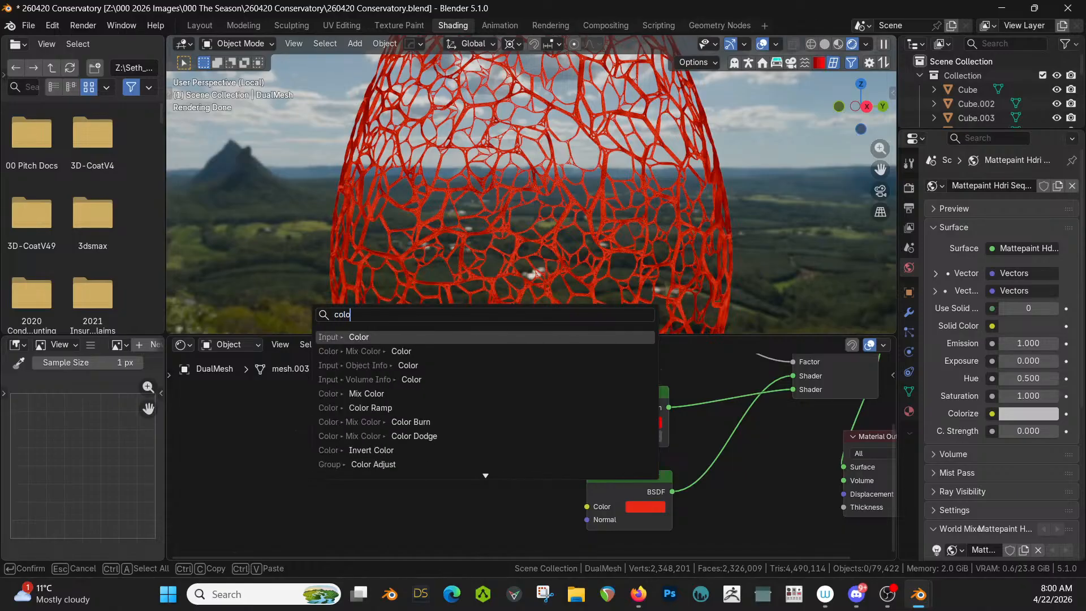
{"action": "key", "text": "Return"}
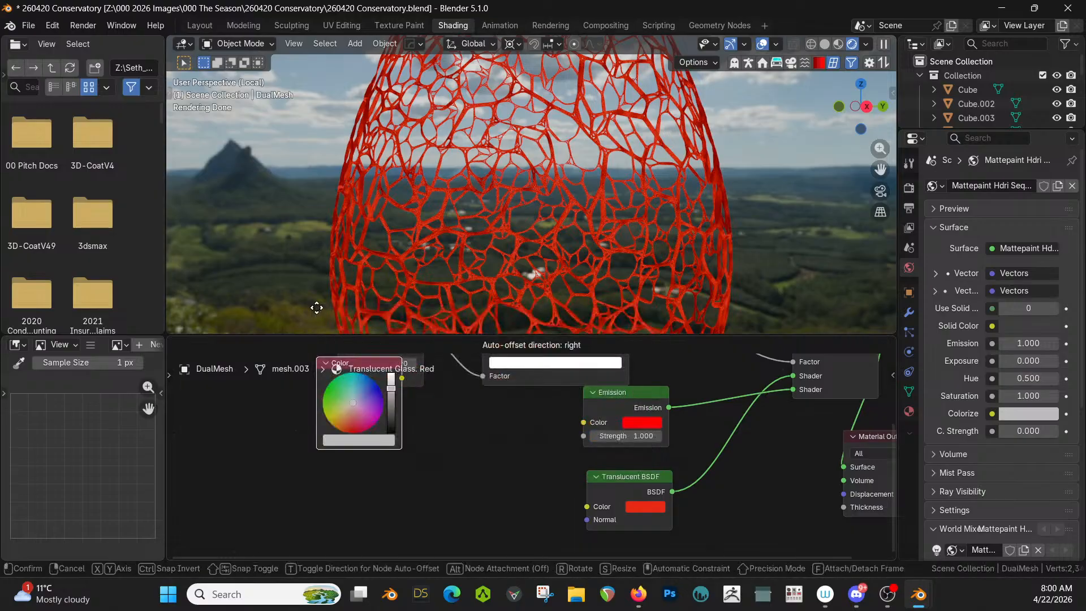
{"action": "left_click", "coordinate": [370, 360]}
{"action": "left_click", "coordinate": [413, 491]}
{"action": "left_click", "coordinate": [432, 494]}
{"action": "left_click", "coordinate": [484, 476]}
{"action": "left_click", "coordinate": [631, 424]}
Step: Connect the Color node's output to the Color inputs of both the Emission and Translucent BSDF nodes
{"action": "left_click_drag", "start_coordinate": [454, 431], "coordinate": [583, 422]}
{"action": "left_click_drag", "start_coordinate": [454, 432], "coordinate": [587, 507]}
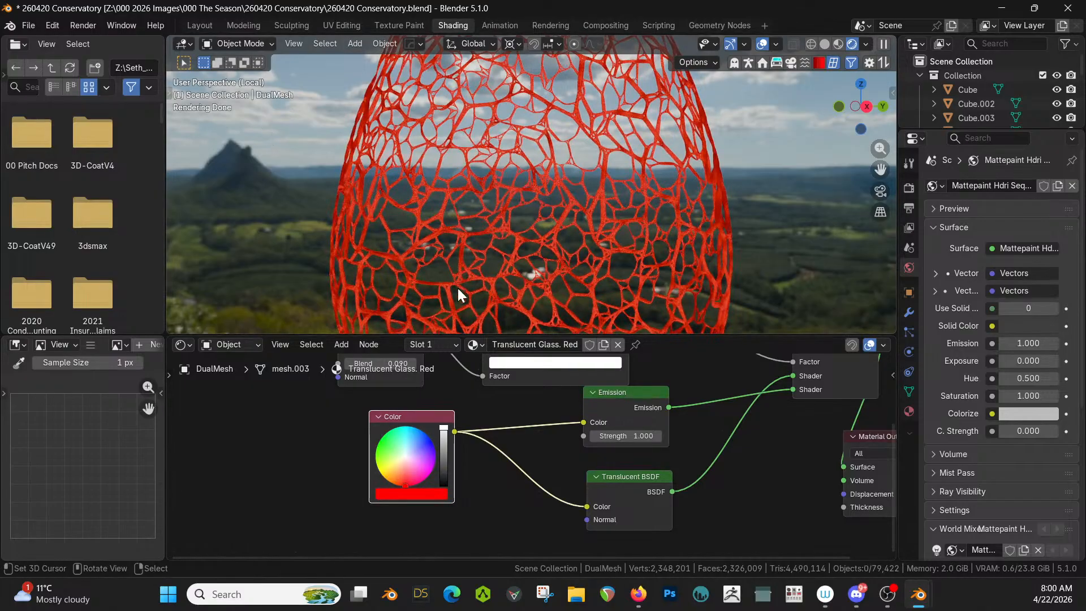
{"action": "scroll", "coordinate": [554, 422], "scroll_direction": "down", "scroll_amount": 2}
{"action": "scroll", "coordinate": [554, 422], "scroll_direction": "down", "scroll_amount": 1}
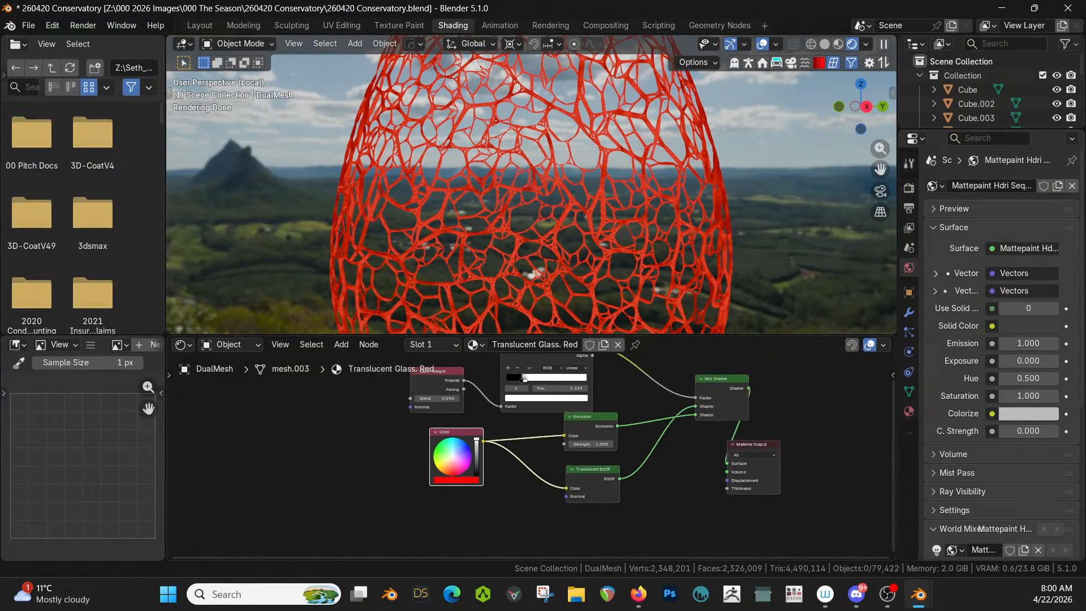
Step: In the Layout workspace, assign Translucent Glass. Red to the middle egg and turn it into an independent copy
{"action": "left_click", "coordinate": [193, 22]}
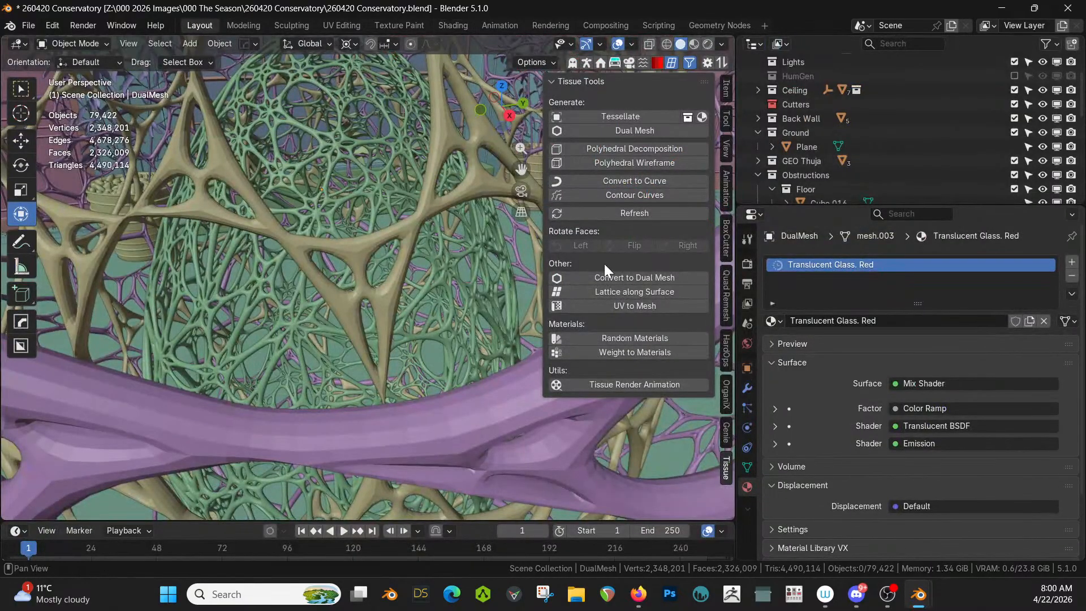
{"action": "scroll", "coordinate": [424, 341], "scroll_direction": "down", "scroll_amount": 4}
{"action": "left_click", "coordinate": [386, 256]}
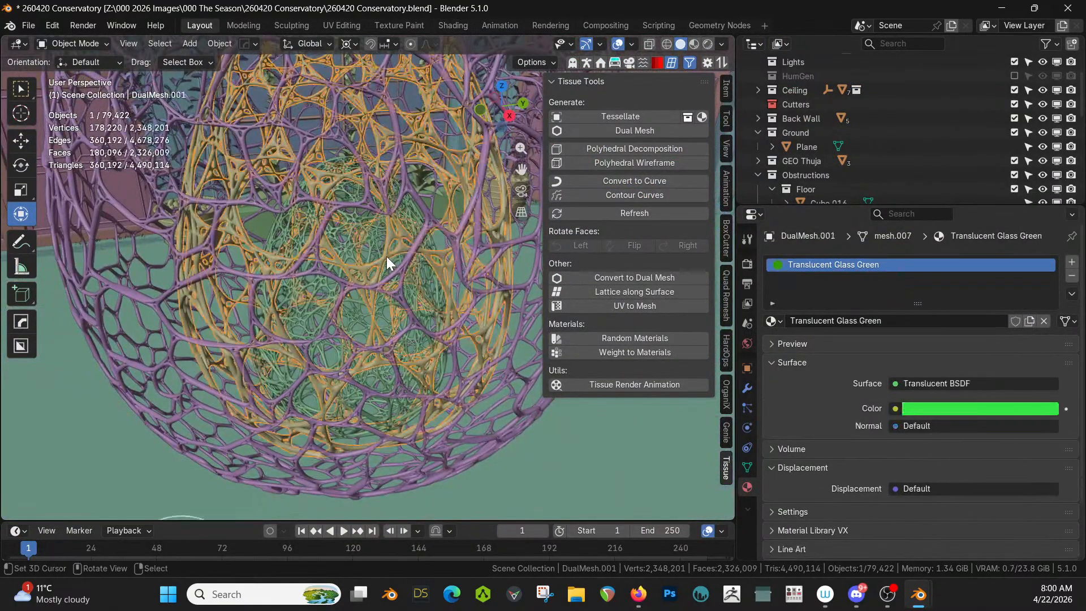
{"action": "left_click", "coordinate": [779, 321]}
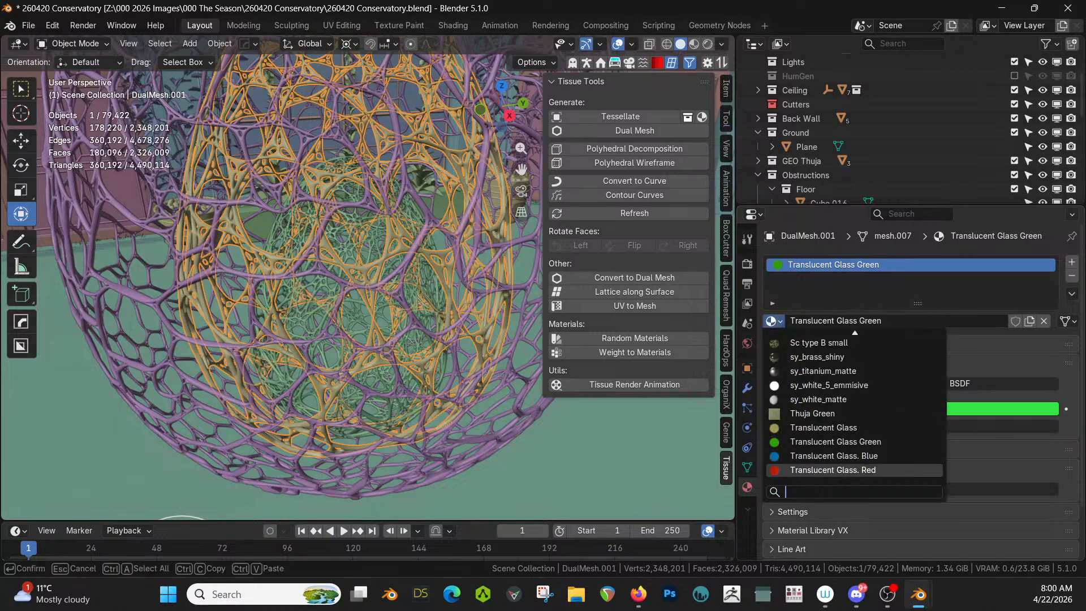
{"action": "left_click", "coordinate": [843, 470]}
{"action": "left_click", "coordinate": [989, 319]}
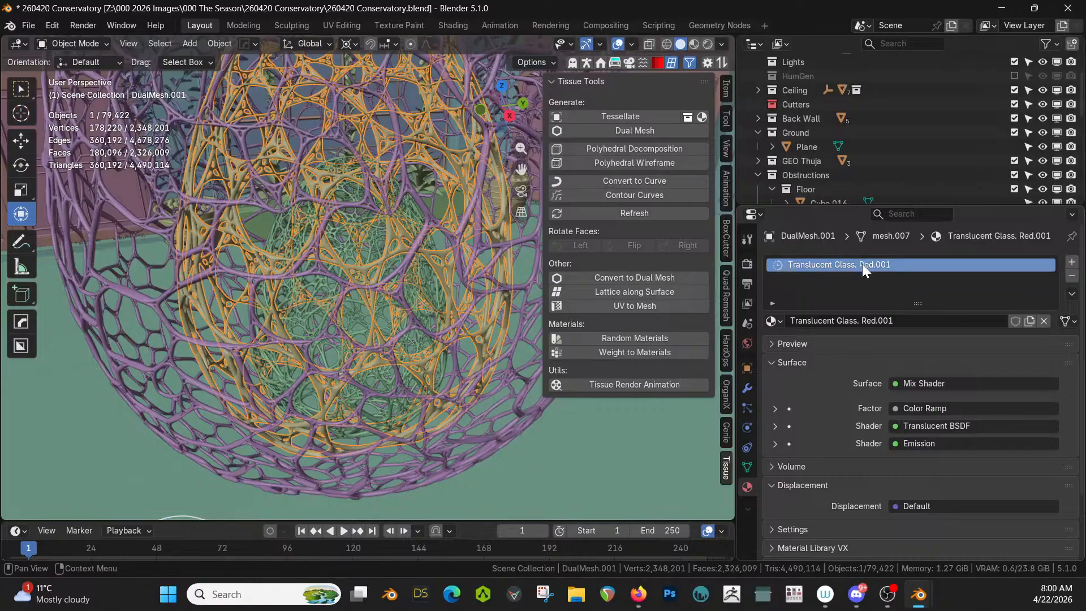
Step: Rename the middle egg's copied material to "Translucent Glass. Green"
{"action": "left_click", "coordinate": [885, 321]}
{"action": "left_click_drag", "start_coordinate": [862, 321], "coordinate": [896, 321]}
{"action": "type", "text": "Greebn"}
{"action": "key", "text": "BackSpace"}
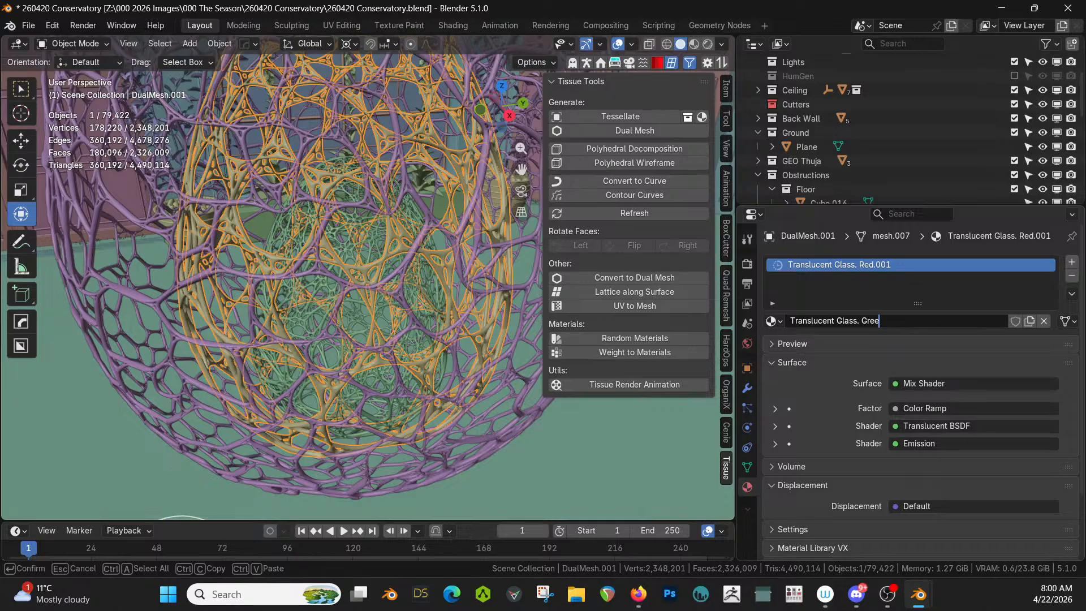
{"action": "key", "text": "Return"}
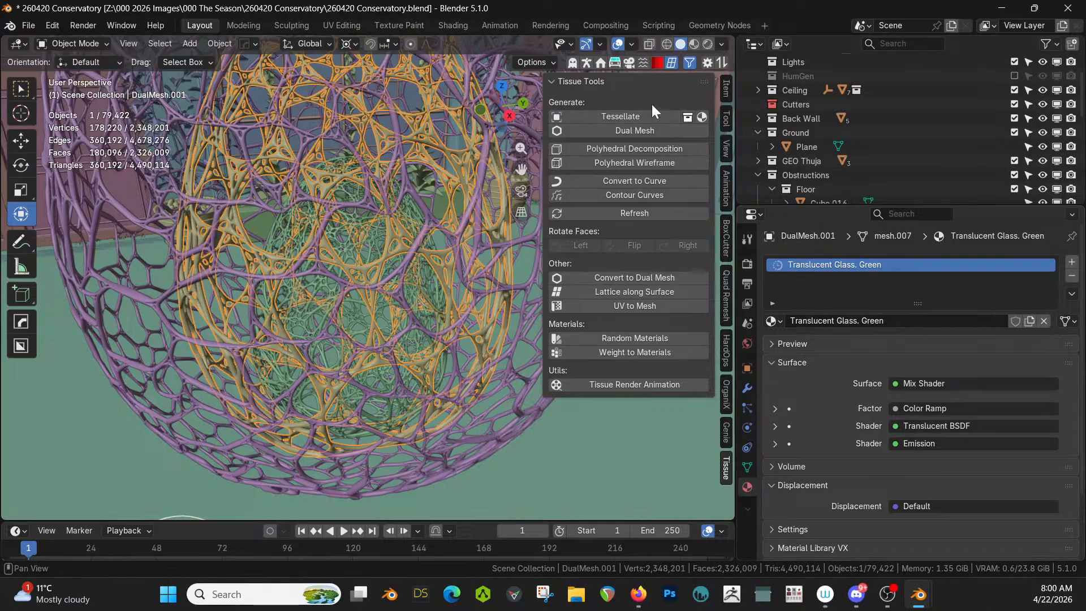
Step: In the Shading workspace, set the Color node of Translucent Glass. Green to bright green
{"action": "left_click", "coordinate": [459, 25]}
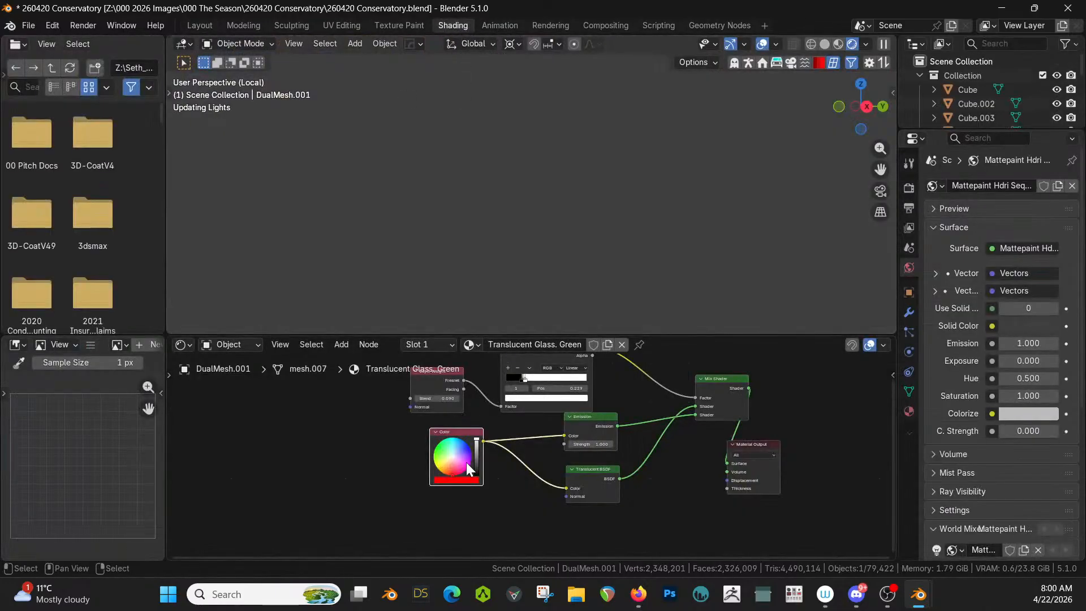
{"action": "scroll", "coordinate": [448, 464], "scroll_direction": "up", "scroll_amount": 3}
{"action": "left_click_drag", "start_coordinate": [408, 446], "coordinate": [355, 439]}
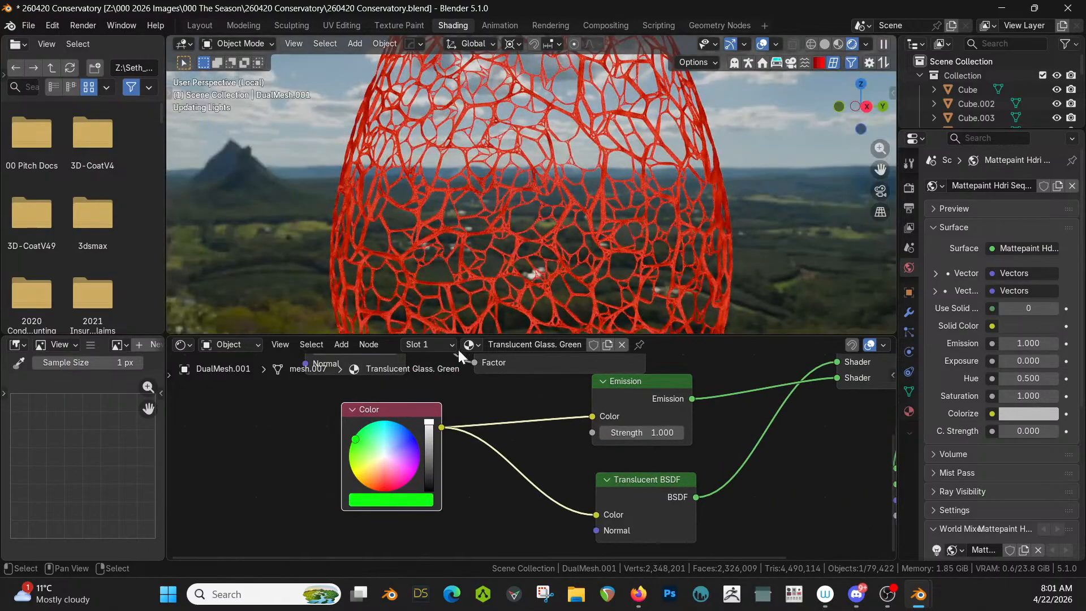
Step: Return to the Layout workspace, select the innermost egg and open the hex value of its Translucent Glass. Blue color
{"action": "left_click", "coordinate": [204, 25]}
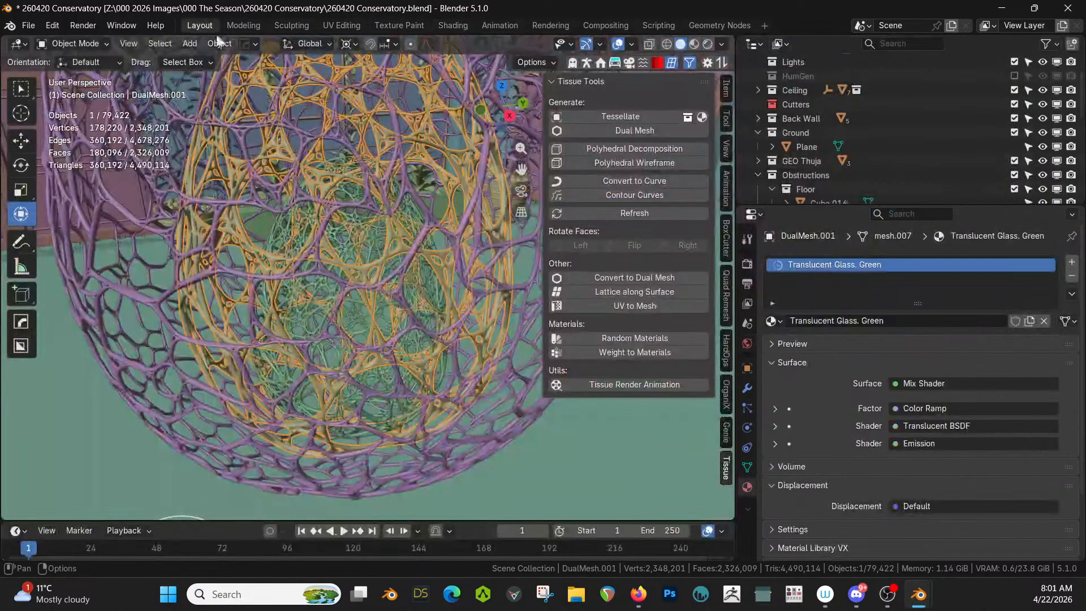
{"action": "left_click", "coordinate": [367, 245]}
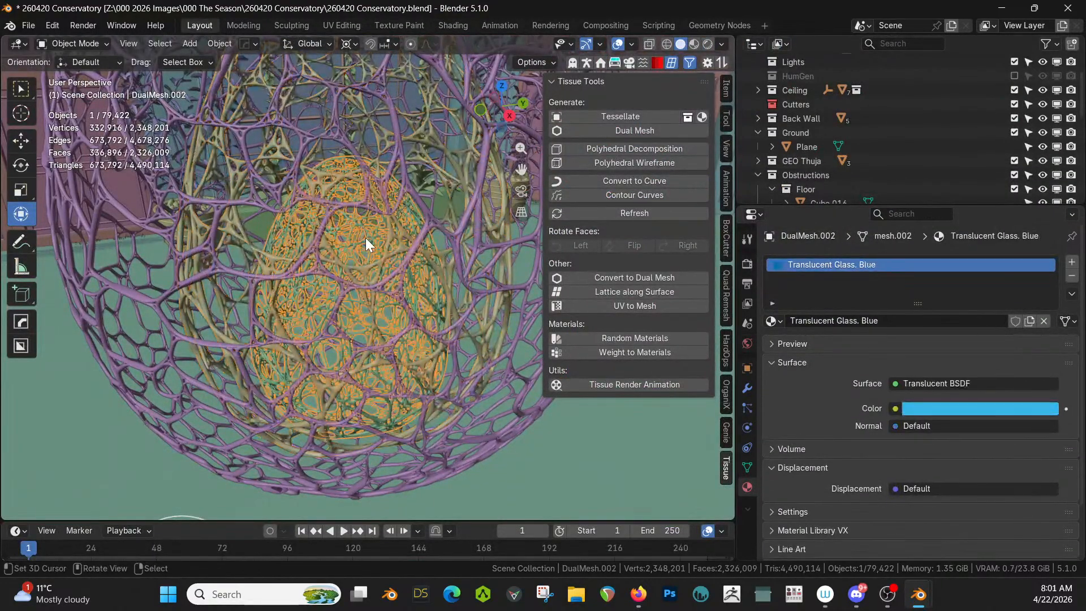
{"action": "left_click", "coordinate": [962, 407]}
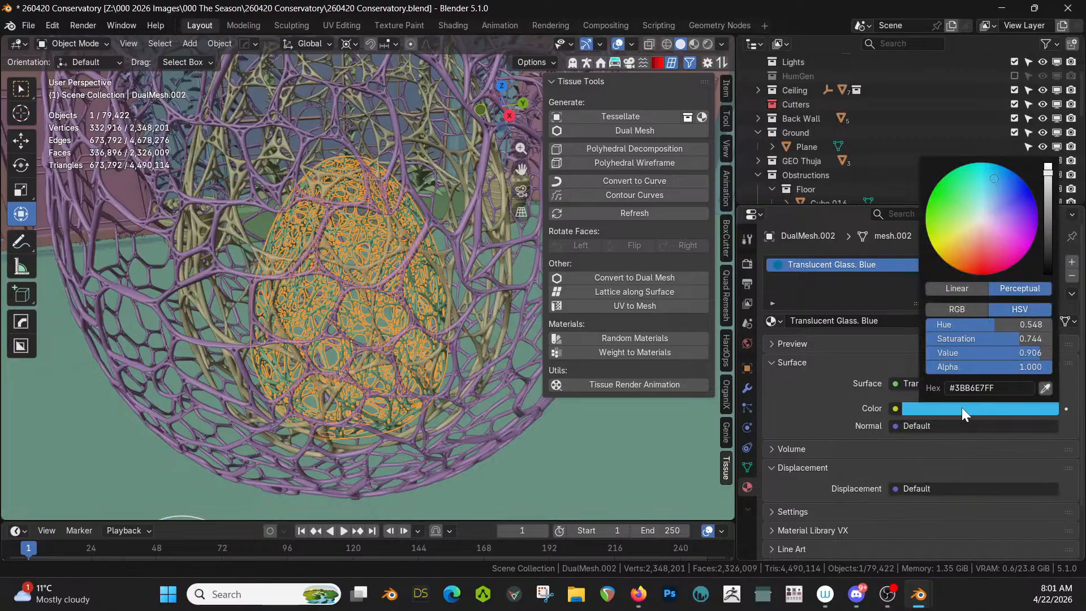
{"action": "left_click", "coordinate": [1013, 384]}
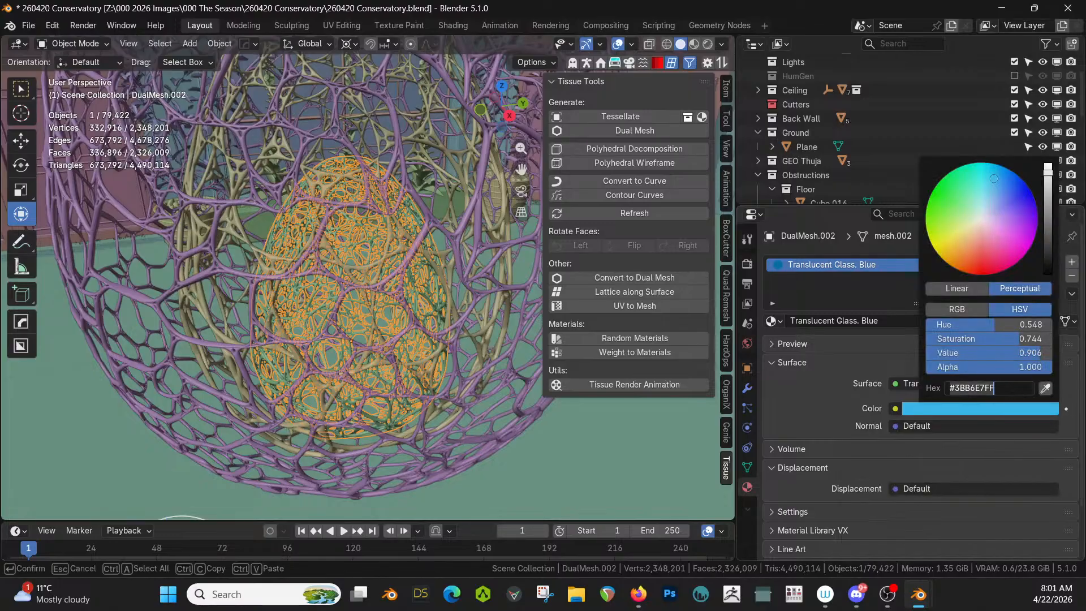
{"action": "key", "text": "Return"}
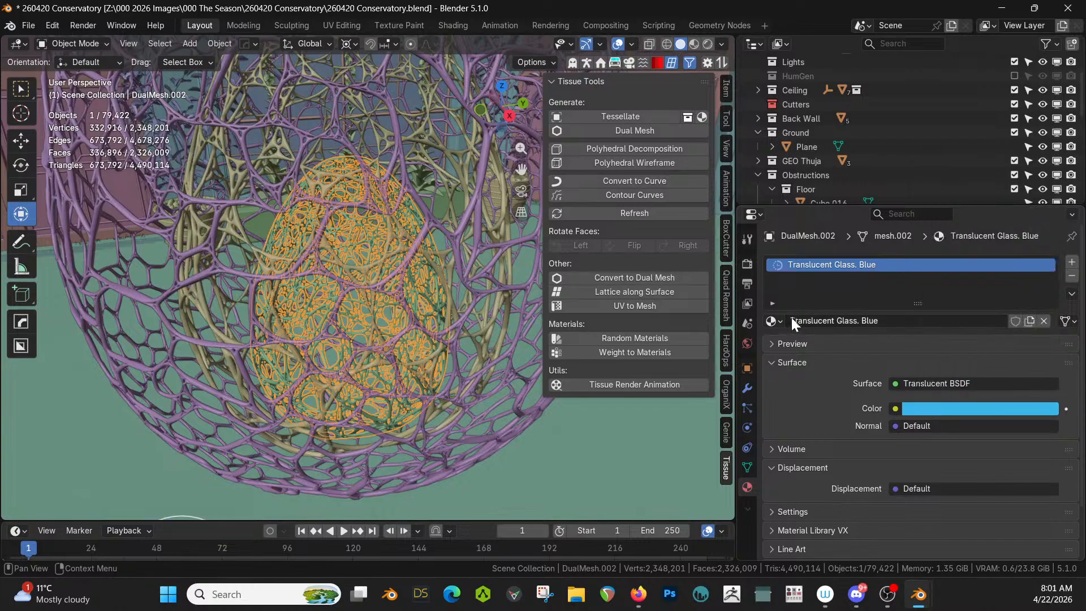
Step: Assign the plain Translucent Glass Green material to the innermost egg
{"action": "left_click", "coordinate": [773, 320]}
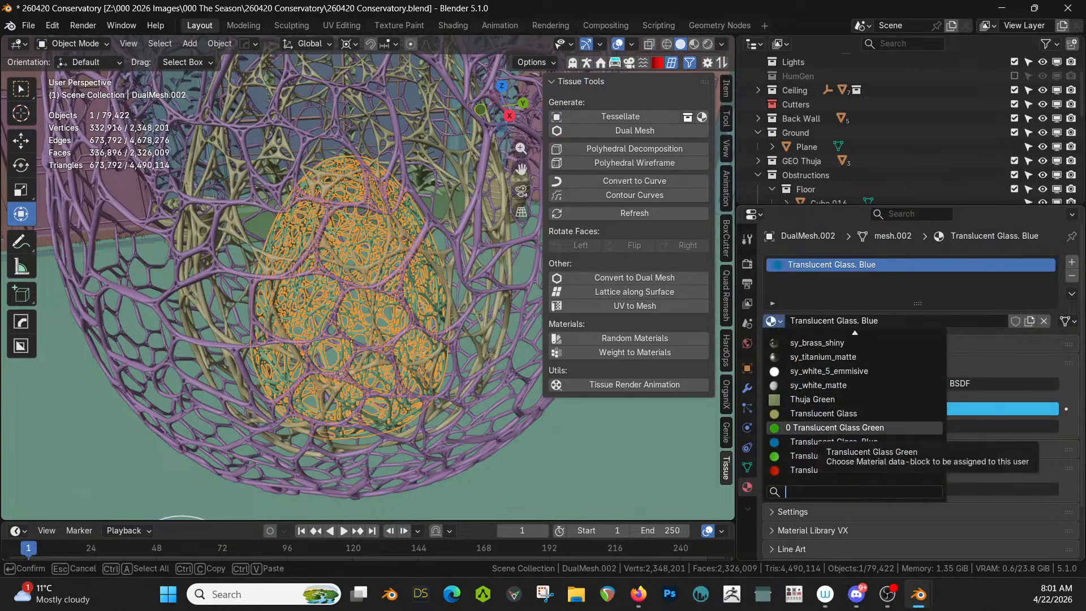
{"action": "left_click", "coordinate": [838, 428]}
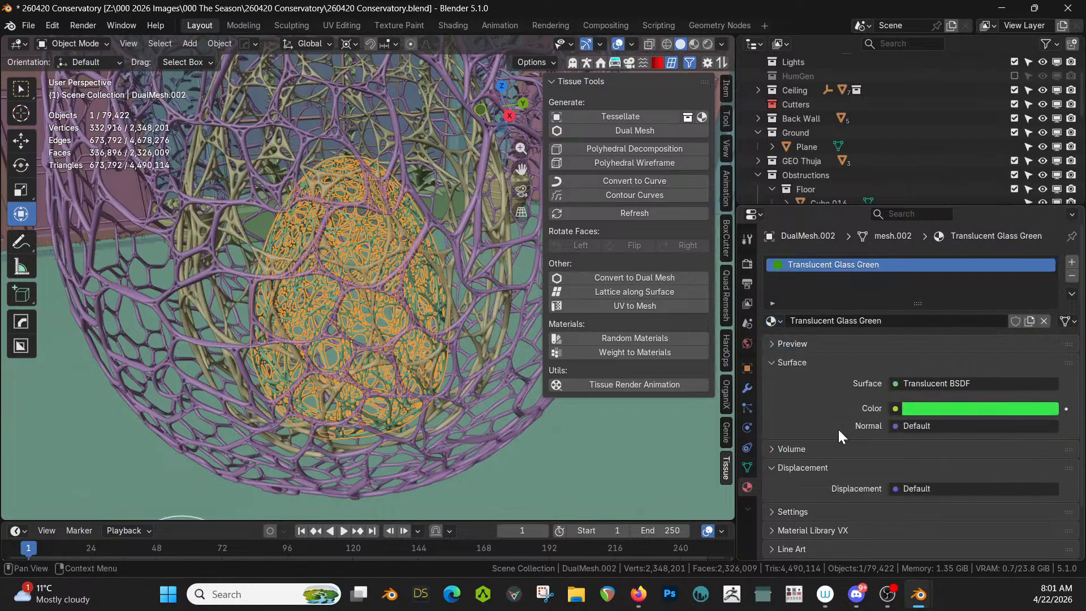
{"action": "left_click", "coordinate": [915, 402]}
{"action": "left_click", "coordinate": [773, 321]}
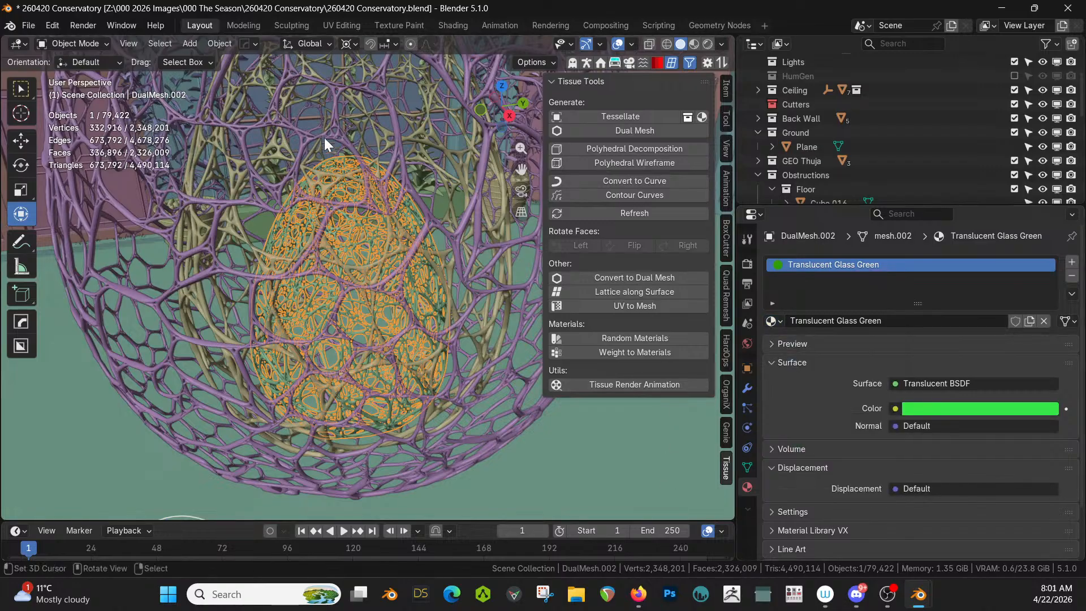
Step: In the Shading workspace, assign the Translucent Glass. Green emission-mix material to the innermost egg
{"action": "left_click", "coordinate": [447, 25]}
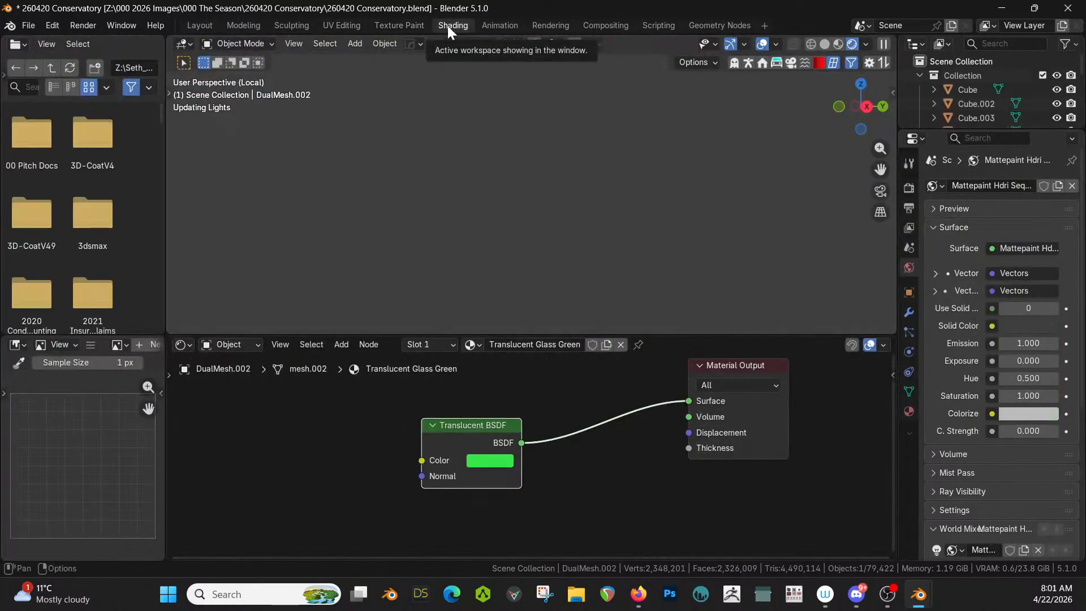
{"action": "left_click", "coordinate": [475, 344]}
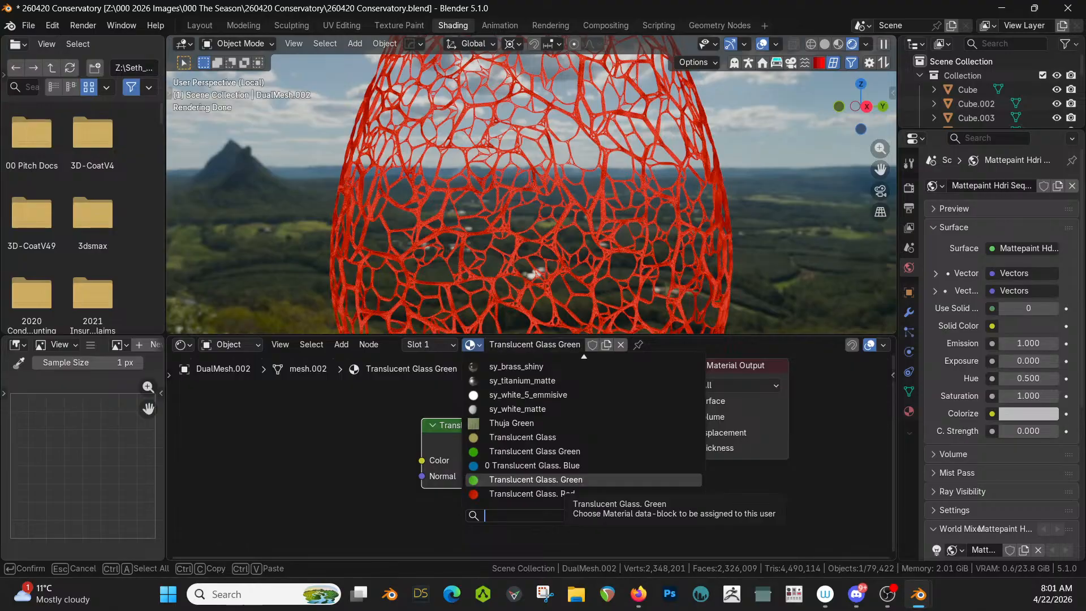
{"action": "left_click", "coordinate": [584, 479]}
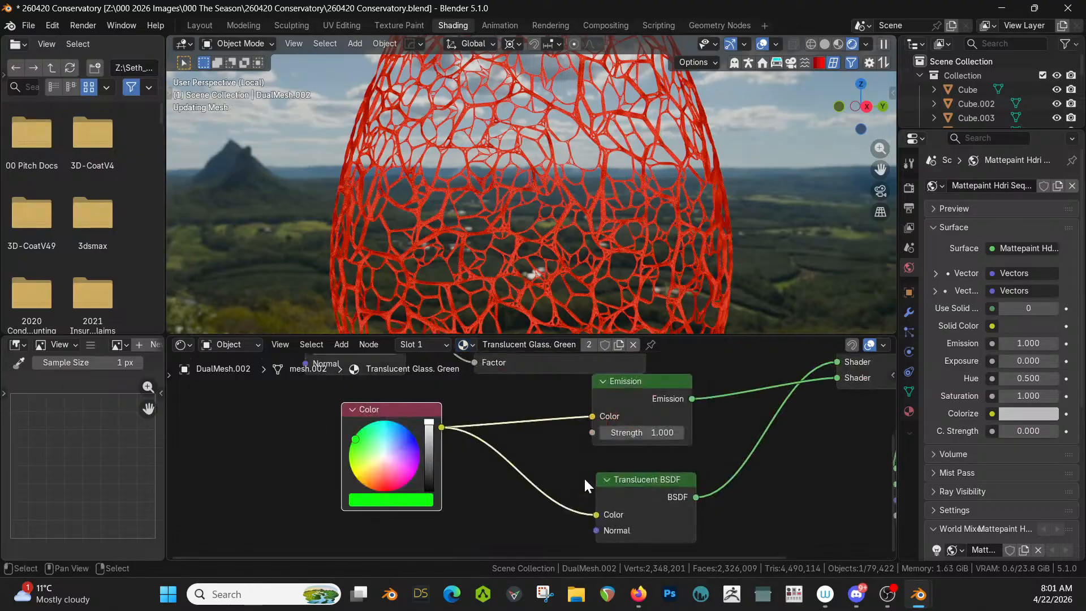
Step: Rename the shared green emission-mix material to "Translucent Glass Green EMIT"
{"action": "double_click", "coordinate": [553, 344]}
{"action": "key", "text": "BackSpace"}
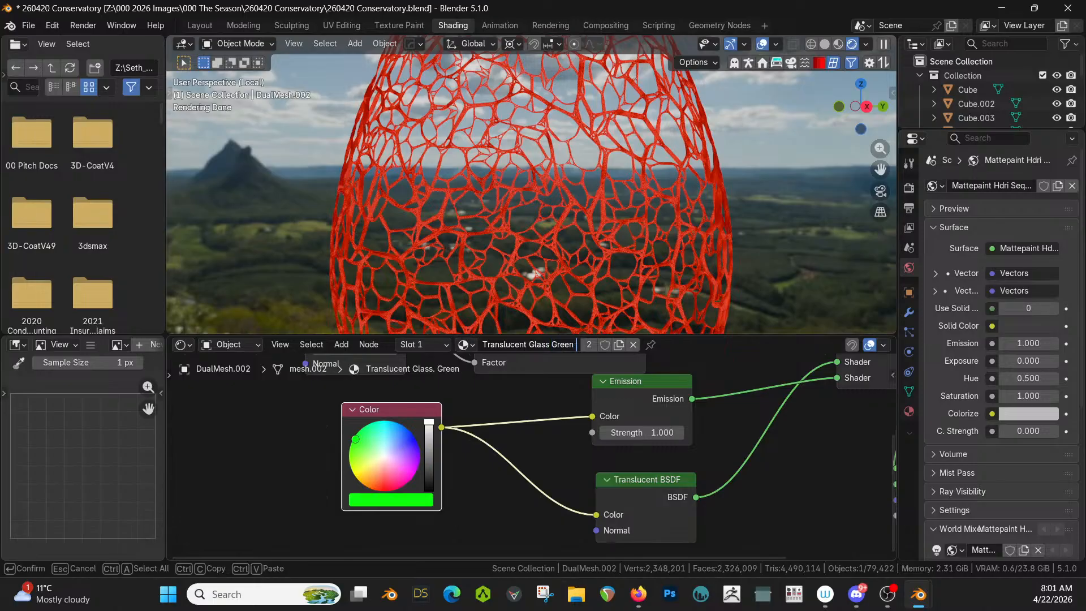
{"action": "type", "text": "EMIT"}
{"action": "key", "text": "Return"}
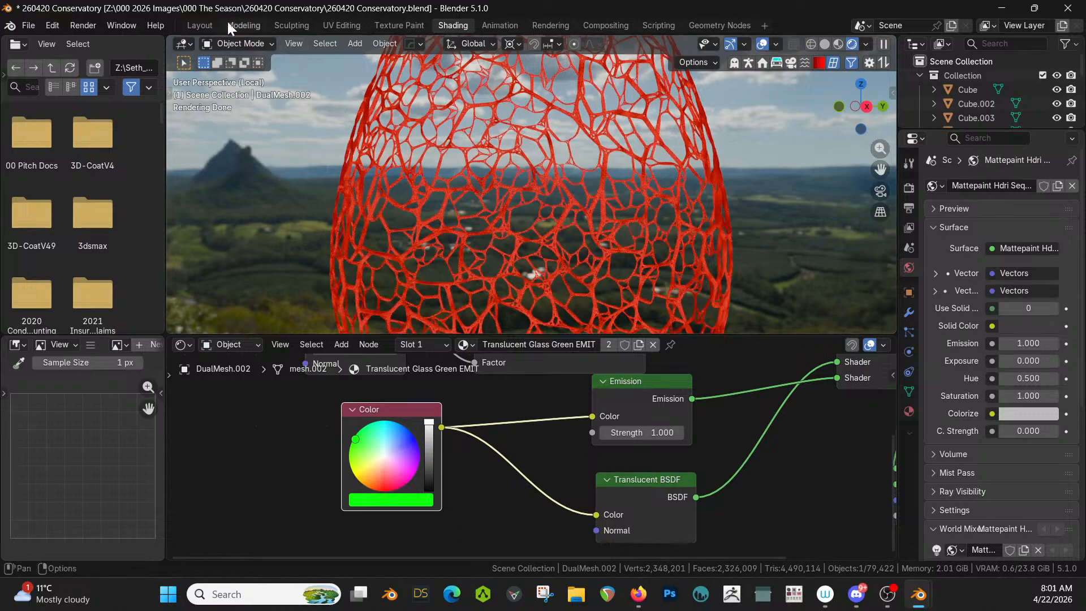
Step: Return to the Layout workspace and rename the outermost egg's Translucent Glass. Red material to "Translucent Glass Red EMit"
{"action": "left_click", "coordinate": [207, 24]}
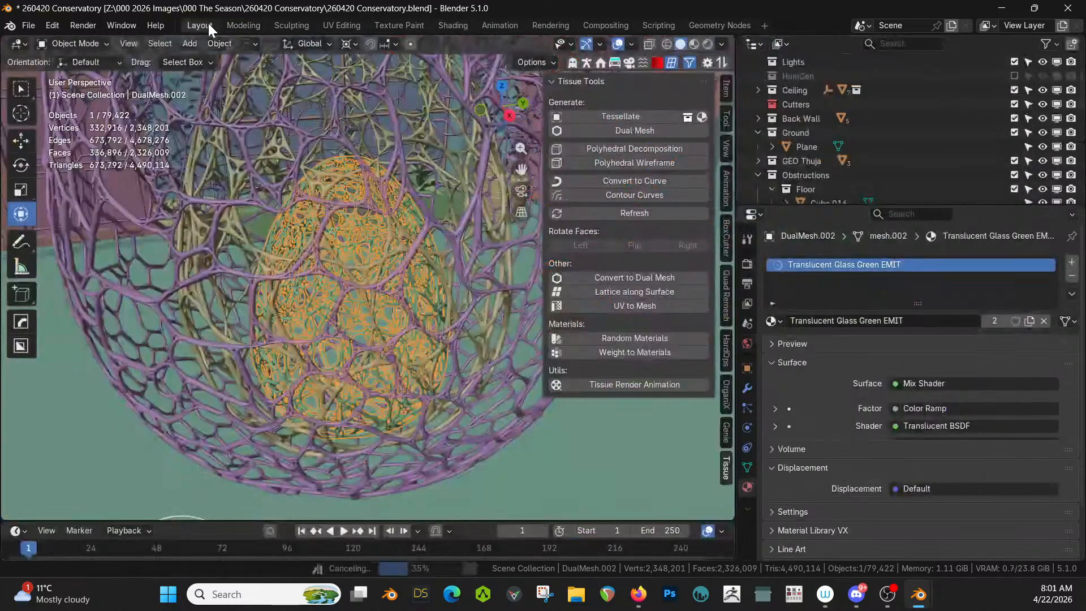
{"action": "left_click", "coordinate": [500, 352]}
{"action": "left_click", "coordinate": [915, 320]}
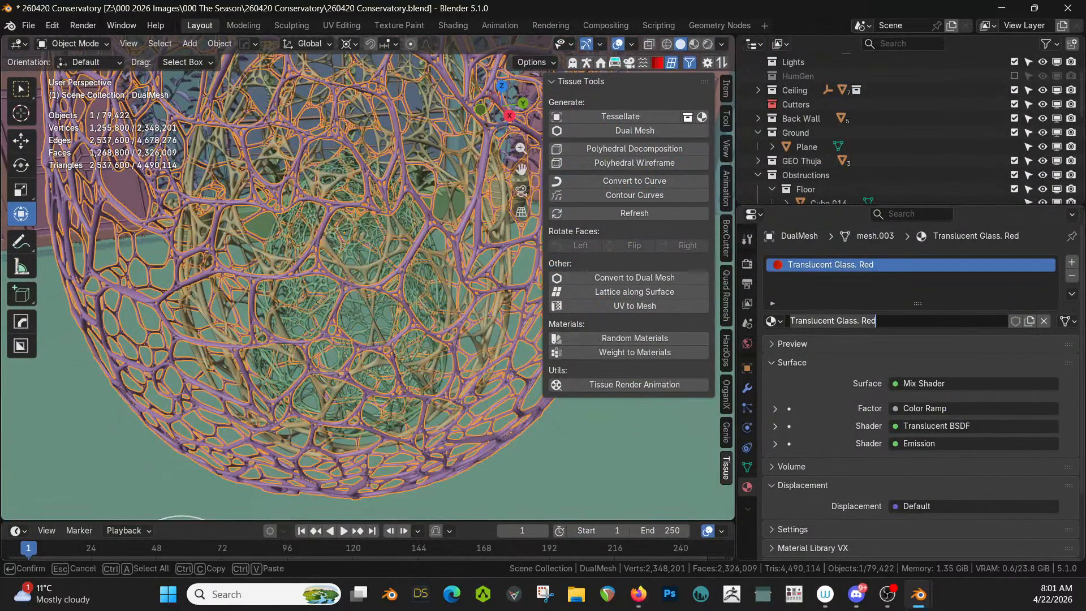
{"action": "left_click", "coordinate": [915, 320]}
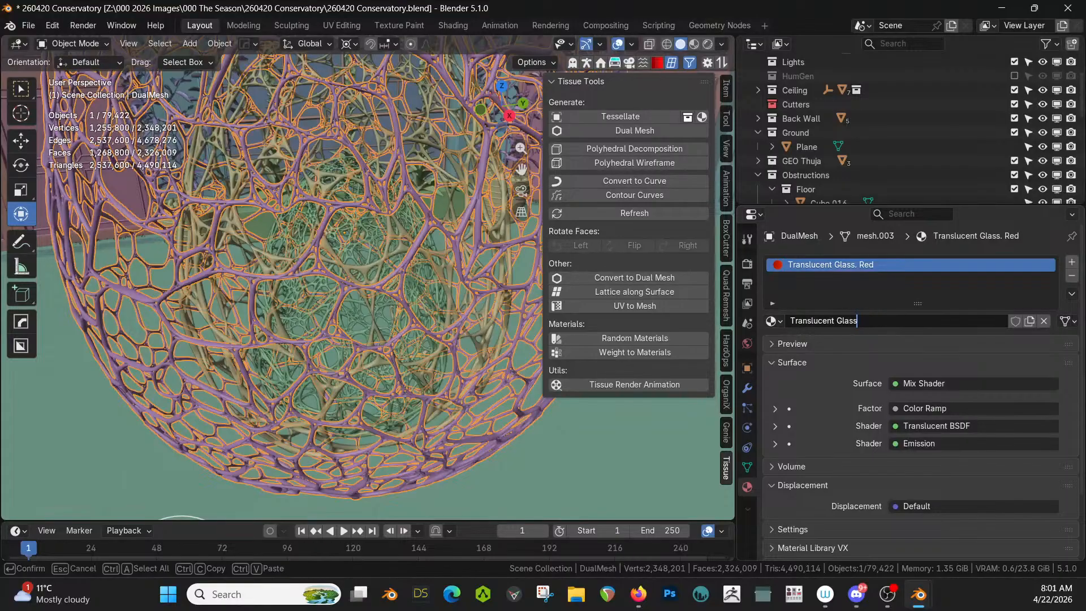
{"action": "type", "text": "Red EMit"}
{"action": "key", "text": "Return"}
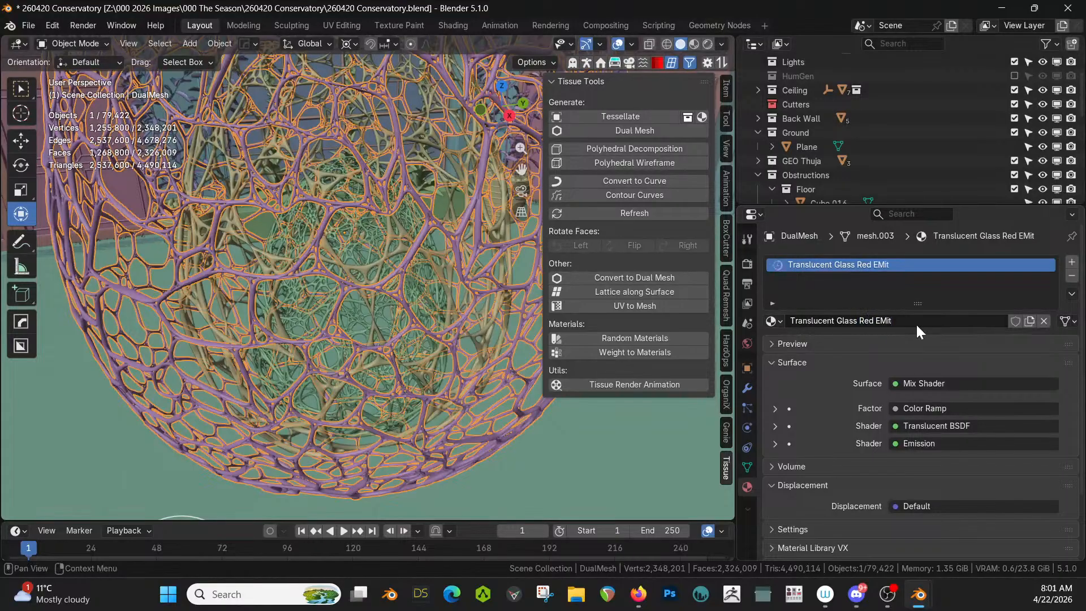
Step: Make the innermost egg's shared green emission material single-user and name the copy "Translucent Glass Blue EMit"
{"action": "left_click", "coordinate": [376, 232]}
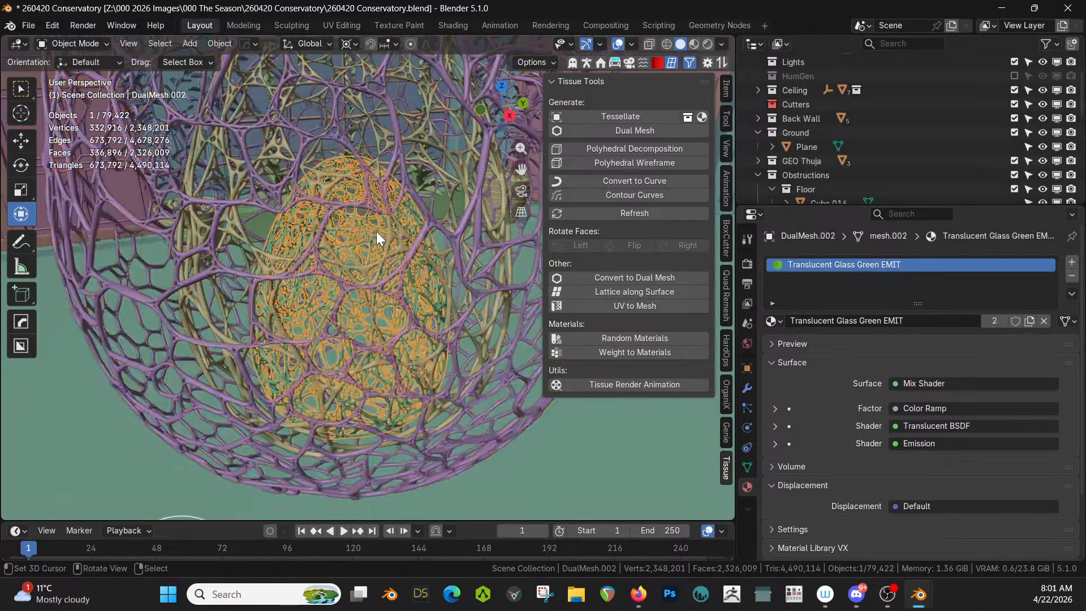
{"action": "left_click", "coordinate": [995, 320]}
{"action": "left_click", "coordinate": [912, 320]}
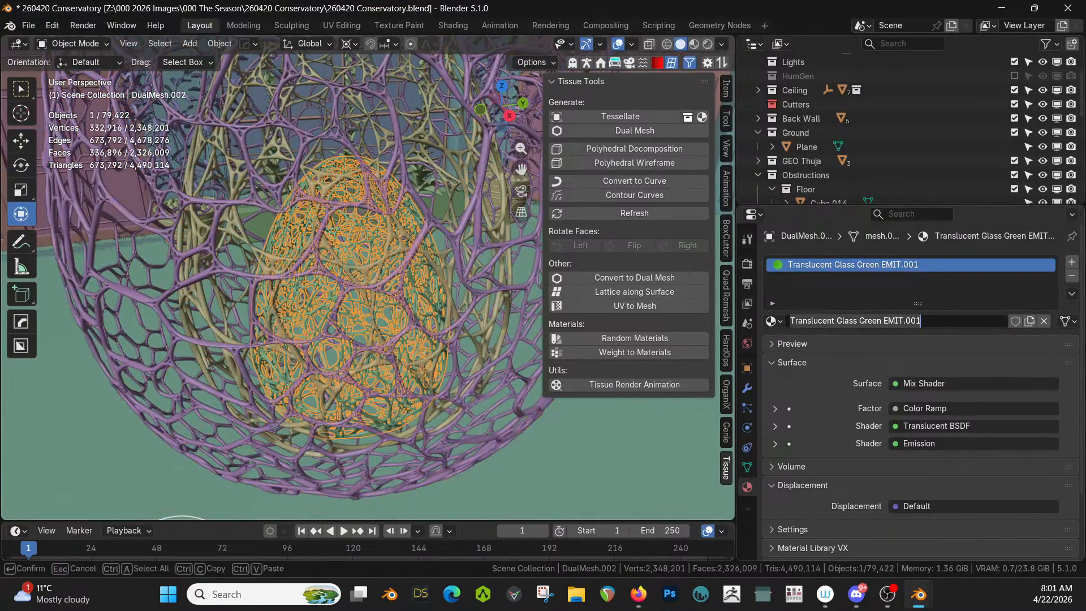
{"action": "left_click_drag", "start_coordinate": [860, 321], "coordinate": [924, 320]}
{"action": "type", "text": "Blue EMit"}
{"action": "key", "text": "Return"}
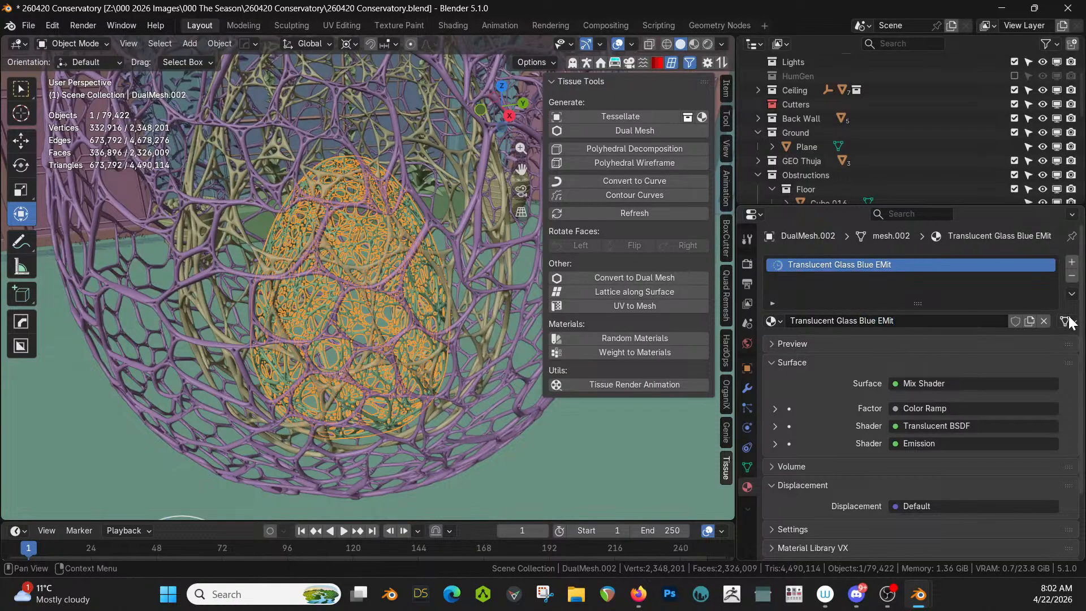
Step: Correct the innermost egg's material name to "Translucent Glass Blue Emit"
{"action": "left_click", "coordinate": [941, 320]}
{"action": "left_click", "coordinate": [941, 320]}
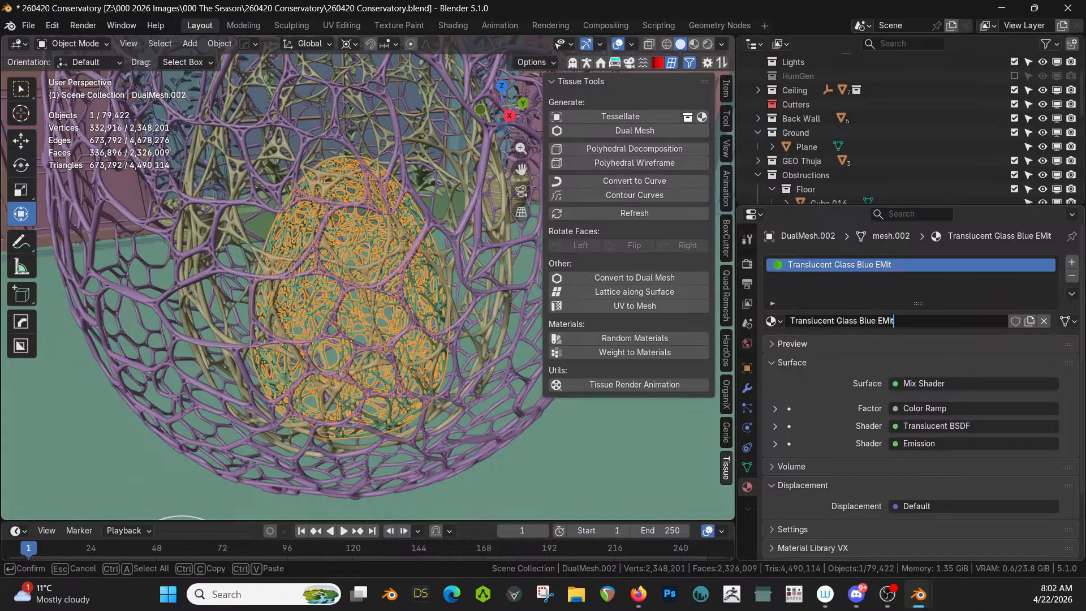
{"action": "key", "text": "BackSpace"}
{"action": "key", "text": "BackSpace"}
{"action": "type", "text": "mit"}
{"action": "key", "text": "Return"}
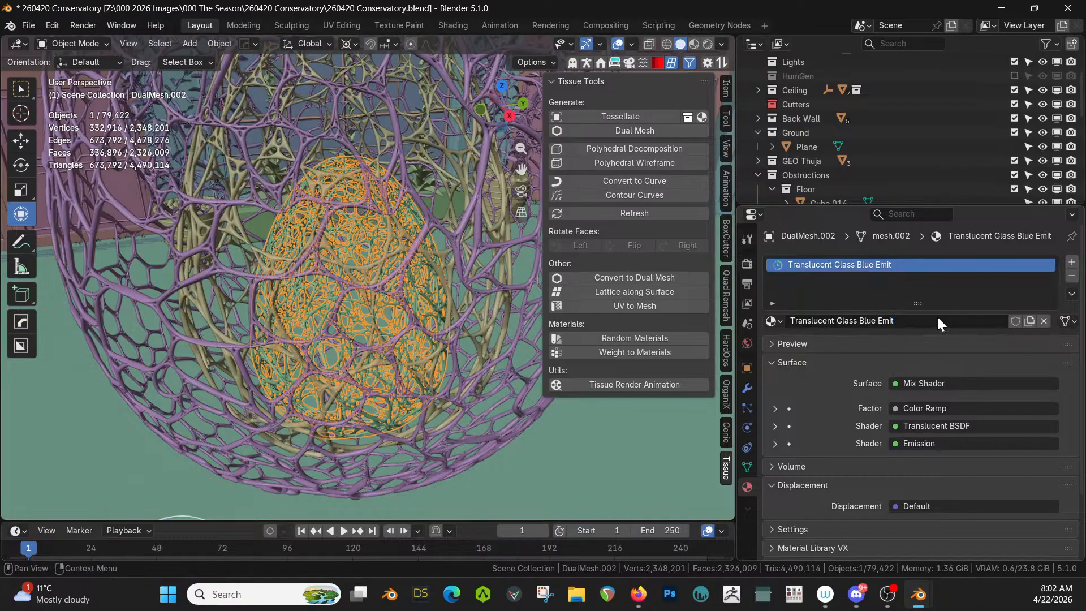
Step: In the Shading workspace, set the Color node of Translucent Glass Blue Emit to hex #3BB6E7FF
{"action": "left_click", "coordinate": [454, 26]}
{"action": "left_click", "coordinate": [390, 499]}
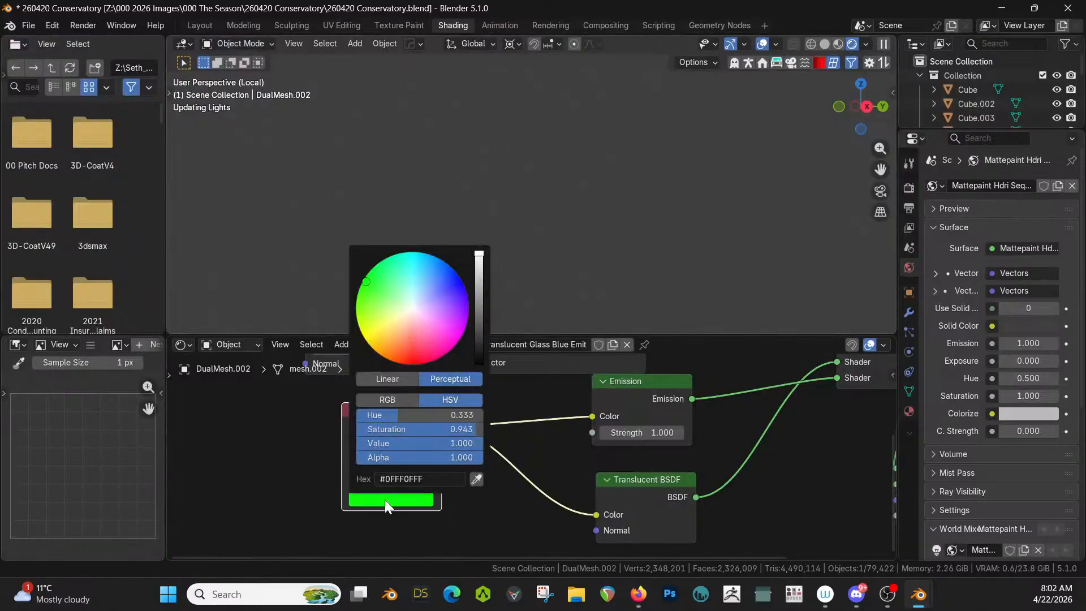
{"action": "left_click", "coordinate": [445, 478]}
{"action": "type", "text": "#3BB6E7FF"}
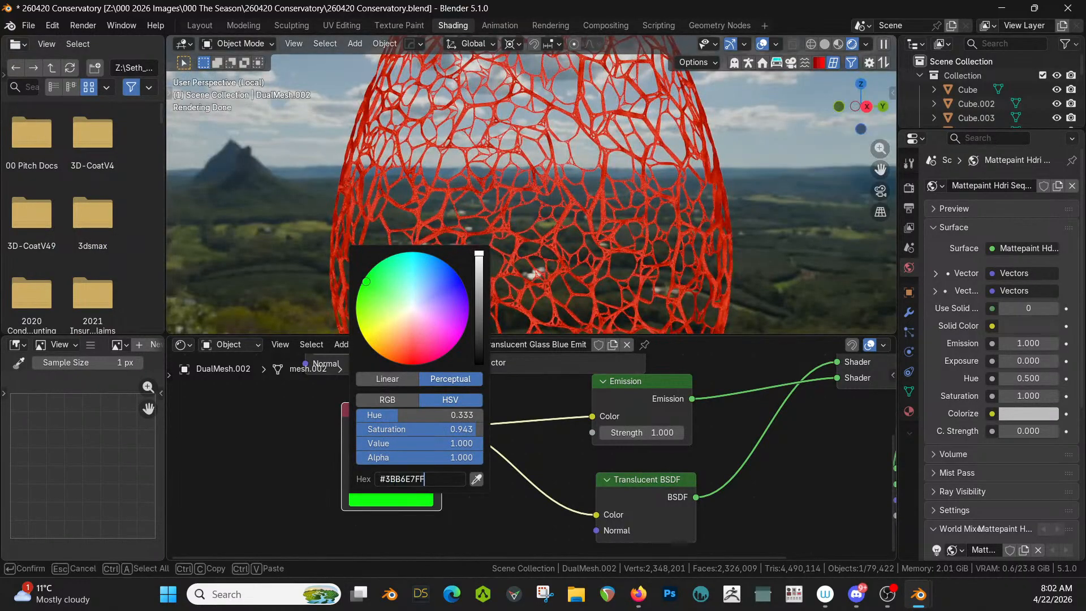
{"action": "key", "text": "Return"}
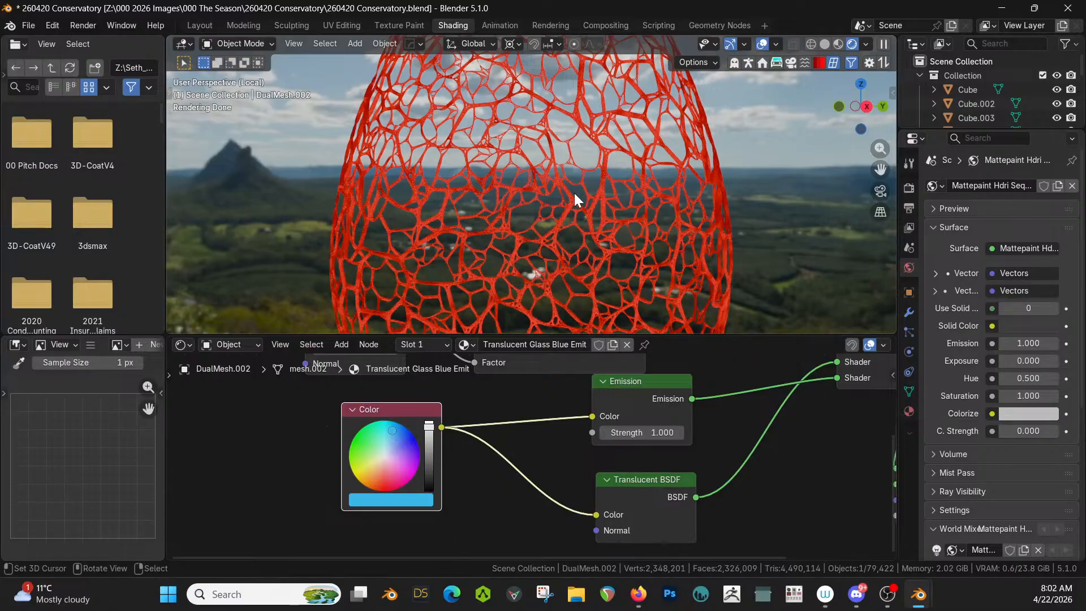
Step: Return to the Layout workspace in rendered shading and examine the three coloured eggs and the conservatory from several angles
{"action": "left_click", "coordinate": [201, 25]}
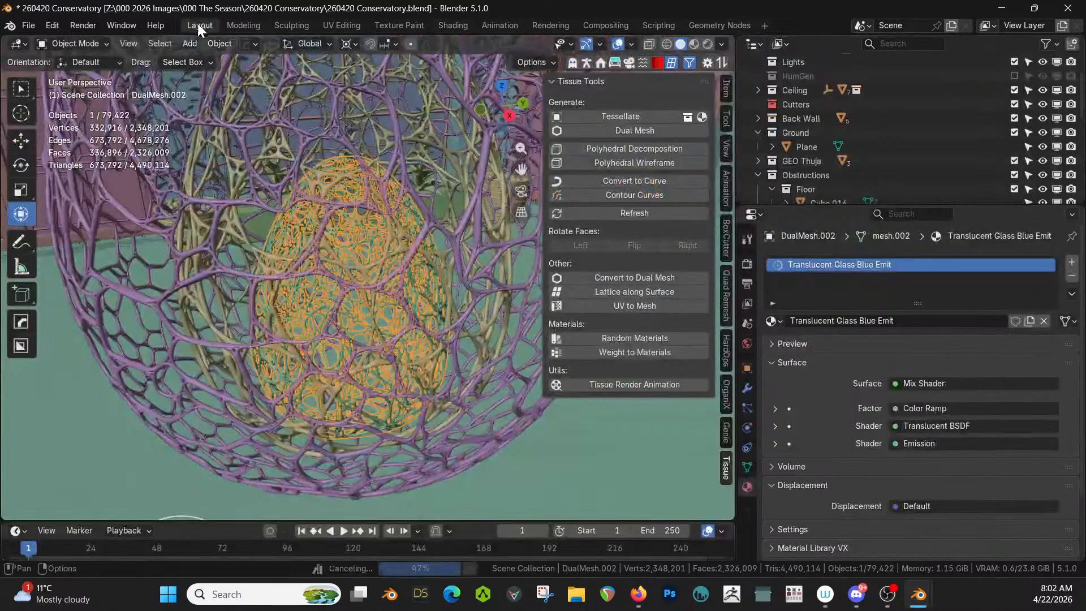
{"action": "key", "text": "z"}
{"action": "key", "text": "r"}
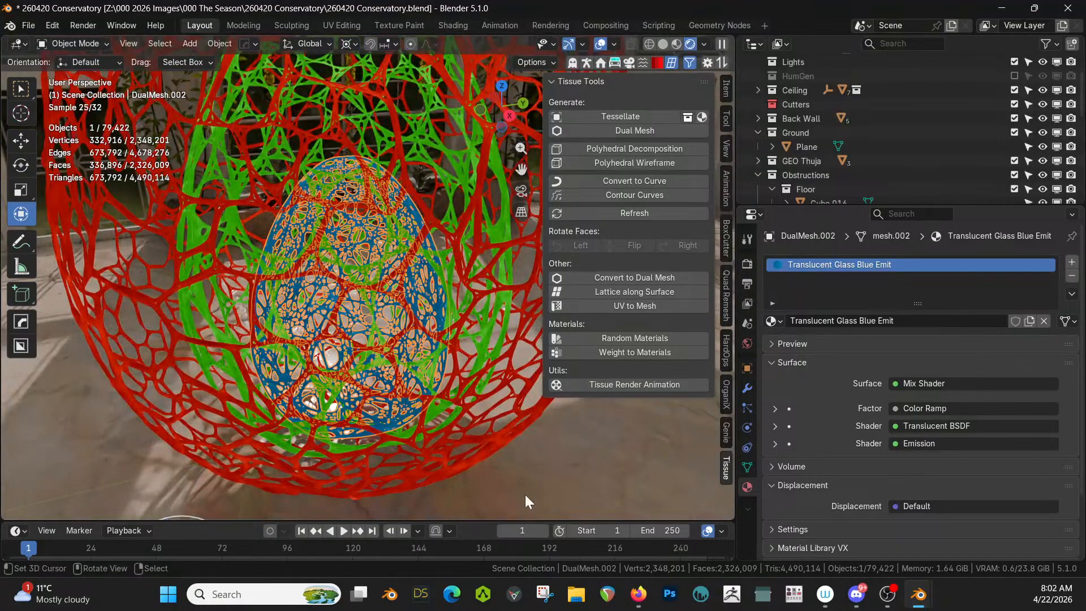
{"action": "right_click", "coordinate": [585, 453]}
{"action": "key", "text": "KP_Decimal"}
{"action": "middle_click_drag", "start_coordinate": [510, 440], "coordinate": [571, 409]}
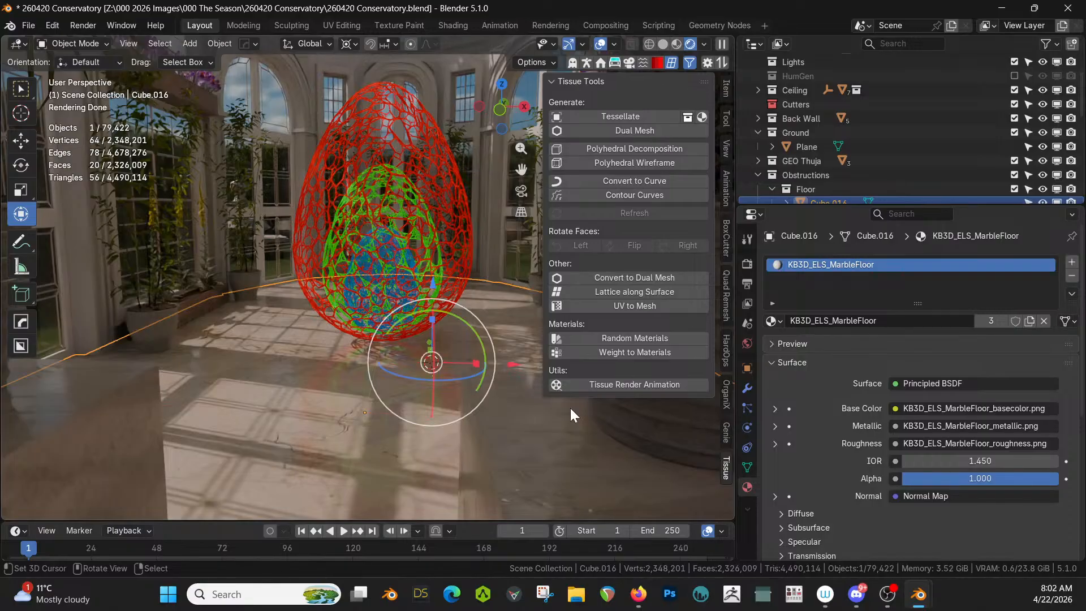
{"action": "middle_click_drag", "start_coordinate": [477, 397], "coordinate": [285, 460]}
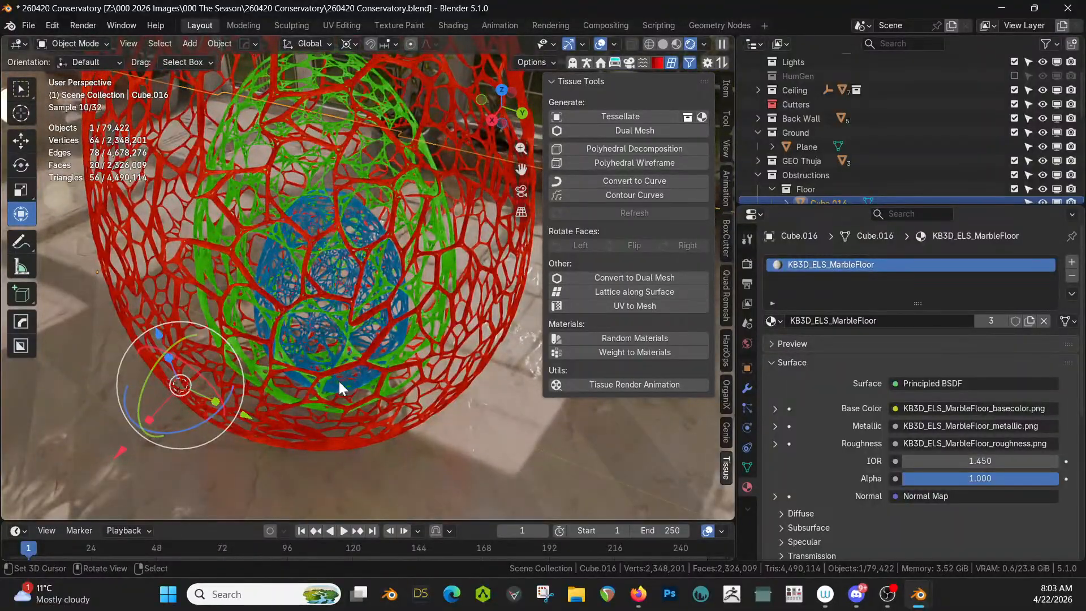
{"action": "scroll", "coordinate": [338, 382], "scroll_direction": "up", "scroll_amount": 5}
{"action": "scroll", "coordinate": [338, 381], "scroll_direction": "down", "scroll_amount": 10}
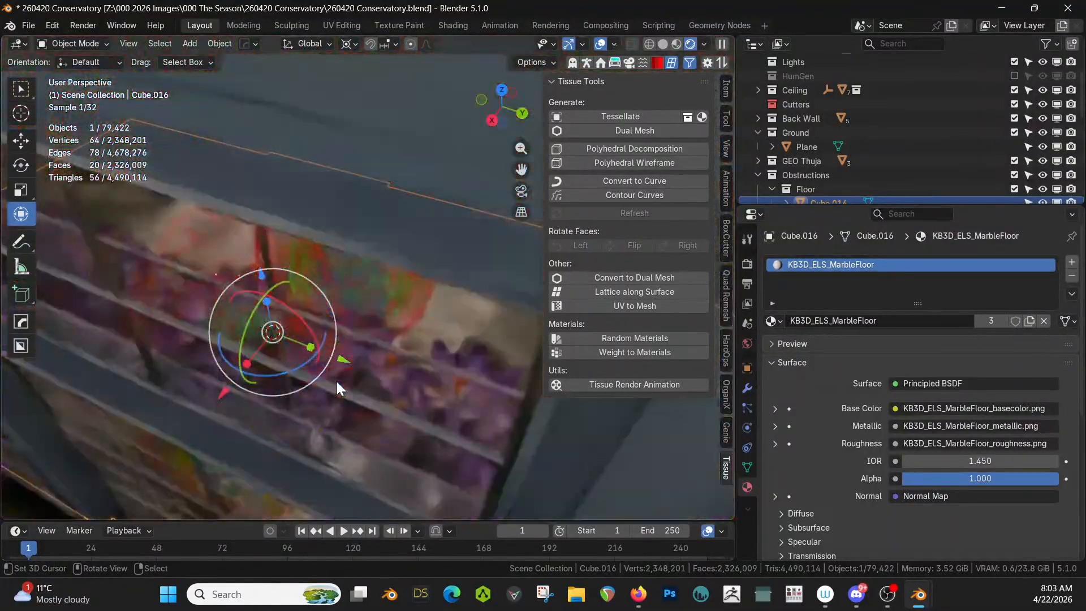
{"action": "middle_click_drag", "start_coordinate": [337, 382], "coordinate": [491, 412]}
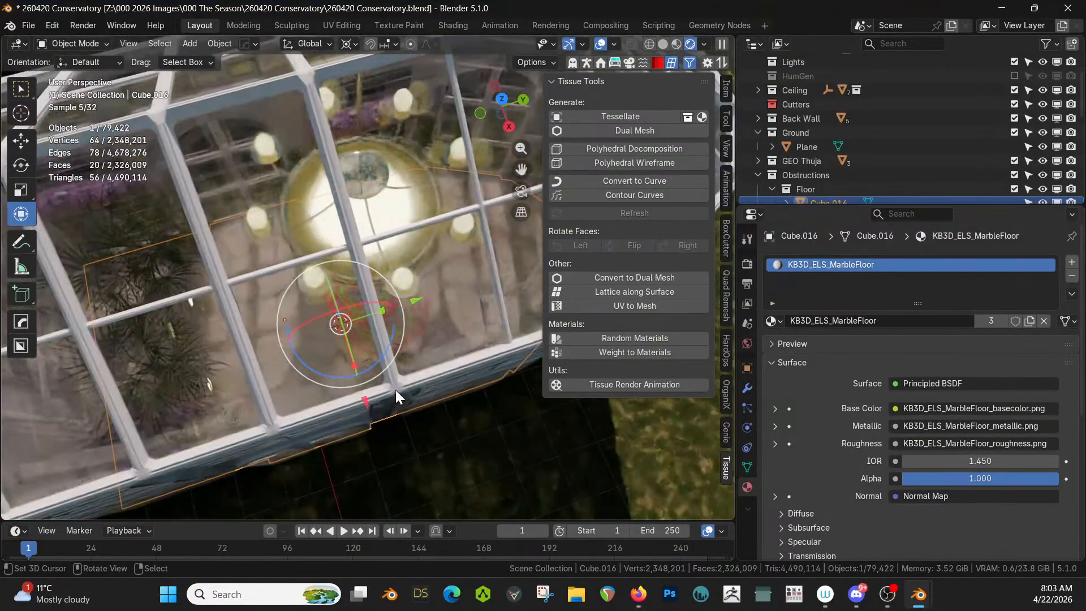
{"action": "middle_click_drag", "start_coordinate": [395, 389], "coordinate": [387, 355]}
{"action": "scroll", "coordinate": [415, 361], "scroll_direction": "down", "scroll_amount": 4}
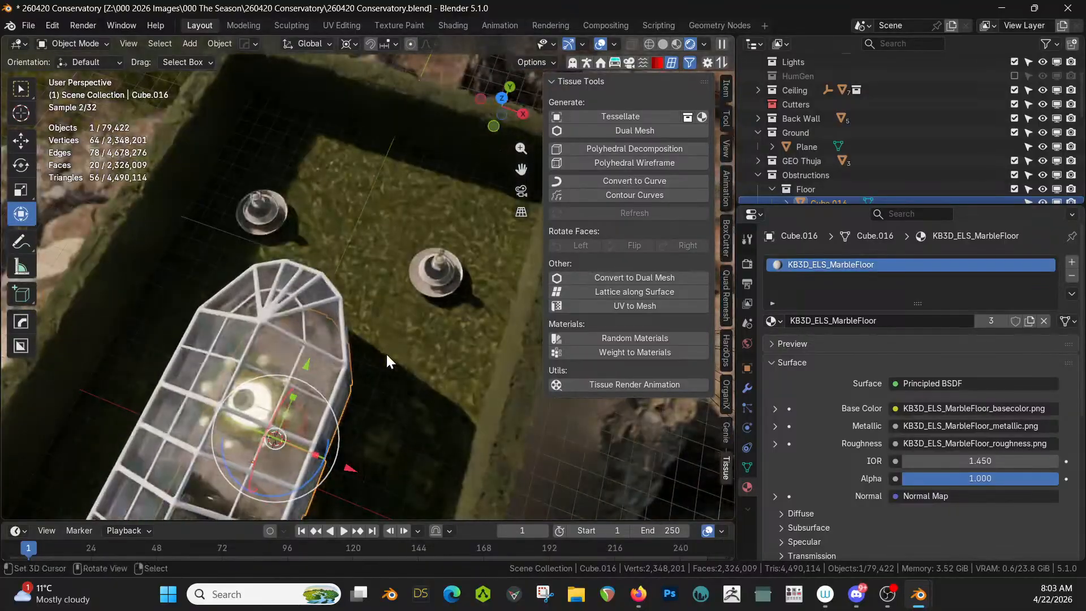
Step: Switch to solid shading, add the Corymbia aparrerinja summer tree behind the conservatory and clear its rotation
{"action": "key", "text": "z"}
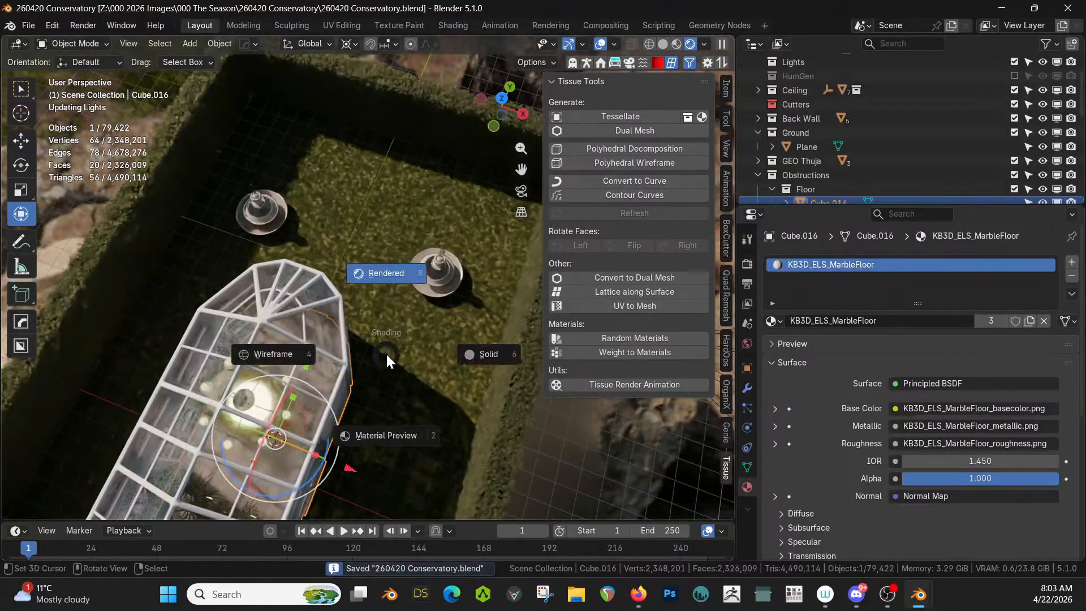
{"action": "key", "text": "6"}
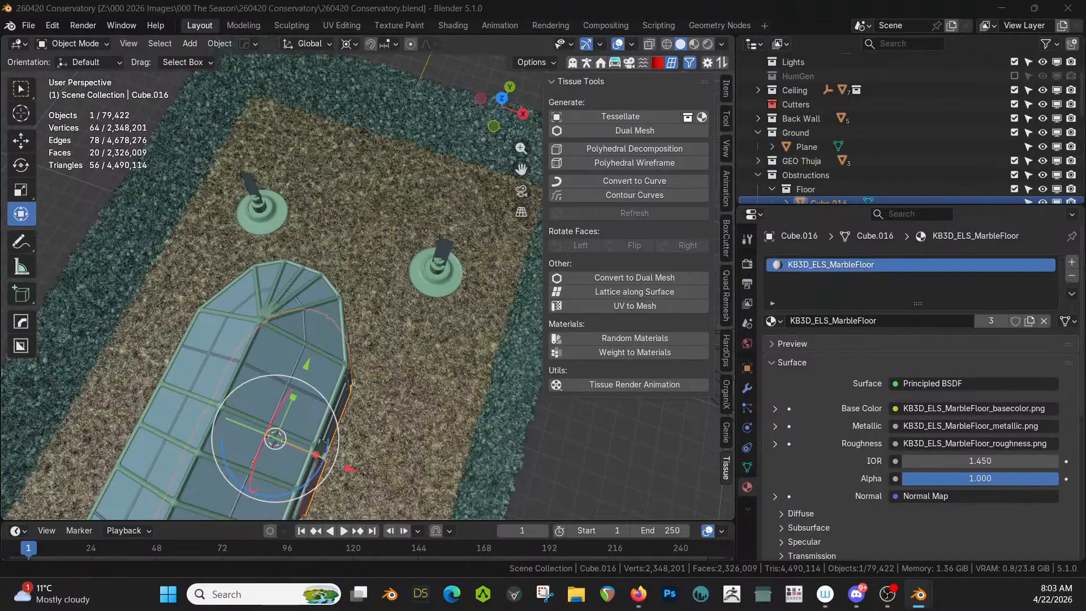
{"action": "left_click_drag", "start_coordinate": [186, 1], "coordinate": [274, 156]}
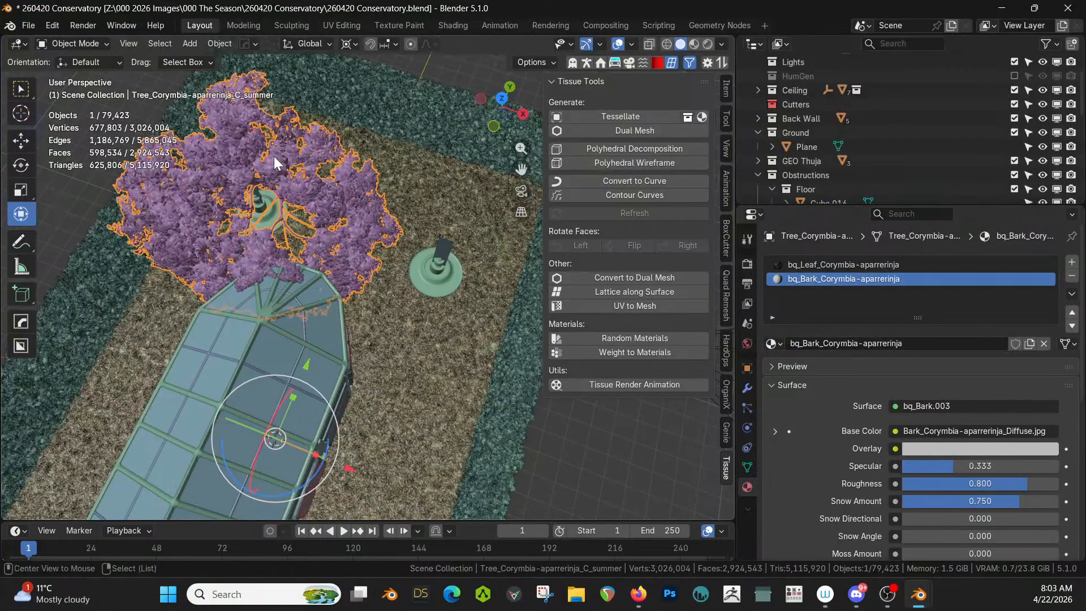
{"action": "key", "text": "alt+r"}
Step: Set the transform pivot to Individual Origins and rotate the tree about 67° around Z in top view
{"action": "middle_click_drag", "start_coordinate": [274, 156], "coordinate": [406, 119]}
{"action": "middle_click_drag", "start_coordinate": [385, 89], "coordinate": [284, 201]}
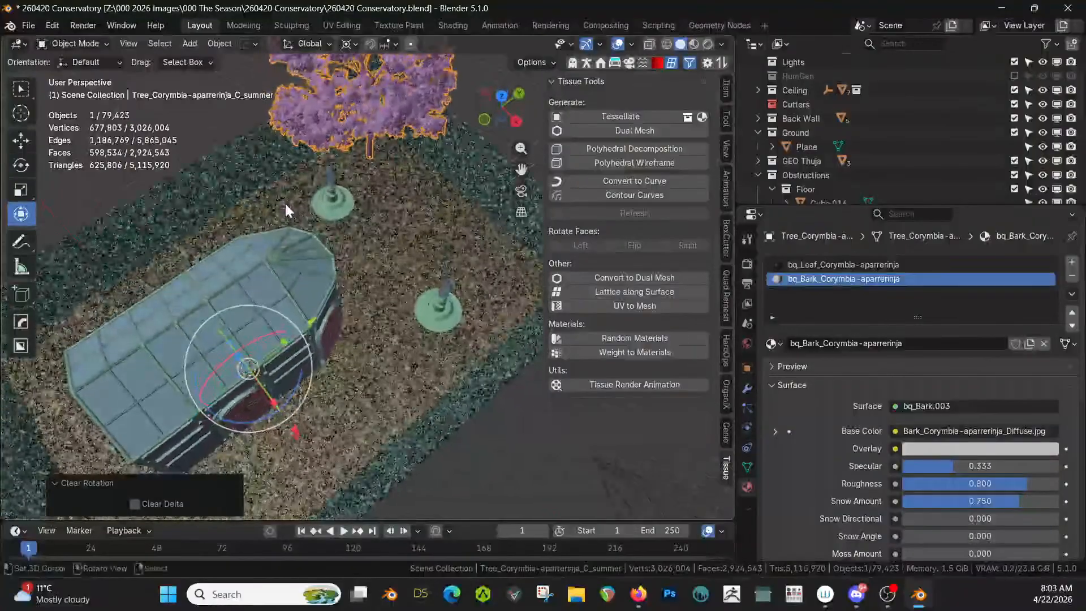
{"action": "key", "text": "KP_7"}
{"action": "scroll", "coordinate": [285, 199], "scroll_direction": "down", "scroll_amount": 2}
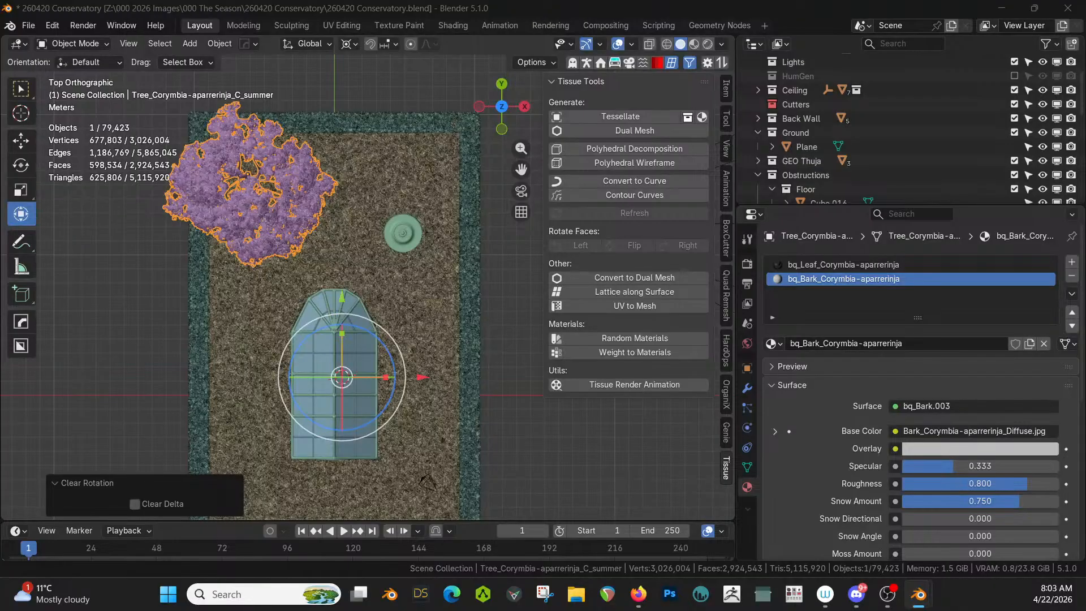
{"action": "key", "text": "r"}
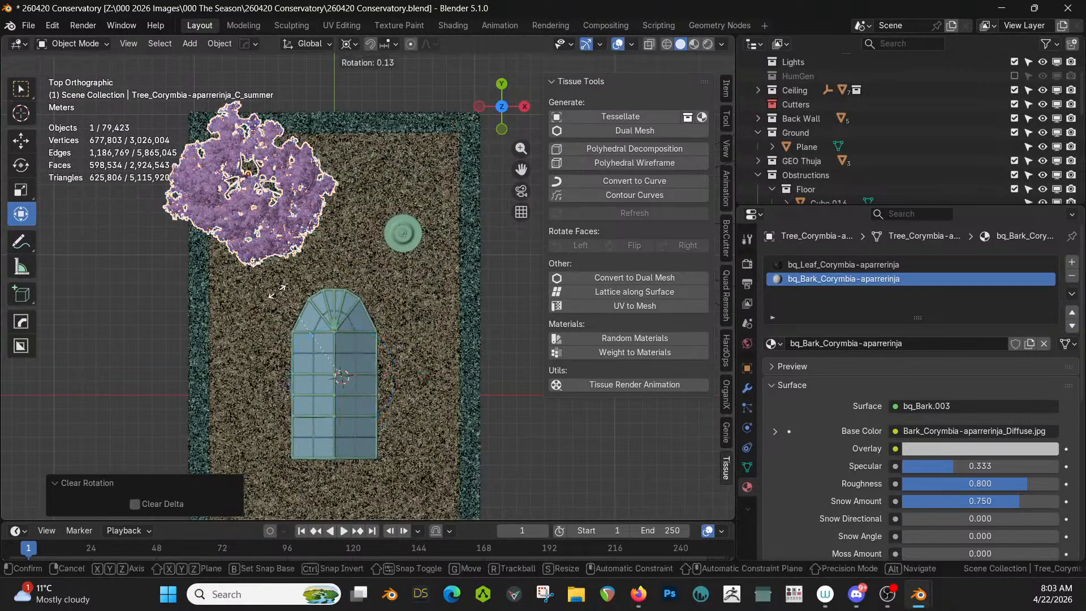
{"action": "key", "text": "Escape"}
{"action": "left_click", "coordinate": [357, 44]}
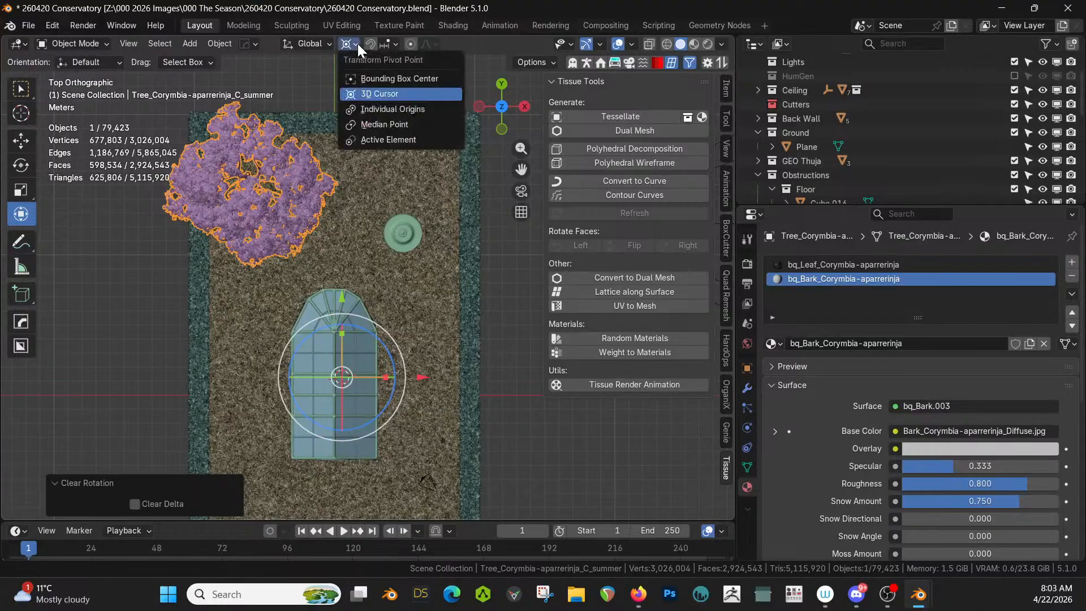
{"action": "left_click", "coordinate": [405, 111]}
{"action": "key", "text": "r"}
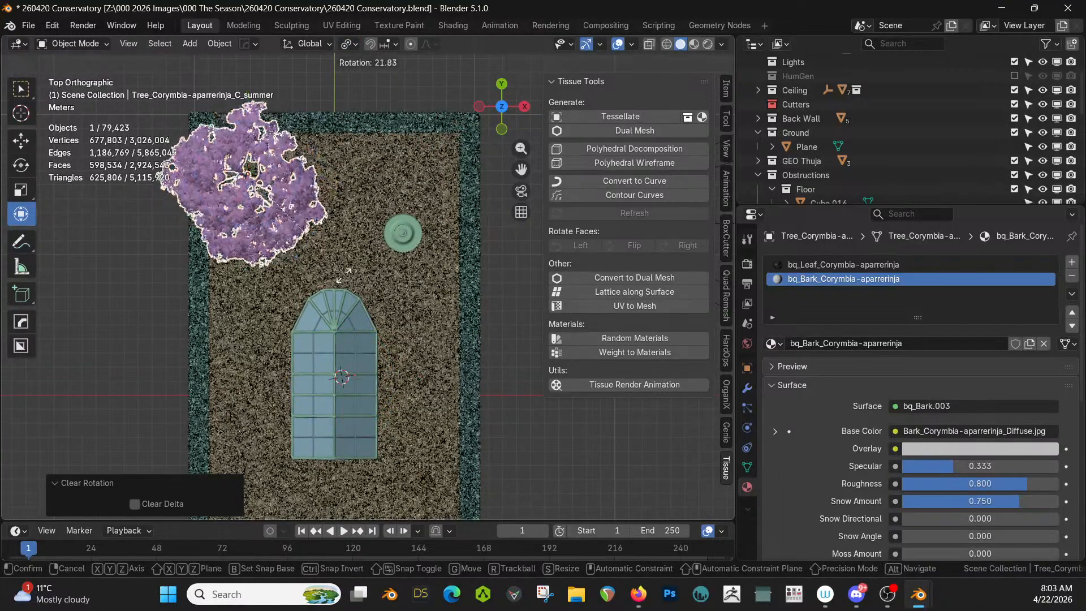
{"action": "left_click", "coordinate": [246, 277]}
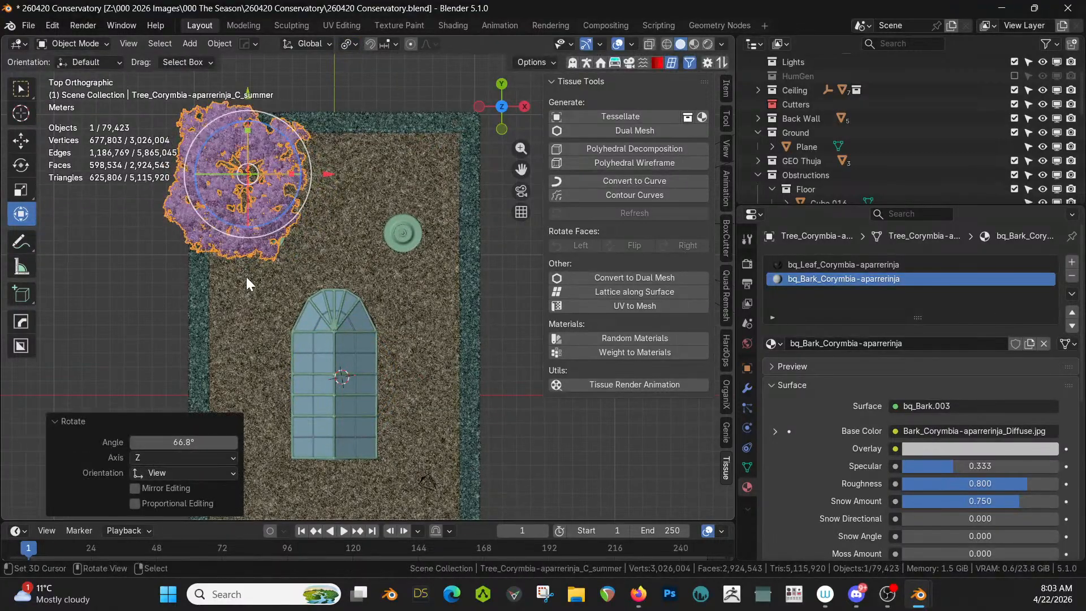
Step: Create a linked duplicate of the tree and move it along X to the opposite rear corner of the garden
{"action": "key", "text": "alt+d"}
{"action": "key", "text": "Escape"}
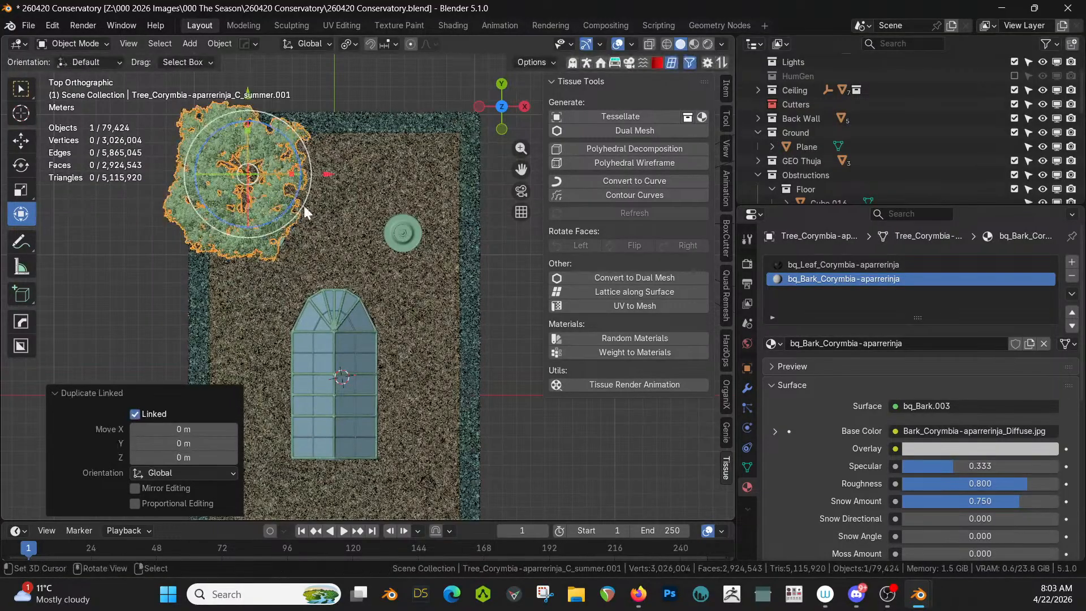
{"action": "key", "text": "g"}
{"action": "key", "text": "x"}
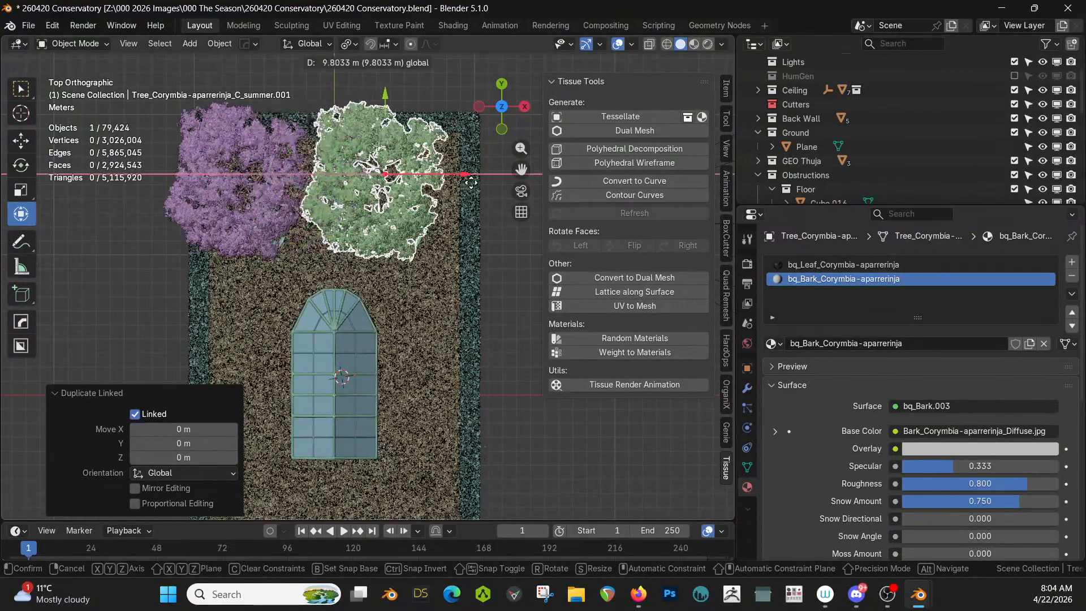
{"action": "left_click", "coordinate": [505, 183]}
Step: Rotate the duplicated tree about 40° around Z
{"action": "key", "text": "r"}
{"action": "left_click", "coordinate": [536, 171]}
{"action": "middle_click_drag", "start_coordinate": [536, 171], "coordinate": [436, 239]}
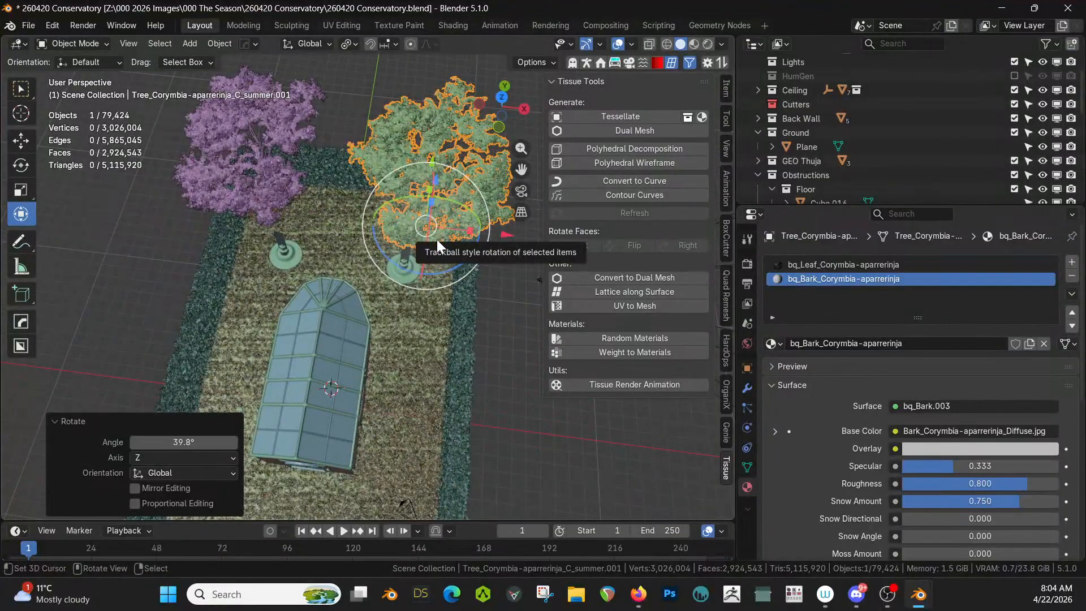
Step: Create a linked duplicate of the rear tree and place it beside the conservatory, offset about 2.7 m in X and -15.7 m in Y
{"action": "key", "text": "KP_7"}
{"action": "middle_click_drag", "start_coordinate": [414, 288], "coordinate": [425, 228], "text": "shift"}
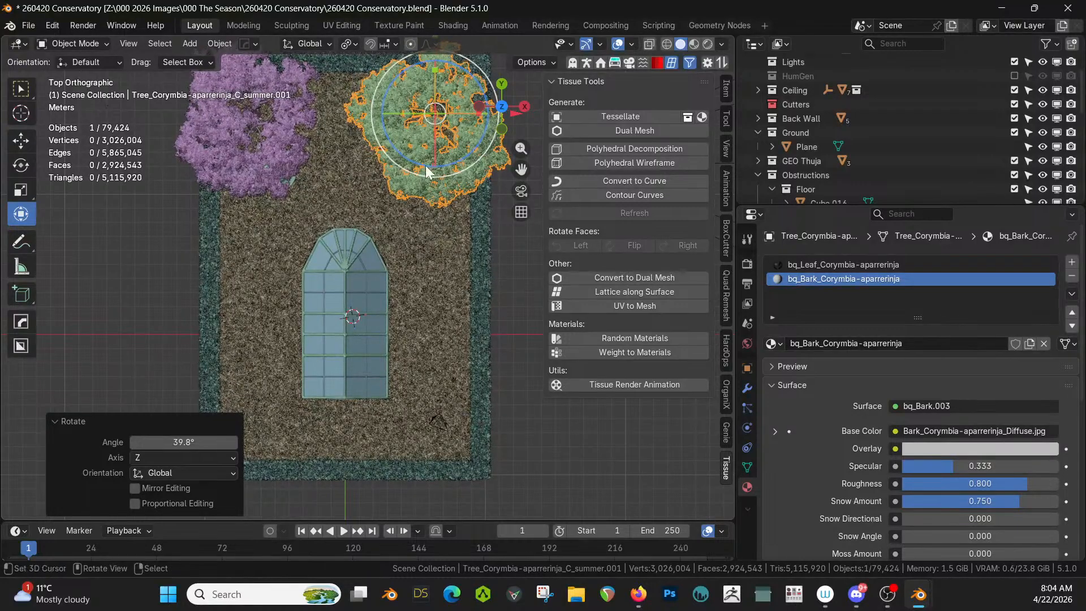
{"action": "key", "text": "alt+d"}
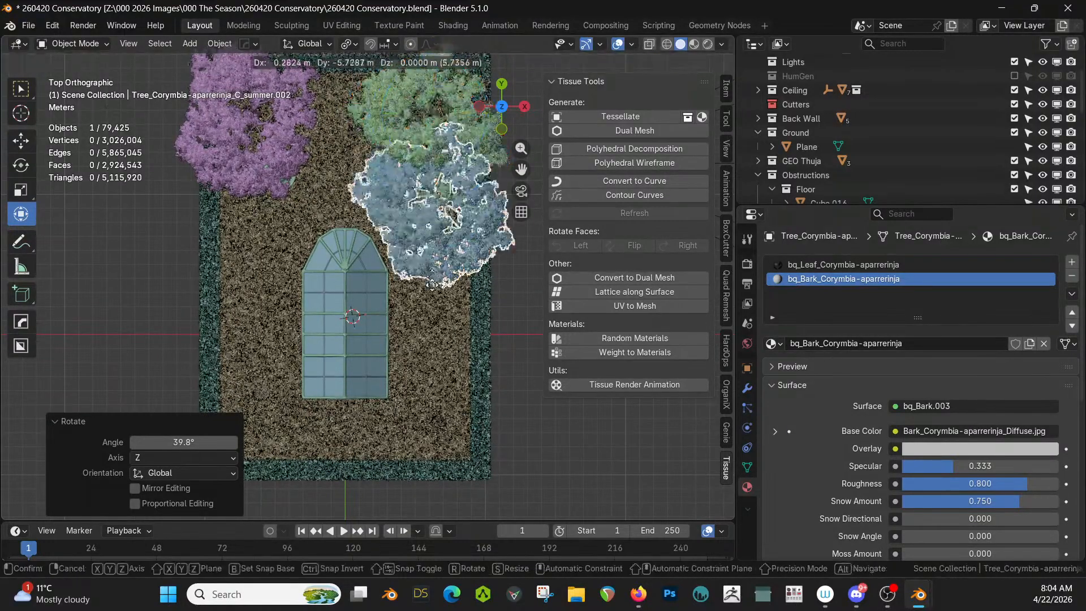
{"action": "left_click", "coordinate": [465, 387]}
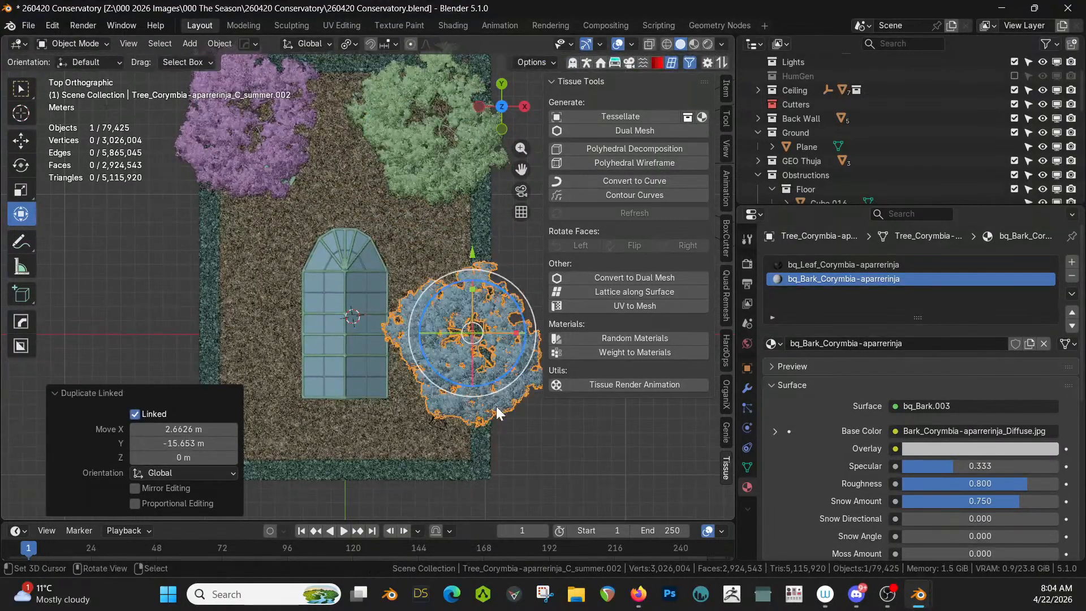
Step: Rotate the duplicated tree about -27° around Z and shift it about -0.9 m along X toward the conservatory
{"action": "key", "text": "r"}
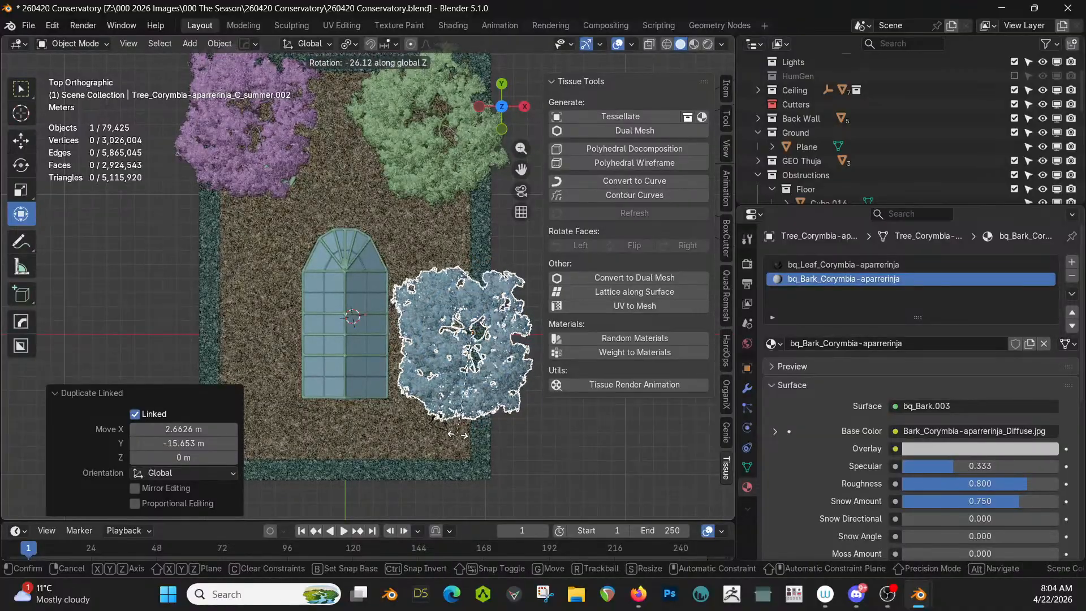
{"action": "left_click", "coordinate": [456, 433]}
{"action": "middle_click_drag", "start_coordinate": [456, 433], "coordinate": [470, 341]}
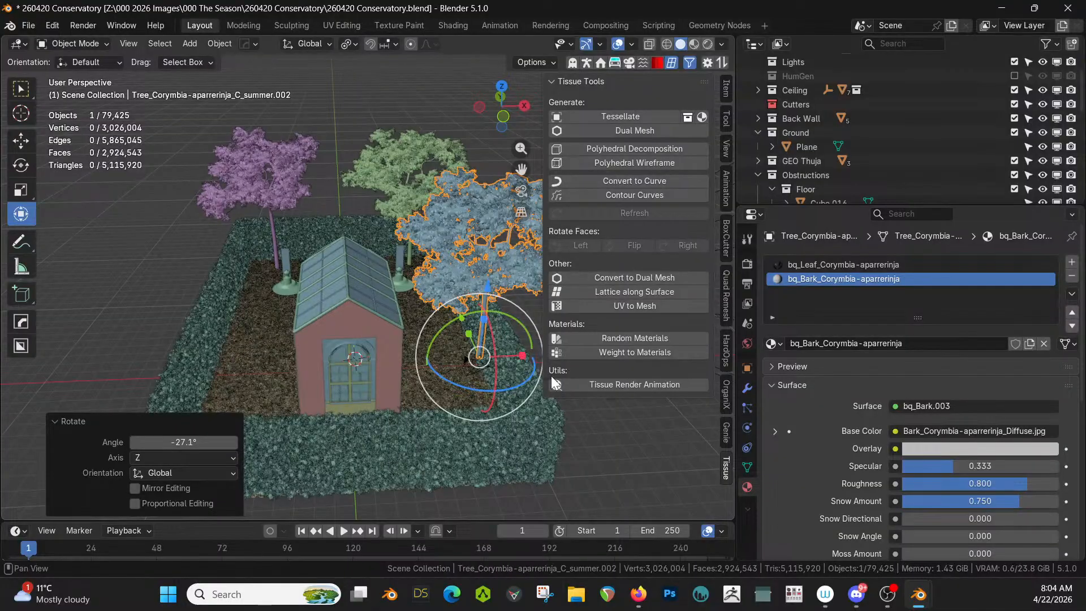
{"action": "key", "text": "g"}
{"action": "key", "text": "x"}
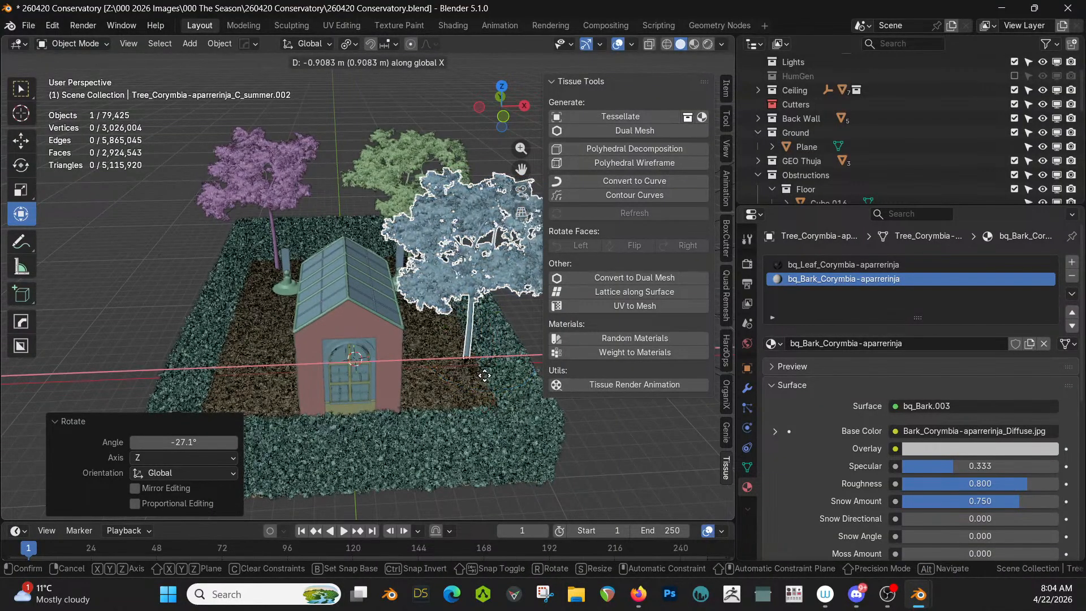
{"action": "left_click", "coordinate": [484, 375]}
{"action": "middle_click_drag", "start_coordinate": [485, 374], "coordinate": [470, 443]}
Step: Create a linked duplicate of this tree and move it about -16.2 m along X to the conservatory's opposite side
{"action": "key", "text": "KP_7"}
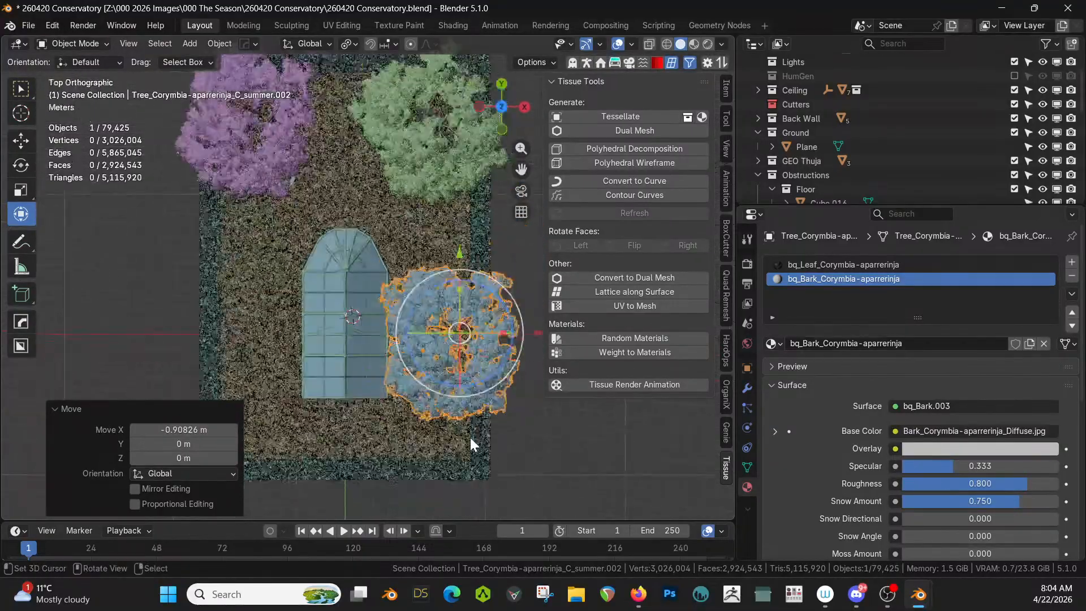
{"action": "key", "text": "alt+d"}
{"action": "key", "text": "Escape"}
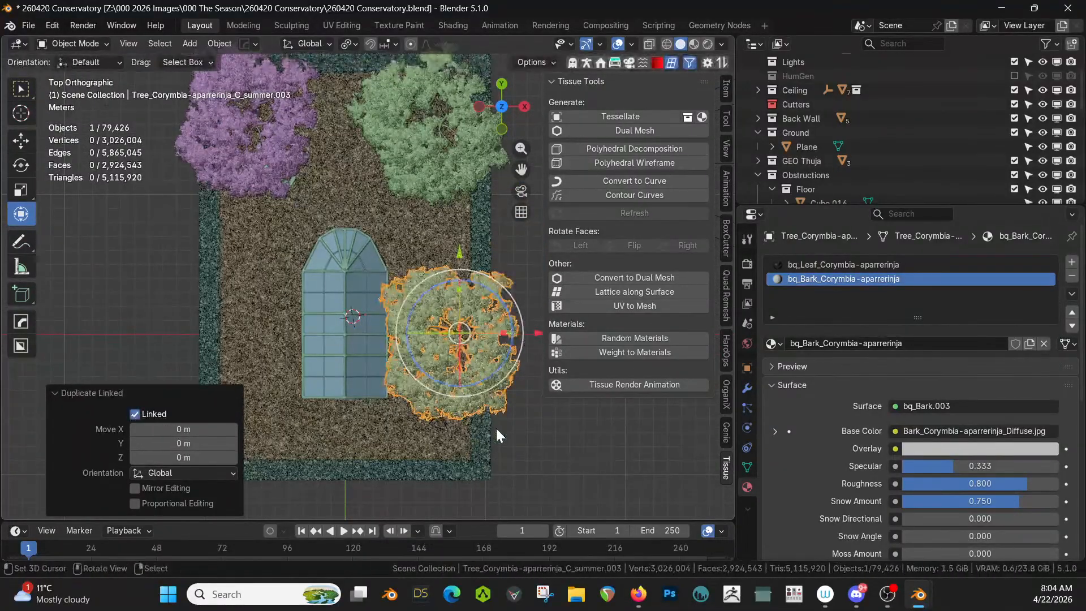
{"action": "key", "text": "g"}
{"action": "key", "text": "x"}
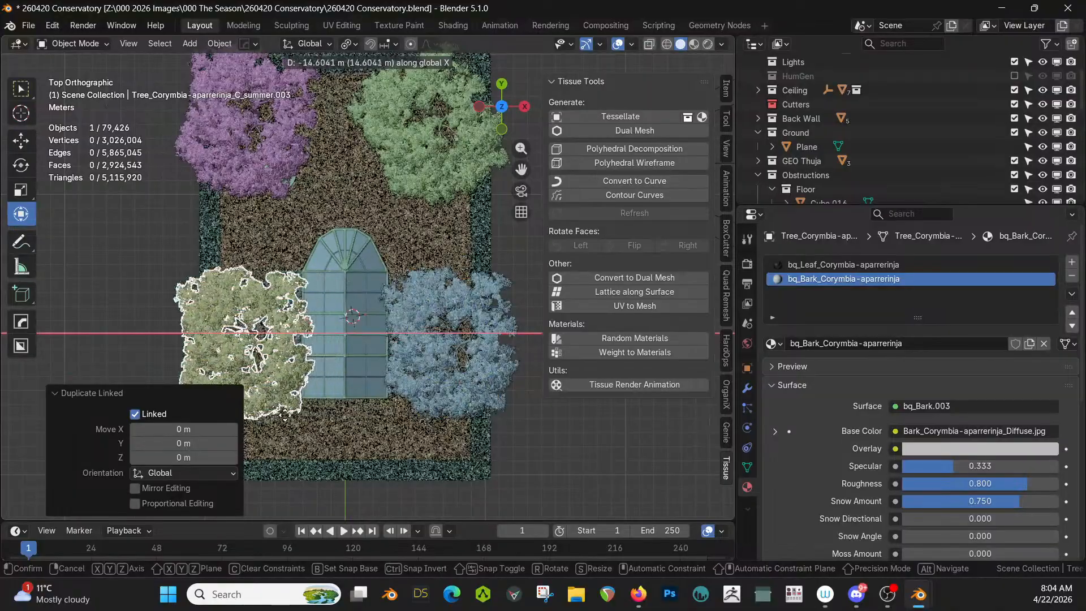
{"action": "left_click", "coordinate": [274, 412]}
Step: Rotate the new tree duplicate about 65° around Z and save the file
{"action": "middle_click_drag", "start_coordinate": [278, 406], "coordinate": [290, 282]}
{"action": "key", "text": "r"}
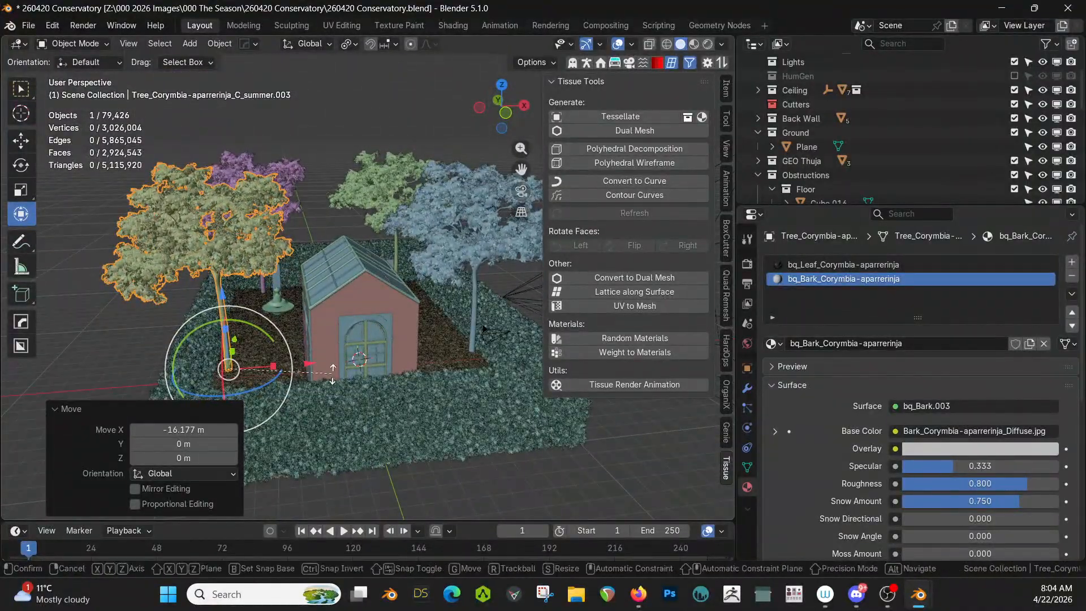
{"action": "key", "text": "z"}
{"action": "left_click", "coordinate": [292, 261]}
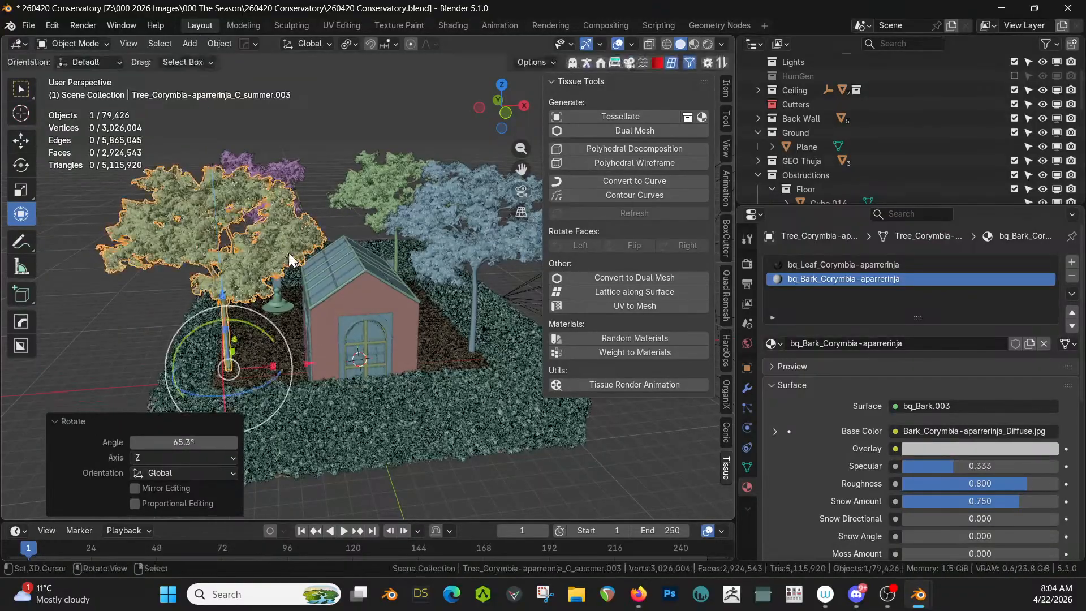
{"action": "middle_click_drag", "start_coordinate": [318, 313], "coordinate": [300, 356]}
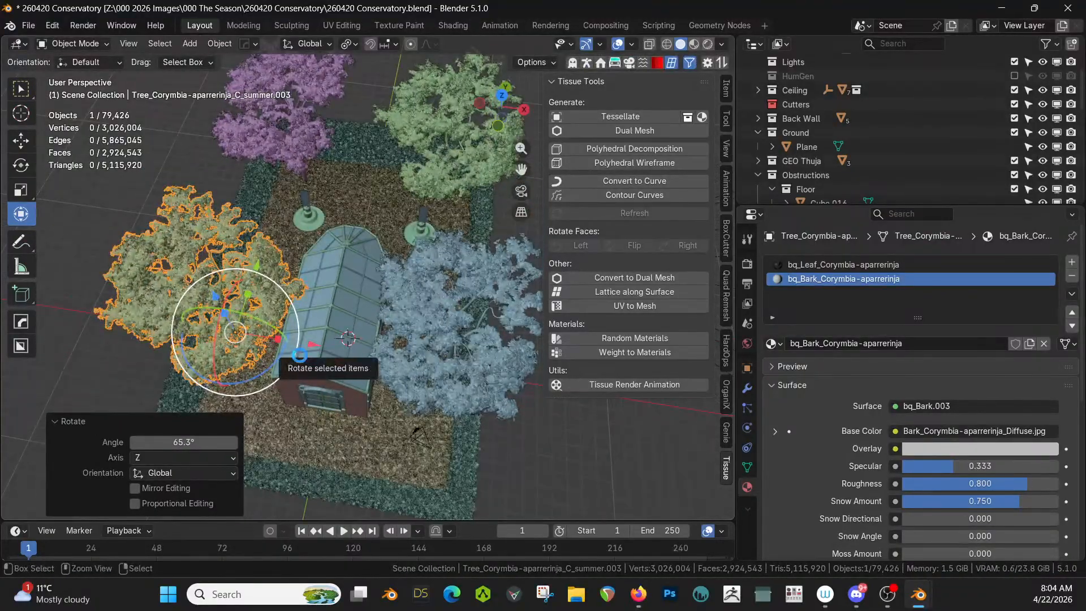
{"action": "key", "text": "ctrl+s"}
Step: Examine the nested eggs inside the conservatory in rendered shading
{"action": "scroll", "coordinate": [344, 337], "scroll_direction": "up", "scroll_amount": 5}
{"action": "middle_click_drag", "start_coordinate": [344, 337], "coordinate": [410, 138]}
{"action": "scroll", "coordinate": [355, 280], "scroll_direction": "up", "scroll_amount": 5}
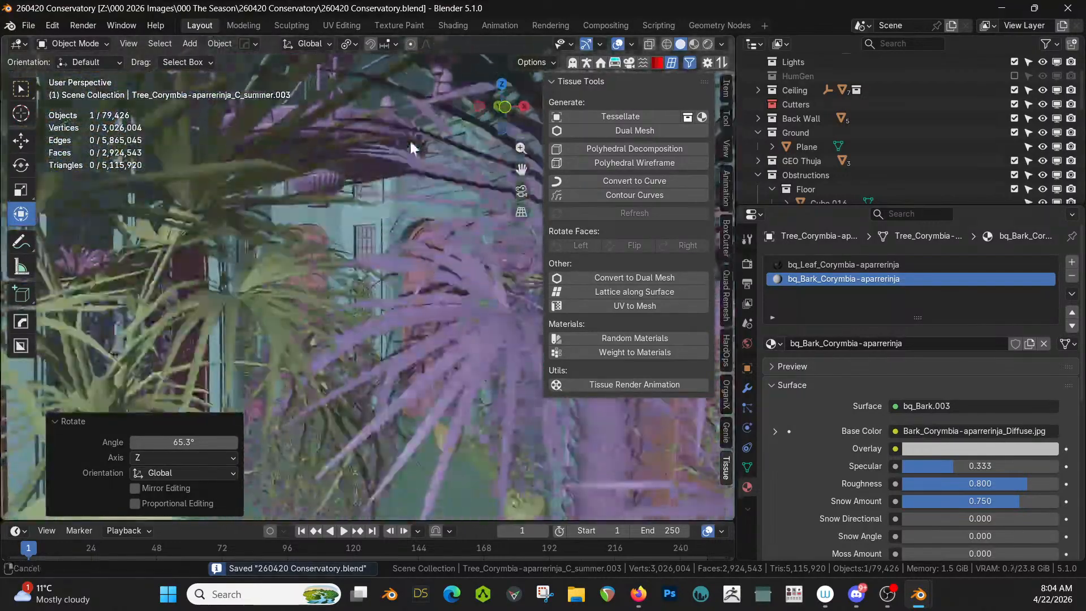
{"action": "scroll", "coordinate": [385, 201], "scroll_direction": "up", "scroll_amount": 3}
{"action": "middle_click_drag", "start_coordinate": [381, 208], "coordinate": [405, 83]}
{"action": "key", "text": "z"}
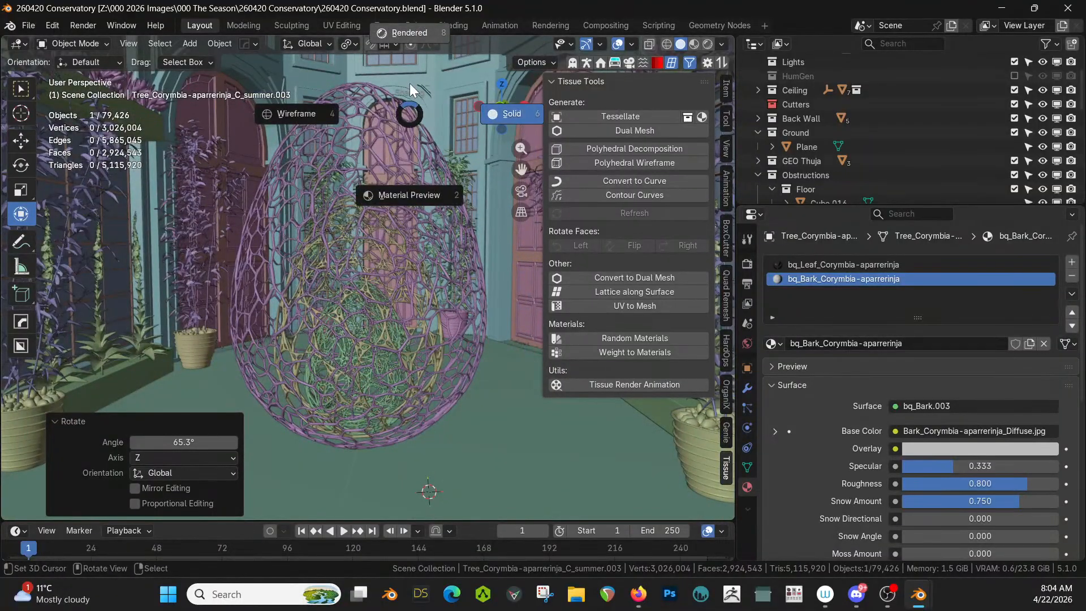
{"action": "left_click", "coordinate": [409, 83]}
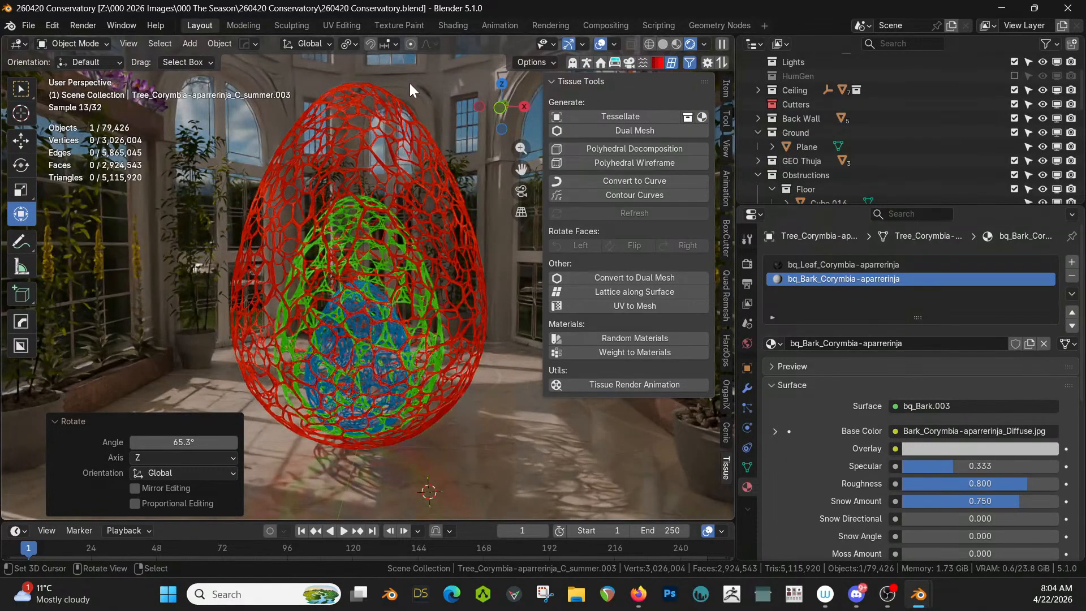
{"action": "mouse_move", "coordinate": [424, 215]}
{"action": "middle_mouse_down"}
{"action": "mouse_move", "coordinate": [451, 209]}
{"action": "mouse_move", "coordinate": [440, 229]}
{"action": "mouse_move", "coordinate": [316, 292]}
{"action": "mouse_move", "coordinate": [415, 290]}
{"action": "mouse_move", "coordinate": [389, 308]}
{"action": "mouse_move", "coordinate": [240, 333]}
{"action": "middle_mouse_up"}
Step: Return to solid shading and exclude the Geo-Scatter collection from the view layer
{"action": "key", "text": "z"}
{"action": "key", "text": "6"}
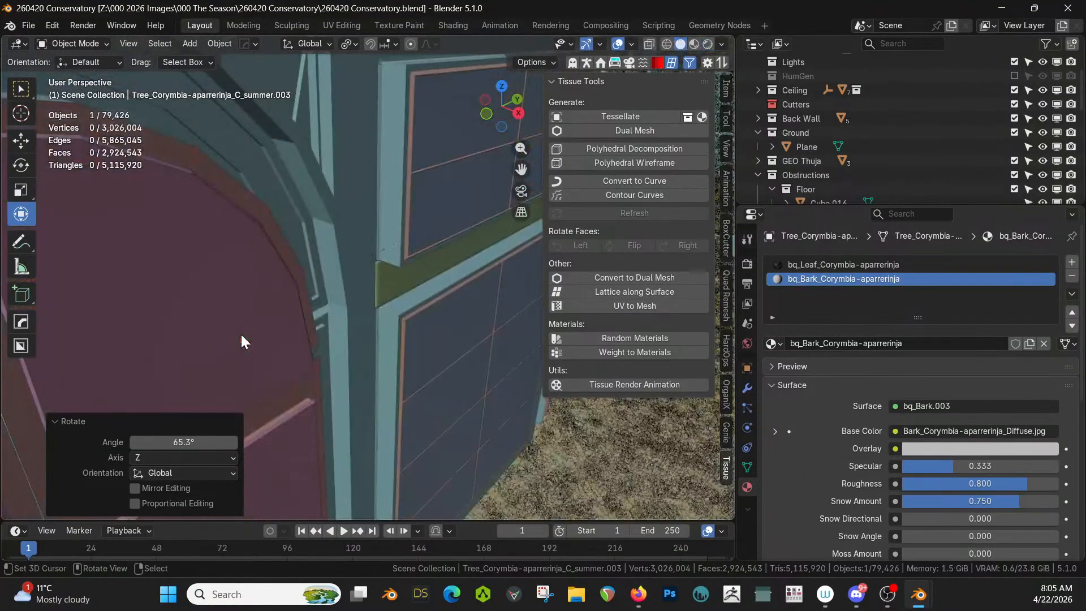
{"action": "scroll", "coordinate": [397, 281], "scroll_direction": "down", "scroll_amount": 10}
{"action": "middle_click_drag", "start_coordinate": [397, 285], "coordinate": [418, 352]}
{"action": "scroll", "coordinate": [937, 186], "scroll_direction": "down", "scroll_amount": 2}
{"action": "scroll", "coordinate": [937, 190], "scroll_direction": "down", "scroll_amount": 4}
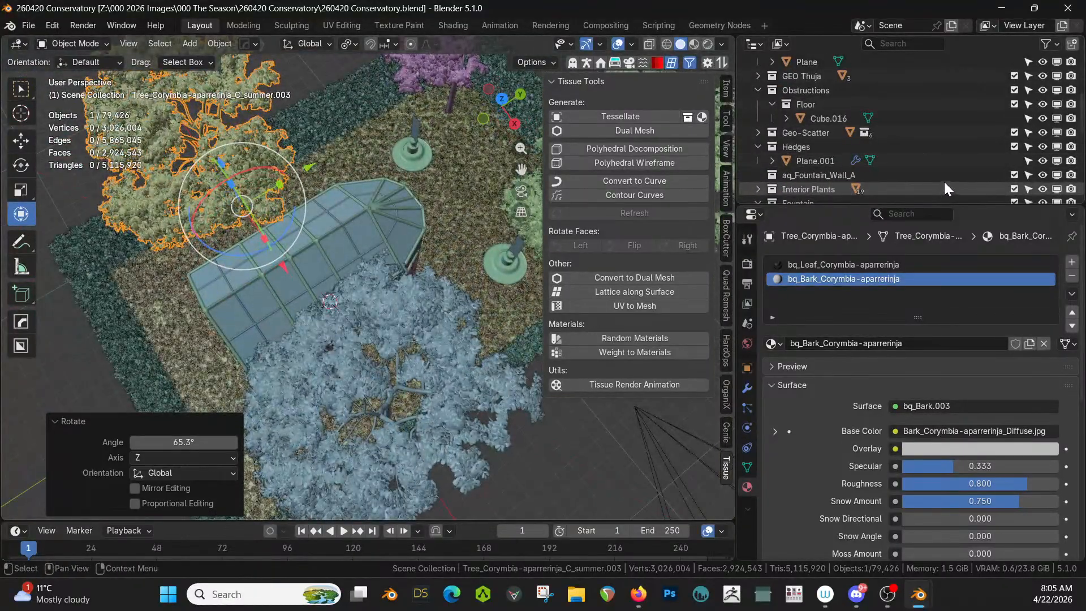
{"action": "left_click", "coordinate": [1014, 104]}
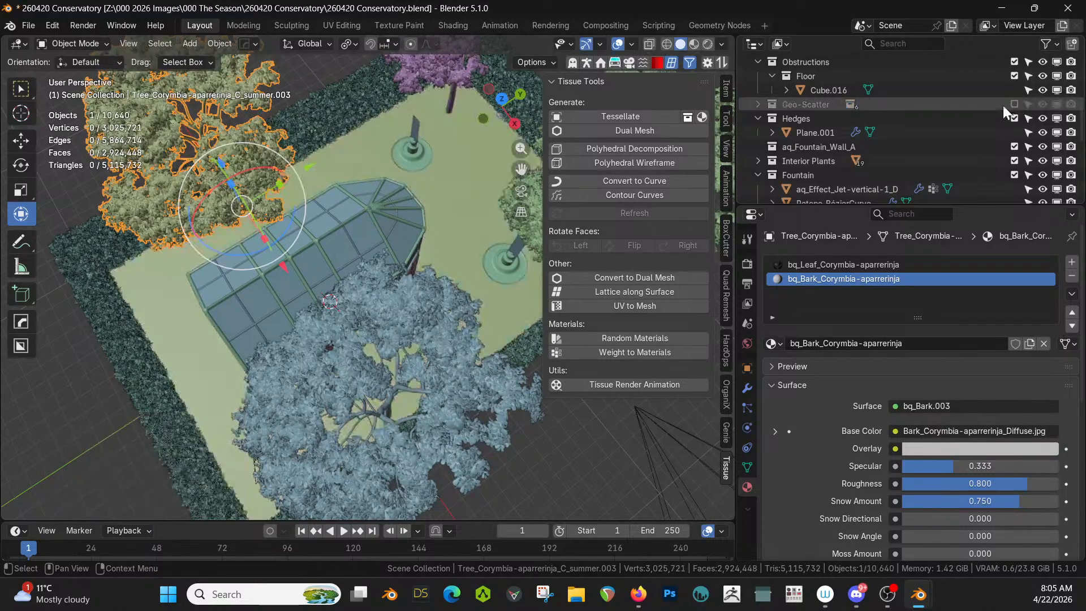
Step: Add the Corylus avellana D spring-summer shrub next to the hedge alongside the conservatory
{"action": "middle_click_drag", "start_coordinate": [456, 225], "coordinate": [406, 239]}
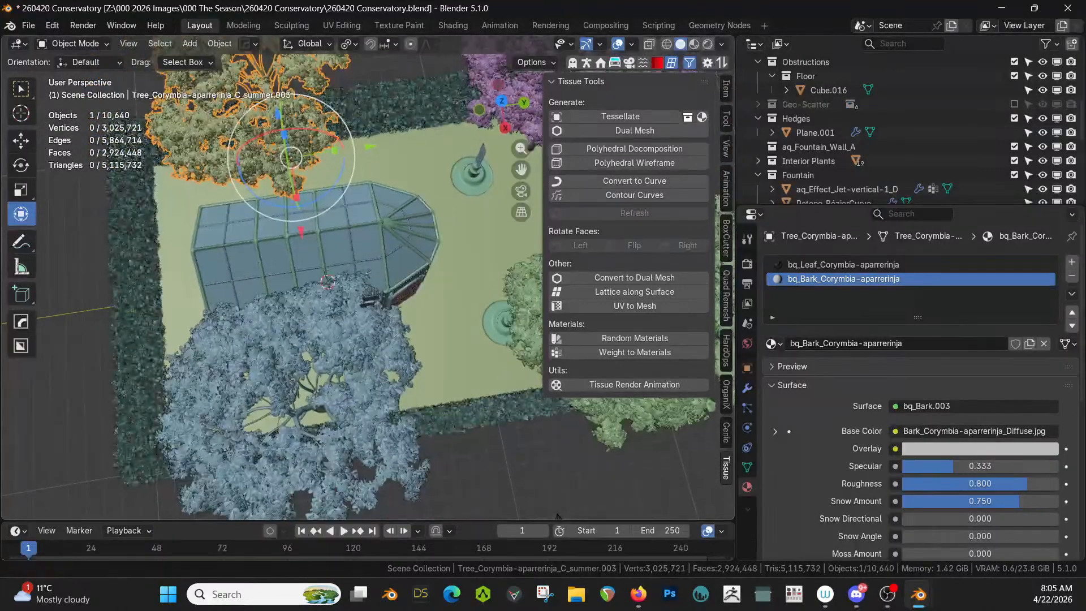
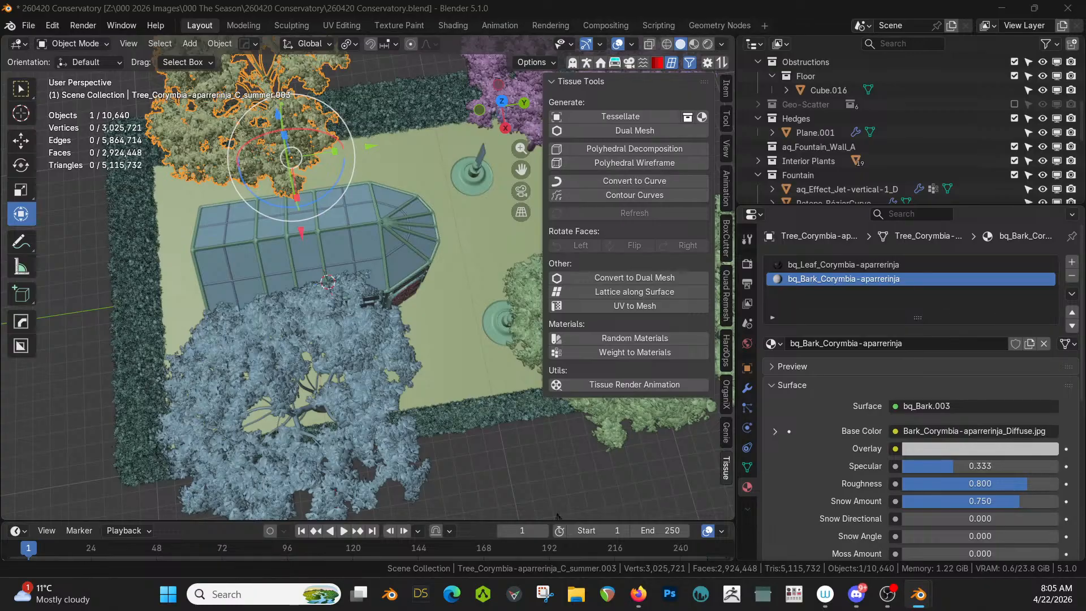
{"action": "left_click_drag", "start_coordinate": [291, 42], "coordinate": [368, 145]}
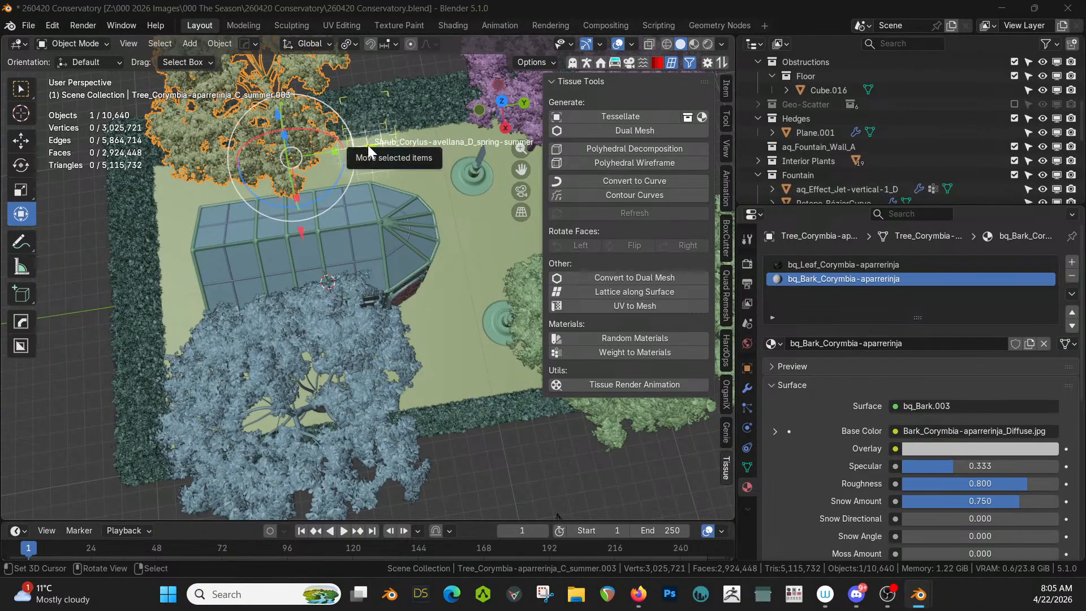
{"action": "key", "text": "KP_7"}
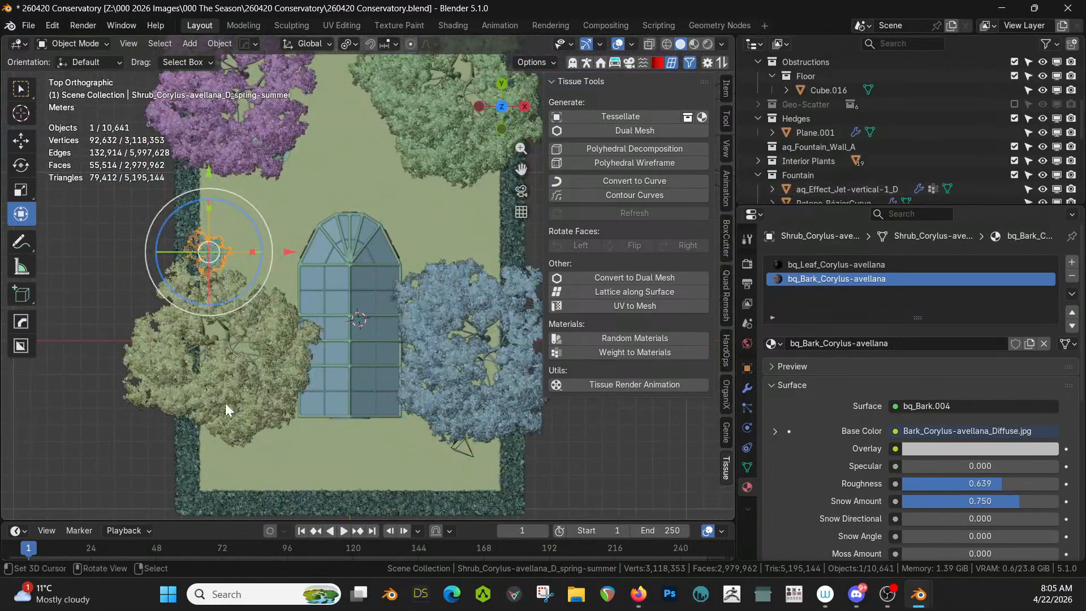
Step: Move all four trees into a new collection named Trees
{"action": "left_click", "coordinate": [219, 374]}
{"action": "left_click", "coordinate": [283, 137], "text": "shift"}
{"action": "left_click", "coordinate": [481, 140], "text": "shift"}
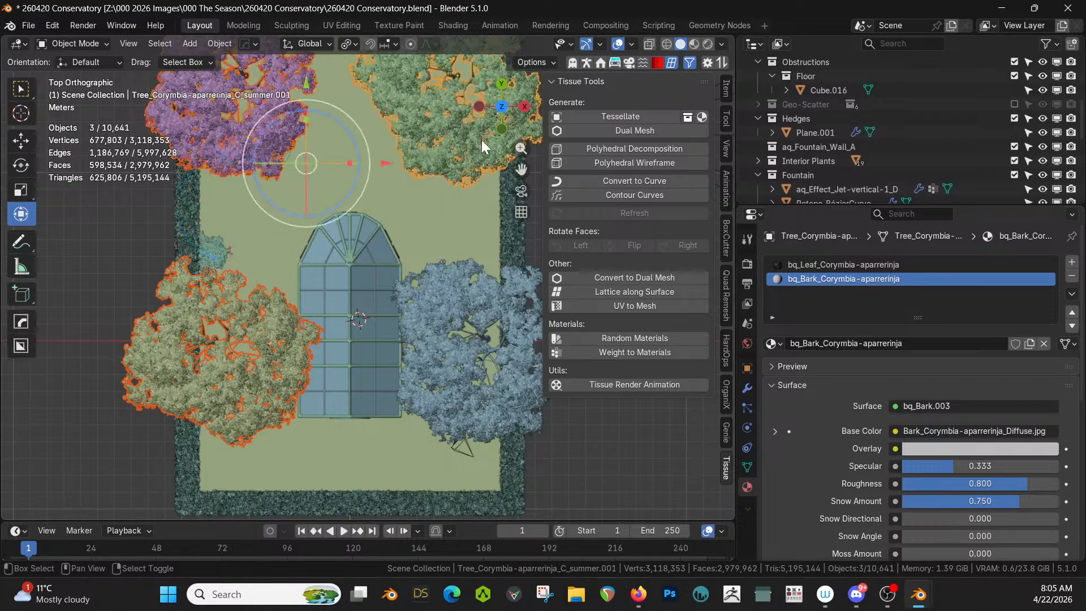
{"action": "left_click", "coordinate": [453, 309], "text": "shift"}
{"action": "key", "text": "m"}
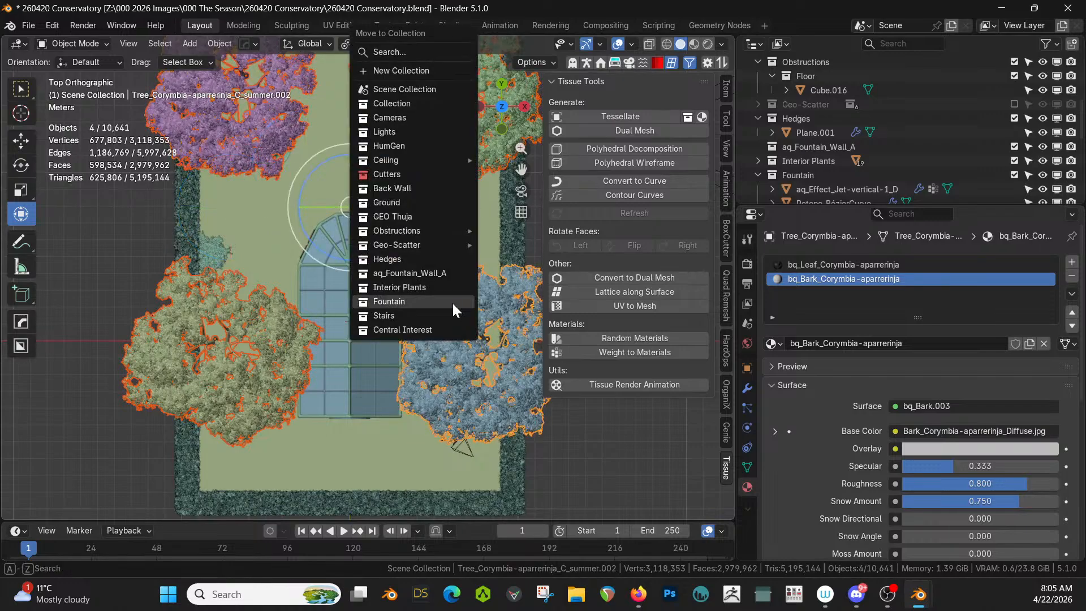
{"action": "left_click", "coordinate": [405, 70]}
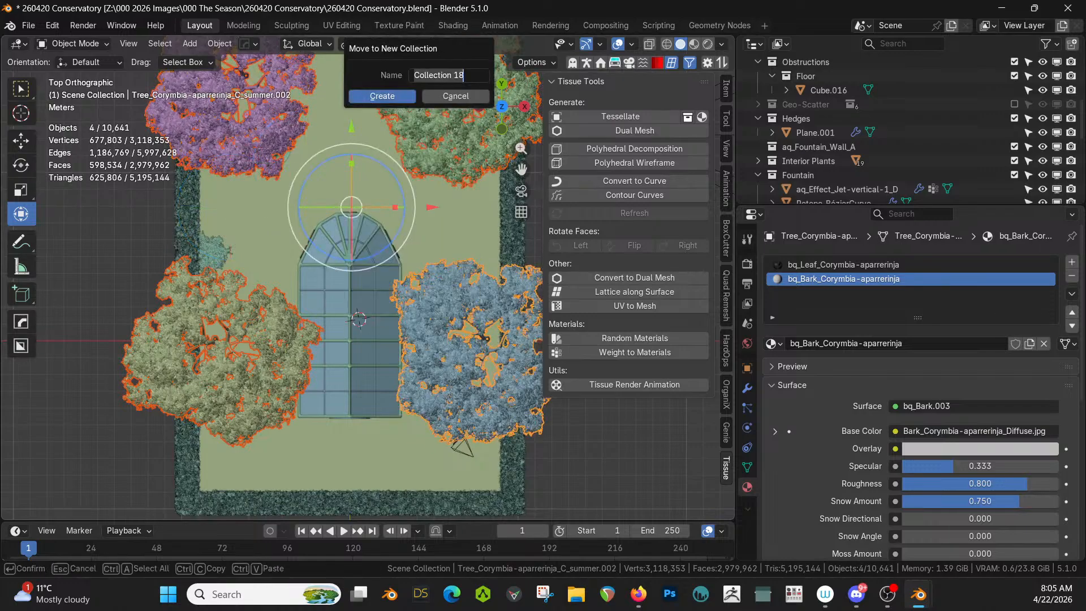
{"action": "type", "text": "Trees"}
{"action": "key", "text": "Return"}
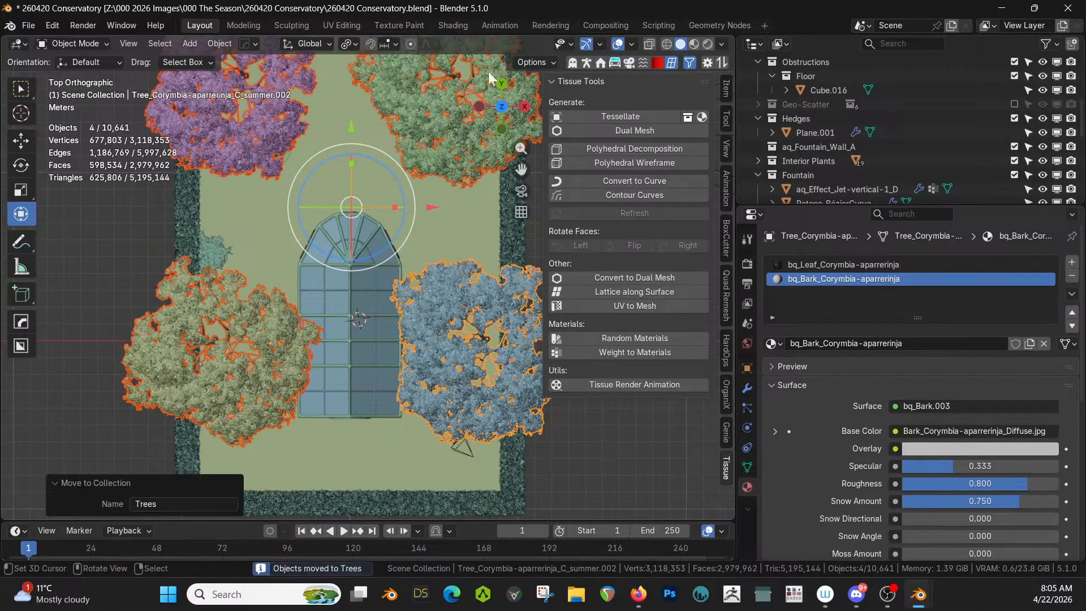
Step: Exclude the Trees collection from the view layer
{"action": "scroll", "coordinate": [837, 147], "scroll_direction": "down", "scroll_amount": 3}
{"action": "scroll", "coordinate": [843, 165], "scroll_direction": "down", "scroll_amount": 3}
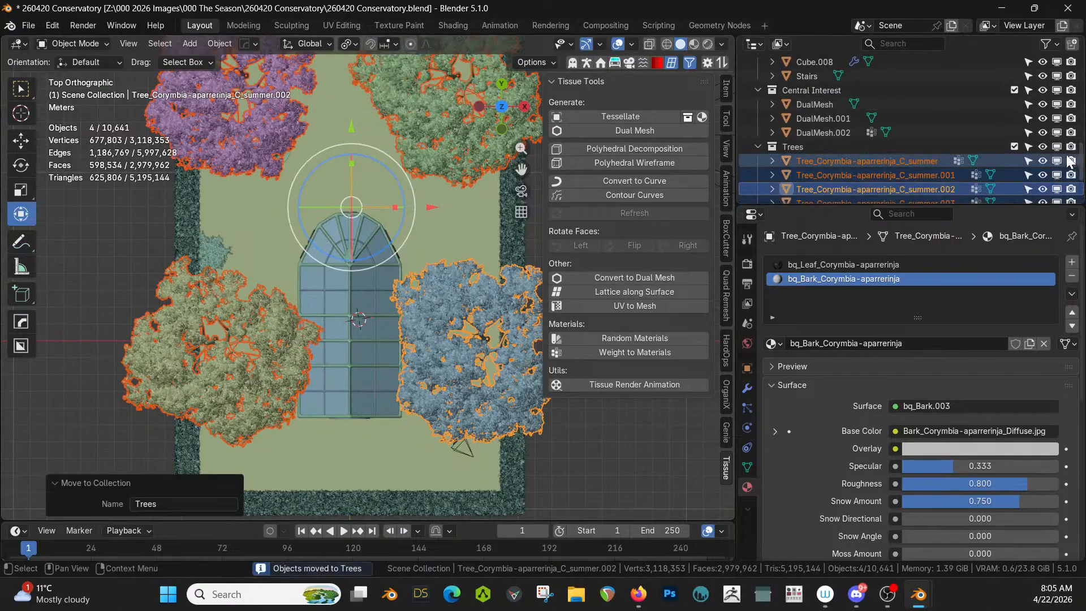
{"action": "left_click", "coordinate": [1014, 146]}
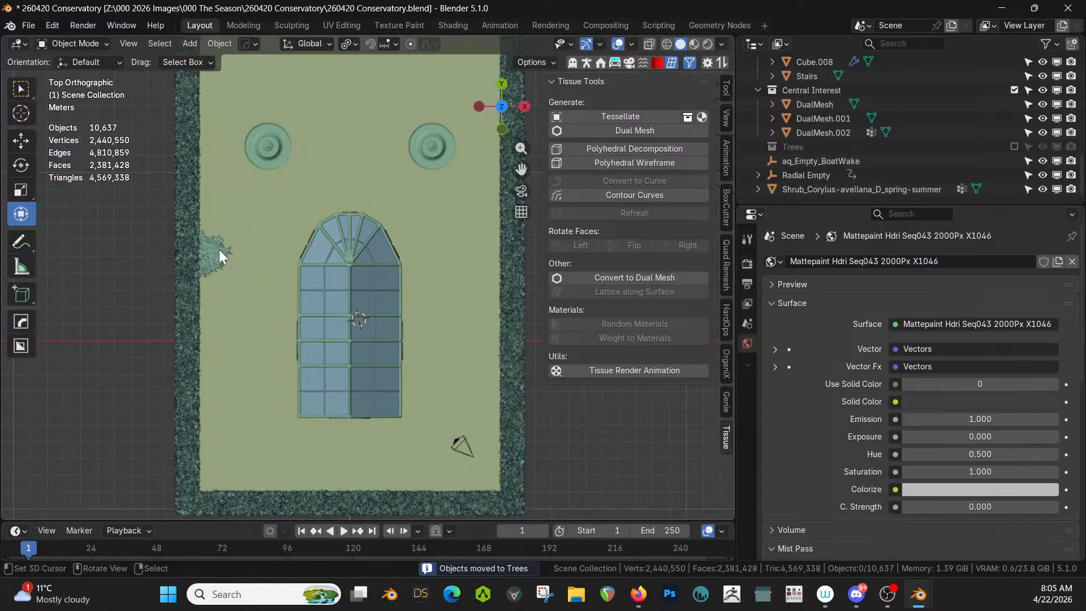
Step: Move the shrub about 0.37 m in X and -0.1 m in Y, and rotate it about -116° in top view
{"action": "right_click", "coordinate": [219, 249]}
{"action": "key", "text": "g"}
{"action": "left_click", "coordinate": [225, 252]}
{"action": "key", "text": "r"}
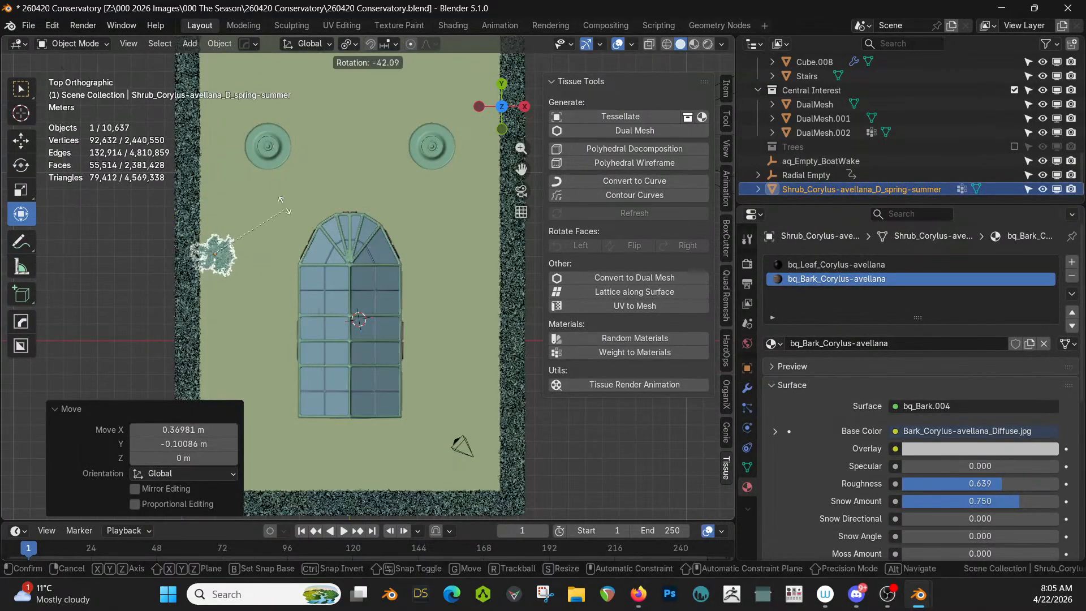
{"action": "left_click", "coordinate": [178, 121]}
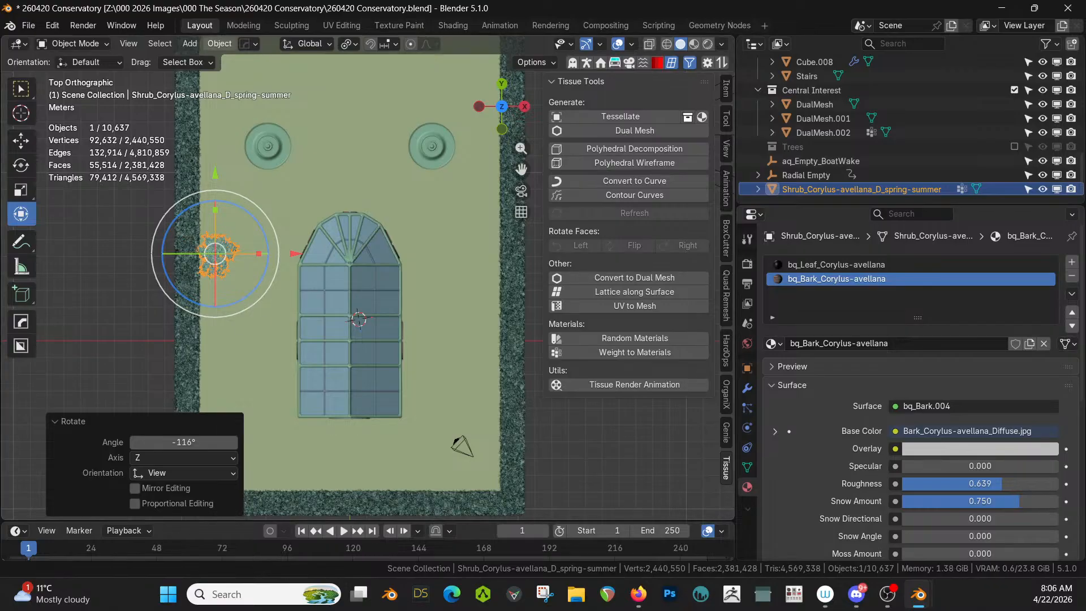
Step: Try the Corylus avellana E spring-summer shrub near the rear fountain and delete it after inspecting it
{"action": "left_click_drag", "start_coordinate": [159, 111], "coordinate": [213, 172]}
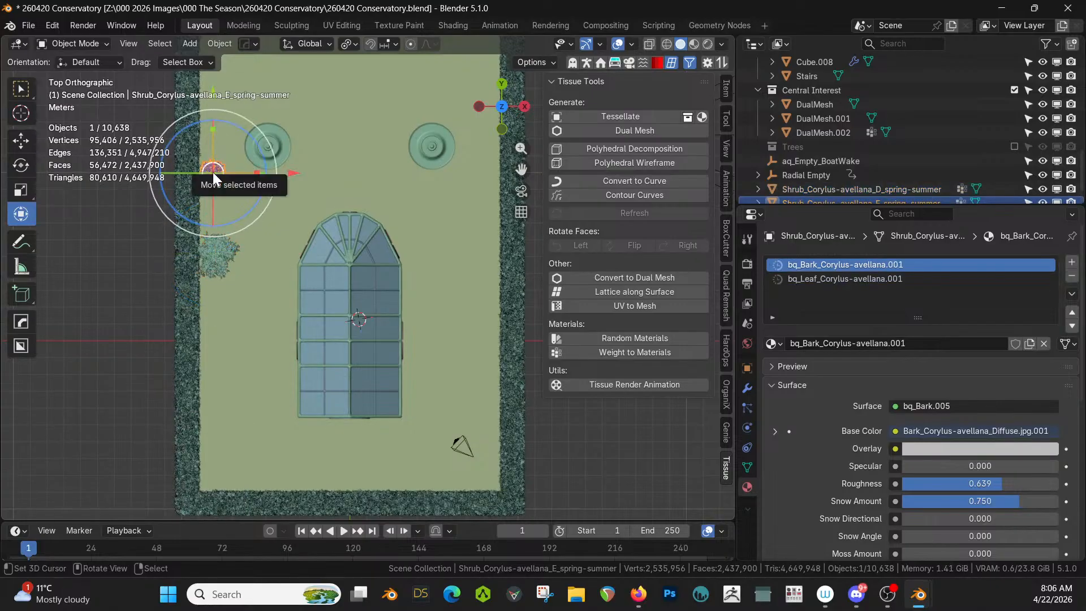
{"action": "scroll", "coordinate": [290, 298], "scroll_direction": "up", "scroll_amount": 1}
{"action": "middle_click_drag", "start_coordinate": [291, 298], "coordinate": [193, 328]}
{"action": "scroll", "coordinate": [259, 260], "scroll_direction": "up", "scroll_amount": 4}
{"action": "key", "text": "x"}
{"action": "left_click", "coordinate": [149, 326]}
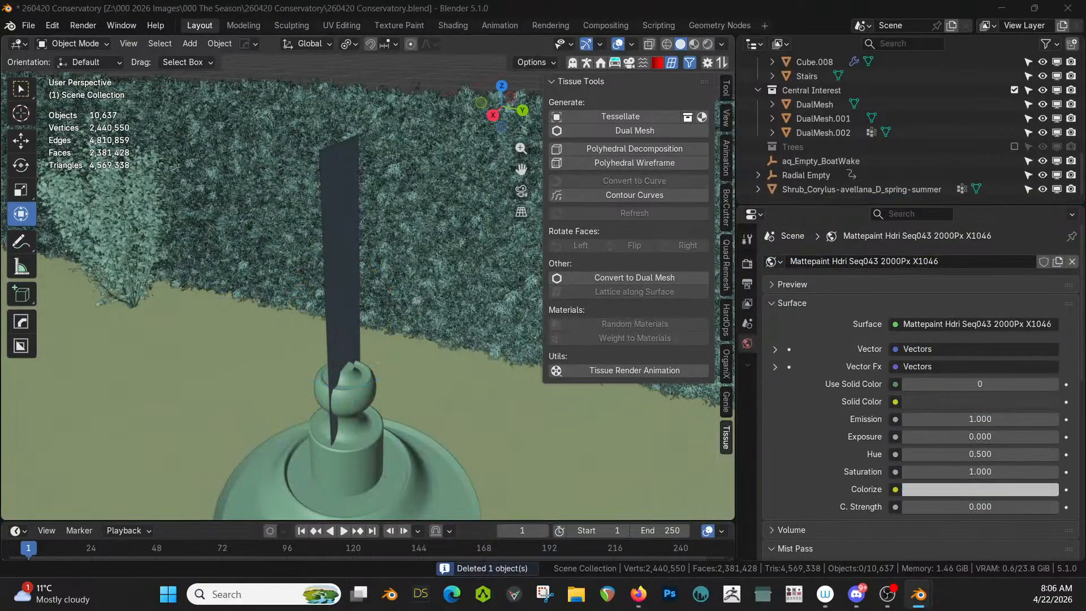
Step: Make a linked duplicate of the shrub beside the hedge and move it about 4.09 m along Y in top view
{"action": "left_click", "coordinate": [121, 287]}
{"action": "key", "text": "KP_7"}
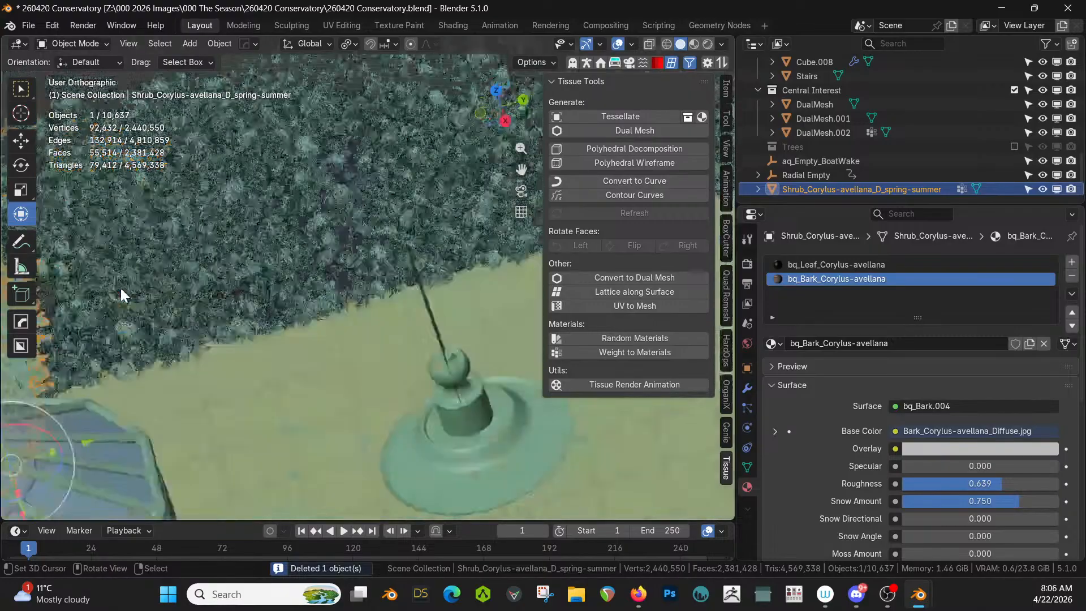
{"action": "scroll", "coordinate": [137, 285], "scroll_direction": "down", "scroll_amount": 3}
{"action": "key", "text": "alt+d"}
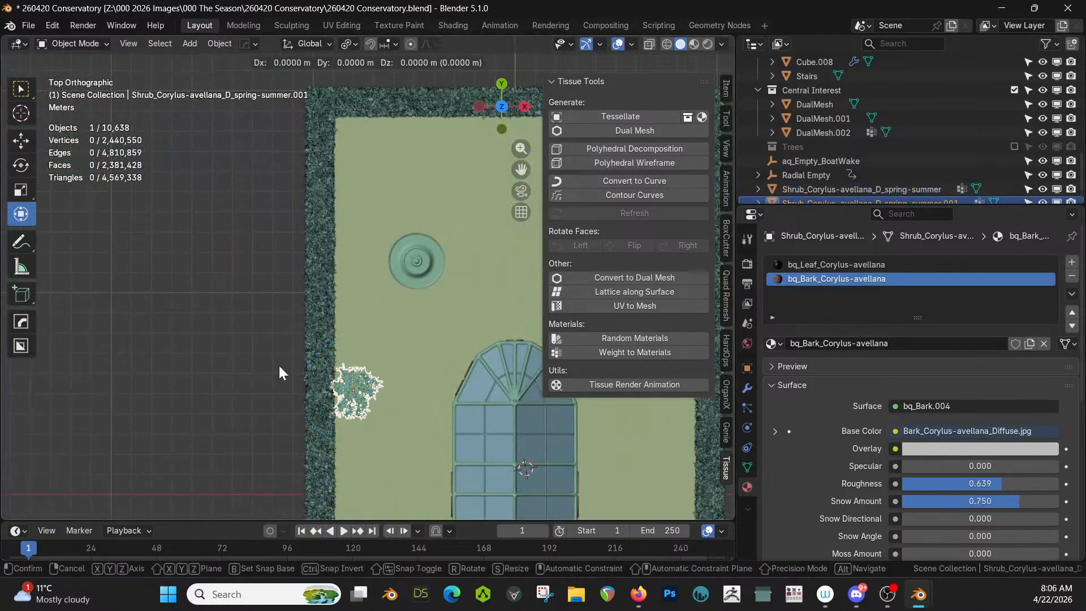
{"action": "right_click", "coordinate": [280, 366]}
{"action": "key", "text": "g"}
{"action": "key", "text": "y"}
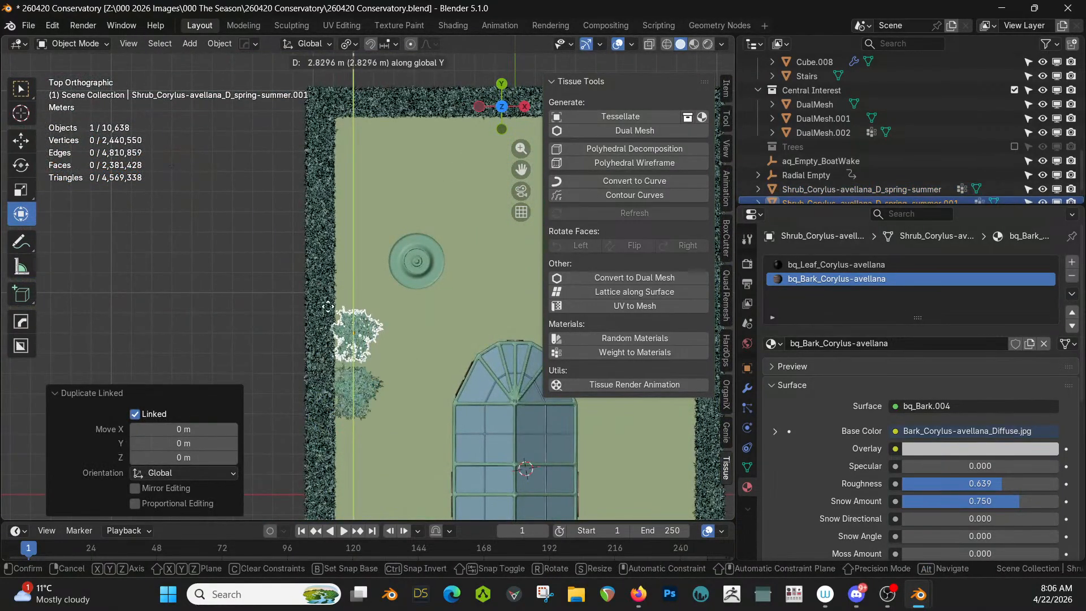
{"action": "left_click", "coordinate": [329, 284]}
Step: Rotate the new shrub duplicate about -189° around Z and scale it up slightly
{"action": "key", "text": "r"}
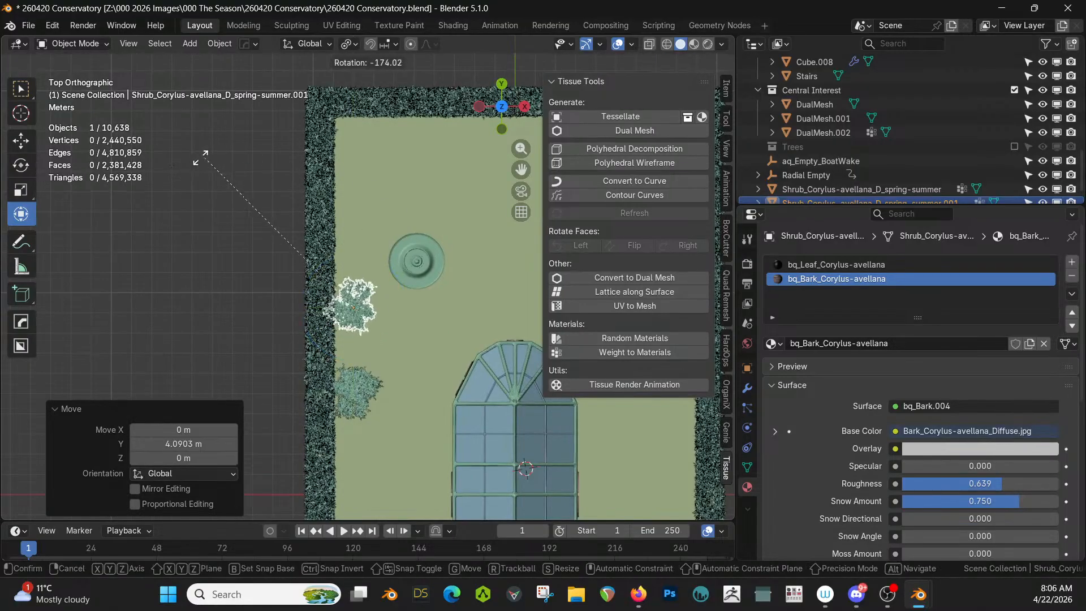
{"action": "left_click", "coordinate": [120, 174]}
{"action": "key", "text": "s"}
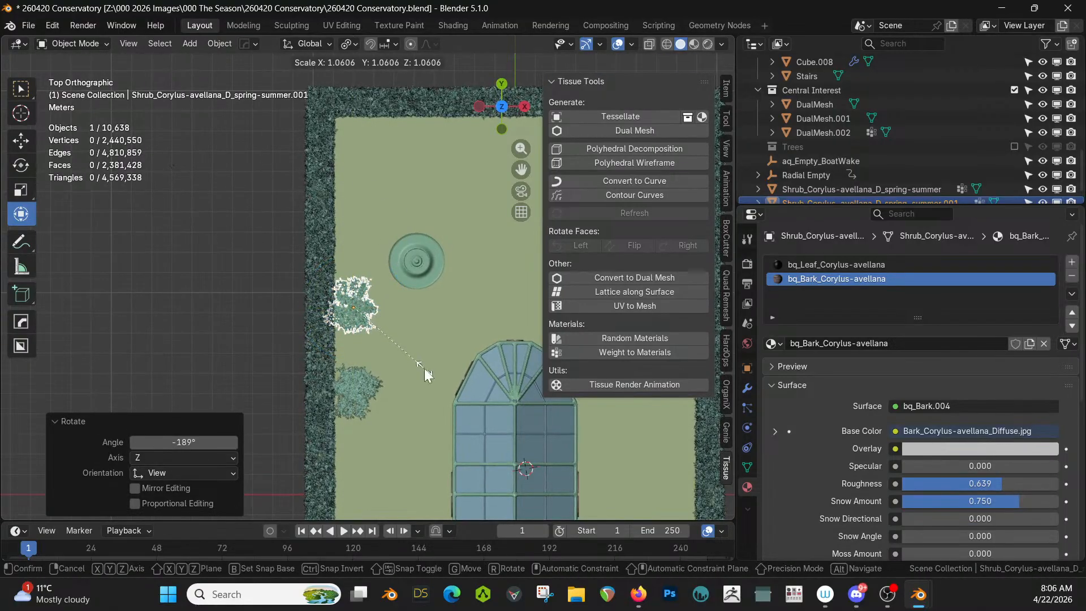
{"action": "left_click", "coordinate": [425, 368]}
Step: Make a linked duplicate of the second shrub and move it about 6.02 m along Y
{"action": "key", "text": "alt+d"}
{"action": "right_click", "coordinate": [424, 369]}
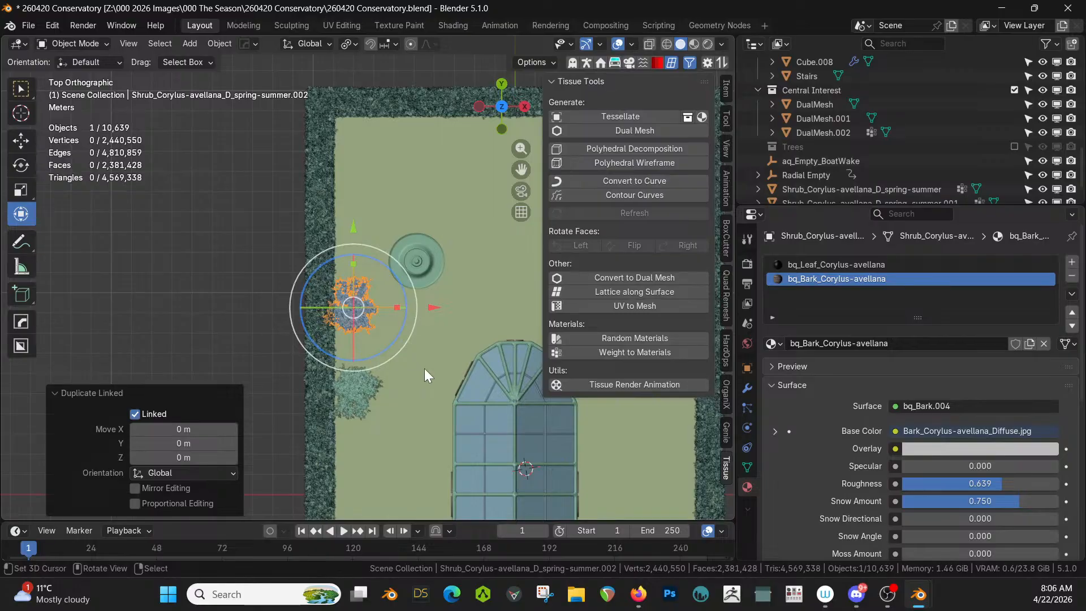
{"action": "key", "text": "g"}
{"action": "key", "text": "y"}
{"action": "left_click", "coordinate": [417, 249]}
Step: Rotate the third shrub about -29.6° around Z and scale it uniformly to about 0.902
{"action": "key", "text": "r"}
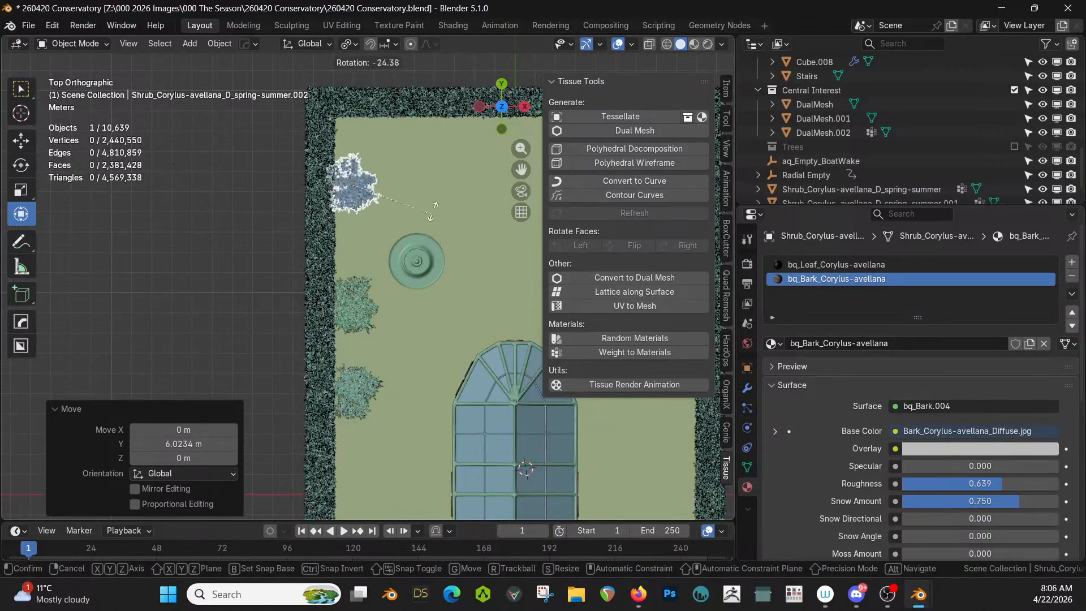
{"action": "left_click", "coordinate": [433, 208]}
{"action": "key", "text": "s"}
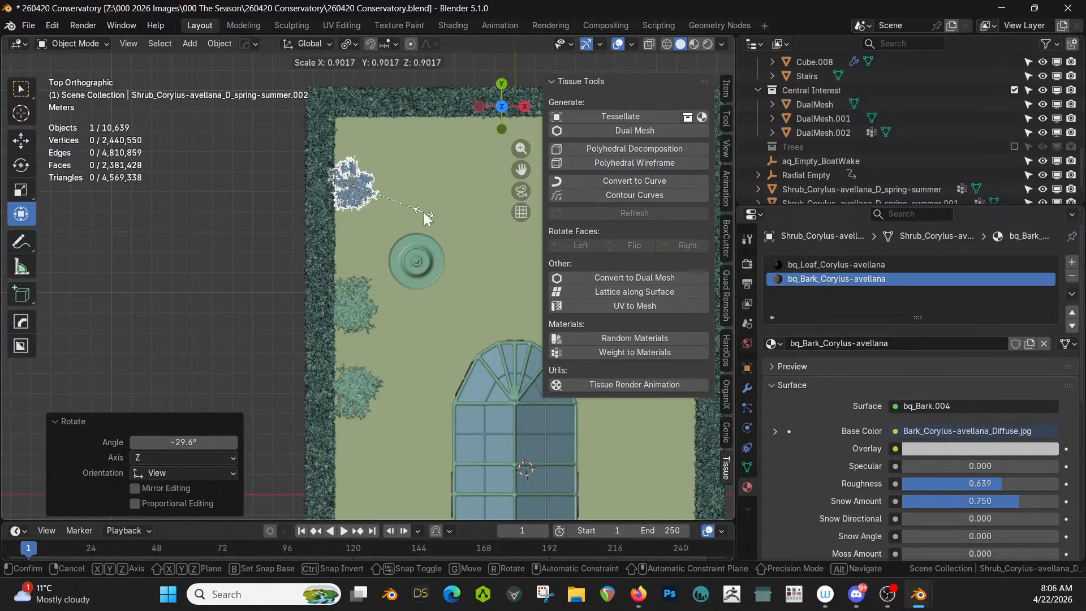
{"action": "left_click", "coordinate": [424, 214]}
Step: Move the third shrub back along Y by about -1.06 m and a further -0.63 m to even out the row
{"action": "key", "text": "g"}
{"action": "key", "text": "y"}
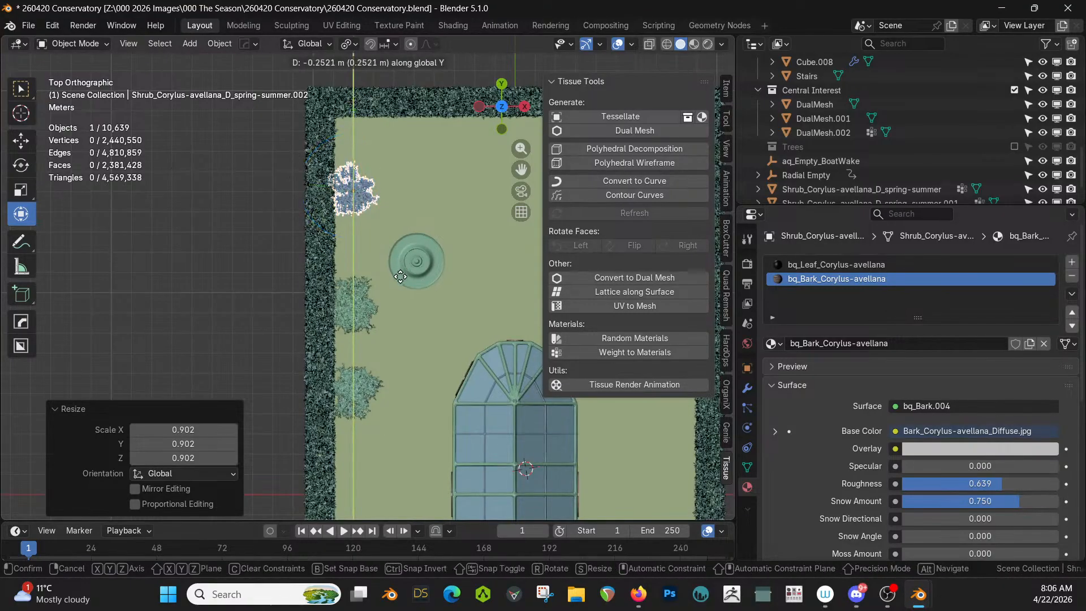
{"action": "left_click", "coordinate": [407, 334]}
{"action": "middle_click_drag", "start_coordinate": [407, 338], "coordinate": [358, 287]}
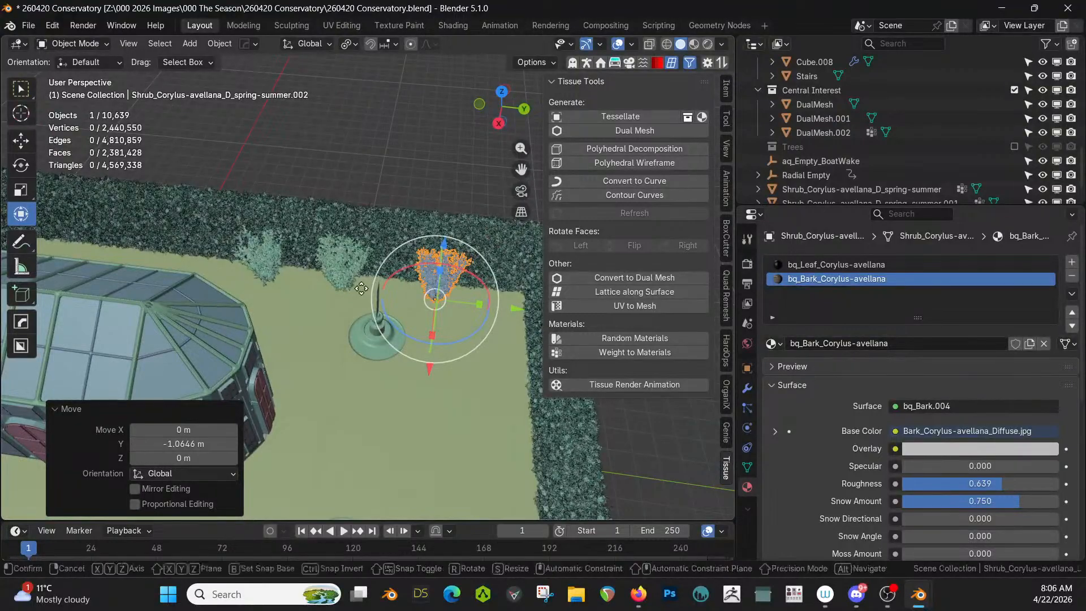
{"action": "key", "text": "g"}
{"action": "key", "text": "y"}
{"action": "left_click", "coordinate": [348, 287]}
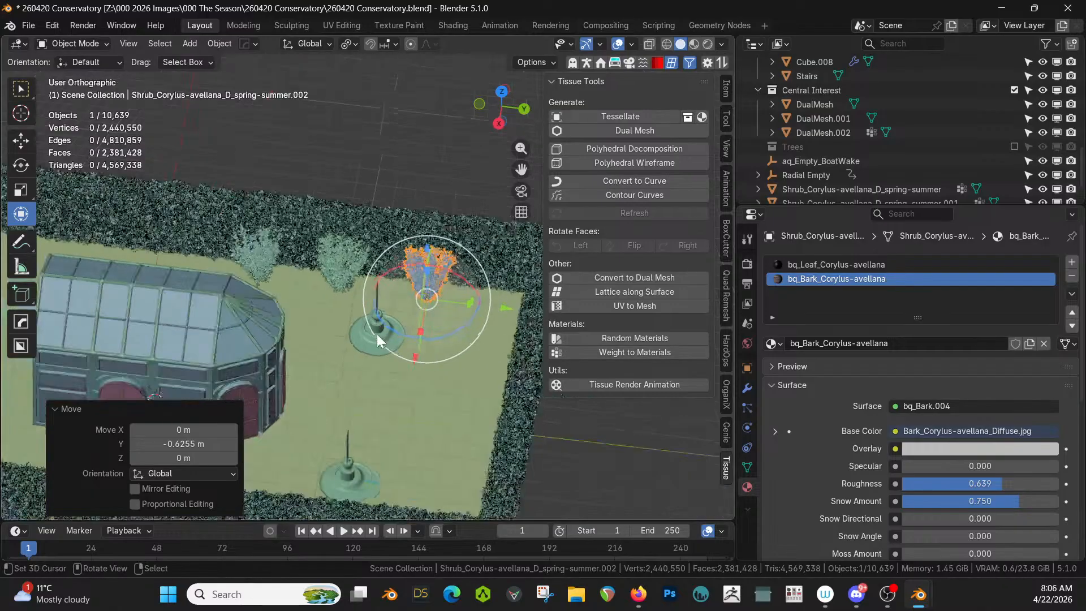
Step: Select all three shrubs, make linked duplicates of them and move the copies about -12.34 m along Y beside the same hedge
{"action": "key", "text": "KP_7"}
{"action": "scroll", "coordinate": [369, 362], "scroll_direction": "up", "scroll_amount": 2}
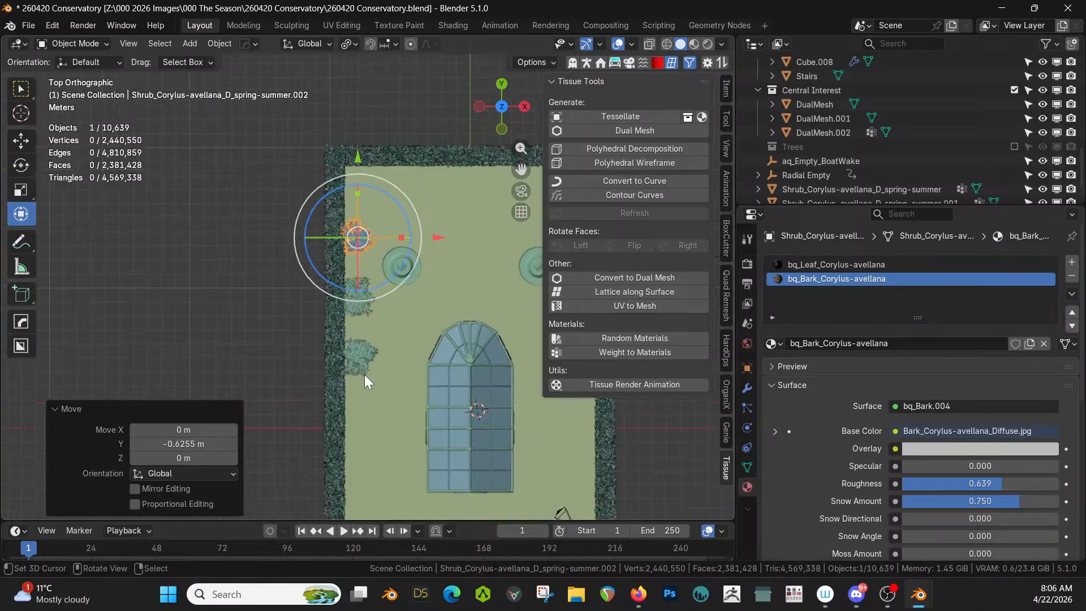
{"action": "left_click", "coordinate": [363, 371], "text": "shift"}
{"action": "left_click", "coordinate": [362, 290], "text": "shift"}
{"action": "middle_click_drag", "start_coordinate": [410, 335], "coordinate": [383, 223], "text": "shift"}
{"action": "key", "text": "shift+d"}
{"action": "right_click", "coordinate": [382, 223]}
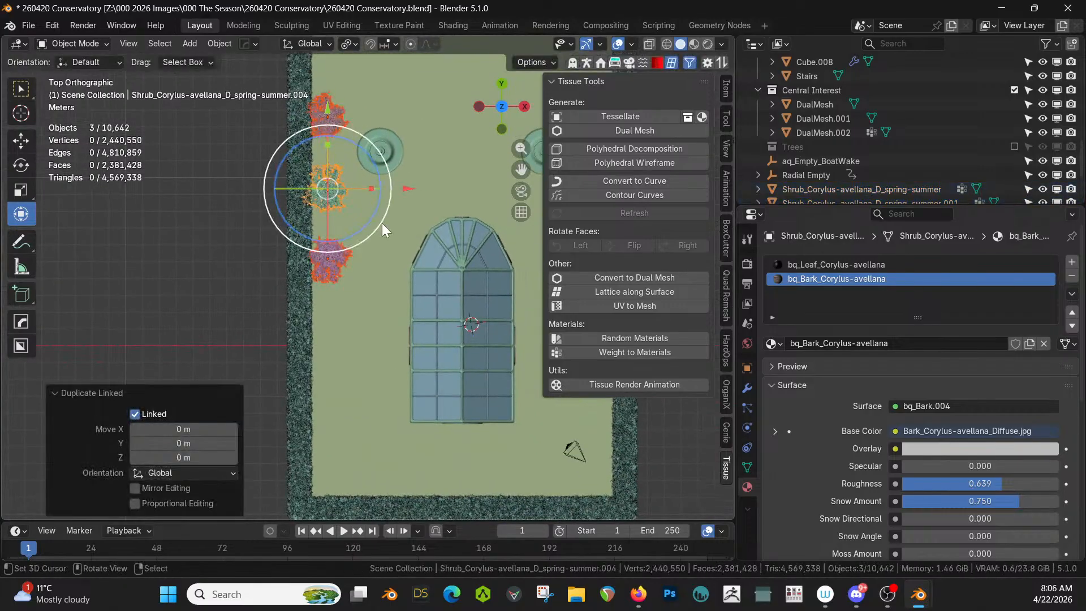
{"action": "key", "text": "g"}
{"action": "key", "text": "y"}
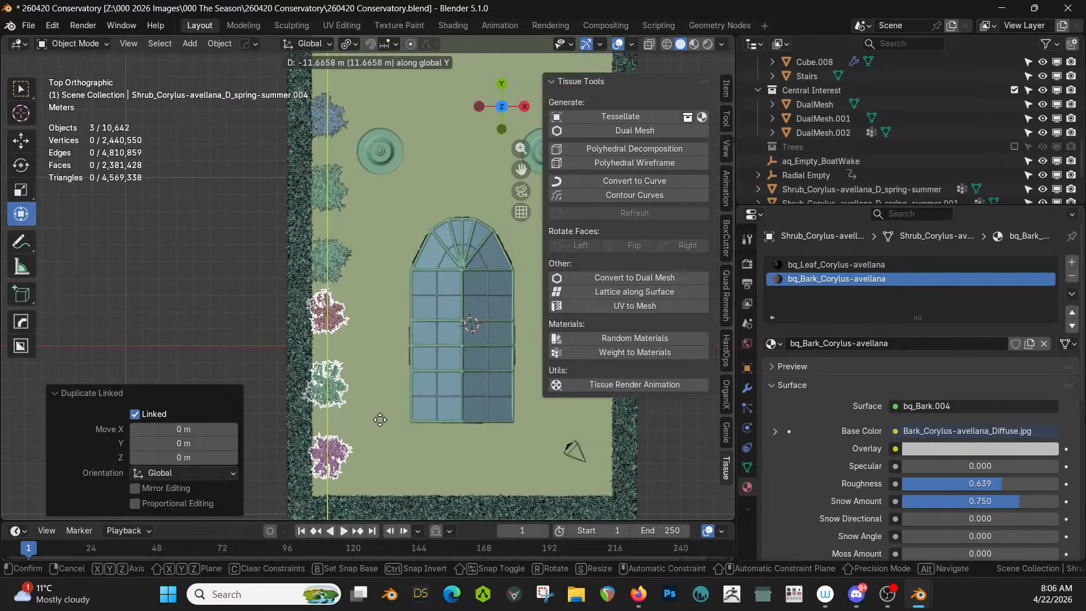
{"action": "left_click", "coordinate": [379, 431]}
Step: Make a linked duplicate of the shrub nearest the rear hedge and move it about 4.24 m along Y into the corner
{"action": "middle_click_drag", "start_coordinate": [381, 424], "coordinate": [415, 45], "text": "shift"}
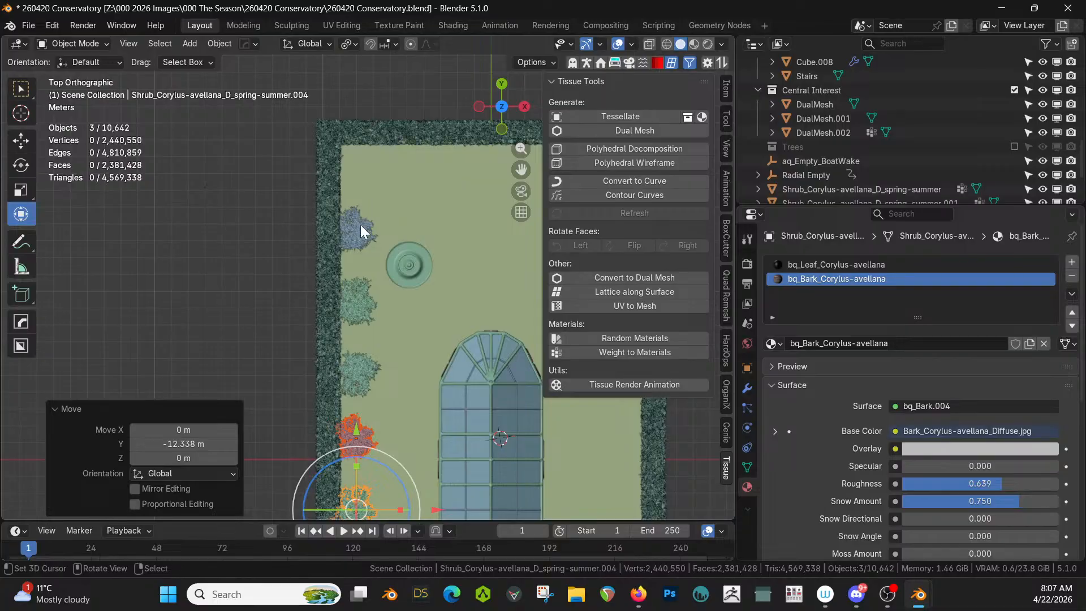
{"action": "left_click", "coordinate": [358, 243]}
{"action": "key", "text": "shift+d"}
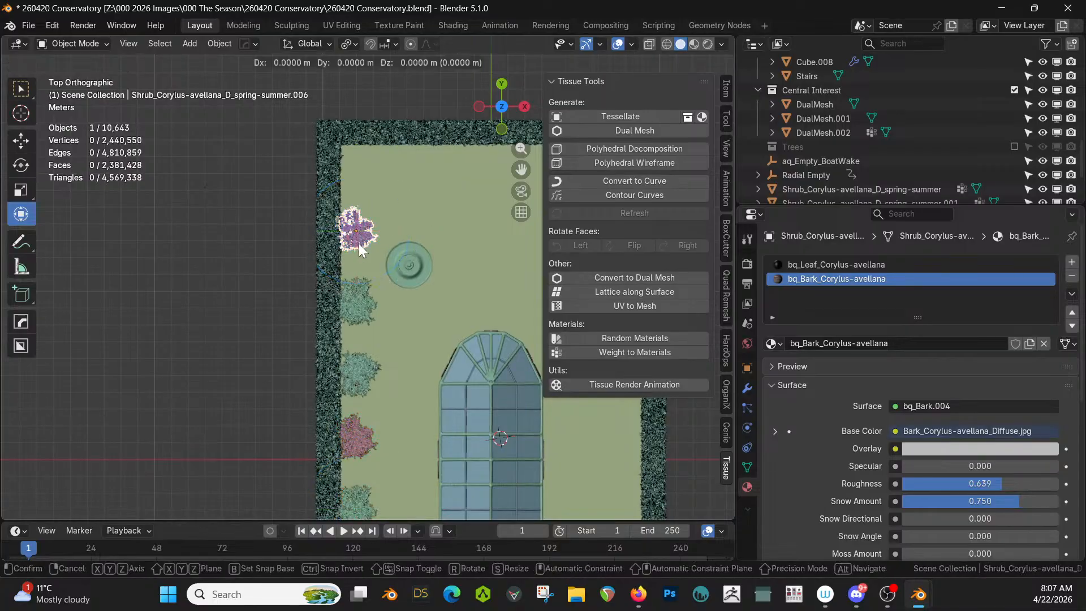
{"action": "key", "text": "y"}
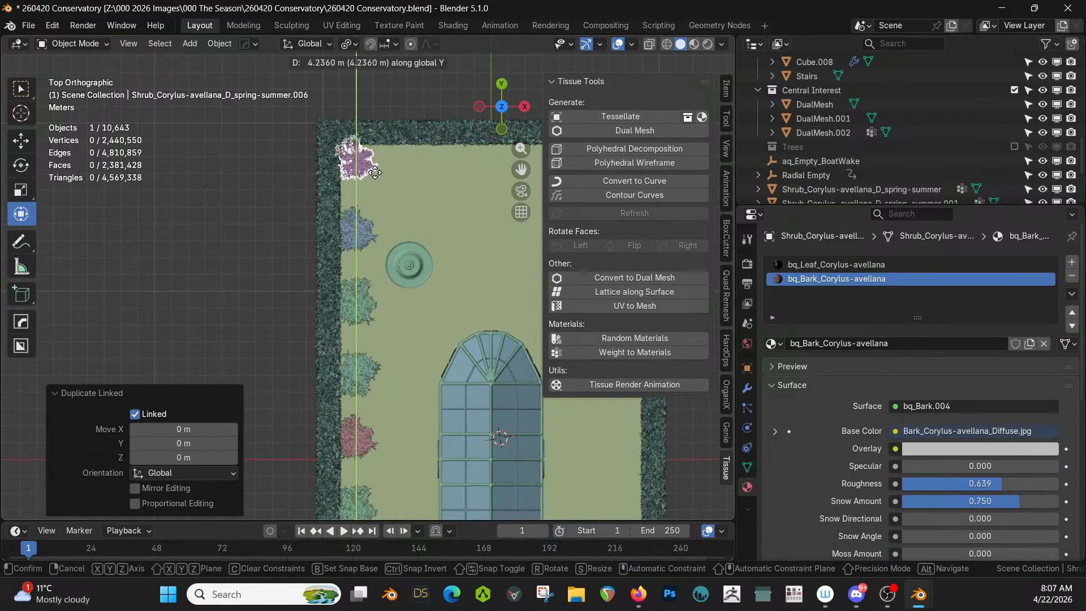
{"action": "left_click", "coordinate": [375, 173]}
Step: Include the Trees collection briefly to check the shrub row against the trees, and exclude it again
{"action": "left_click", "coordinate": [1014, 146]}
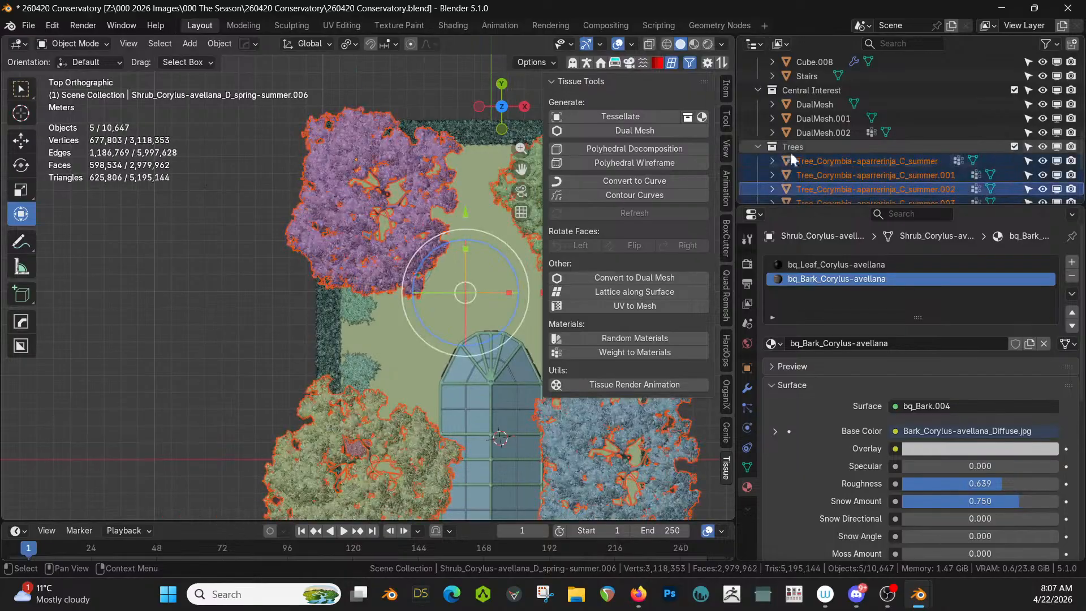
{"action": "middle_click_drag", "start_coordinate": [418, 238], "coordinate": [362, 216]}
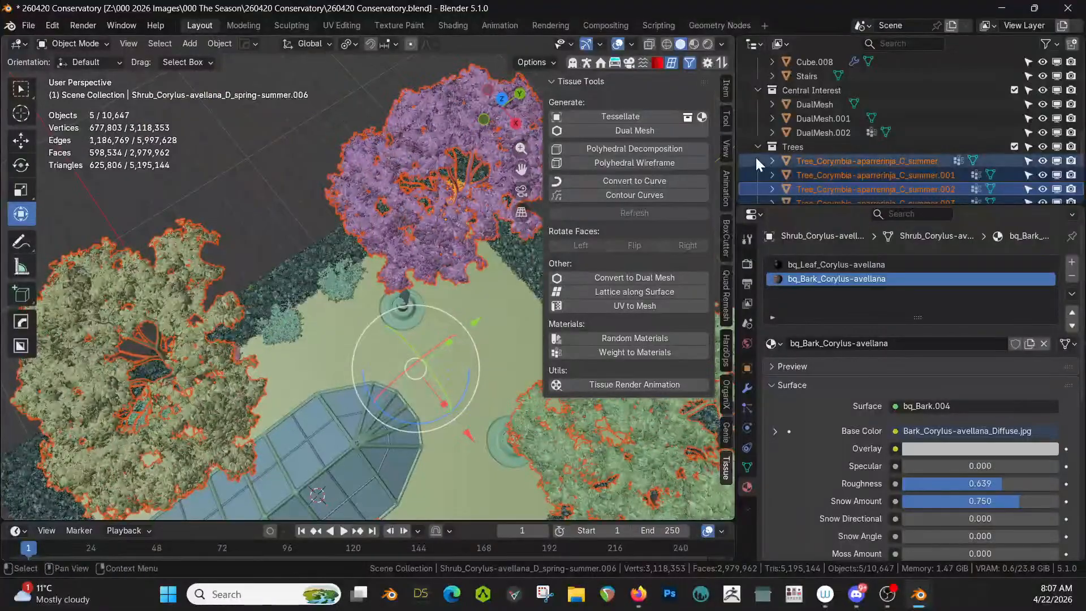
{"action": "left_click", "coordinate": [1015, 147]}
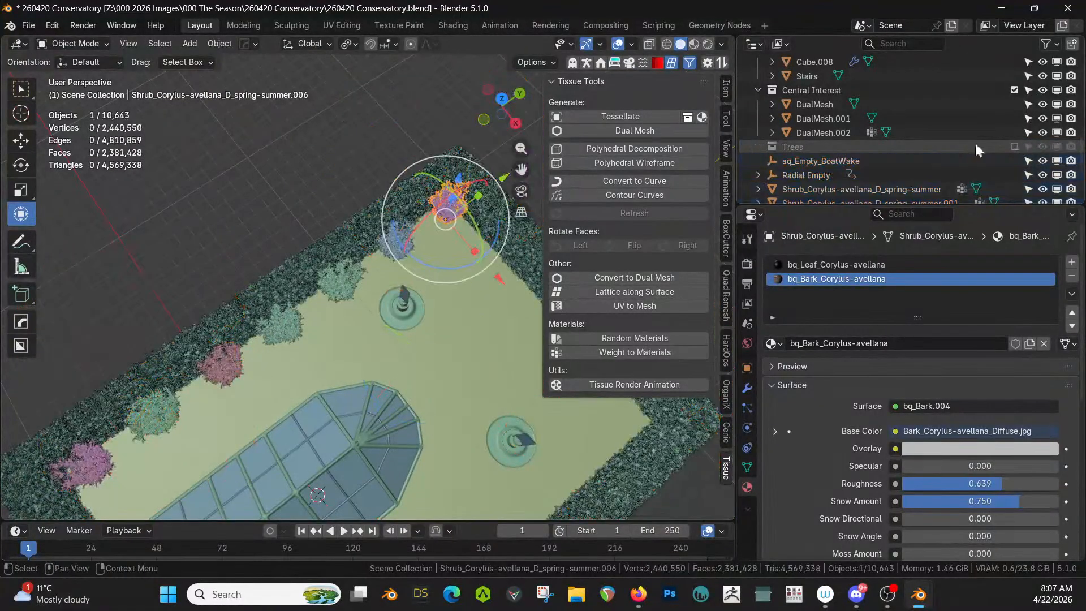
Step: Mirror the seven shrubs across the ground plane on the X axis with a mirror modifier, and save the file
{"action": "scroll", "coordinate": [457, 256], "scroll_direction": "down", "scroll_amount": 2}
{"action": "left_click", "coordinate": [395, 257], "text": "shift"}
{"action": "left_click", "coordinate": [349, 285], "text": "shift"}
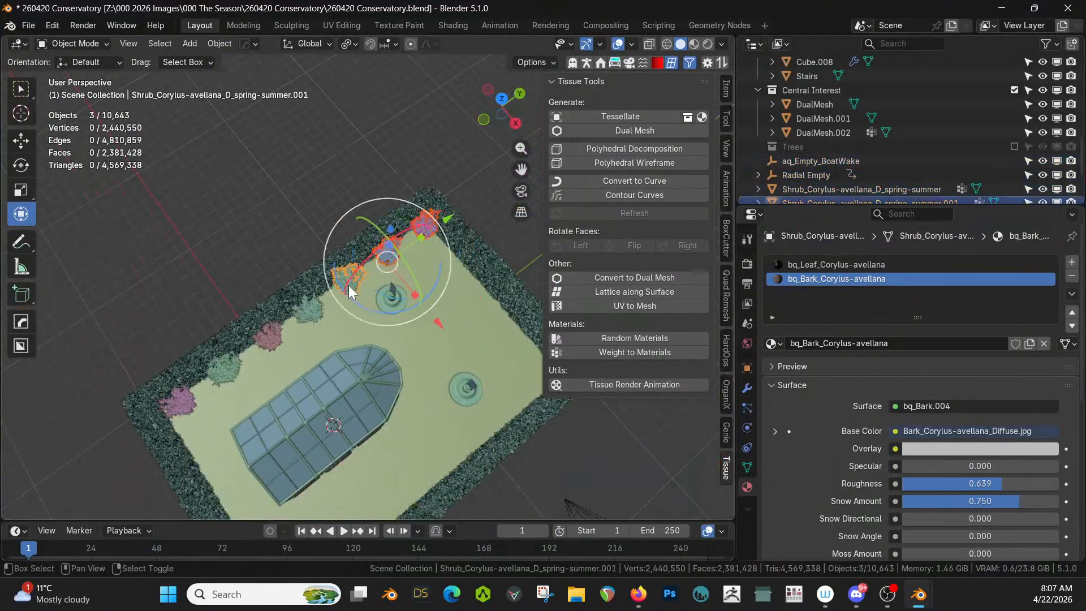
{"action": "left_click", "coordinate": [300, 320], "text": "shift"}
{"action": "left_click", "coordinate": [277, 335], "text": "shift"}
{"action": "left_click", "coordinate": [226, 372], "text": "shift"}
{"action": "left_click", "coordinate": [185, 398], "text": "shift"}
{"action": "middle_click_drag", "start_coordinate": [278, 380], "coordinate": [281, 276], "text": "shift"}
{"action": "left_click", "coordinate": [400, 344], "text": "shift"}
{"action": "key", "text": "alt+x"}
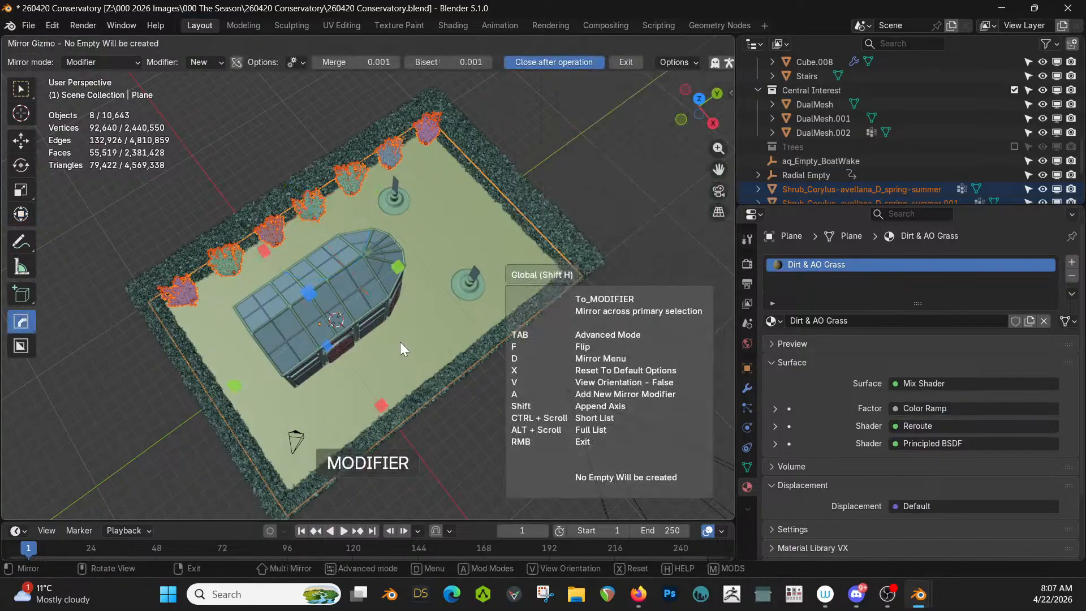
{"action": "left_click", "coordinate": [263, 250]}
{"action": "middle_click_drag", "start_coordinate": [308, 253], "coordinate": [424, 223]}
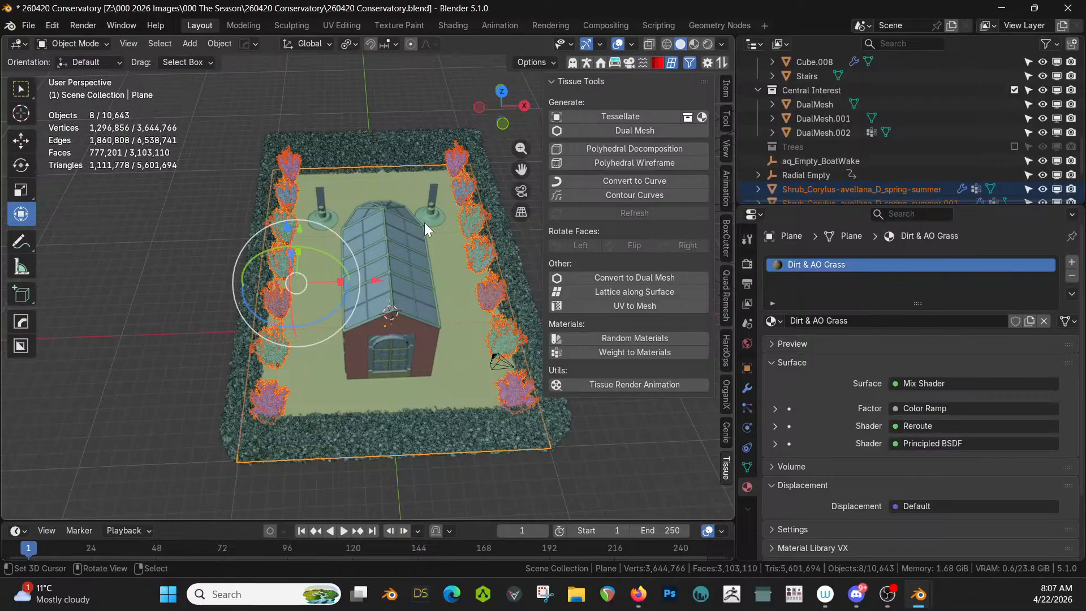
{"action": "key", "text": "ctrl+s"}
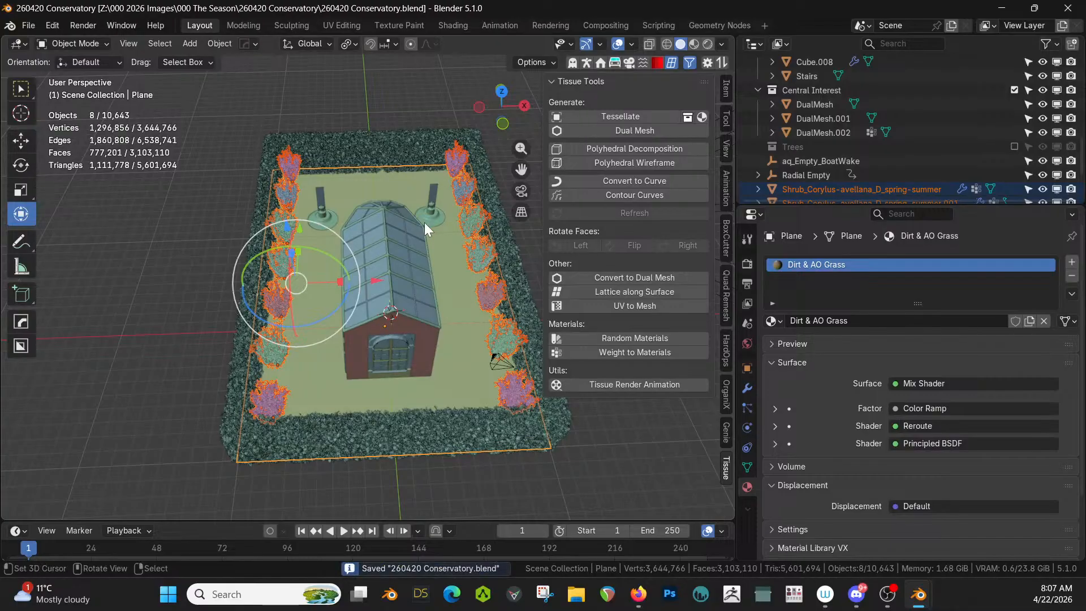
Step: Include the Trees collection in the view layer again and inspect the trees around the conservatory
{"action": "left_click", "coordinate": [1014, 146]}
{"action": "middle_click_drag", "start_coordinate": [378, 188], "coordinate": [672, 240]}
{"action": "scroll", "coordinate": [218, 203], "scroll_direction": "up", "scroll_amount": 4}
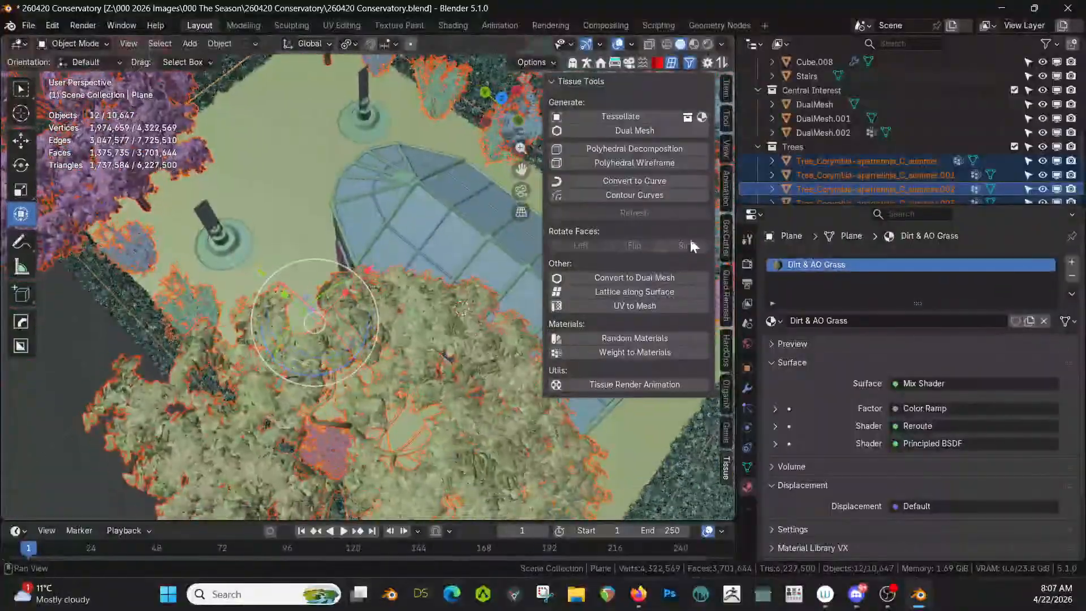
{"action": "middle_click_drag", "start_coordinate": [547, 195], "coordinate": [371, 301]}
Step: Select all four trees and lower them about 0.74 m along Z in front view so the trunks meet the ground
{"action": "left_click", "coordinate": [223, 190]}
{"action": "middle_click_drag", "start_coordinate": [230, 195], "coordinate": [199, 297]}
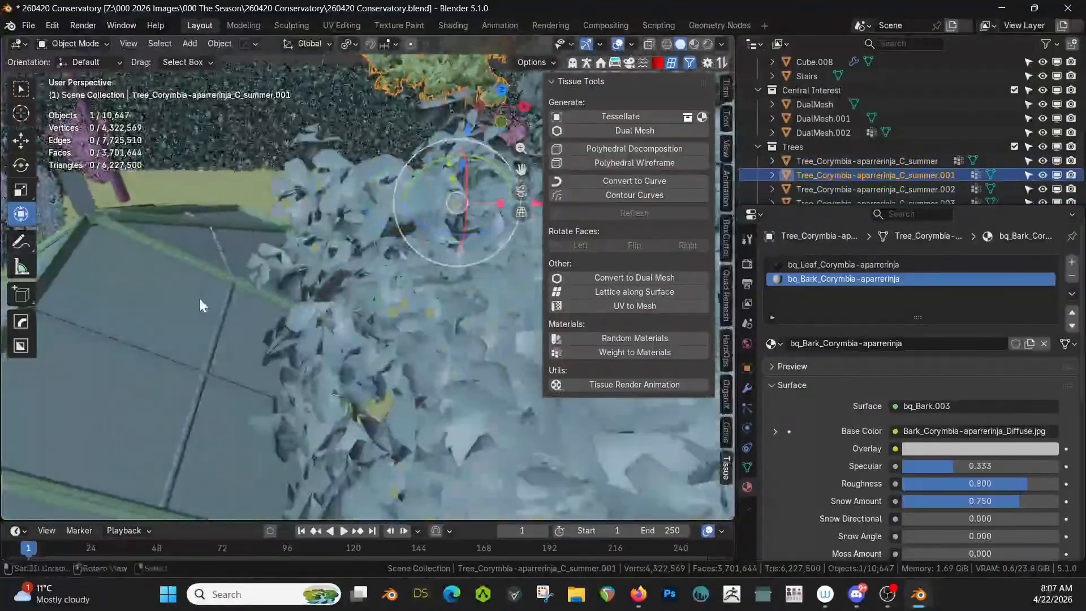
{"action": "right_click", "coordinate": [114, 175], "text": "shift"}
{"action": "scroll", "coordinate": [220, 218], "scroll_direction": "down", "scroll_amount": 3}
{"action": "middle_click_drag", "start_coordinate": [222, 222], "coordinate": [317, 280]}
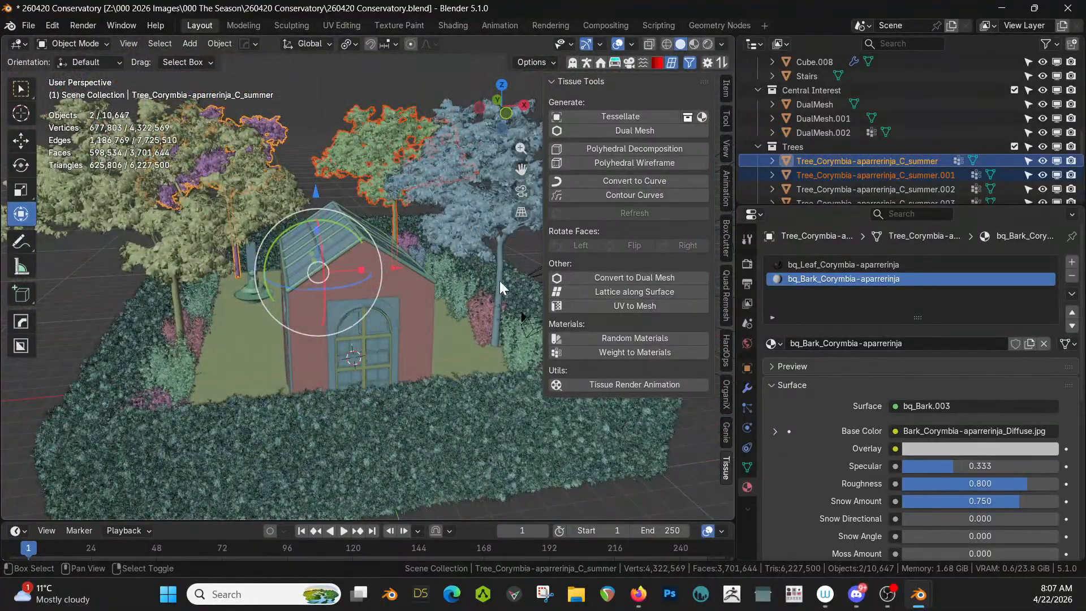
{"action": "left_click", "coordinate": [500, 280], "text": "shift"}
{"action": "left_click", "coordinate": [178, 304], "text": "shift"}
{"action": "middle_click_drag", "start_coordinate": [416, 318], "coordinate": [406, 304]}
{"action": "key", "text": "KP_1"}
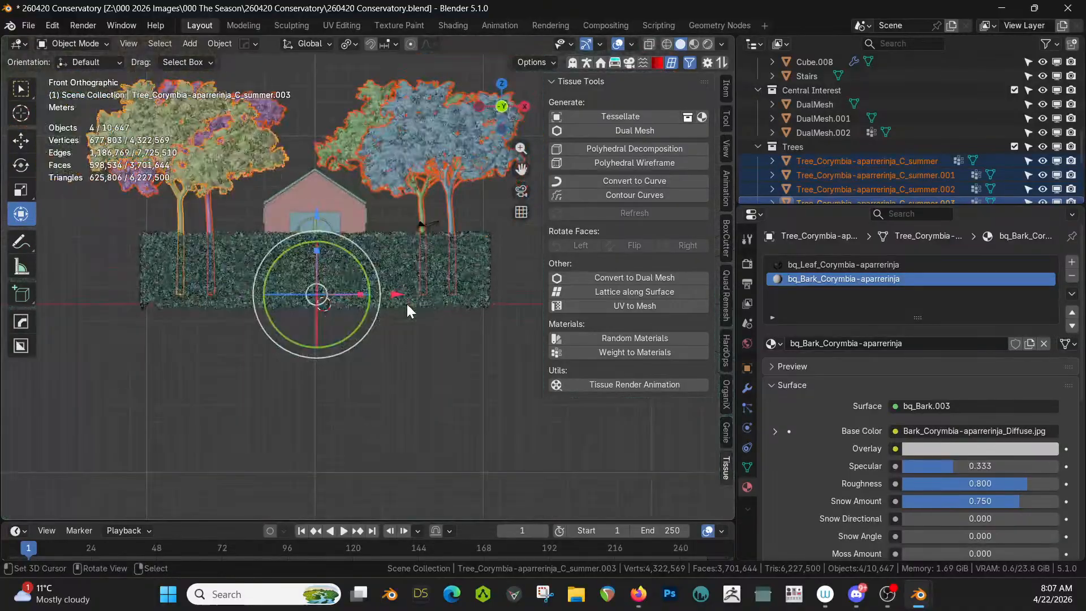
{"action": "key", "text": "g"}
{"action": "key", "text": "z"}
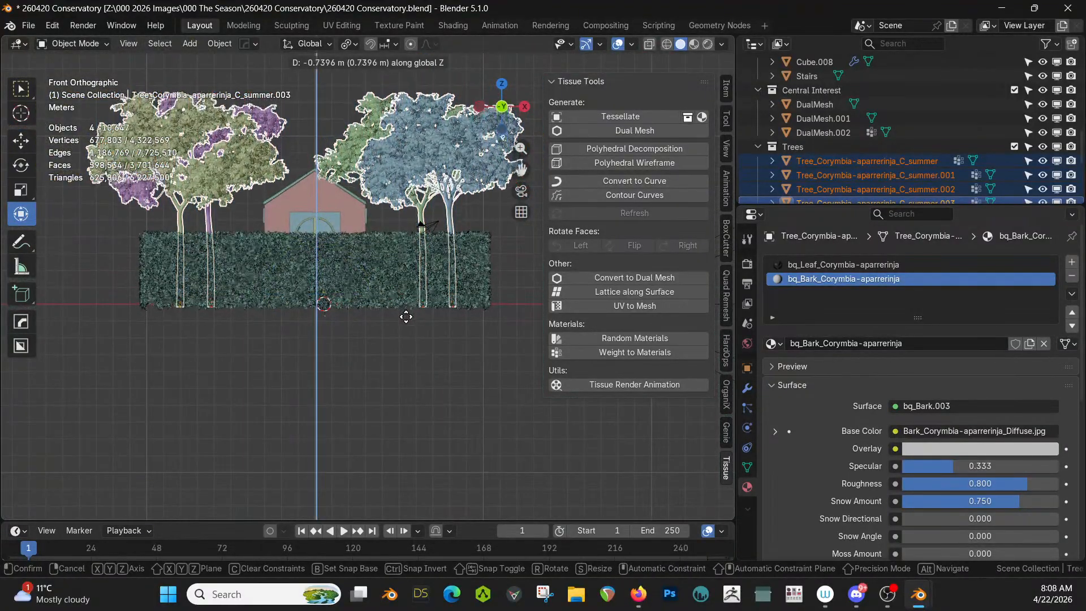
{"action": "left_click", "coordinate": [406, 317]}
Step: Add a mesh circle with 32 vertices and a 1 m radius at the 3D cursor
{"action": "scroll", "coordinate": [411, 289], "scroll_direction": "up", "scroll_amount": 3}
{"action": "middle_click_drag", "start_coordinate": [411, 288], "coordinate": [530, 383]}
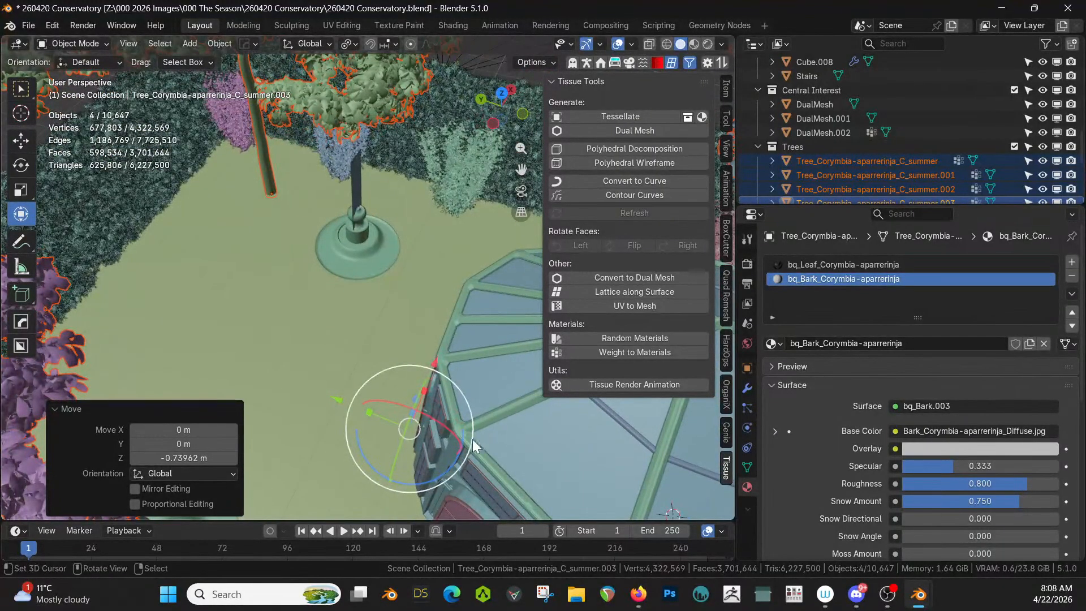
{"action": "middle_click_drag", "start_coordinate": [294, 305], "coordinate": [81, 344]}
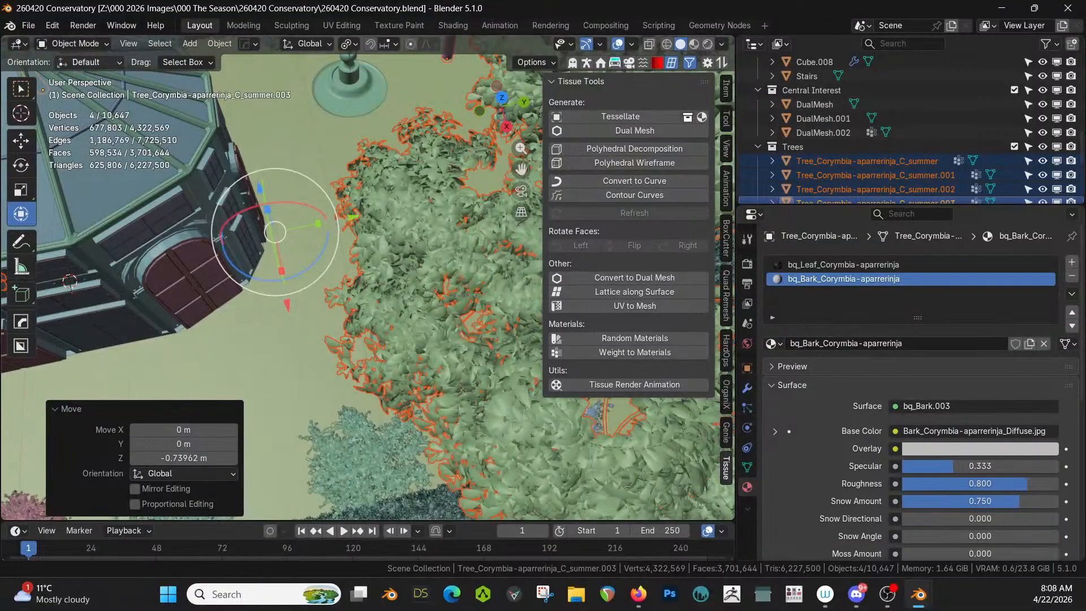
{"action": "middle_click_drag", "start_coordinate": [422, 244], "coordinate": [151, 277]}
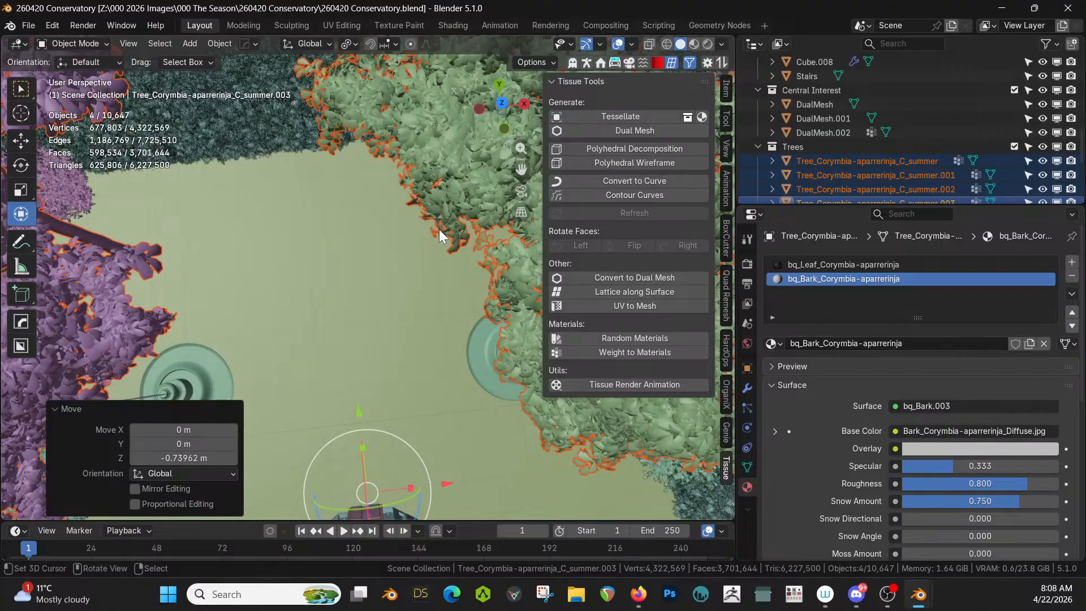
{"action": "middle_click_drag", "start_coordinate": [405, 280], "coordinate": [458, 244]}
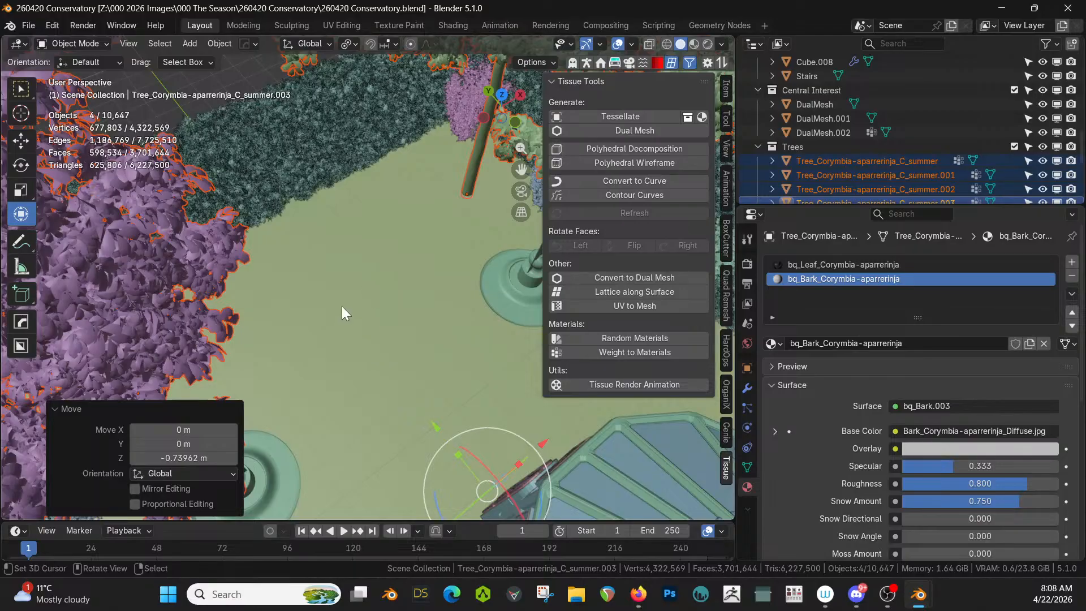
{"action": "key", "text": "shift+a"}
{"action": "mouse_move", "coordinate": [317, 196]}
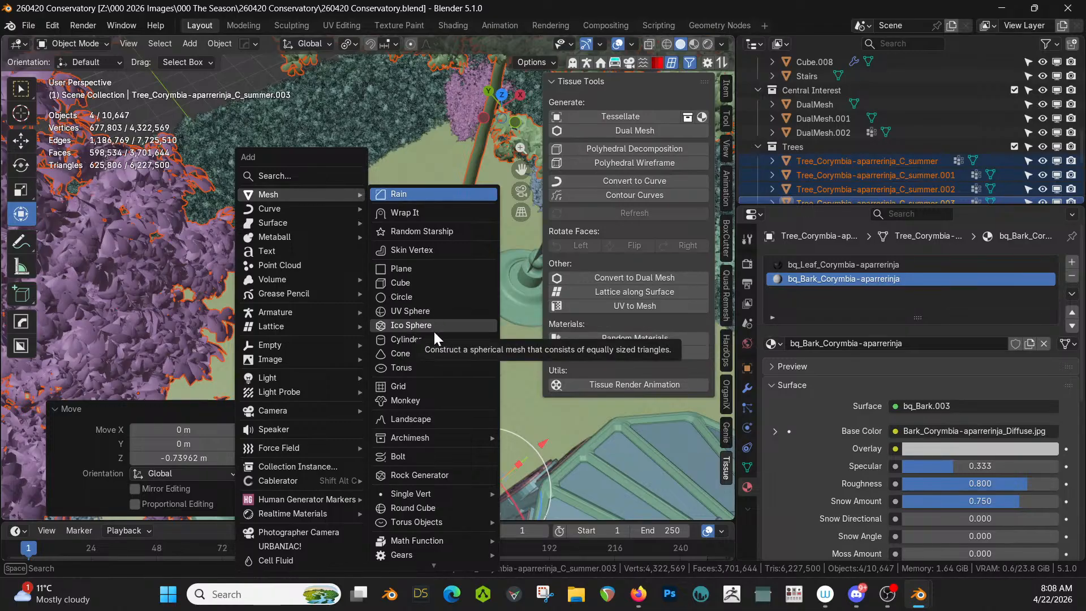
{"action": "left_click", "coordinate": [432, 299]}
{"action": "scroll", "coordinate": [436, 394], "scroll_direction": "down", "scroll_amount": 5}
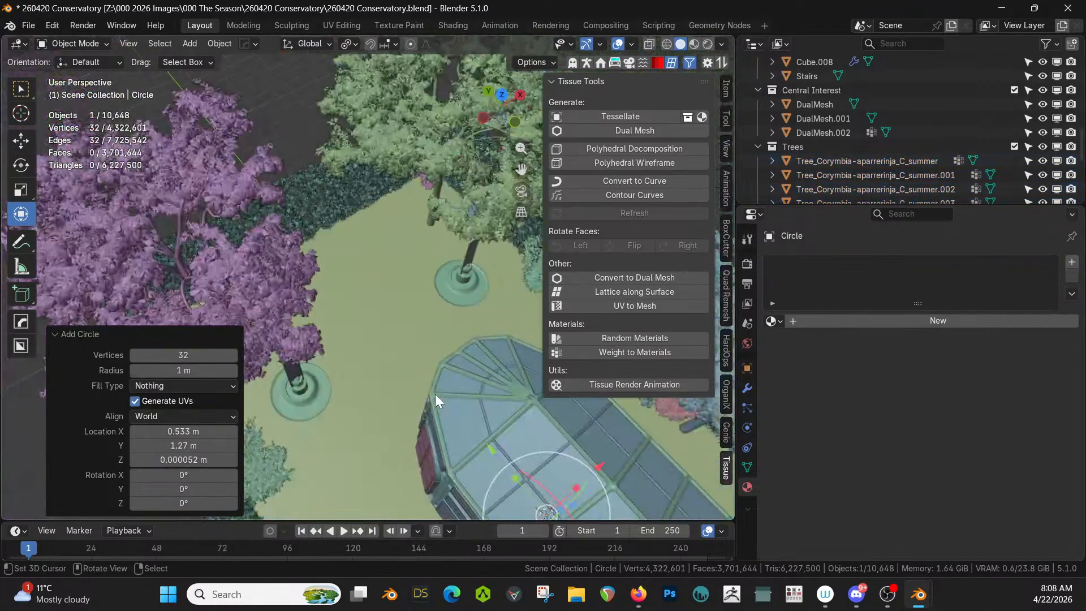
Step: Clear the circle's location and move it 16.411 m along Y, behind the conservatory between the two rear trees
{"action": "key", "text": "KP_7"}
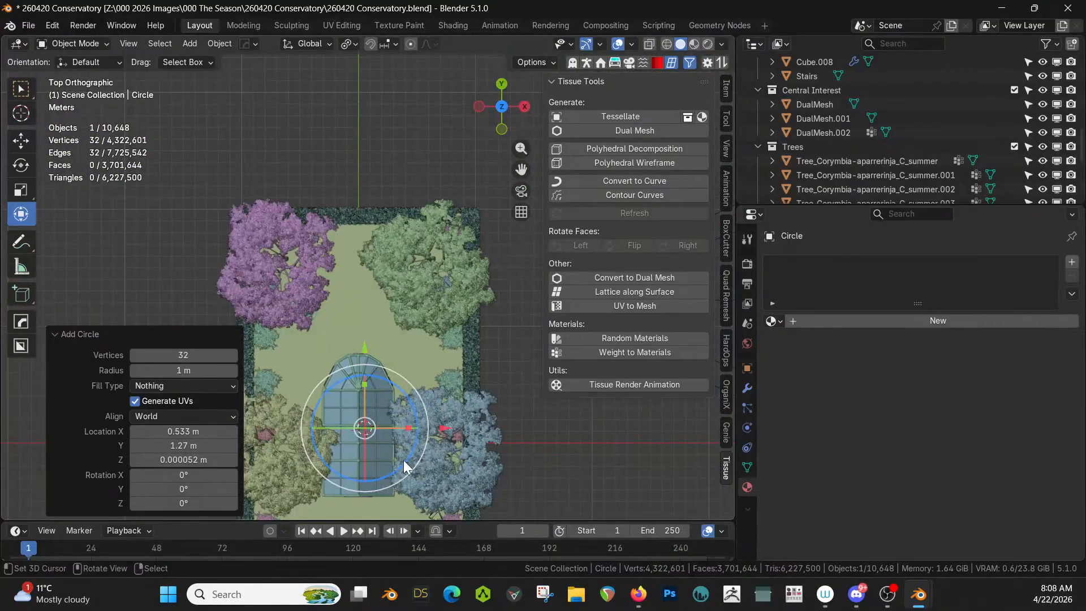
{"action": "key", "text": "alt+g"}
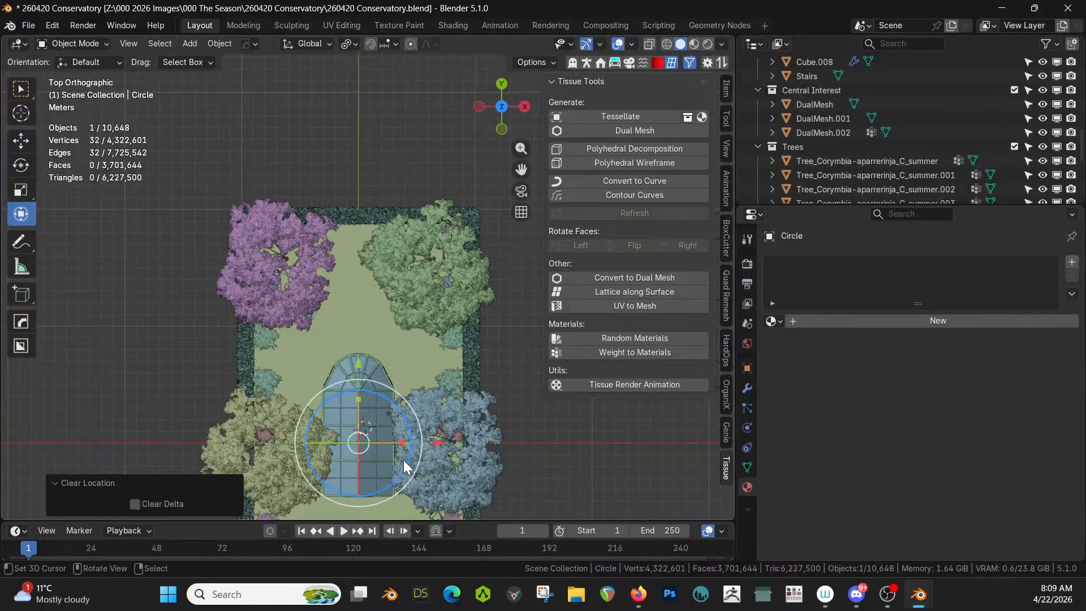
{"action": "key", "text": "g"}
{"action": "key", "text": "y"}
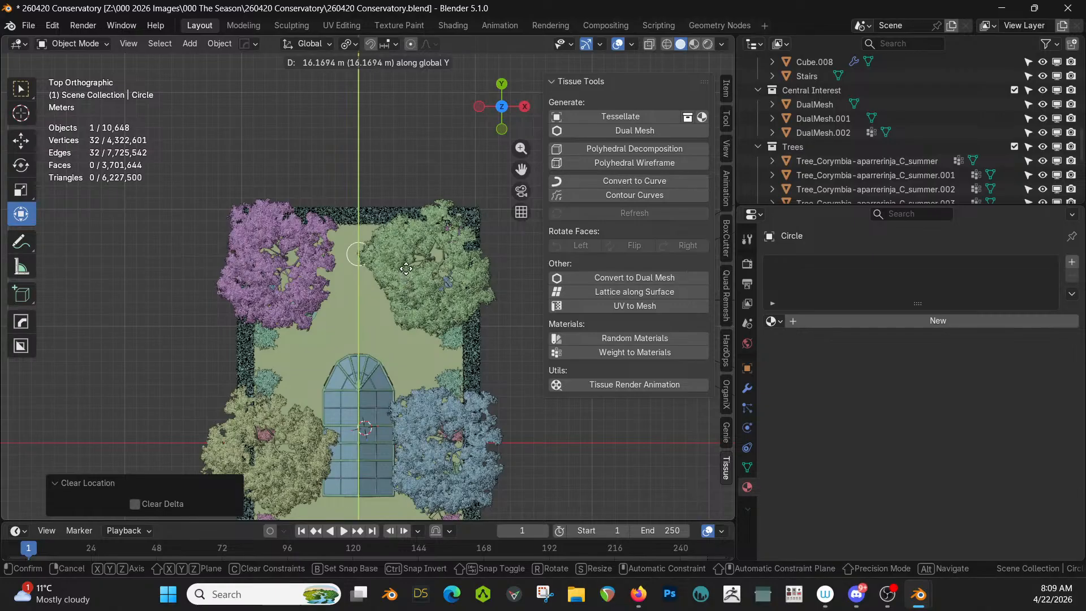
{"action": "left_click", "coordinate": [405, 268]}
{"action": "scroll", "coordinate": [406, 269], "scroll_direction": "up", "scroll_amount": 2}
{"action": "scroll", "coordinate": [406, 269], "scroll_direction": "up", "scroll_amount": 2}
Step: Scale the circle uniformly by about 2.16 on the lawn
{"action": "key", "text": "s"}
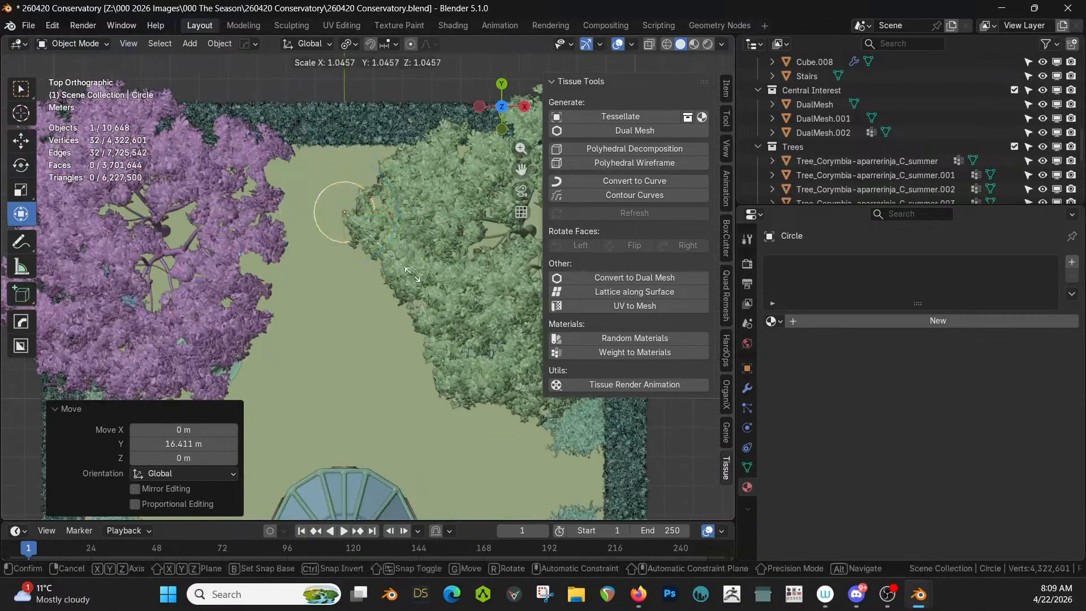
{"action": "left_click", "coordinate": [504, 315]}
{"action": "middle_click_drag", "start_coordinate": [441, 314], "coordinate": [469, 273]}
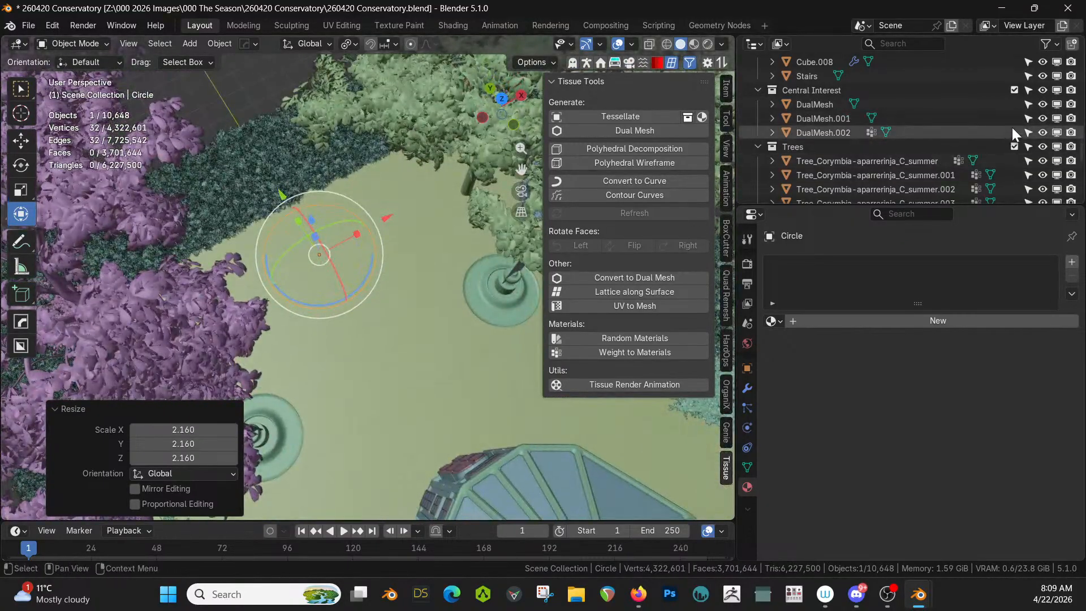
{"action": "scroll", "coordinate": [1014, 128], "scroll_direction": "up", "scroll_amount": 8}
{"action": "left_click", "coordinate": [1014, 104]}
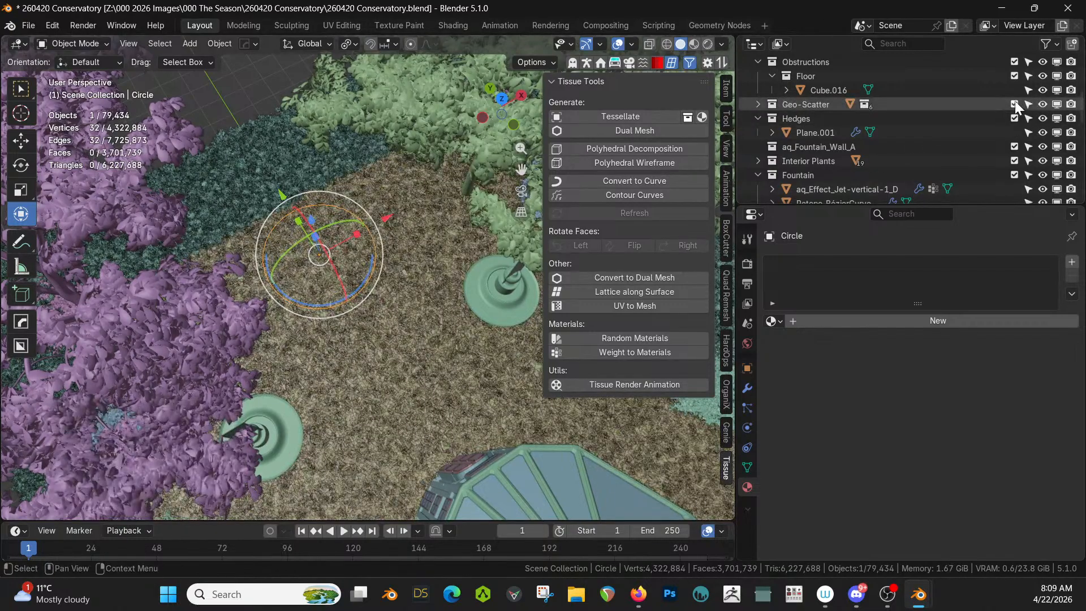
{"action": "left_click", "coordinate": [1014, 104]}
Step: Include the HumGen collection in the view layer and move the HG_Chung figure about 12.68 m along Y into the circle
{"action": "scroll", "coordinate": [934, 145], "scroll_direction": "down", "scroll_amount": 3}
{"action": "scroll", "coordinate": [935, 144], "scroll_direction": "up", "scroll_amount": 5}
{"action": "scroll", "coordinate": [934, 145], "scroll_direction": "up", "scroll_amount": 4}
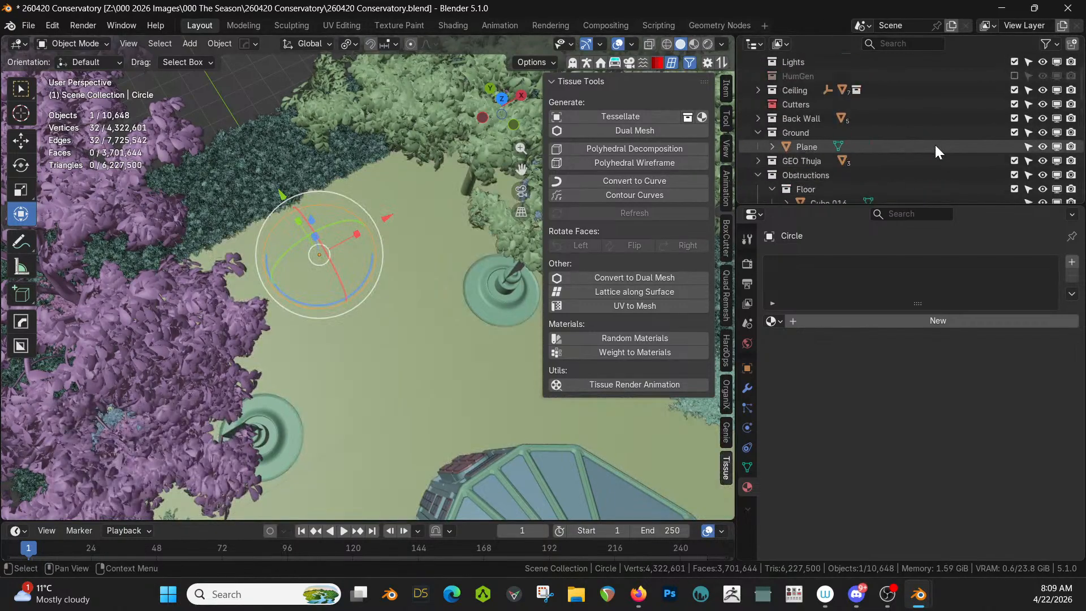
{"action": "left_click", "coordinate": [1014, 104]}
{"action": "left_click", "coordinate": [841, 119]}
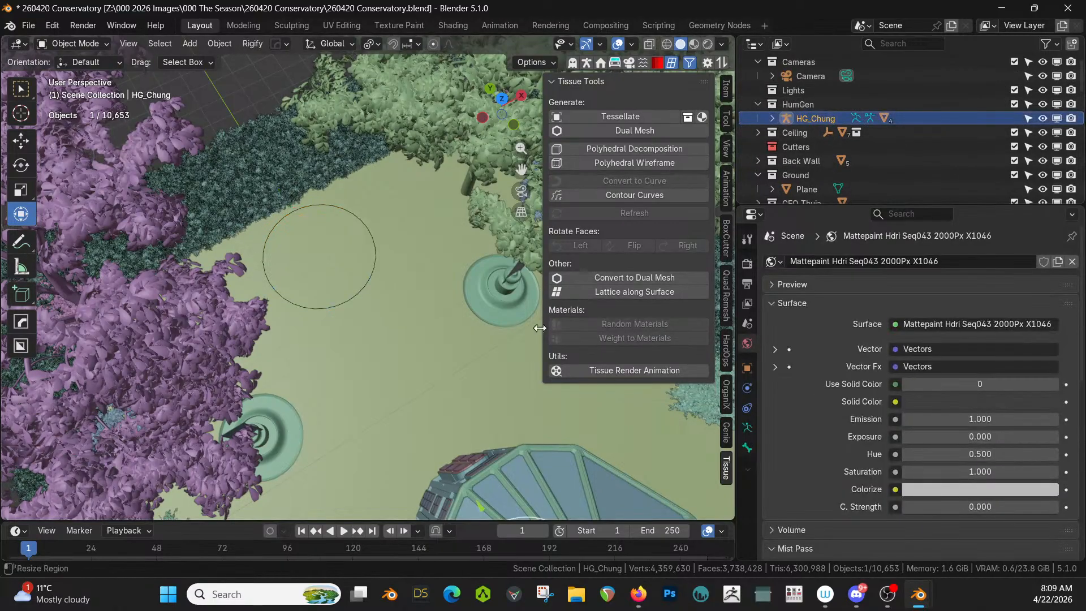
{"action": "scroll", "coordinate": [542, 323], "scroll_direction": "down", "scroll_amount": 4}
{"action": "left_click_drag", "start_coordinate": [436, 439], "coordinate": [358, 282]}
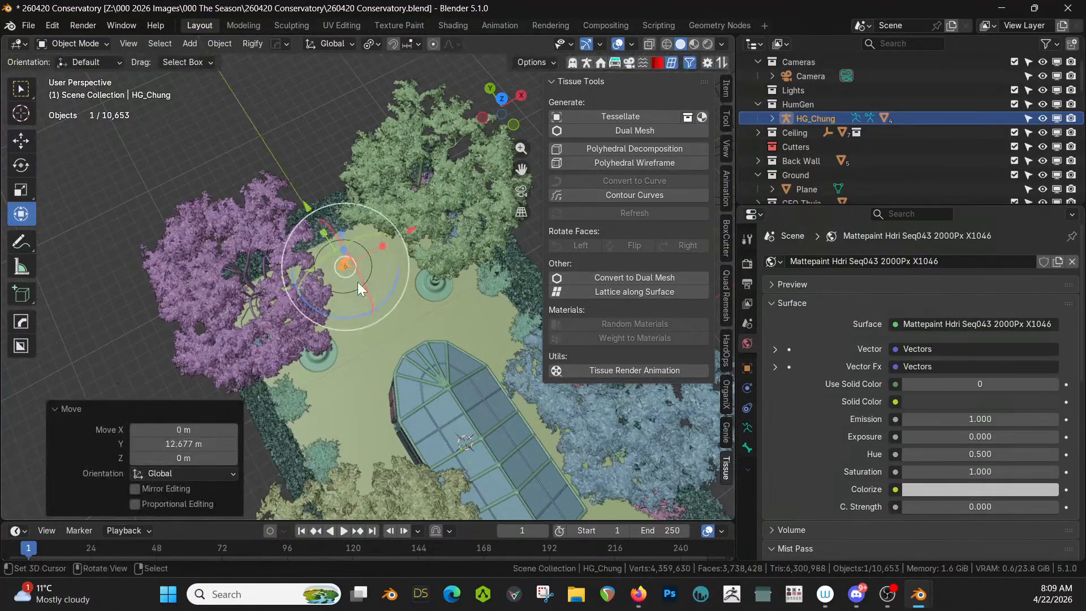
{"action": "scroll", "coordinate": [351, 244], "scroll_direction": "up", "scroll_amount": 6}
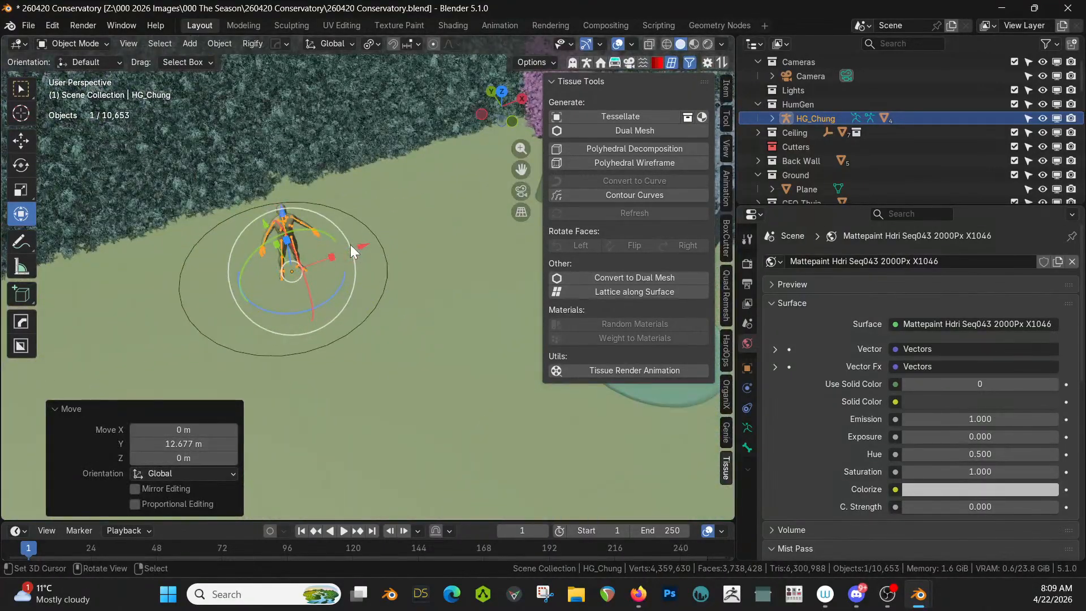
Step: Select the circle and open it for vertex editing in top view
{"action": "left_click", "coordinate": [375, 234]}
{"action": "middle_click_drag", "start_coordinate": [384, 233], "coordinate": [304, 233]}
{"action": "key", "text": "Tab"}
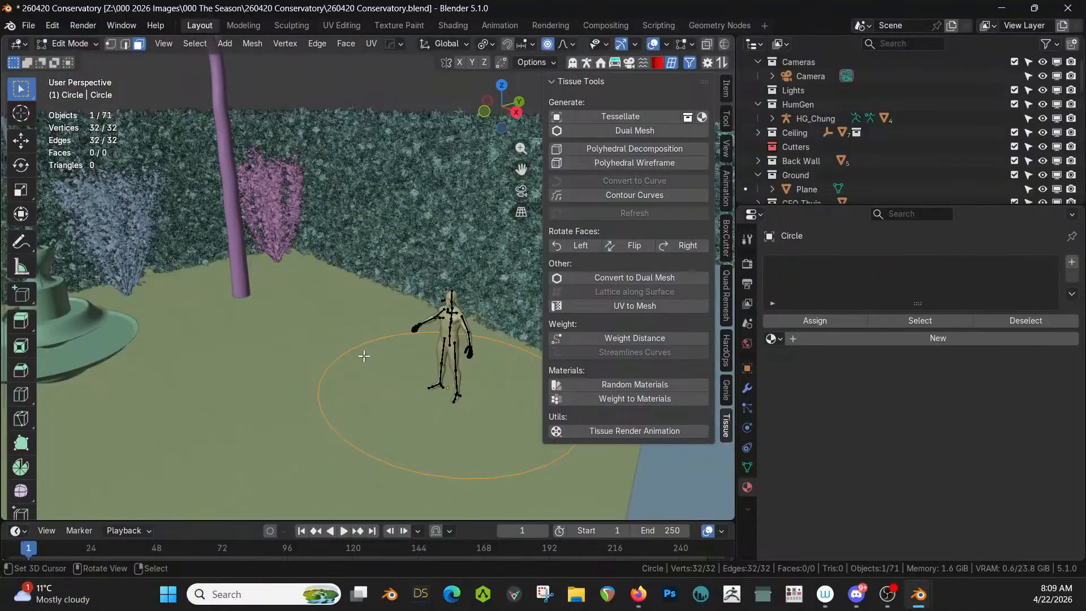
{"action": "key", "text": "Tab"}
{"action": "right_click", "coordinate": [357, 345]}
{"action": "right_click", "coordinate": [358, 346]}
{"action": "key", "text": "Tab"}
{"action": "key", "text": "KP_7"}
{"action": "middle_click_drag", "start_coordinate": [391, 384], "coordinate": [285, 384], "text": "shift"}
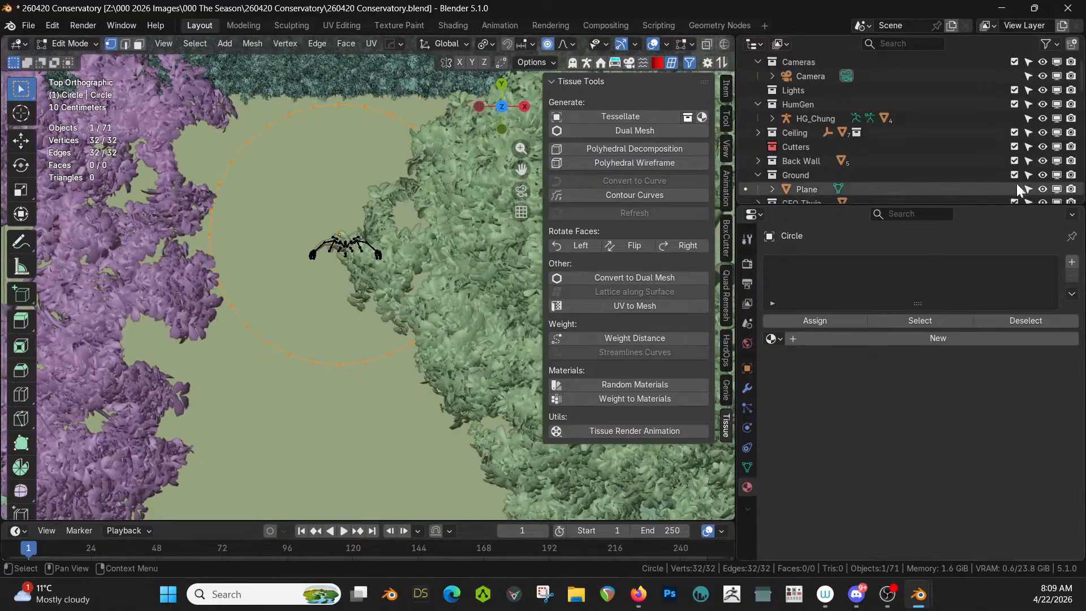
Step: Exclude the Obstructions and Trees collections from the view layer
{"action": "scroll", "coordinate": [962, 161], "scroll_direction": "down", "scroll_amount": 5}
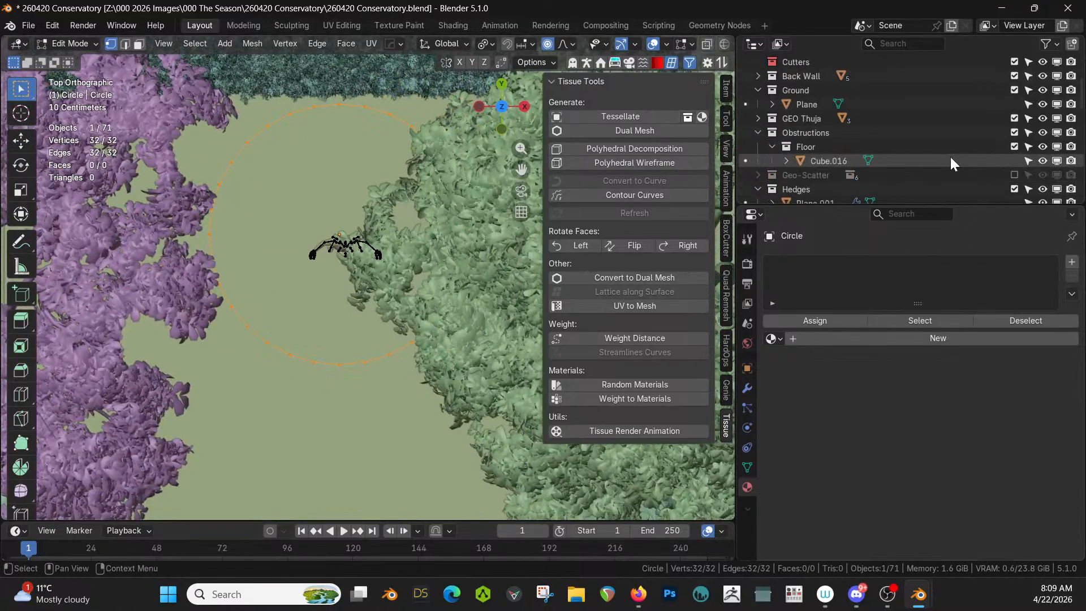
{"action": "left_click", "coordinate": [1013, 132]}
{"action": "scroll", "coordinate": [1015, 177], "scroll_direction": "down", "scroll_amount": 2}
{"action": "scroll", "coordinate": [1016, 172], "scroll_direction": "down", "scroll_amount": 4}
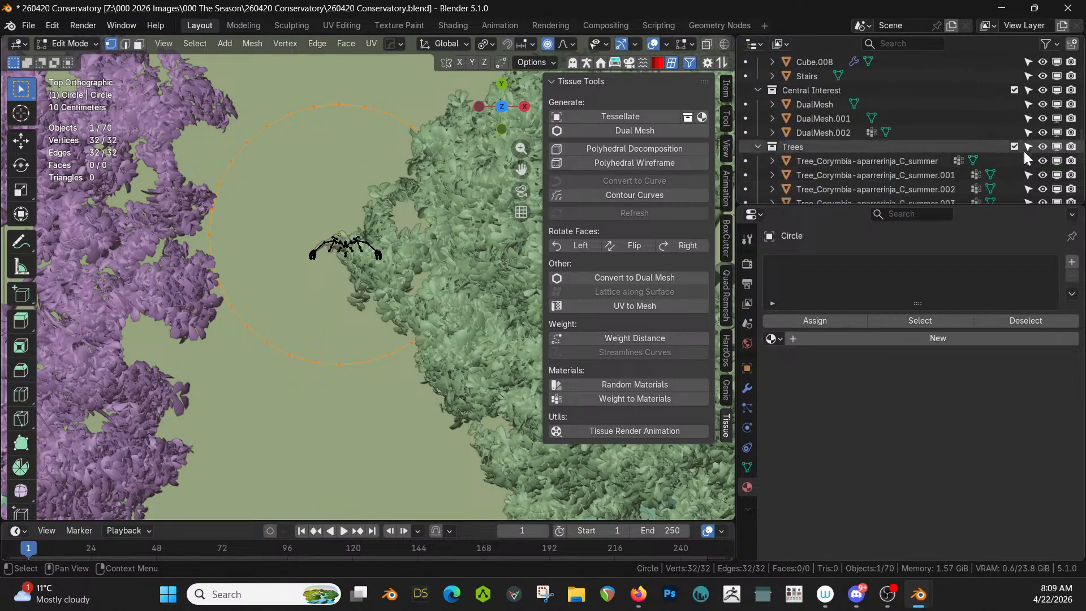
{"action": "left_click", "coordinate": [1015, 146]}
Step: Delete the 17 vertices forming the half of the circle nearest the conservatory, leaving an open arc, and return to Object Mode
{"action": "scroll", "coordinate": [368, 279], "scroll_direction": "down", "scroll_amount": 3}
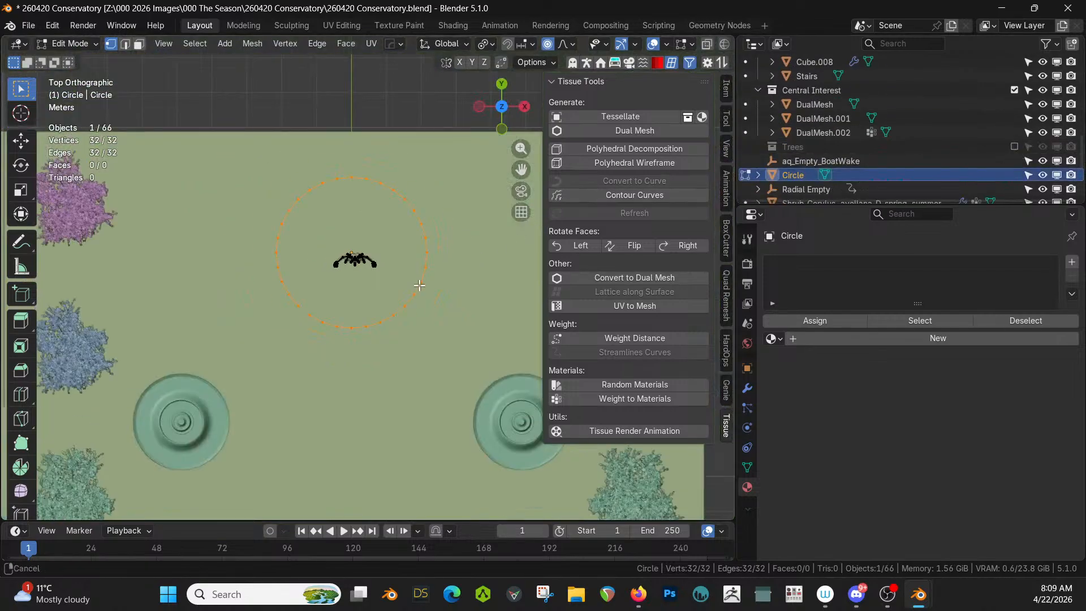
{"action": "middle_click_drag", "start_coordinate": [419, 284], "coordinate": [435, 337], "text": "shift"}
{"action": "key", "text": "alt+a"}
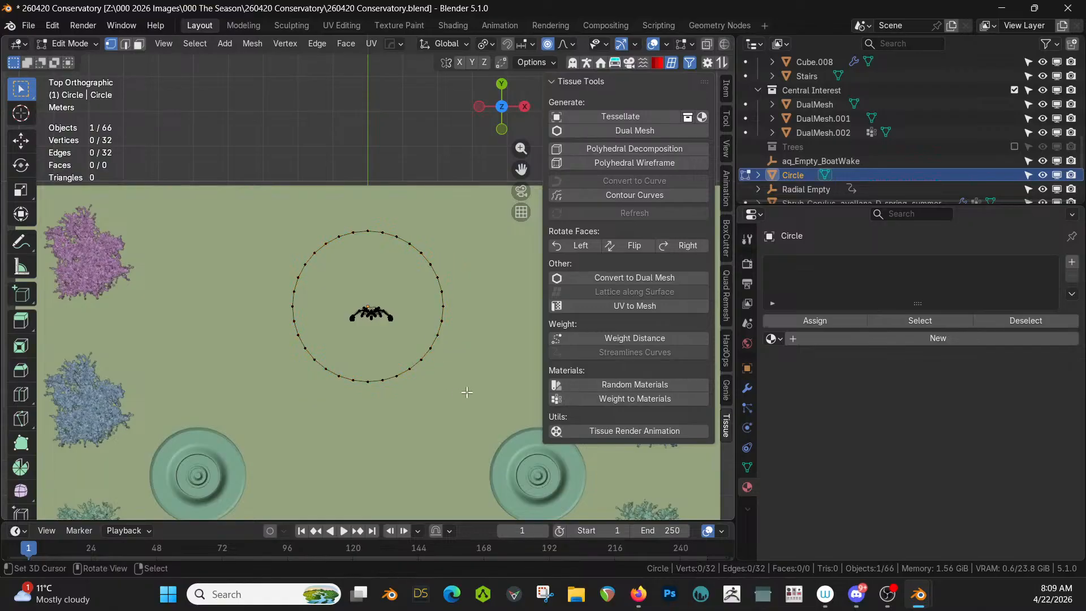
{"action": "left_click_drag", "start_coordinate": [473, 391], "coordinate": [263, 340]}
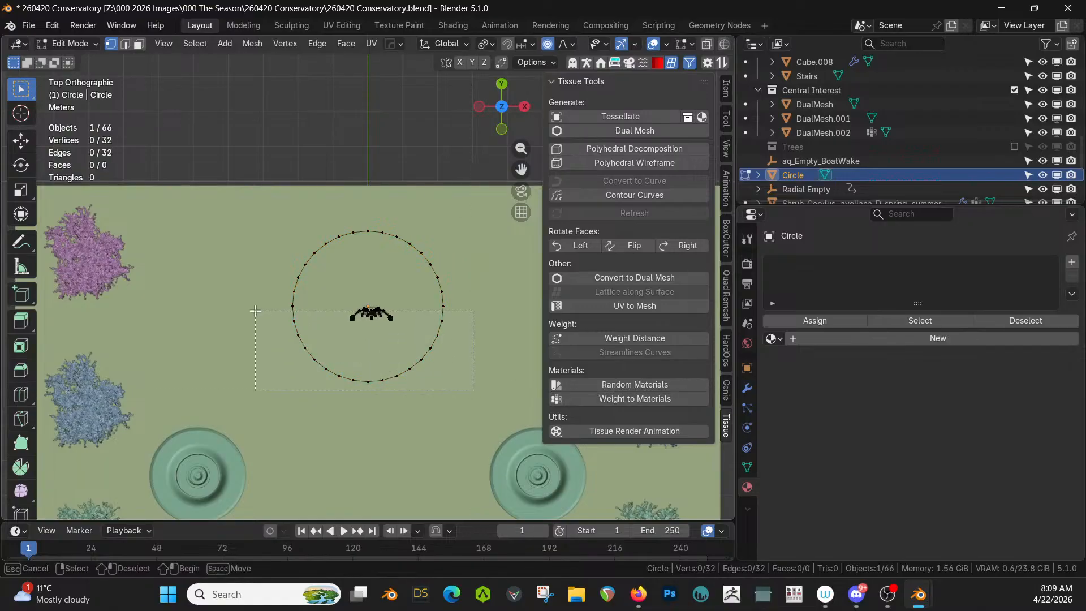
{"action": "left_click_drag", "start_coordinate": [257, 298], "coordinate": [257, 300]}
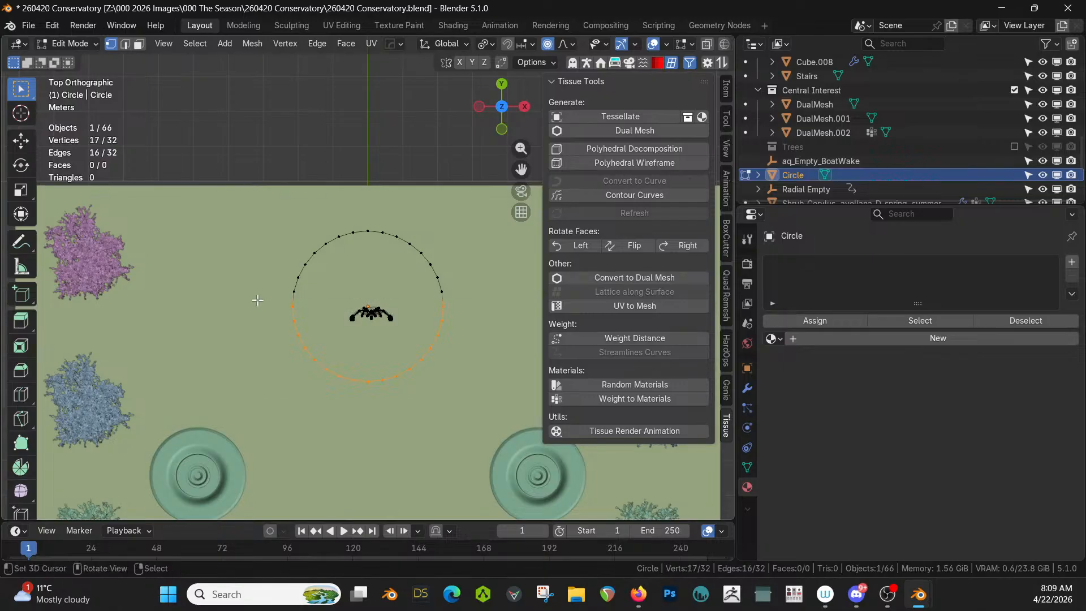
{"action": "key", "text": "x"}
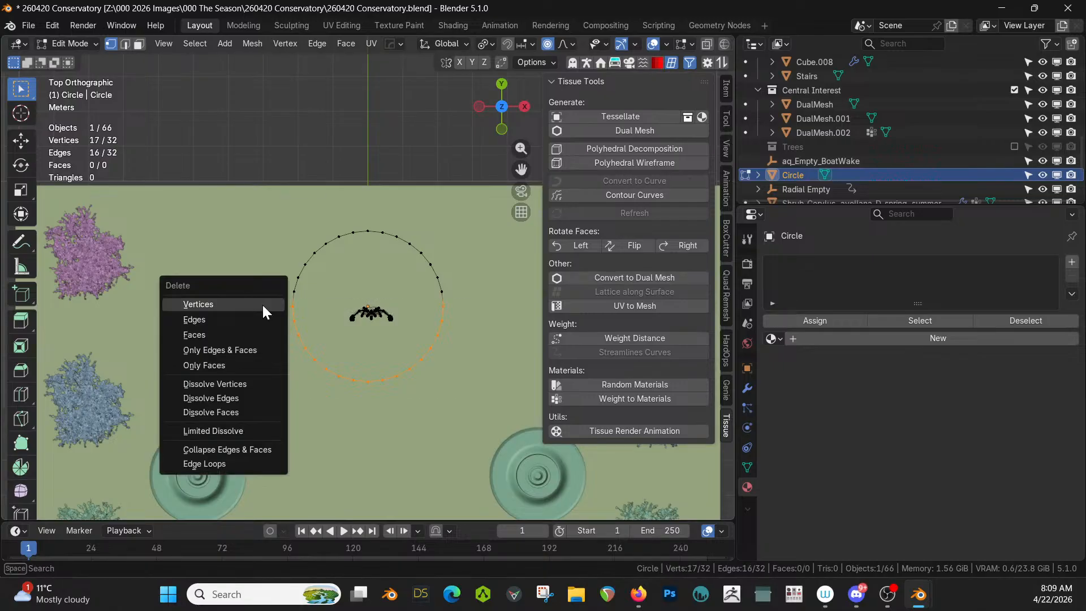
{"action": "left_click", "coordinate": [210, 305]}
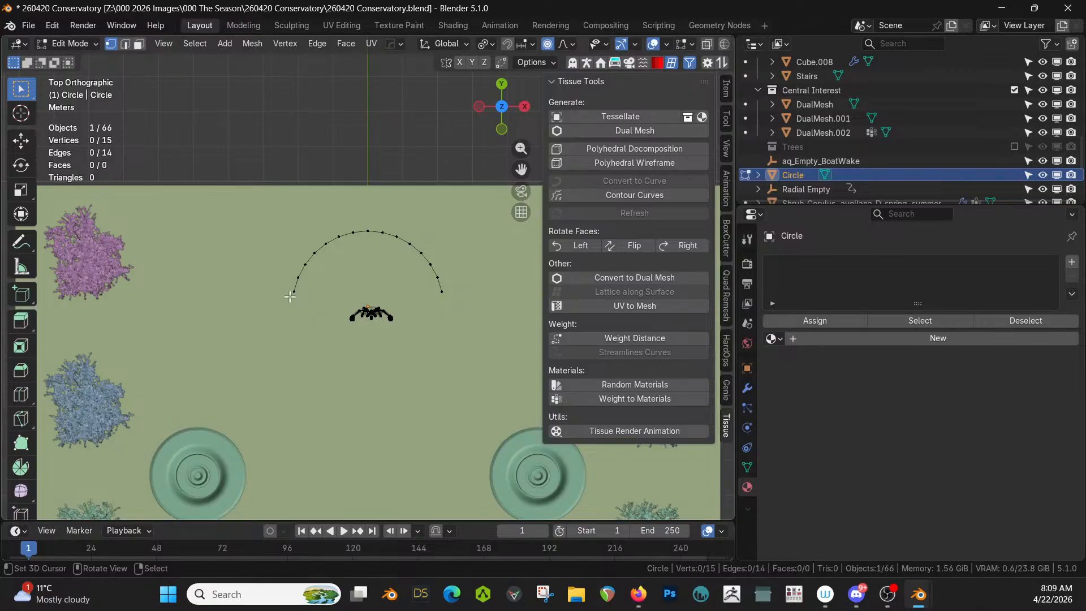
{"action": "middle_click_drag", "start_coordinate": [336, 305], "coordinate": [376, 317]}
{"action": "key", "text": "Tab"}
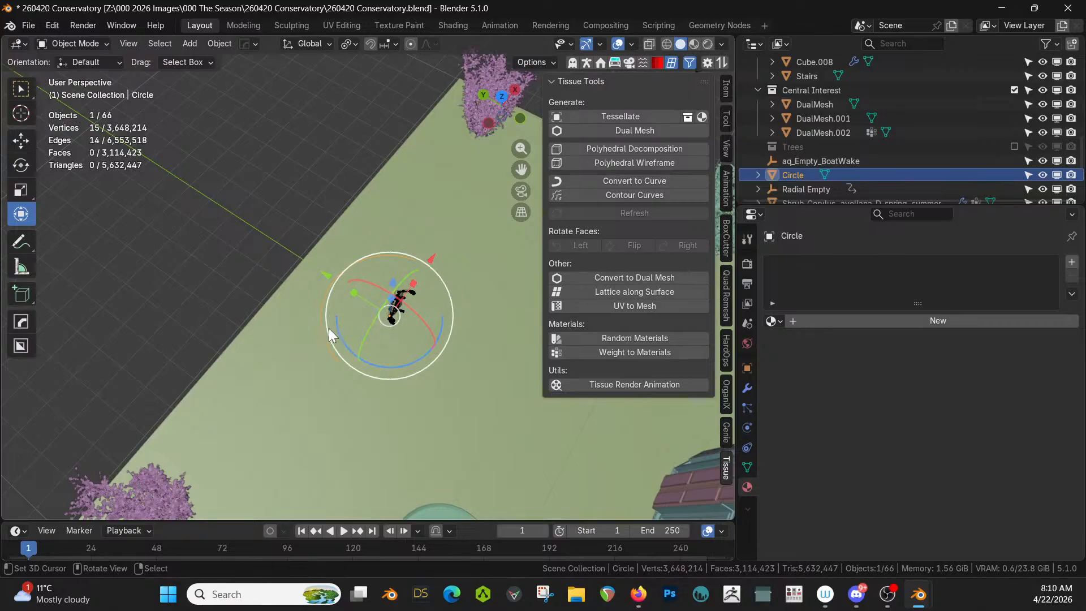
Step: Convert the arc mesh to a curve
{"action": "key", "text": "q"}
{"action": "mouse_move", "coordinate": [325, 334]}
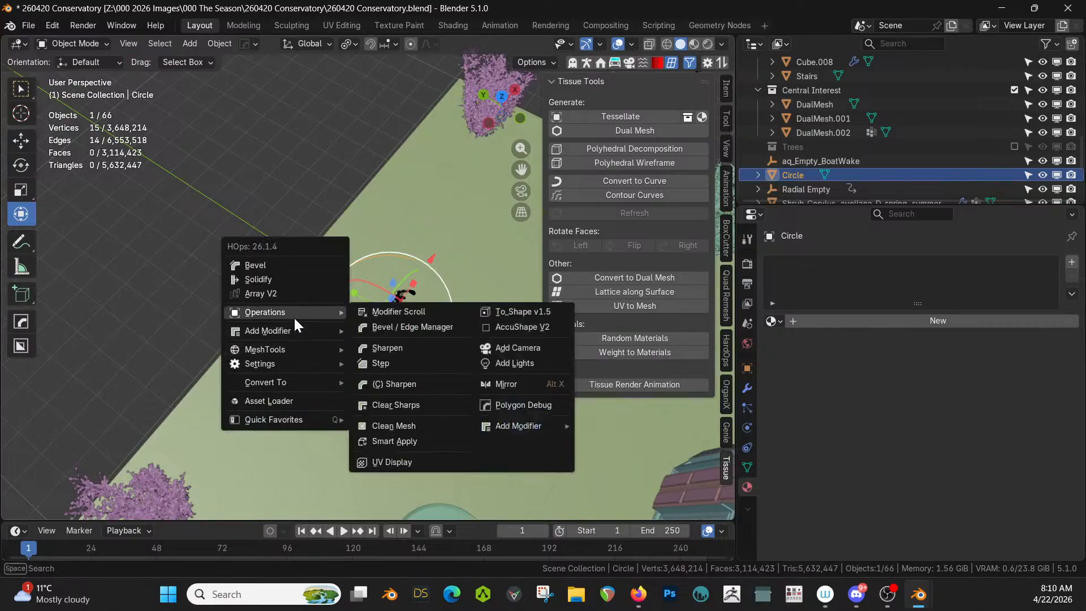
{"action": "mouse_move", "coordinate": [284, 384]}
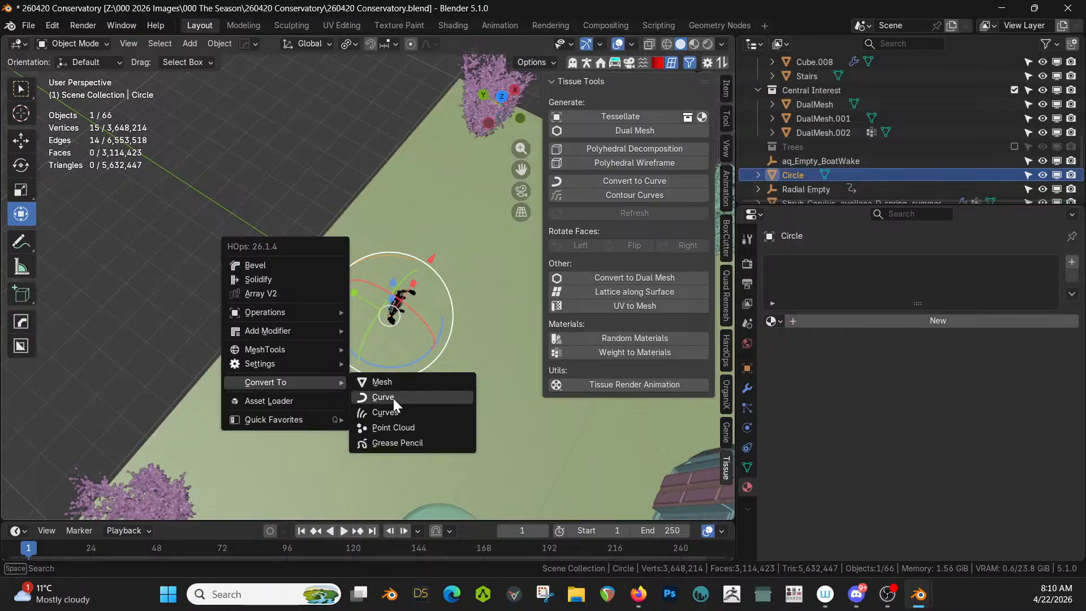
{"action": "left_click", "coordinate": [392, 398]}
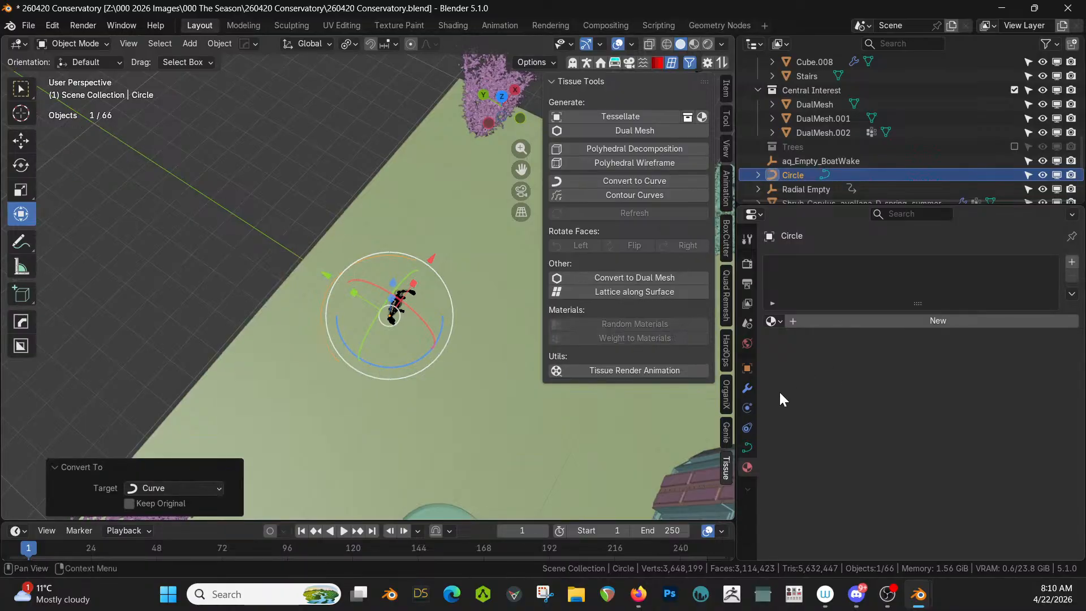
Step: Set the arc curve's geometry extrude to 0.15 m
{"action": "left_click", "coordinate": [746, 447]}
{"action": "scroll", "coordinate": [897, 450], "scroll_direction": "down", "scroll_amount": 4}
{"action": "scroll", "coordinate": [897, 450], "scroll_direction": "down", "scroll_amount": 1}
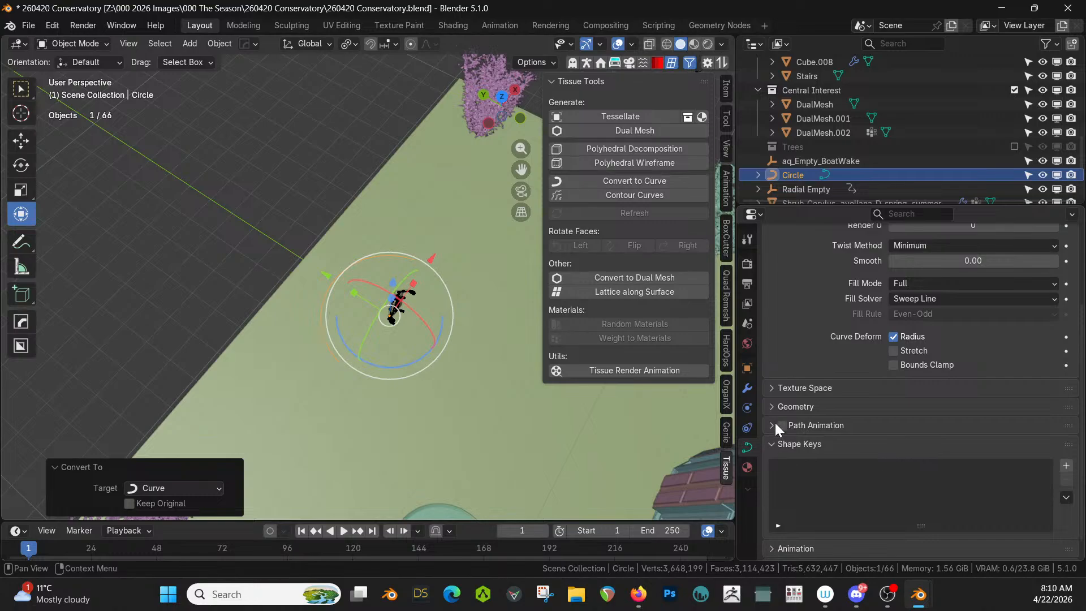
{"action": "left_click", "coordinate": [773, 409]}
{"action": "scroll", "coordinate": [848, 435], "scroll_direction": "down", "scroll_amount": 4}
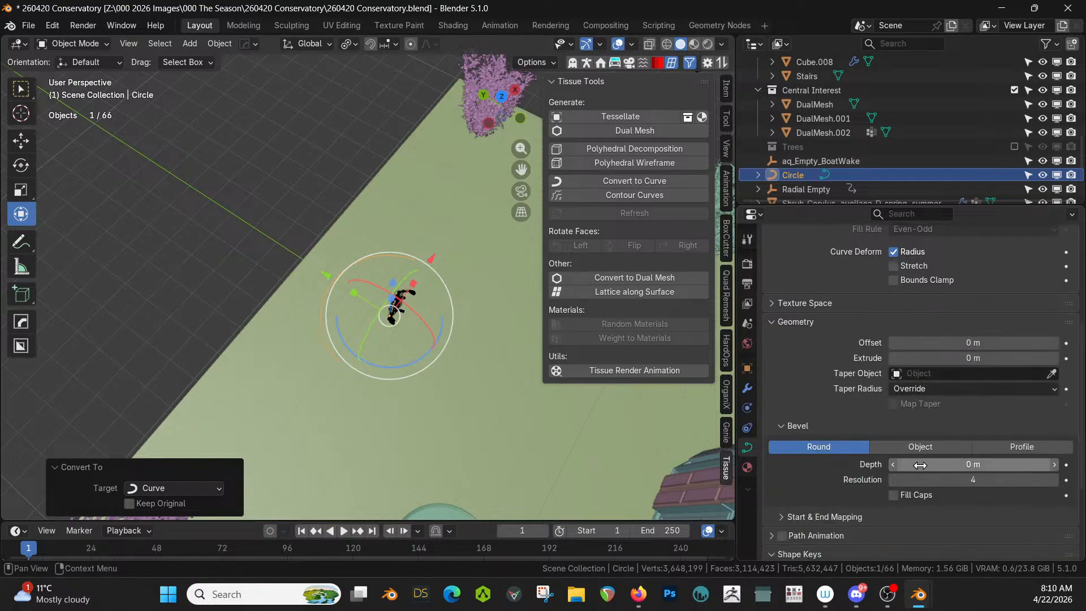
{"action": "left_click_drag", "start_coordinate": [972, 358], "coordinate": [1001, 358]}
{"action": "middle_click_drag", "start_coordinate": [526, 305], "coordinate": [498, 266]}
{"action": "left_click", "coordinate": [973, 357]}
{"action": "key", "text": "BackSpace"}
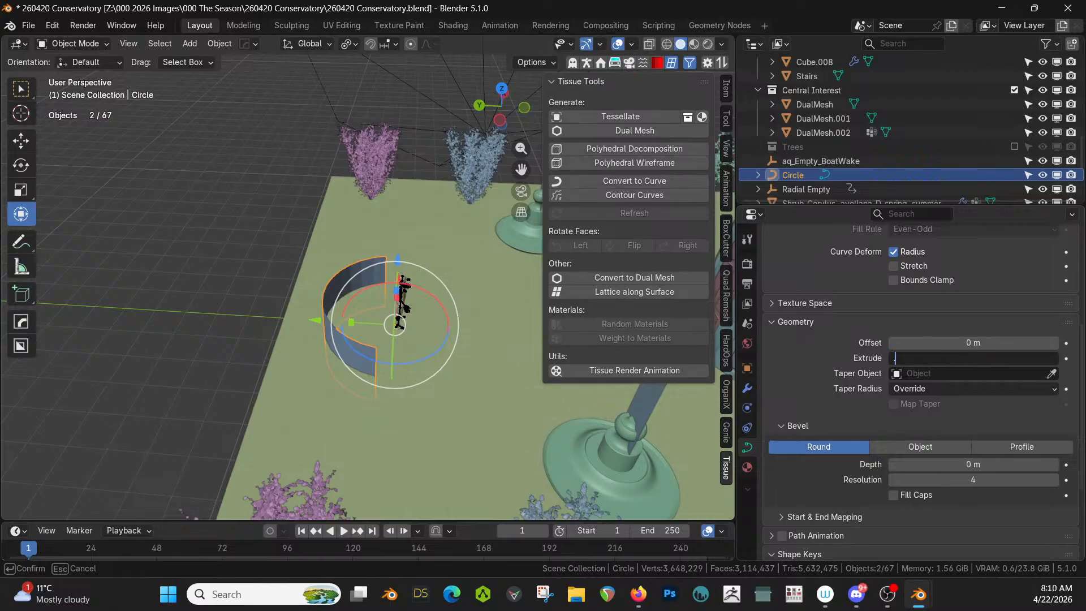
{"action": "key", "text": "Return"}
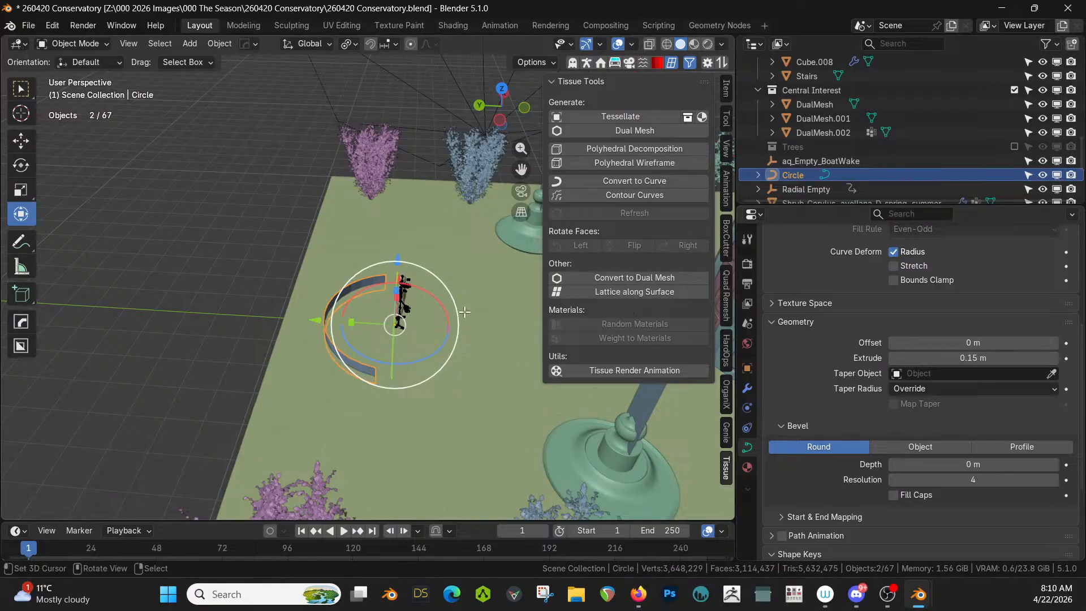
Step: Set the mean tilt of all the arc's control points to 90° so the strip lies flat
{"action": "key", "text": "Tab"}
{"action": "left_click", "coordinate": [726, 91]}
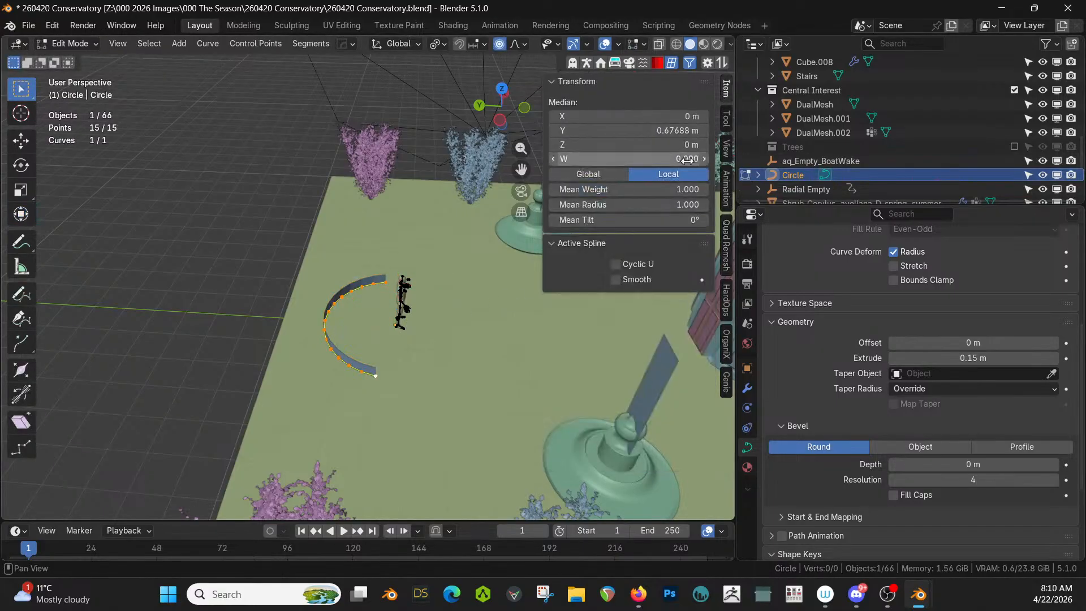
{"action": "left_click", "coordinate": [685, 219]}
{"action": "key", "text": "Return"}
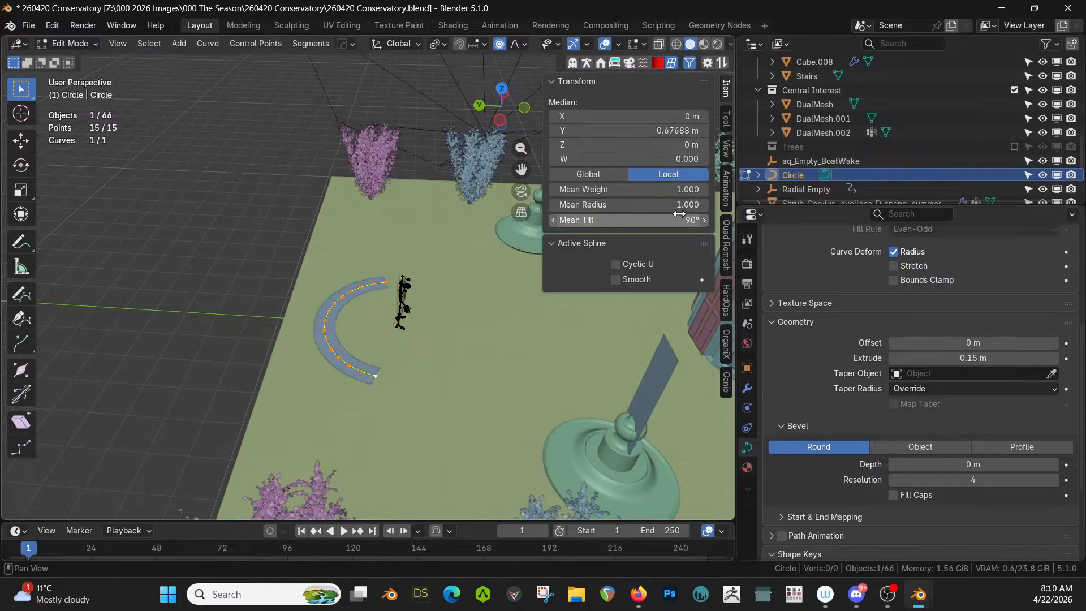
{"action": "middle_click_drag", "start_coordinate": [477, 317], "coordinate": [202, 398]}
{"action": "middle_click_drag", "start_coordinate": [431, 322], "coordinate": [448, 242]}
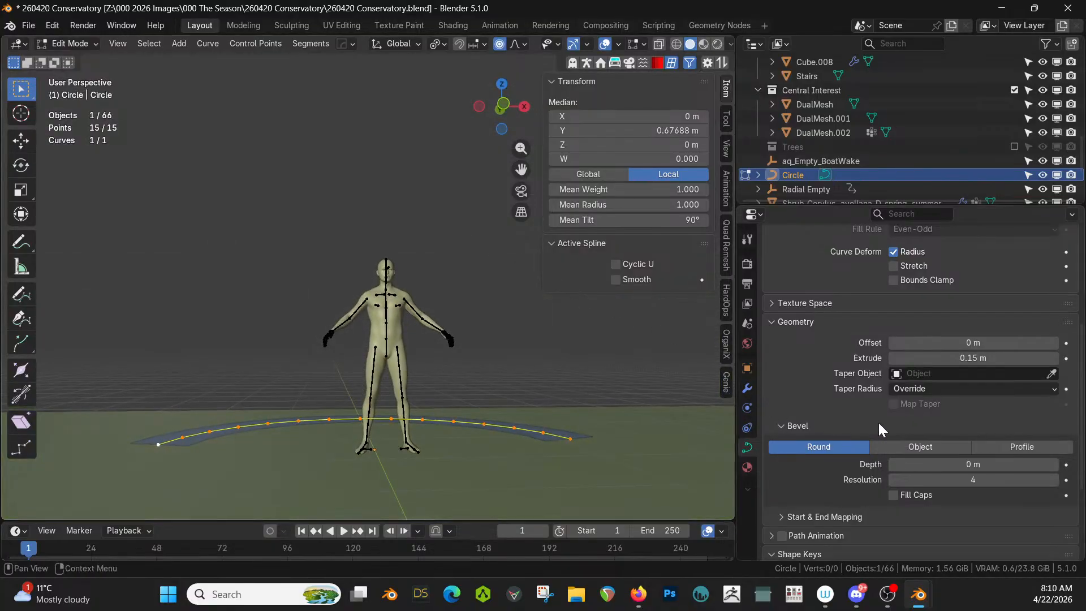
{"action": "left_click_drag", "start_coordinate": [945, 343], "coordinate": [961, 343]}
{"action": "left_click", "coordinate": [944, 343]}
{"action": "type", "text": "0"}
{"action": "key", "text": "Return"}
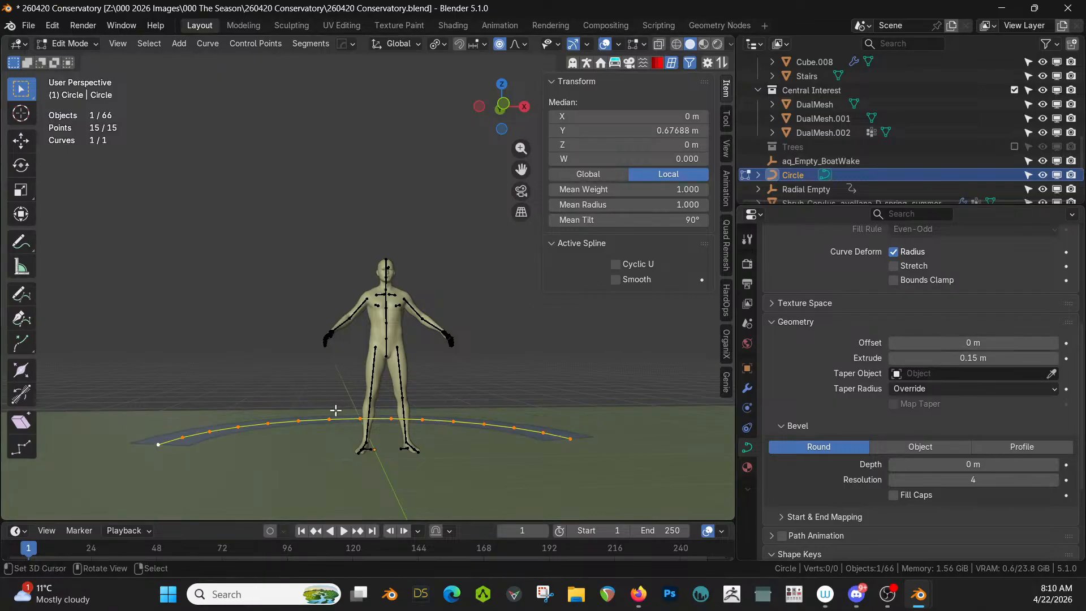
Step: Return to Object Mode and convert the flat arc curve to a mesh
{"action": "key", "text": "Tab"}
{"action": "right_click", "coordinate": [315, 417]}
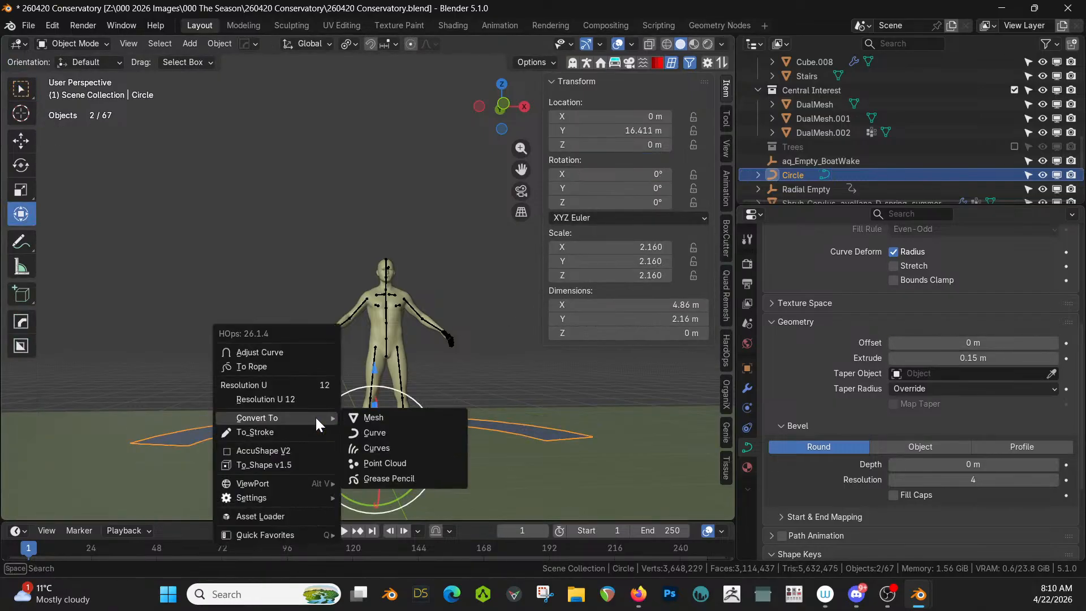
{"action": "left_click", "coordinate": [402, 420]}
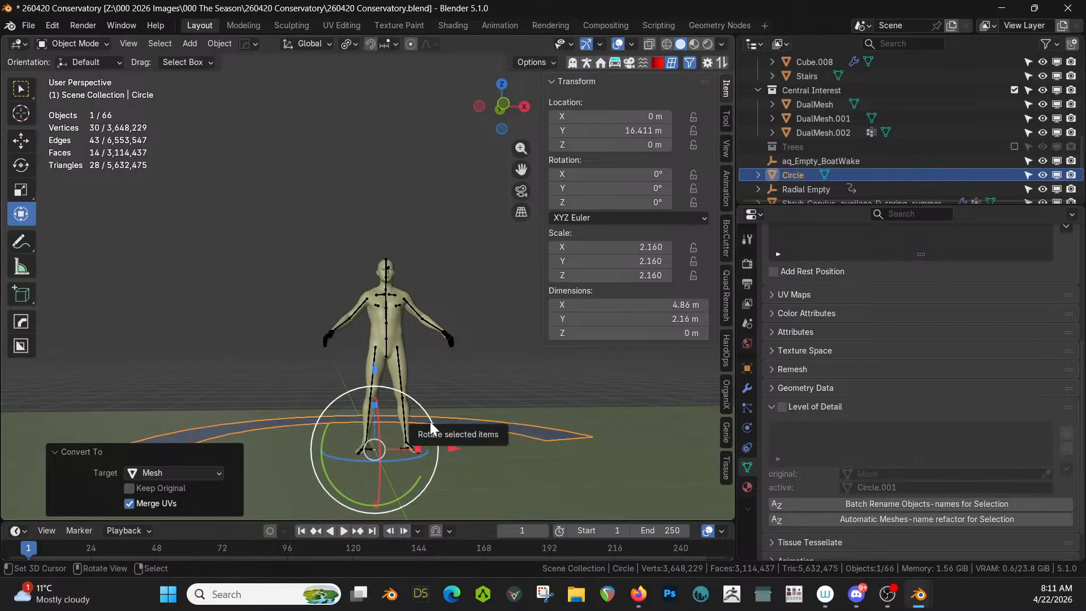
Step: Raise the flat arc strip 0.45 m along the global Z axis
{"action": "type", "text": "gz"}
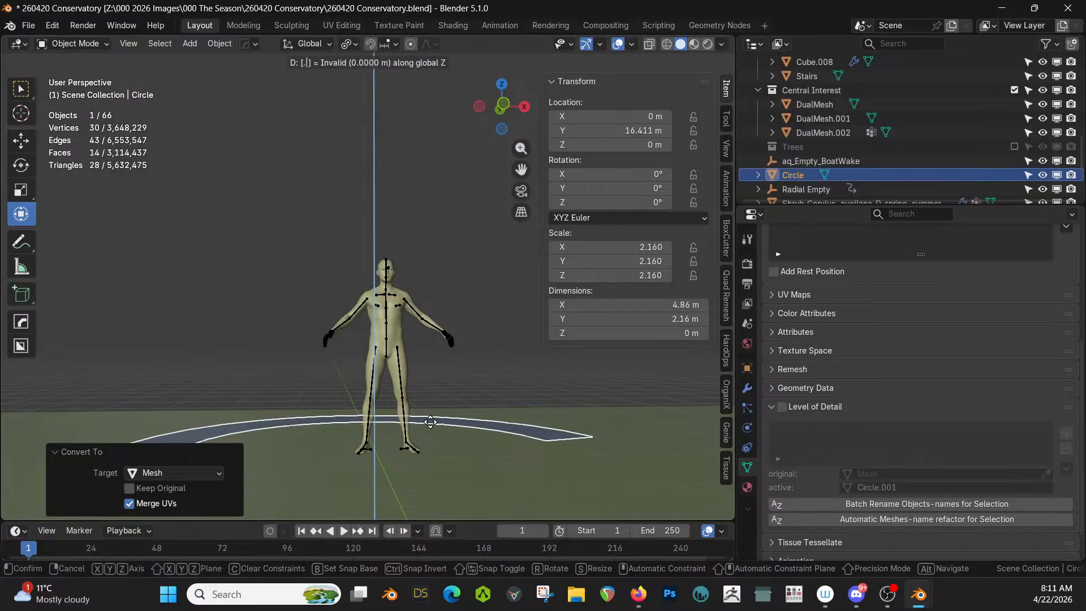
{"action": "type", "text": "0.3"}
{"action": "key", "text": "Return"}
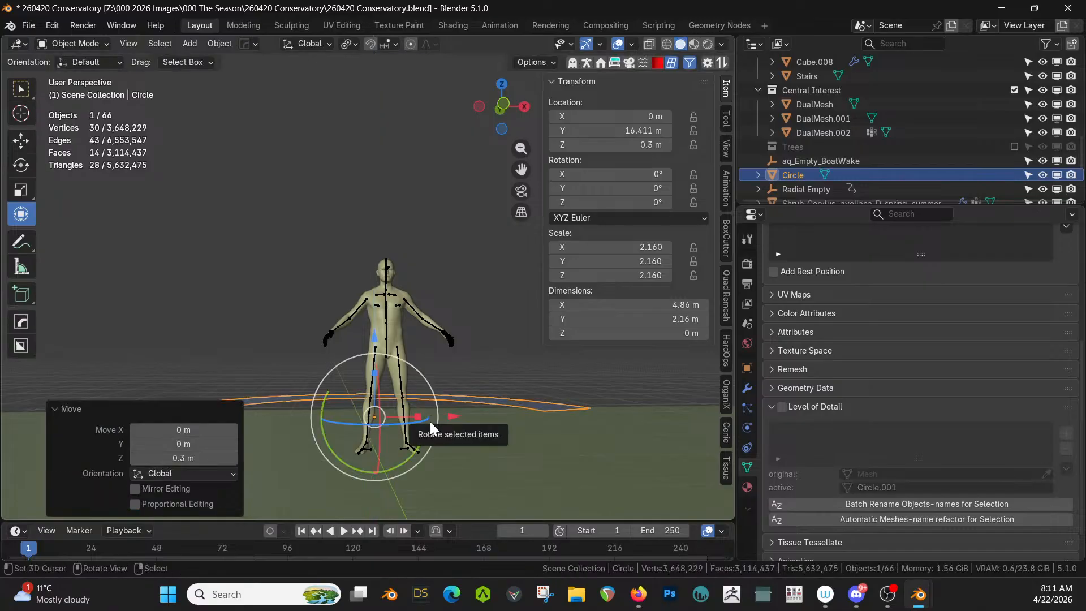
{"action": "left_click", "coordinate": [179, 456]}
{"action": "type", "text": "0.45"}
{"action": "key", "text": "Return"}
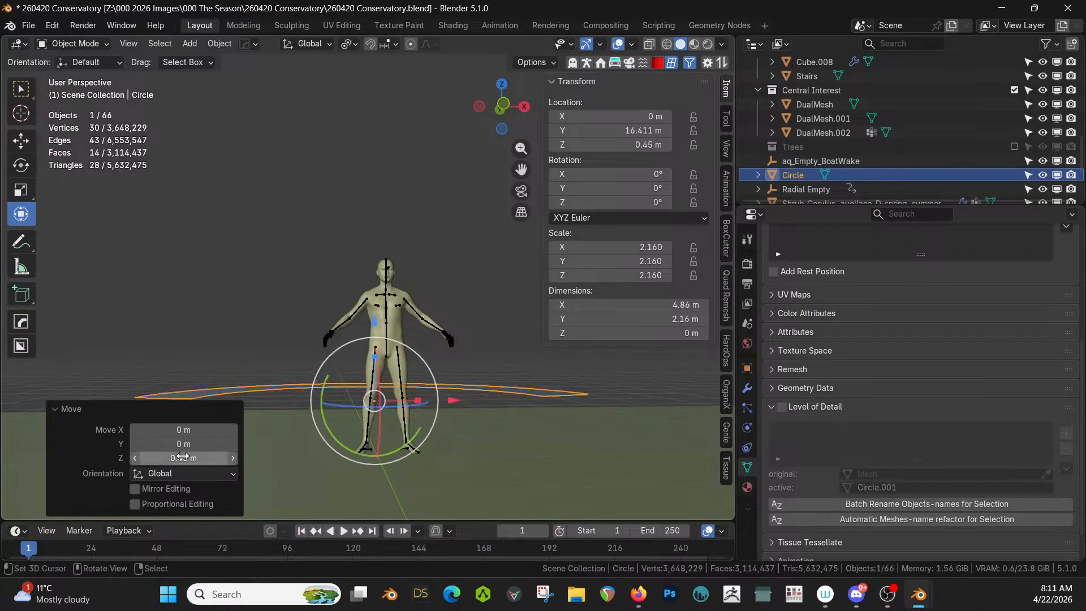
Step: Add a Solidify modifier to the arc strip and set its thickness to 0.05 m
{"action": "middle_click_drag", "start_coordinate": [294, 456], "coordinate": [435, 386]}
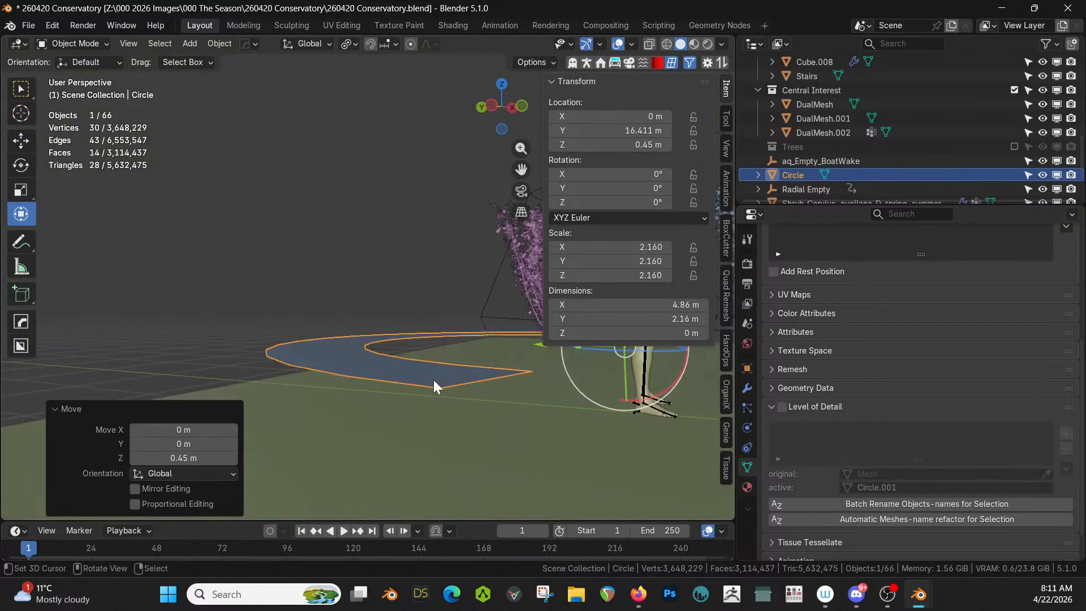
{"action": "key", "text": "q"}
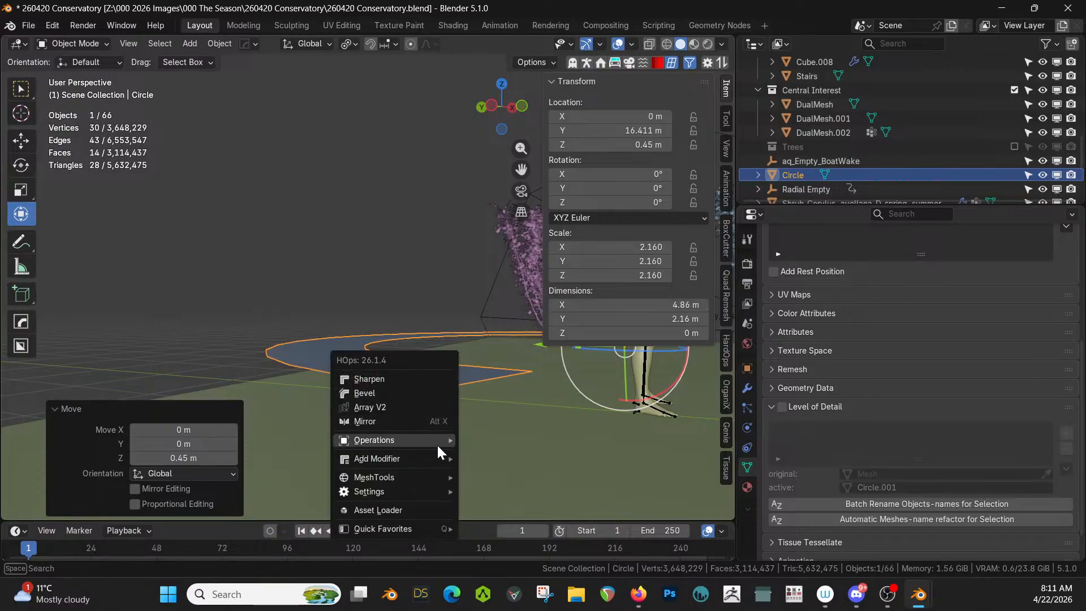
{"action": "mouse_move", "coordinate": [409, 458]}
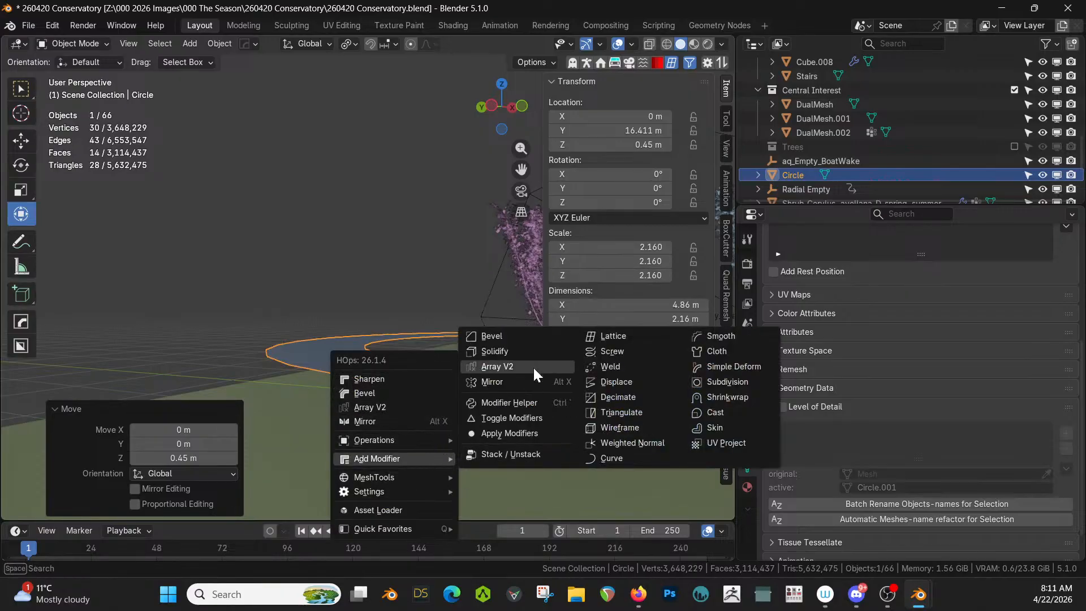
{"action": "left_click", "coordinate": [527, 349]}
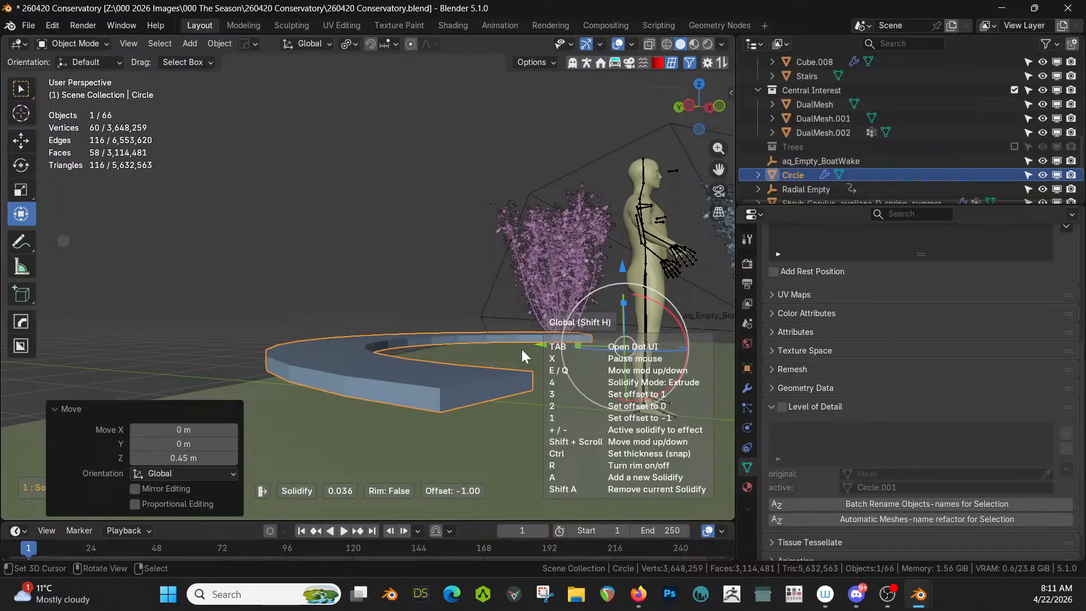
{"action": "left_click", "coordinate": [521, 348]}
{"action": "key", "text": "n"}
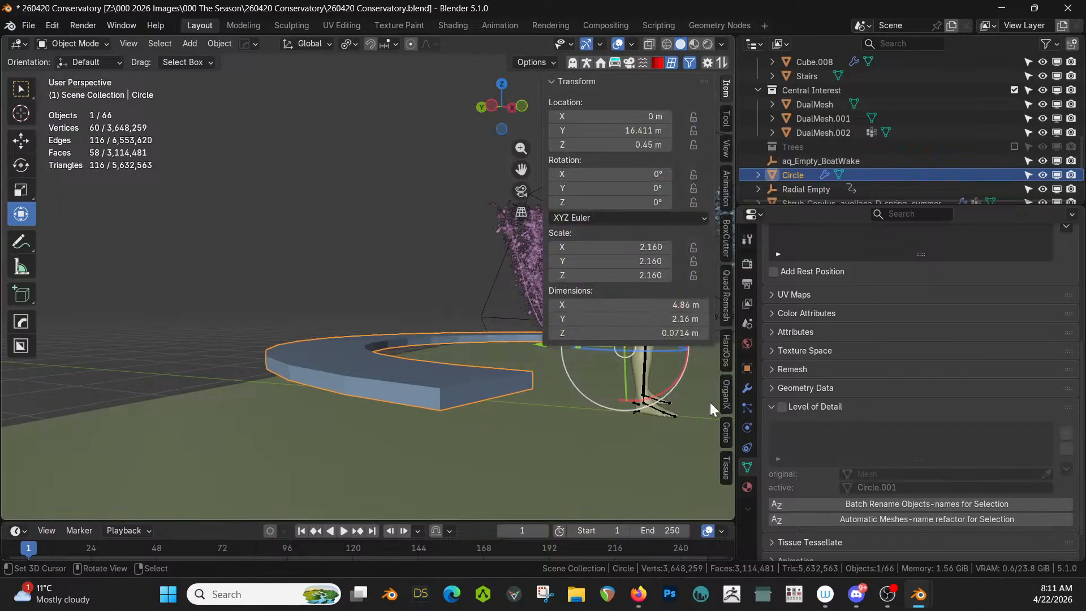
{"action": "left_click", "coordinate": [747, 389]}
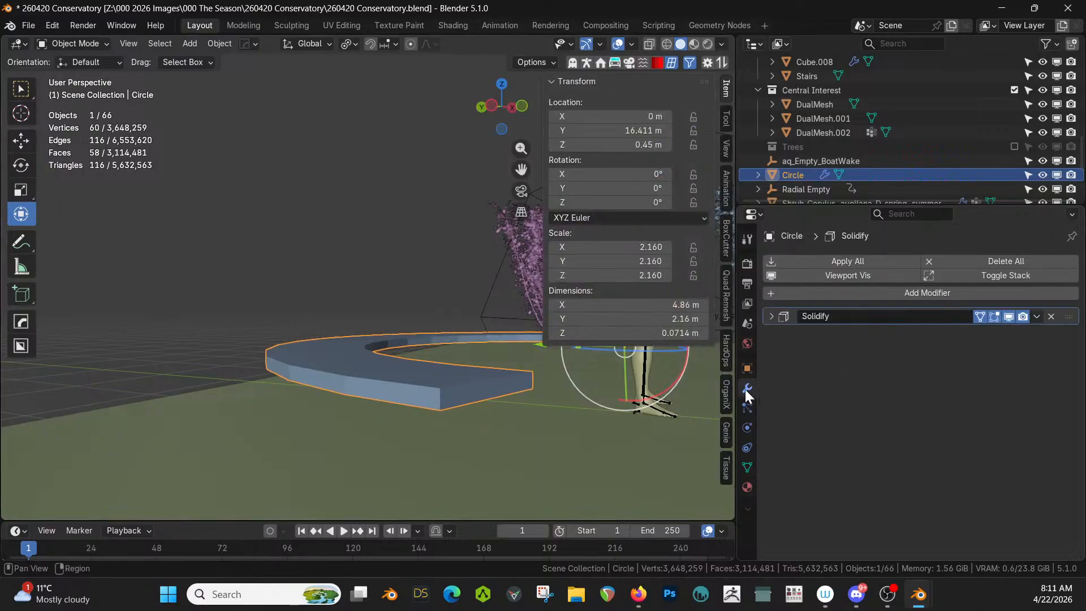
{"action": "left_click", "coordinate": [771, 315]}
{"action": "left_click", "coordinate": [958, 355]}
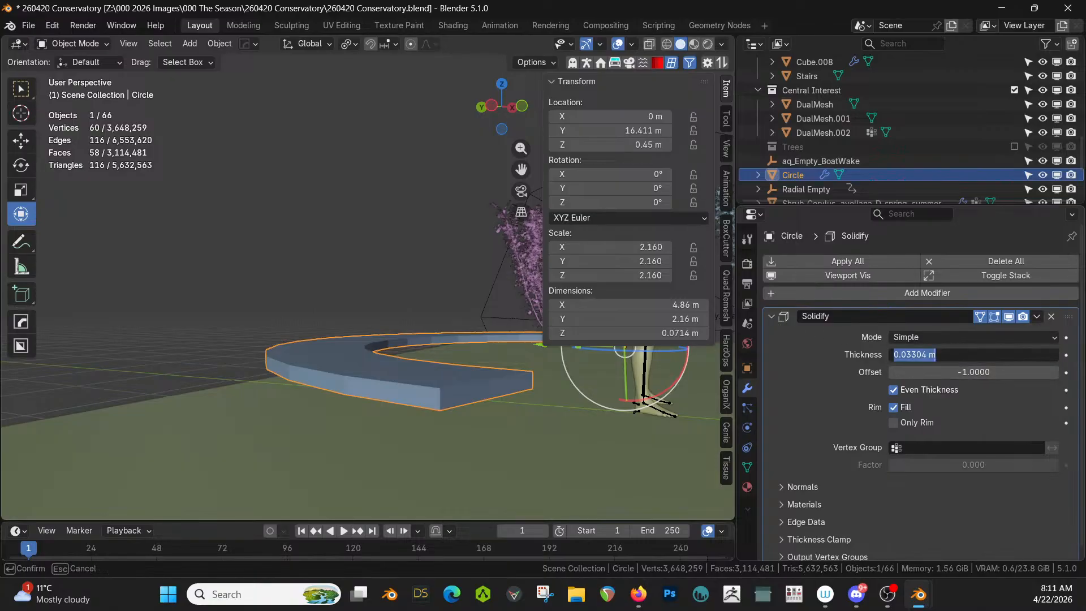
{"action": "key", "text": "BackSpace"}
{"action": "type", "text": ".05"}
{"action": "key", "text": "Return"}
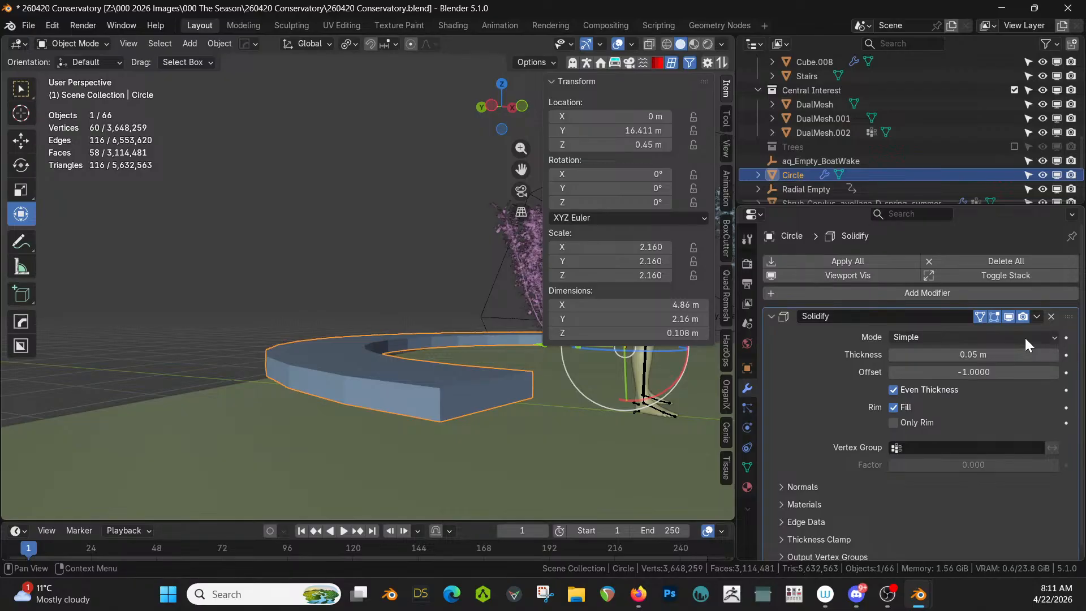
Step: Set the arc's Solidify thickness to 0.075 m
{"action": "left_click", "coordinate": [954, 355]}
{"action": "key", "text": "BackSpace"}
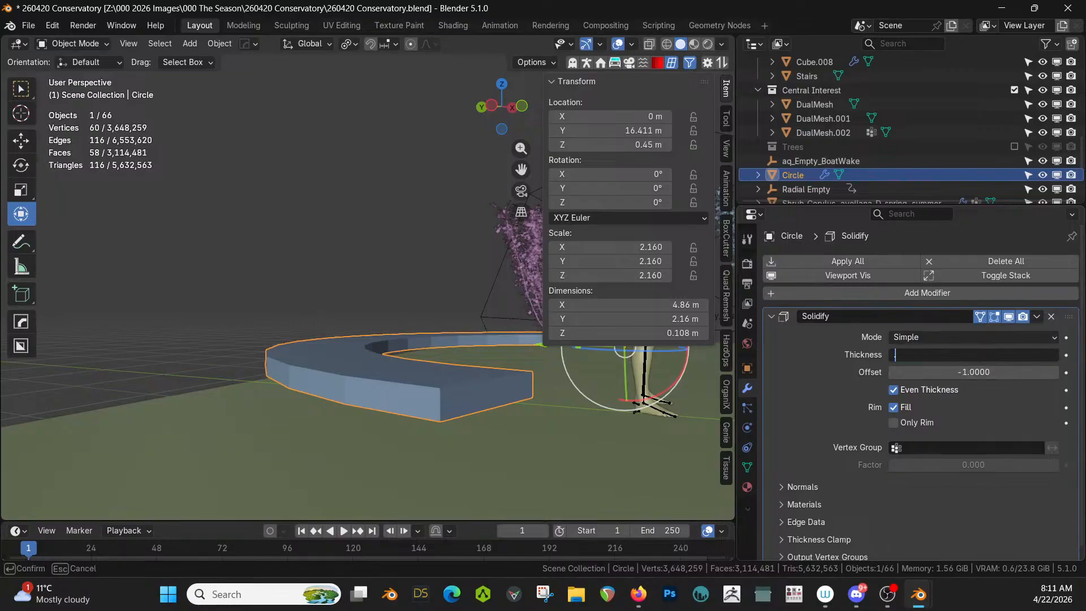
{"action": "type", "text": ".07"}
{"action": "key", "text": "Return"}
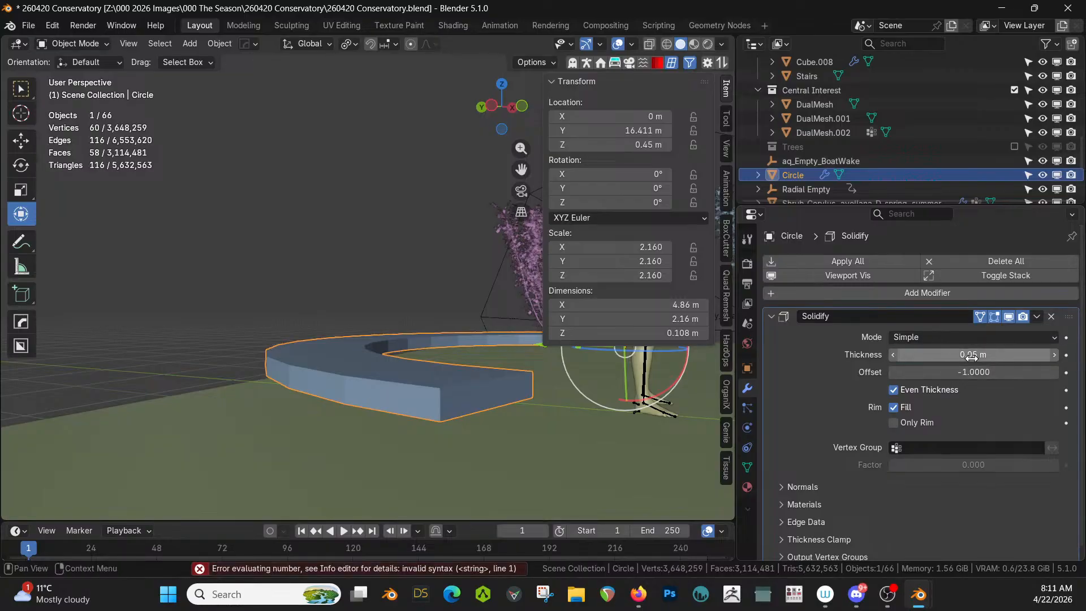
{"action": "left_click", "coordinate": [971, 355]}
{"action": "key", "text": "BackSpace"}
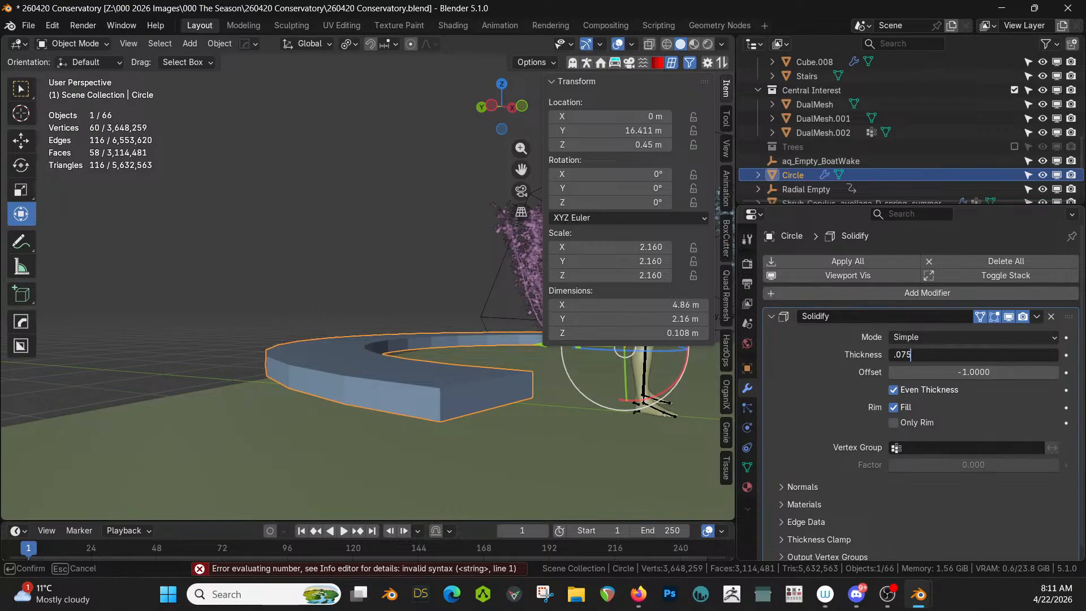
{"action": "type", "text": ".075"}
{"action": "key", "text": "Return"}
Step: Apply the Solidify modifier to the arc
{"action": "scroll", "coordinate": [468, 343], "scroll_direction": "up", "scroll_amount": 4}
{"action": "middle_click_drag", "start_coordinate": [469, 343], "coordinate": [347, 321]}
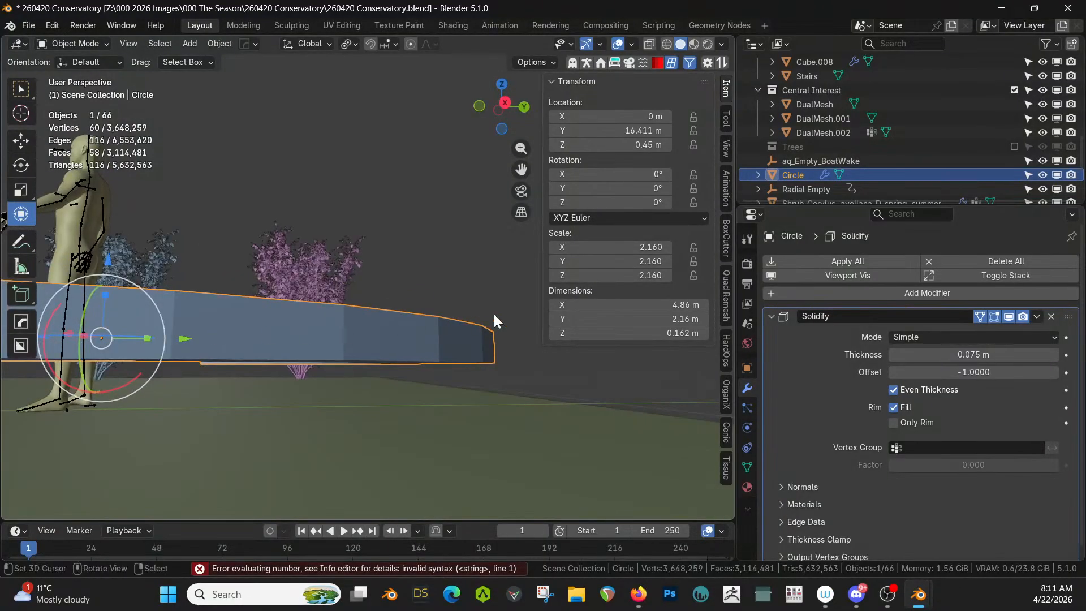
{"action": "left_click", "coordinate": [838, 259]}
Step: Enter Edit Mode on the arc, isolate it in local view and switch to face selection
{"action": "middle_click_drag", "start_coordinate": [518, 323], "coordinate": [456, 318]}
{"action": "key", "text": "Tab"}
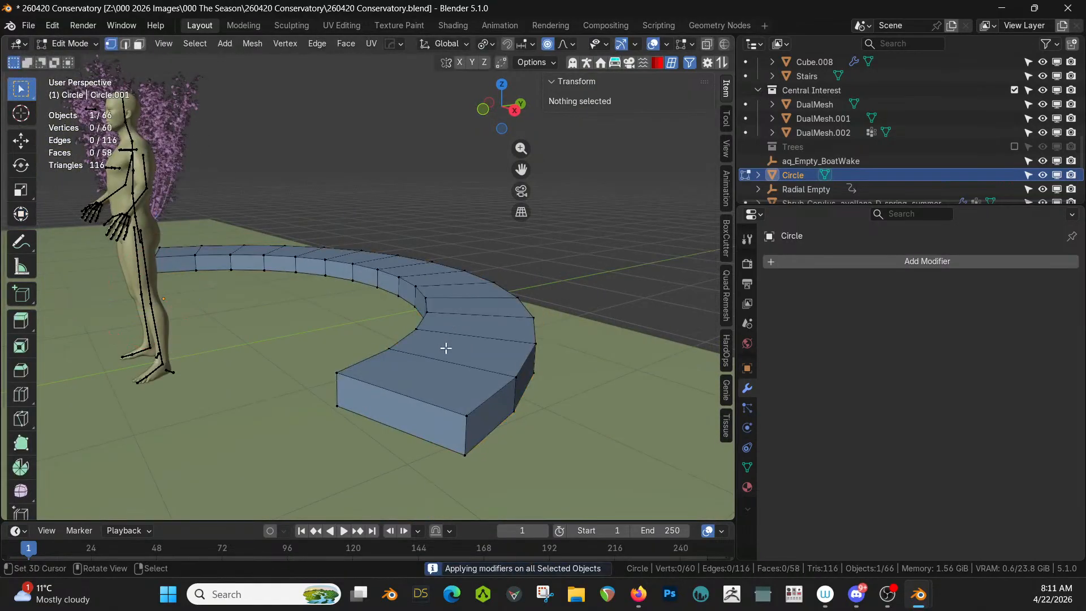
{"action": "key", "text": "2"}
{"action": "left_click", "coordinate": [425, 399]}
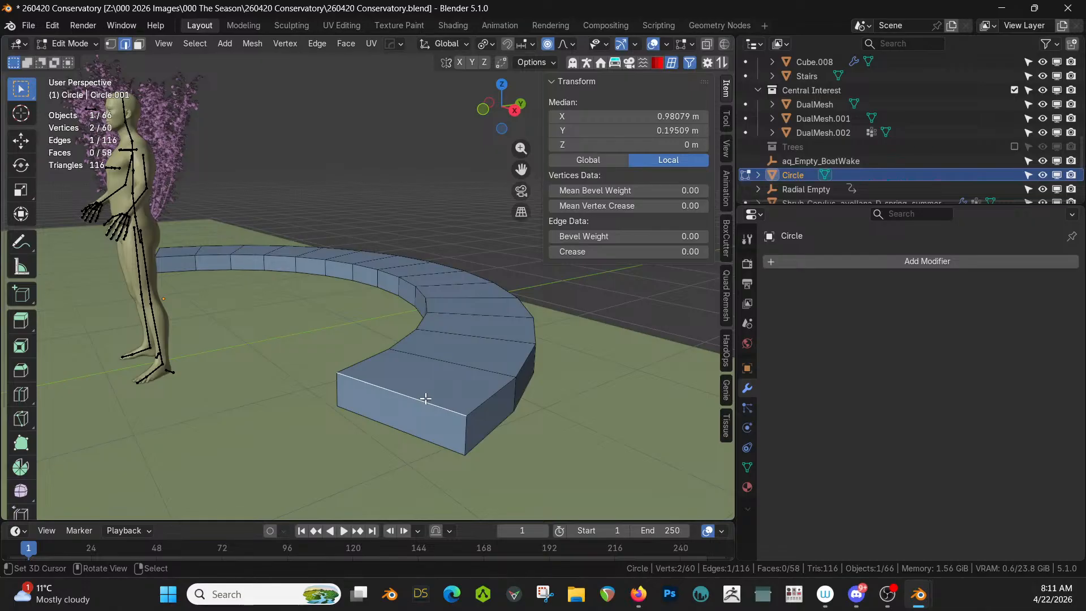
{"action": "middle_click_drag", "start_coordinate": [426, 399], "coordinate": [432, 225]}
{"action": "key", "text": "KP_Divide"}
{"action": "key", "text": "3"}
Step: Select the whole row of faces on the arc's underside and inset them by about 0.032 m
{"action": "left_click", "coordinate": [440, 178]}
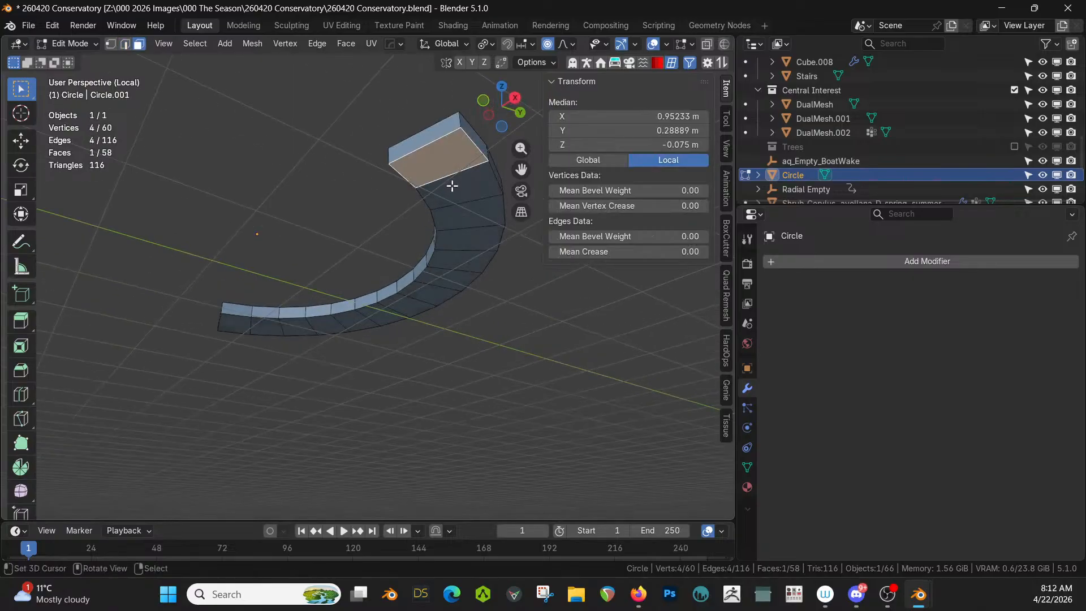
{"action": "left_click", "coordinate": [242, 322], "text": "ctrl"}
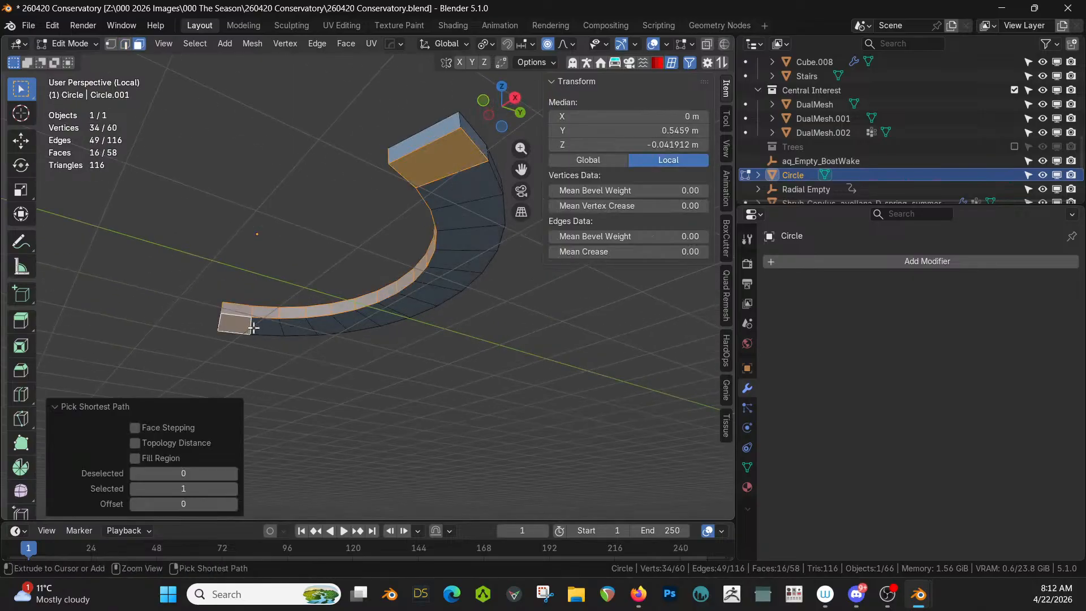
{"action": "left_click", "coordinate": [461, 231]}
{"action": "right_click", "coordinate": [452, 168], "text": "shift"}
{"action": "right_click", "coordinate": [453, 190], "text": "ctrl"}
{"action": "right_click", "coordinate": [461, 226], "text": "ctrl"}
{"action": "right_click", "coordinate": [430, 288], "text": "ctrl"}
{"action": "right_click", "coordinate": [359, 314], "text": "ctrl"}
{"action": "right_click", "coordinate": [235, 325], "text": "ctrl"}
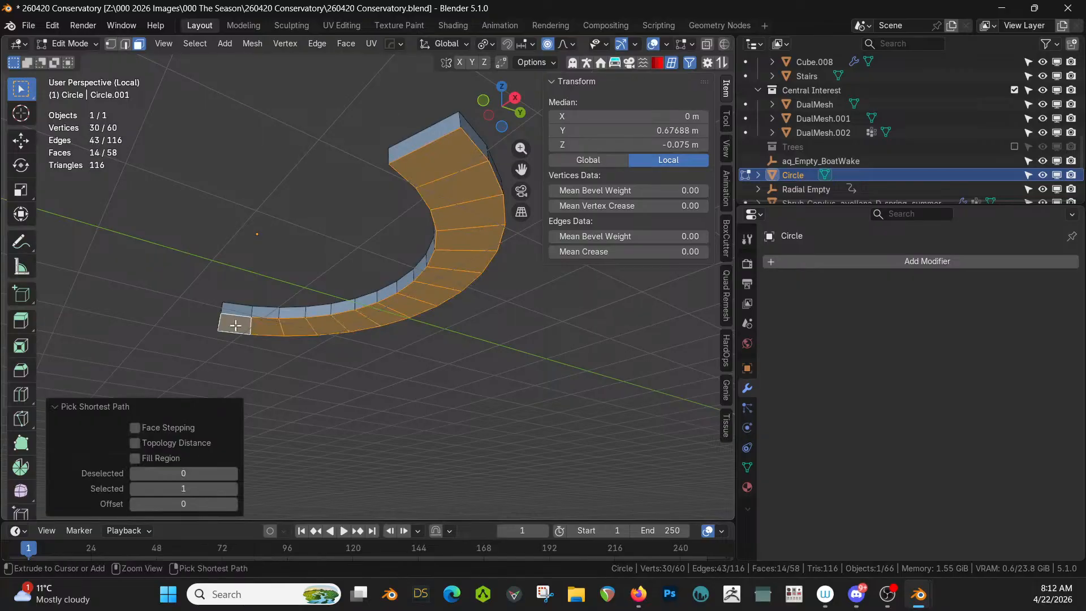
{"action": "key", "text": "i"}
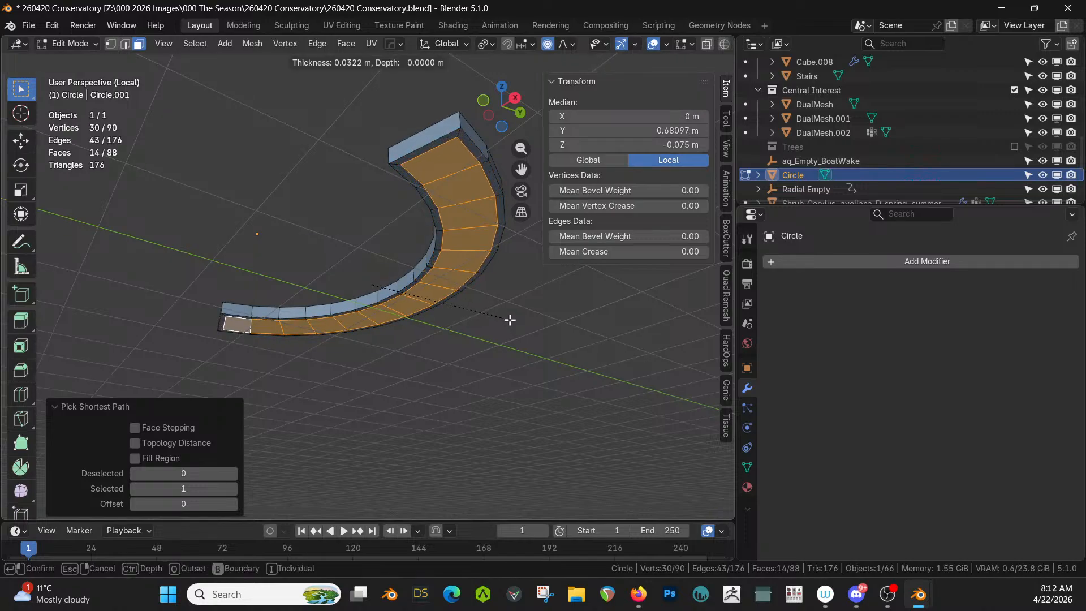
{"action": "left_click", "coordinate": [510, 320]}
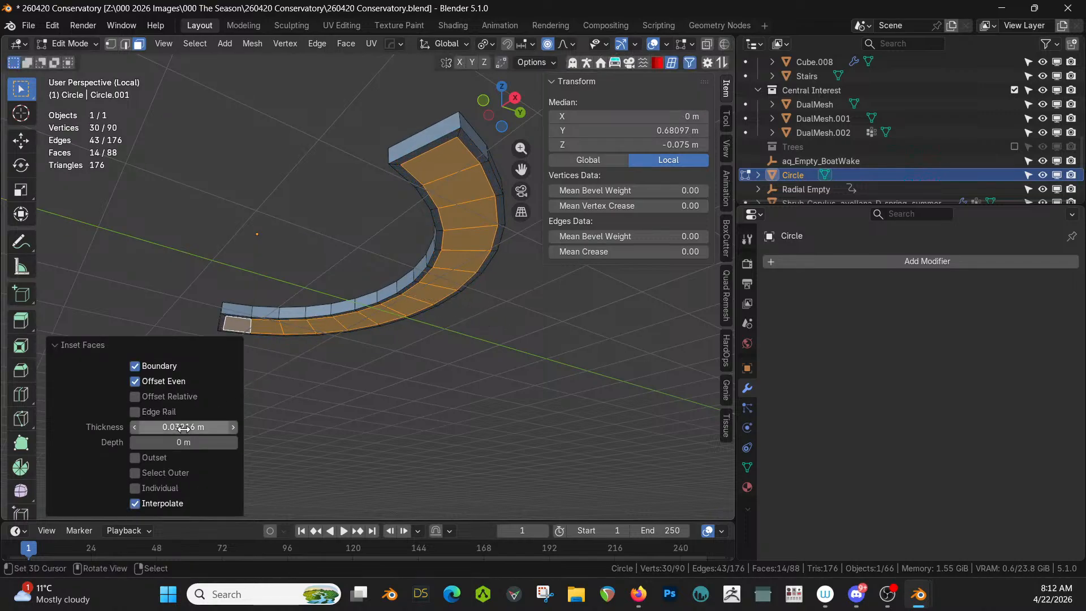
Step: Knife-cut from the inset's inner corner to the arc's inner side edge at one end of the underside
{"action": "key", "text": "KP_7"}
{"action": "key", "text": "ctrl+KP_7"}
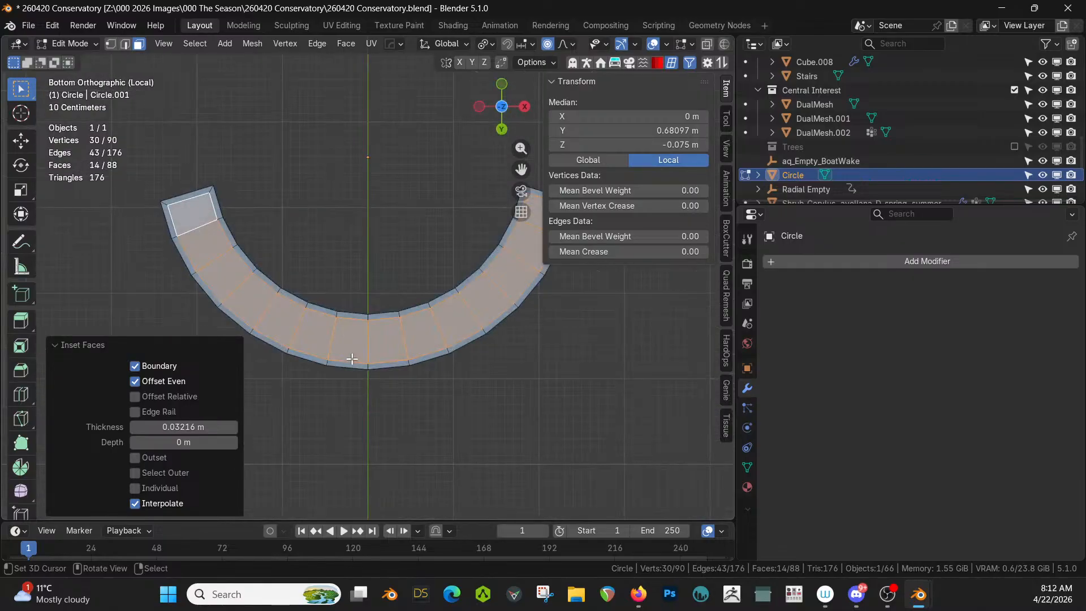
{"action": "middle_click_drag", "start_coordinate": [308, 367], "coordinate": [507, 351], "text": "shift"}
{"action": "scroll", "coordinate": [274, 398], "scroll_direction": "up", "scroll_amount": 2}
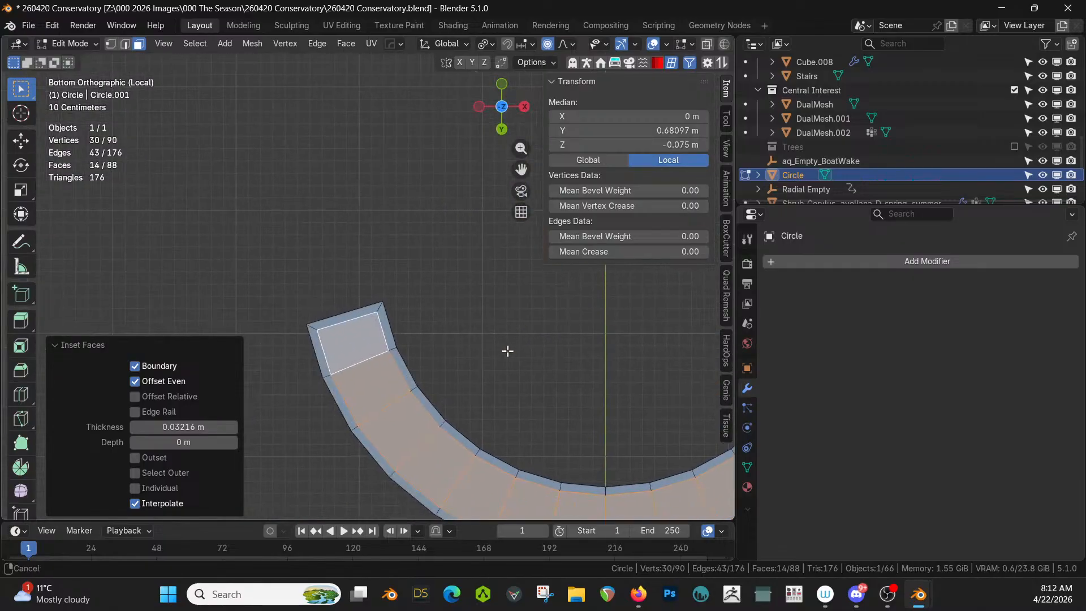
{"action": "scroll", "coordinate": [419, 375], "scroll_direction": "up", "scroll_amount": 3}
{"action": "scroll", "coordinate": [420, 375], "scroll_direction": "up", "scroll_amount": 2}
{"action": "middle_click_drag", "start_coordinate": [407, 384], "coordinate": [459, 334], "text": "shift"}
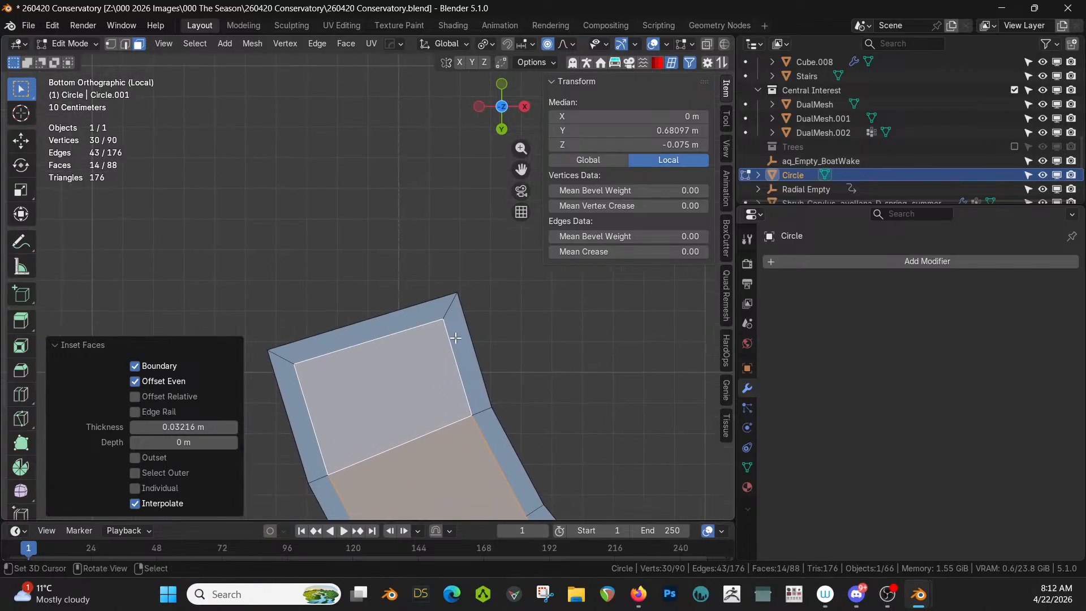
{"action": "key", "text": "k"}
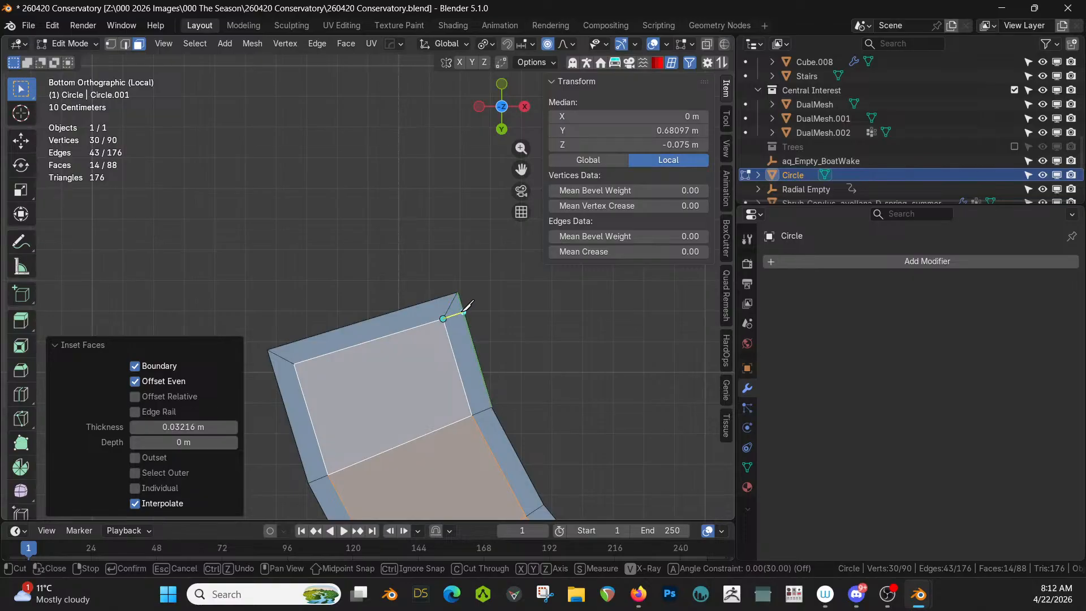
{"action": "left_click", "coordinate": [464, 311]}
{"action": "key", "text": "Return"}
Step: Make the matching knife cut from the inset's inner corner to the inner side edge at the arc's other end
{"action": "middle_click_drag", "start_coordinate": [501, 319], "coordinate": [214, 126], "text": "shift"}
{"action": "middle_click_drag", "start_coordinate": [302, 207], "coordinate": [433, 466], "text": "shift"}
{"action": "scroll", "coordinate": [560, 434], "scroll_direction": "up", "scroll_amount": 1}
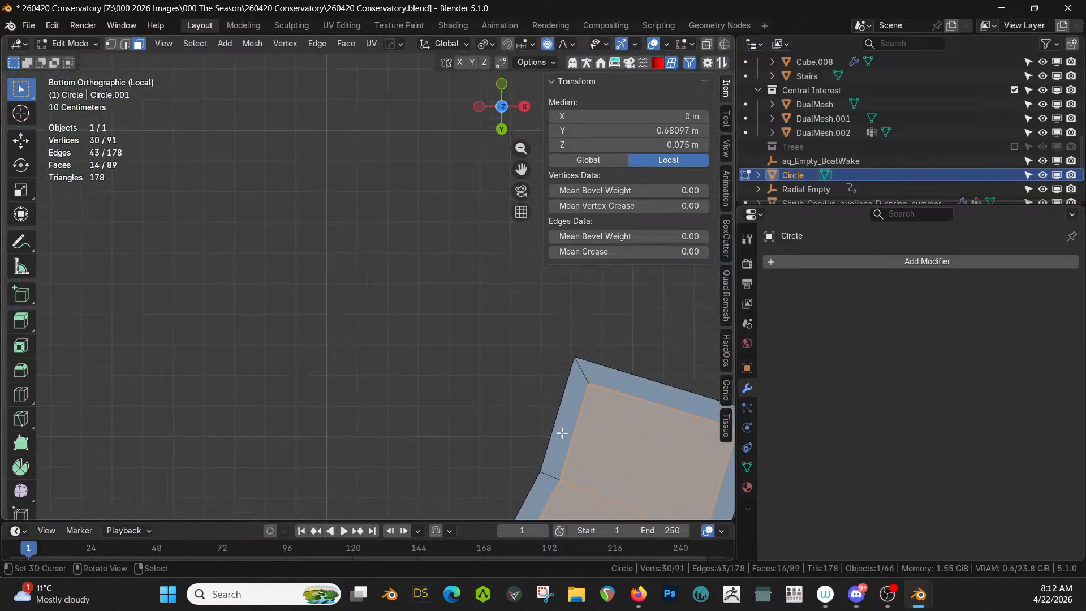
{"action": "key", "text": "k"}
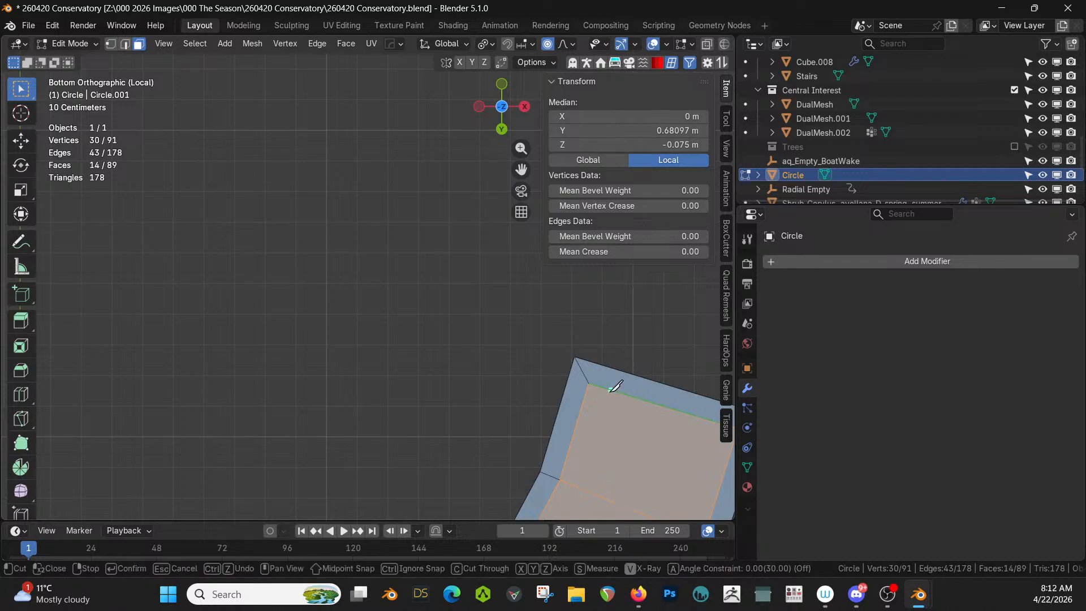
{"action": "left_click", "coordinate": [568, 376]}
{"action": "key", "text": "Return"}
Step: Dissolve the diagonal edges at the inset's inner corners on both ends of the arc
{"action": "key", "text": "2"}
{"action": "left_click", "coordinate": [582, 373]}
{"action": "middle_click_drag", "start_coordinate": [520, 400], "coordinate": [352, 246], "text": "shift"}
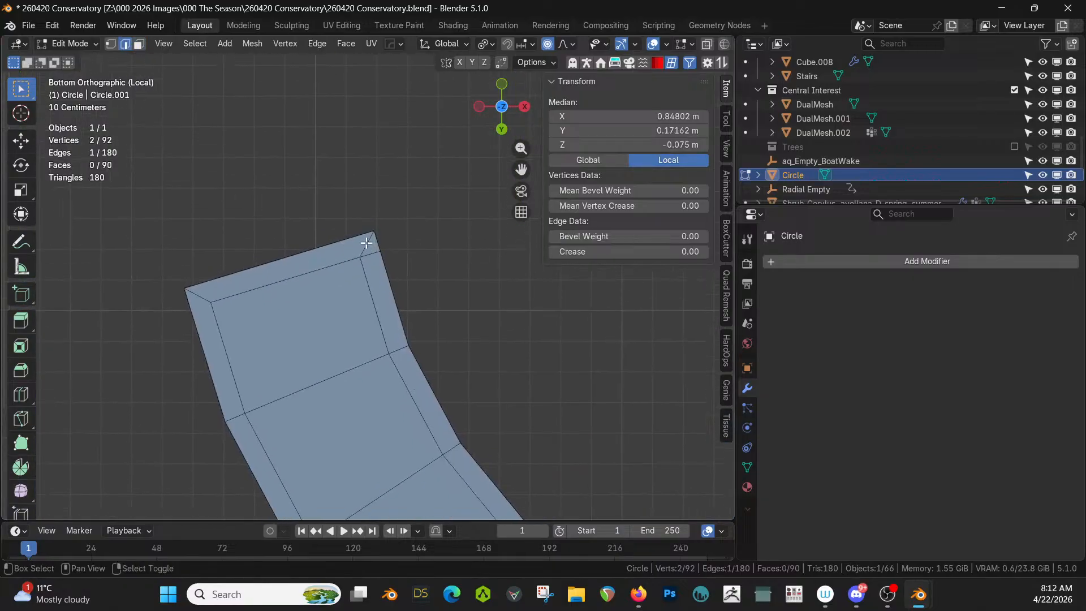
{"action": "key", "text": "ctrl+x"}
Step: Select the underside border faces along both ends and the outer curve of the arc, and leave local view
{"action": "scroll", "coordinate": [402, 285], "scroll_direction": "down", "scroll_amount": 3}
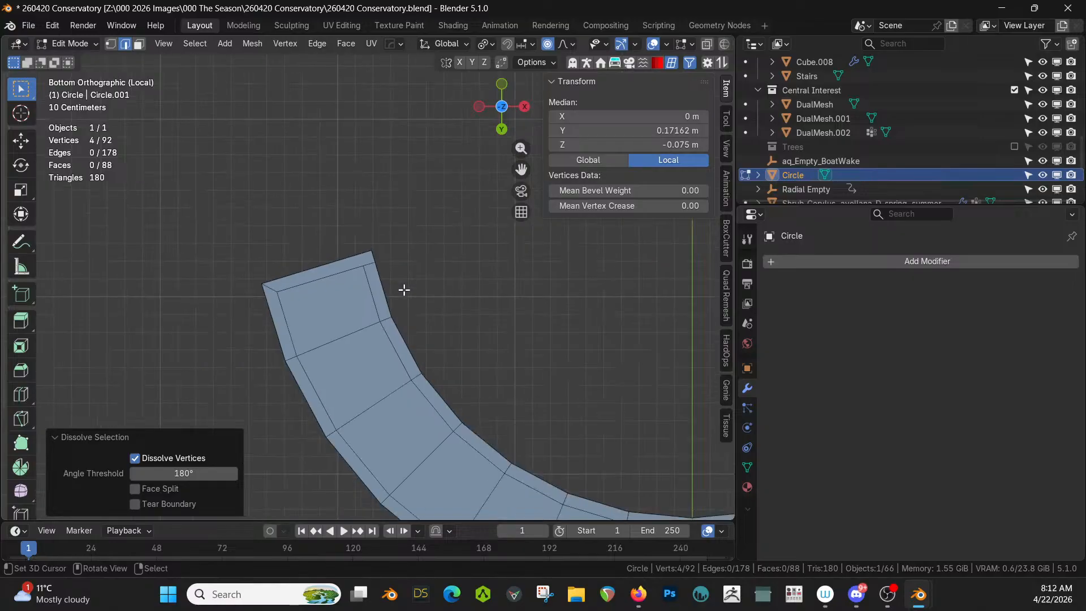
{"action": "middle_click_drag", "start_coordinate": [403, 290], "coordinate": [222, 179], "text": "shift"}
{"action": "key", "text": "3"}
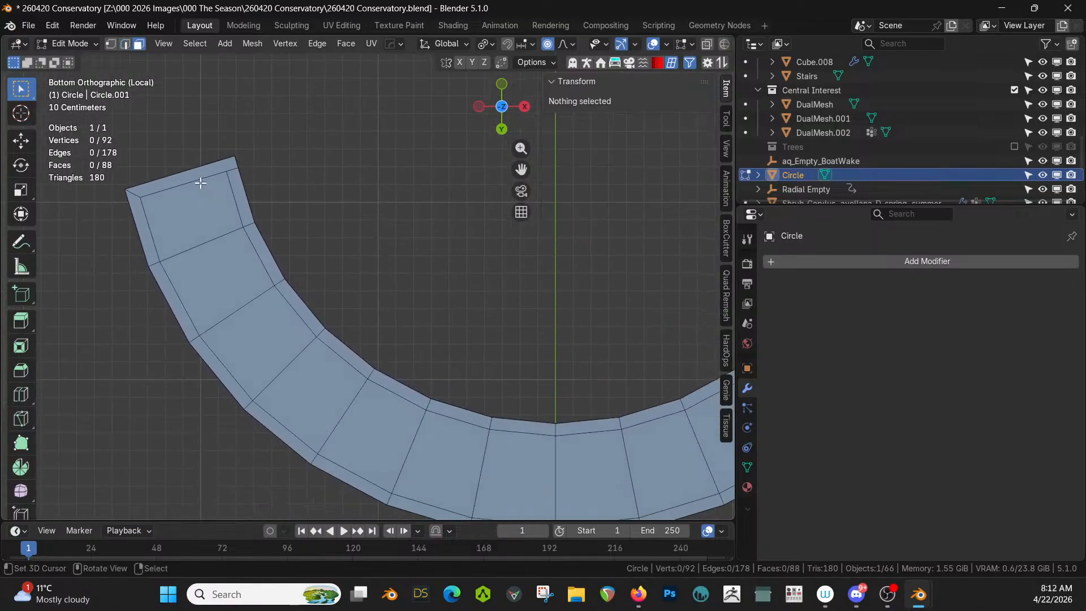
{"action": "left_click", "coordinate": [201, 182]}
{"action": "left_click", "coordinate": [143, 210], "text": "ctrl"}
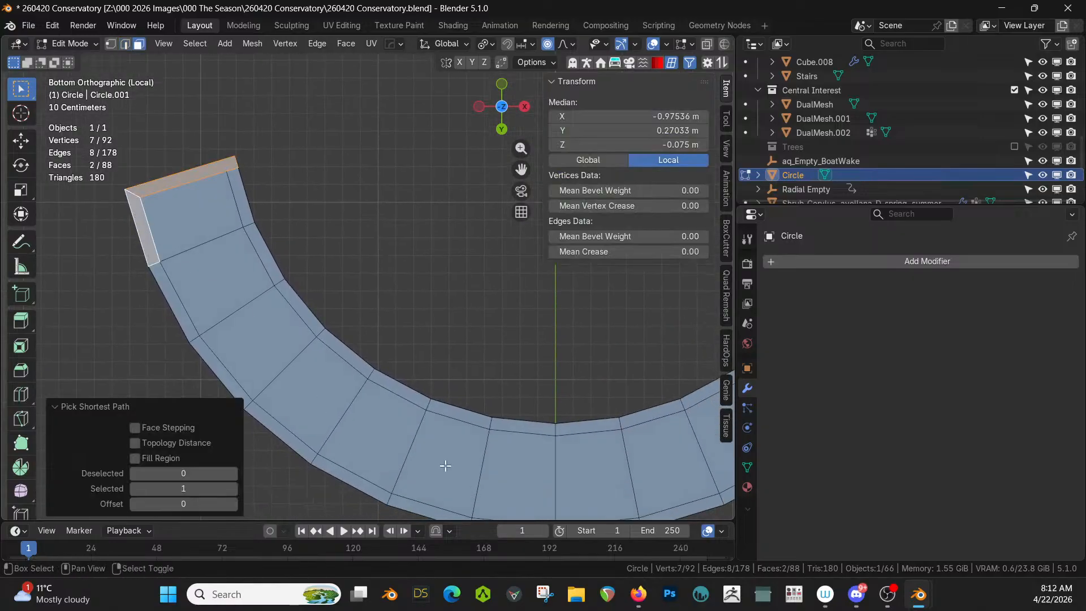
{"action": "middle_click_drag", "start_coordinate": [449, 471], "coordinate": [428, 388], "text": "shift"}
{"action": "left_click", "coordinate": [480, 434], "text": "ctrl"}
{"action": "middle_click_drag", "start_coordinate": [481, 434], "coordinate": [294, 460], "text": "shift"}
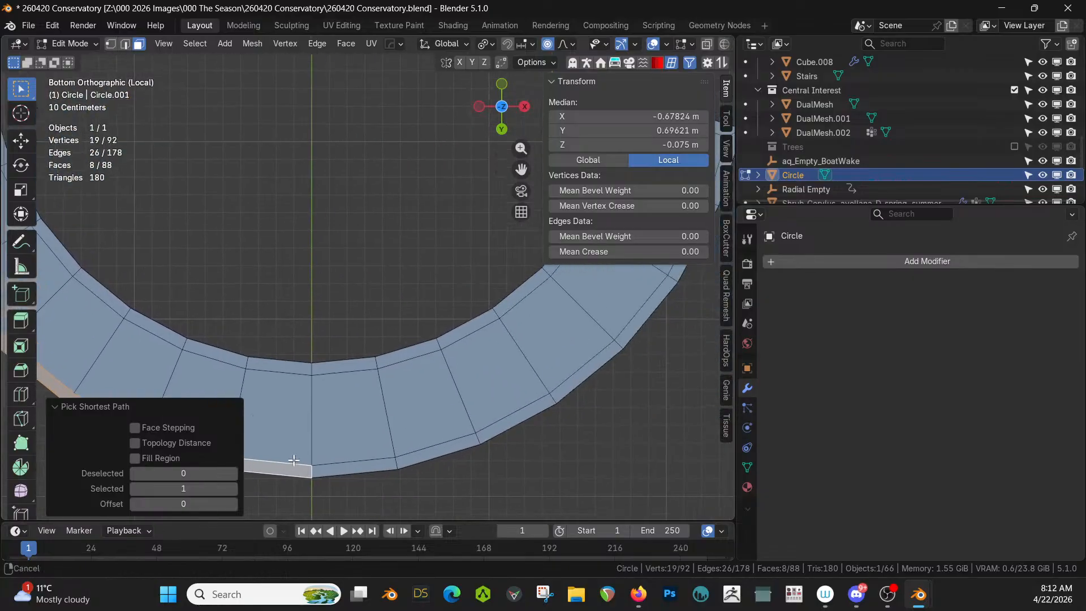
{"action": "left_click", "coordinate": [567, 385], "text": "ctrl"}
{"action": "middle_click_drag", "start_coordinate": [584, 384], "coordinate": [445, 99], "text": "shift"}
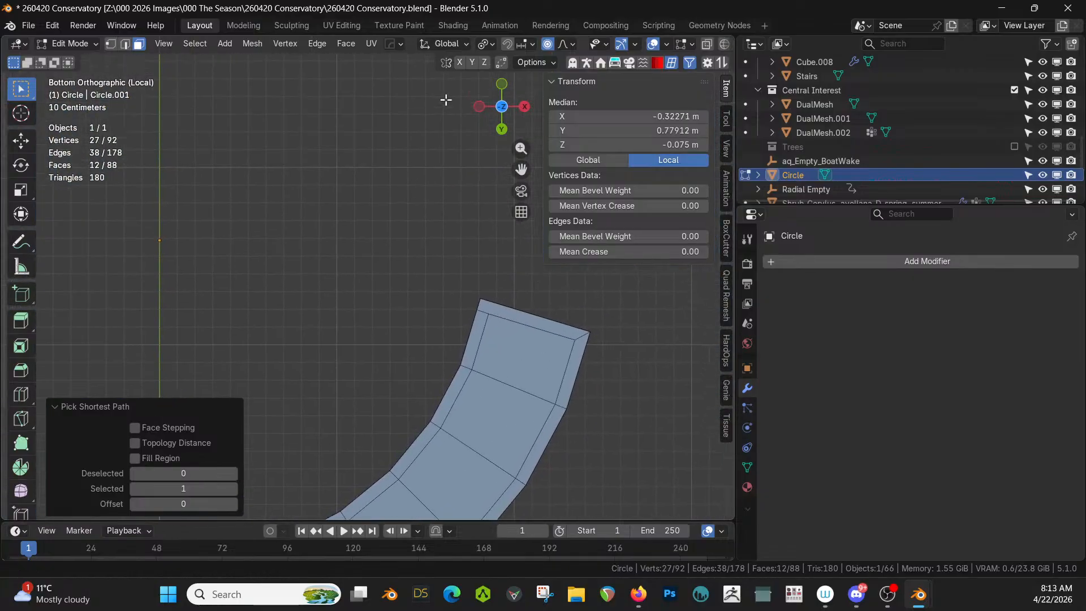
{"action": "left_click", "coordinate": [586, 336], "text": "ctrl"}
{"action": "left_click", "coordinate": [519, 316], "text": "ctrl"}
{"action": "middle_click_drag", "start_coordinate": [525, 327], "coordinate": [551, 465]}
{"action": "key", "text": "slash"}
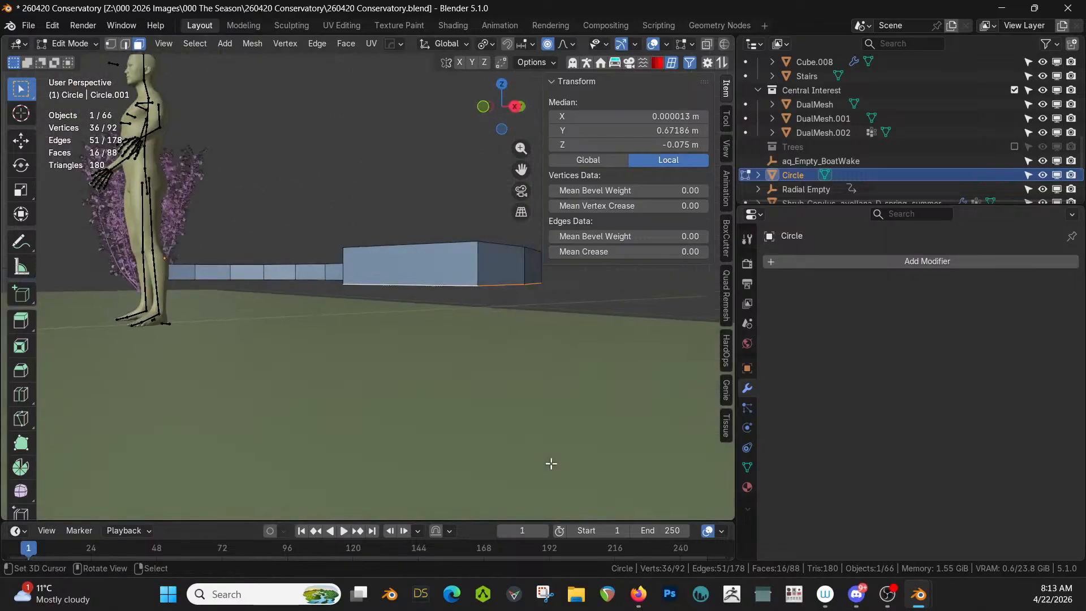
Step: Extrude the selected underside border faces down about 0.3 m to the lawn as the bench's base, and leave edit mode
{"action": "key", "text": "e"}
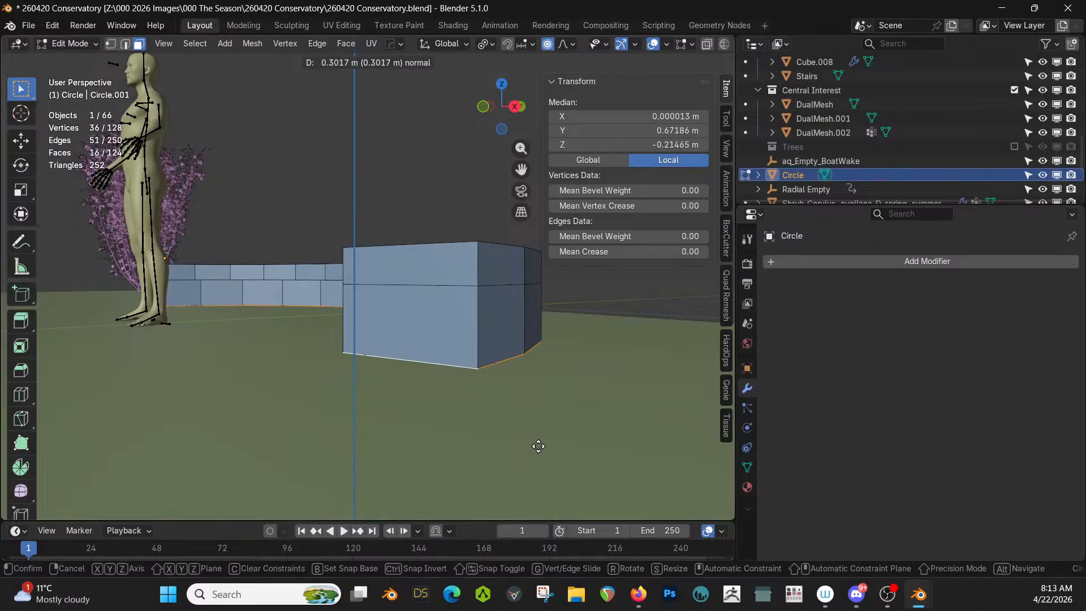
{"action": "left_click", "coordinate": [538, 447]}
{"action": "mouse_move", "coordinate": [516, 424]}
{"action": "middle_mouse_down"}
{"action": "mouse_move", "coordinate": [511, 362]}
{"action": "mouse_move", "coordinate": [519, 434]}
{"action": "middle_mouse_up"}
{"action": "key", "text": "Tab"}
{"action": "middle_click_drag", "start_coordinate": [363, 408], "coordinate": [440, 405]}
Step: Add one loop cut along the bench's curved seat, slid towards the outer edge with a factor of about 0.748
{"action": "key", "text": "Tab"}
{"action": "left_click", "coordinate": [512, 441]}
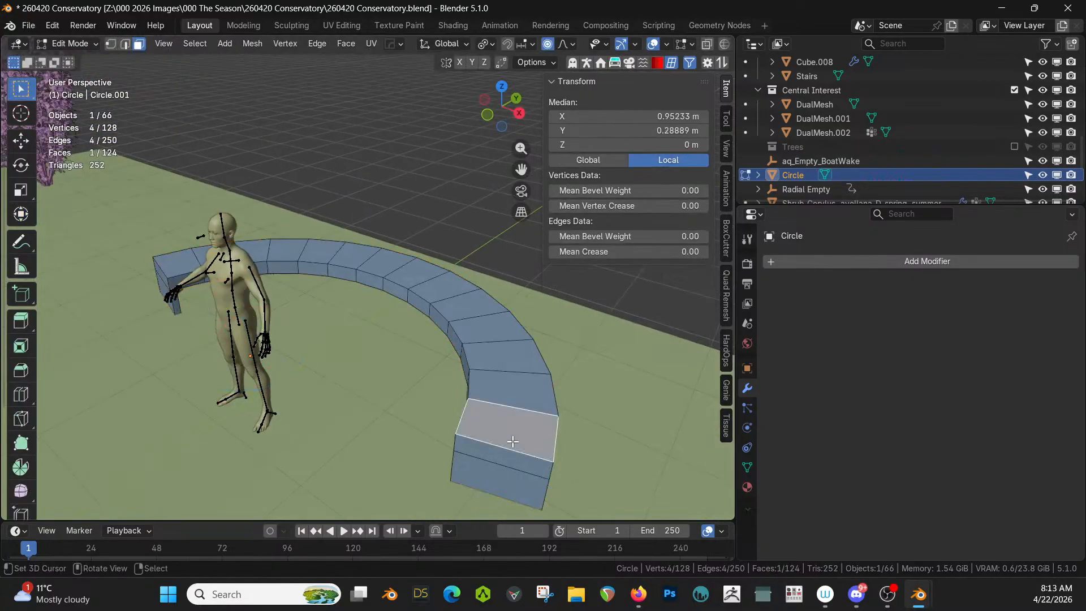
{"action": "key", "text": "ctrl+r"}
{"action": "left_click", "coordinate": [512, 455]}
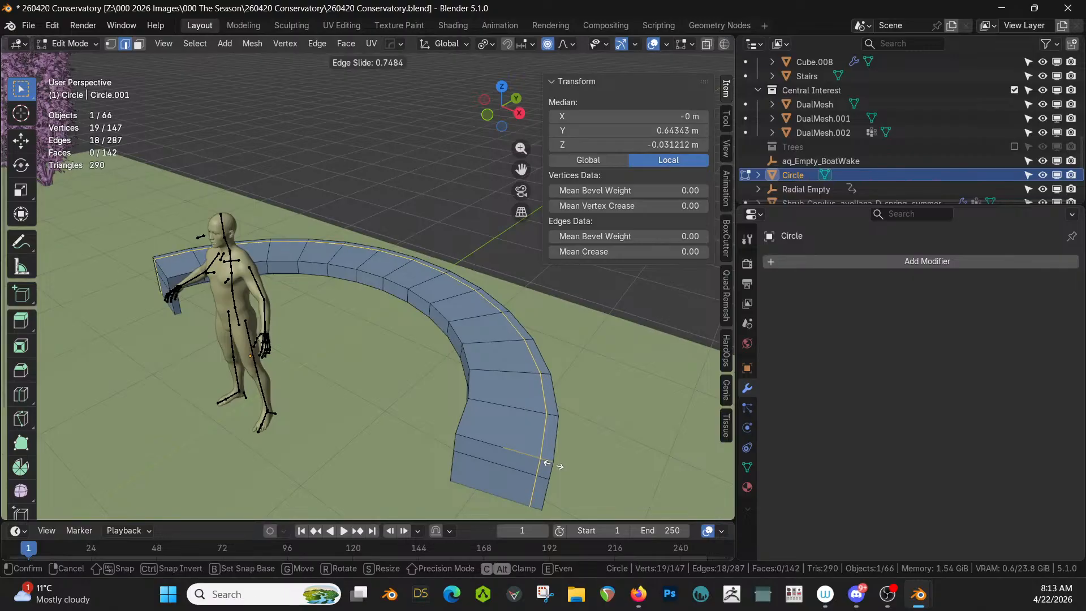
{"action": "left_click", "coordinate": [553, 464]}
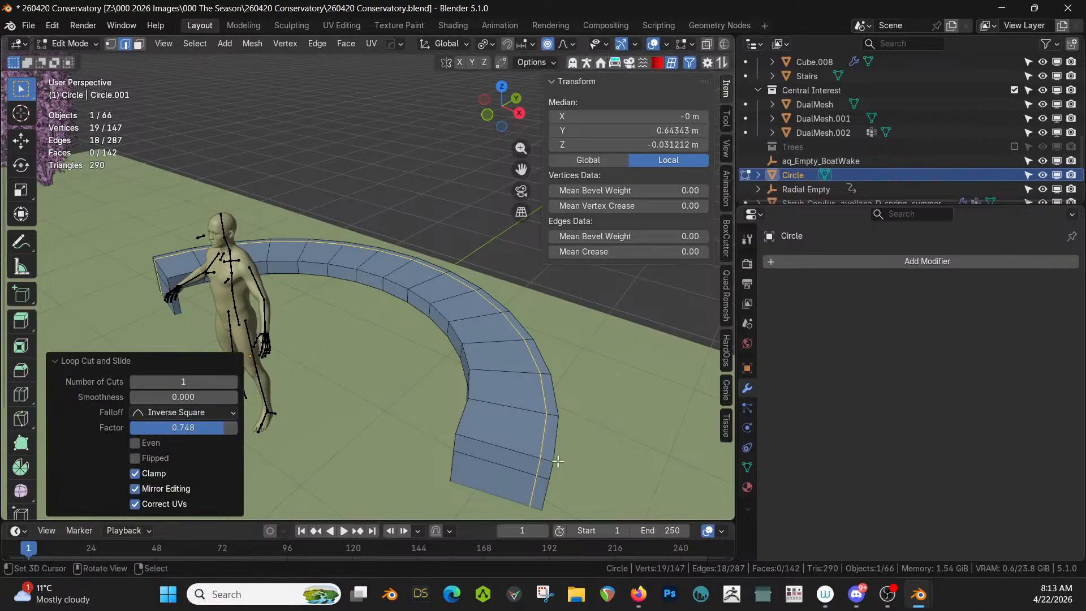
Step: Extrude the narrow outer strip of seat-top faces up about 0.54 m around the whole arc as a backrest
{"action": "key", "text": "3"}
{"action": "left_click", "coordinate": [548, 441]}
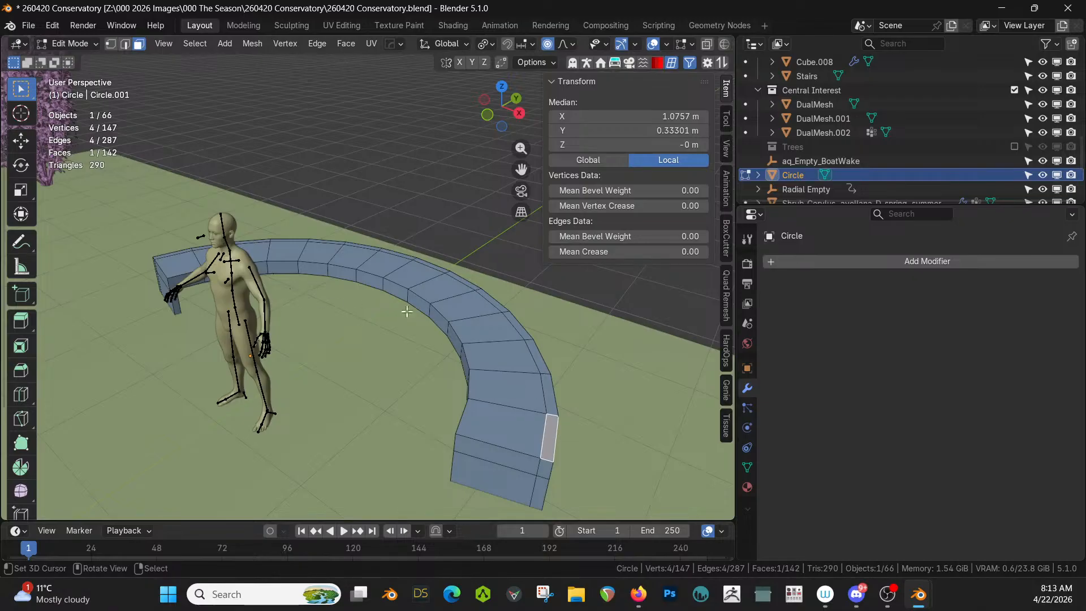
{"action": "left_click", "coordinate": [491, 299], "text": "ctrl"}
{"action": "middle_click_drag", "start_coordinate": [424, 262], "coordinate": [249, 362]}
{"action": "left_click", "coordinate": [160, 267], "text": "ctrl"}
{"action": "middle_click_drag", "start_coordinate": [160, 266], "coordinate": [250, 179]}
{"action": "middle_click_drag", "start_coordinate": [367, 259], "coordinate": [342, 226]}
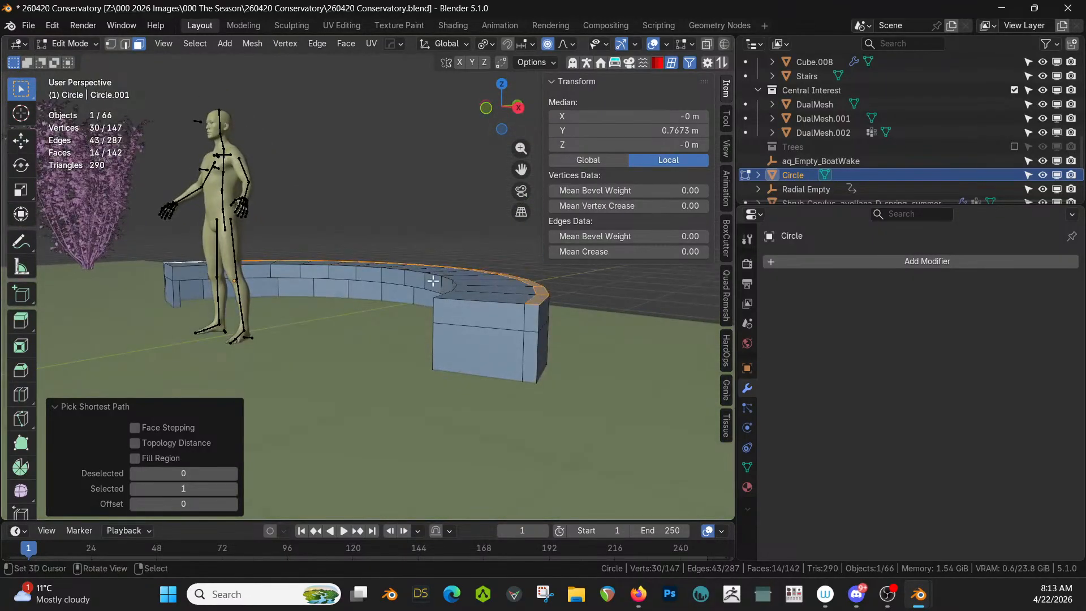
{"action": "key", "text": "e"}
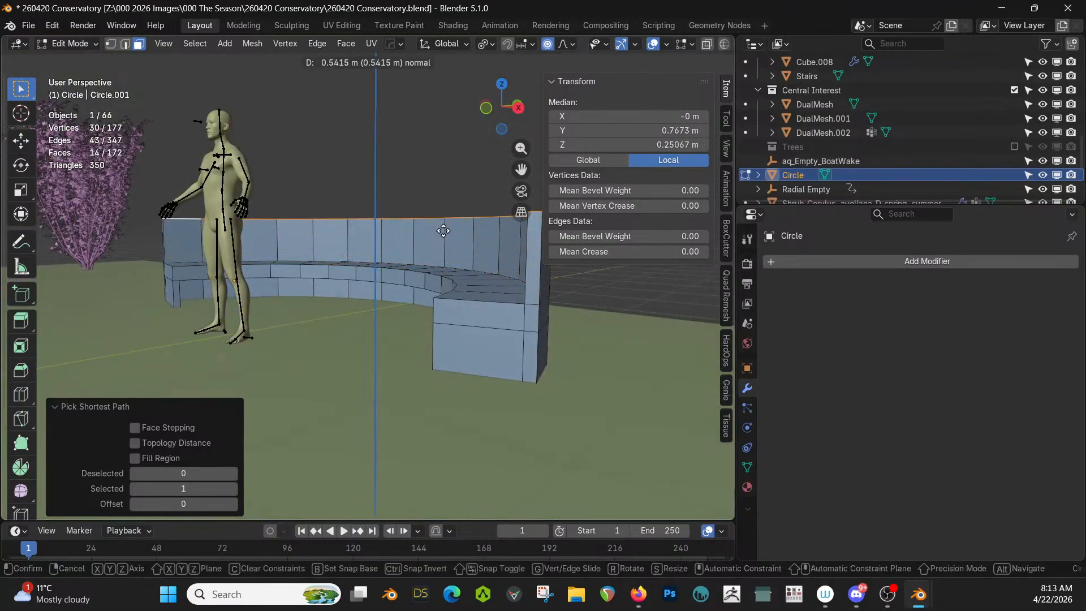
{"action": "left_click", "coordinate": [443, 224]}
Step: Cancel the proportional Y move of the backrest's top faces and turn off proportional editing
{"action": "middle_click_drag", "start_coordinate": [443, 224], "coordinate": [394, 275]}
{"action": "key", "text": "g"}
{"action": "key", "text": "y"}
{"action": "right_click", "coordinate": [396, 280]}
{"action": "key", "text": "o"}
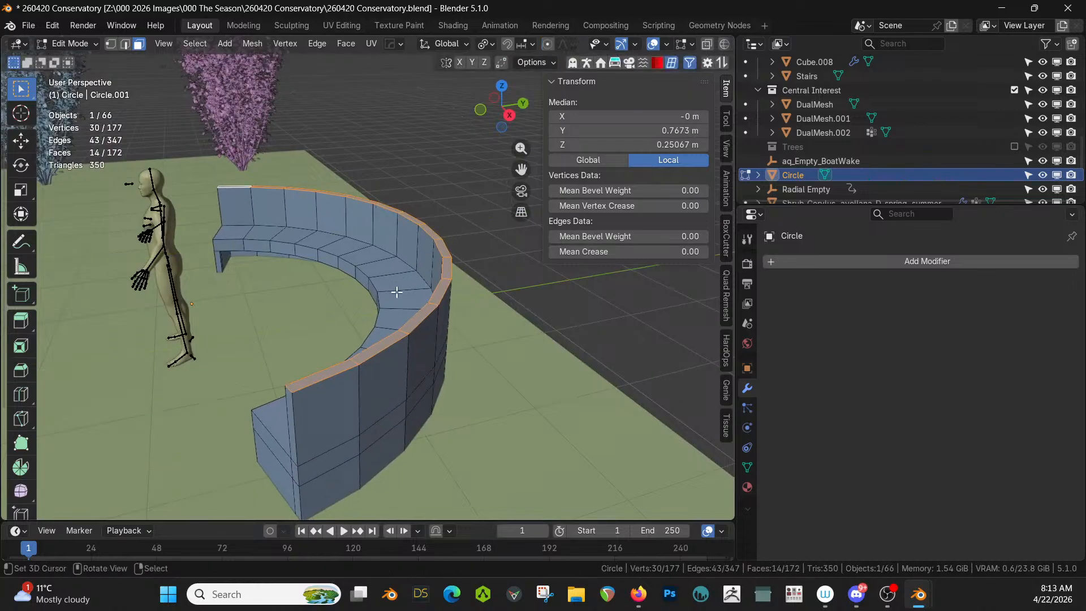
Step: Try to lean the backrest by moving its top faces about 0.16 m along global Y
{"action": "key", "text": "g"}
{"action": "key", "text": "y"}
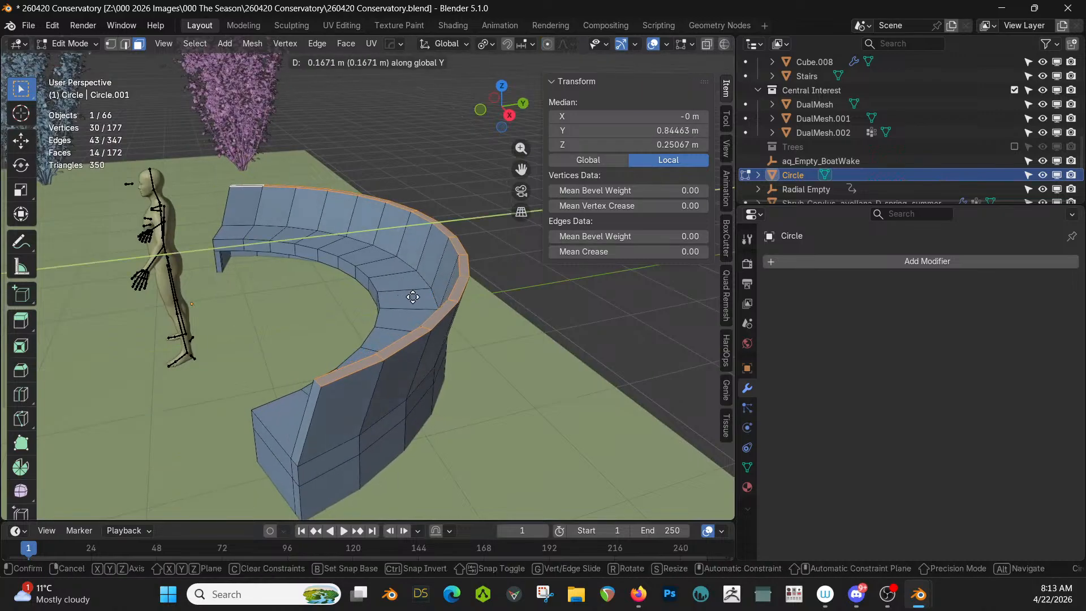
{"action": "left_click", "coordinate": [409, 297]}
{"action": "middle_click_drag", "start_coordinate": [409, 297], "coordinate": [533, 327]}
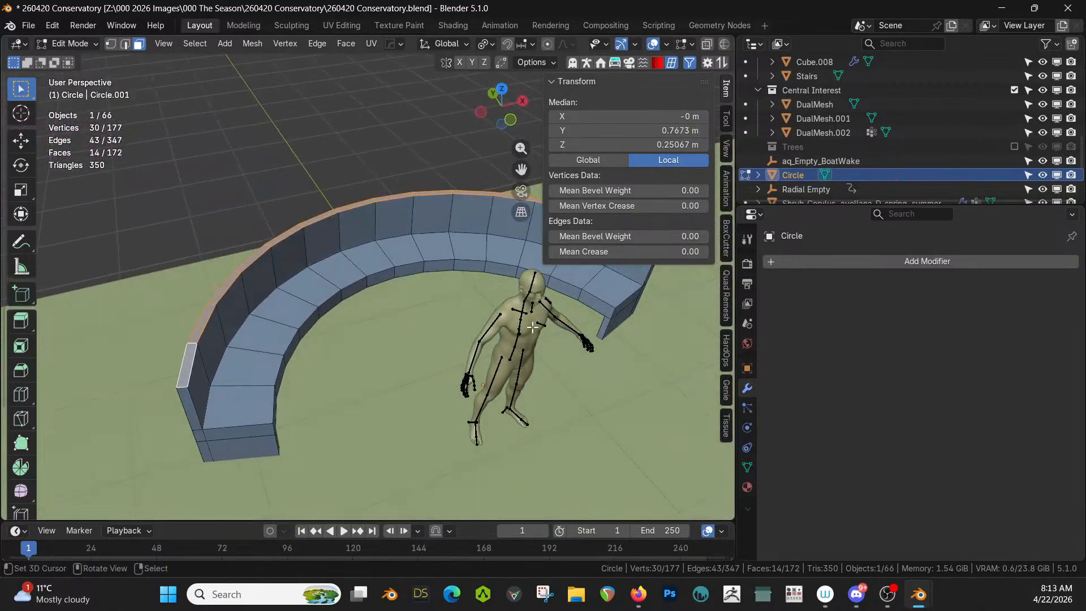
Step: Scale the backrest's top faces uniformly to 1.047 so the backrest flares outward, and check it from above
{"action": "key", "text": "alt+s"}
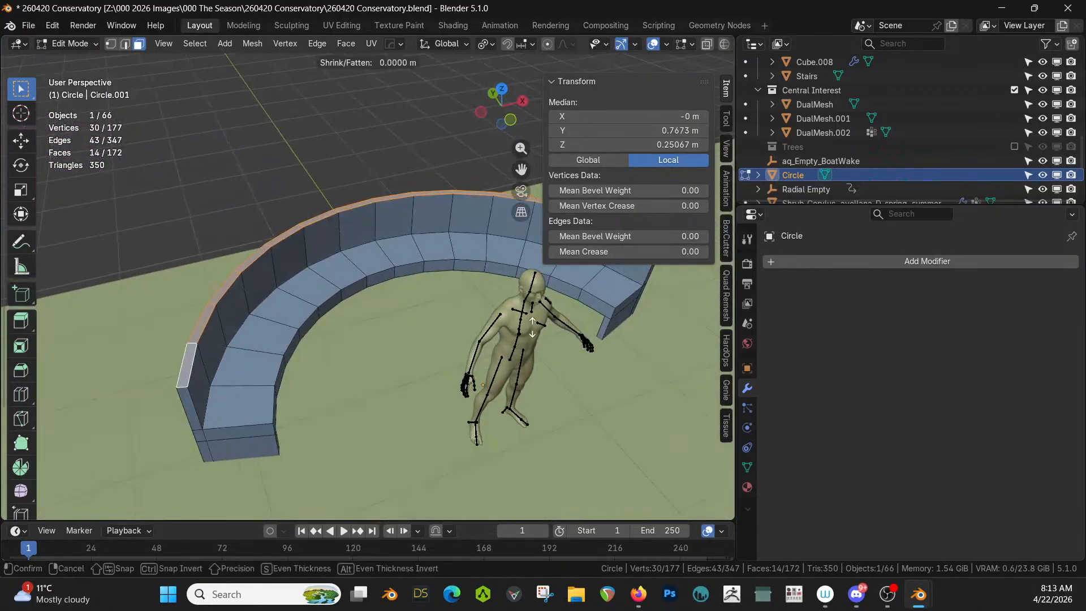
{"action": "right_click", "coordinate": [528, 325]}
{"action": "key", "text": "s"}
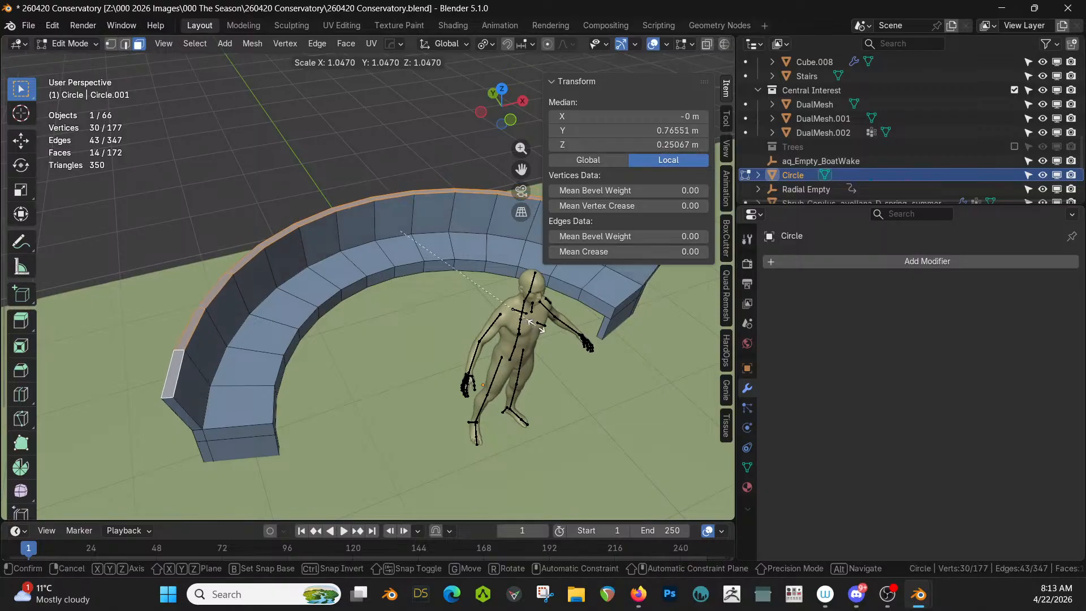
{"action": "left_click", "coordinate": [536, 325]}
{"action": "middle_click_drag", "start_coordinate": [536, 325], "coordinate": [387, 299]}
{"action": "key", "text": "KP_7"}
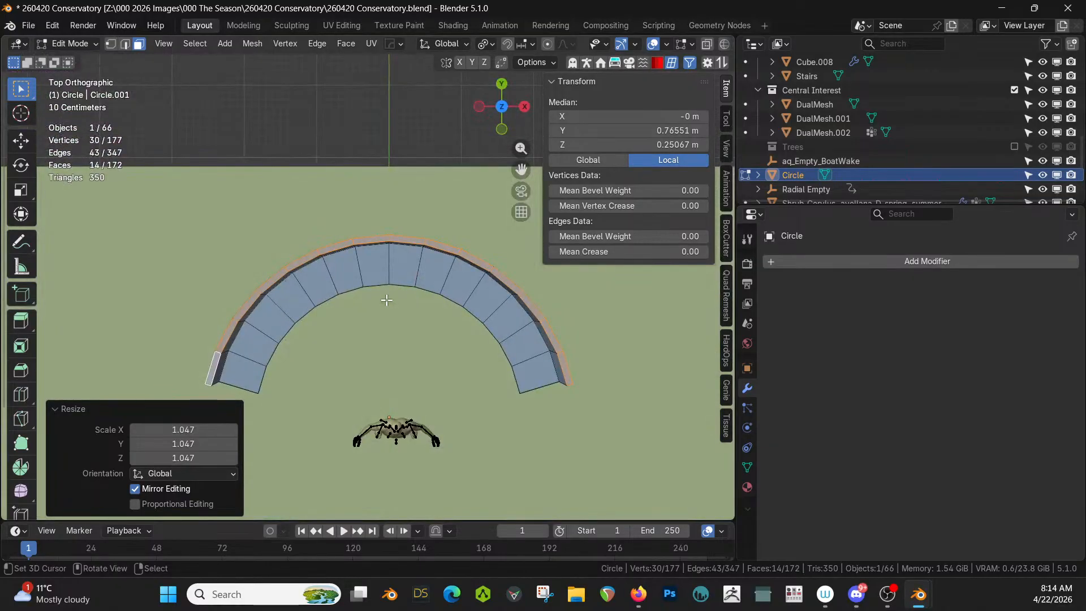
Step: Move the backrest's top faces about 0.04 m outward along global Y
{"action": "middle_click_drag", "start_coordinate": [506, 311], "coordinate": [444, 296]}
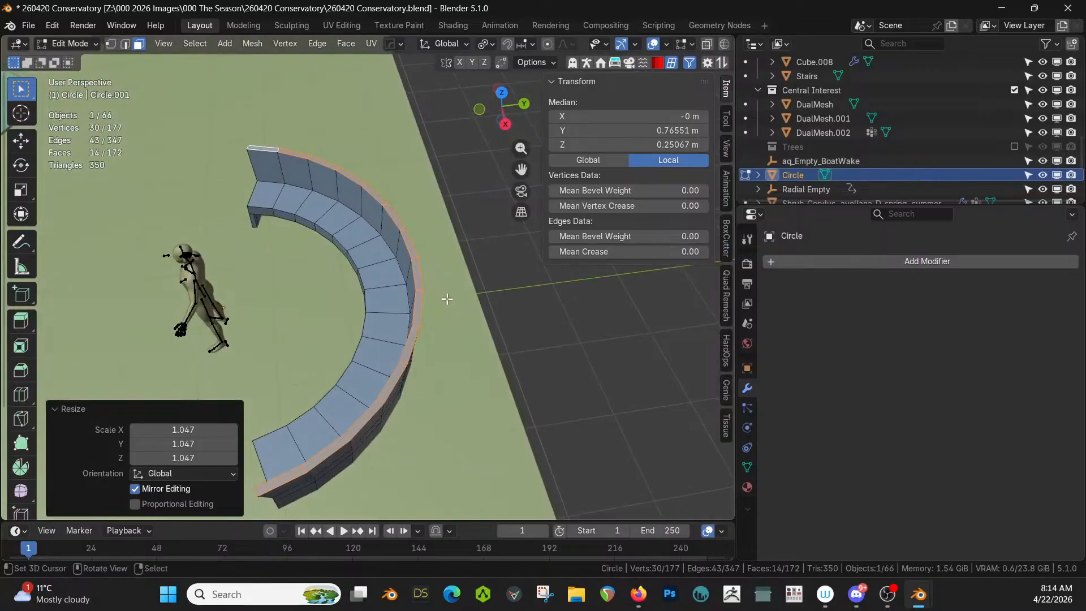
{"action": "key", "text": "g"}
{"action": "key", "text": "y"}
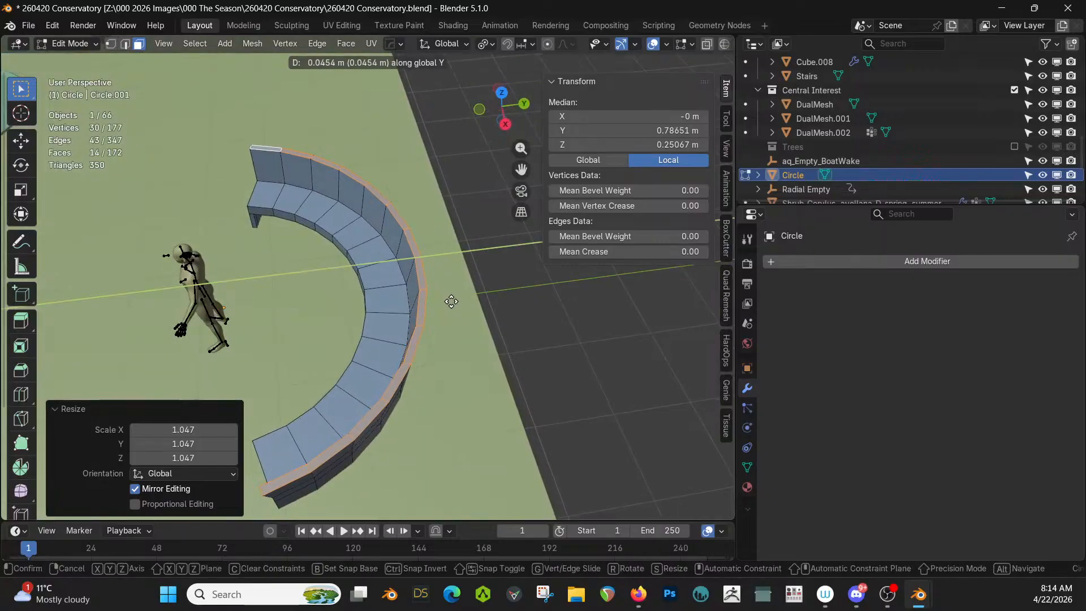
{"action": "left_click", "coordinate": [450, 301]}
Step: Leave edit mode and examine the bench's proportions against the human figure from several angles
{"action": "key", "text": "Tab"}
{"action": "middle_click_drag", "start_coordinate": [449, 301], "coordinate": [556, 246]}
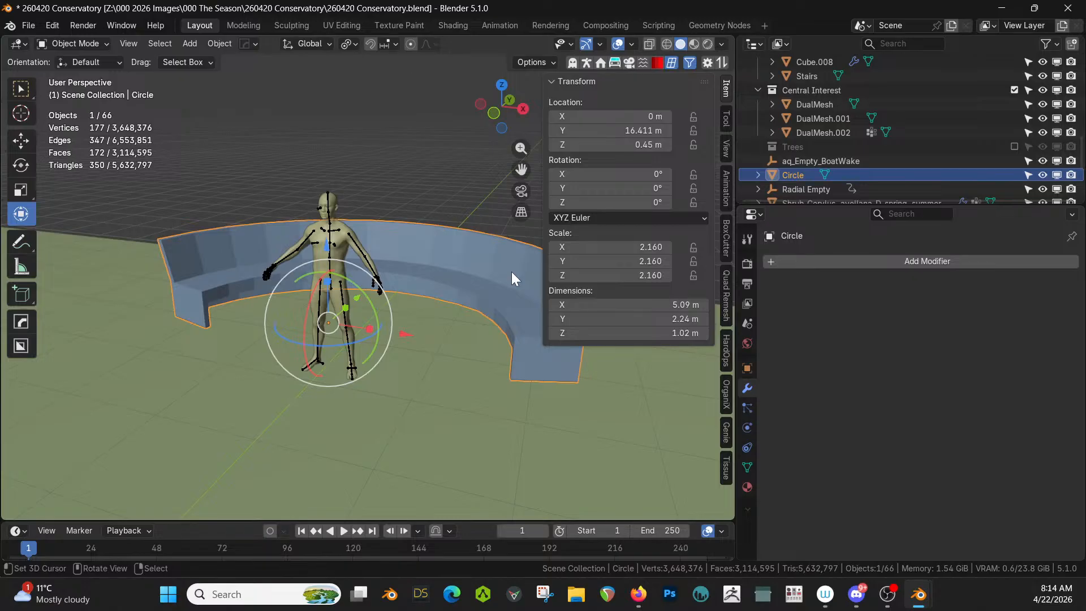
{"action": "middle_click_drag", "start_coordinate": [168, 253], "coordinate": [207, 302]}
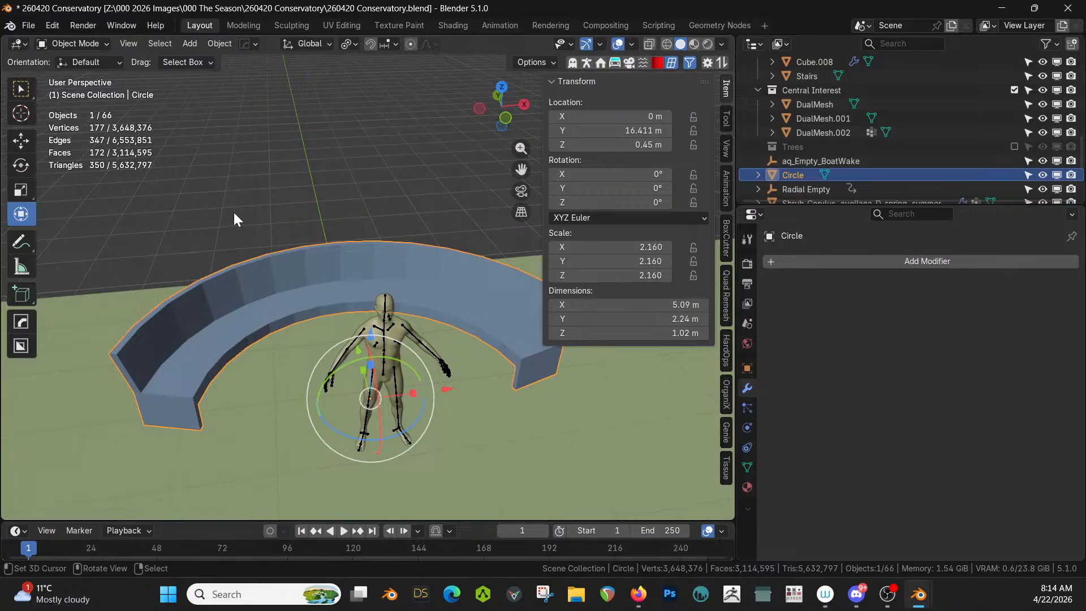
{"action": "middle_click_drag", "start_coordinate": [144, 209], "coordinate": [230, 220]}
{"action": "middle_click_drag", "start_coordinate": [230, 261], "coordinate": [172, 315]}
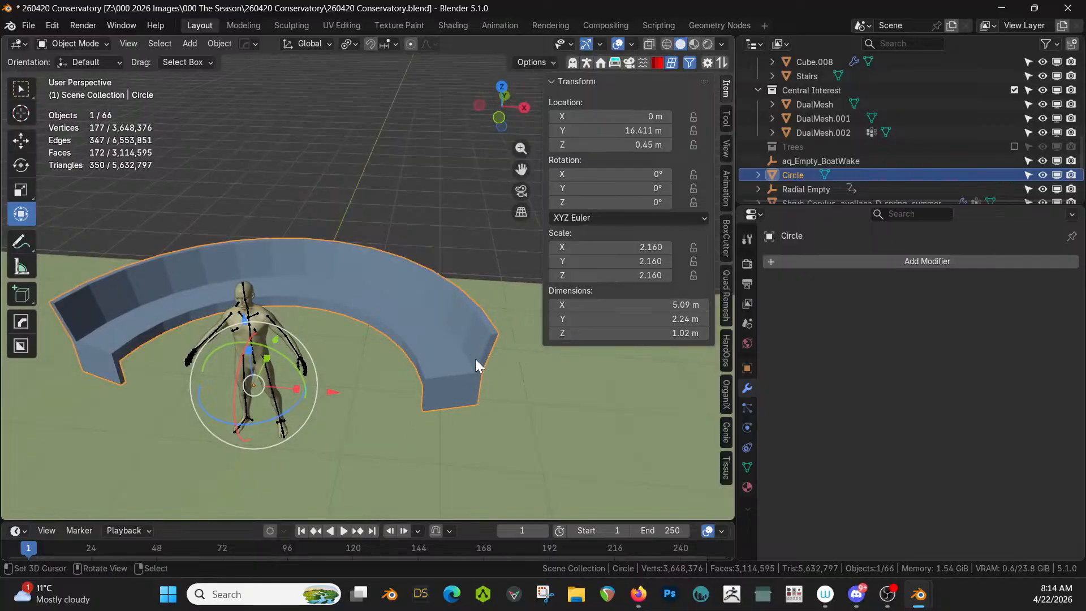
Step: Isolate the bench and subdivide the bottom edge of the wide lower face on its end near the +X side
{"action": "key", "text": "Tab"}
{"action": "middle_click_drag", "start_coordinate": [475, 359], "coordinate": [460, 343]}
{"action": "scroll", "coordinate": [462, 312], "scroll_direction": "up", "scroll_amount": 2}
{"action": "key", "text": "1"}
{"action": "key", "text": "alt+a"}
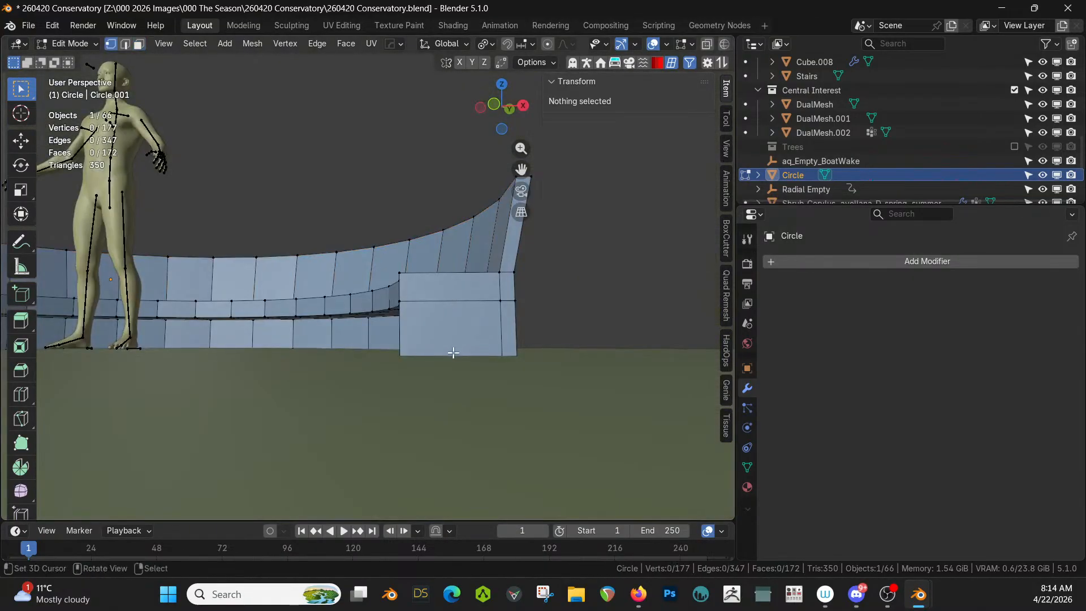
{"action": "key", "text": "2"}
{"action": "left_click", "coordinate": [453, 353]}
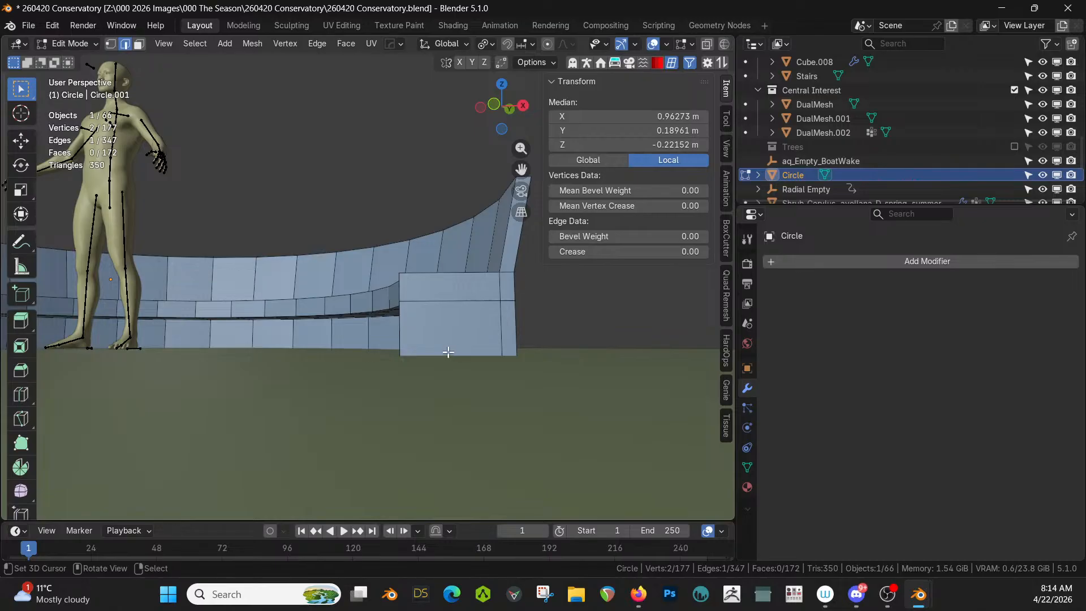
{"action": "key", "text": "KP_Divide"}
{"action": "key", "text": "KP_Decimal"}
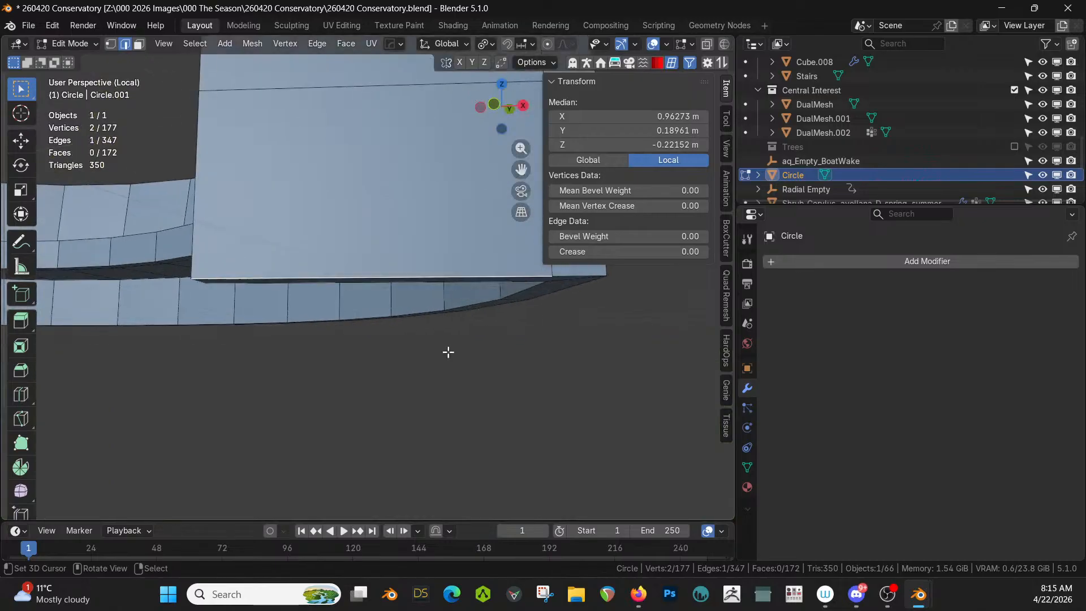
{"action": "right_click", "coordinate": [390, 297]}
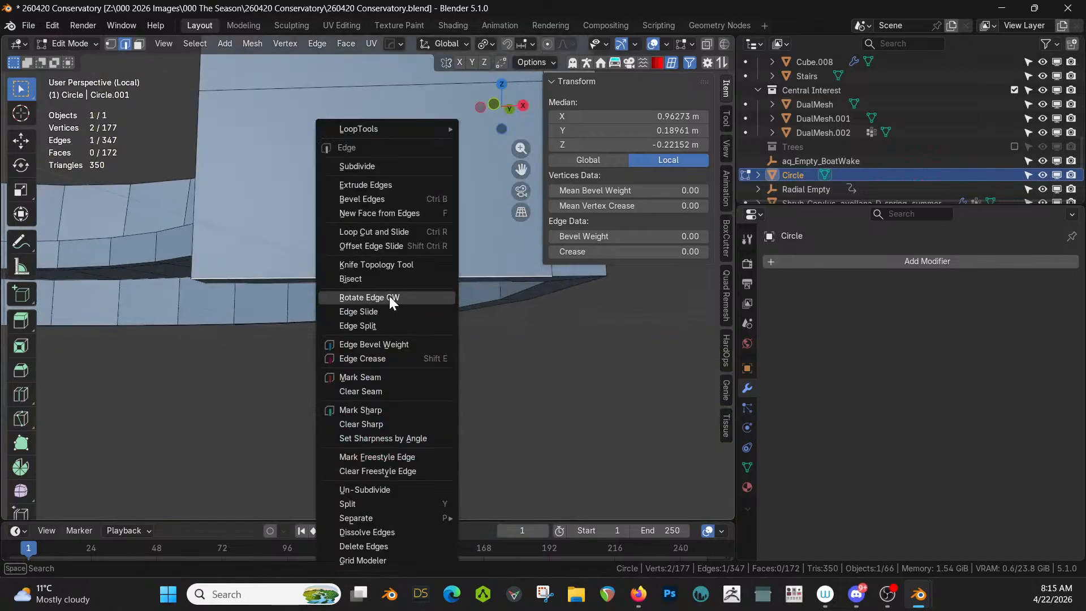
{"action": "left_click", "coordinate": [365, 167]}
Step: Try to convert the bottom edge's midpoint vertex with HOps Curve/Extract and HOps Circle
{"action": "key", "text": "1"}
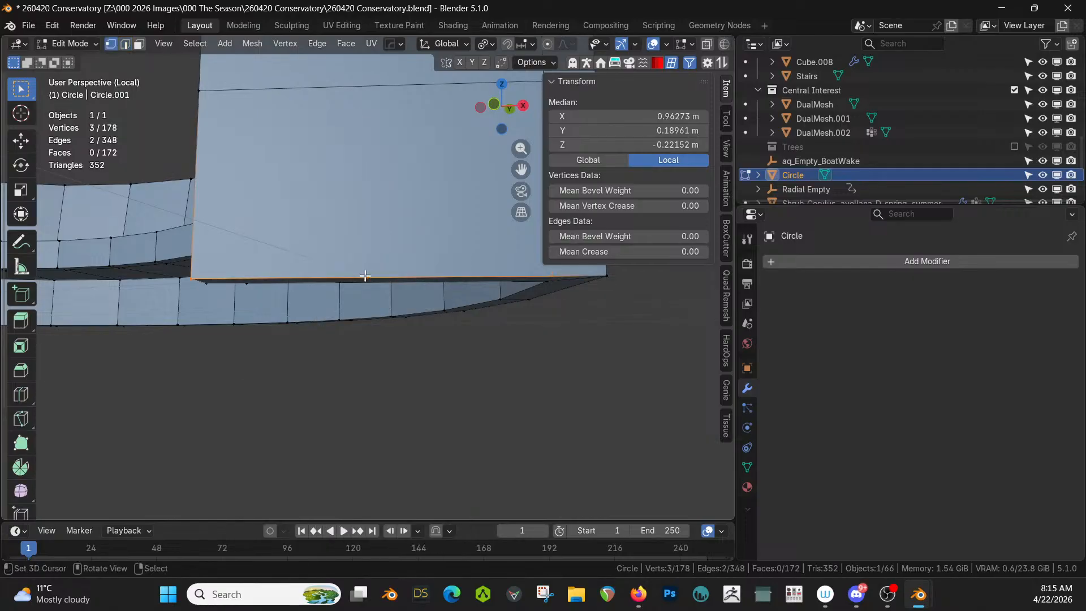
{"action": "left_click", "coordinate": [365, 278]}
{"action": "key", "text": "q"}
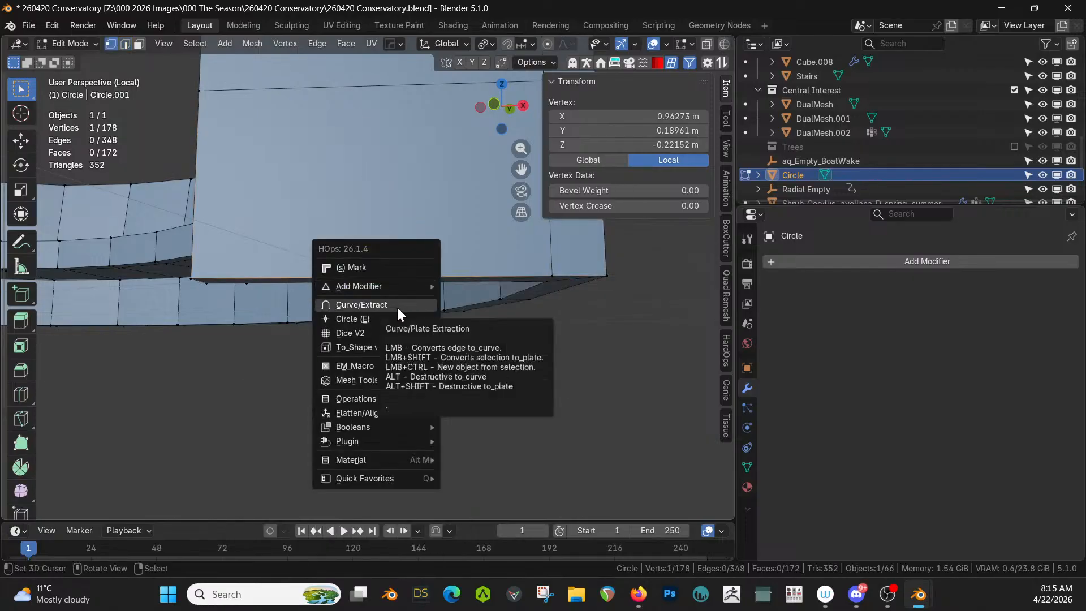
{"action": "left_click", "coordinate": [395, 305]}
{"action": "key", "text": "ctrl+z"}
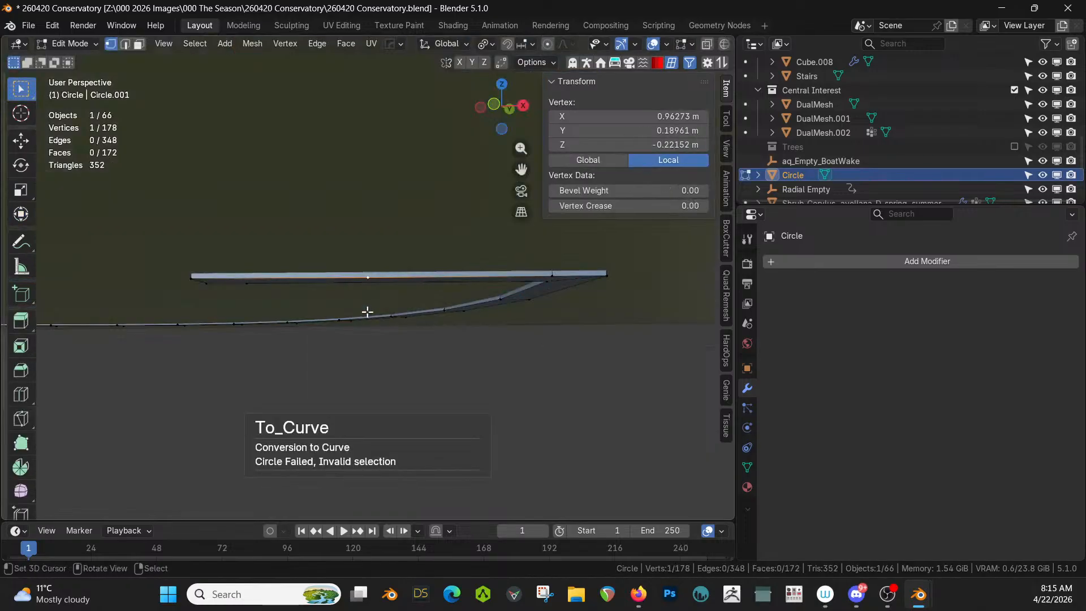
{"action": "key", "text": "q"}
{"action": "left_click", "coordinate": [390, 314]}
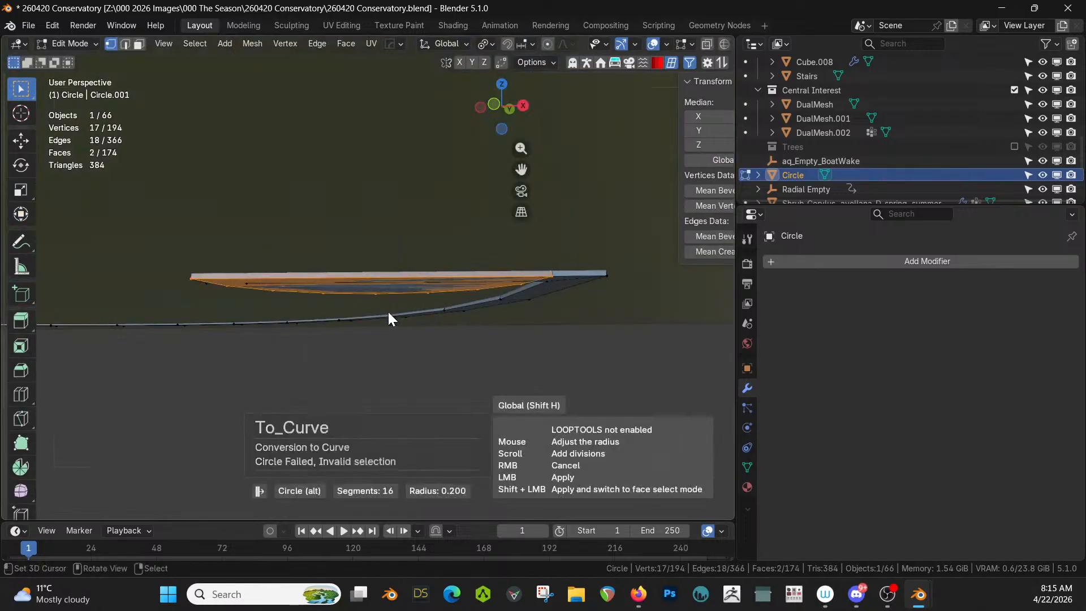
{"action": "right_click", "coordinate": [510, 314]}
Step: Poke the wide lower face on the end of the bench to create a centre vertex
{"action": "middle_click_drag", "start_coordinate": [509, 315], "coordinate": [485, 332]}
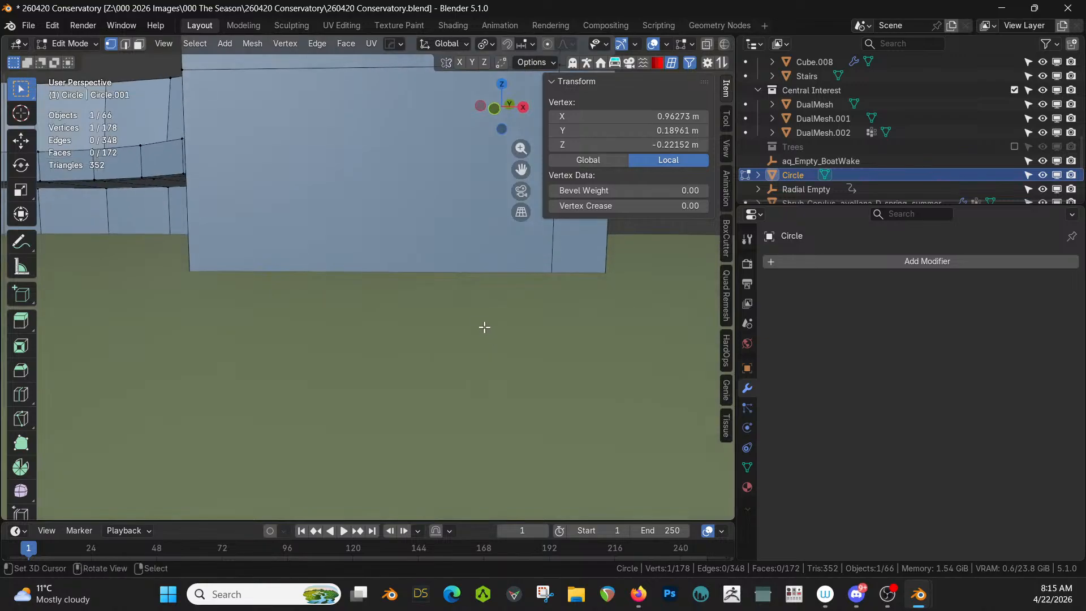
{"action": "scroll", "coordinate": [481, 325], "scroll_direction": "down", "scroll_amount": 2}
{"action": "key", "text": "ctrl+KP_Add"}
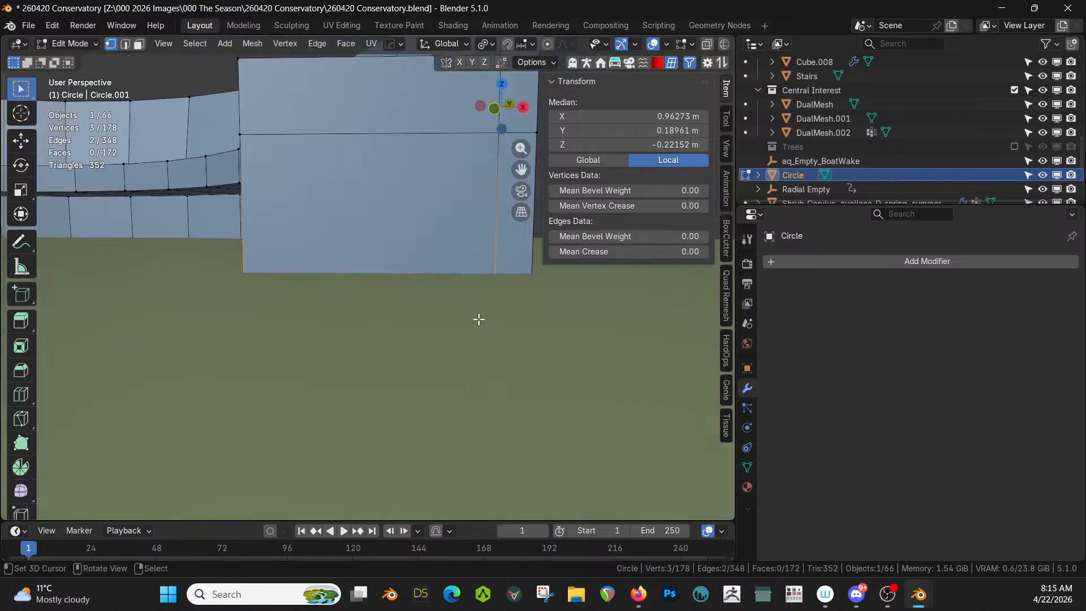
{"action": "key", "text": "3"}
{"action": "left_click", "coordinate": [408, 208]}
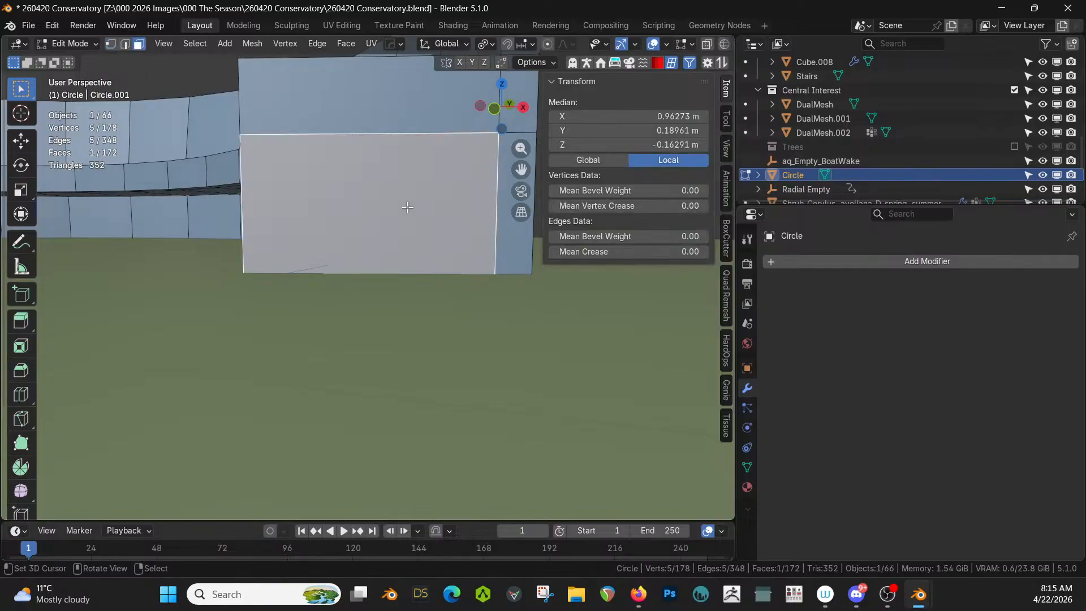
{"action": "left_click", "coordinate": [337, 44]}
{"action": "left_click", "coordinate": [391, 120]}
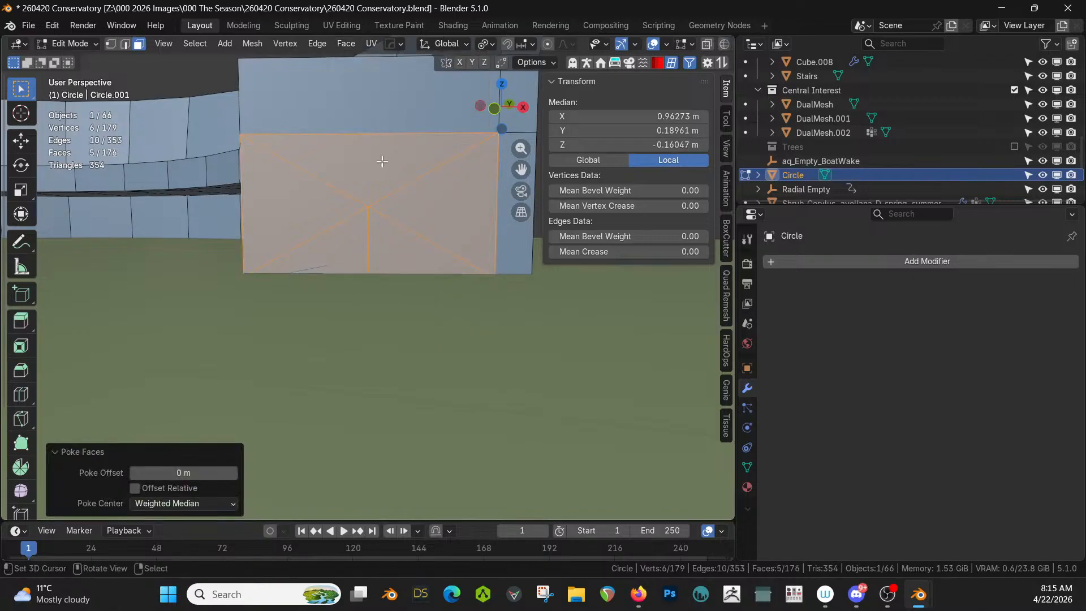
Step: Turn the poked face's centre vertex into a 16-segment circle of radius 0.06 with HOps Circle
{"action": "key", "text": "1"}
{"action": "left_click", "coordinate": [373, 210]}
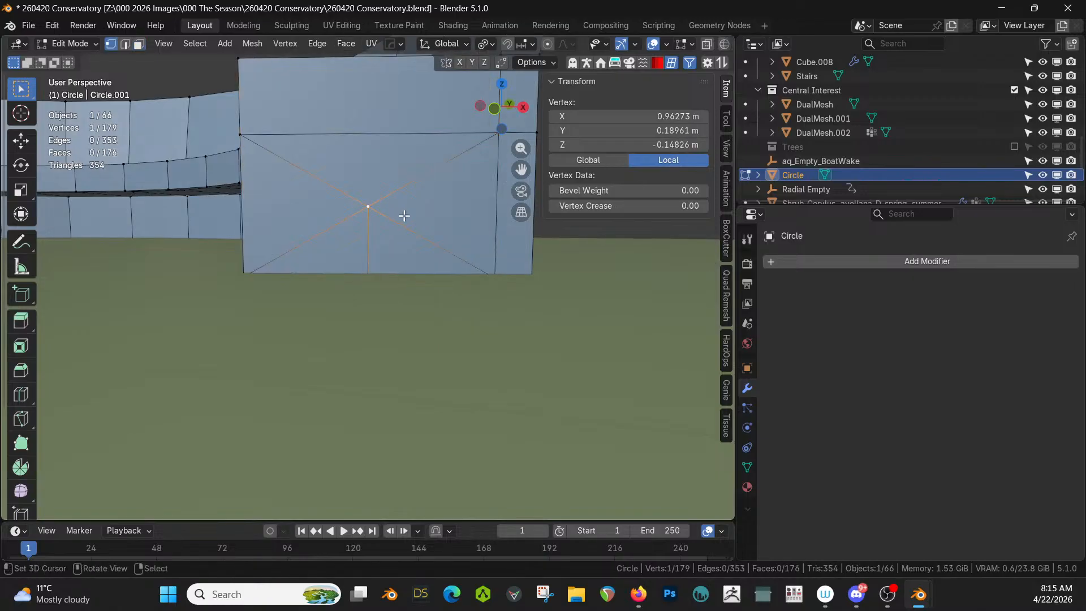
{"action": "key", "text": "q"}
{"action": "left_click", "coordinate": [395, 218]}
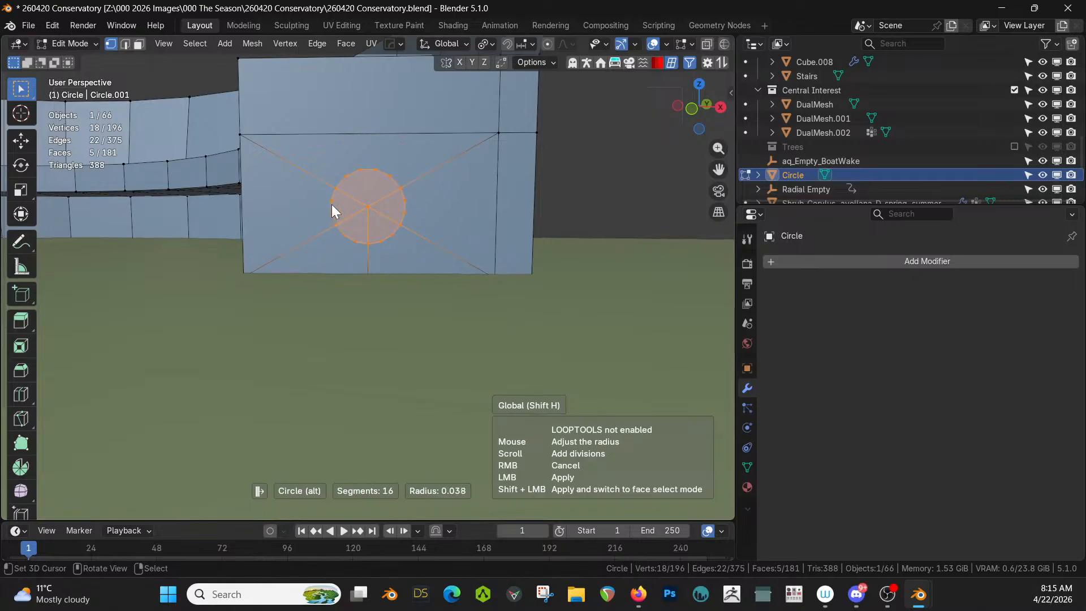
{"action": "left_click", "coordinate": [368, 213]}
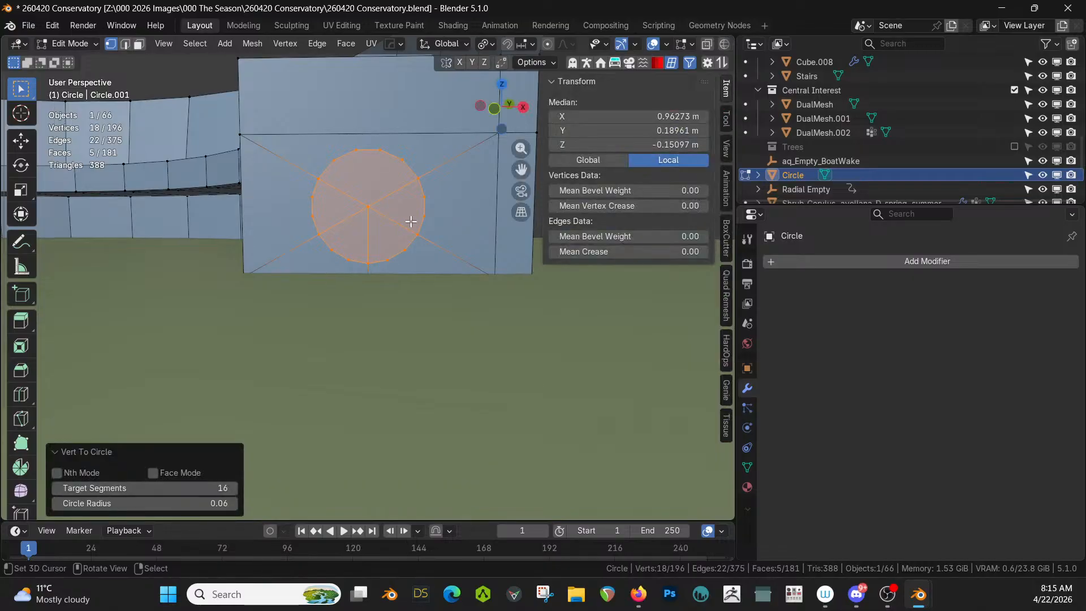
Step: Knife-cut two vertical edges from the circle's left and right sides straight down to the end face's bottom edge
{"action": "mouse_move", "coordinate": [453, 270]}
{"action": "middle_mouse_down"}
{"action": "mouse_move", "coordinate": [483, 286]}
{"action": "mouse_move", "coordinate": [482, 300]}
{"action": "mouse_move", "coordinate": [462, 297]}
{"action": "mouse_move", "coordinate": [457, 275]}
{"action": "middle_mouse_up"}
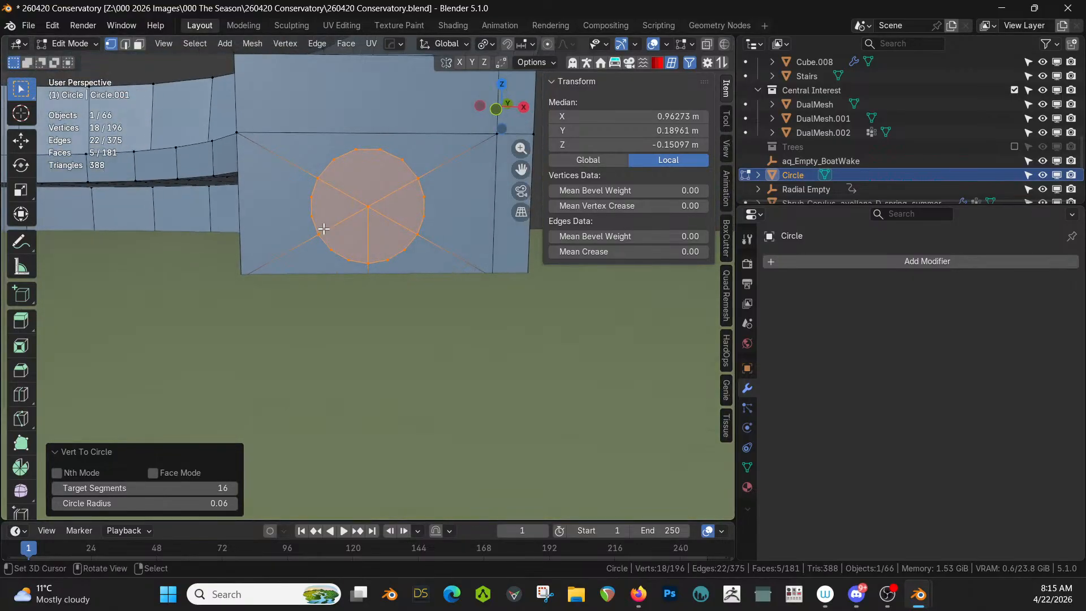
{"action": "key", "text": "k"}
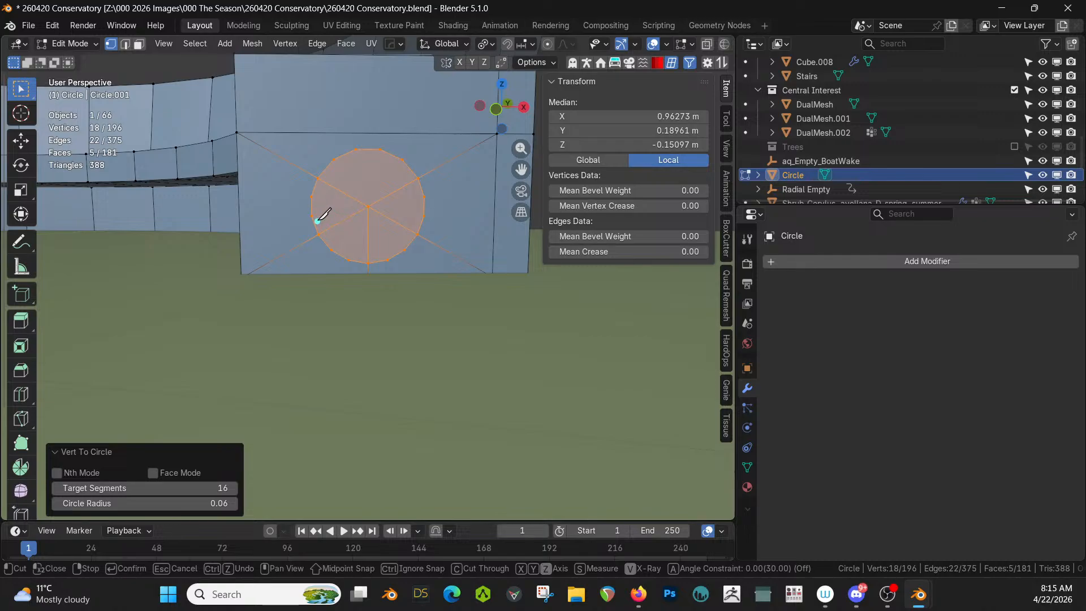
{"action": "left_click", "coordinate": [312, 216]}
{"action": "left_click", "coordinate": [312, 274]}
{"action": "key", "text": "Return"}
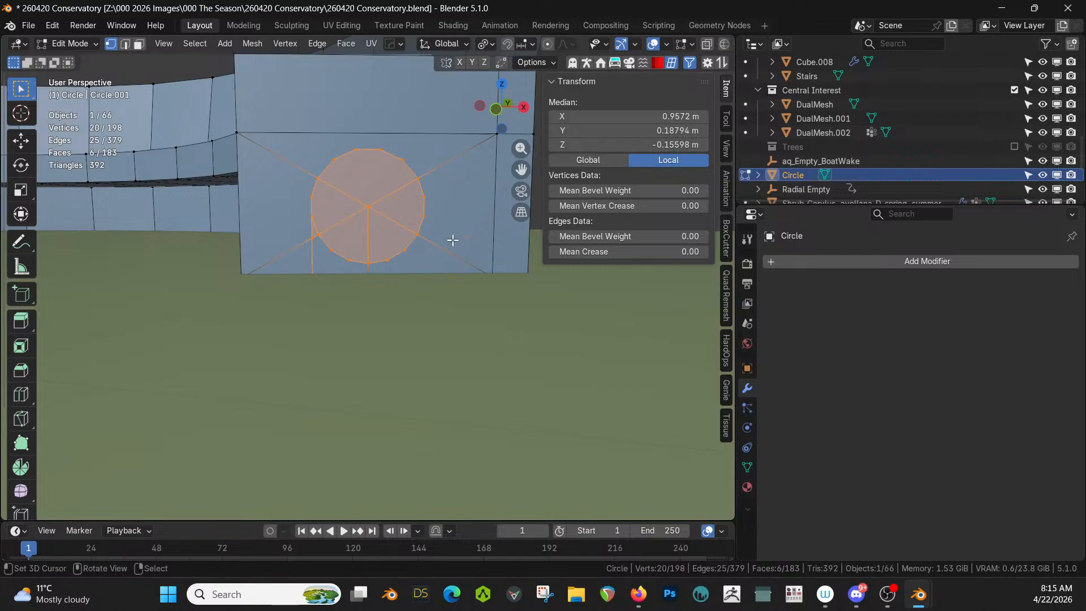
{"action": "key", "text": "k"}
{"action": "left_click", "coordinate": [424, 216]}
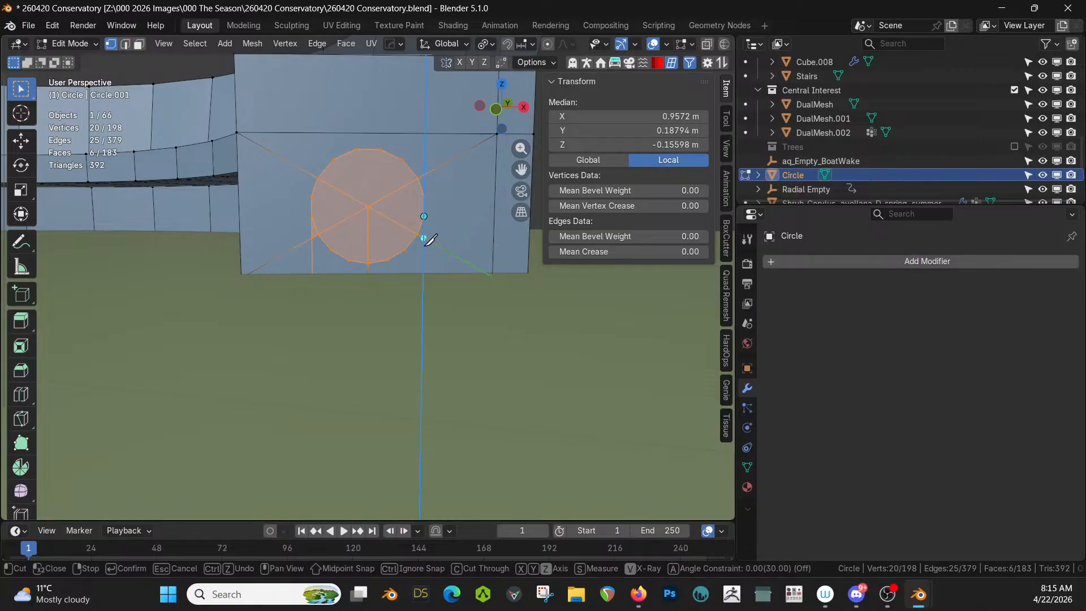
{"action": "left_click", "coordinate": [424, 273]}
{"action": "key", "text": "Return"}
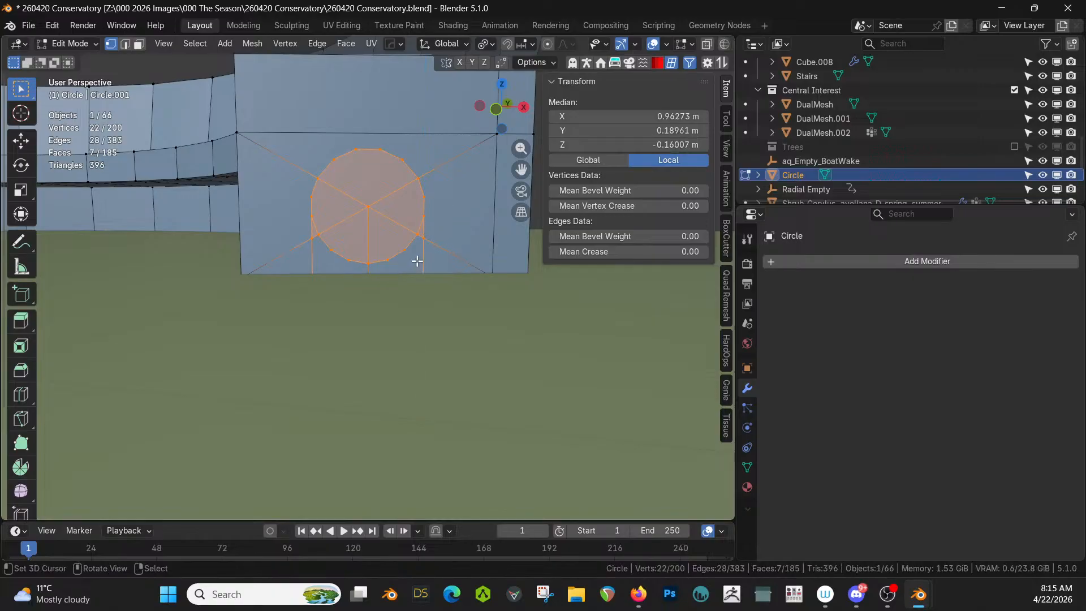
Step: Add the two faces below the circle to the selection, duplicate the arch shape in place and separate it as its own object
{"action": "middle_click_drag", "start_coordinate": [415, 255], "coordinate": [478, 273]}
{"action": "key", "text": "3"}
{"action": "left_click", "coordinate": [339, 269], "text": "shift"}
{"action": "left_click", "coordinate": [403, 261], "text": "shift"}
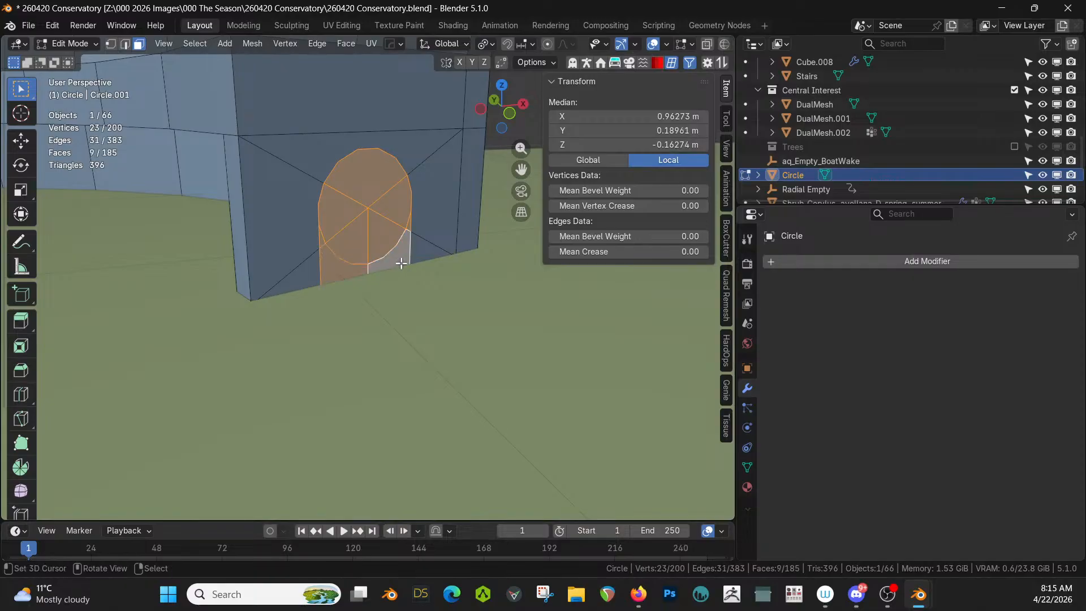
{"action": "key", "text": "shift+d"}
{"action": "key", "text": "Escape"}
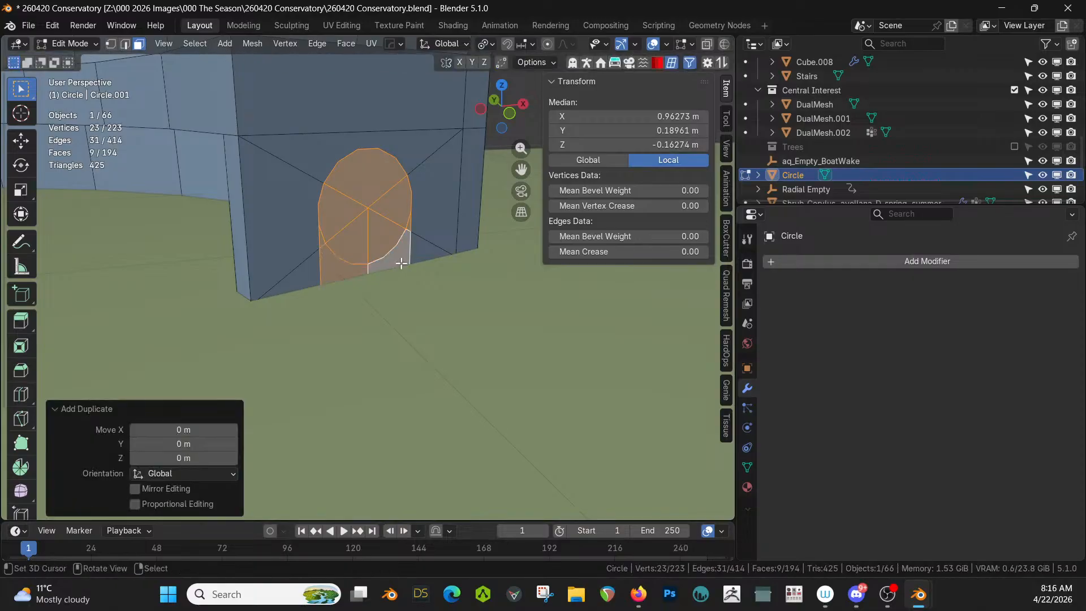
{"action": "key", "text": "p"}
{"action": "left_click", "coordinate": [403, 263]}
{"action": "key", "text": "Tab"}
{"action": "key", "text": "Tab"}
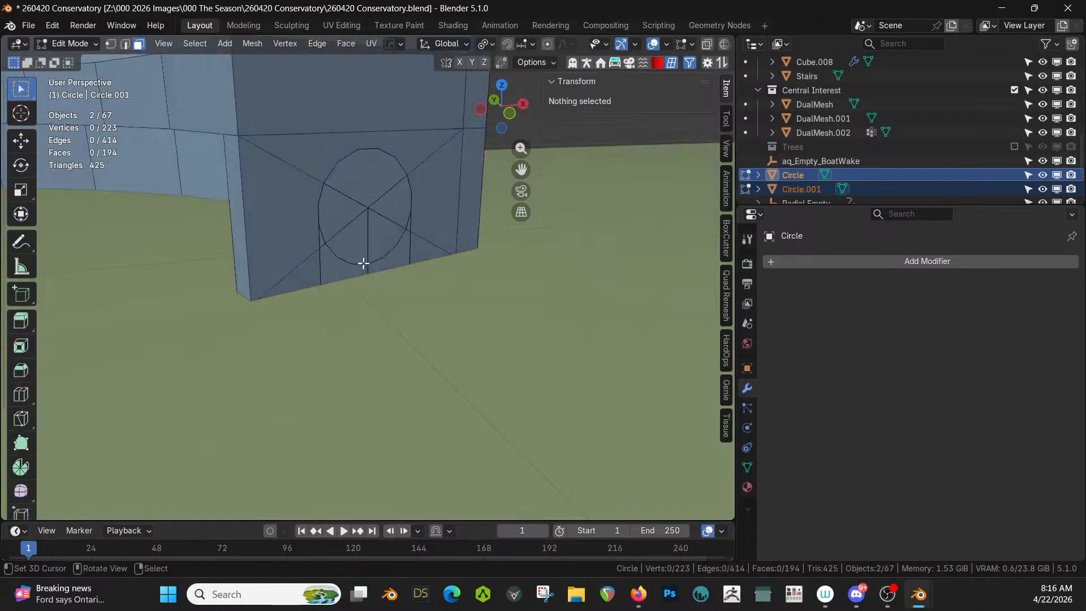
{"action": "left_click", "coordinate": [360, 258]}
{"action": "key", "text": "ctrl+l"}
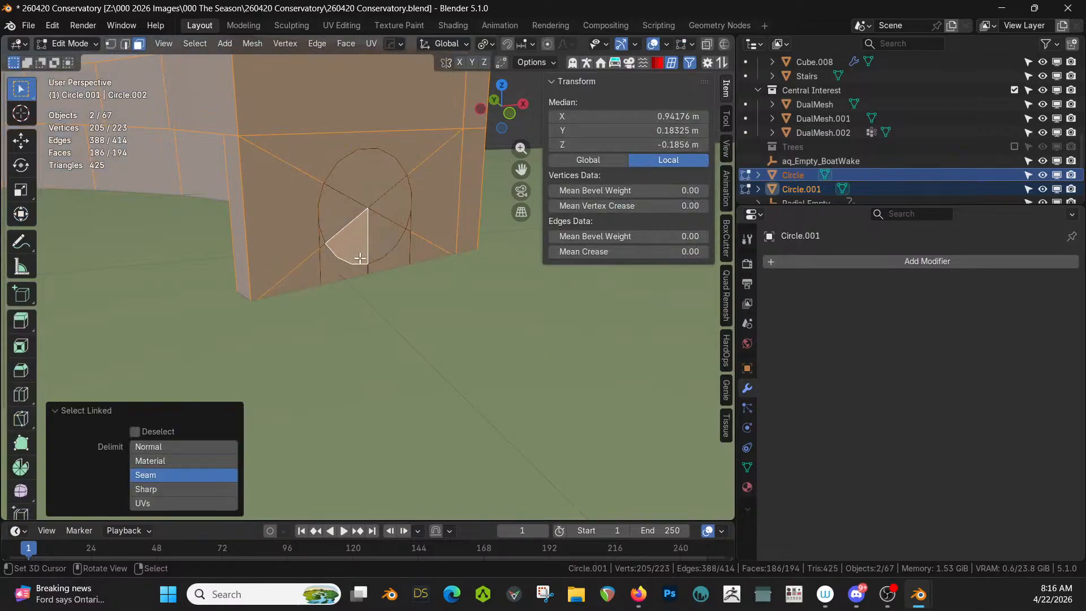
{"action": "key", "text": "Tab"}
{"action": "right_click", "coordinate": [355, 240]}
{"action": "key", "text": "Tab"}
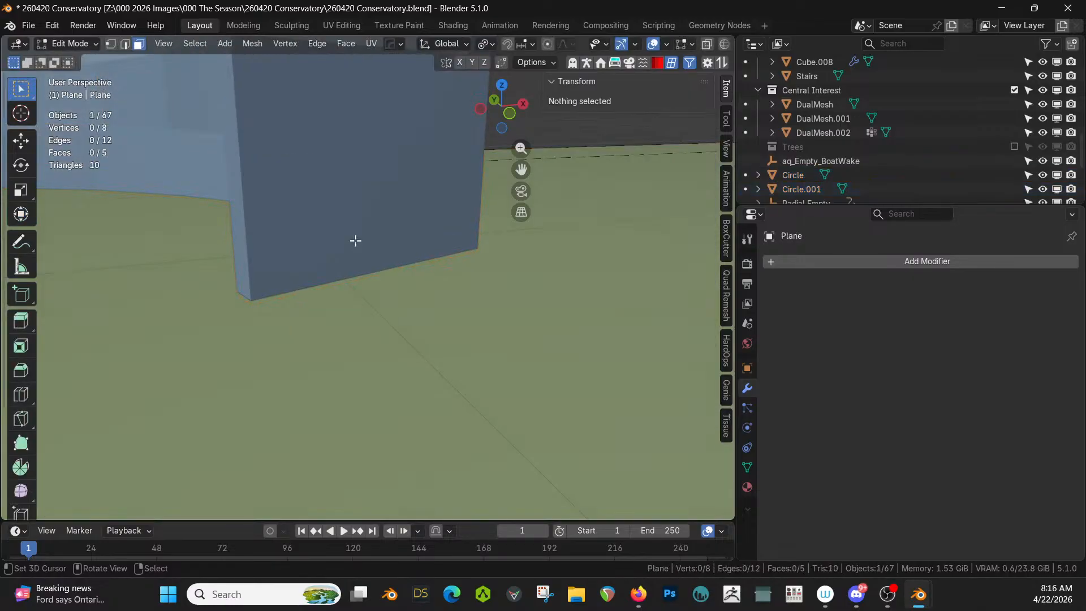
{"action": "right_click", "coordinate": [355, 241]}
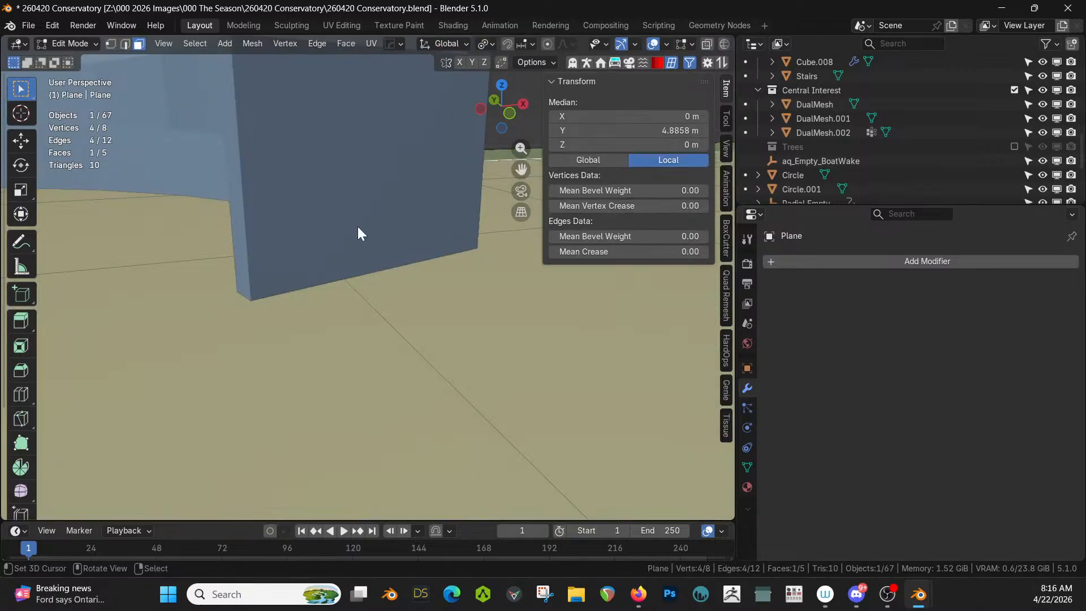
Step: Add a HOps Solidify modifier to the separated arch object, with a thickness of about -0.125 m
{"action": "key", "text": "Tab"}
{"action": "right_click", "coordinate": [356, 214]}
{"action": "right_click", "coordinate": [357, 214]}
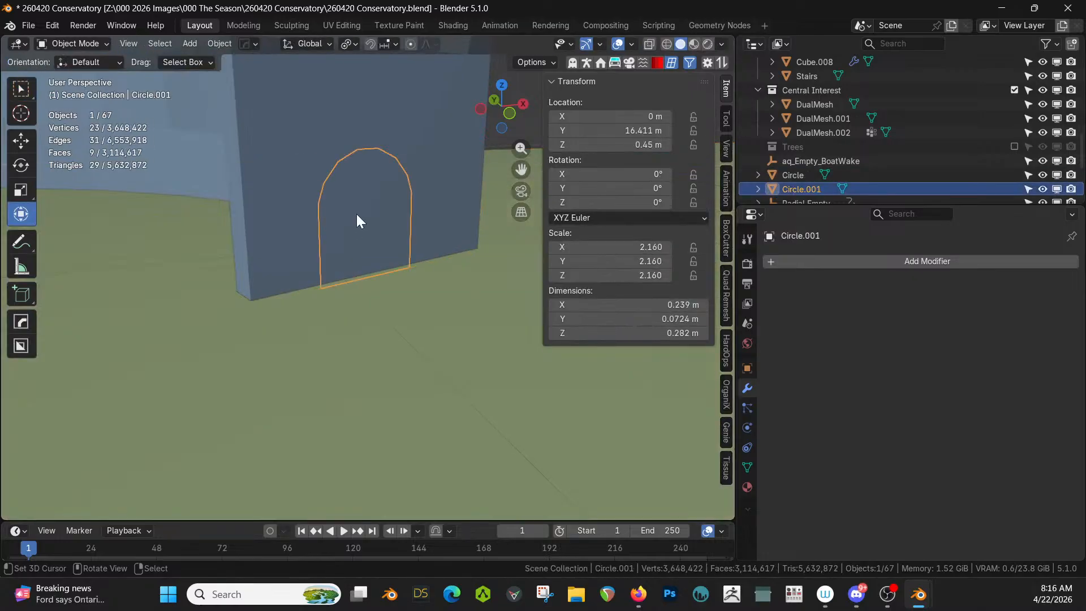
{"action": "key", "text": "q"}
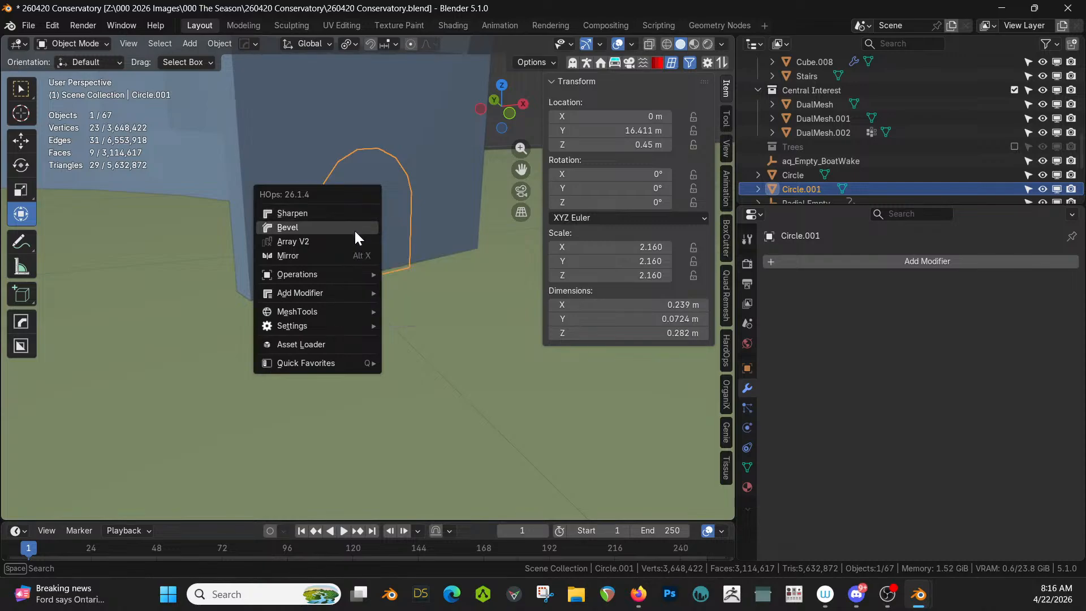
{"action": "mouse_move", "coordinate": [356, 292]}
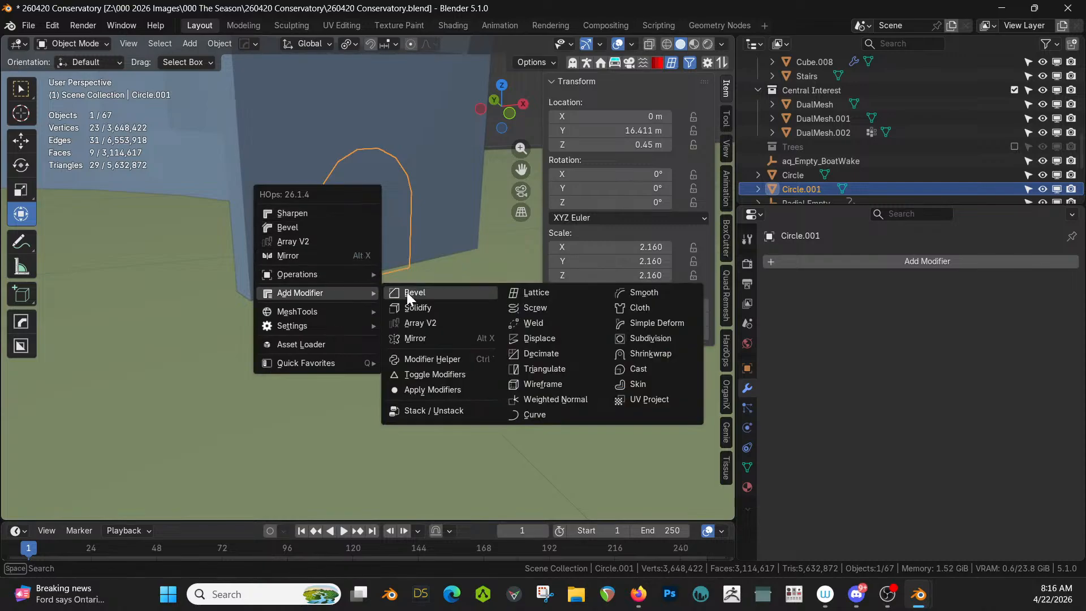
{"action": "left_click", "coordinate": [435, 306]}
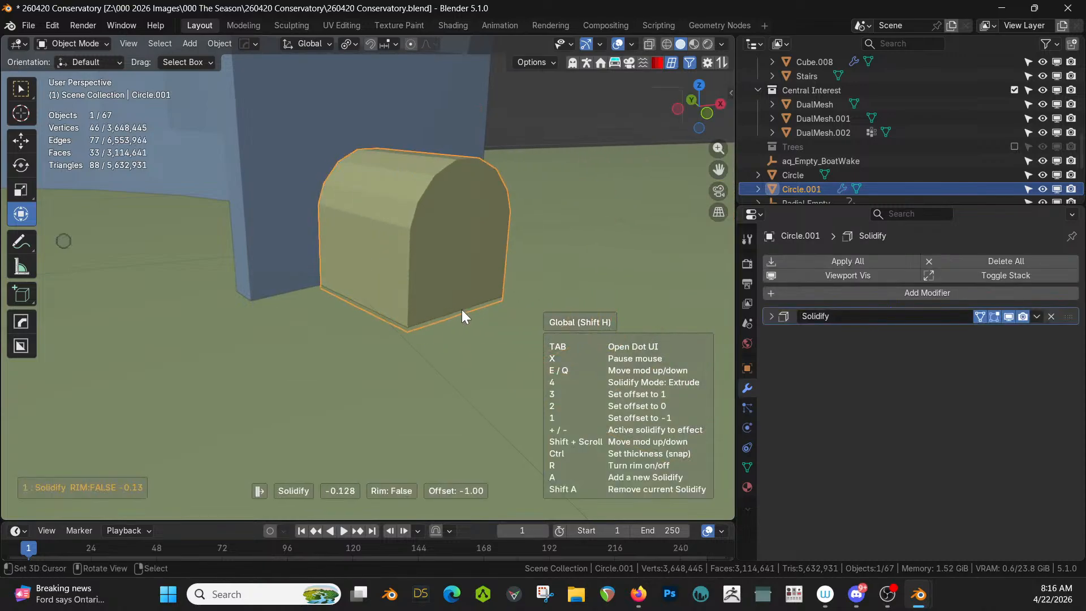
{"action": "left_click", "coordinate": [462, 310]}
{"action": "middle_click_drag", "start_coordinate": [461, 310], "coordinate": [552, 313]}
Step: Set the arch object's Solidify offset to 0 so its thickness is centred on the bench's end face
{"action": "left_click", "coordinate": [772, 315]}
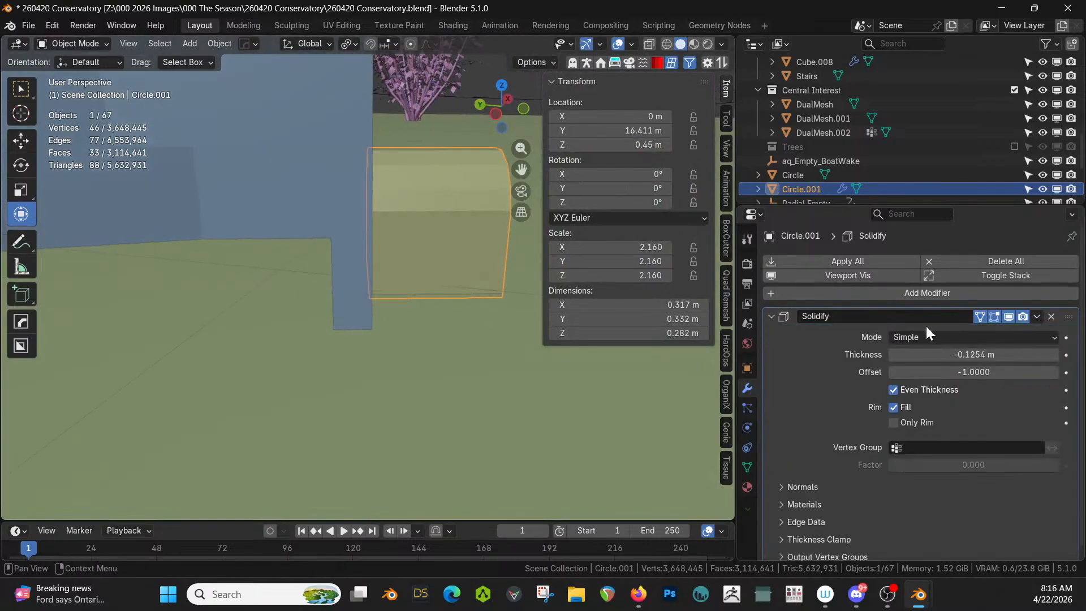
{"action": "left_click_drag", "start_coordinate": [973, 372], "coordinate": [974, 371]}
{"action": "left_click", "coordinate": [973, 371]}
{"action": "left_click", "coordinate": [974, 372]}
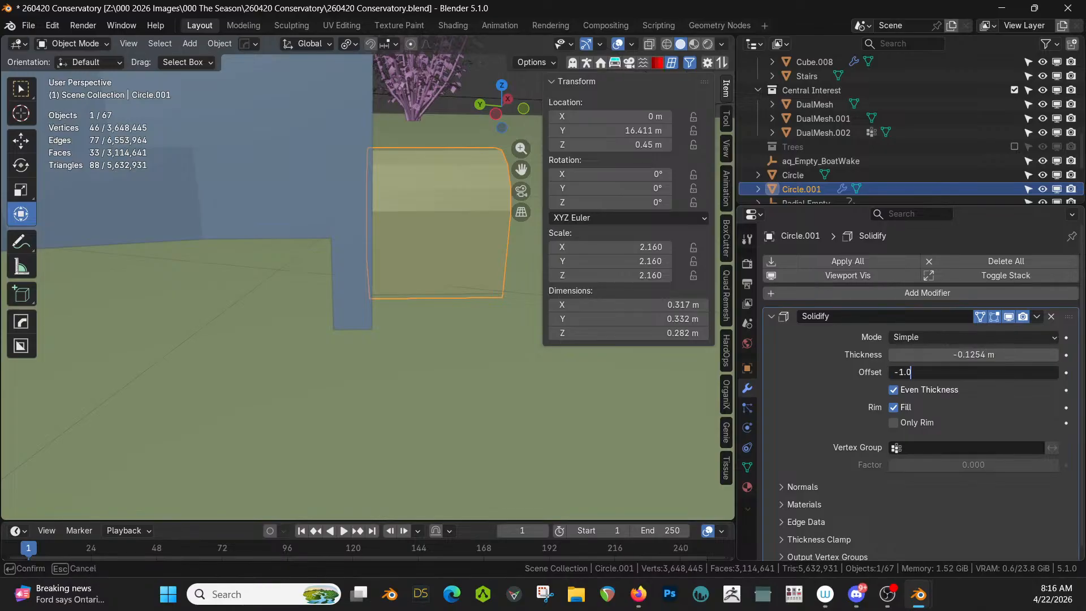
{"action": "key", "text": "Return"}
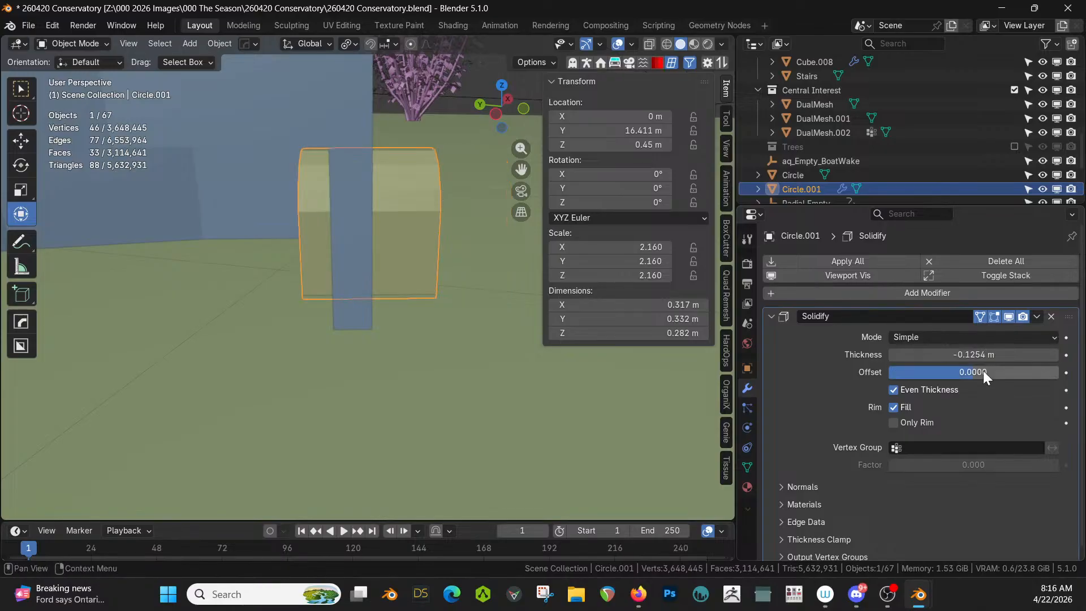
Step: Cut the arch out of the bench's end with a HOps Difference boolean and set its solver to Exact
{"action": "middle_click_drag", "start_coordinate": [497, 286], "coordinate": [311, 216]}
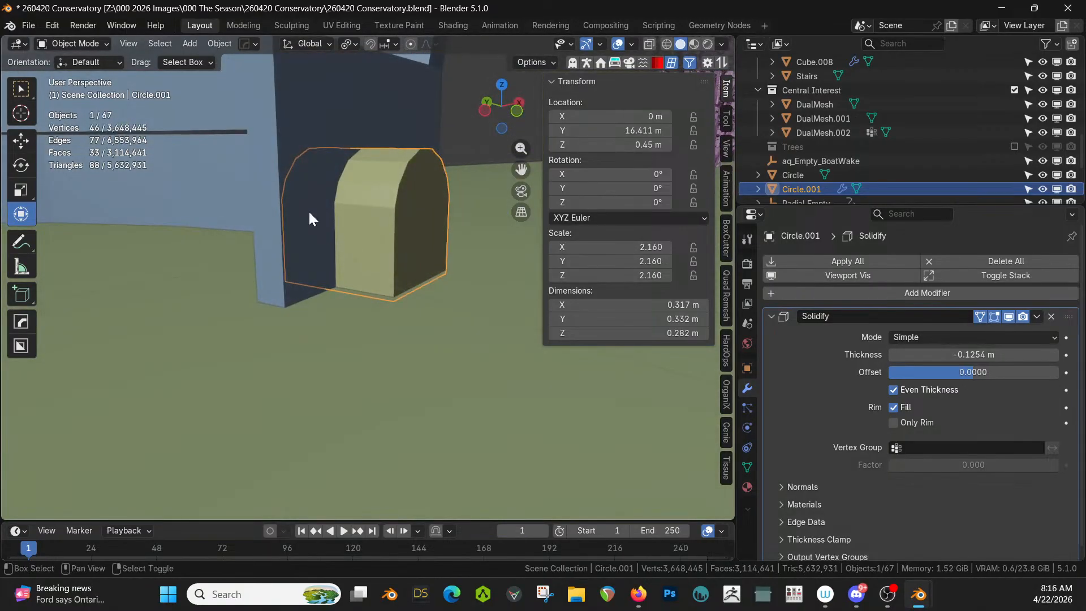
{"action": "left_click", "coordinate": [293, 121], "text": "shift"}
{"action": "key", "text": "ctrl+minus"}
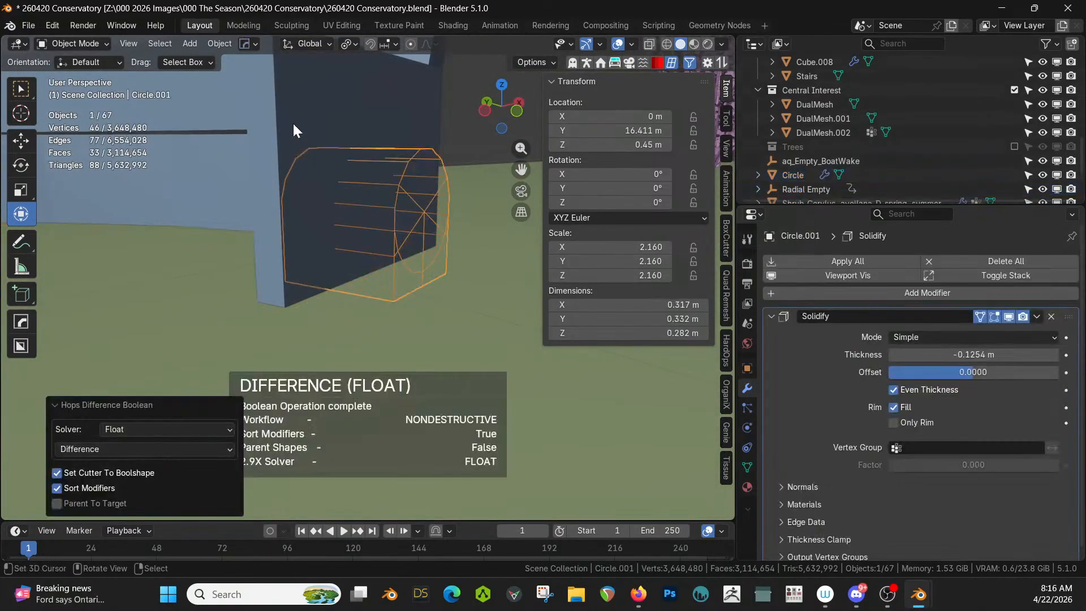
{"action": "middle_click_drag", "start_coordinate": [304, 168], "coordinate": [233, 178]}
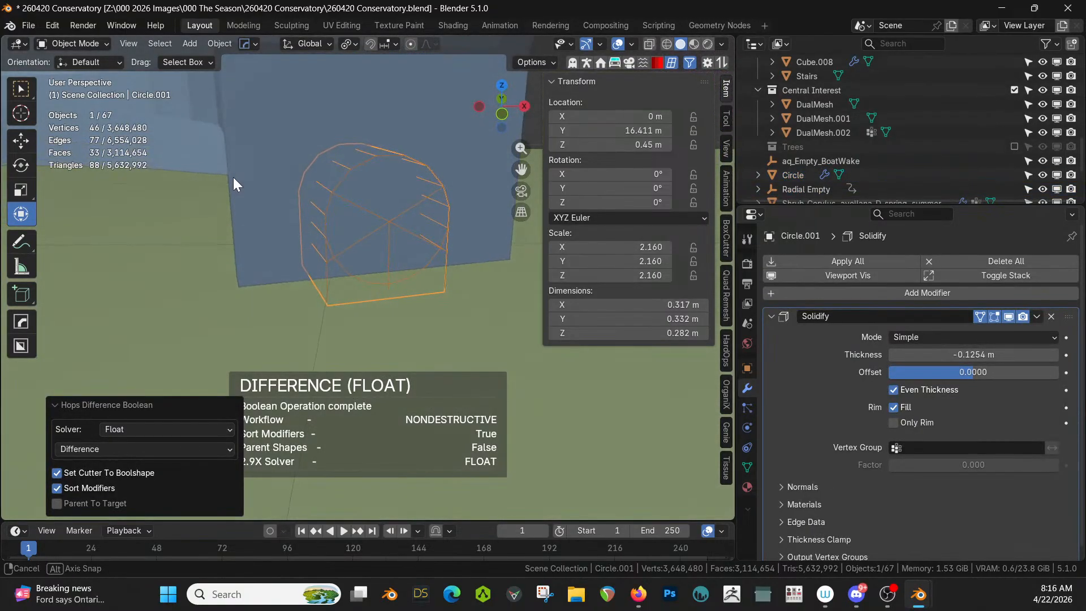
{"action": "left_click", "coordinate": [263, 154]}
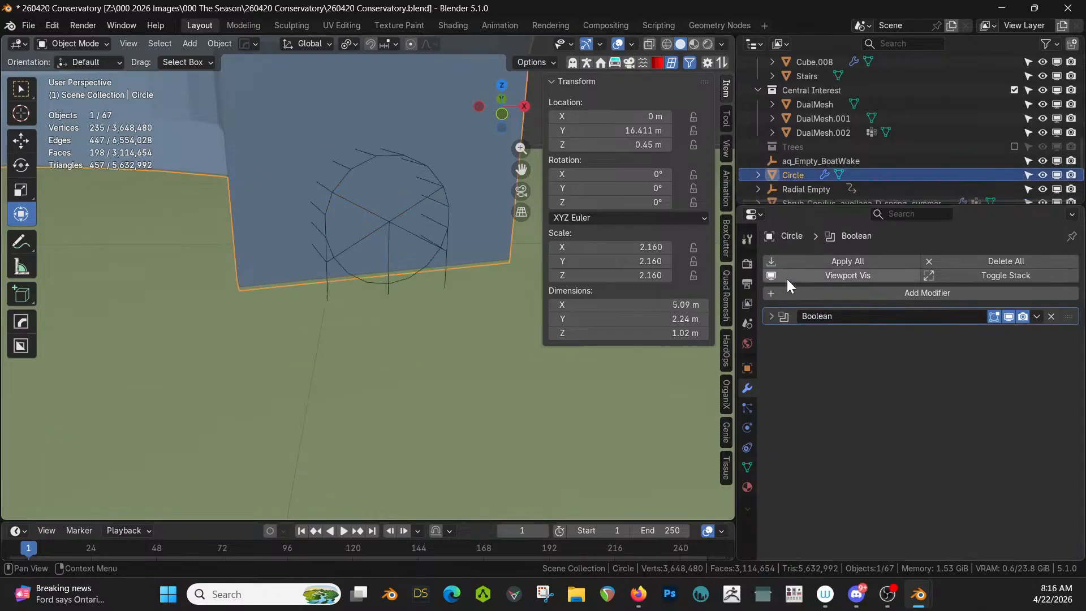
{"action": "left_click", "coordinate": [772, 317]}
{"action": "left_click", "coordinate": [982, 391]}
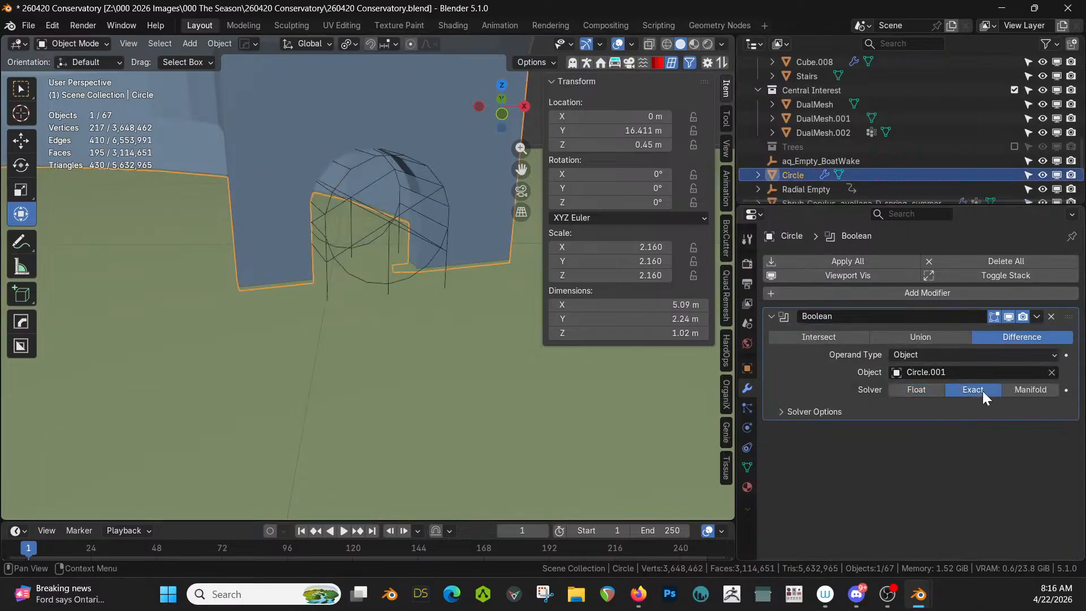
Step: Select the arch cutter from underneath the bench and apply its Solidify modifier
{"action": "middle_click_drag", "start_coordinate": [534, 283], "coordinate": [404, 270]}
{"action": "scroll", "coordinate": [468, 259], "scroll_direction": "up", "scroll_amount": 2}
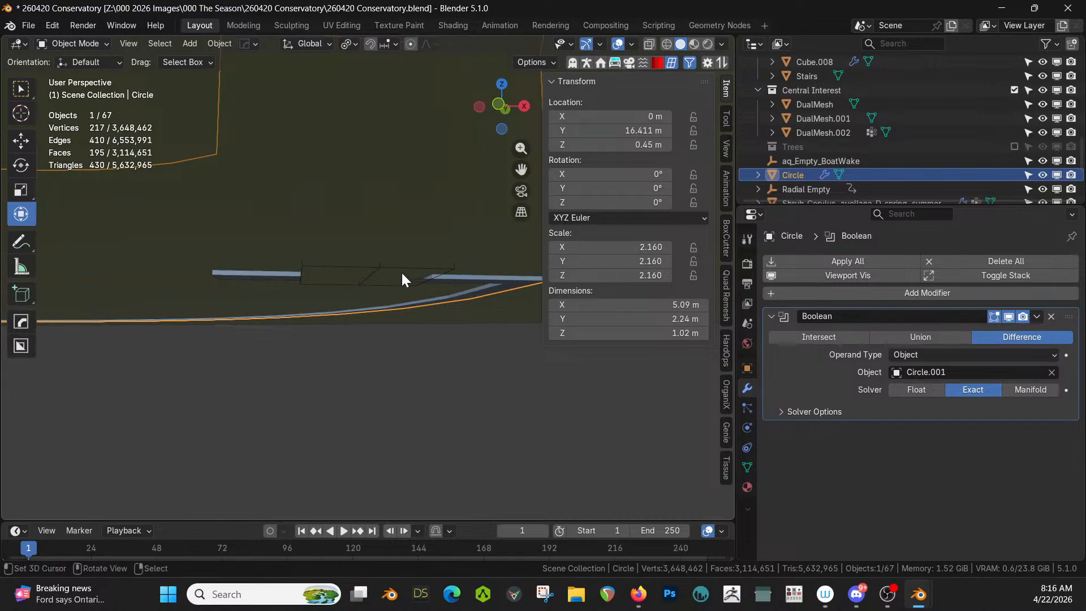
{"action": "left_click", "coordinate": [339, 274]}
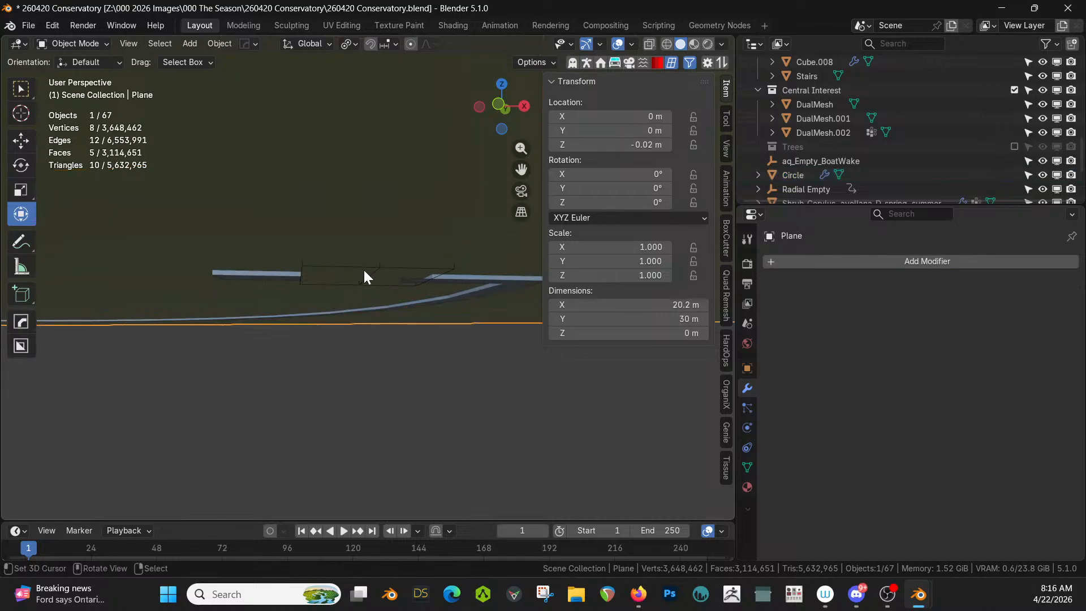
{"action": "left_click", "coordinate": [363, 269]}
{"action": "key", "text": "Tab"}
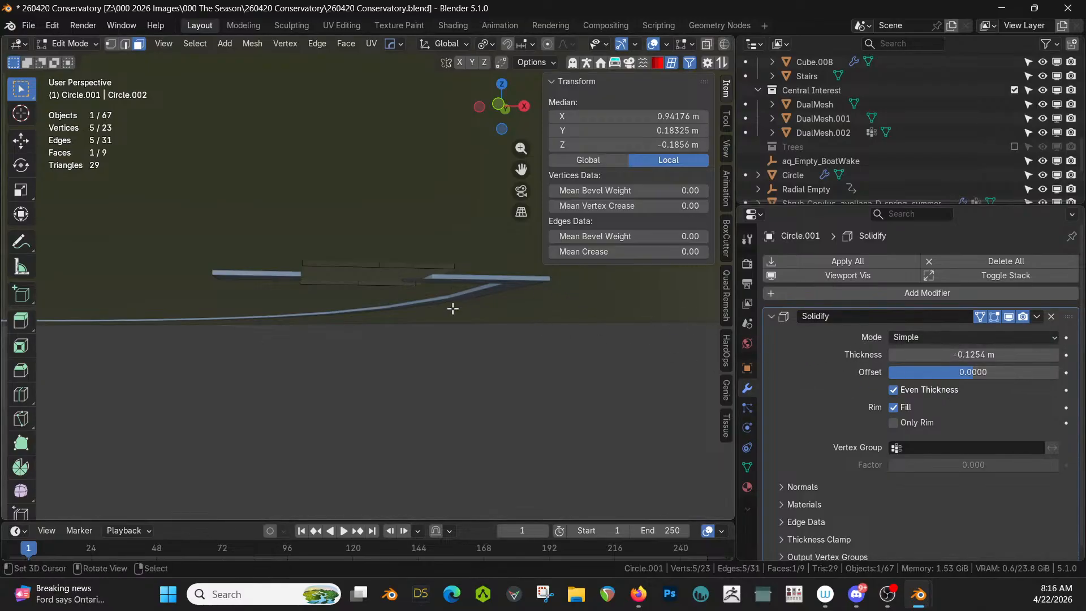
{"action": "key", "text": "Tab"}
{"action": "left_click", "coordinate": [856, 263]}
Step: Extrude the two bottom faces of the arch cutter along their normals
{"action": "key", "text": "Tab"}
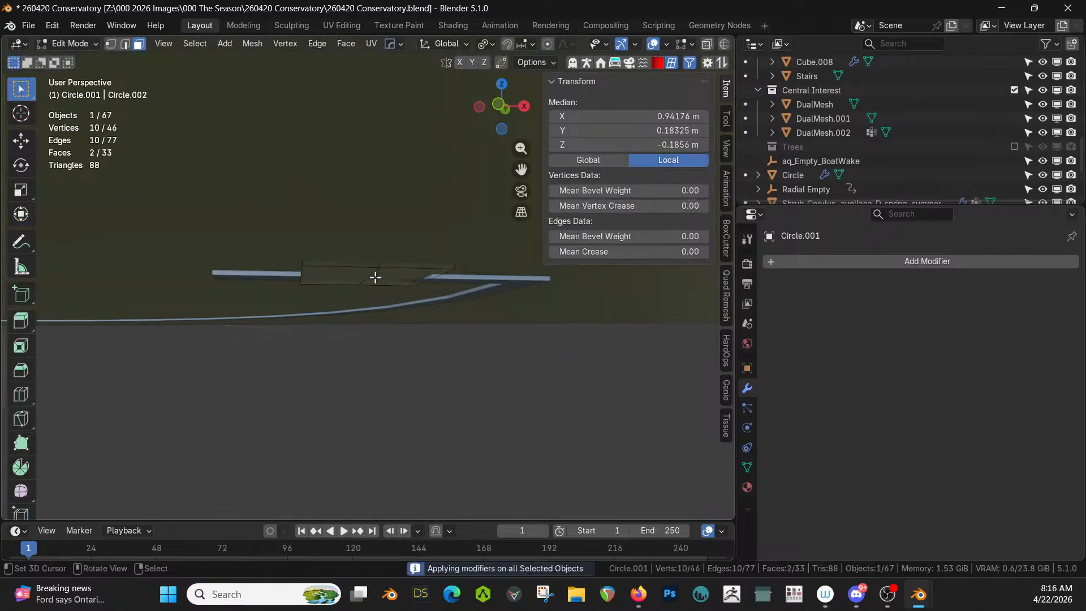
{"action": "left_click", "coordinate": [359, 277]}
{"action": "left_click", "coordinate": [421, 282], "text": "shift"}
{"action": "key", "text": "e"}
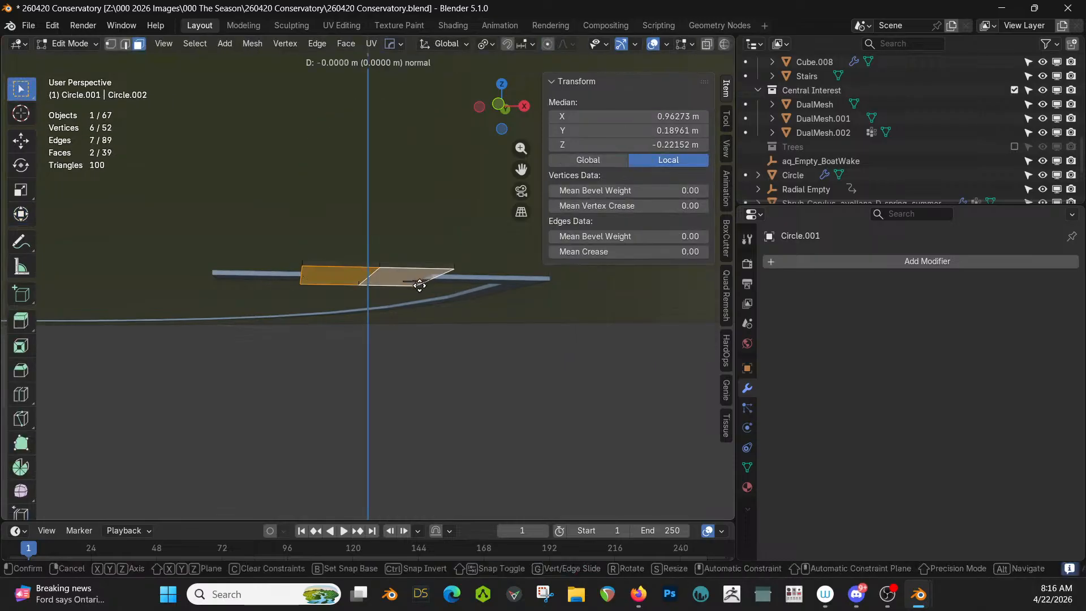
Step: Finish editing the arch-shaped cutter and apply the Boolean difference modifier on the curved bench
{"action": "left_click", "coordinate": [416, 300]}
{"action": "key", "text": "Tab"}
{"action": "middle_click_drag", "start_coordinate": [416, 300], "coordinate": [456, 382]}
{"action": "scroll", "coordinate": [408, 321], "scroll_direction": "down", "scroll_amount": 6}
{"action": "middle_click_drag", "start_coordinate": [363, 315], "coordinate": [508, 372]}
{"action": "scroll", "coordinate": [372, 330], "scroll_direction": "down", "scroll_amount": 3}
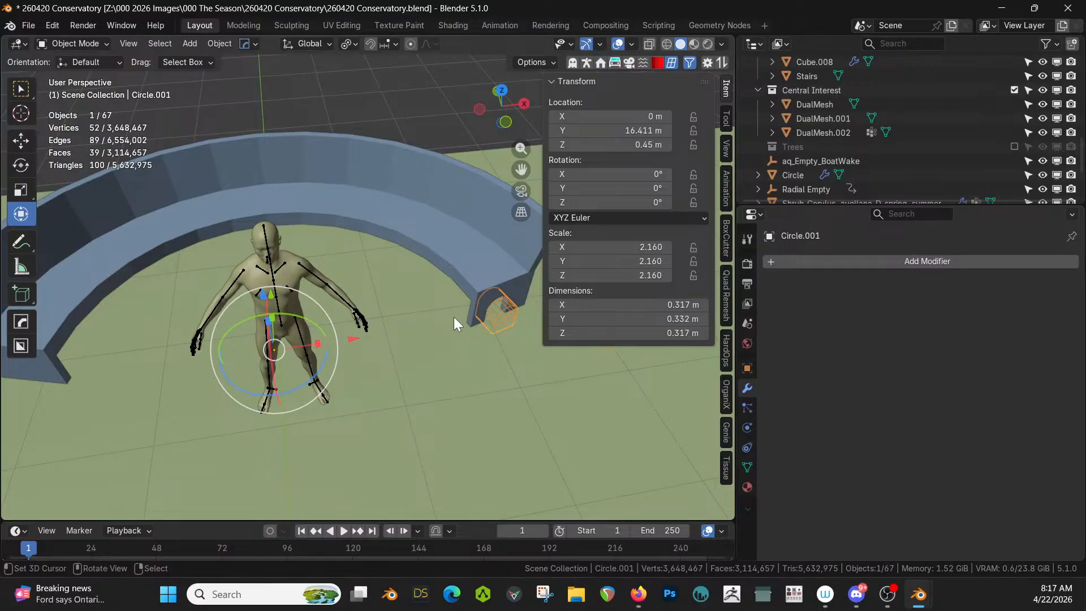
{"action": "left_click", "coordinate": [439, 239]}
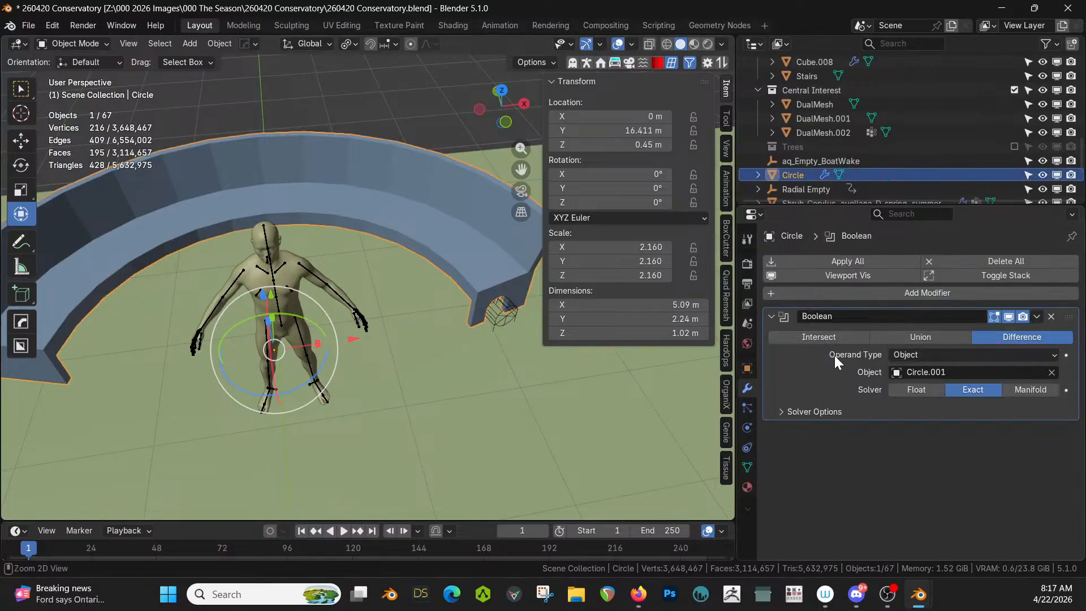
{"action": "key", "text": "ctrl+a"}
Step: Mirror the bench across the X axis with bisect and delete the wireframe cutter object
{"action": "key", "text": "alt+x"}
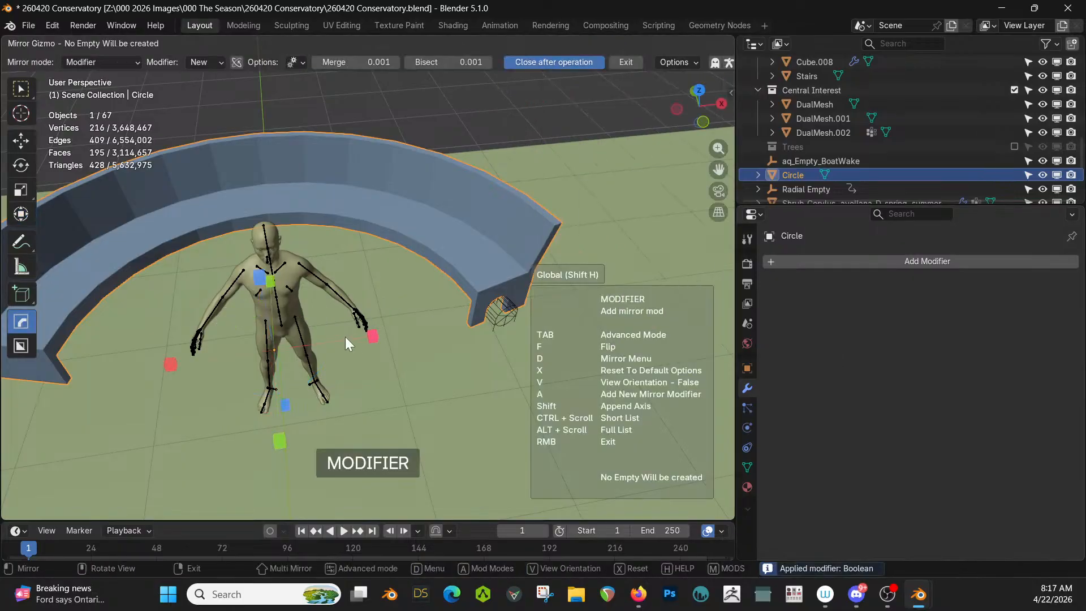
{"action": "left_click", "coordinate": [372, 336]}
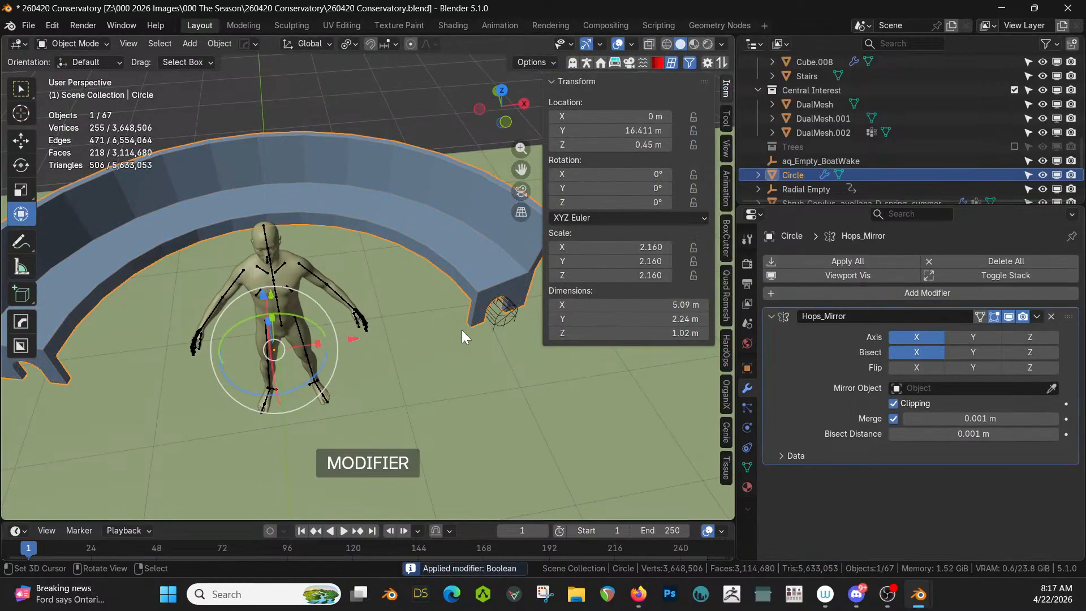
{"action": "left_click", "coordinate": [496, 310]}
{"action": "key", "text": "Delete"}
{"action": "middle_click_drag", "start_coordinate": [496, 309], "coordinate": [399, 281]}
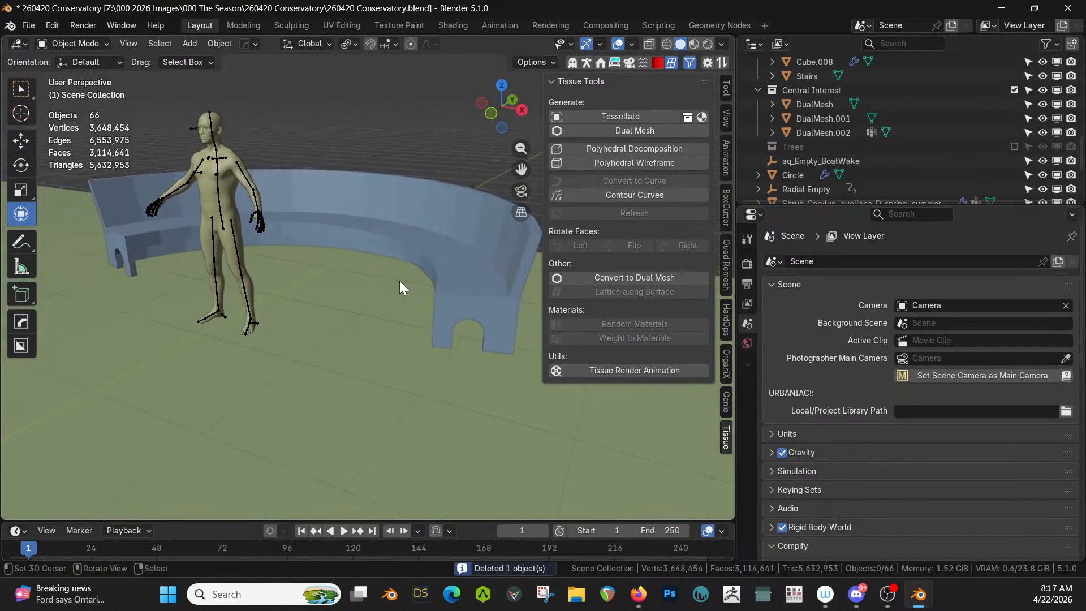
{"action": "middle_click_drag", "start_coordinate": [400, 281], "coordinate": [334, 291]}
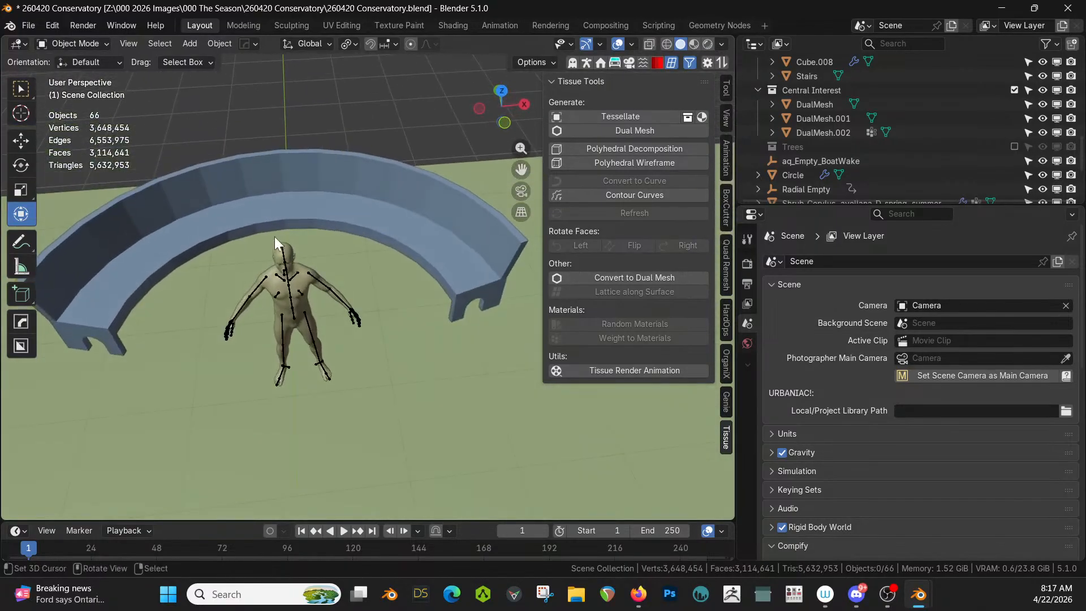
{"action": "middle_click_drag", "start_coordinate": [142, 215], "coordinate": [153, 182]}
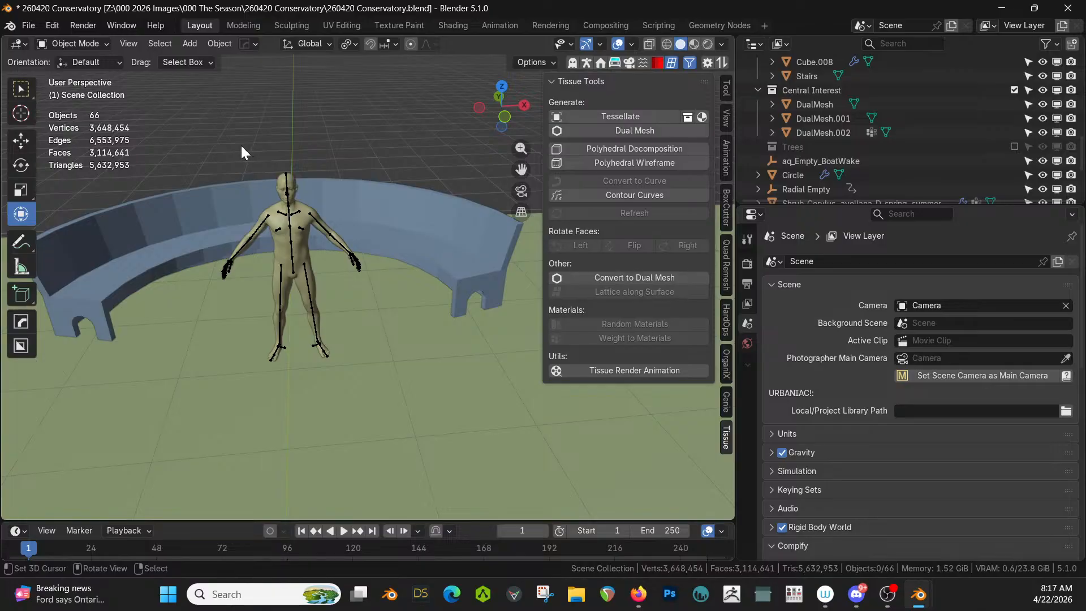
{"action": "middle_click_drag", "start_coordinate": [283, 209], "coordinate": [328, 321], "text": "shift"}
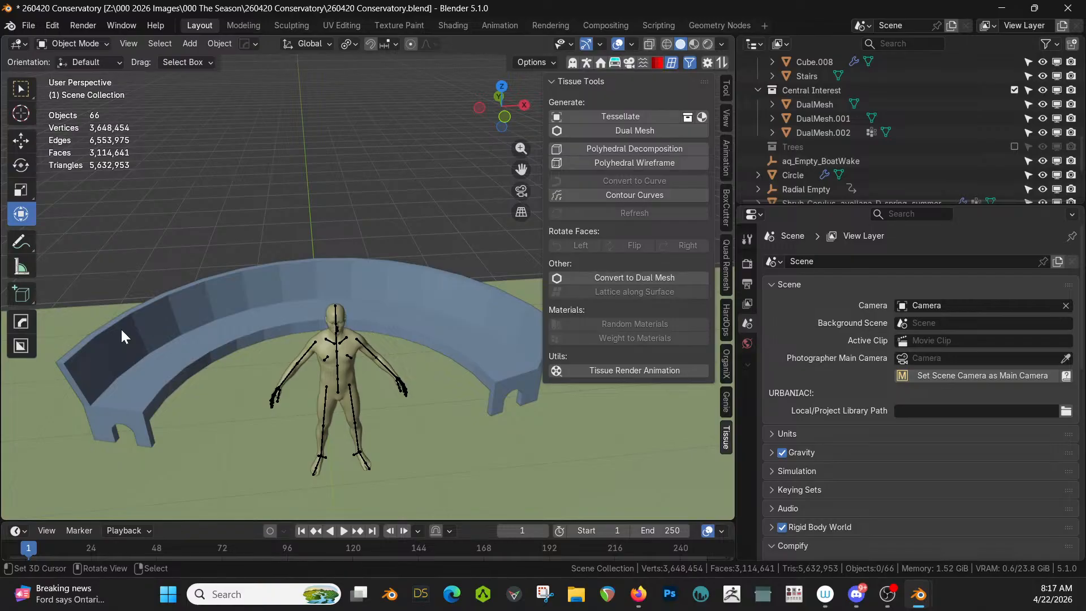
{"action": "middle_click_drag", "start_coordinate": [122, 331], "coordinate": [172, 325]}
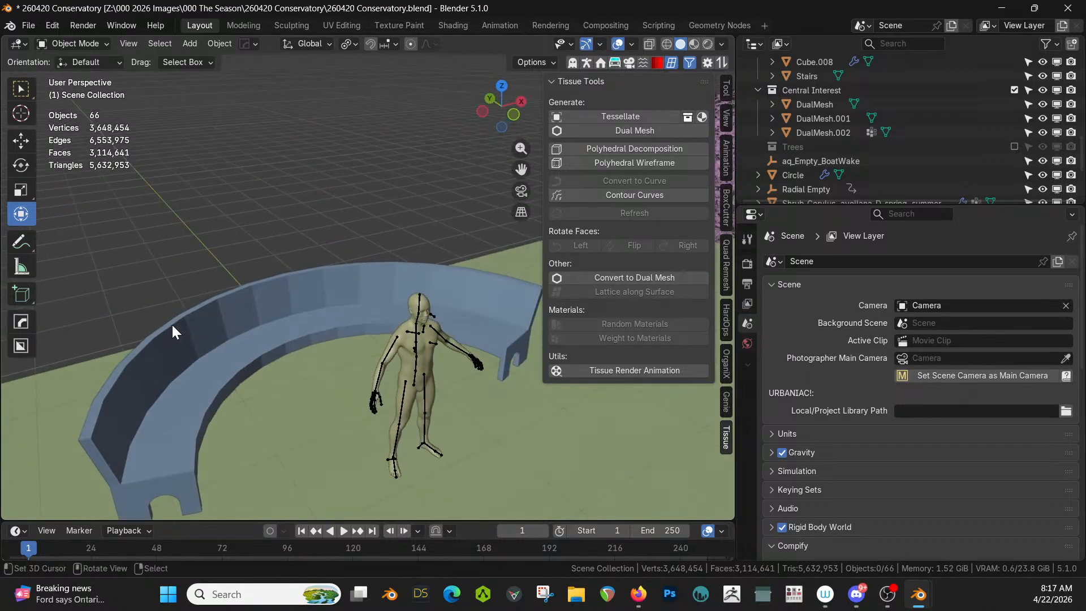
Step: Extrude the full path of edges along the backrest's rear top rim in place, then extrude it about 0.27 m upward along Z
{"action": "left_click", "coordinate": [127, 364]}
{"action": "key", "text": "Tab"}
{"action": "key", "text": "2"}
{"action": "left_click", "coordinate": [85, 422]}
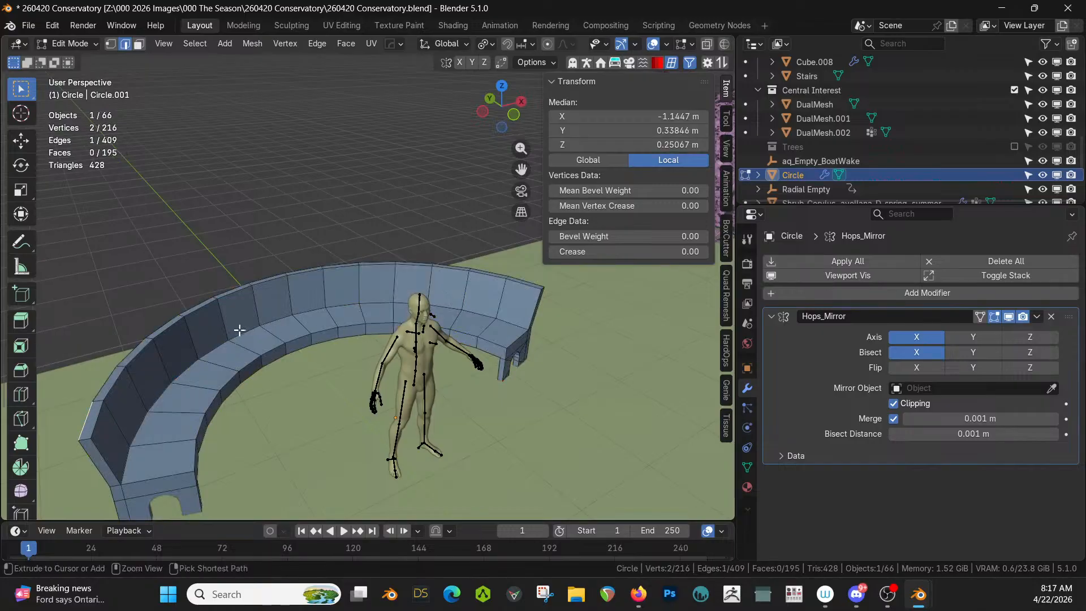
{"action": "left_click", "coordinate": [225, 290], "text": "ctrl"}
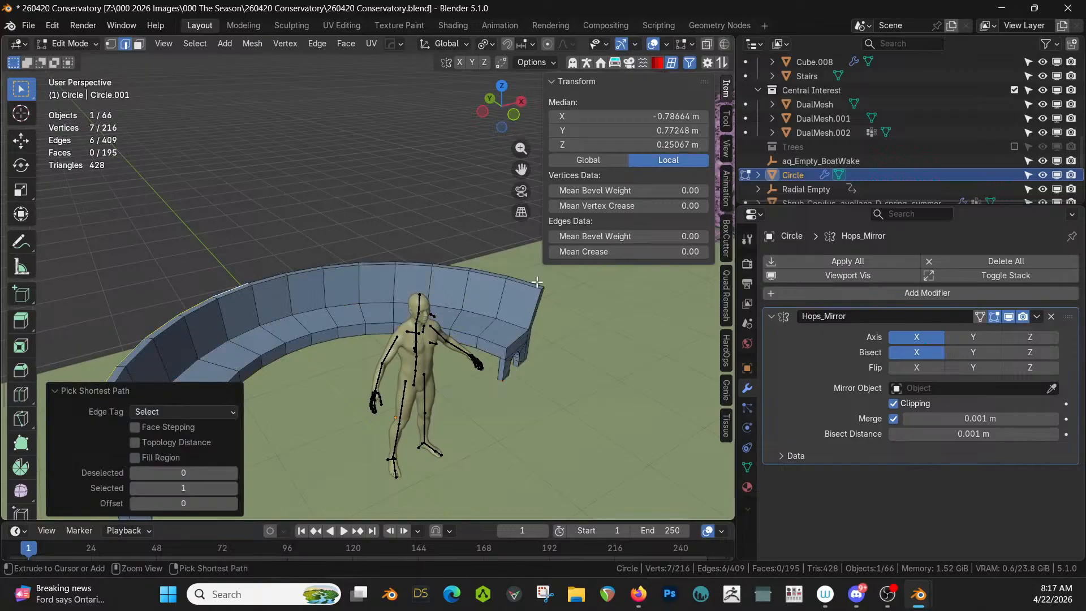
{"action": "left_click", "coordinate": [538, 284], "text": "ctrl"}
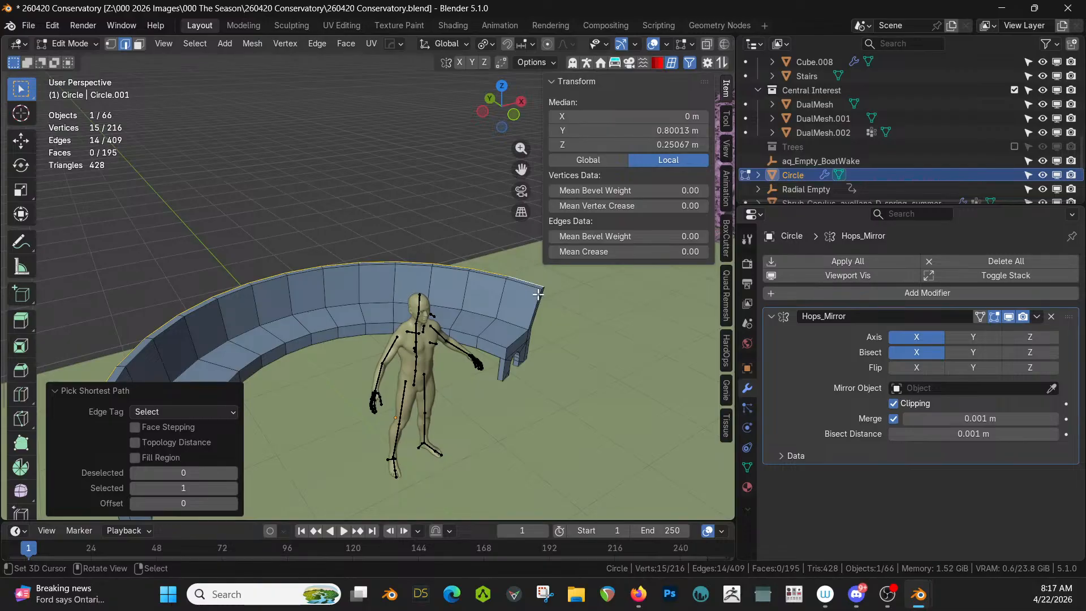
{"action": "key", "text": "e"}
{"action": "key", "text": "Escape"}
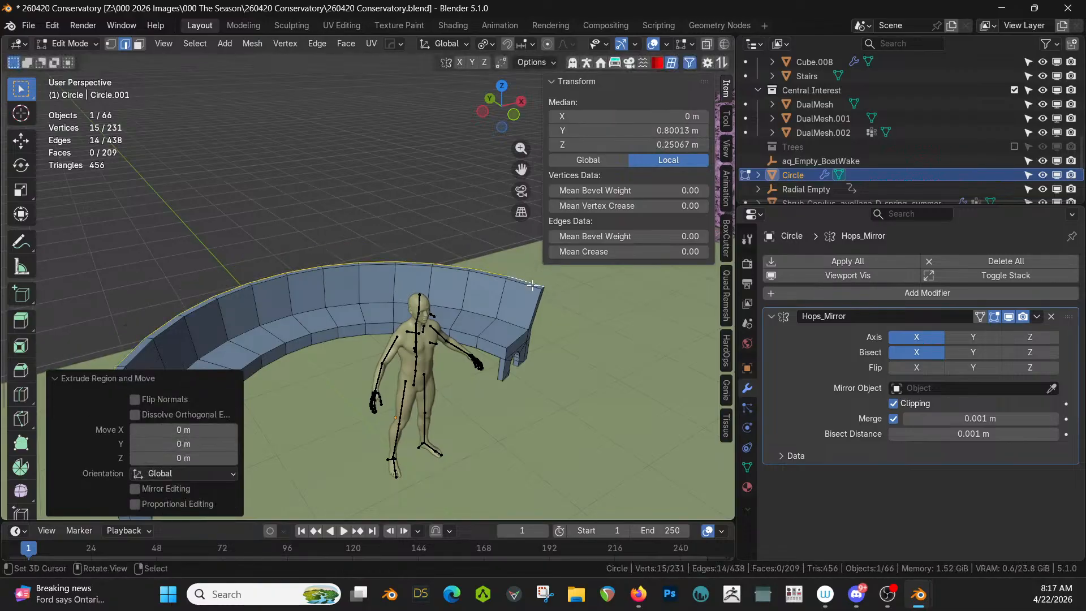
{"action": "key", "text": "e"}
{"action": "key", "text": "z"}
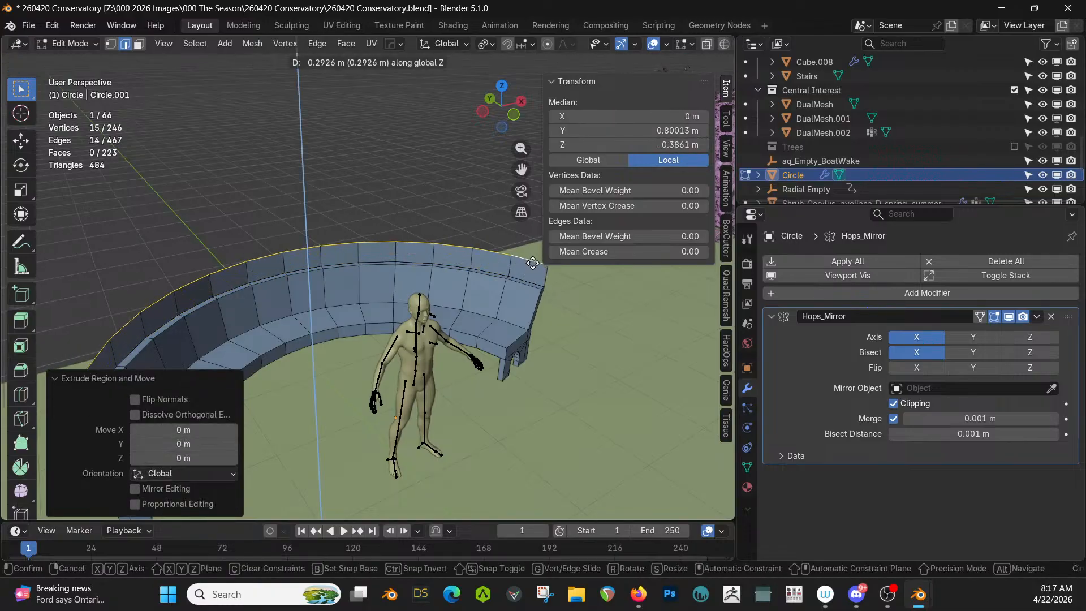
{"action": "left_click", "coordinate": [530, 259]}
{"action": "middle_click_drag", "start_coordinate": [530, 259], "coordinate": [485, 254]}
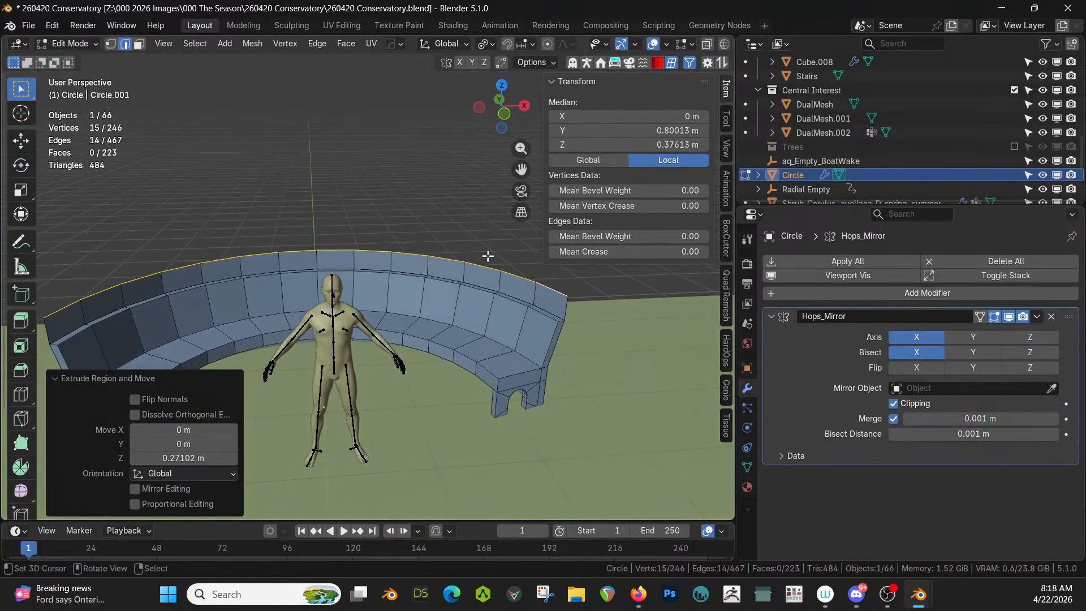
Step: Separate the extruded strip above the backrest into its own object and select it
{"action": "key", "text": "ctrl+KP_Add"}
{"action": "key", "text": "p"}
{"action": "left_click", "coordinate": [487, 253]}
{"action": "key", "text": "Tab"}
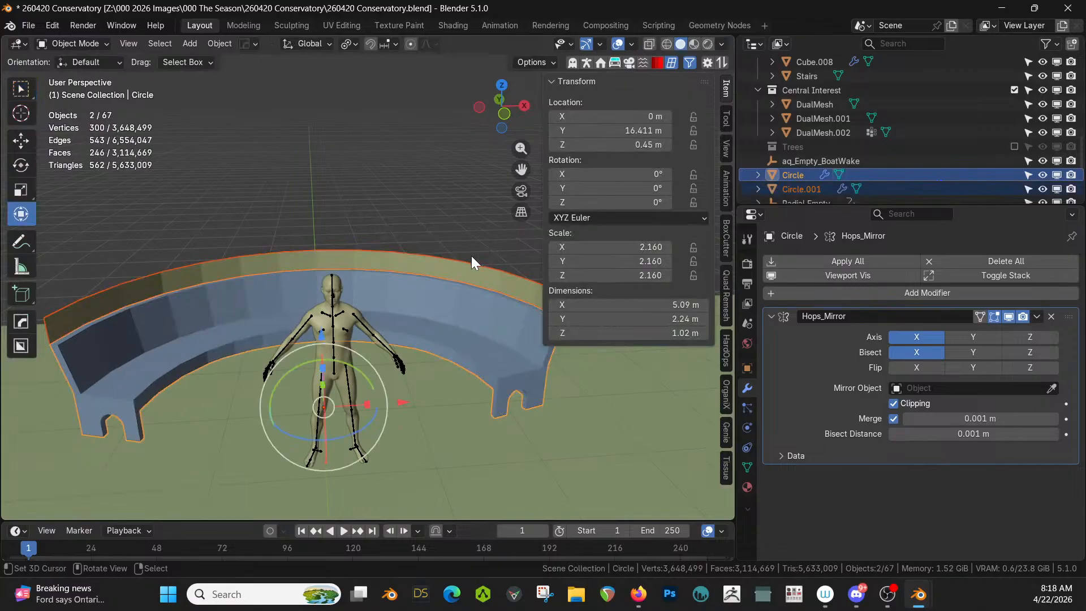
{"action": "left_click", "coordinate": [428, 267]}
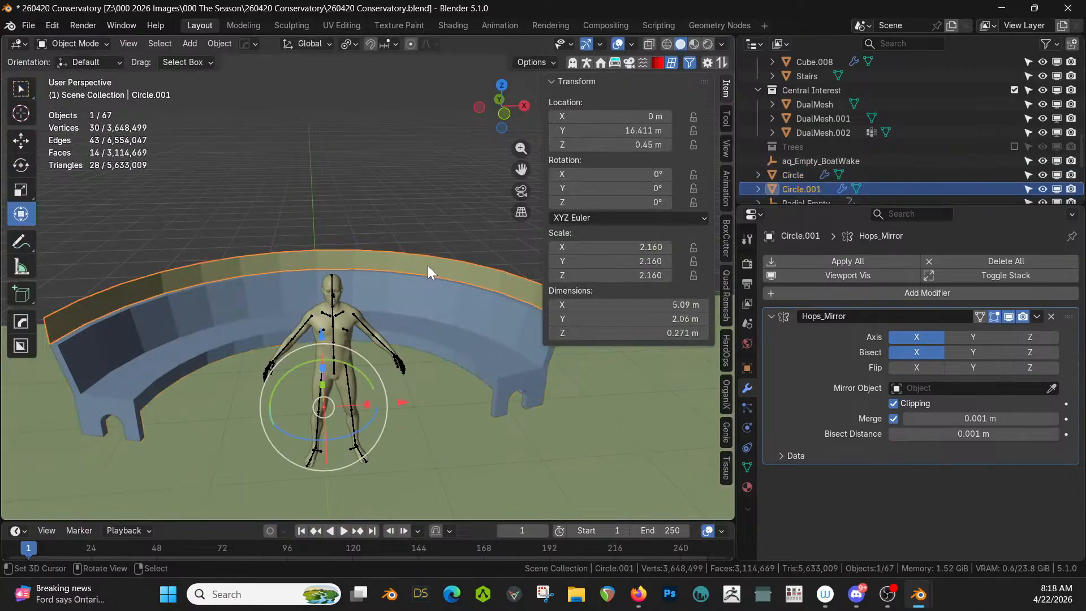
Step: Isolate the separated strip and poke all of its faces
{"action": "scroll", "coordinate": [428, 265], "scroll_direction": "up", "scroll_amount": 2}
{"action": "middle_click_drag", "start_coordinate": [348, 269], "coordinate": [366, 259]}
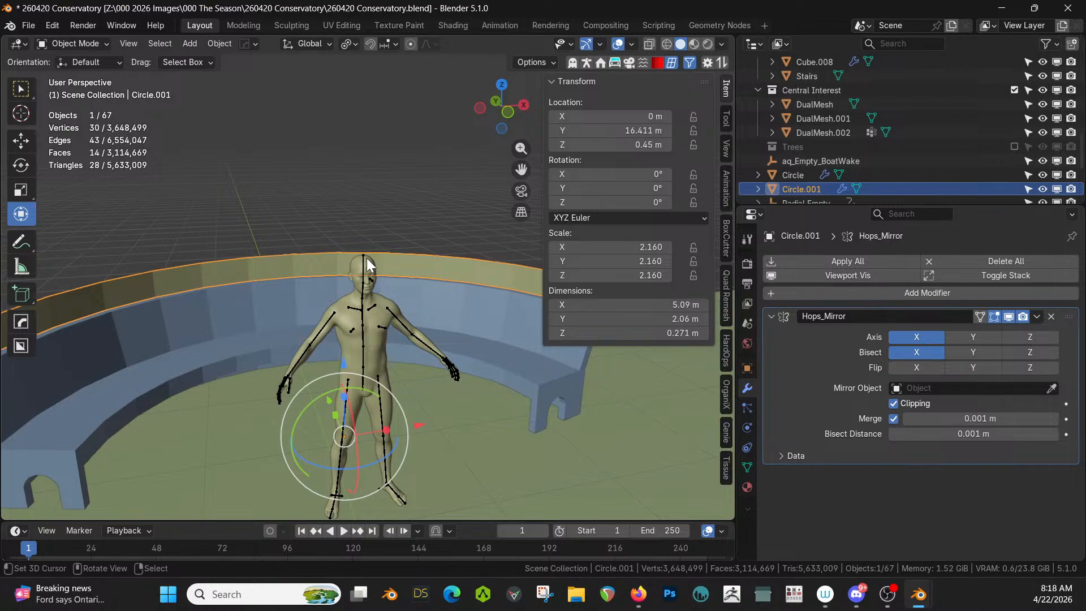
{"action": "key", "text": "KP_Divide"}
{"action": "key", "text": "Tab"}
{"action": "middle_click_drag", "start_coordinate": [367, 258], "coordinate": [330, 260]}
{"action": "key", "text": "Tab"}
{"action": "key", "text": "Tab"}
{"action": "key", "text": "a"}
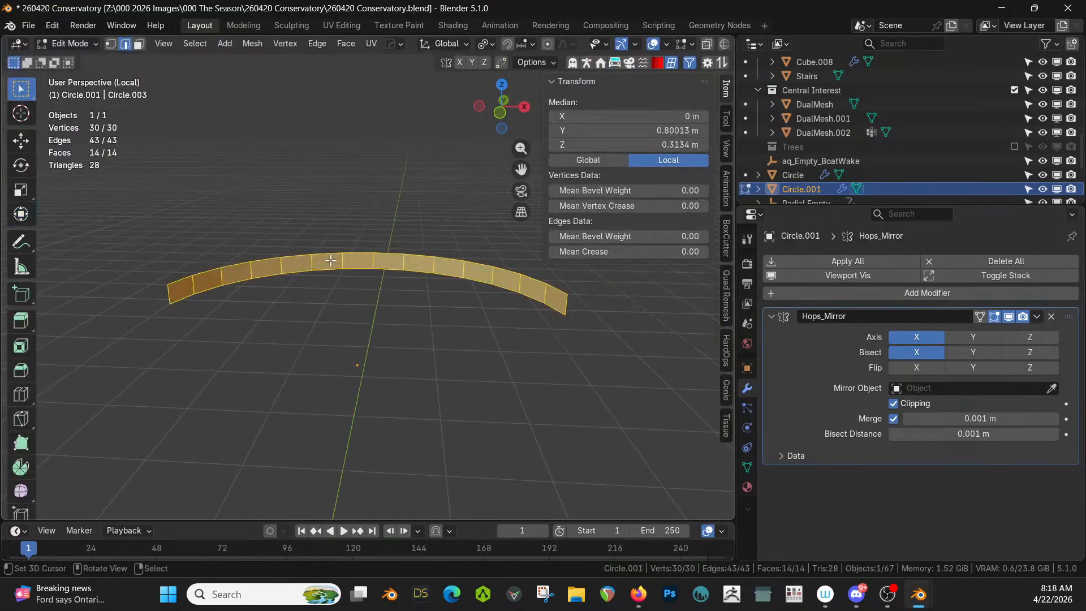
{"action": "left_click", "coordinate": [345, 45]}
{"action": "left_click", "coordinate": [394, 125]}
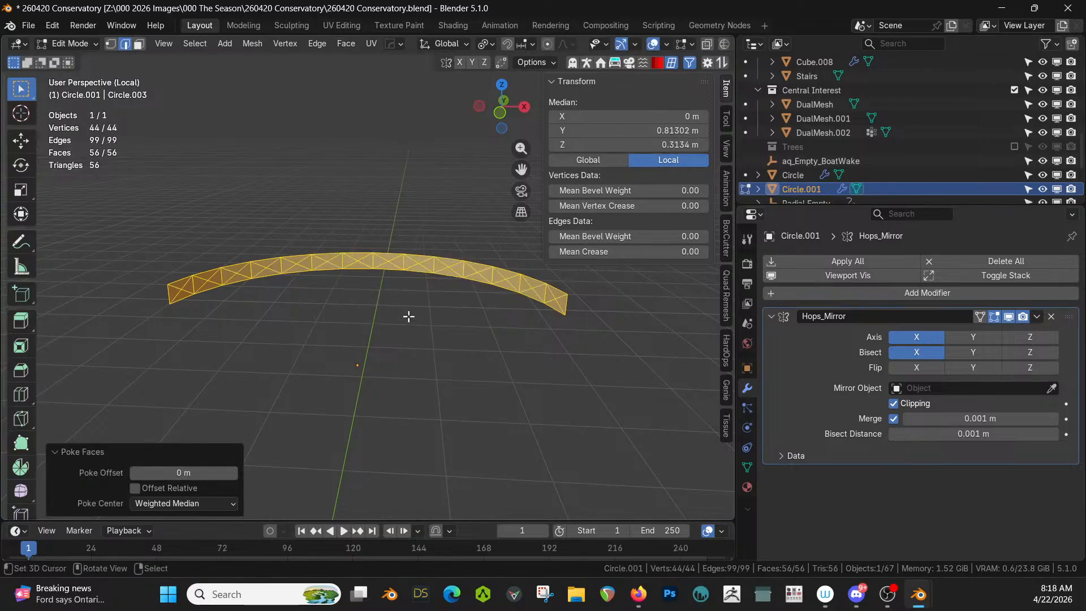
Step: Save the file and generate a Dual Mesh from the strip with modifiers applied and Triangles as source faces
{"action": "key", "text": "Tab"}
{"action": "key", "text": "ctrl"}
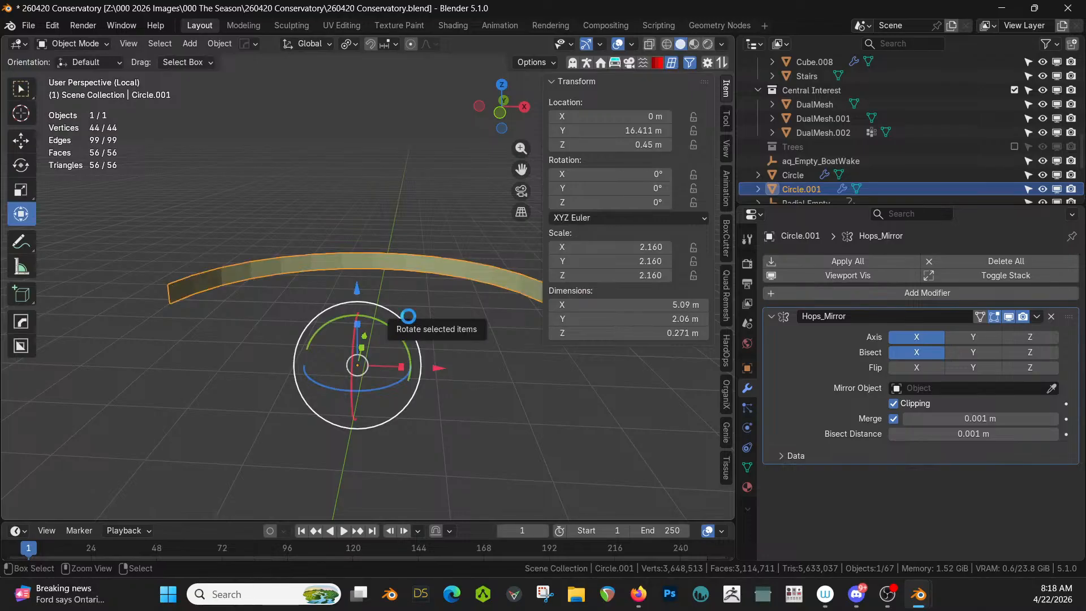
{"action": "key", "text": "ctrl+s"}
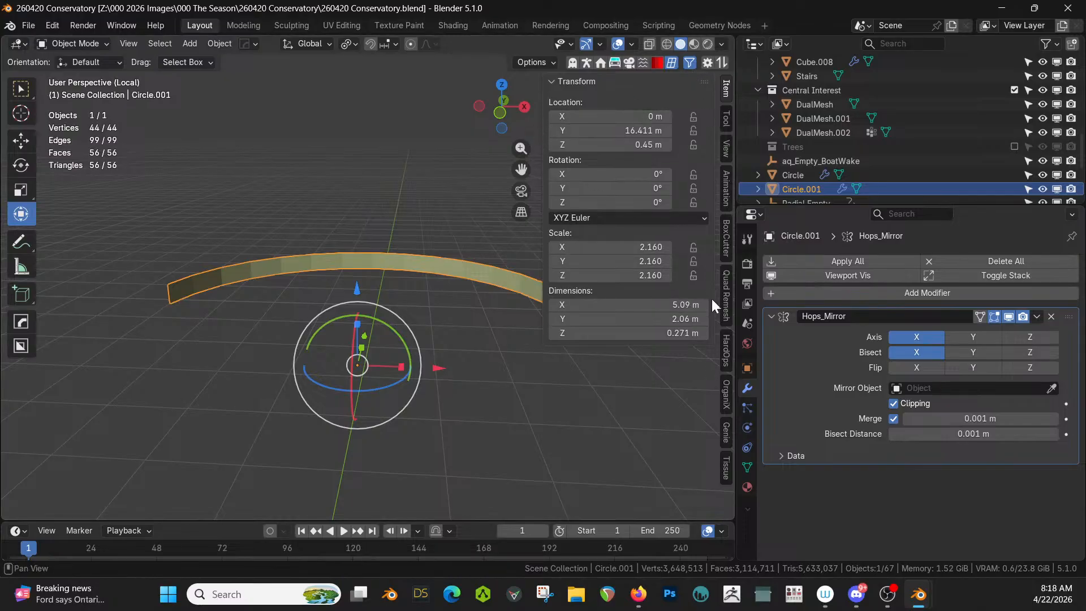
{"action": "left_click", "coordinate": [728, 468]}
{"action": "left_click", "coordinate": [642, 127]}
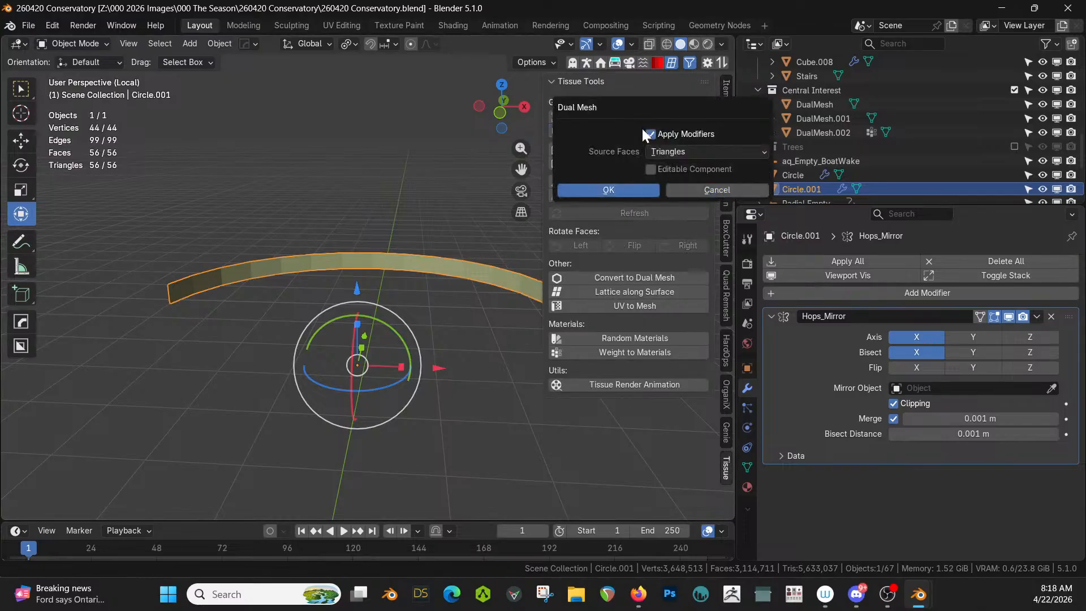
{"action": "left_click", "coordinate": [632, 191]}
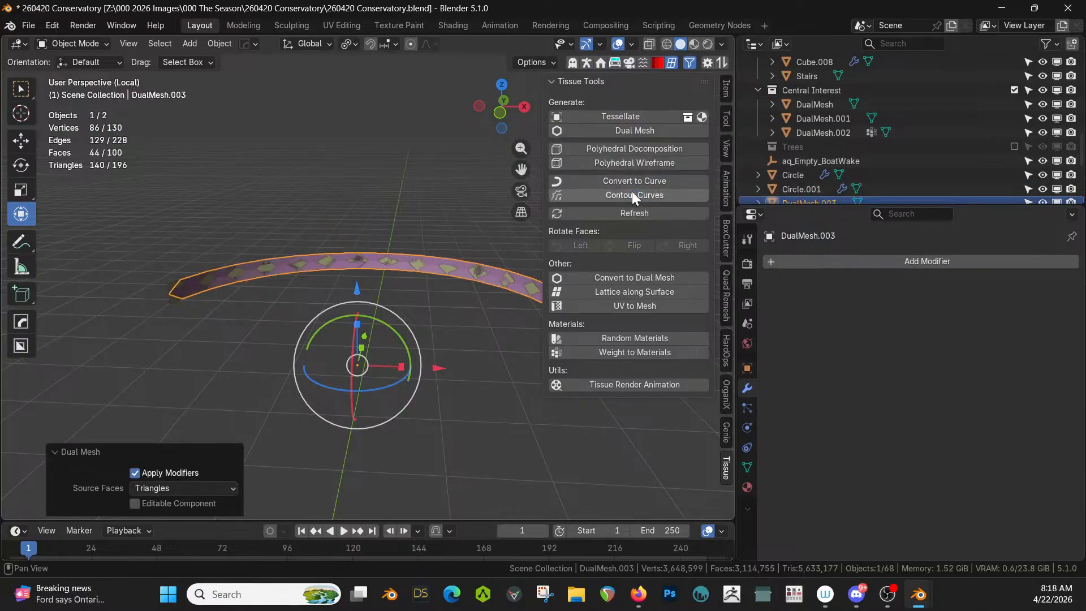
Step: Delete the original strip Circle.001 and select the generated dual mesh
{"action": "left_click", "coordinate": [802, 189]}
{"action": "scroll", "coordinate": [802, 189], "scroll_direction": "down", "scroll_amount": 2}
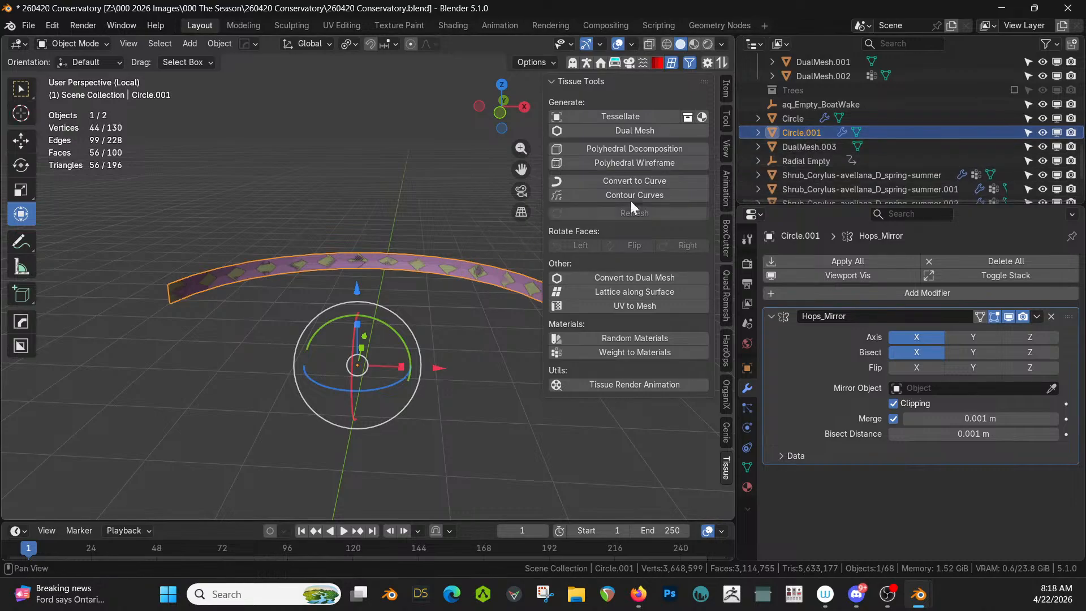
{"action": "key", "text": "Delete"}
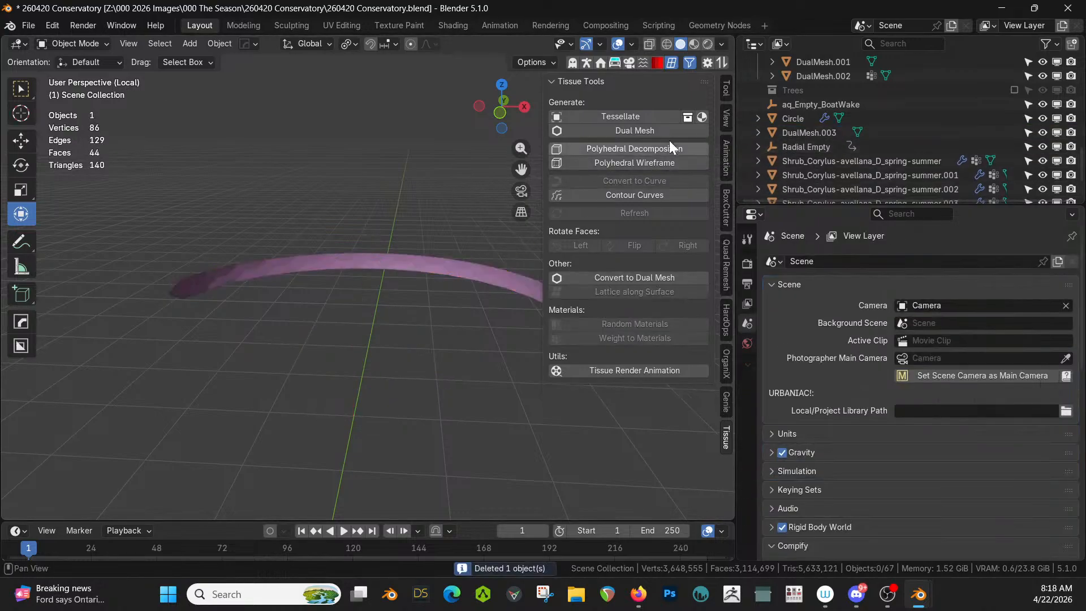
{"action": "left_click", "coordinate": [808, 134]}
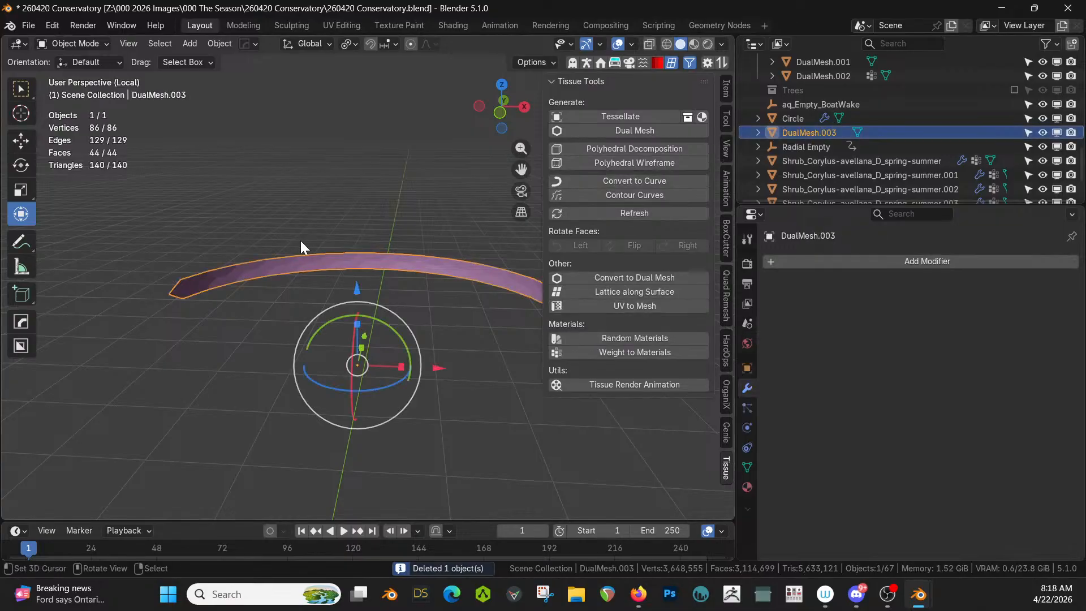
Step: Leave the isolated view and open the dual mesh strip above the bench for mesh editing
{"action": "key", "text": "KP_Divide"}
{"action": "middle_click_drag", "start_coordinate": [280, 253], "coordinate": [289, 356]}
{"action": "scroll", "coordinate": [239, 256], "scroll_direction": "down", "scroll_amount": 3}
{"action": "key", "text": "Tab"}
{"action": "scroll", "coordinate": [258, 243], "scroll_direction": "up", "scroll_amount": 5}
{"action": "scroll", "coordinate": [261, 251], "scroll_direction": "up", "scroll_amount": 5}
{"action": "scroll", "coordinate": [261, 254], "scroll_direction": "up", "scroll_amount": 8}
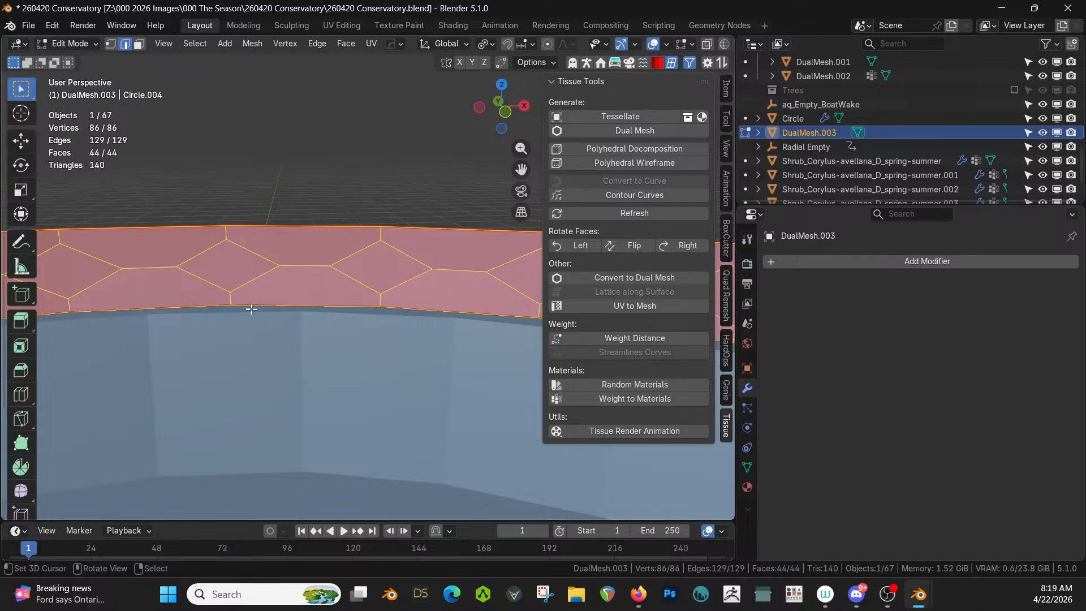
Step: Try bevelling all edges of the dual mesh strip with 2 segments
{"action": "key", "text": "ctrl+b"}
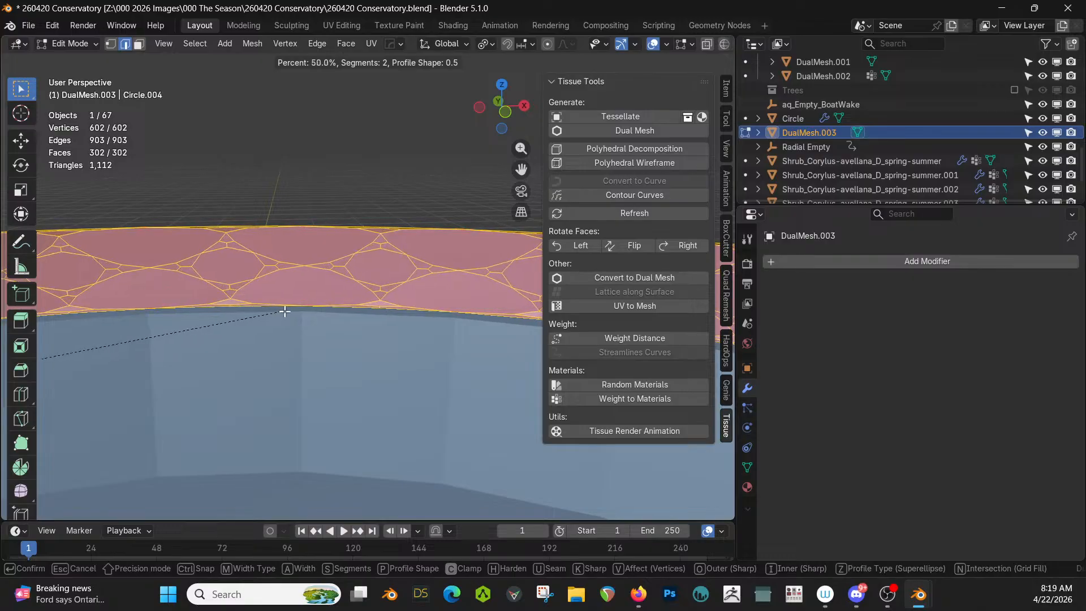
{"action": "left_click", "coordinate": [263, 308]}
{"action": "key", "text": "ctrl+z"}
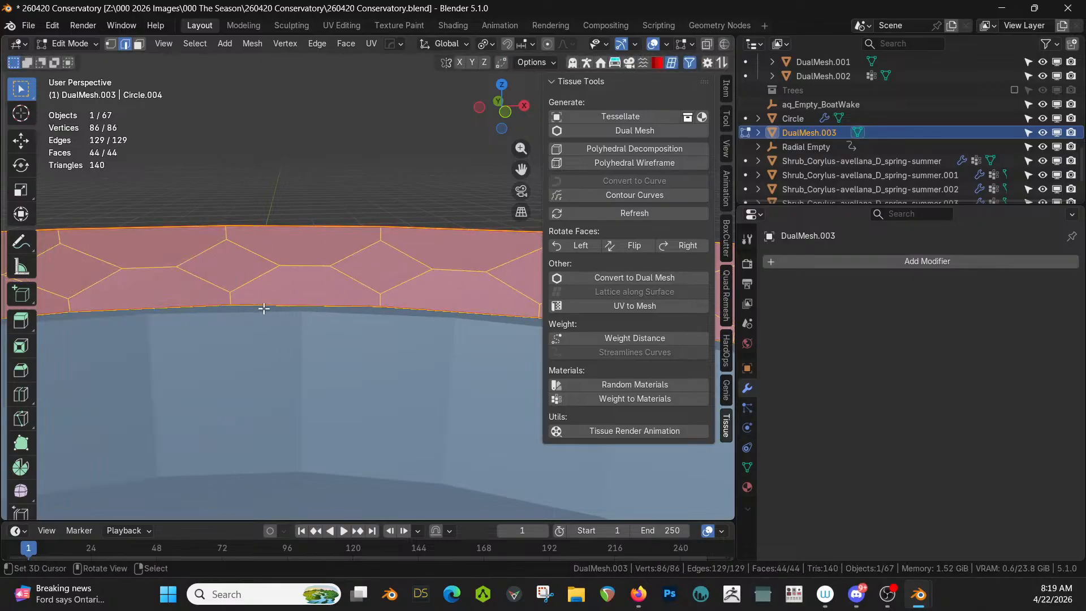
Step: Isolate the dual mesh strip in front view, in face selection mode with nothing selected
{"action": "key", "text": "1"}
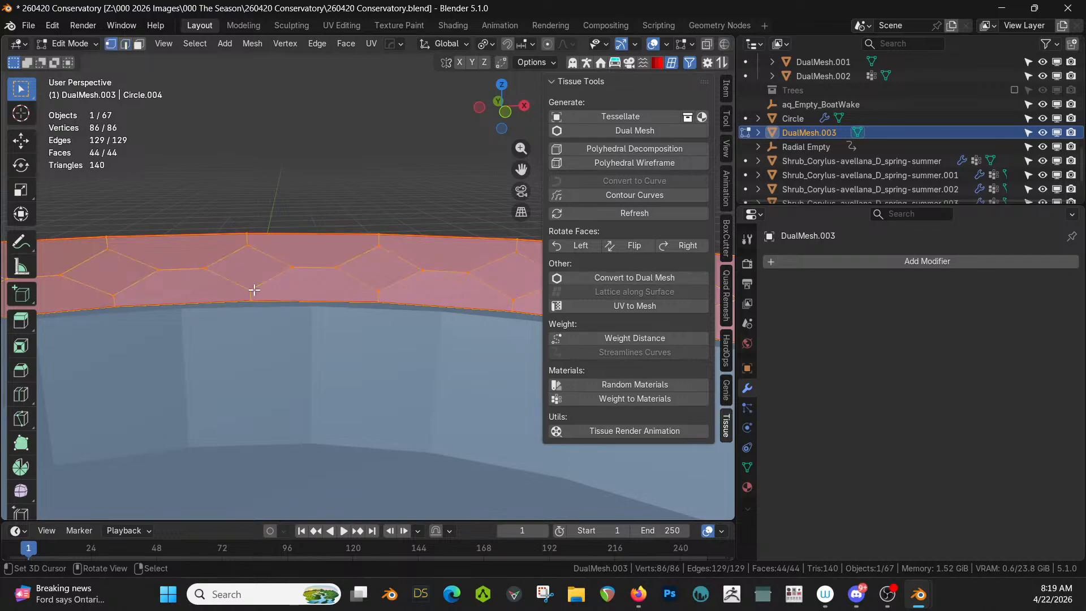
{"action": "right_click", "coordinate": [253, 208]}
{"action": "middle_click_drag", "start_coordinate": [262, 226], "coordinate": [126, 310], "text": "shift"}
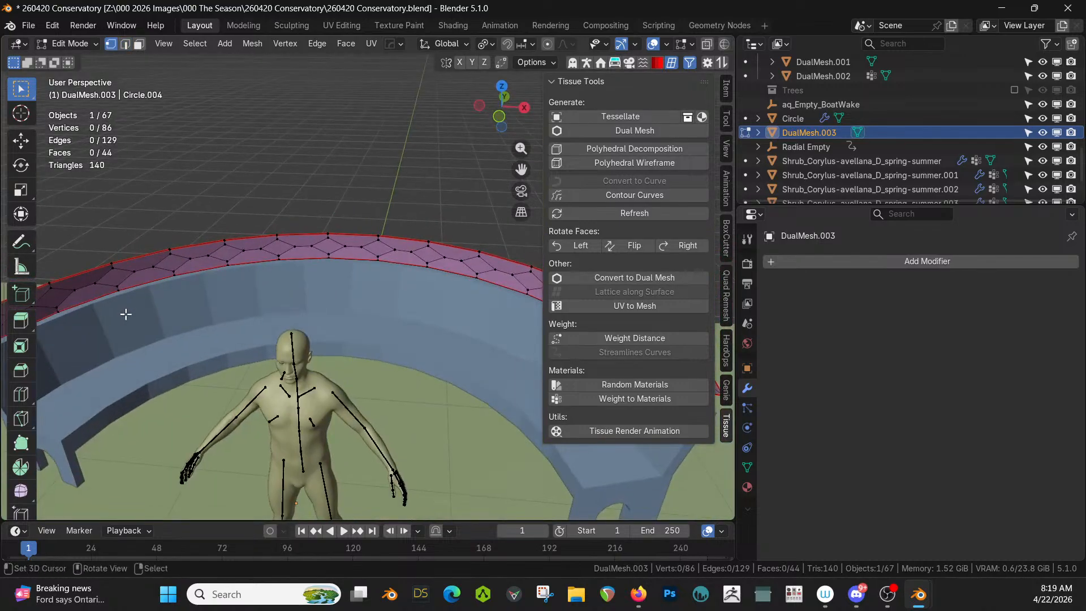
{"action": "scroll", "coordinate": [128, 310], "scroll_direction": "down", "scroll_amount": 3}
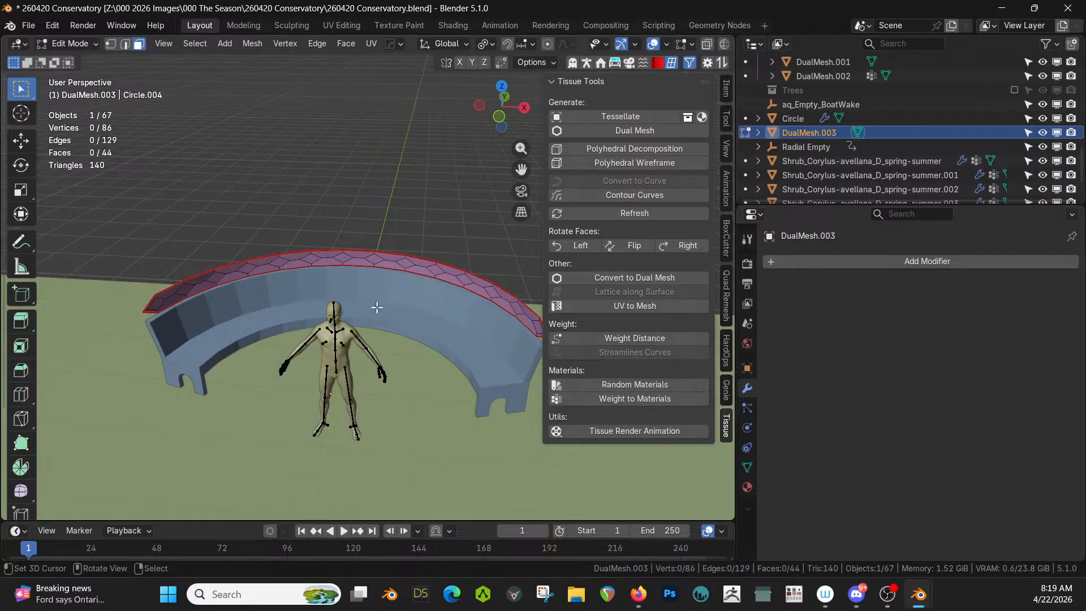
{"action": "scroll", "coordinate": [378, 306], "scroll_direction": "up", "scroll_amount": 5}
{"action": "scroll", "coordinate": [378, 280], "scroll_direction": "up", "scroll_amount": 2}
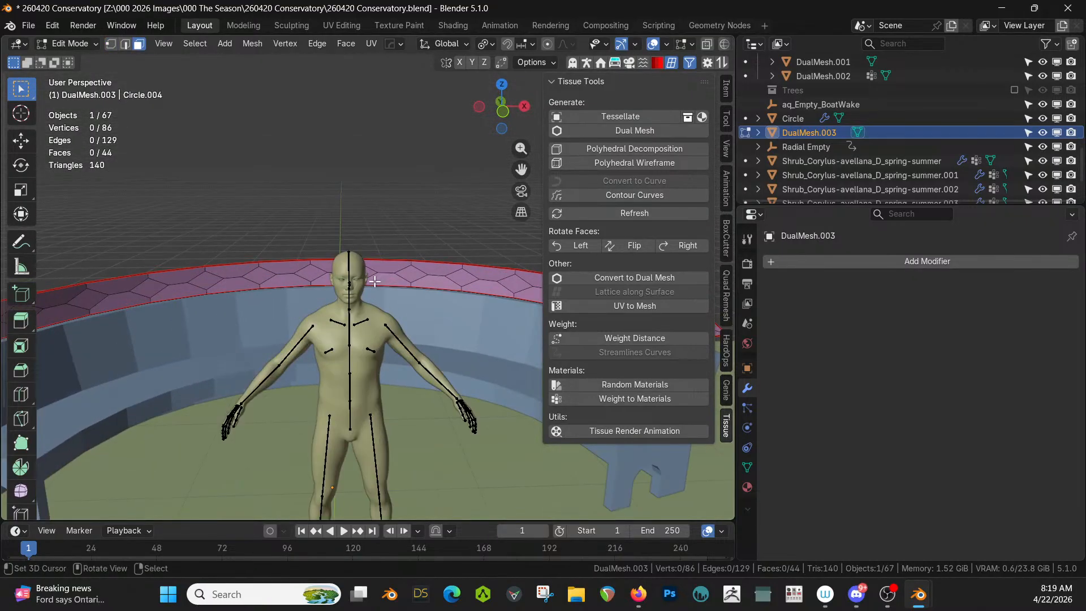
{"action": "key", "text": "KP_Divide"}
{"action": "key", "text": "KP_1"}
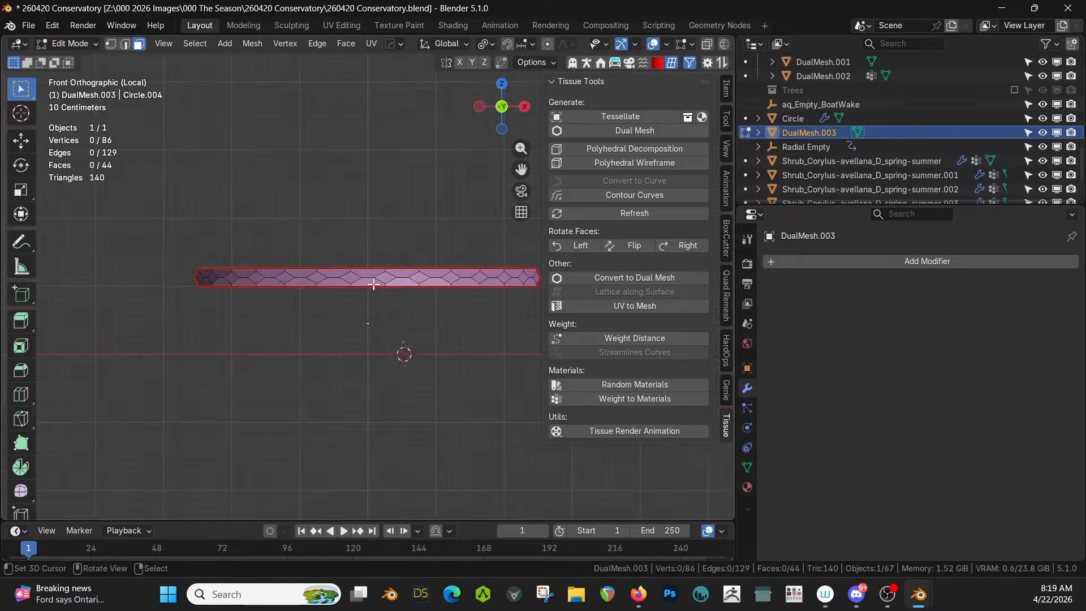
Step: Select the row of seven diamond-shaped faces along one half of the dual mesh strip
{"action": "scroll", "coordinate": [374, 281], "scroll_direction": "up", "scroll_amount": 2}
{"action": "left_click", "coordinate": [399, 277]}
{"action": "left_click", "coordinate": [464, 275], "text": "shift"}
{"action": "middle_click_drag", "start_coordinate": [465, 275], "coordinate": [327, 271], "text": "shift"}
{"action": "left_click", "coordinate": [388, 271], "text": "shift"}
{"action": "left_click", "coordinate": [422, 272], "text": "shift"}
{"action": "left_click", "coordinate": [465, 273], "text": "shift"}
{"action": "left_click", "coordinate": [498, 273], "text": "shift"}
{"action": "left_click", "coordinate": [521, 273], "text": "shift"}
Step: Bevel the vertices of the selected diamond faces with 2 segments, profile shape 0.5 and a width of about 48.5 percent
{"action": "scroll", "coordinate": [364, 293], "scroll_direction": "up", "scroll_amount": 5}
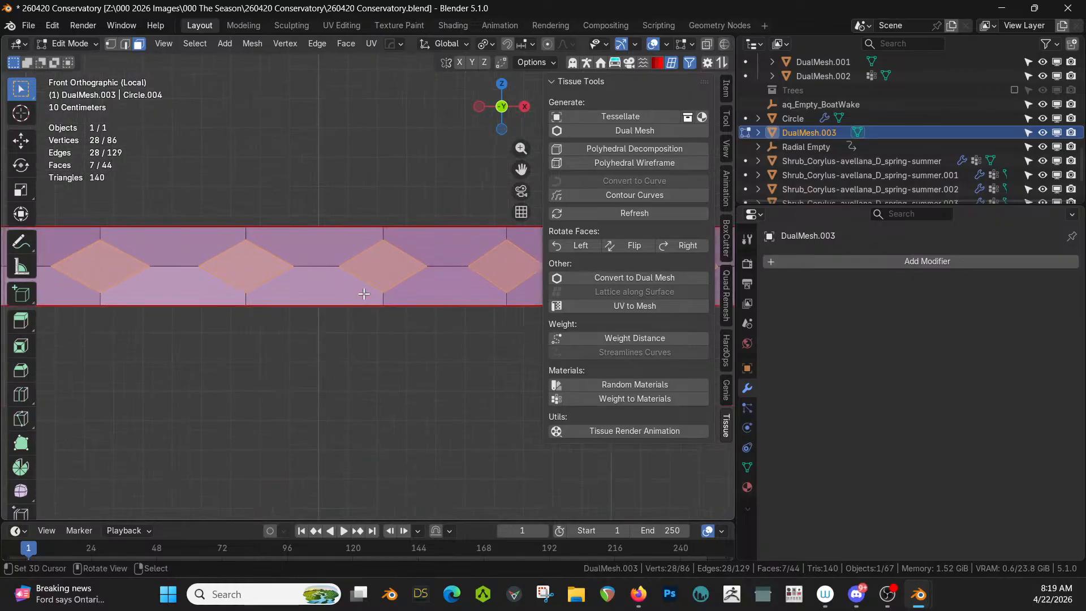
{"action": "key", "text": "1"}
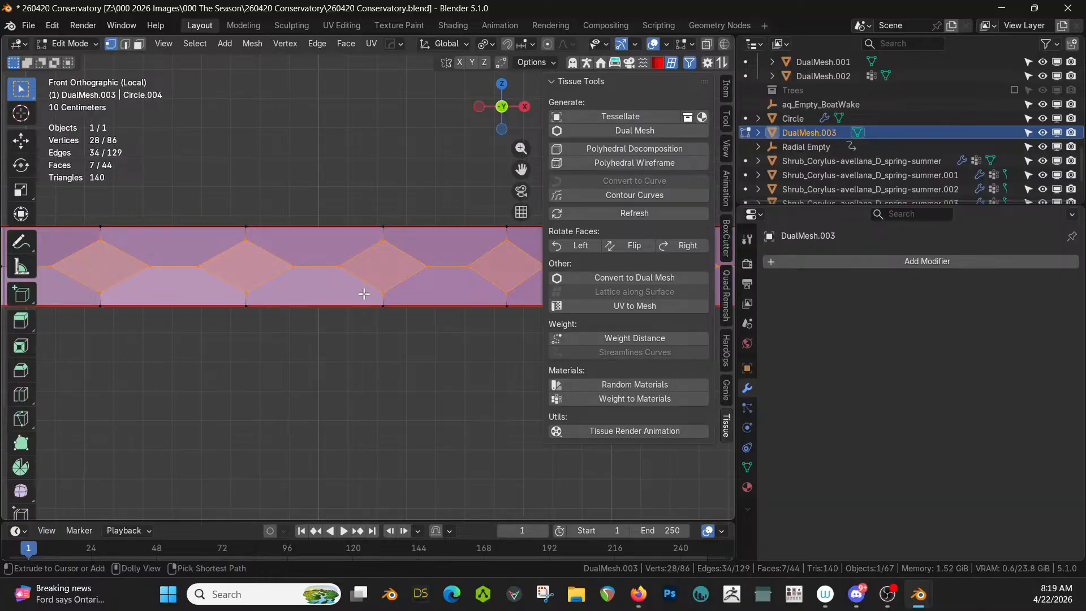
{"action": "key", "text": "ctrl+shift+b"}
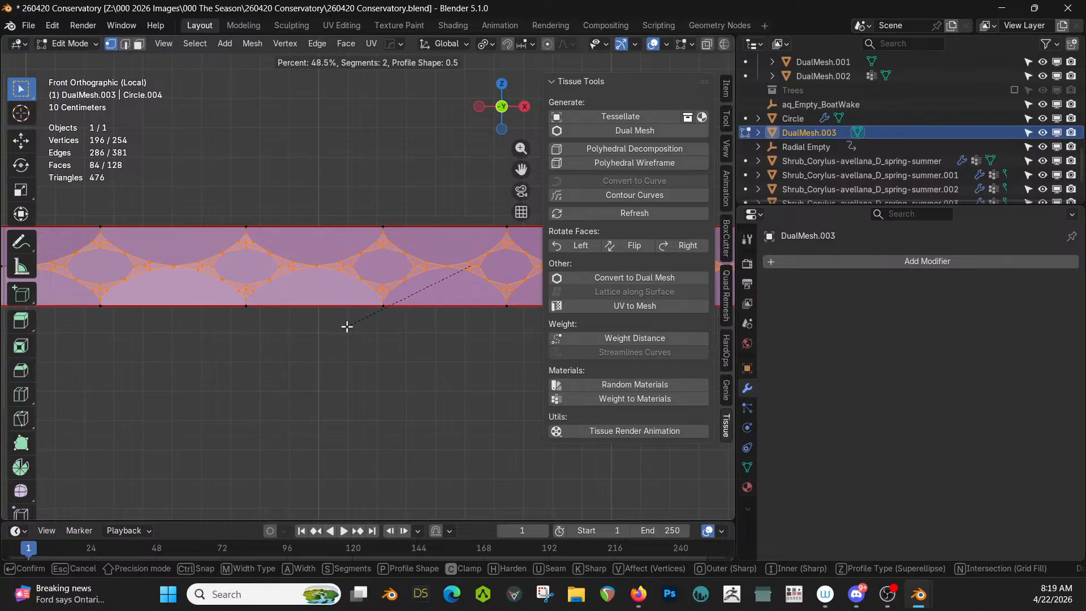
{"action": "left_click", "coordinate": [347, 327]}
{"action": "middle_click_drag", "start_coordinate": [355, 335], "coordinate": [367, 391]}
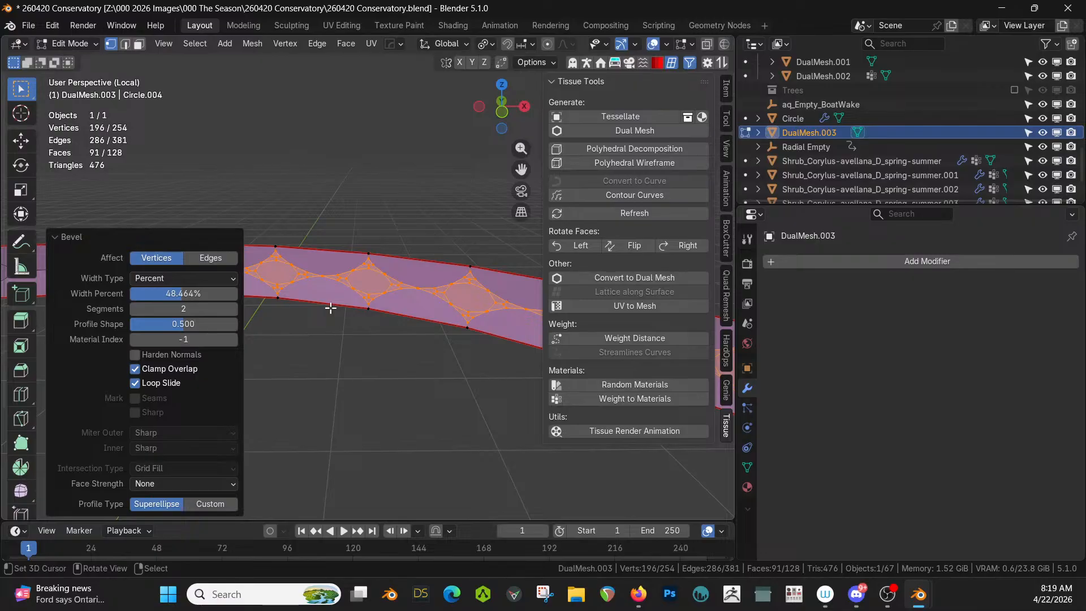
{"action": "middle_click_drag", "start_coordinate": [331, 307], "coordinate": [380, 305]}
Step: Add a Wireframe modifier about 0.00416 m thick with Even thickness off to the strip, then leave the isolated view
{"action": "key", "text": "Tab"}
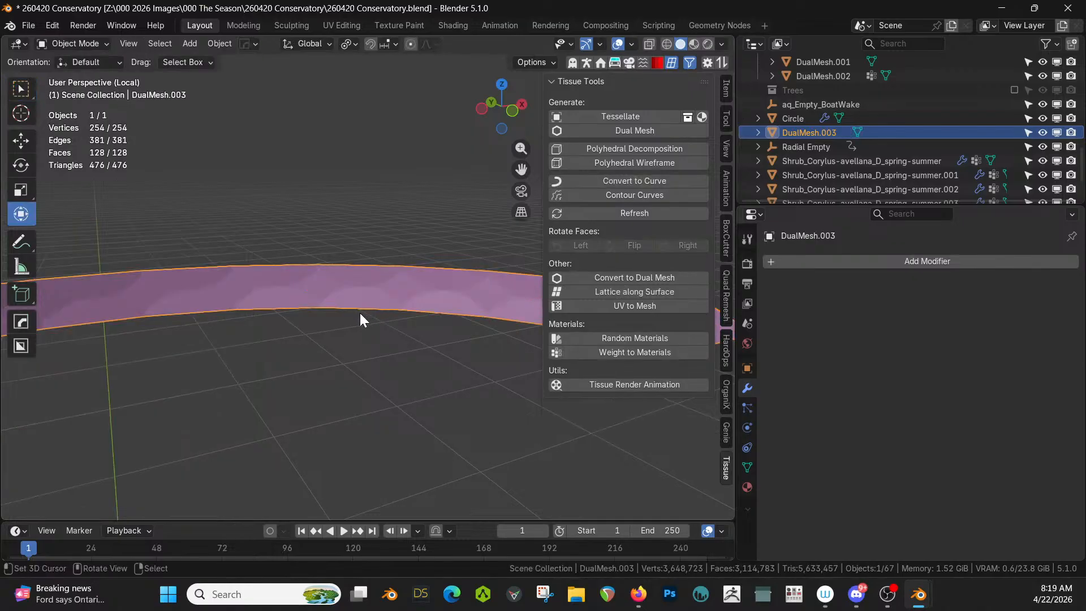
{"action": "key", "text": "q"}
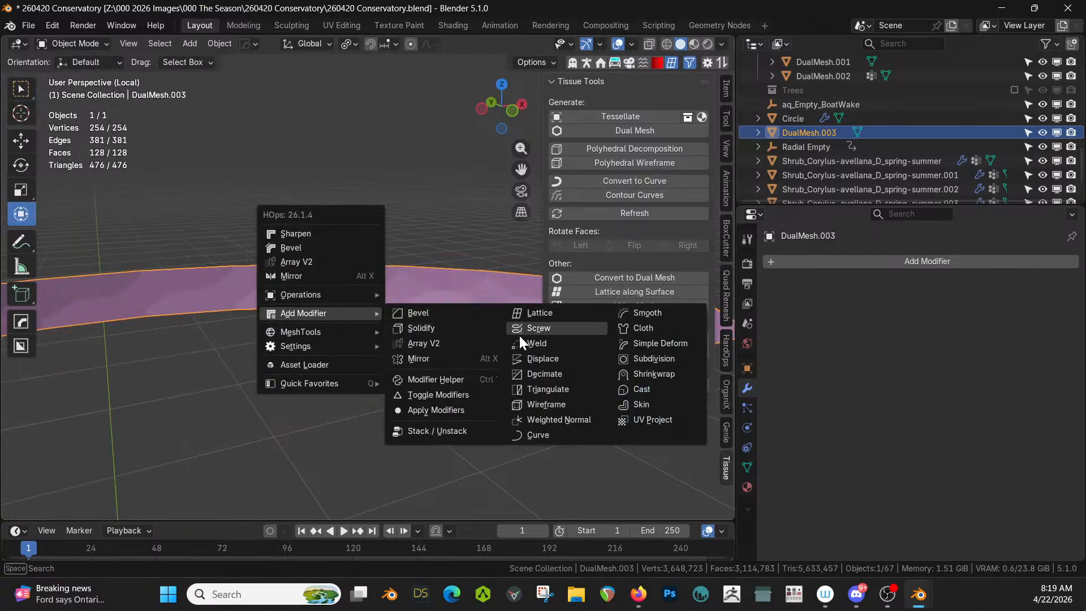
{"action": "left_click", "coordinate": [564, 401]}
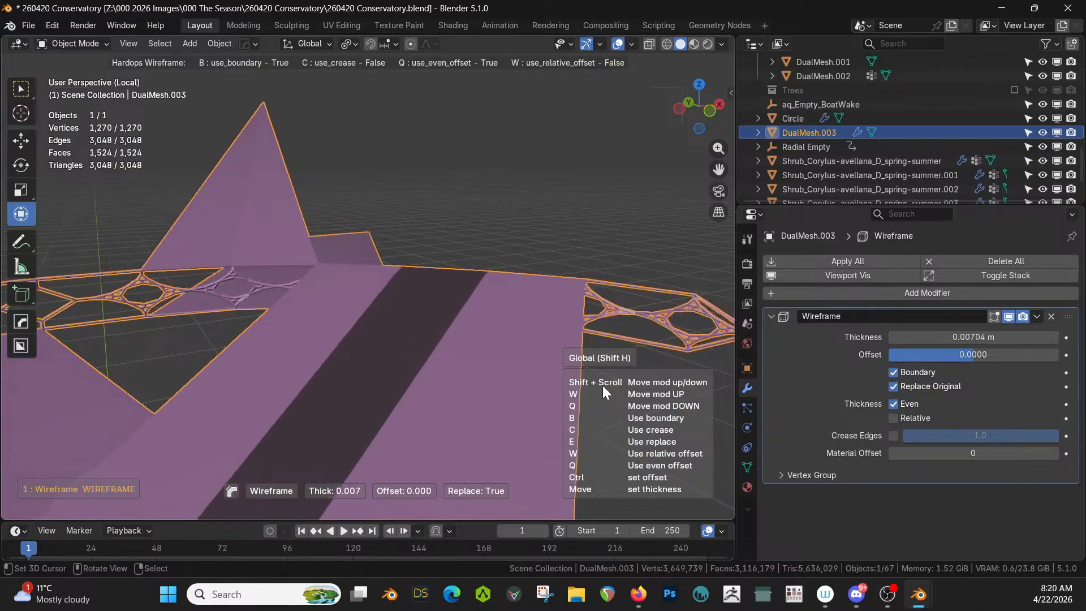
{"action": "left_click", "coordinate": [603, 385]}
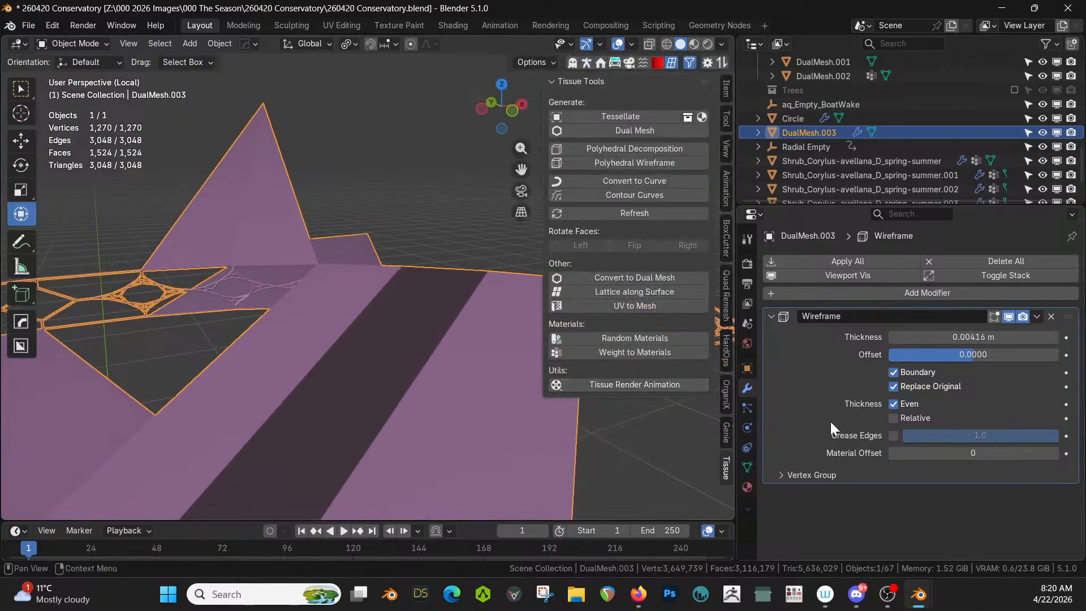
{"action": "left_click", "coordinate": [893, 404]}
{"action": "middle_click_drag", "start_coordinate": [253, 321], "coordinate": [288, 316]}
{"action": "key", "text": "KP_Divide"}
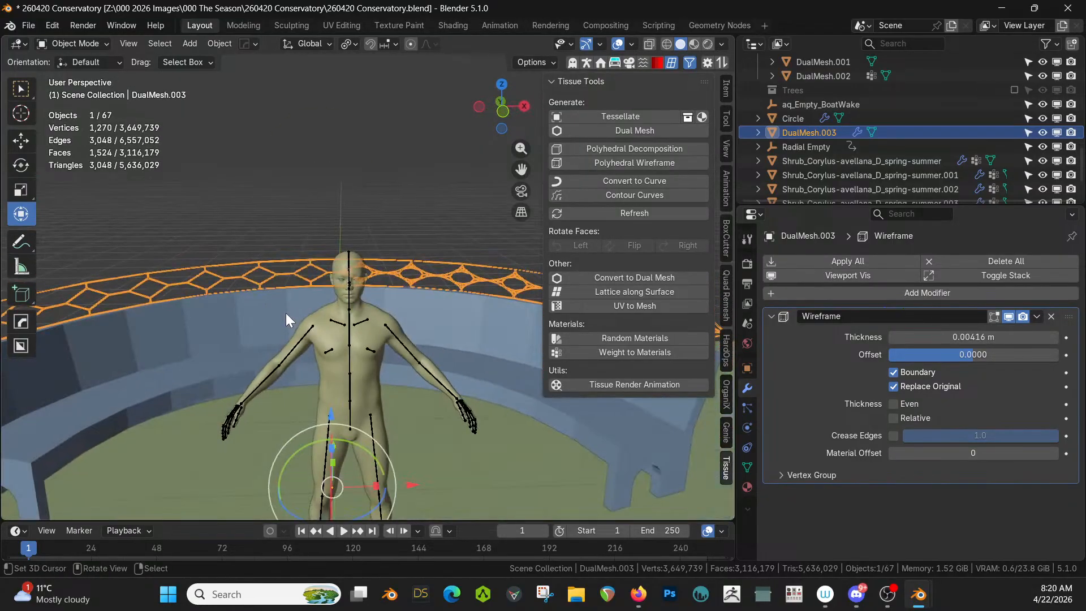
Step: Smooth the wireframe strip above the backrest with a level 2 Subdivision modifier
{"action": "left_click", "coordinate": [270, 176]}
{"action": "middle_click_drag", "start_coordinate": [300, 176], "coordinate": [372, 236]}
{"action": "scroll", "coordinate": [375, 255], "scroll_direction": "down", "scroll_amount": 4}
{"action": "scroll", "coordinate": [375, 259], "scroll_direction": "up", "scroll_amount": 8}
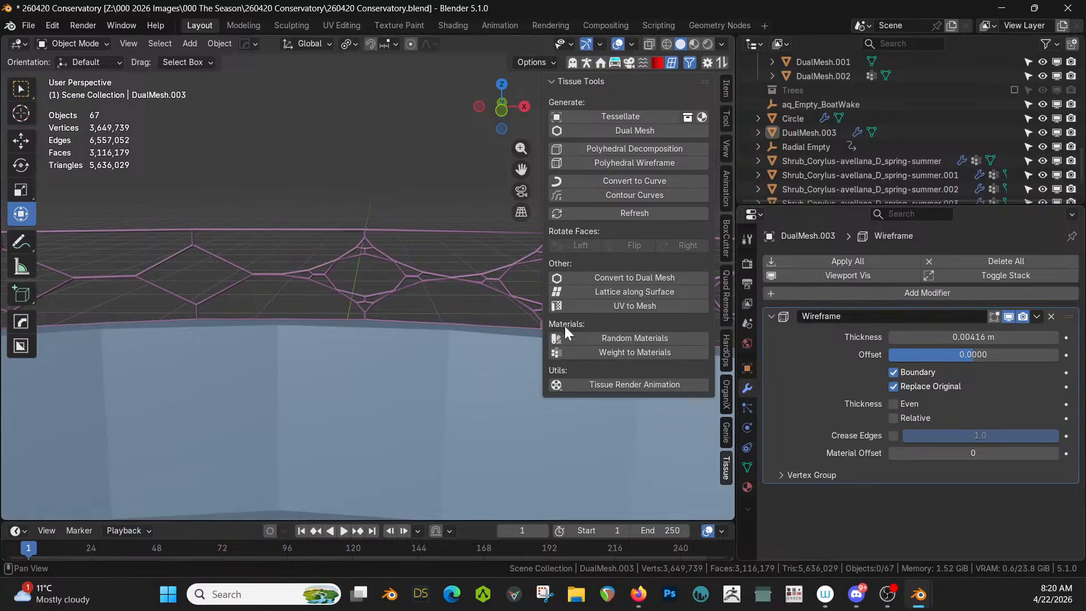
{"action": "key", "text": "ctrl+2"}
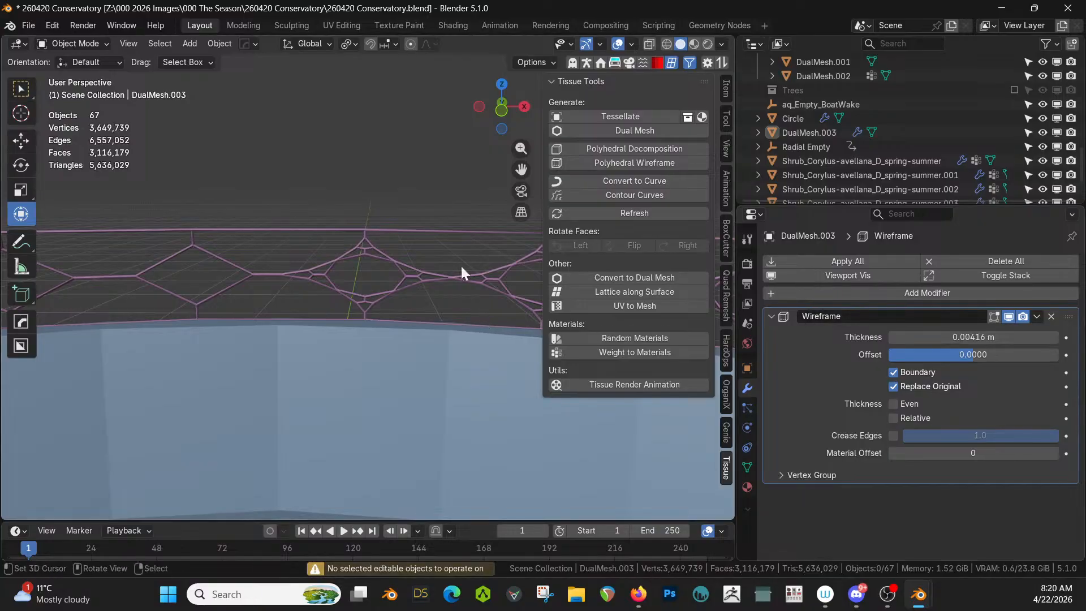
{"action": "left_click", "coordinate": [430, 270]}
{"action": "key", "text": "ctrl+2"}
{"action": "middle_click_drag", "start_coordinate": [430, 271], "coordinate": [528, 342]}
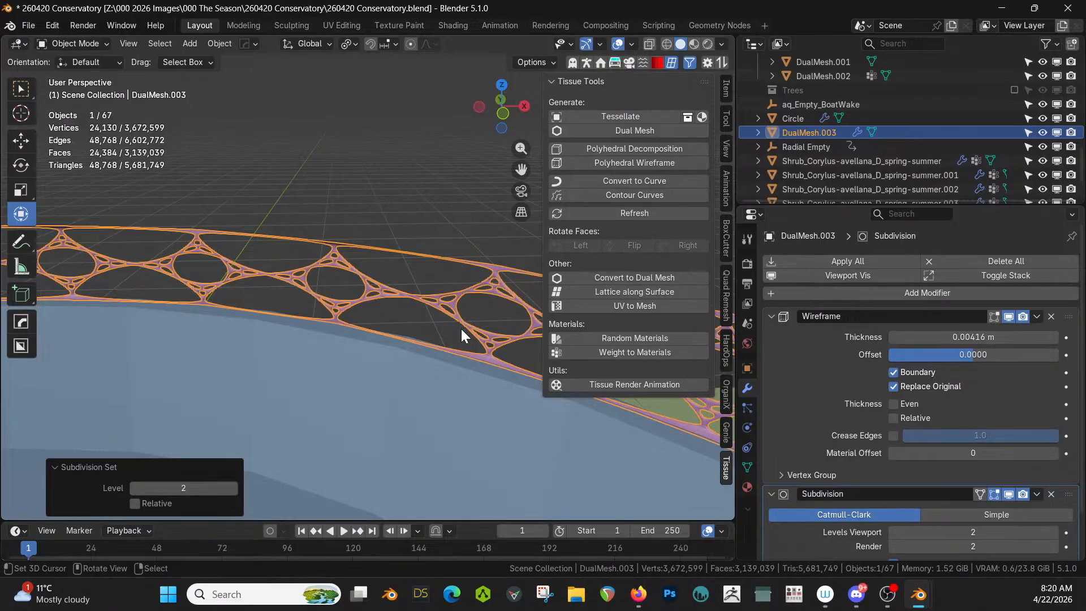
Step: Isolate the strip and set an edge crease of 1.000 on its outer boundary loop, then return to object mode
{"action": "key", "text": "KP_Divide"}
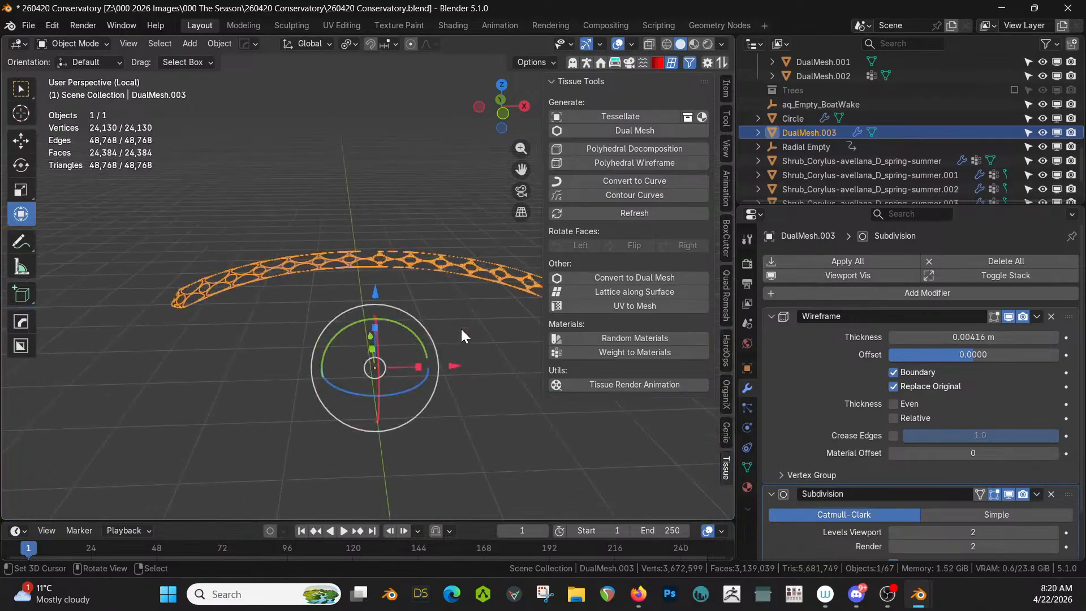
{"action": "key", "text": "Tab"}
{"action": "scroll", "coordinate": [461, 328], "scroll_direction": "up", "scroll_amount": 2}
{"action": "middle_click_drag", "start_coordinate": [461, 329], "coordinate": [259, 393]}
{"action": "key", "text": "2"}
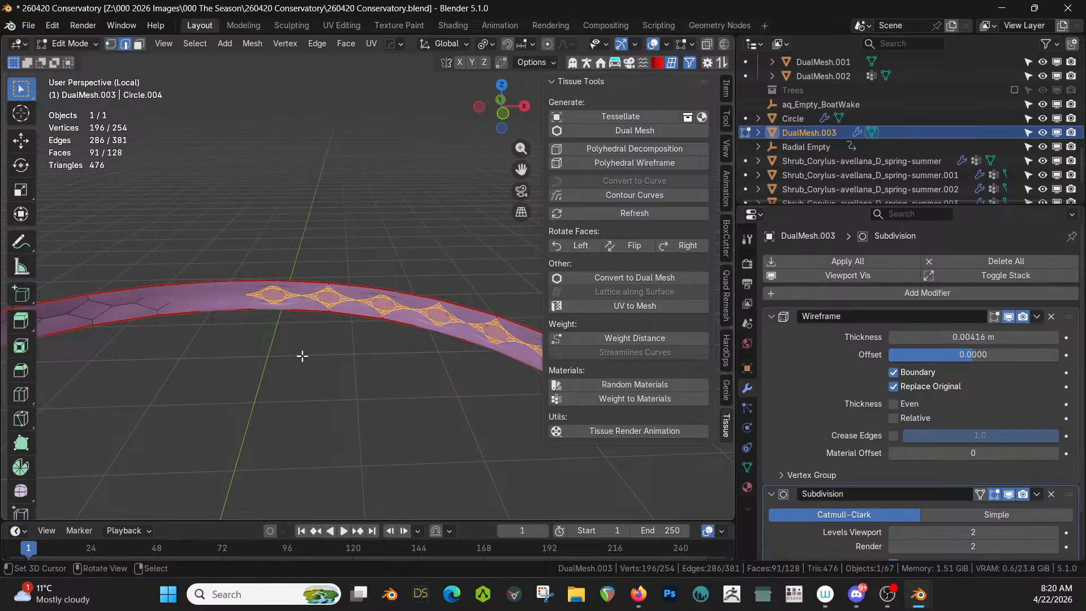
{"action": "left_click", "coordinate": [358, 289], "text": "alt"}
{"action": "middle_click_drag", "start_coordinate": [358, 289], "coordinate": [242, 324]}
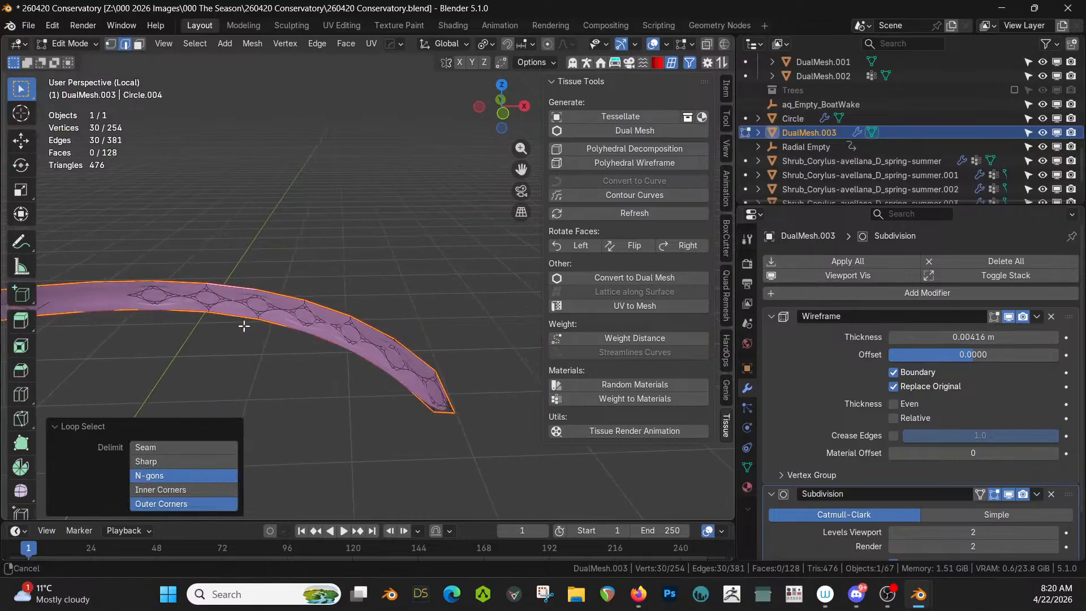
{"action": "key", "text": "shift+e"}
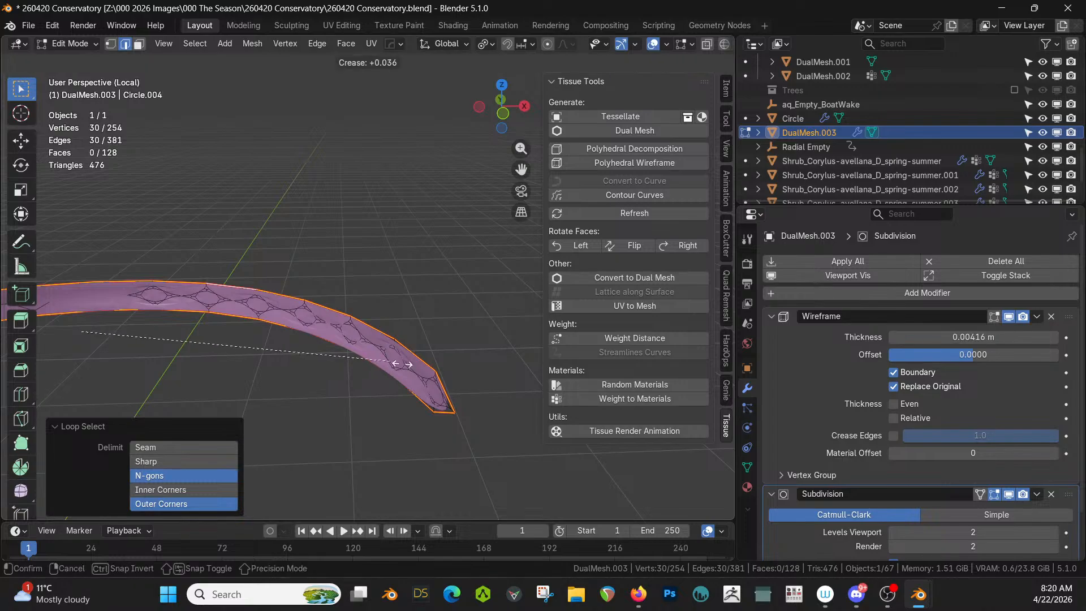
{"action": "left_click", "coordinate": [12, 413]}
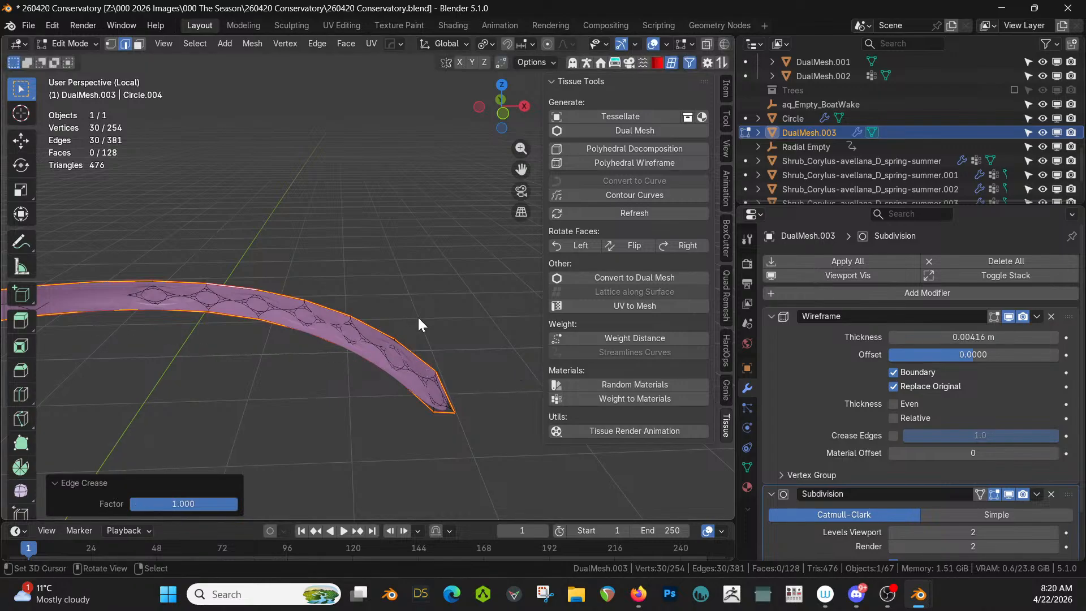
{"action": "key", "text": "Tab"}
{"action": "middle_click_drag", "start_coordinate": [419, 324], "coordinate": [498, 296]}
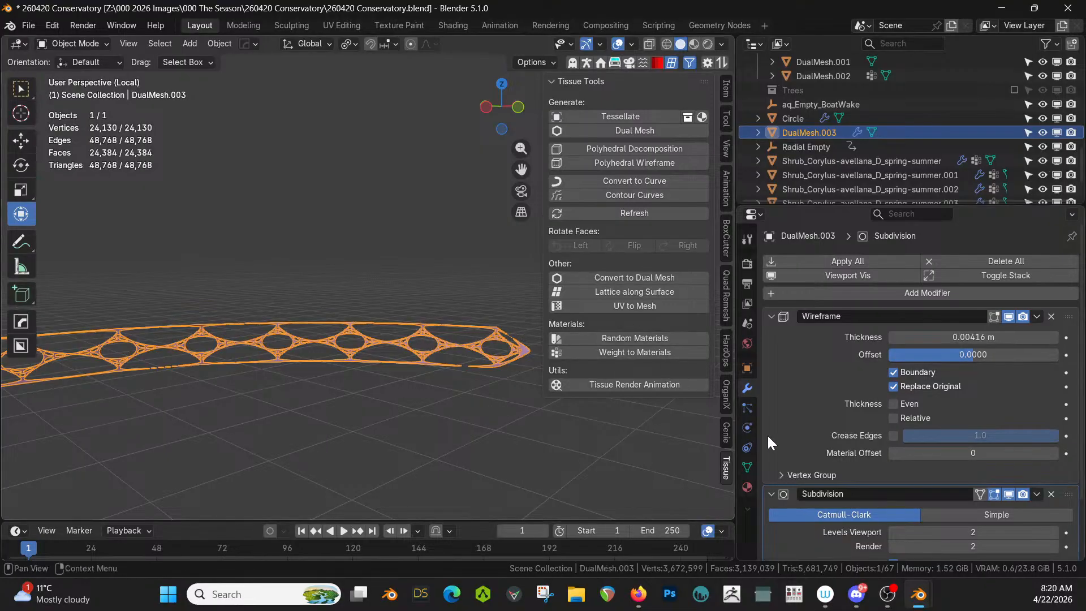
Step: Mirror the bevelled half of the strip onto its other half with a Mirror modifier and show the full scene again
{"action": "middle_click_drag", "start_coordinate": [396, 390], "coordinate": [297, 358]}
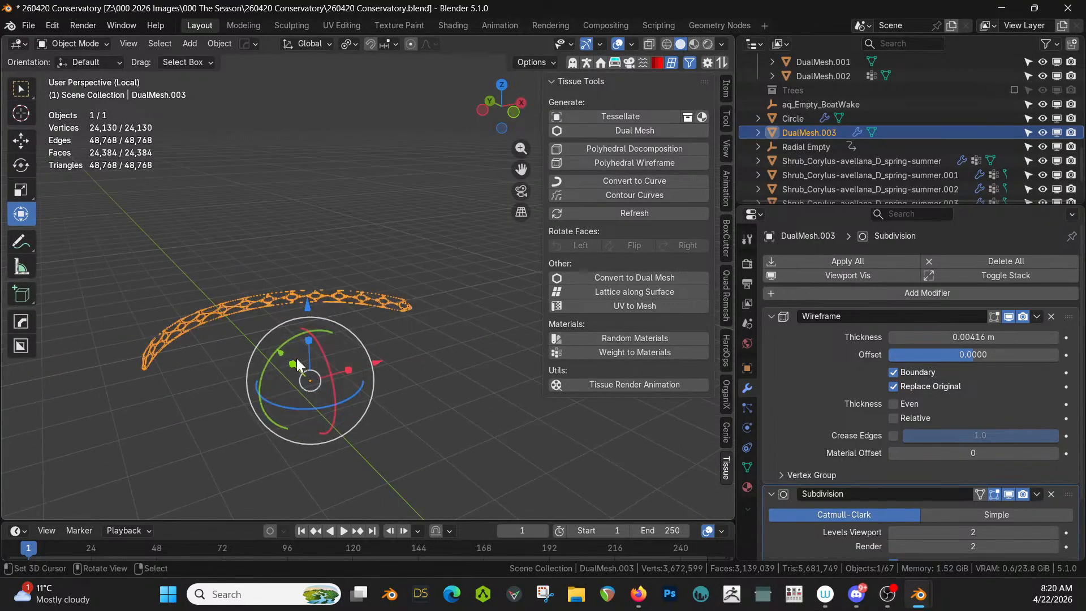
{"action": "key", "text": "alt+x"}
{"action": "left_click", "coordinate": [392, 358]}
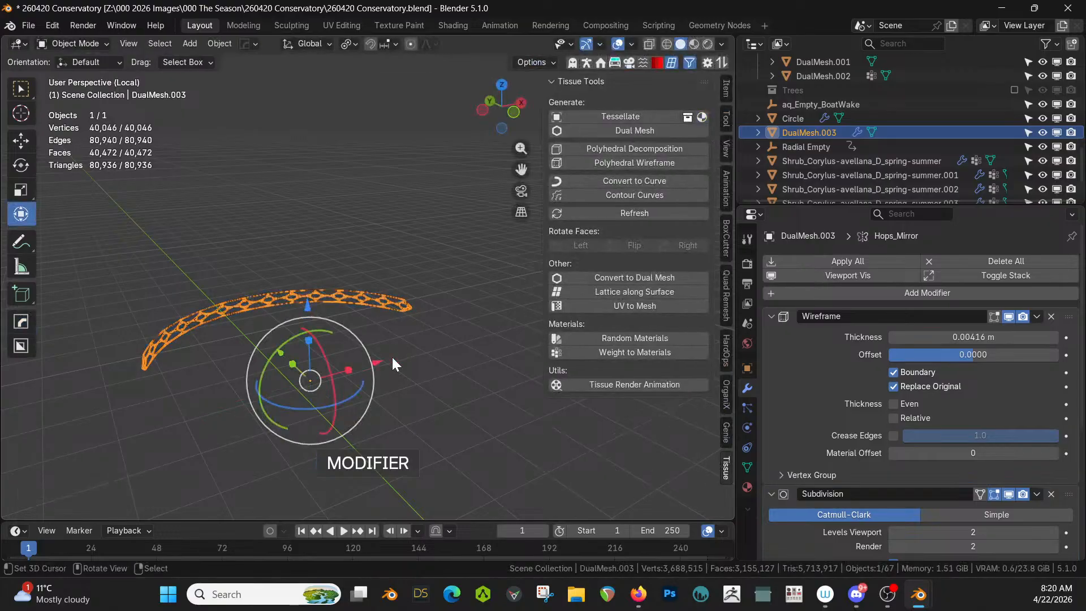
{"action": "scroll", "coordinate": [392, 358], "scroll_direction": "up", "scroll_amount": 4}
{"action": "scroll", "coordinate": [392, 357], "scroll_direction": "up", "scroll_amount": 2}
{"action": "middle_click_drag", "start_coordinate": [392, 356], "coordinate": [276, 314]}
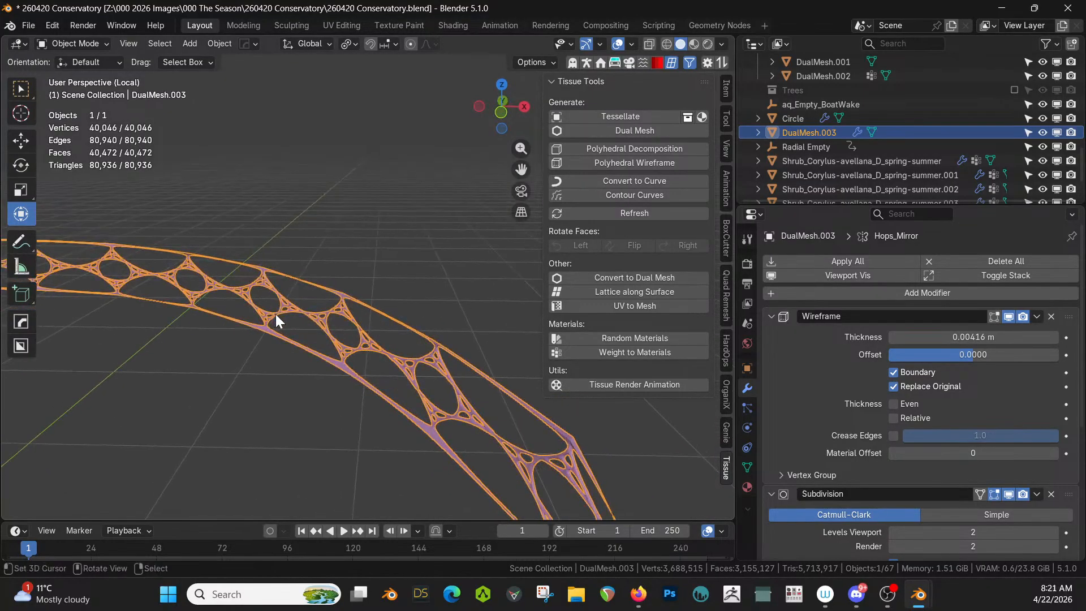
{"action": "key", "text": "KP_Divide"}
{"action": "scroll", "coordinate": [277, 314], "scroll_direction": "down", "scroll_amount": 7}
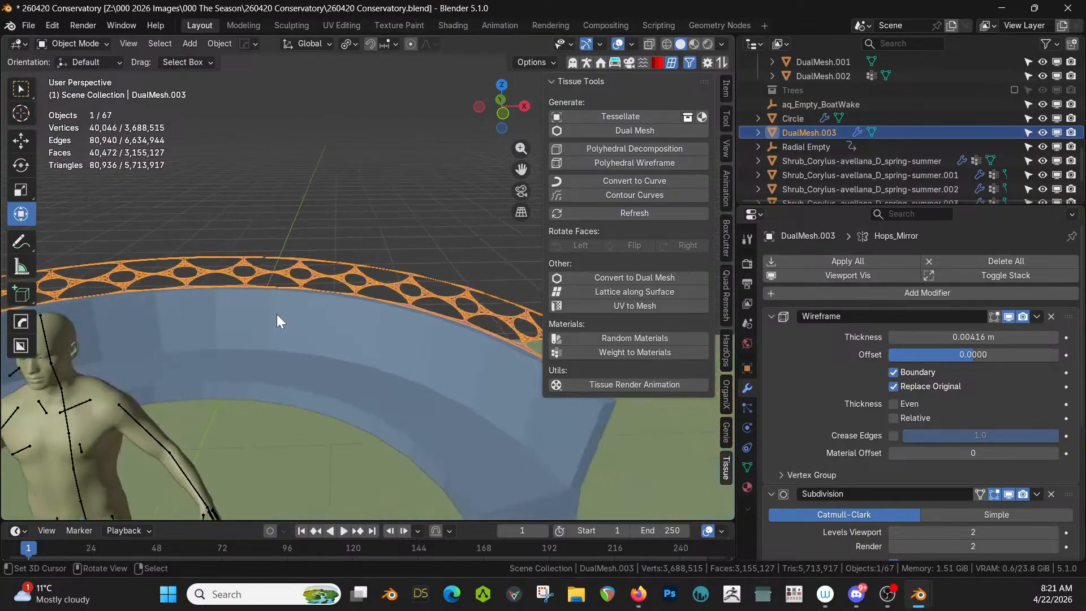
{"action": "middle_click_drag", "start_coordinate": [276, 314], "coordinate": [237, 315], "text": "shift"}
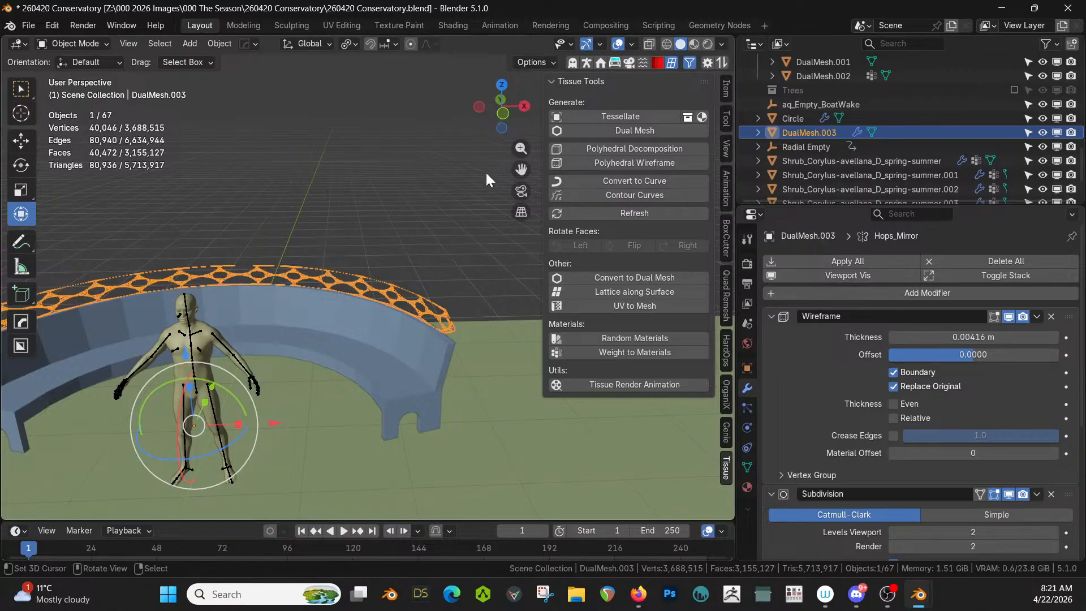
Step: Extrude the top edge path of the bench's backrest upward along Z by about 0.27 m, behind the patterned strip
{"action": "middle_click_drag", "start_coordinate": [402, 243], "coordinate": [399, 355]}
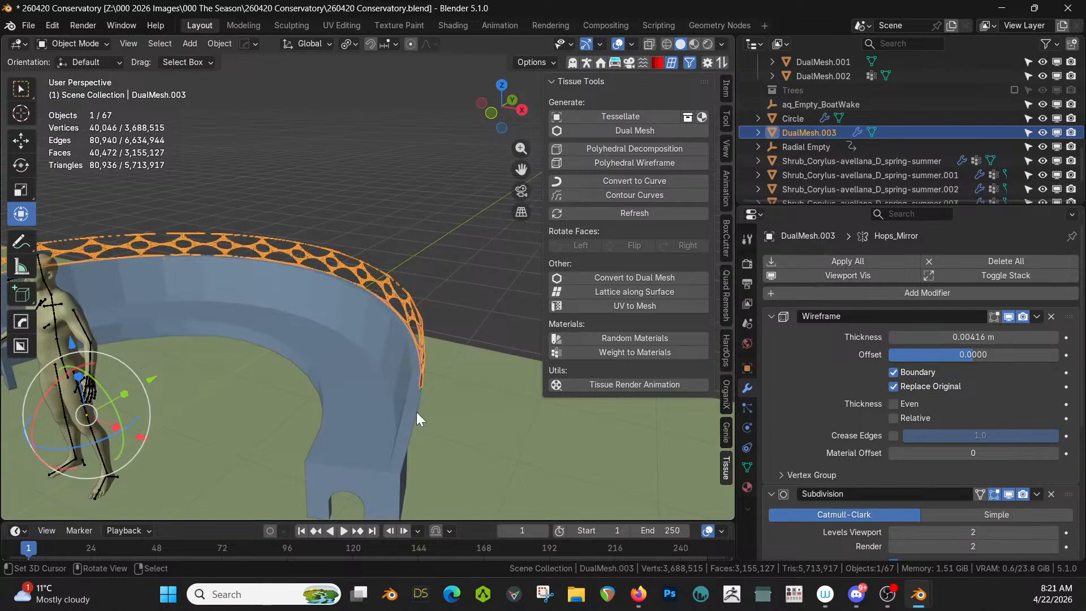
{"action": "left_click", "coordinate": [417, 392]}
{"action": "key", "text": "Tab"}
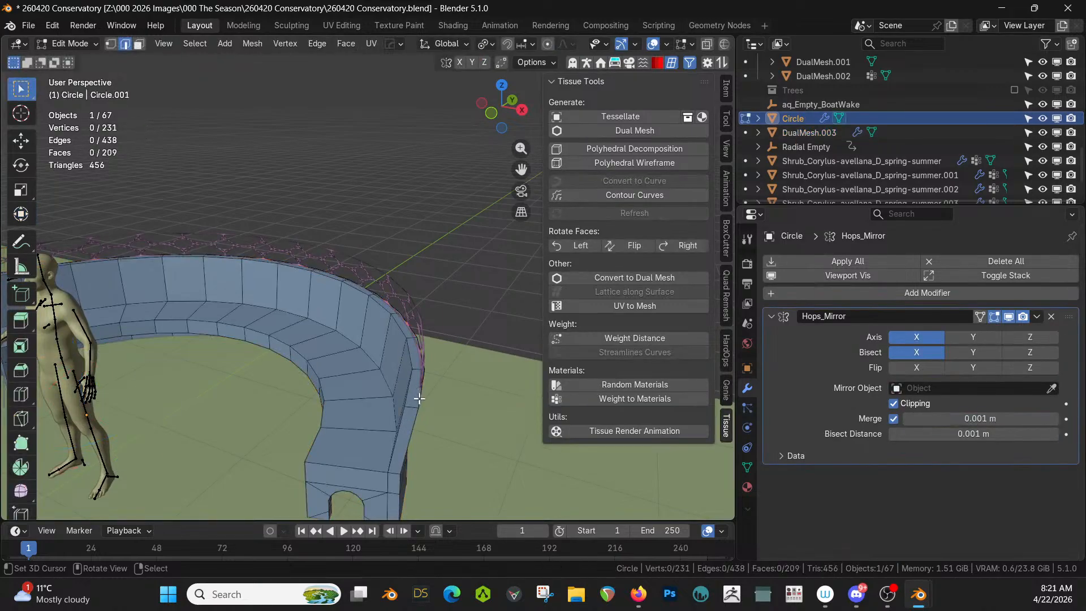
{"action": "left_click", "coordinate": [362, 286], "text": "ctrl"}
{"action": "middle_click_drag", "start_coordinate": [362, 286], "coordinate": [260, 223]}
{"action": "left_click", "coordinate": [189, 299], "text": "ctrl"}
{"action": "key", "text": "e"}
{"action": "key", "text": "z"}
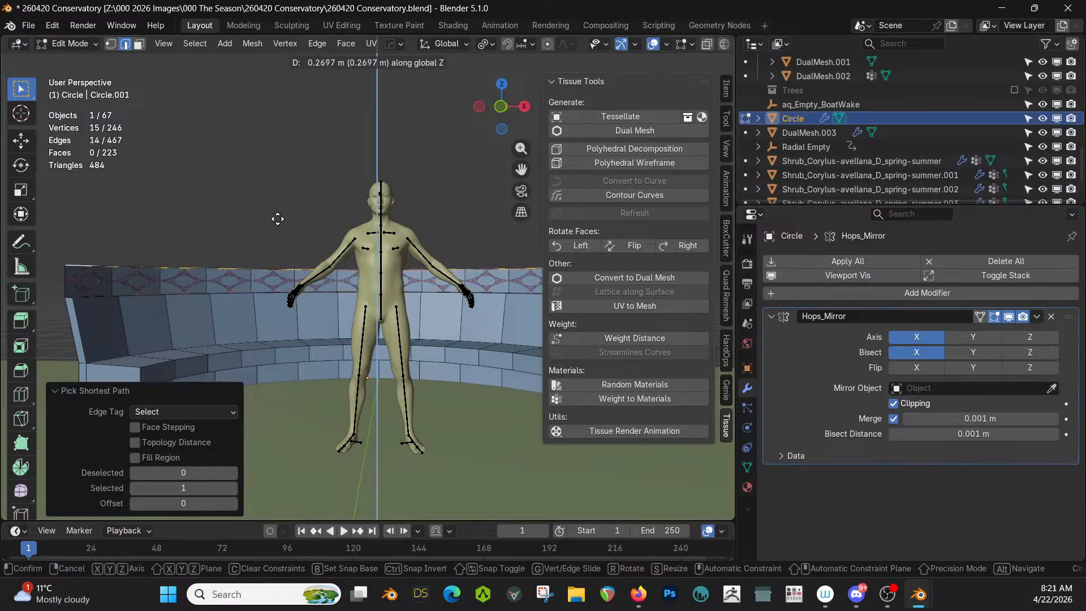
{"action": "left_click", "coordinate": [278, 219]}
{"action": "middle_click_drag", "start_coordinate": [277, 220], "coordinate": [254, 275]}
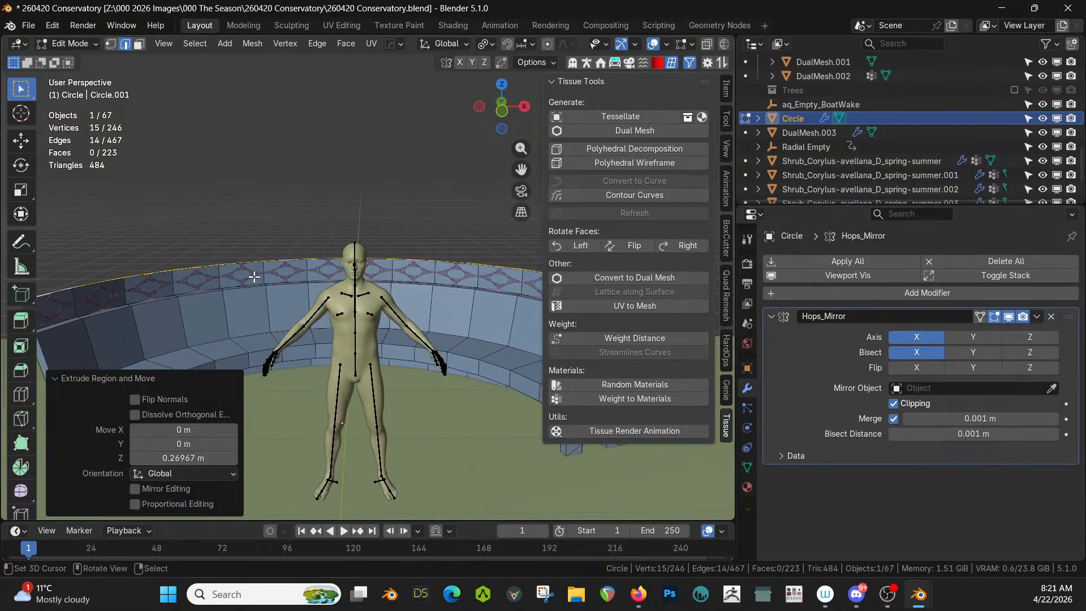
Step: Grow the selection to the whole extruded band, separate it into its own object and return to object mode
{"action": "scroll", "coordinate": [254, 277], "scroll_direction": "down", "scroll_amount": 3}
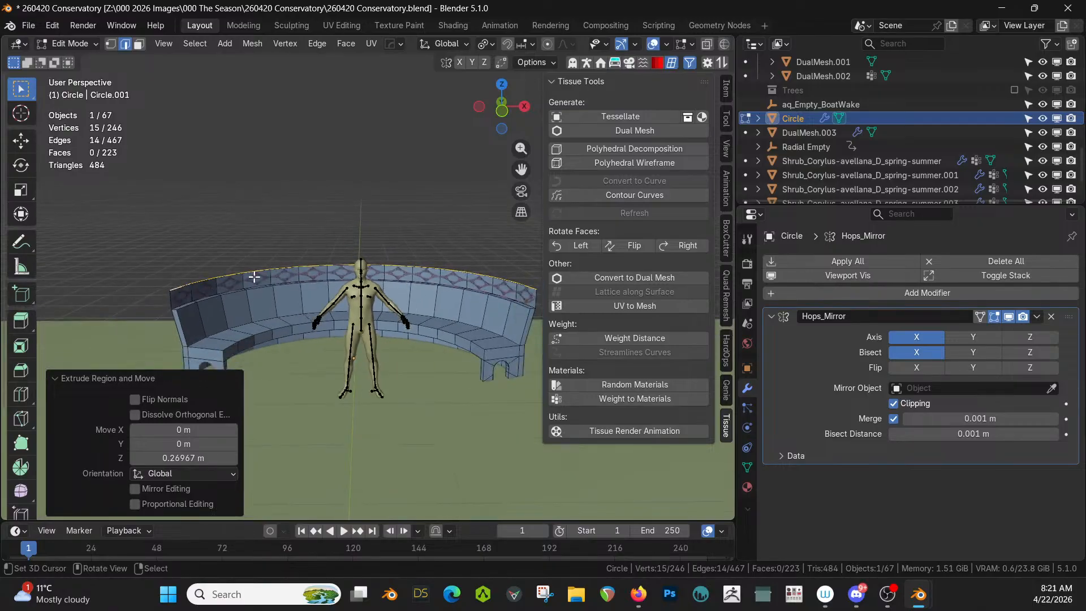
{"action": "middle_click_drag", "start_coordinate": [254, 277], "coordinate": [254, 287]}
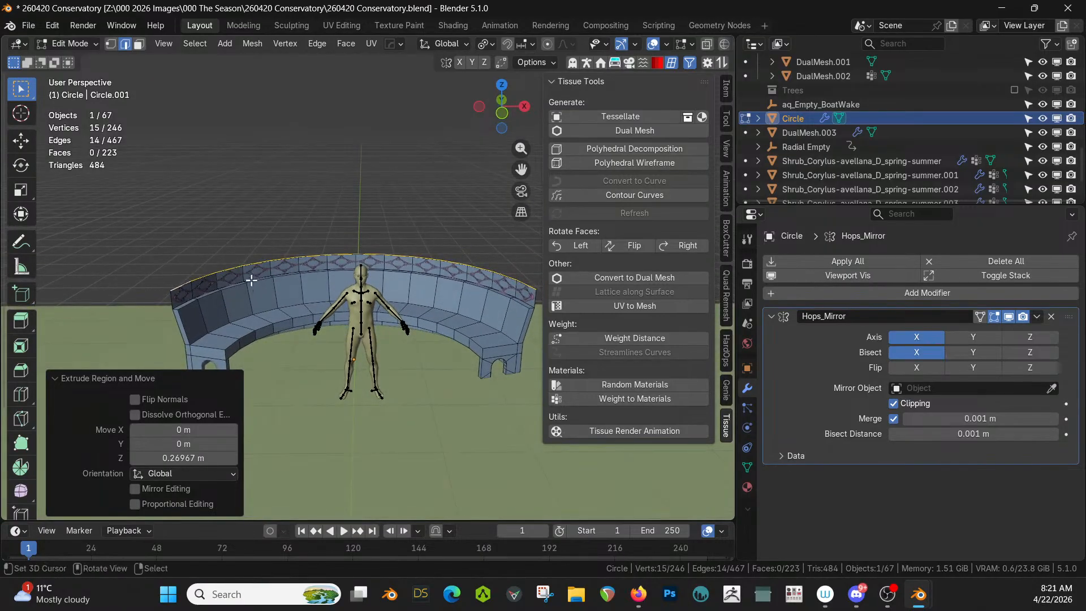
{"action": "key", "text": "ctrl+KP_Add"}
{"action": "key", "text": "p"}
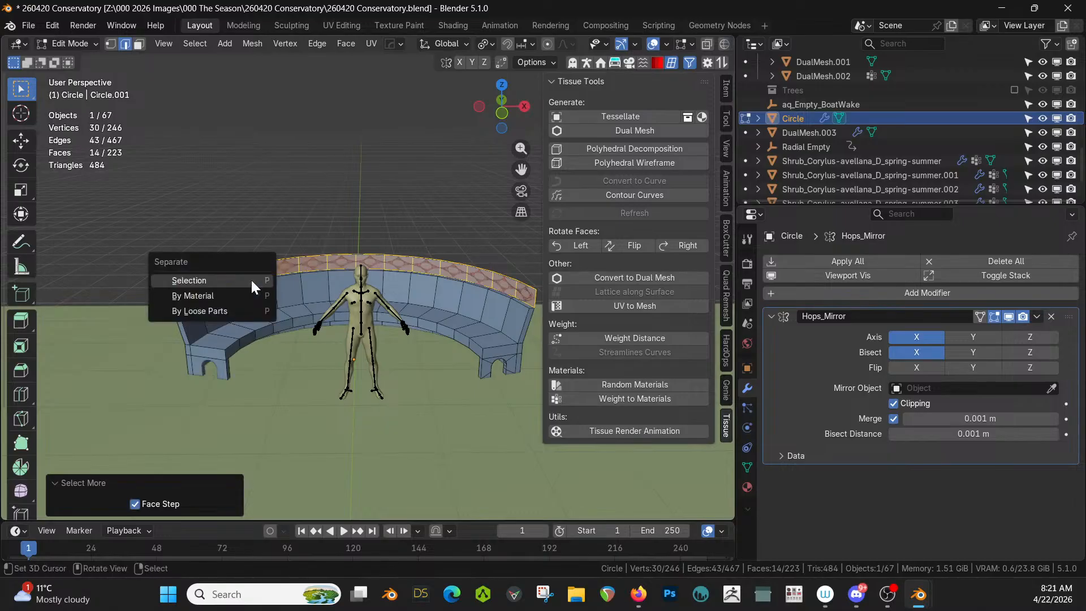
{"action": "left_click", "coordinate": [250, 279]}
{"action": "key", "text": "Tab"}
Step: Separate the selected band faces from the bench and select the resulting band object
{"action": "left_click", "coordinate": [201, 277]}
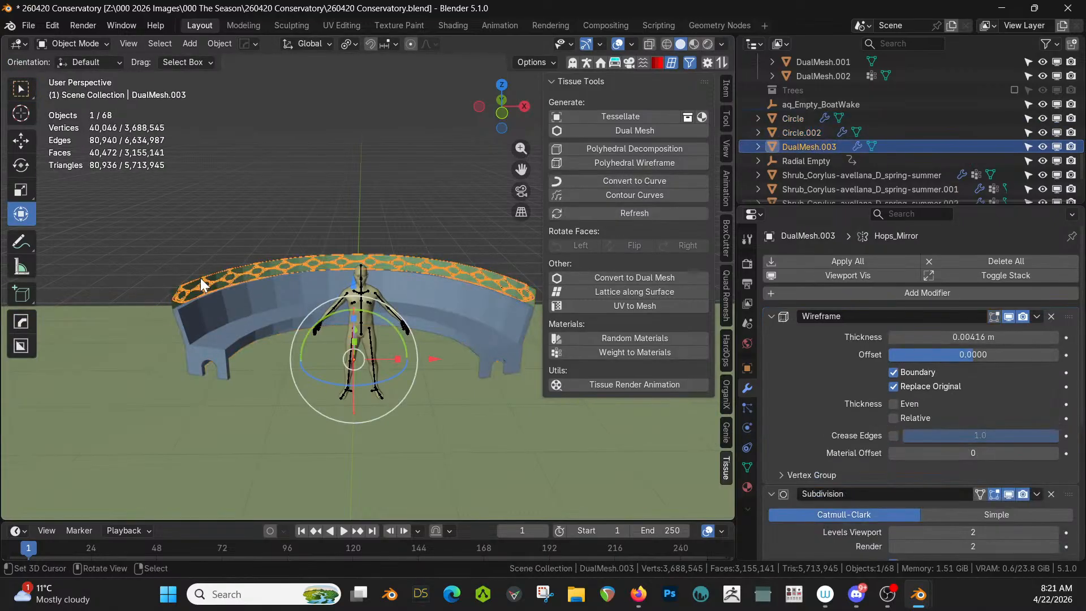
{"action": "left_click", "coordinate": [171, 290]}
{"action": "key", "text": "KP_Decimal"}
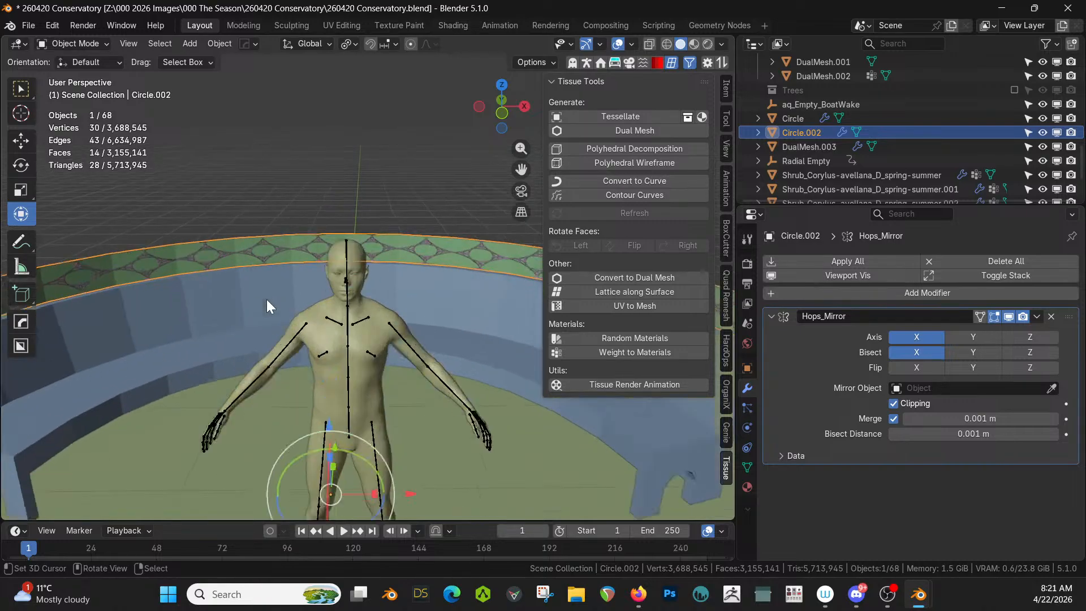
{"action": "middle_click_drag", "start_coordinate": [314, 324], "coordinate": [291, 349], "text": "shift"}
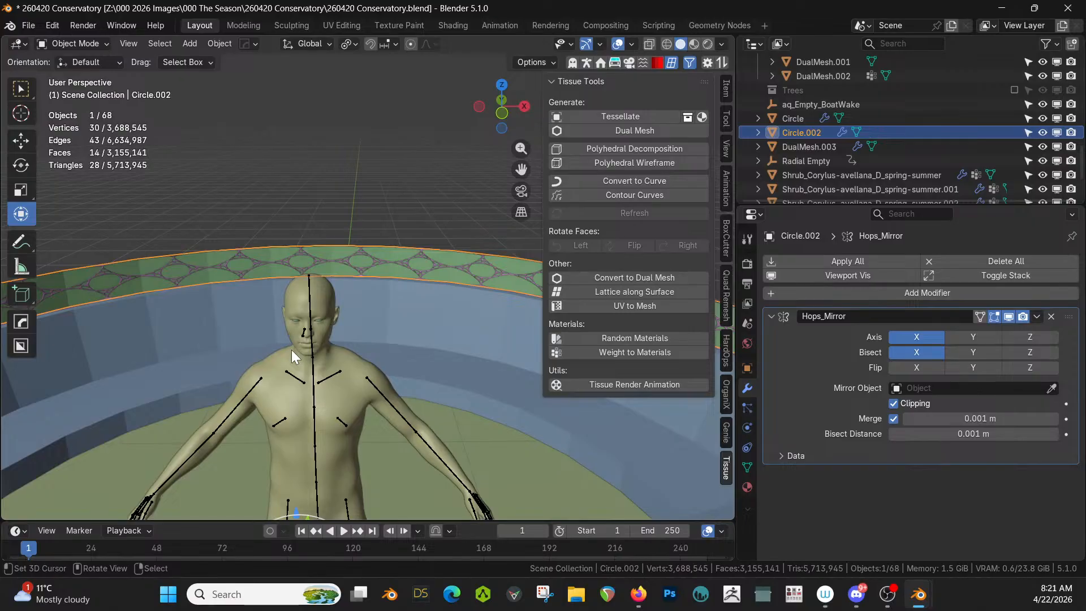
Step: Give the separated band a Wireframe modifier with a thickness of about 0.0272 m and even thickness turned off
{"action": "key", "text": "q"}
{"action": "mouse_move", "coordinate": [291, 349]}
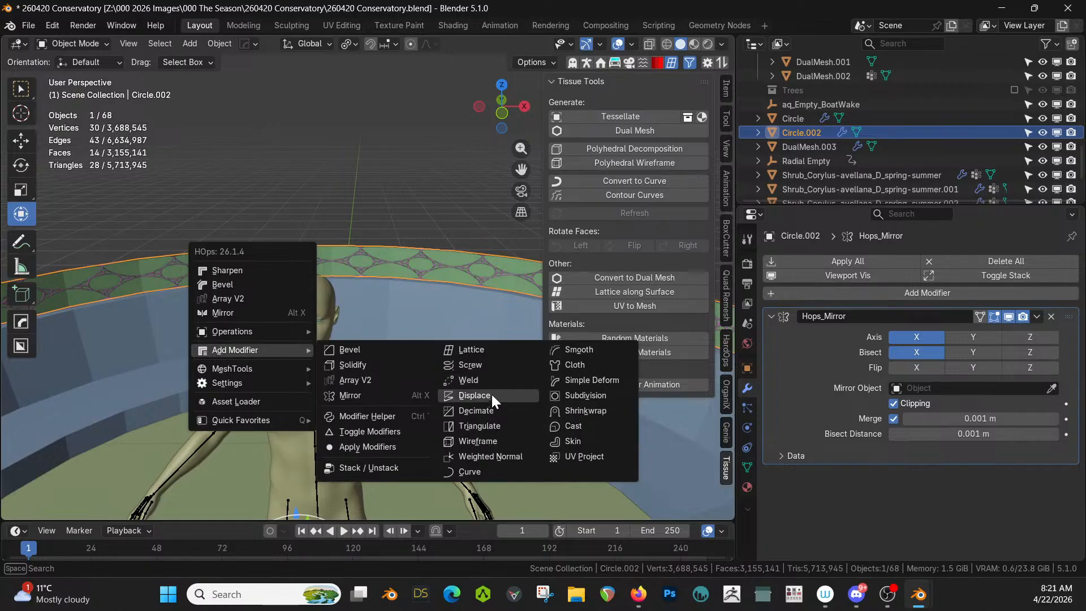
{"action": "left_click", "coordinate": [488, 441]}
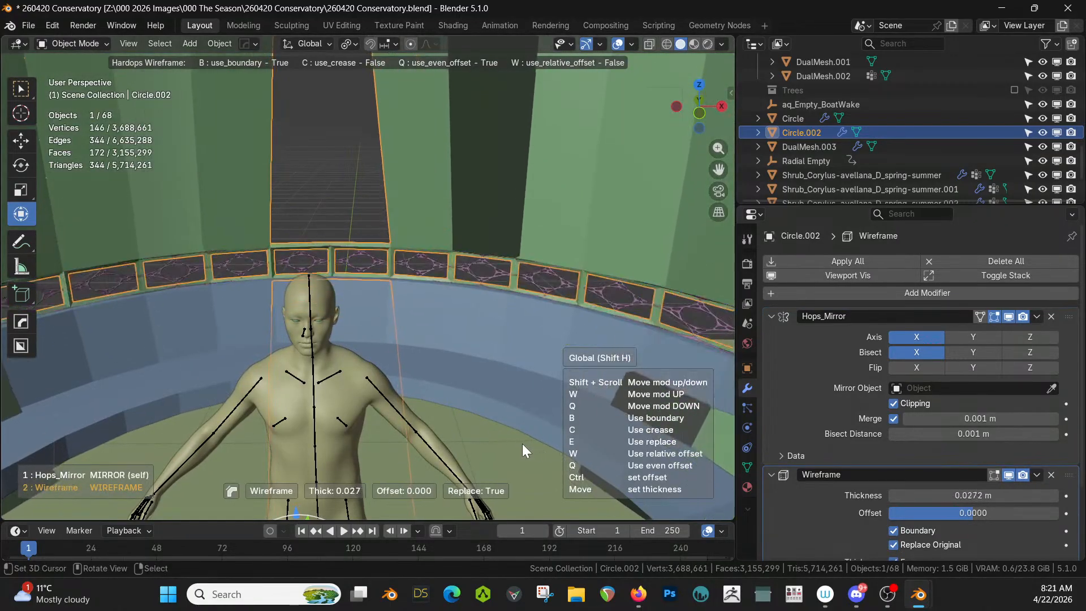
{"action": "left_click", "coordinate": [521, 444]}
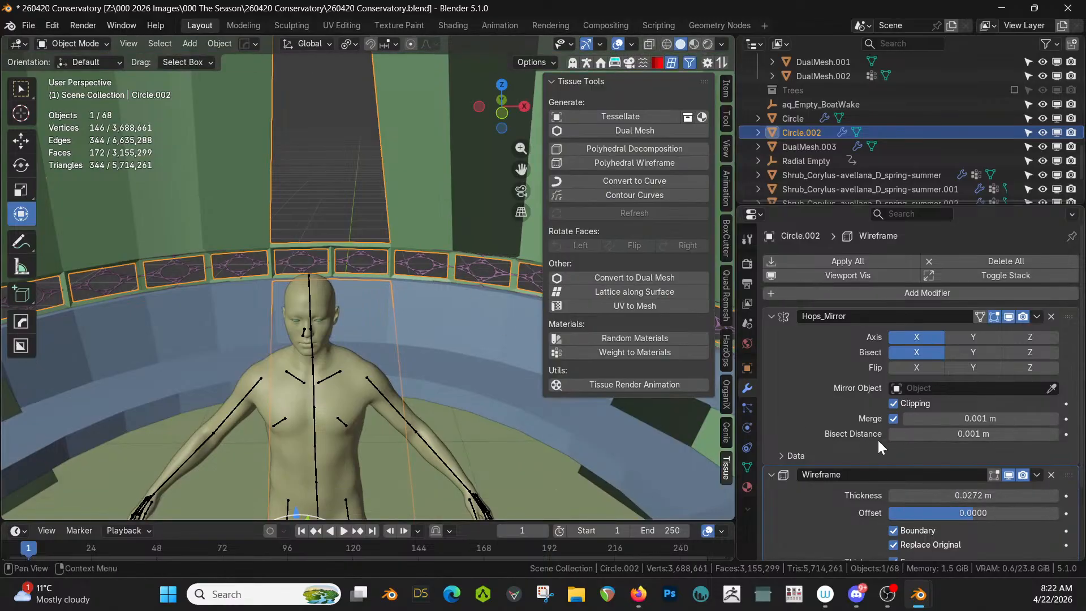
{"action": "scroll", "coordinate": [882, 439], "scroll_direction": "down", "scroll_amount": 3}
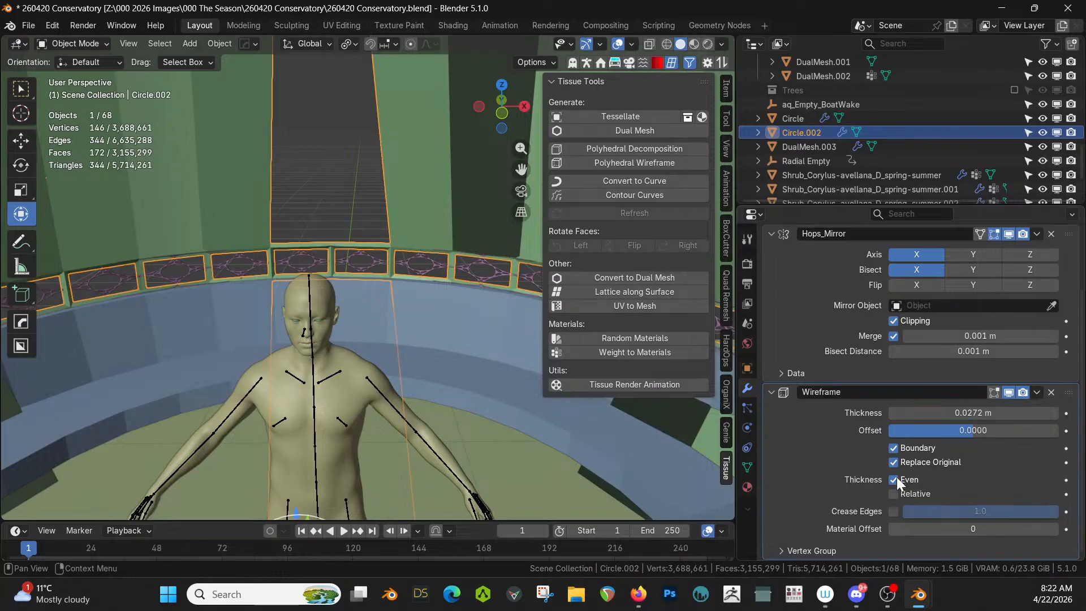
{"action": "left_click", "coordinate": [894, 480]}
{"action": "middle_click_drag", "start_coordinate": [350, 291], "coordinate": [330, 256]}
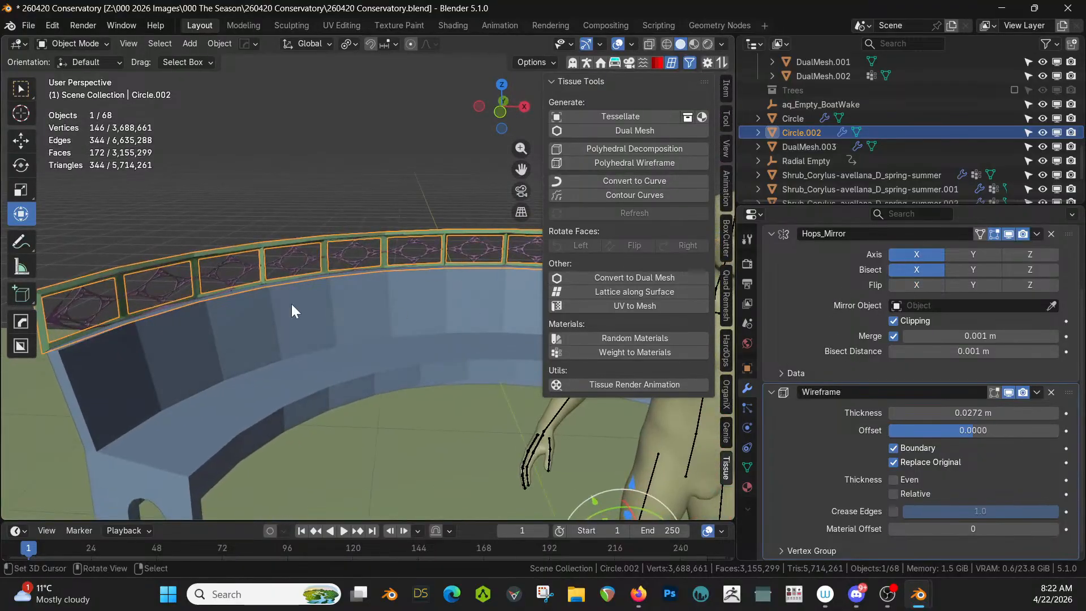
Step: Try a level 2 Subdivision modifier on the band with a crease of 1.000 on its outer boundary edges, including the end edge
{"action": "key", "text": "ctrl+2"}
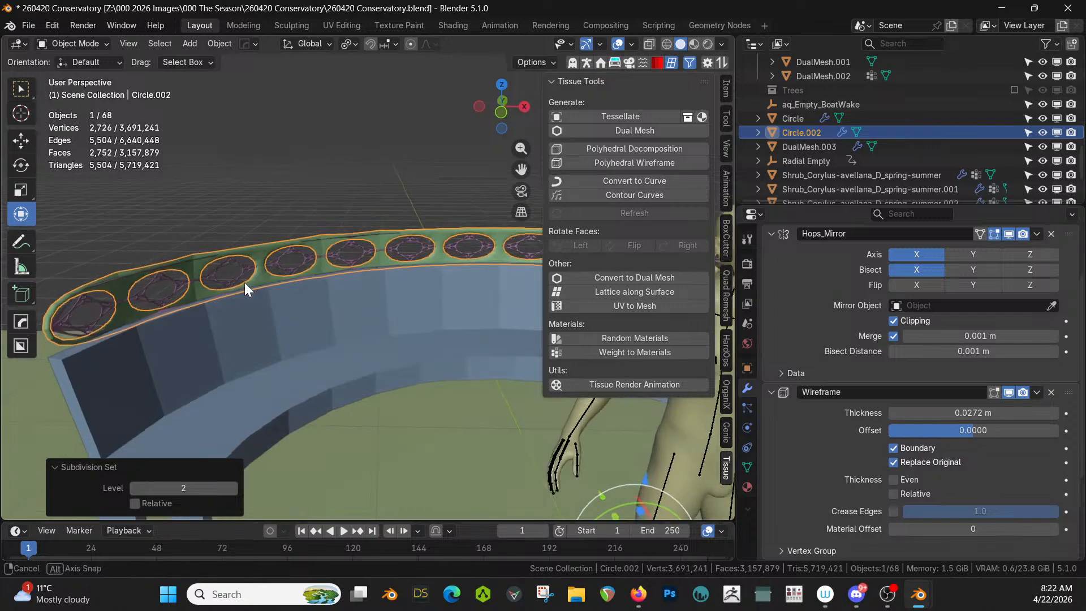
{"action": "key", "text": "Tab"}
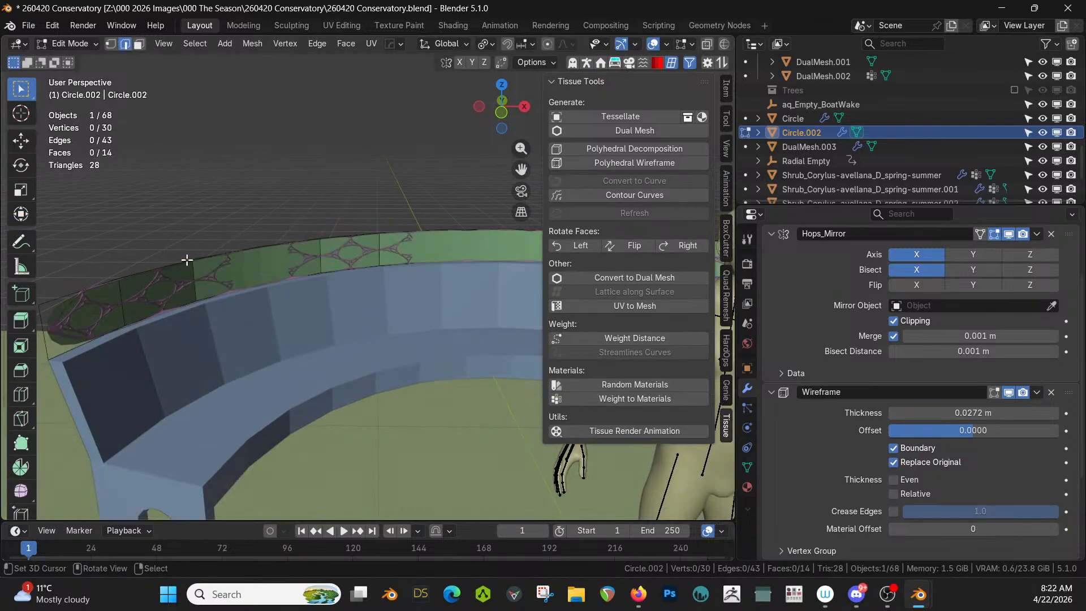
{"action": "left_click", "coordinate": [52, 302], "text": "alt"}
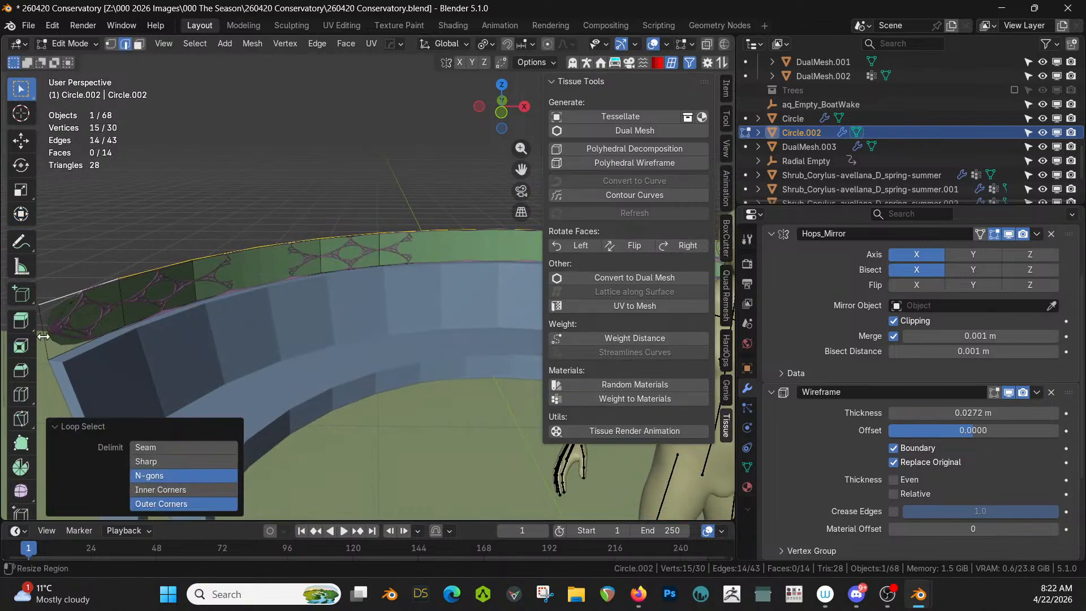
{"action": "left_click", "coordinate": [59, 356], "text": "alt+shift"}
{"action": "middle_click_drag", "start_coordinate": [145, 332], "coordinate": [368, 300], "text": "shift"}
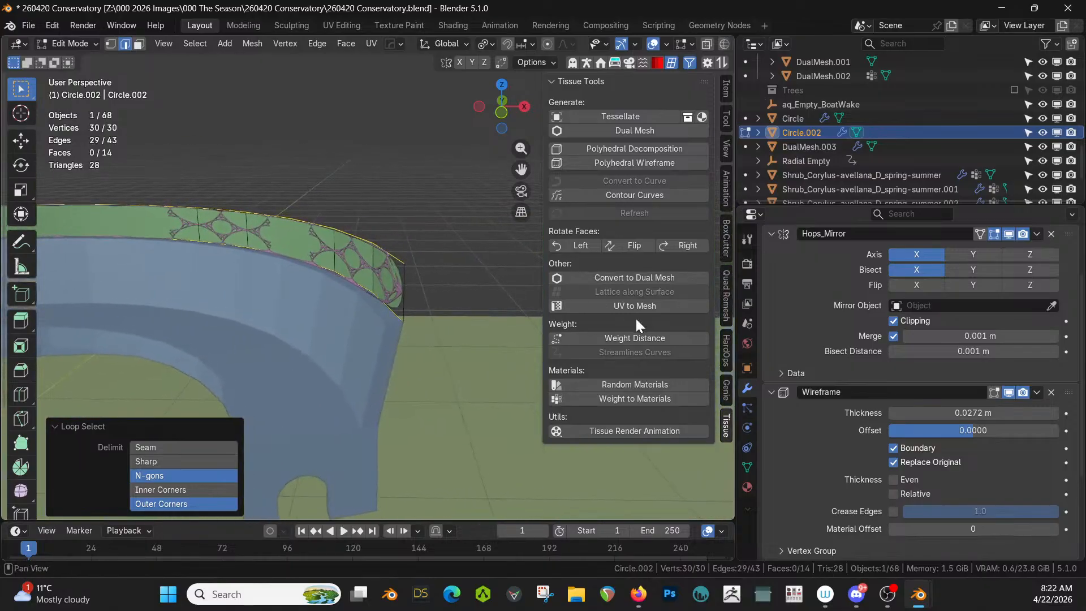
{"action": "left_click", "coordinate": [404, 298], "text": "shift"}
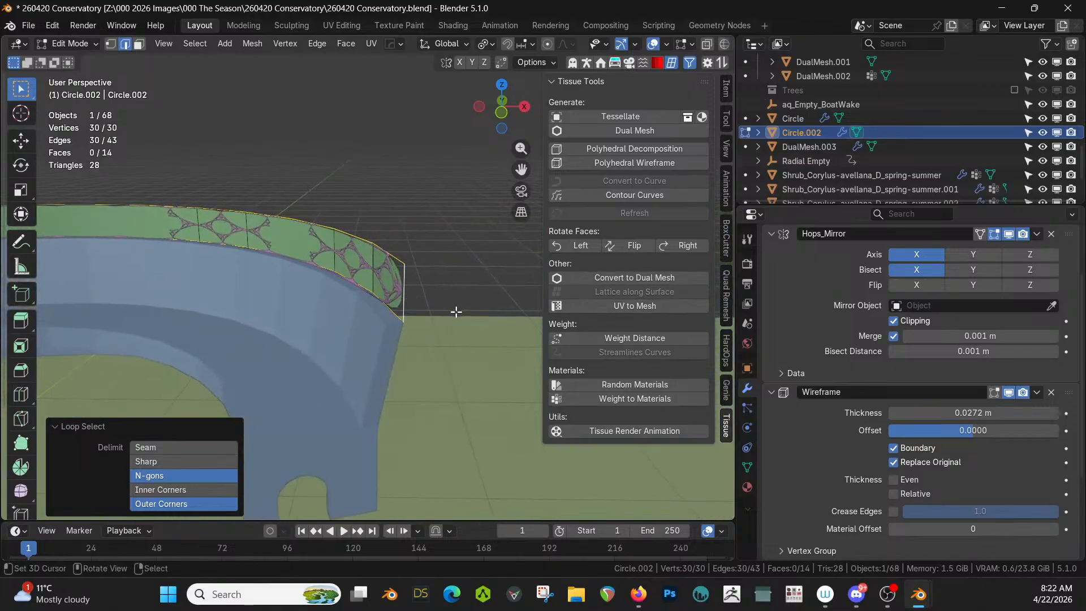
{"action": "key", "text": "shift+e"}
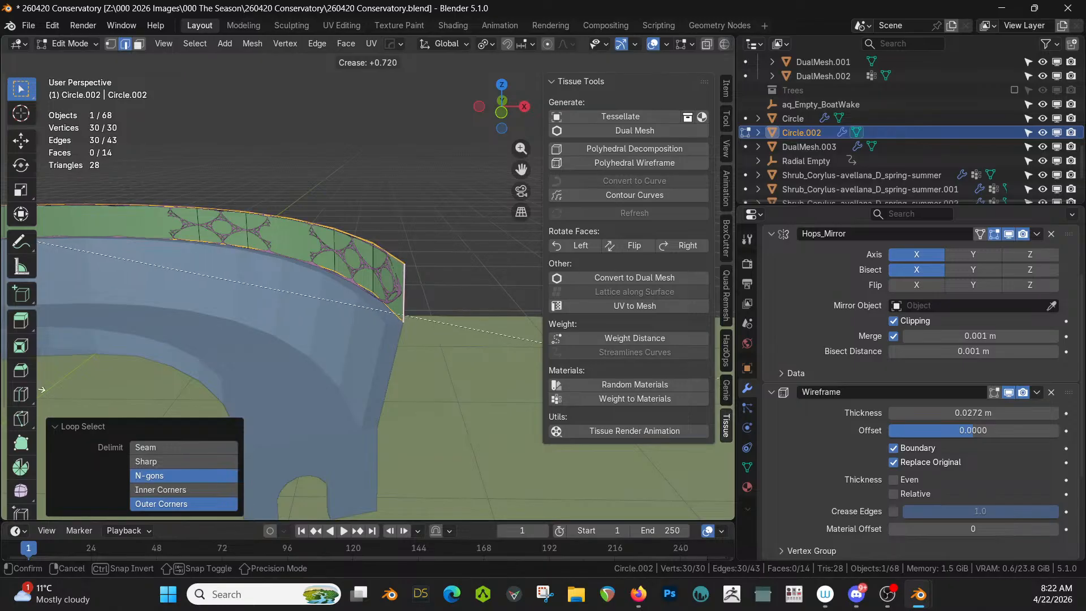
{"action": "left_click", "coordinate": [177, 419]}
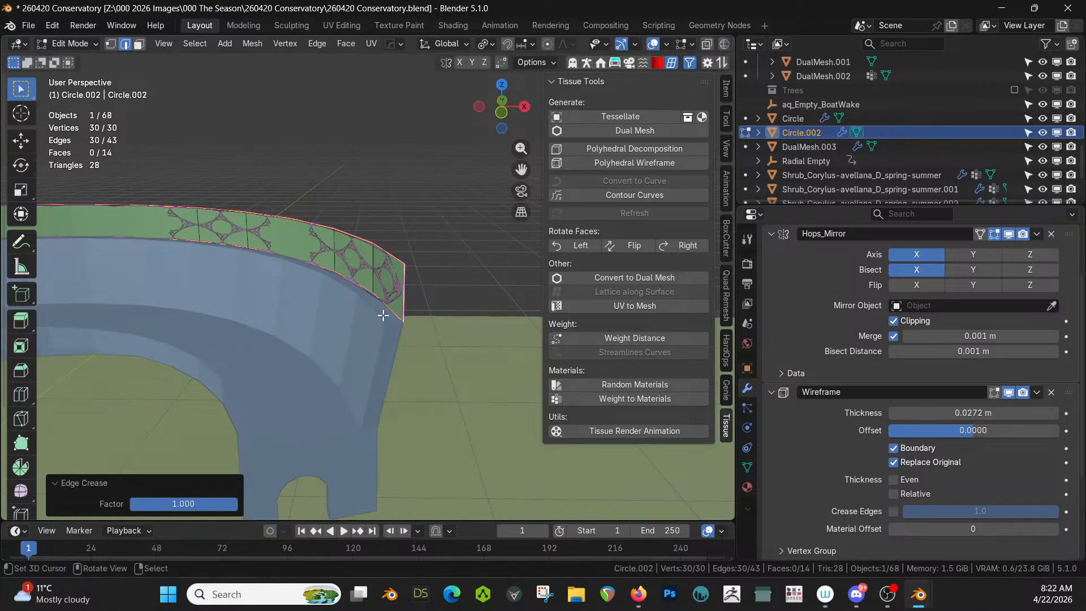
{"action": "key", "text": "Tab"}
Step: Inspect the smoothed openings of the band and remove its Subdivision modifier
{"action": "middle_click_drag", "start_coordinate": [383, 315], "coordinate": [469, 324]}
{"action": "scroll", "coordinate": [842, 418], "scroll_direction": "down", "scroll_amount": 3}
{"action": "scroll", "coordinate": [842, 416], "scroll_direction": "down", "scroll_amount": 3}
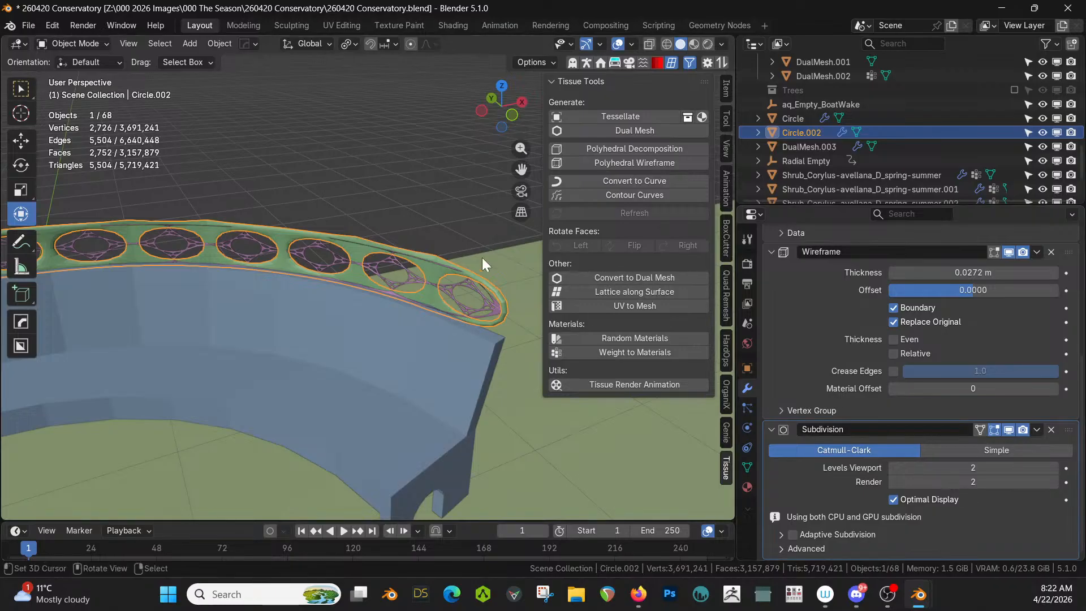
{"action": "scroll", "coordinate": [442, 278], "scroll_direction": "up", "scroll_amount": 5}
{"action": "middle_click_drag", "start_coordinate": [440, 290], "coordinate": [417, 306]}
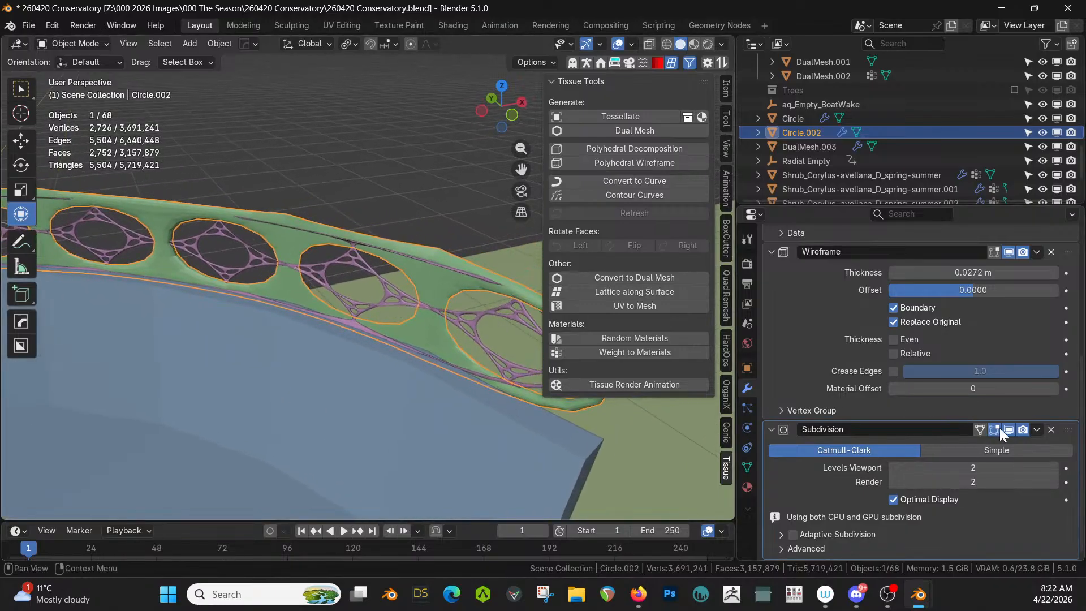
{"action": "left_click", "coordinate": [1051, 431]}
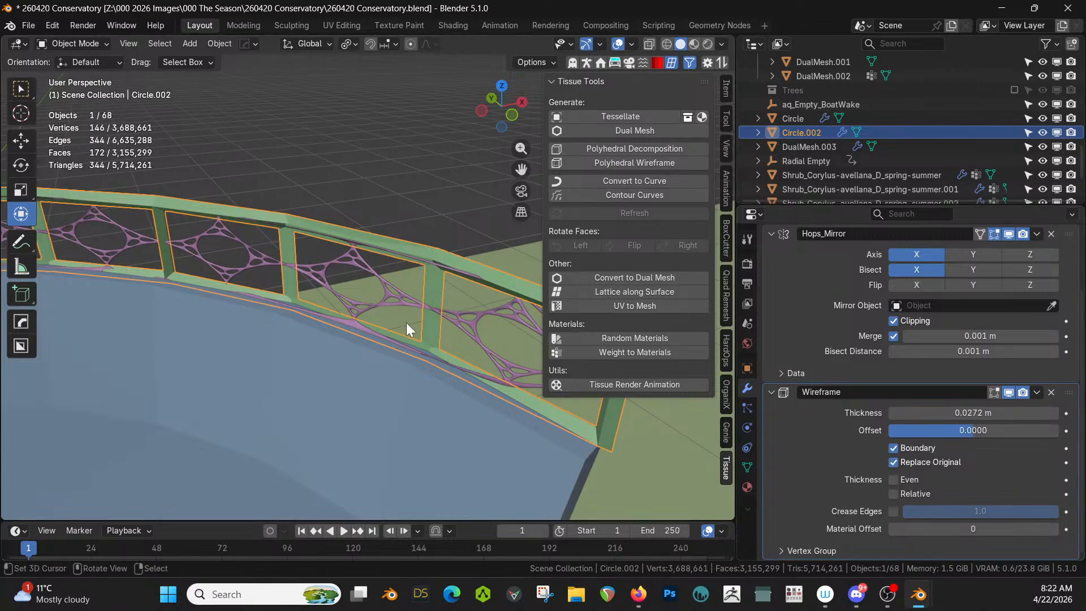
Step: Apply the band's Wireframe modifier, then isolate the frame and set an edge crease of 1 on its outer edge loop
{"action": "middle_click_drag", "start_coordinate": [127, 182], "coordinate": [83, 159]}
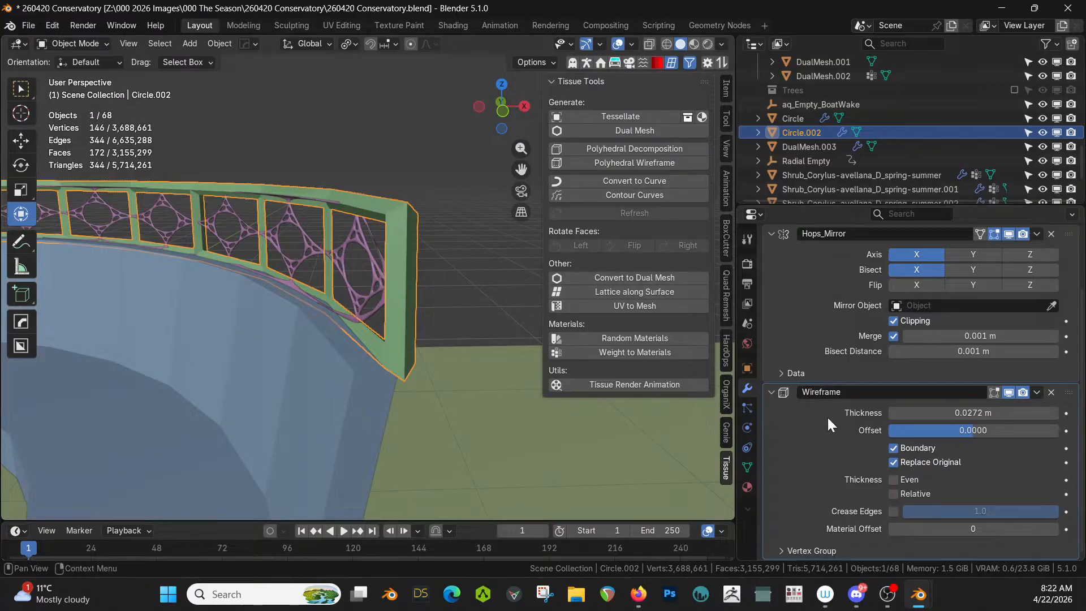
{"action": "key", "text": "ctrl+a"}
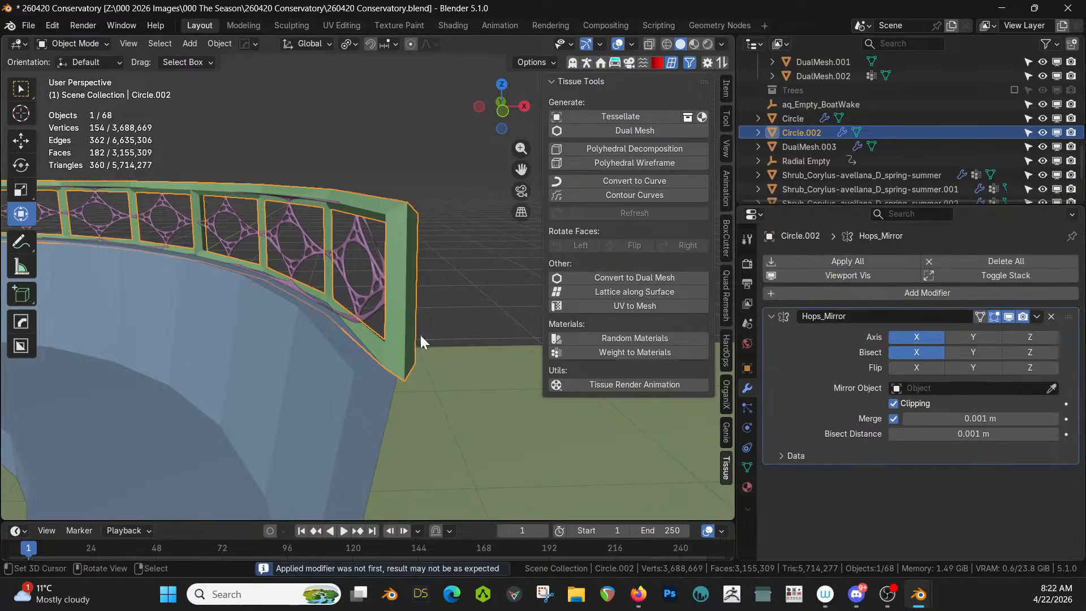
{"action": "key", "text": "Tab"}
{"action": "left_click", "coordinate": [406, 309], "text": "alt"}
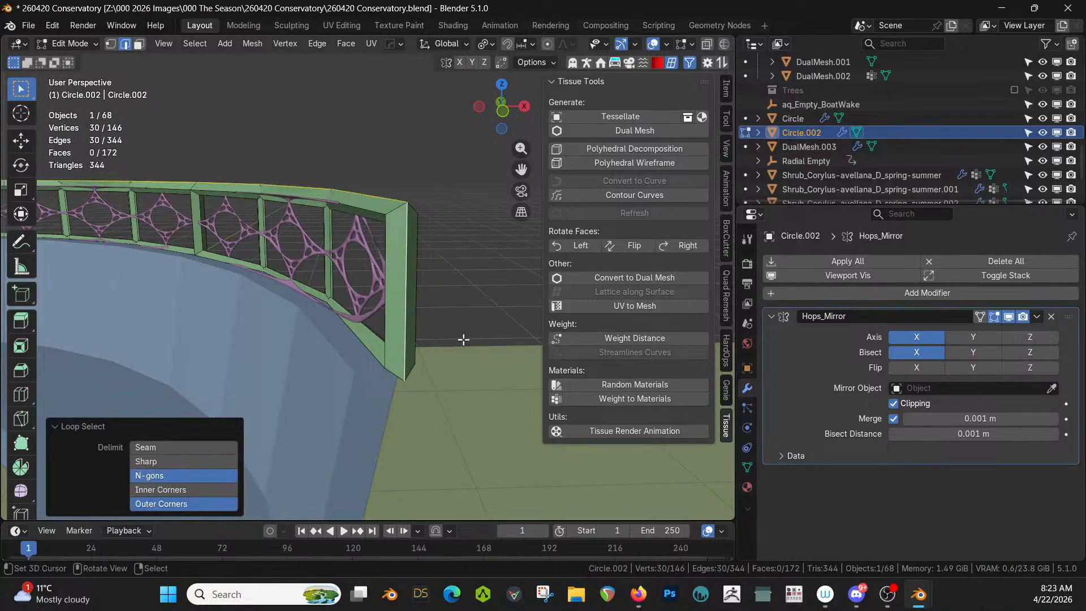
{"action": "key", "text": "KP_Divide"}
{"action": "key", "text": "shift+e"}
{"action": "key", "text": "1"}
{"action": "key", "text": "Return"}
Step: Add the inner edge loops of the four openings nearest the frame's end to the selection
{"action": "middle_click_drag", "start_coordinate": [357, 360], "coordinate": [243, 347]}
{"action": "scroll", "coordinate": [244, 347], "scroll_direction": "up", "scroll_amount": 5}
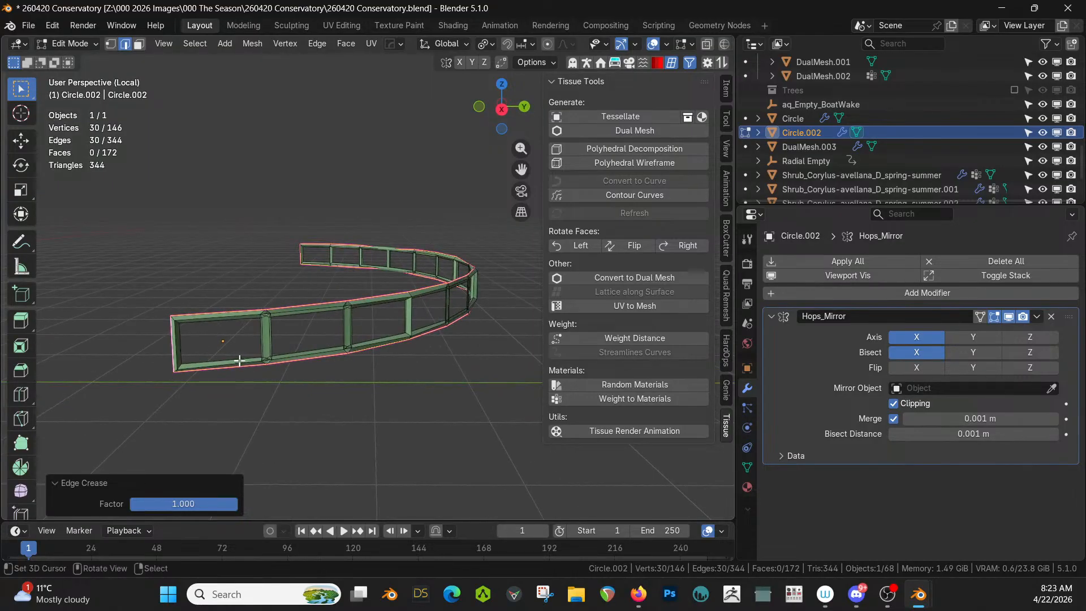
{"action": "left_click", "coordinate": [240, 361], "text": "alt+shift"}
{"action": "left_click", "coordinate": [303, 351], "text": "alt+shift"}
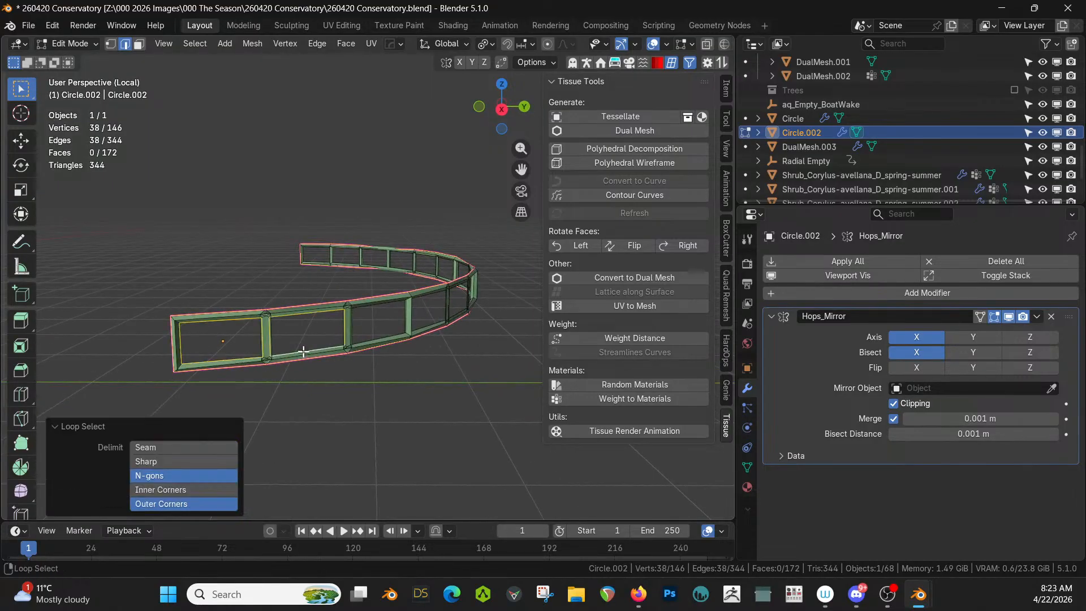
{"action": "scroll", "coordinate": [392, 336], "scroll_direction": "up", "scroll_amount": 3}
{"action": "left_click", "coordinate": [394, 398], "text": "alt+shift"}
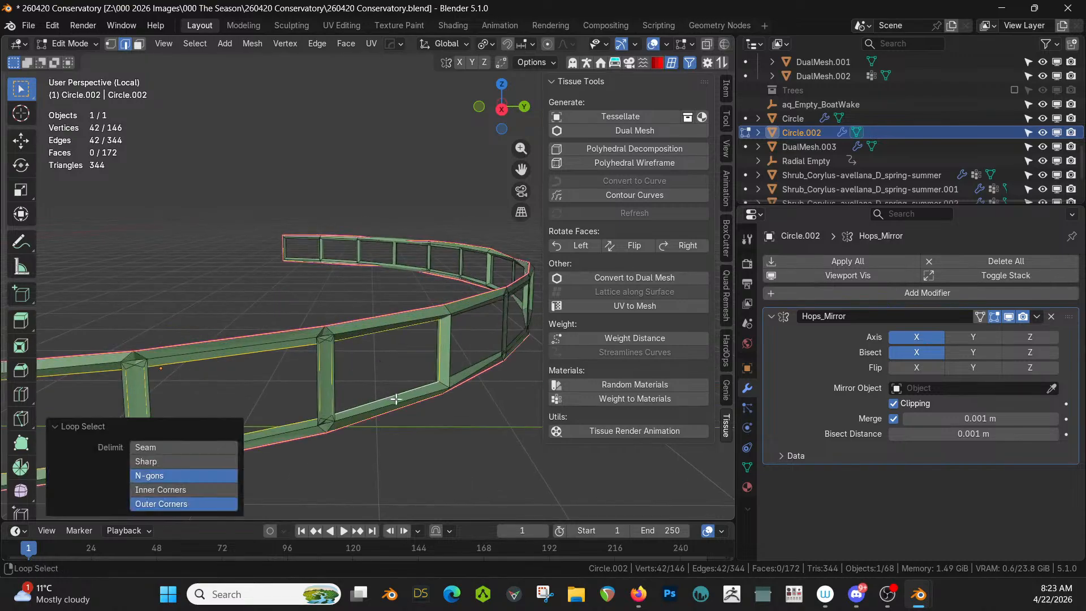
{"action": "right_click", "coordinate": [481, 362], "text": "alt+shift"}
Step: Extend the selection with the inner edge loops of the three remaining openings up to the frame's centre
{"action": "middle_click_drag", "start_coordinate": [421, 362], "coordinate": [532, 360]}
{"action": "middle_click_drag", "start_coordinate": [250, 354], "coordinate": [288, 381]}
{"action": "left_click", "coordinate": [331, 269], "text": "alt+shift"}
{"action": "key", "text": "ctrl+z"}
{"action": "scroll", "coordinate": [310, 277], "scroll_direction": "up", "scroll_amount": 5}
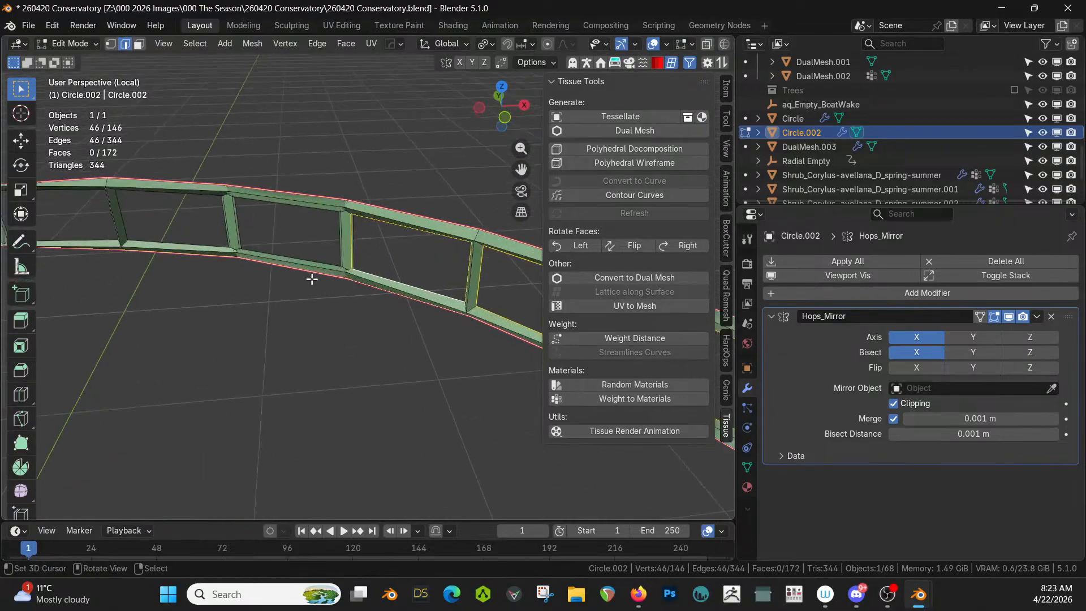
{"action": "left_click", "coordinate": [292, 252], "text": "alt+shift"}
{"action": "left_click", "coordinate": [138, 226], "text": "alt+shift"}
{"action": "middle_click_drag", "start_coordinate": [138, 226], "coordinate": [340, 307]}
{"action": "left_click", "coordinate": [170, 276], "text": "alt+shift"}
{"action": "middle_click_drag", "start_coordinate": [169, 276], "coordinate": [481, 282]}
{"action": "middle_click_drag", "start_coordinate": [379, 287], "coordinate": [306, 255]}
{"action": "scroll", "coordinate": [306, 256], "scroll_direction": "down", "scroll_amount": 3}
{"action": "key", "text": "KP_1"}
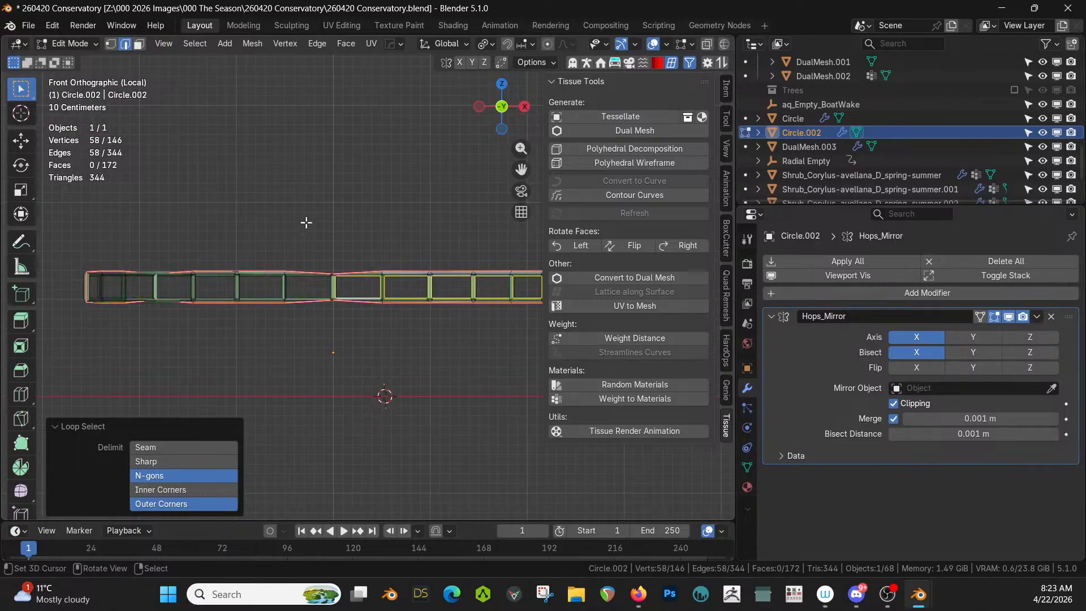
Step: Set an edge crease of 1.000 on the selected outer and opening loops and return to object mode
{"action": "scroll", "coordinate": [306, 222], "scroll_direction": "up", "scroll_amount": 2}
{"action": "key", "text": "shift+e"}
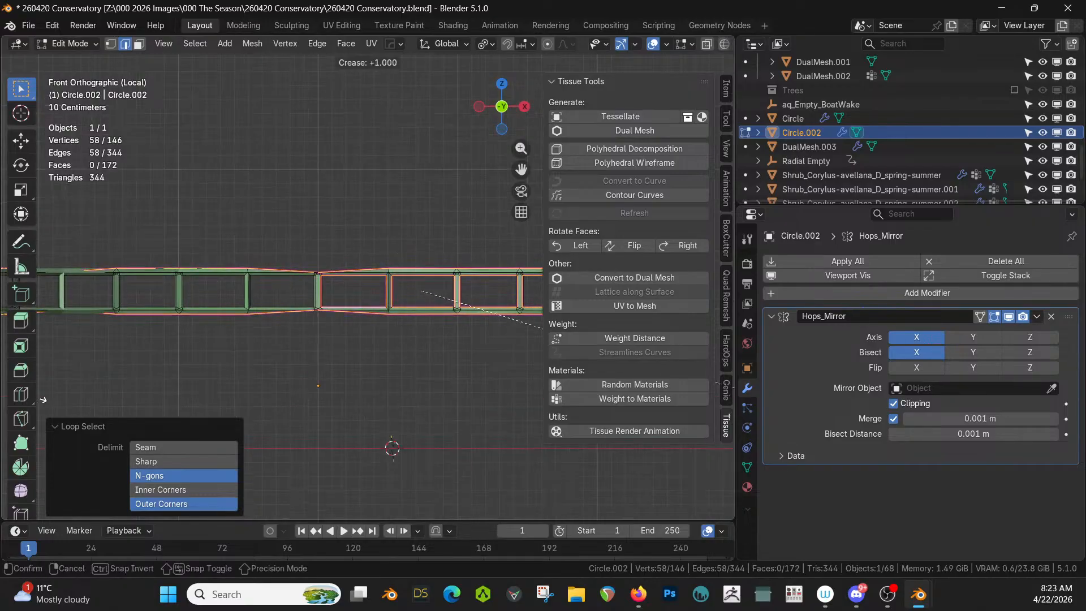
{"action": "left_click", "coordinate": [43, 399]}
{"action": "key", "text": "Tab"}
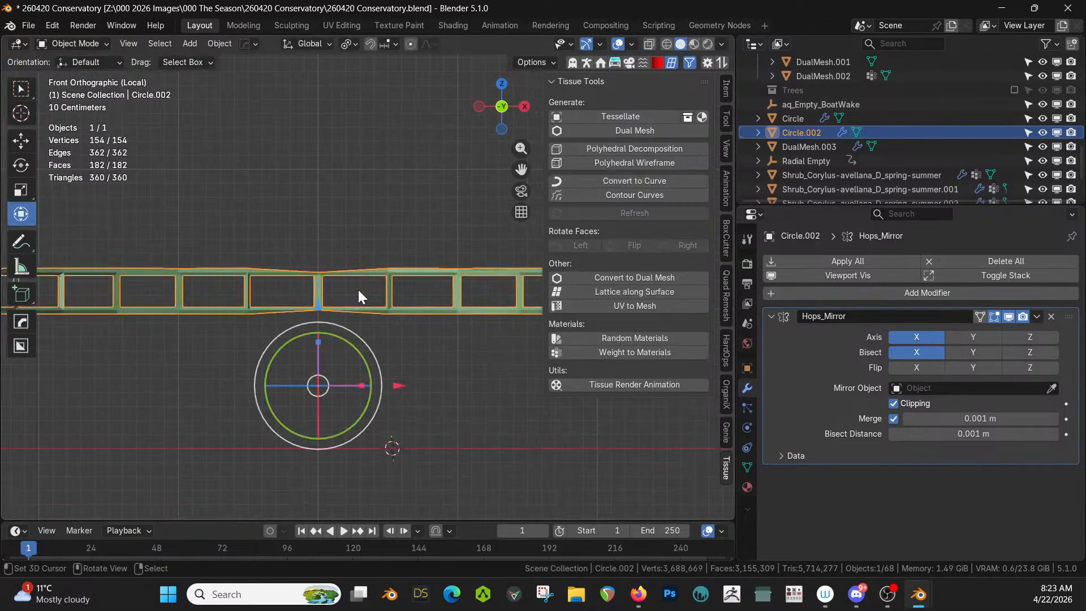
Step: Add a level 2 Subdivision modifier to the creased frame and inspect its openings
{"action": "key", "text": "ctrl+2"}
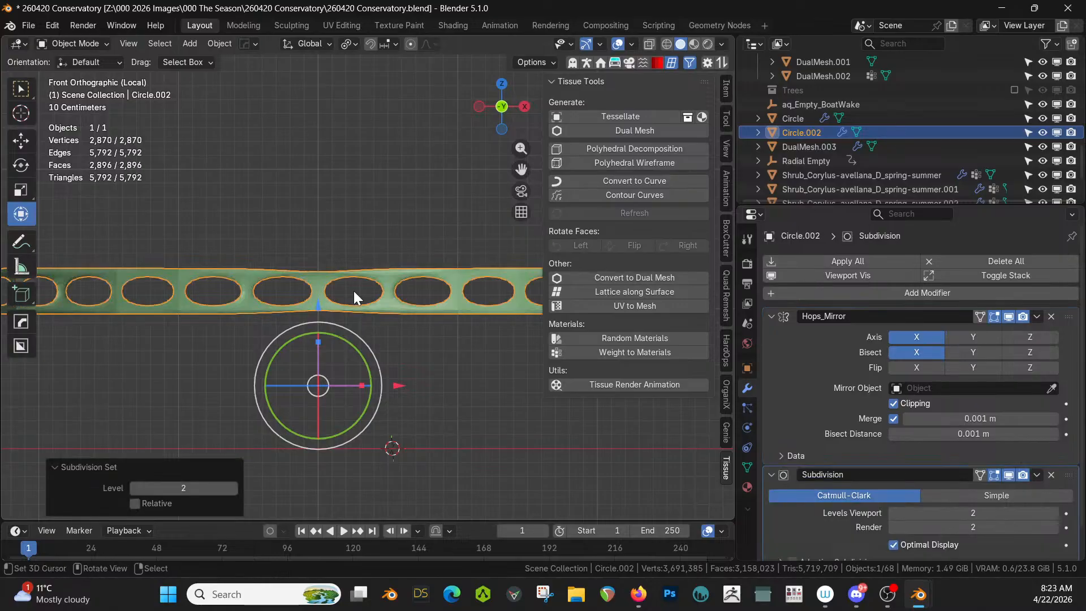
{"action": "middle_click_drag", "start_coordinate": [285, 291], "coordinate": [300, 313]}
{"action": "middle_click_drag", "start_coordinate": [150, 308], "coordinate": [140, 307], "text": "shift"}
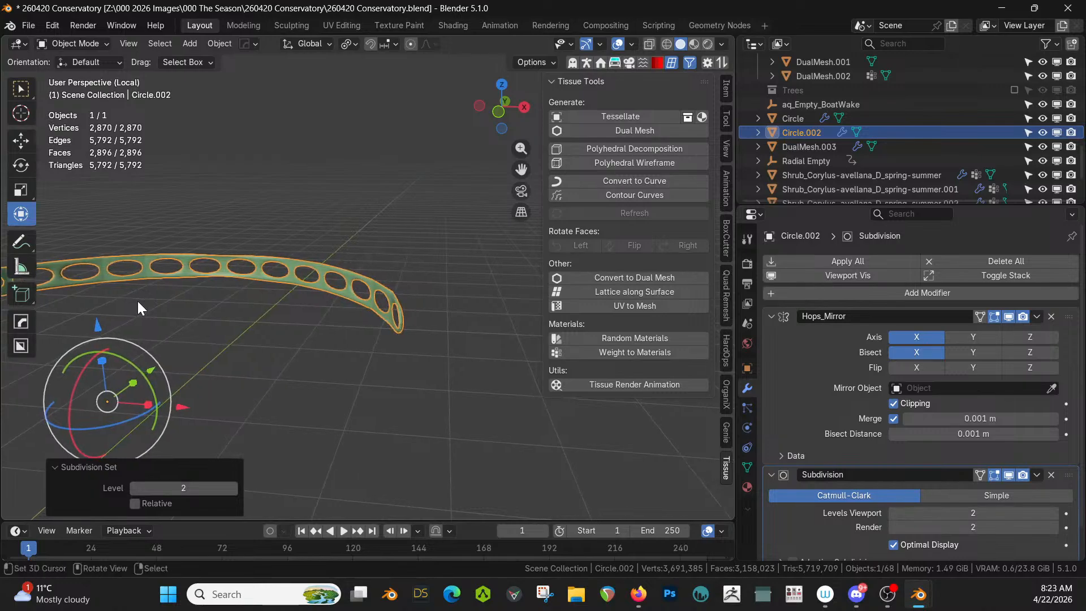
{"action": "scroll", "coordinate": [903, 498], "scroll_direction": "down", "scroll_amount": 1}
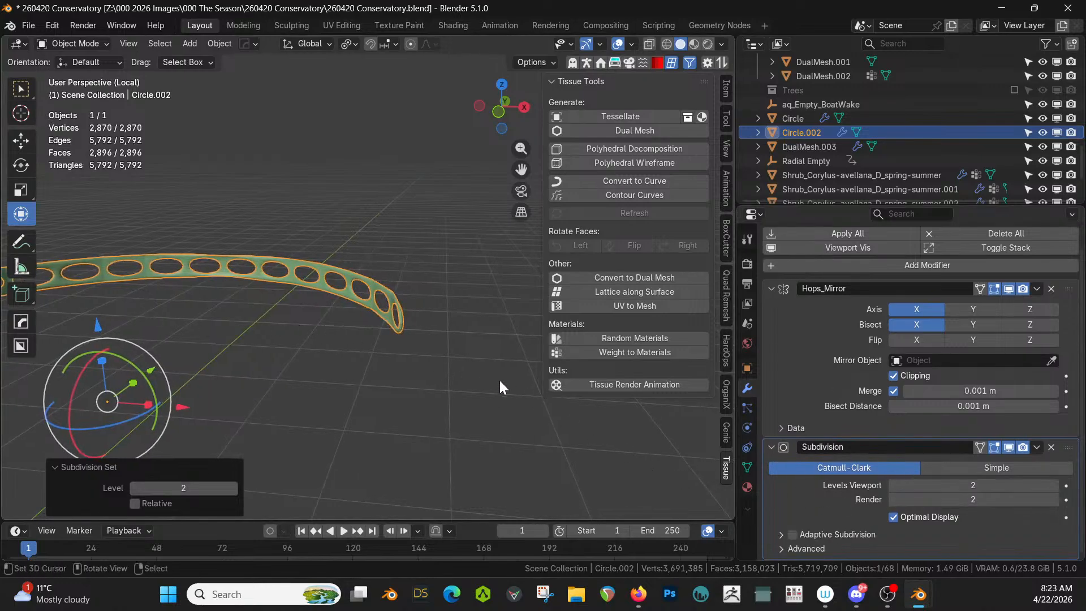
{"action": "middle_click_drag", "start_coordinate": [360, 318], "coordinate": [389, 301]}
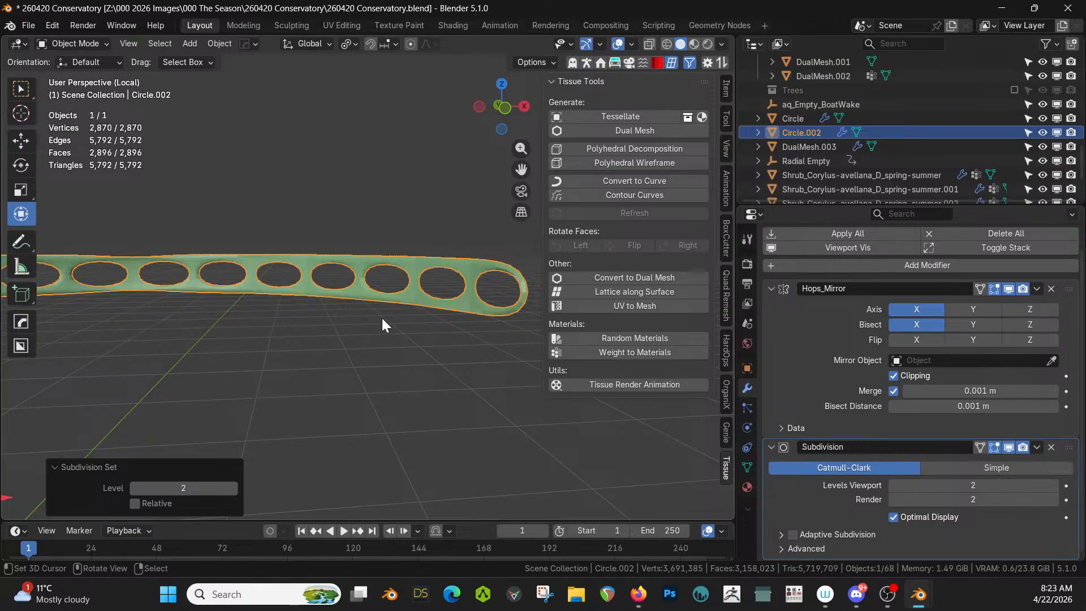
Step: Turn off the frame's Subdivision in the viewport and apply its mirror modifier, keeping the modifier stack otherwise intact
{"action": "key", "text": "Tab"}
{"action": "scroll", "coordinate": [382, 317], "scroll_direction": "up", "scroll_amount": 3}
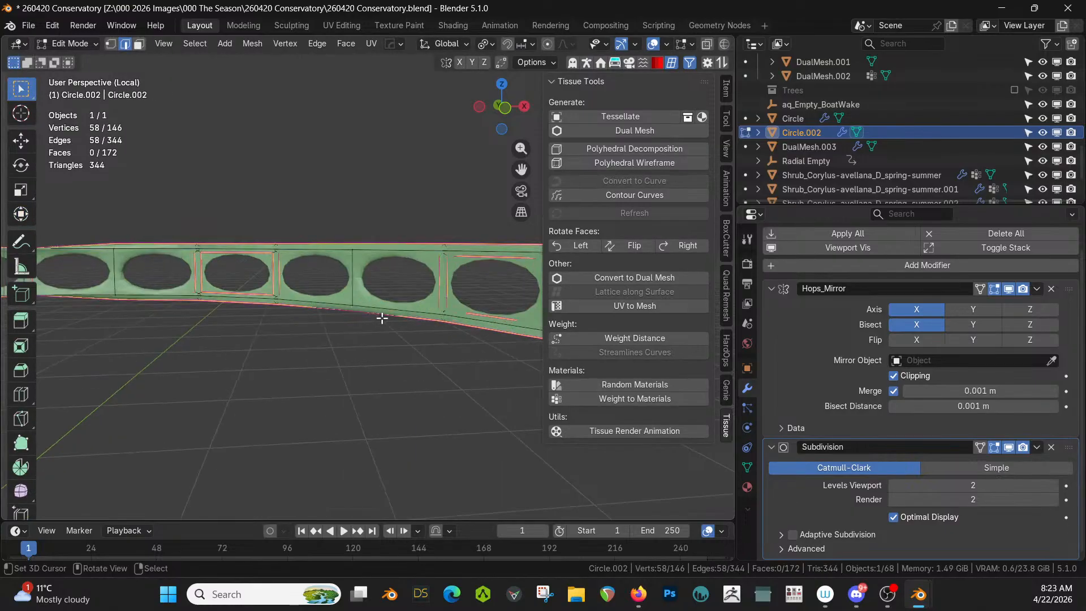
{"action": "left_click", "coordinate": [1007, 447]}
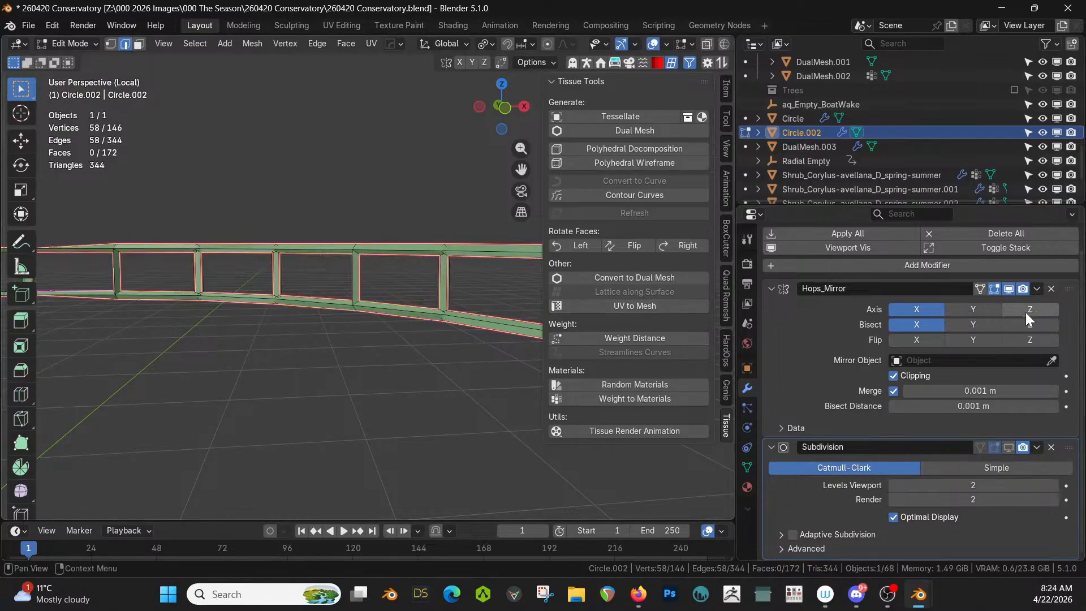
{"action": "left_click", "coordinate": [809, 334]}
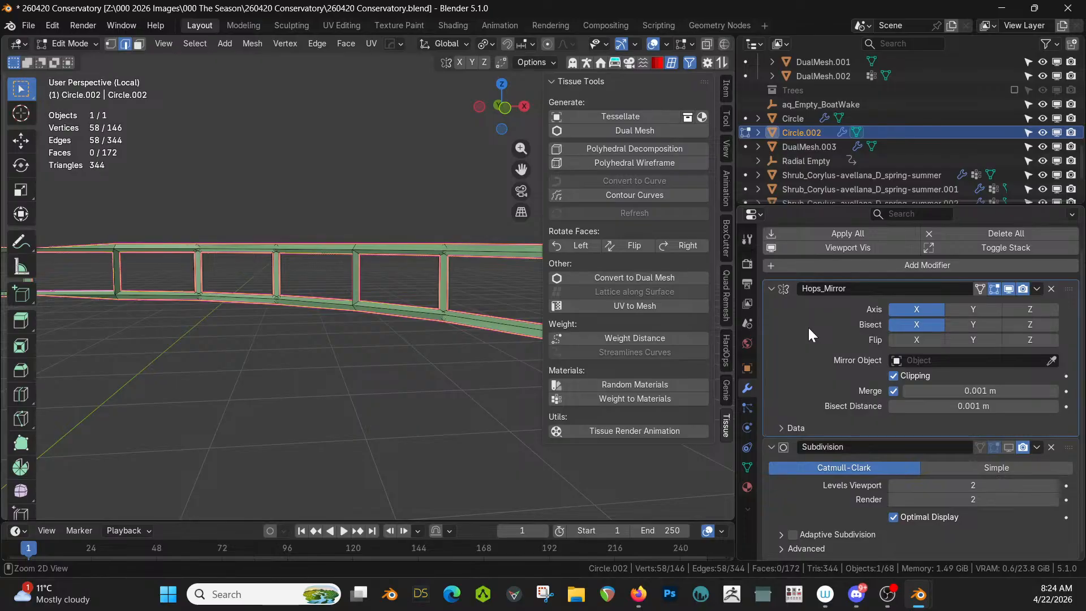
{"action": "key", "text": "Tab"}
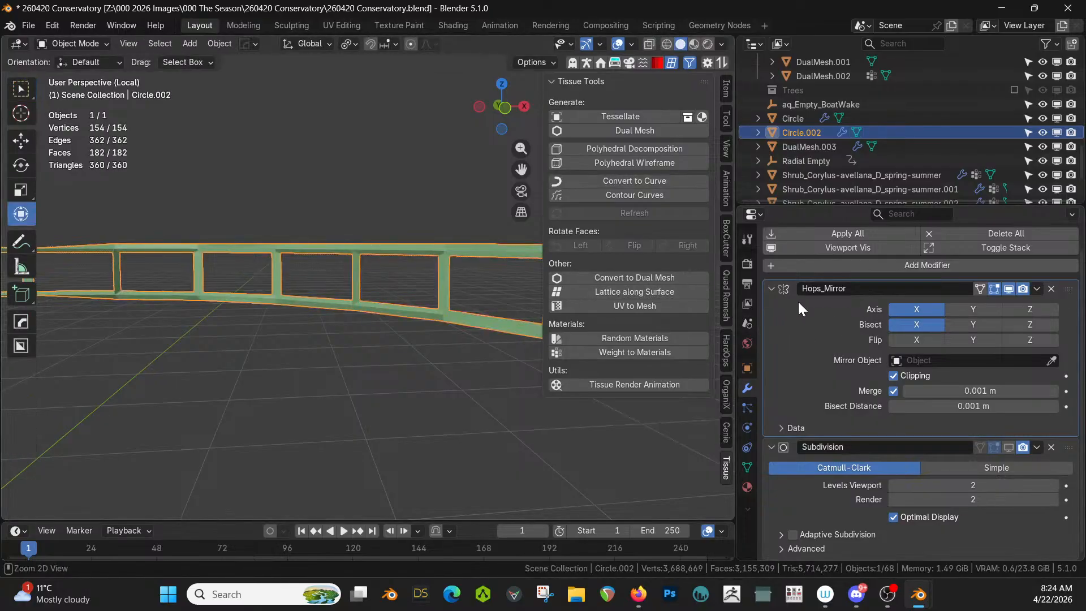
{"action": "key", "text": "ctrl+a"}
{"action": "key", "text": "Tab"}
{"action": "middle_click_drag", "start_coordinate": [379, 301], "coordinate": [289, 295]}
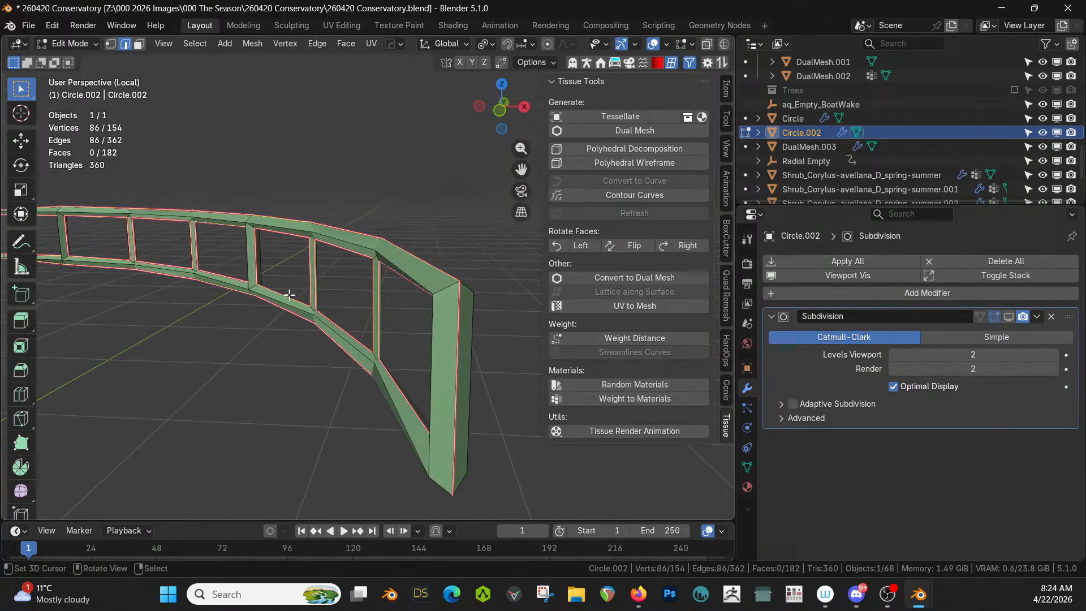
Step: Try a four-segment bevel on all of the frame's edges
{"action": "left_click", "coordinate": [458, 376], "text": "alt"}
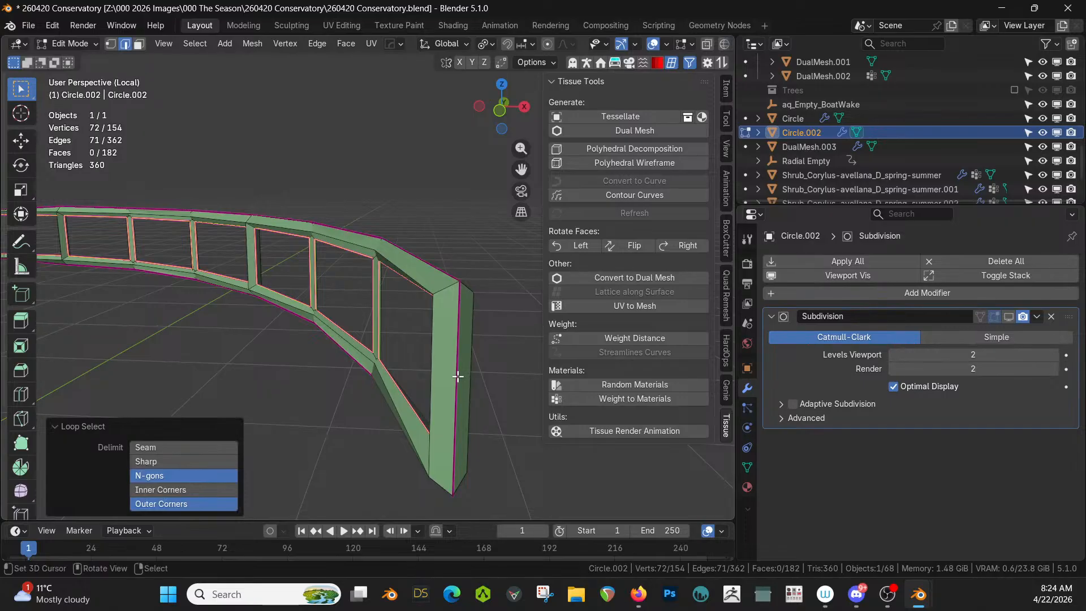
{"action": "key", "text": "a"}
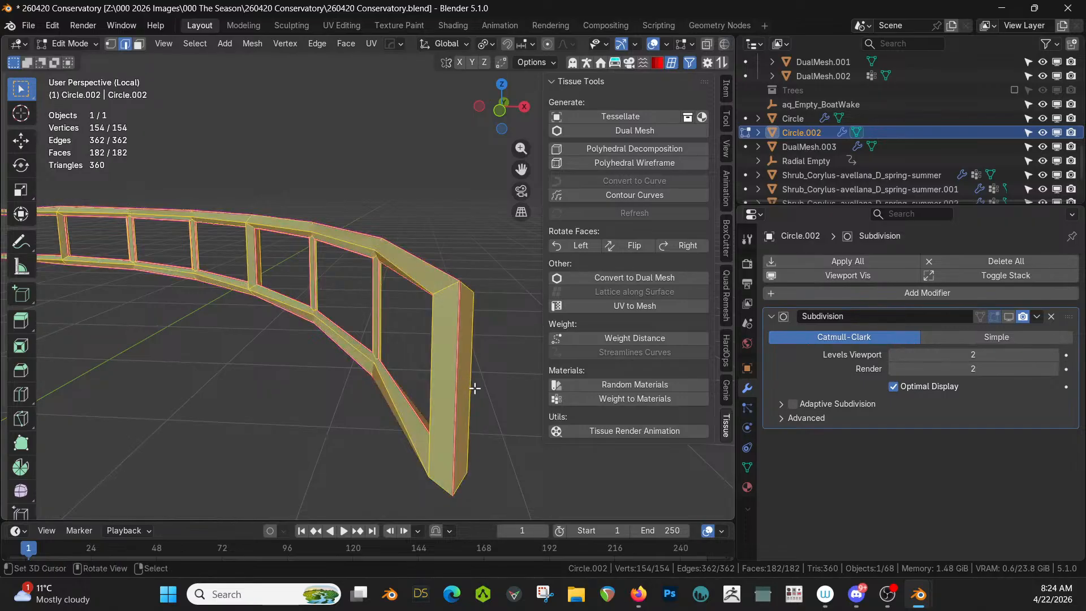
{"action": "key", "text": "ctrl+b"}
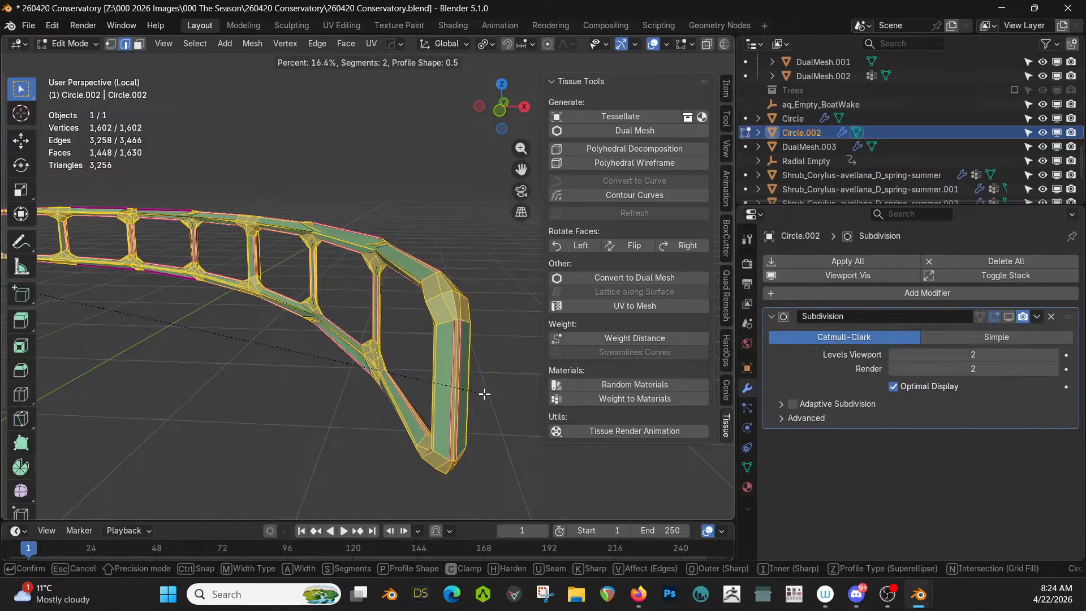
{"action": "scroll", "coordinate": [481, 392], "scroll_direction": "up", "scroll_amount": 2}
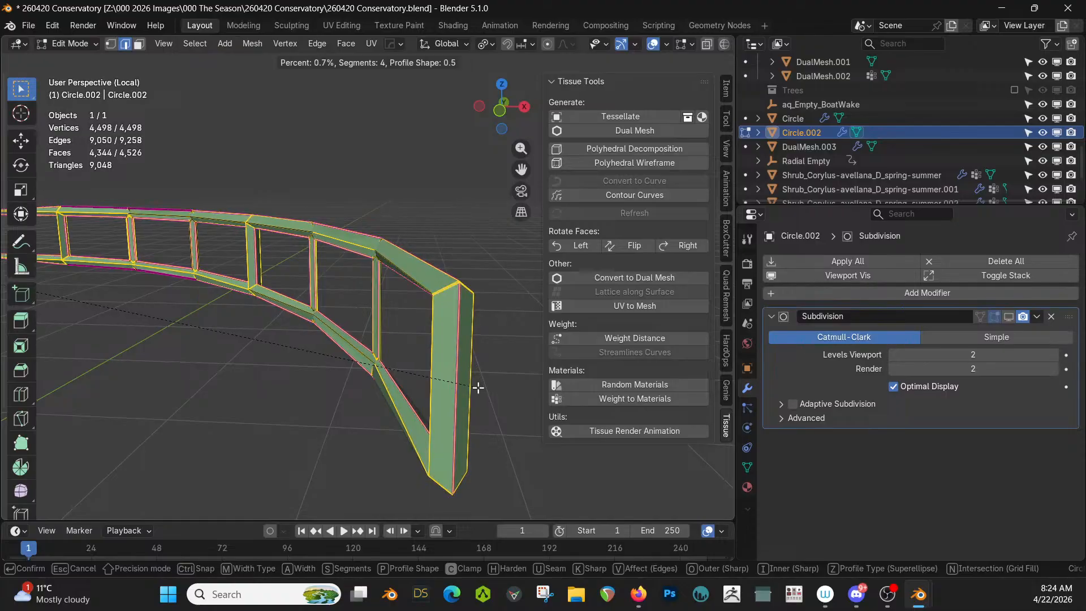
{"action": "key", "text": "Escape"}
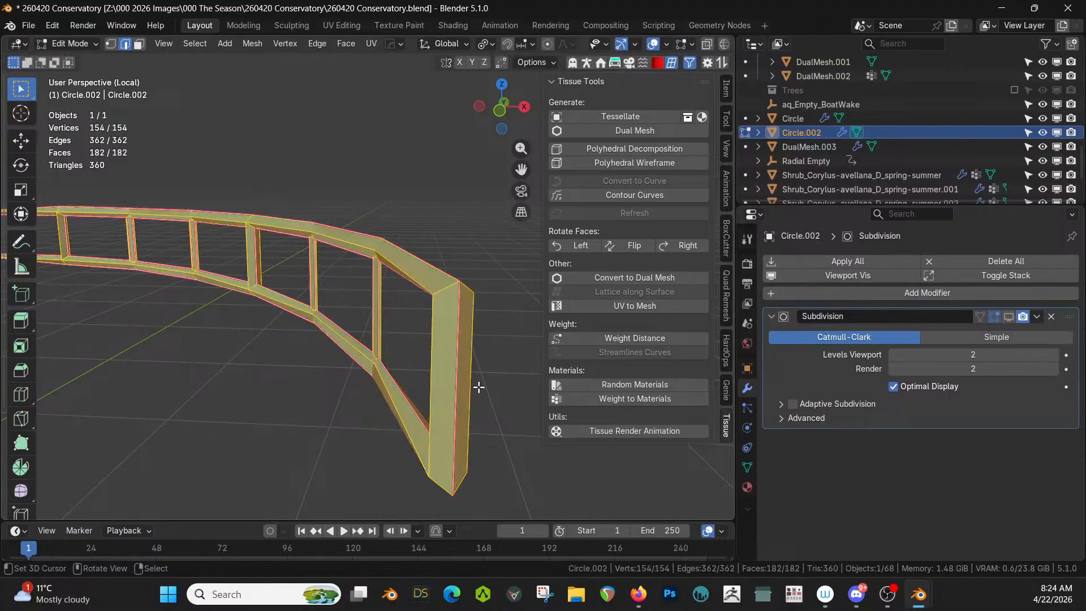
Step: Try a four-segment bevel on the frame's outer edge loop only
{"action": "left_click", "coordinate": [455, 364], "text": "alt"}
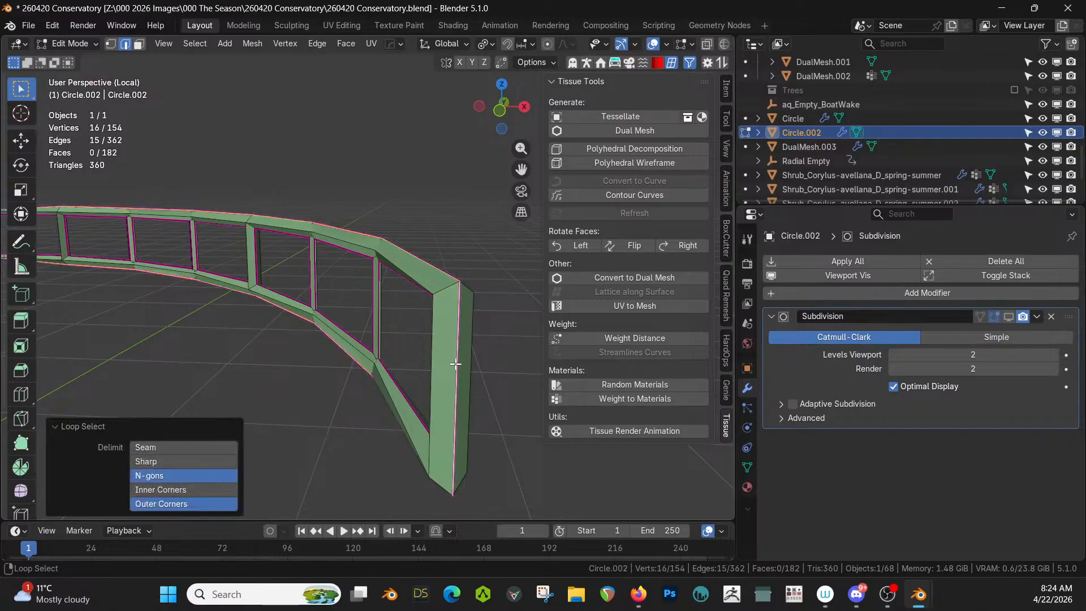
{"action": "key", "text": "ctrl+b"}
{"action": "scroll", "coordinate": [512, 405], "scroll_direction": "up", "scroll_amount": 2}
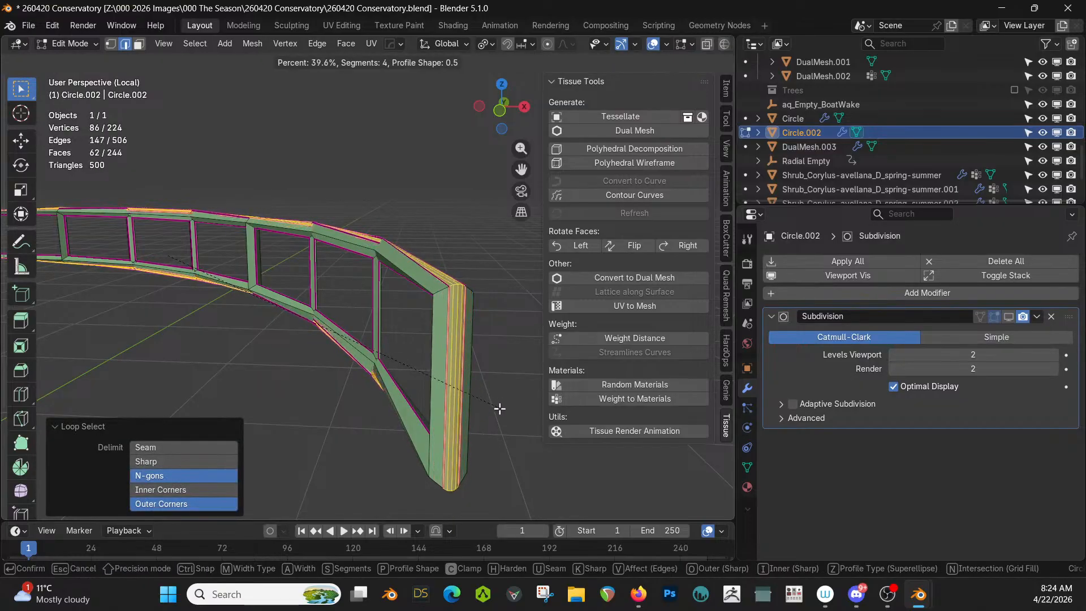
{"action": "key", "text": "Escape"}
{"action": "key", "text": "ctrl+z"}
Step: Leave the frame's isolated view and delete the whole frame object
{"action": "key", "text": "Tab"}
{"action": "middle_click_drag", "start_coordinate": [384, 372], "coordinate": [464, 404]}
{"action": "scroll", "coordinate": [451, 387], "scroll_direction": "down", "scroll_amount": 2}
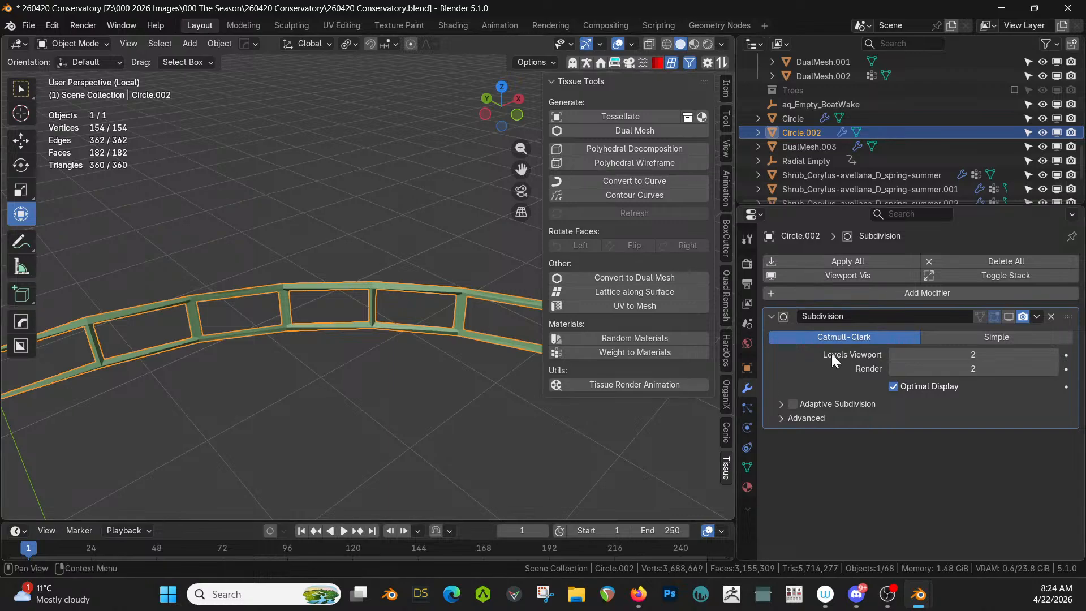
{"action": "left_click", "coordinate": [1018, 262]}
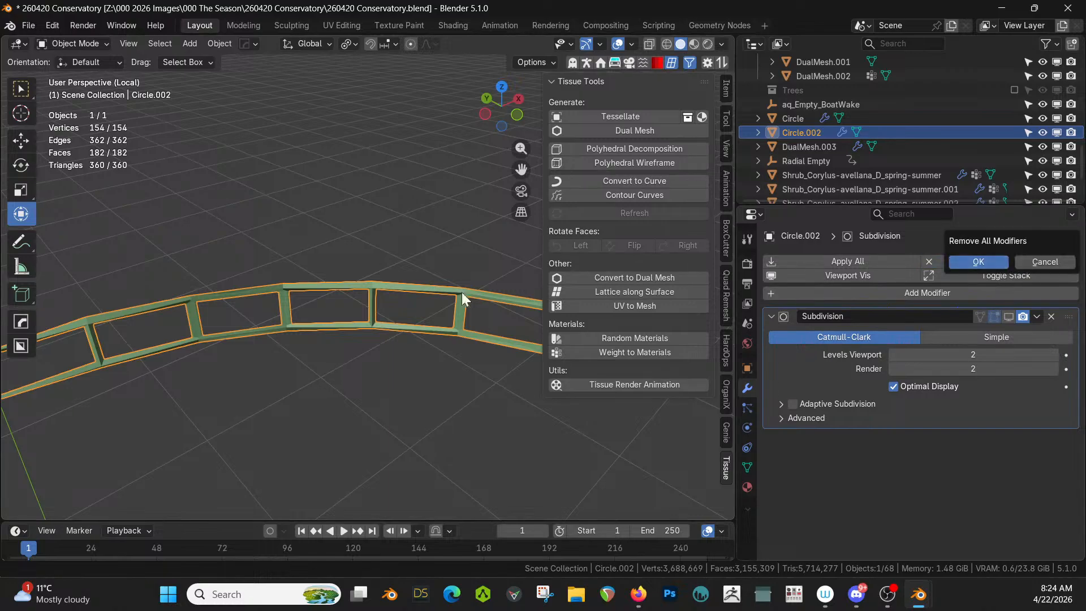
{"action": "key", "text": "Tab"}
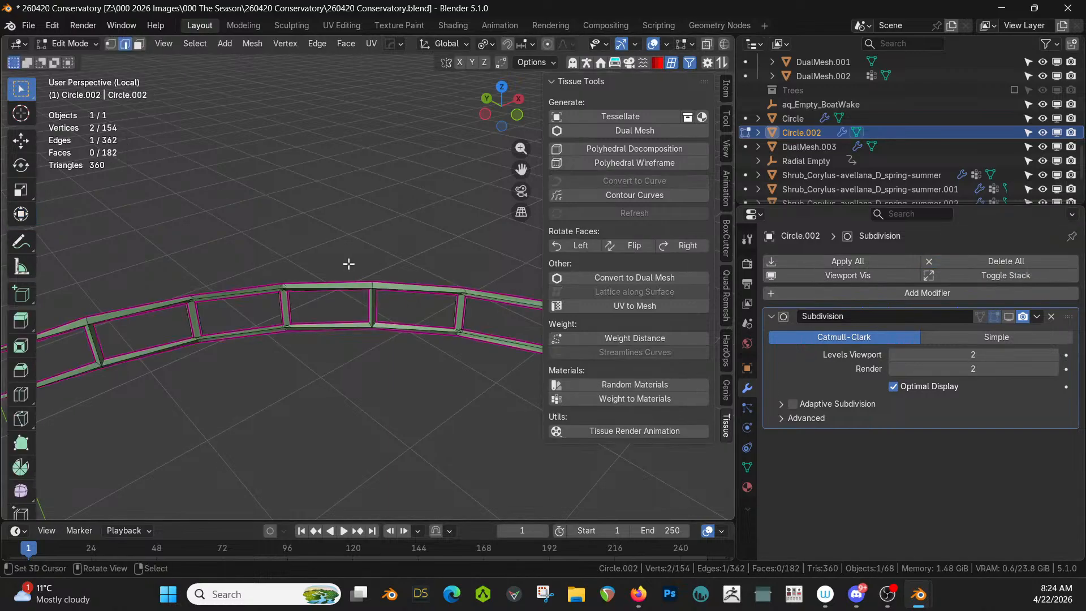
{"action": "key", "text": "KP_Divide"}
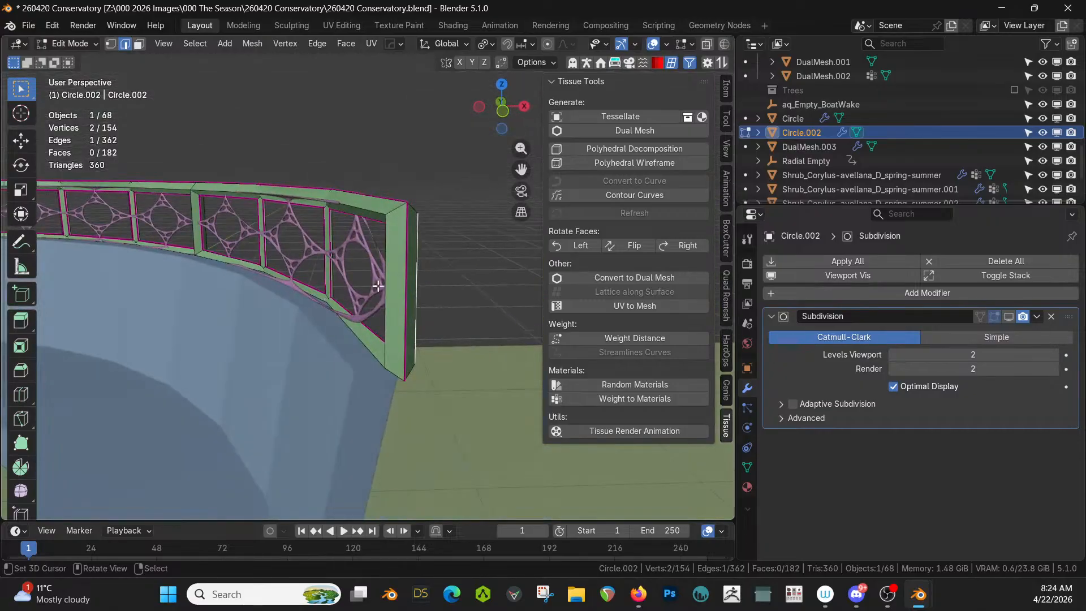
{"action": "key", "text": "Tab"}
{"action": "key", "text": "x"}
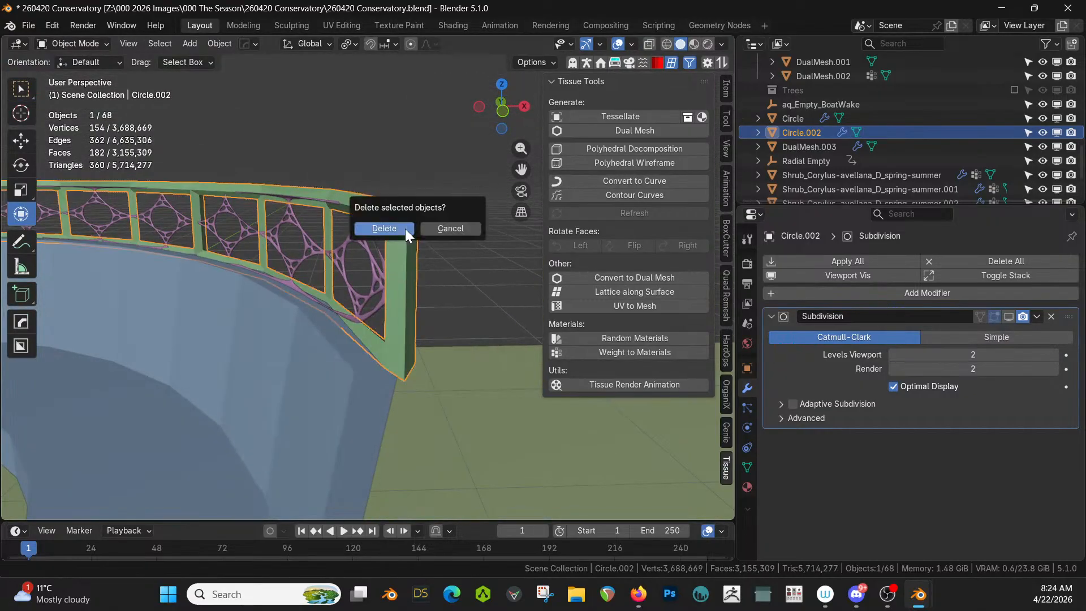
{"action": "left_click", "coordinate": [405, 229]}
Step: Extrude the rear top edges of the bench's backrest, from its end to the centre, up about 0.27 m along Z
{"action": "left_click", "coordinate": [375, 345]}
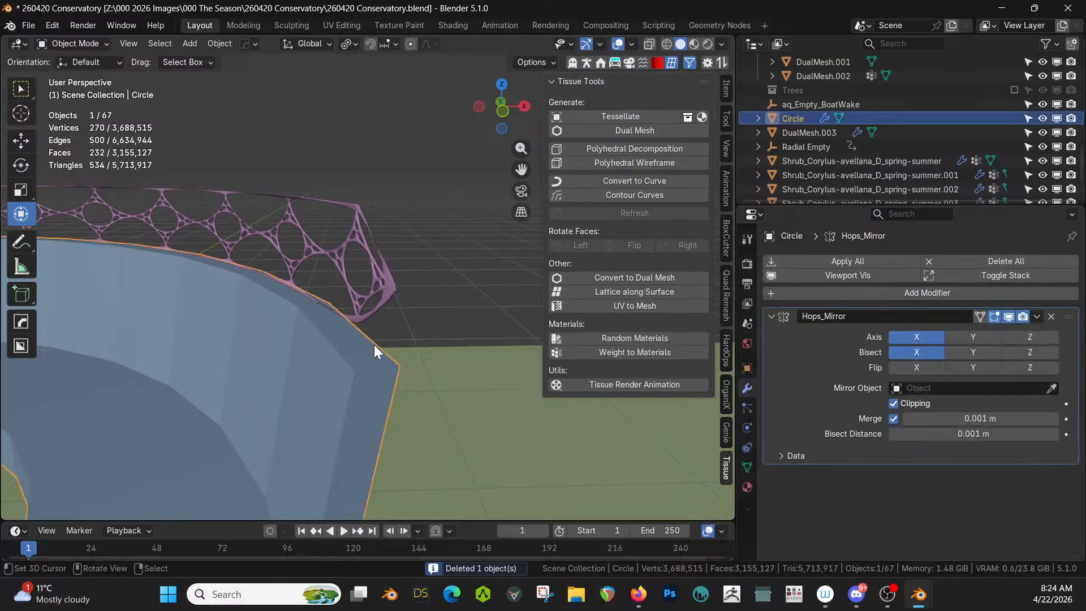
{"action": "key", "text": "Tab"}
{"action": "scroll", "coordinate": [256, 292], "scroll_direction": "down", "scroll_amount": 2}
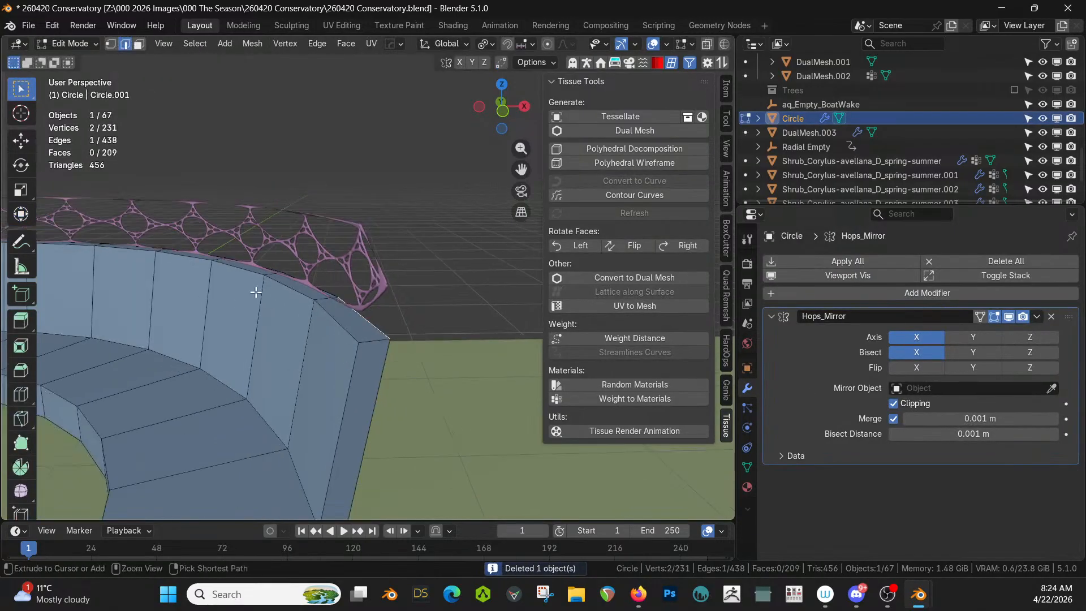
{"action": "left_click", "coordinate": [255, 272], "text": "ctrl"}
{"action": "middle_click_drag", "start_coordinate": [255, 272], "coordinate": [198, 348], "text": "shift"}
{"action": "left_click", "coordinate": [141, 322], "text": "ctrl"}
{"action": "middle_click_drag", "start_coordinate": [141, 322], "coordinate": [311, 302]}
{"action": "left_click", "coordinate": [229, 274], "text": "ctrl"}
{"action": "middle_click_drag", "start_coordinate": [229, 275], "coordinate": [322, 258]}
{"action": "key", "text": "e"}
{"action": "key", "text": "z"}
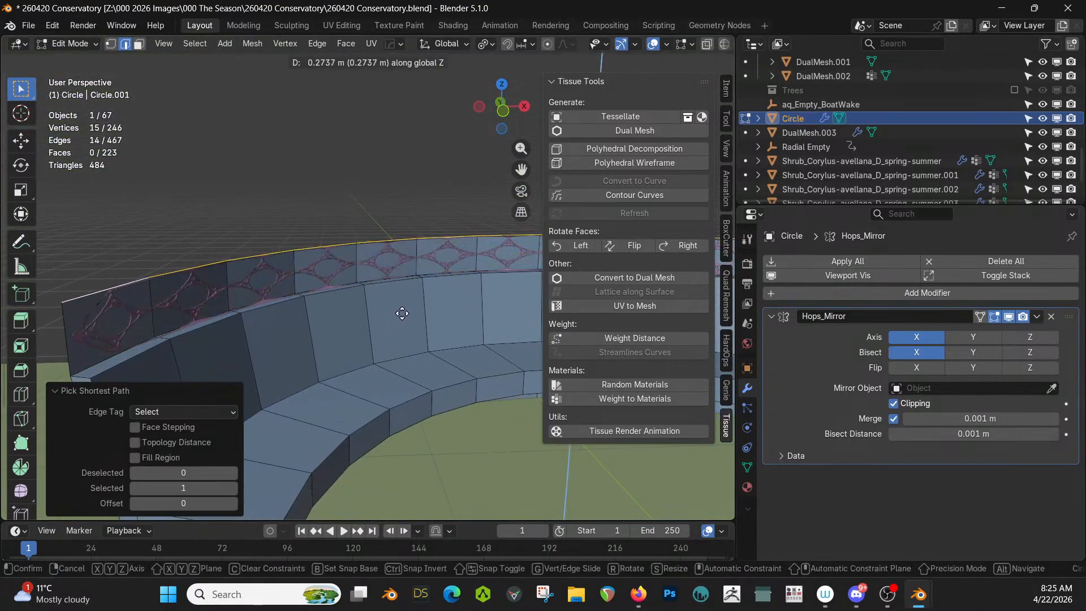
{"action": "left_click", "coordinate": [400, 310]}
Step: Separate the extruded strip of faces from the bench into its own object and return to object mode
{"action": "key", "text": "ctrl+KP_Add"}
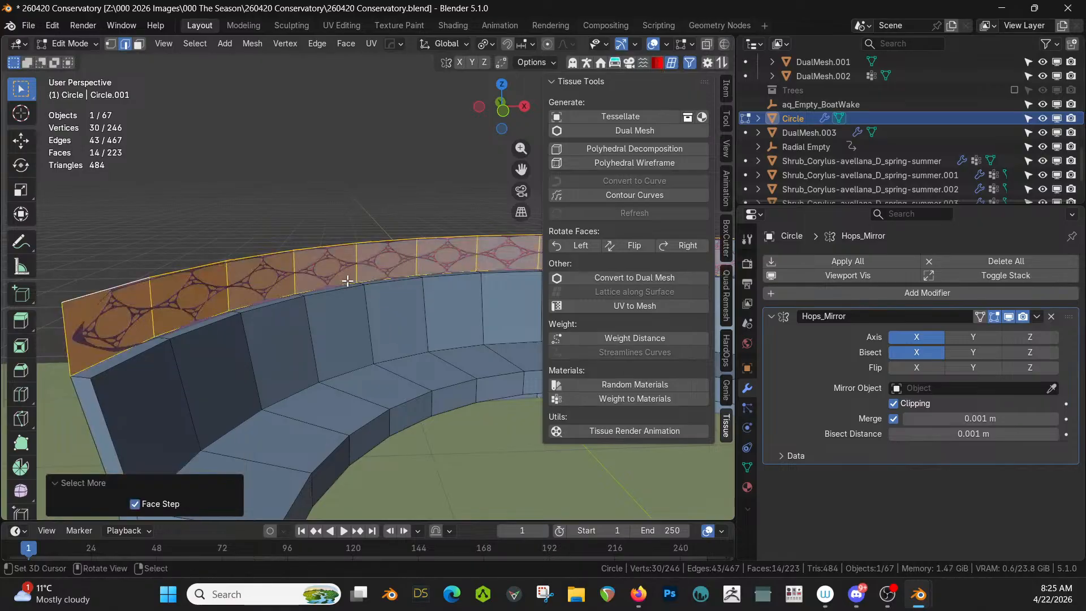
{"action": "key", "text": "3"}
{"action": "key", "text": "p"}
{"action": "left_click", "coordinate": [347, 281]}
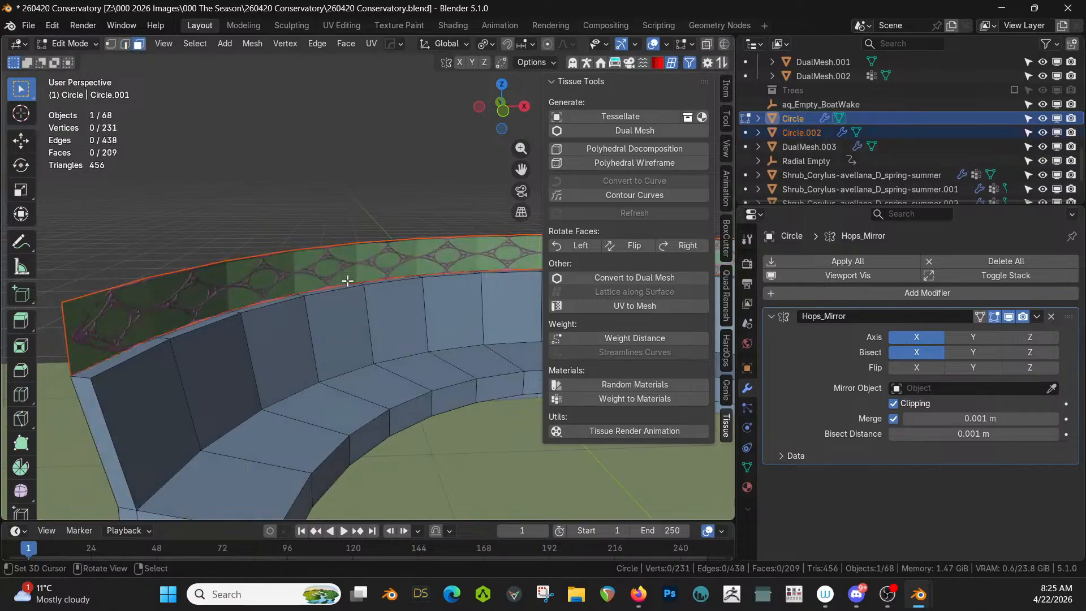
{"action": "key", "text": "Tab"}
Step: Apply the rotation and scale of the separated strip, and apply its mirror modifier
{"action": "left_click", "coordinate": [107, 313]}
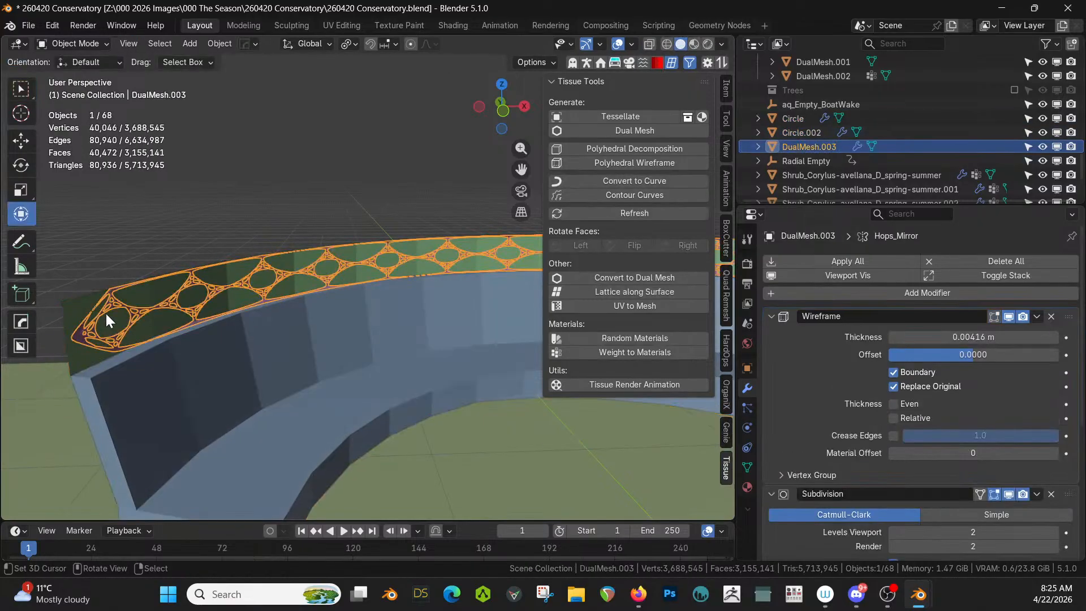
{"action": "left_click", "coordinate": [77, 300]}
{"action": "key", "text": "ctrl+a"}
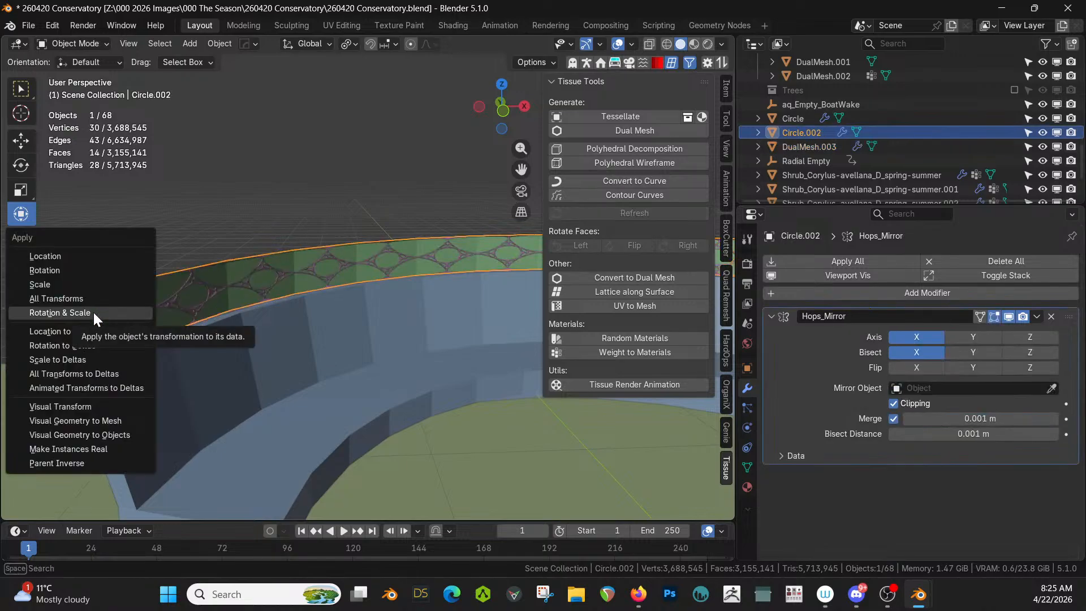
{"action": "left_click", "coordinate": [93, 313]}
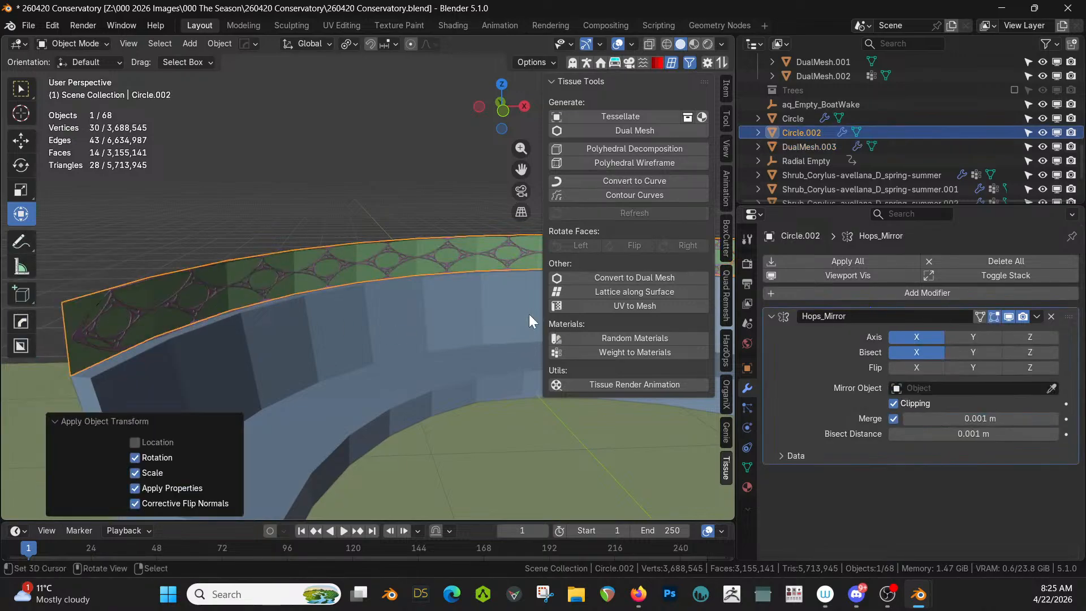
{"action": "middle_click_drag", "start_coordinate": [500, 312], "coordinate": [363, 368]}
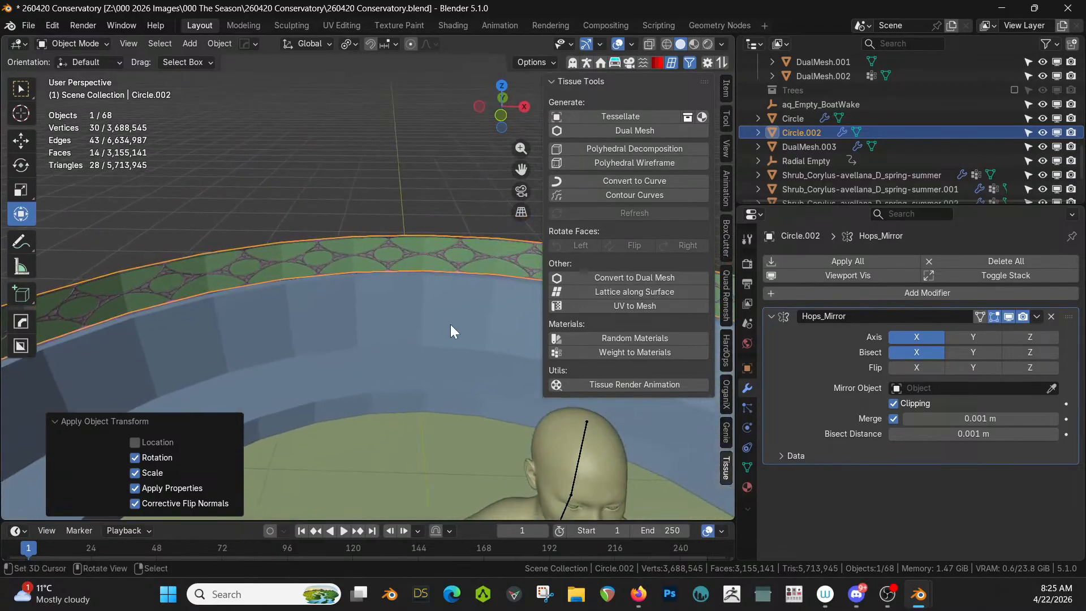
{"action": "left_click", "coordinate": [868, 261]}
Step: Try a Wireframe modifier with a thickness of about 0.065 m on the strip
{"action": "scroll", "coordinate": [434, 289], "scroll_direction": "down", "scroll_amount": 2}
{"action": "middle_click_drag", "start_coordinate": [434, 303], "coordinate": [229, 316], "text": "shift"}
{"action": "scroll", "coordinate": [428, 297], "scroll_direction": "down", "scroll_amount": 2}
{"action": "key", "text": "q"}
{"action": "mouse_move", "coordinate": [429, 298]}
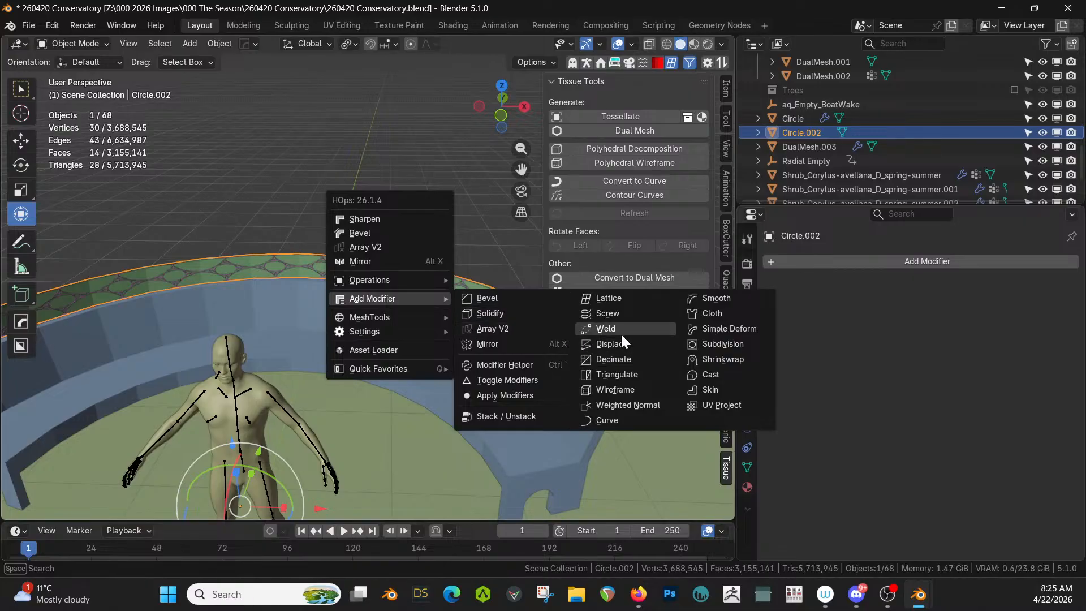
{"action": "left_click", "coordinate": [627, 390]}
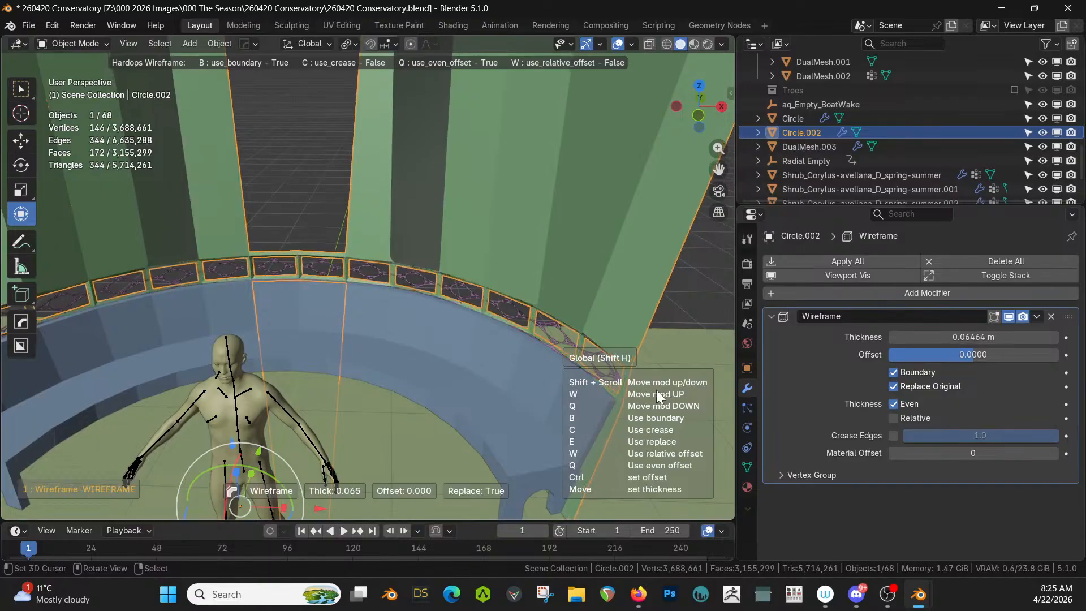
{"action": "left_click", "coordinate": [656, 389]}
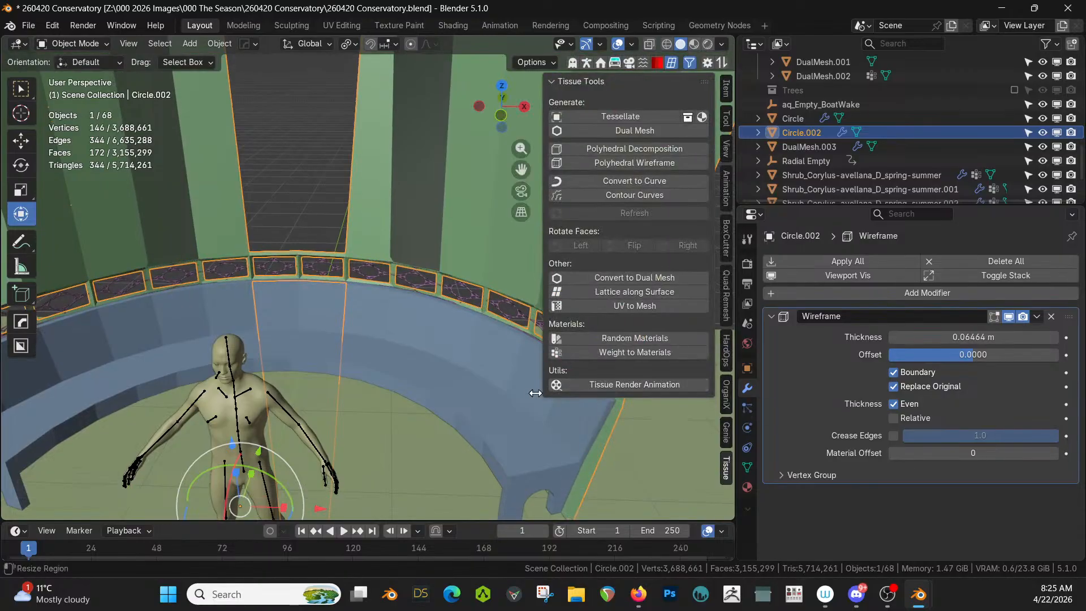
{"action": "key", "text": "ctrl+z"}
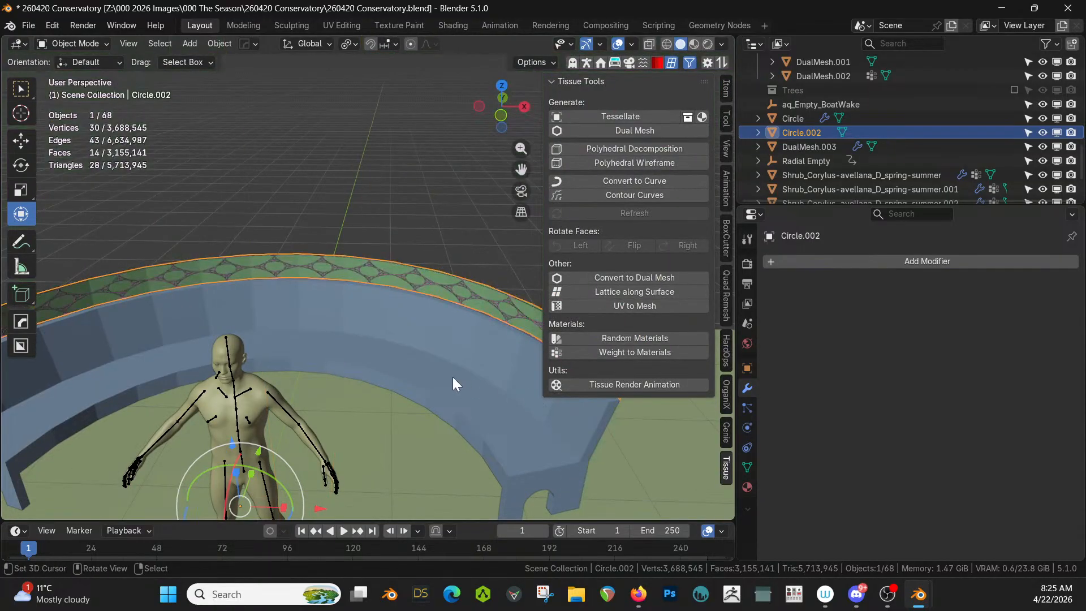
Step: Show face orientation, isolate the strip and recalculate the normals of all its faces to point outside
{"action": "key", "text": "q"}
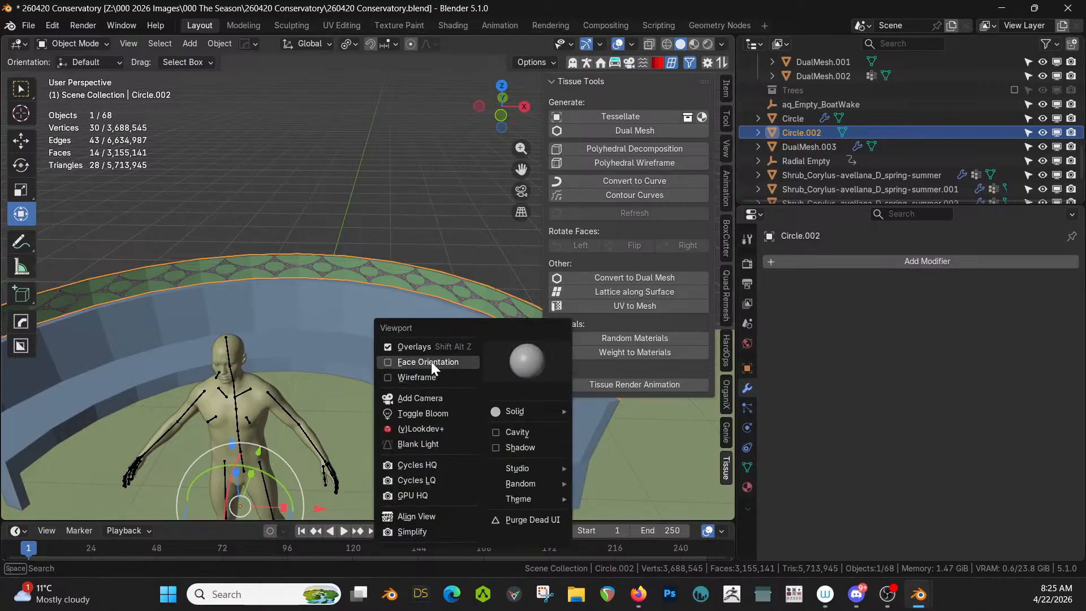
{"action": "left_click", "coordinate": [431, 361]}
{"action": "middle_click_drag", "start_coordinate": [431, 361], "coordinate": [483, 340]}
{"action": "key", "text": "KP_Divide"}
{"action": "key", "text": "Tab"}
{"action": "key", "text": "a"}
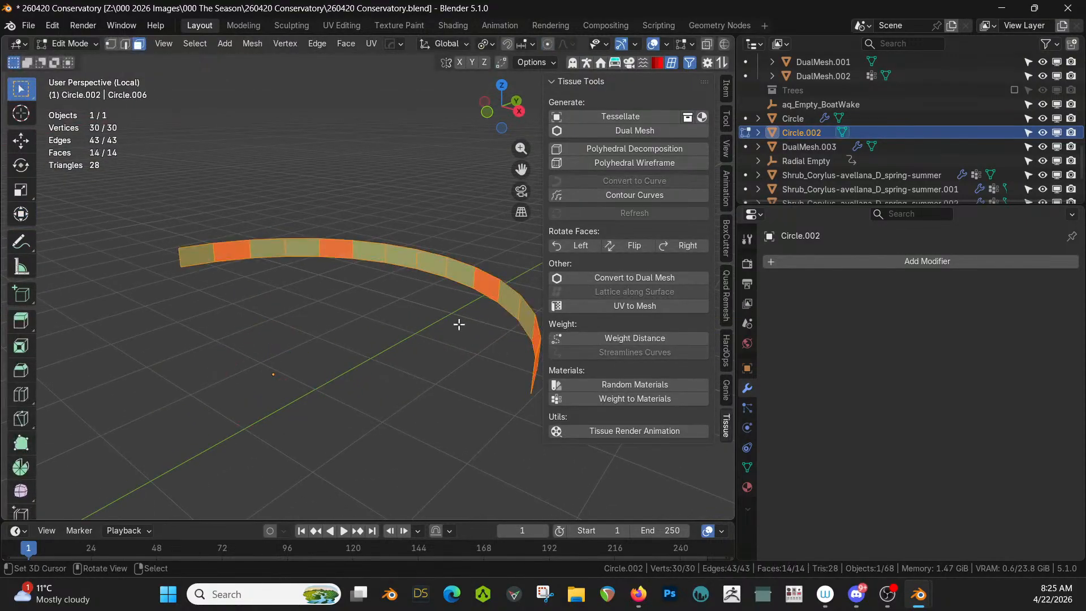
{"action": "key", "text": "shift+n"}
{"action": "key", "text": "Tab"}
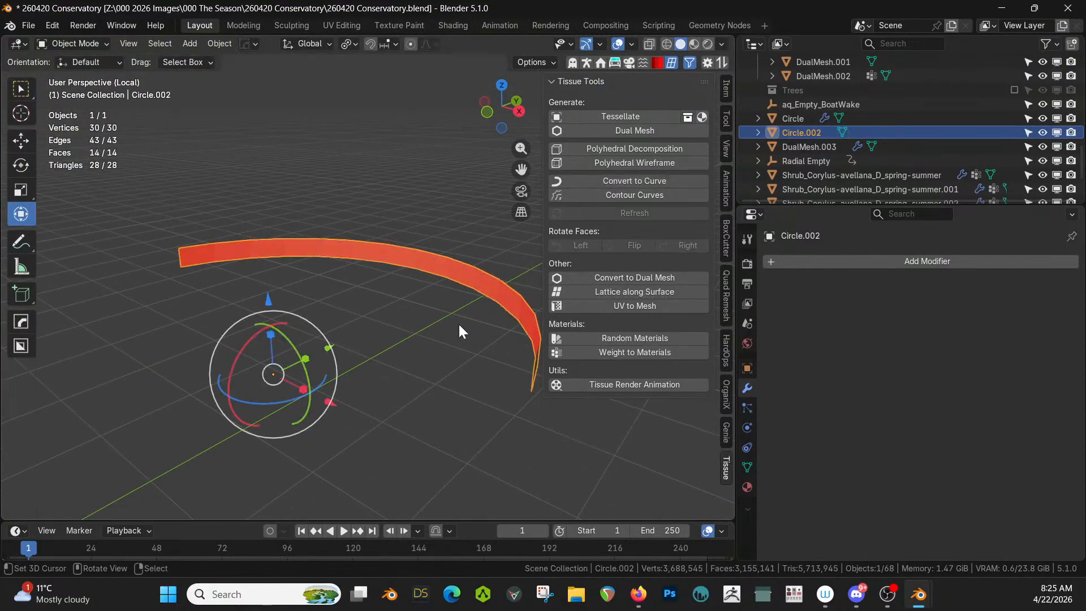
{"action": "key", "text": "KP_Divide"}
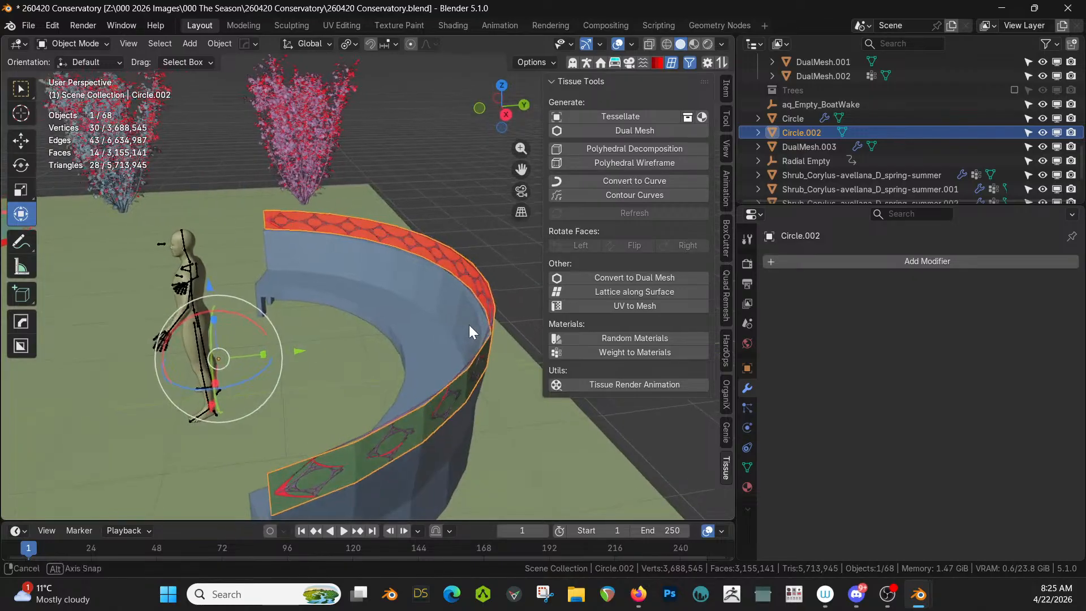
{"action": "key", "text": "KP_Divide"}
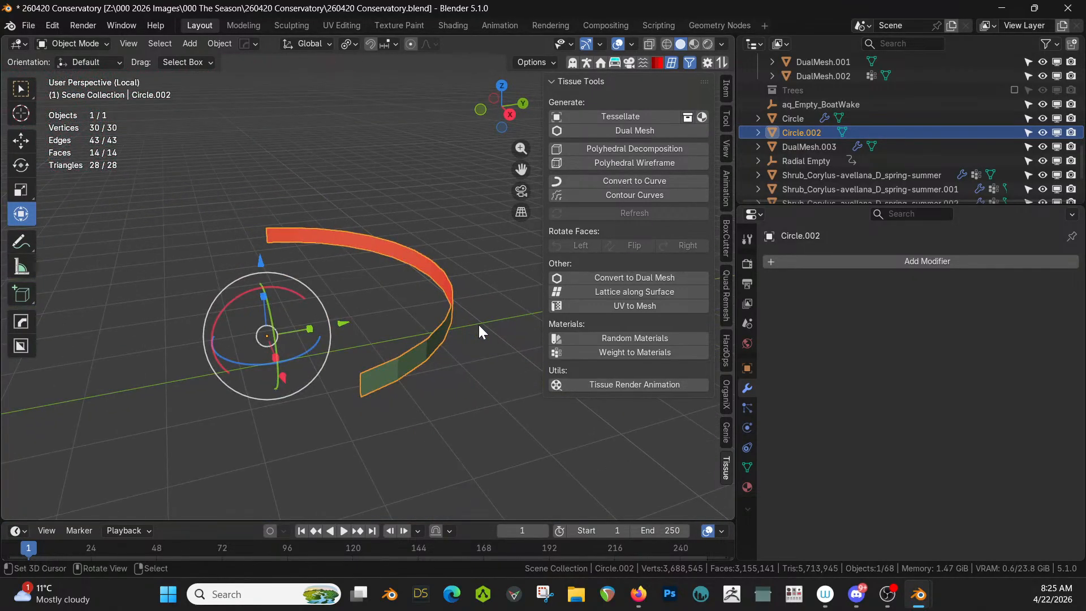
Step: Show the full scene again and add a Wireframe modifier with a thickness of about 0.047 m to the strip
{"action": "middle_click_drag", "start_coordinate": [474, 325], "coordinate": [506, 296]}
{"action": "key", "text": "Tab"}
{"action": "key", "text": "1"}
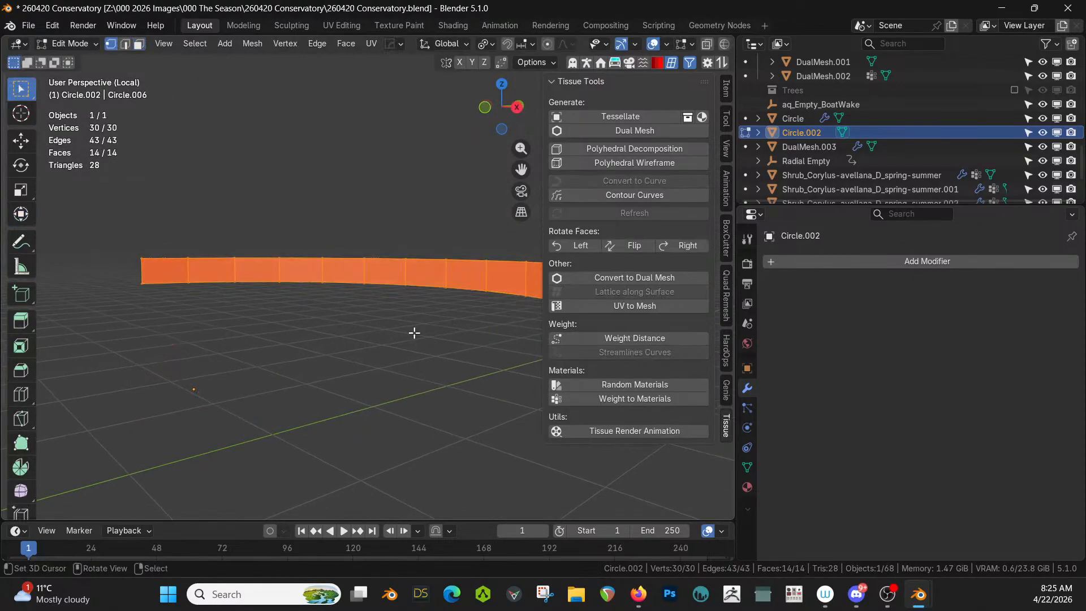
{"action": "key", "text": "Tab"}
{"action": "key", "text": "KP_Divide"}
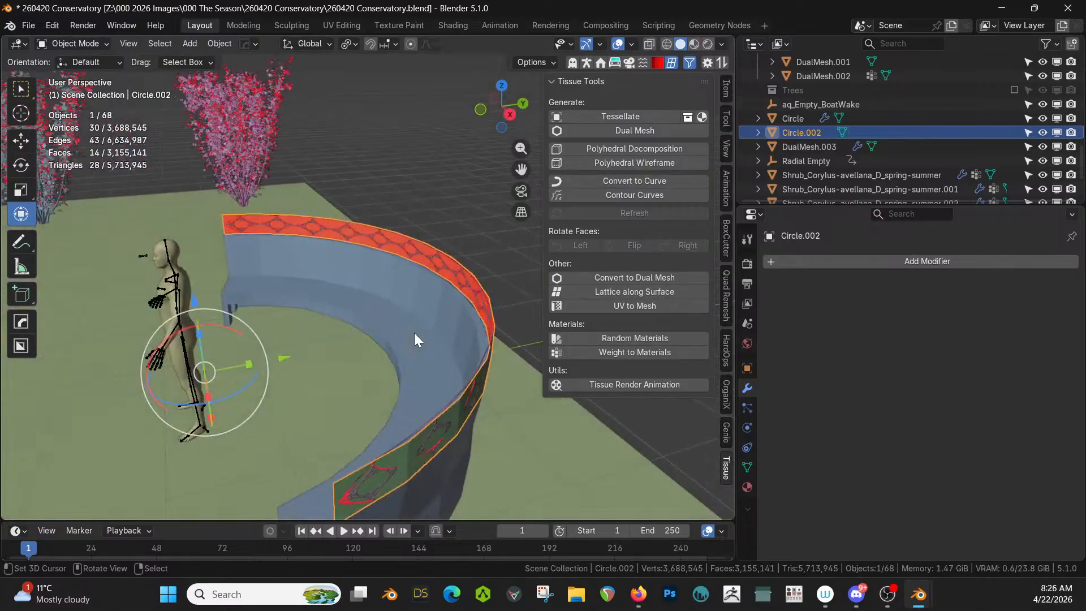
{"action": "middle_click_drag", "start_coordinate": [497, 368], "coordinate": [455, 303]}
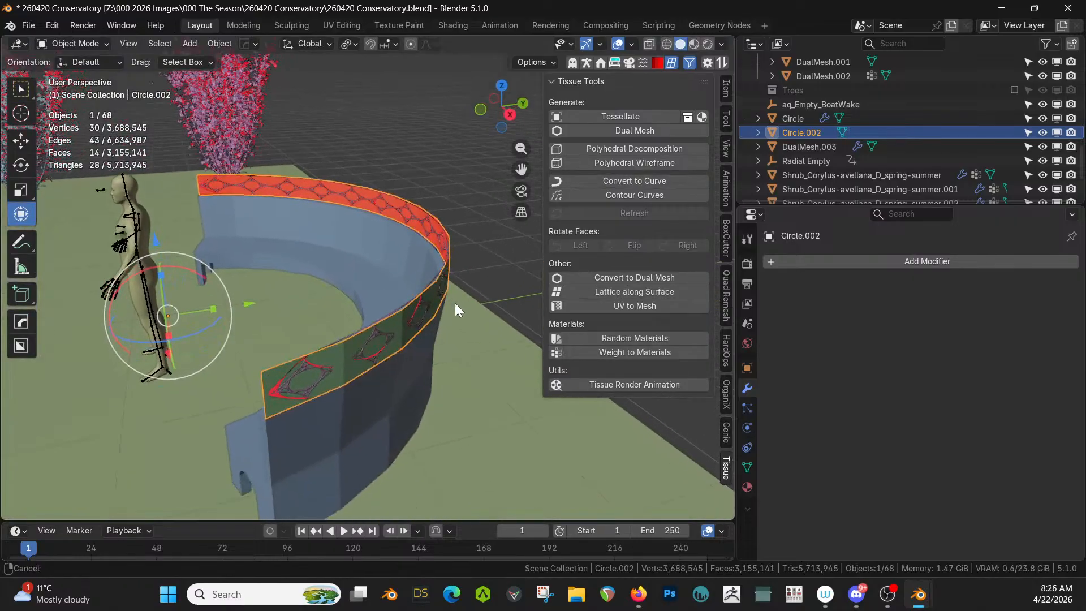
{"action": "key", "text": "q"}
{"action": "mouse_move", "coordinate": [414, 337]}
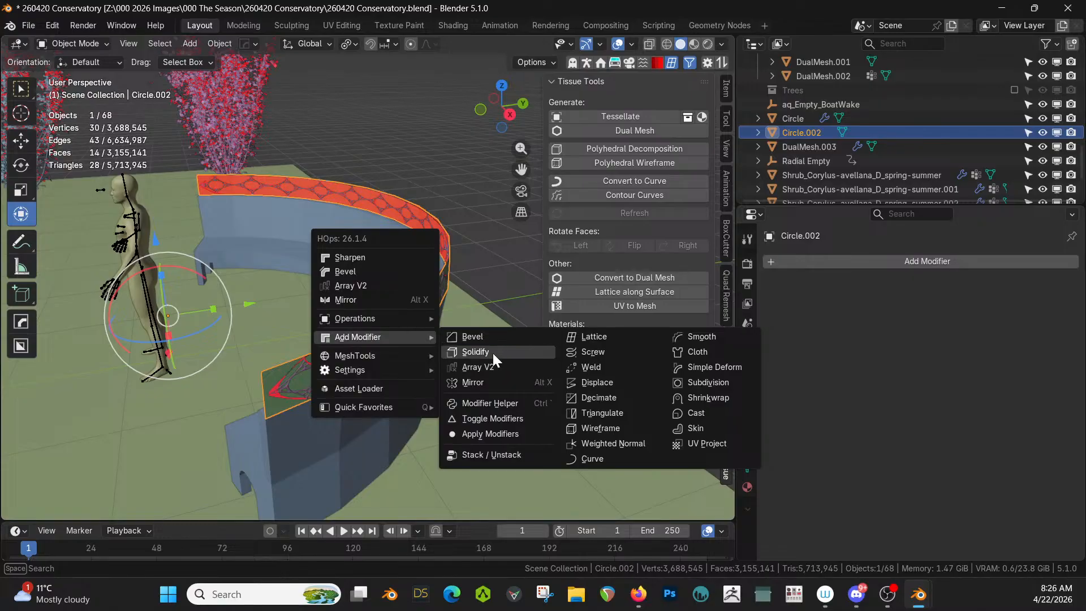
{"action": "left_click", "coordinate": [616, 426]}
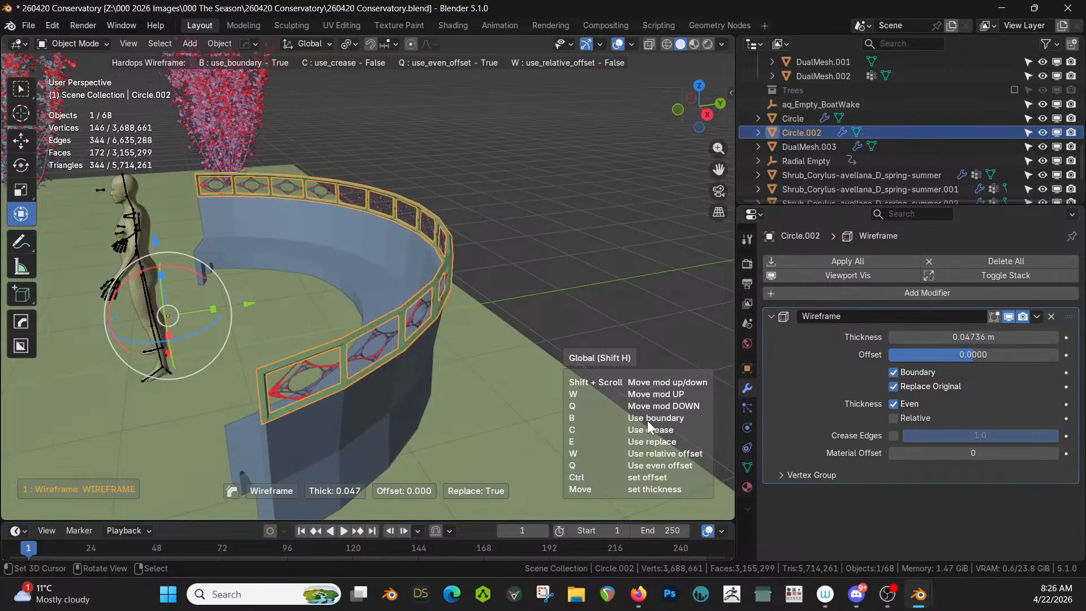
{"action": "left_click", "coordinate": [647, 420]}
Step: Recalculate the normals of all faces of the lattice strip to point outside, and deselect it in object mode
{"action": "middle_click_drag", "start_coordinate": [431, 341], "coordinate": [495, 344]}
{"action": "left_click", "coordinate": [485, 282]}
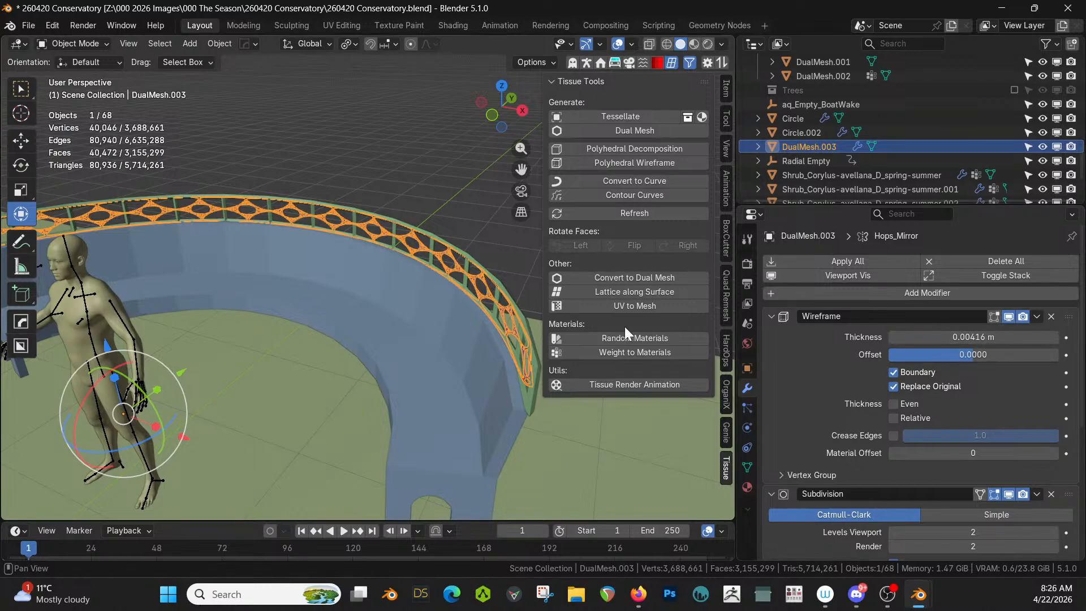
{"action": "key", "text": "Tab"}
{"action": "key", "text": "a"}
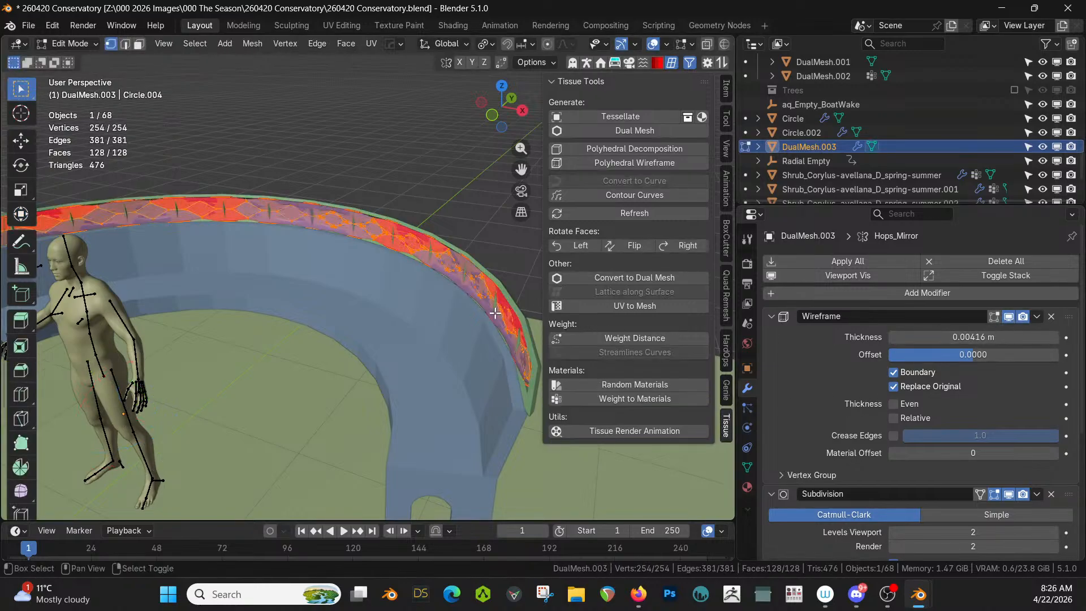
{"action": "key", "text": "shift+n"}
{"action": "key", "text": "Tab"}
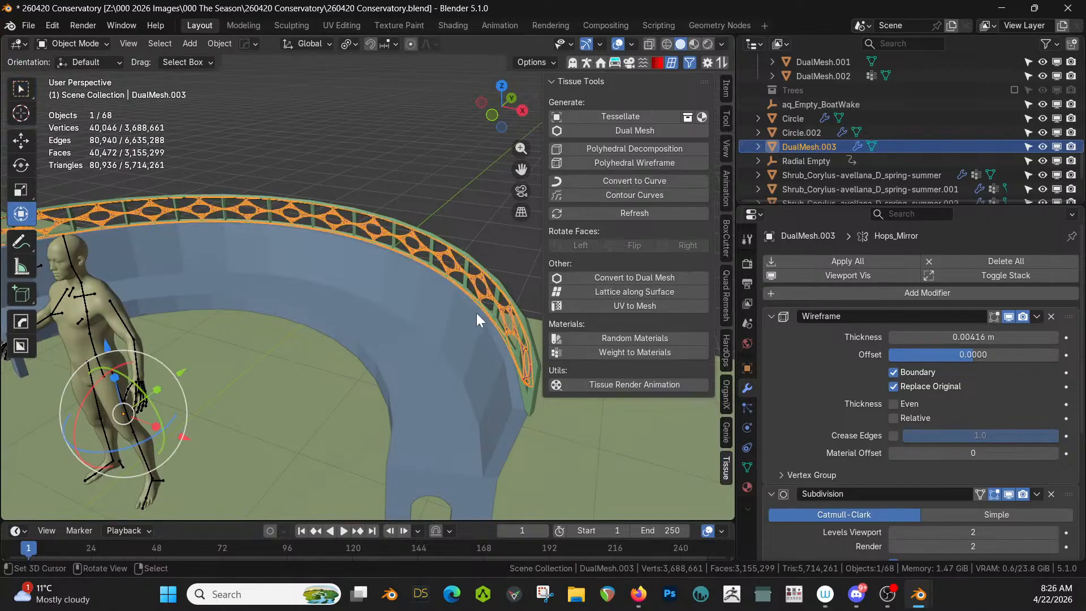
{"action": "middle_click_drag", "start_coordinate": [480, 314], "coordinate": [512, 284]}
{"action": "right_click", "coordinate": [403, 193]}
{"action": "scroll", "coordinate": [412, 223], "scroll_direction": "up", "scroll_amount": 5}
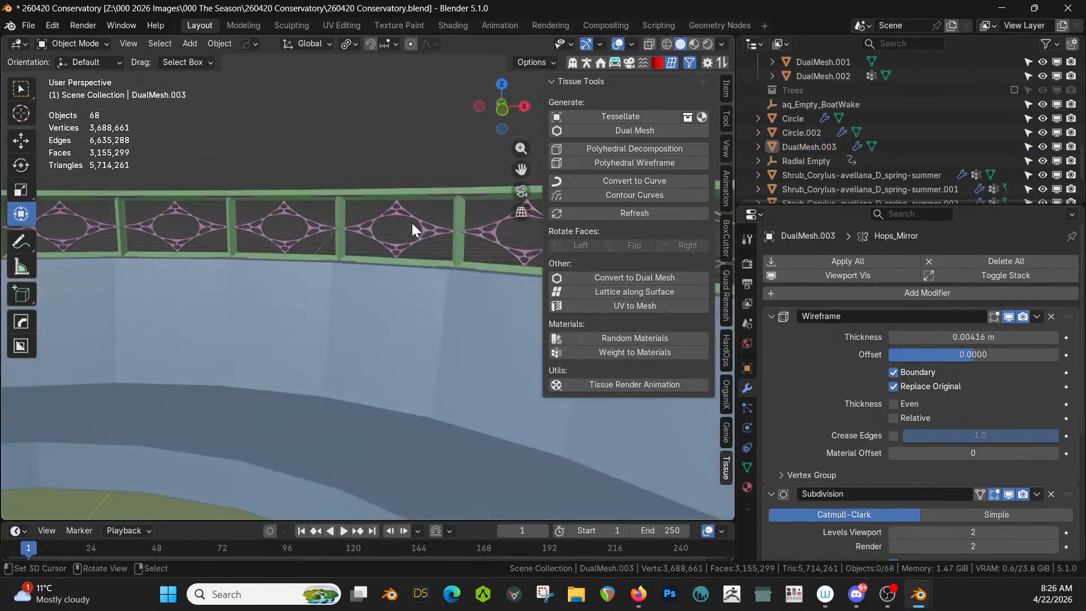
{"action": "middle_click_drag", "start_coordinate": [411, 223], "coordinate": [271, 218]}
Step: Select the upper and lower boundary edge loops of the frame strip in edge select mode
{"action": "right_click", "coordinate": [403, 276]}
{"action": "middle_click_drag", "start_coordinate": [402, 276], "coordinate": [433, 277]}
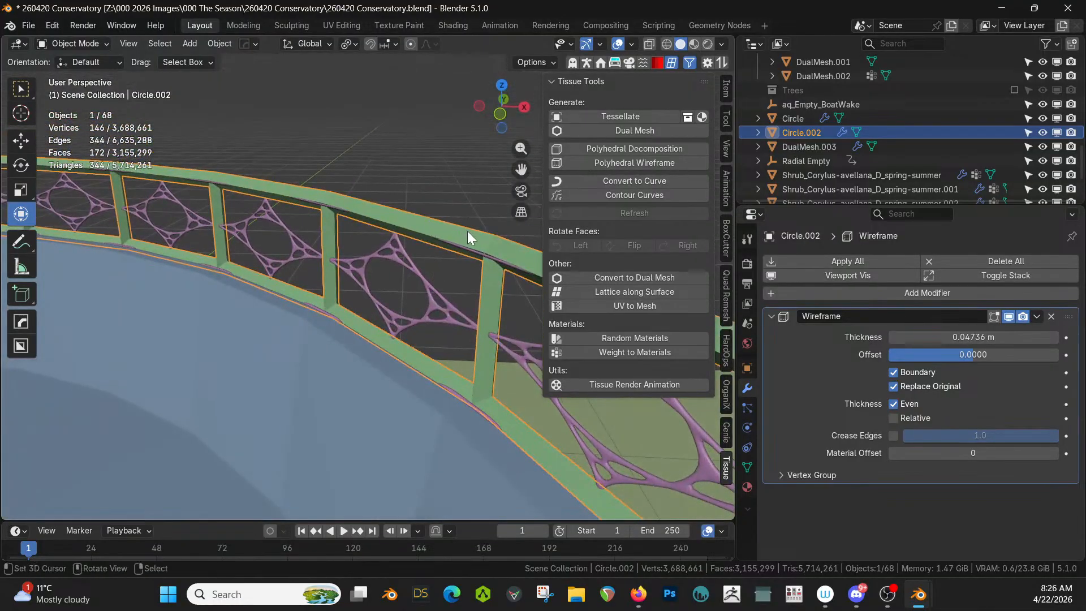
{"action": "key", "text": "Tab"}
{"action": "key", "text": "2"}
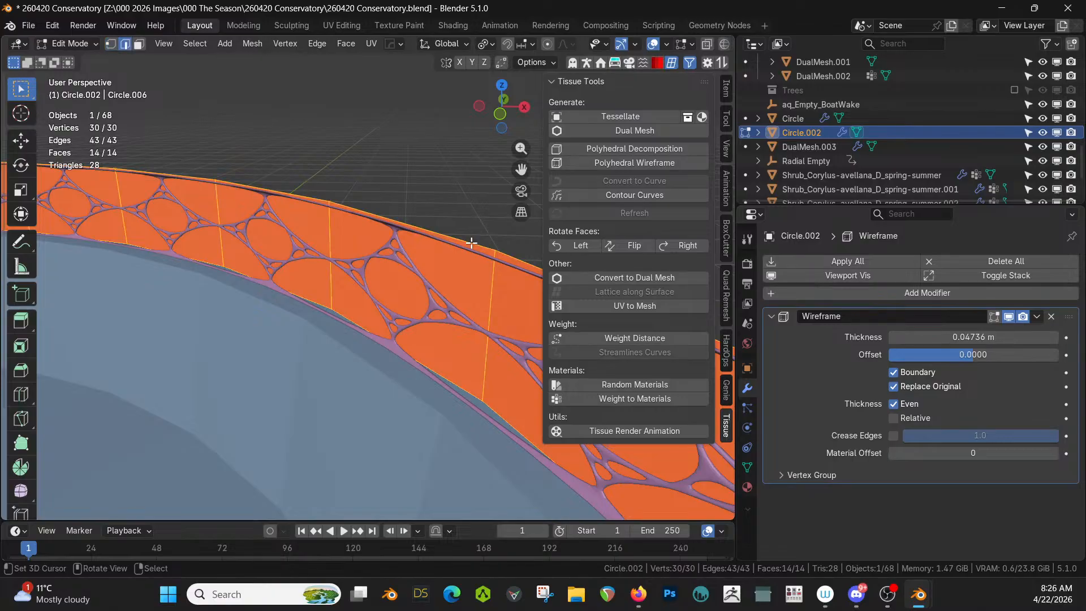
{"action": "left_click", "coordinate": [472, 243], "text": "alt"}
{"action": "middle_click_drag", "start_coordinate": [490, 372], "coordinate": [429, 334]}
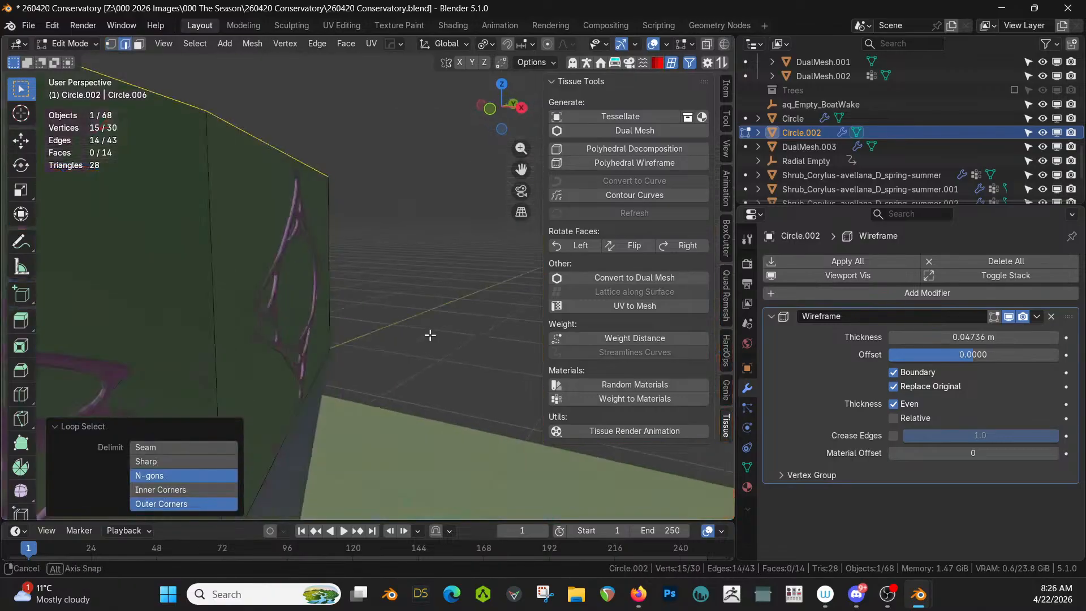
{"action": "scroll", "coordinate": [429, 335], "scroll_direction": "down", "scroll_amount": 4}
{"action": "left_click", "coordinate": [275, 397], "text": "alt+shift"}
{"action": "middle_click_drag", "start_coordinate": [275, 397], "coordinate": [642, 379]}
{"action": "scroll", "coordinate": [401, 379], "scroll_direction": "down", "scroll_amount": 3}
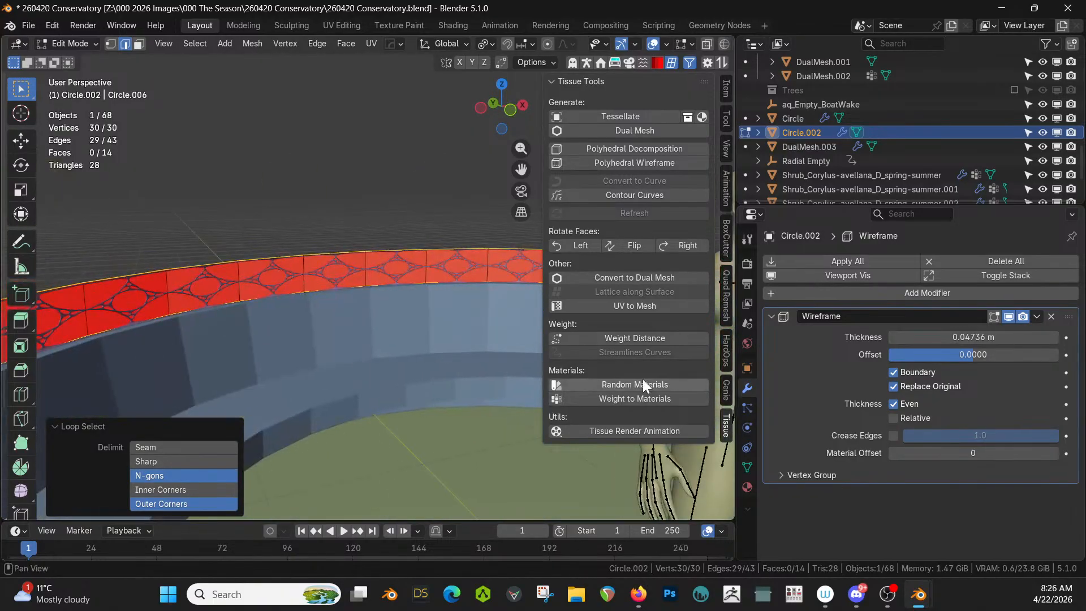
Step: Isolate the strip, add its end edge to the selection, and crease the selected boundary edges with a factor of 1.0
{"action": "key", "text": "KP_Divide"}
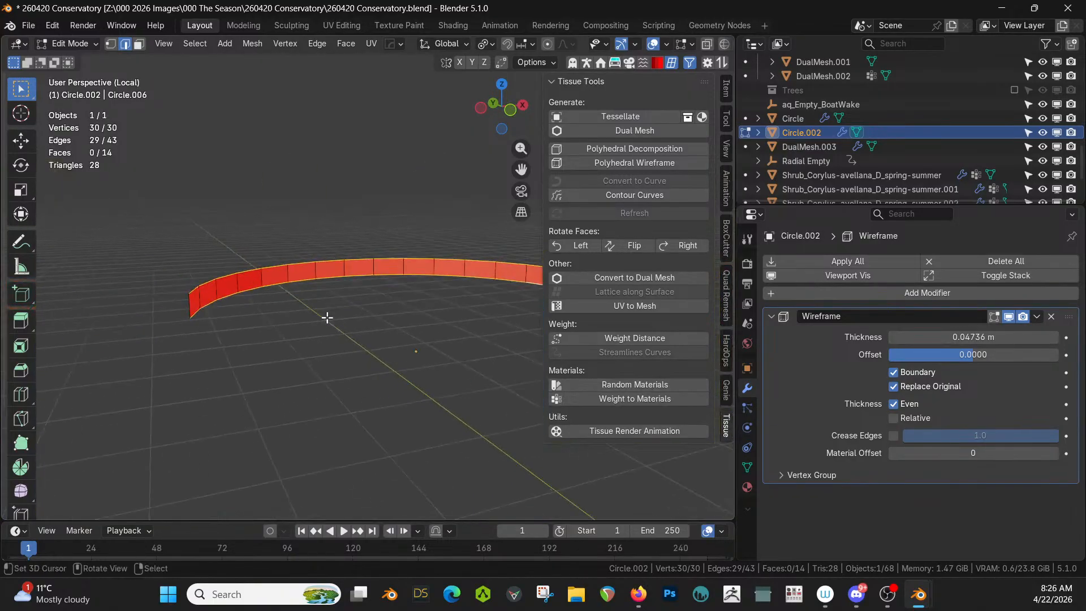
{"action": "left_click", "coordinate": [191, 306], "text": "shift"}
{"action": "key", "text": "shift+e"}
{"action": "left_click", "coordinate": [603, 419]}
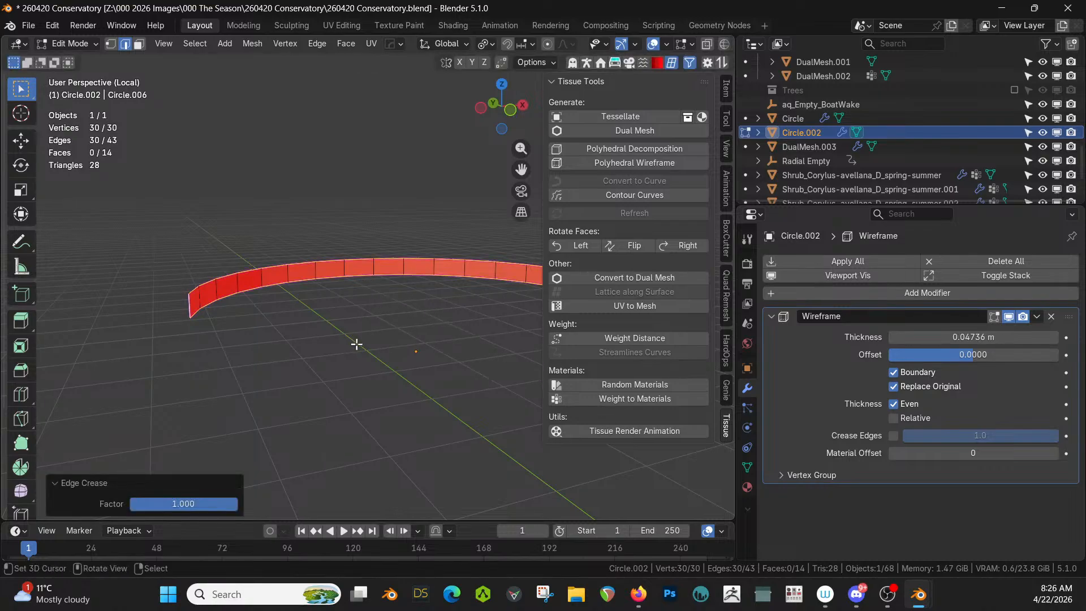
{"action": "key", "text": "alt+a"}
{"action": "middle_click_drag", "start_coordinate": [356, 344], "coordinate": [314, 297]}
Step: Try a Subdivision modifier at level 2 on the wireframe frame, and remove it again
{"action": "key", "text": "Tab"}
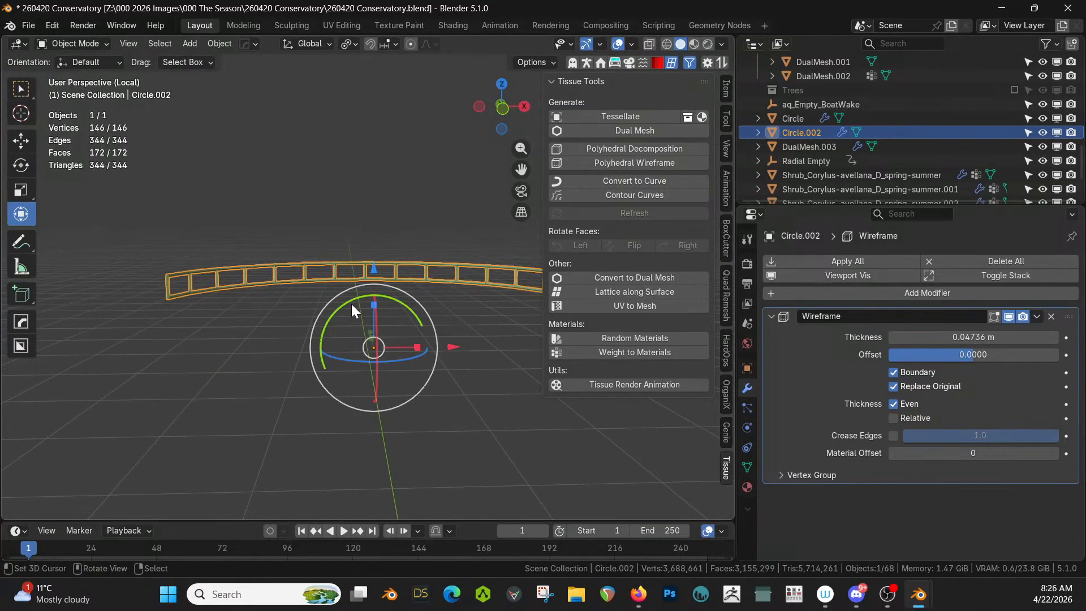
{"action": "key", "text": "ctrl+2"}
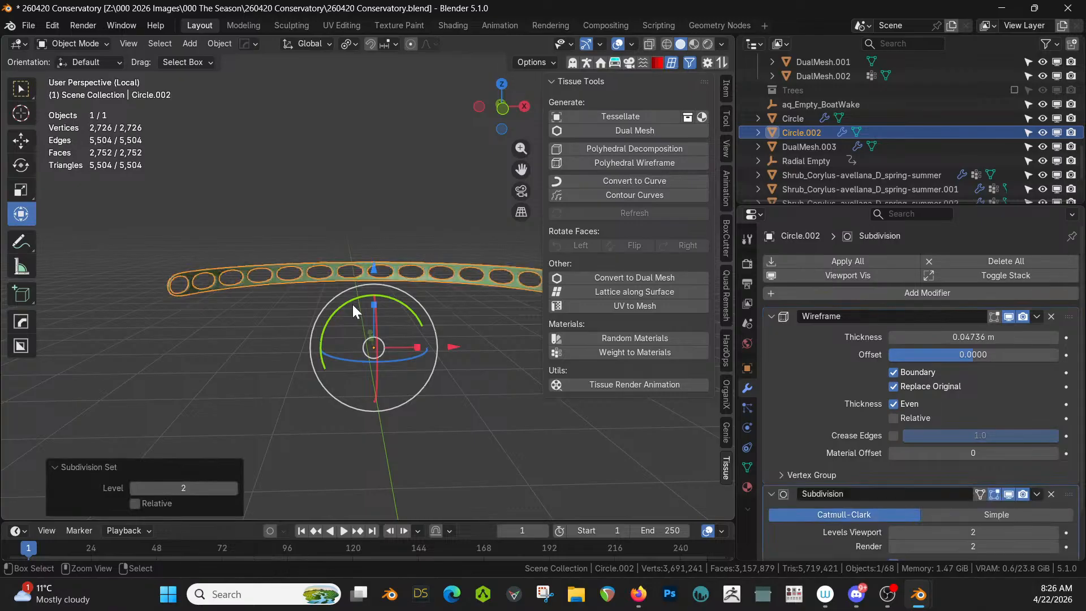
{"action": "middle_click_drag", "start_coordinate": [370, 306], "coordinate": [297, 344]}
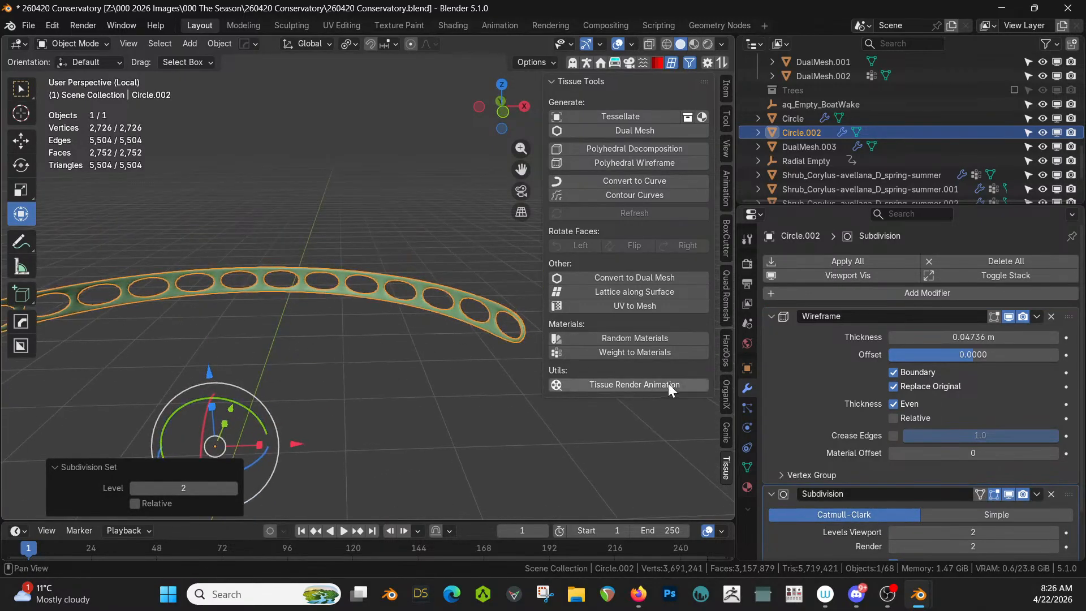
{"action": "left_click", "coordinate": [1052, 494]}
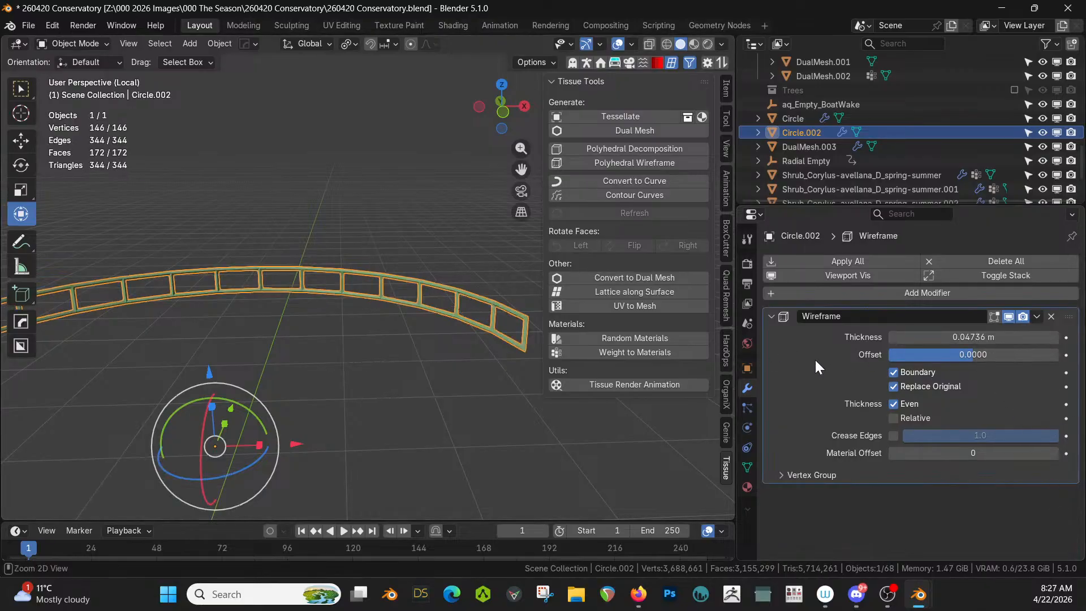
Step: Apply the frame's Wireframe modifier and crease its outer edge loop with a factor of 1.0
{"action": "key", "text": "ctrl+a"}
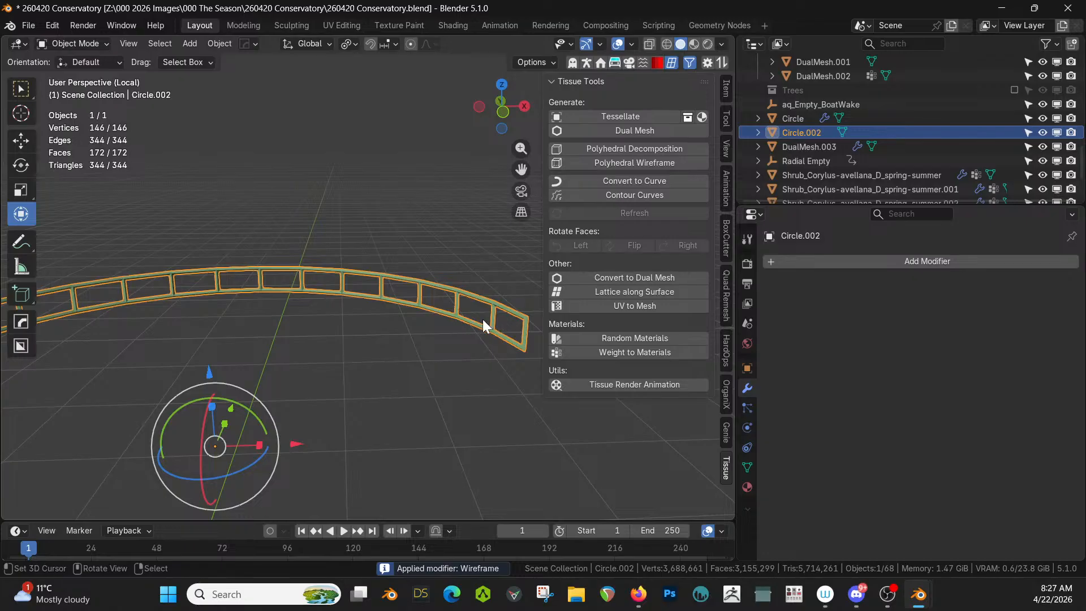
{"action": "key", "text": "Tab"}
{"action": "scroll", "coordinate": [482, 320], "scroll_direction": "up", "scroll_amount": 3}
{"action": "middle_click_drag", "start_coordinate": [478, 320], "coordinate": [227, 315], "text": "shift"}
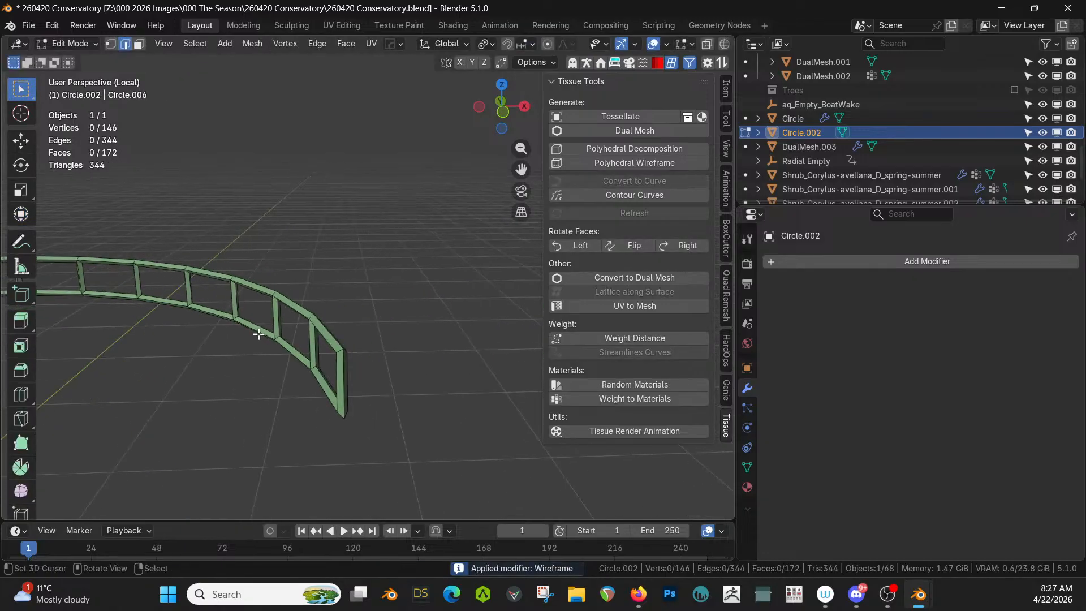
{"action": "left_click", "coordinate": [342, 368], "text": "alt"}
{"action": "middle_click_drag", "start_coordinate": [332, 396], "coordinate": [357, 315]}
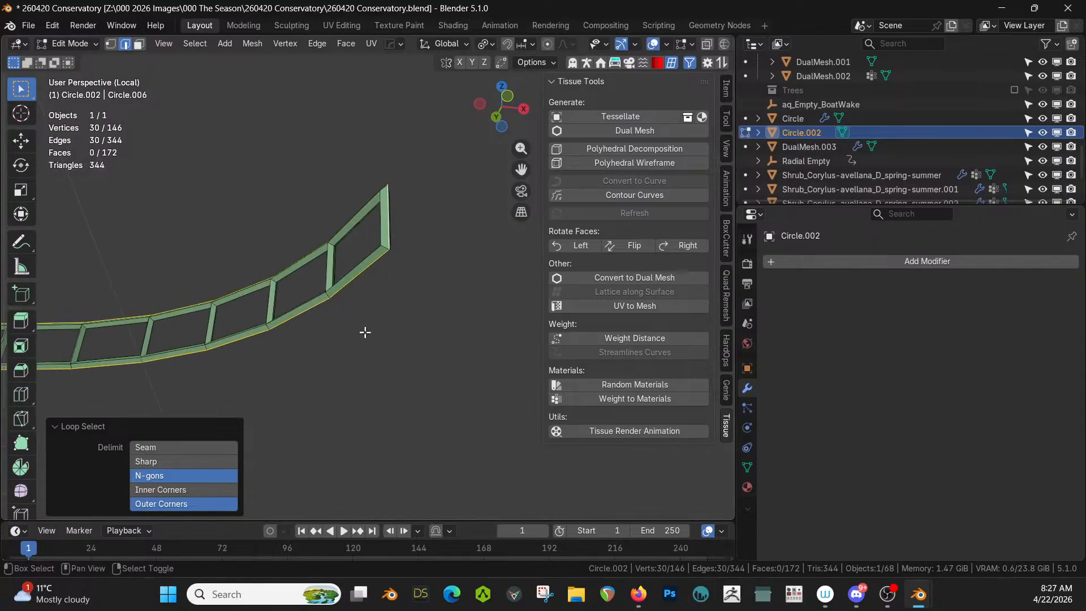
{"action": "key", "text": "shift+e"}
{"action": "left_click", "coordinate": [617, 406]}
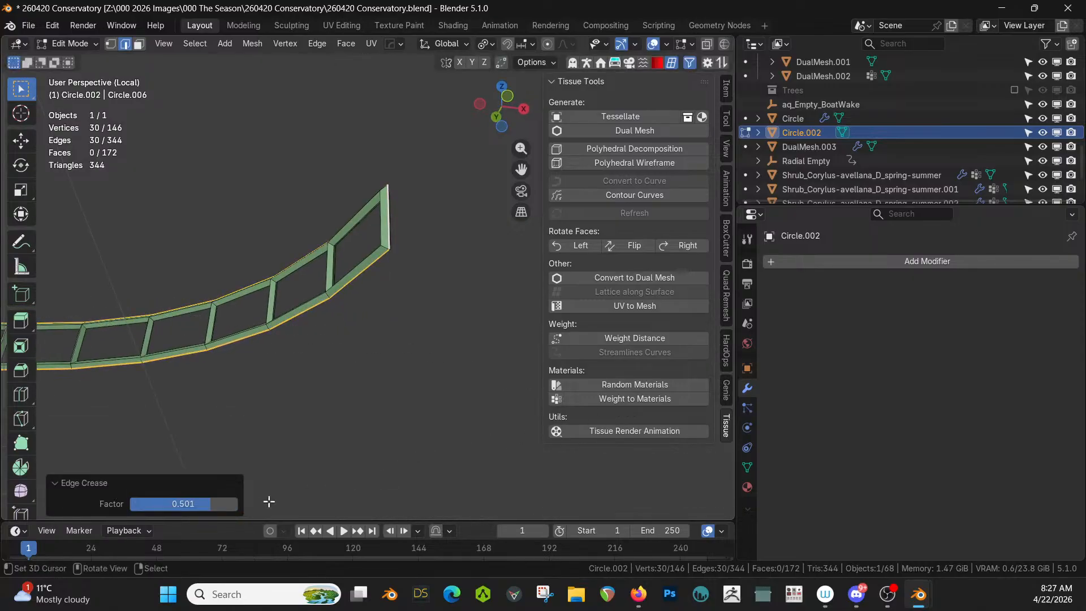
{"action": "left_click_drag", "start_coordinate": [211, 499], "coordinate": [239, 502]}
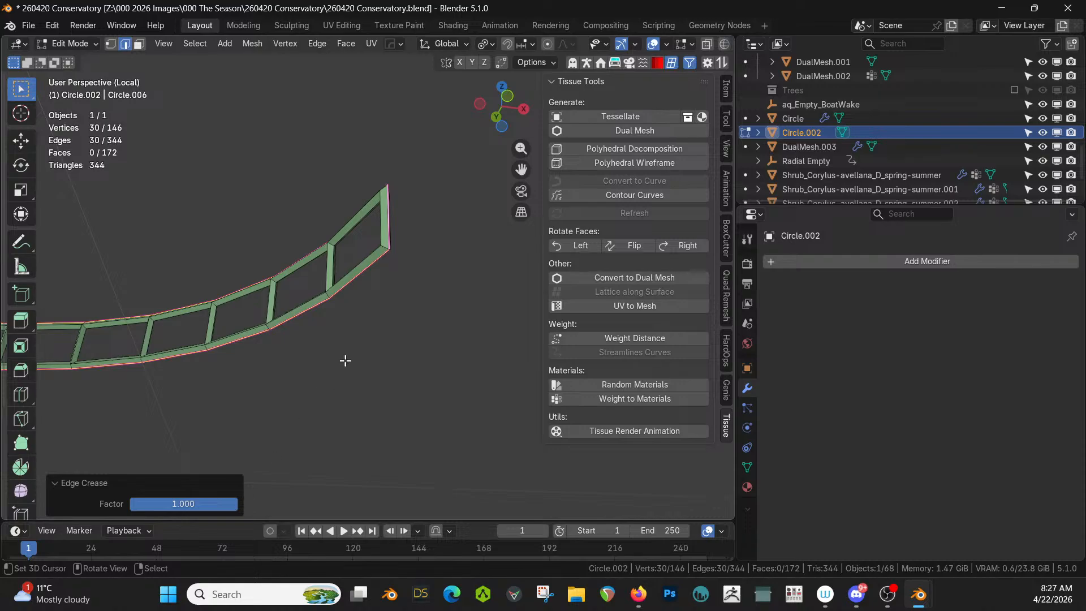
Step: Try a level 1 Subdivision modifier on the frame, undo it, and return to edit mode
{"action": "key", "text": "Tab"}
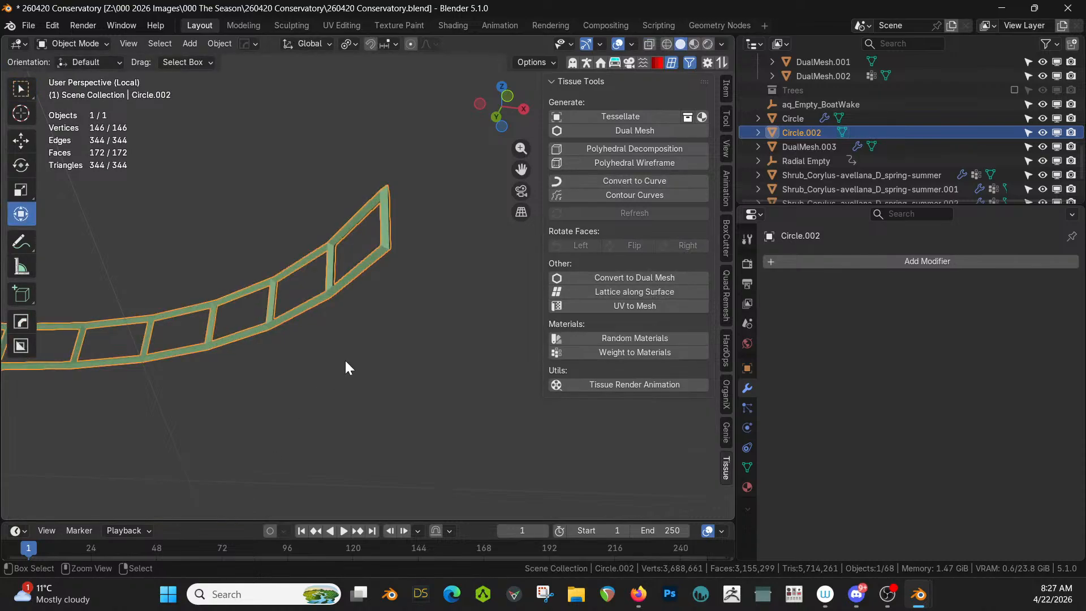
{"action": "key", "text": "ctrl+1"}
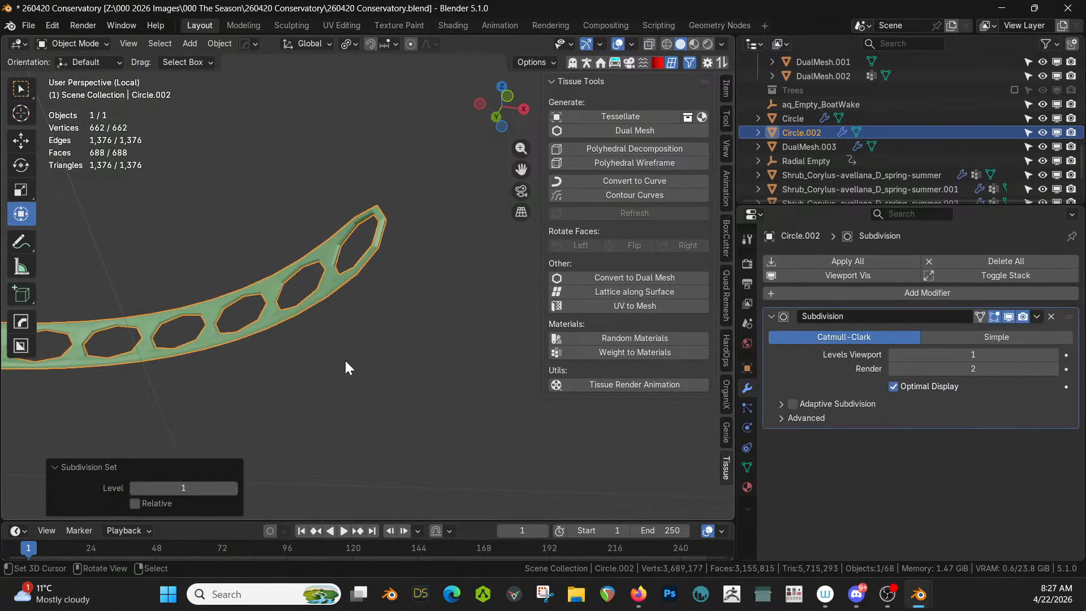
{"action": "key", "text": "ctrl+z"}
{"action": "middle_click_drag", "start_coordinate": [344, 359], "coordinate": [377, 382]}
{"action": "key", "text": "Tab"}
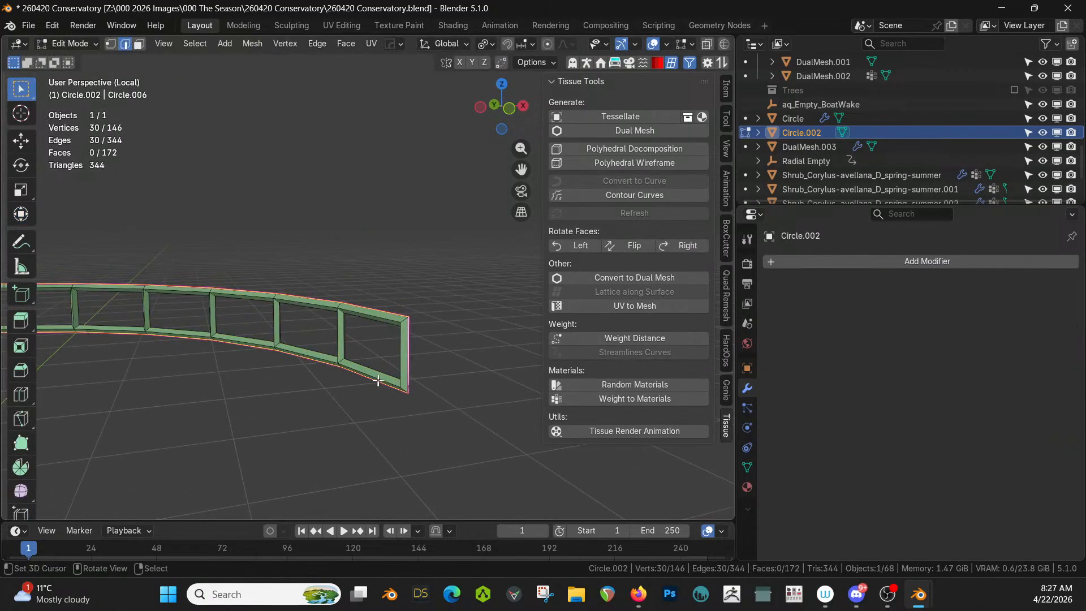
{"action": "left_click", "coordinate": [370, 370], "text": "alt+shift"}
{"action": "left_click", "coordinate": [300, 349], "text": "alt+shift"}
{"action": "left_click", "coordinate": [266, 340], "text": "alt+shift"}
{"action": "left_click", "coordinate": [181, 331], "text": "alt+shift"}
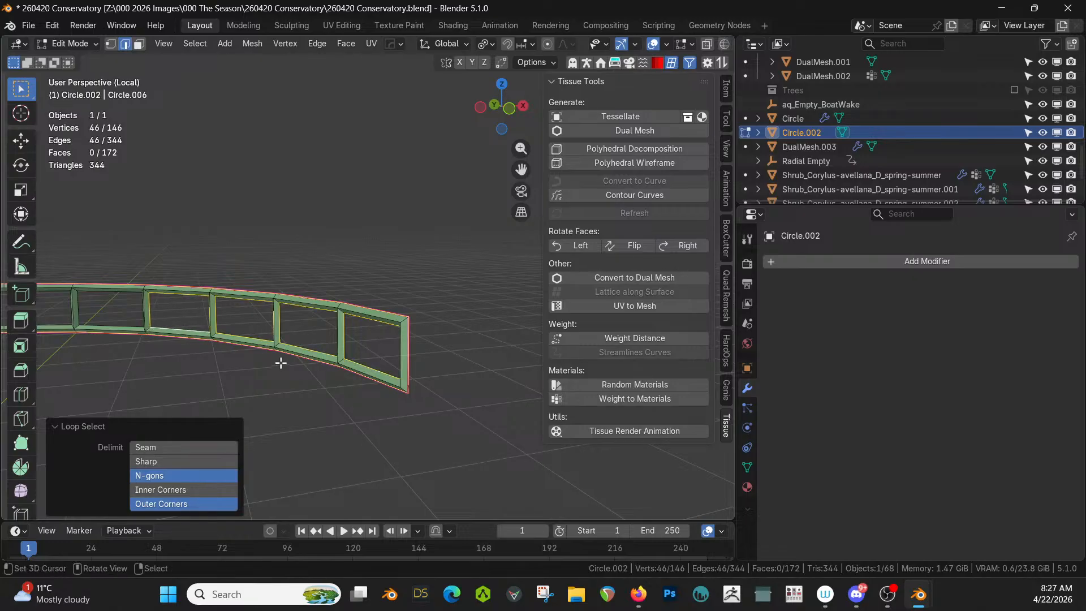
Step: Bevel all edges of the frame with 2 segments at about 16.5% width, and show the full scene in object mode
{"action": "key", "text": "a"}
{"action": "key", "text": "ctrl+b"}
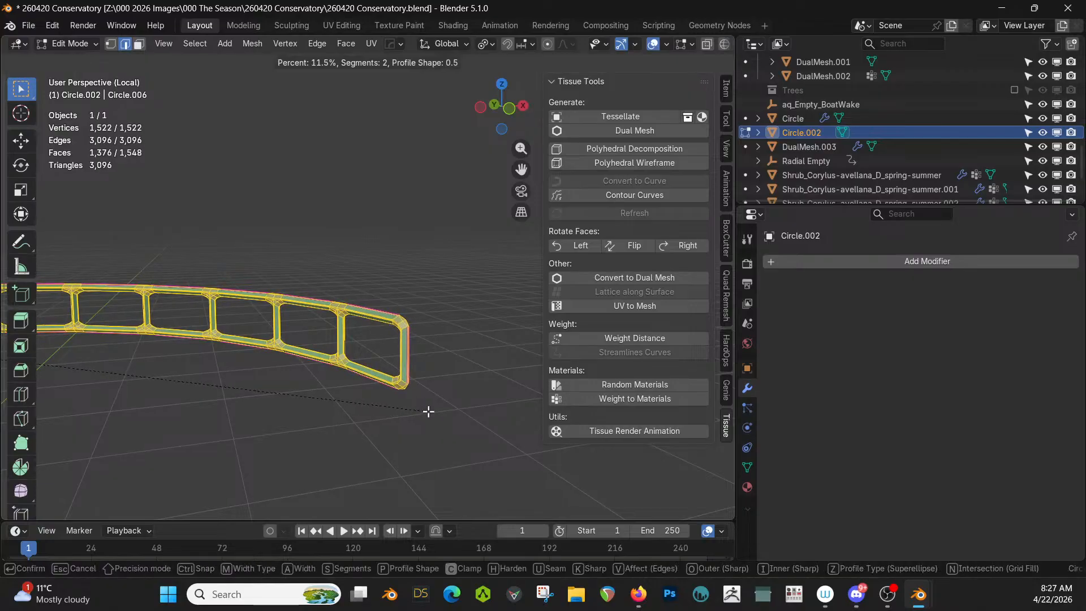
{"action": "left_click", "coordinate": [429, 412]}
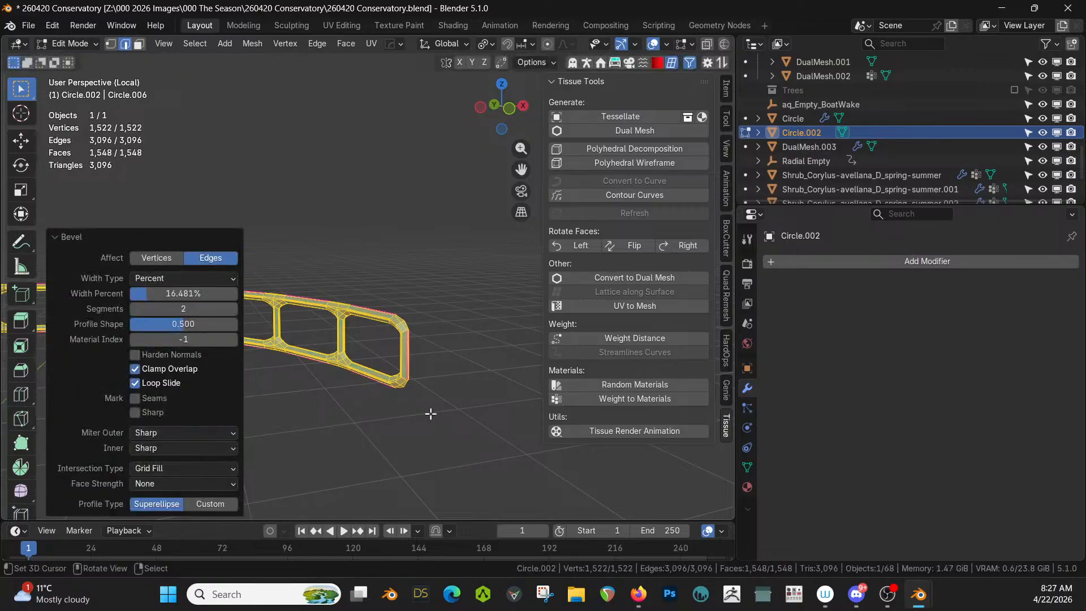
{"action": "key", "text": "Tab"}
{"action": "key", "text": "KP_Divide"}
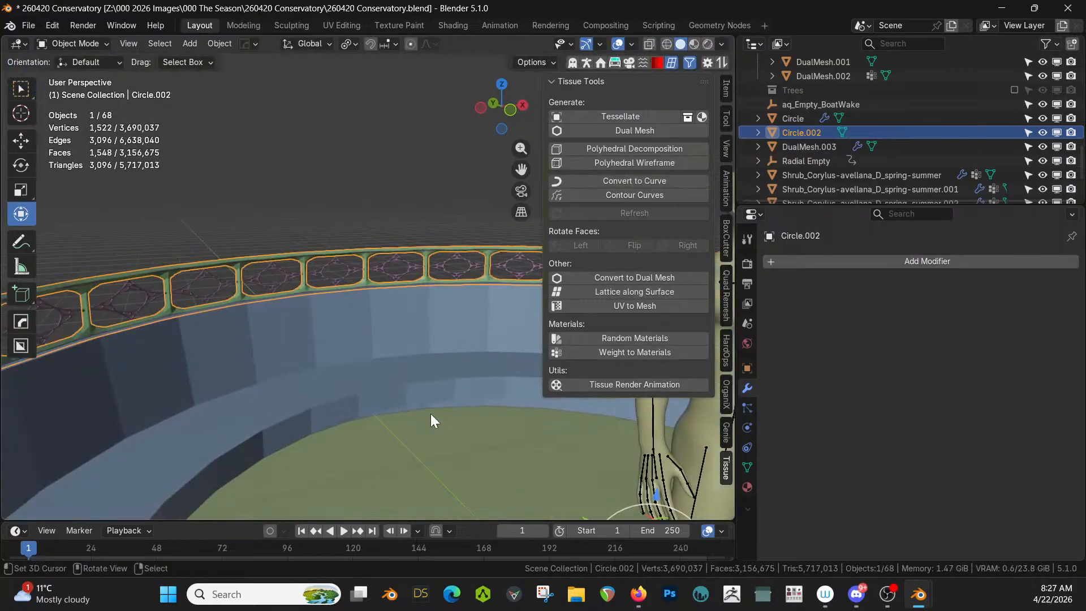
Step: Move the lattice strip slightly along the global Y axis within the frame, and deselect it
{"action": "left_click", "coordinate": [284, 196]}
{"action": "middle_click_drag", "start_coordinate": [284, 196], "coordinate": [236, 240]}
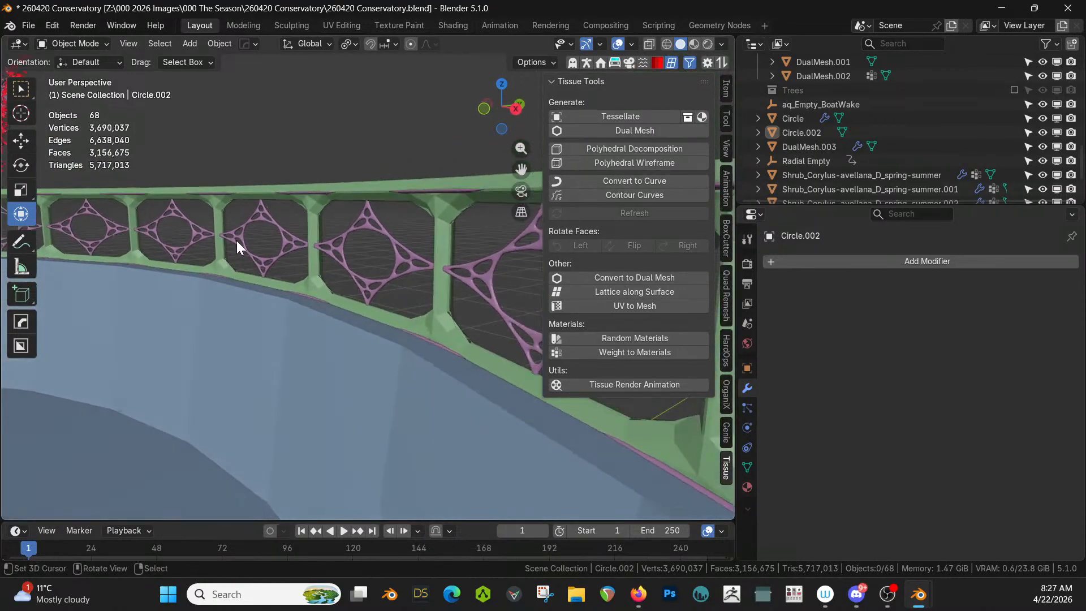
{"action": "left_click", "coordinate": [441, 193]}
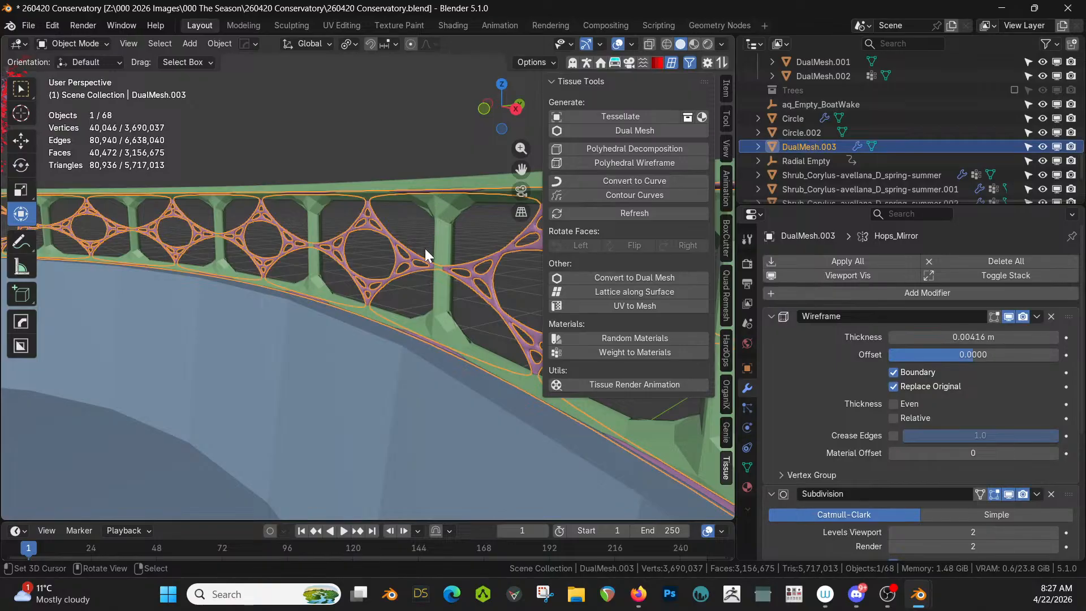
{"action": "key", "text": "g"}
{"action": "key", "text": "y"}
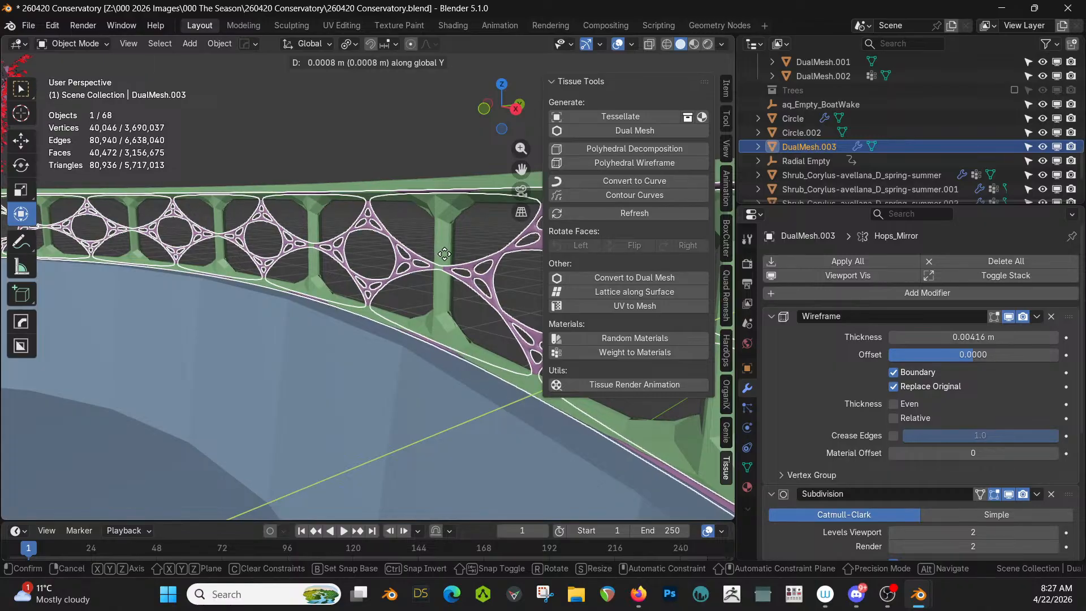
{"action": "left_click", "coordinate": [498, 244]}
{"action": "key", "text": "Tab"}
{"action": "scroll", "coordinate": [453, 258], "scroll_direction": "down", "scroll_amount": 1}
{"action": "key", "text": "Tab"}
{"action": "right_click", "coordinate": [426, 148]}
{"action": "middle_click_drag", "start_coordinate": [425, 145], "coordinate": [398, 168]}
{"action": "middle_click_drag", "start_coordinate": [284, 224], "coordinate": [255, 247]}
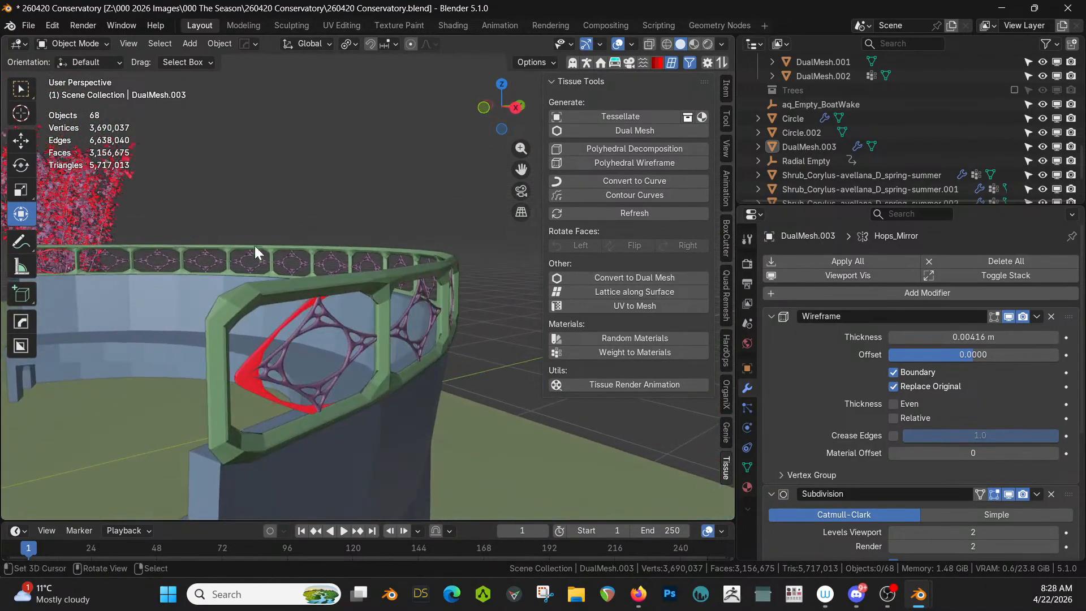
Step: Isolate the lattice strip in local view and examine its base mesh in edit mode
{"action": "left_click", "coordinate": [258, 370]}
{"action": "key", "text": "KP_Divide"}
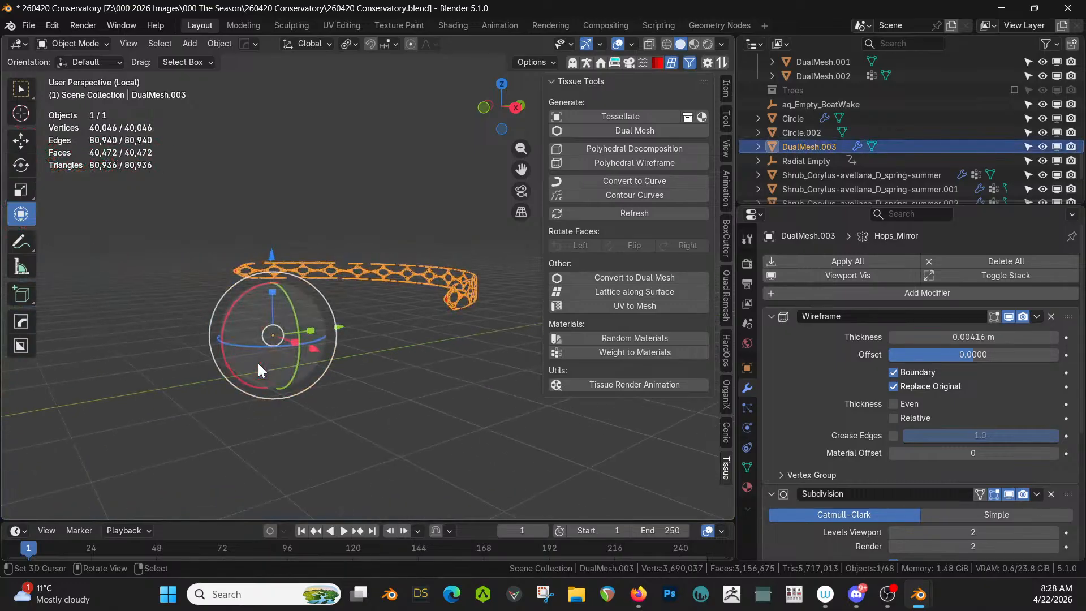
{"action": "middle_click_drag", "start_coordinate": [257, 359], "coordinate": [185, 361]}
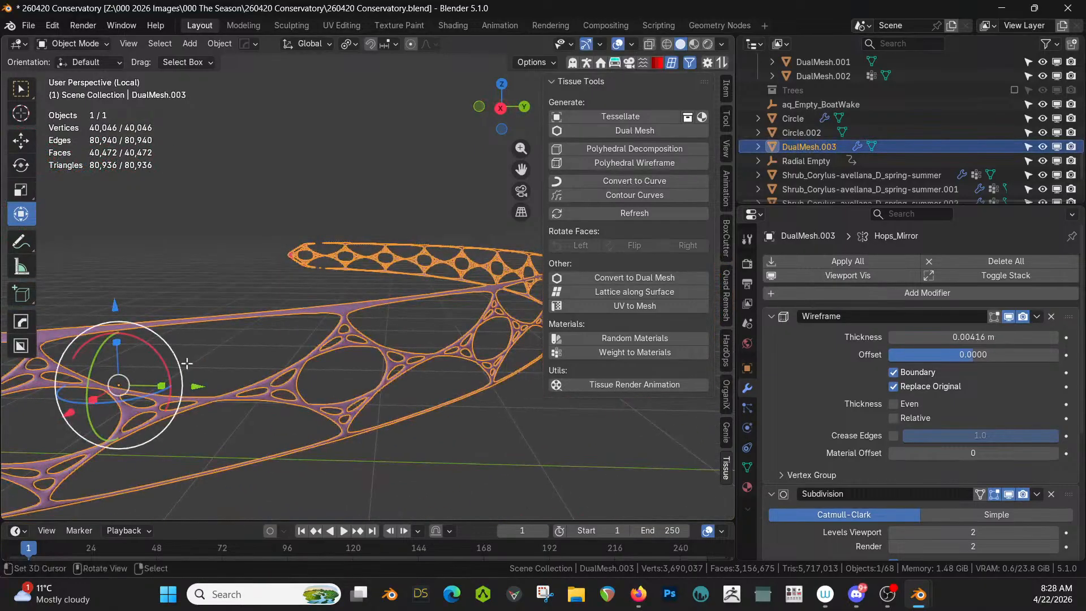
{"action": "key", "text": "Tab"}
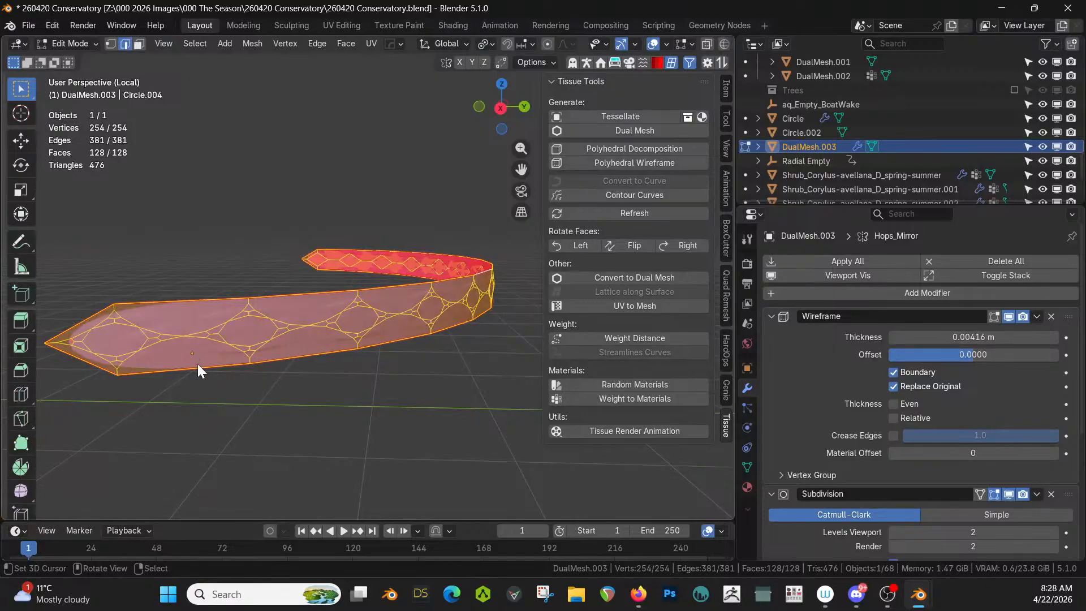
{"action": "key", "text": "Tab"}
{"action": "middle_click_drag", "start_coordinate": [195, 366], "coordinate": [301, 378]}
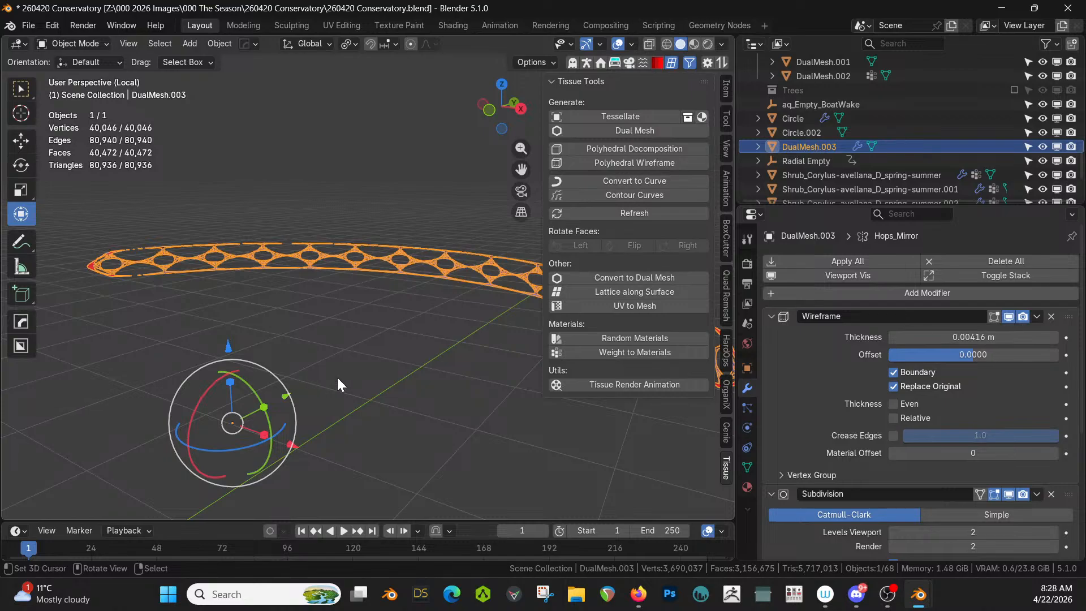
Step: Enable Even thickness on the lattice strip's Wireframe modifier and inspect the struts up close
{"action": "left_click", "coordinate": [895, 417]}
{"action": "left_click", "coordinate": [895, 418]}
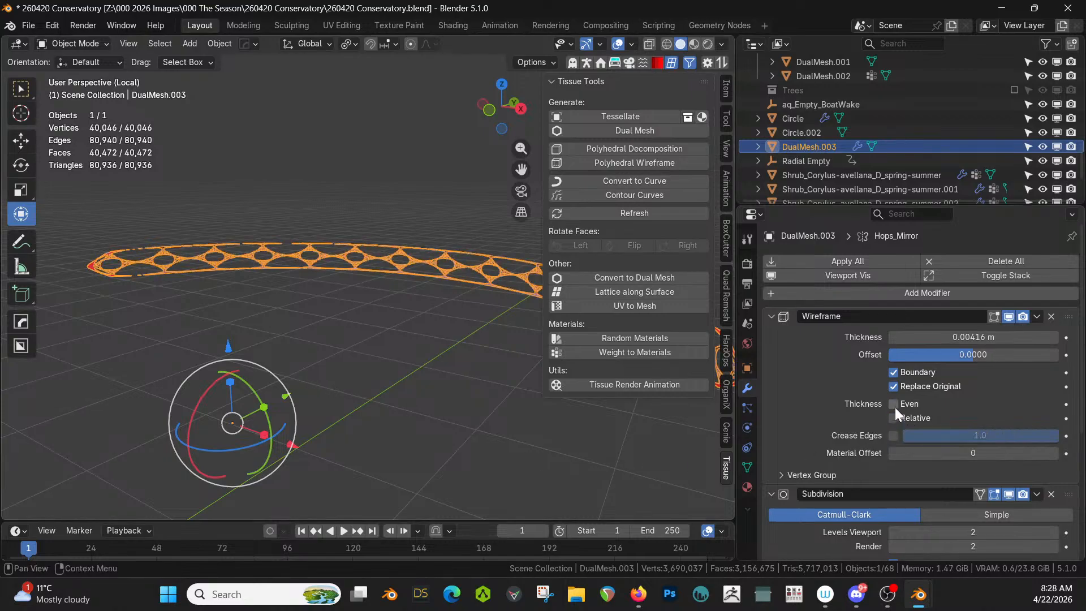
{"action": "middle_click_drag", "start_coordinate": [386, 345], "coordinate": [317, 320], "text": "shift"}
{"action": "scroll", "coordinate": [318, 316], "scroll_direction": "up", "scroll_amount": 4}
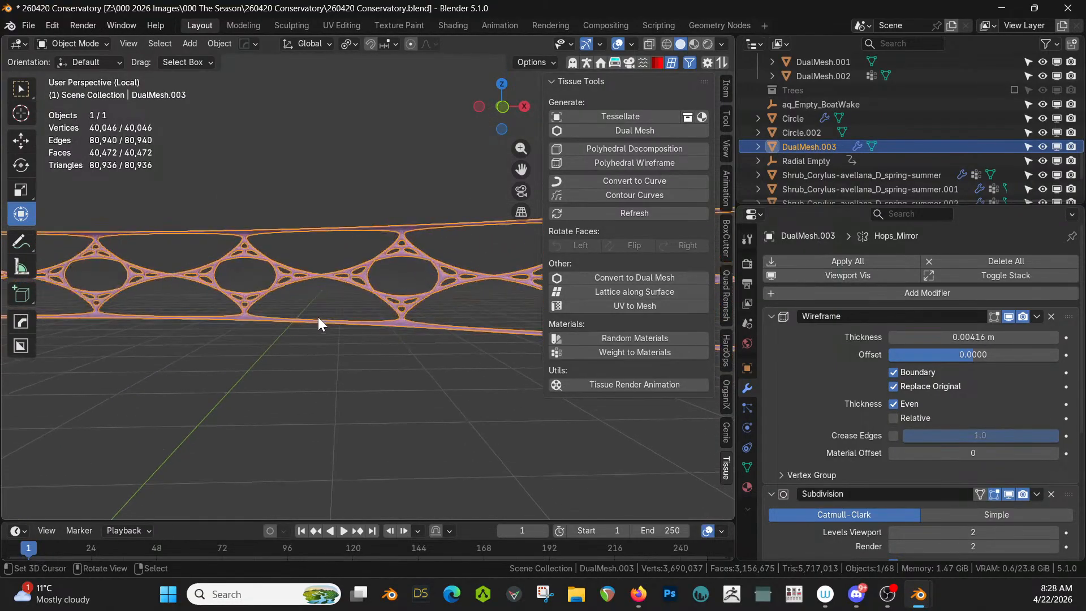
{"action": "scroll", "coordinate": [318, 318], "scroll_direction": "up", "scroll_amount": 4}
{"action": "scroll", "coordinate": [318, 317], "scroll_direction": "down", "scroll_amount": 3}
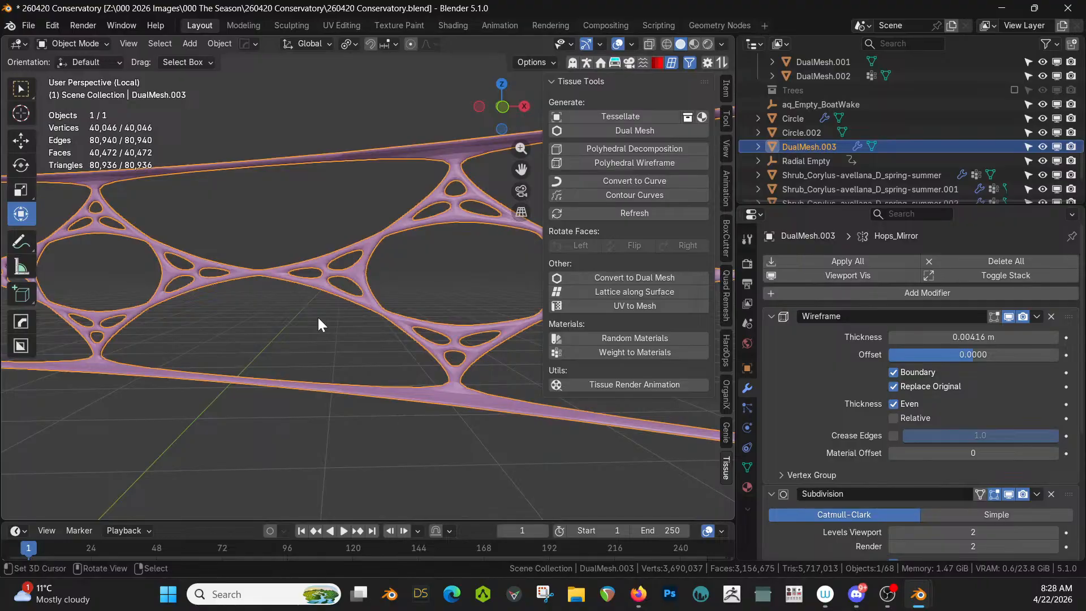
{"action": "middle_click_drag", "start_coordinate": [318, 317], "coordinate": [318, 321]}
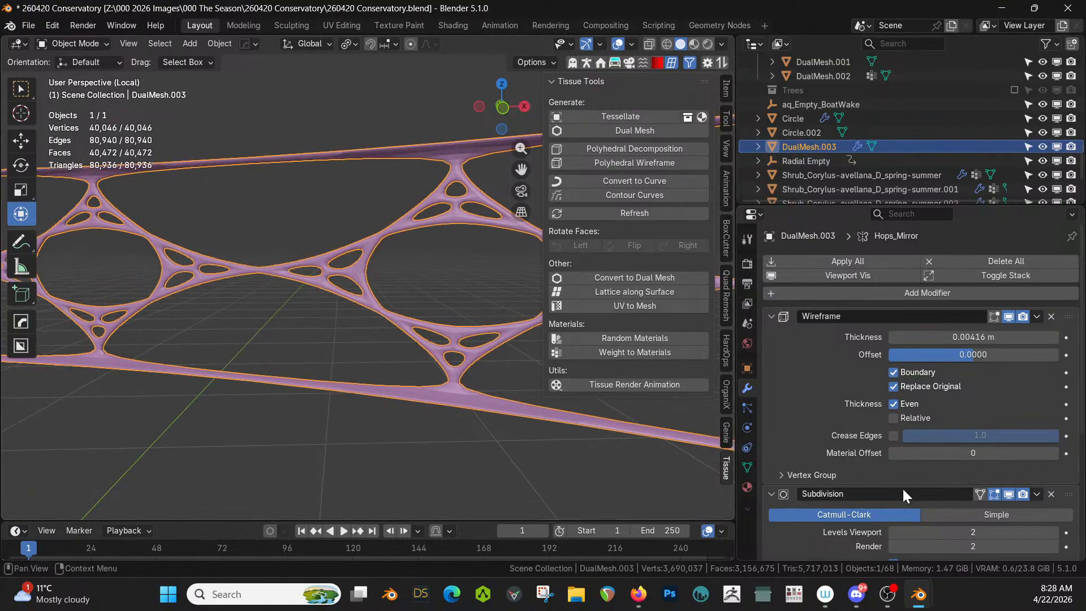
Step: Apply all modifiers on the lattice strip and bring the full scene back from local view
{"action": "scroll", "coordinate": [901, 487], "scroll_direction": "down", "scroll_amount": 8}
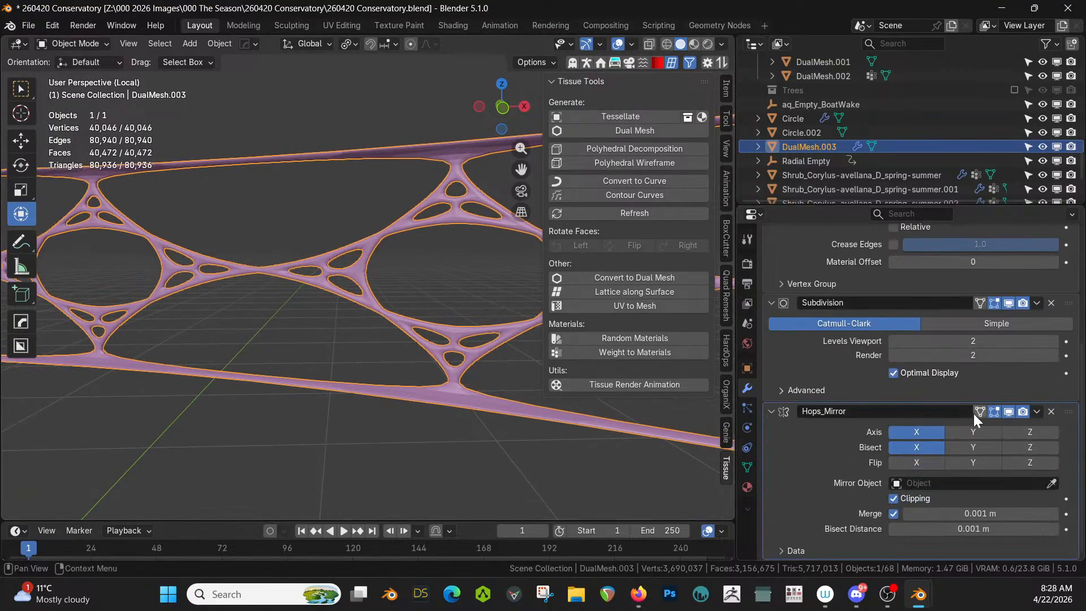
{"action": "scroll", "coordinate": [932, 386], "scroll_direction": "up", "scroll_amount": 8}
{"action": "key", "text": "ctrl+a"}
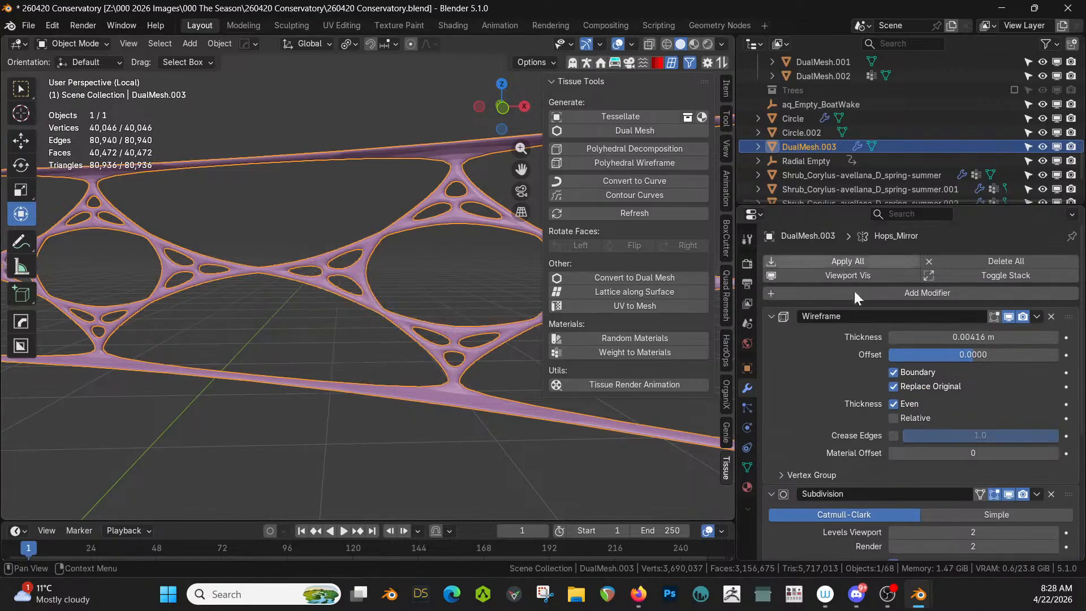
{"action": "left_click", "coordinate": [860, 258]}
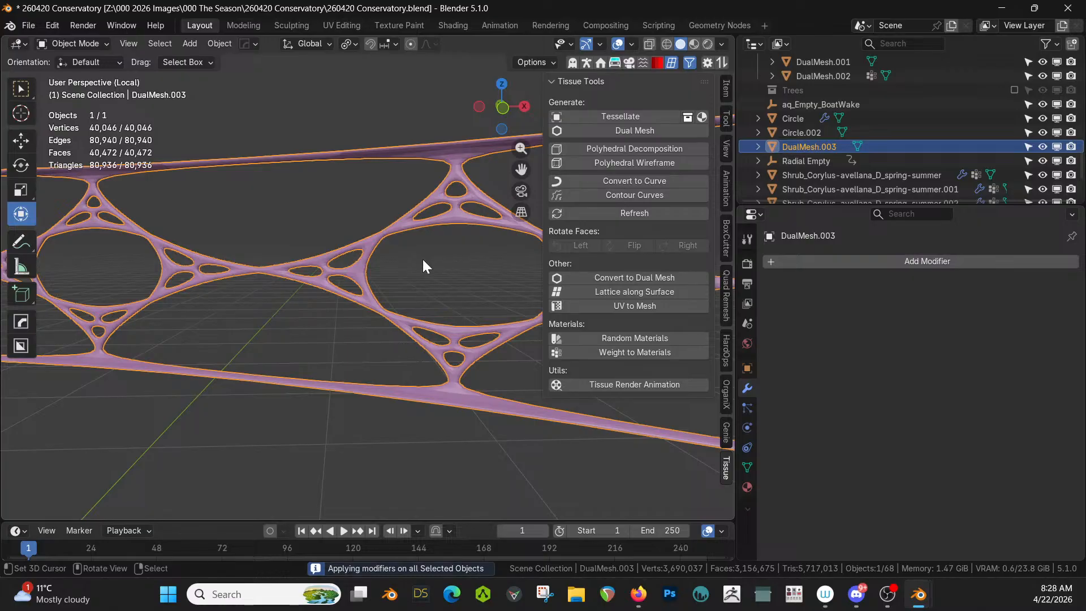
{"action": "key", "text": "KP_Divide"}
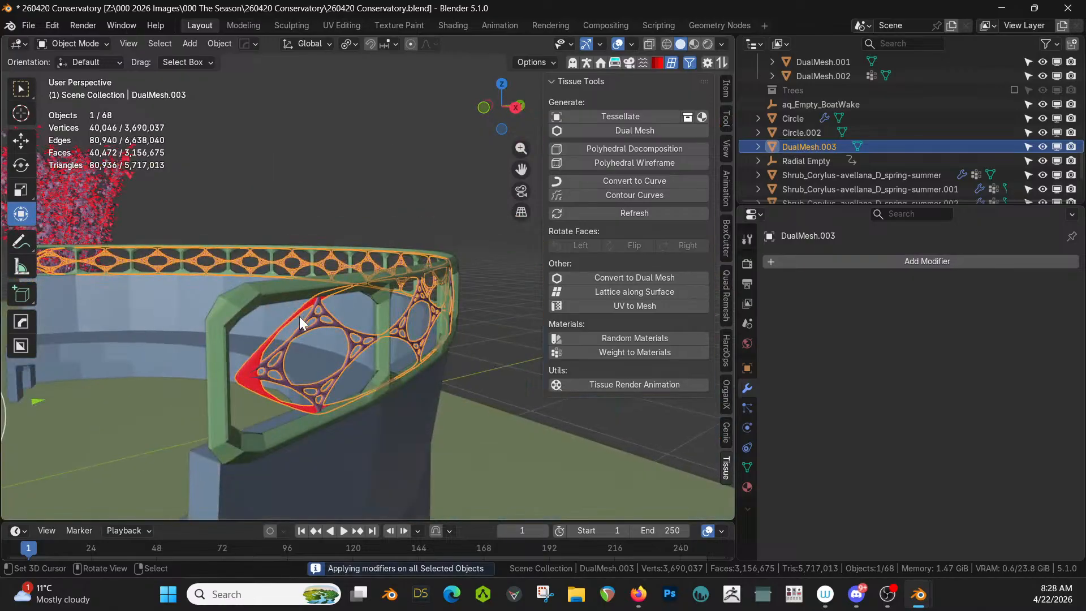
Step: Turn off the face orientation overlay, deselect the lattice strip, and review the whole bench around the human figure
{"action": "key", "text": "alt+v"}
{"action": "left_click", "coordinate": [278, 321]}
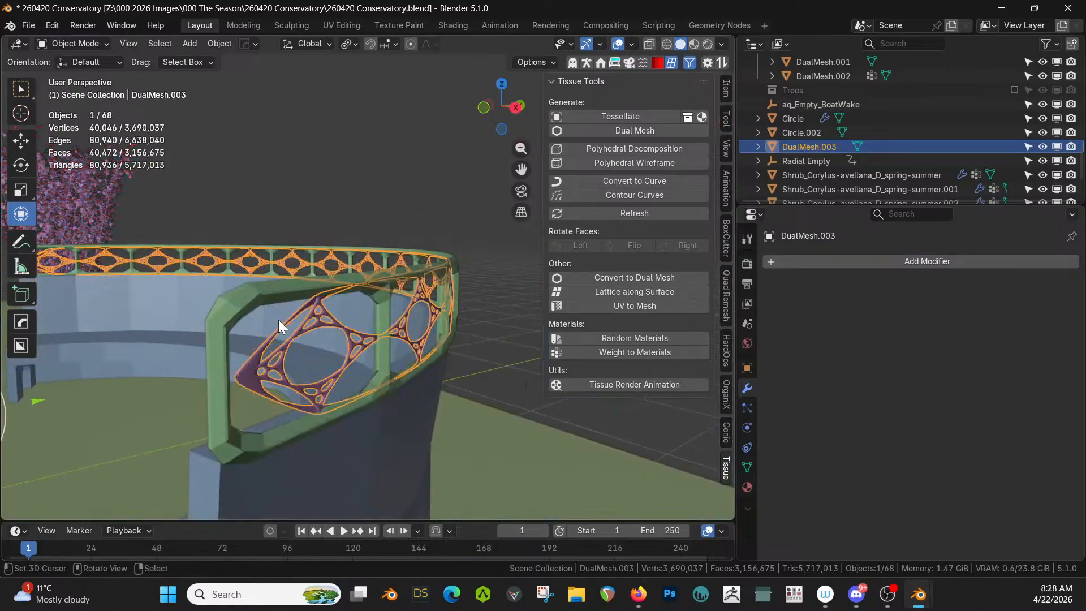
{"action": "right_click", "coordinate": [321, 195]}
{"action": "scroll", "coordinate": [321, 196], "scroll_direction": "down", "scroll_amount": 6}
{"action": "middle_click_drag", "start_coordinate": [321, 196], "coordinate": [256, 228]}
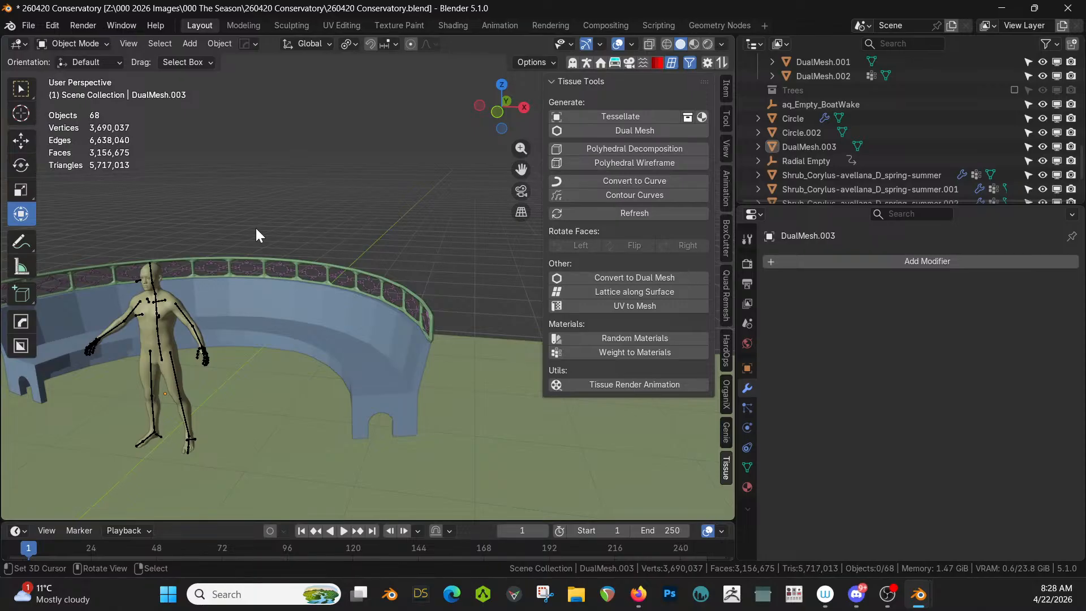
{"action": "middle_click_drag", "start_coordinate": [257, 229], "coordinate": [246, 278]}
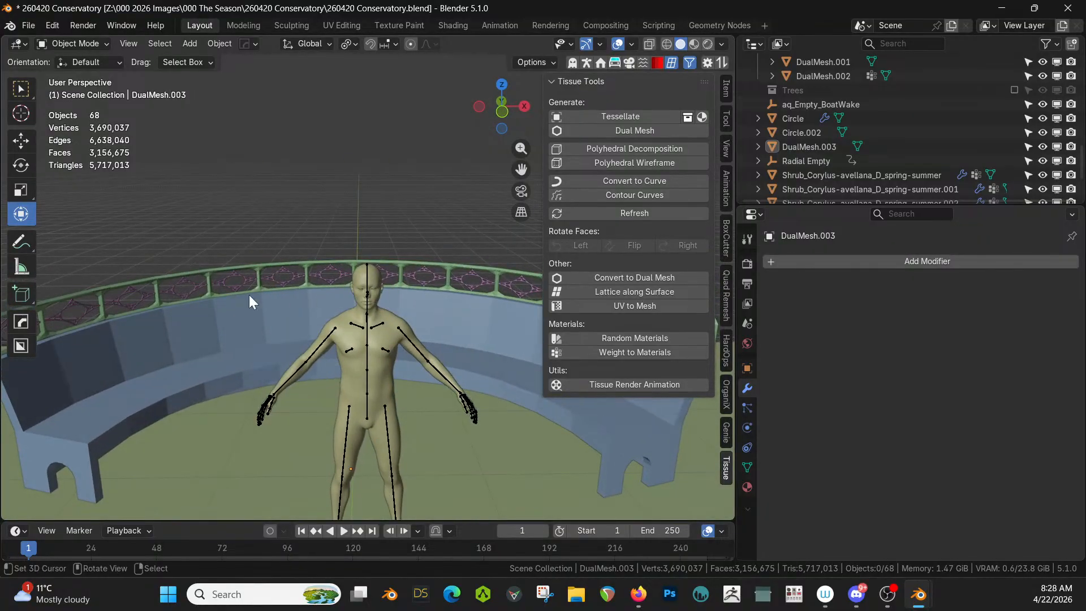
{"action": "middle_click_drag", "start_coordinate": [251, 328], "coordinate": [311, 321]}
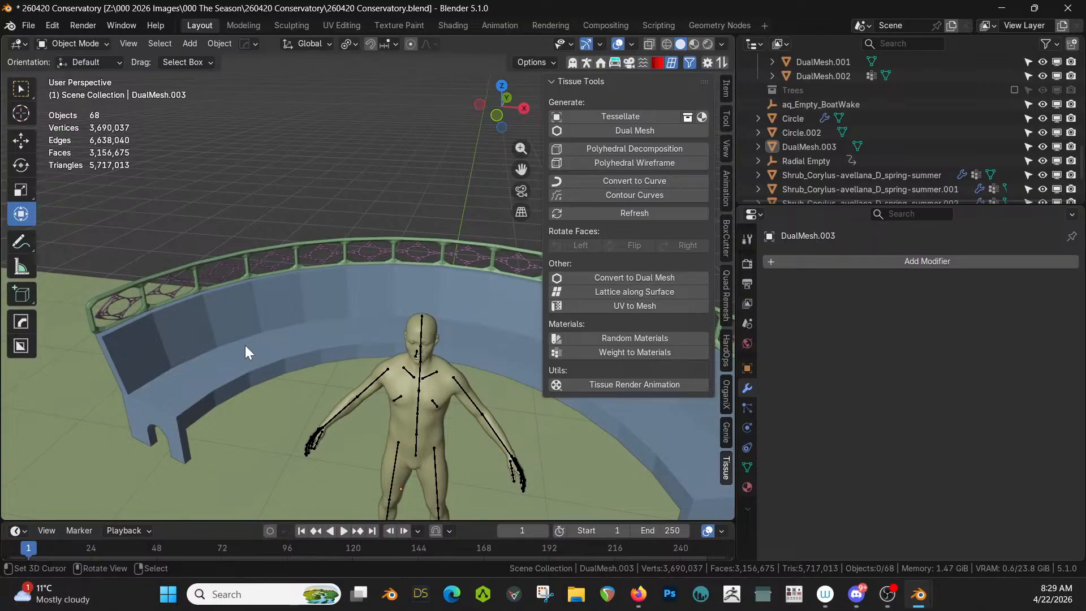
Step: Sharpen the bench with HardOps Ssharp at 30° sharpness and a 60° smooth angle
{"action": "left_click", "coordinate": [209, 361]}
{"action": "key", "text": "q"}
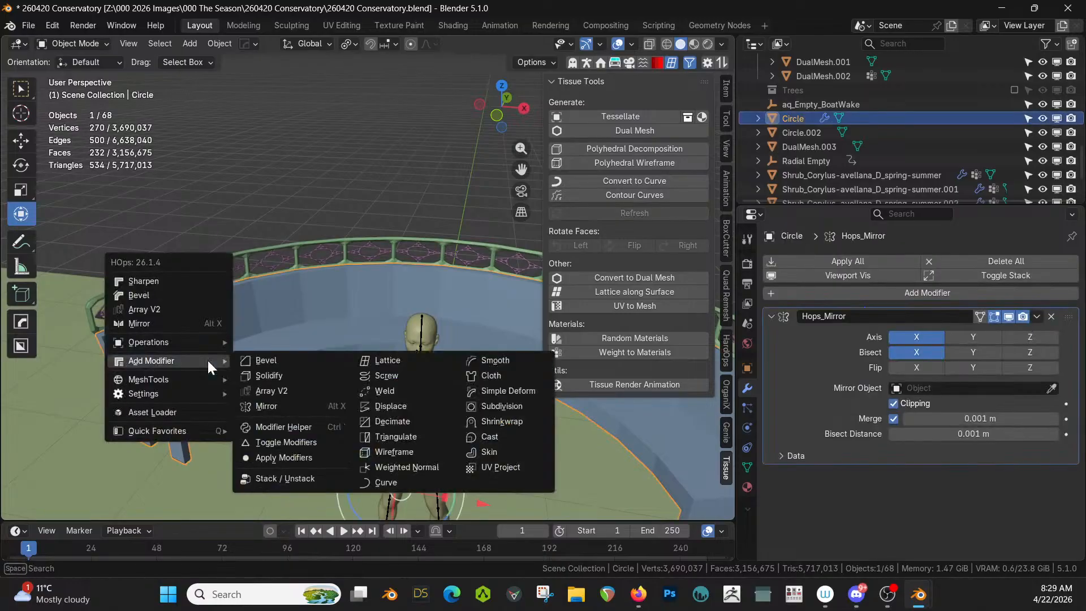
{"action": "left_click", "coordinate": [165, 277]}
{"action": "middle_click_drag", "start_coordinate": [297, 368], "coordinate": [300, 284]}
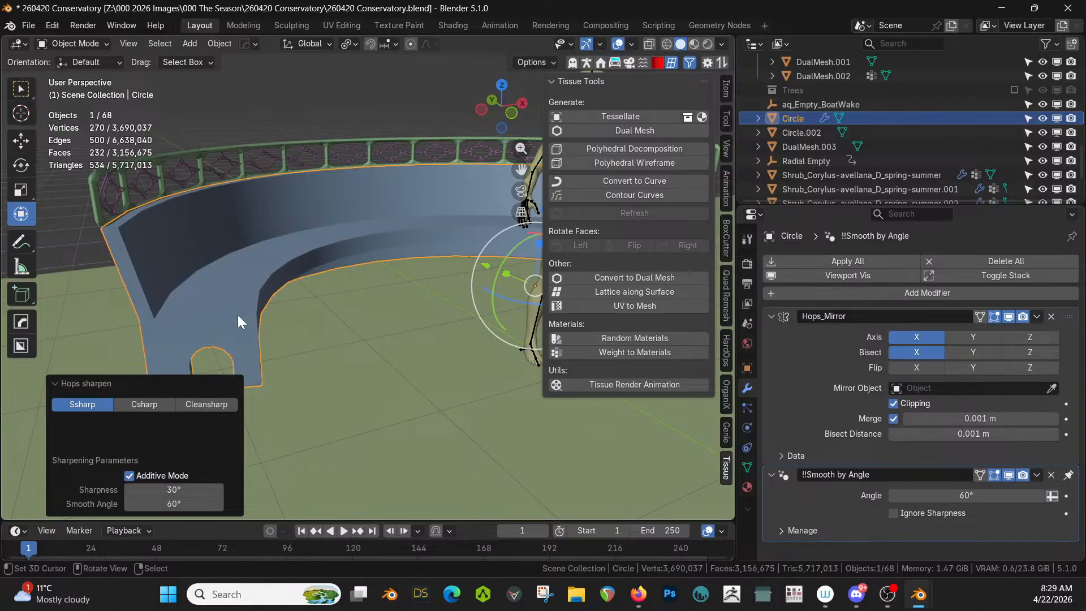
Step: Add a HardOps bevel to the bench with 3 segments and a width of about 0.0043
{"action": "key", "text": "q"}
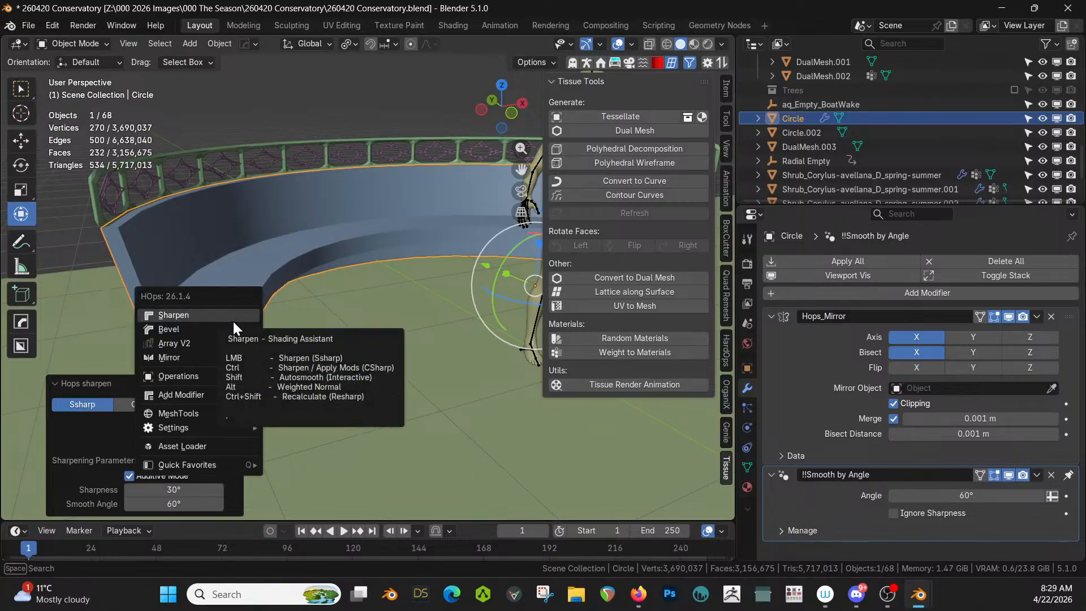
{"action": "left_click", "coordinate": [230, 329]}
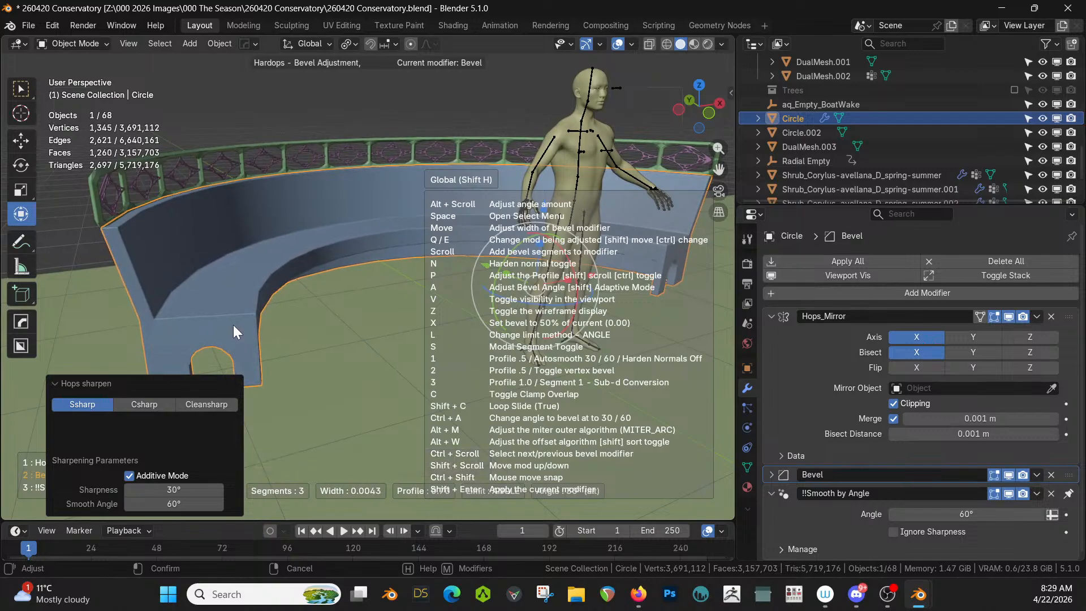
{"action": "left_click", "coordinate": [233, 325]}
{"action": "key", "text": "Tab"}
{"action": "key", "text": "Tab"}
{"action": "right_click", "coordinate": [318, 352]}
{"action": "middle_click_drag", "start_coordinate": [318, 352], "coordinate": [251, 407]}
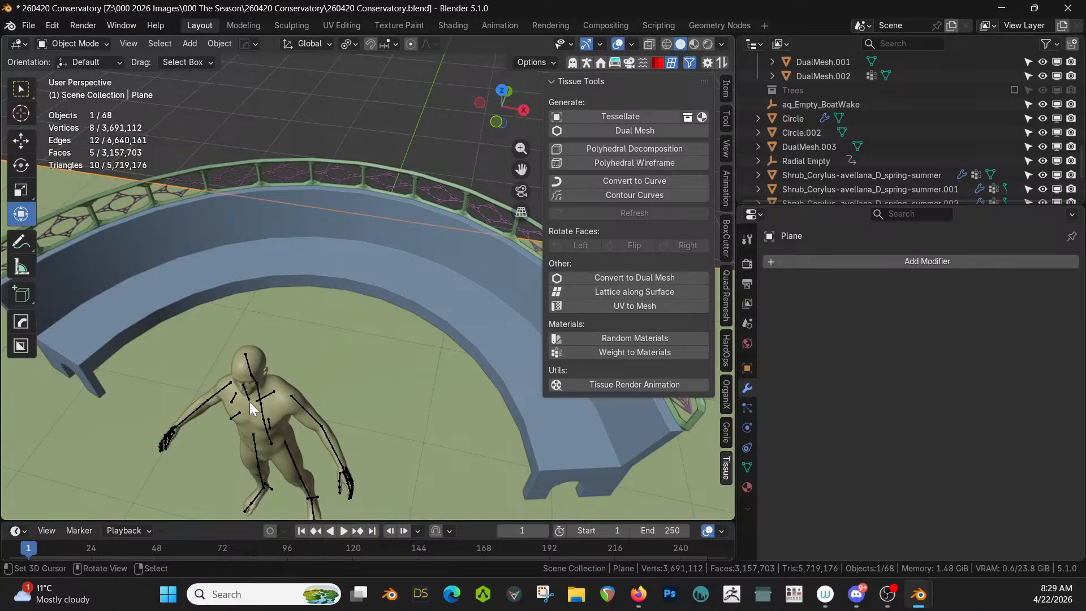
{"action": "middle_click_drag", "start_coordinate": [252, 407], "coordinate": [233, 374]}
Step: Link the materials of the green round pedestal ornament to the bench
{"action": "scroll", "coordinate": [233, 374], "scroll_direction": "down", "scroll_amount": 6}
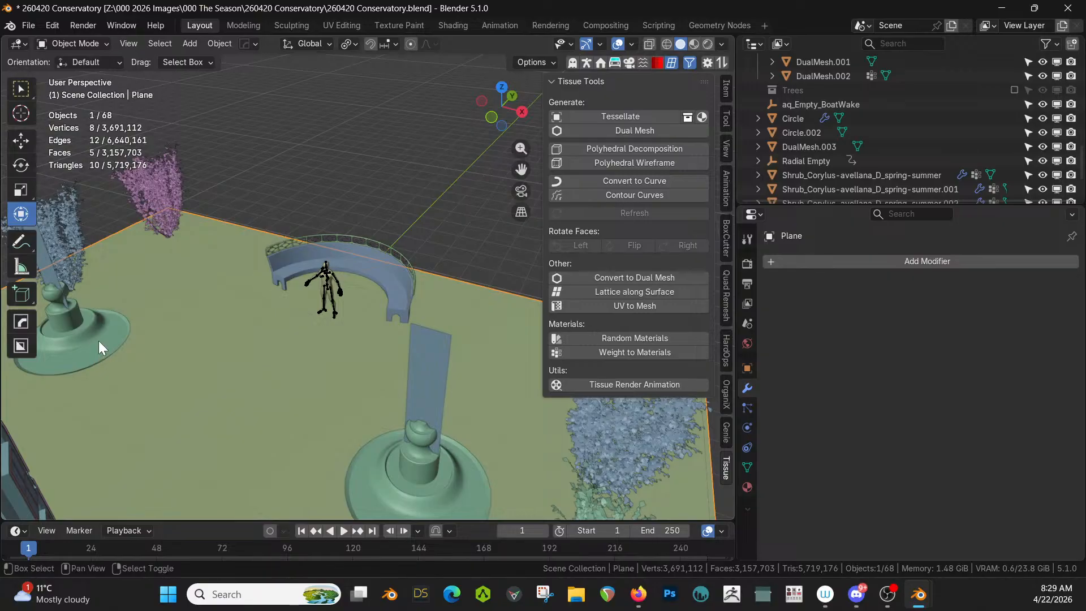
{"action": "left_click", "coordinate": [282, 270]}
{"action": "left_click", "coordinate": [99, 343], "text": "shift"}
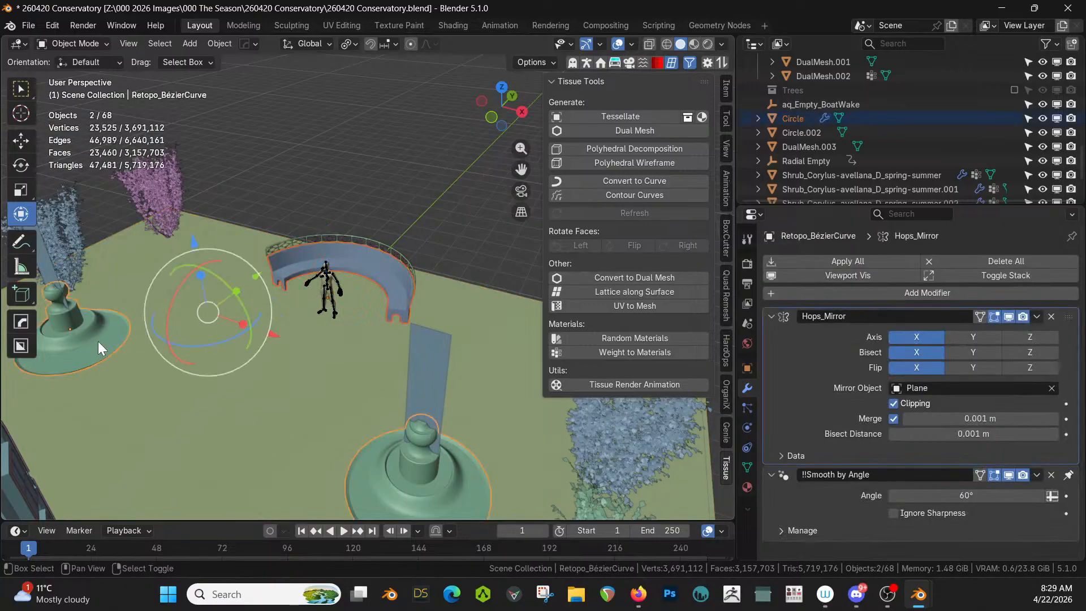
{"action": "key", "text": "ctrl+l"}
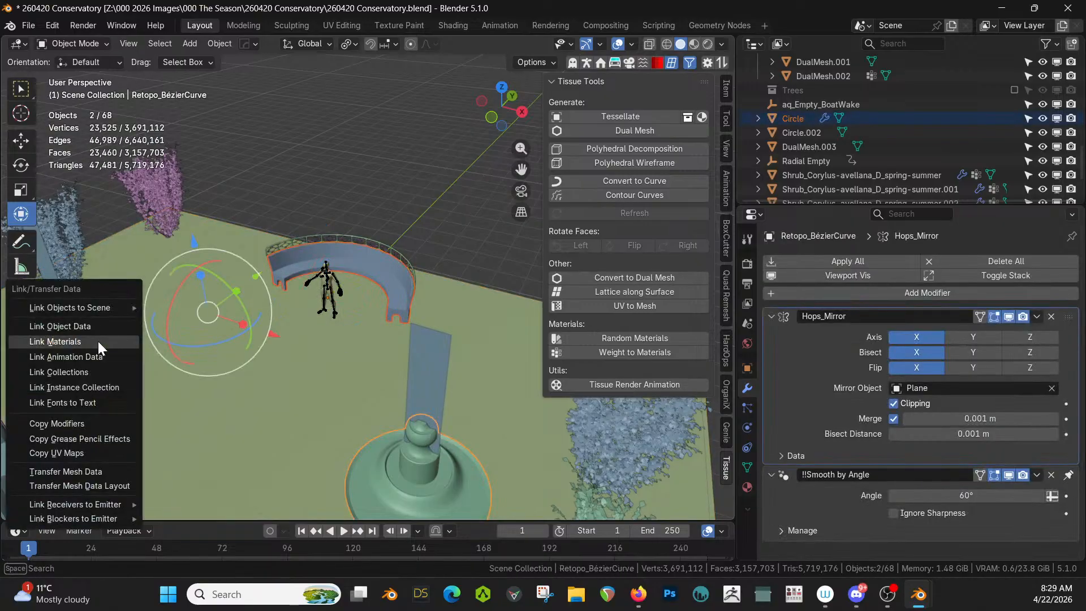
{"action": "left_click", "coordinate": [98, 342]}
{"action": "scroll", "coordinate": [131, 335], "scroll_direction": "up", "scroll_amount": 4}
{"action": "scroll", "coordinate": [129, 331], "scroll_direction": "up", "scroll_amount": 3}
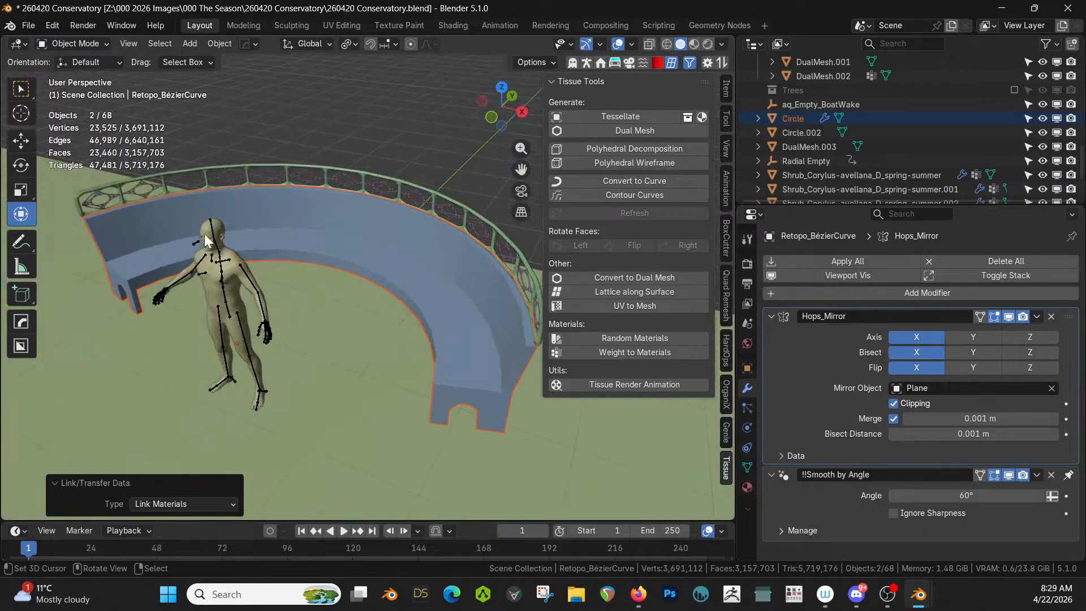
Step: Assign the existing sy_titanium_matte material to the frame above the bench's backrest
{"action": "left_click", "coordinate": [287, 165]}
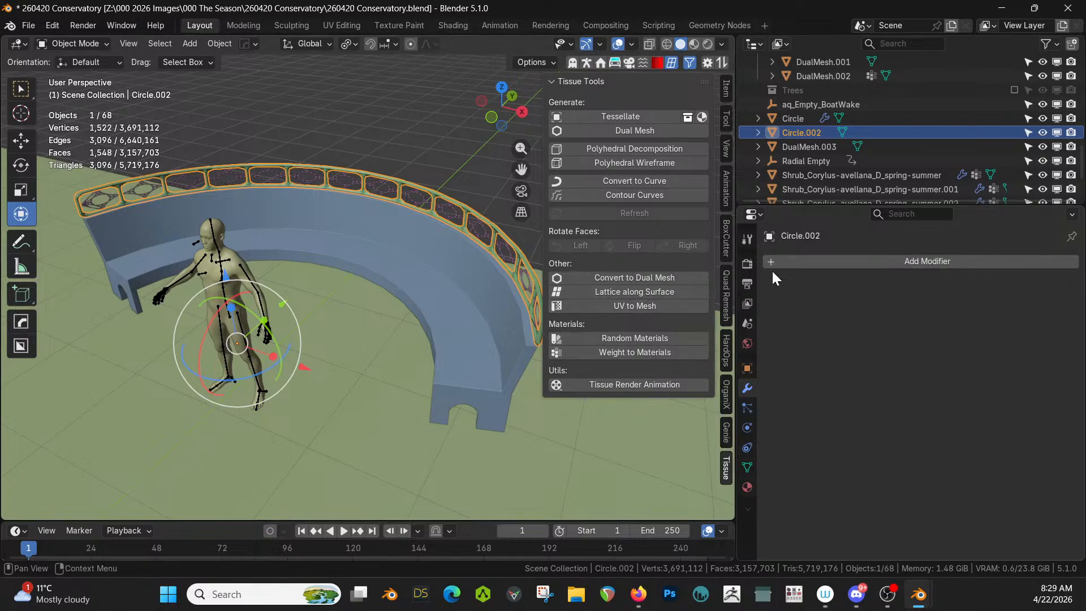
{"action": "left_click", "coordinate": [748, 487]}
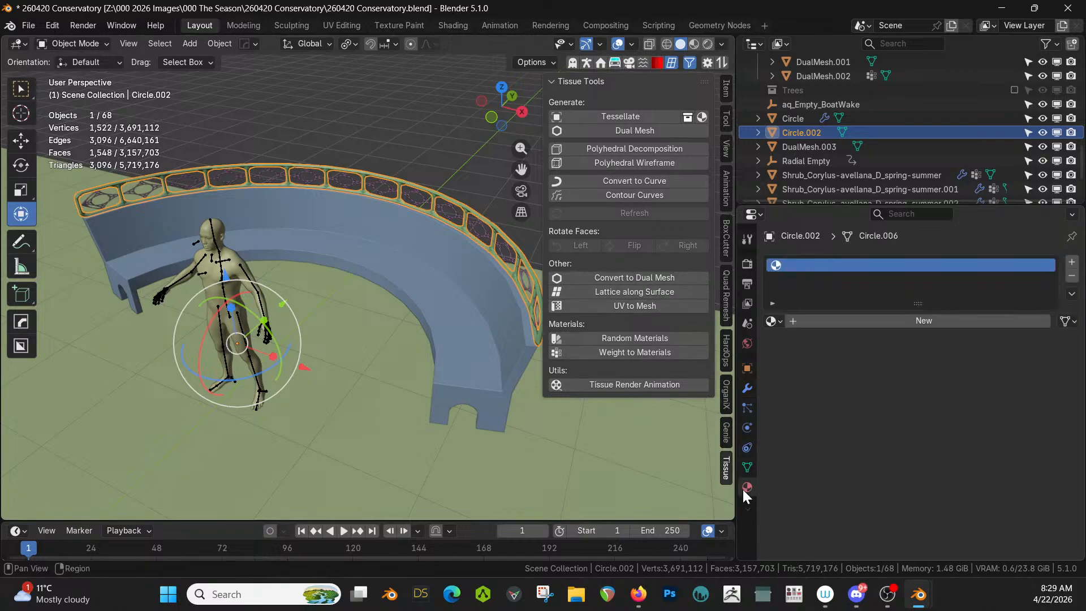
{"action": "left_click", "coordinate": [774, 320]}
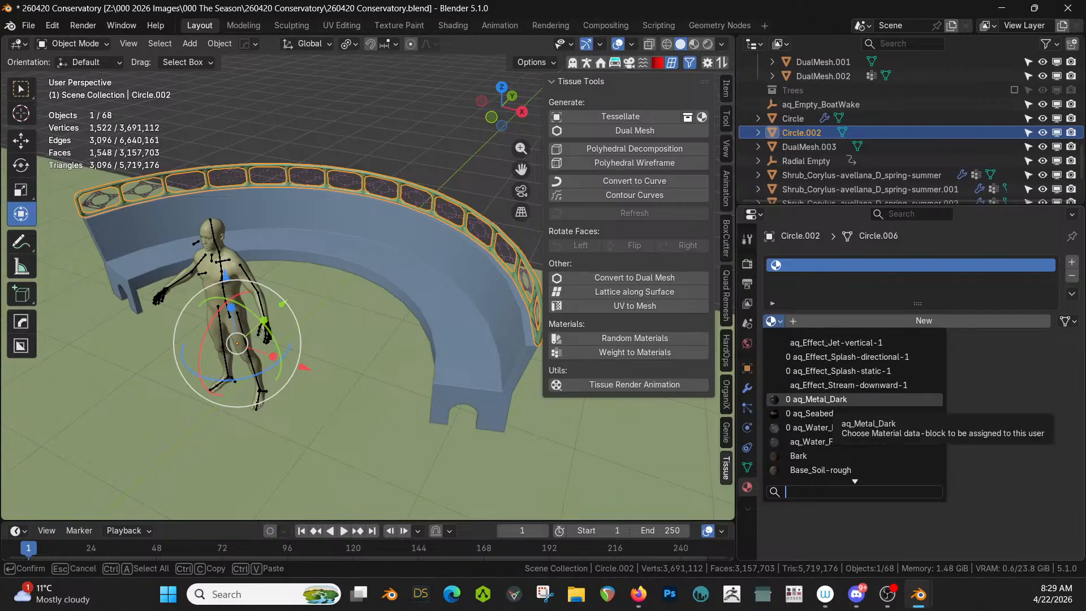
{"action": "key", "text": "Down"}
{"action": "key", "text": "Down"}
{"action": "key", "text": "Down"}
{"action": "key", "text": "Down"}
{"action": "key", "text": "Down"}
{"action": "key", "text": "Down"}
{"action": "key", "text": "Down"}
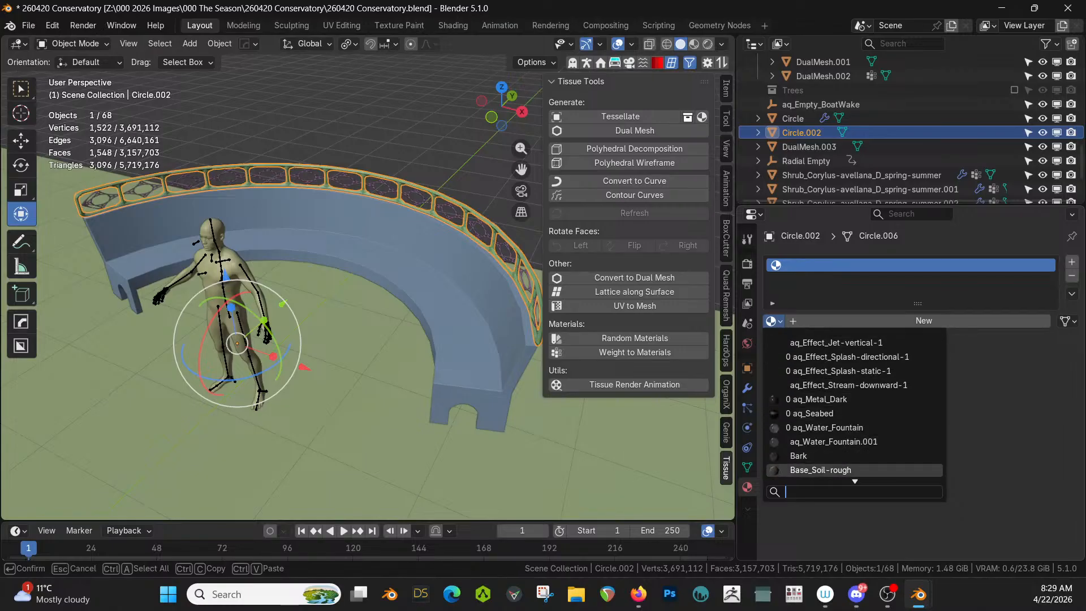
{"action": "key", "text": "Down"}
{"action": "key", "text": "Down"}
{"action": "key", "text": "Down"}
{"action": "key", "text": "Down"}
{"action": "key", "text": "Down"}
{"action": "key", "text": "Down"}
{"action": "key", "text": "Down"}
{"action": "key", "text": "Down"}
{"action": "key", "text": "Down"}
{"action": "key", "text": "Down"}
{"action": "key", "text": "Down"}
{"action": "key", "text": "Down"}
{"action": "key", "text": "Down"}
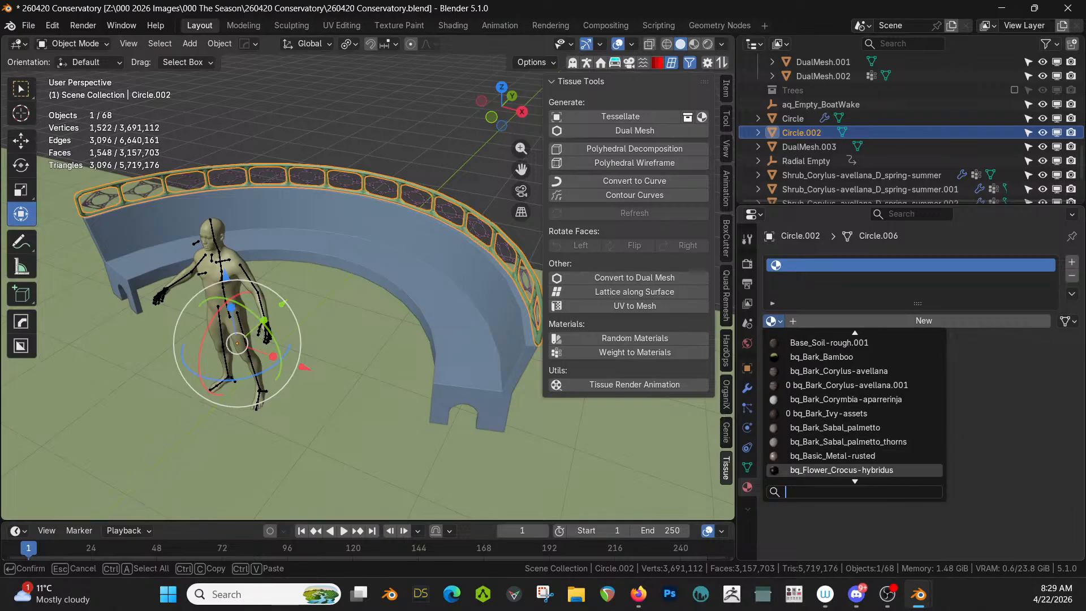
{"action": "scroll", "coordinate": [854, 406], "scroll_direction": "down", "scroll_amount": 15}
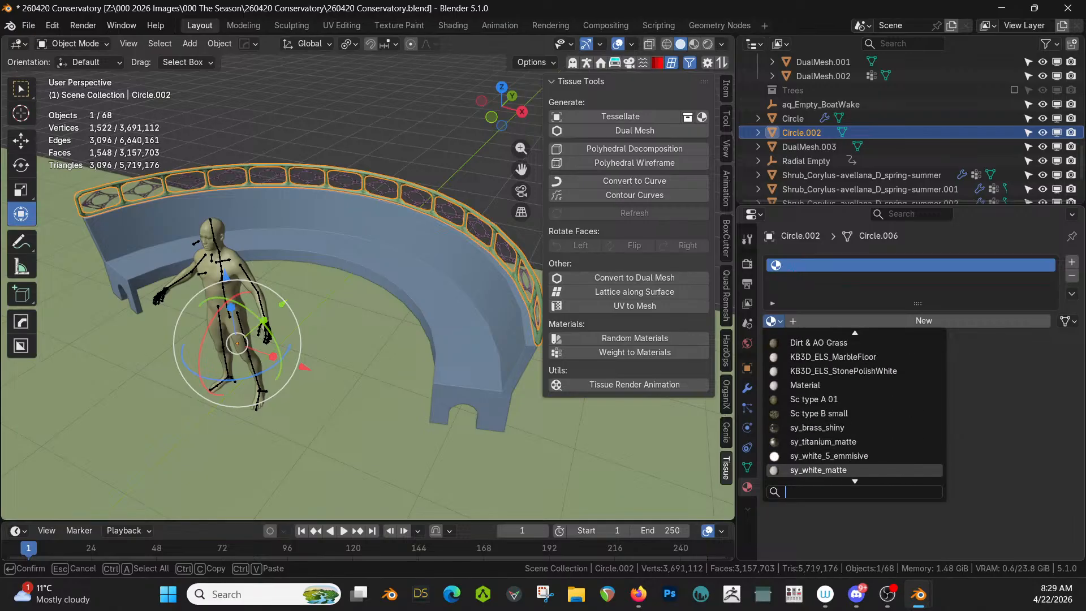
{"action": "key", "text": "Down"}
{"action": "key", "text": "Down"}
{"action": "key", "text": "Down"}
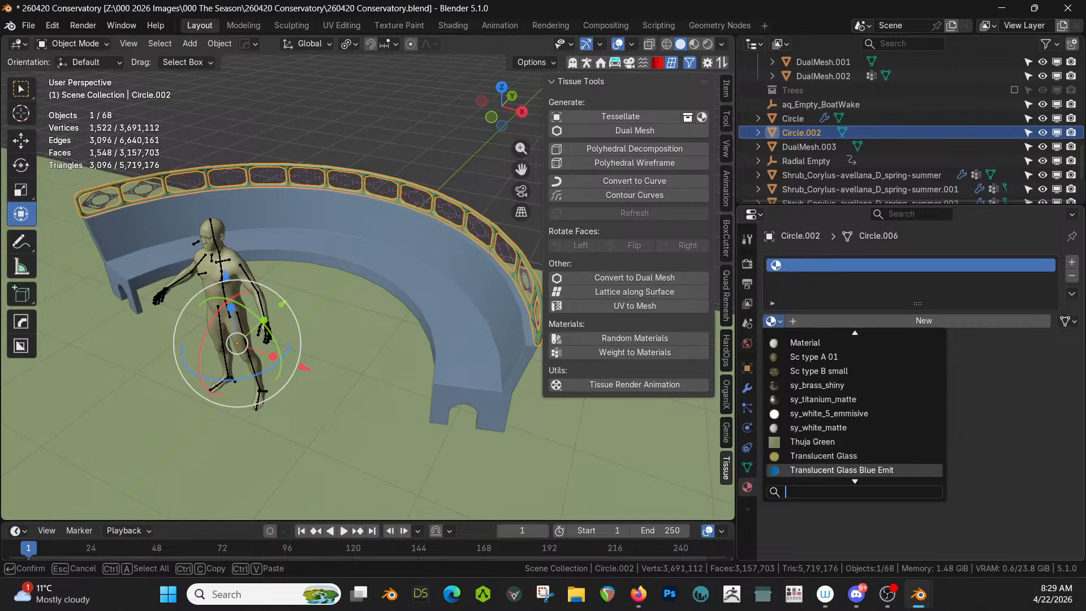
{"action": "key", "text": "Up"}
{"action": "key", "text": "Up"}
{"action": "key", "text": "Up"}
{"action": "key", "text": "Up"}
{"action": "key", "text": "Up"}
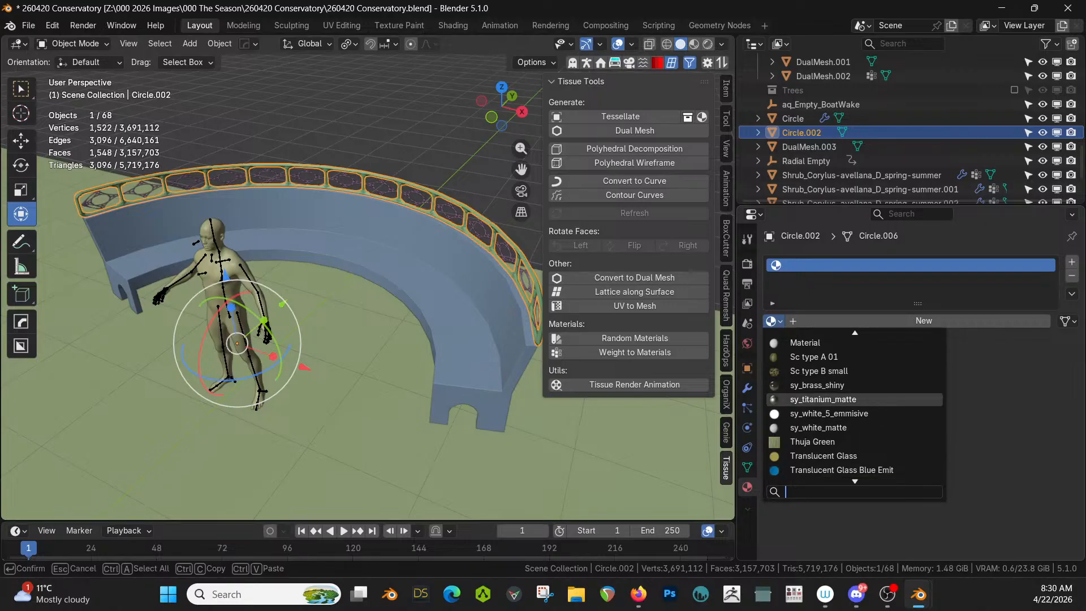
{"action": "key", "text": "Return"}
Step: Link the sy_titanium_matte material of the frame above the backrest to the lattice strip inside it
{"action": "scroll", "coordinate": [518, 285], "scroll_direction": "up", "scroll_amount": 2}
{"action": "middle_click_drag", "start_coordinate": [518, 285], "coordinate": [379, 299]}
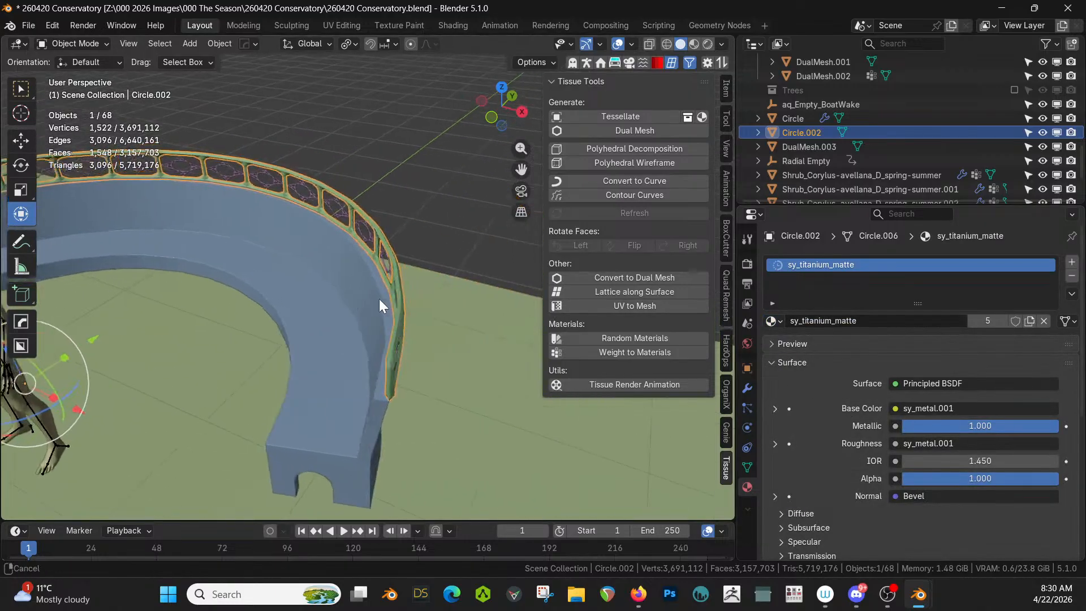
{"action": "left_click", "coordinate": [357, 225], "text": "shift"}
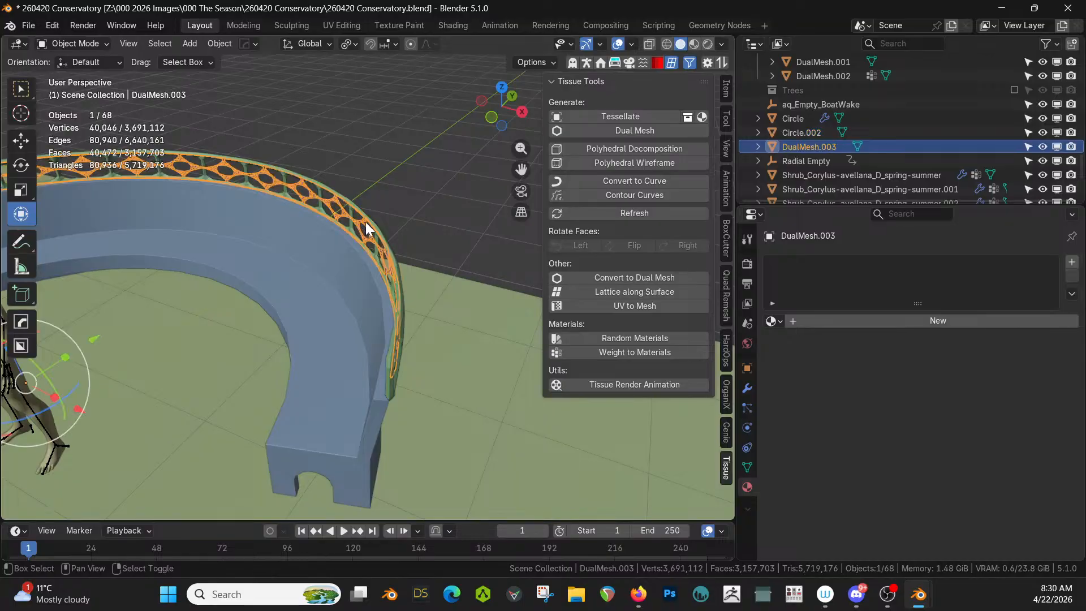
{"action": "left_click", "coordinate": [365, 222], "text": "shift"}
{"action": "key", "text": "ctrl+l"}
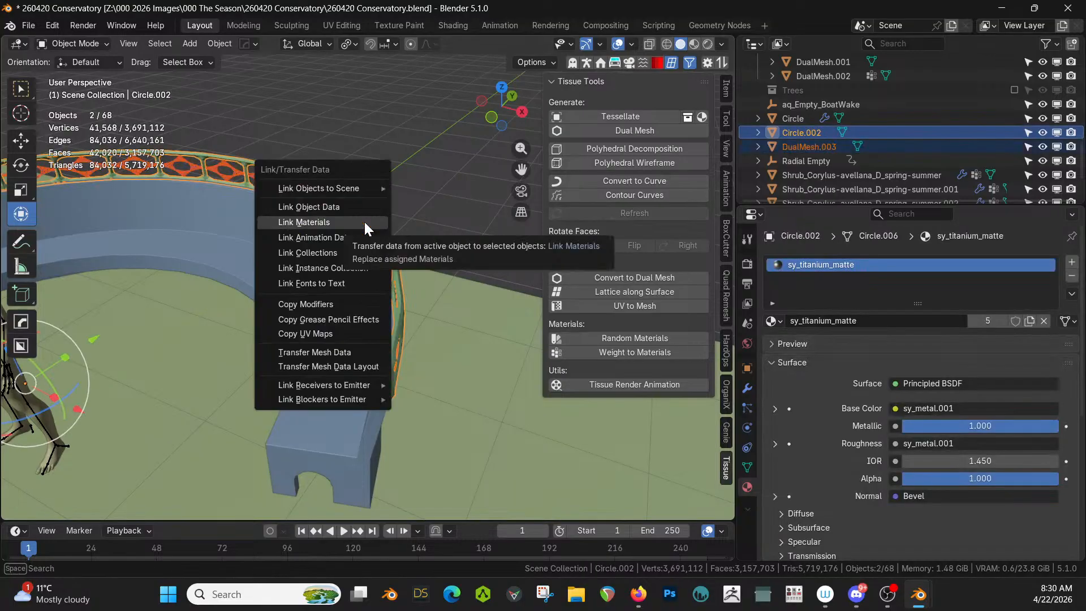
{"action": "left_click", "coordinate": [365, 221]}
{"action": "key", "text": "Tab"}
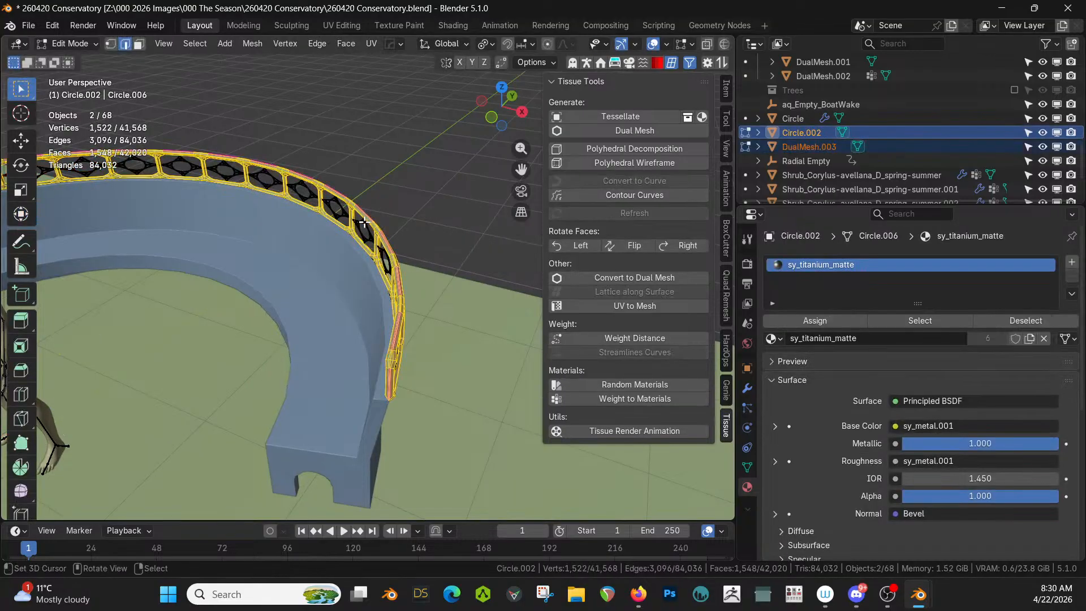
{"action": "key", "text": "Tab"}
Step: Switch the viewport to rendered shading and apply all modifiers on the curved bench
{"action": "key", "text": "z"}
{"action": "key", "text": "8"}
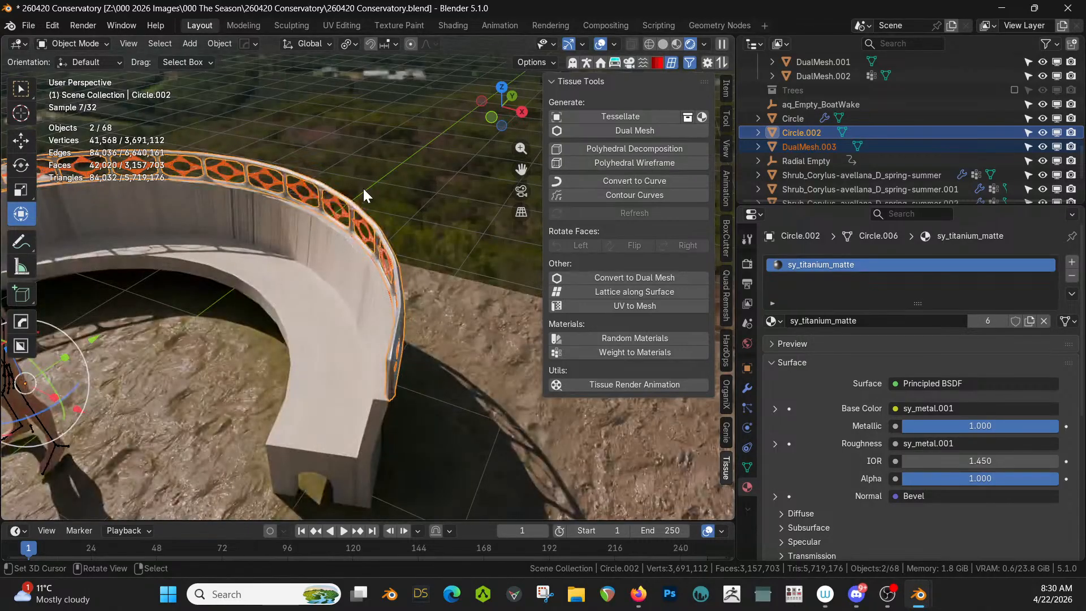
{"action": "left_click", "coordinate": [223, 256]}
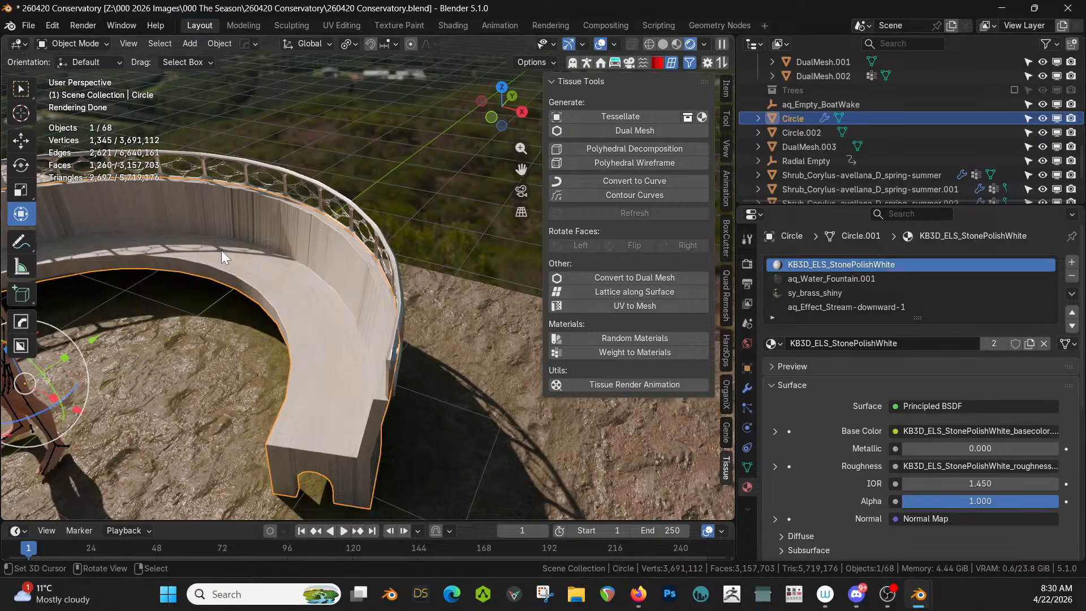
{"action": "key", "text": "Tab"}
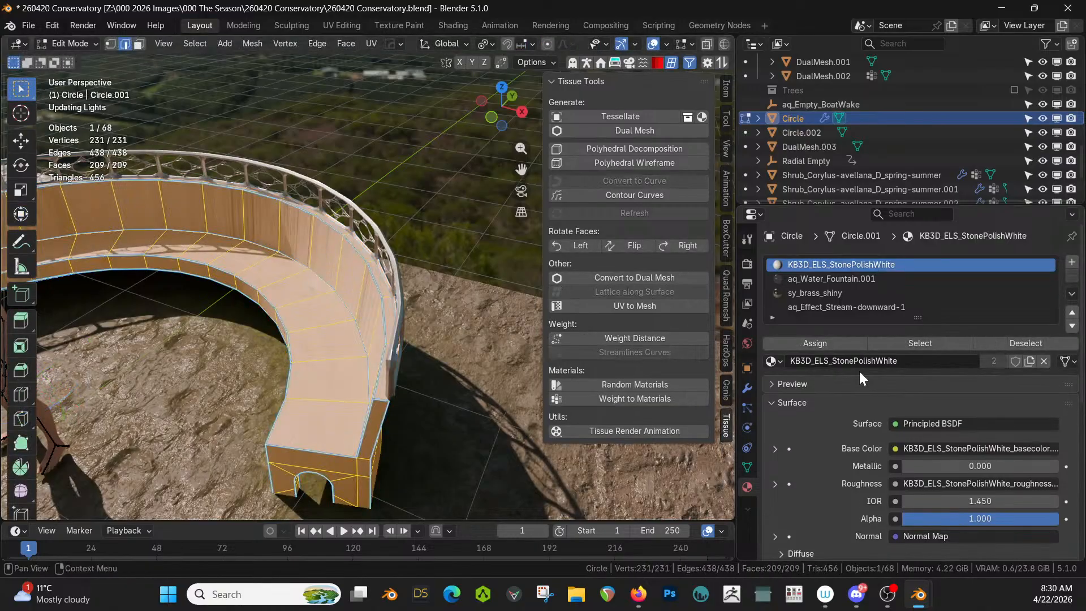
{"action": "left_click", "coordinate": [748, 390]}
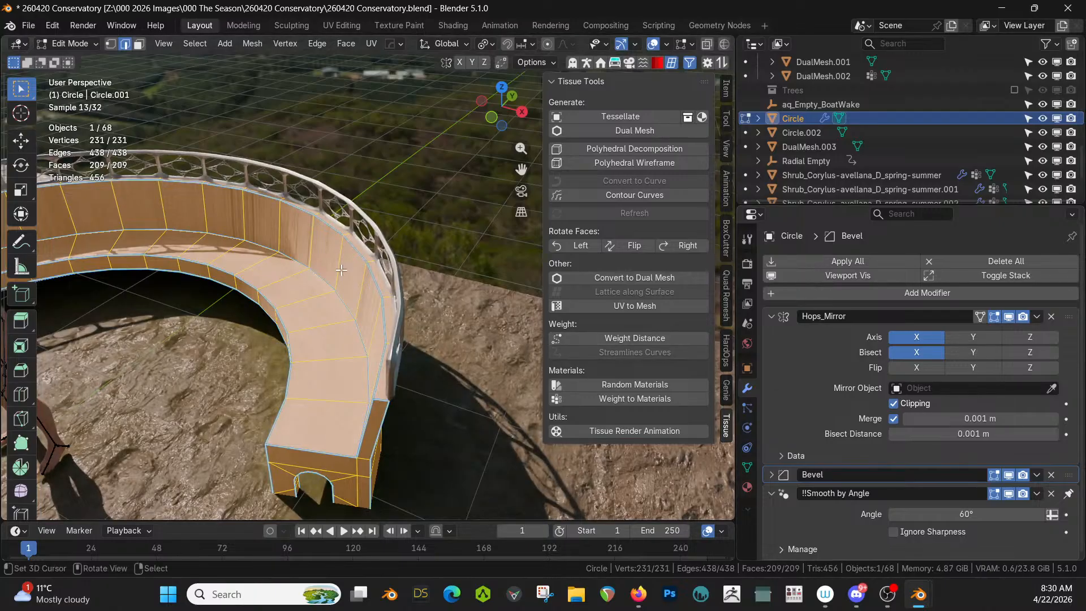
{"action": "key", "text": "Tab"}
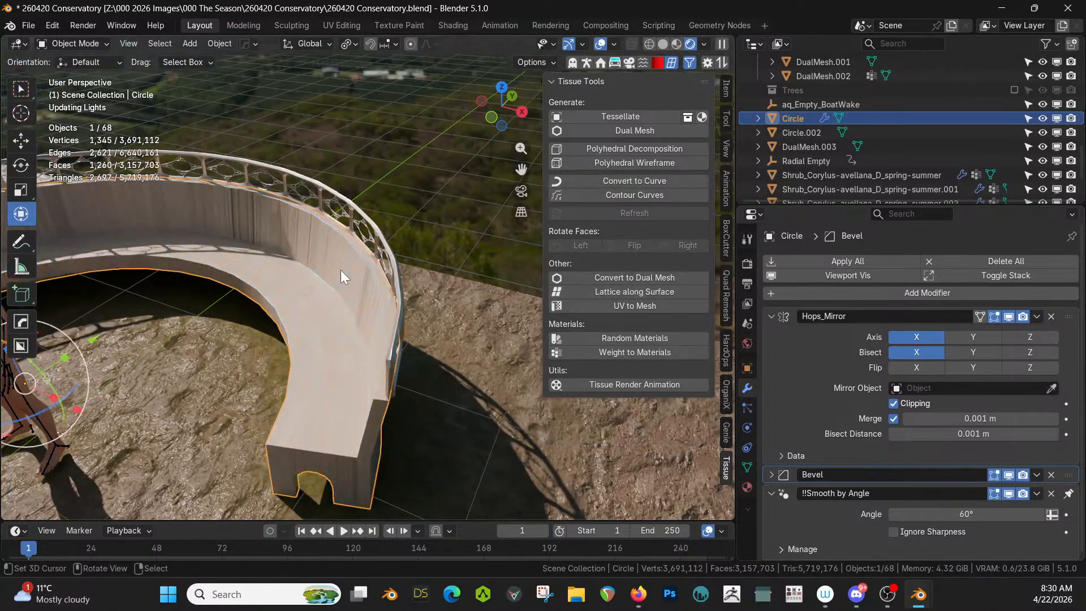
{"action": "left_click", "coordinate": [876, 263]}
Step: Unwrap the entire bench mesh with Smart UV Project, using a 66° angle limit, Scaled margin method and Axis-aligned (Vertical) rotation
{"action": "key", "text": "Tab"}
{"action": "key", "text": "a"}
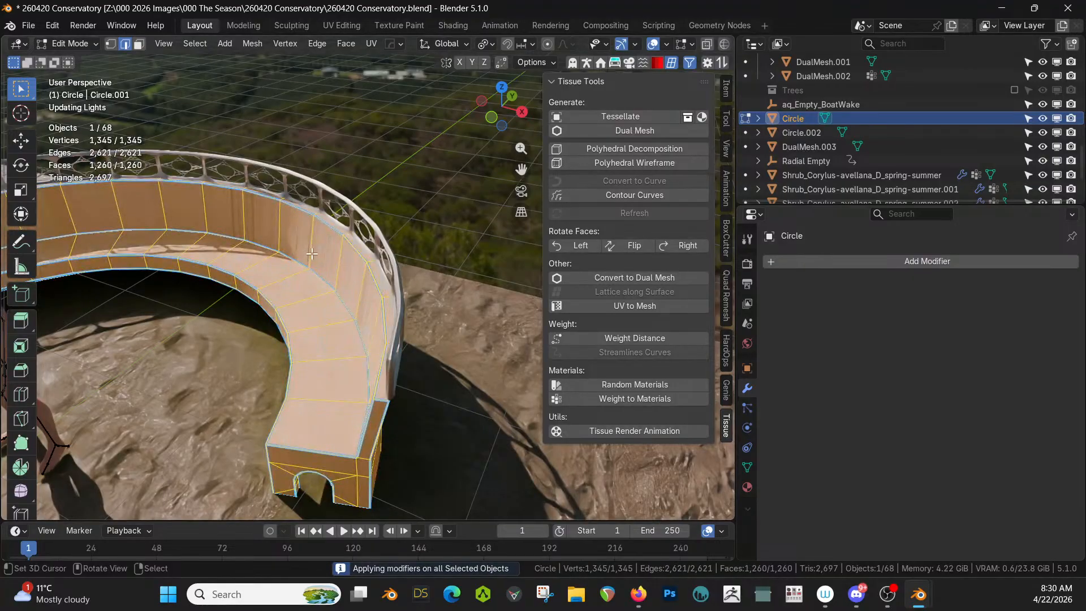
{"action": "key", "text": "u"}
{"action": "left_click", "coordinate": [277, 161]}
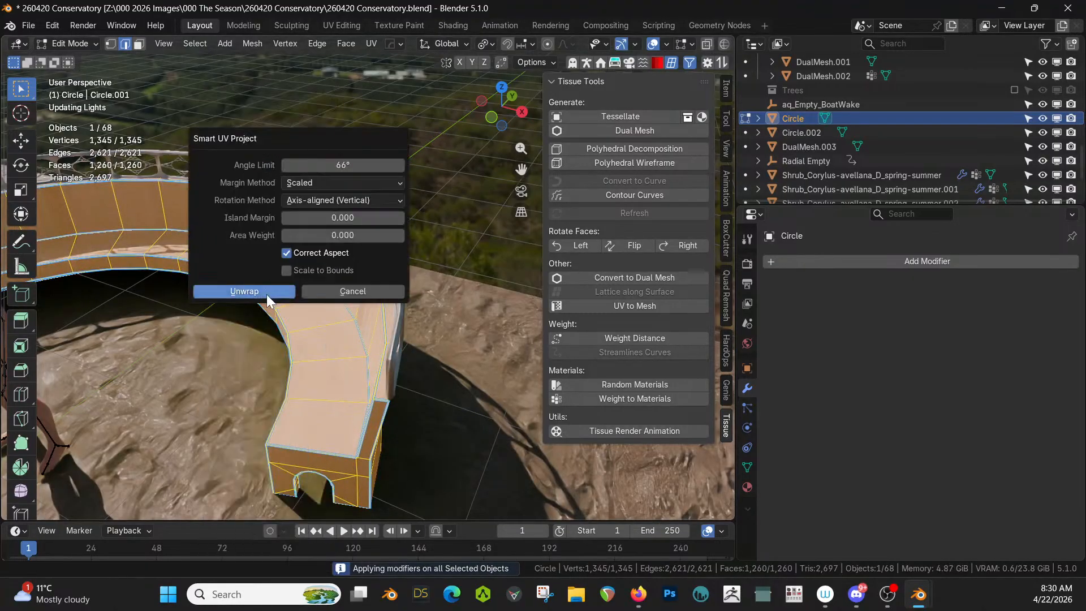
{"action": "left_click", "coordinate": [266, 294]}
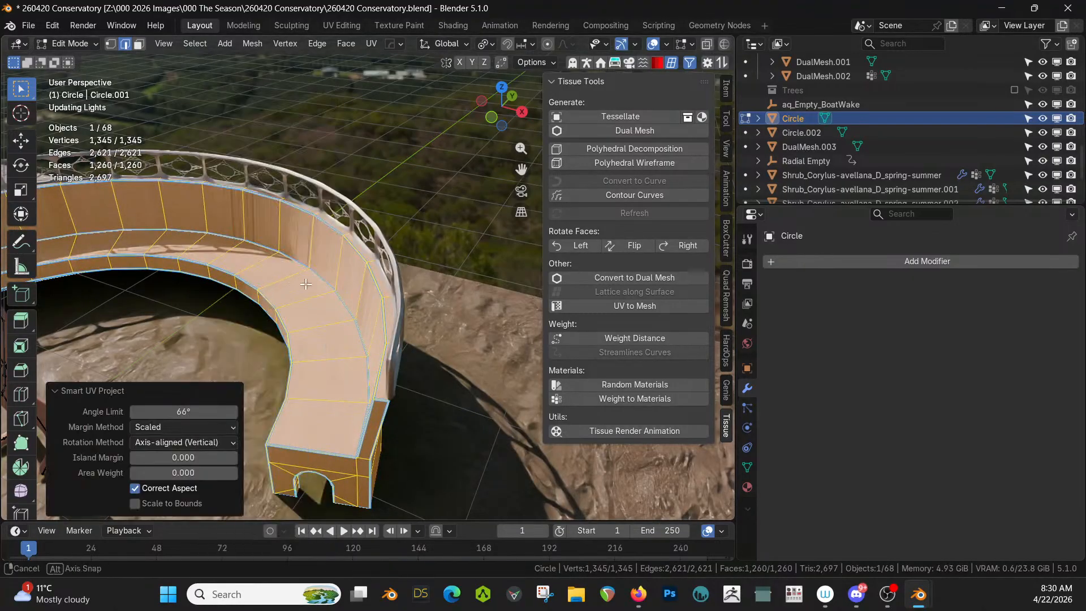
{"action": "middle_click_drag", "start_coordinate": [315, 279], "coordinate": [365, 272]}
{"action": "key", "text": "Tab"}
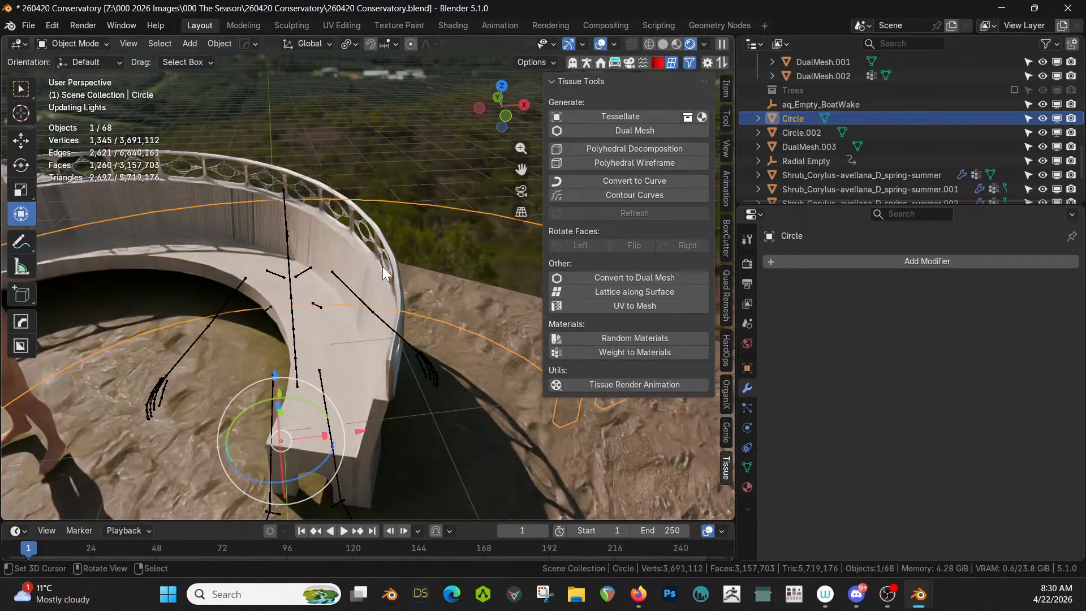
Step: Inspect the rendered bench, isolate it temporarily and include the Trees collection in the view layer
{"action": "scroll", "coordinate": [382, 267], "scroll_direction": "down", "scroll_amount": 4}
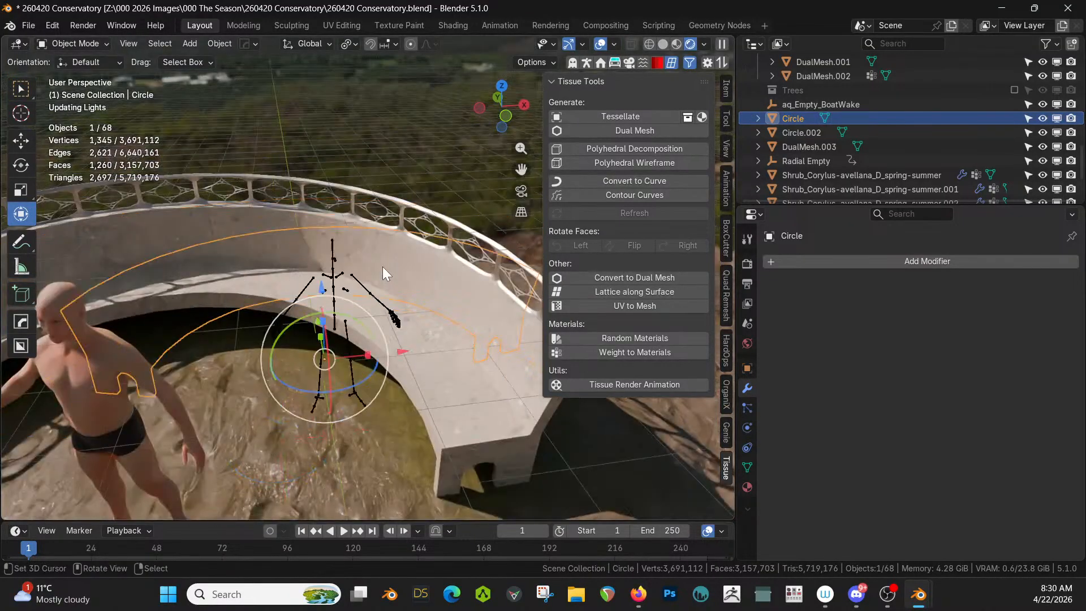
{"action": "mouse_move", "coordinate": [382, 266]}
{"action": "middle_mouse_down"}
{"action": "mouse_move", "coordinate": [390, 241]}
{"action": "mouse_move", "coordinate": [371, 260]}
{"action": "middle_mouse_up"}
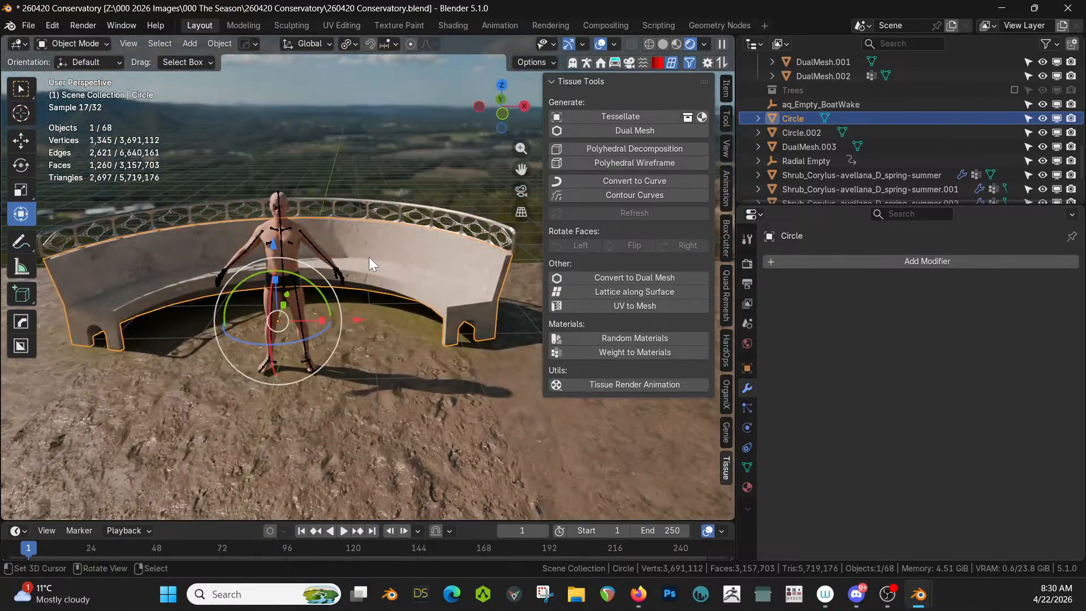
{"action": "scroll", "coordinate": [369, 258], "scroll_direction": "up", "scroll_amount": 4}
{"action": "middle_click_drag", "start_coordinate": [371, 258], "coordinate": [335, 276]}
{"action": "key", "text": "KP_Divide"}
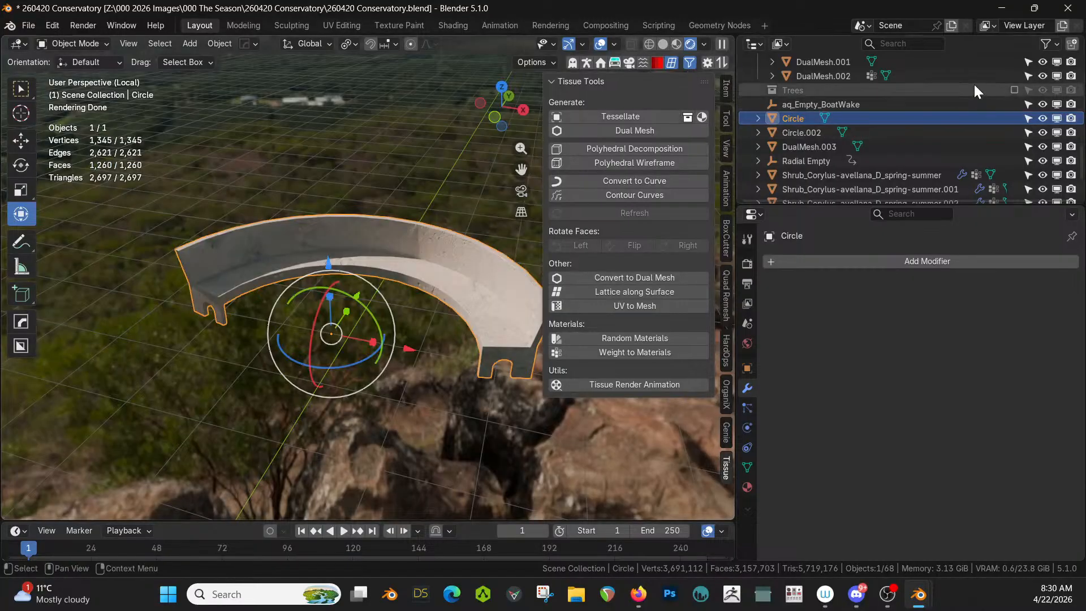
{"action": "left_click", "coordinate": [1013, 90]}
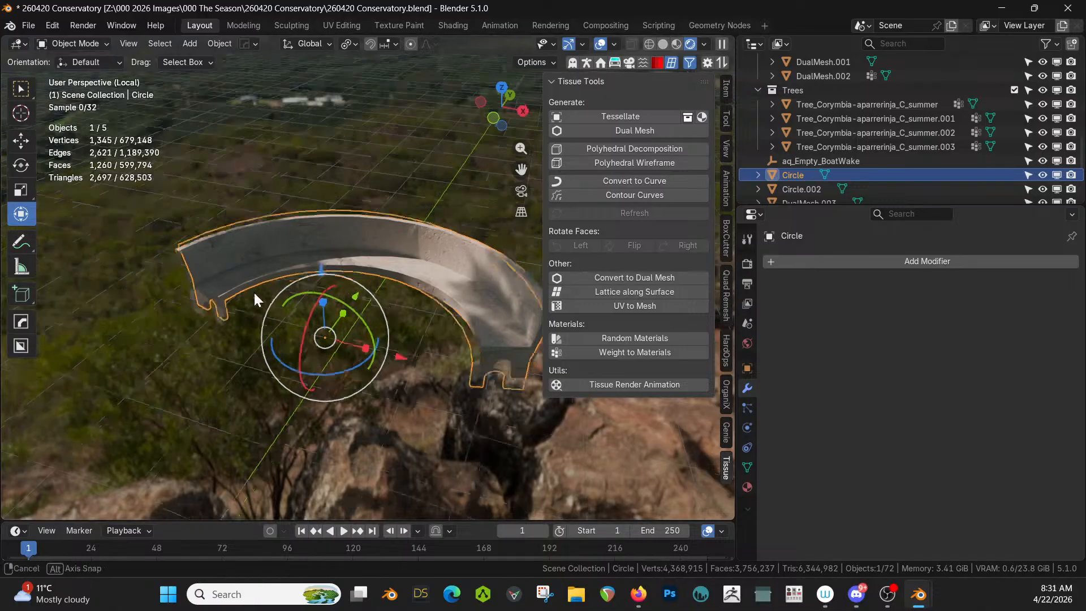
{"action": "key", "text": "KP_Divide"}
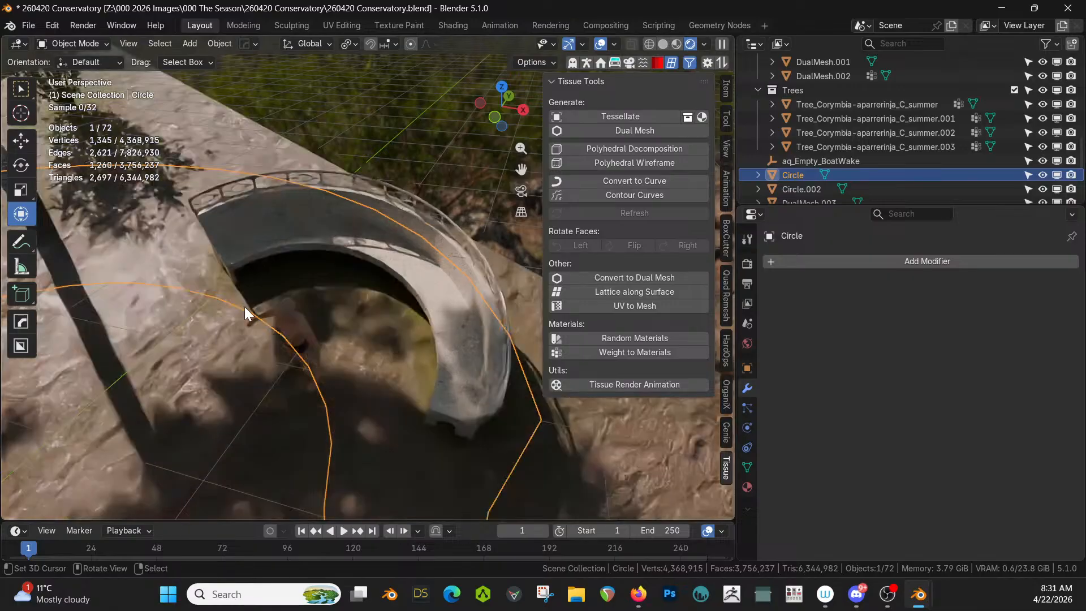
Step: Return the viewport to solid shading and include the Hedges and Geo-Scatter collections in the view layer
{"action": "key", "text": "z"}
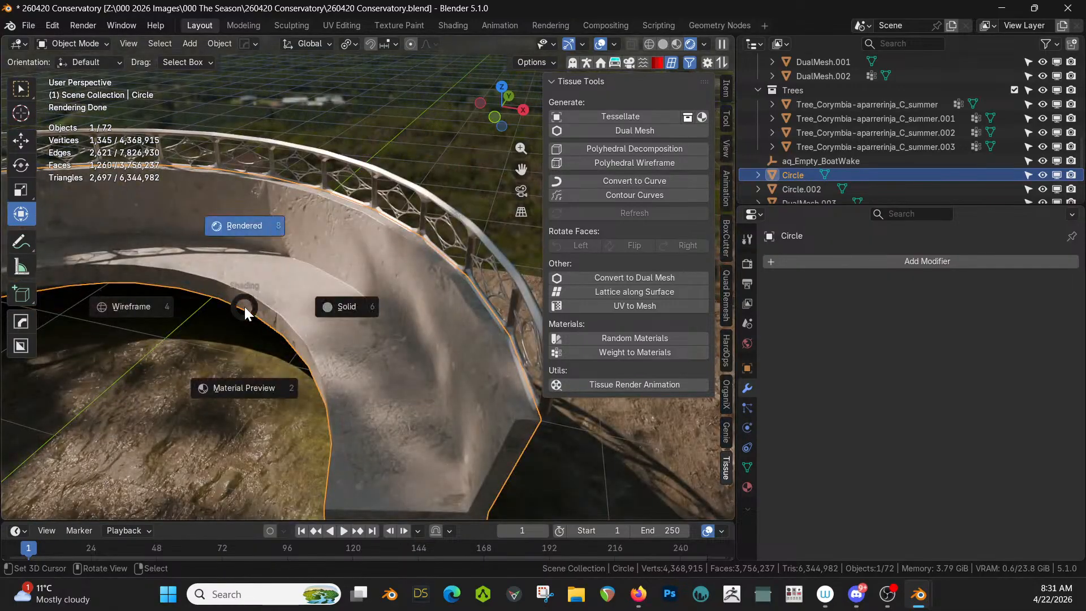
{"action": "left_click", "coordinate": [344, 306]}
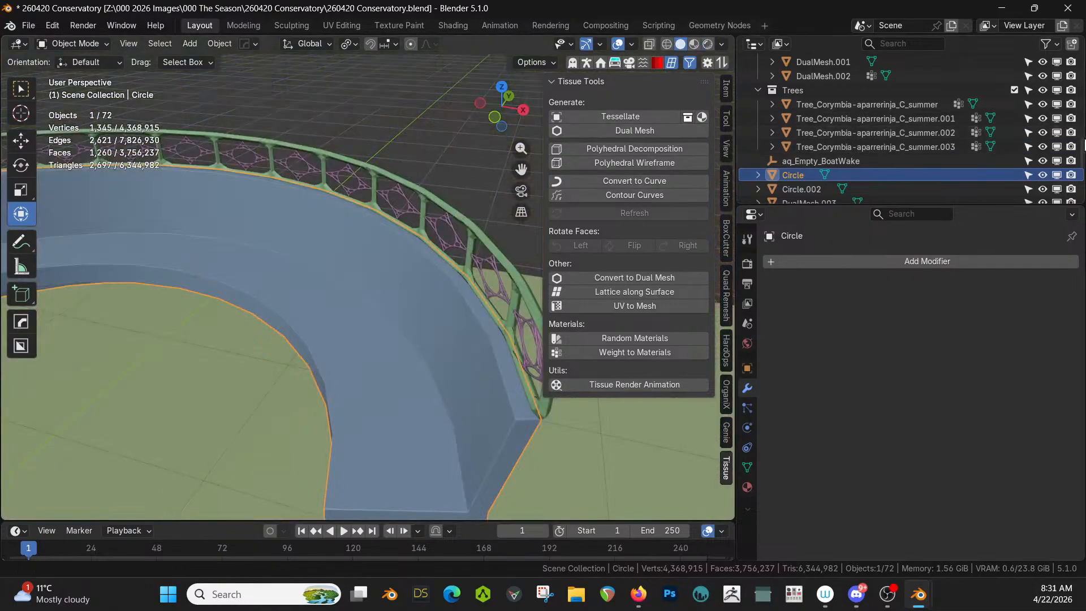
{"action": "scroll", "coordinate": [1082, 125], "scroll_direction": "up", "scroll_amount": 5}
{"action": "mouse_move", "coordinate": [1083, 127]}
{"action": "left_mouse_down"}
{"action": "mouse_move", "coordinate": [1085, 61]}
{"action": "mouse_move", "coordinate": [1085, 113]}
{"action": "left_mouse_up"}
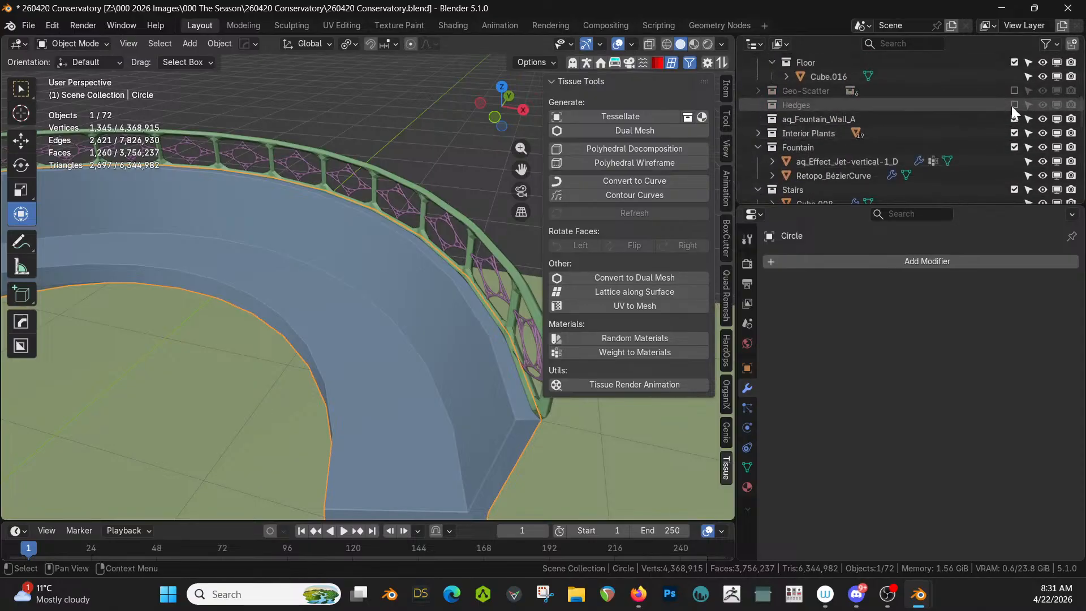
{"action": "left_click", "coordinate": [1014, 105]}
{"action": "left_click", "coordinate": [1013, 89]}
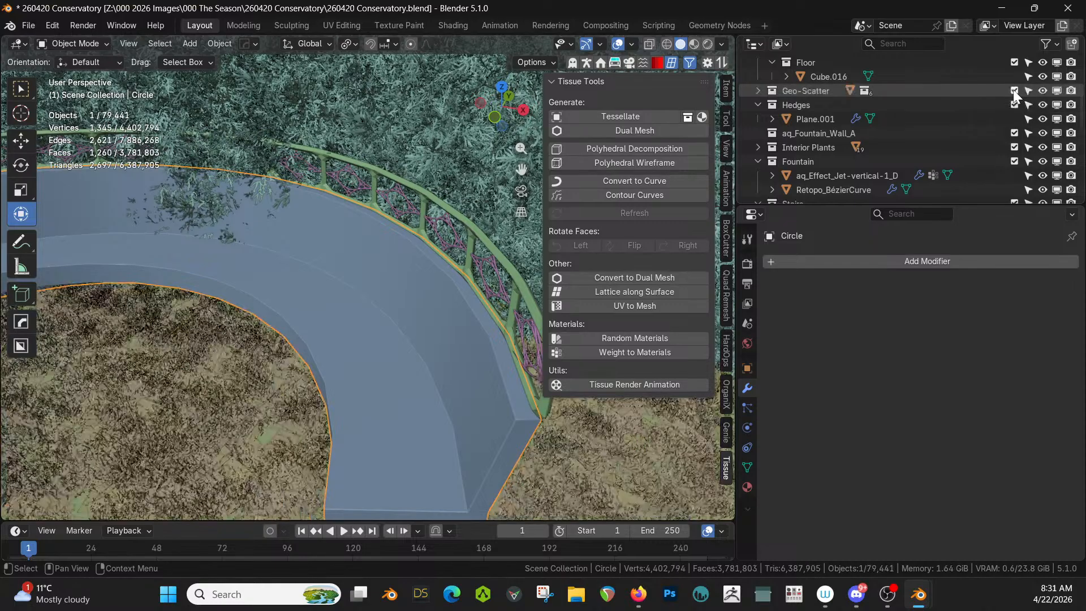
Step: Join the lattice strip and its frame into the bench, keeping the bench as the active object
{"action": "scroll", "coordinate": [1004, 108], "scroll_direction": "down", "scroll_amount": 5}
{"action": "scroll", "coordinate": [1002, 119], "scroll_direction": "down", "scroll_amount": 7}
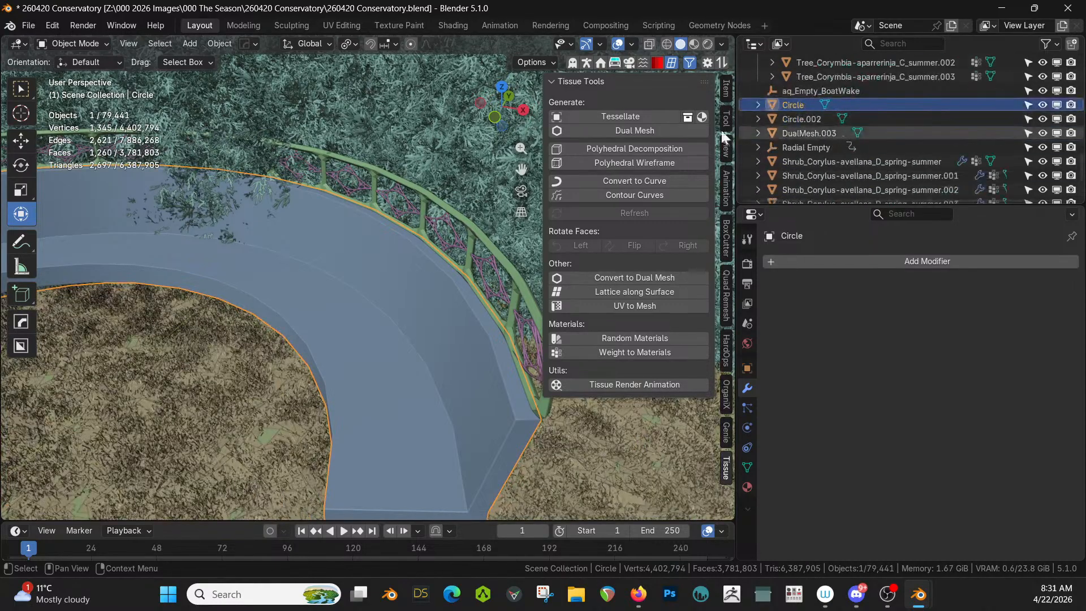
{"action": "scroll", "coordinate": [317, 228], "scroll_direction": "down", "scroll_amount": 10}
{"action": "middle_click_drag", "start_coordinate": [318, 228], "coordinate": [293, 329]}
{"action": "scroll", "coordinate": [369, 266], "scroll_direction": "up", "scroll_amount": 5}
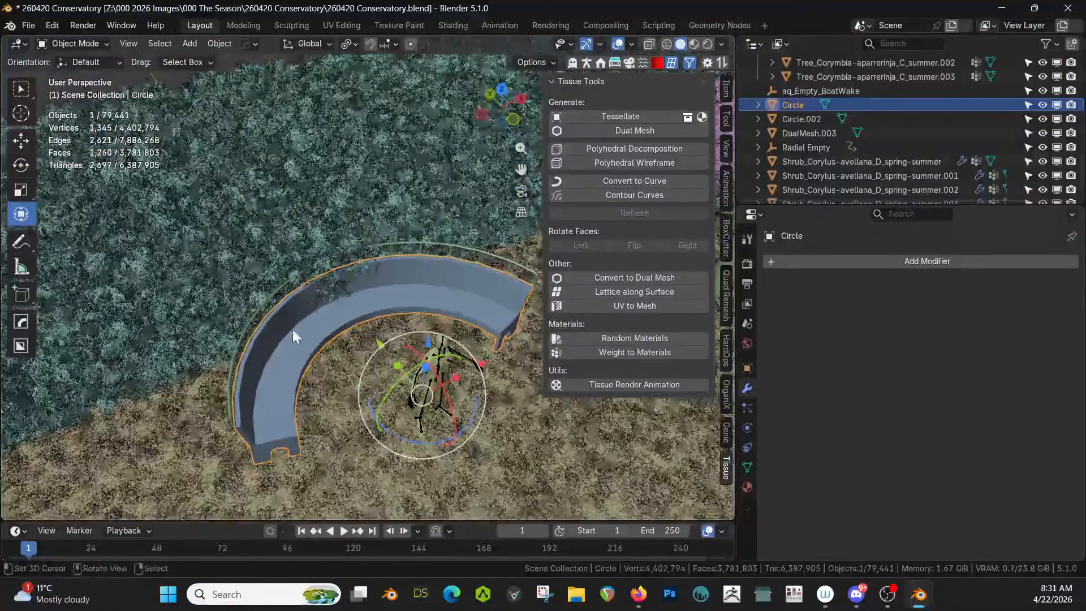
{"action": "scroll", "coordinate": [246, 332], "scroll_direction": "up", "scroll_amount": 6}
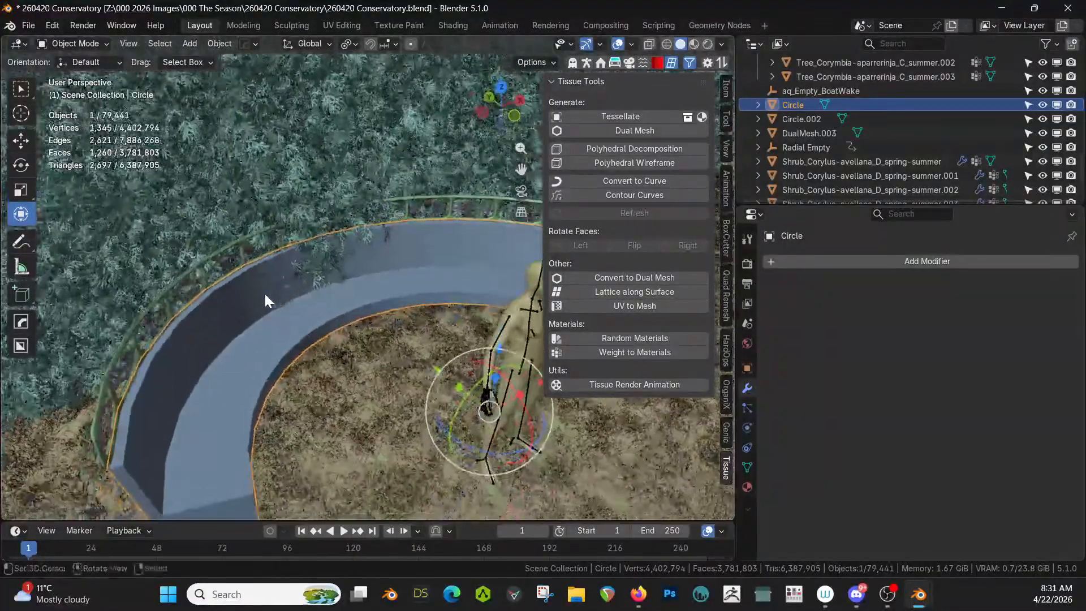
{"action": "left_click", "coordinate": [192, 288]}
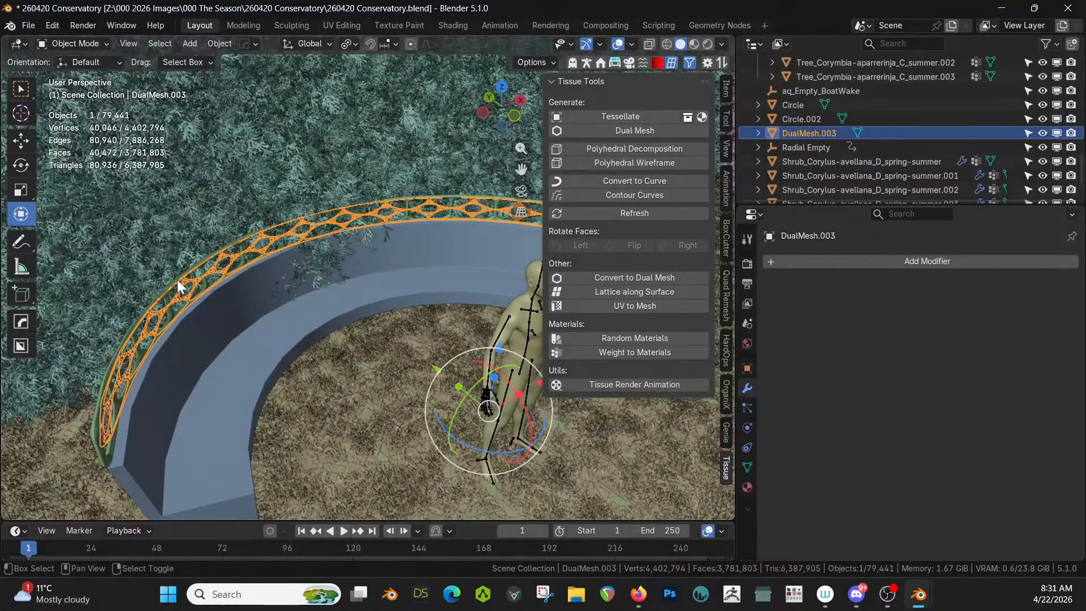
{"action": "left_click", "coordinate": [177, 279], "text": "shift"}
{"action": "left_click", "coordinate": [219, 347], "text": "shift"}
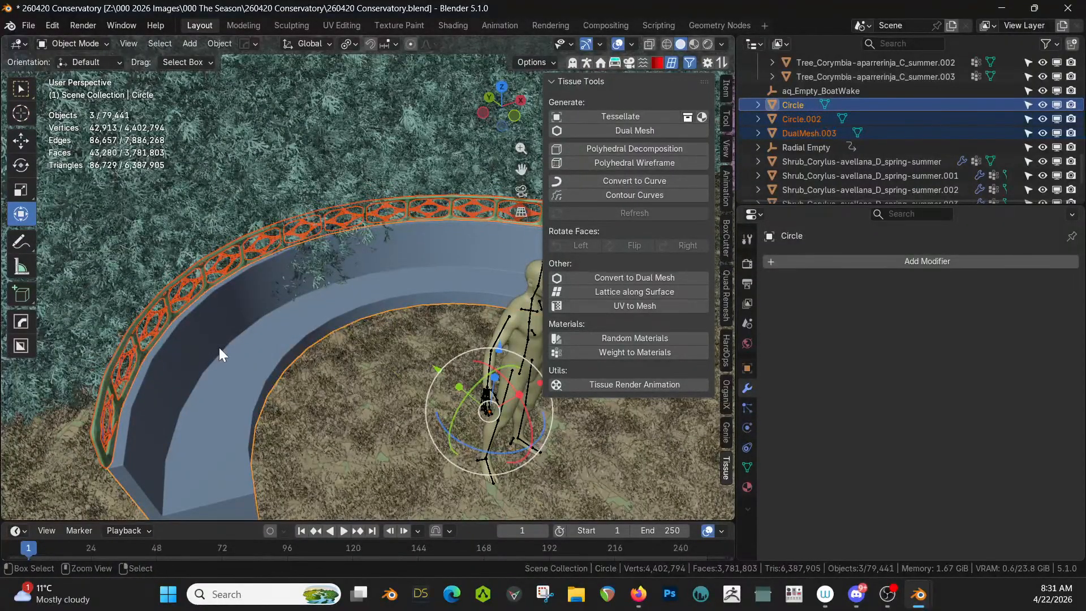
{"action": "key", "text": "ctrl+j"}
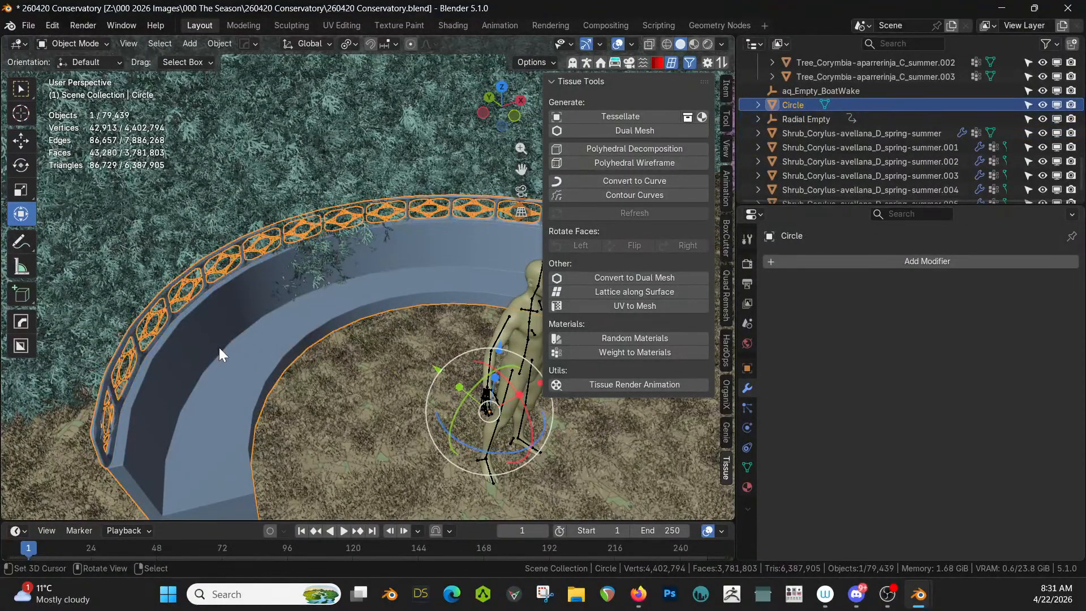
Step: Move the joined bench about 0.24 m along negative global Y, away from the hedge
{"action": "key", "text": "g"}
{"action": "key", "text": "y"}
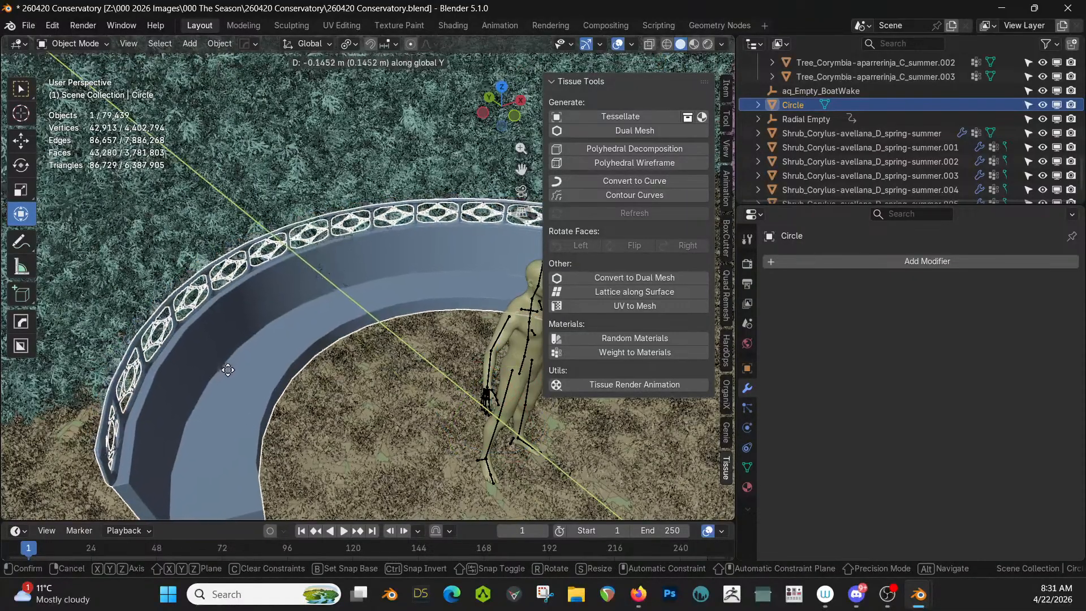
{"action": "left_click", "coordinate": [326, 365]}
Step: Shift the bench about 0.18 m further along negative global Y from the top view and save the file
{"action": "middle_click_drag", "start_coordinate": [326, 365], "coordinate": [265, 412]}
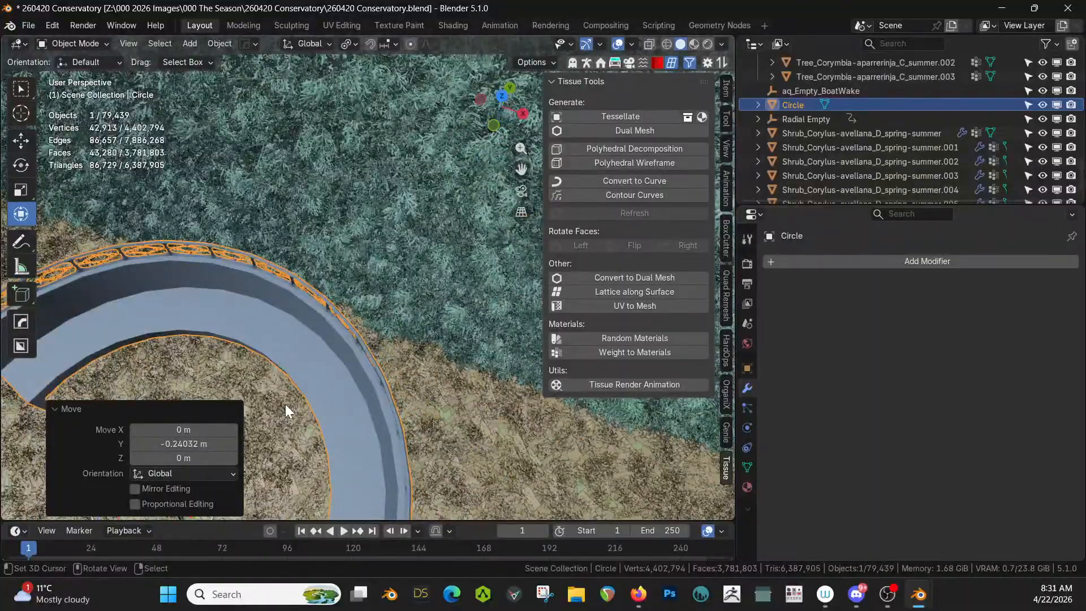
{"action": "key", "text": "KP_7"}
{"action": "scroll", "coordinate": [340, 379], "scroll_direction": "up", "scroll_amount": 3}
{"action": "key", "text": "g"}
{"action": "key", "text": "y"}
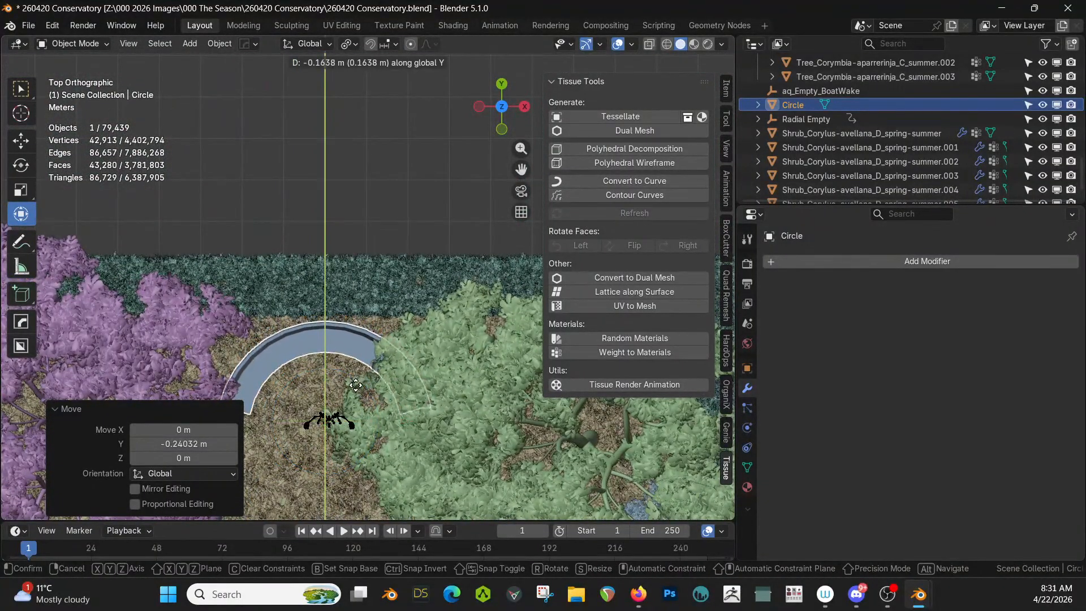
{"action": "left_click", "coordinate": [358, 384]}
{"action": "middle_click_drag", "start_coordinate": [357, 384], "coordinate": [365, 277]}
{"action": "scroll", "coordinate": [368, 255], "scroll_direction": "down", "scroll_amount": 10}
{"action": "middle_click_drag", "start_coordinate": [388, 317], "coordinate": [389, 351]}
{"action": "key", "text": "ctrl+s"}
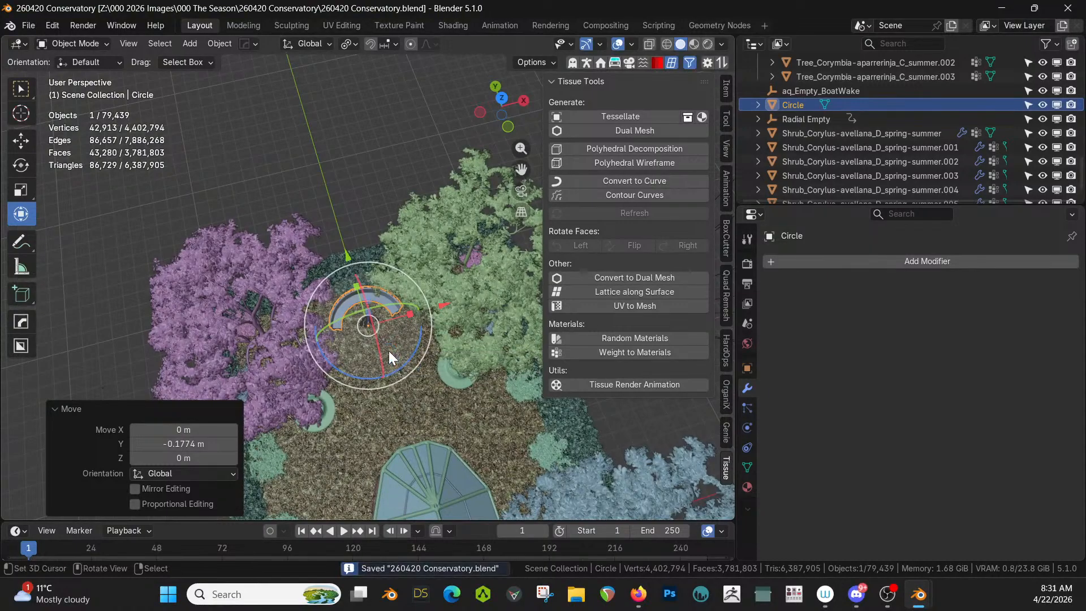
Step: Place a linked duplicate of the bench about 5.09 m along negative X and 9.94 m along negative Y, rotated -60° in top view
{"action": "mouse_move", "coordinate": [435, 410]}
{"action": "middle_mouse_down"}
{"action": "mouse_move", "coordinate": [423, 382]}
{"action": "mouse_move", "coordinate": [342, 443]}
{"action": "mouse_move", "coordinate": [517, 361]}
{"action": "mouse_move", "coordinate": [450, 395]}
{"action": "middle_mouse_up"}
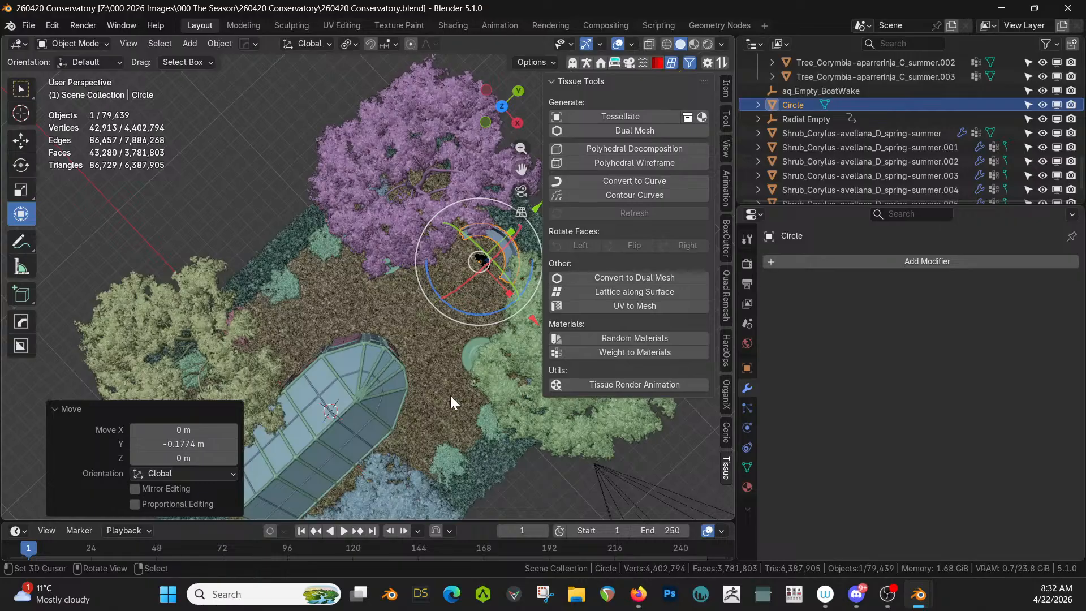
{"action": "key", "text": "KP_7"}
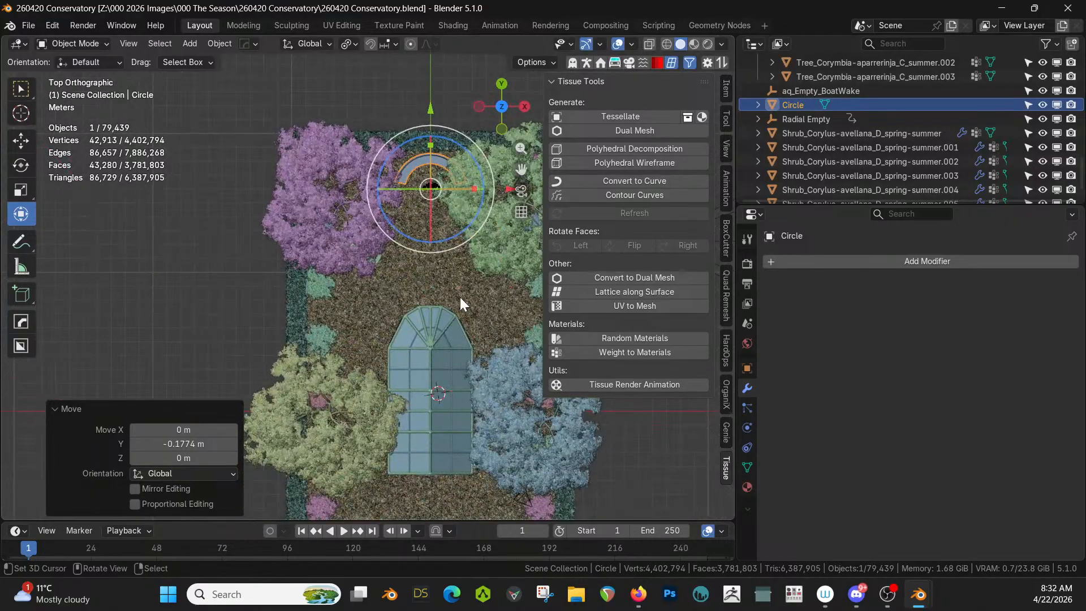
{"action": "key", "text": "alt+d"}
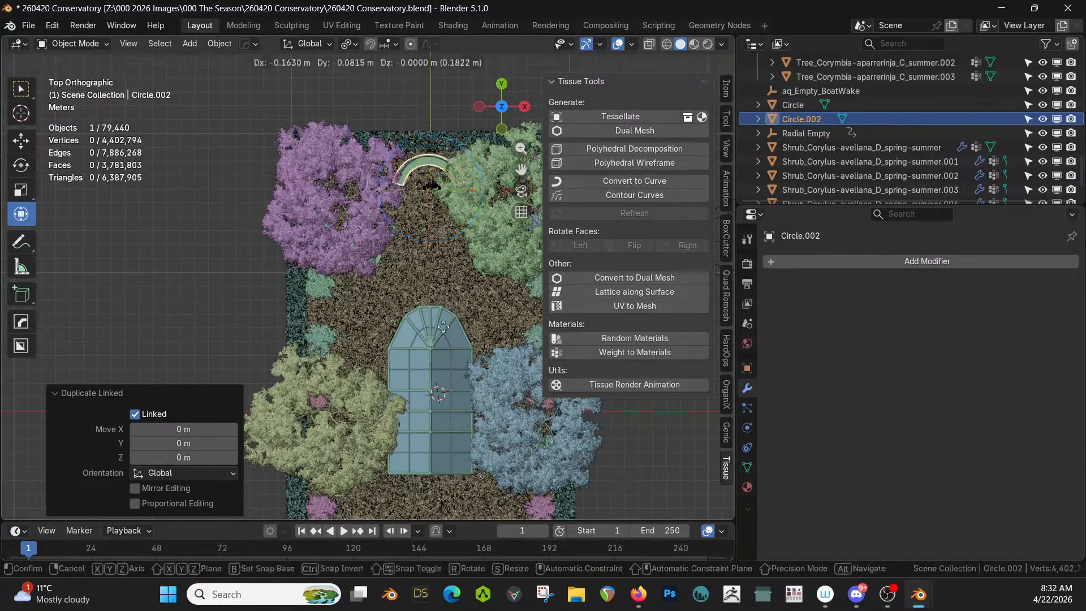
{"action": "left_click", "coordinate": [391, 437]}
{"action": "key", "text": "r"}
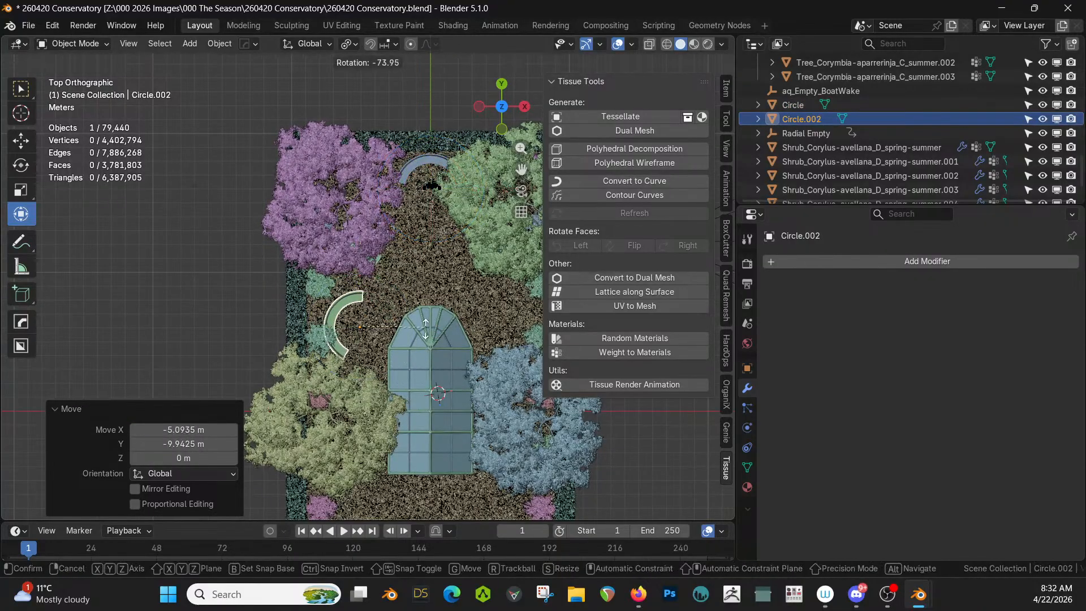
{"action": "left_click", "coordinate": [430, 345], "text": "ctrl"}
Step: Shift the bench copy about 0.37 m along X and 1.18 m along Y, and back about 0.37 m along negative Y
{"action": "key", "text": "g"}
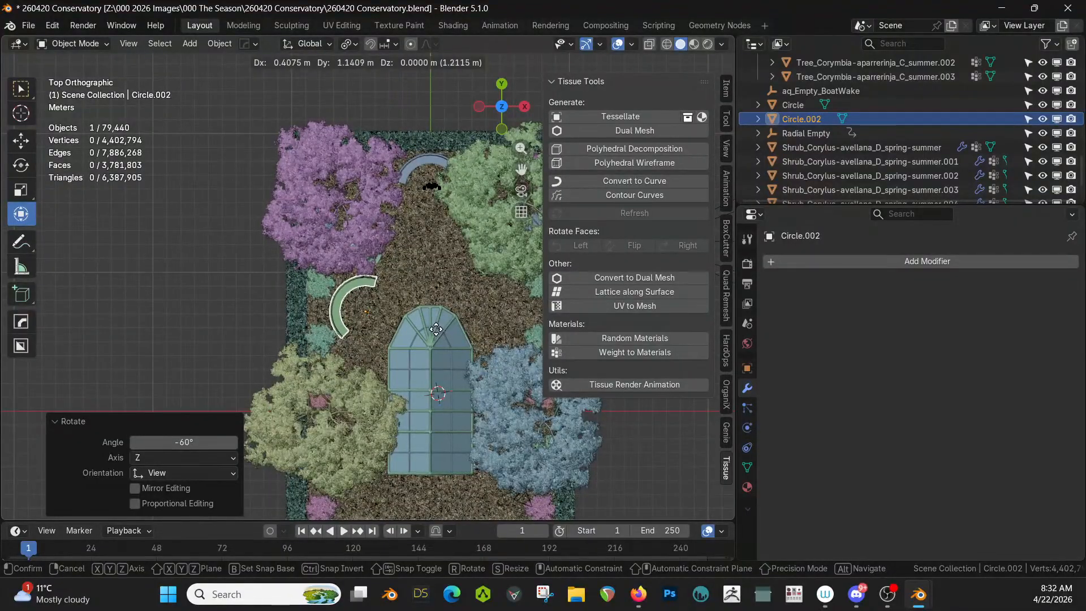
{"action": "left_click", "coordinate": [435, 328]}
{"action": "middle_click_drag", "start_coordinate": [435, 328], "coordinate": [362, 312]}
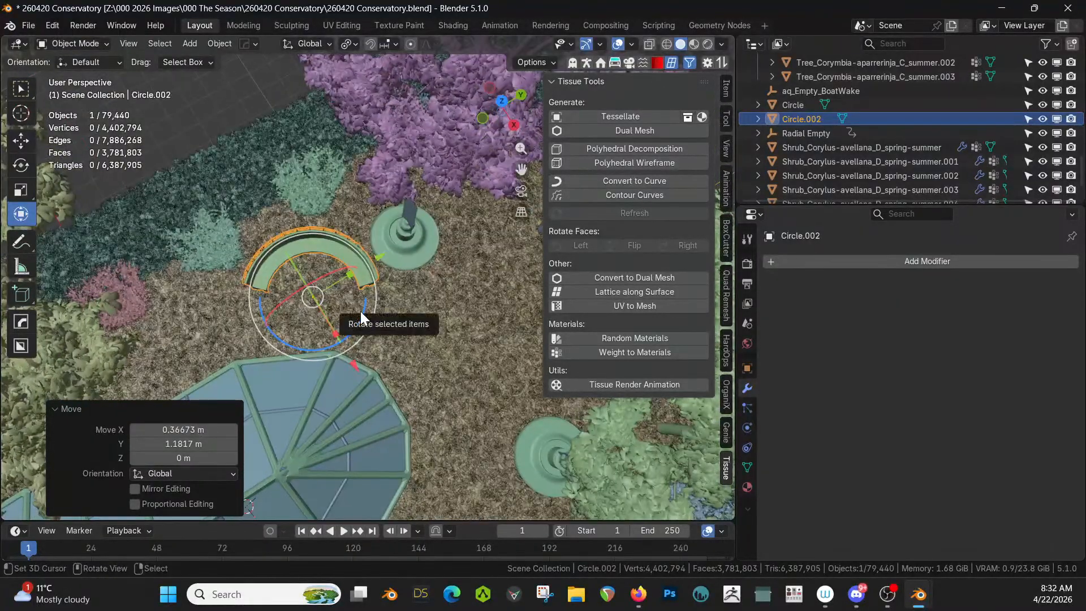
{"action": "left_click_drag", "start_coordinate": [380, 258], "coordinate": [373, 262]}
Step: Mirror the bench copy along X with a new Mirror modifier, using the garden's ground plane as the mirror object
{"action": "key", "text": "KP_7"}
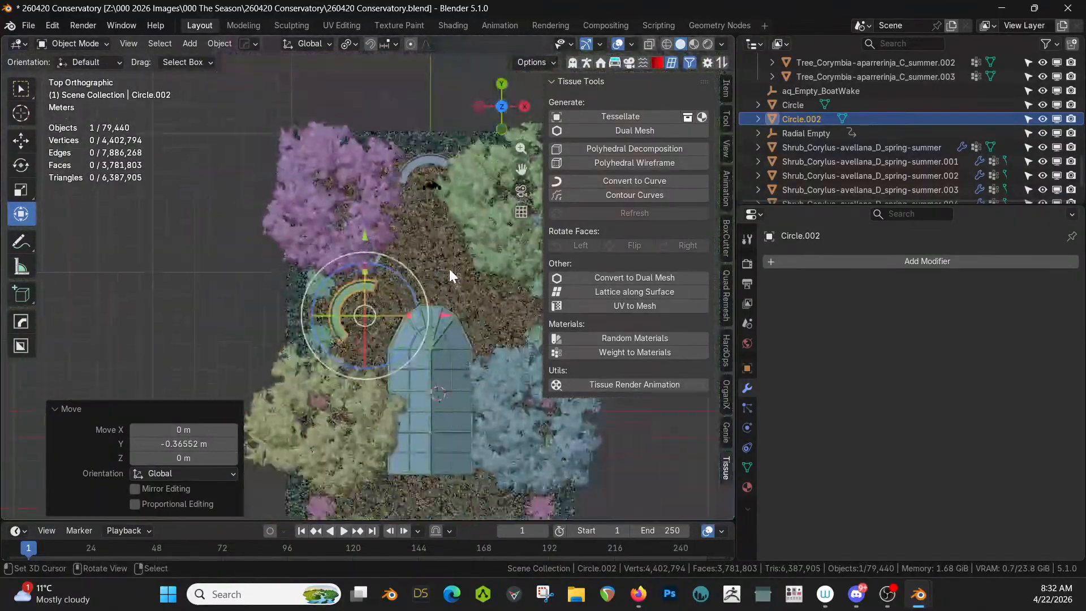
{"action": "left_click", "coordinate": [429, 255], "text": "shift"}
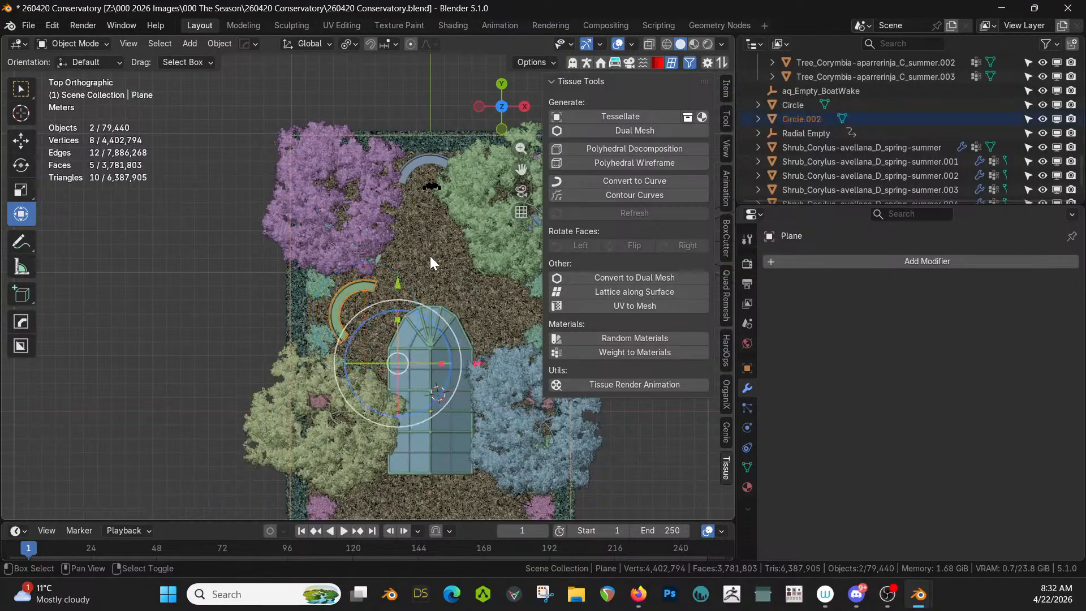
{"action": "key", "text": "alt+x"}
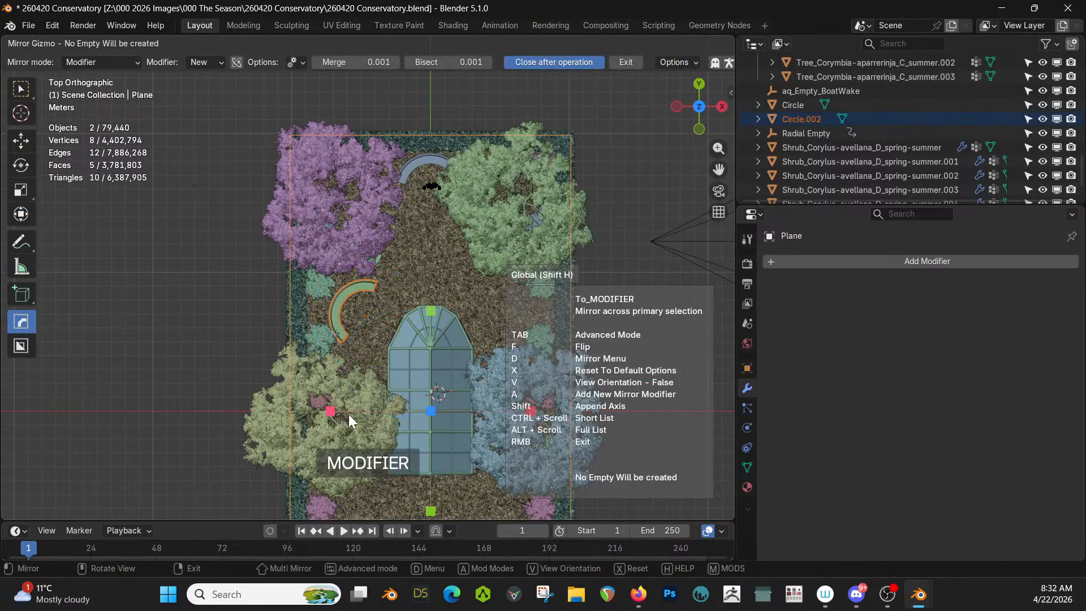
{"action": "left_click", "coordinate": [331, 411]}
Step: Check the conservatory interior and surroundings in rendered shading and save the file
{"action": "mouse_move", "coordinate": [451, 380]}
{"action": "middle_mouse_down"}
{"action": "mouse_move", "coordinate": [469, 321]}
{"action": "mouse_move", "coordinate": [454, 269]}
{"action": "mouse_move", "coordinate": [374, 352]}
{"action": "mouse_move", "coordinate": [368, 315]}
{"action": "mouse_move", "coordinate": [421, 252]}
{"action": "middle_mouse_up"}
{"action": "scroll", "coordinate": [453, 269], "scroll_direction": "up", "scroll_amount": 5}
{"action": "key", "text": "z"}
{"action": "key", "text": "8"}
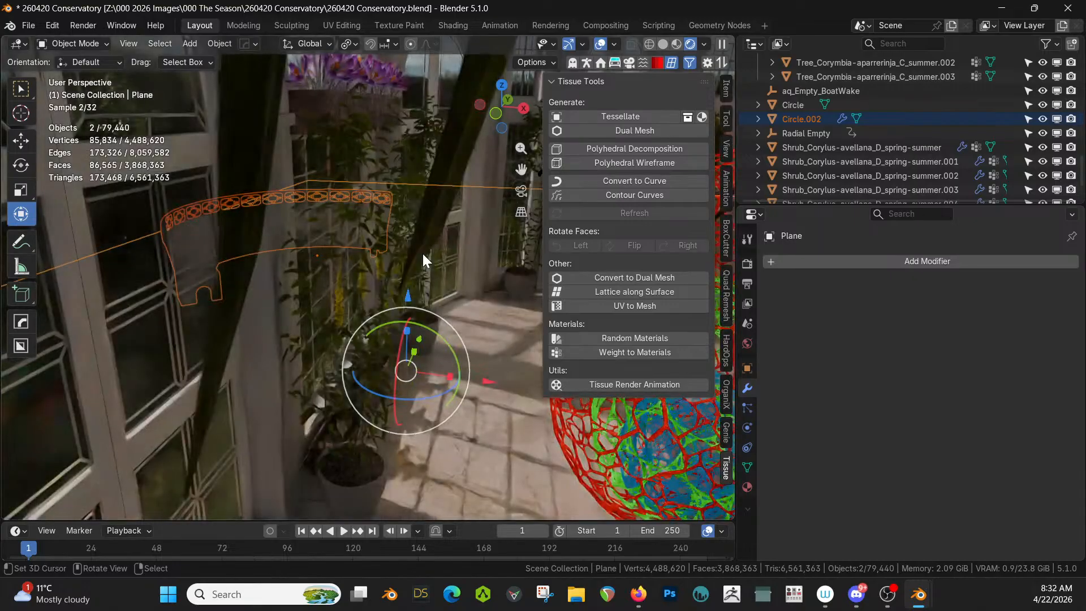
{"action": "mouse_move", "coordinate": [423, 253]}
{"action": "middle_mouse_down"}
{"action": "mouse_move", "coordinate": [413, 239]}
{"action": "mouse_move", "coordinate": [380, 255]}
{"action": "mouse_move", "coordinate": [403, 235]}
{"action": "middle_mouse_up"}
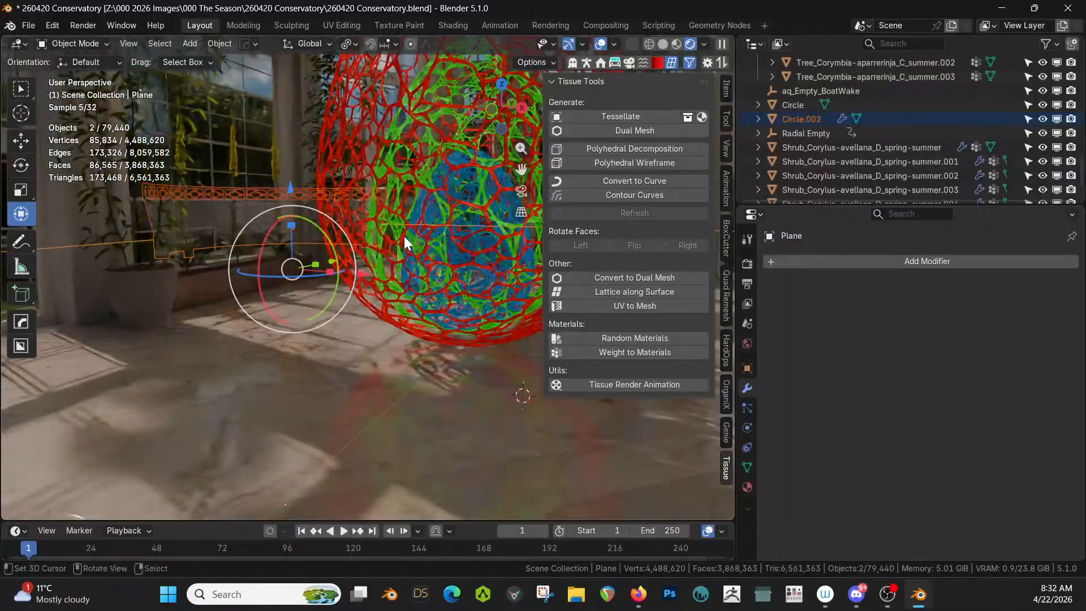
{"action": "scroll", "coordinate": [404, 236], "scroll_direction": "down", "scroll_amount": 2}
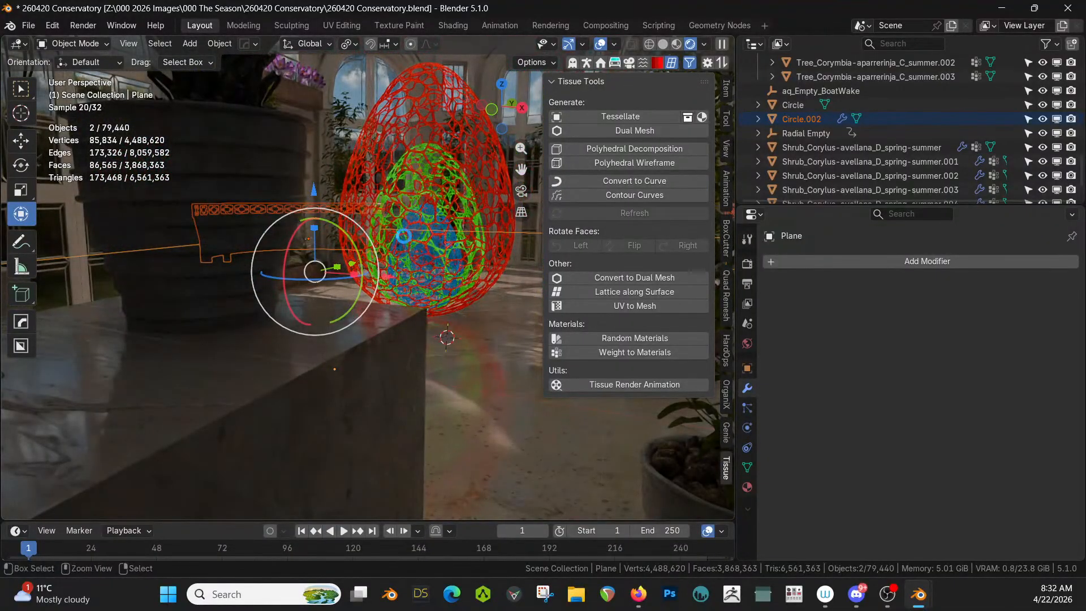
{"action": "key", "text": "ctrl+s"}
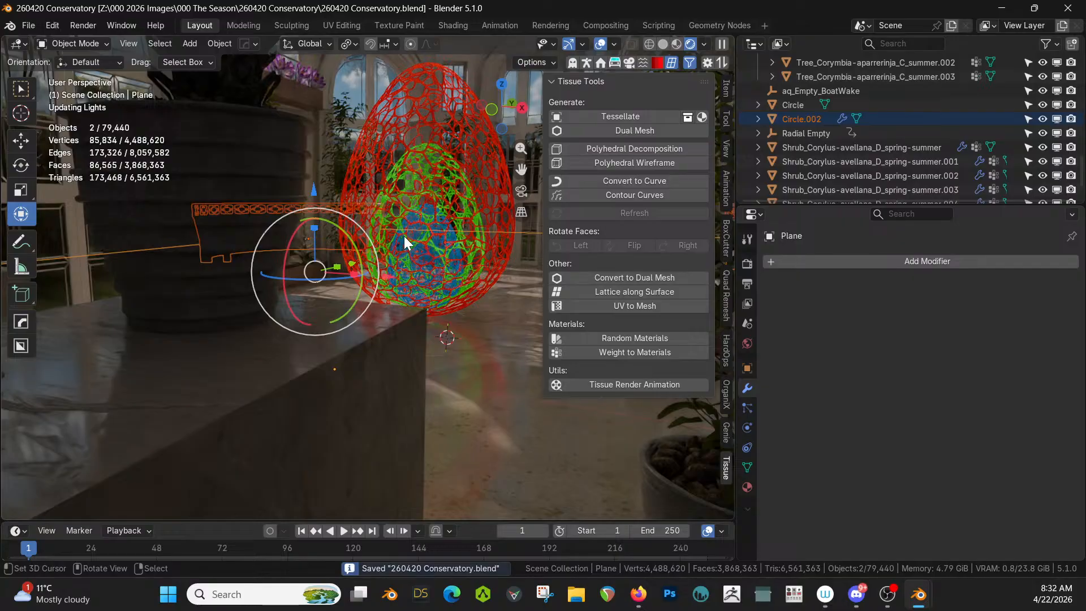
Step: Return to solid shading and open 260416 Gazebo Maze.blend as the source file for appending
{"action": "key", "text": "z"}
{"action": "key", "text": "6"}
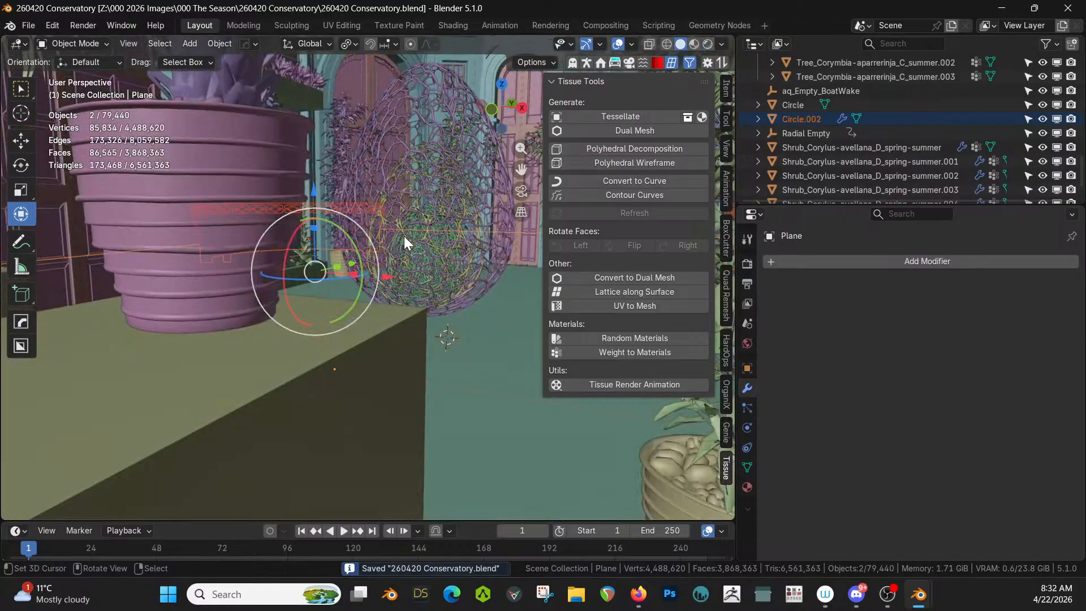
{"action": "key", "text": "F4"}
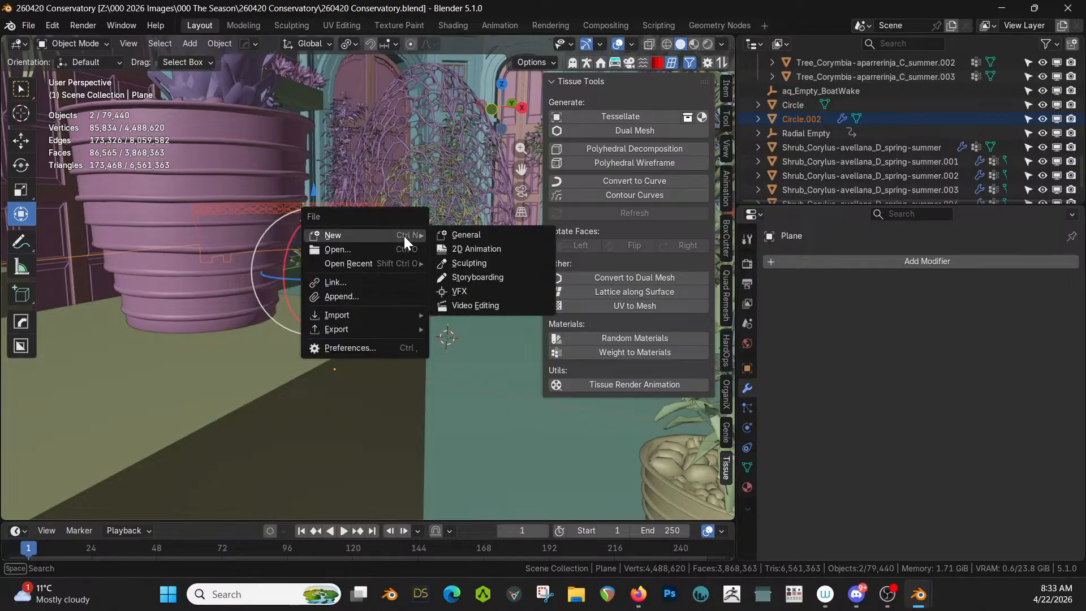
{"action": "left_click", "coordinate": [391, 300]}
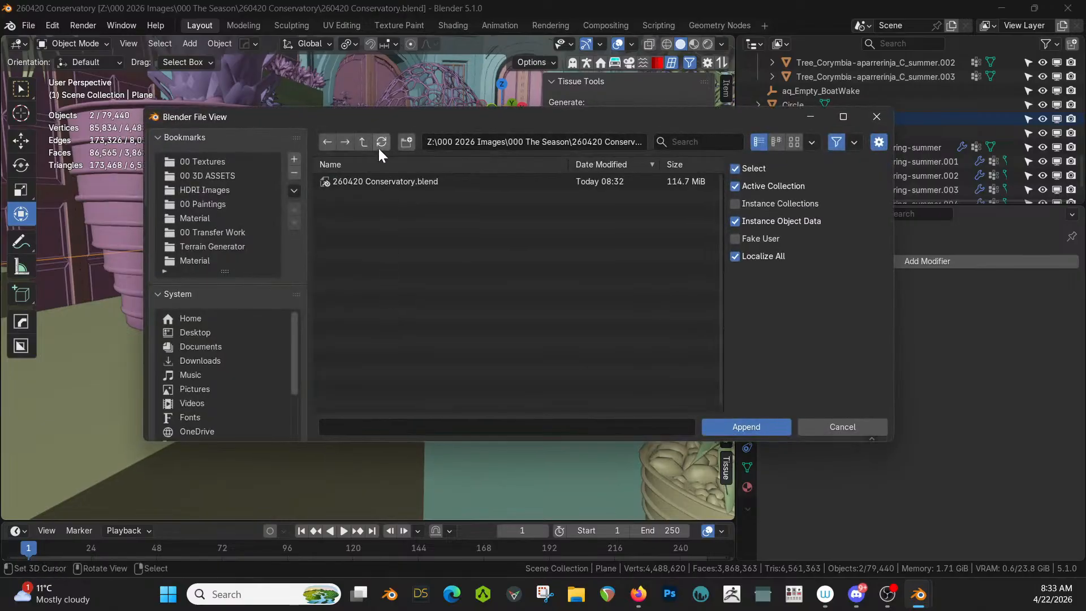
{"action": "left_click", "coordinate": [363, 141]}
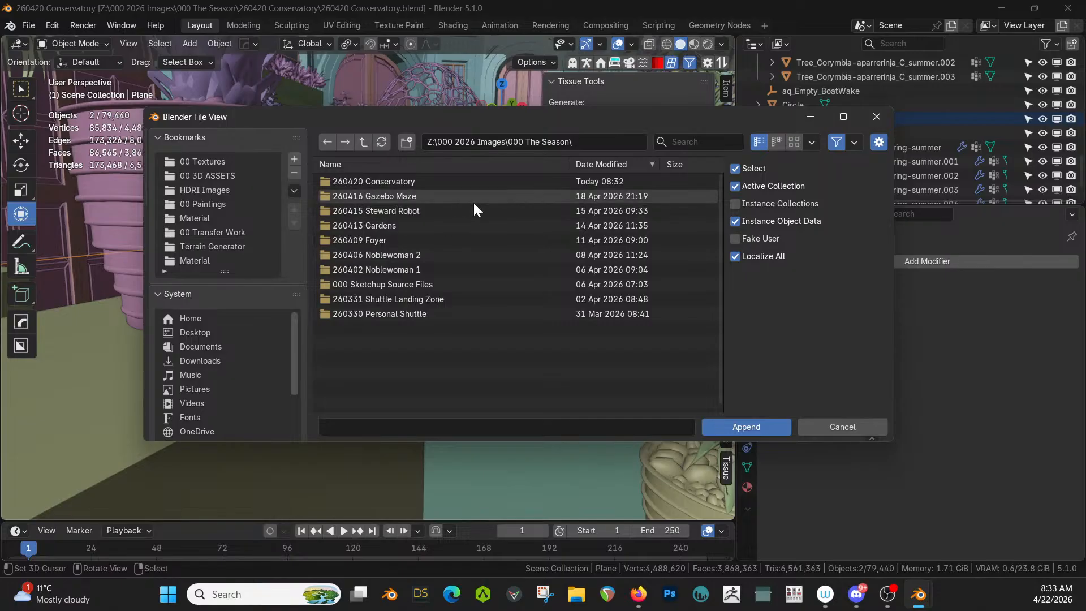
{"action": "double_click", "coordinate": [392, 197]}
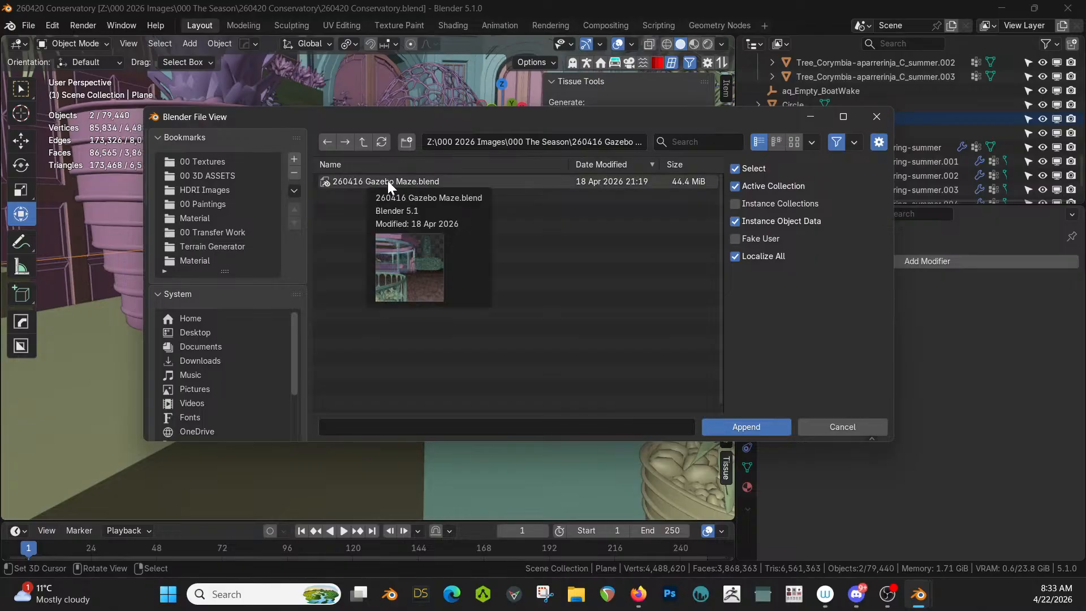
{"action": "double_click", "coordinate": [388, 181]}
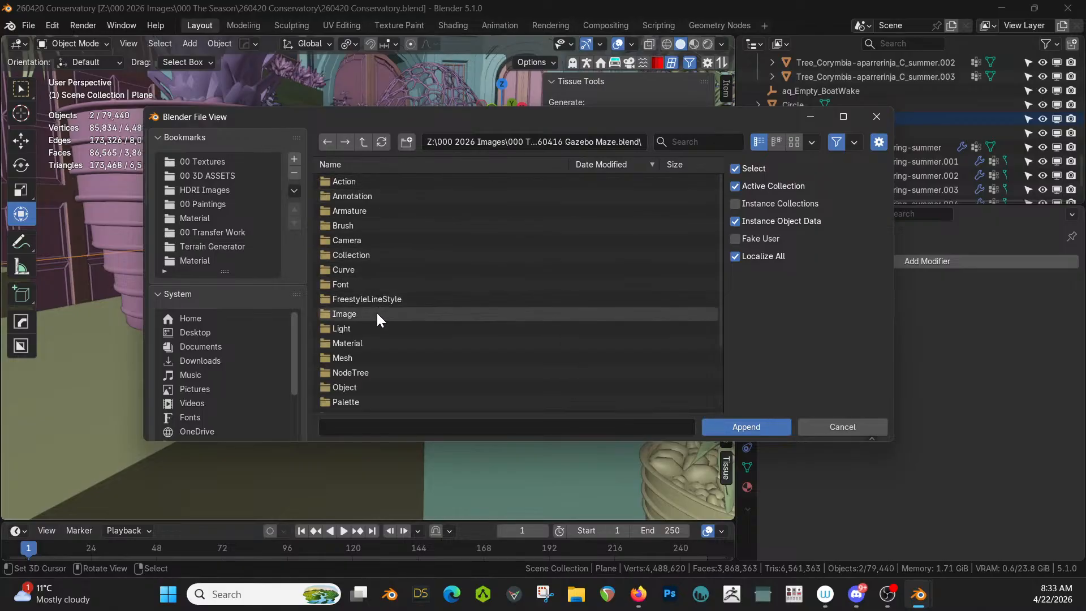
Step: Search the file's Object data for "shi" and append the Shield object to the scene
{"action": "double_click", "coordinate": [355, 389]}
{"action": "scroll", "coordinate": [408, 317], "scroll_direction": "down", "scroll_amount": 5}
{"action": "scroll", "coordinate": [409, 318], "scroll_direction": "down", "scroll_amount": 15}
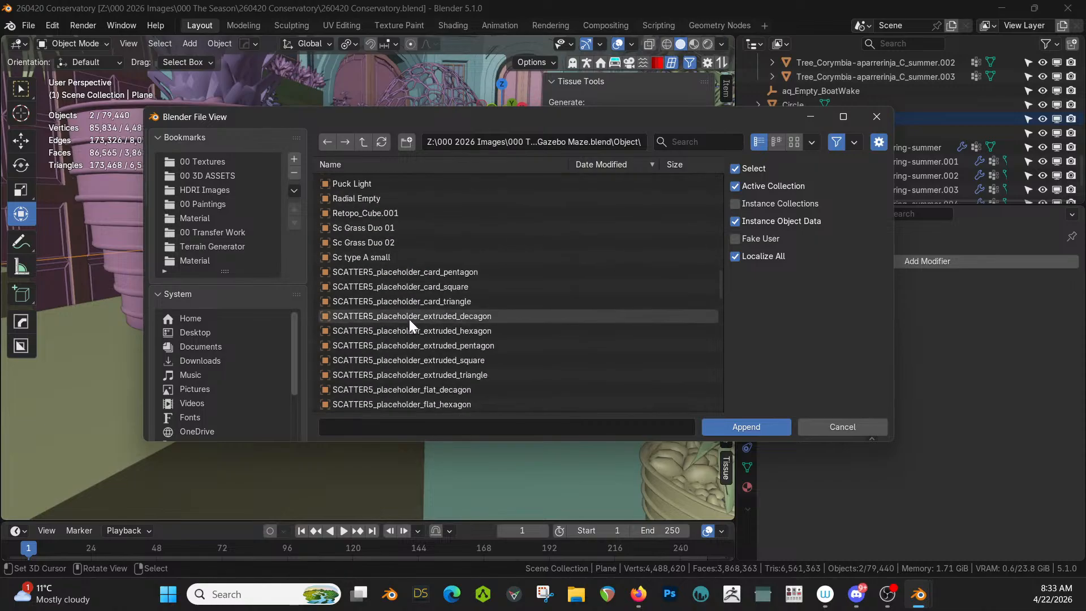
{"action": "scroll", "coordinate": [409, 320], "scroll_direction": "down", "scroll_amount": 8}
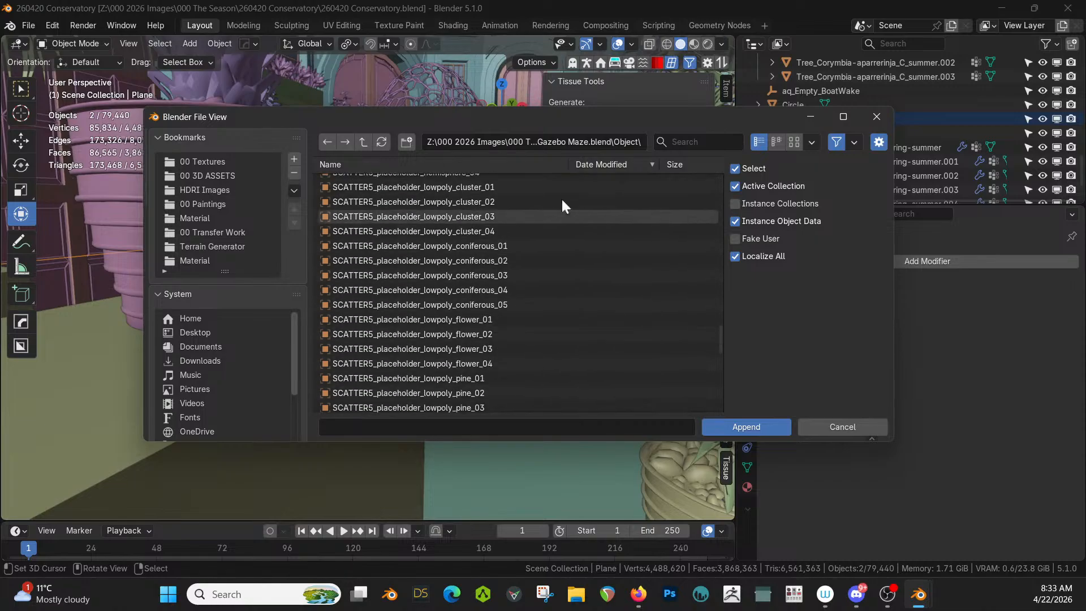
{"action": "left_click", "coordinate": [676, 145]}
{"action": "type", "text": "shi"}
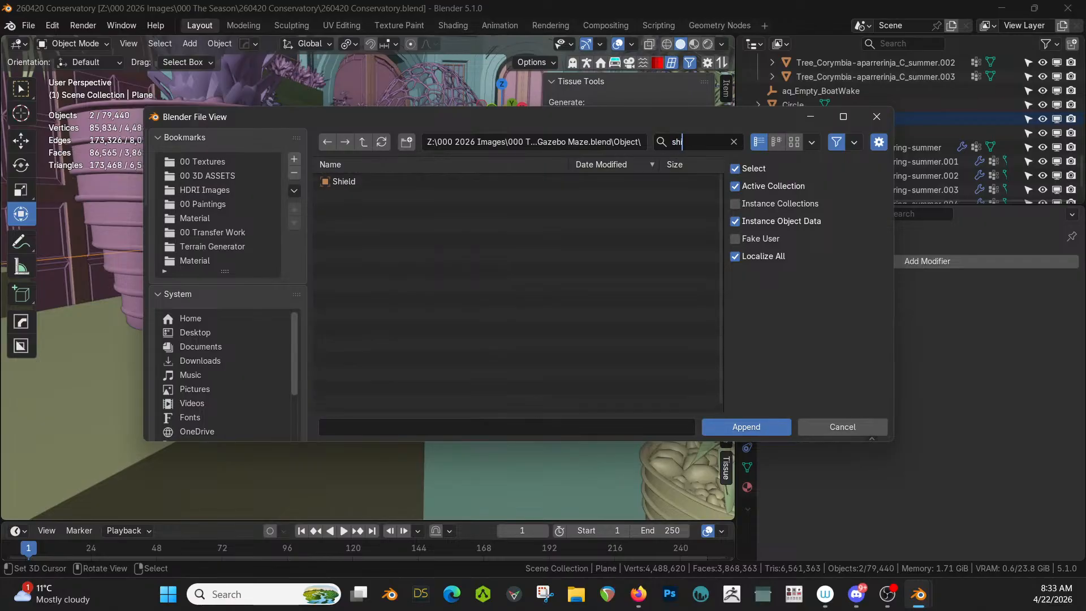
{"action": "double_click", "coordinate": [344, 181]}
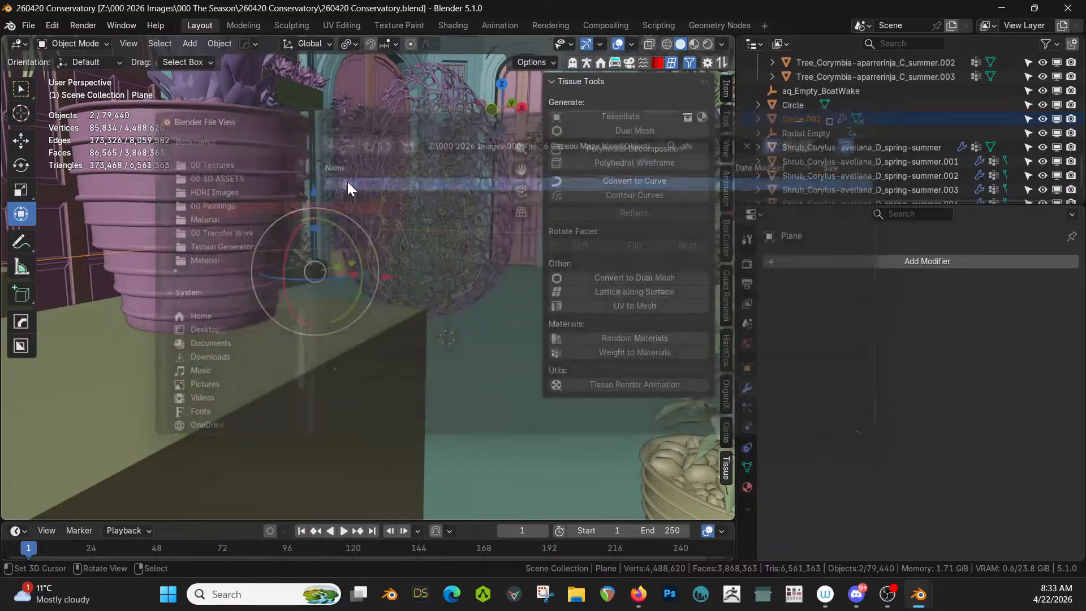
Step: Select the appended Shield box and move it into a new collection named Shield
{"action": "key", "text": "KP_Decimal"}
{"action": "scroll", "coordinate": [396, 234], "scroll_direction": "down", "scroll_amount": 10}
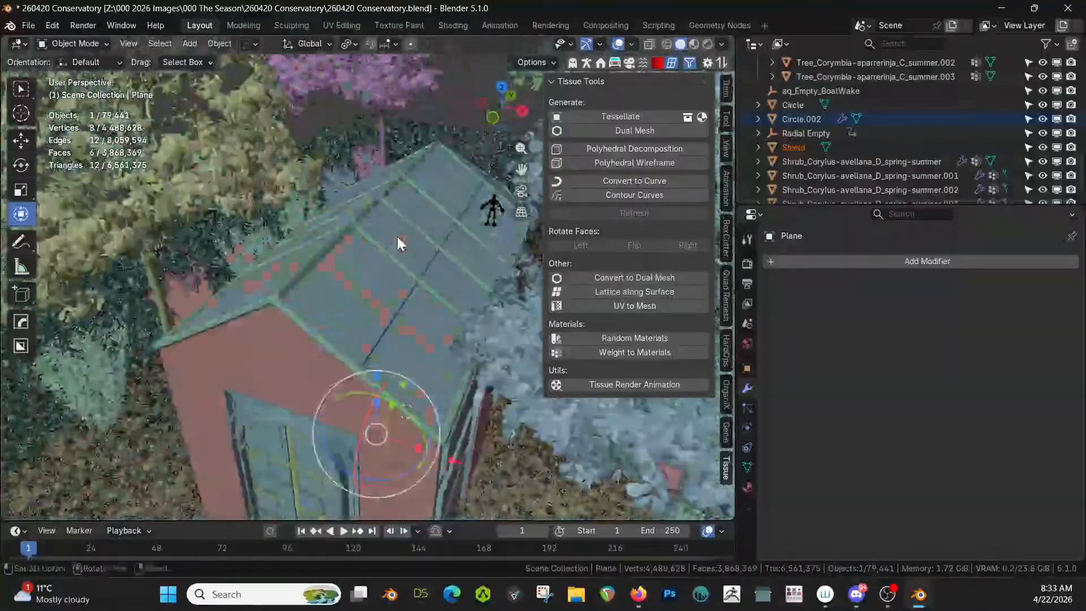
{"action": "left_click", "coordinate": [792, 147]}
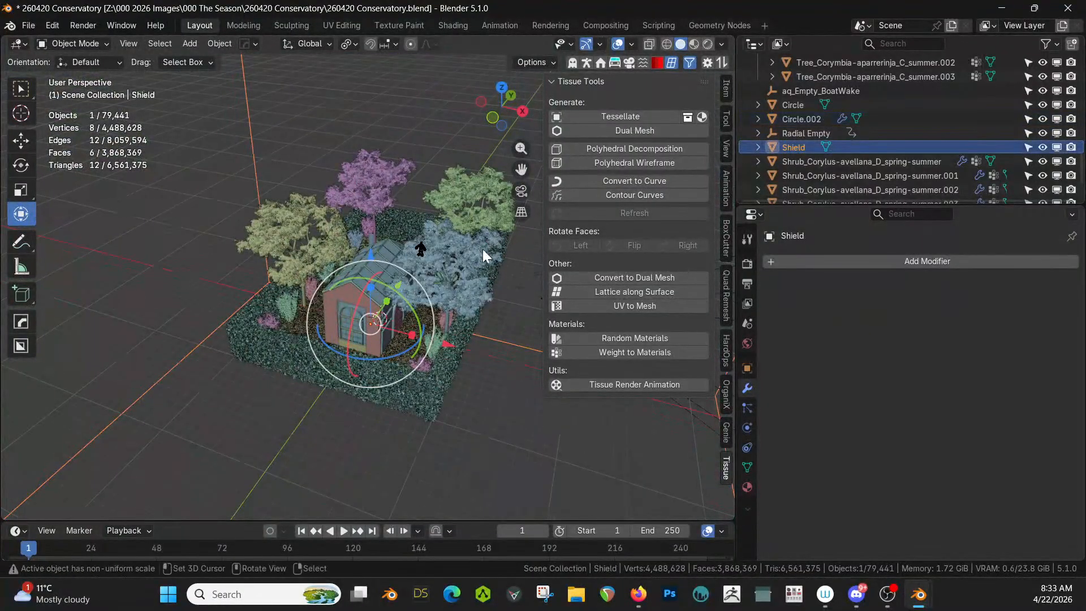
{"action": "key", "text": "KP_Decimal"}
{"action": "key", "text": "m"}
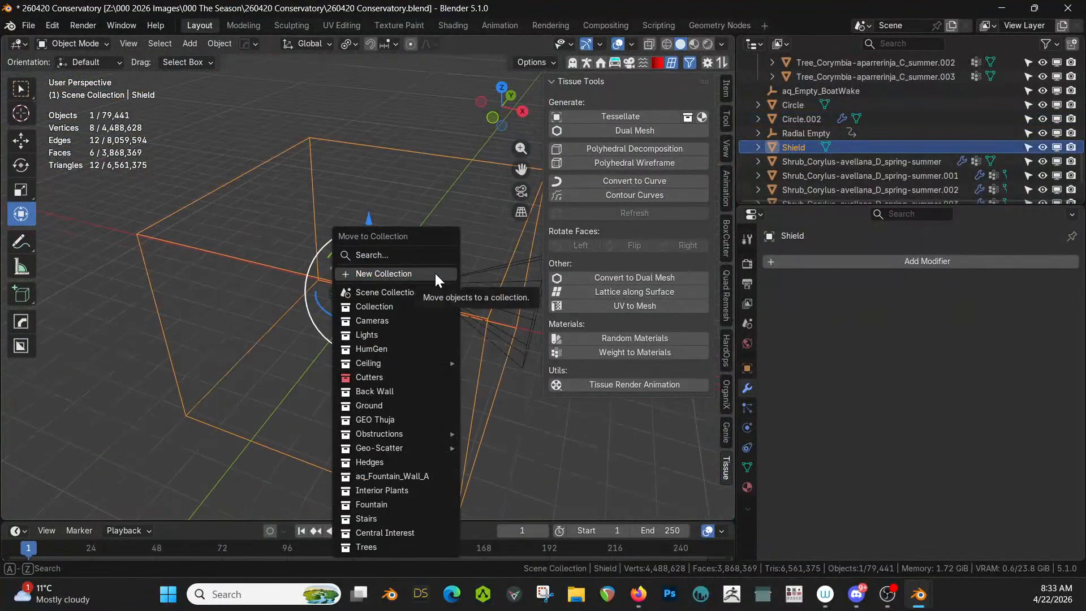
{"action": "left_click", "coordinate": [435, 276]}
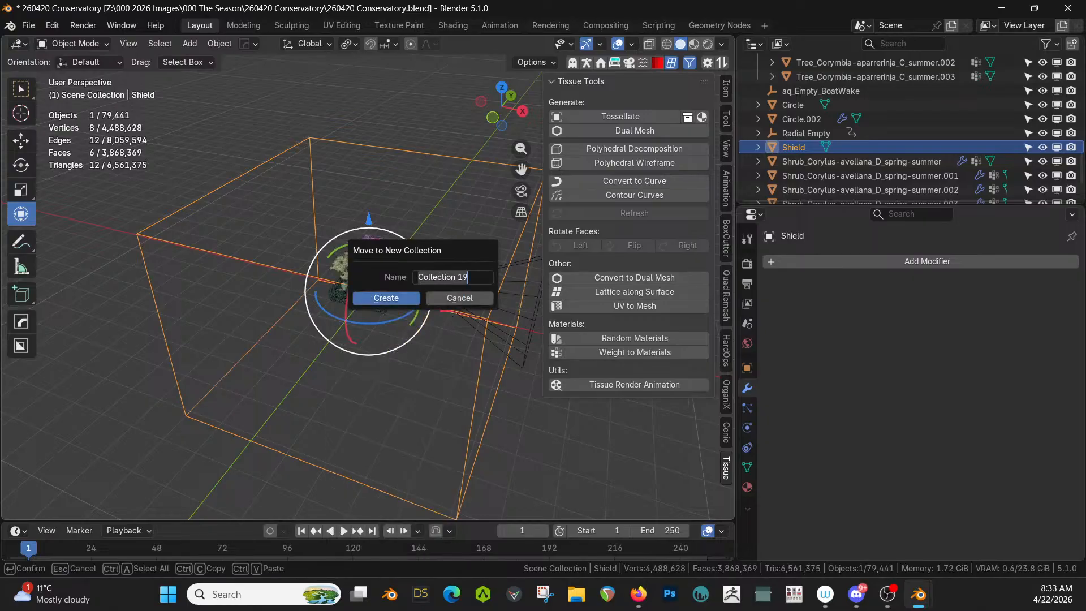
{"action": "type", "text": "S"}
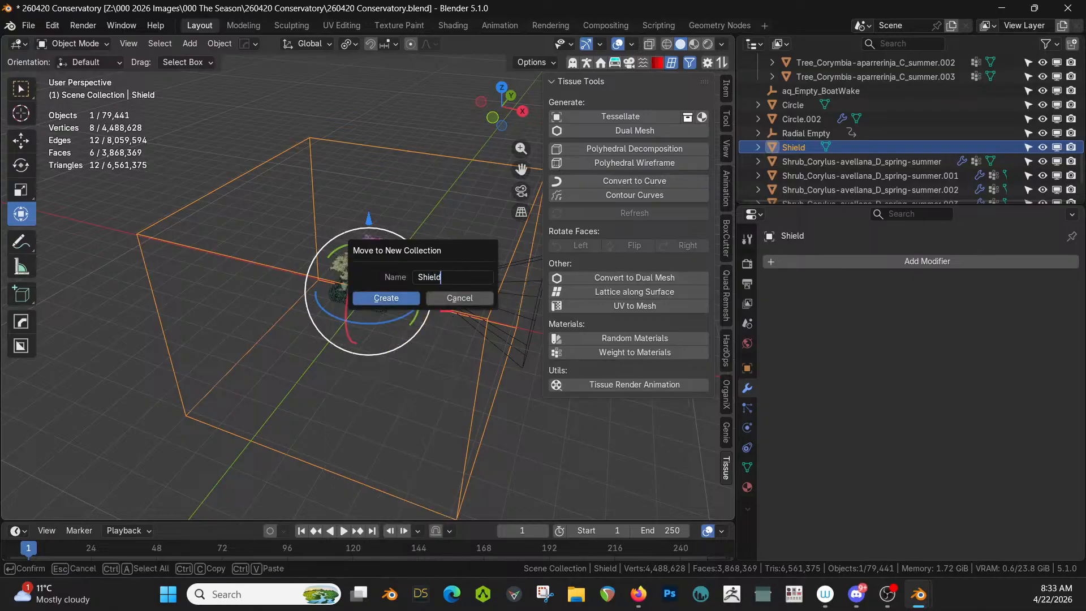
{"action": "type", "text": "hield"}
{"action": "key", "text": "Return"}
Step: Move the Shield box from the top view about 0.84 m along X and 36.79 m along Y
{"action": "key", "text": "KP_7"}
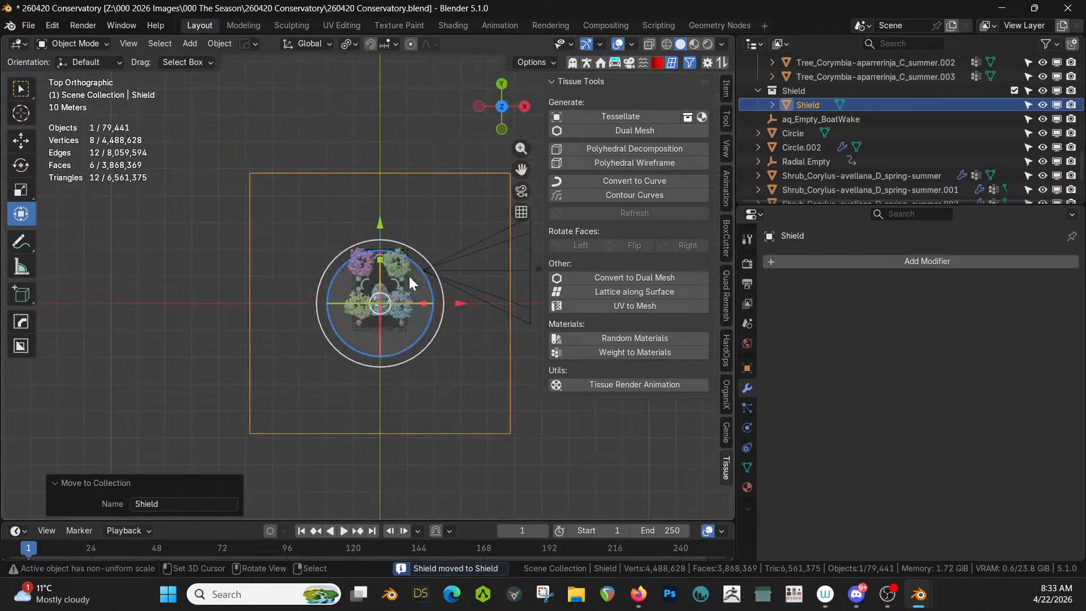
{"action": "key", "text": "g"}
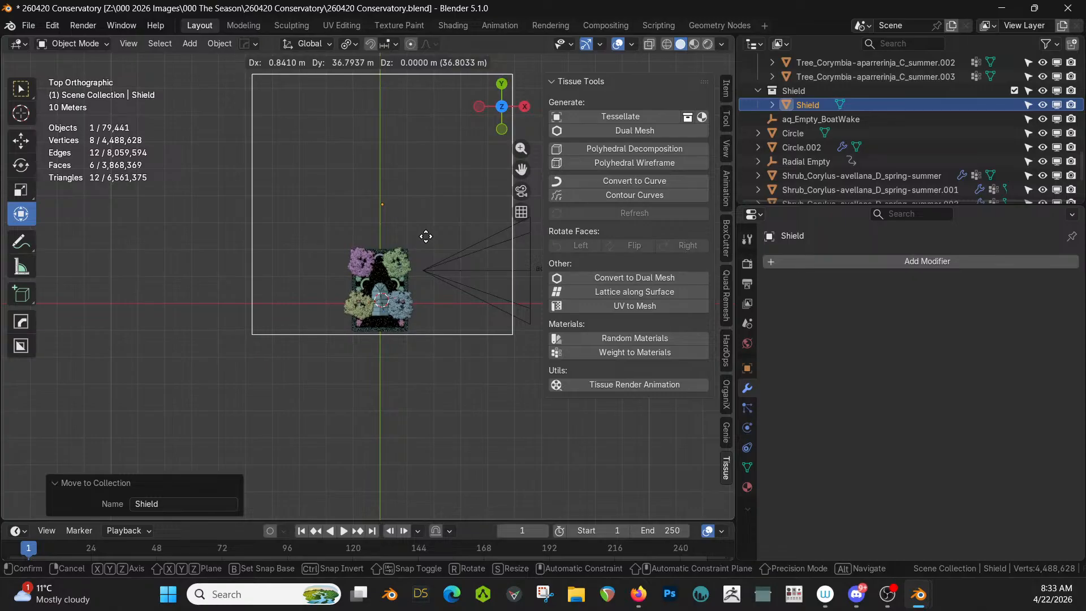
{"action": "left_click", "coordinate": [425, 236]}
Step: Examine the garden path, bench and conservatory interior in rendered shading with the Shield box in place
{"action": "scroll", "coordinate": [425, 328], "scroll_direction": "up", "scroll_amount": 3}
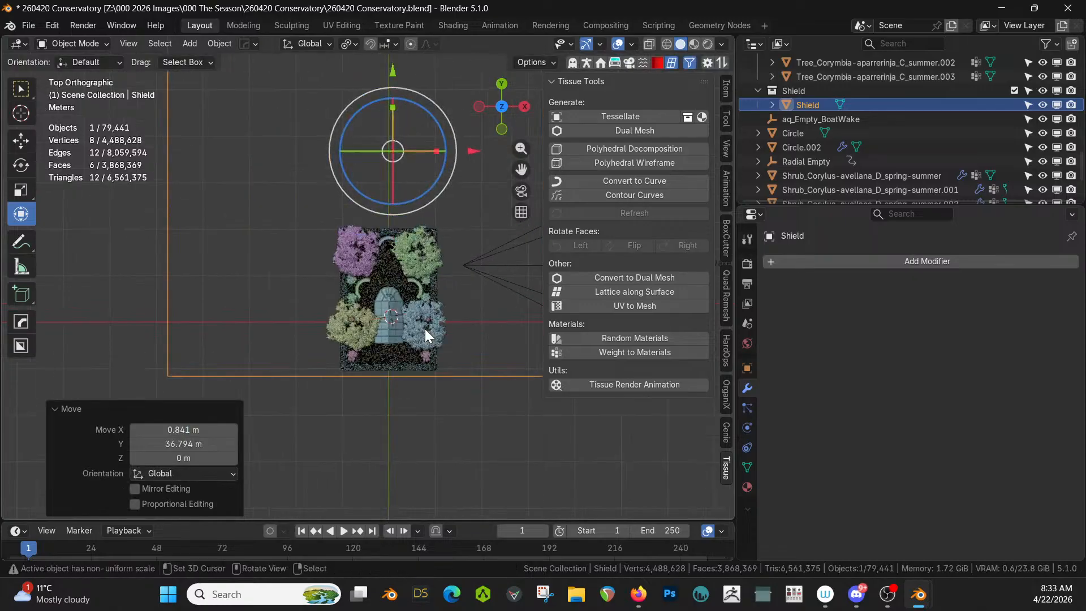
{"action": "middle_click_drag", "start_coordinate": [419, 344], "coordinate": [397, 271]}
{"action": "scroll", "coordinate": [405, 275], "scroll_direction": "up", "scroll_amount": 8}
{"action": "scroll", "coordinate": [397, 270], "scroll_direction": "down", "scroll_amount": 8}
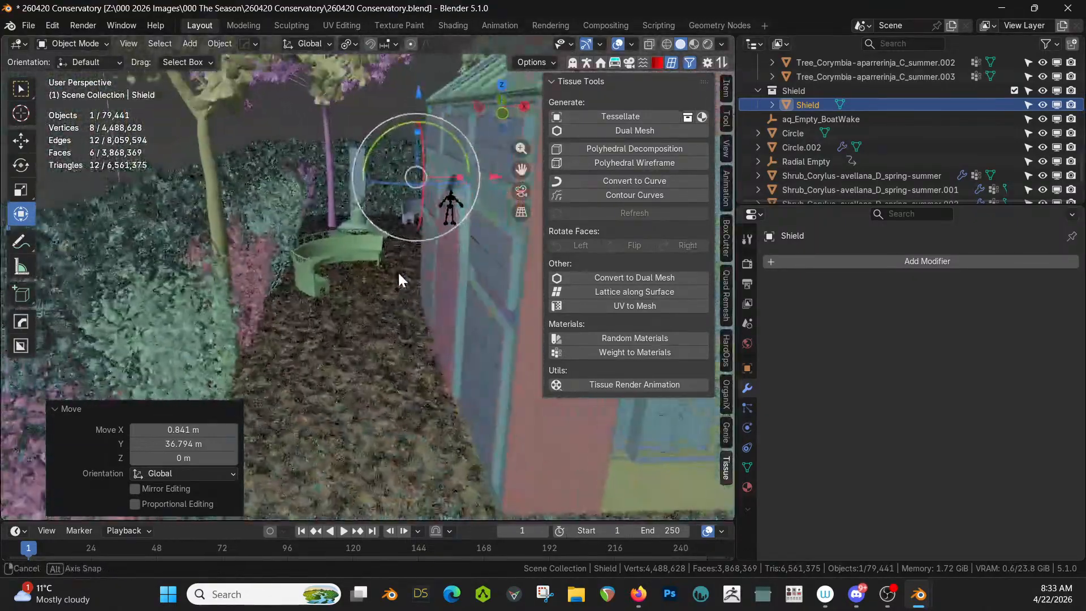
{"action": "key", "text": "z"}
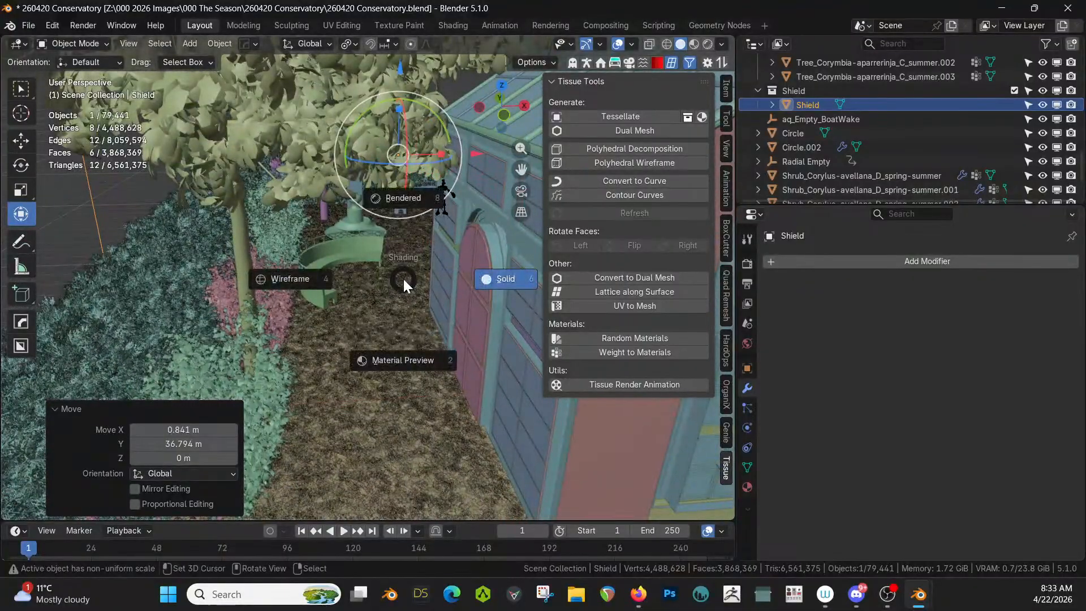
{"action": "key", "text": "r"}
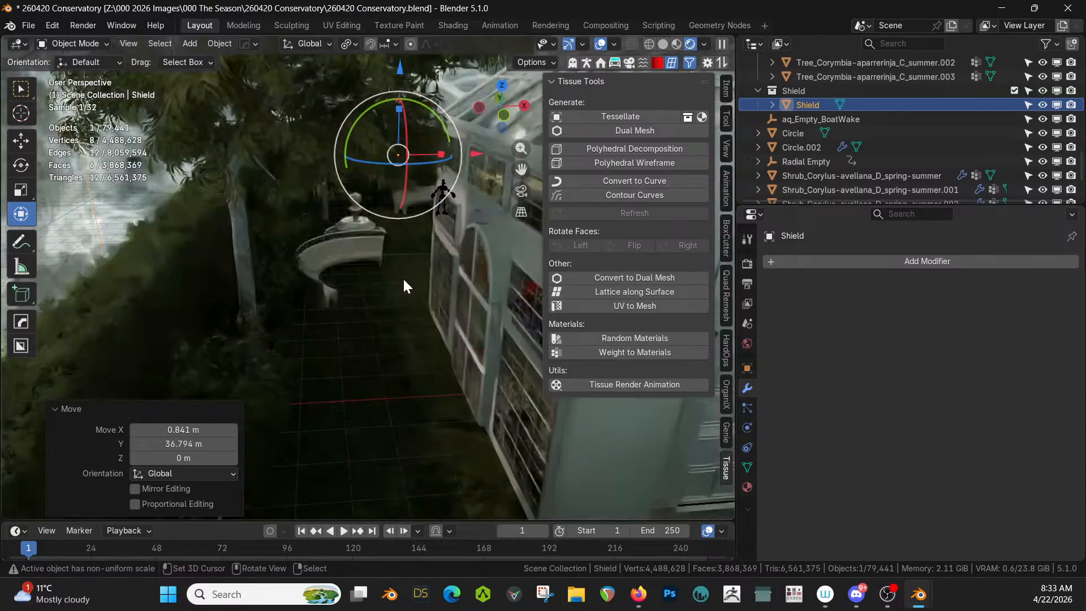
{"action": "middle_click_drag", "start_coordinate": [433, 280], "coordinate": [229, 311]}
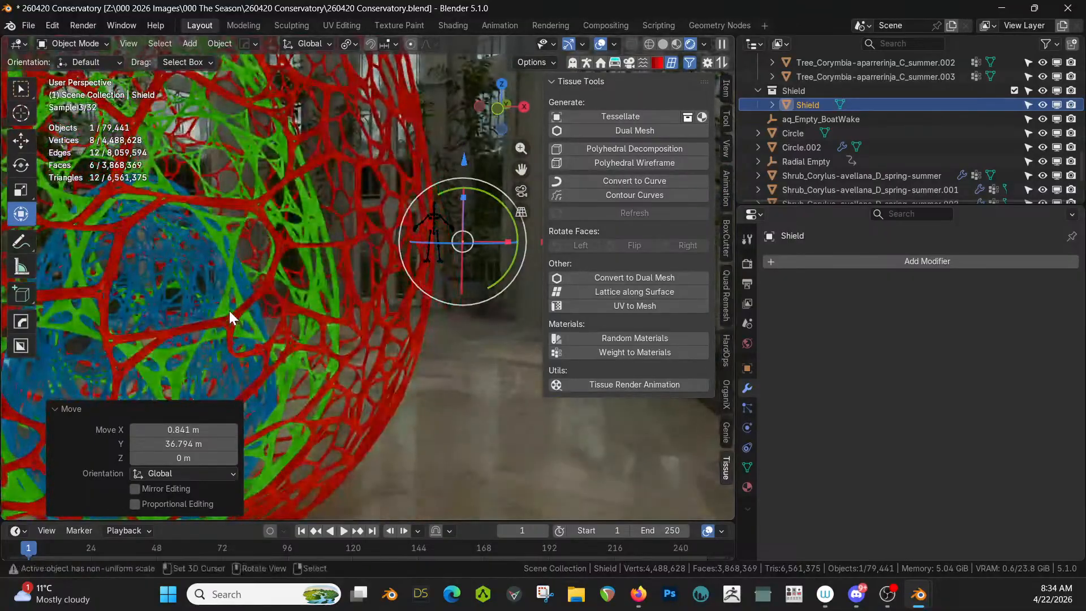
Step: Open the outer red egg mesh's Translucent Glass Red EMit material for node editing and cut the Color link to the Translucent BSDF
{"action": "scroll", "coordinate": [229, 311], "scroll_direction": "down", "scroll_amount": 5}
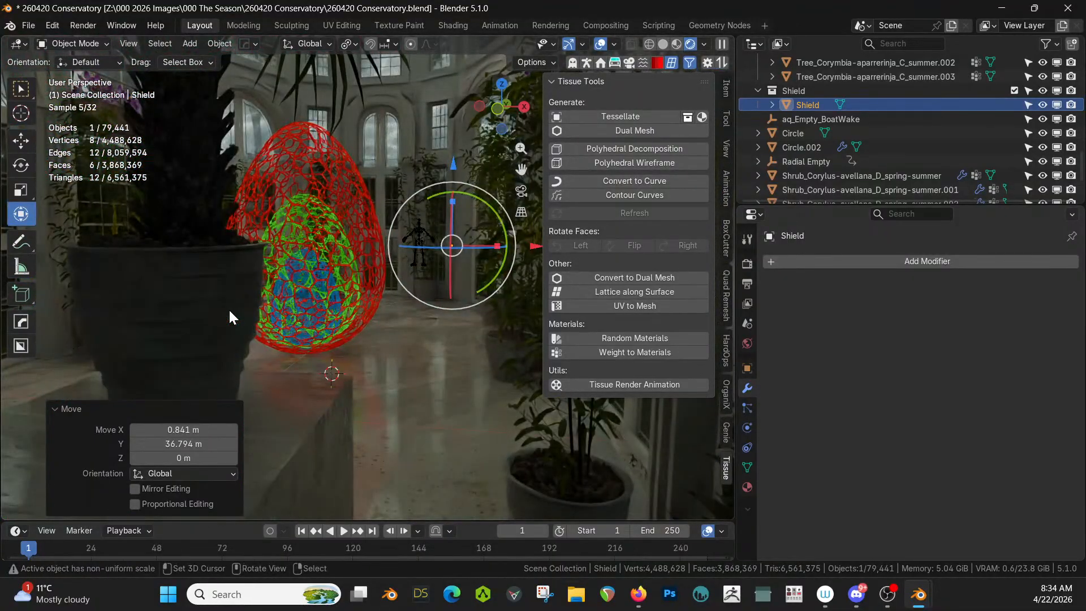
{"action": "middle_click_drag", "start_coordinate": [230, 311], "coordinate": [272, 322]}
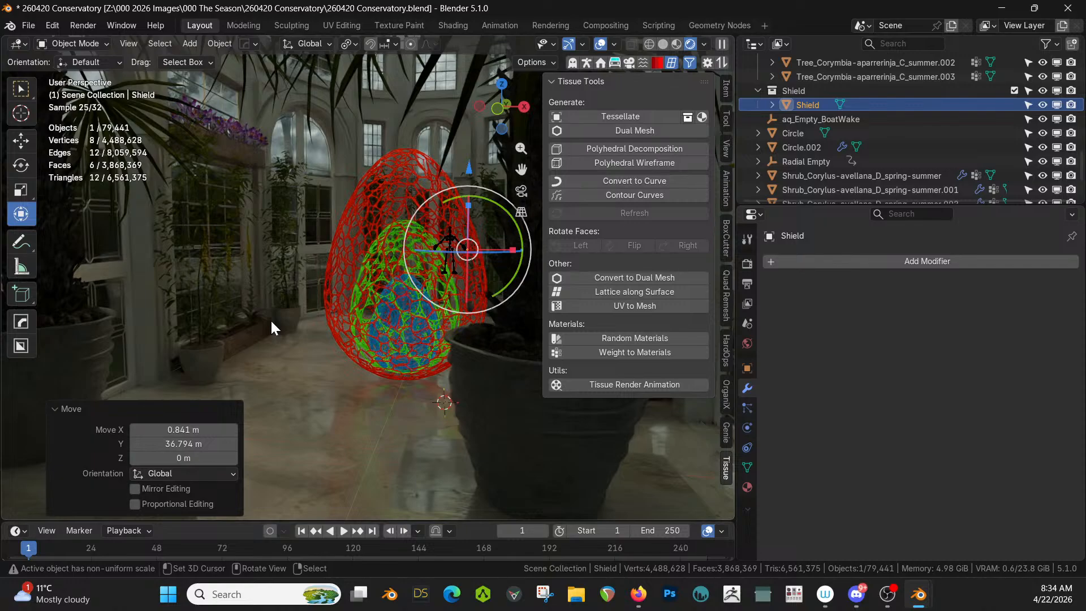
{"action": "left_click", "coordinate": [370, 193]}
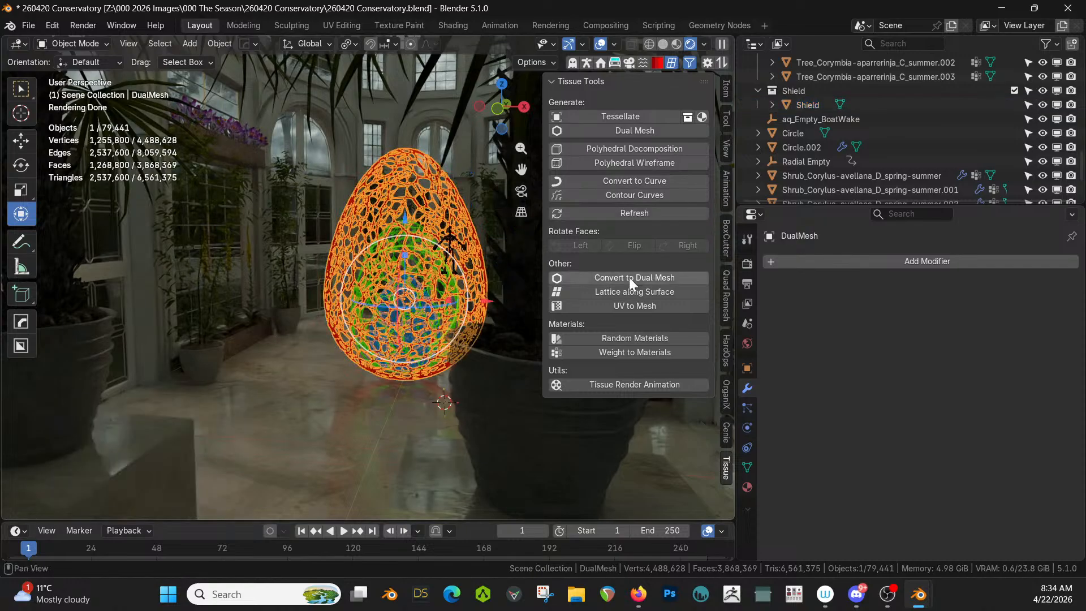
{"action": "left_click", "coordinate": [744, 488]}
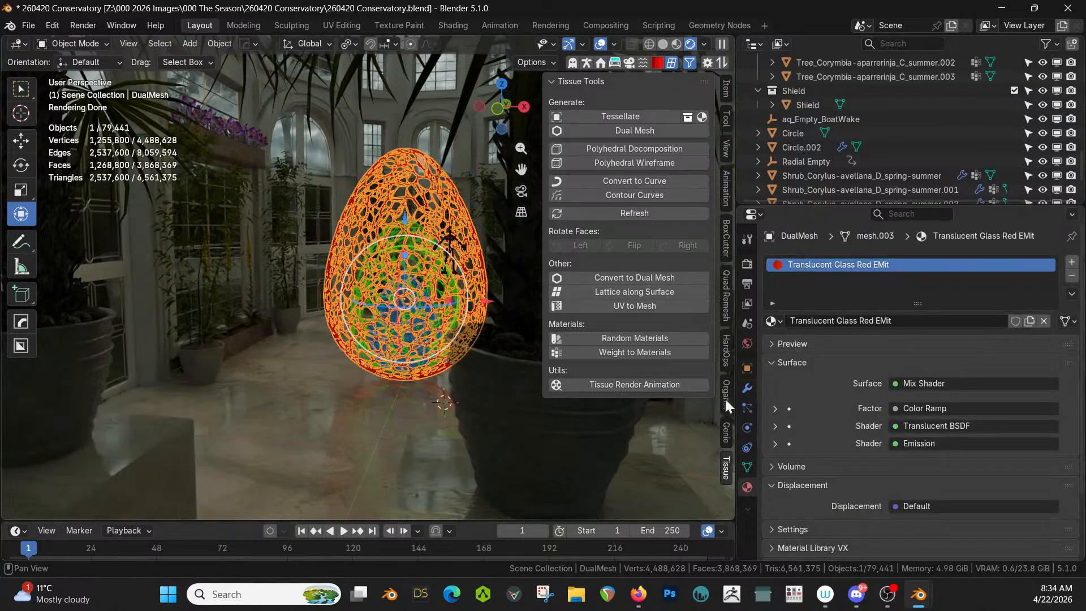
{"action": "left_click", "coordinate": [463, 25]}
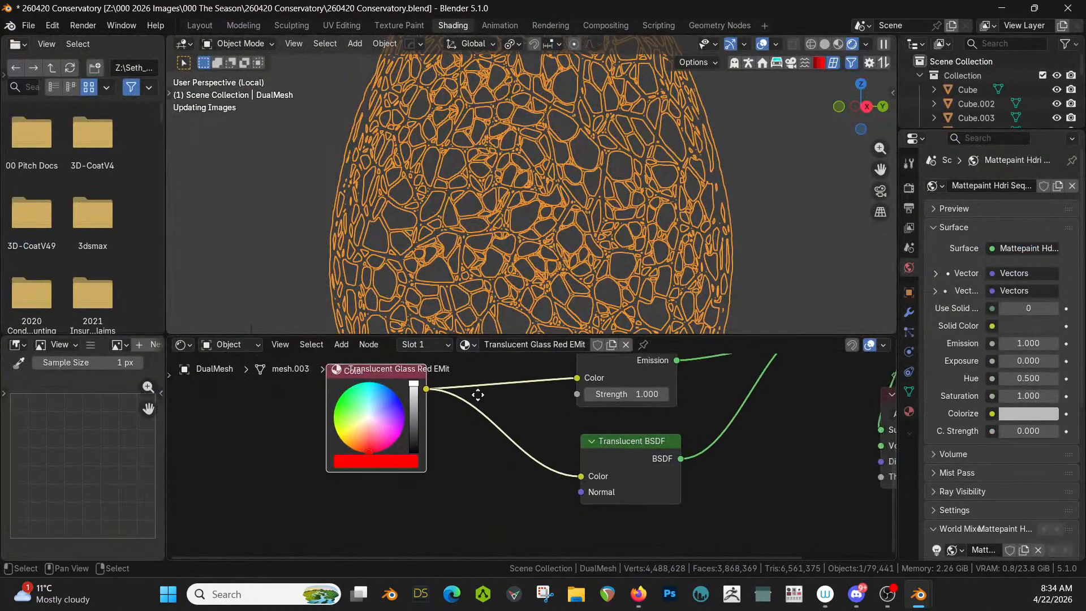
{"action": "middle_click_drag", "start_coordinate": [478, 395], "coordinate": [471, 384]}
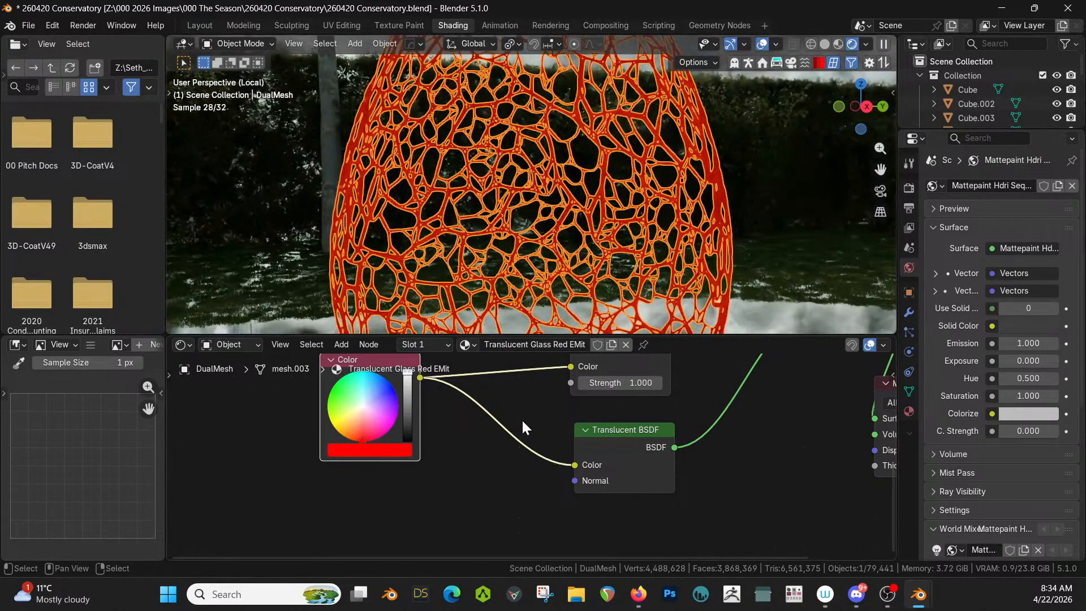
{"action": "right_click_drag", "start_coordinate": [521, 418], "coordinate": [501, 473], "text": "ctrl"}
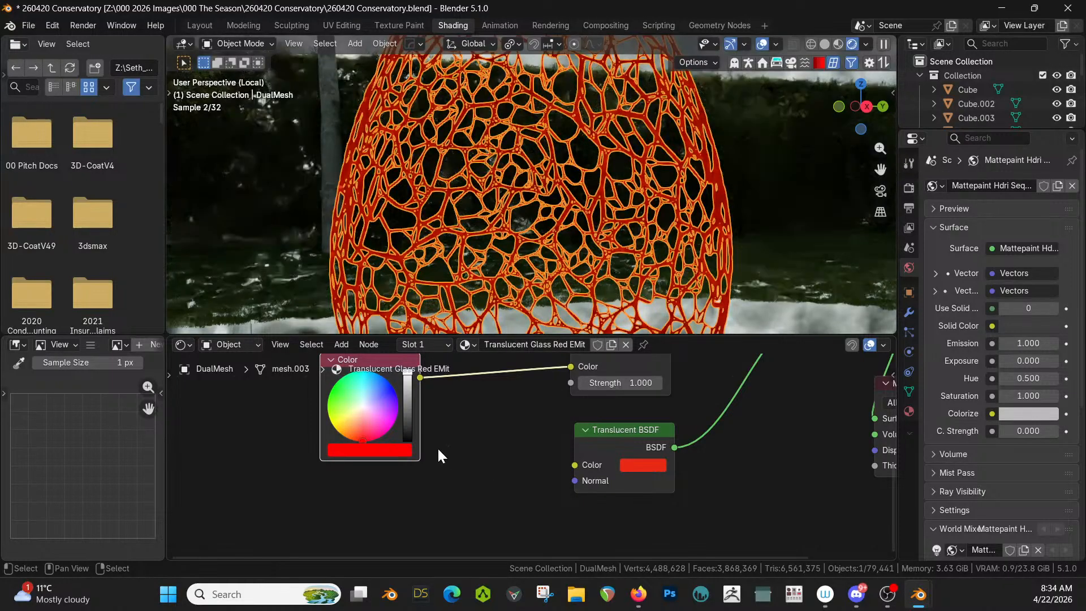
Step: Duplicate the red Color node, set the copy to near white, and connect it to the Translucent BSDF's Color input
{"action": "middle_click_drag", "start_coordinate": [436, 447], "coordinate": [449, 443]}
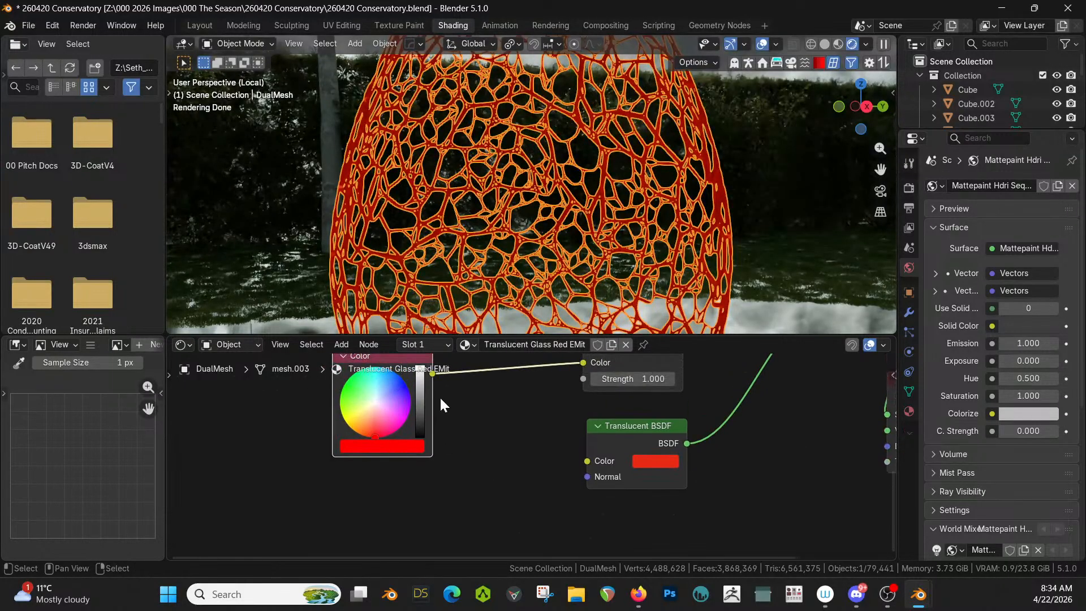
{"action": "middle_click_drag", "start_coordinate": [403, 363], "coordinate": [405, 380]}
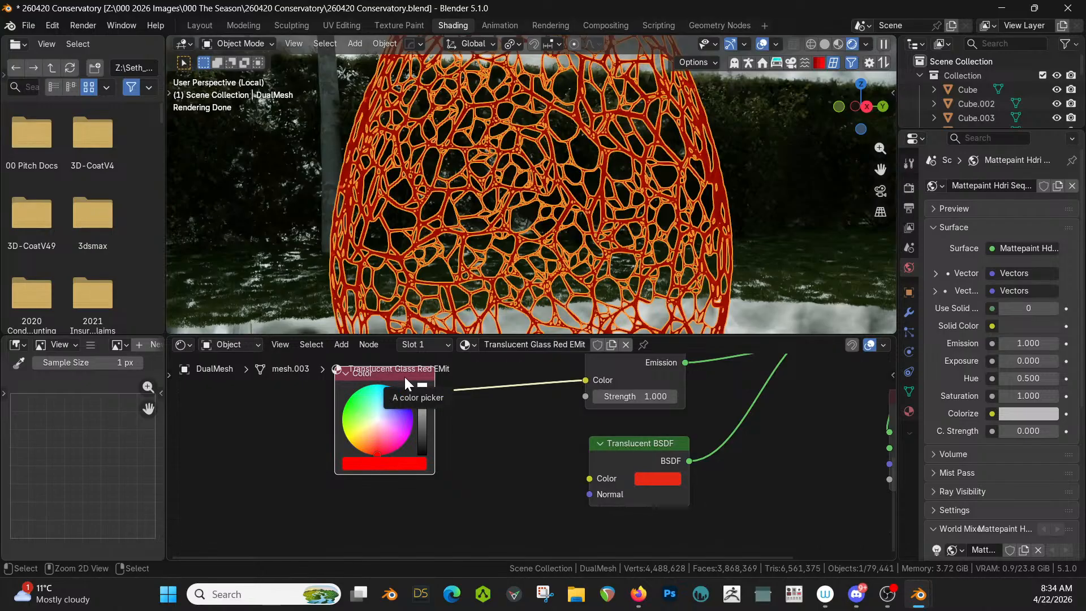
{"action": "key", "text": "ctrl+z"}
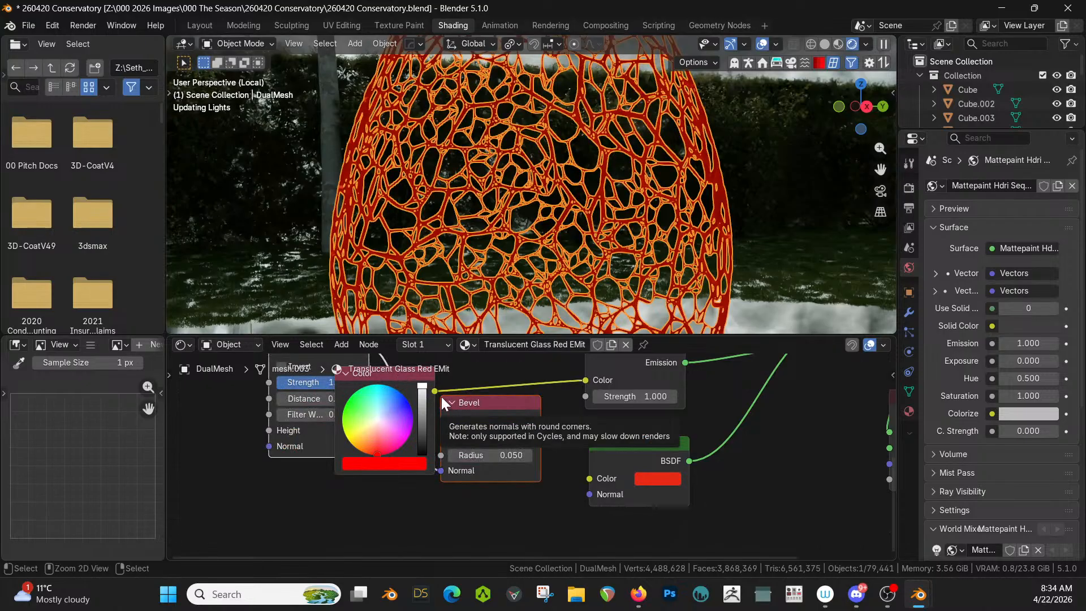
{"action": "key", "text": "Delete"}
{"action": "left_click", "coordinate": [403, 377]}
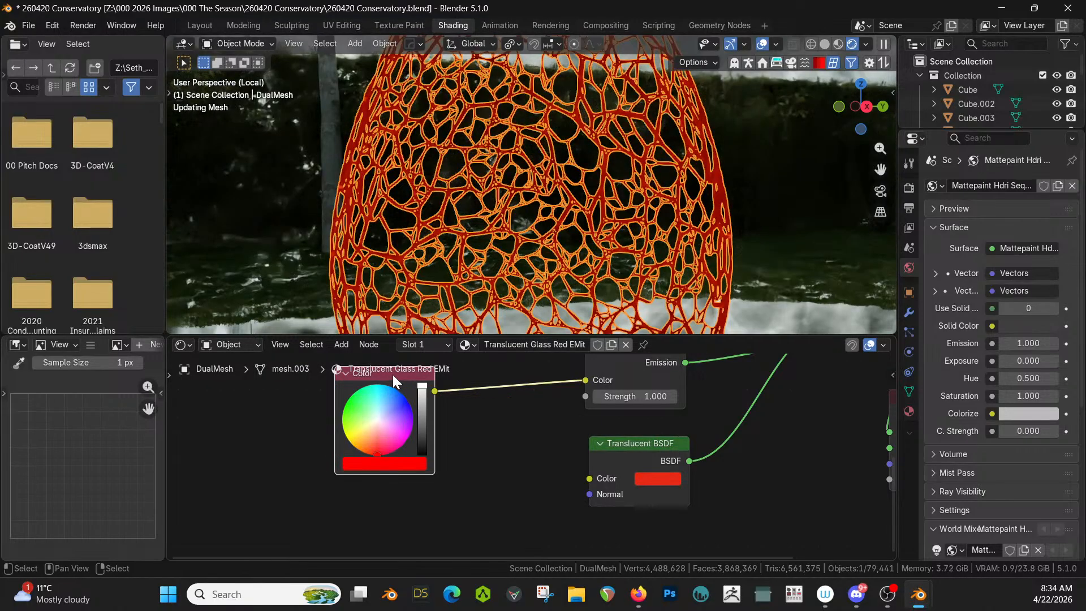
{"action": "key", "text": "shift+d"}
{"action": "left_click", "coordinate": [389, 495]}
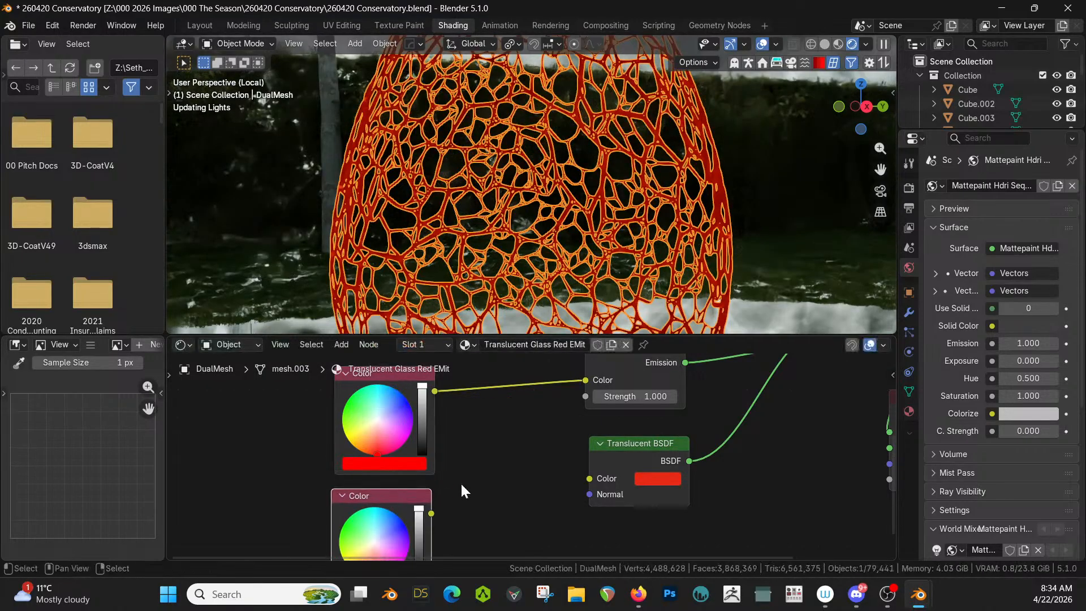
{"action": "middle_click_drag", "start_coordinate": [461, 481], "coordinate": [454, 417]}
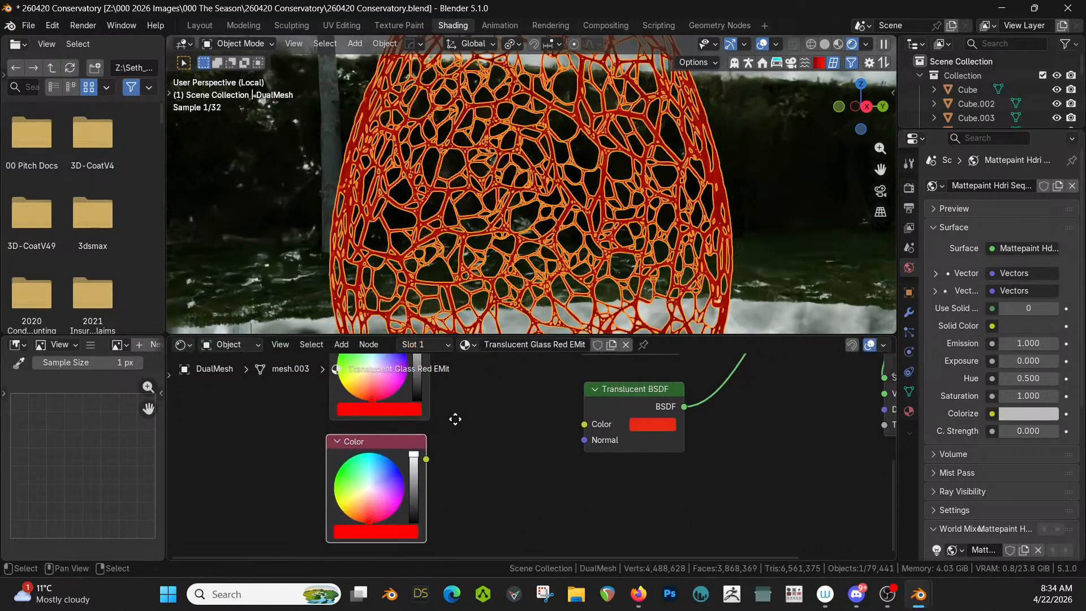
{"action": "left_click", "coordinate": [365, 477]}
{"action": "left_click_drag", "start_coordinate": [426, 448], "coordinate": [572, 411]}
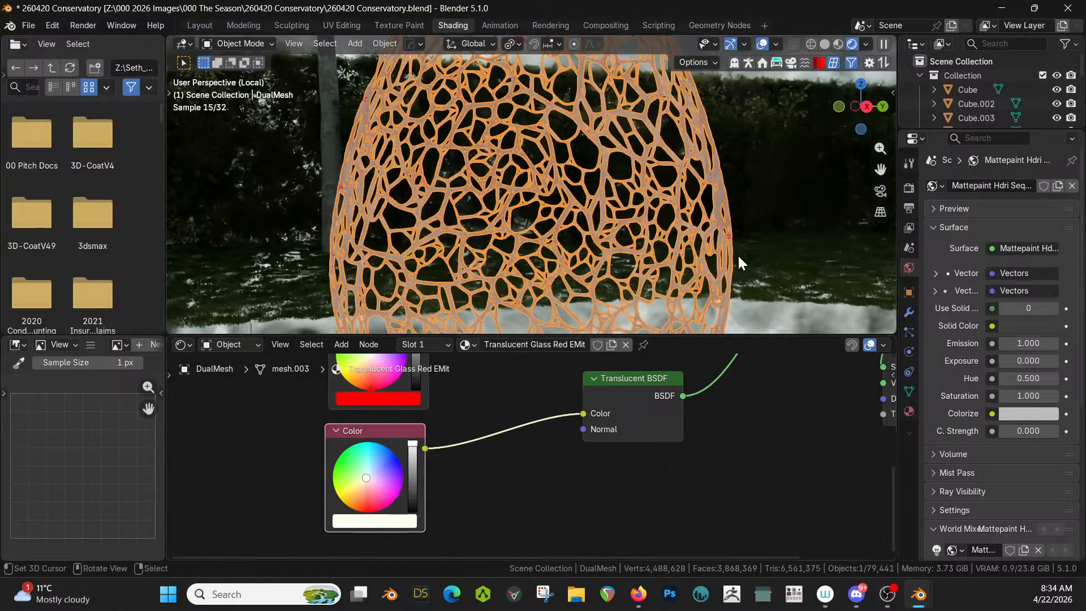
Step: Try an Emission strength of 5 in the red egg mesh's material and inspect the mesh unselected
{"action": "left_click", "coordinate": [760, 247]}
{"action": "middle_click_drag", "start_coordinate": [667, 253], "coordinate": [694, 239]}
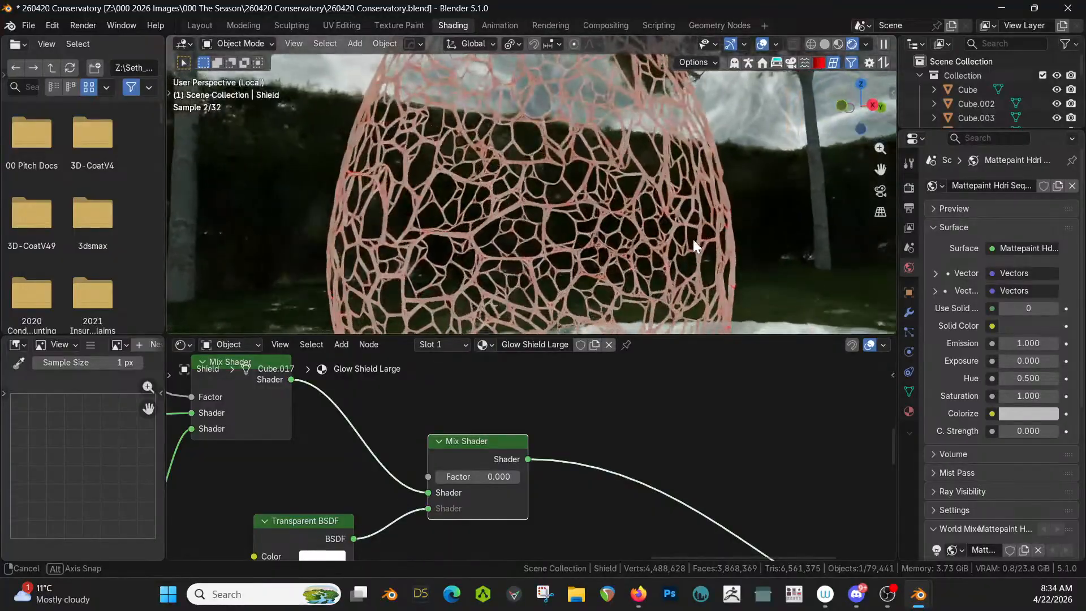
{"action": "left_click", "coordinate": [537, 263]}
{"action": "middle_click_drag", "start_coordinate": [494, 376], "coordinate": [591, 469]}
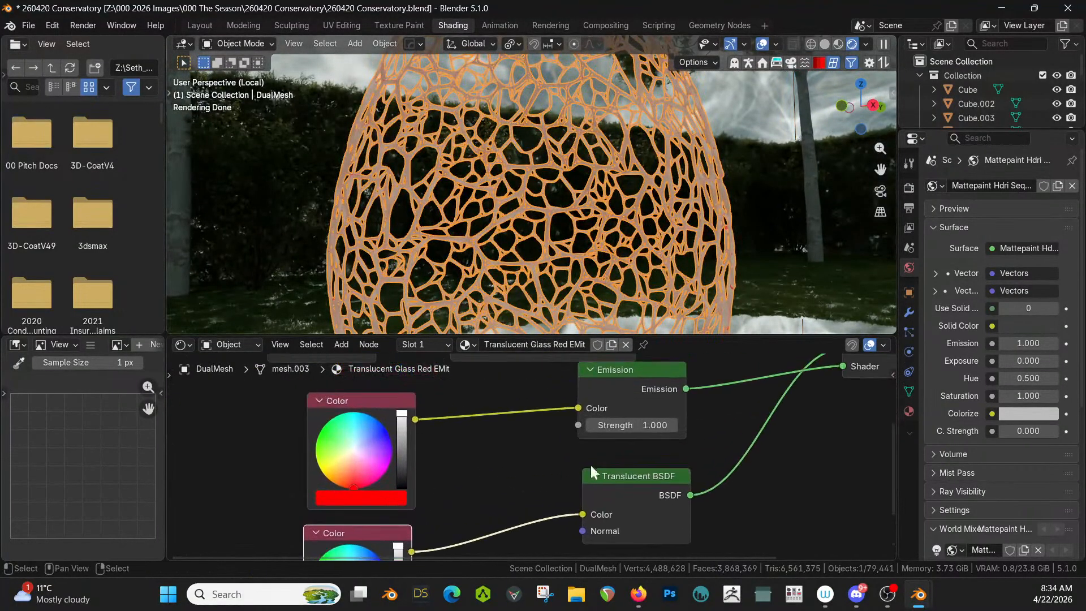
{"action": "double_click", "coordinate": [643, 426]}
{"action": "type", "text": "5"}
{"action": "key", "text": "Return"}
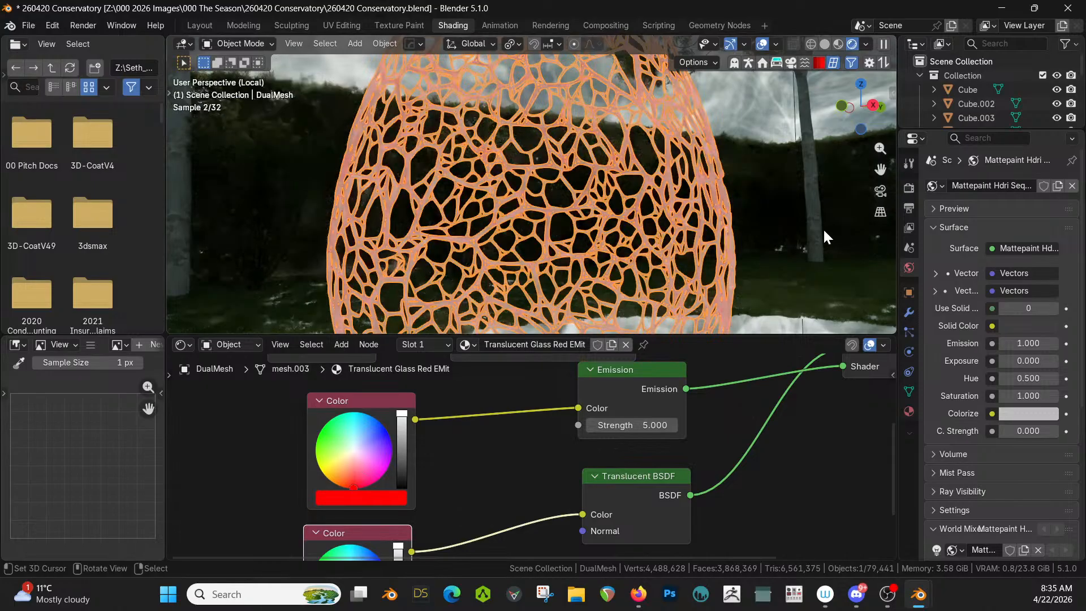
{"action": "left_click", "coordinate": [809, 206]}
{"action": "scroll", "coordinate": [680, 232], "scroll_direction": "up", "scroll_amount": 3}
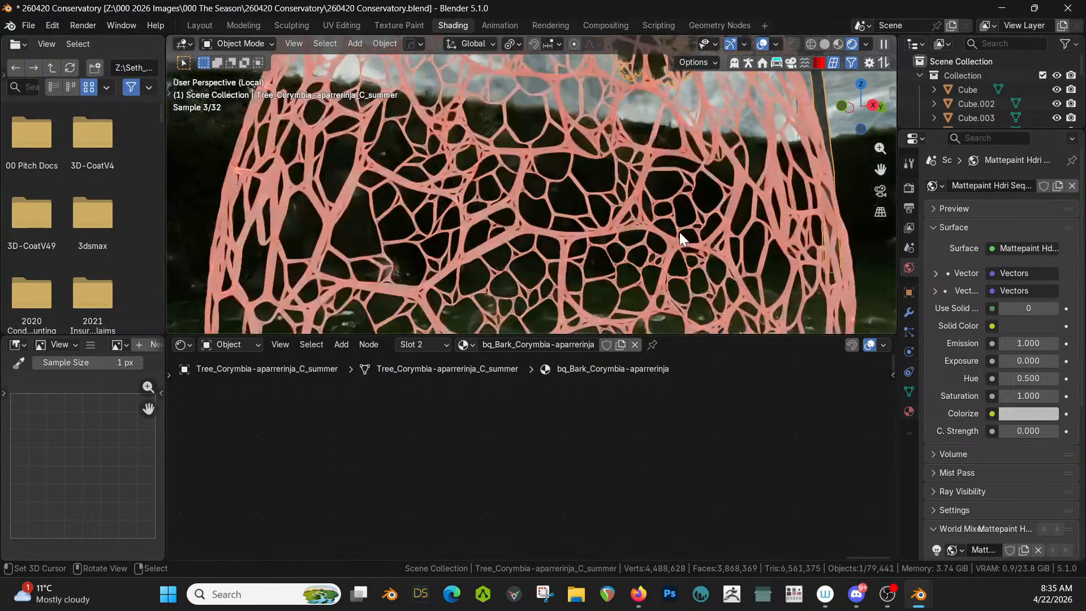
Step: Set the red egg mesh's Emission strength back to 1 and inspect the mesh from above
{"action": "left_click", "coordinate": [537, 232]}
{"action": "left_click", "coordinate": [659, 424]}
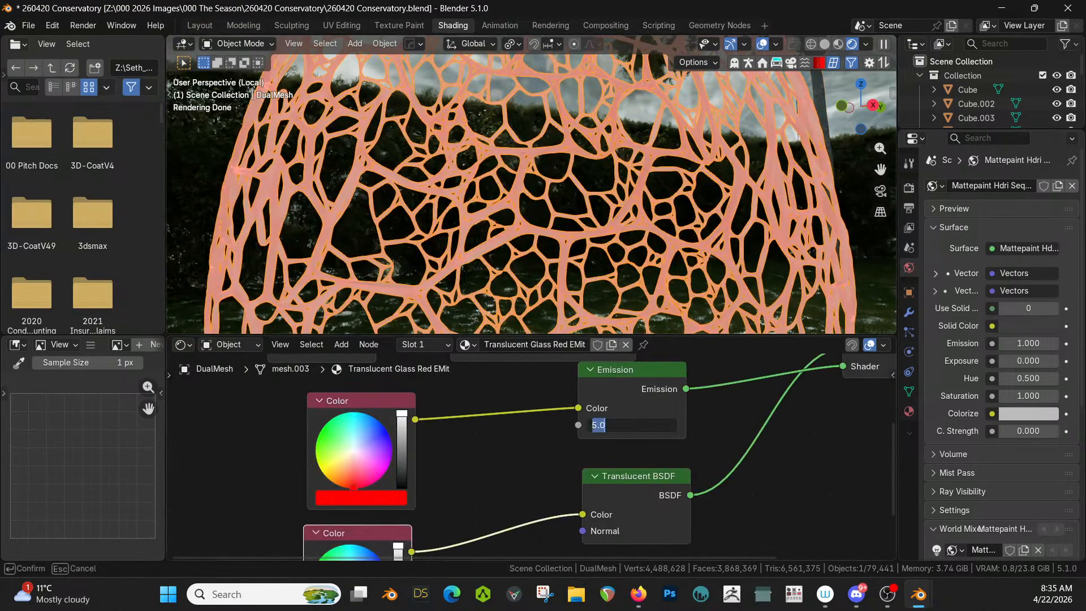
{"action": "type", "text": "1"}
{"action": "key", "text": "Return"}
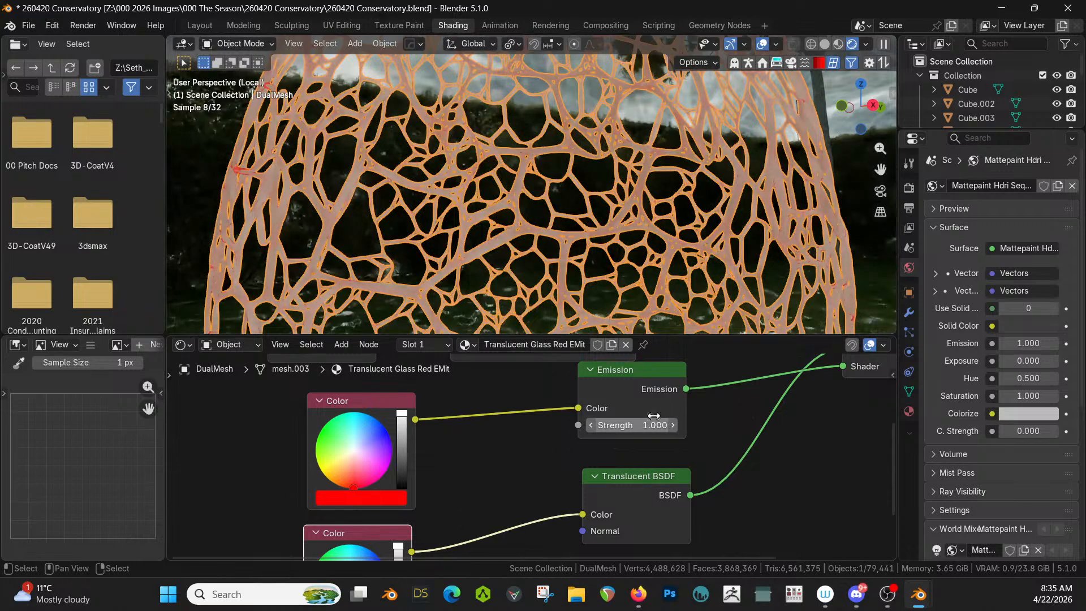
{"action": "left_click", "coordinate": [216, 140]}
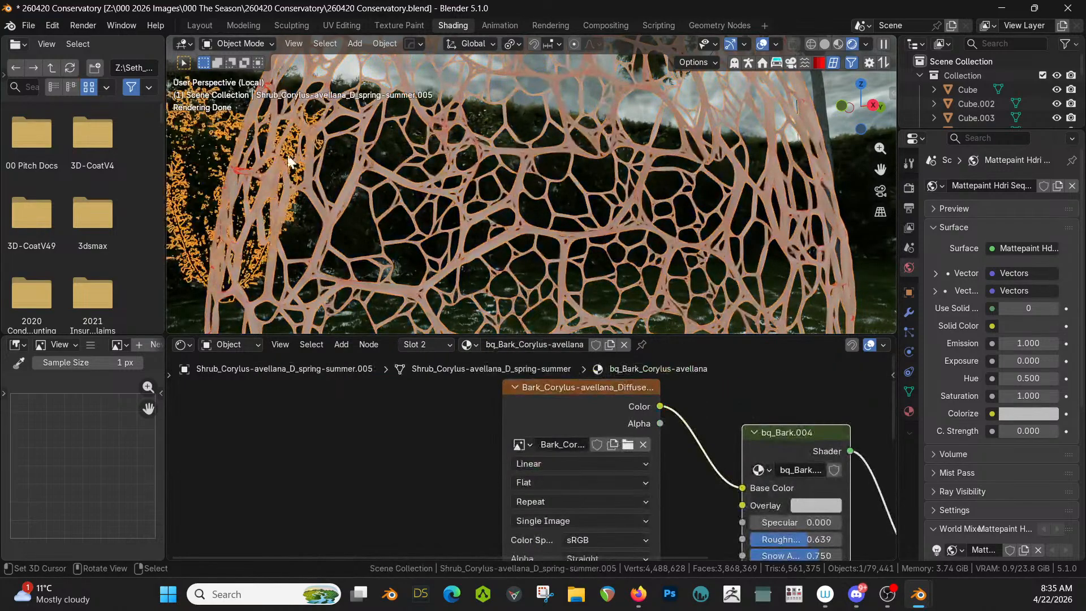
{"action": "scroll", "coordinate": [527, 242], "scroll_direction": "down", "scroll_amount": 2}
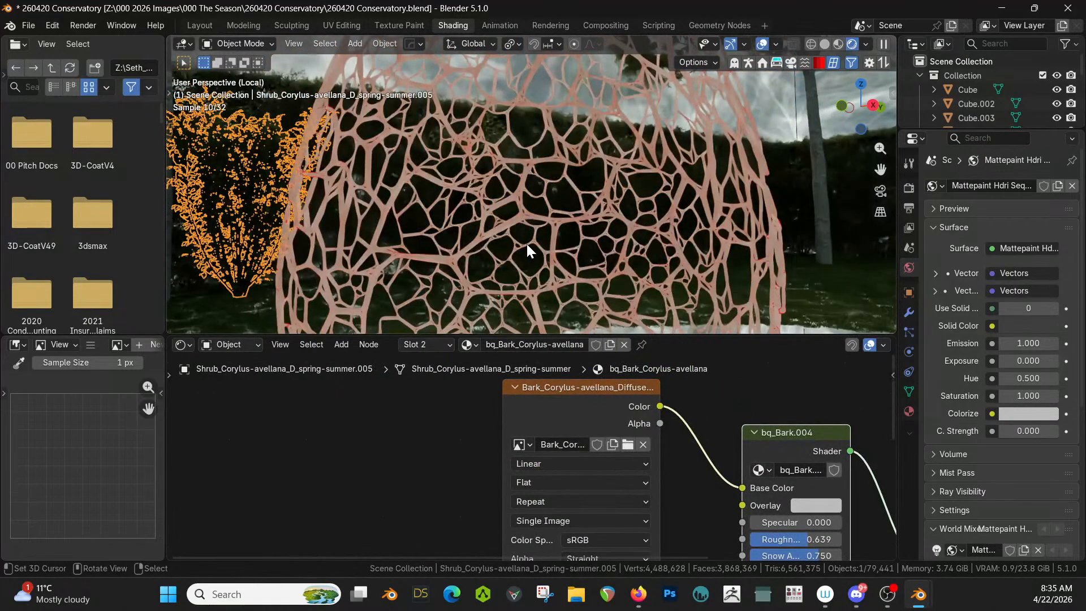
{"action": "scroll", "coordinate": [526, 242], "scroll_direction": "down", "scroll_amount": 1}
{"action": "mouse_move", "coordinate": [526, 244]}
{"action": "middle_mouse_down"}
{"action": "mouse_move", "coordinate": [488, 277]}
{"action": "mouse_move", "coordinate": [521, 249]}
{"action": "middle_mouse_up"}
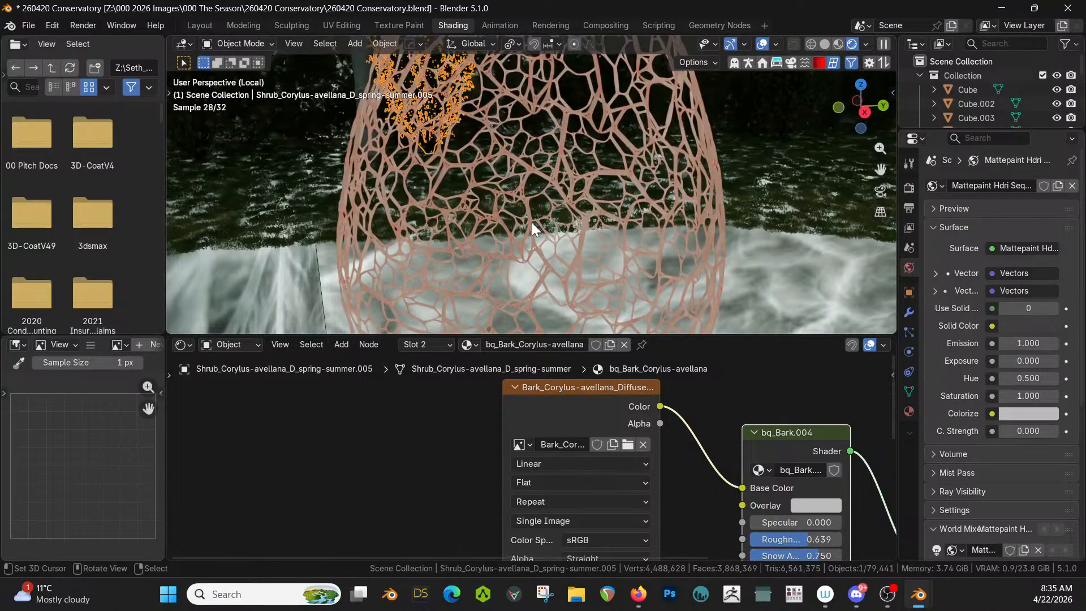
Step: Copy the white Color node from the red egg mesh's material, then leave local view and show the scene in solid shading
{"action": "left_click", "coordinate": [532, 223]}
{"action": "scroll", "coordinate": [521, 532], "scroll_direction": "down", "scroll_amount": 3}
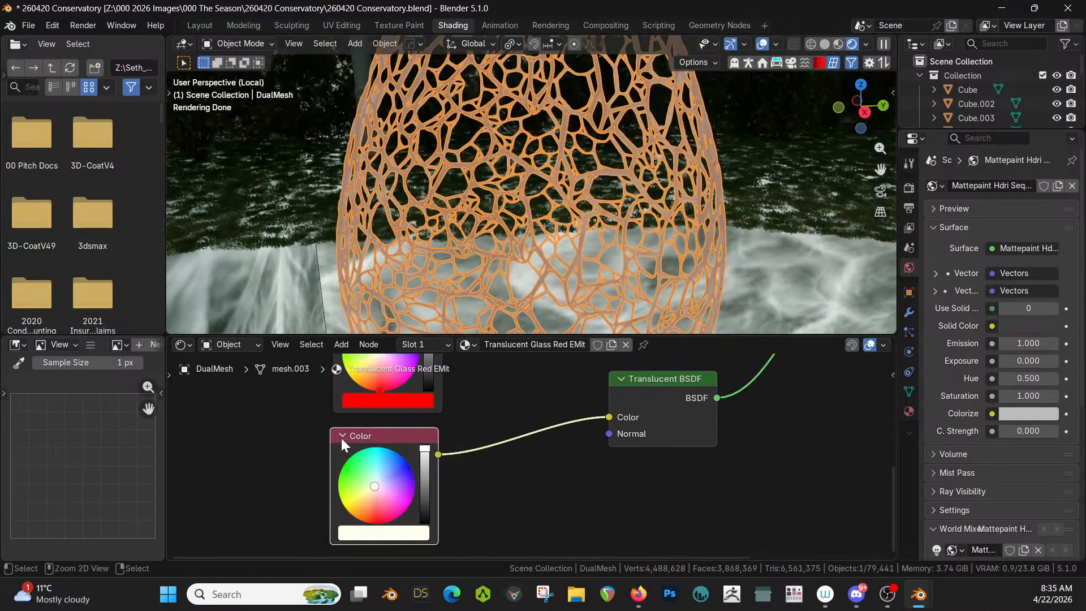
{"action": "key", "text": "ctrl+c"}
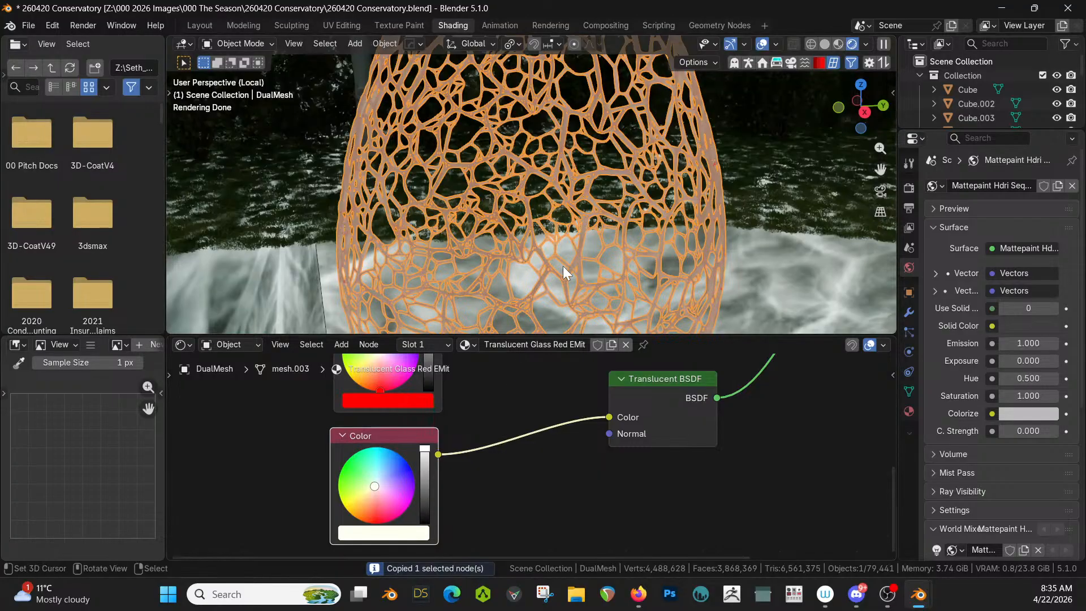
{"action": "key", "text": "KP_Divide"}
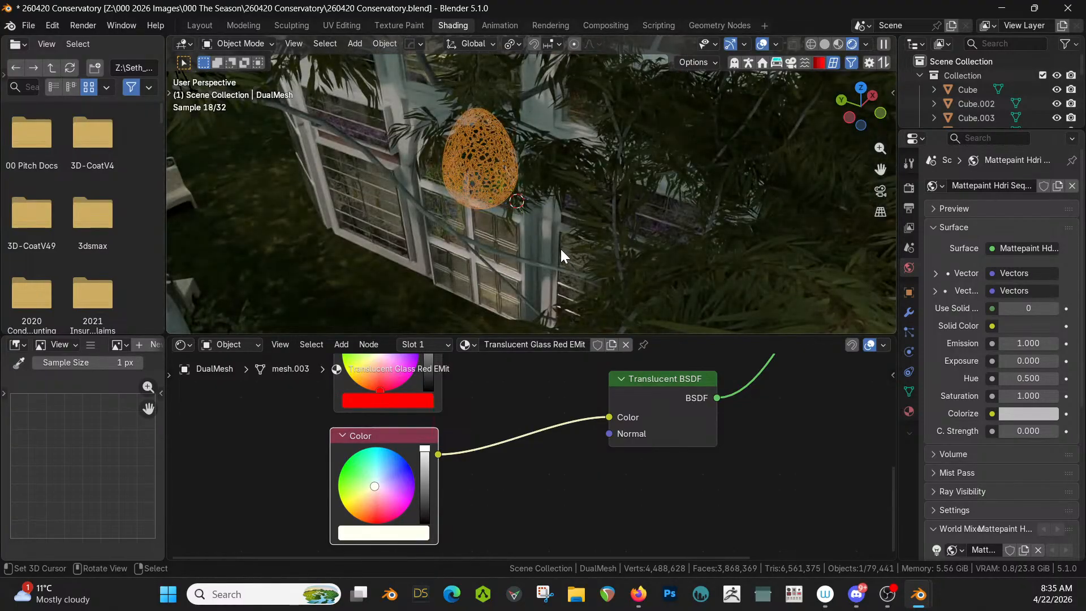
{"action": "key", "text": "z"}
{"action": "key", "text": "6"}
{"action": "scroll", "coordinate": [562, 250], "scroll_direction": "up", "scroll_amount": 8}
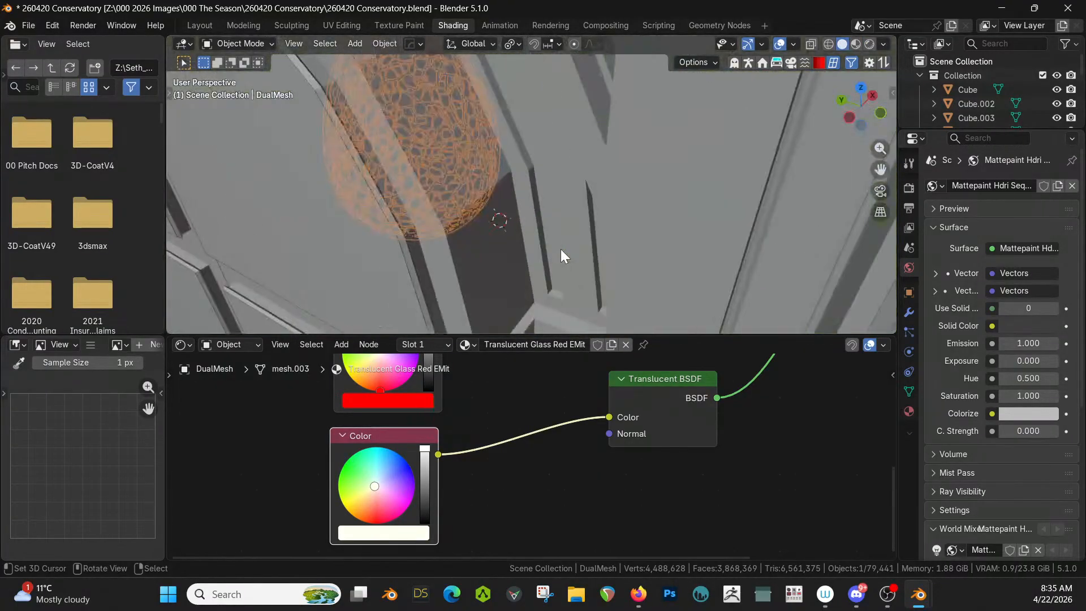
{"action": "middle_click_drag", "start_coordinate": [561, 249], "coordinate": [552, 243]}
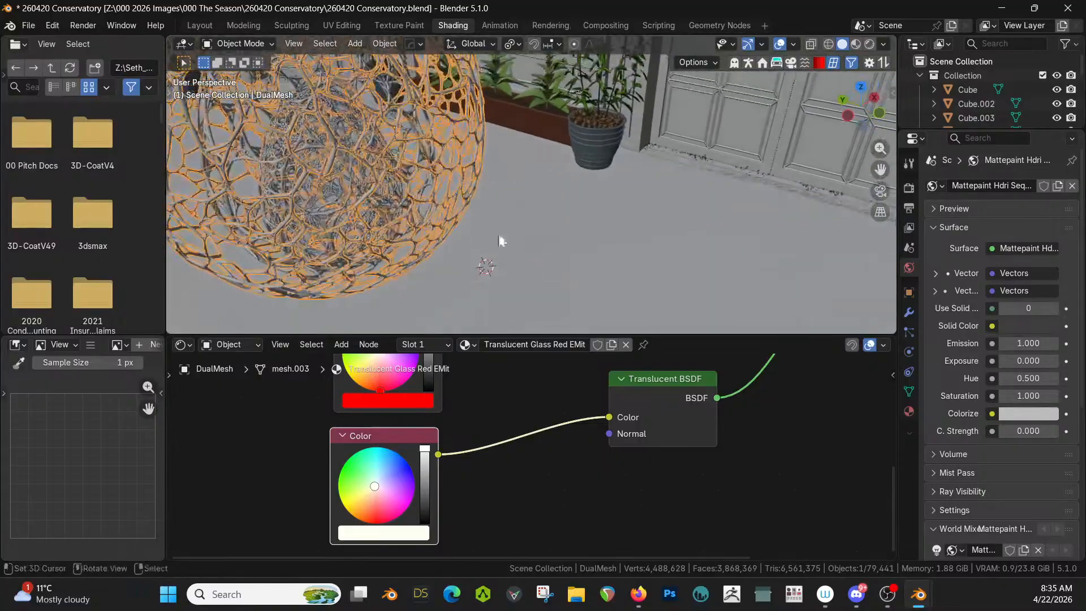
Step: Paste the white Color node into the middle egg mesh's Translucent Glass Green EMIT material and connect it to the Translucent BSDF's Color
{"action": "left_click", "coordinate": [349, 166]}
{"action": "middle_click_drag", "start_coordinate": [417, 436], "coordinate": [442, 361]}
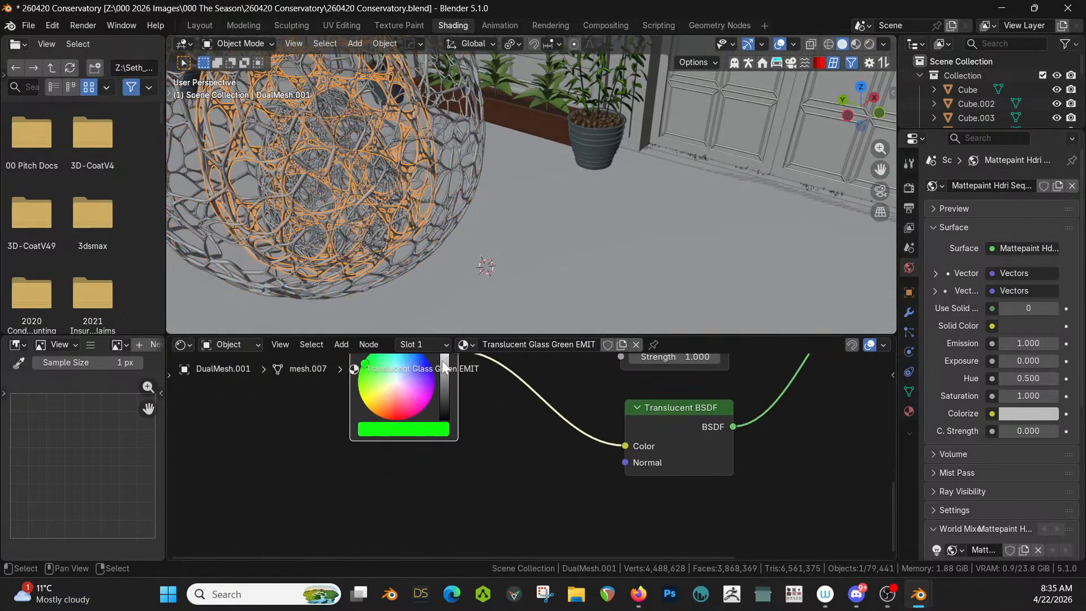
{"action": "scroll", "coordinate": [466, 451], "scroll_direction": "down", "scroll_amount": 1}
{"action": "middle_click_drag", "start_coordinate": [474, 446], "coordinate": [452, 372]}
{"action": "scroll", "coordinate": [454, 376], "scroll_direction": "down", "scroll_amount": 4}
{"action": "middle_click_drag", "start_coordinate": [510, 432], "coordinate": [516, 391]}
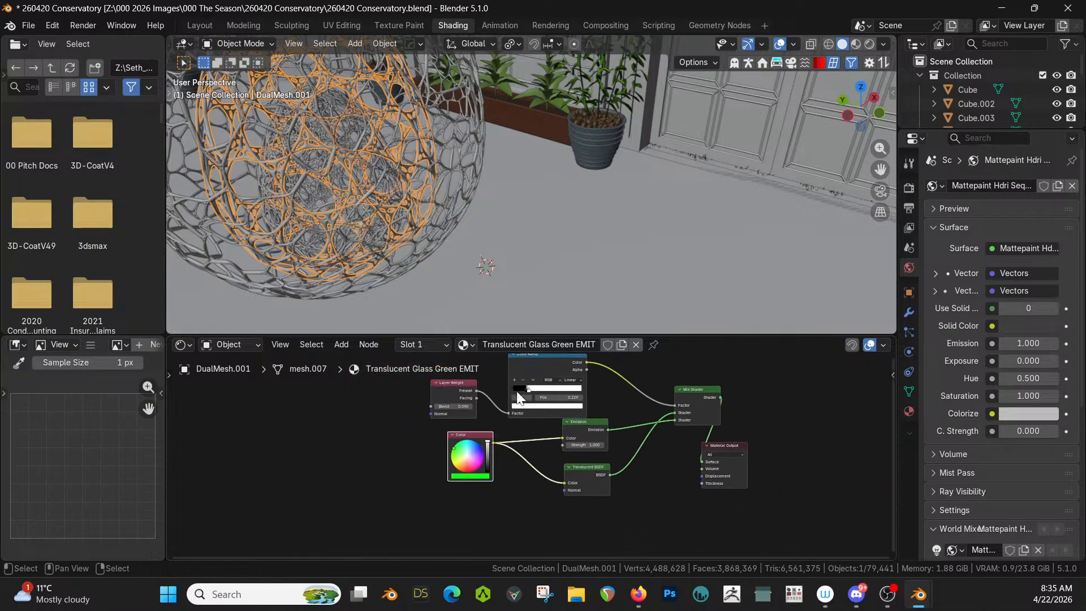
{"action": "key", "text": "ctrl+v"}
{"action": "left_click_drag", "start_coordinate": [555, 501], "coordinate": [564, 483]}
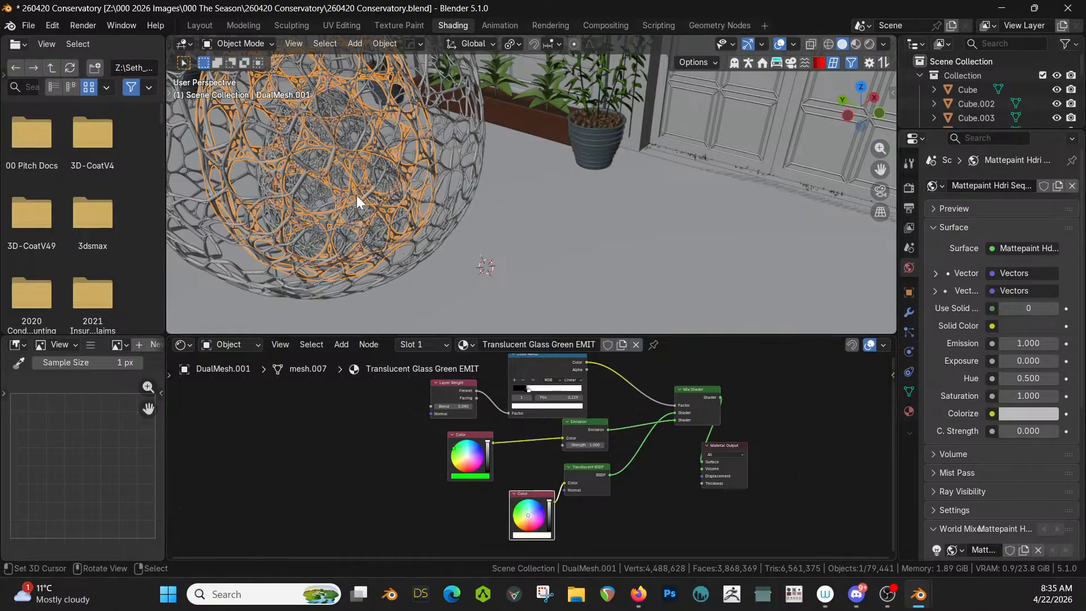
Step: Paste the white Color node into the innermost egg's Translucent Glass Blue Emit material, connect it to the Translucent BSDF, and switch to rendered shading
{"action": "left_click", "coordinate": [337, 174]}
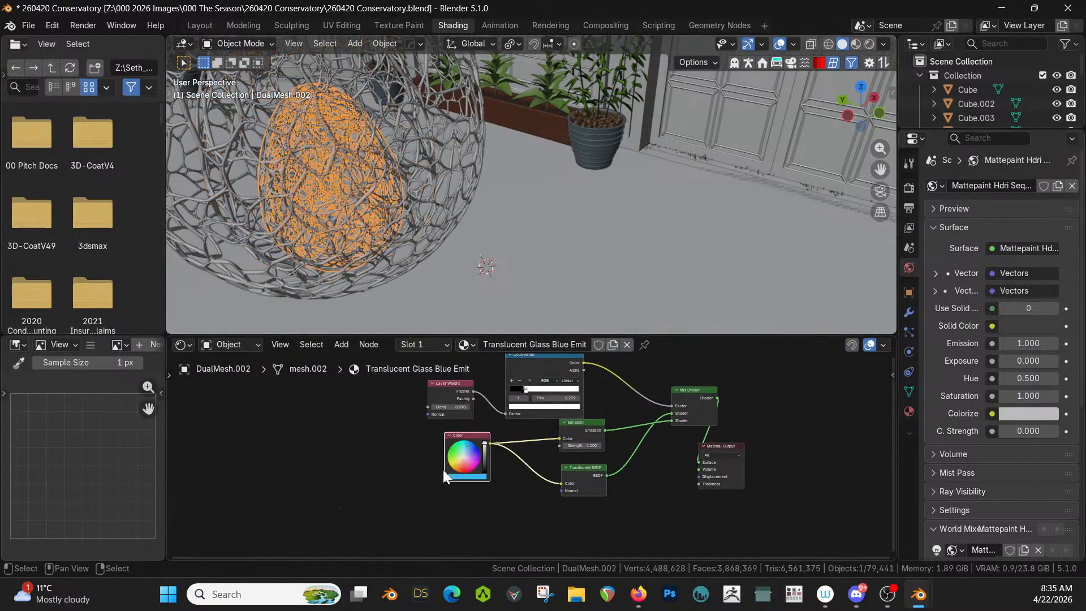
{"action": "key", "text": "ctrl+v"}
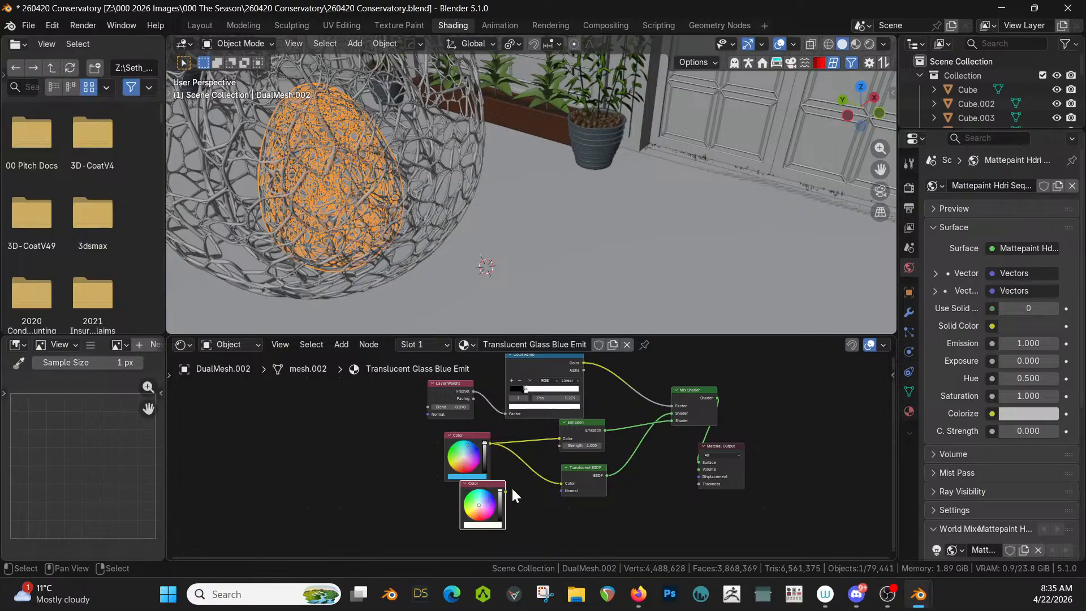
{"action": "left_click_drag", "start_coordinate": [506, 490], "coordinate": [561, 484]}
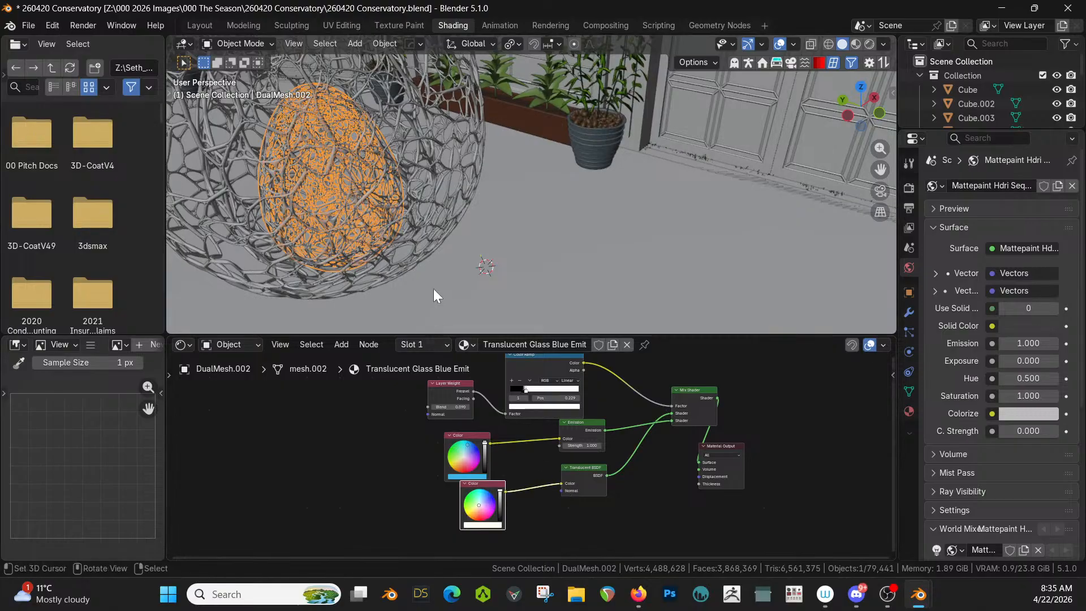
{"action": "middle_click_drag", "start_coordinate": [446, 244], "coordinate": [423, 188]}
{"action": "key", "text": "z"}
{"action": "key", "text": "8"}
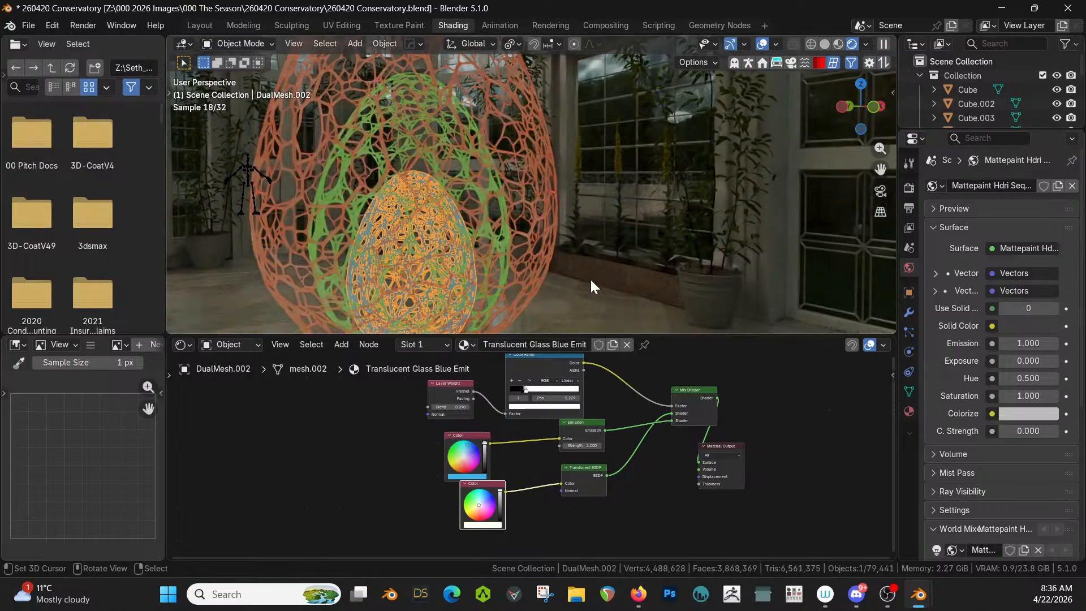
Step: Inspect the nested egg meshes in rendered shading from the side and front, and select the conservatory's marble floor
{"action": "left_click", "coordinate": [591, 281]}
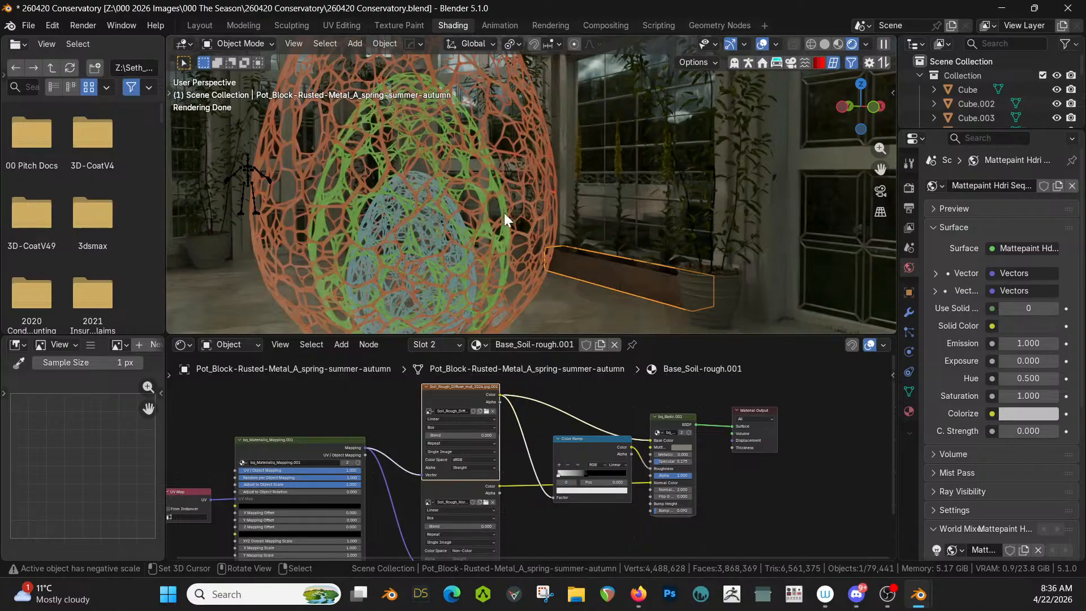
{"action": "scroll", "coordinate": [527, 212], "scroll_direction": "down", "scroll_amount": 5}
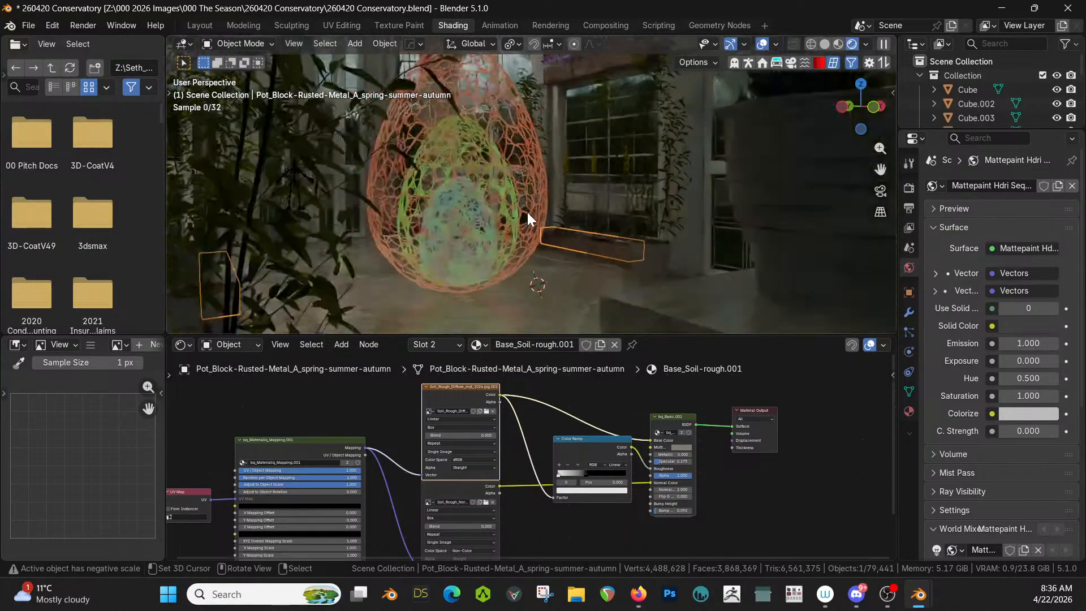
{"action": "middle_click_drag", "start_coordinate": [527, 212], "coordinate": [474, 211]}
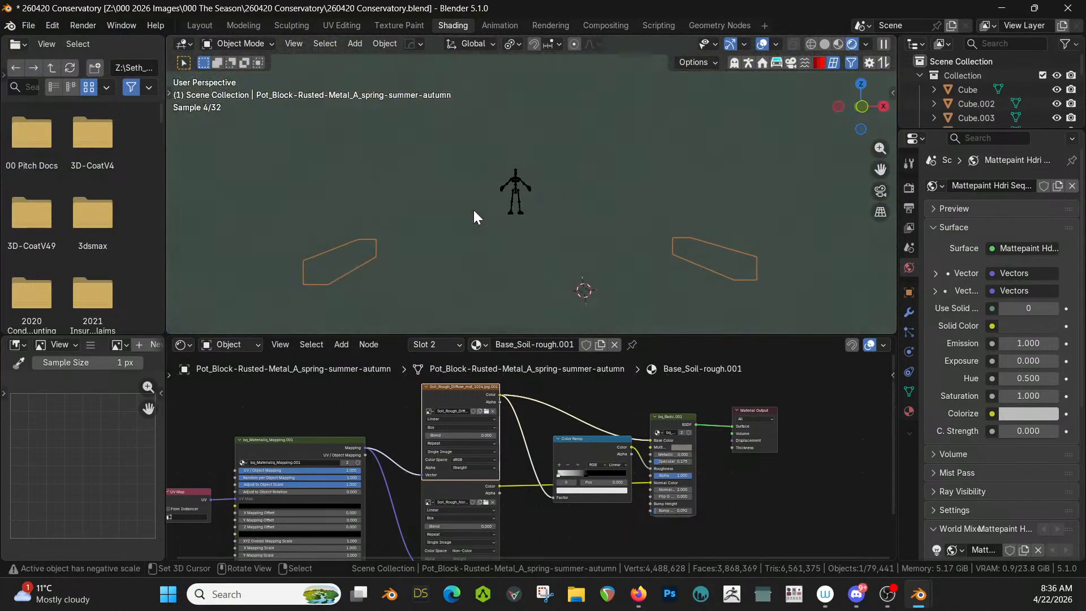
{"action": "scroll", "coordinate": [473, 209], "scroll_direction": "up", "scroll_amount": 2}
{"action": "left_click", "coordinate": [643, 277]}
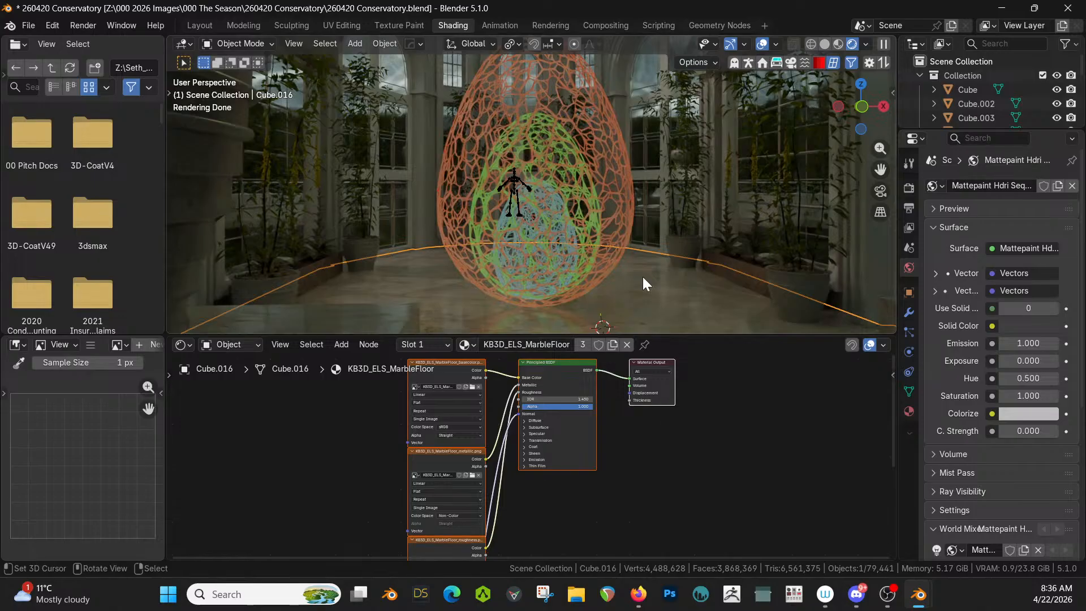
Step: View the whole conservatory from above in solid shading, and open the Layout workspace with the garden benches in view
{"action": "key", "text": "z"}
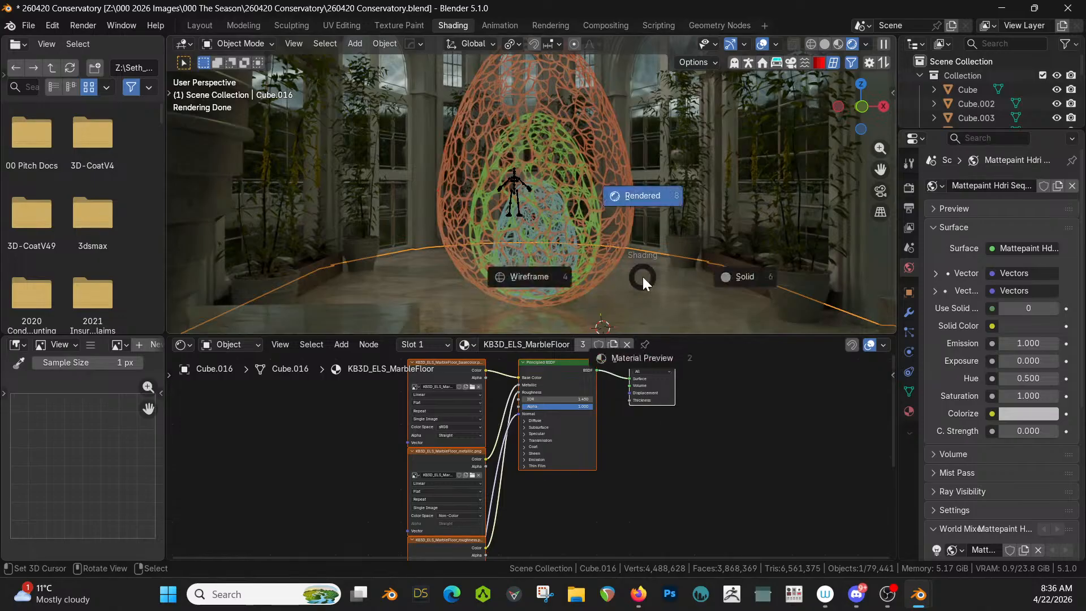
{"action": "left_click", "coordinate": [643, 277]}
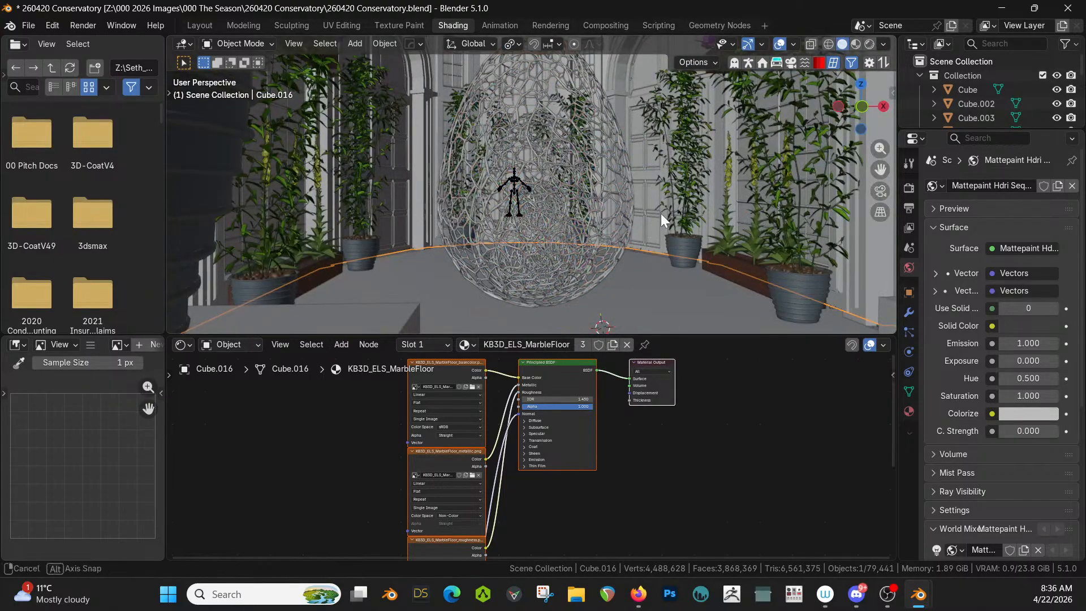
{"action": "key", "text": "KP_Decimal"}
{"action": "middle_click_drag", "start_coordinate": [658, 283], "coordinate": [647, 334]}
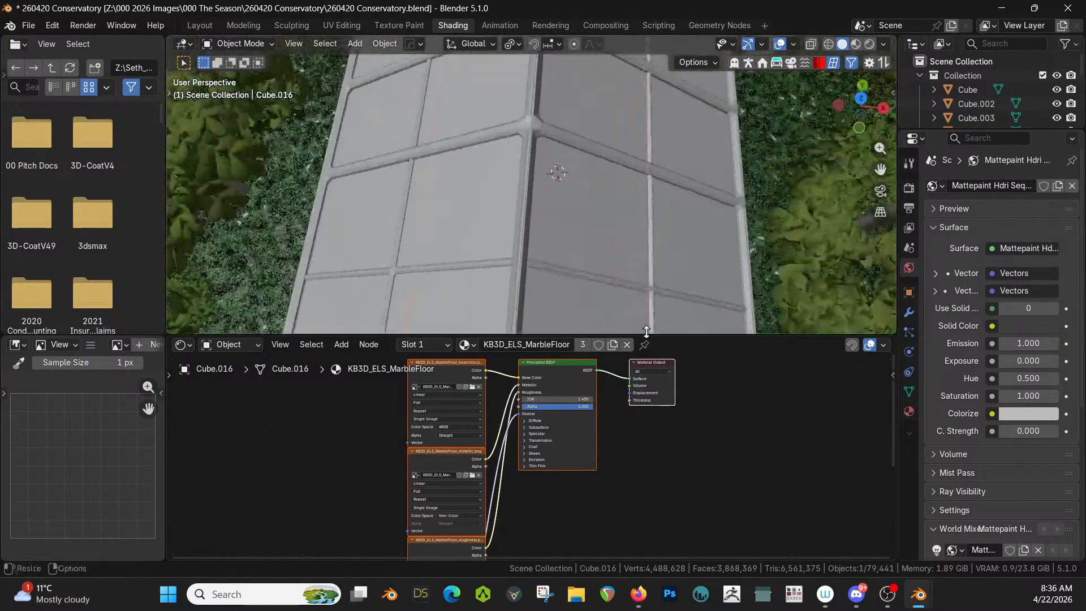
{"action": "scroll", "coordinate": [670, 324], "scroll_direction": "down", "scroll_amount": 5}
{"action": "scroll", "coordinate": [656, 284], "scroll_direction": "down", "scroll_amount": 3}
{"action": "key", "text": "KP_7"}
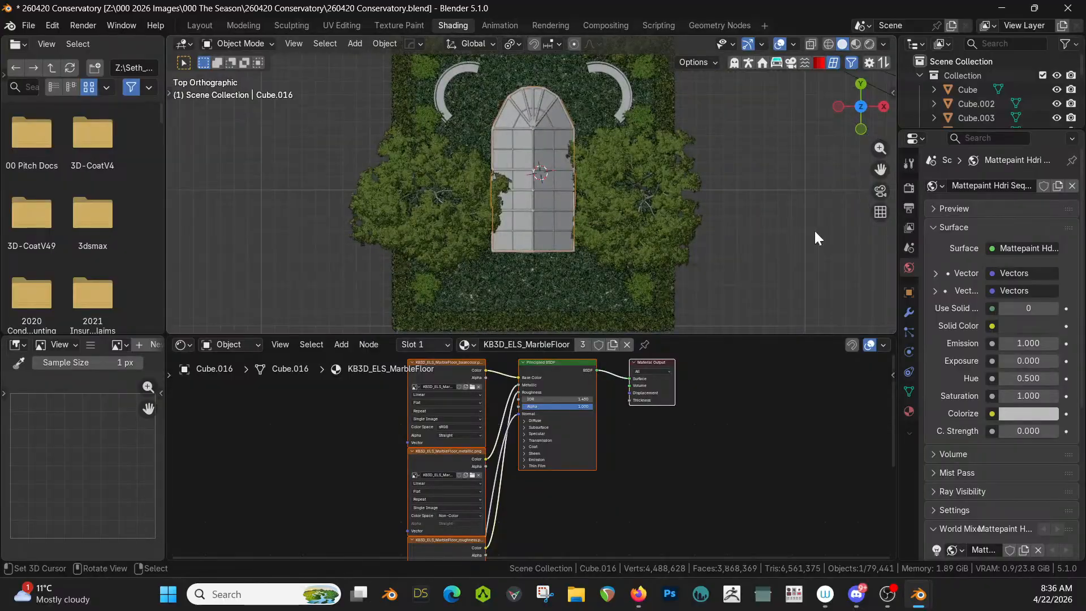
{"action": "left_click", "coordinate": [206, 25]}
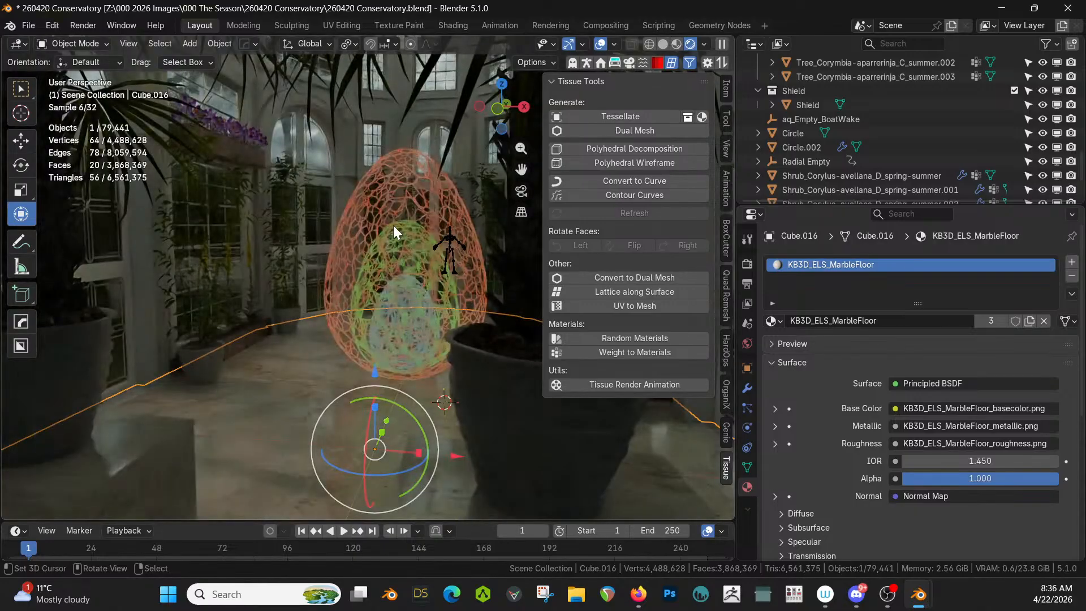
{"action": "middle_click_drag", "start_coordinate": [389, 220], "coordinate": [387, 362]}
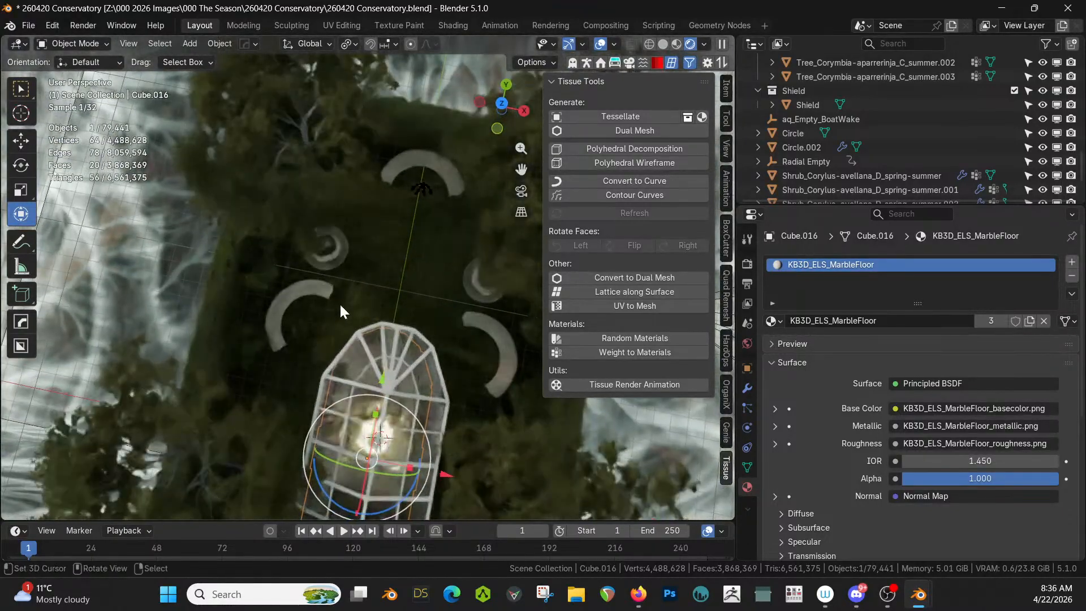
Step: Make a linked duplicate of the far curved stone bench and move it about -12.05 m along Y into the conservatory
{"action": "left_click", "coordinate": [405, 163]}
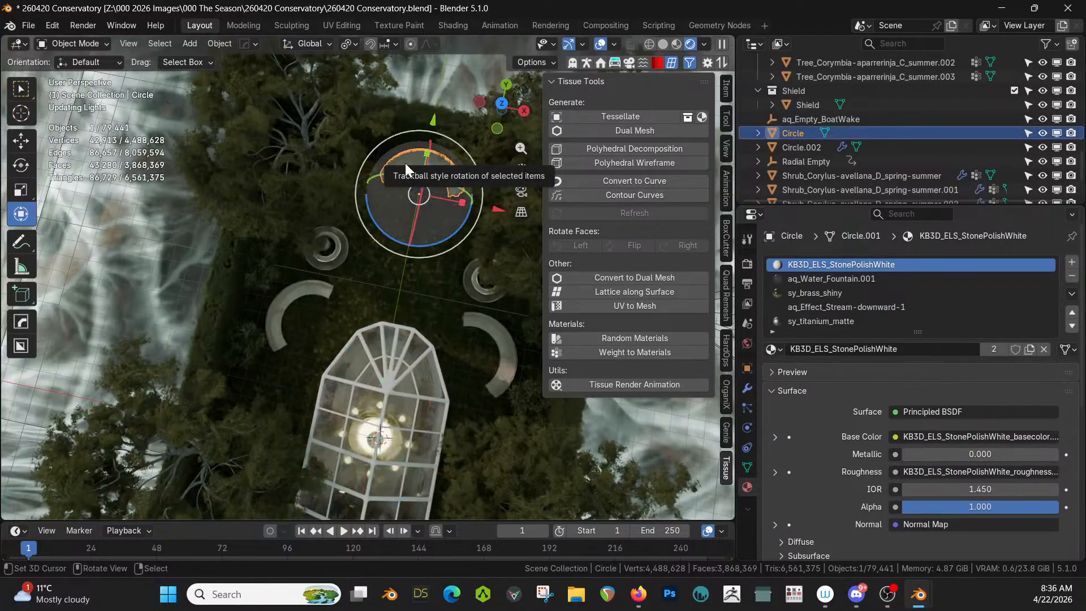
{"action": "key", "text": "alt+d"}
{"action": "right_click", "coordinate": [405, 163]}
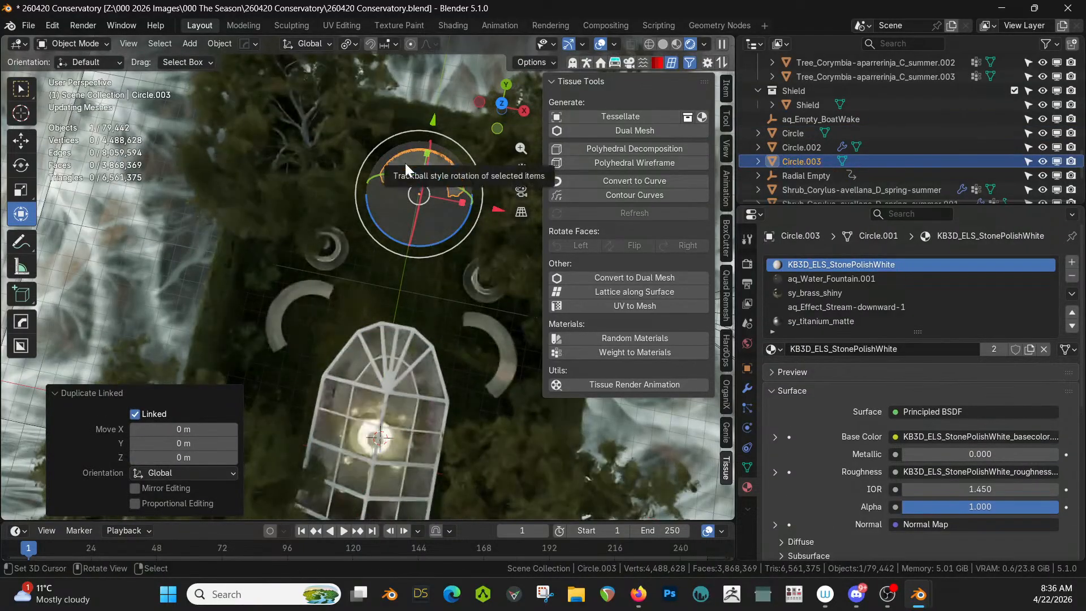
{"action": "key", "text": "g"}
{"action": "key", "text": "y"}
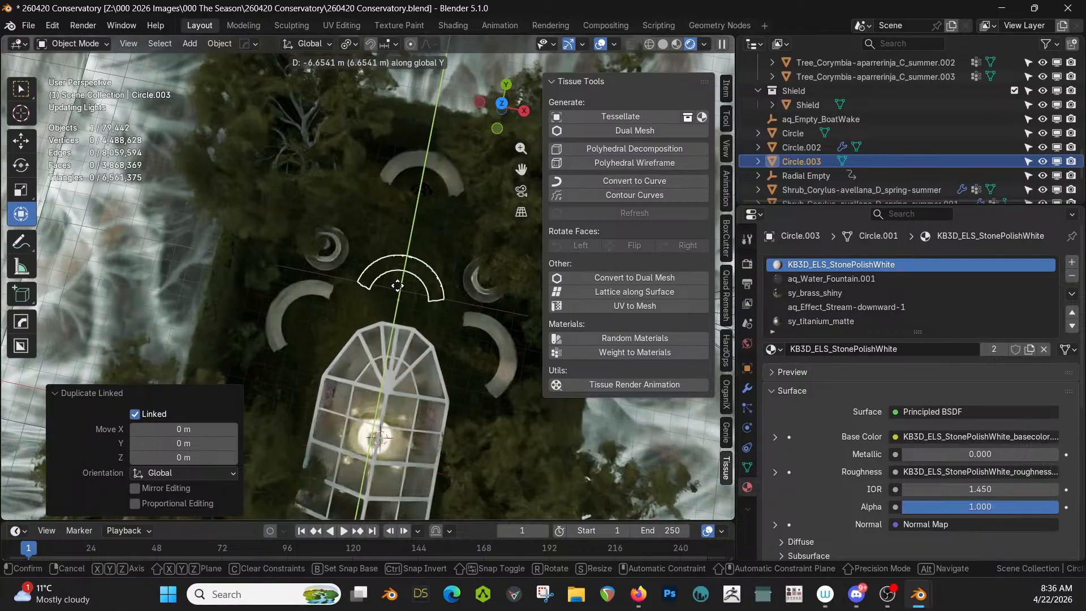
{"action": "left_click", "coordinate": [399, 373]}
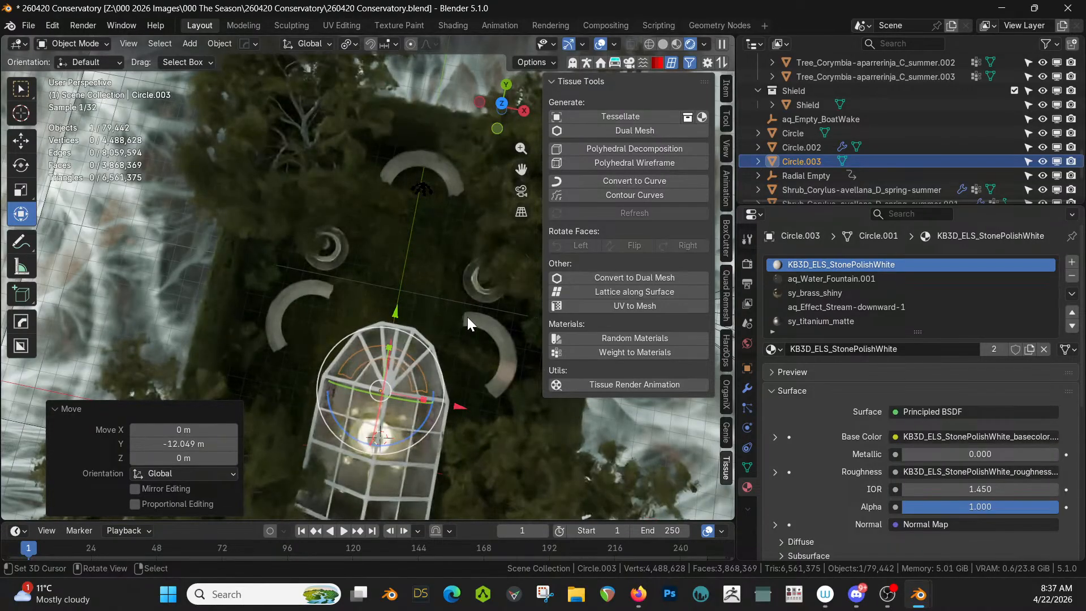
Step: Examine the bench copy inside the conservatory and try to scale it down slightly
{"action": "key", "text": "KP_0"}
{"action": "scroll", "coordinate": [444, 328], "scroll_direction": "up", "scroll_amount": 4}
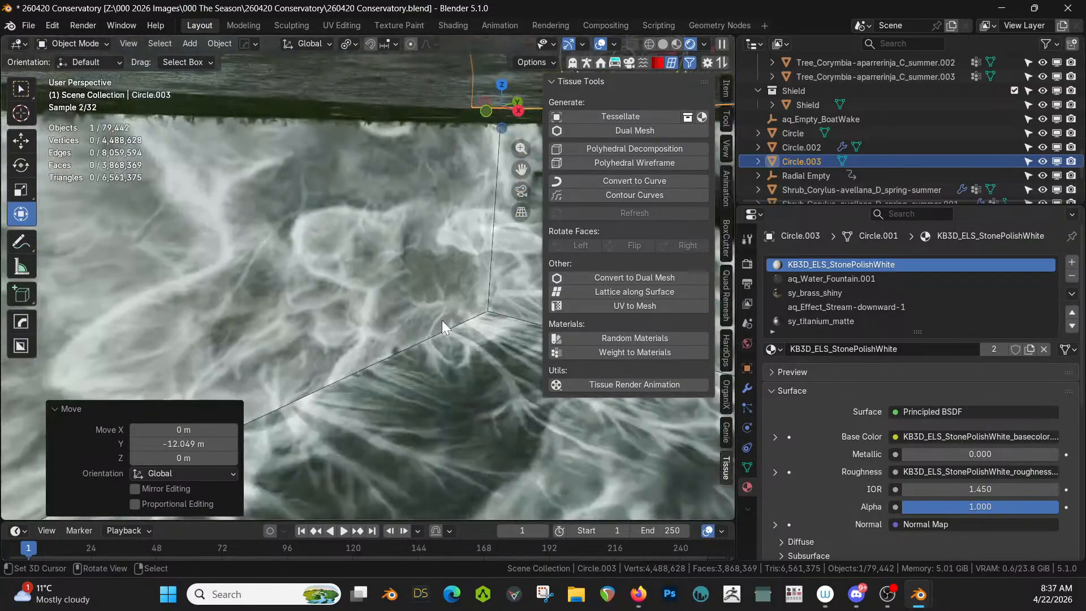
{"action": "scroll", "coordinate": [444, 330], "scroll_direction": "up", "scroll_amount": 1}
{"action": "scroll", "coordinate": [441, 324], "scroll_direction": "down", "scroll_amount": 5}
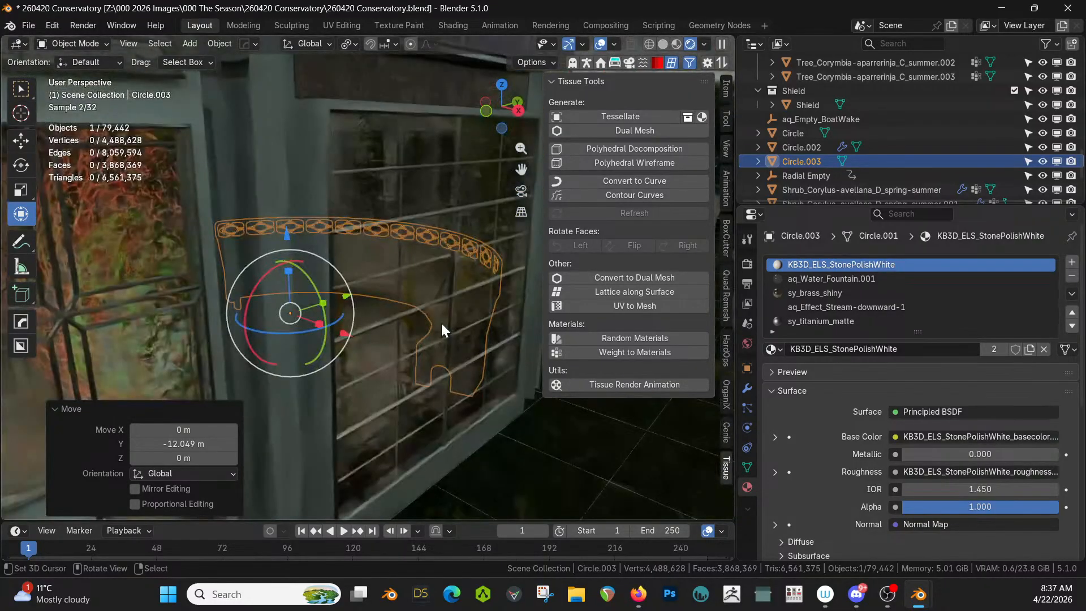
{"action": "middle_click_drag", "start_coordinate": [441, 323], "coordinate": [455, 396]}
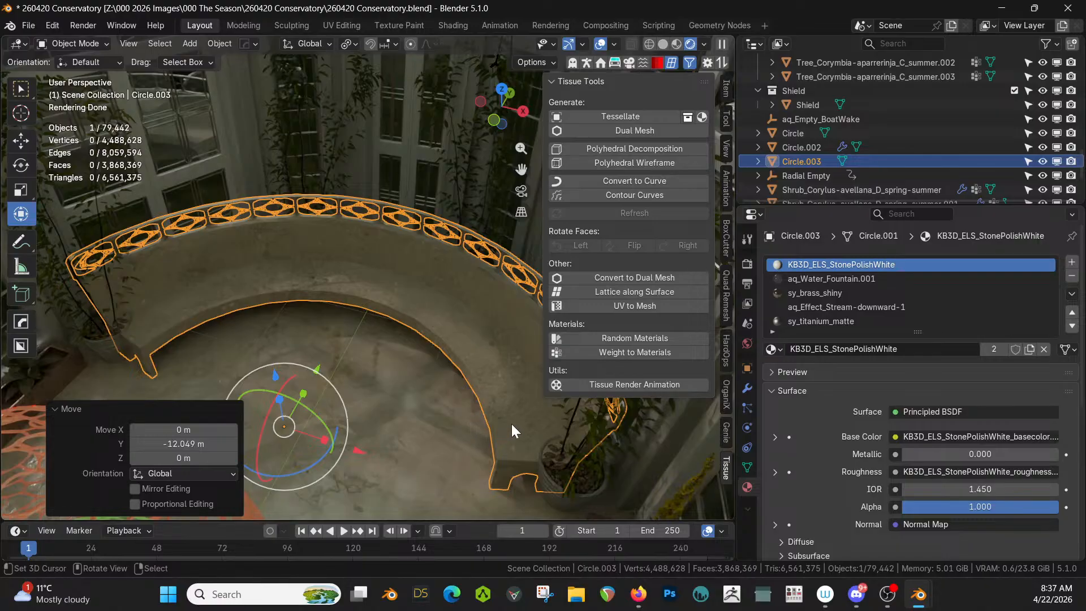
{"action": "key", "text": "s"}
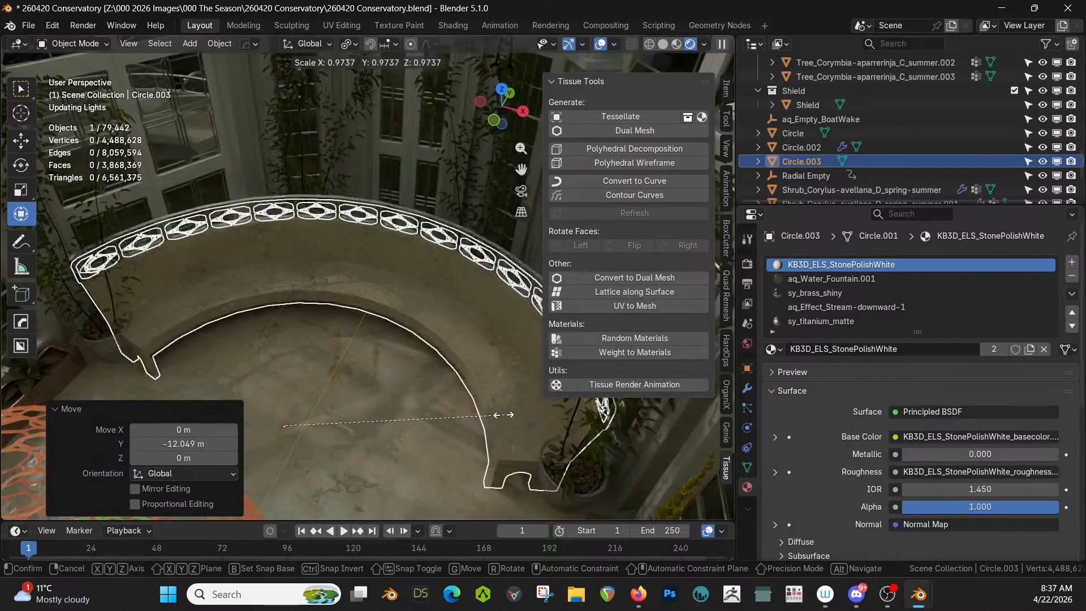
{"action": "key", "text": "Escape"}
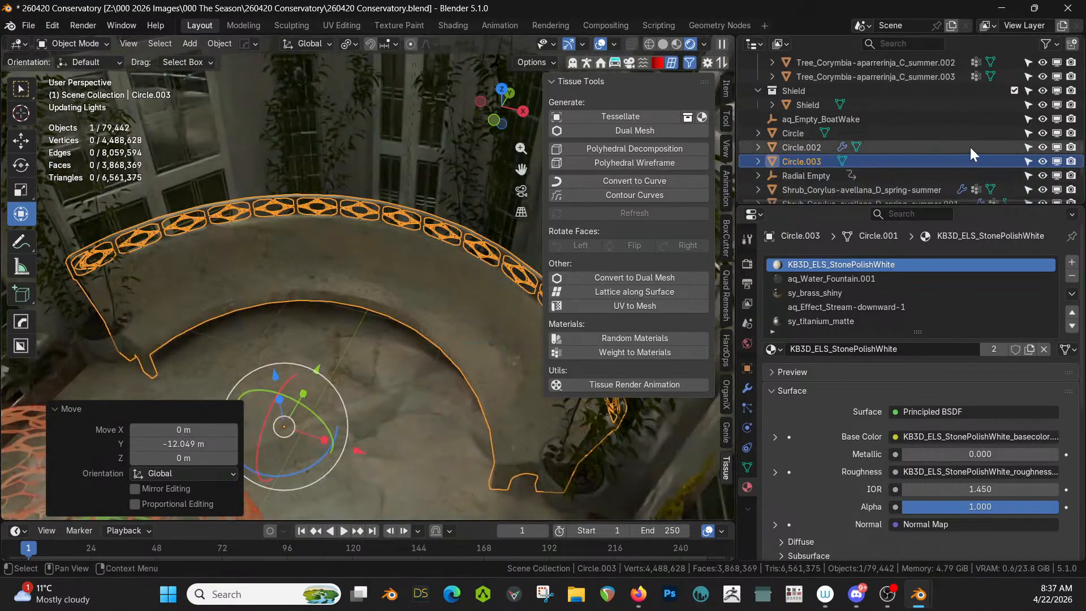
Step: Move the seven Shrub_Corylus-avellana_D_spring-summer objects into the Trees collection
{"action": "scroll", "coordinate": [969, 147], "scroll_direction": "down", "scroll_amount": 2}
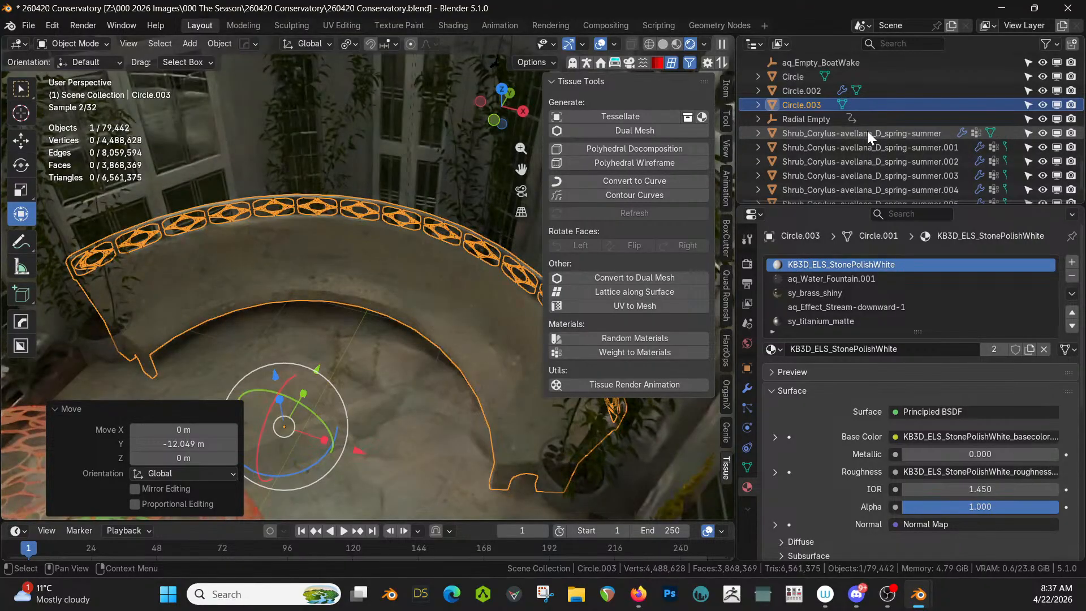
{"action": "left_click", "coordinate": [867, 133]}
{"action": "scroll", "coordinate": [854, 170], "scroll_direction": "down", "scroll_amount": 1}
{"action": "left_click", "coordinate": [847, 186], "text": "shift"}
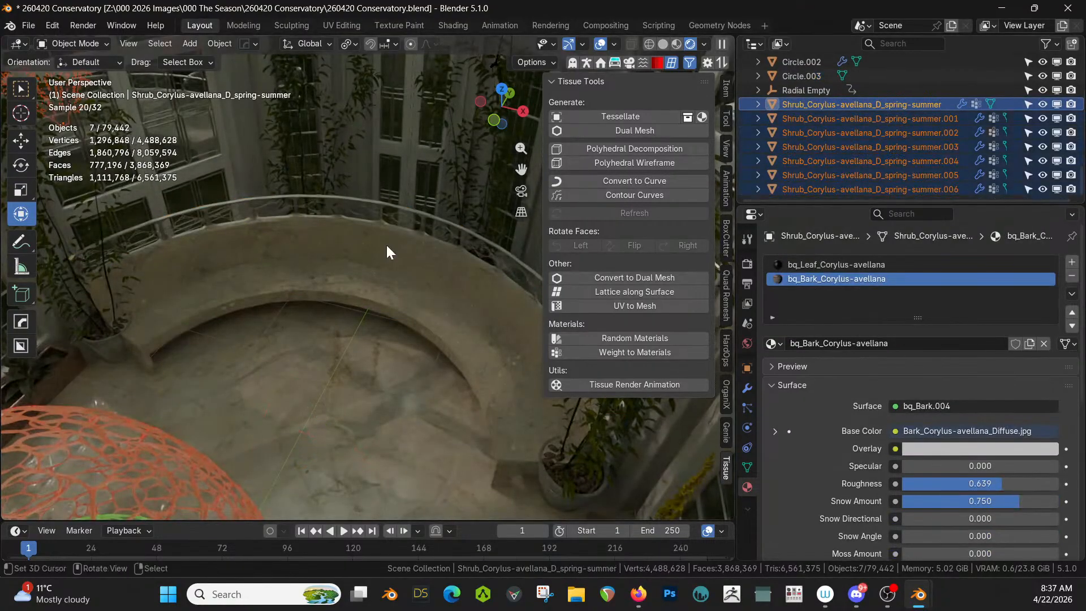
{"action": "key", "text": "m"}
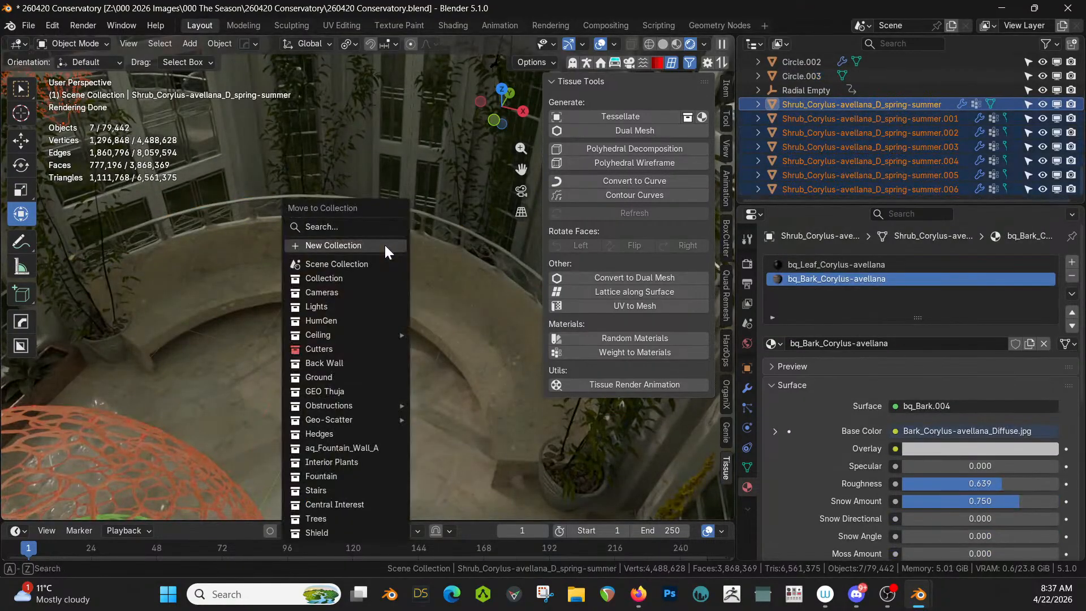
{"action": "left_click", "coordinate": [317, 519]}
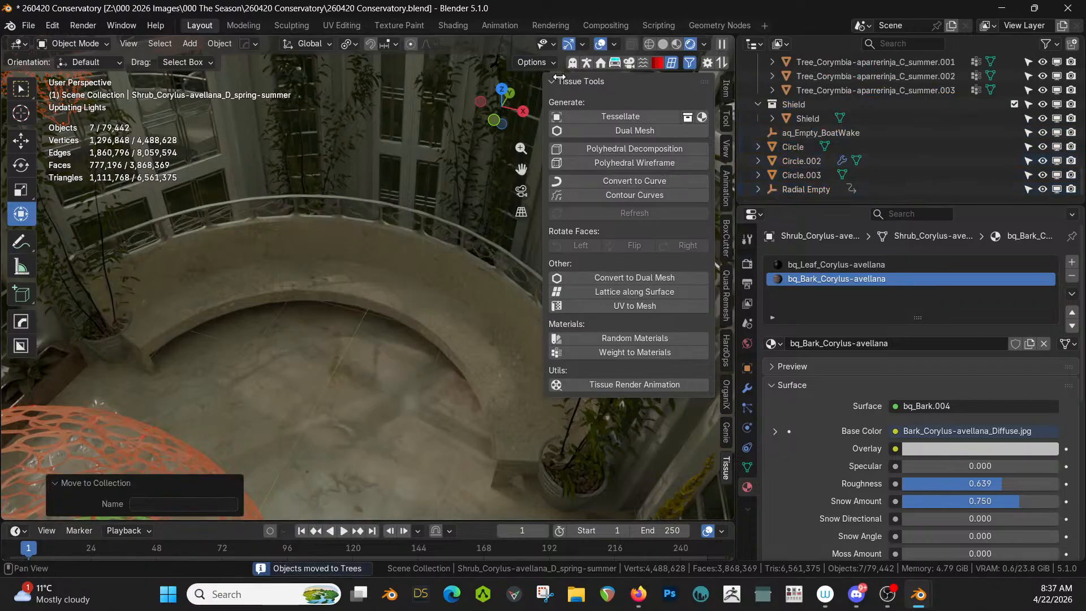
Step: Exclude the Ceiling collection from the view layer and show the conservatory interior from the top in solid shading
{"action": "scroll", "coordinate": [870, 120], "scroll_direction": "up", "scroll_amount": 10}
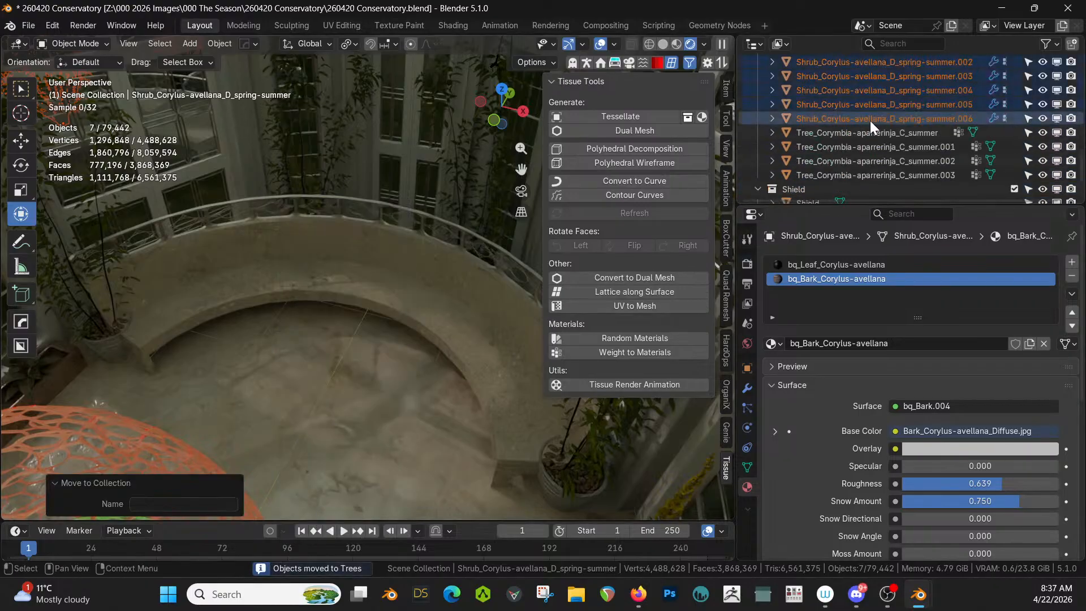
{"action": "scroll", "coordinate": [870, 121], "scroll_direction": "up", "scroll_amount": 10}
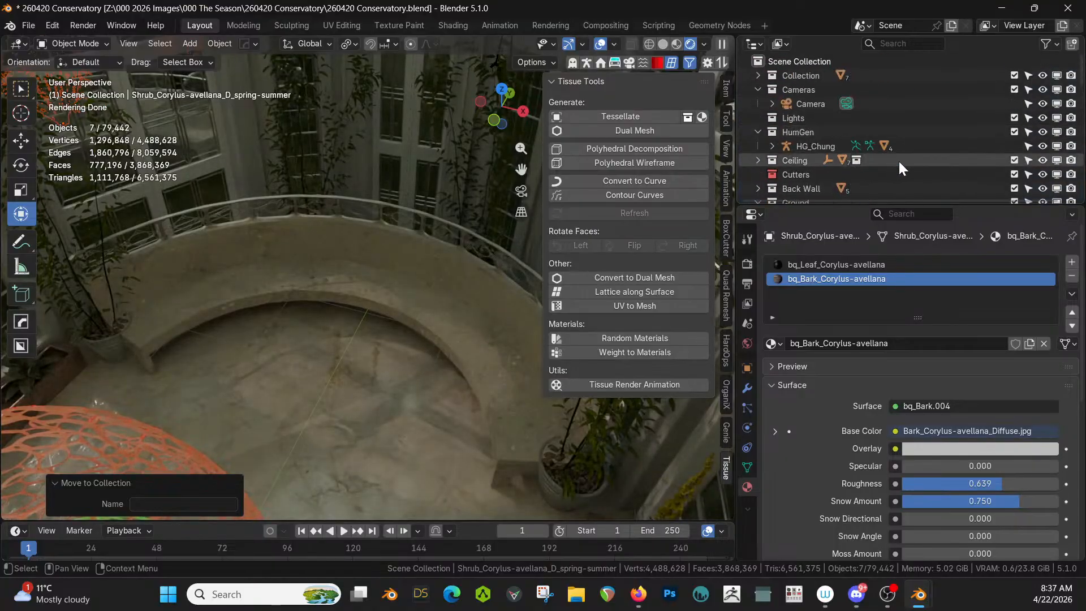
{"action": "left_click", "coordinate": [1014, 161]}
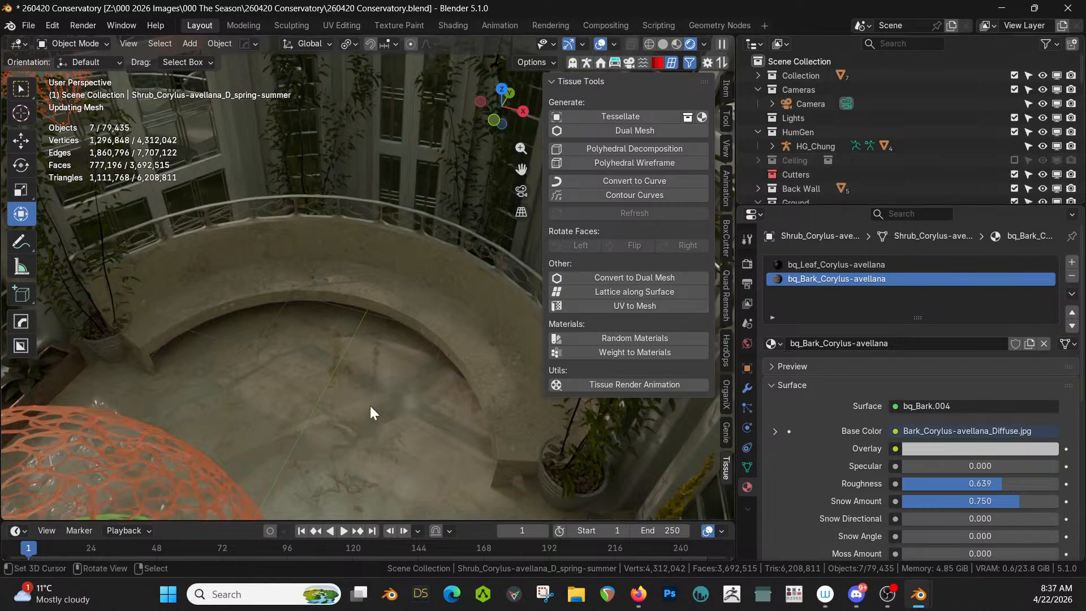
{"action": "key", "text": "z"}
{"action": "key", "text": "s"}
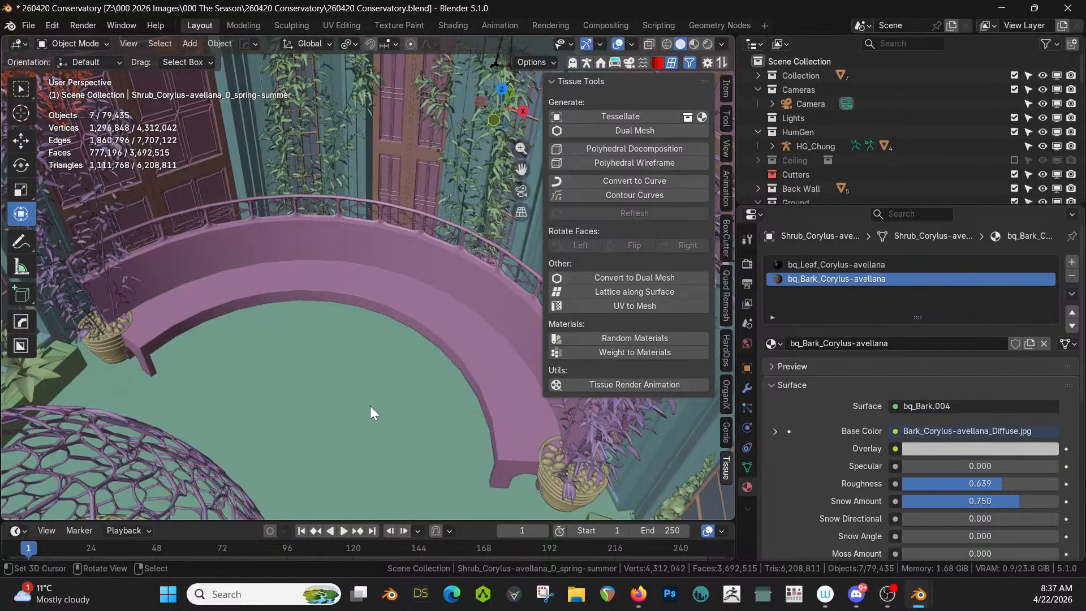
{"action": "key", "text": "KP_7"}
{"action": "scroll", "coordinate": [369, 405], "scroll_direction": "down", "scroll_amount": 4}
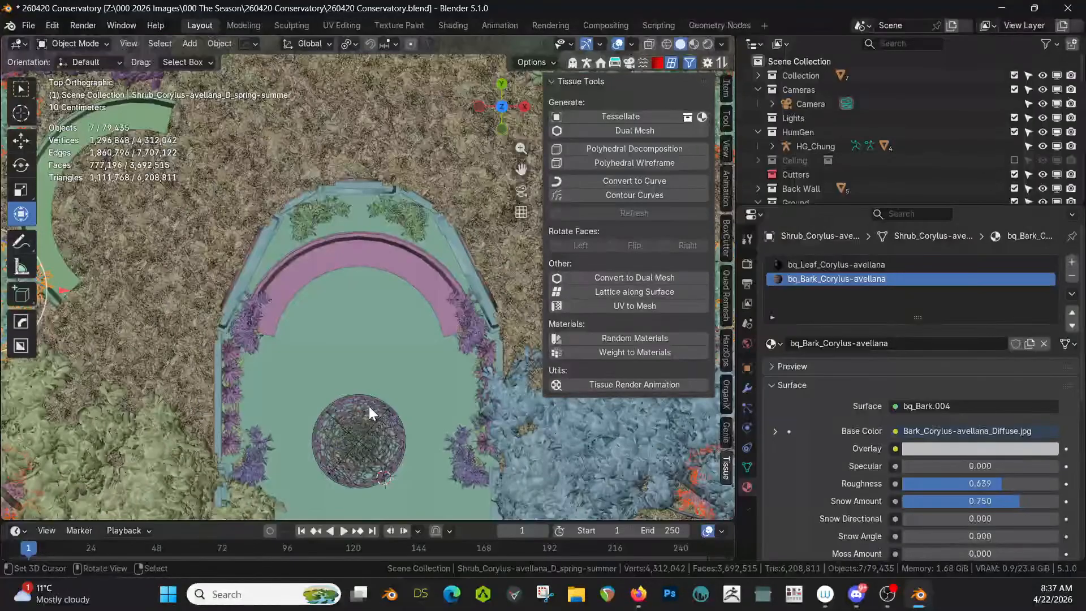
Step: Move the curved bench copy about -1.63 m along Y, closer to the nested eggs
{"action": "left_click", "coordinate": [357, 253]}
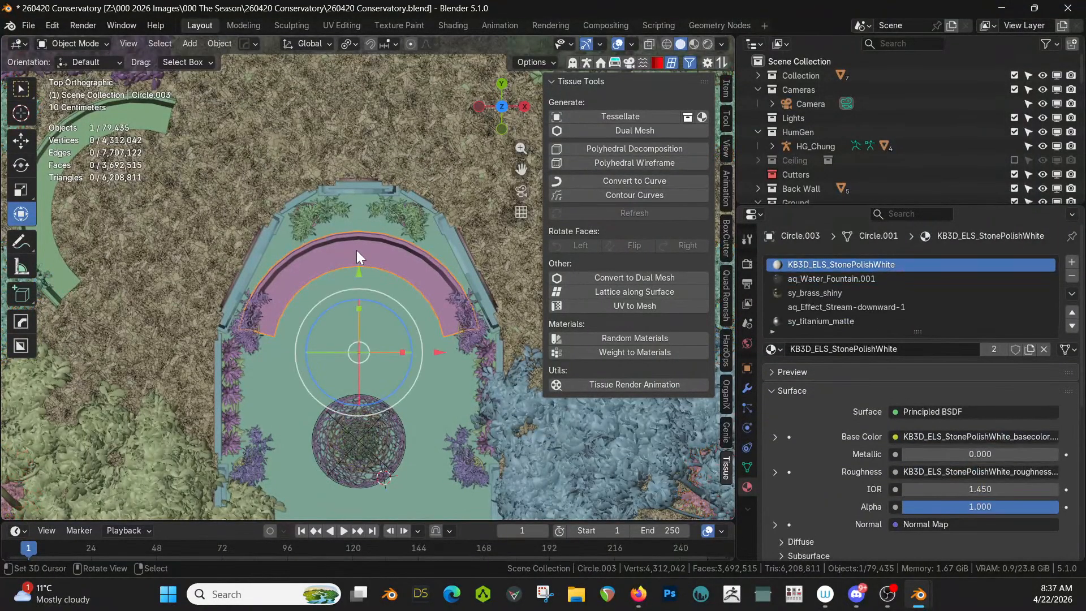
{"action": "key", "text": "g"}
{"action": "key", "text": "y"}
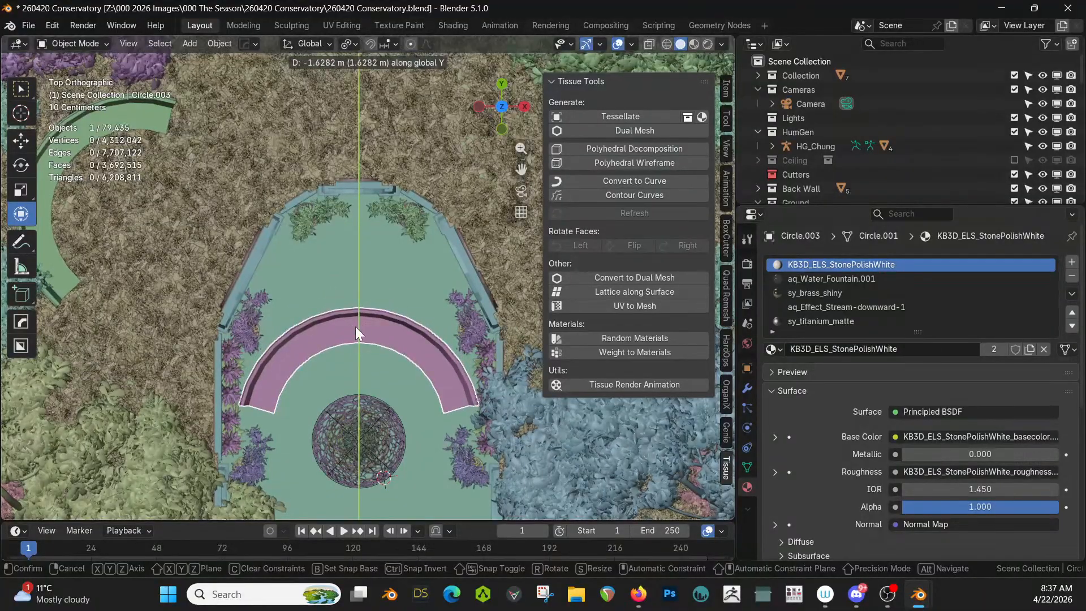
{"action": "left_click", "coordinate": [355, 327]}
Step: Delete the curved bench copy from inside the conservatory
{"action": "middle_click_drag", "start_coordinate": [355, 327], "coordinate": [337, 293]}
{"action": "key", "text": "KP_7"}
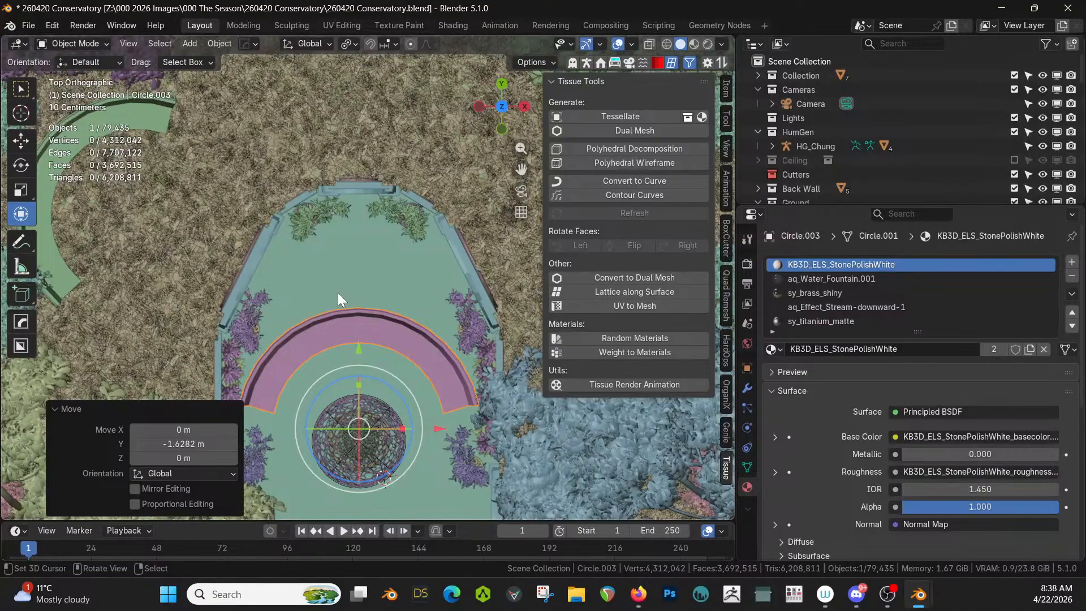
{"action": "key", "text": "x"}
{"action": "left_click", "coordinate": [338, 325]}
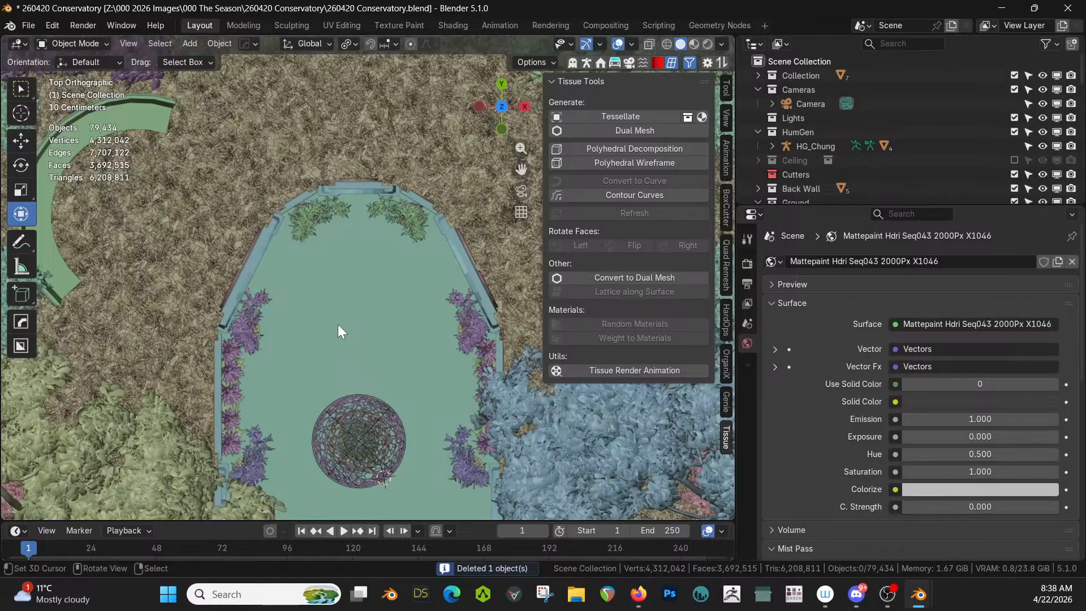
Step: Exclude the Geo-Scatter collection from the view layer and look over the conservatory and its surroundings
{"action": "middle_click_drag", "start_coordinate": [351, 340], "coordinate": [341, 270]}
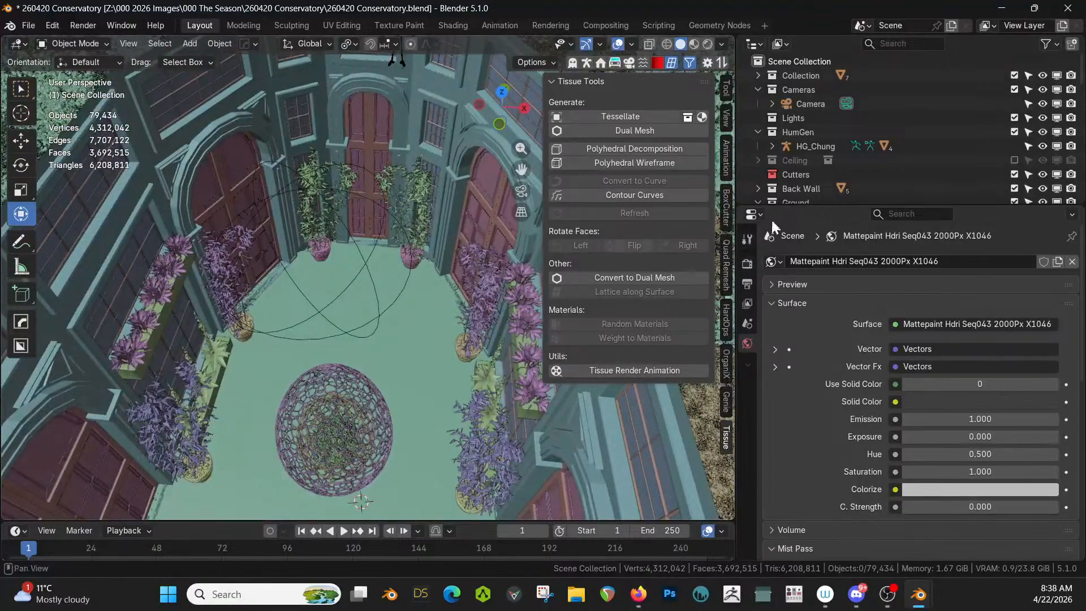
{"action": "scroll", "coordinate": [919, 134], "scroll_direction": "down", "scroll_amount": 3}
{"action": "scroll", "coordinate": [933, 145], "scroll_direction": "down", "scroll_amount": 3}
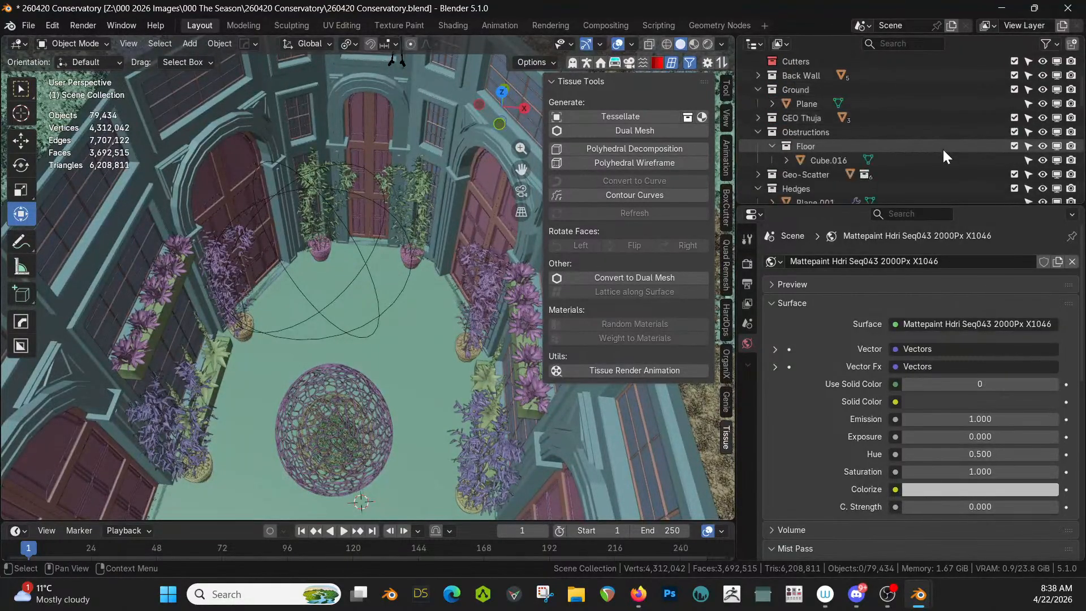
{"action": "left_click", "coordinate": [1013, 175]}
{"action": "scroll", "coordinate": [433, 305], "scroll_direction": "down", "scroll_amount": 3}
{"action": "middle_click_drag", "start_coordinate": [433, 304], "coordinate": [396, 332]}
{"action": "scroll", "coordinate": [958, 169], "scroll_direction": "down", "scroll_amount": 3}
{"action": "scroll", "coordinate": [958, 168], "scroll_direction": "down", "scroll_amount": 5}
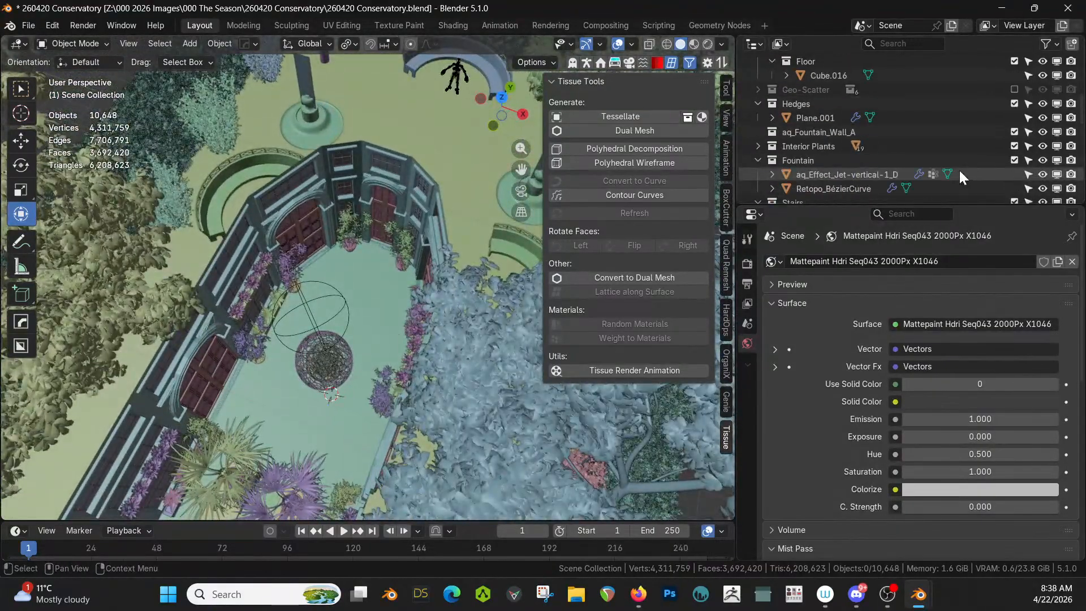
Step: Exclude the Trees collection from the view layer and view the conservatory from the top
{"action": "left_click", "coordinate": [758, 160]}
{"action": "left_click", "coordinate": [1013, 173]}
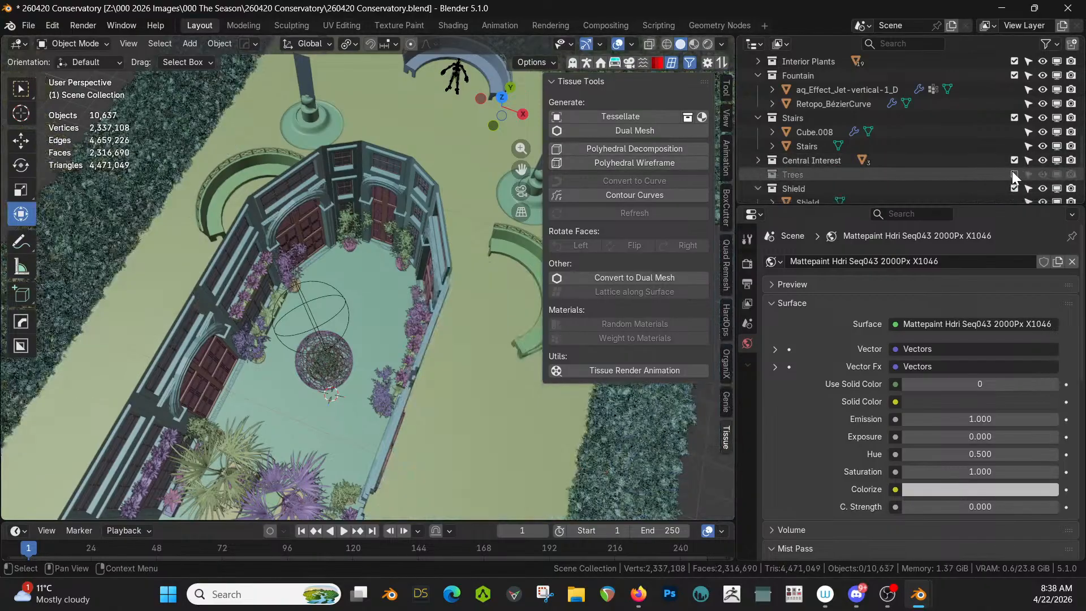
{"action": "middle_click_drag", "start_coordinate": [469, 266], "coordinate": [447, 294]}
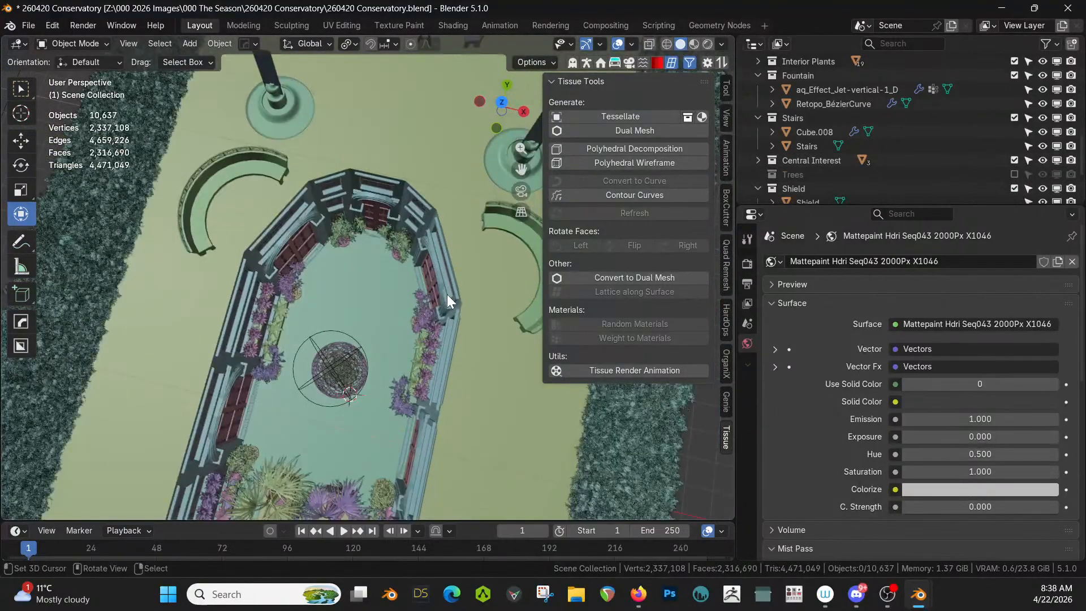
{"action": "key", "text": "KP_7"}
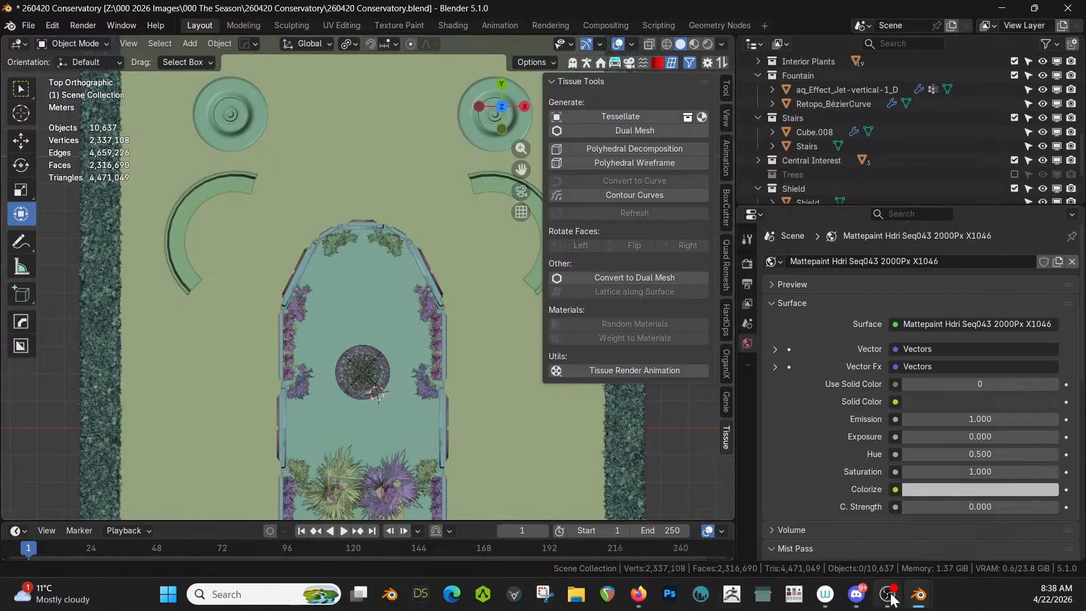
Step: Open a second Blender 5.1 session and delete the default cube from the new scene
{"action": "right_click", "coordinate": [918, 598]}
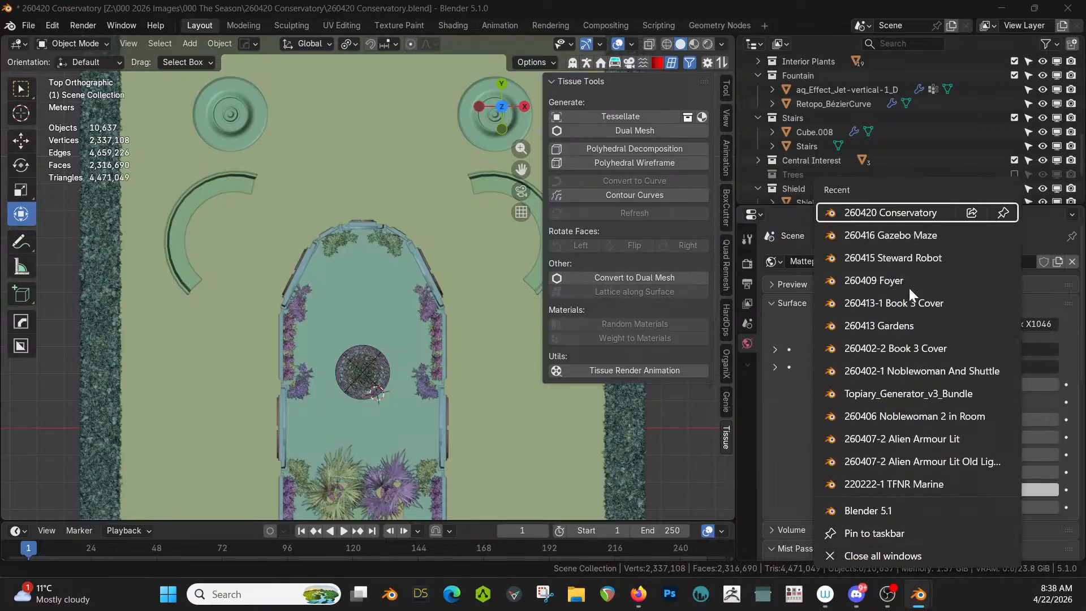
{"action": "left_click", "coordinate": [886, 511]}
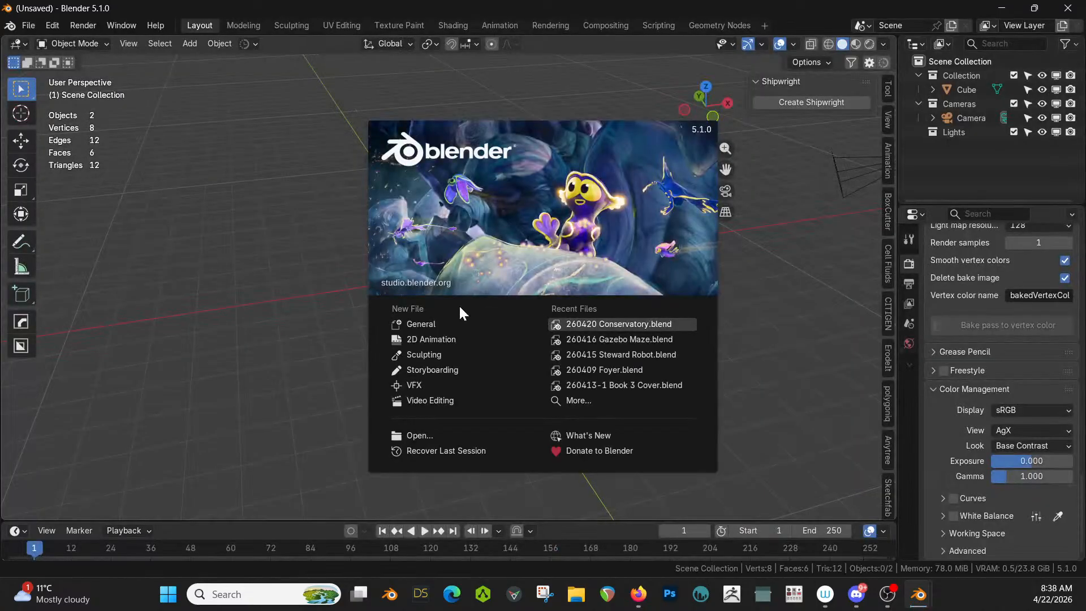
{"action": "left_click", "coordinate": [177, 266]}
{"action": "left_click", "coordinate": [455, 249]}
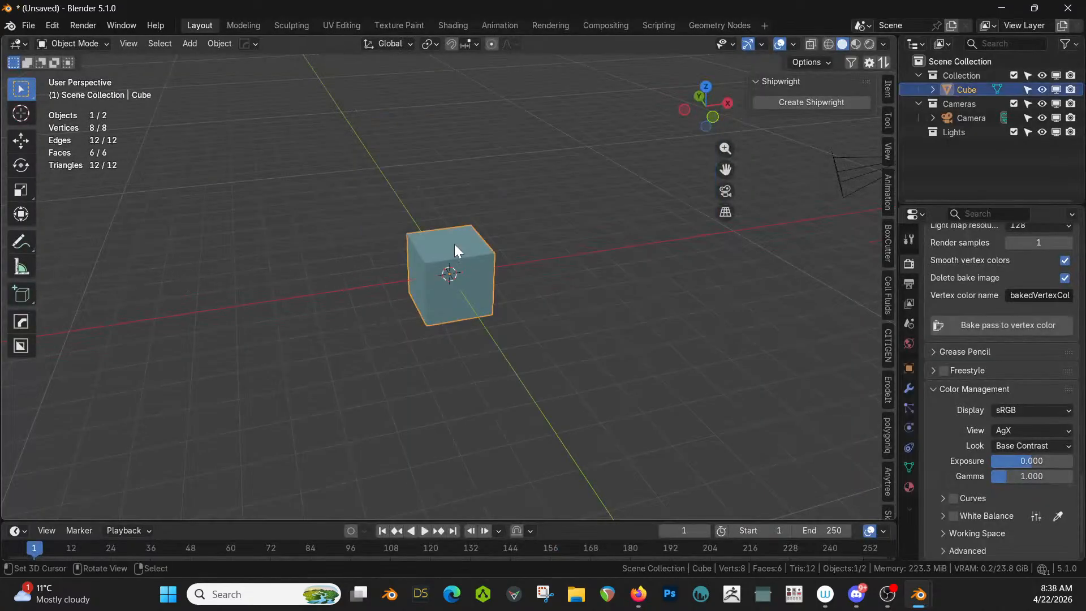
{"action": "key", "text": "Delete"}
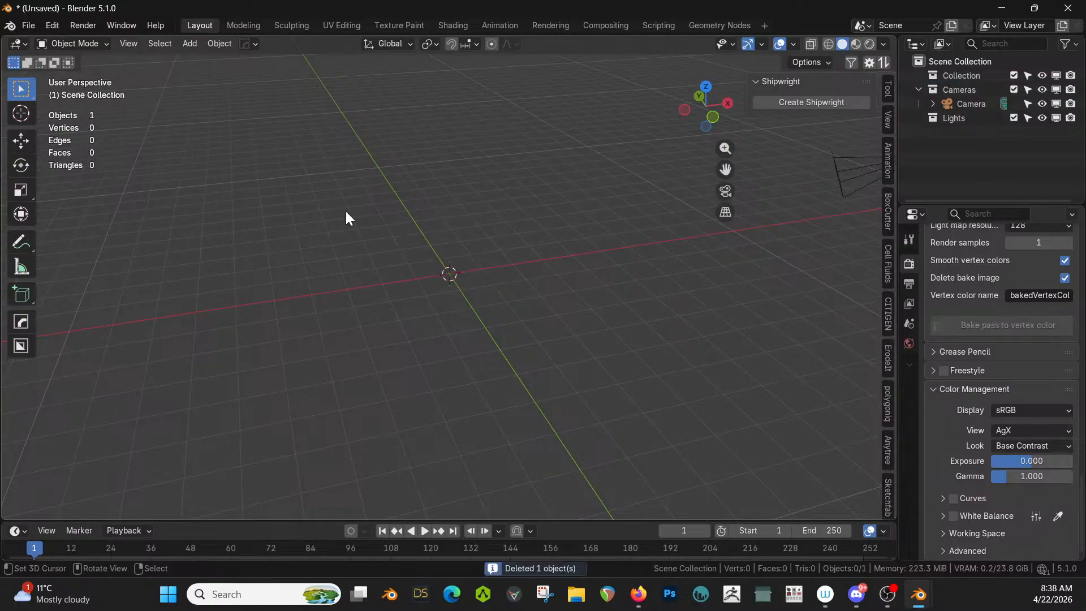
Step: Start a SketchUp (.skp) import and browse to the Furniture folder inside 000 Sketchup Source Files in 000 The Season
{"action": "left_click", "coordinate": [28, 25]}
{"action": "mouse_move", "coordinate": [101, 225]}
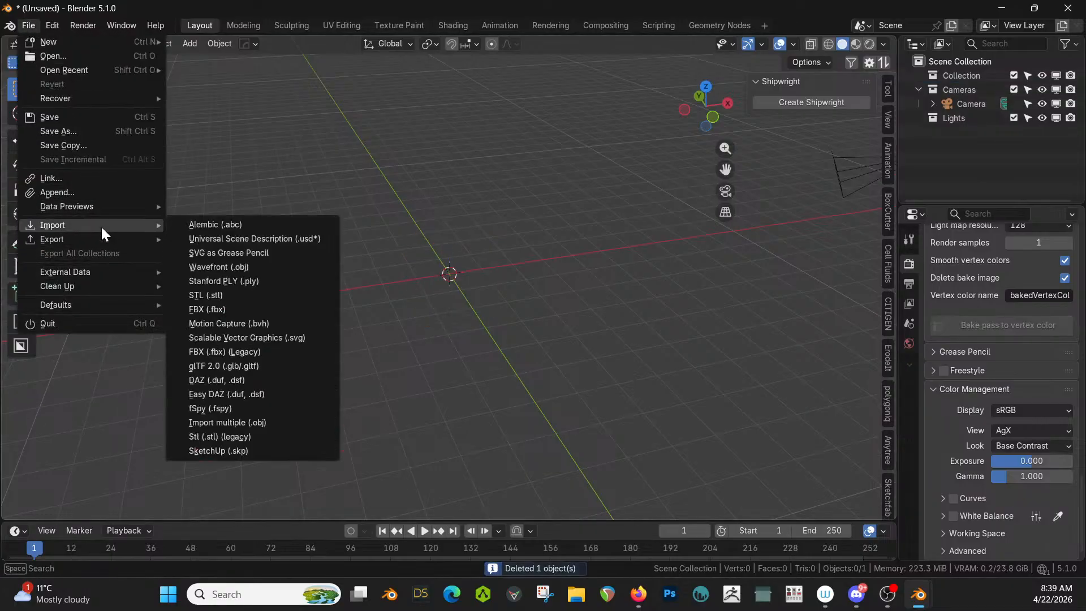
{"action": "left_click", "coordinate": [254, 448]}
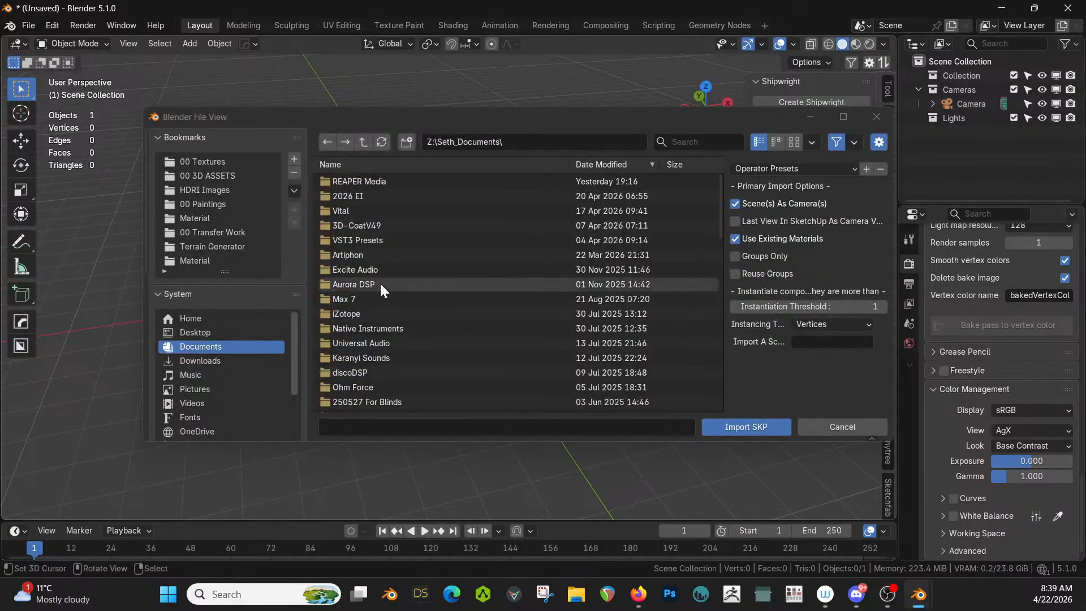
{"action": "scroll", "coordinate": [249, 362], "scroll_direction": "down", "scroll_amount": 8}
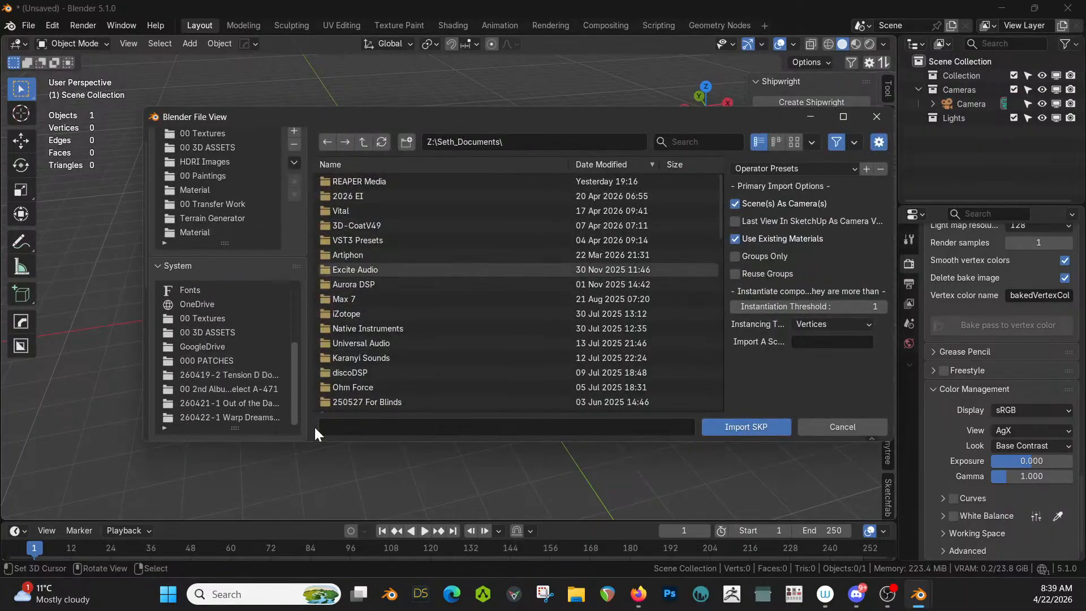
{"action": "scroll", "coordinate": [305, 402], "scroll_direction": "down", "scroll_amount": 5}
{"action": "scroll", "coordinate": [260, 385], "scroll_direction": "down", "scroll_amount": 6}
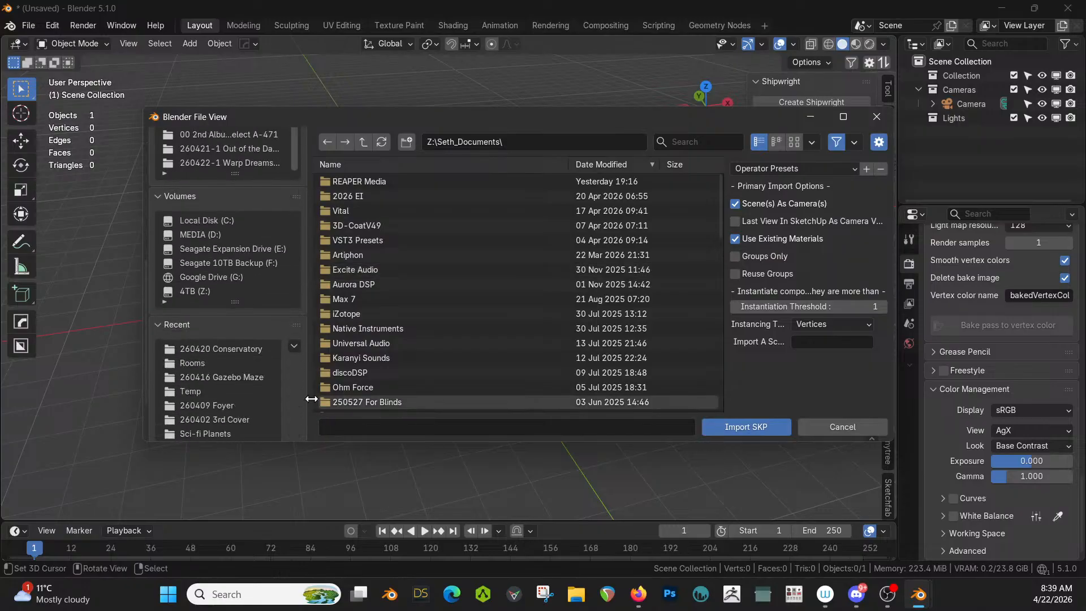
{"action": "left_click", "coordinate": [252, 377]}
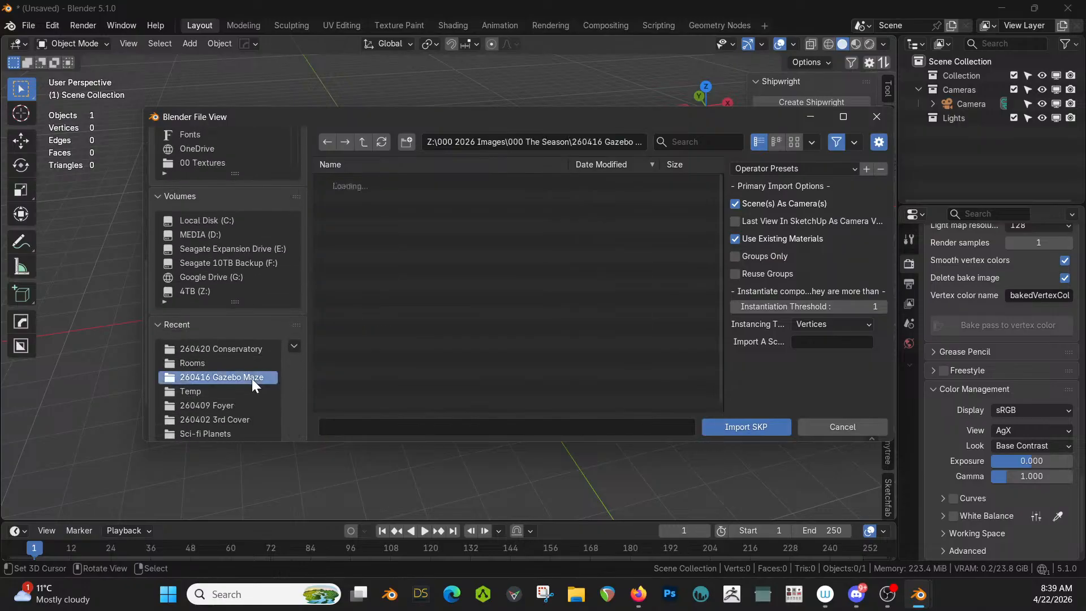
{"action": "left_click", "coordinate": [363, 143]}
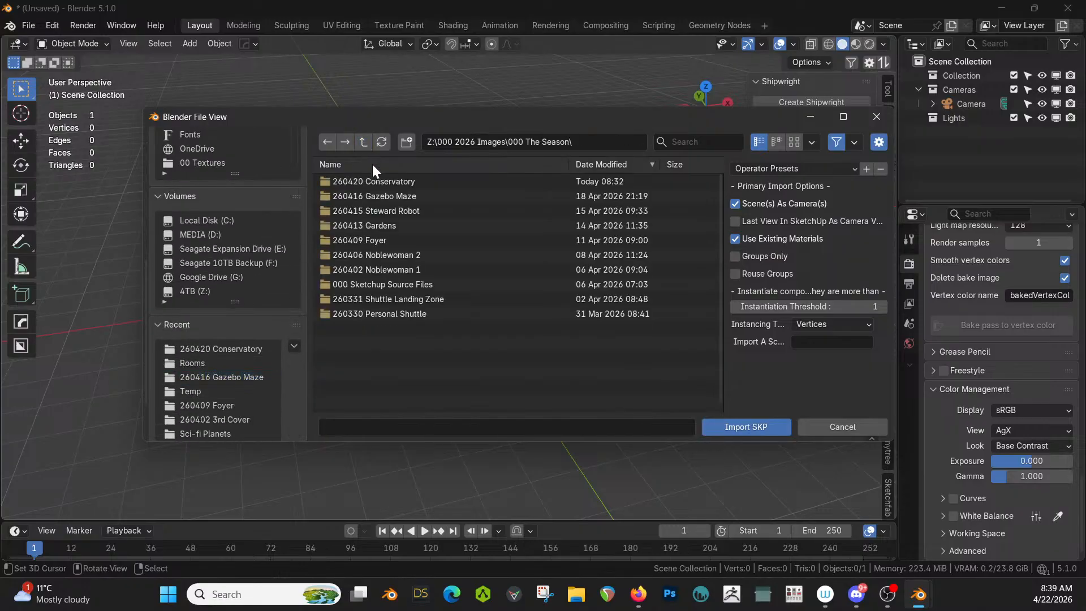
{"action": "left_click", "coordinate": [401, 285]}
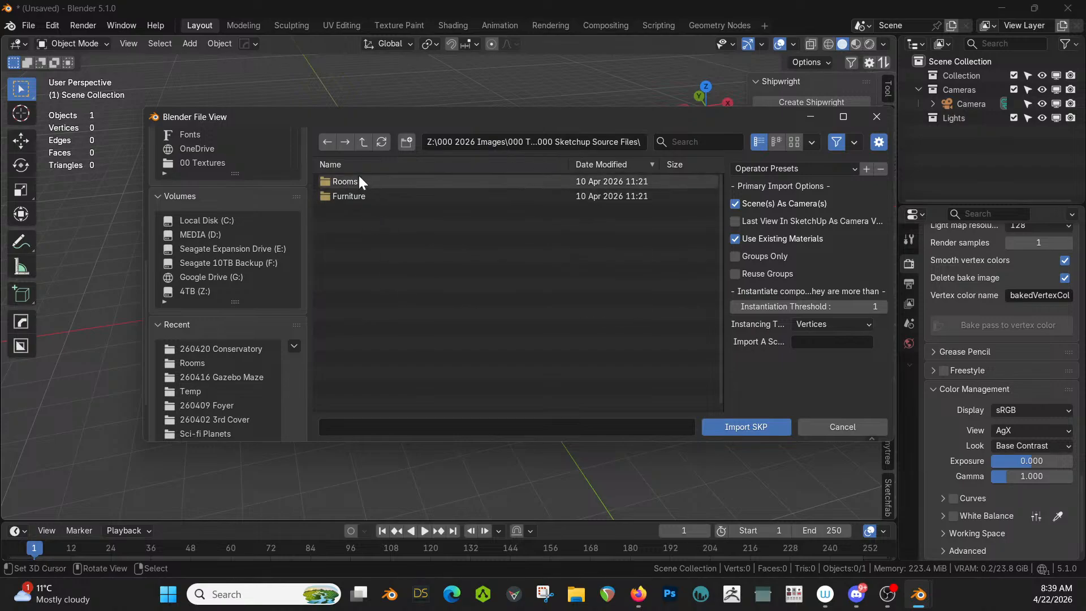
{"action": "left_click", "coordinate": [352, 196]}
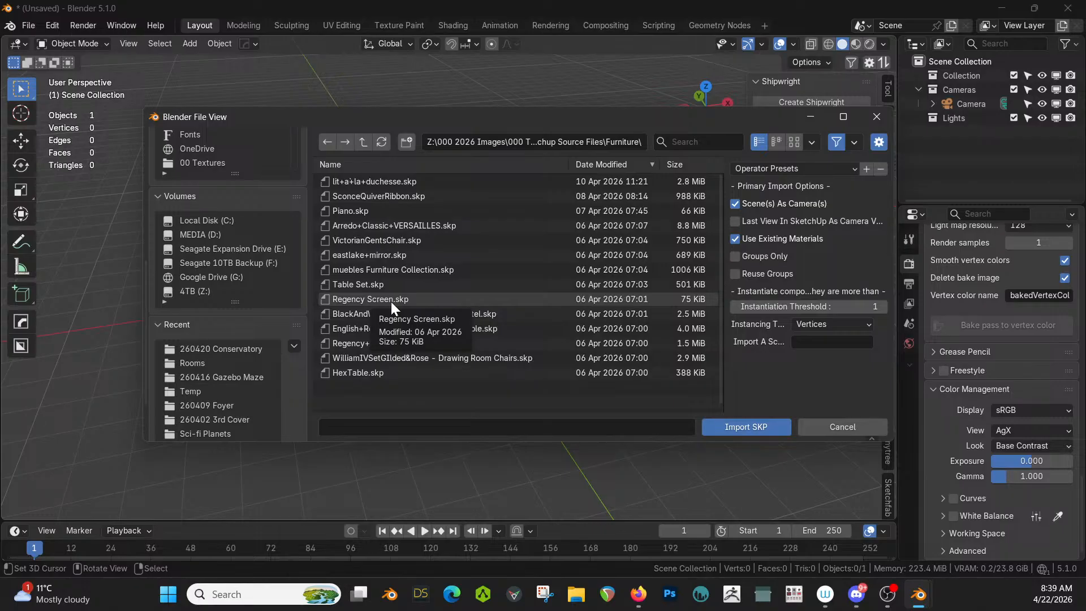
Step: Import the canopy bed file lit+a+la+duchesse.skp and examine the model around its mattress up close
{"action": "double_click", "coordinate": [381, 181]}
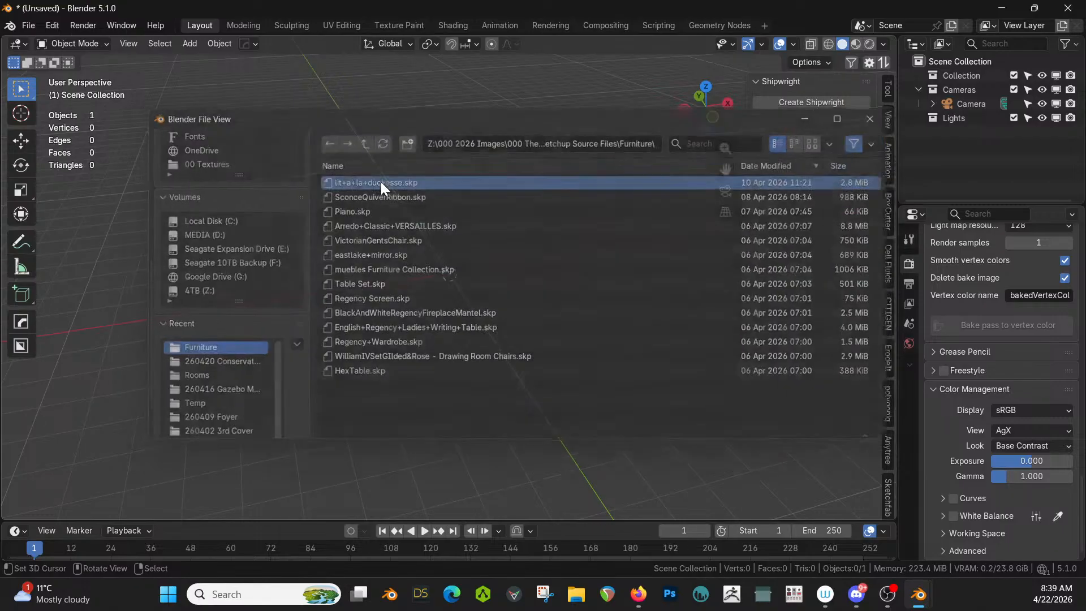
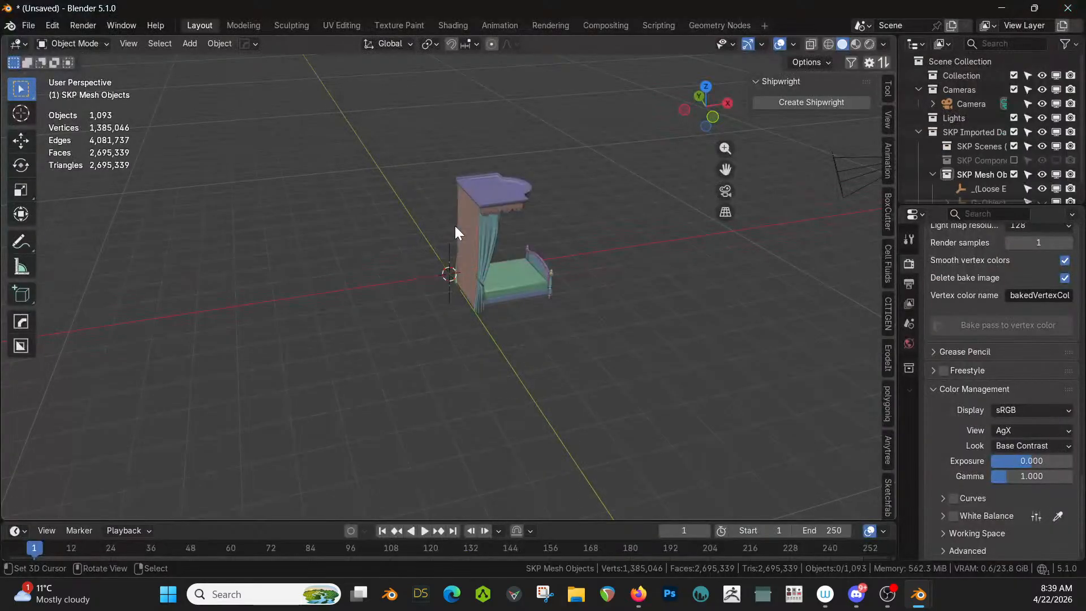
{"action": "right_click", "coordinate": [516, 280]}
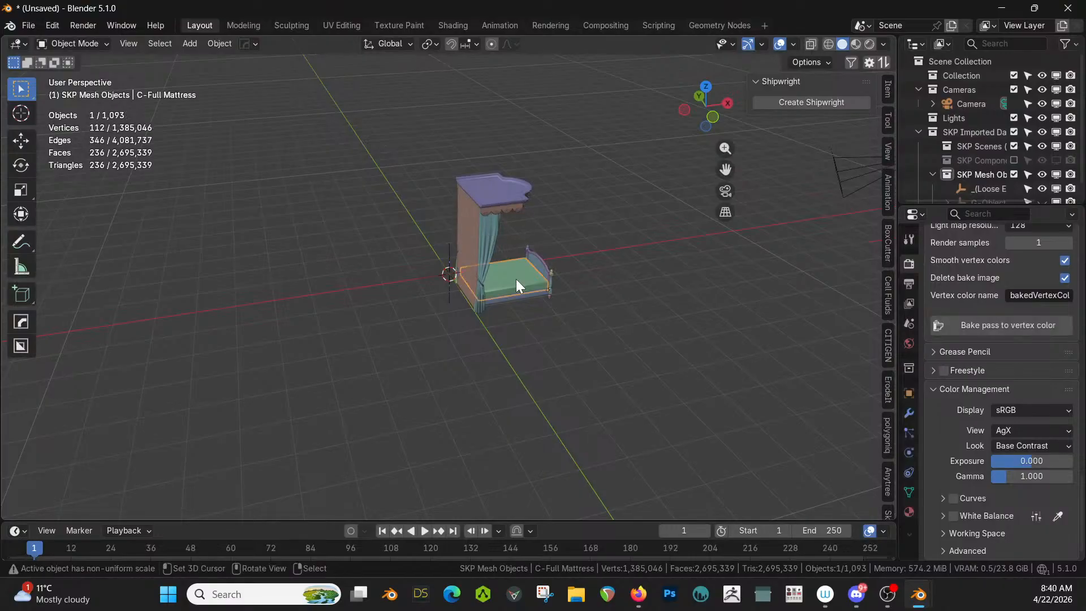
{"action": "key", "text": "KP_Decimal"}
{"action": "middle_click_drag", "start_coordinate": [517, 283], "coordinate": [286, 293]}
{"action": "scroll", "coordinate": [386, 262], "scroll_direction": "down", "scroll_amount": 4}
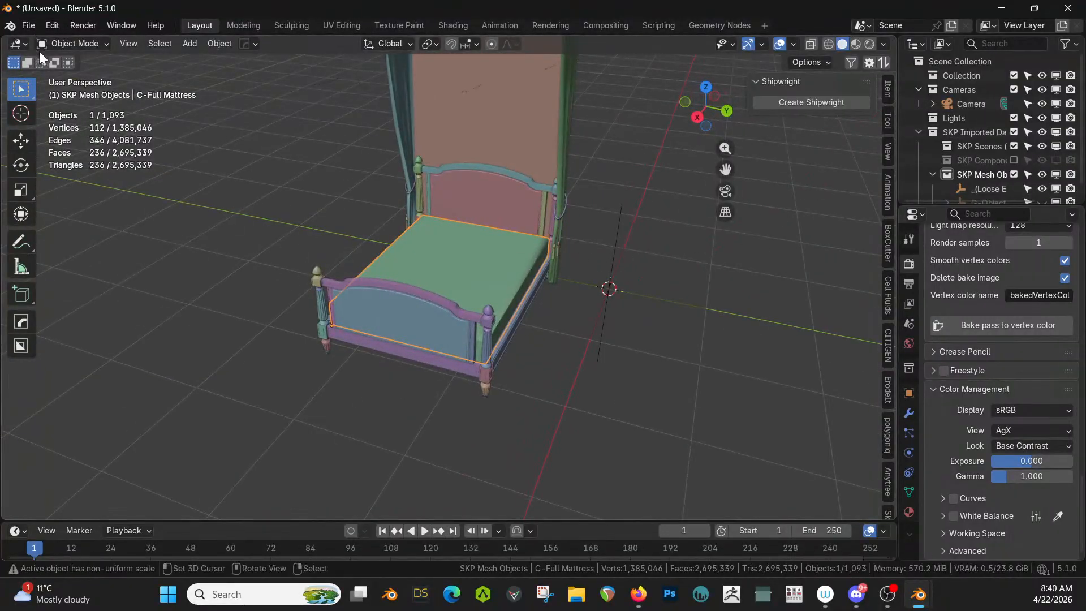
Step: Undo the canopy bed import by reverting the scene to the state right after the cube deletion
{"action": "left_click", "coordinate": [45, 27]}
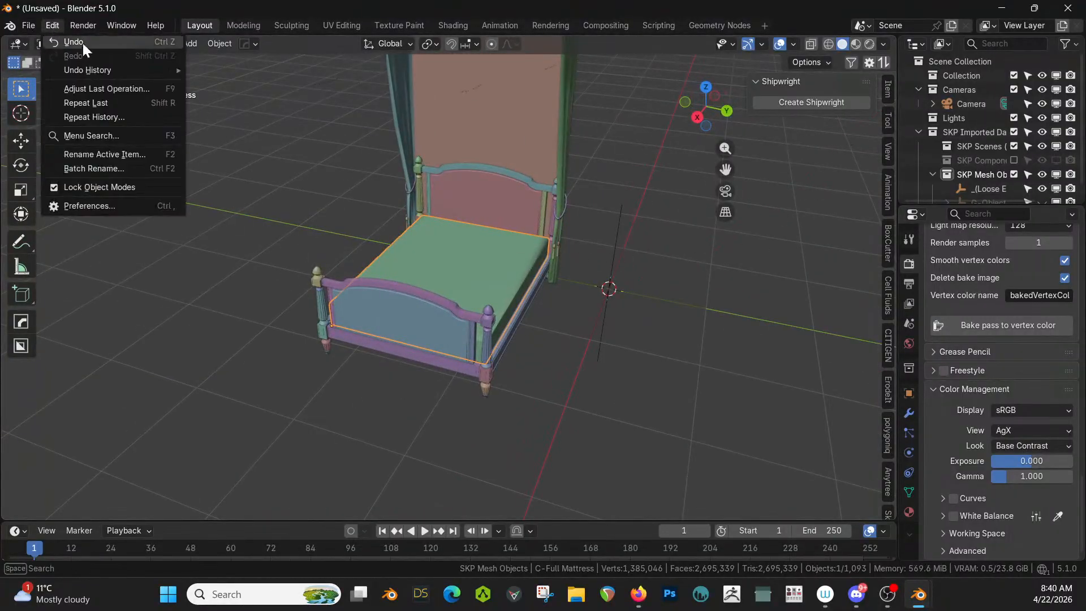
{"action": "mouse_move", "coordinate": [97, 65]}
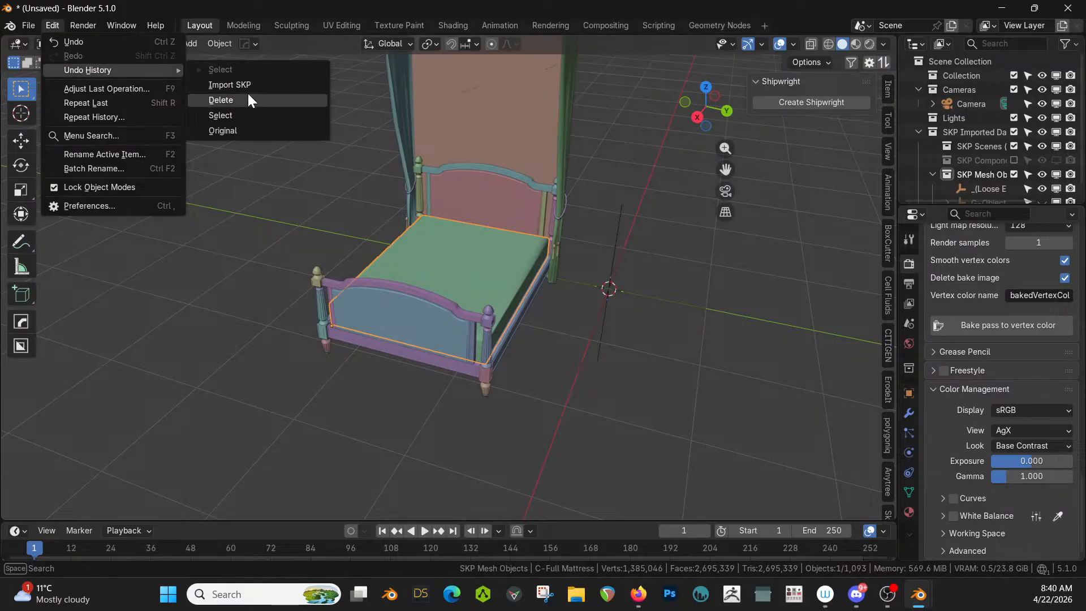
{"action": "left_click", "coordinate": [215, 99]}
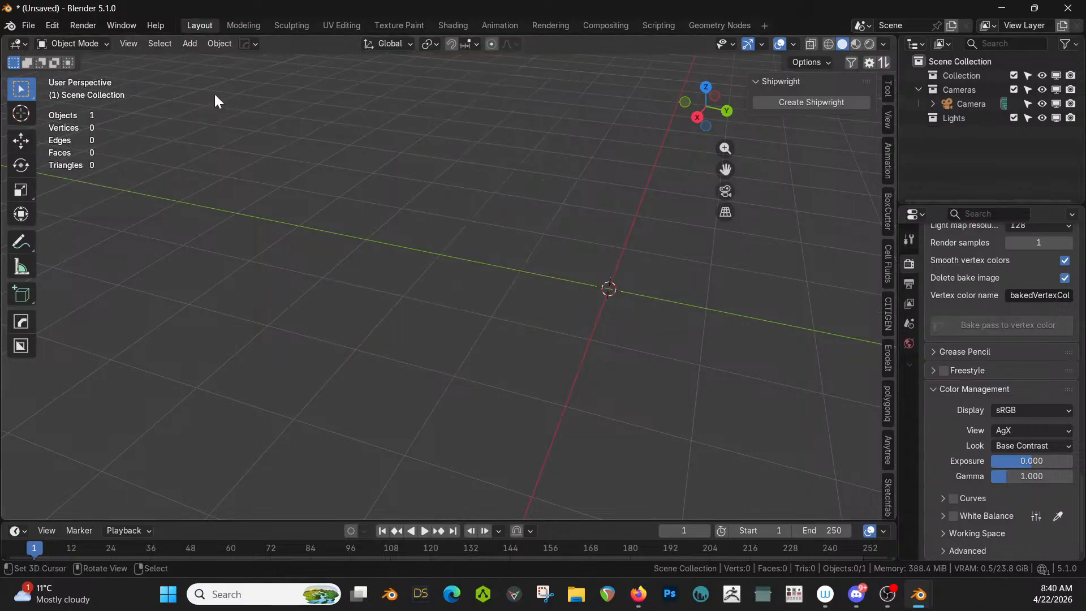
Step: Import Arredo+Classic+VERSAILLES.skp from the Furniture folder to inspect its bedroom set, and undo the import
{"action": "left_click", "coordinate": [30, 25]}
{"action": "mouse_move", "coordinate": [118, 225]}
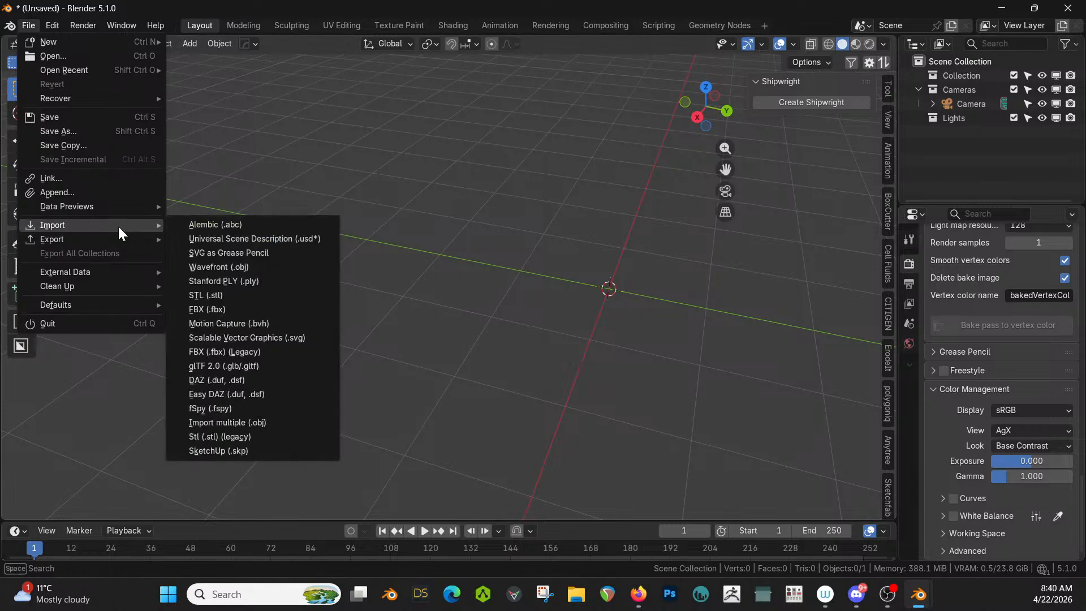
{"action": "left_click", "coordinate": [238, 448]}
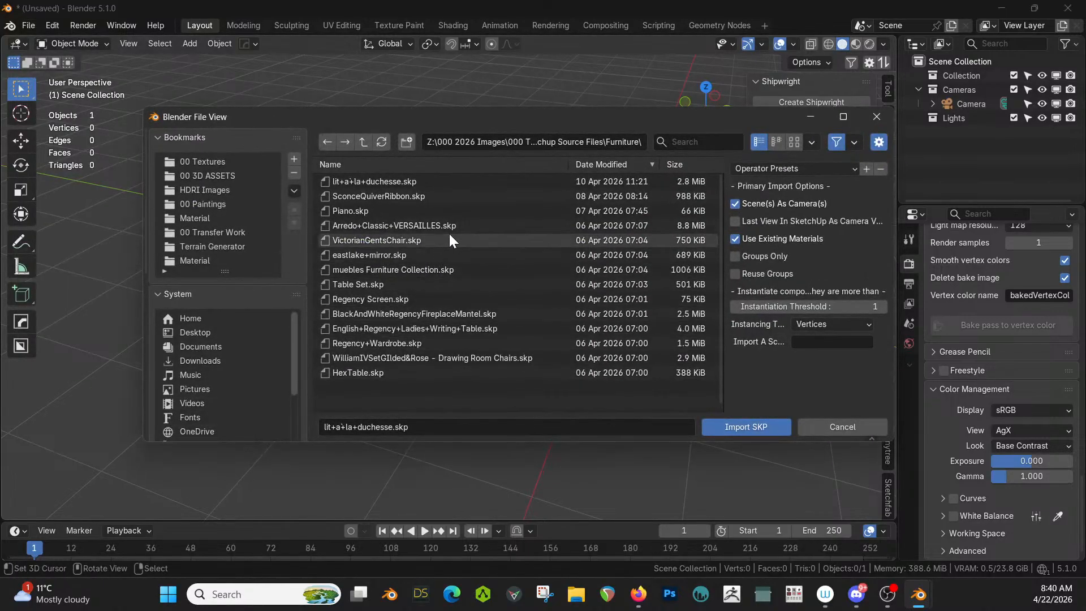
{"action": "double_click", "coordinate": [405, 225]}
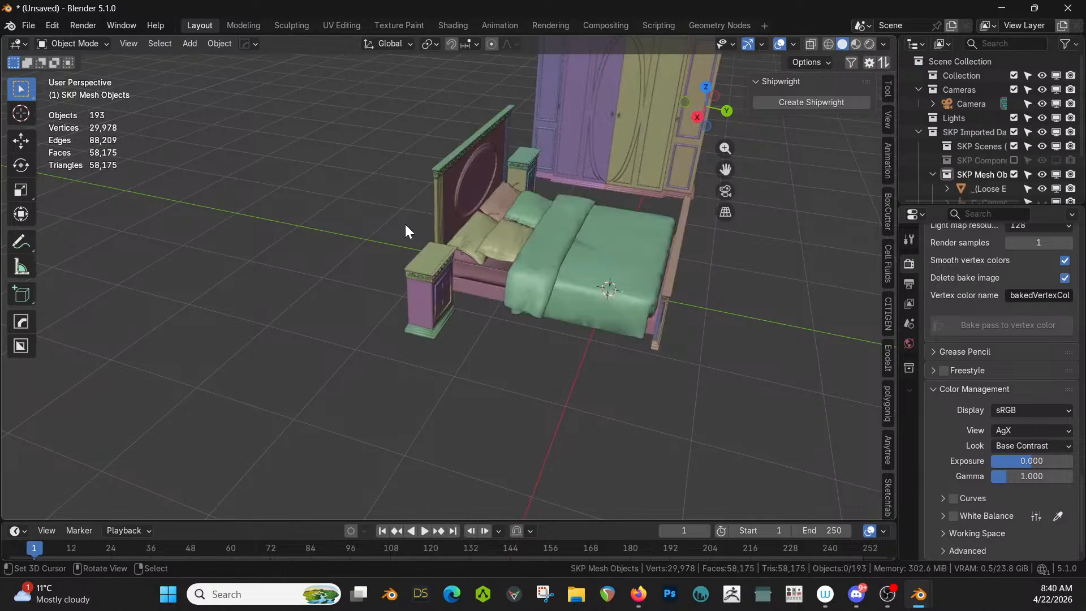
{"action": "middle_click_drag", "start_coordinate": [413, 243], "coordinate": [374, 352]}
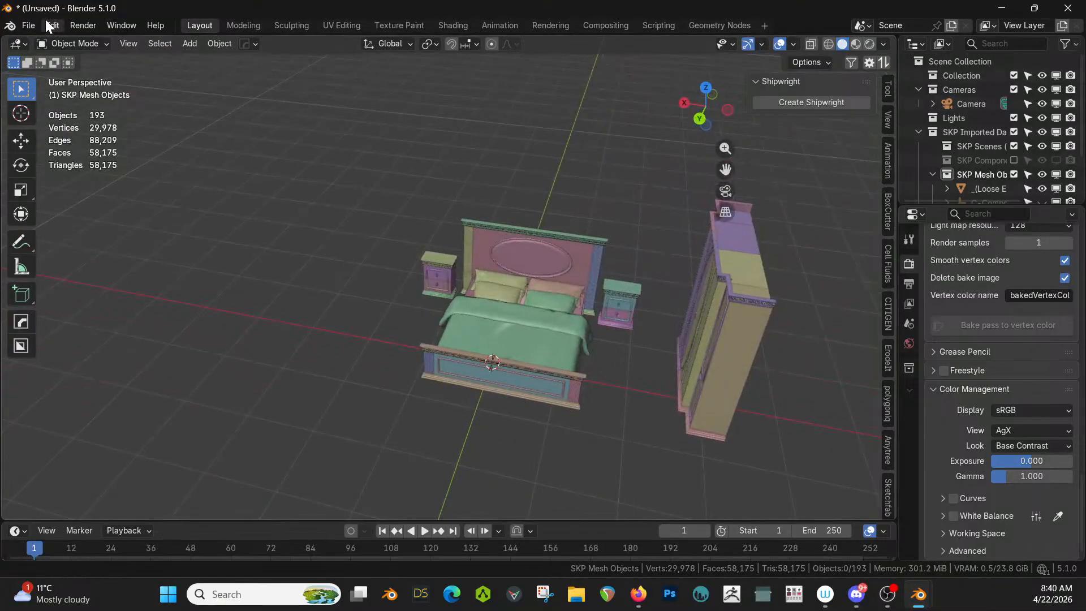
{"action": "key", "text": "ctrl+z"}
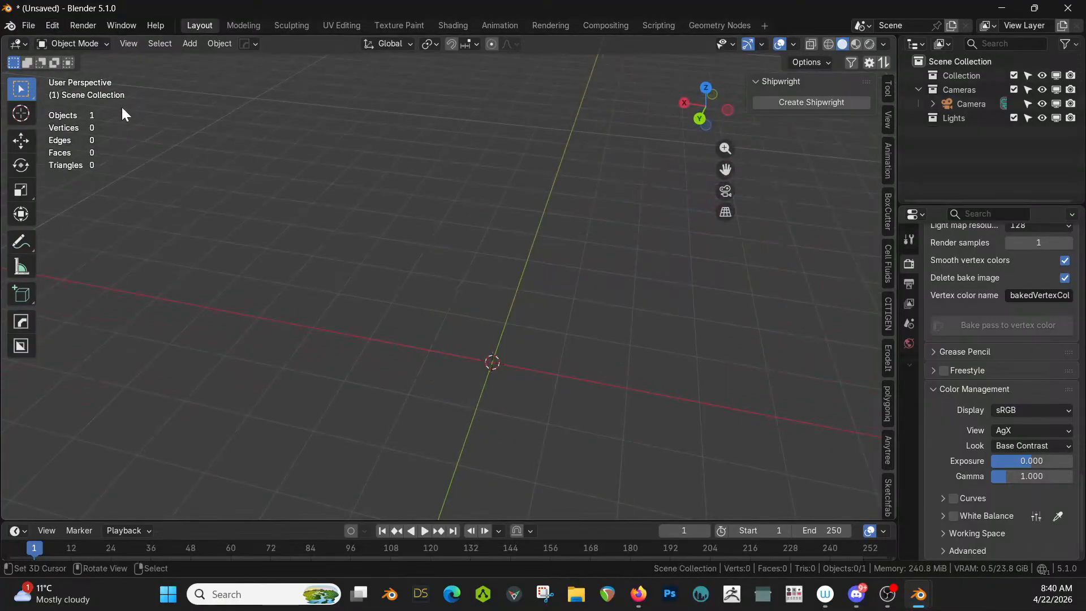
Step: Import the SketchUp file "muebles Furniture Collection.skp" into the scene
{"action": "left_click", "coordinate": [32, 29]}
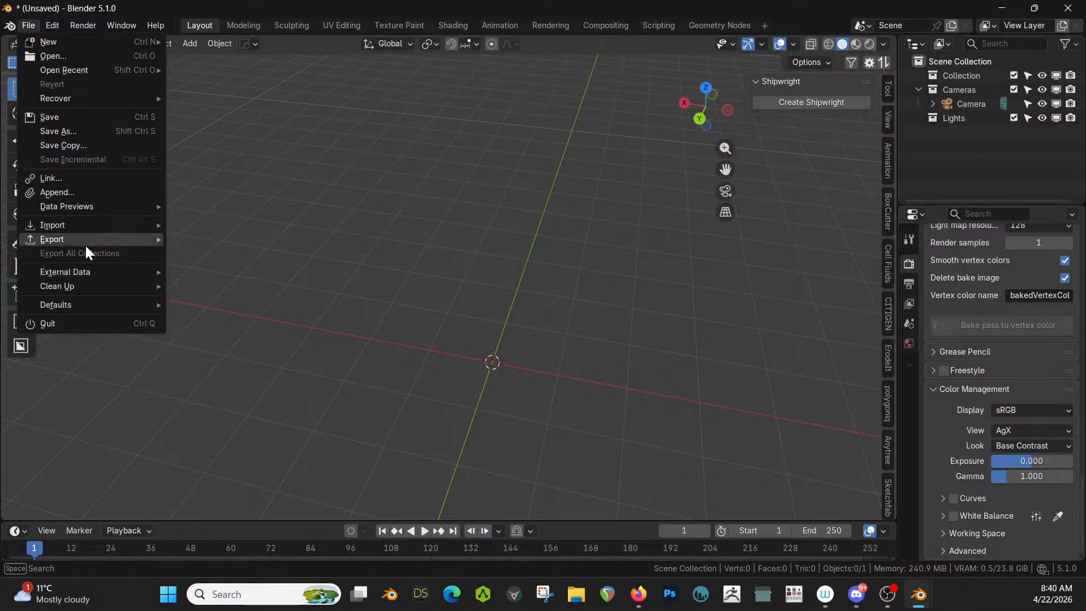
{"action": "mouse_move", "coordinate": [85, 225]}
{"action": "left_click", "coordinate": [263, 451]}
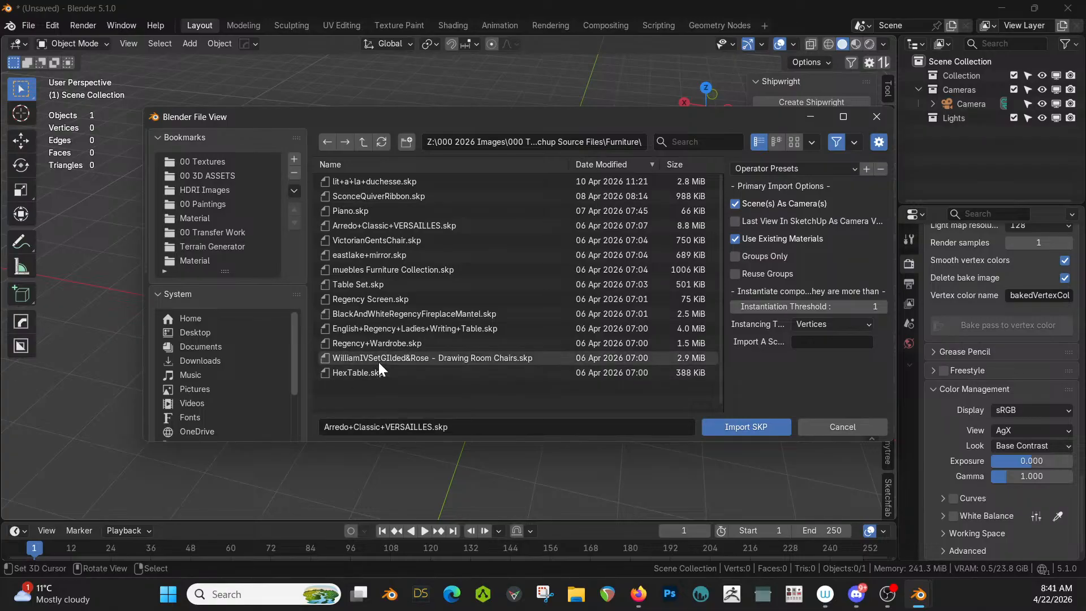
{"action": "double_click", "coordinate": [383, 271]}
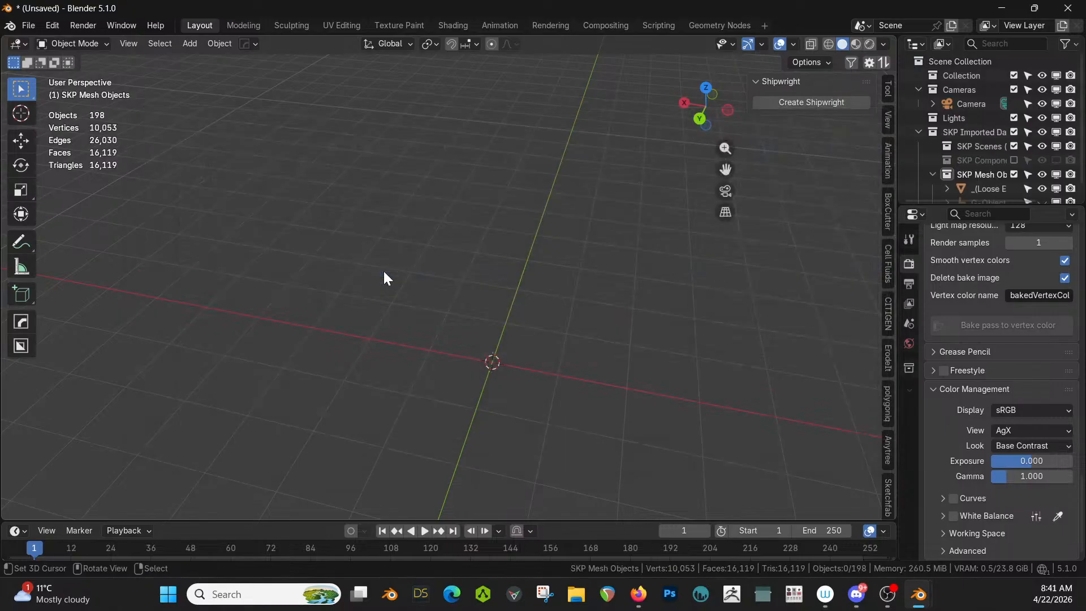
Step: Examine the imported furniture collection from several angles, including a close view of the purple sofa
{"action": "scroll", "coordinate": [515, 333], "scroll_direction": "down", "scroll_amount": 3}
{"action": "middle_click_drag", "start_coordinate": [514, 343], "coordinate": [497, 234]}
{"action": "scroll", "coordinate": [556, 345], "scroll_direction": "down", "scroll_amount": 6}
{"action": "scroll", "coordinate": [556, 344], "scroll_direction": "up", "scroll_amount": 1}
{"action": "scroll", "coordinate": [556, 344], "scroll_direction": "up", "scroll_amount": 2}
{"action": "scroll", "coordinate": [500, 312], "scroll_direction": "up", "scroll_amount": 3}
{"action": "middle_click_drag", "start_coordinate": [501, 314], "coordinate": [512, 315]}
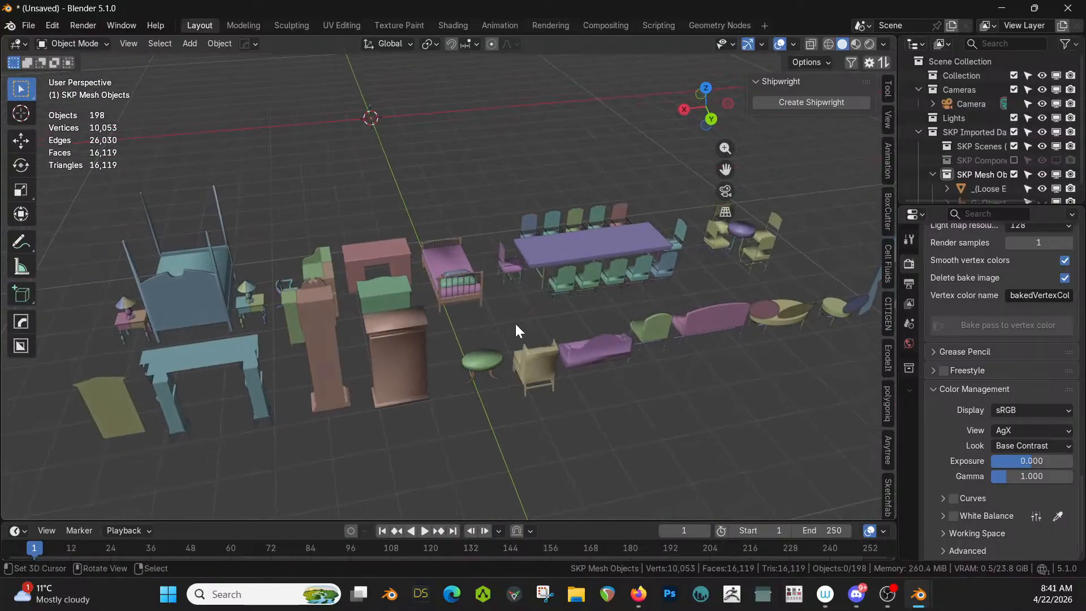
{"action": "left_click", "coordinate": [589, 346]}
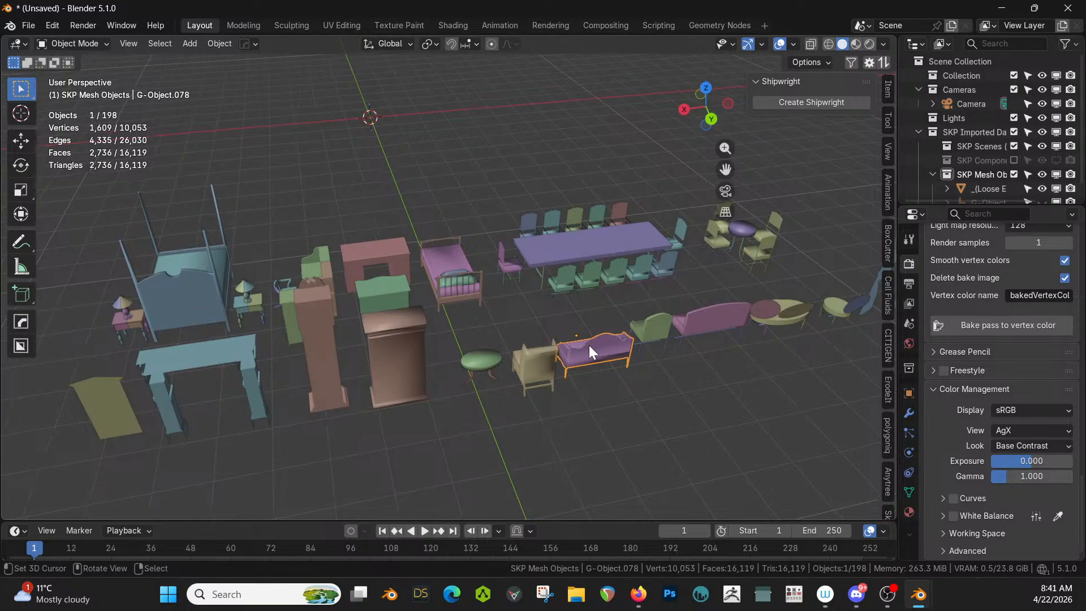
{"action": "key", "text": "KP_Decimal"}
{"action": "middle_click_drag", "start_coordinate": [595, 350], "coordinate": [819, 335]}
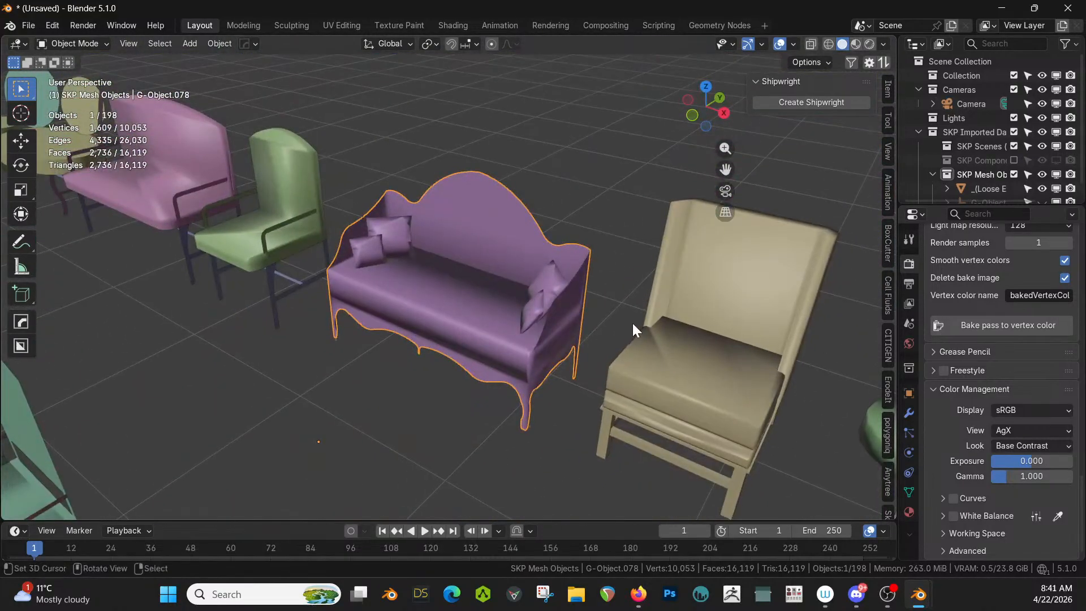
{"action": "scroll", "coordinate": [633, 322], "scroll_direction": "down", "scroll_amount": 3}
{"action": "middle_click_drag", "start_coordinate": [615, 323], "coordinate": [517, 340]}
{"action": "scroll", "coordinate": [549, 338], "scroll_direction": "down", "scroll_amount": 3}
{"action": "scroll", "coordinate": [562, 351], "scroll_direction": "down", "scroll_amount": 3}
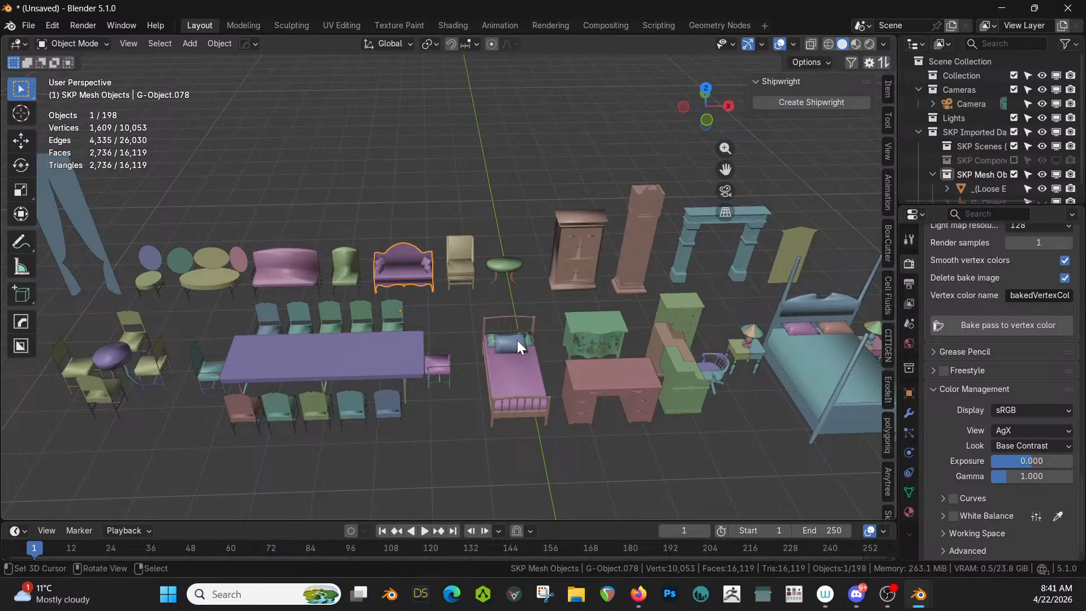
Step: Select the small round table with its four surrounding chairs and copy the whole set
{"action": "left_click", "coordinate": [110, 359]}
{"action": "key", "text": "KP_7"}
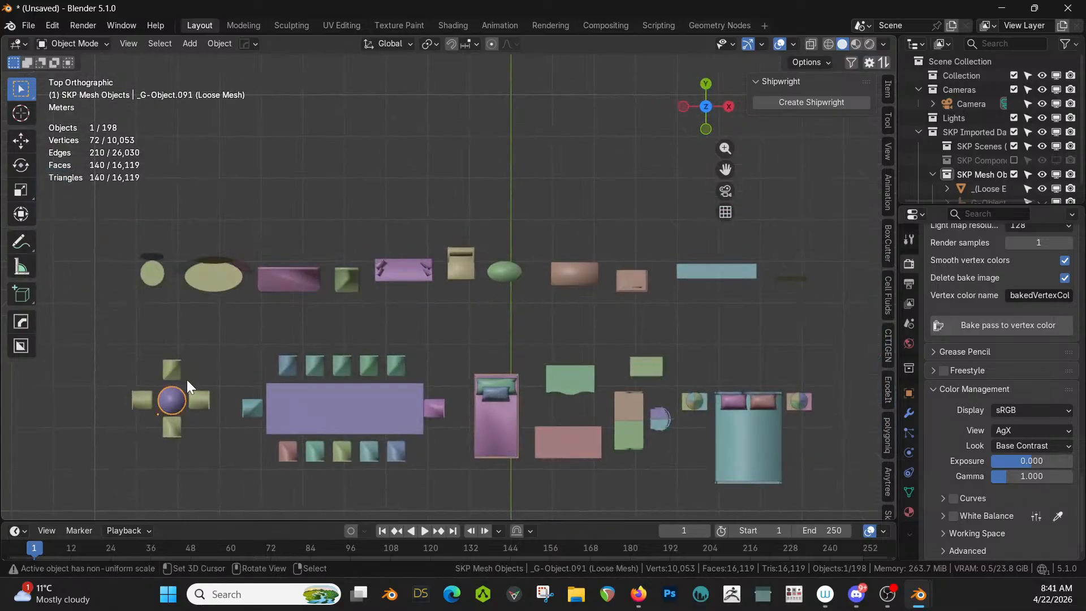
{"action": "left_click_drag", "start_coordinate": [112, 355], "coordinate": [215, 443]}
{"action": "middle_click_drag", "start_coordinate": [215, 440], "coordinate": [379, 329]}
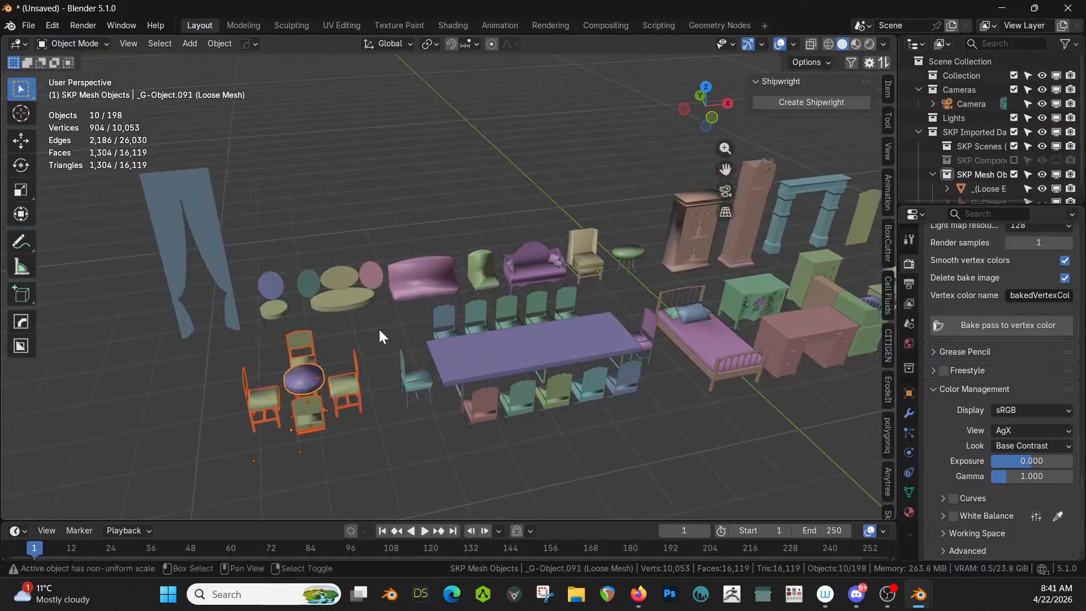
{"action": "scroll", "coordinate": [342, 373], "scroll_direction": "up", "scroll_amount": 2}
{"action": "middle_click_drag", "start_coordinate": [342, 372], "coordinate": [424, 335], "text": "shift"}
{"action": "scroll", "coordinate": [392, 364], "scroll_direction": "up", "scroll_amount": 3}
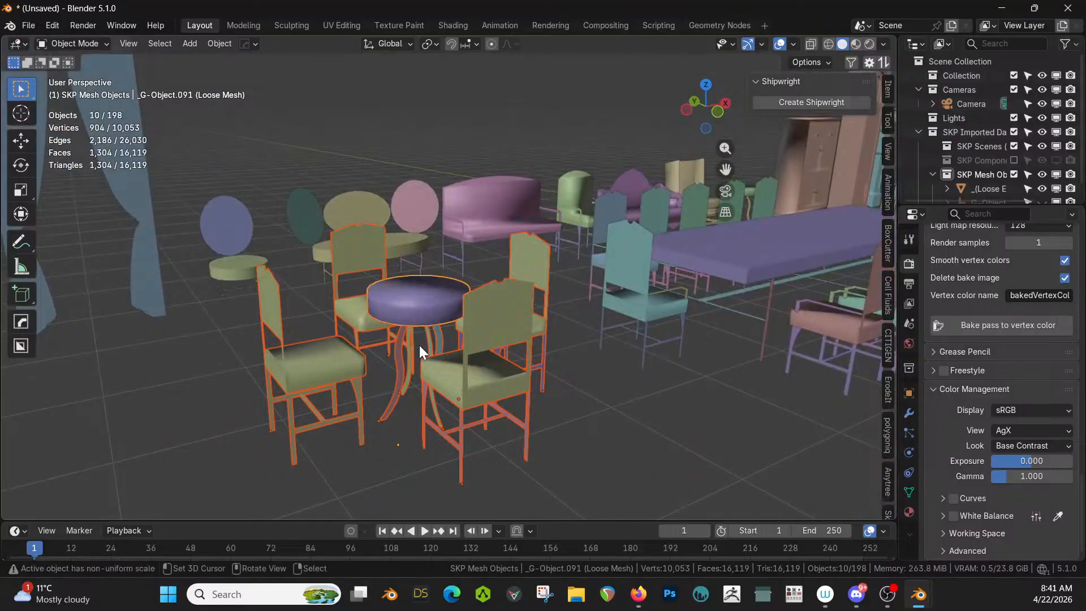
{"action": "key", "text": "ctrl+c"}
{"action": "left_click", "coordinate": [412, 344]}
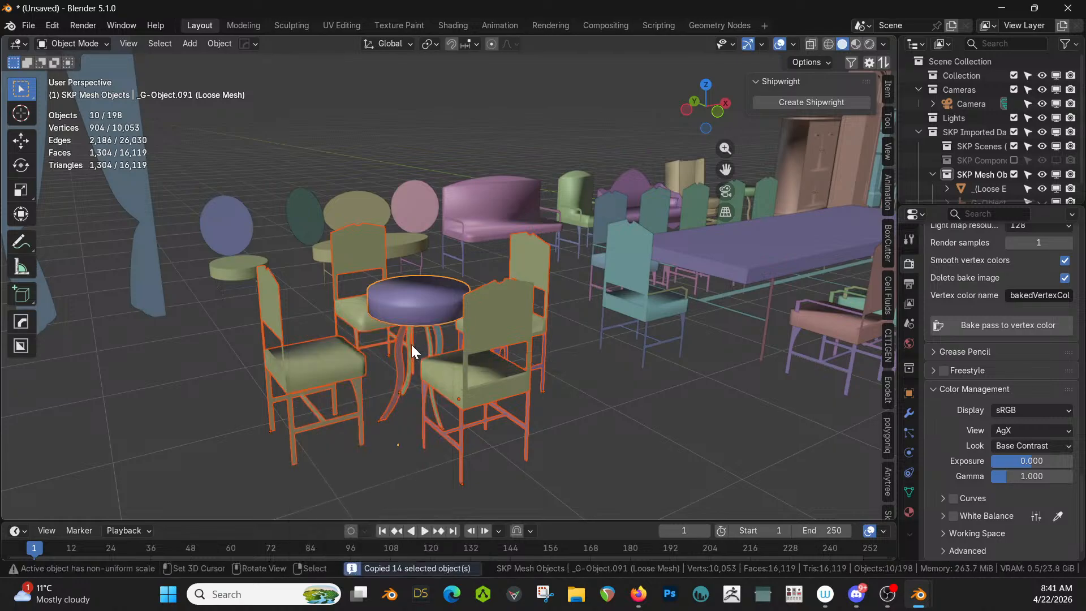
Step: Switch to the 260420 Conservatory file and paste the copied table and chairs into its scene
{"action": "key", "text": "alt+Tab"}
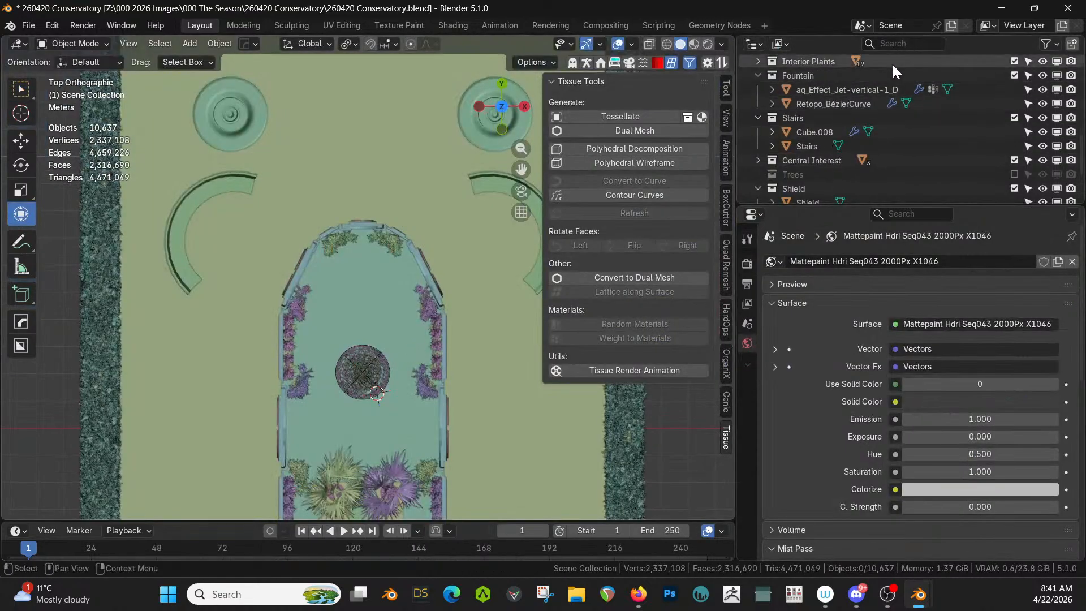
{"action": "scroll", "coordinate": [882, 90], "scroll_direction": "down", "scroll_amount": 3}
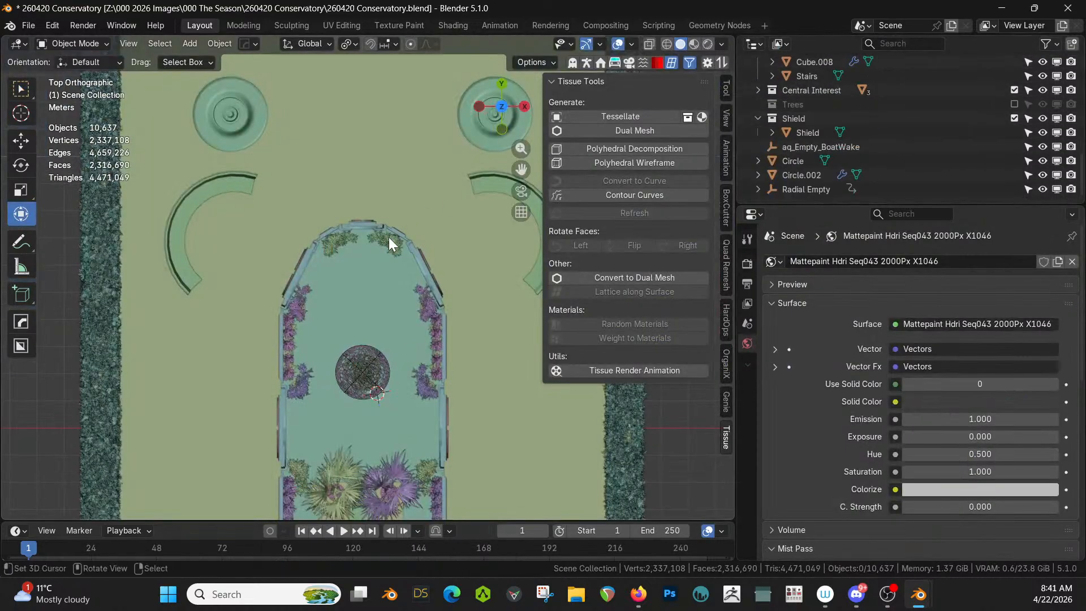
{"action": "key", "text": "ctrl+v"}
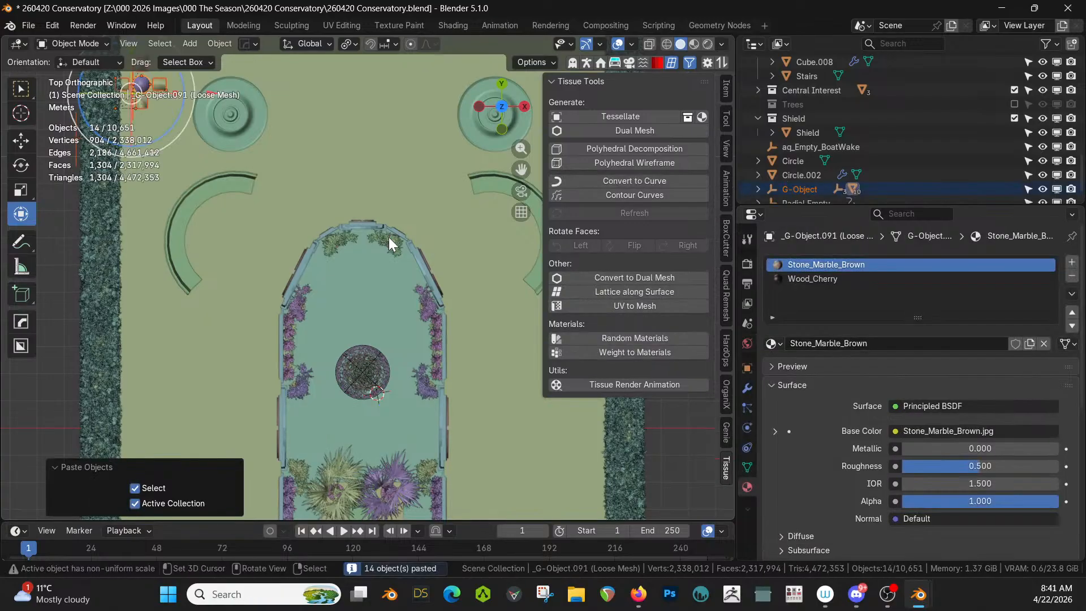
Step: Put the pasted objects into a new collection named "Furniture"
{"action": "key", "text": "m"}
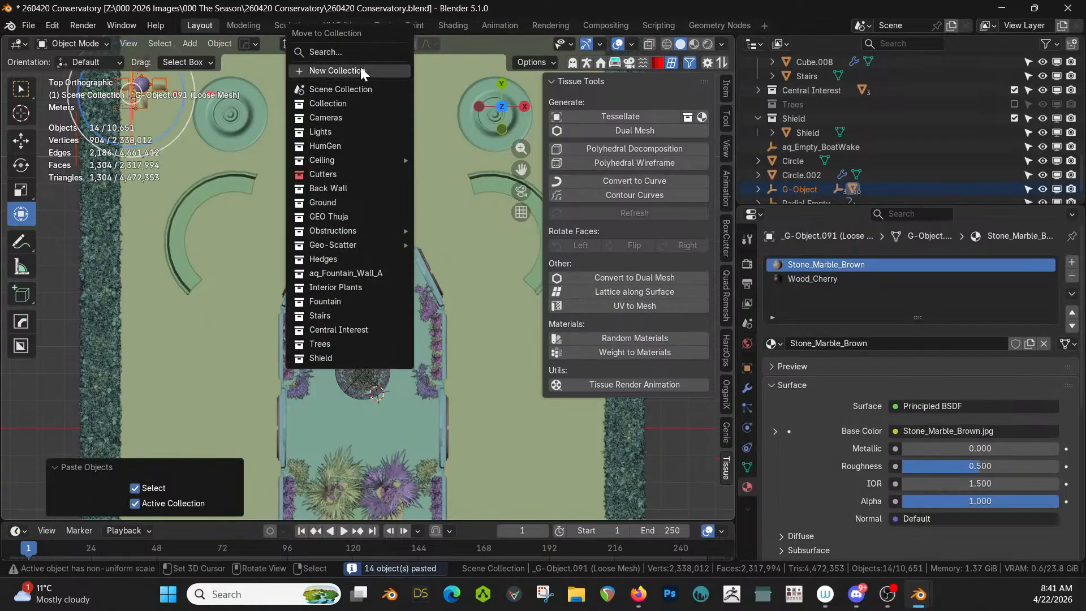
{"action": "left_click", "coordinate": [361, 70]}
{"action": "type", "text": "Furniture"}
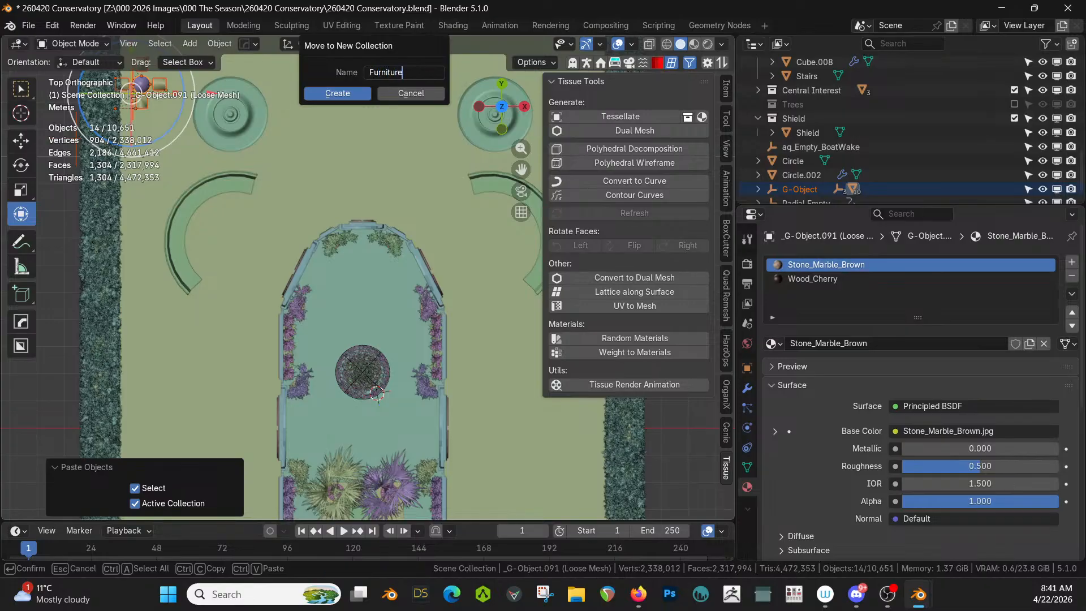
{"action": "key", "text": "Return"}
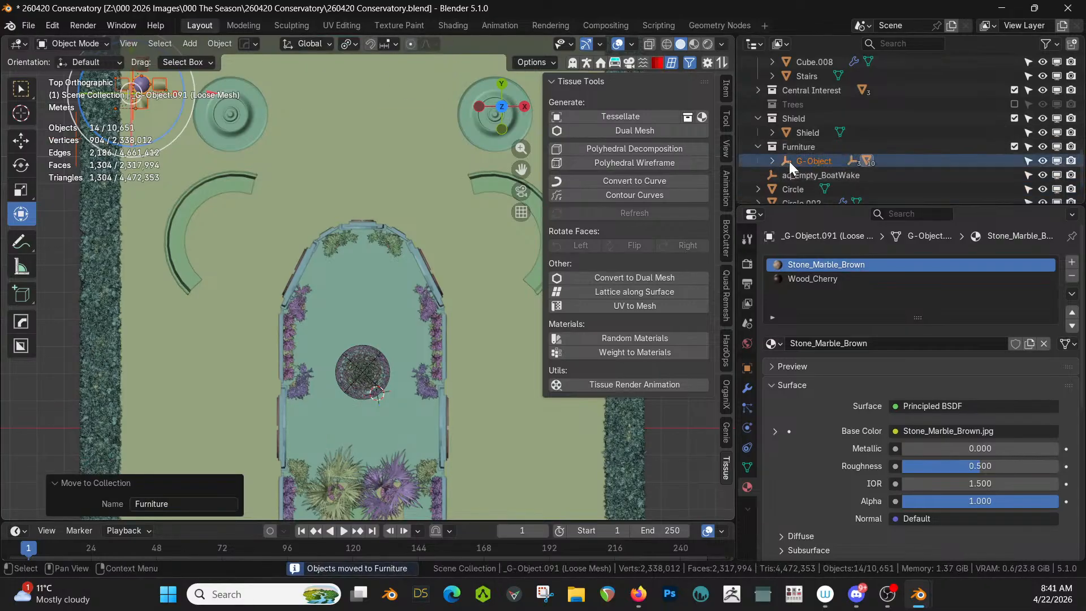
{"action": "left_click", "coordinate": [772, 161]}
{"action": "left_click", "coordinate": [819, 174]}
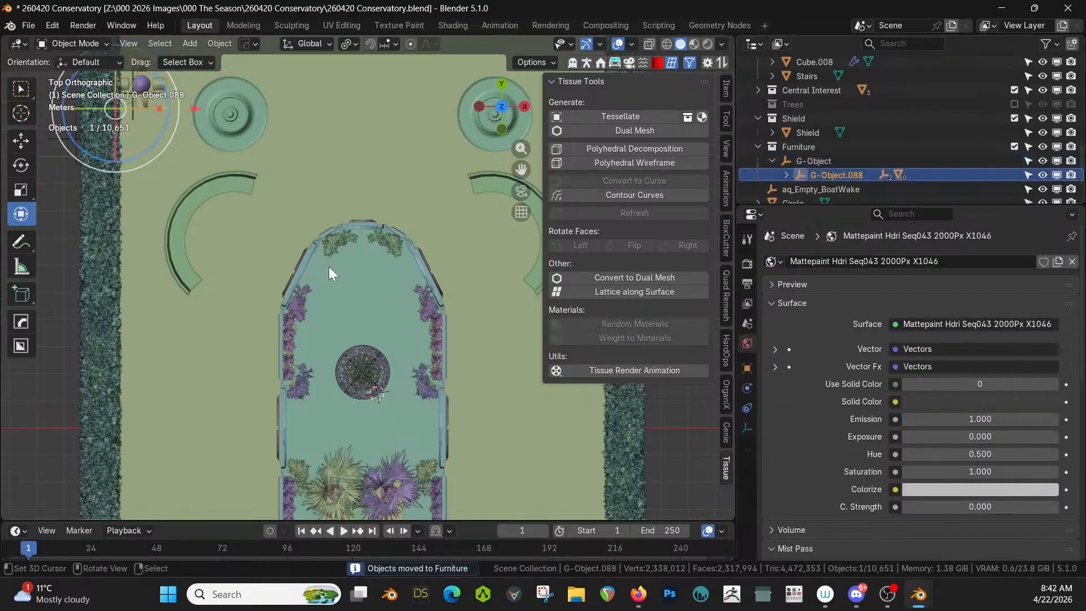
{"action": "key", "text": "KP_Divide"}
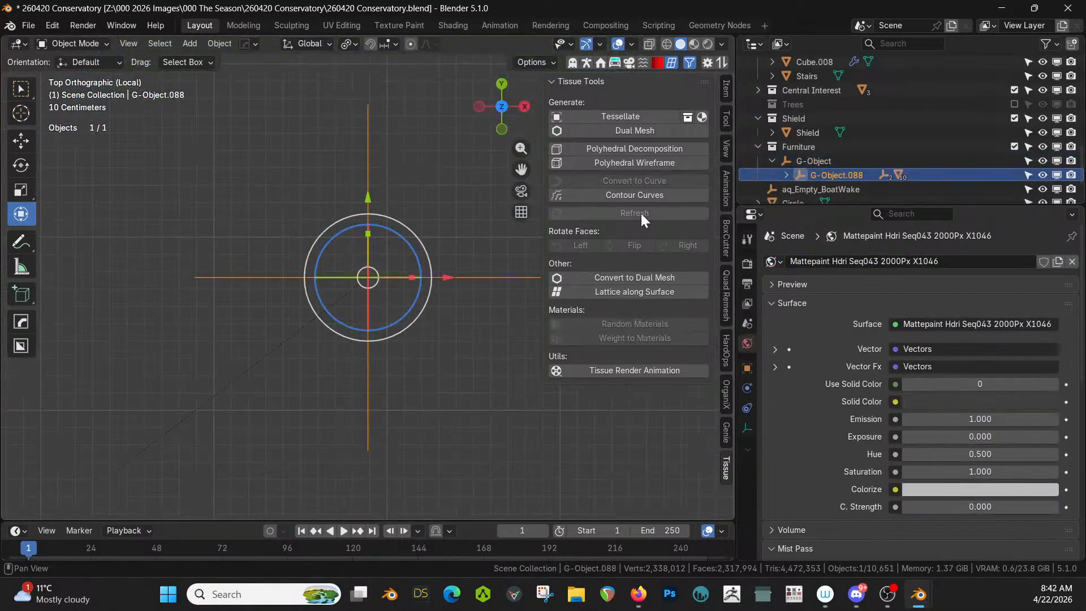
{"action": "key", "text": "ctrl+z"}
{"action": "key", "text": "ctrl+z"}
Step: Clear the parents of all the pasted table and chair objects in local view, using the plain Clear Parent option
{"action": "middle_click_drag", "start_coordinate": [313, 271], "coordinate": [215, 207]}
{"action": "scroll", "coordinate": [277, 282], "scroll_direction": "down", "scroll_amount": 3}
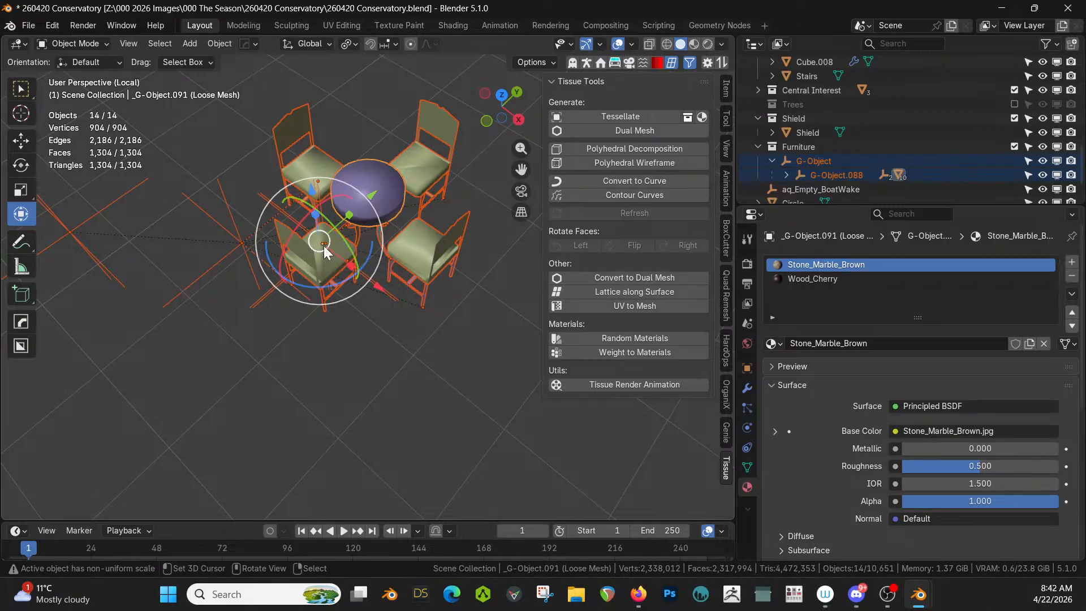
{"action": "key", "text": "alt+p"}
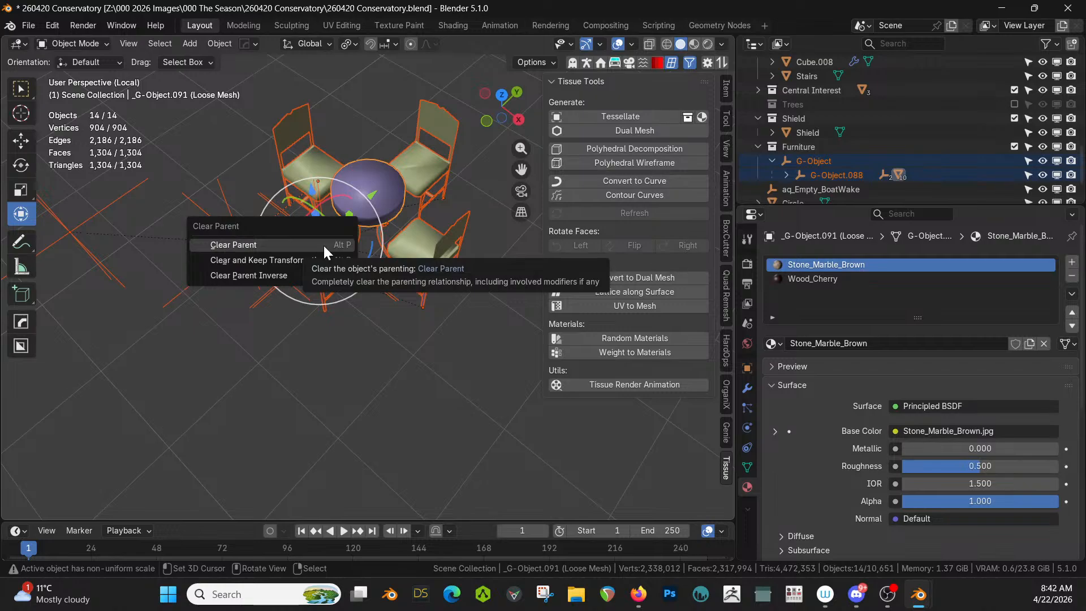
{"action": "left_click", "coordinate": [324, 246]}
Step: Delete the four leftover empties around the table and chairs
{"action": "key", "text": "KP_Decimal"}
{"action": "middle_click_drag", "start_coordinate": [372, 228], "coordinate": [420, 198]}
{"action": "scroll", "coordinate": [413, 268], "scroll_direction": "up", "scroll_amount": 3}
{"action": "middle_click_drag", "start_coordinate": [399, 265], "coordinate": [311, 222], "text": "shift"}
{"action": "scroll", "coordinate": [352, 269], "scroll_direction": "up", "scroll_amount": 2}
{"action": "middle_click_drag", "start_coordinate": [356, 283], "coordinate": [328, 260]}
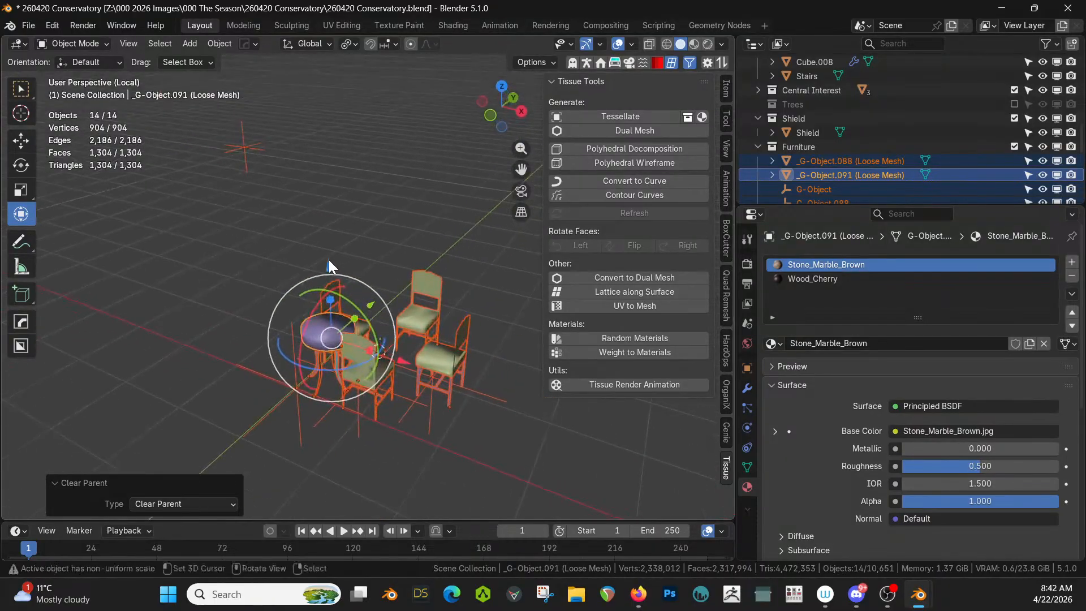
{"action": "left_click", "coordinate": [249, 148]}
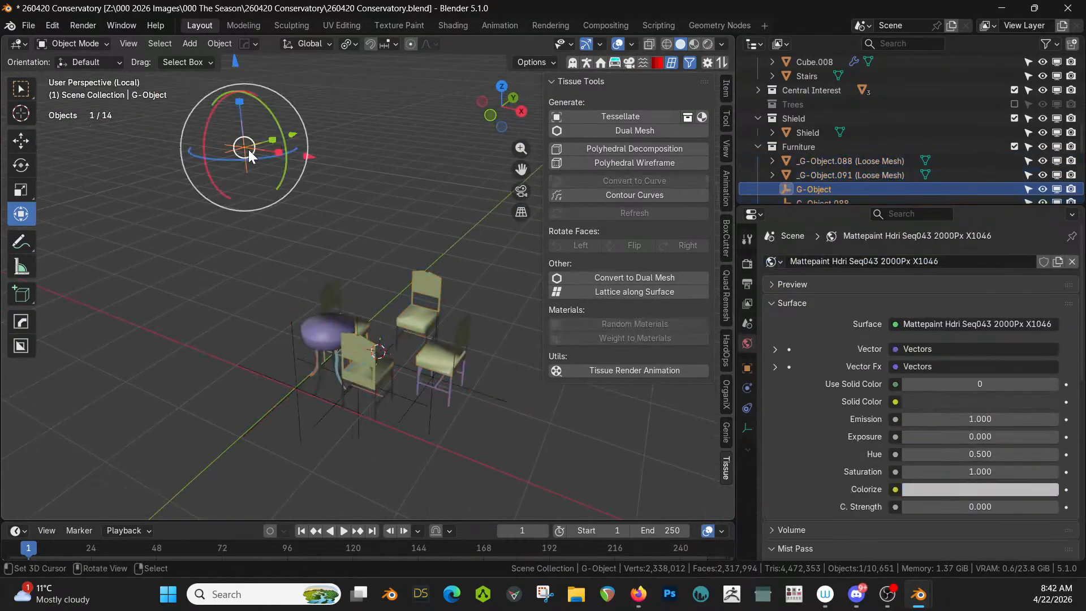
{"action": "key", "text": "x"}
{"action": "left_click", "coordinate": [249, 149]}
{"action": "left_click", "coordinate": [296, 381]}
{"action": "key", "text": "Delete"}
{"action": "left_click", "coordinate": [411, 404]}
{"action": "key", "text": "Delete"}
{"action": "left_click", "coordinate": [333, 417]}
{"action": "key", "text": "Delete"}
Step: Move the round tabletop about 0.61 m in X and 0.61 m in Y to centre it between the four chairs
{"action": "middle_click_drag", "start_coordinate": [371, 405], "coordinate": [354, 438]}
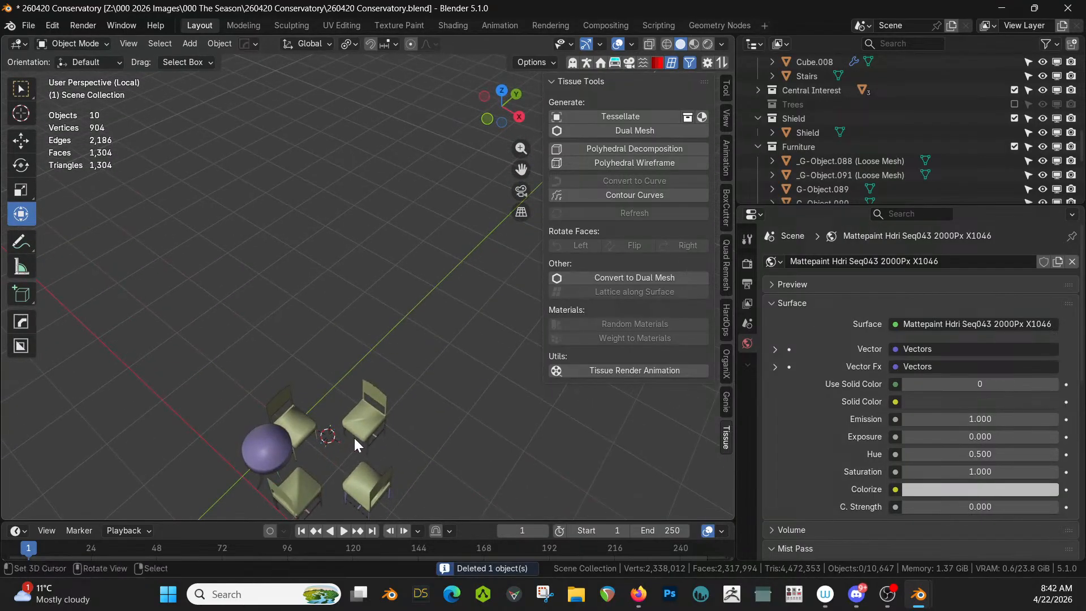
{"action": "key", "text": "KP_7"}
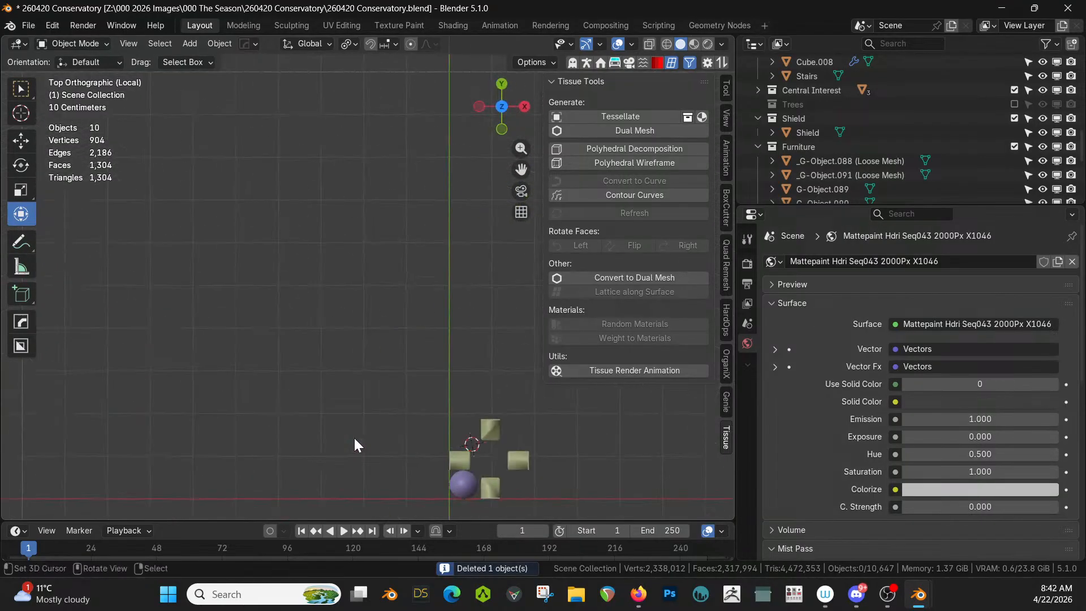
{"action": "left_click", "coordinate": [456, 483]}
{"action": "left_click_drag", "start_coordinate": [468, 486], "coordinate": [494, 460]}
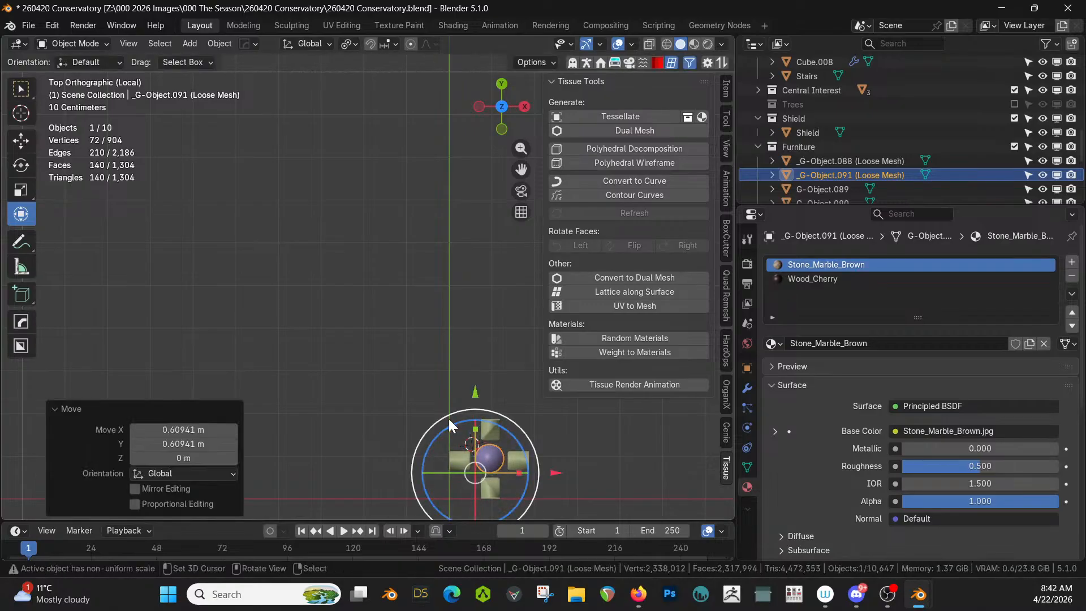
Step: Move the whole table and chair set about -0.96 m in X and 3.86 m in Y, behind the conservatory's round centrepiece
{"action": "left_click", "coordinate": [505, 477]}
{"action": "left_click_drag", "start_coordinate": [575, 494], "coordinate": [443, 404]}
{"action": "key", "text": "KP_Divide"}
{"action": "key", "text": "KP_7"}
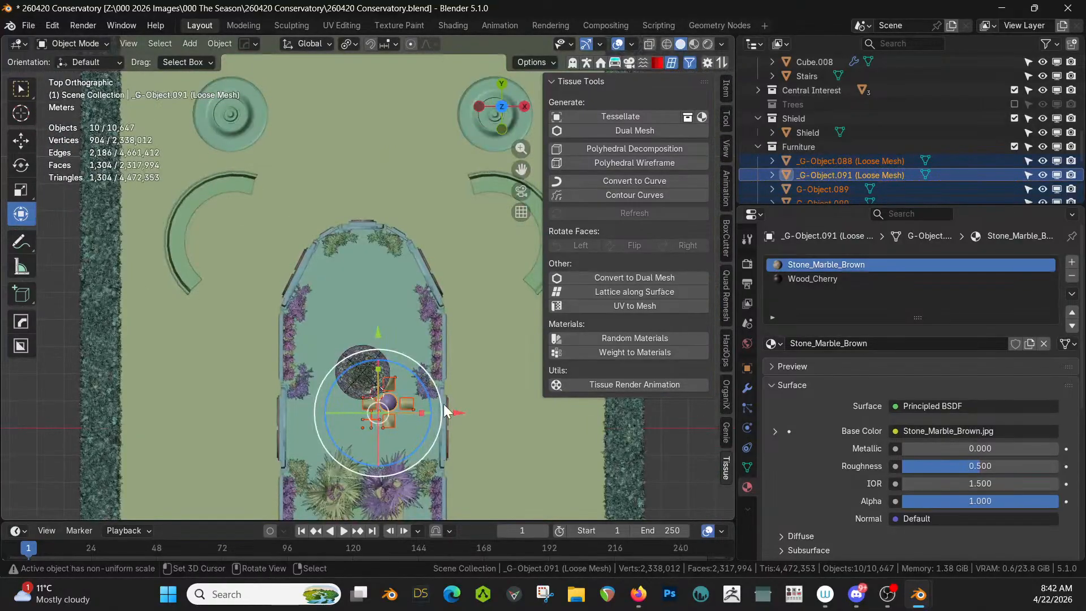
{"action": "key", "text": "g"}
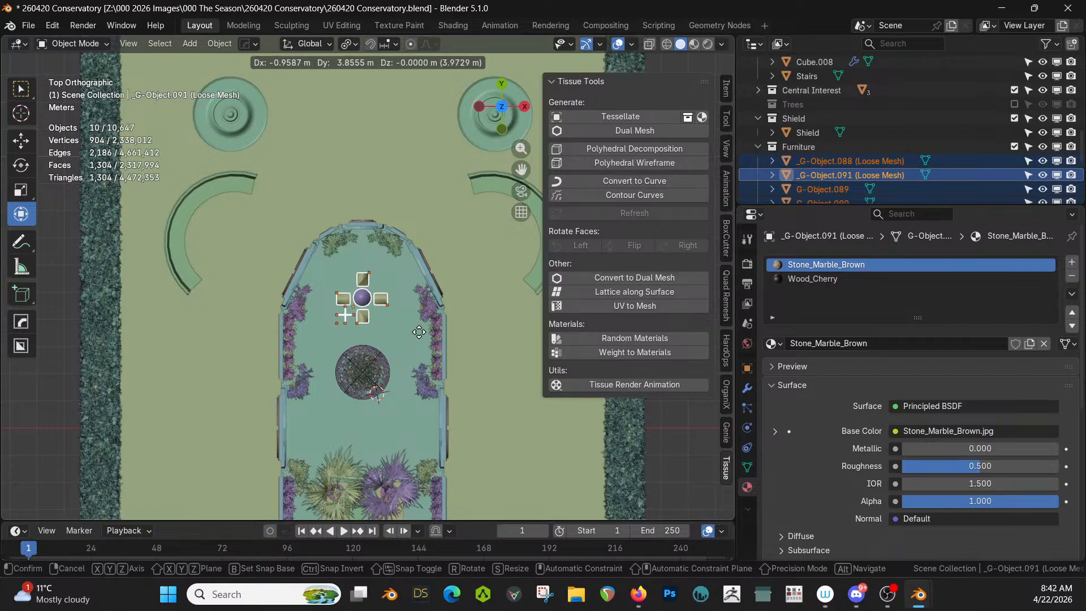
{"action": "left_click", "coordinate": [419, 331]}
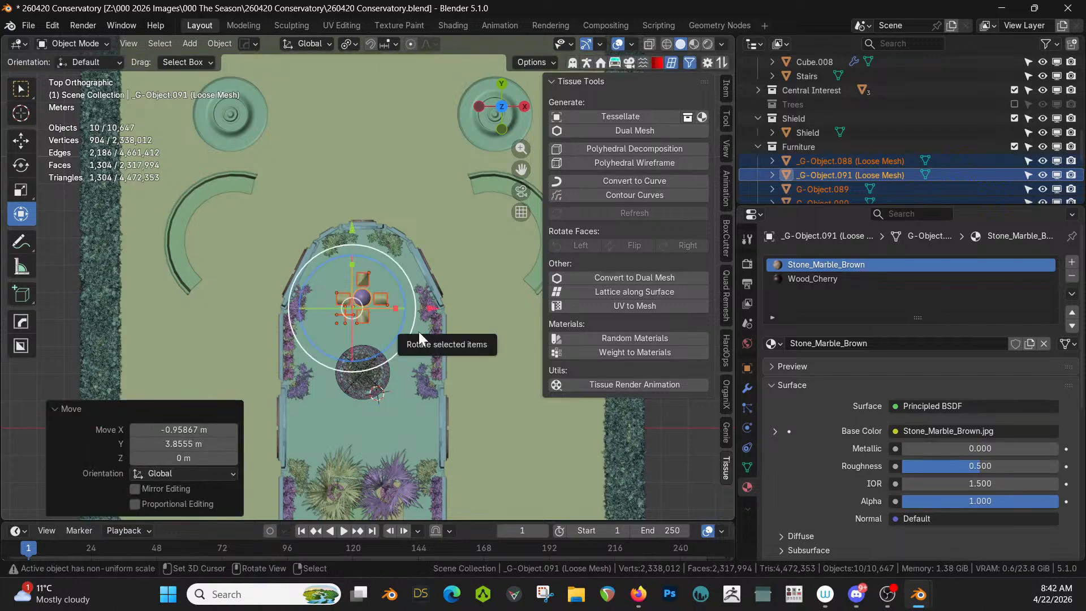
Step: Move three of the table legs about 0.63 m in X and 0.64 m in Y, centring them under the round tabletop
{"action": "key", "text": "KP_Decimal"}
{"action": "middle_click_drag", "start_coordinate": [419, 331], "coordinate": [481, 237]}
{"action": "middle_click_drag", "start_coordinate": [470, 290], "coordinate": [468, 277]}
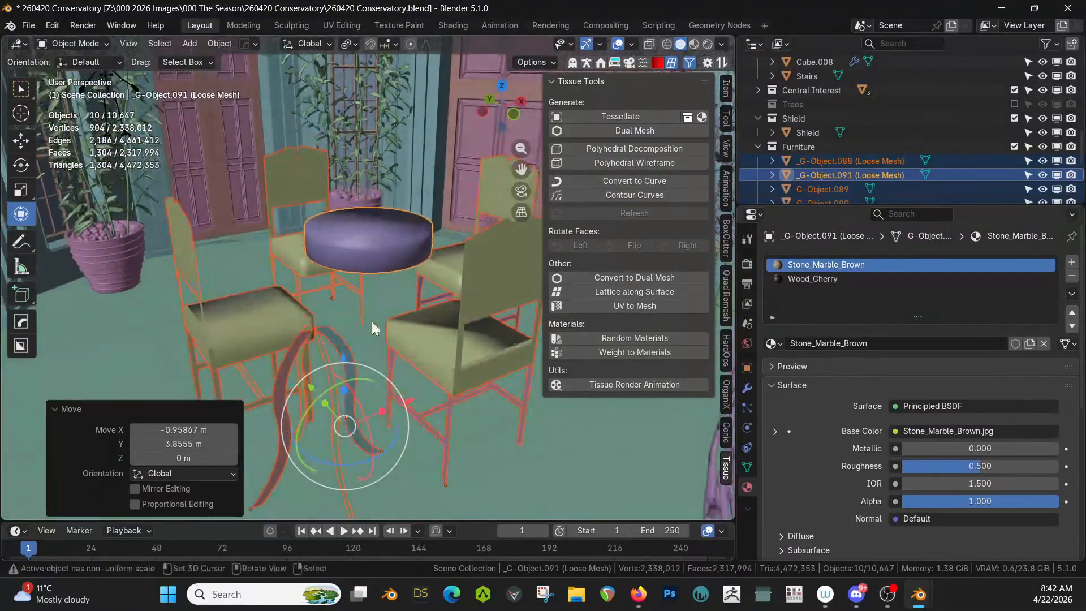
{"action": "left_click", "coordinate": [332, 332]}
{"action": "middle_click_drag", "start_coordinate": [331, 338], "coordinate": [362, 348]}
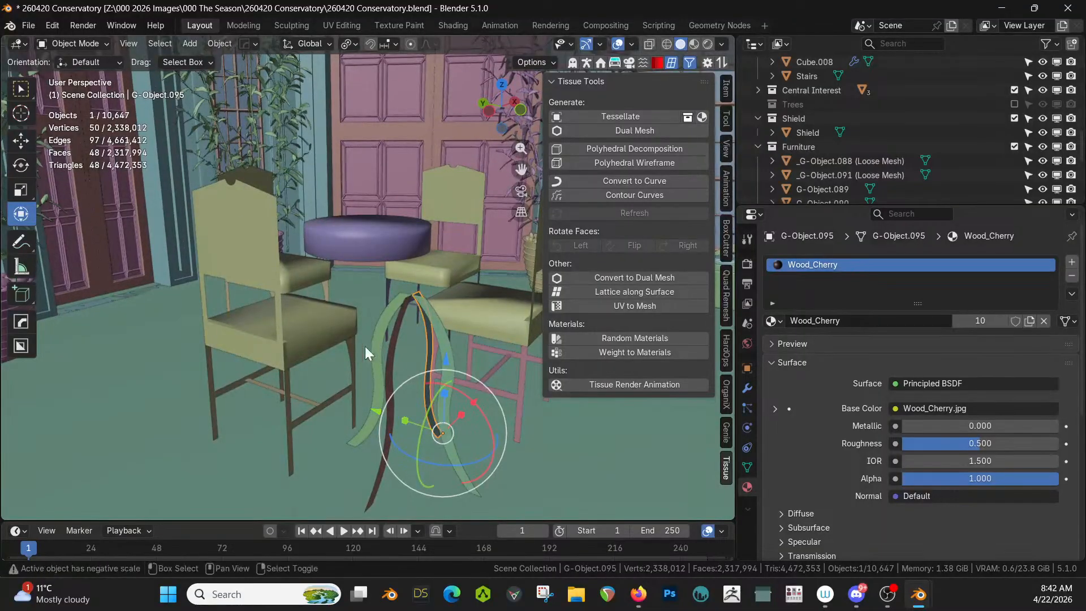
{"action": "left_click", "coordinate": [396, 316], "text": "shift"}
{"action": "left_click", "coordinate": [393, 310], "text": "shift"}
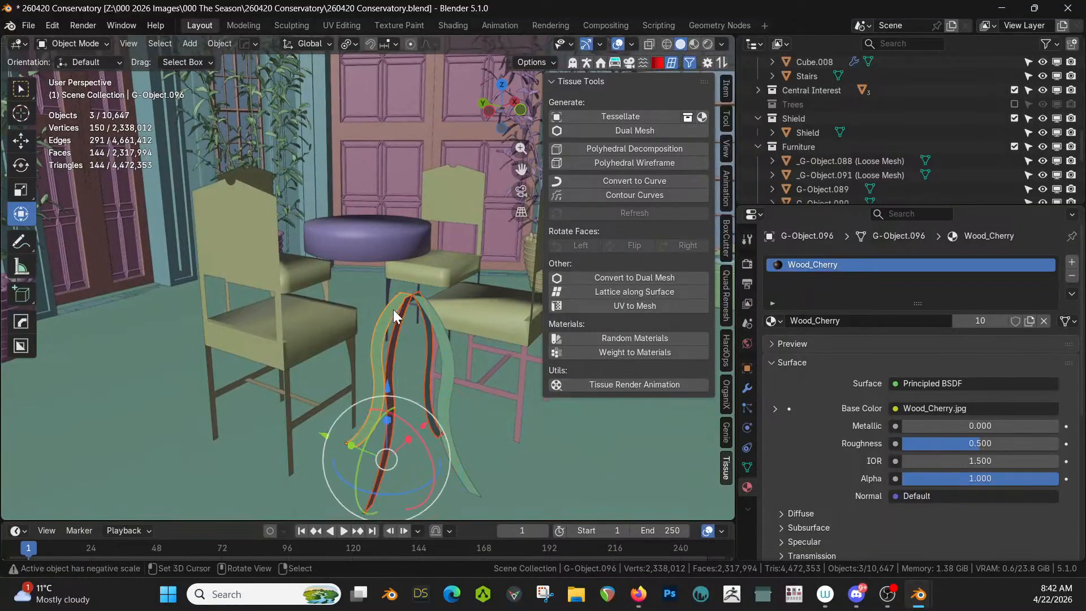
{"action": "key", "text": "KP_7"}
{"action": "key", "text": "g"}
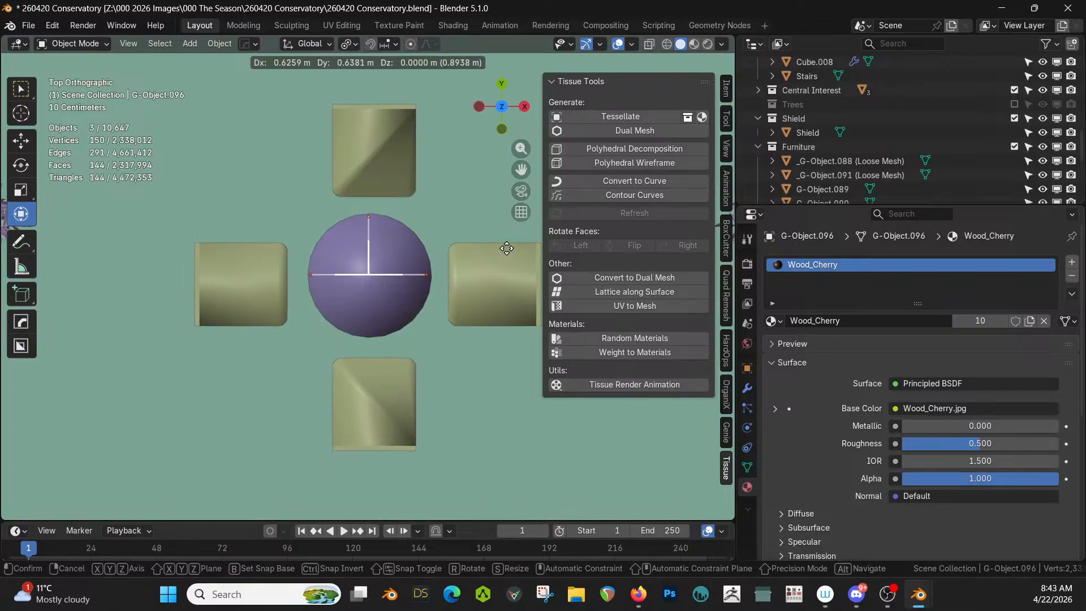
{"action": "left_click", "coordinate": [505, 250]}
{"action": "middle_click_drag", "start_coordinate": [487, 266], "coordinate": [631, 208]}
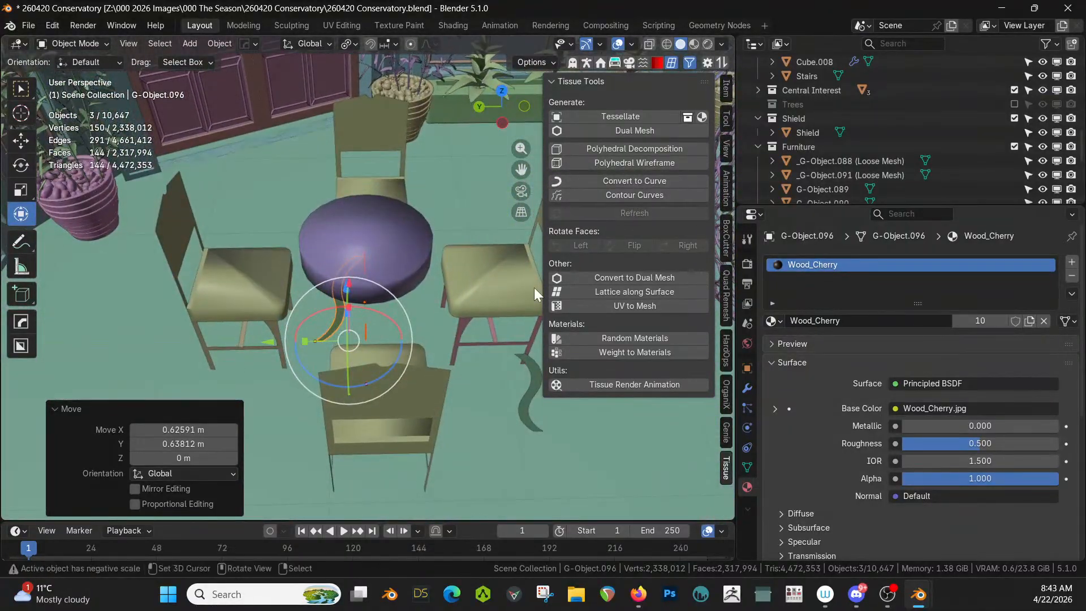
{"action": "middle_click_drag", "start_coordinate": [429, 297], "coordinate": [383, 305]}
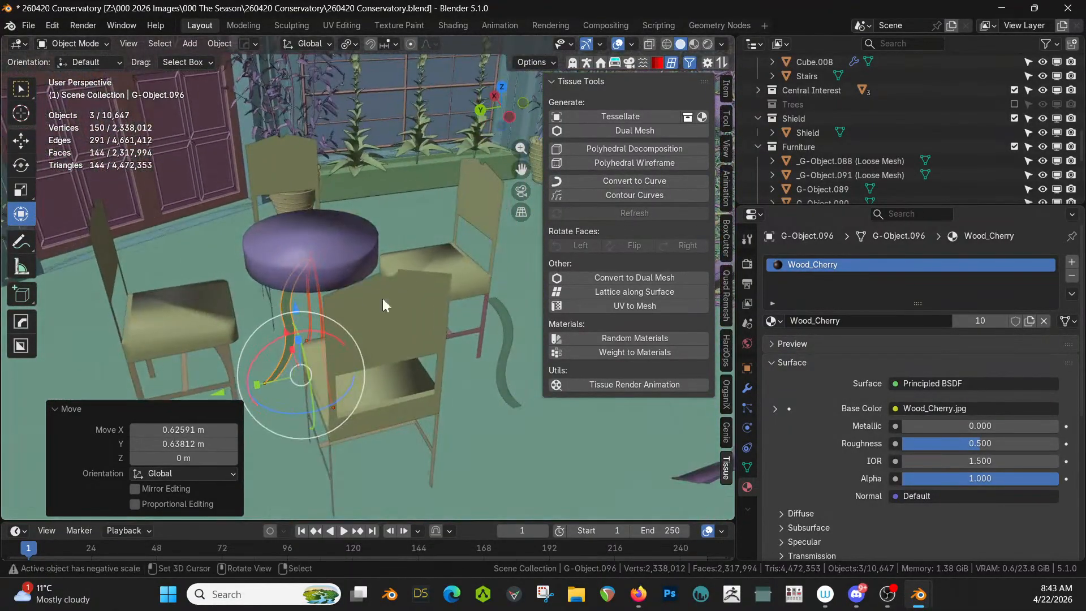
Step: Try to mirror a table leg across the round tabletop
{"action": "left_click", "coordinate": [277, 306]}
{"action": "left_click", "coordinate": [282, 301]}
{"action": "left_click", "coordinate": [283, 266], "text": "shift"}
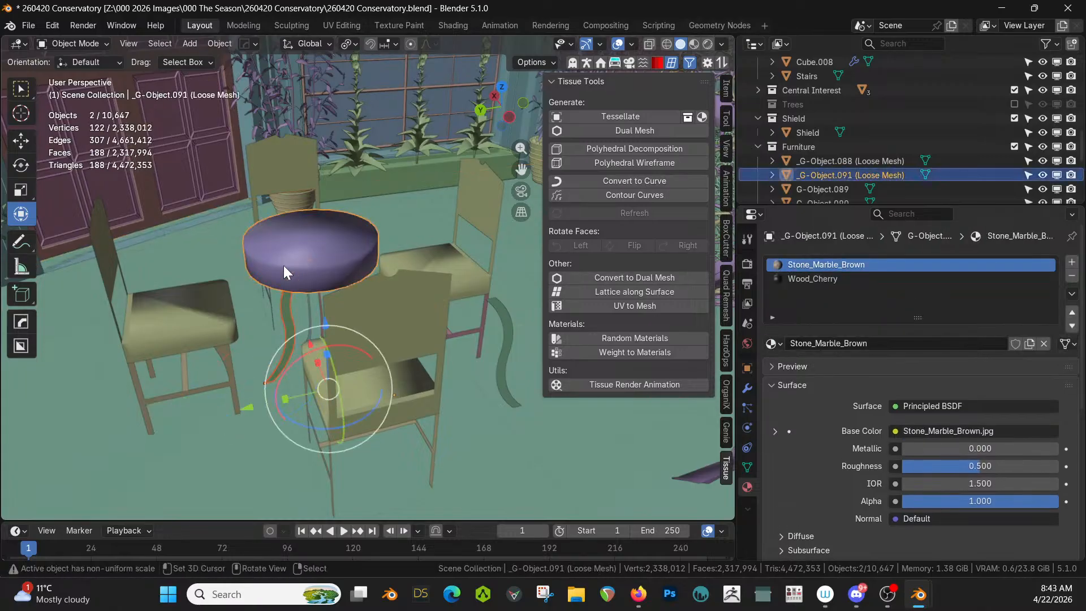
{"action": "key", "text": "alt+x"}
{"action": "left_click", "coordinate": [290, 420]}
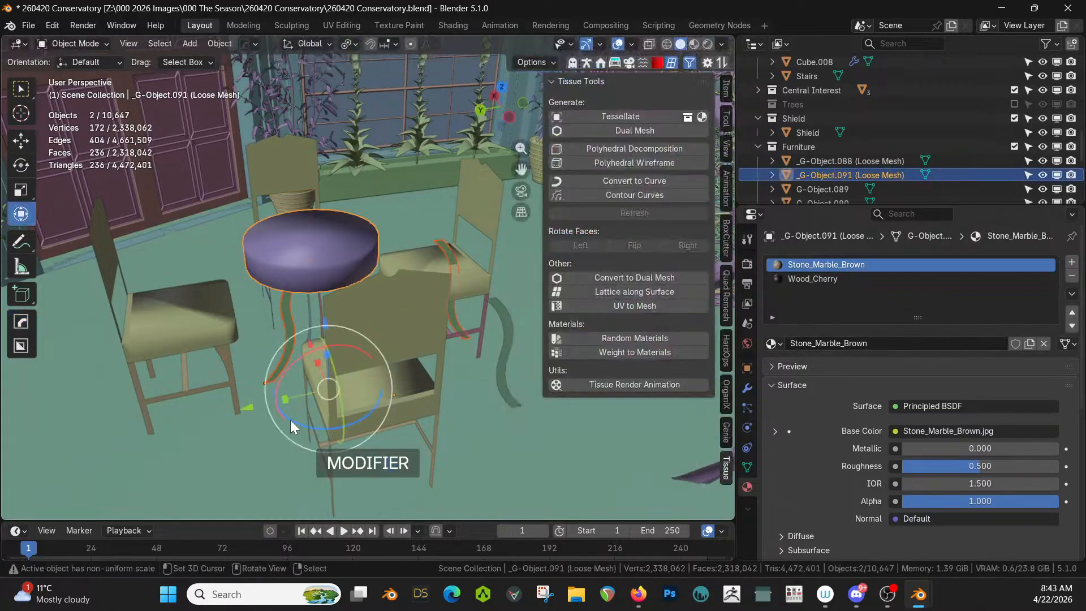
{"action": "middle_click_drag", "start_coordinate": [354, 372], "coordinate": [340, 402]}
Step: Set the round tabletop's origin to its geometry
{"action": "left_click", "coordinate": [328, 270]}
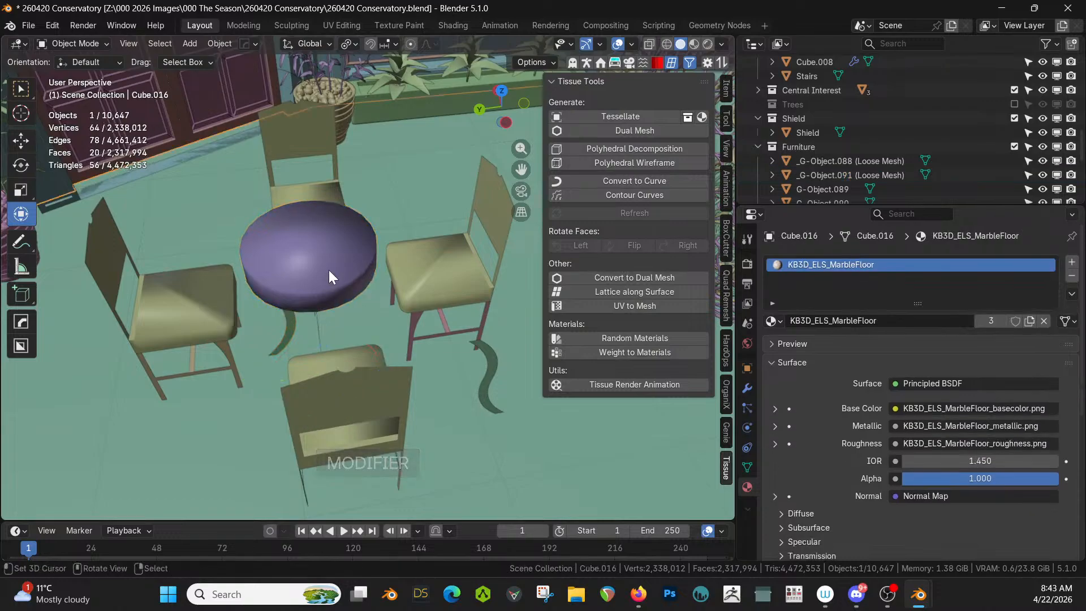
{"action": "left_click", "coordinate": [313, 247]}
{"action": "left_click", "coordinate": [221, 43]}
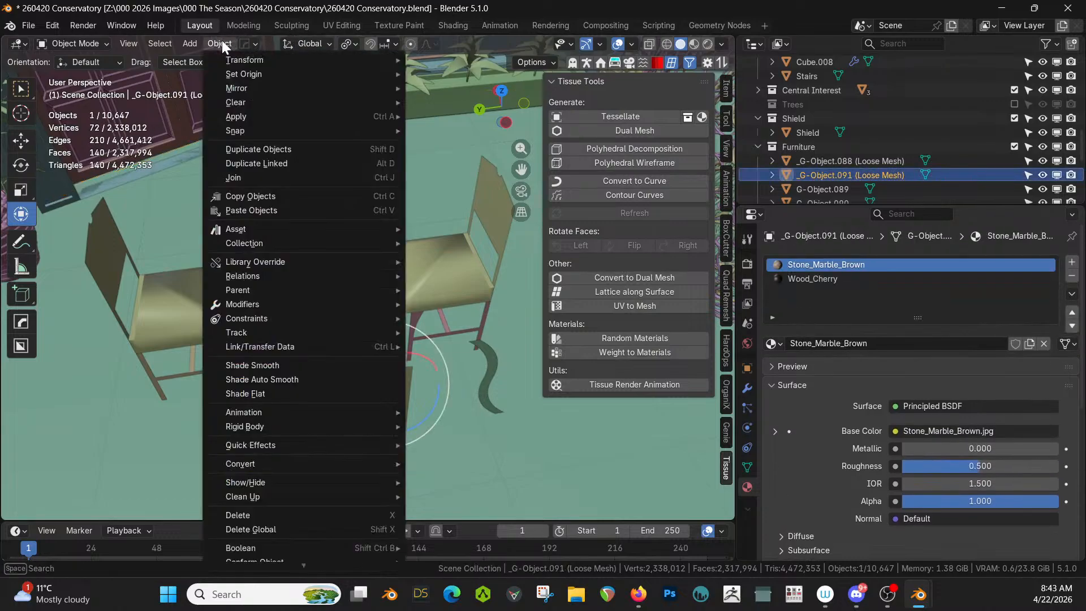
{"action": "mouse_move", "coordinate": [254, 75]}
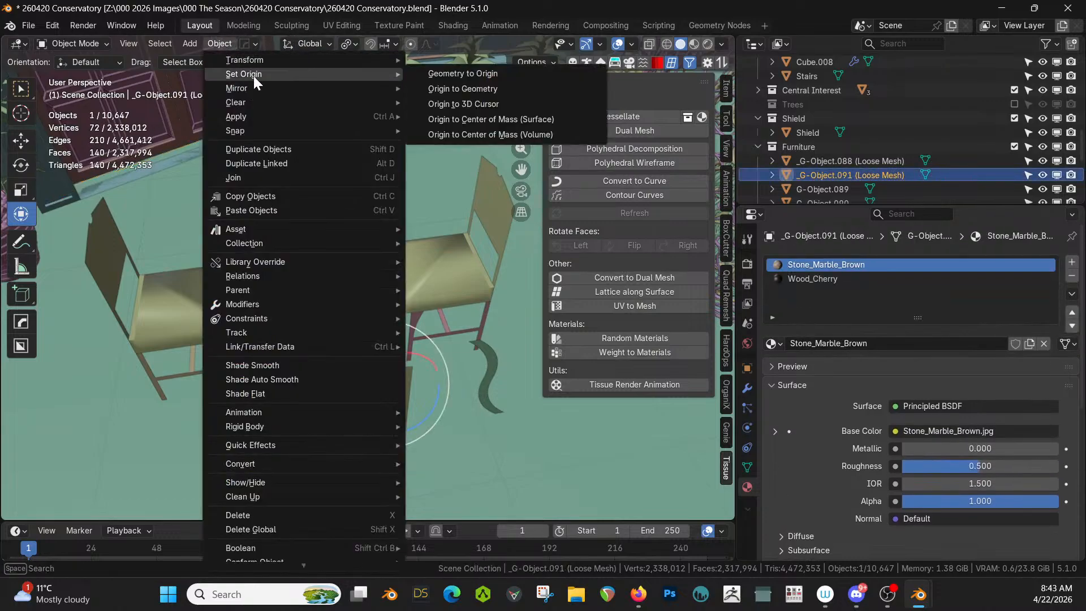
{"action": "left_click", "coordinate": [484, 89]}
Step: Mirror one table leg across the round tabletop along the Y axis to make the fourth leg
{"action": "left_click", "coordinate": [287, 336], "text": "shift"}
{"action": "left_click", "coordinate": [329, 274], "text": "shift"}
{"action": "key", "text": "alt+x"}
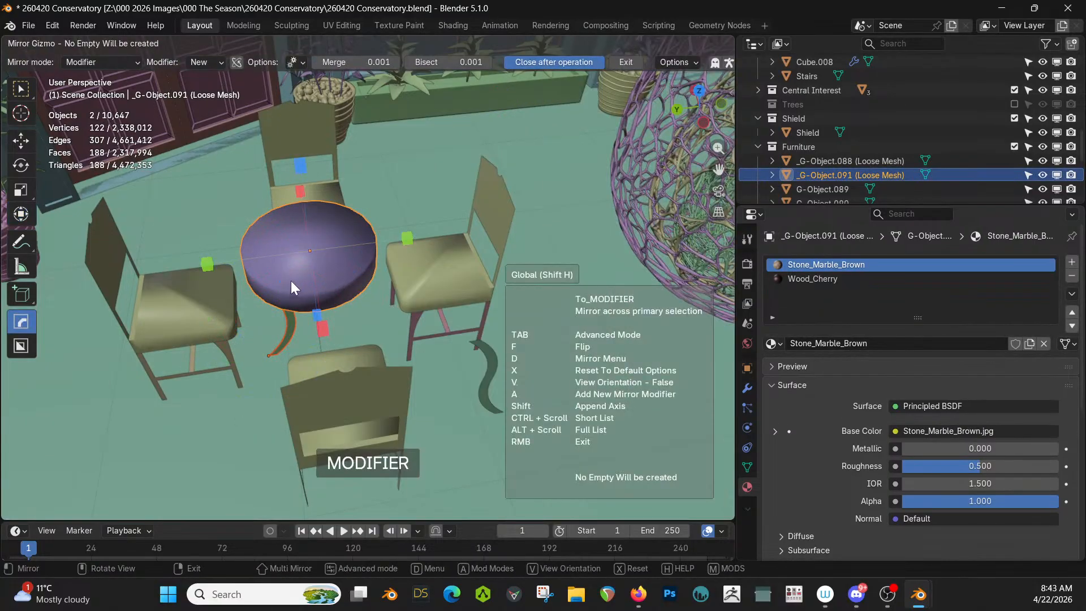
{"action": "left_click", "coordinate": [207, 263]}
{"action": "middle_click_drag", "start_coordinate": [209, 260], "coordinate": [586, 265]}
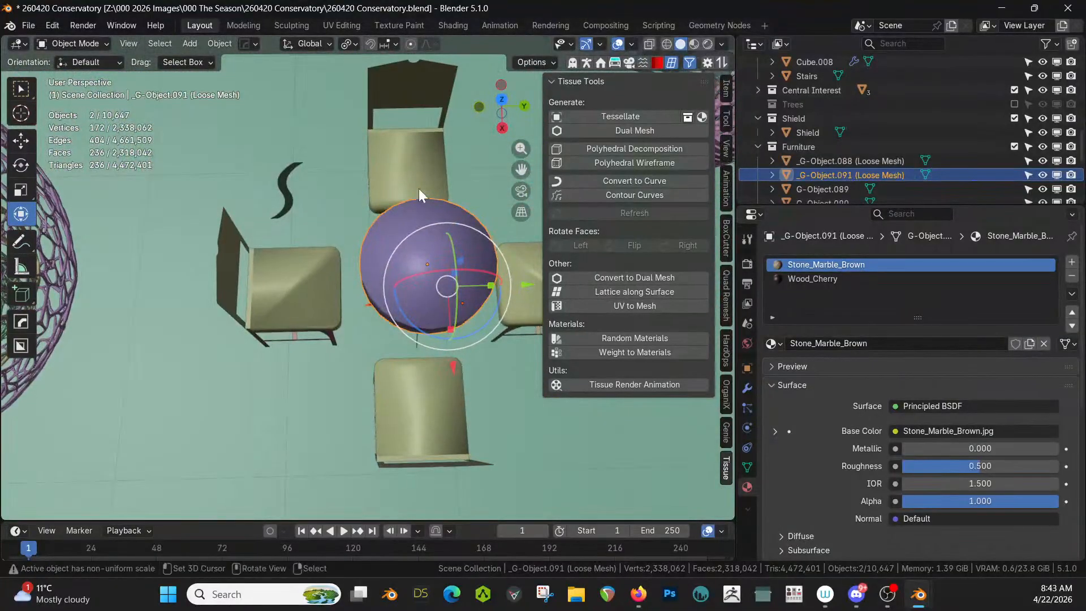
Step: Delete the stray table leg standing apart from the table among the chairs
{"action": "left_click", "coordinate": [289, 179]}
{"action": "middle_click_drag", "start_coordinate": [289, 179], "coordinate": [320, 250]}
{"action": "key", "text": "Delete"}
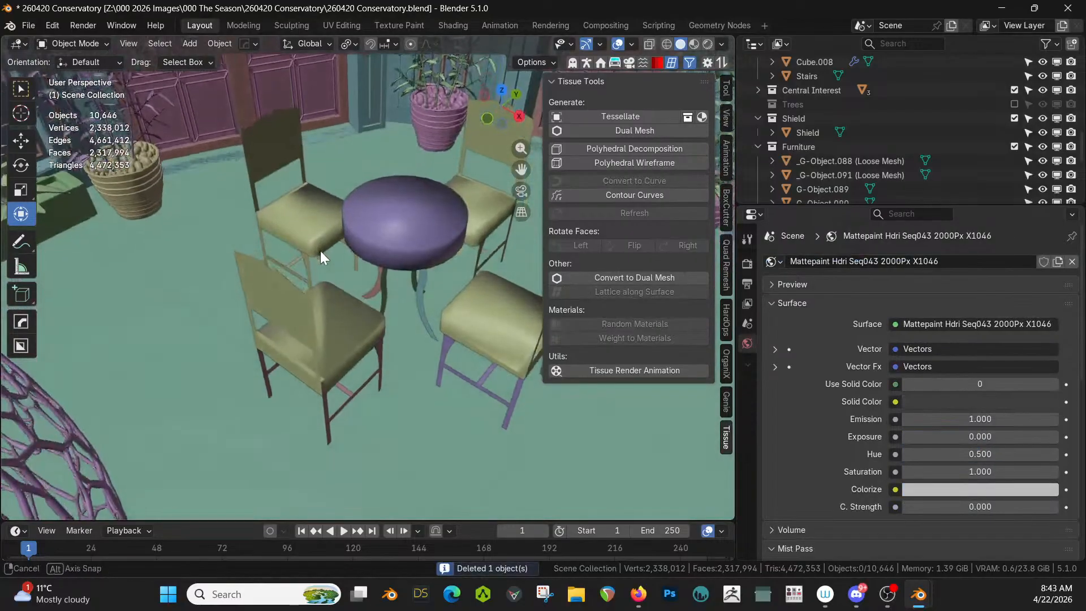
{"action": "middle_click_drag", "start_coordinate": [324, 308], "coordinate": [303, 273]}
Step: Select all objects in the Furniture collection and convert them to mesh
{"action": "left_click", "coordinate": [319, 230]}
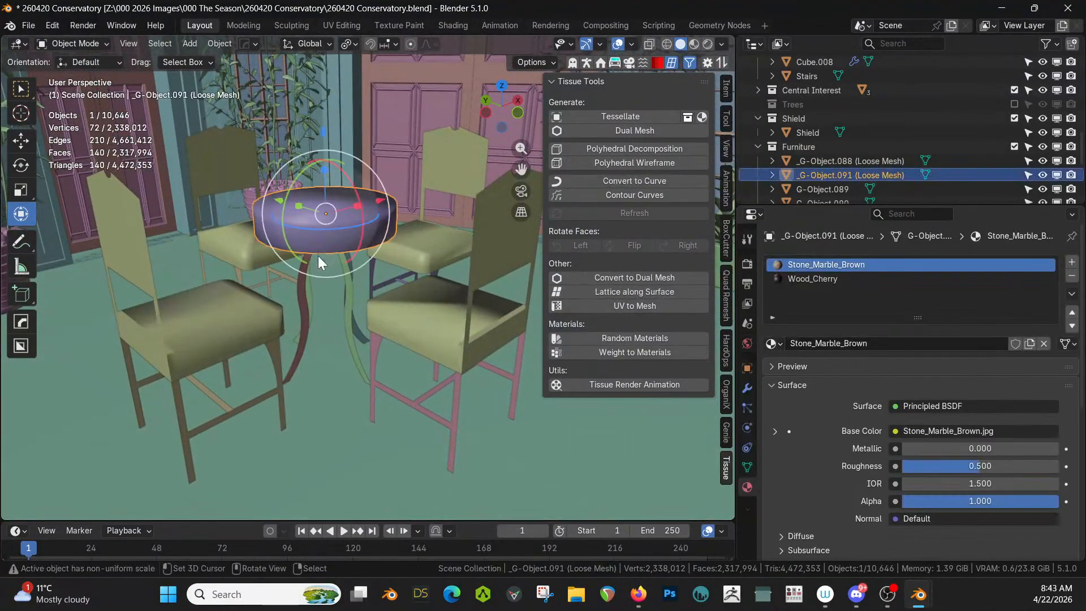
{"action": "left_click", "coordinate": [299, 278]}
{"action": "left_click", "coordinate": [348, 280], "text": "shift"}
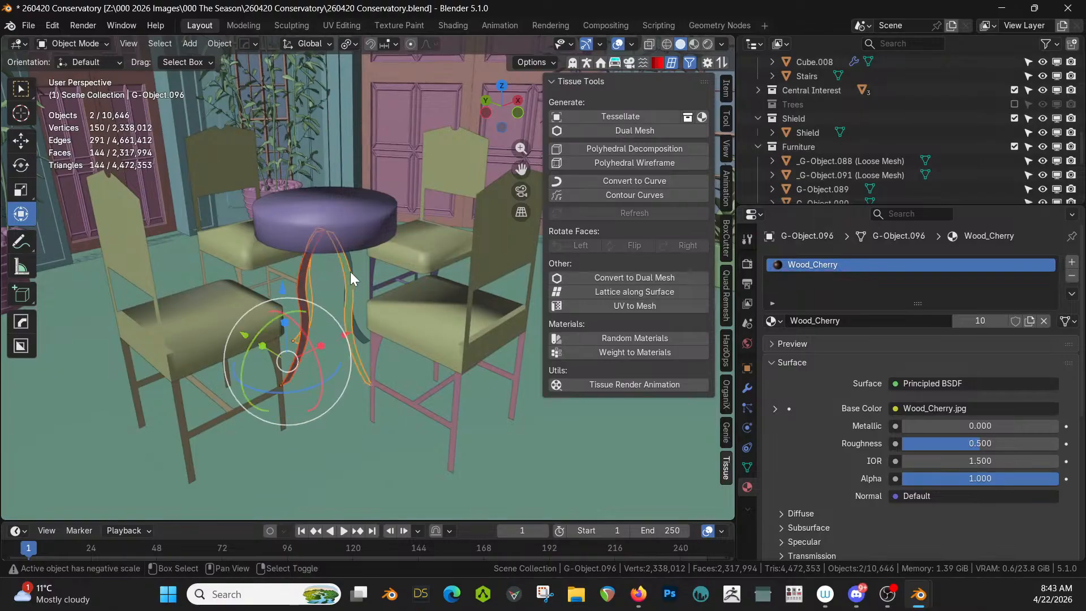
{"action": "left_click", "coordinate": [351, 260], "text": "shift"}
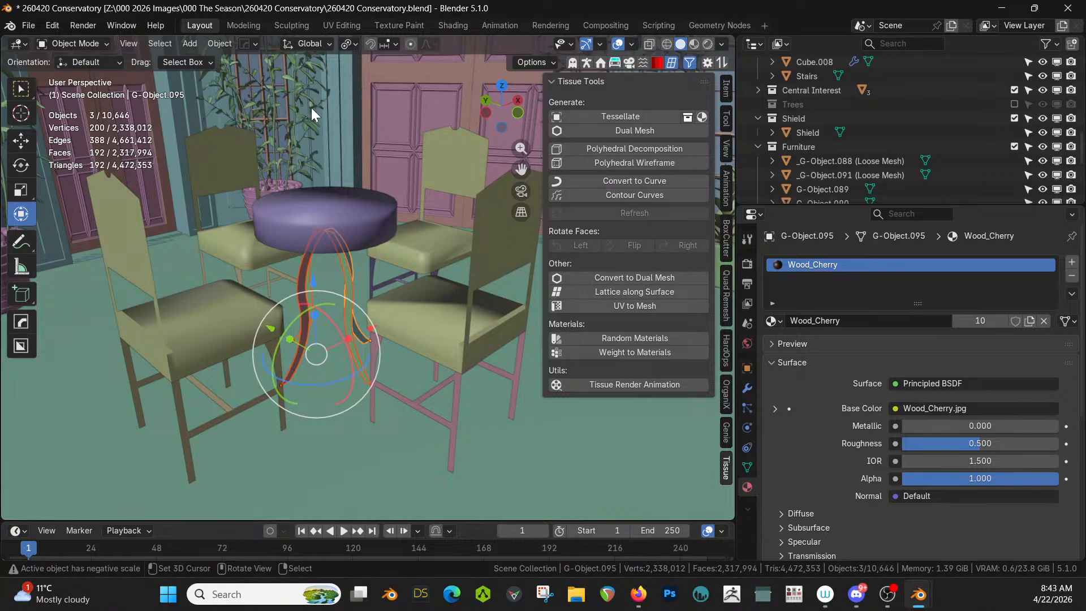
{"action": "right_click", "coordinate": [826, 147]}
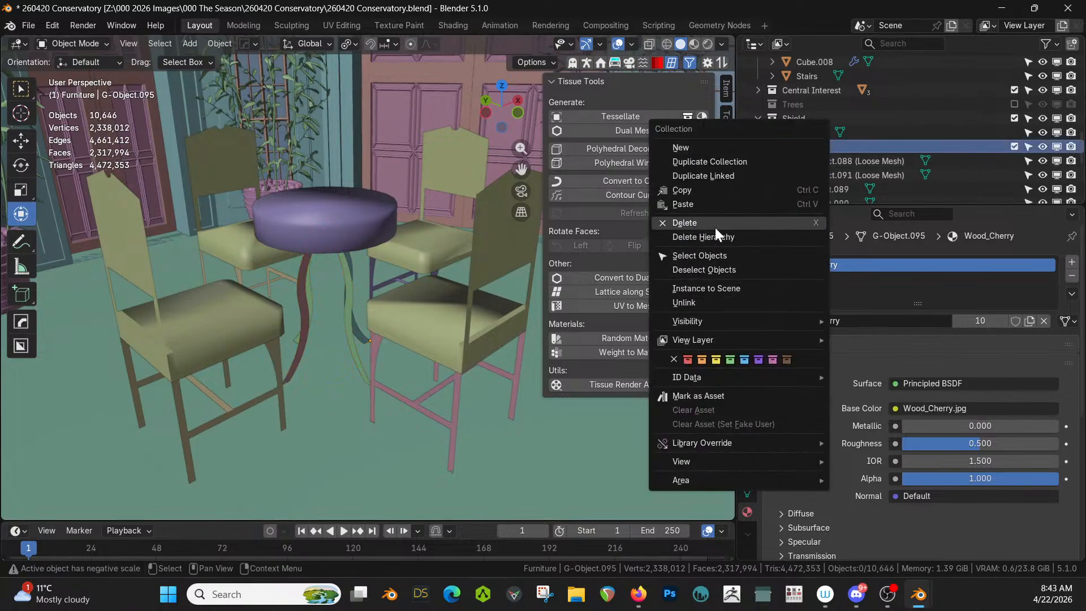
{"action": "left_click", "coordinate": [721, 255]}
{"action": "left_click", "coordinate": [220, 43]}
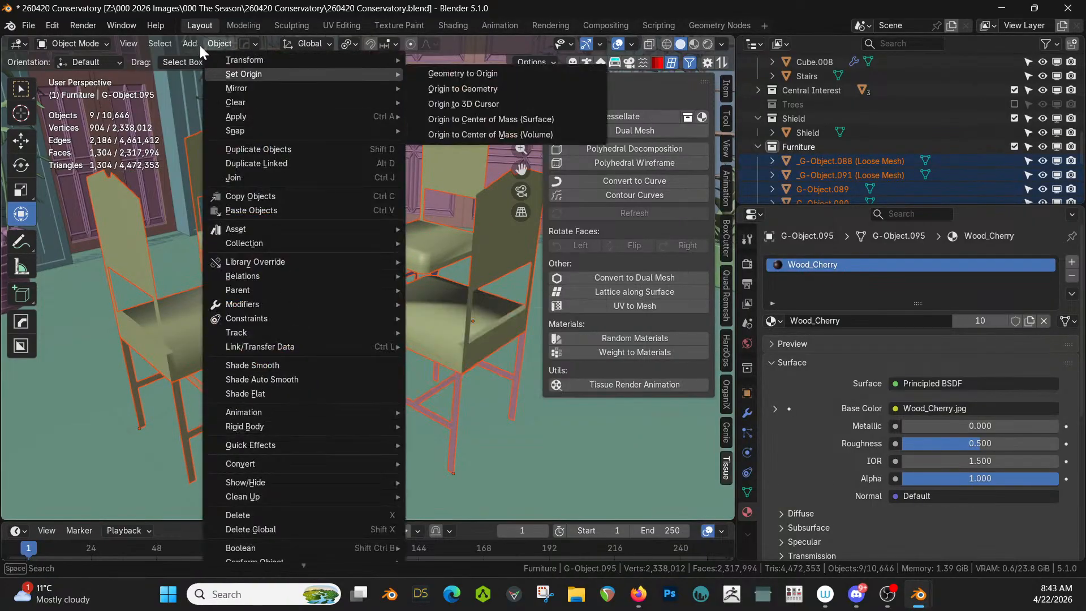
{"action": "mouse_move", "coordinate": [293, 463]}
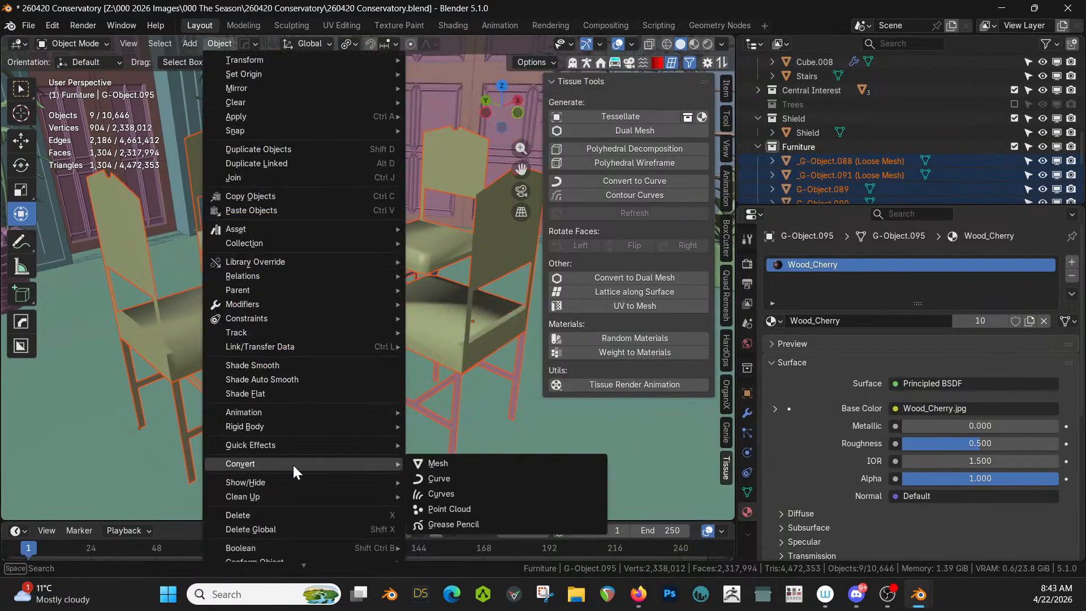
{"action": "left_click", "coordinate": [459, 463]}
Step: Isolate the furniture in local view and join all the table legs into one object
{"action": "scroll", "coordinate": [353, 295], "scroll_direction": "up", "scroll_amount": 2}
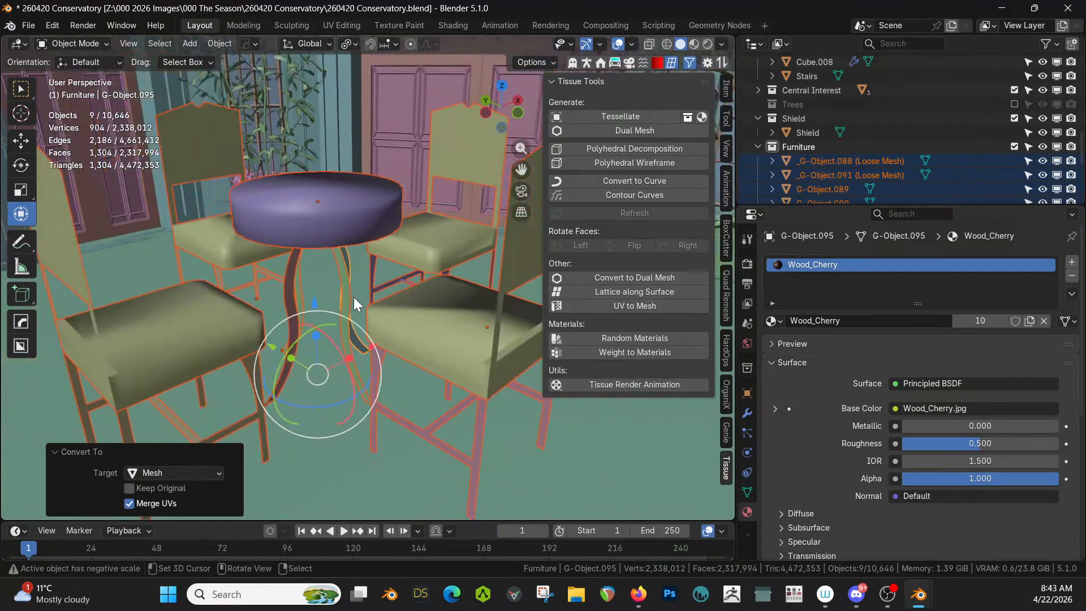
{"action": "key", "text": "KP_Divide"}
{"action": "scroll", "coordinate": [354, 297], "scroll_direction": "up", "scroll_amount": 5}
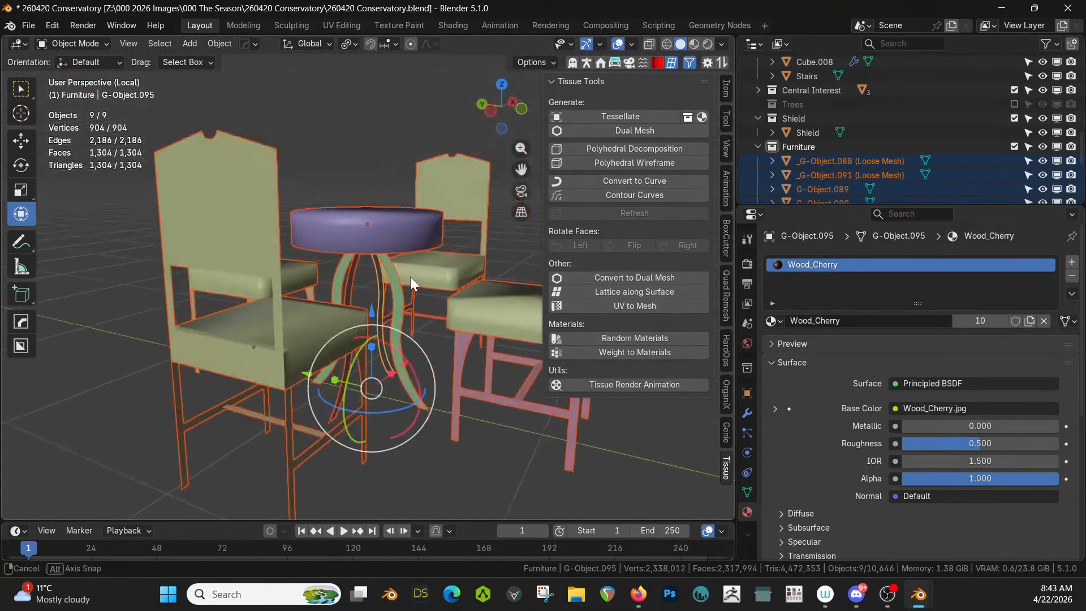
{"action": "left_click", "coordinate": [407, 276]}
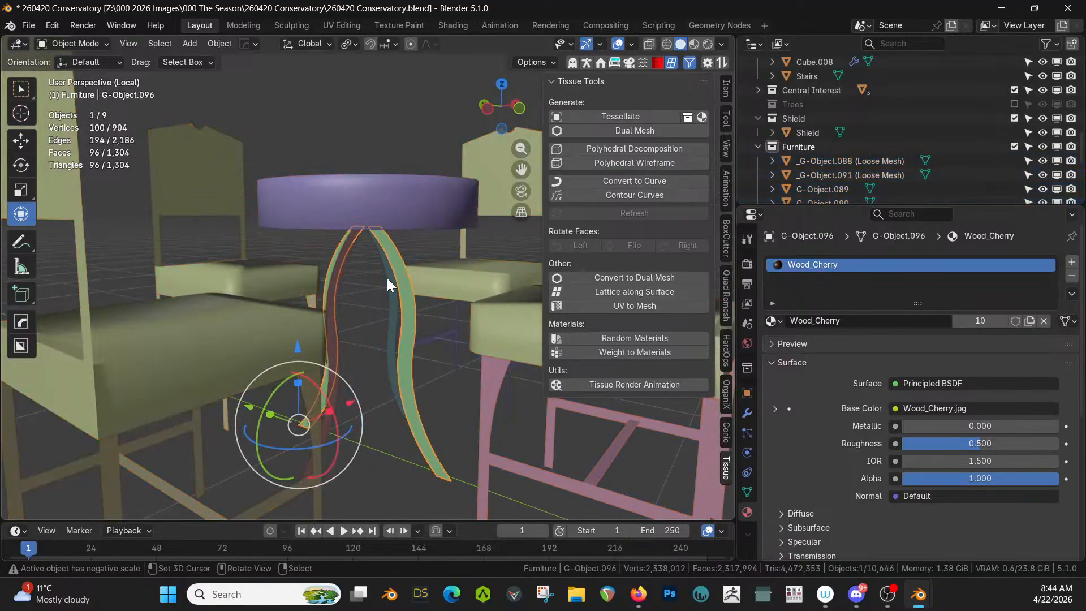
{"action": "left_click", "coordinate": [387, 277], "text": "shift"}
{"action": "left_click", "coordinate": [340, 269], "text": "shift"}
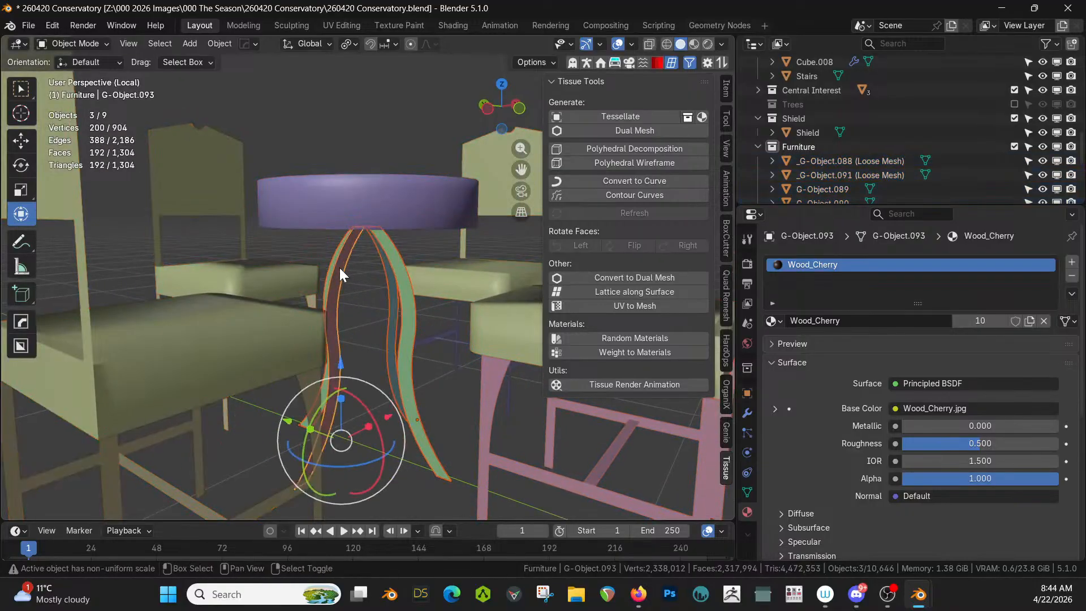
{"action": "key", "text": "ctrl+j"}
{"action": "middle_click_drag", "start_coordinate": [340, 267], "coordinate": [346, 419]}
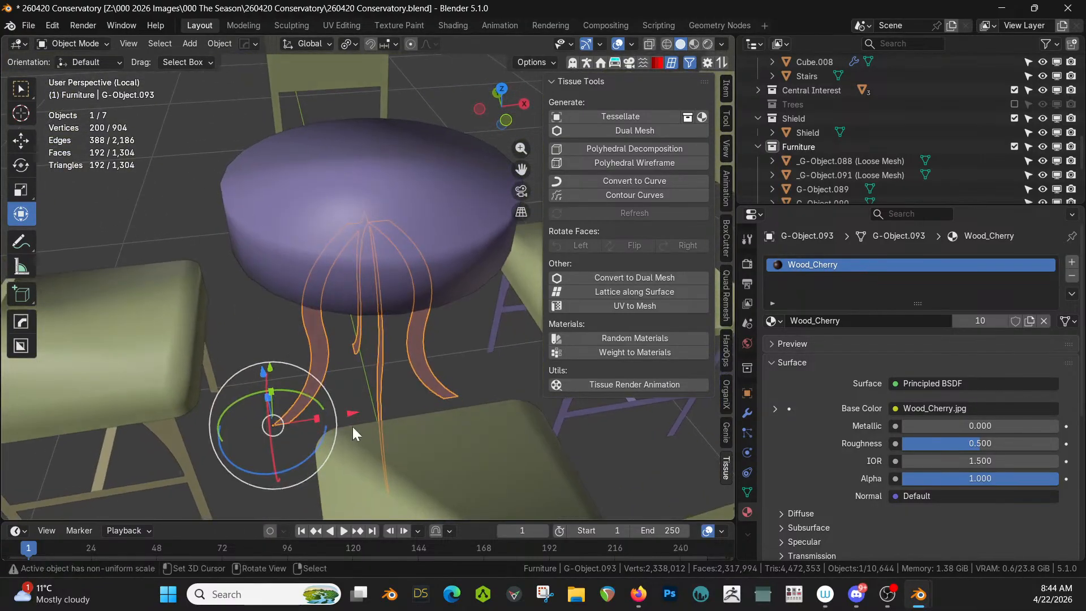
Step: Add a Solidify modifier to the joined table legs with a thickness of about -0.03 m
{"action": "key", "text": "q"}
{"action": "mouse_move", "coordinate": [353, 463]}
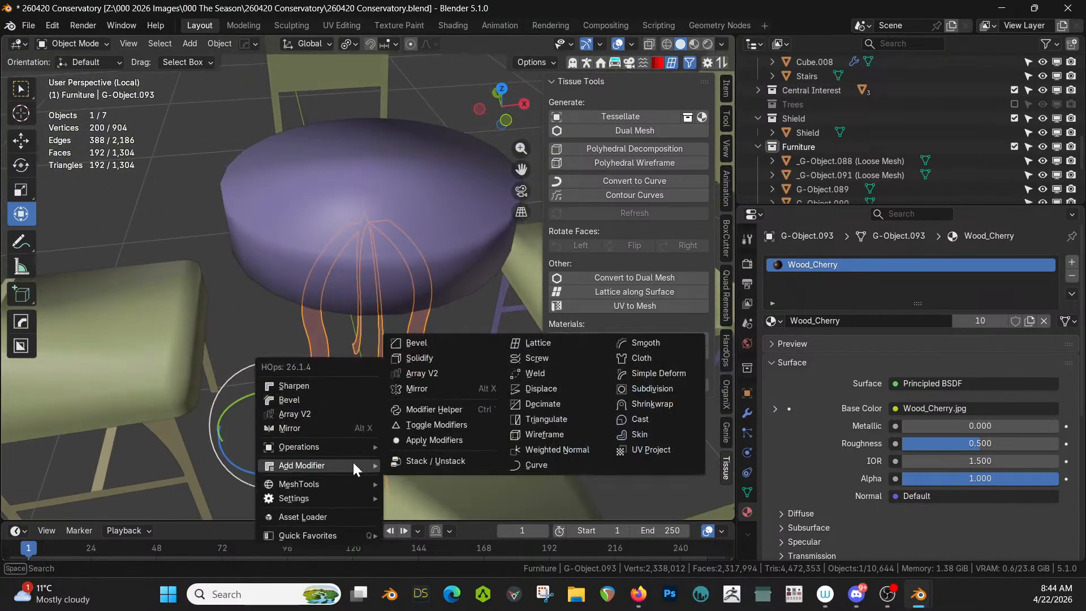
{"action": "left_click", "coordinate": [440, 358]}
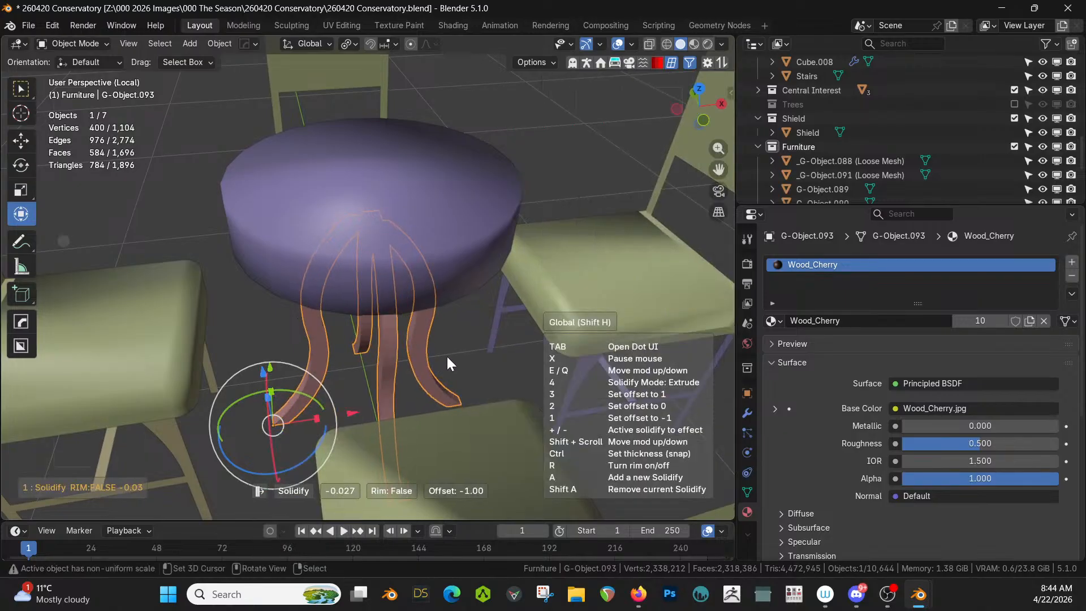
{"action": "left_click", "coordinate": [446, 355]}
{"action": "key", "text": "n"}
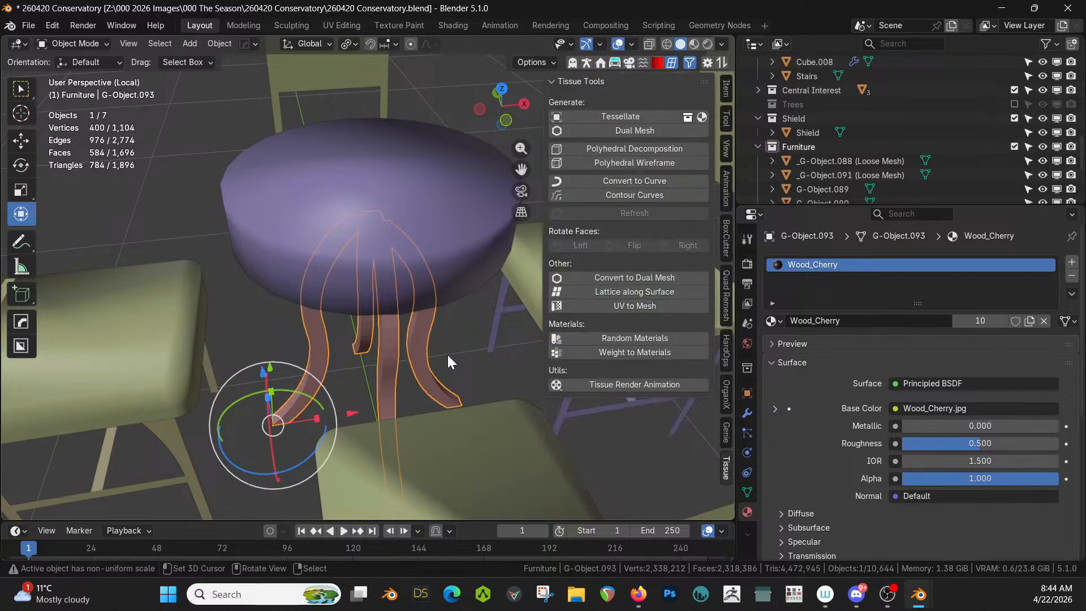
Step: Set the legs' Solidify offset to 0 and apply the modifier
{"action": "left_click", "coordinate": [747, 413]}
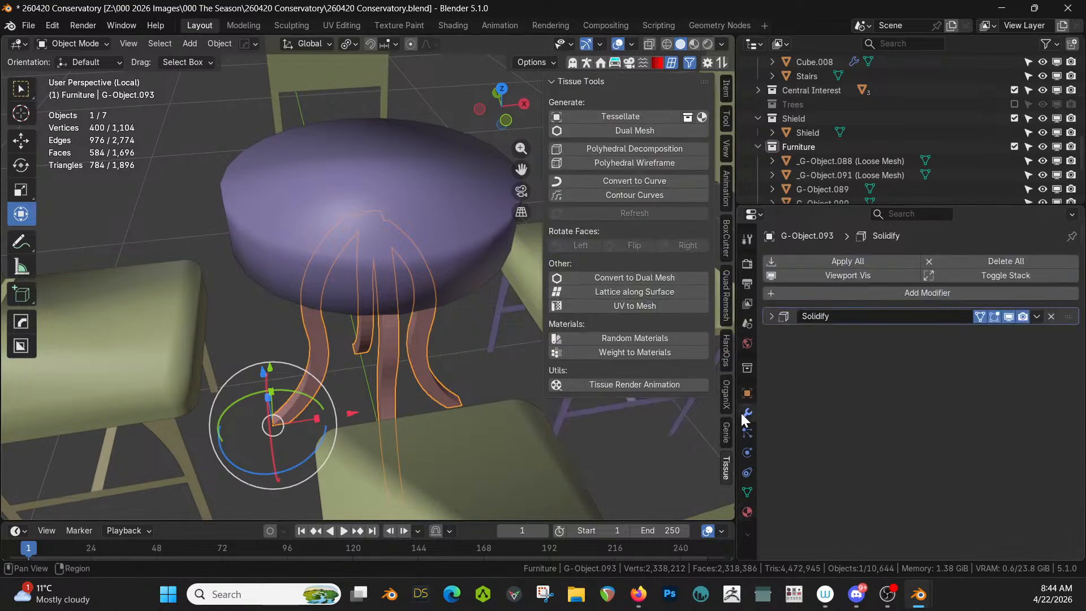
{"action": "left_click", "coordinate": [770, 315]}
{"action": "left_click", "coordinate": [973, 371]}
{"action": "type", "text": "0"}
{"action": "key", "text": "Return"}
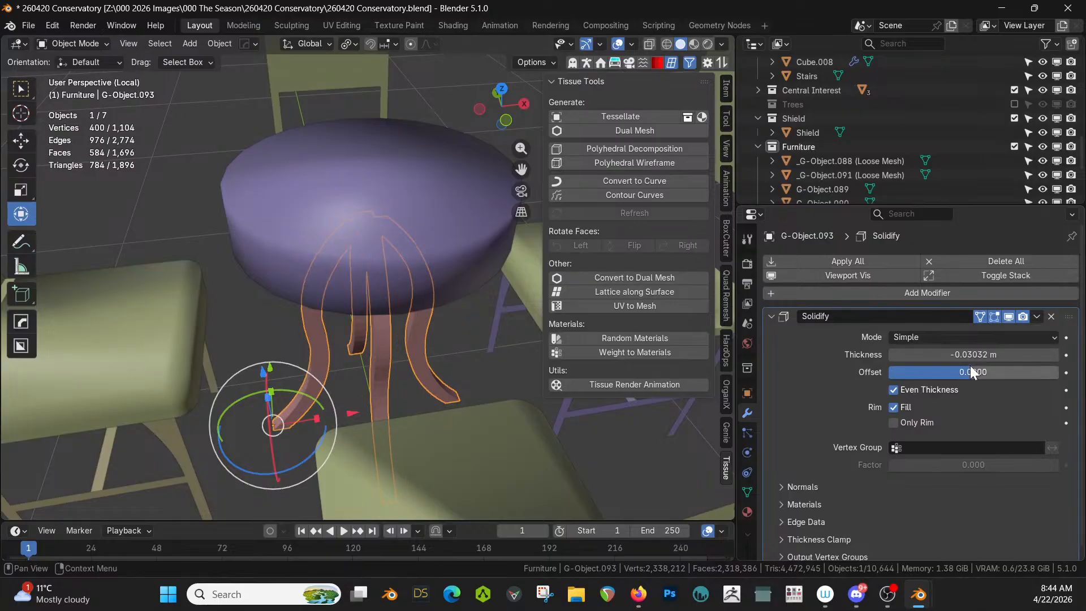
{"action": "middle_click_drag", "start_coordinate": [389, 338], "coordinate": [430, 306]}
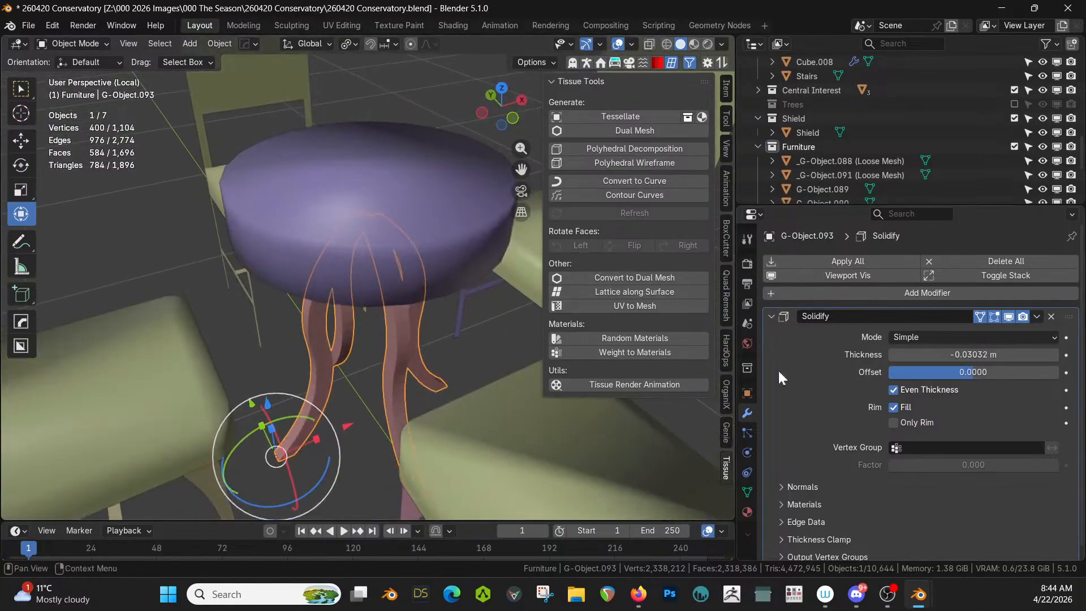
{"action": "left_click", "coordinate": [848, 261]}
Step: Try a level 1 subdivision on the thickened table legs
{"action": "middle_click_drag", "start_coordinate": [524, 327], "coordinate": [479, 330]}
{"action": "key", "text": "ctrl+1"}
{"action": "key", "text": "ctrl+z"}
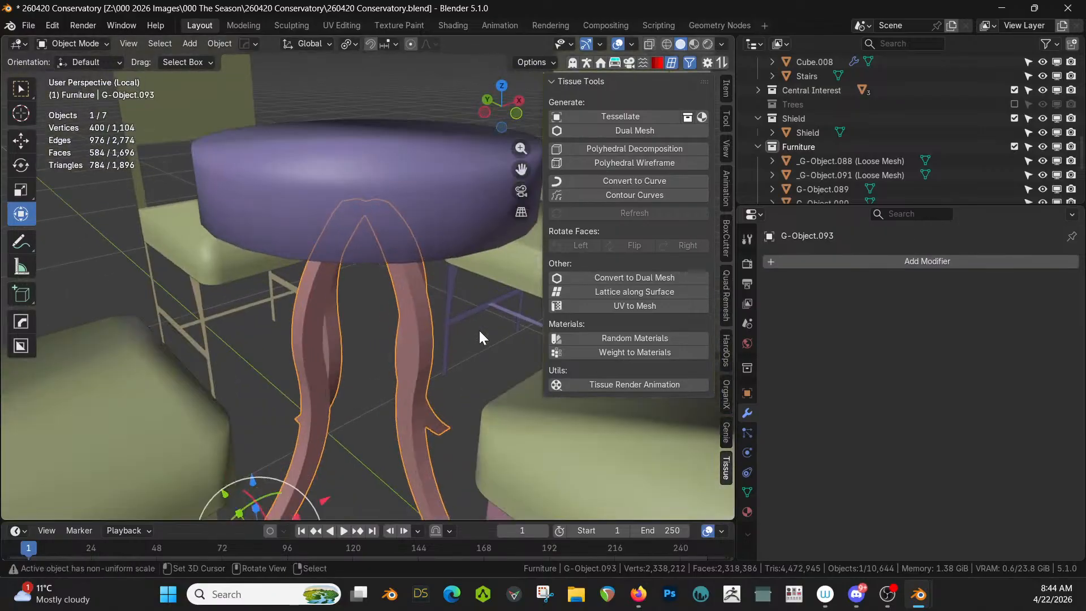
Step: Return from local view to the full scene and examine the table legs' topology in Edit Mode
{"action": "key", "text": "KP_Divide"}
{"action": "key", "text": "Tab"}
{"action": "scroll", "coordinate": [462, 332], "scroll_direction": "up", "scroll_amount": 4}
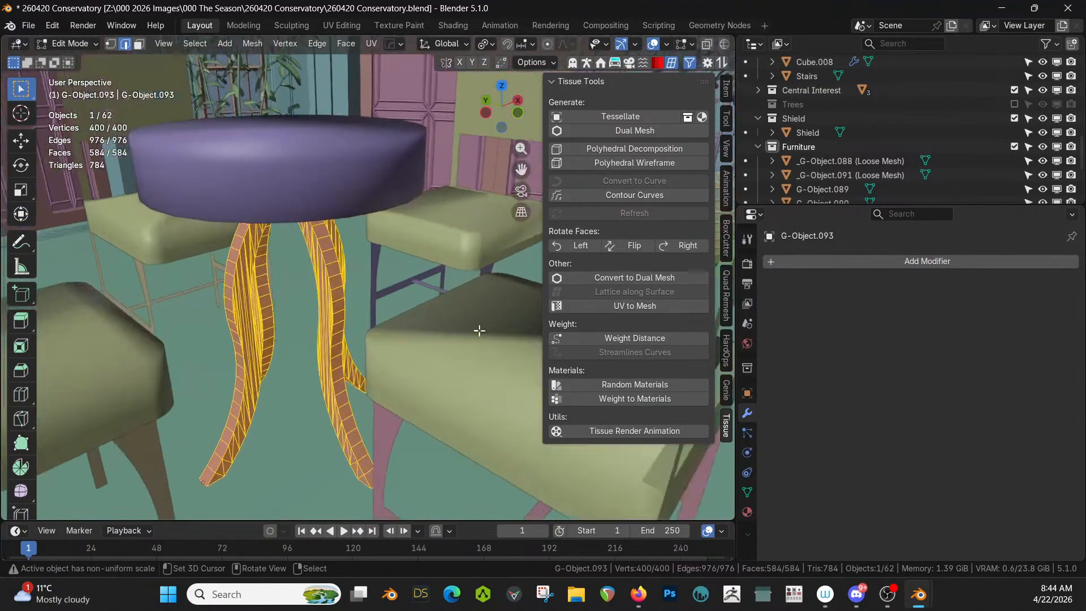
{"action": "middle_click_drag", "start_coordinate": [461, 332], "coordinate": [432, 341]}
{"action": "key", "text": "Tab"}
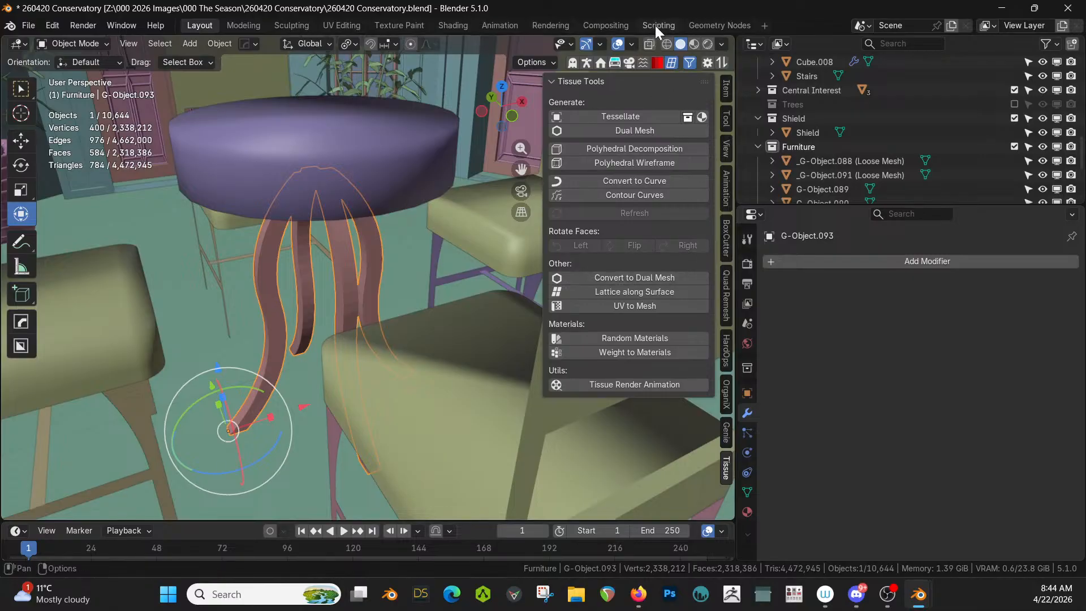
Step: Remesh the table legs with Quad Remesher at a quad count of 512, with X and Y symmetry
{"action": "left_click", "coordinate": [672, 62]}
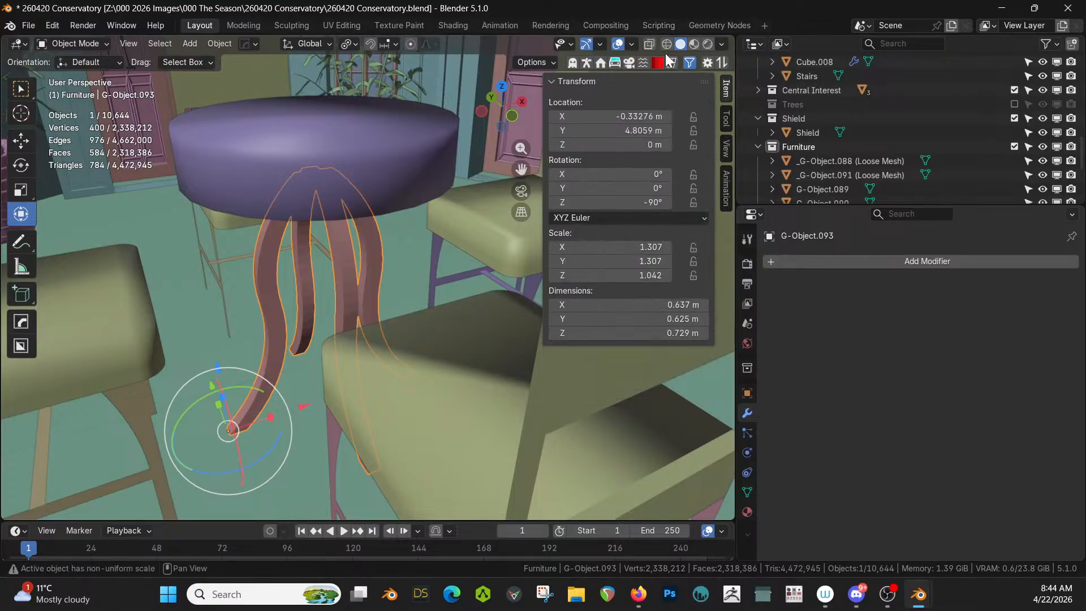
{"action": "left_click", "coordinate": [672, 61]}
{"action": "left_click", "coordinate": [725, 290]}
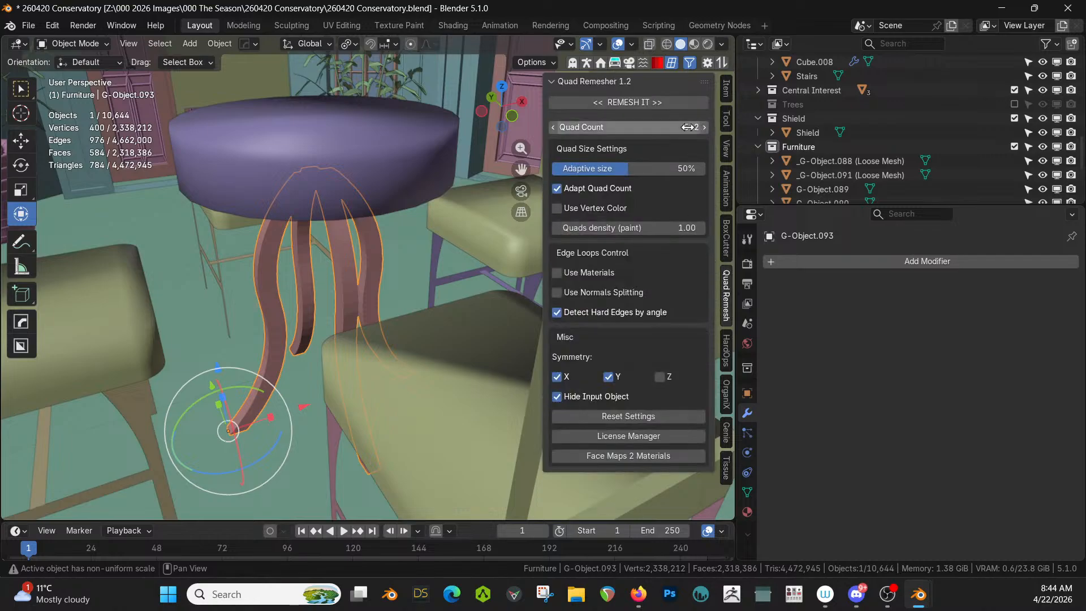
{"action": "left_click", "coordinate": [637, 105]}
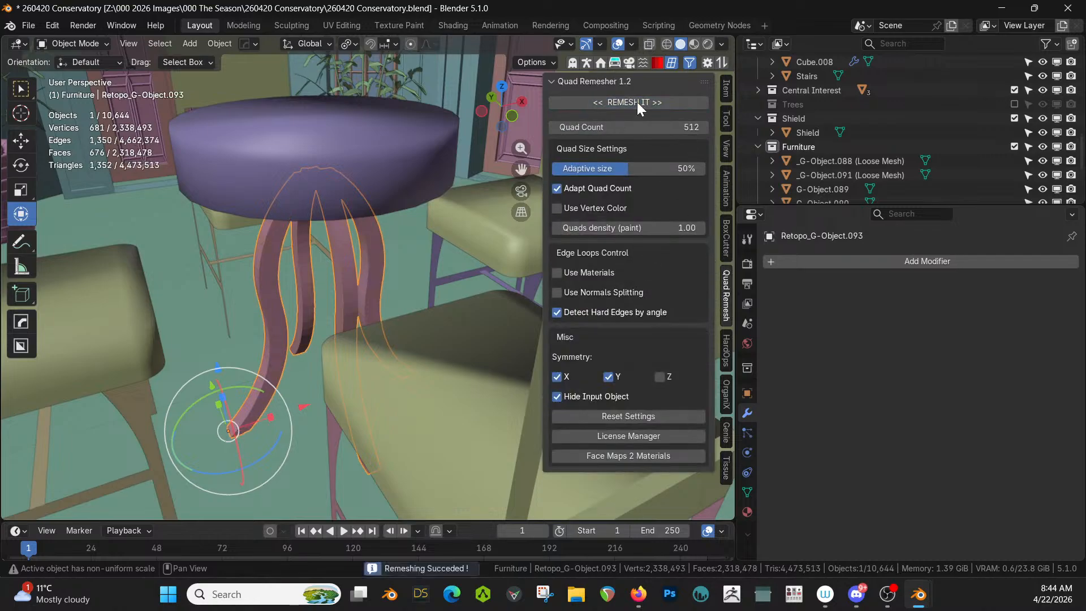
{"action": "scroll", "coordinate": [466, 199], "scroll_direction": "up", "scroll_amount": 1}
{"action": "middle_click_drag", "start_coordinate": [467, 199], "coordinate": [487, 209]}
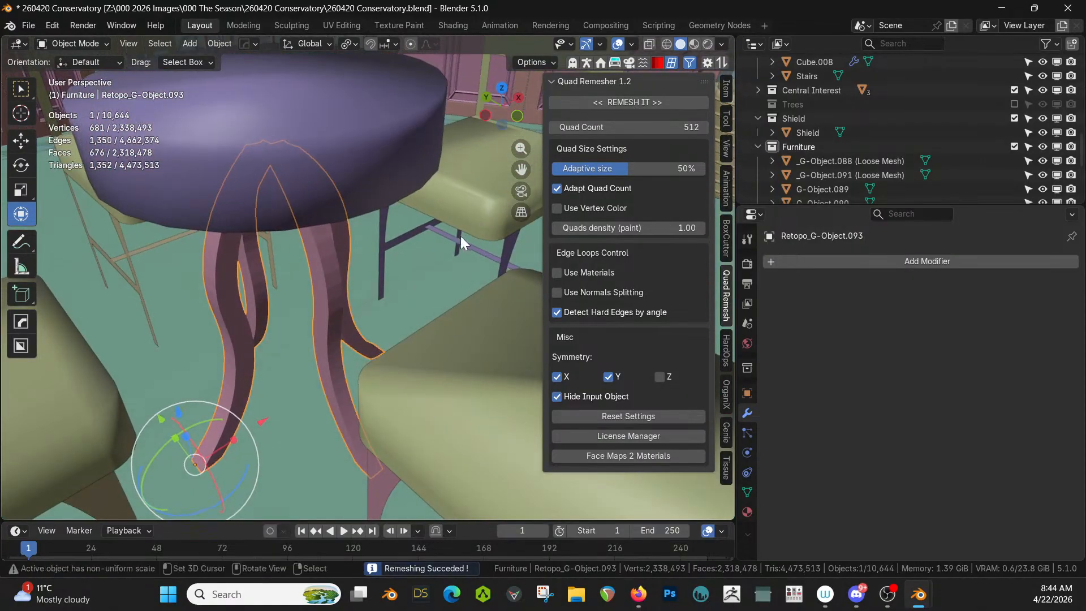
Step: Try to mirror the remeshed table legs along the Y axis with a bisecting mirror modifier
{"action": "key", "text": "alt+x"}
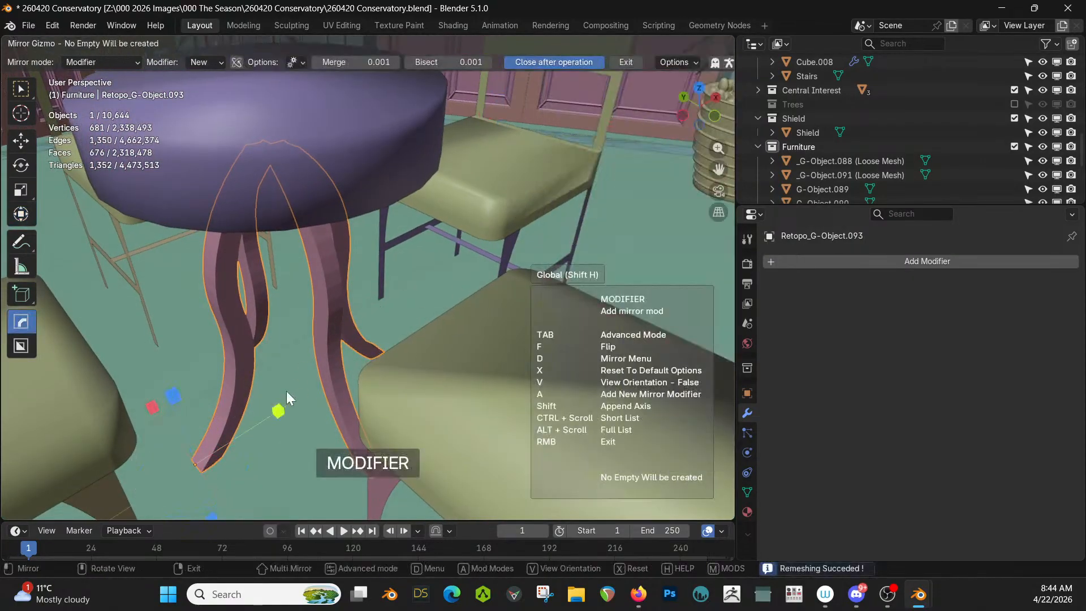
{"action": "left_click", "coordinate": [276, 408]}
{"action": "scroll", "coordinate": [276, 408], "scroll_direction": "down", "scroll_amount": 4}
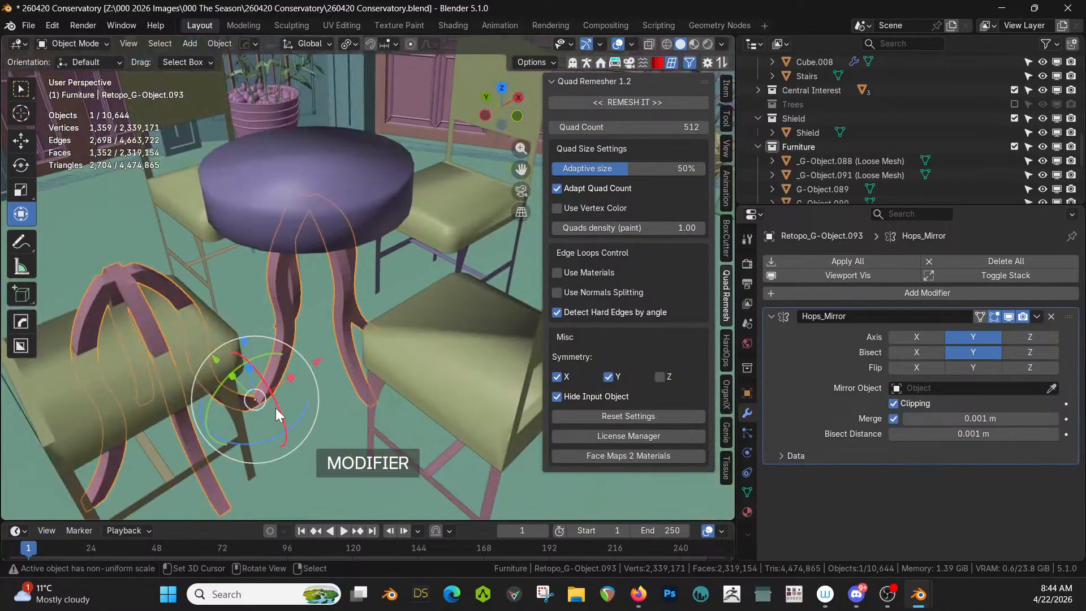
{"action": "key", "text": "ctrl+z"}
{"action": "middle_click_drag", "start_coordinate": [276, 409], "coordinate": [385, 392]}
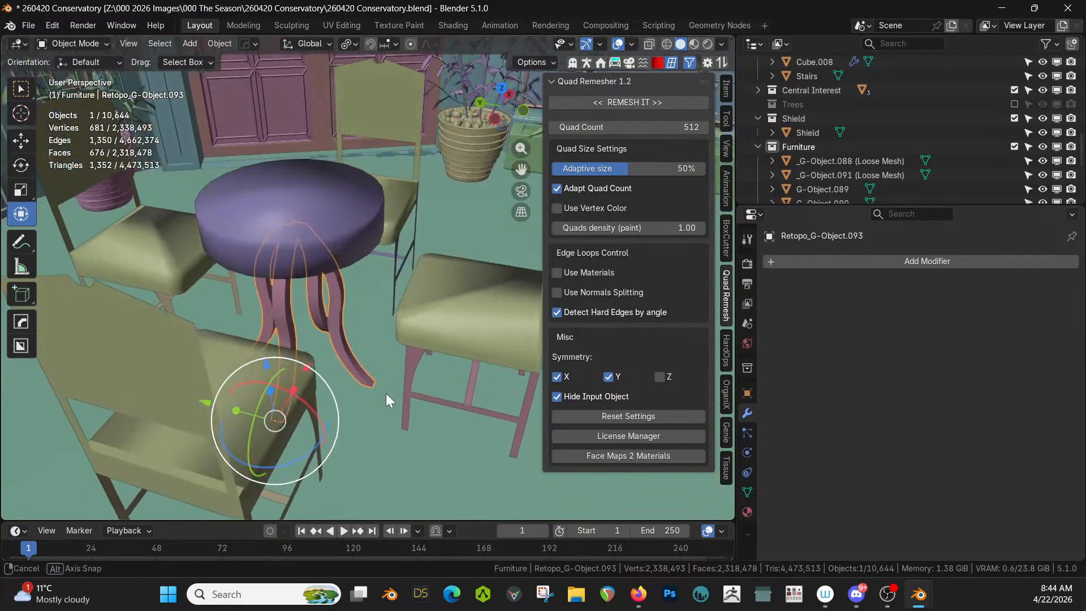
Step: Move the remeshed table legs' origin to their geometry and mirror them across X and Y with a bisecting mirror modifier
{"action": "left_click", "coordinate": [218, 43]}
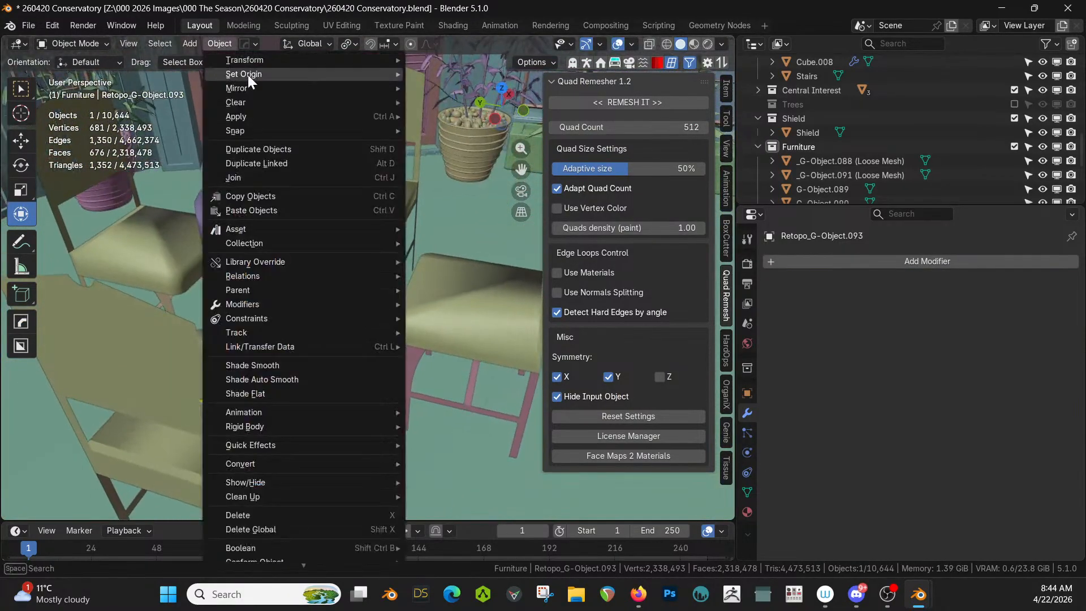
{"action": "mouse_move", "coordinate": [247, 75]}
{"action": "left_click", "coordinate": [504, 89]}
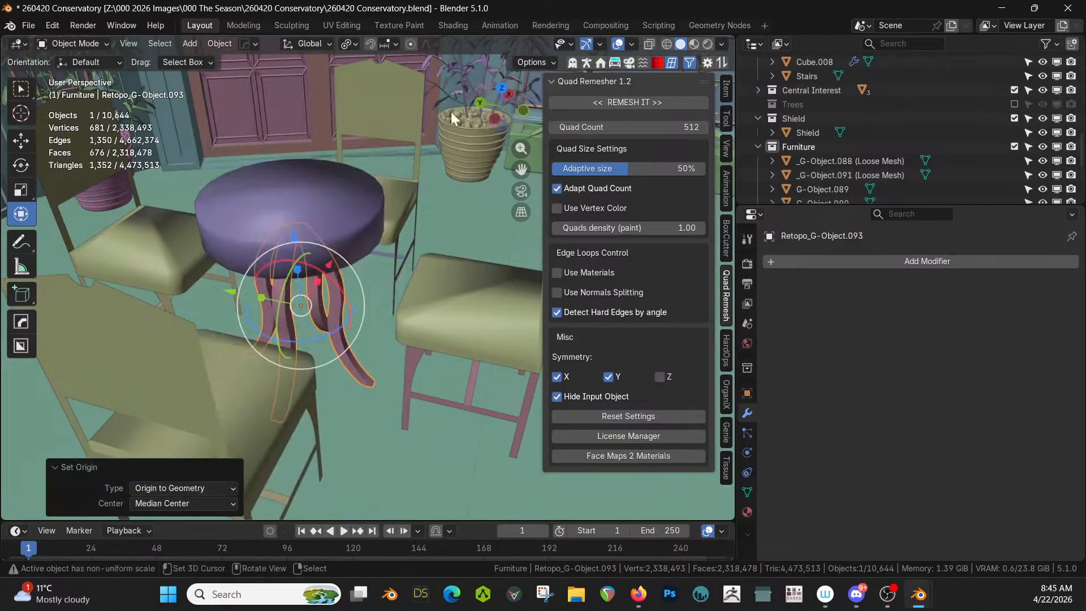
{"action": "key", "text": "alt+x"}
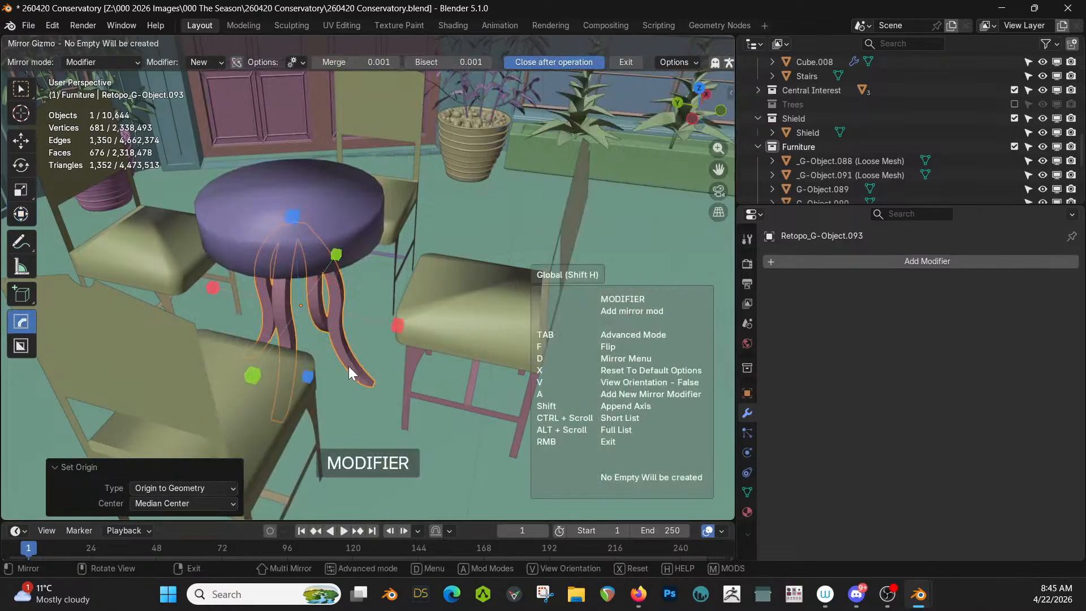
{"action": "left_click", "coordinate": [398, 324]}
{"action": "left_click", "coordinate": [253, 378]}
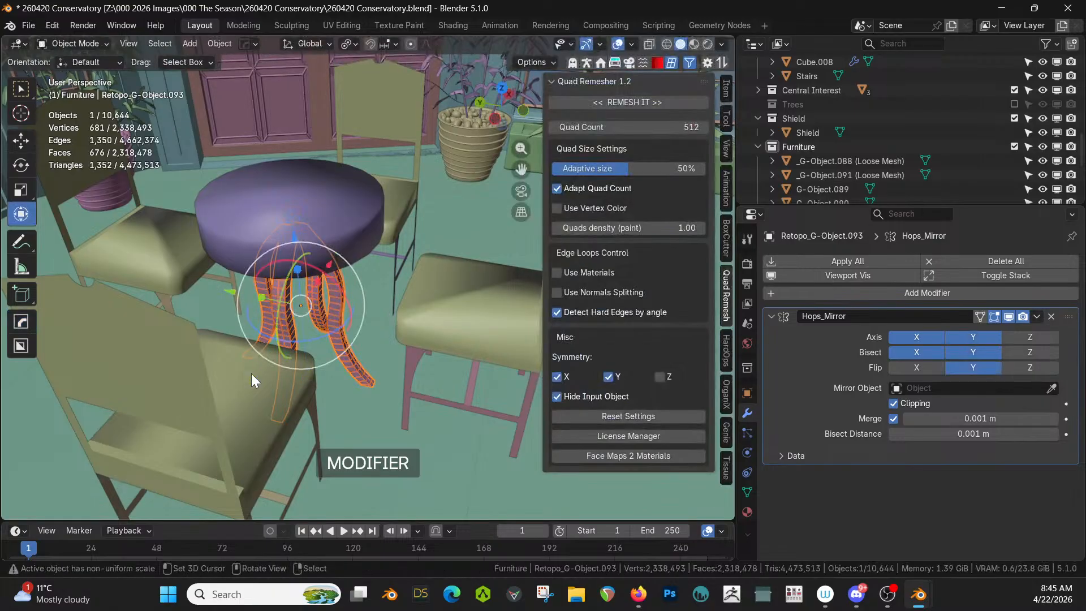
Step: Add a level 1 subdivision to the mirrored table legs
{"action": "middle_click_drag", "start_coordinate": [389, 339], "coordinate": [350, 348]}
{"action": "scroll", "coordinate": [349, 348], "scroll_direction": "up", "scroll_amount": 2}
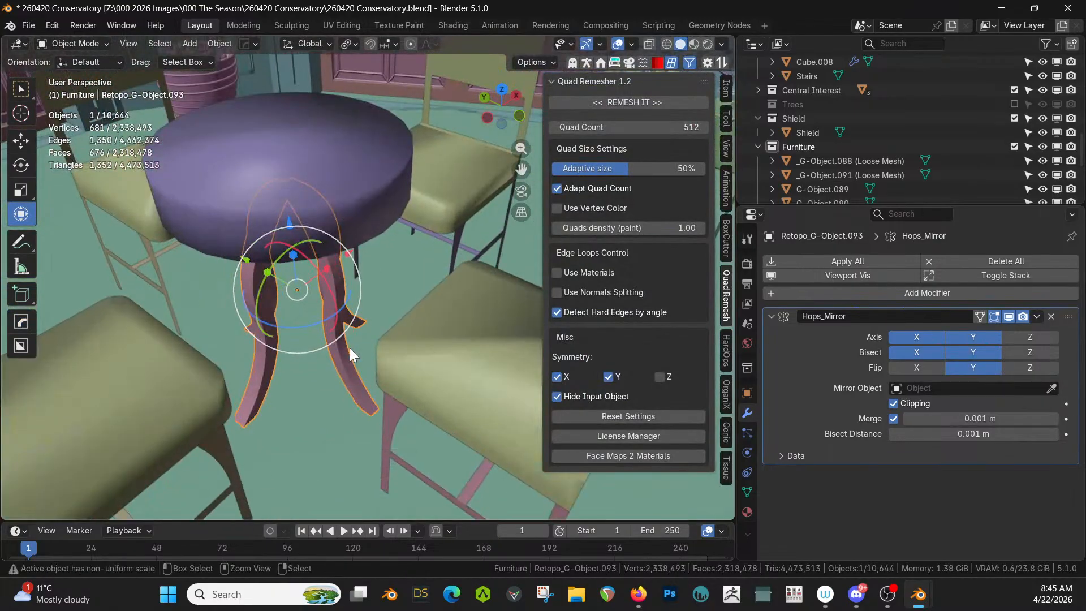
{"action": "key", "text": "ctrl+1"}
{"action": "mouse_move", "coordinate": [349, 347]}
{"action": "middle_mouse_down"}
{"action": "mouse_move", "coordinate": [524, 299]}
{"action": "mouse_move", "coordinate": [581, 331]}
{"action": "mouse_move", "coordinate": [571, 350]}
{"action": "mouse_move", "coordinate": [442, 349]}
{"action": "mouse_move", "coordinate": [391, 328]}
{"action": "mouse_move", "coordinate": [280, 351]}
{"action": "mouse_move", "coordinate": [301, 374]}
{"action": "mouse_move", "coordinate": [332, 358]}
{"action": "middle_mouse_up"}
Step: Join the combined chair seats and backs with all four chair leg frames into a single object
{"action": "left_click", "coordinate": [406, 338]}
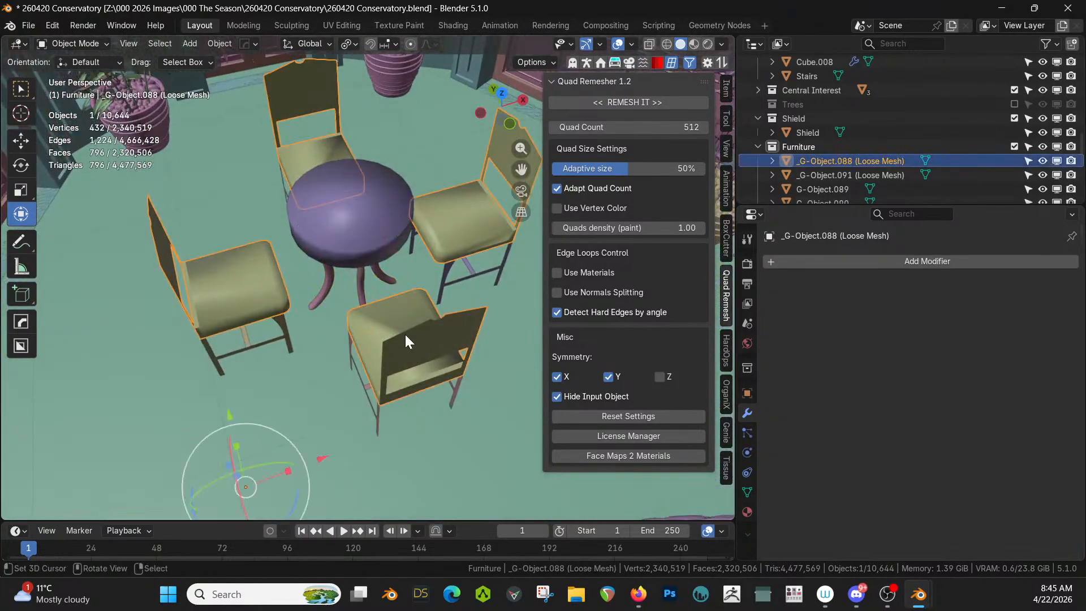
{"action": "left_click", "coordinate": [380, 411]}
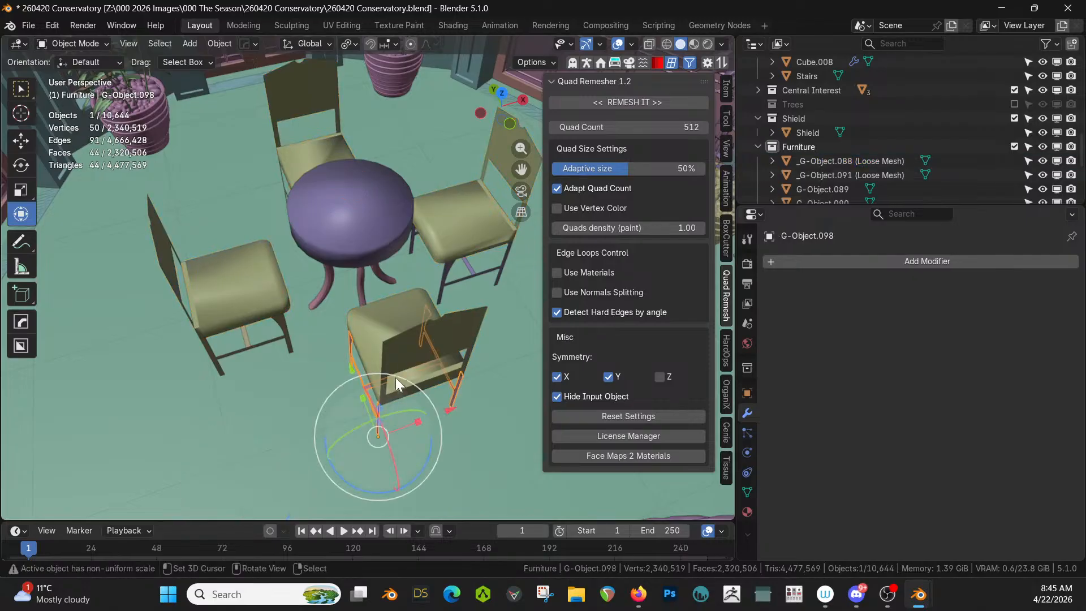
{"action": "left_click", "coordinate": [385, 342], "text": "shift"}
{"action": "middle_click_drag", "start_coordinate": [385, 341], "coordinate": [425, 305]}
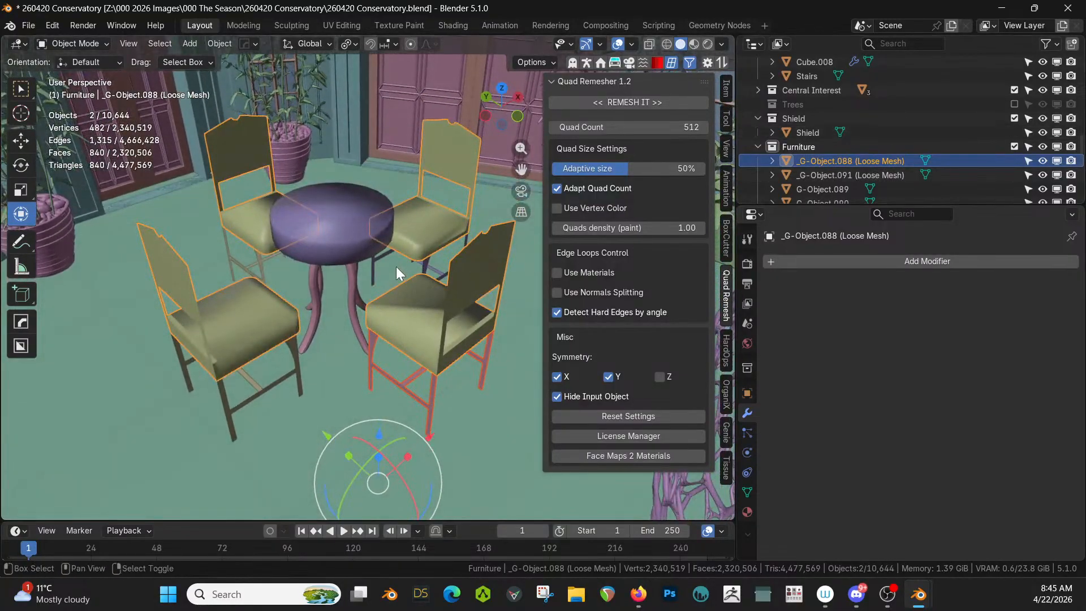
{"action": "left_click", "coordinate": [427, 271], "text": "shift"}
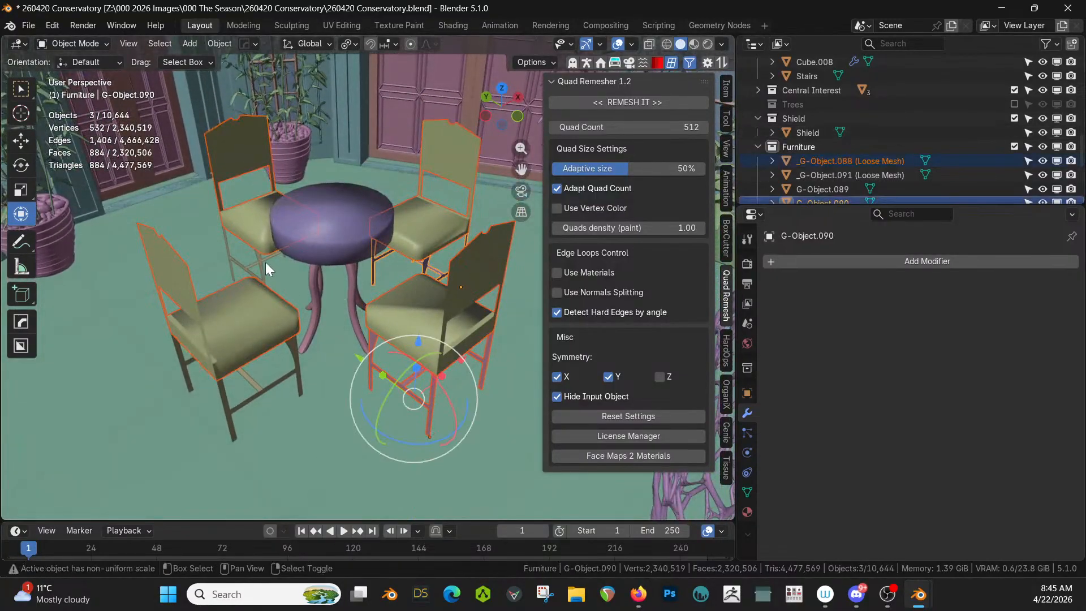
{"action": "left_click", "coordinate": [260, 261], "text": "shift"}
{"action": "left_click", "coordinate": [221, 396], "text": "shift"}
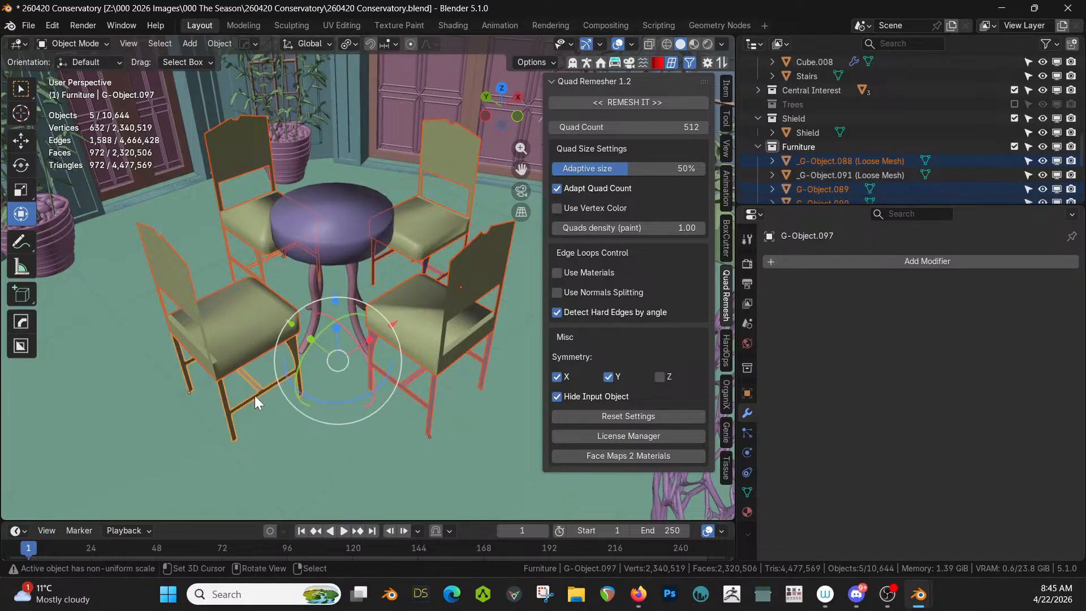
{"action": "key", "text": "ctrl+j"}
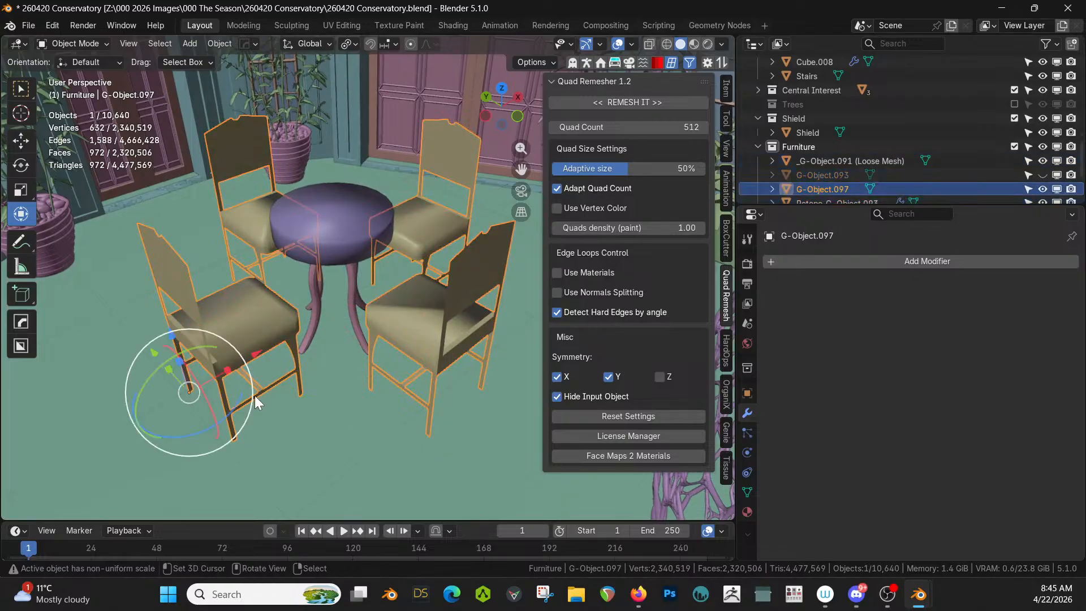
Step: Isolate the joined chairs in local view and delete three of them, keeping only the lowest one as seen from above
{"action": "key", "text": "KP_Divide"}
{"action": "middle_click_drag", "start_coordinate": [254, 399], "coordinate": [120, 402]}
{"action": "key", "text": "Tab"}
{"action": "key", "text": "KP_7"}
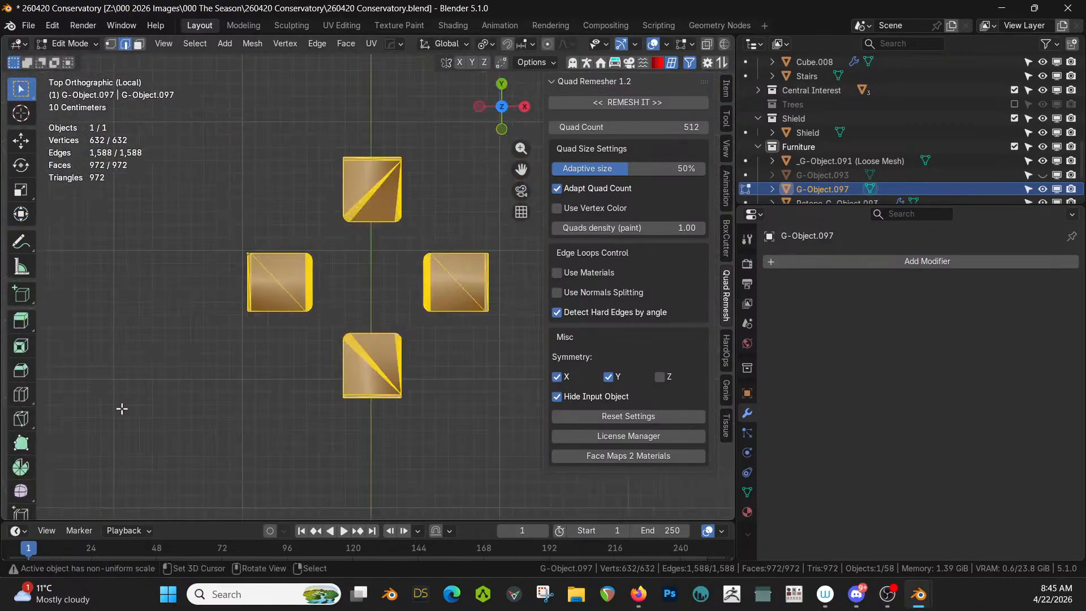
{"action": "key", "text": "alt+a"}
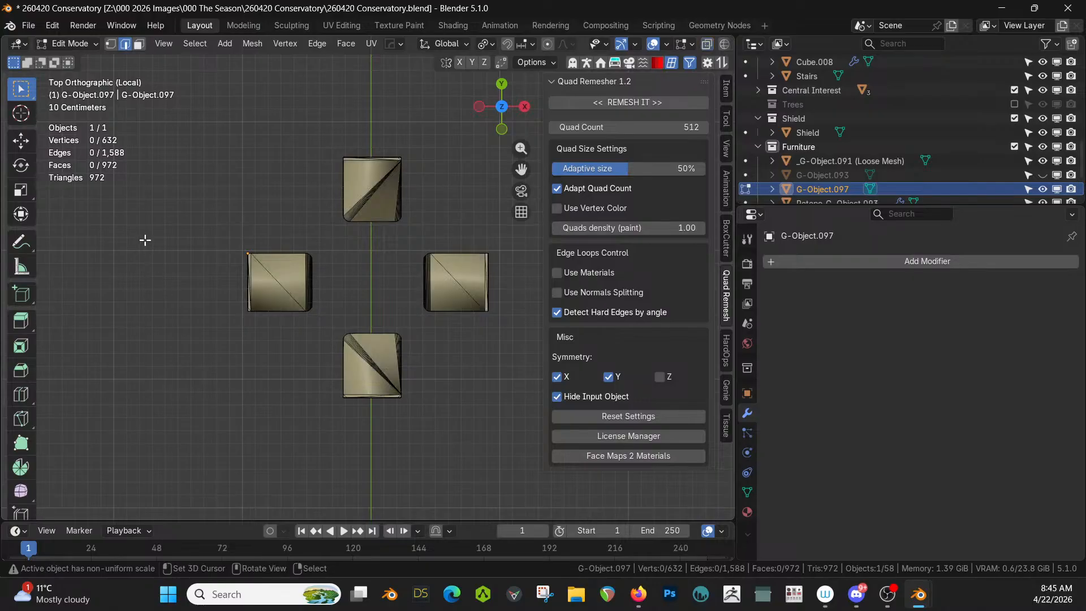
{"action": "key", "text": "b"}
{"action": "left_click_drag", "start_coordinate": [159, 178], "coordinate": [513, 334]}
{"action": "key", "text": "ctrl+l"}
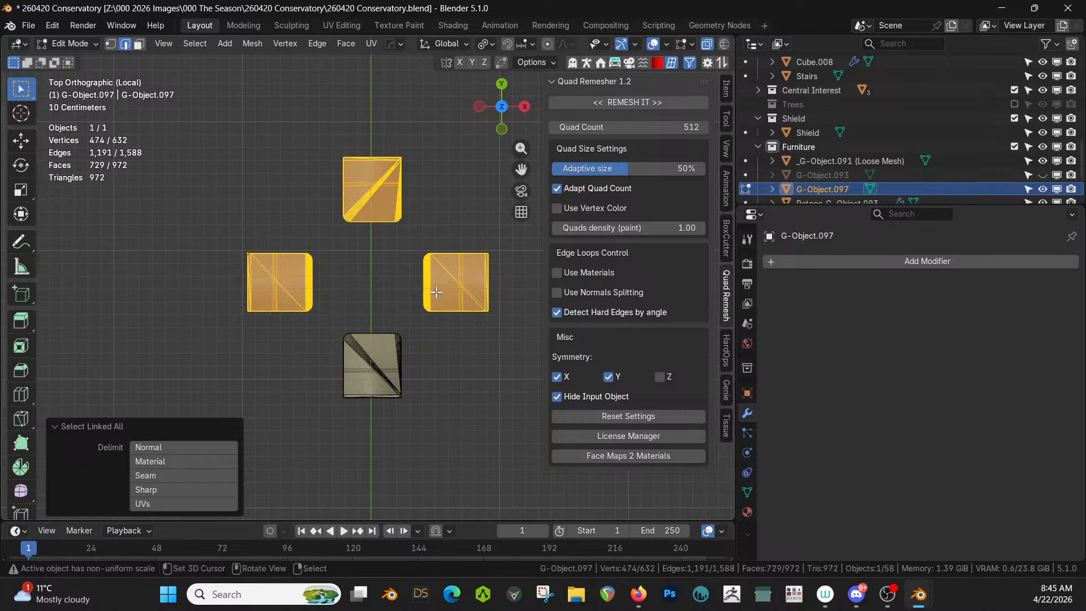
{"action": "key", "text": "x"}
{"action": "left_click", "coordinate": [436, 292]}
{"action": "middle_click_drag", "start_coordinate": [344, 300], "coordinate": [345, 258]}
{"action": "key", "text": "Tab"}
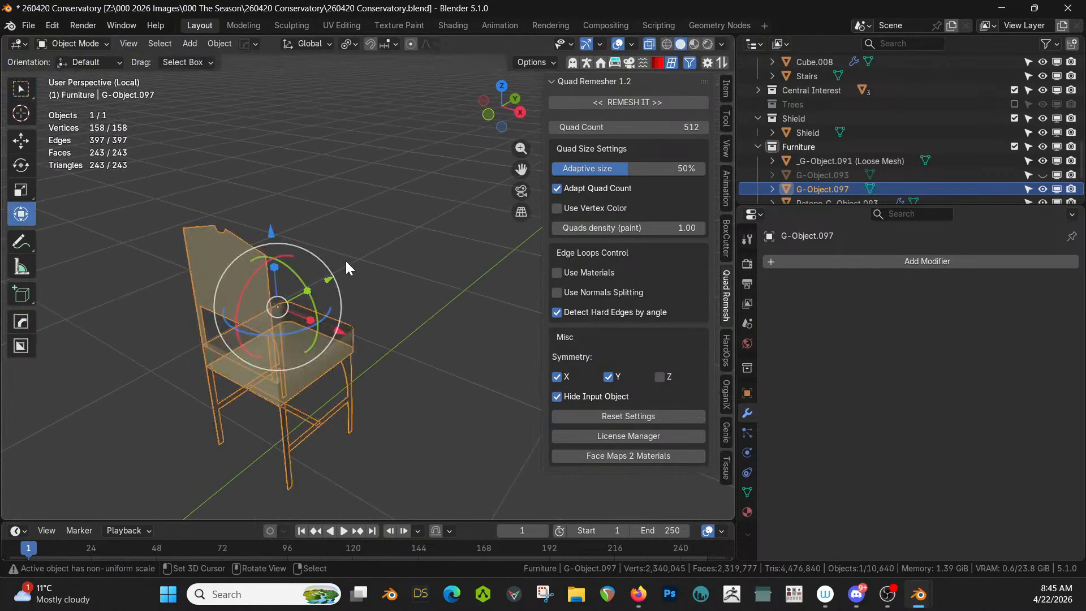
Step: Set the remaining chair's origin to its geometry
{"action": "left_click", "coordinate": [225, 44]}
{"action": "mouse_move", "coordinate": [252, 75]}
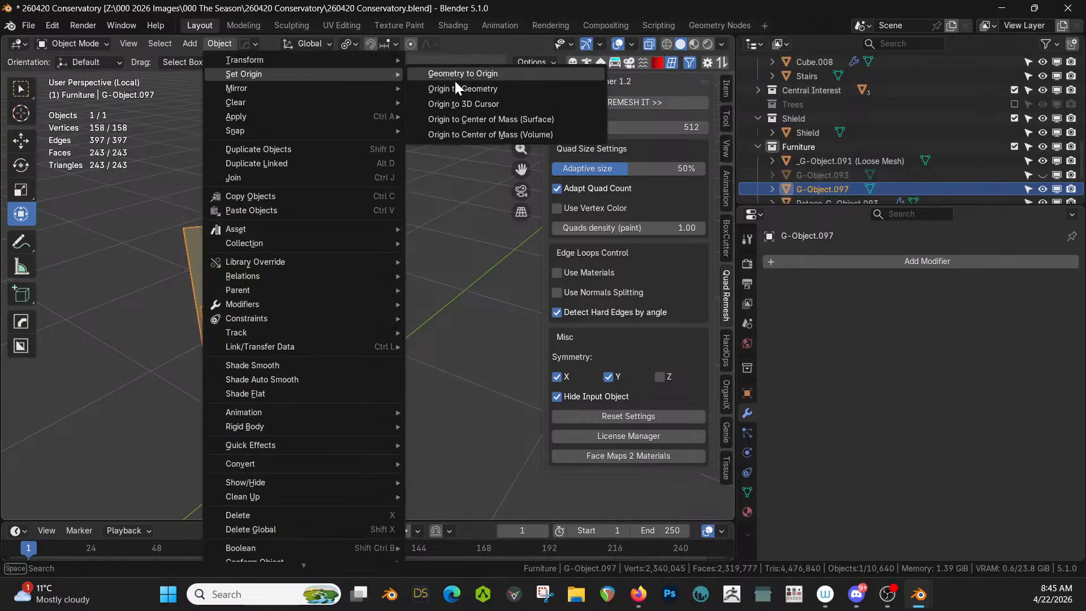
{"action": "left_click", "coordinate": [474, 89]}
{"action": "mouse_move", "coordinate": [373, 289]}
{"action": "middle_mouse_down"}
{"action": "mouse_move", "coordinate": [345, 363]}
{"action": "mouse_move", "coordinate": [405, 286]}
{"action": "mouse_move", "coordinate": [281, 307]}
{"action": "mouse_move", "coordinate": [389, 294]}
{"action": "middle_mouse_up"}
Step: Separate the chair's linked legs and crossbars from the seat and back into their own object
{"action": "key", "text": "Tab"}
{"action": "scroll", "coordinate": [389, 293], "scroll_direction": "up", "scroll_amount": 4}
{"action": "left_click", "coordinate": [397, 335]}
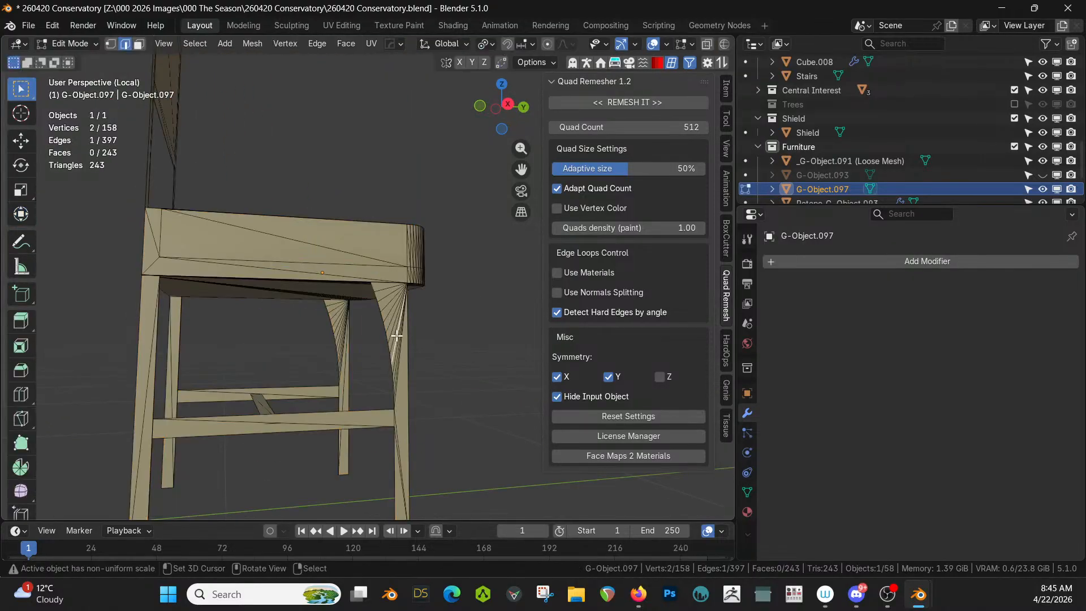
{"action": "key", "text": "ctrl+l"}
{"action": "key", "text": "l"}
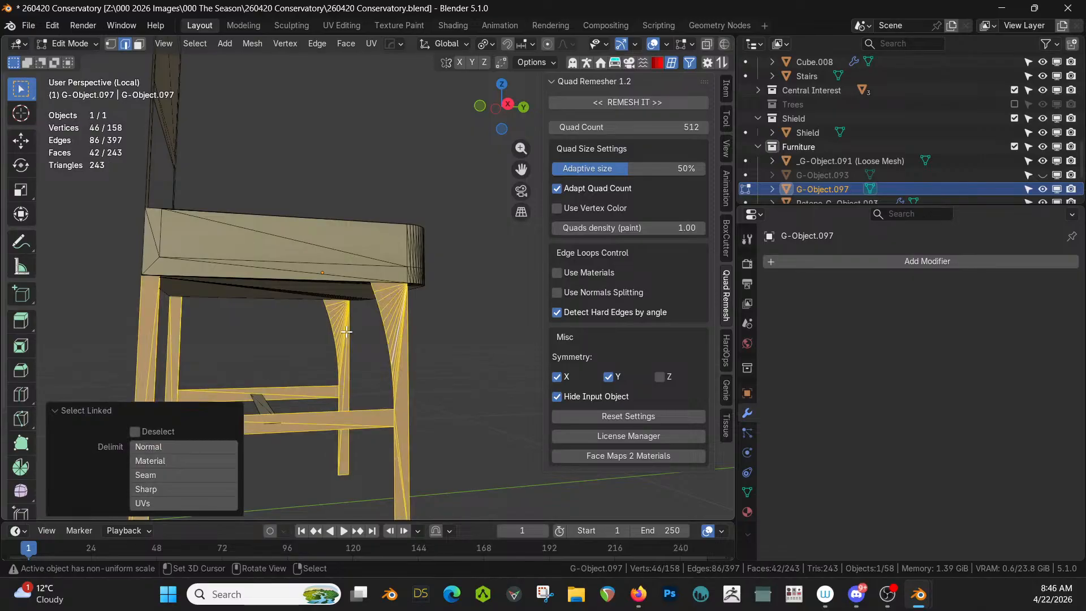
{"action": "key", "text": "l"}
{"action": "middle_click_drag", "start_coordinate": [265, 408], "coordinate": [350, 395]}
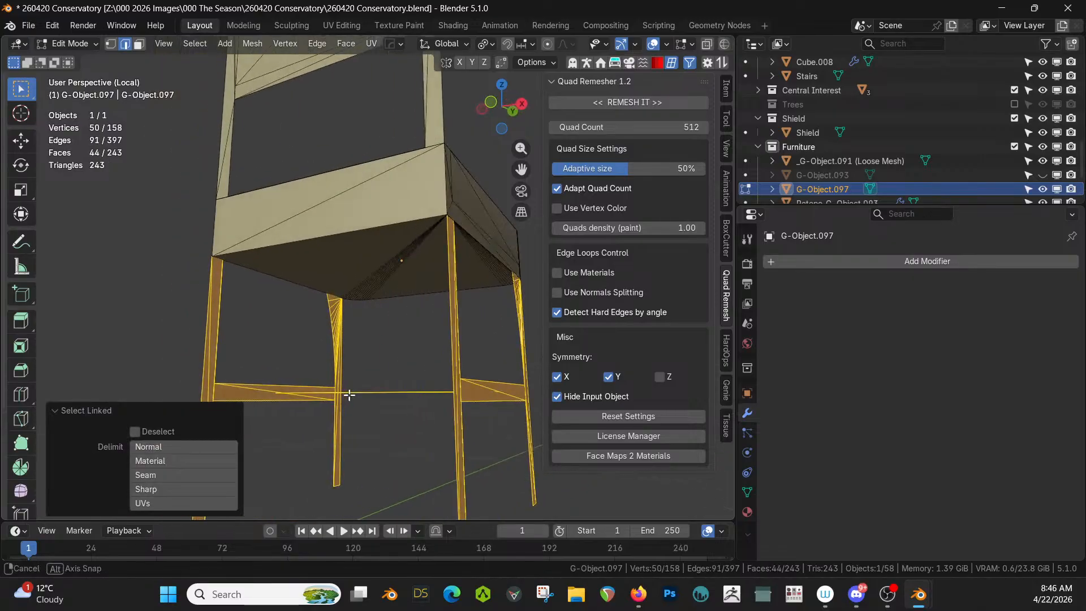
{"action": "key", "text": "p"}
{"action": "left_click", "coordinate": [327, 361]}
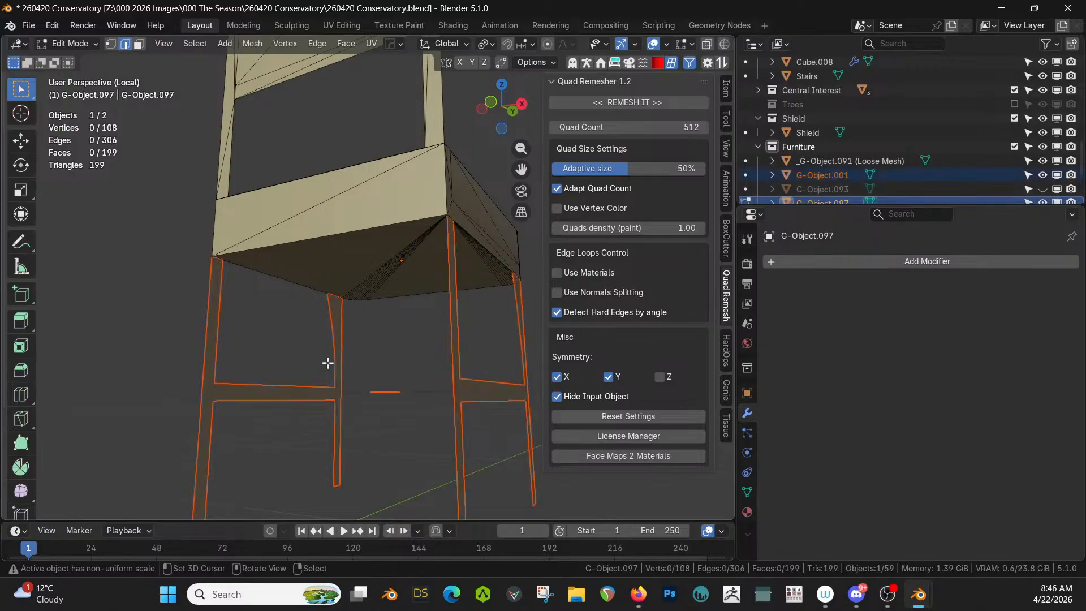
{"action": "key", "text": "Tab"}
Step: Set the quad count to 100 and try remeshing the chair legs with X symmetry only, undoing the remesh
{"action": "middle_click_drag", "start_coordinate": [364, 394], "coordinate": [378, 412]}
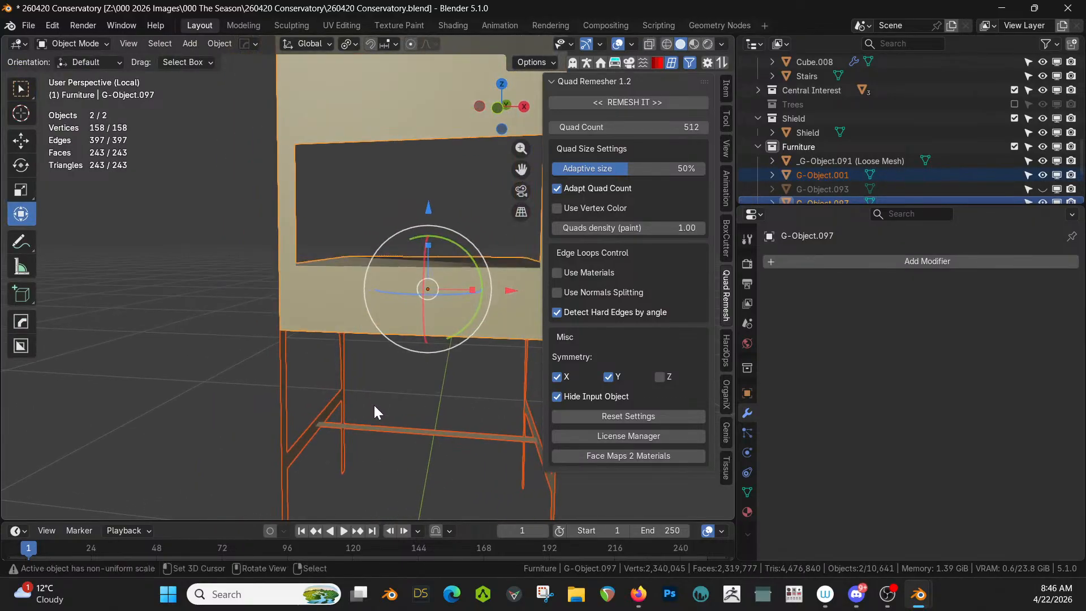
{"action": "left_click", "coordinate": [328, 426]}
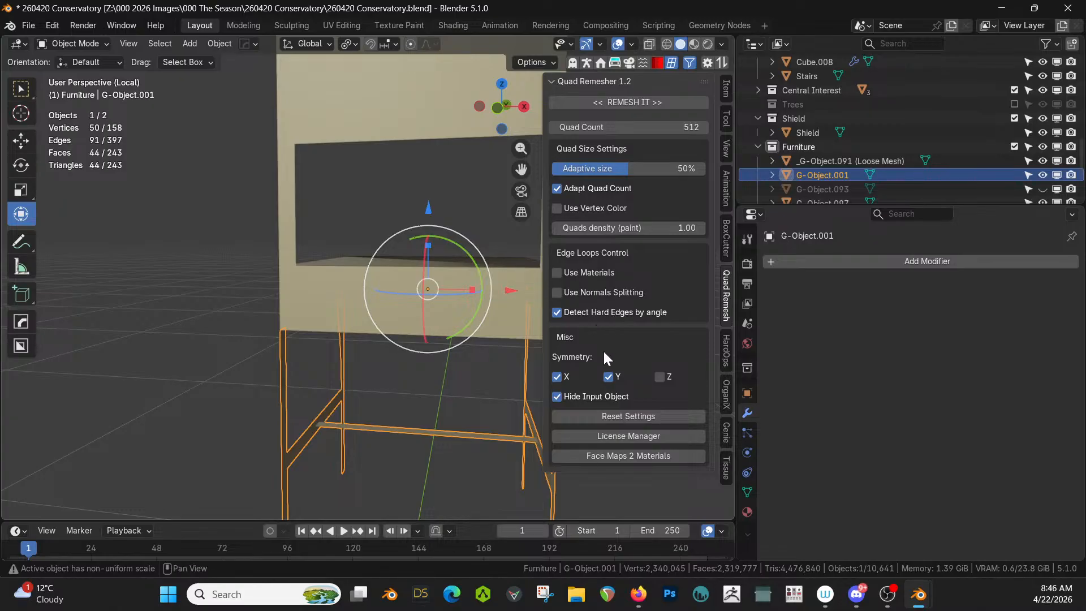
{"action": "left_click", "coordinate": [609, 377]}
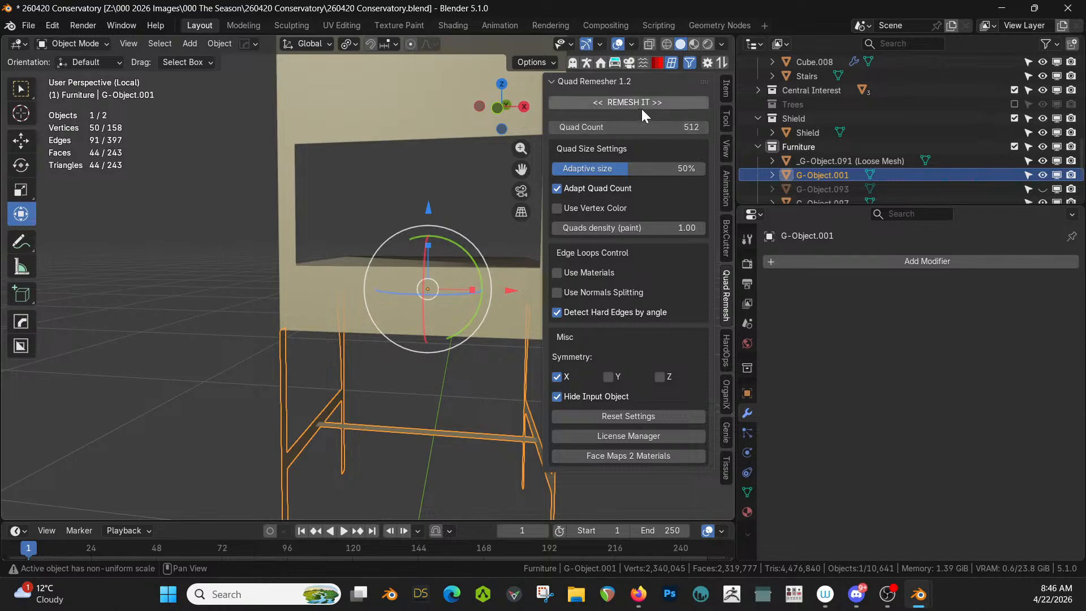
{"action": "left_click", "coordinate": [643, 128]}
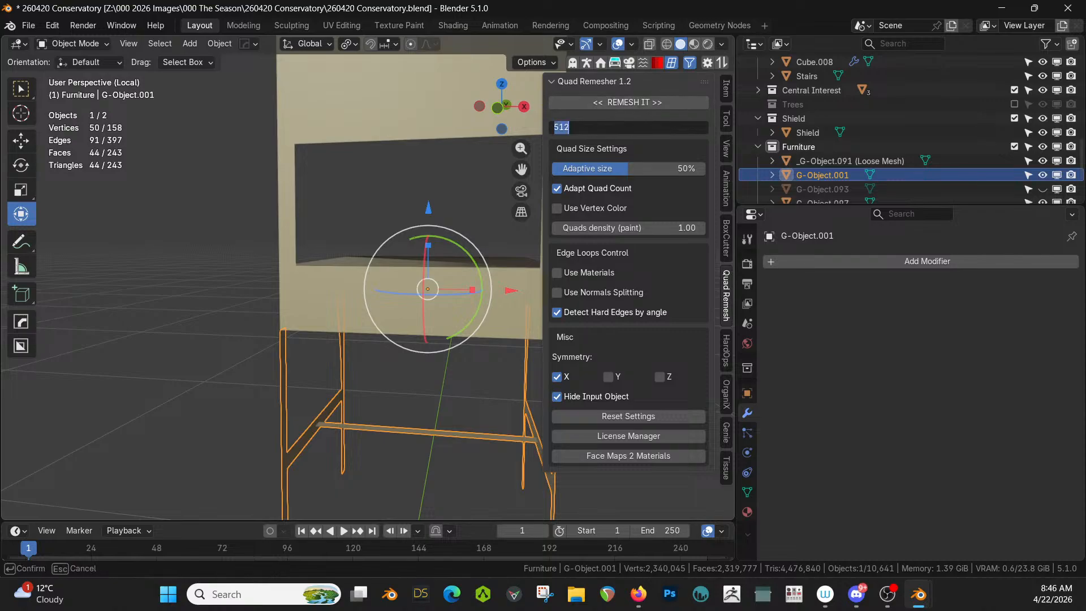
{"action": "type", "text": "100"}
{"action": "key", "text": "Return"}
{"action": "left_click", "coordinate": [647, 102]}
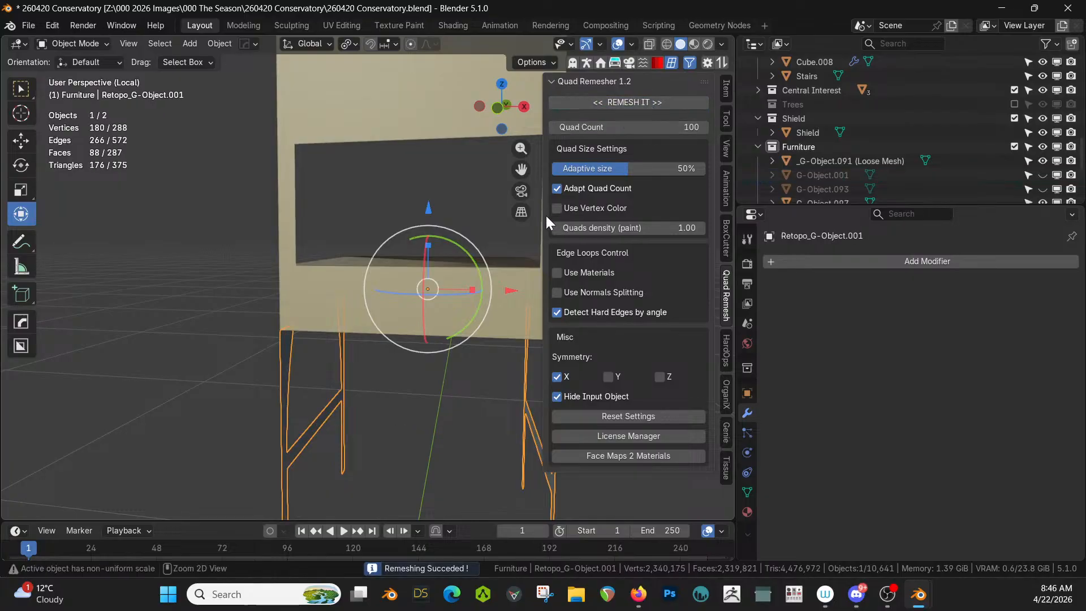
{"action": "key", "text": "ctrl+z"}
Step: Remesh the chair legs with Quad Remesher using Y symmetry only
{"action": "middle_click_drag", "start_coordinate": [421, 335], "coordinate": [328, 320]}
{"action": "key", "text": "KP_1"}
{"action": "scroll", "coordinate": [336, 309], "scroll_direction": "down", "scroll_amount": 3}
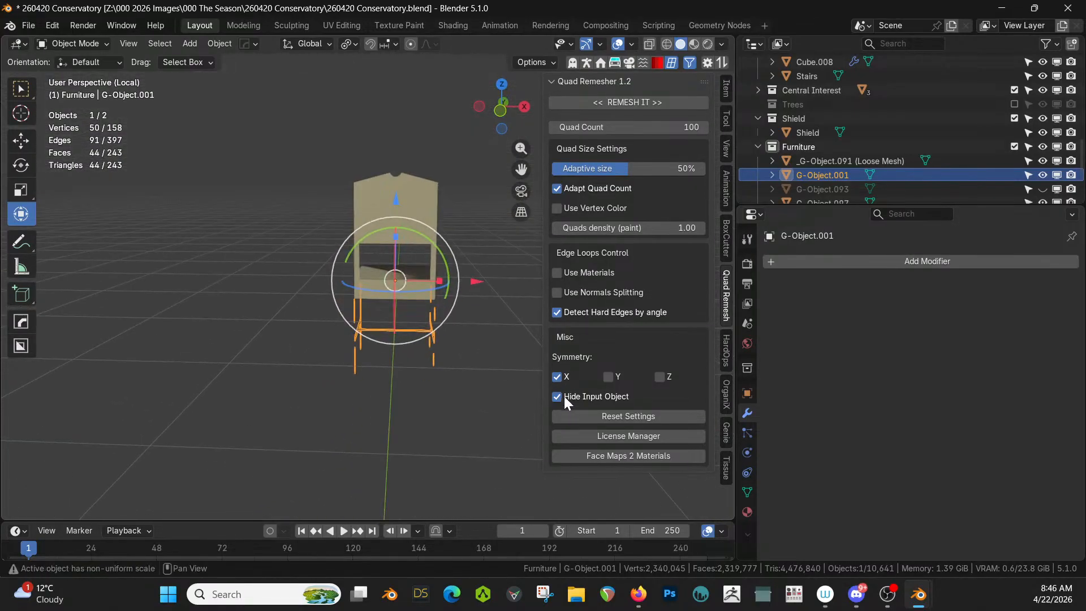
{"action": "left_click", "coordinate": [558, 376]}
{"action": "left_click", "coordinate": [613, 378]}
{"action": "left_click", "coordinate": [623, 101]}
{"action": "middle_click_drag", "start_coordinate": [445, 392], "coordinate": [277, 382]}
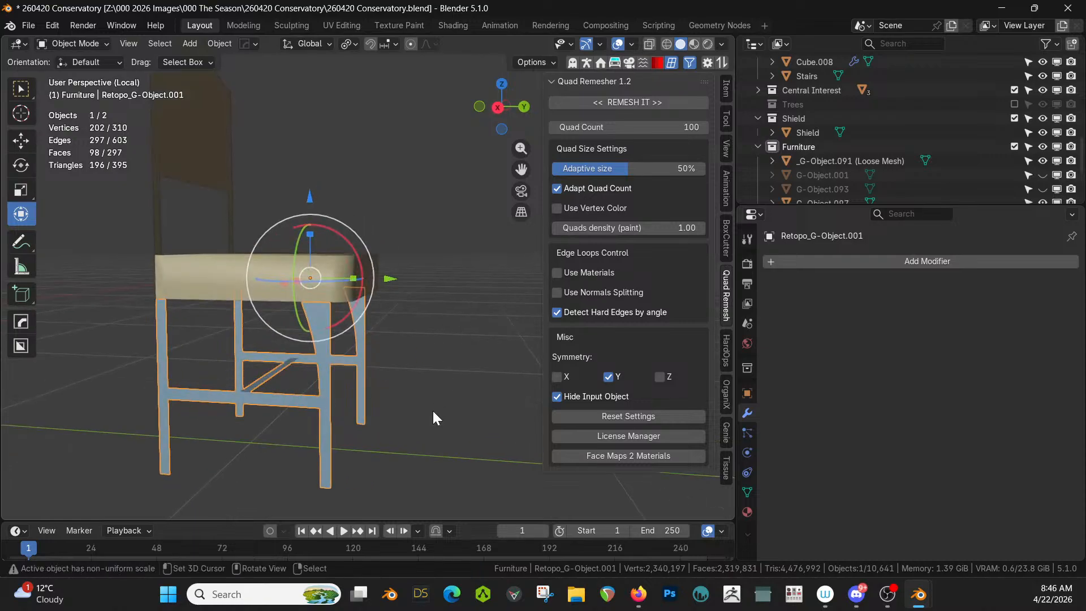
Step: Try to mirror the remeshed chair legs along the X axis
{"action": "middle_click_drag", "start_coordinate": [433, 411], "coordinate": [451, 404]}
{"action": "key", "text": "alt+x"}
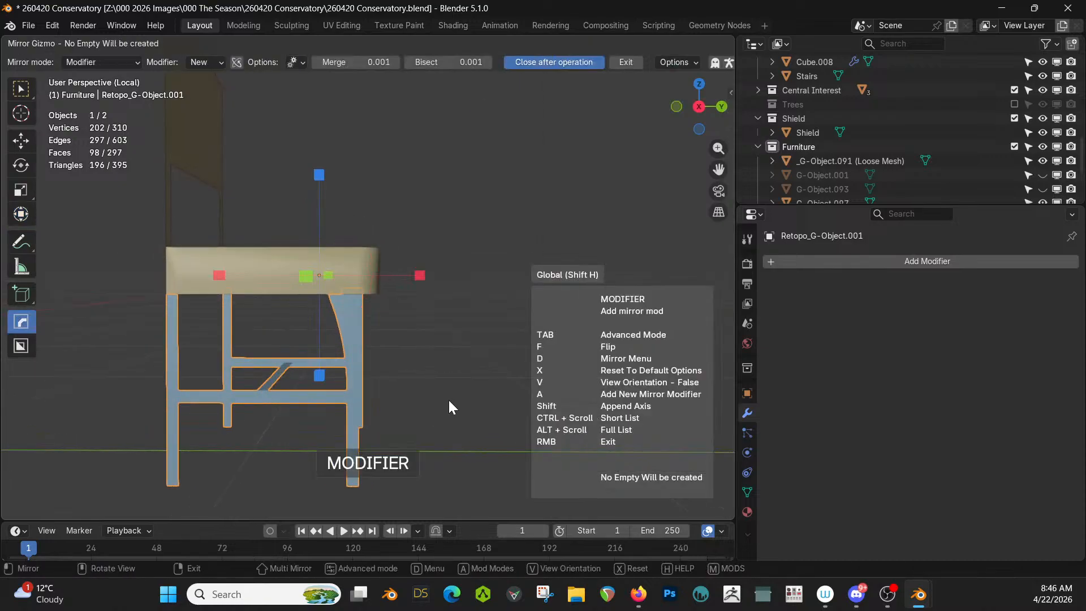
{"action": "left_click", "coordinate": [422, 269]}
{"action": "key", "text": "ctrl+z"}
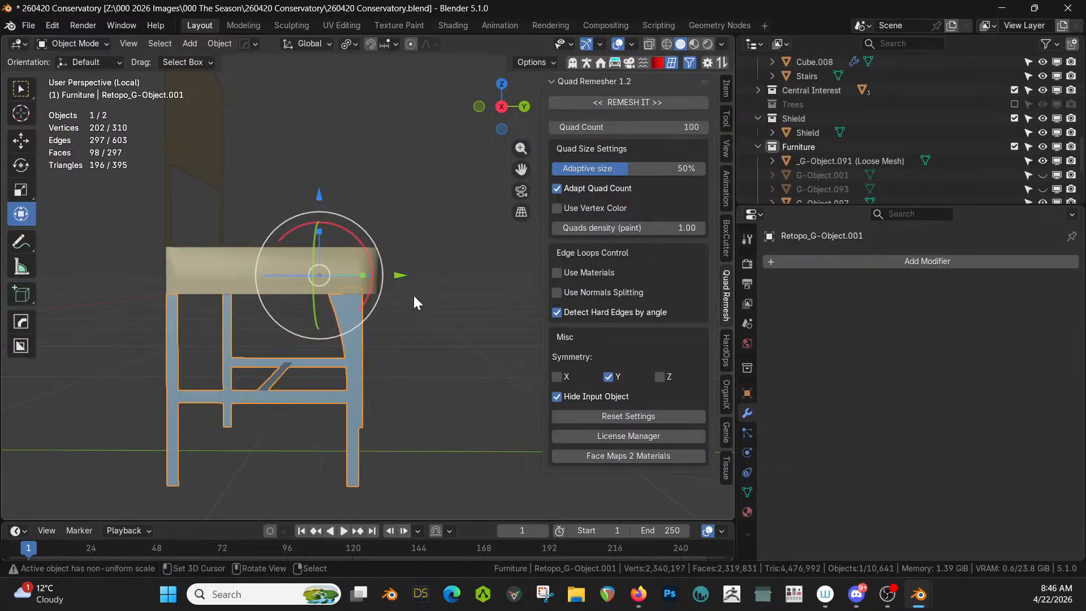
Step: Select the face loop of the crossbar joining the chair's two sides and place the 3D cursor at its centre
{"action": "key", "text": "Tab"}
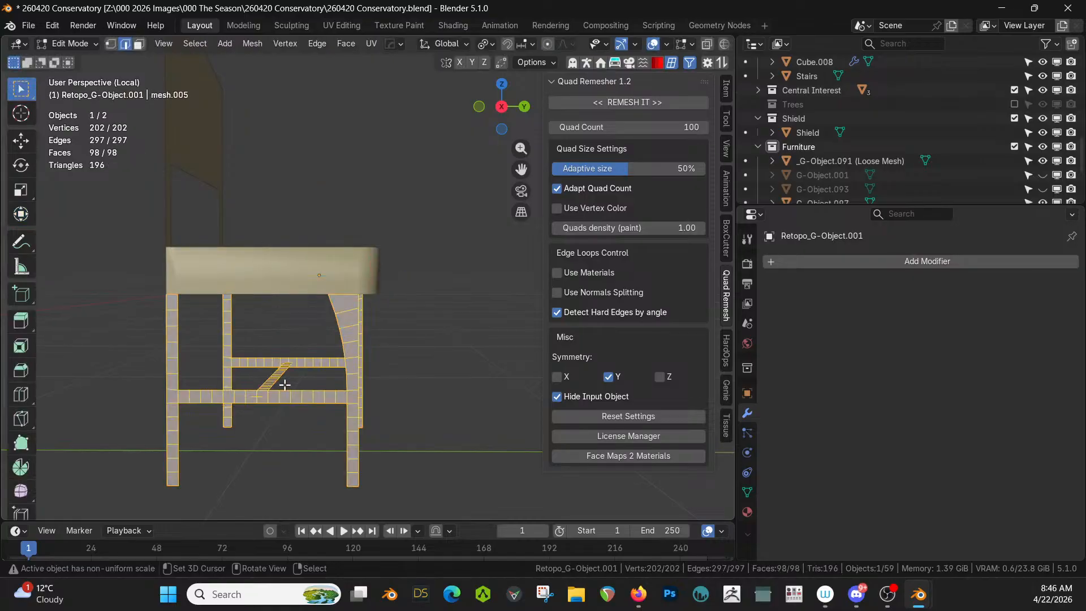
{"action": "left_click", "coordinate": [277, 372]}
{"action": "key", "text": "KP_Decimal"}
{"action": "middle_click_drag", "start_coordinate": [281, 379], "coordinate": [441, 336]}
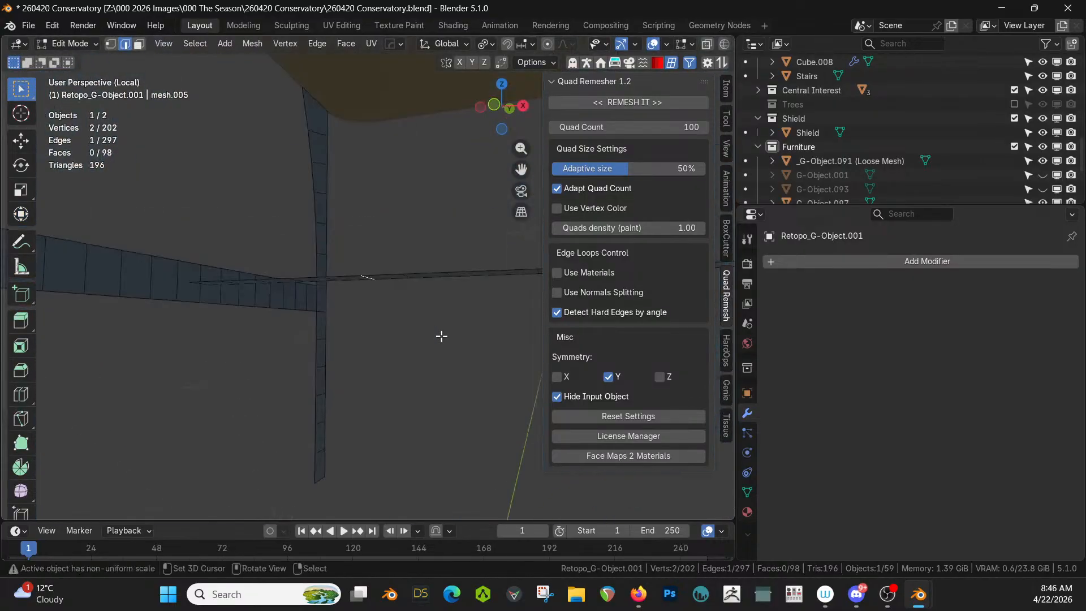
{"action": "key", "text": "KP_7"}
{"action": "key", "text": "ctrl+KP_7"}
{"action": "scroll", "coordinate": [445, 333], "scroll_direction": "down", "scroll_amount": 7}
{"action": "scroll", "coordinate": [399, 356], "scroll_direction": "up", "scroll_amount": 2}
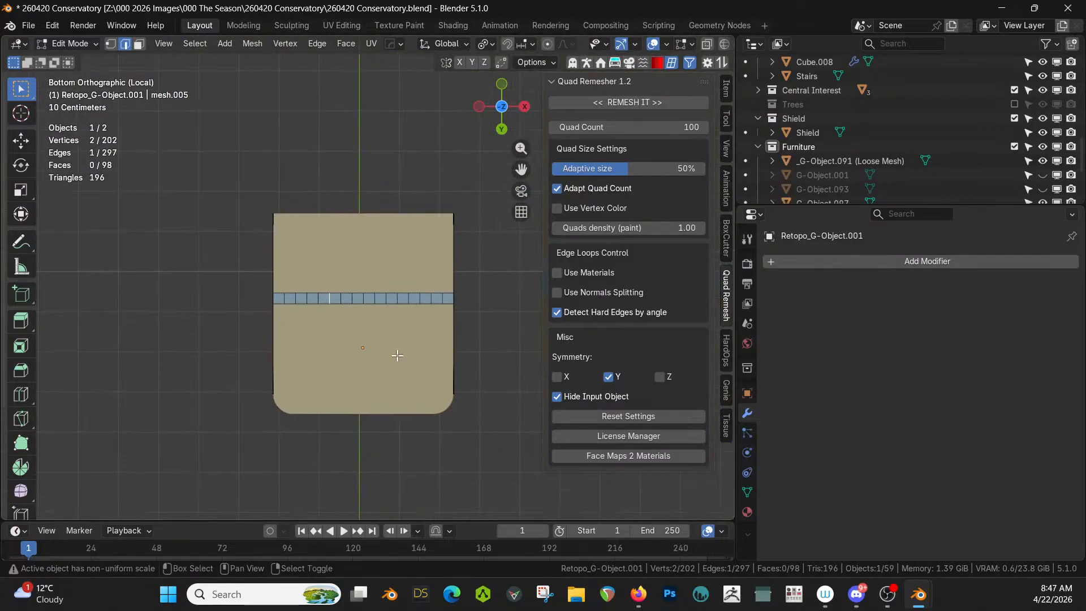
{"action": "middle_click_drag", "start_coordinate": [386, 352], "coordinate": [395, 382]}
{"action": "key", "text": "3"}
{"action": "left_click", "coordinate": [345, 304], "text": "alt"}
{"action": "middle_click_drag", "start_coordinate": [348, 304], "coordinate": [256, 411]}
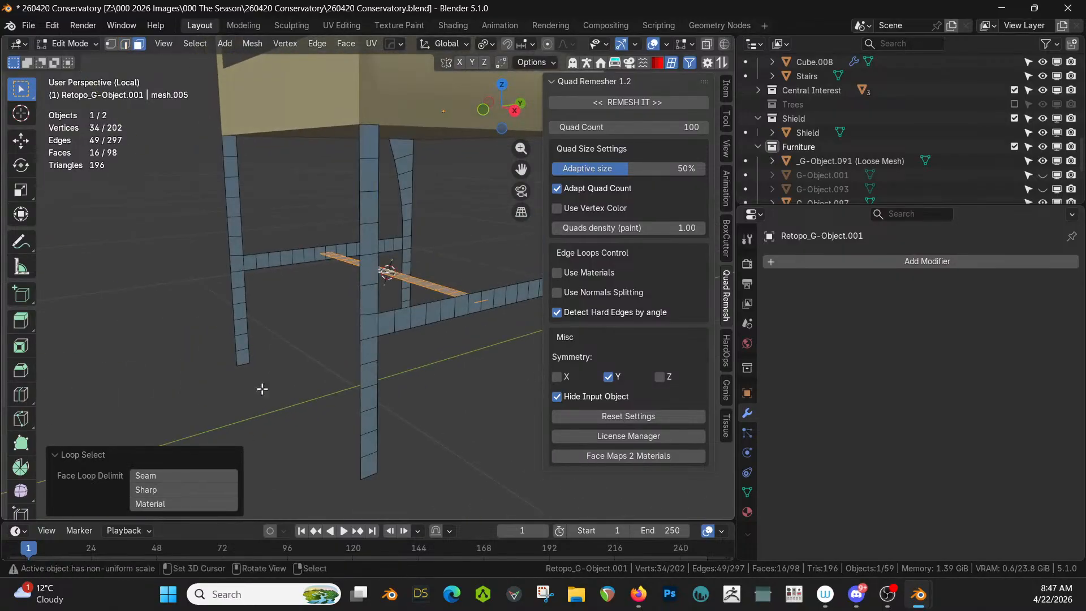
Step: Return the chair legs to Object Mode and set their origin to the geometry
{"action": "key", "text": "Tab"}
{"action": "key", "text": "Tab"}
{"action": "key", "text": "Tab"}
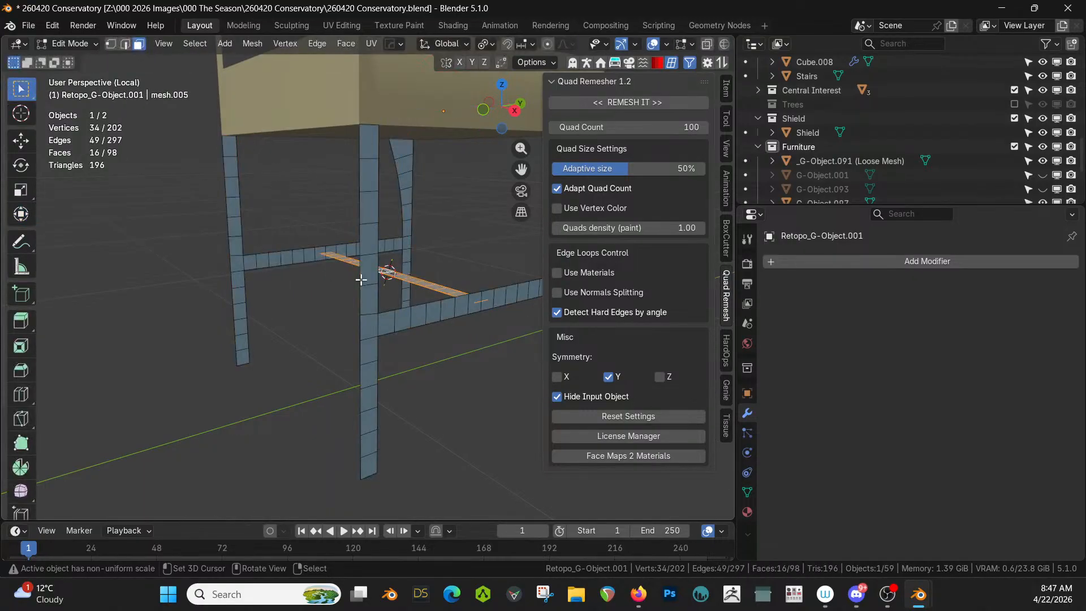
{"action": "left_click", "coordinate": [220, 44]}
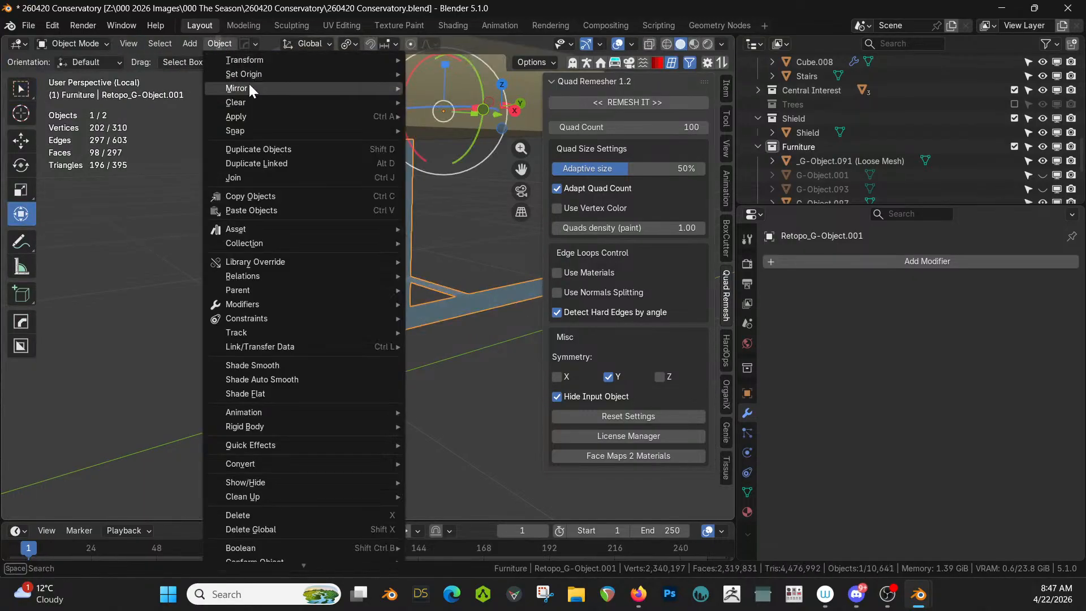
{"action": "mouse_move", "coordinate": [252, 74]}
{"action": "left_click", "coordinate": [520, 88]}
Step: Mirror the chair legs across the X axis with a HardOps mirror modifier
{"action": "middle_click_drag", "start_coordinate": [491, 101], "coordinate": [400, 258]}
{"action": "key", "text": "alt+x"}
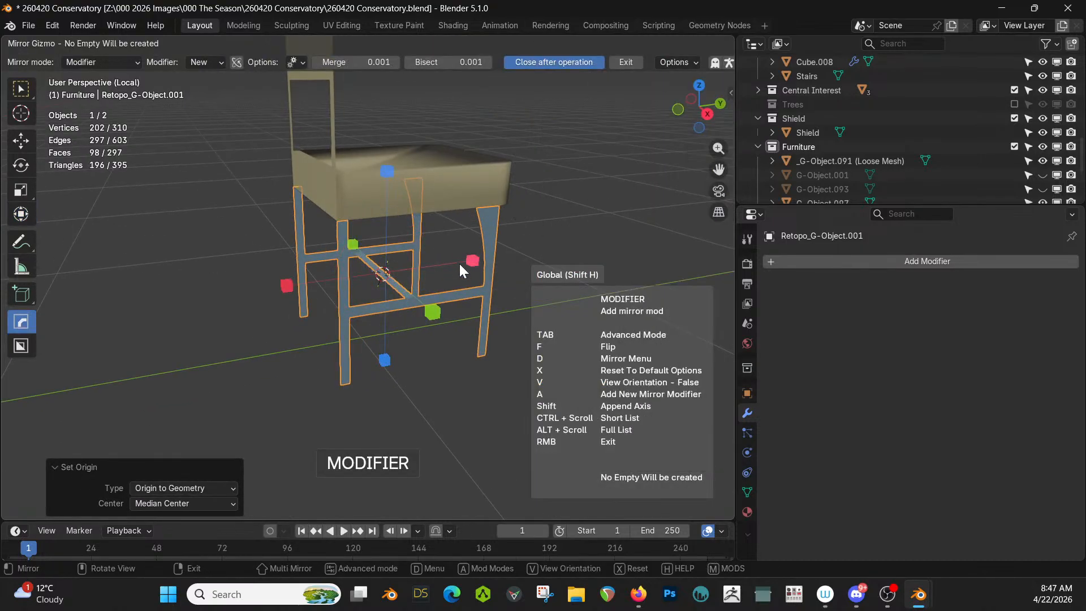
{"action": "left_click", "coordinate": [473, 260]}
Step: Move the mirrored chair legs about 0.015 m along the Y axis
{"action": "middle_click_drag", "start_coordinate": [475, 259], "coordinate": [390, 264]}
{"action": "left_click_drag", "start_coordinate": [470, 275], "coordinate": [475, 248]}
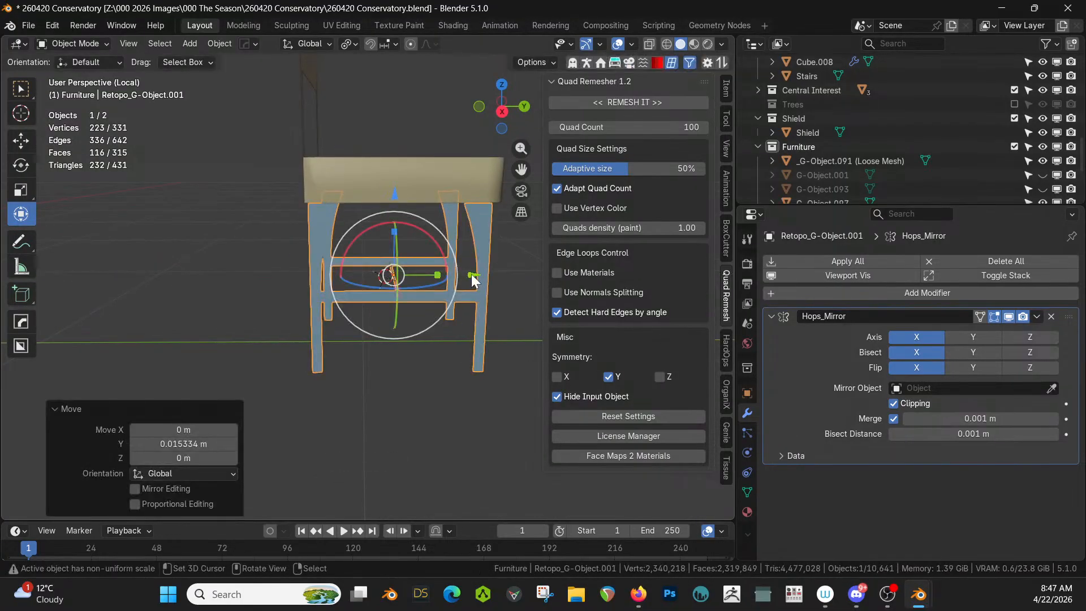
{"action": "middle_click_drag", "start_coordinate": [476, 243], "coordinate": [539, 267]}
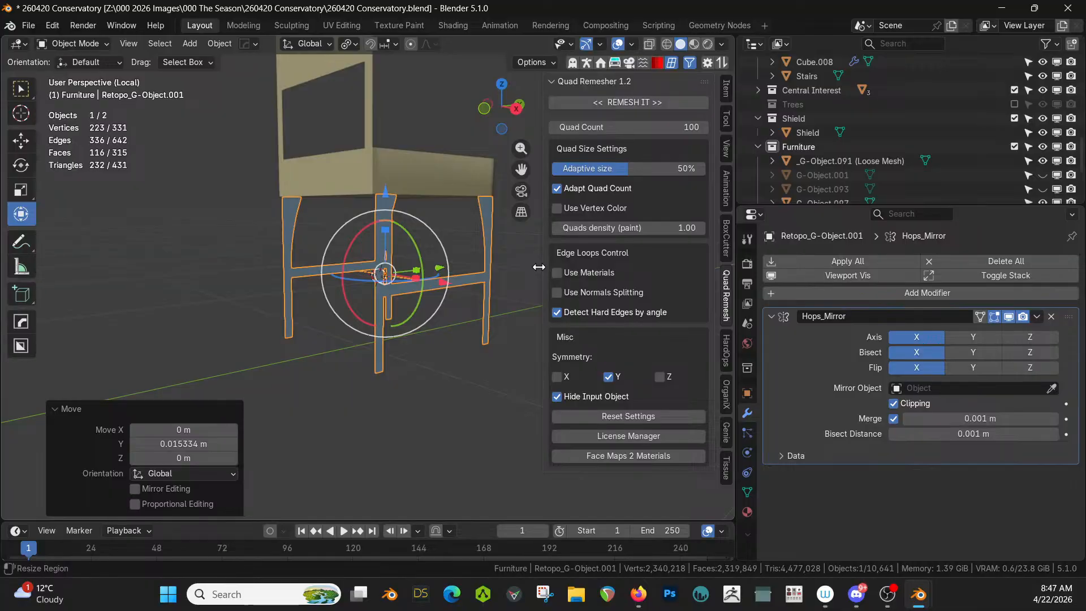
Step: Add a Solidify modifier to the chair legs with a thickness of about -0.033 m
{"action": "key", "text": "q"}
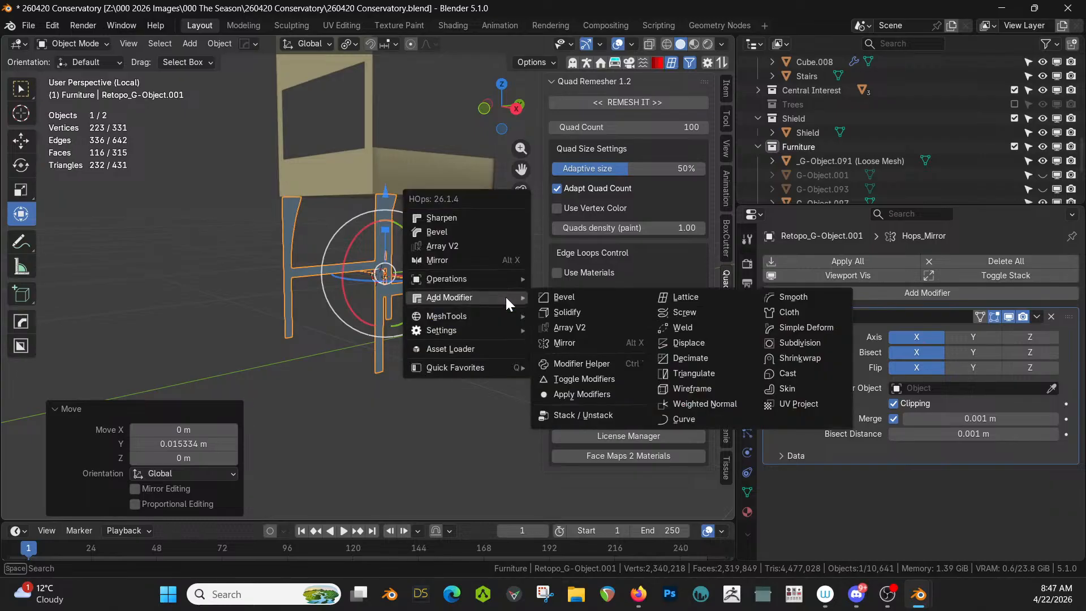
{"action": "left_click", "coordinate": [614, 311]}
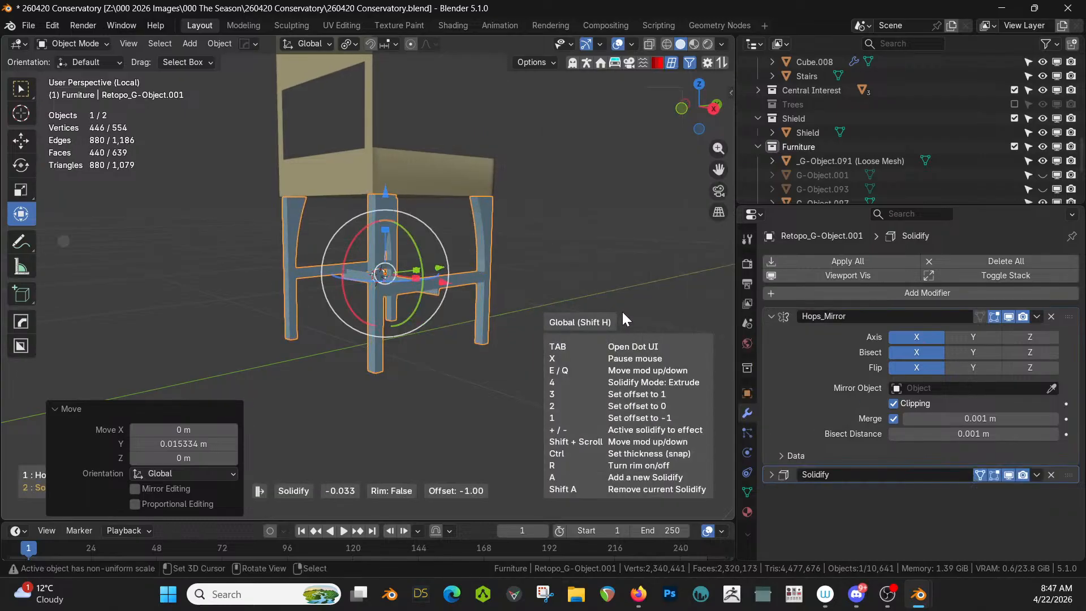
{"action": "left_click", "coordinate": [622, 311]}
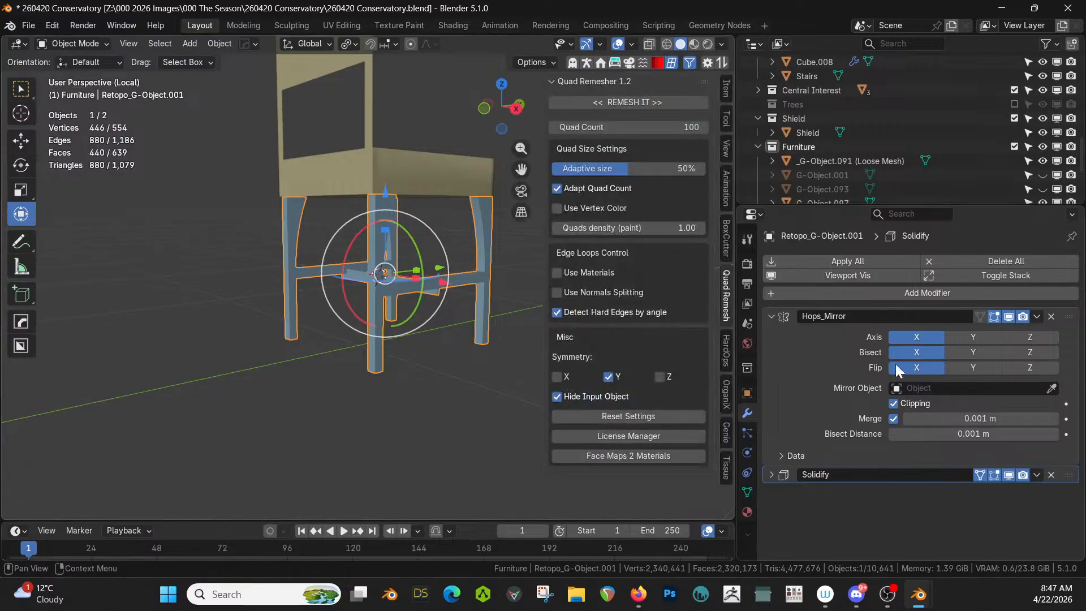
Step: Try a Solidify offset of 0 on the chair legs and set it back to -1
{"action": "left_click", "coordinate": [771, 475]}
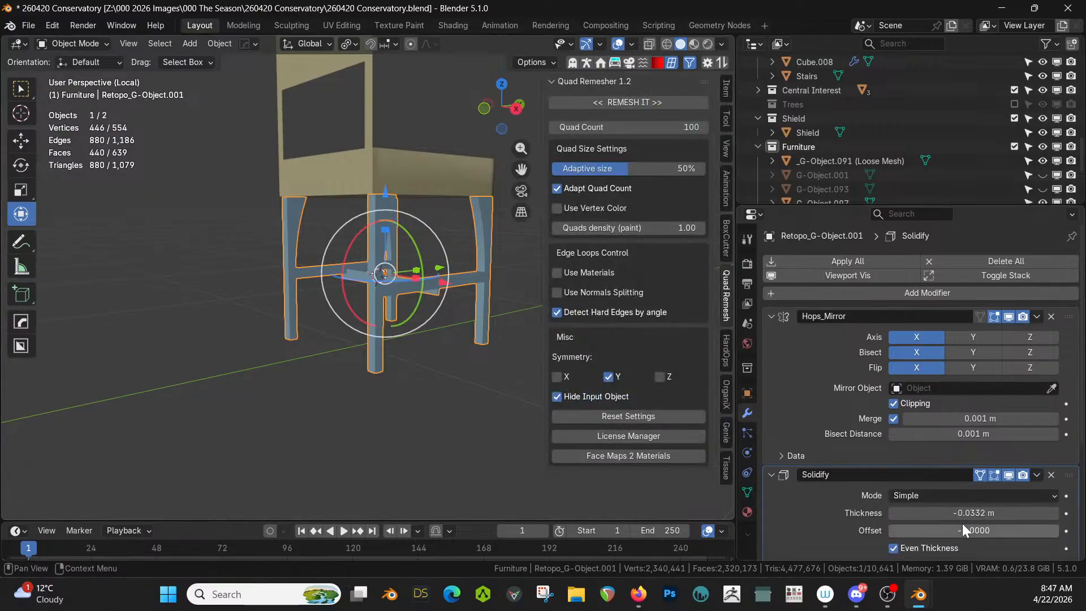
{"action": "left_click_drag", "start_coordinate": [959, 526], "coordinate": [978, 526]}
{"action": "middle_click_drag", "start_coordinate": [372, 182], "coordinate": [146, 240]}
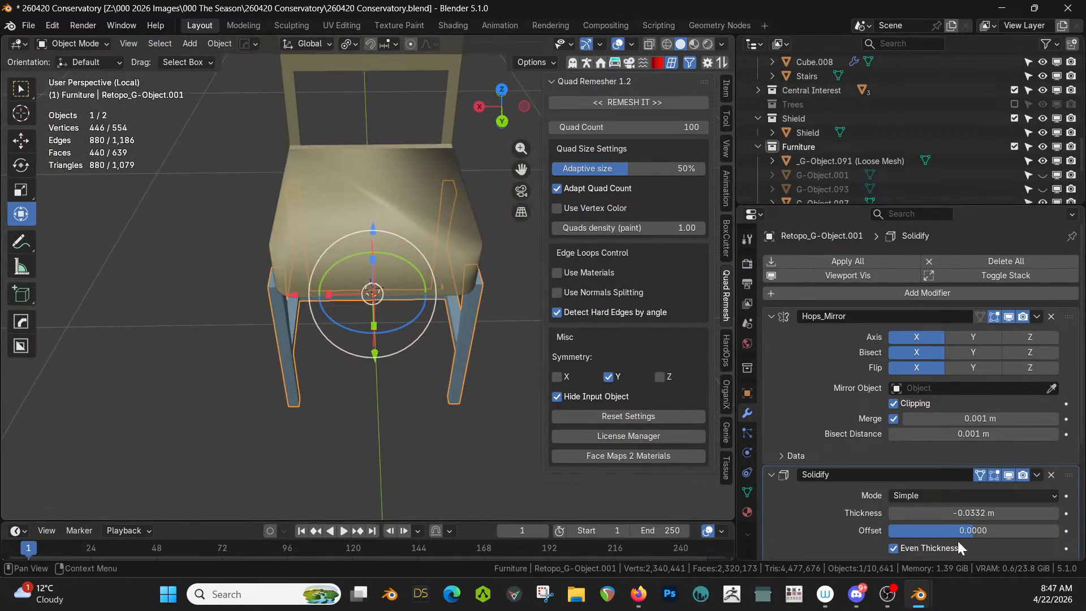
{"action": "left_click_drag", "start_coordinate": [977, 531], "coordinate": [887, 528]}
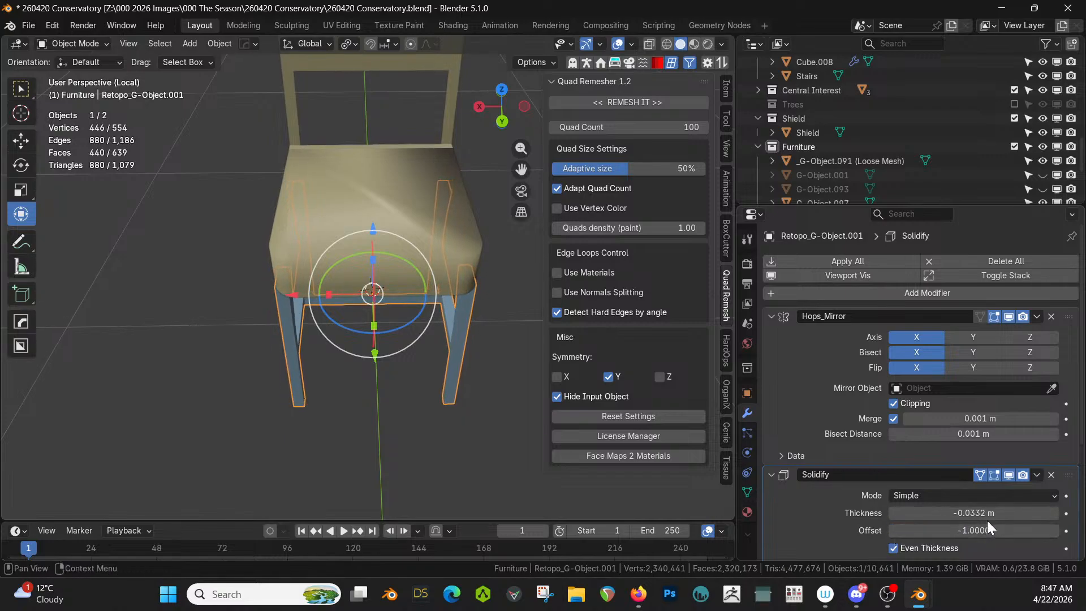
{"action": "middle_click_drag", "start_coordinate": [518, 326], "coordinate": [212, 302]}
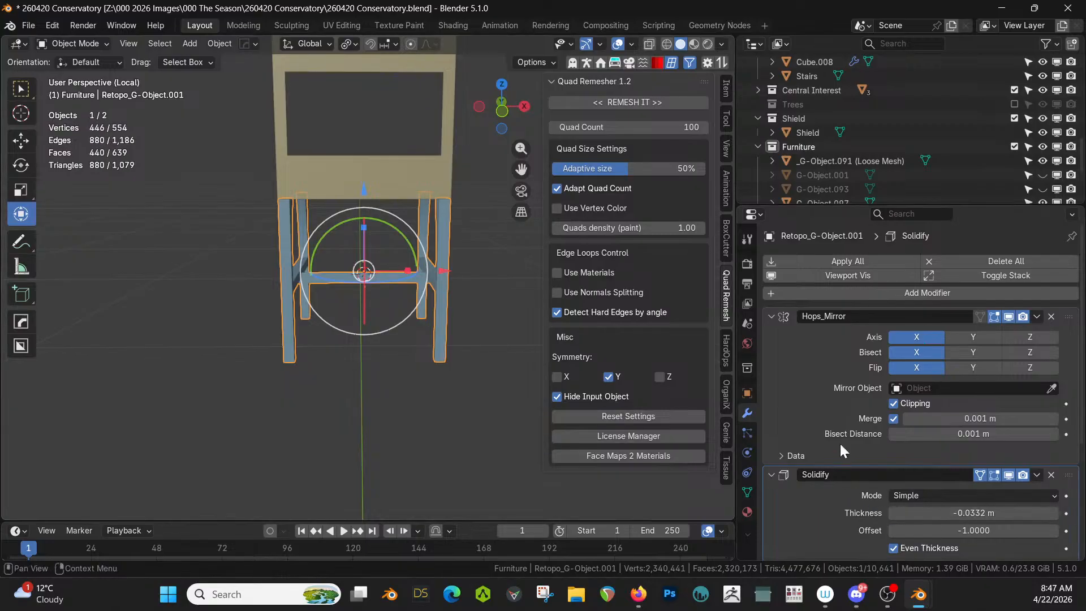
Step: Apply all modifiers on the chair legs, then try a level-1 subdivision and undo it
{"action": "left_click", "coordinate": [832, 259]}
{"action": "middle_click_drag", "start_coordinate": [334, 262], "coordinate": [484, 288]}
{"action": "key", "text": "ctrl+1"}
{"action": "key", "text": "ctrl+z"}
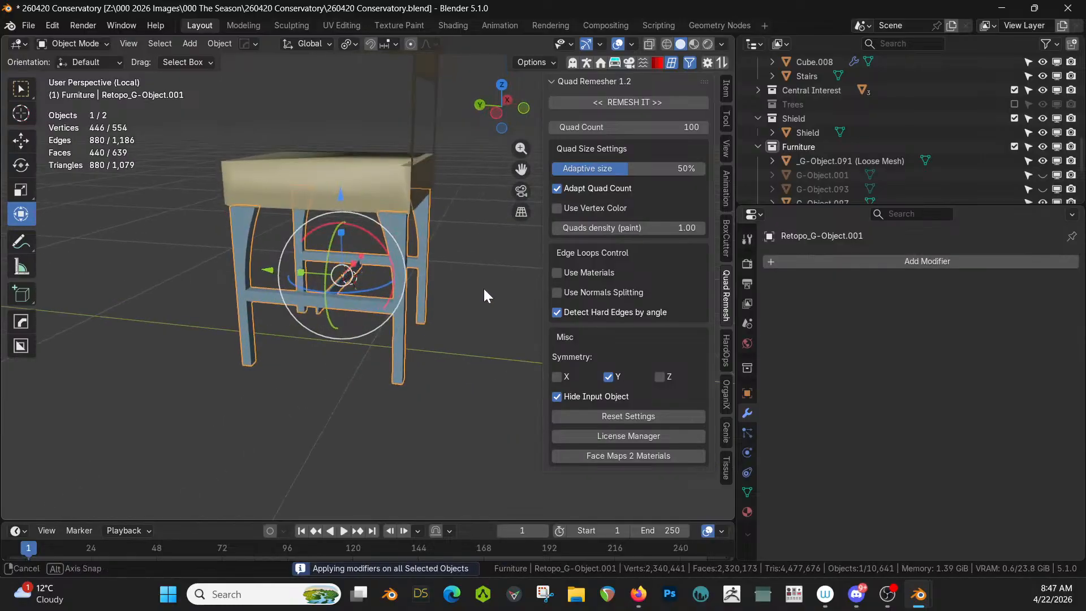
Step: Add a Bevel modifier to round the chair legs' edges and save the file
{"action": "key", "text": "q"}
{"action": "mouse_move", "coordinate": [429, 316]}
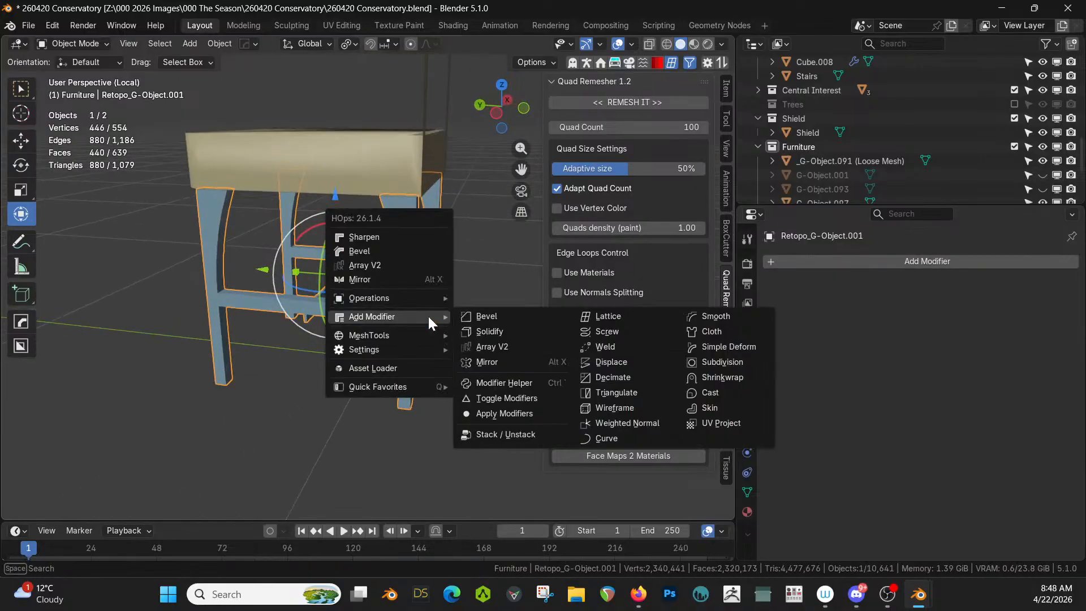
{"action": "left_click", "coordinate": [495, 320]}
{"action": "left_click", "coordinate": [497, 321]}
{"action": "middle_click_drag", "start_coordinate": [304, 371], "coordinate": [388, 396]}
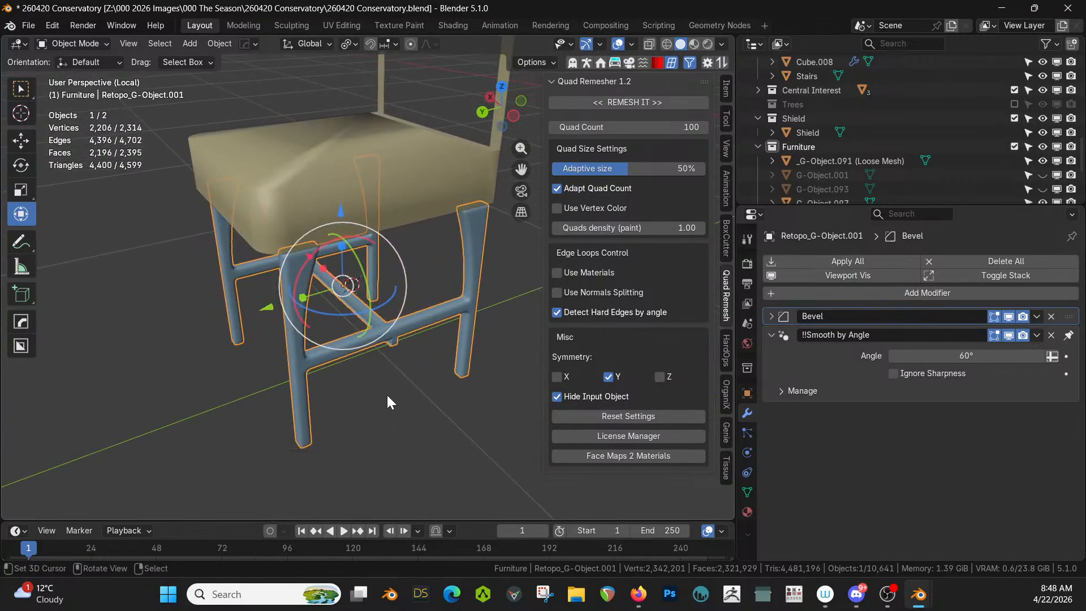
{"action": "key", "text": "ctrl+s"}
Step: Open the chair's seat and backrest mesh for editing and try selecting the backrest as linked faces
{"action": "middle_click_drag", "start_coordinate": [409, 317], "coordinate": [288, 348]}
{"action": "left_click", "coordinate": [336, 190]}
{"action": "key", "text": "Tab"}
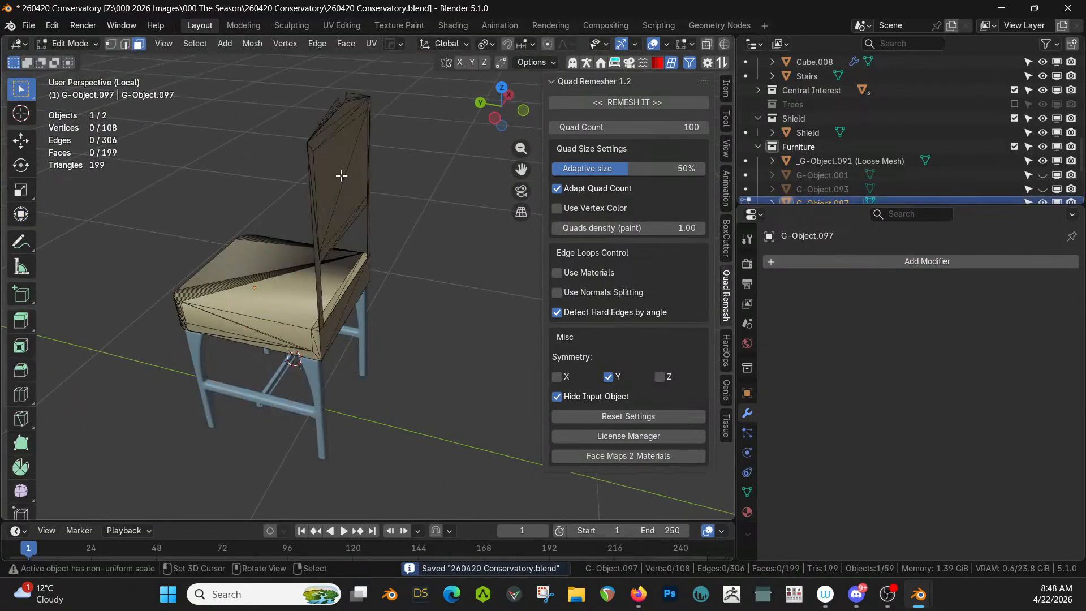
{"action": "left_click", "coordinate": [342, 172]}
{"action": "key", "text": "l"}
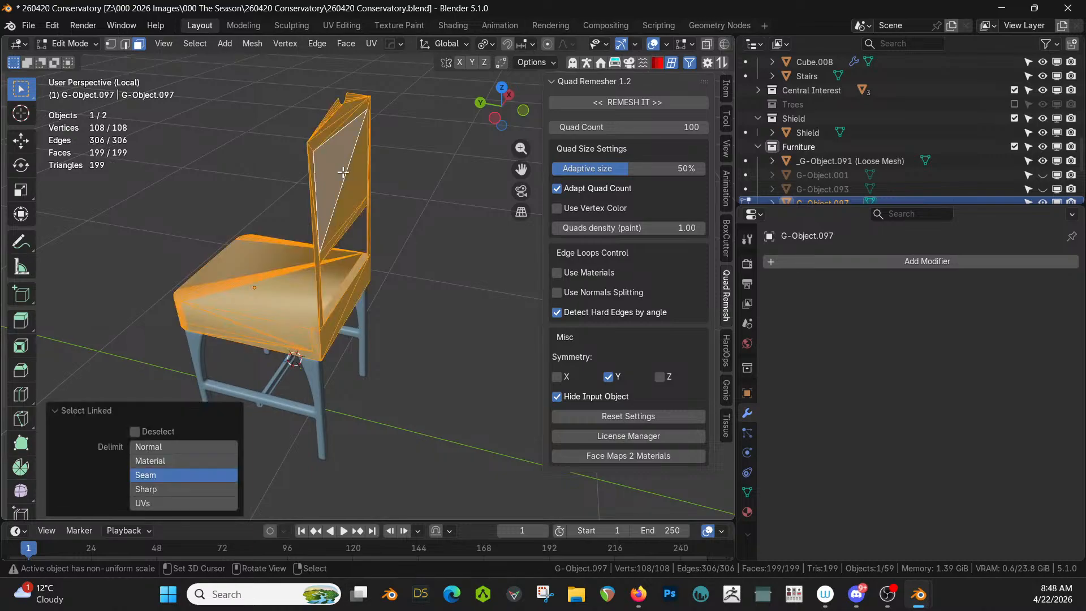
{"action": "scroll", "coordinate": [342, 173], "scroll_direction": "up", "scroll_amount": 3}
Step: Select the faces coplanar with the backrest's rear panel and separate them into their own object
{"action": "left_click", "coordinate": [330, 119]}
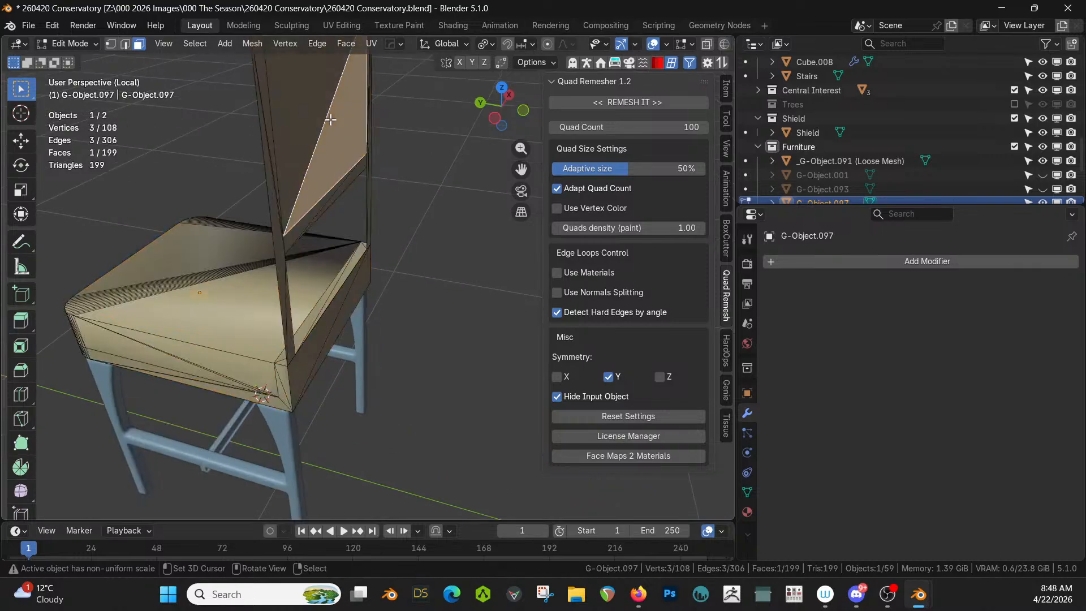
{"action": "key", "text": "shift+g"}
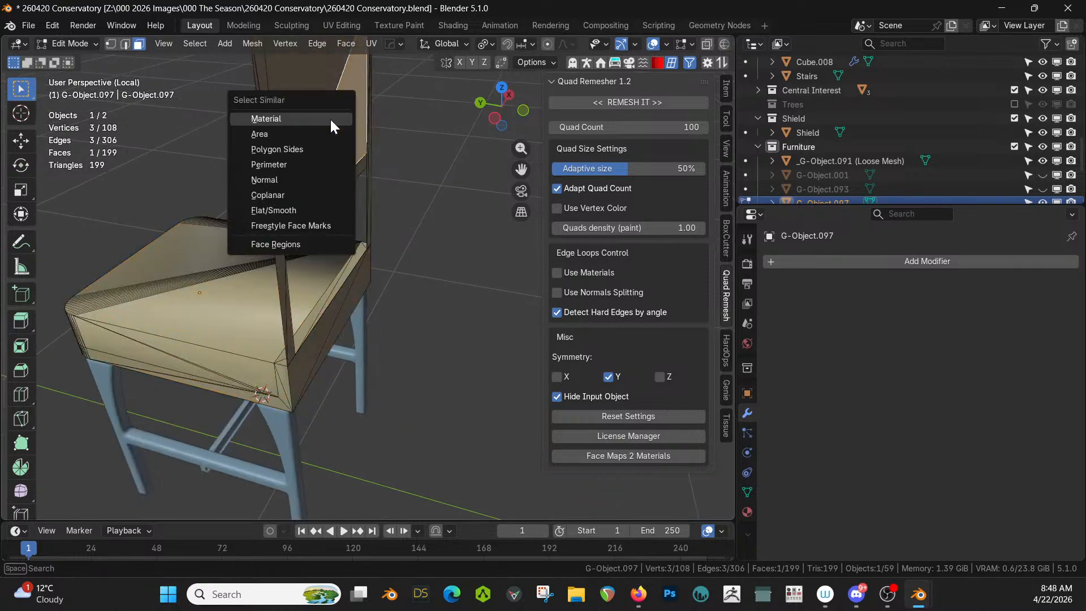
{"action": "left_click", "coordinate": [302, 195]}
{"action": "middle_click_drag", "start_coordinate": [302, 195], "coordinate": [375, 212]}
{"action": "key", "text": "p"}
{"action": "left_click", "coordinate": [290, 192]}
{"action": "key", "text": "Tab"}
{"action": "scroll", "coordinate": [375, 212], "scroll_direction": "down", "scroll_amount": 2}
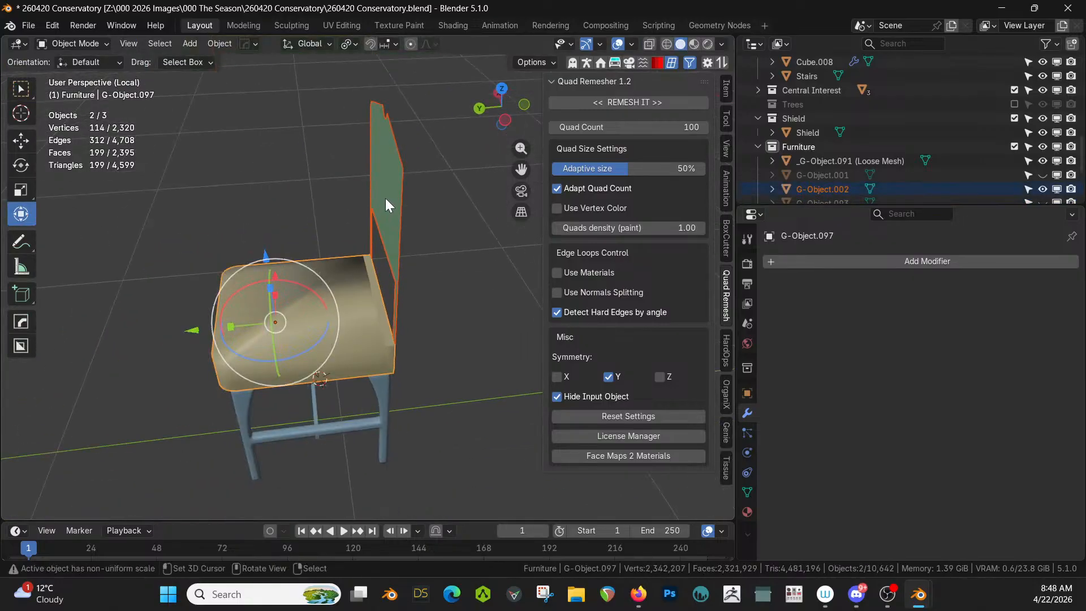
Step: Try a Solidify modifier about 0.039 thick on the separated backrest panel and undo it
{"action": "left_click", "coordinate": [386, 200]}
{"action": "key", "text": "q"}
{"action": "mouse_move", "coordinate": [388, 195]}
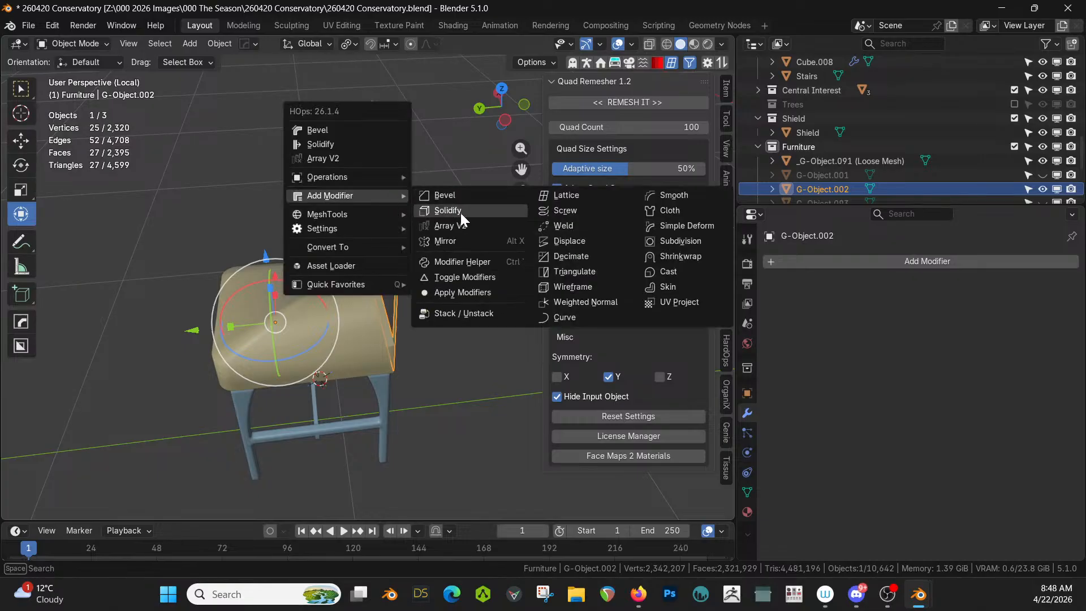
{"action": "left_click", "coordinate": [448, 211]}
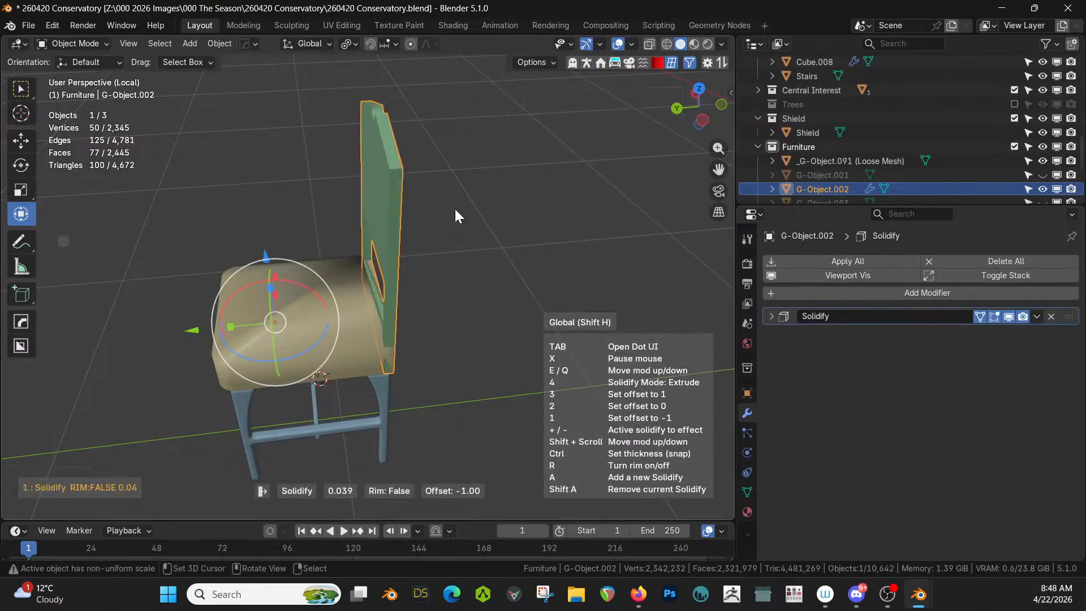
{"action": "left_click", "coordinate": [455, 209]}
{"action": "middle_click_drag", "start_coordinate": [455, 209], "coordinate": [314, 181]}
{"action": "key", "text": "ctrl+z"}
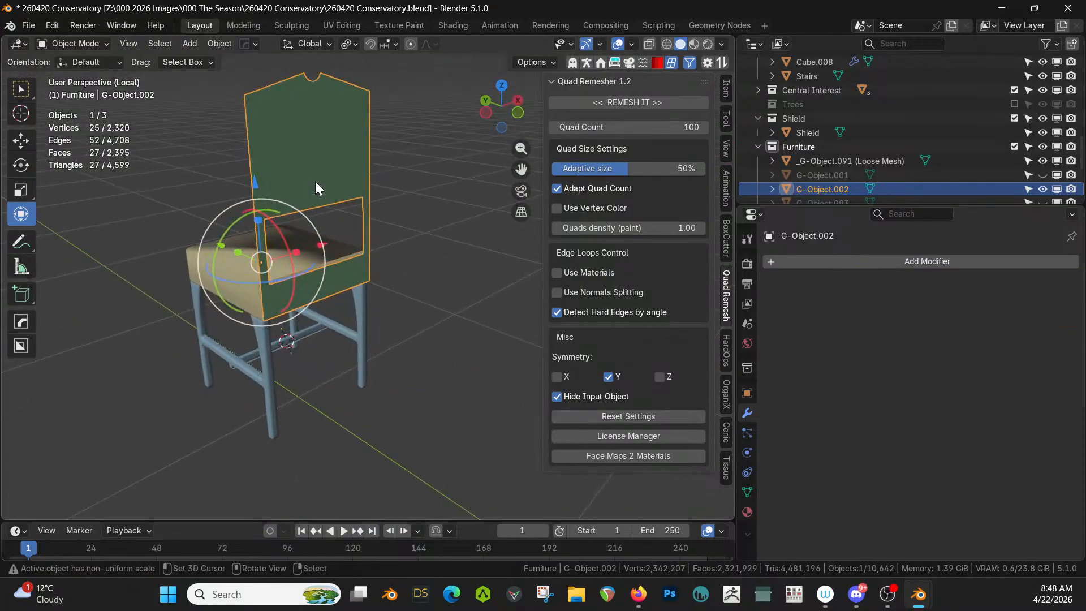
Step: Remesh the separated backrest panel with Quad Remesher at a quad count of 100
{"action": "key", "text": "Tab"}
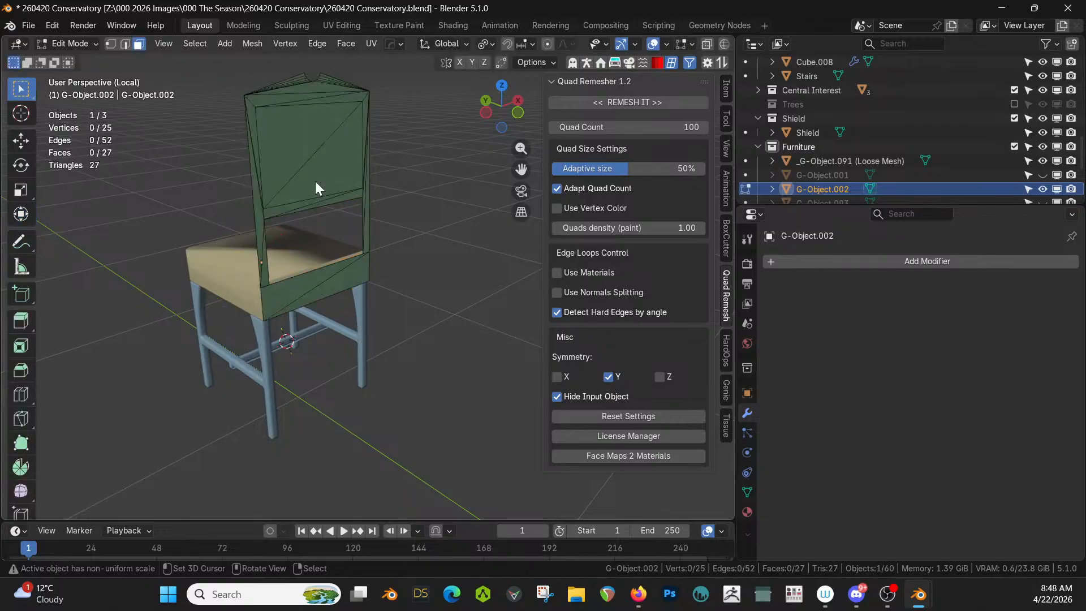
{"action": "key", "text": "Tab"}
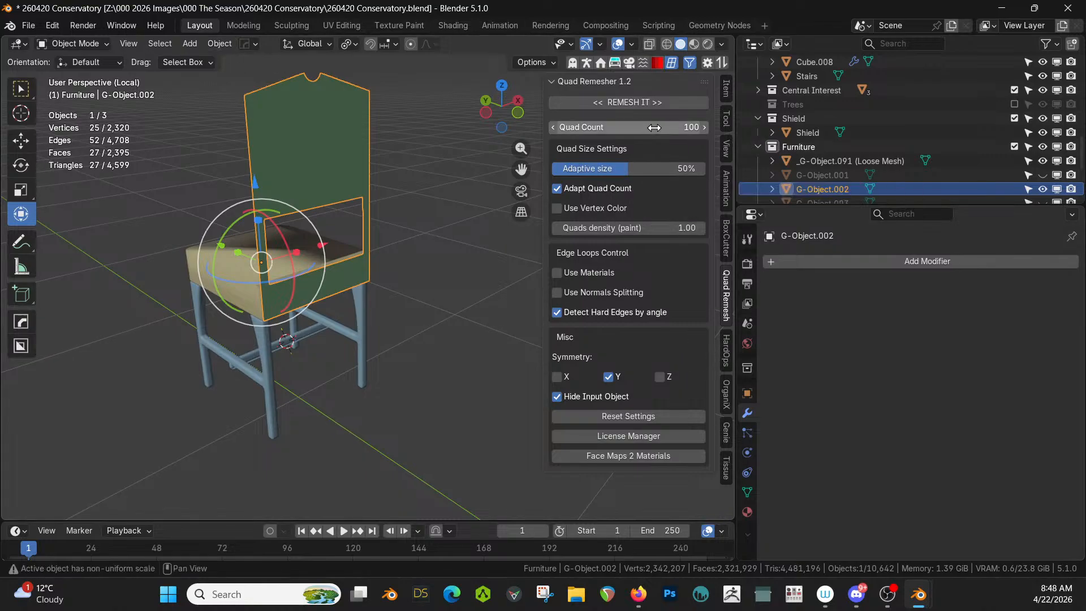
{"action": "left_click", "coordinate": [639, 103]}
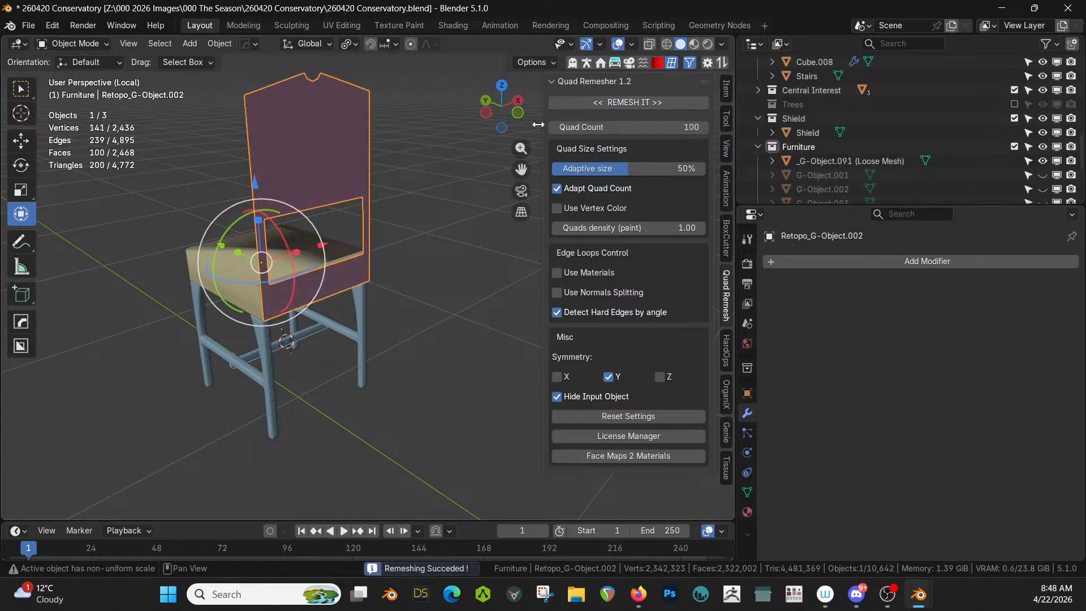
{"action": "middle_click_drag", "start_coordinate": [434, 177], "coordinate": [371, 175]}
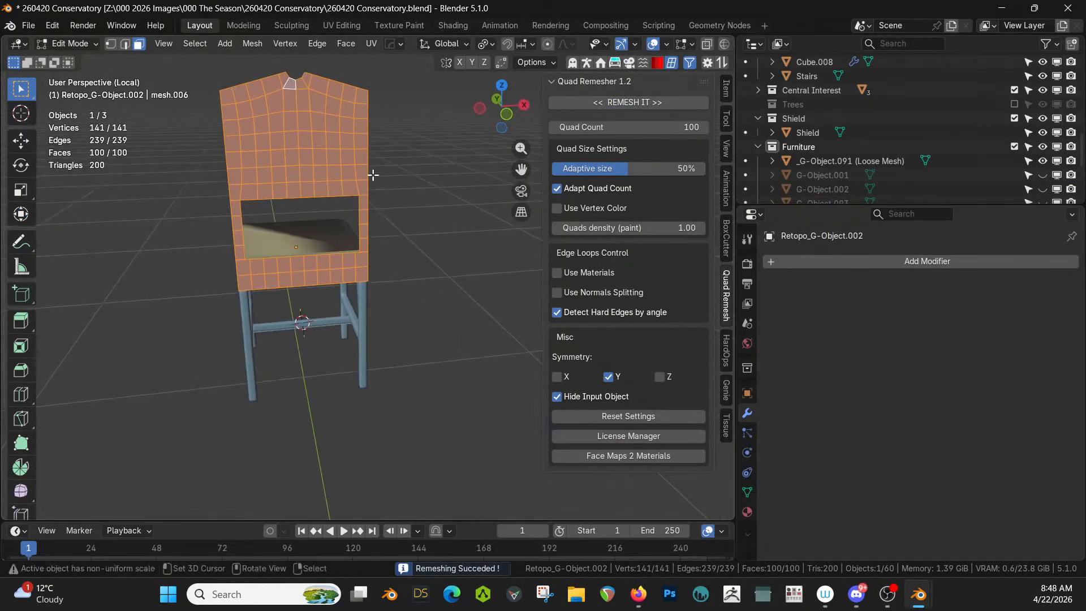
Step: Select a closed ring of faces one row inside the upper backrest panel's border in the remeshed object
{"action": "scroll", "coordinate": [379, 277], "scroll_direction": "up", "scroll_amount": 4}
{"action": "middle_click_drag", "start_coordinate": [379, 276], "coordinate": [417, 242]}
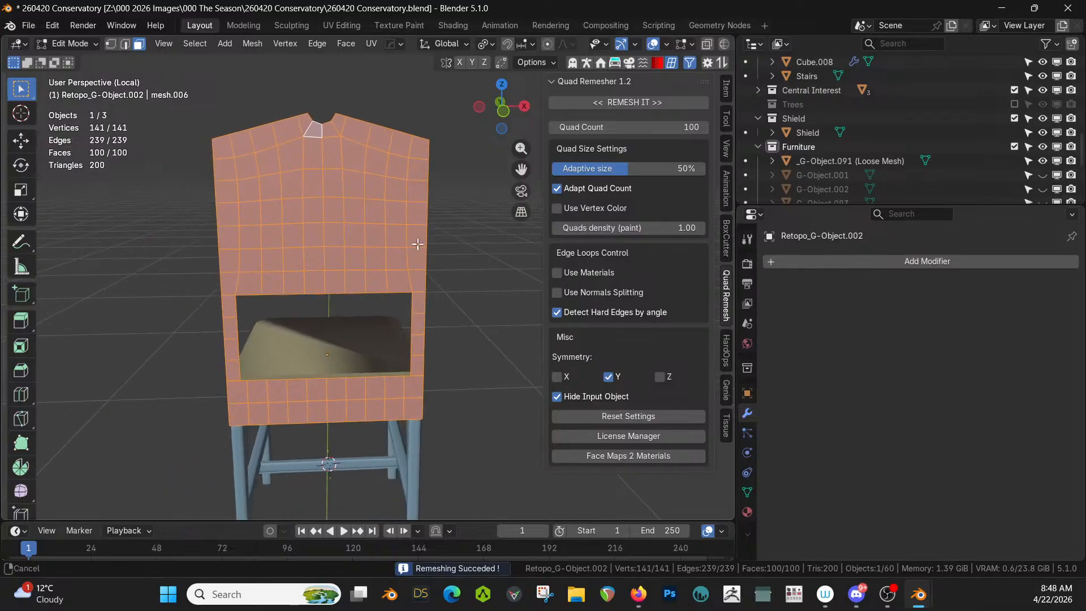
{"action": "left_click", "coordinate": [254, 163]}
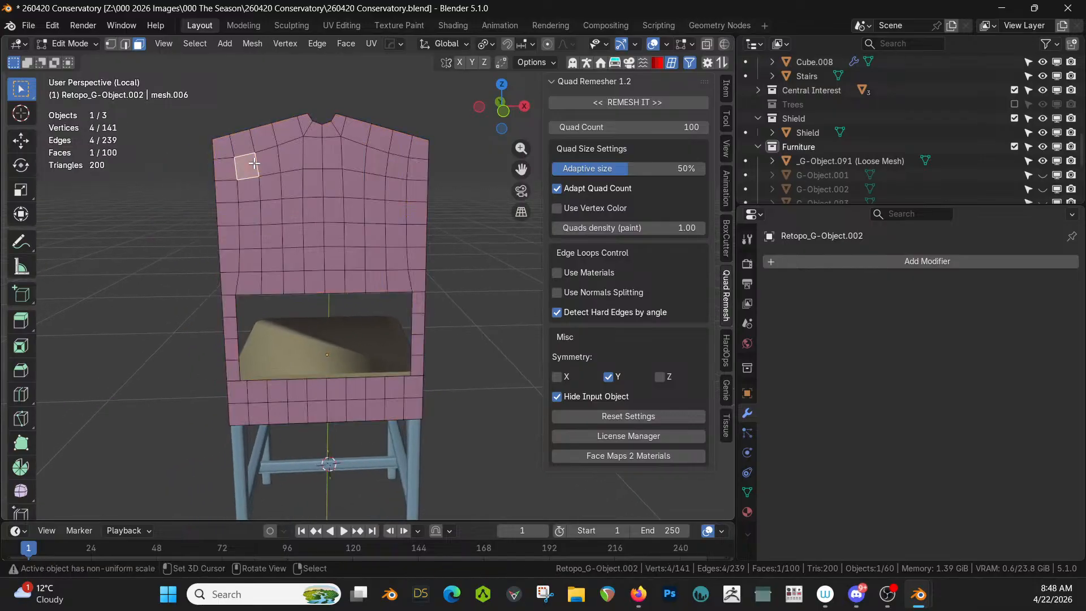
{"action": "left_click", "coordinate": [399, 166], "text": "ctrl"}
{"action": "left_click", "coordinate": [393, 258], "text": "ctrl"}
{"action": "left_click", "coordinate": [253, 260], "text": "ctrl"}
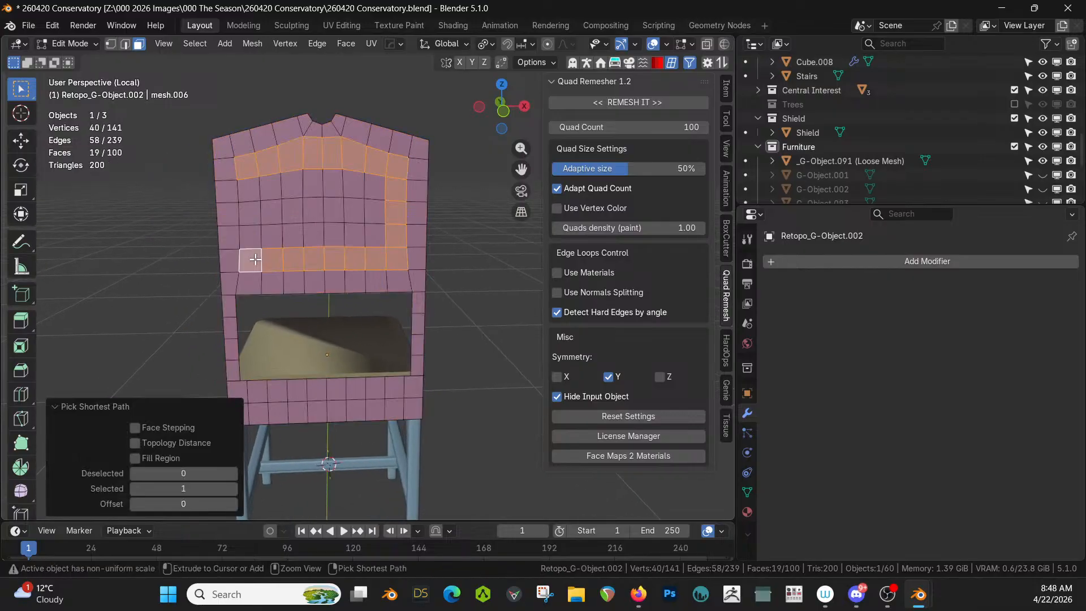
{"action": "left_click", "coordinate": [254, 194], "text": "ctrl"}
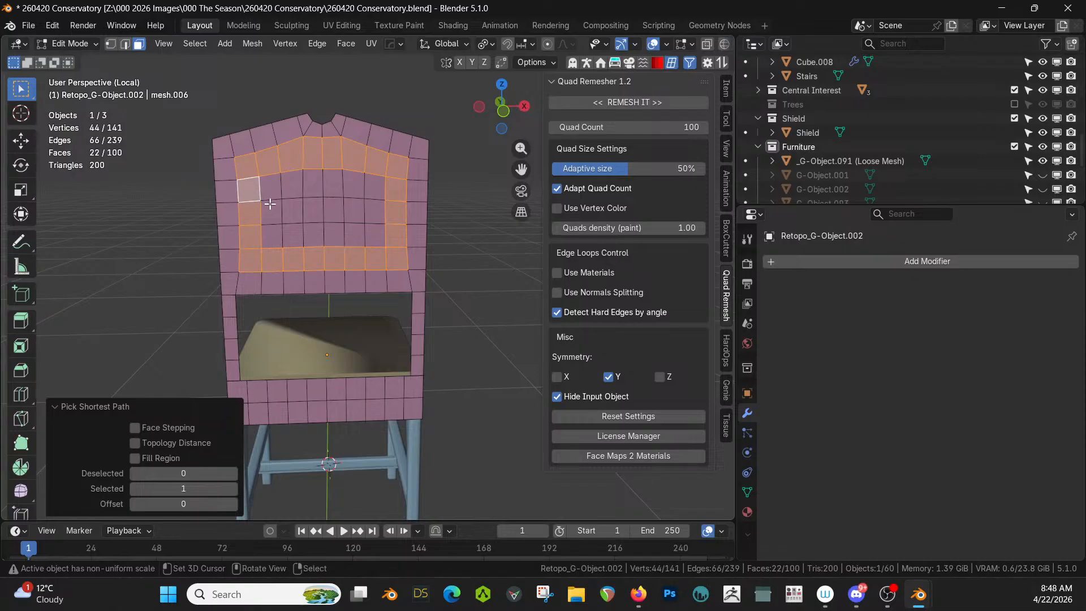
Step: Add the two columns of three faces inside the ring's left side to the selection
{"action": "left_click", "coordinate": [270, 184], "text": "shift"}
{"action": "left_click", "coordinate": [292, 182], "text": "shift"}
{"action": "left_click", "coordinate": [292, 211], "text": "shift"}
{"action": "left_click", "coordinate": [288, 234], "text": "shift"}
{"action": "left_click", "coordinate": [274, 236], "text": "shift"}
{"action": "left_click", "coordinate": [274, 212], "text": "shift"}
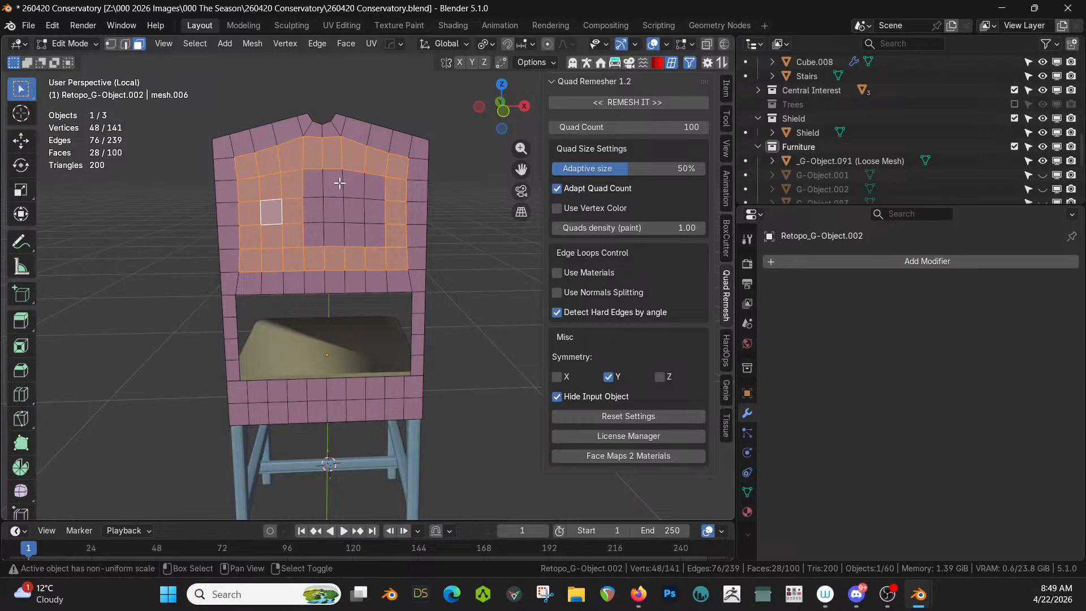
Step: Add the matching two columns of three faces inside the ring's right side, keeping the two central columns unselected
{"action": "left_click", "coordinate": [339, 184], "text": "shift"}
{"action": "left_click", "coordinate": [354, 182], "text": "shift"}
{"action": "left_click", "coordinate": [369, 184], "text": "shift"}
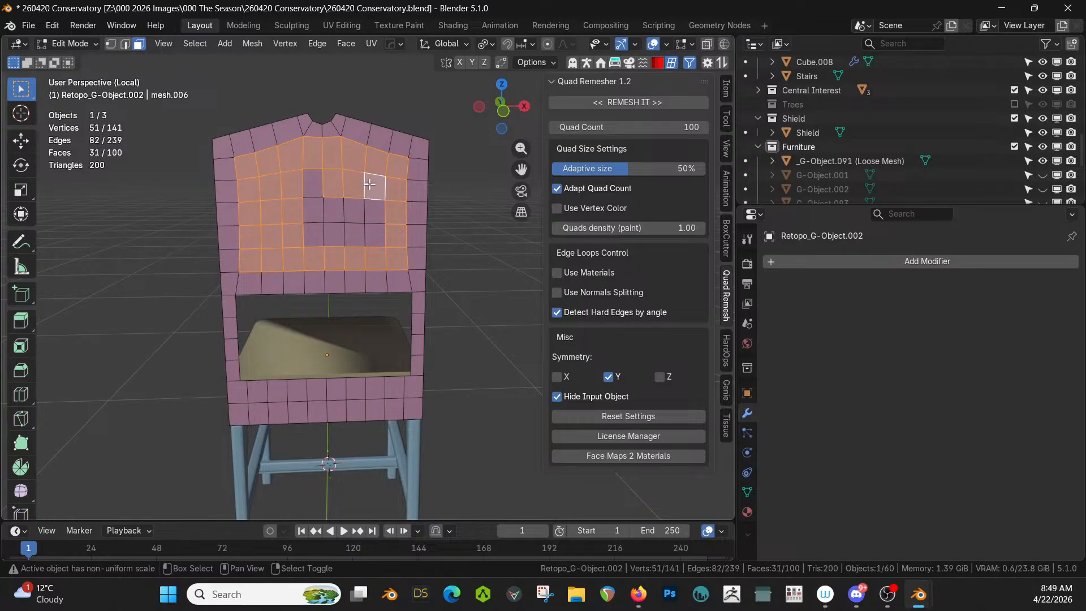
{"action": "left_click", "coordinate": [332, 183], "text": "shift"}
{"action": "left_click", "coordinate": [332, 183], "text": "shift"}
{"action": "left_click", "coordinate": [352, 209], "text": "shift"}
{"action": "left_click", "coordinate": [373, 211], "text": "shift"}
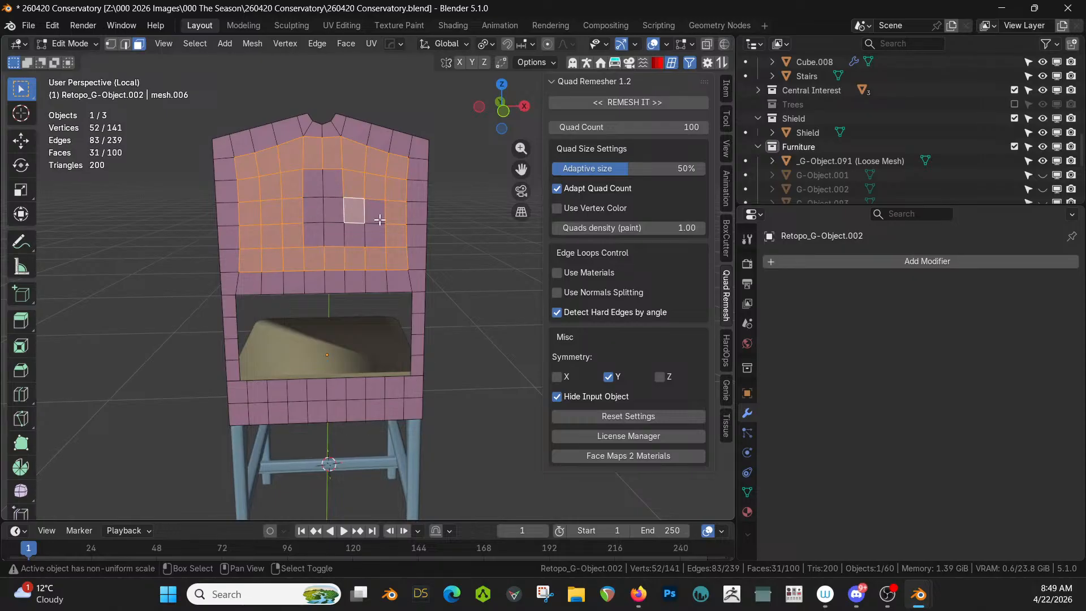
{"action": "left_click", "coordinate": [368, 234], "text": "shift"}
{"action": "left_click", "coordinate": [354, 235], "text": "shift"}
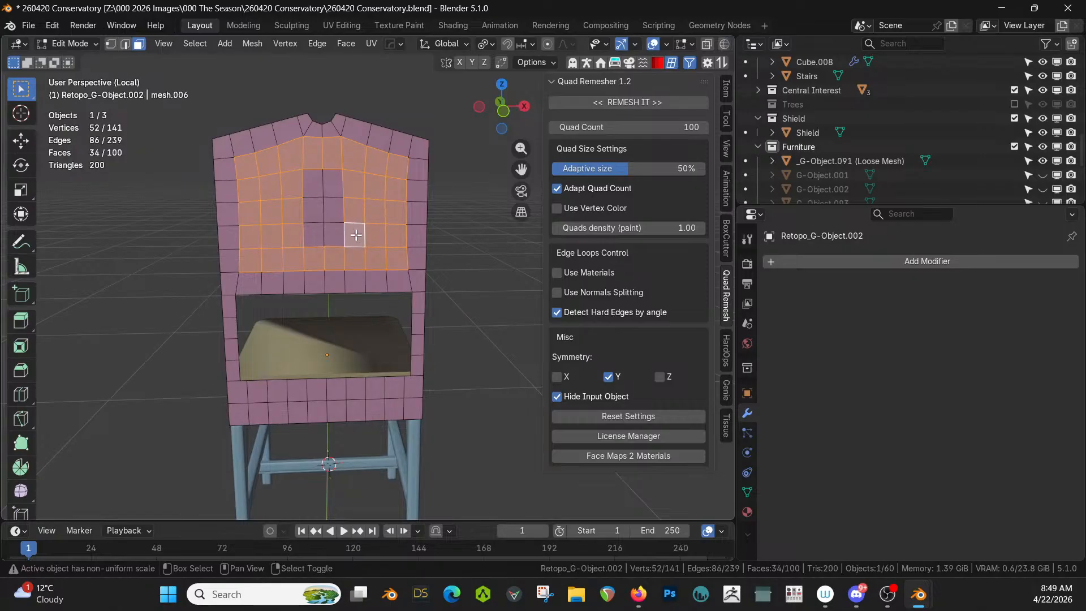
Step: Try deleting the selected faces around the two central columns of the upper backrest panel
{"action": "middle_click_drag", "start_coordinate": [375, 234], "coordinate": [418, 261]}
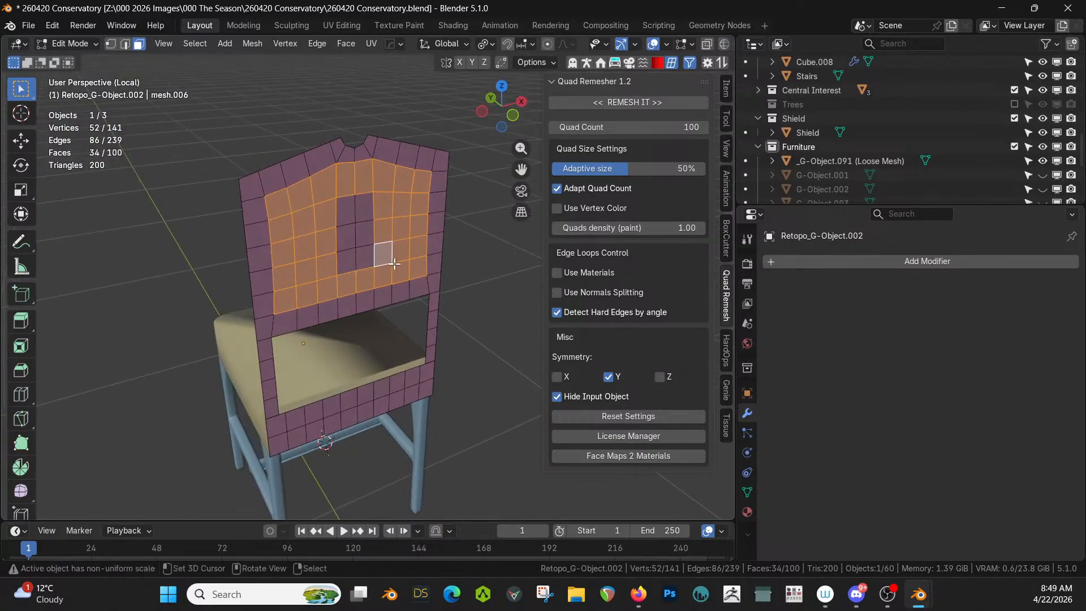
{"action": "key", "text": "x"}
{"action": "left_click", "coordinate": [368, 294]}
{"action": "middle_click_drag", "start_coordinate": [372, 299], "coordinate": [375, 286]}
{"action": "key", "text": "ctrl+z"}
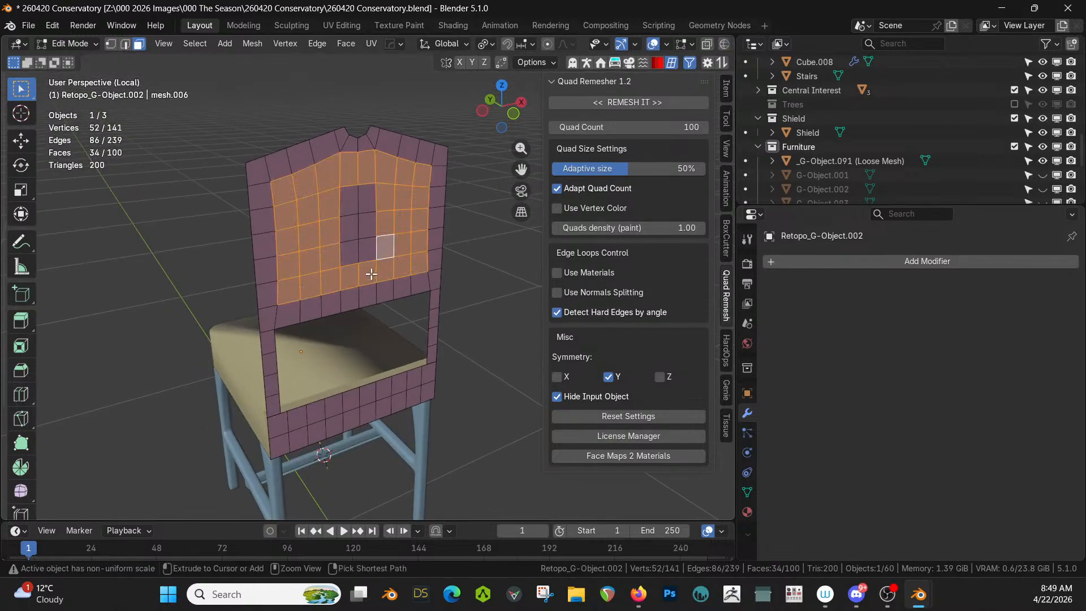
Step: Deselect the two central faces above and the two below the unselected middle columns, leaving two separate face blocks selected
{"action": "left_click", "coordinate": [356, 172], "text": "shift"}
{"action": "left_click", "coordinate": [360, 171], "text": "shift"}
{"action": "left_click", "coordinate": [355, 267], "text": "shift"}
{"action": "left_click", "coordinate": [368, 268], "text": "shift"}
Step: Try deleting the two selected face blocks on either side of the central columns
{"action": "key", "text": "x"}
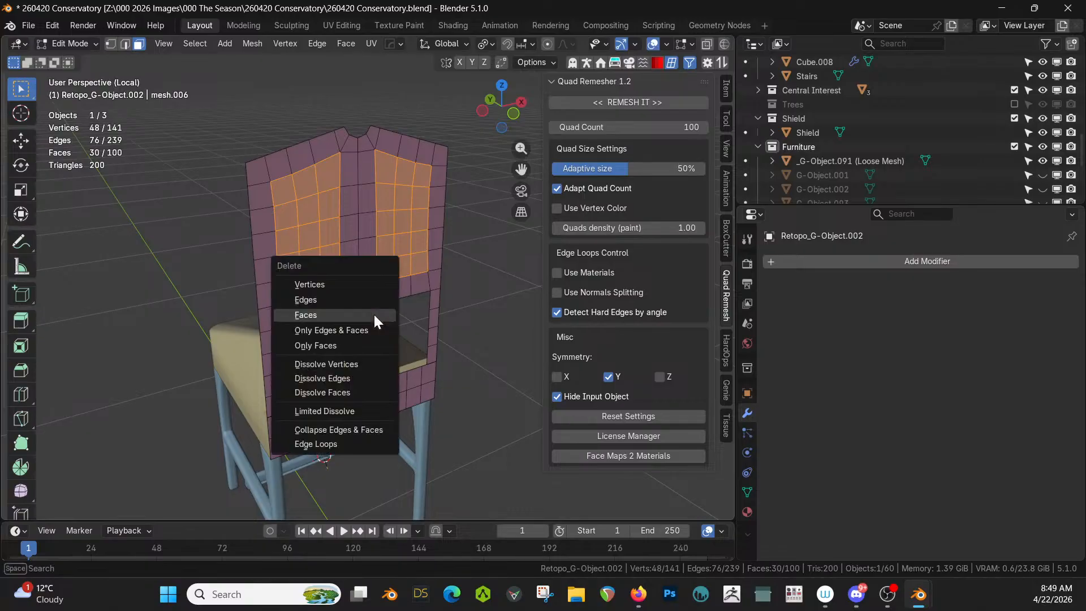
{"action": "left_click", "coordinate": [374, 315]}
{"action": "middle_click_drag", "start_coordinate": [374, 315], "coordinate": [310, 313]}
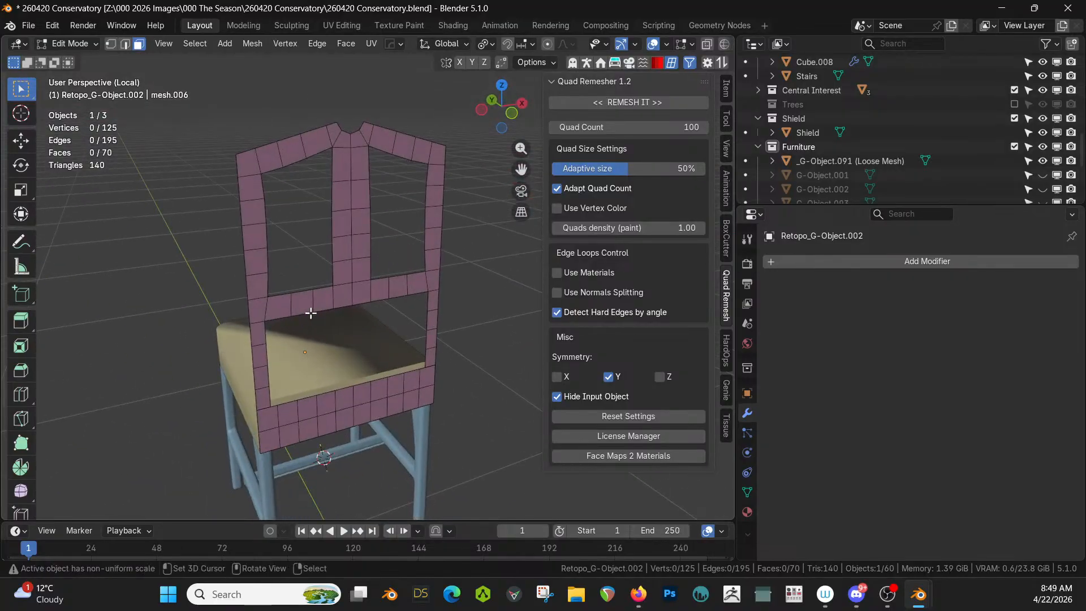
{"action": "key", "text": "ctrl+z"}
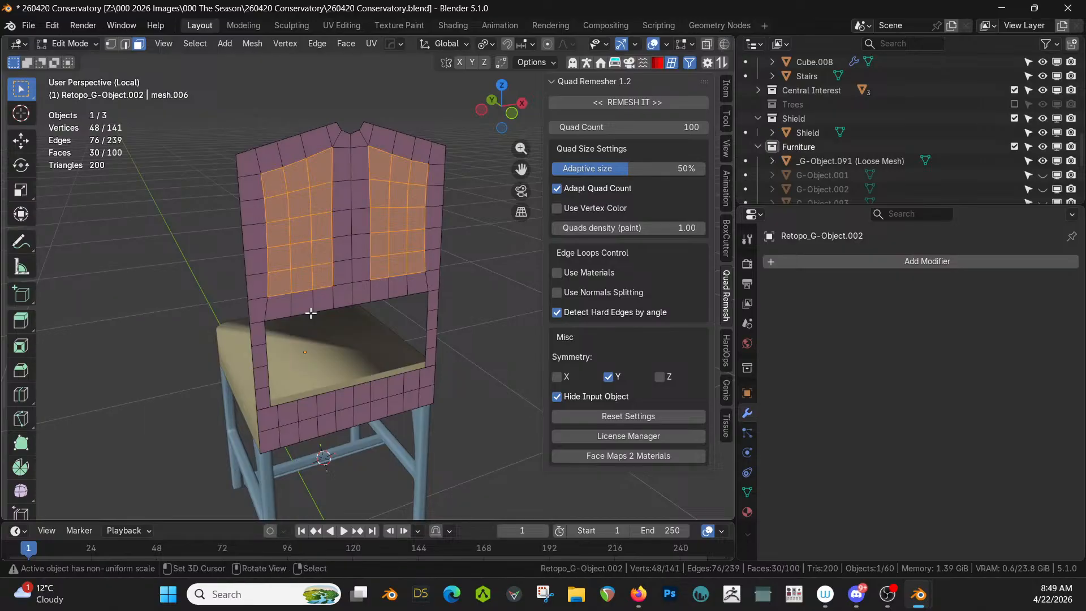
Step: Separate the two selected face blocks from the backrest into their own object and return to Object Mode
{"action": "key", "text": "p"}
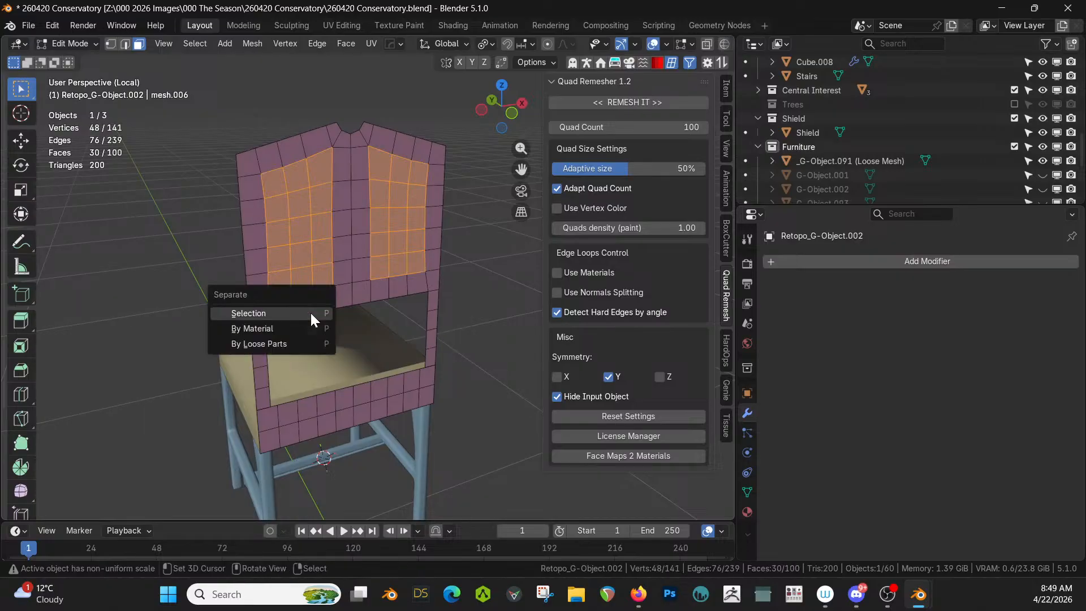
{"action": "left_click", "coordinate": [311, 313]}
{"action": "key", "text": "Tab"}
Step: Add a Solidify modifier to the backrest frame with a thickness of about 0.045 and an offset of -1
{"action": "middle_click_drag", "start_coordinate": [283, 308], "coordinate": [458, 317]}
{"action": "left_click", "coordinate": [457, 318]}
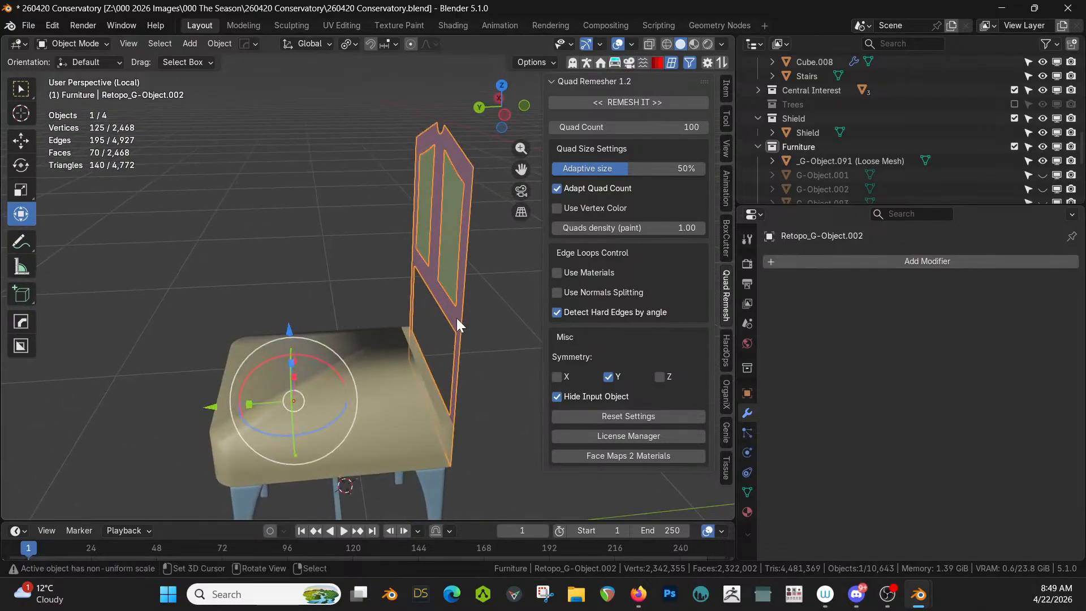
{"action": "key", "text": "q"}
{"action": "mouse_move", "coordinate": [457, 318]}
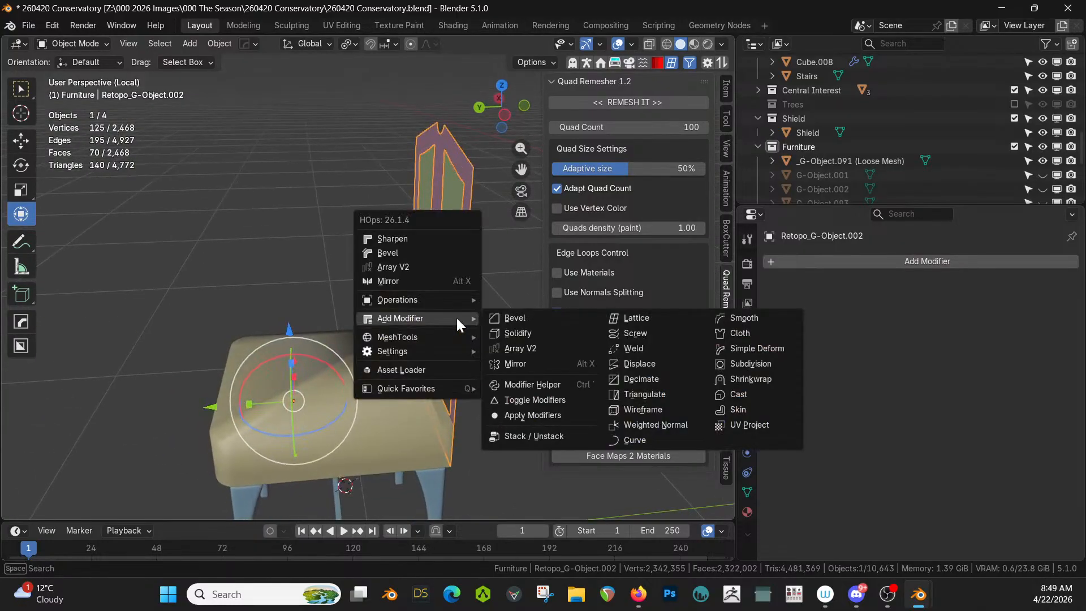
{"action": "left_click", "coordinate": [553, 333]}
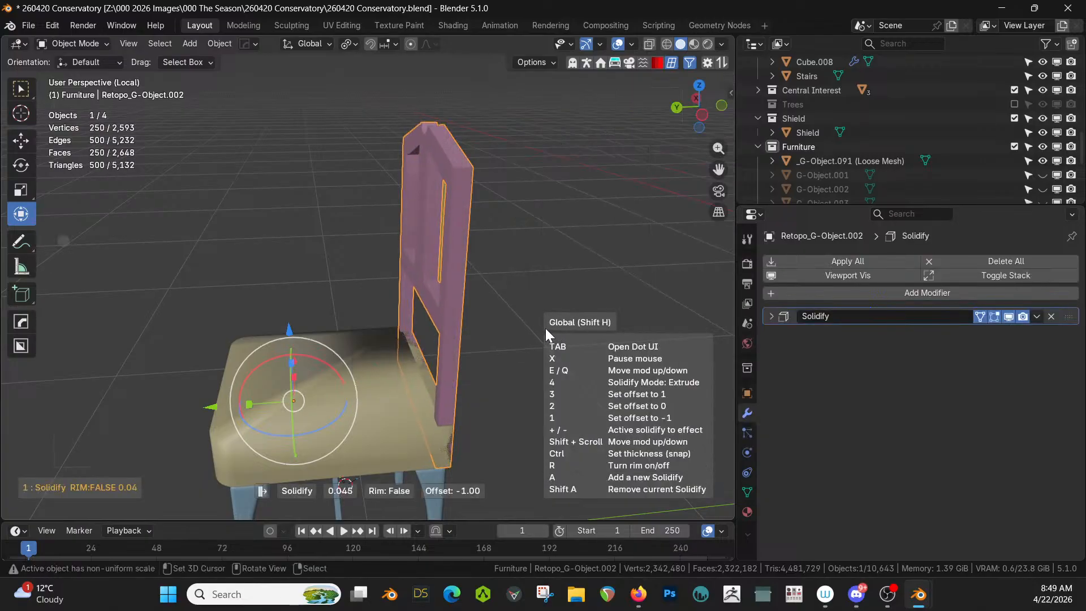
{"action": "left_click", "coordinate": [545, 328]}
{"action": "key", "text": "n"}
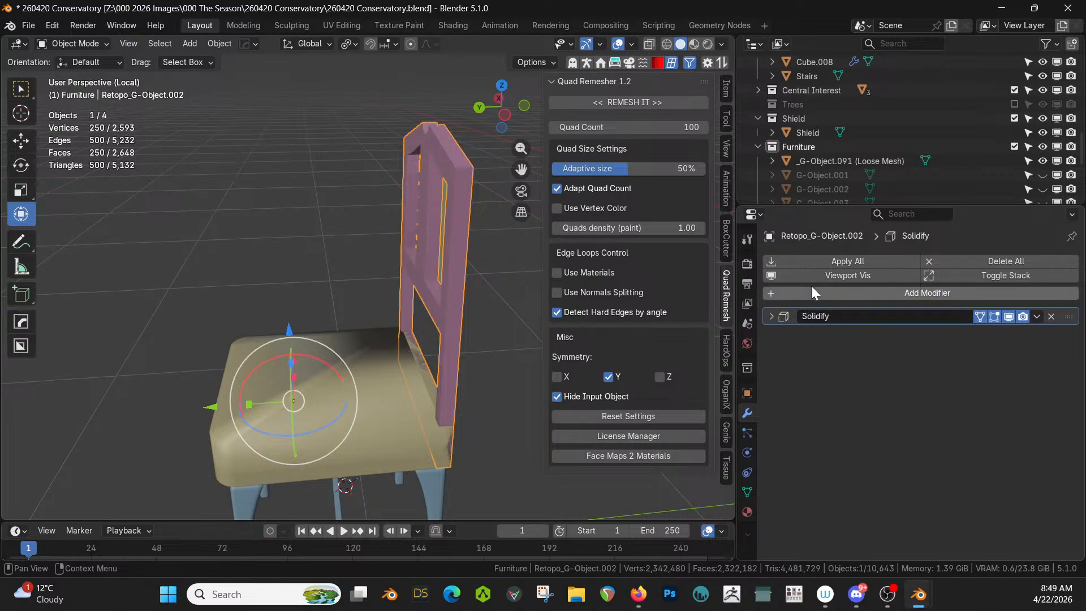
Step: Add a Bevel modifier to the backrest frame with 3 segments and a 30° angle limit
{"action": "key", "text": "q"}
{"action": "left_click", "coordinate": [537, 288]}
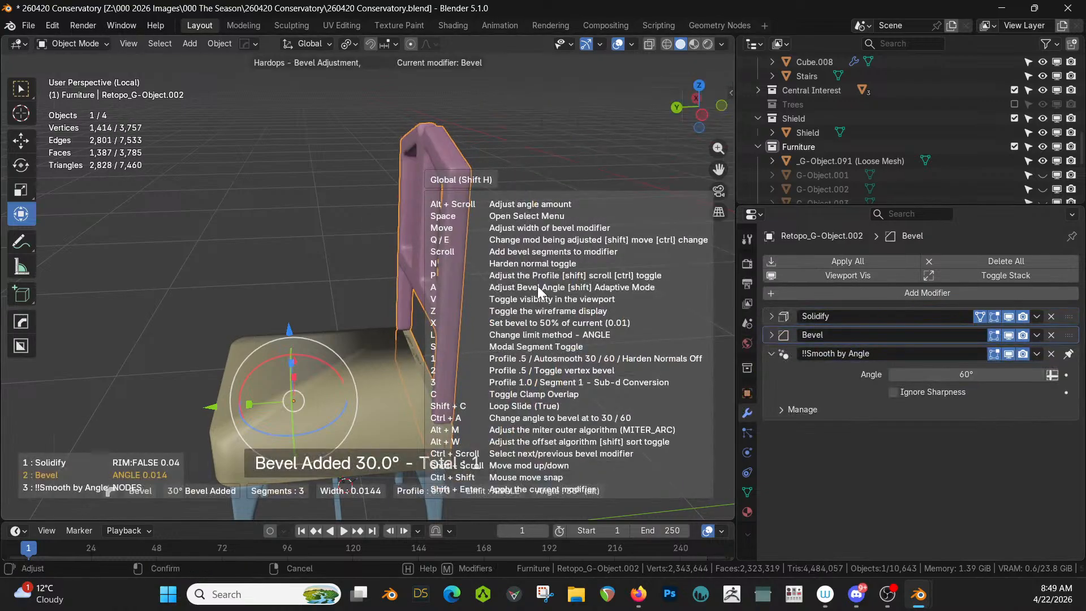
{"action": "left_click", "coordinate": [413, 268]}
{"action": "middle_click_drag", "start_coordinate": [413, 268], "coordinate": [515, 266]}
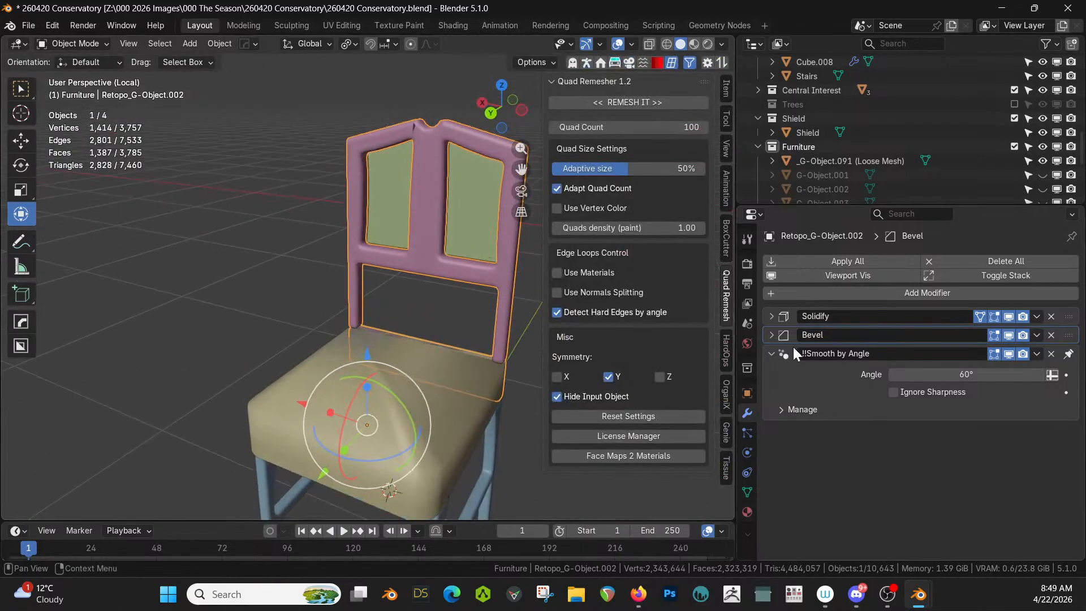
Step: Set the frame's bevel amount to 0.003 m and apply all of its modifiers
{"action": "left_click", "coordinate": [771, 335]}
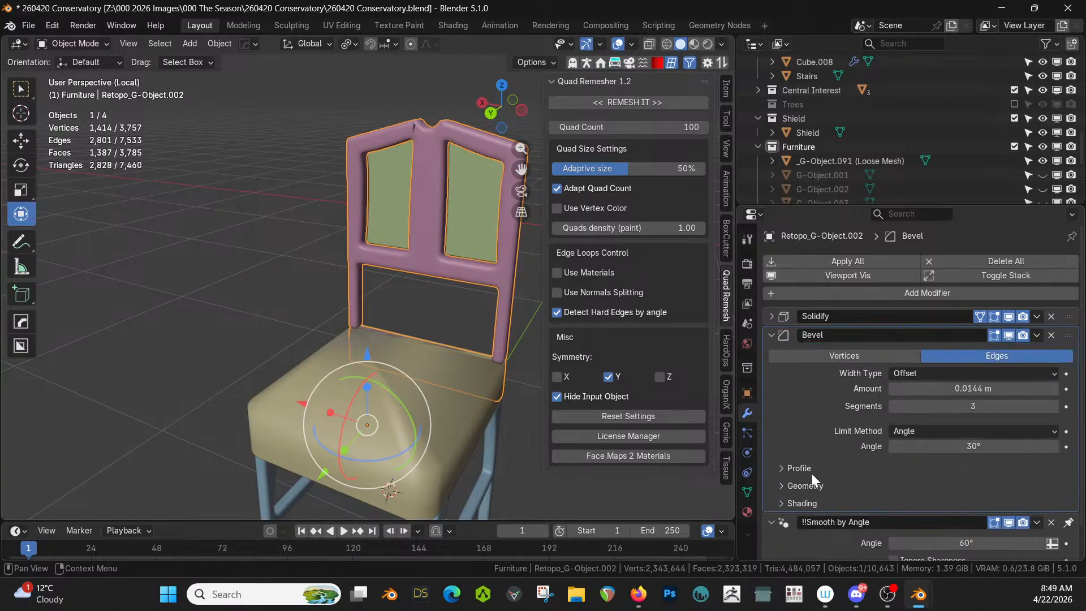
{"action": "left_click", "coordinate": [979, 389]}
{"action": "type", "text": "0.003"}
{"action": "key", "text": "Return"}
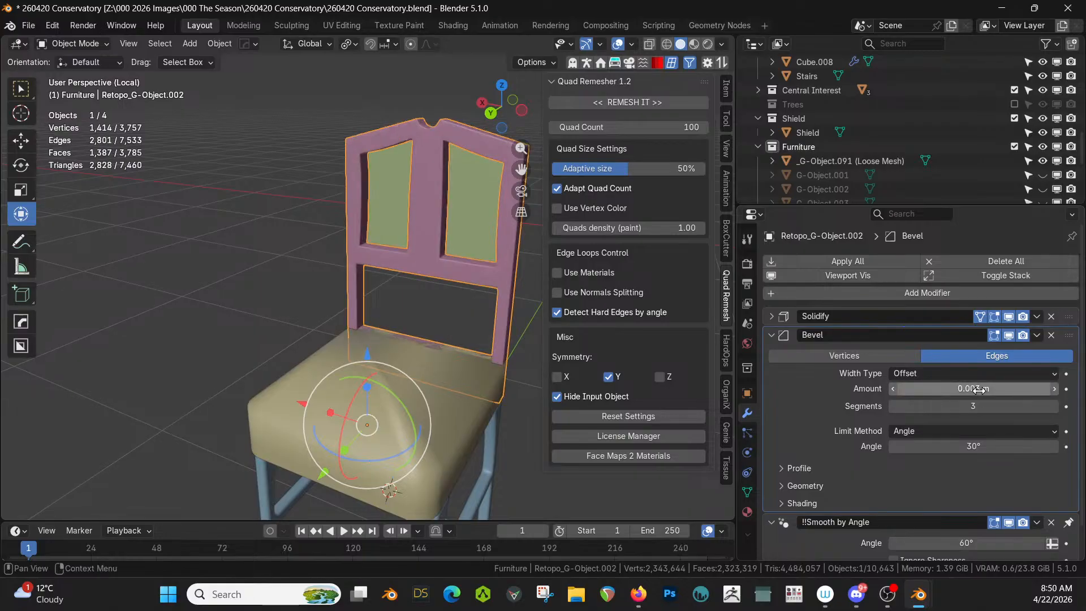
{"action": "middle_click_drag", "start_coordinate": [526, 318], "coordinate": [432, 312]}
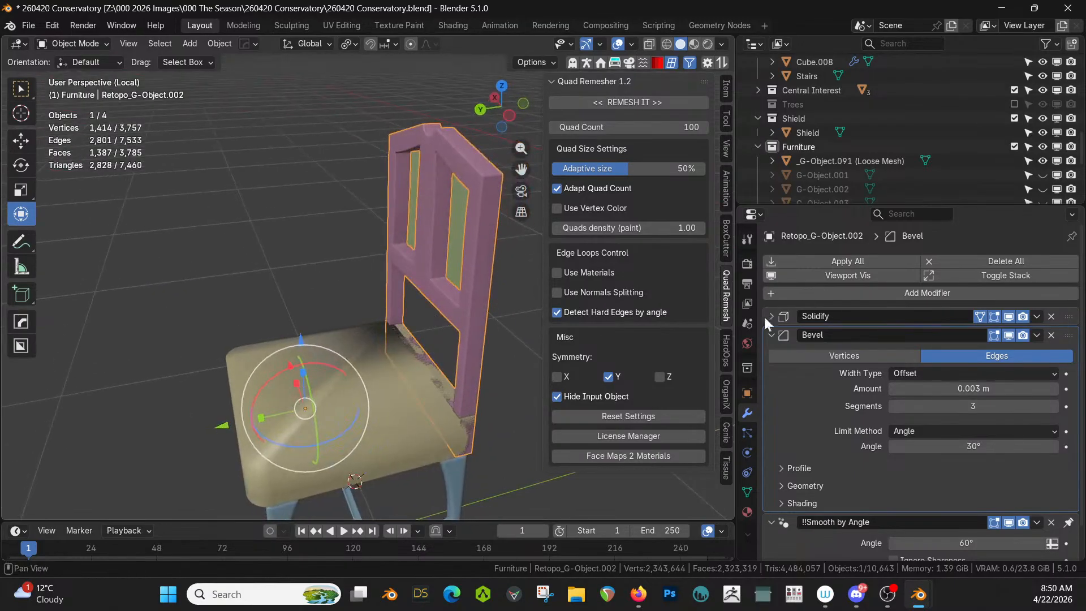
{"action": "left_click", "coordinate": [875, 262]}
Step: Move the separated inset panels about 0.0095 m along global Y within the backrest frame
{"action": "left_click", "coordinate": [456, 229]}
{"action": "middle_click_drag", "start_coordinate": [449, 245], "coordinate": [429, 286]}
{"action": "key", "text": "g"}
{"action": "key", "text": "y"}
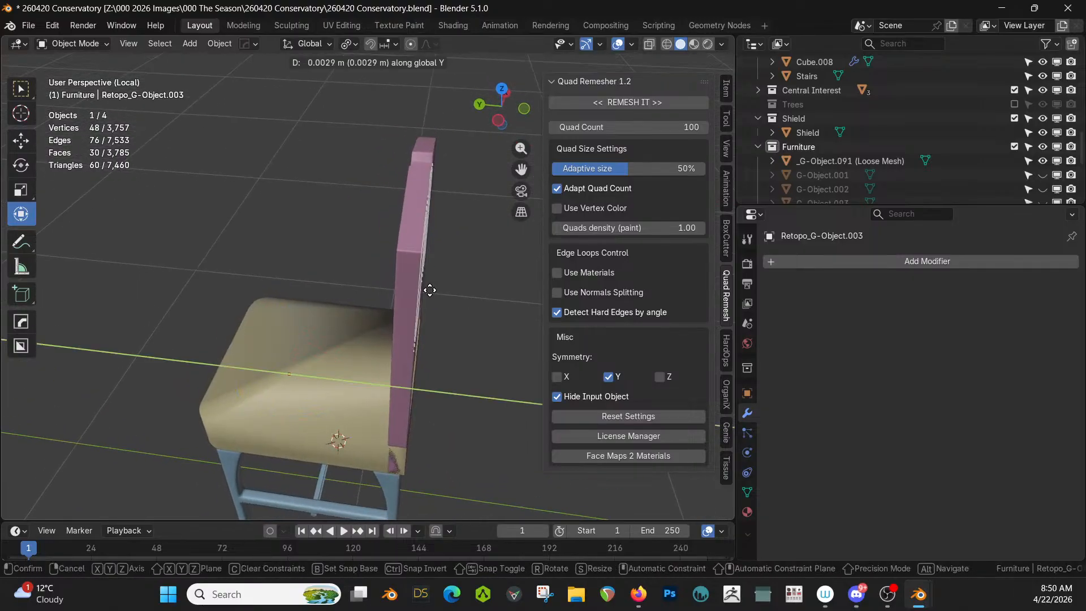
{"action": "left_click", "coordinate": [429, 288]}
{"action": "middle_click_drag", "start_coordinate": [427, 286], "coordinate": [331, 298]}
{"action": "scroll", "coordinate": [394, 331], "scroll_direction": "up", "scroll_amount": 2}
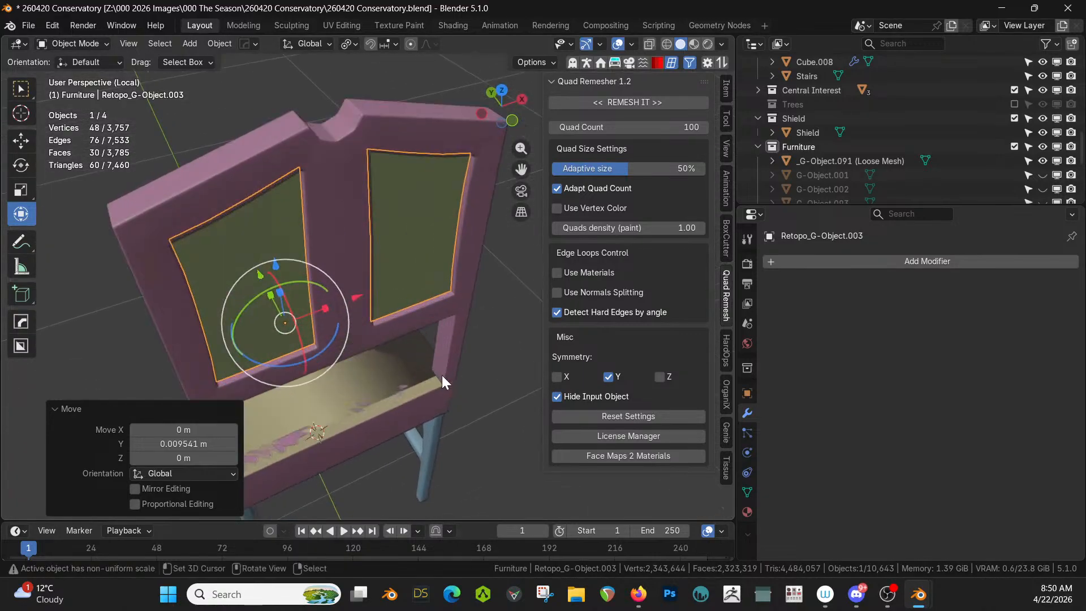
Step: Check the inset panels' mesh in Edit Mode and save the file
{"action": "key", "text": "Tab"}
{"action": "middle_click_drag", "start_coordinate": [442, 375], "coordinate": [410, 340]}
{"action": "key", "text": "Tab"}
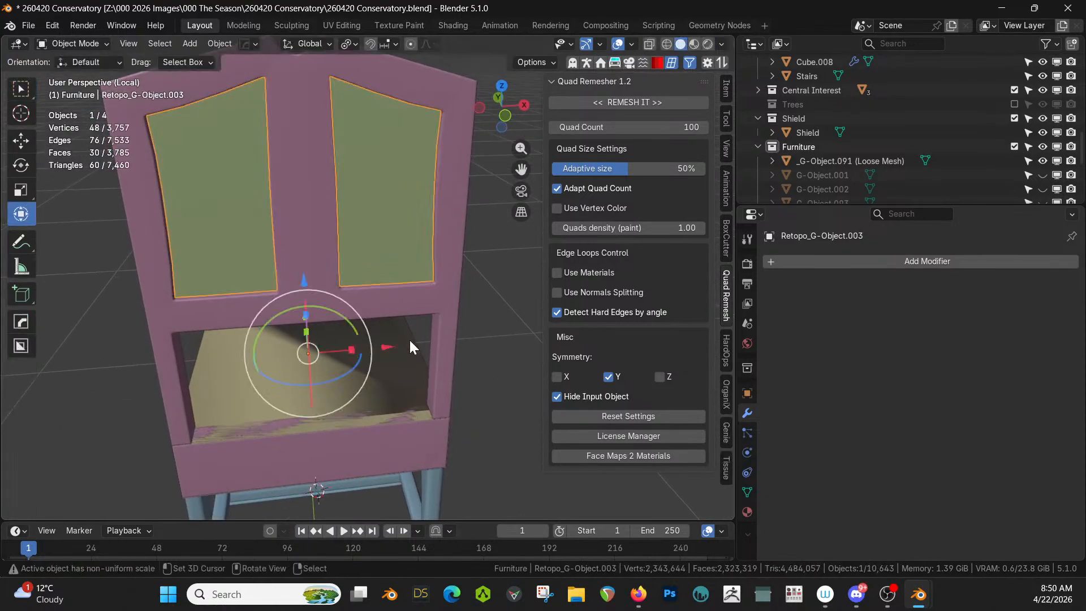
{"action": "key", "text": "ctrl+s"}
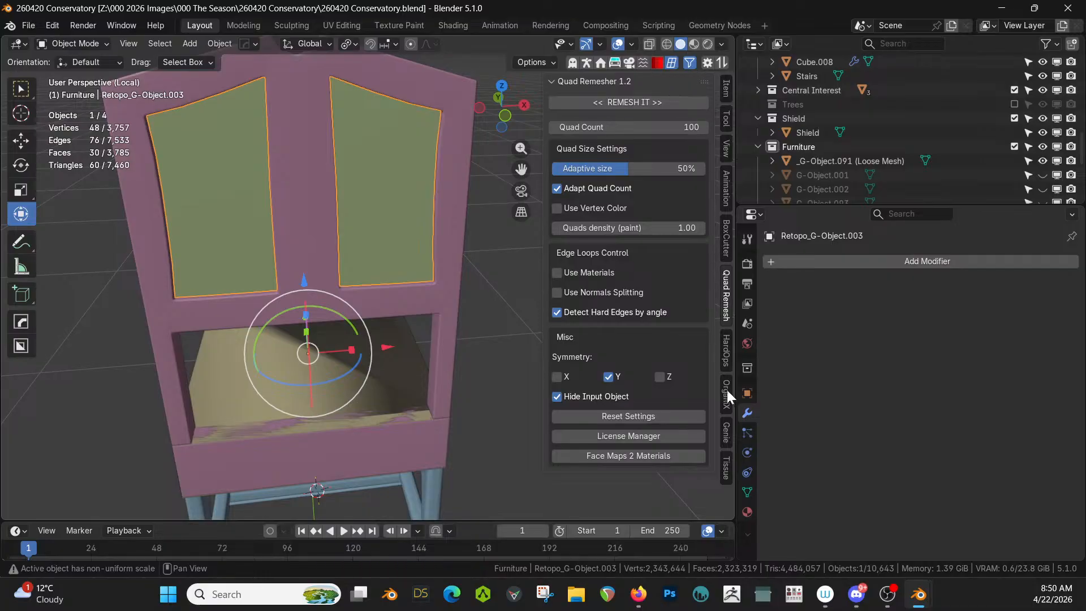
Step: Generate a Tissue Dual Mesh from the inset panels with Quad Faces as source faces and modifiers applied
{"action": "left_click", "coordinate": [727, 465]}
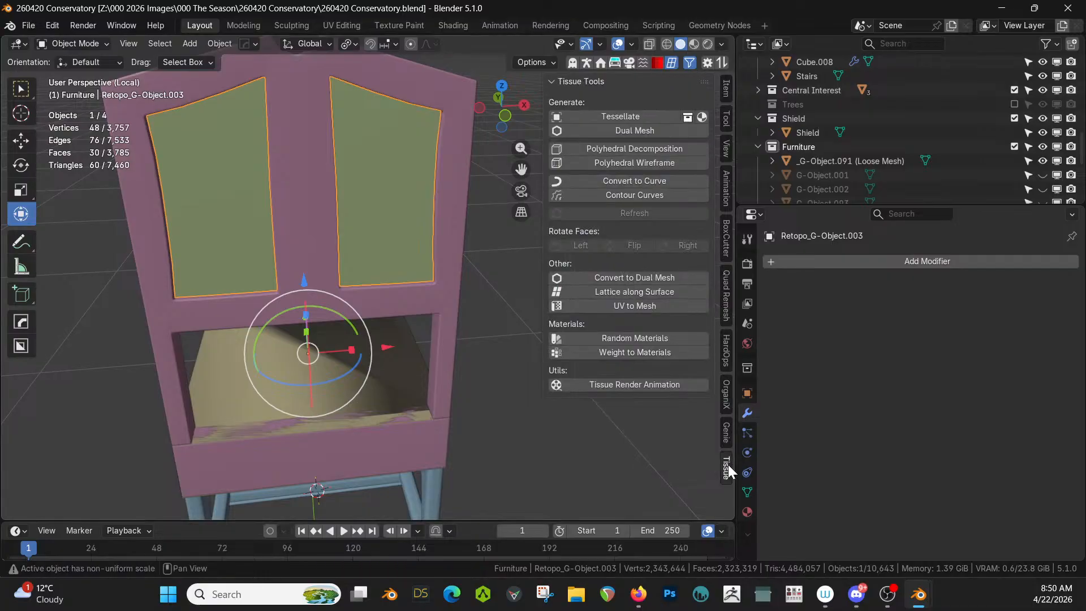
{"action": "left_click", "coordinate": [643, 129]}
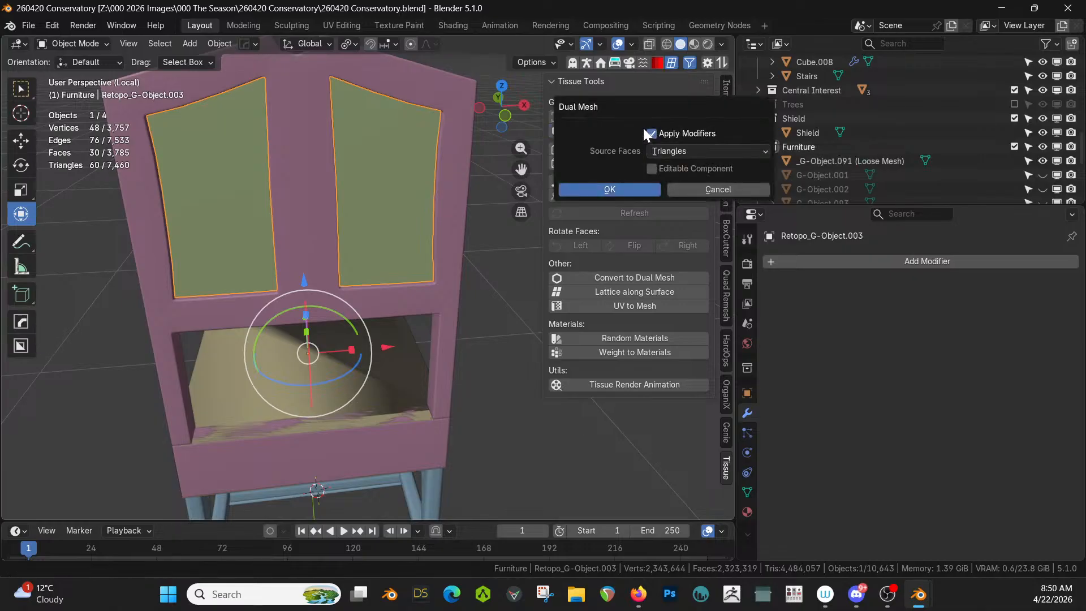
{"action": "left_click", "coordinate": [696, 155]}
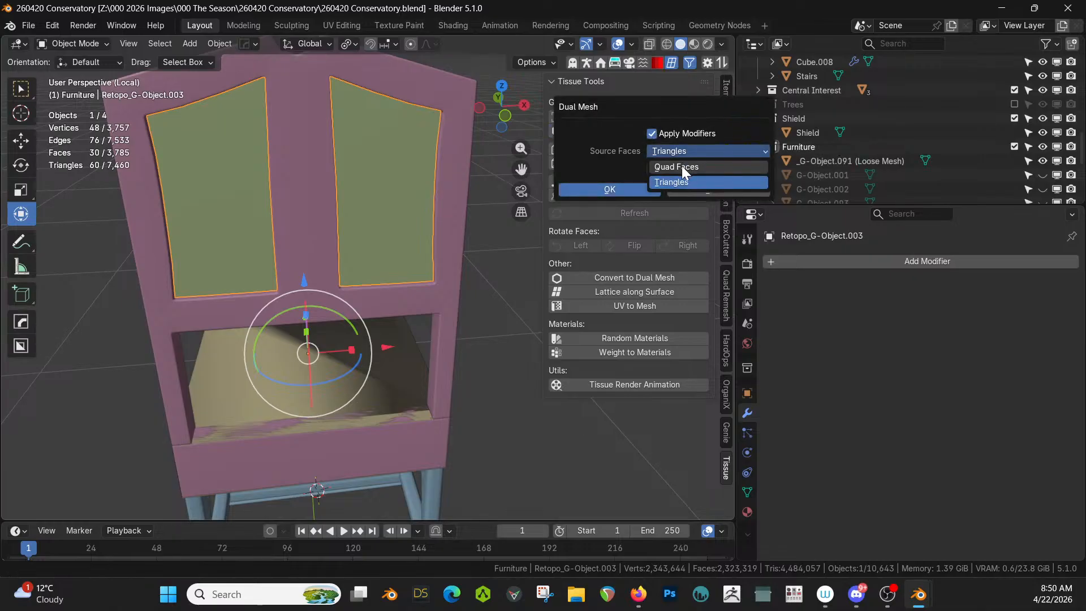
{"action": "left_click", "coordinate": [681, 165]}
{"action": "left_click", "coordinate": [622, 189]}
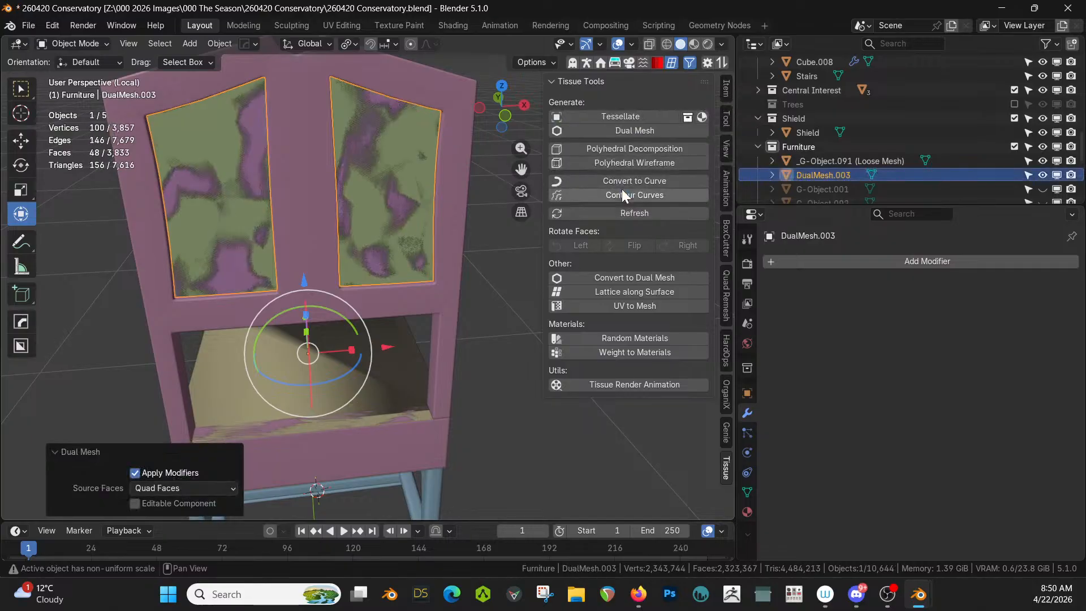
Step: Delete the original inset panels object and open the dual mesh in Edit Mode to examine its pattern
{"action": "left_click", "coordinate": [399, 156]}
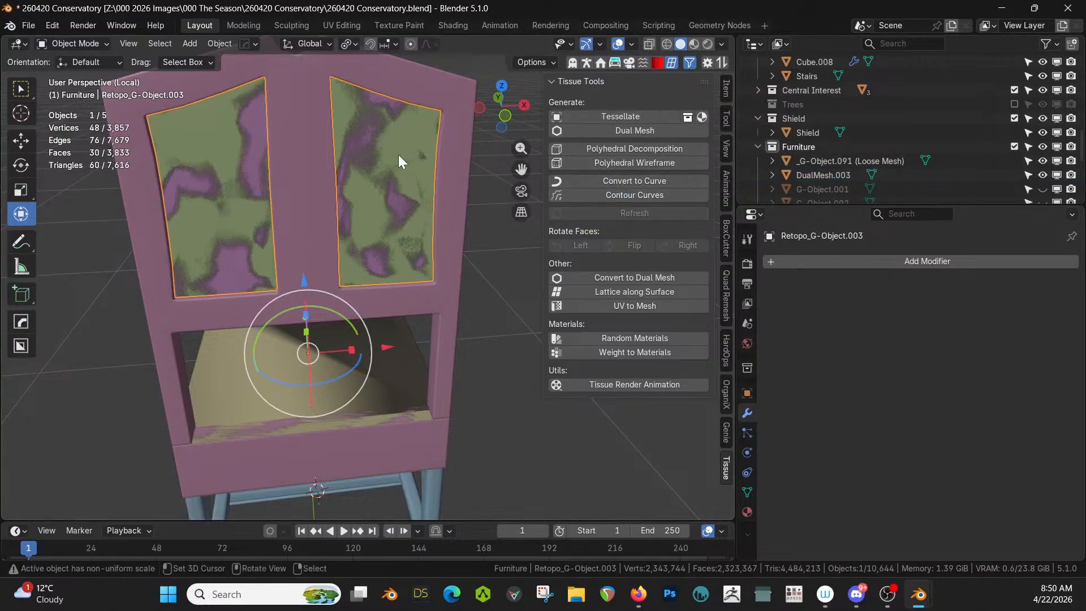
{"action": "key", "text": "Delete"}
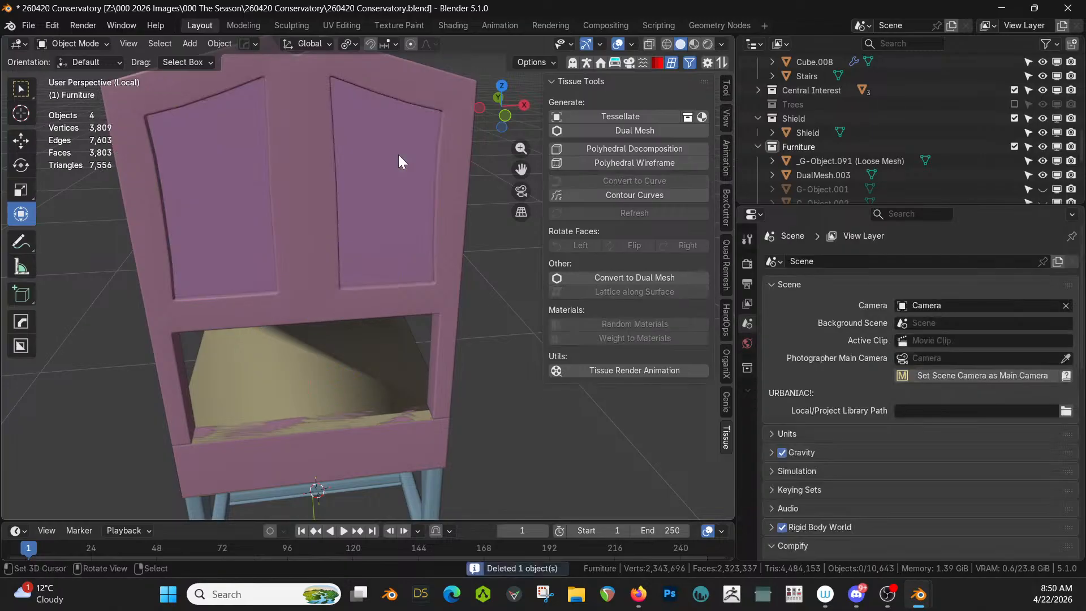
{"action": "left_click", "coordinate": [802, 175]}
{"action": "key", "text": "Tab"}
{"action": "middle_click_drag", "start_coordinate": [392, 223], "coordinate": [393, 241]}
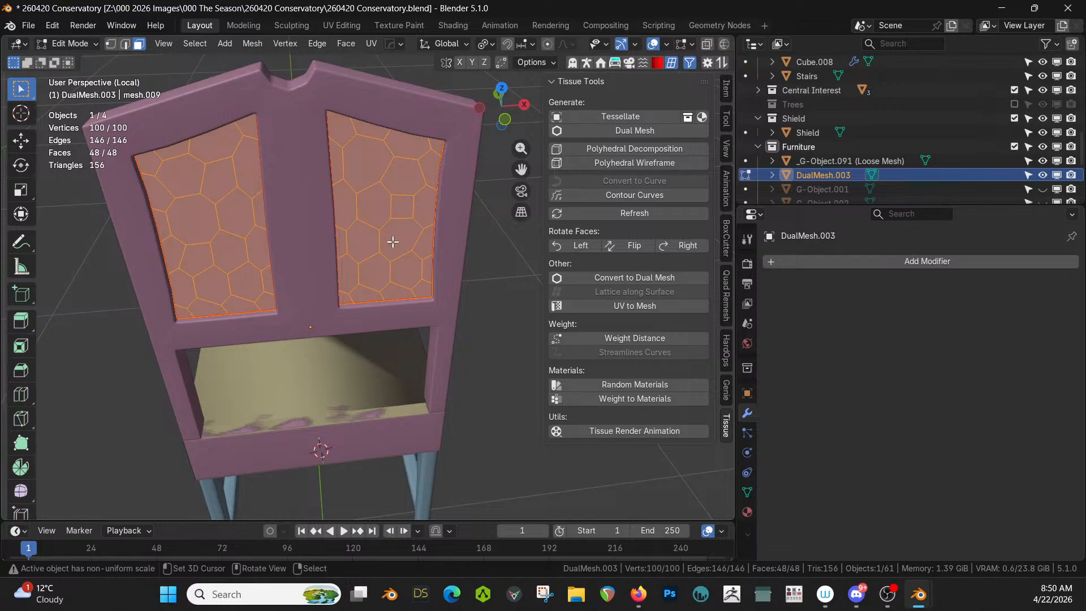
Step: Try mirroring the dual-mesh panels along the Y axis with a bisecting, flipped HardOps Mirror modifier
{"action": "key", "text": "Tab"}
{"action": "key", "text": "alt+x"}
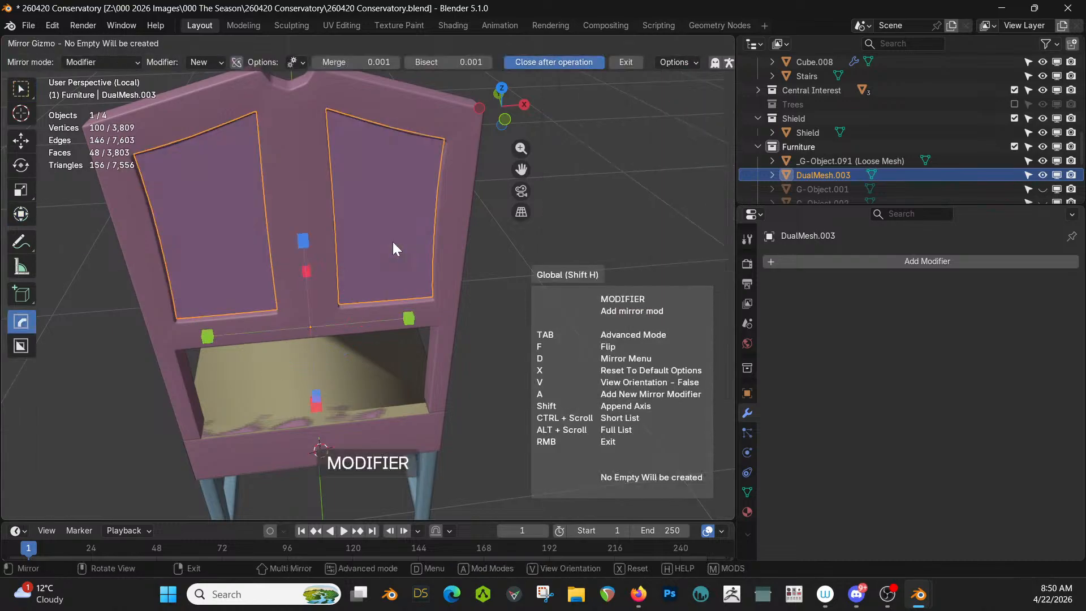
{"action": "left_click", "coordinate": [205, 336]}
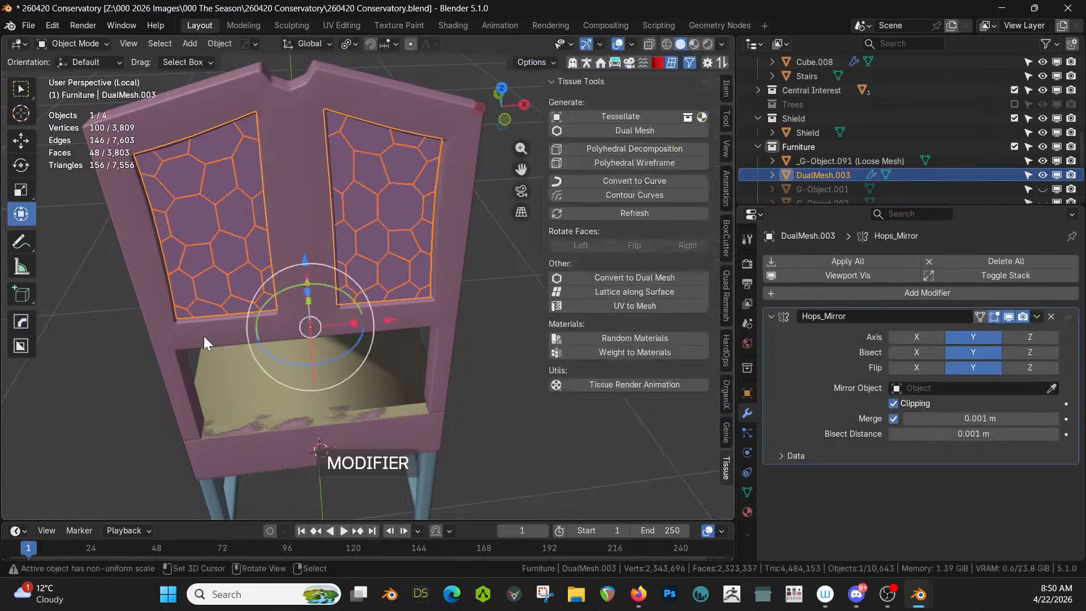
{"action": "key", "text": "Tab"}
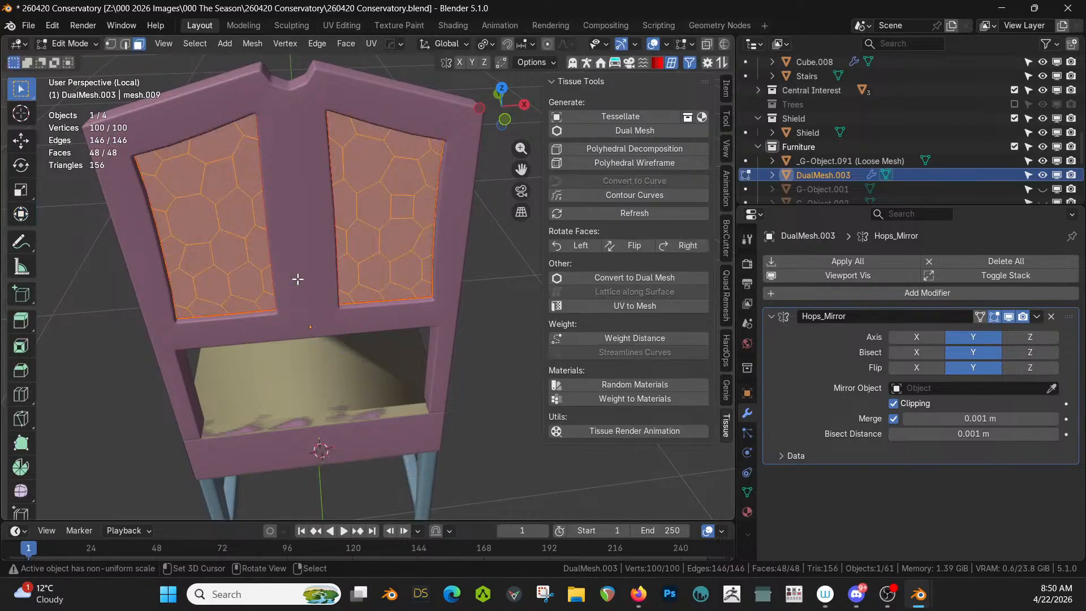
Step: Isolate the dual-mesh panels in a front orthographic view and remove their Mirror modifier
{"action": "middle_click_drag", "start_coordinate": [298, 278], "coordinate": [200, 257]}
{"action": "key", "text": "KP_Divide"}
{"action": "key", "text": "KP_Divide"}
{"action": "key", "text": "Tab"}
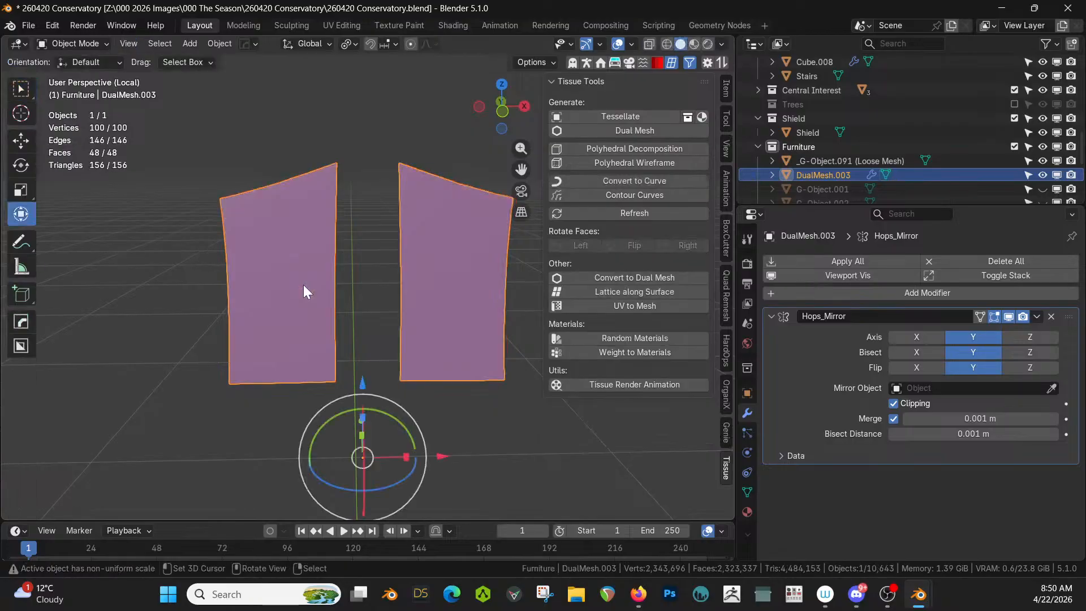
{"action": "scroll", "coordinate": [311, 289], "scroll_direction": "down", "scroll_amount": 2}
{"action": "key", "text": "KP_1"}
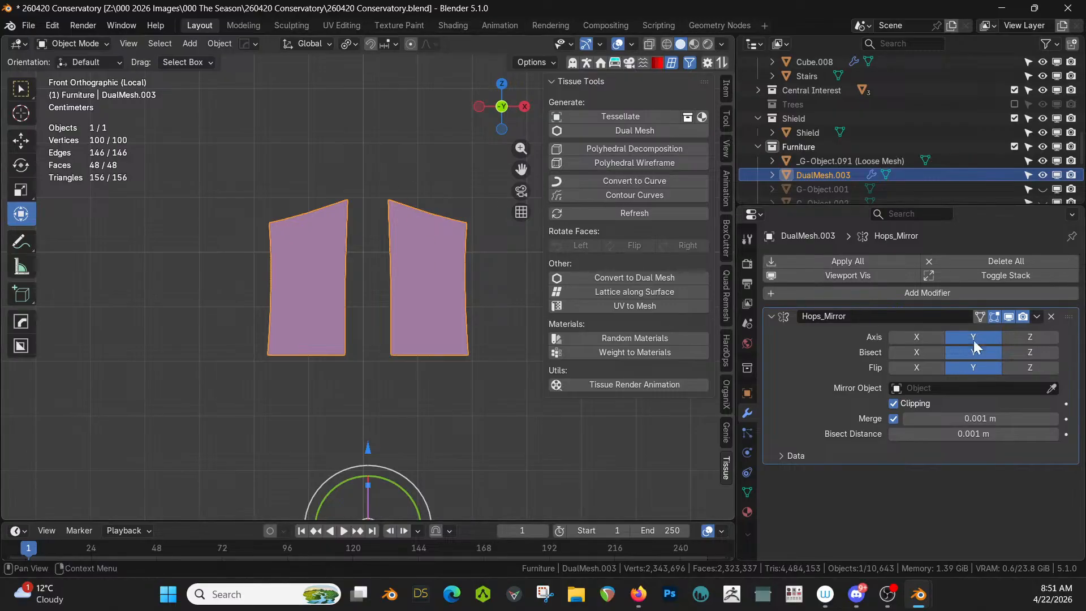
{"action": "left_click", "coordinate": [1052, 316]}
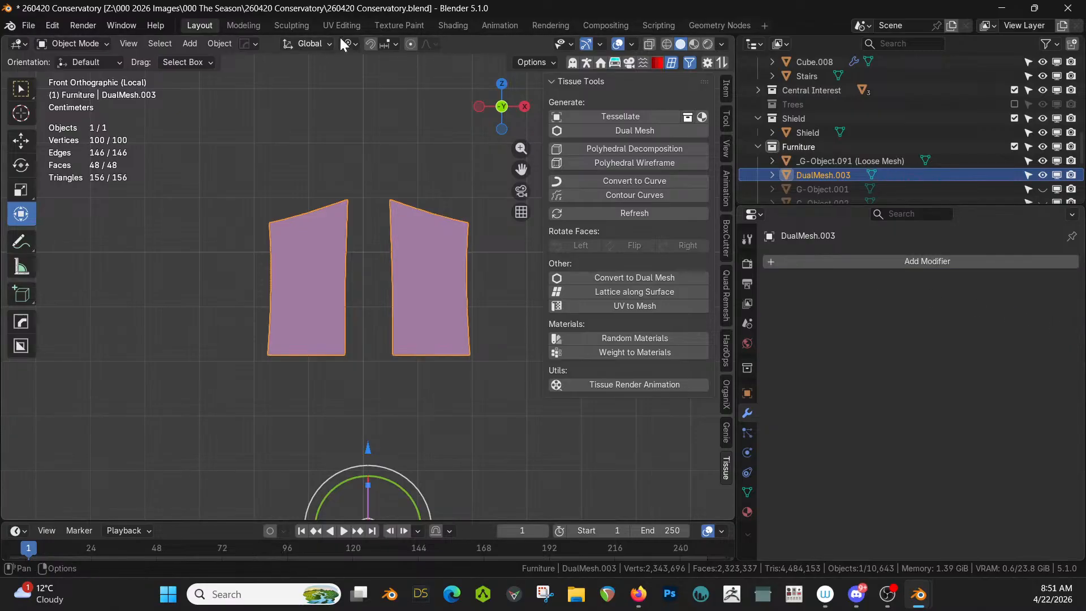
Step: Set the dual-mesh panels' origin to their geometry and mirror them along Y with bisect and flip enabled
{"action": "left_click", "coordinate": [219, 43]}
{"action": "mouse_move", "coordinate": [253, 74]}
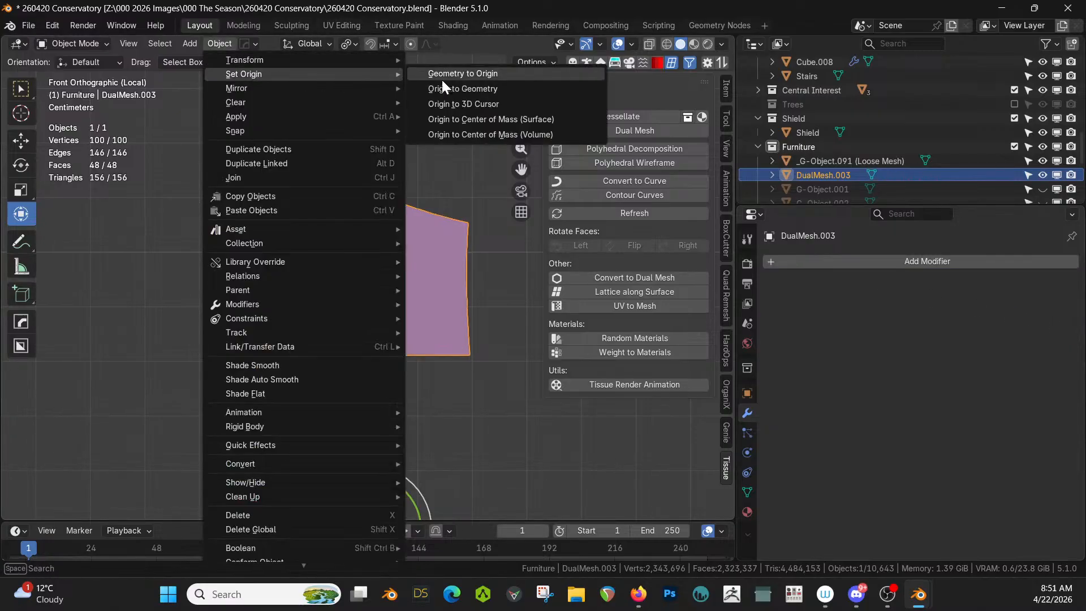
{"action": "left_click", "coordinate": [487, 92]}
{"action": "key", "text": "alt+x"}
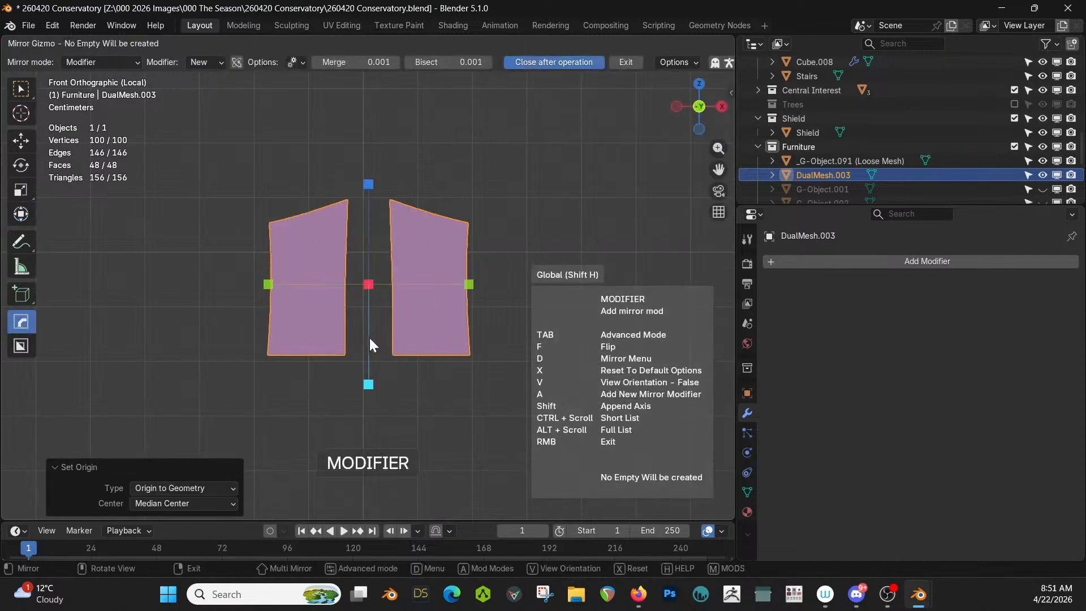
{"action": "left_click", "coordinate": [272, 284]}
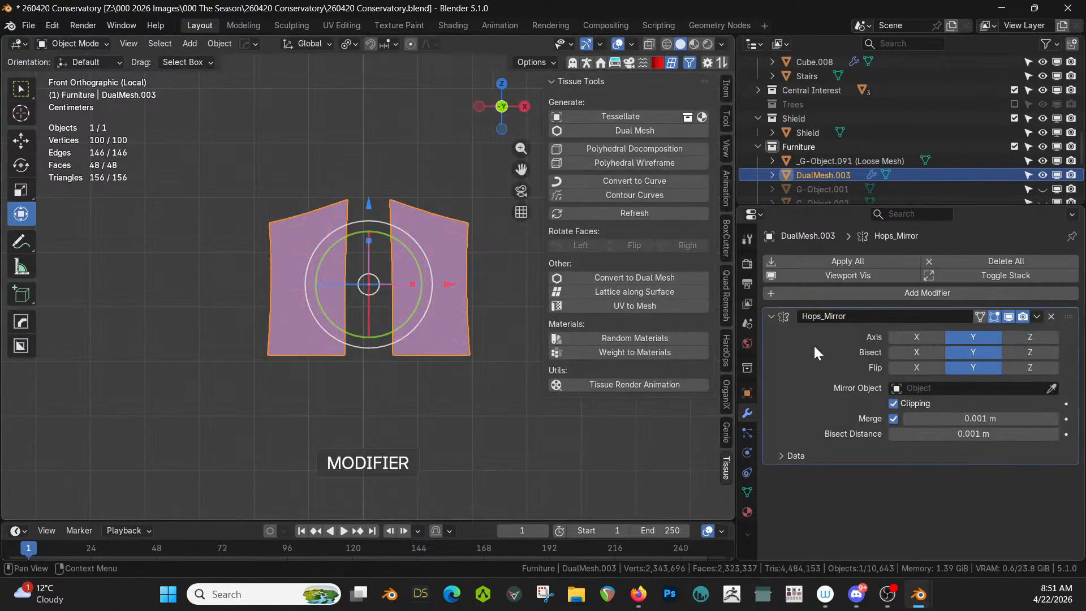
Step: Apply the Mirror modifier on the dual-mesh panels, enter Edit Mode and leave local view to frame them within the chair back
{"action": "left_click", "coordinate": [845, 262]}
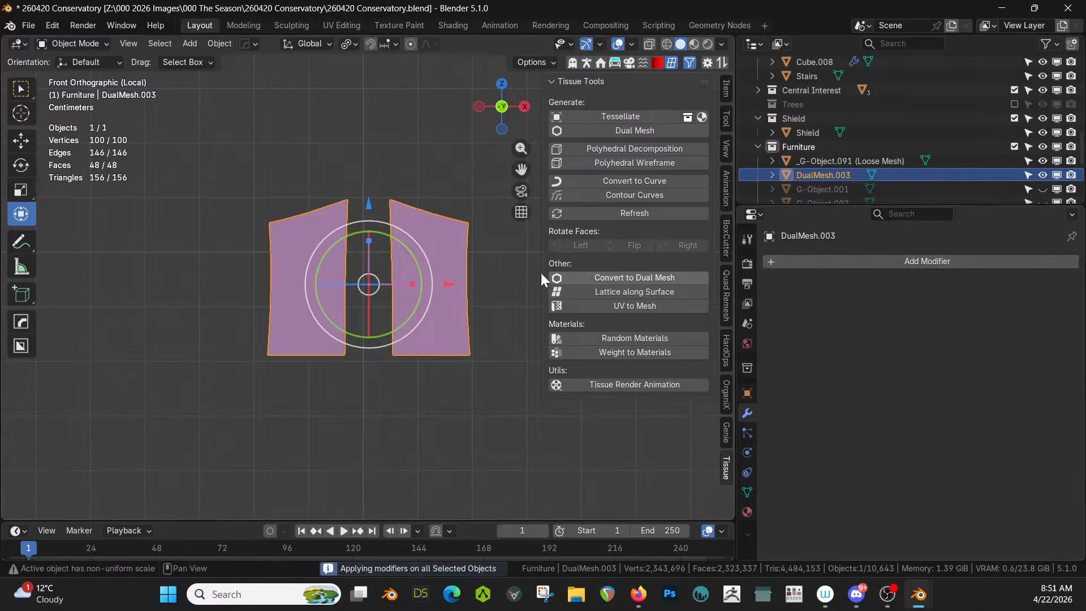
{"action": "key", "text": "Tab"}
{"action": "middle_click_drag", "start_coordinate": [412, 298], "coordinate": [366, 343]}
{"action": "key", "text": "KP_Divide"}
{"action": "key", "text": "KP_Decimal"}
{"action": "scroll", "coordinate": [365, 343], "scroll_direction": "up", "scroll_amount": 3}
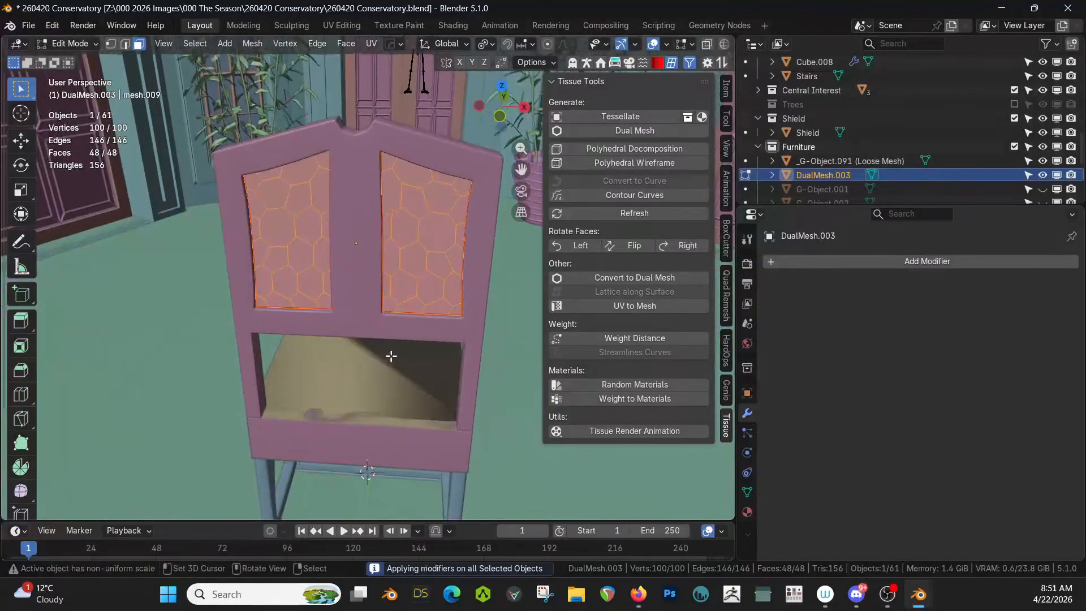
{"action": "key", "text": "q"}
{"action": "mouse_move", "coordinate": [440, 329]}
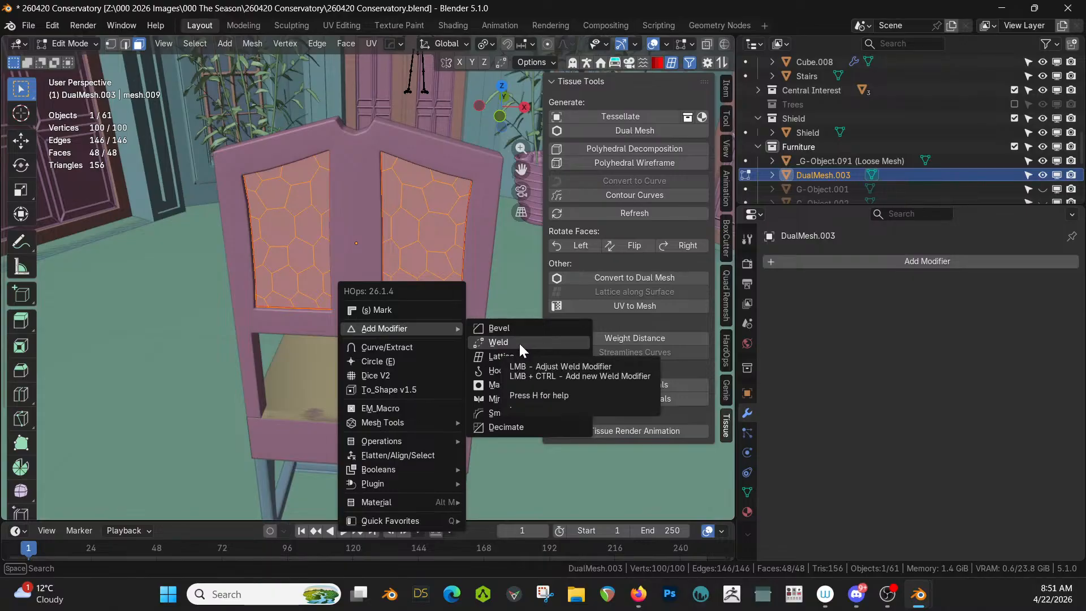
{"action": "key", "text": "Escape"}
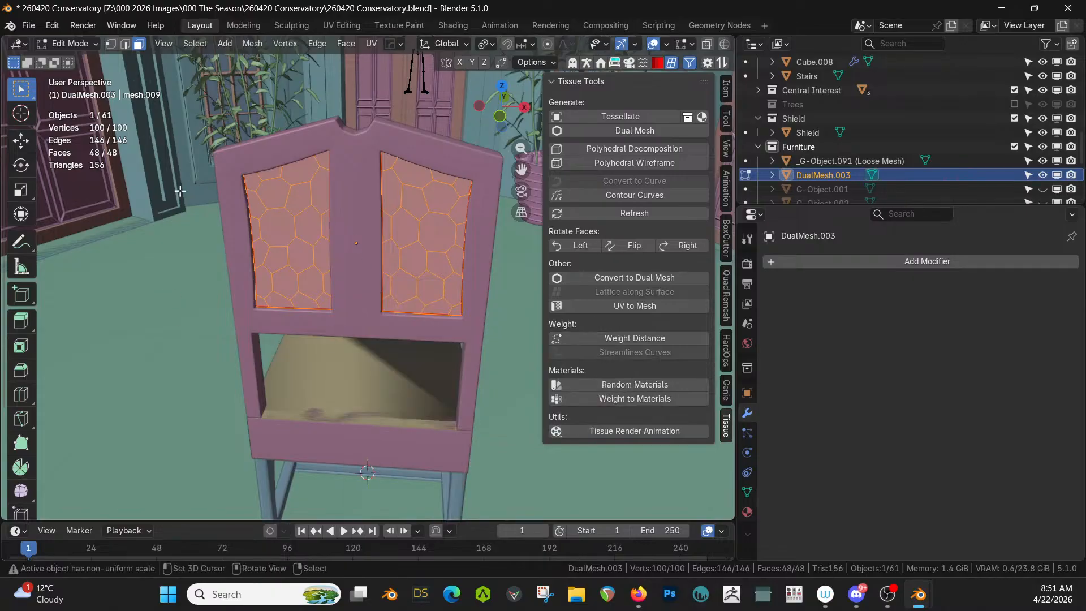
Step: In Object Mode, add a HardOps Wireframe modifier to the dual-mesh panels with a thickness of about 0.007 m
{"action": "key", "text": "Tab"}
{"action": "key", "text": "q"}
{"action": "mouse_move", "coordinate": [384, 310]}
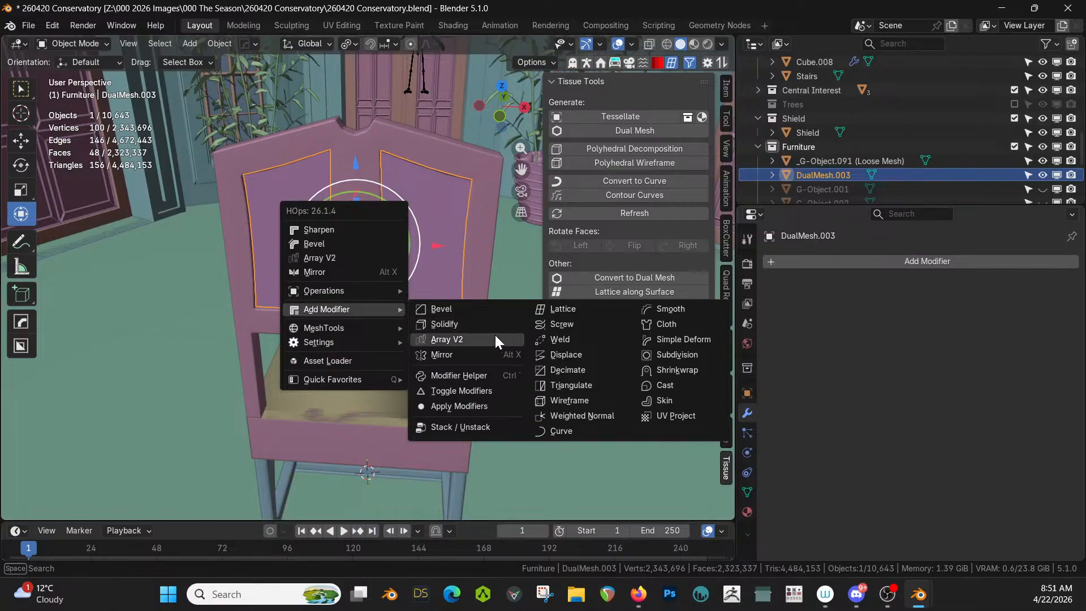
{"action": "left_click", "coordinate": [596, 401]}
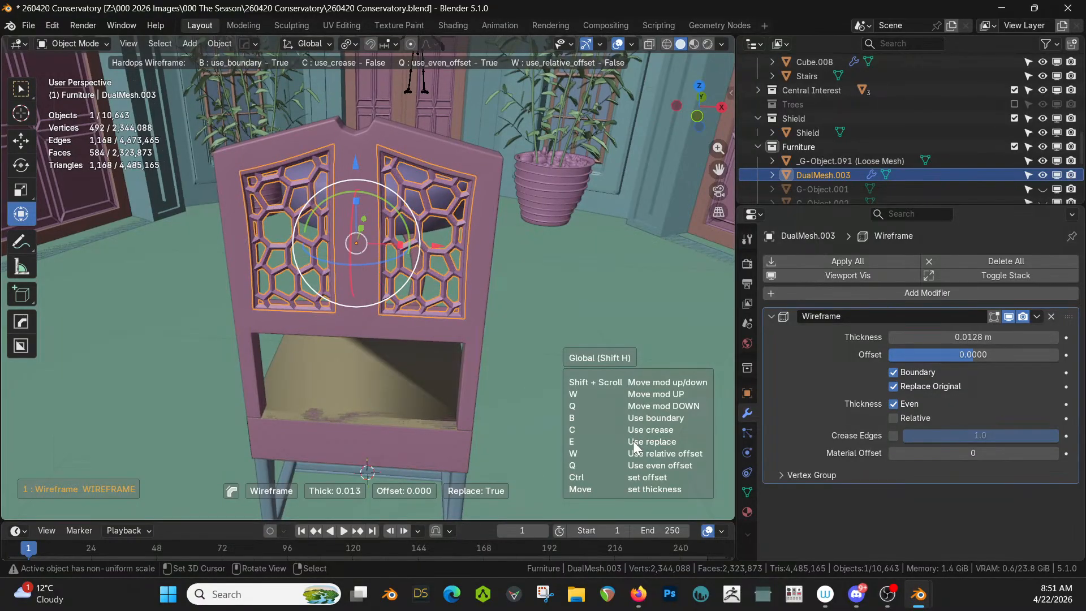
{"action": "left_click", "coordinate": [633, 442]}
{"action": "key", "text": "n"}
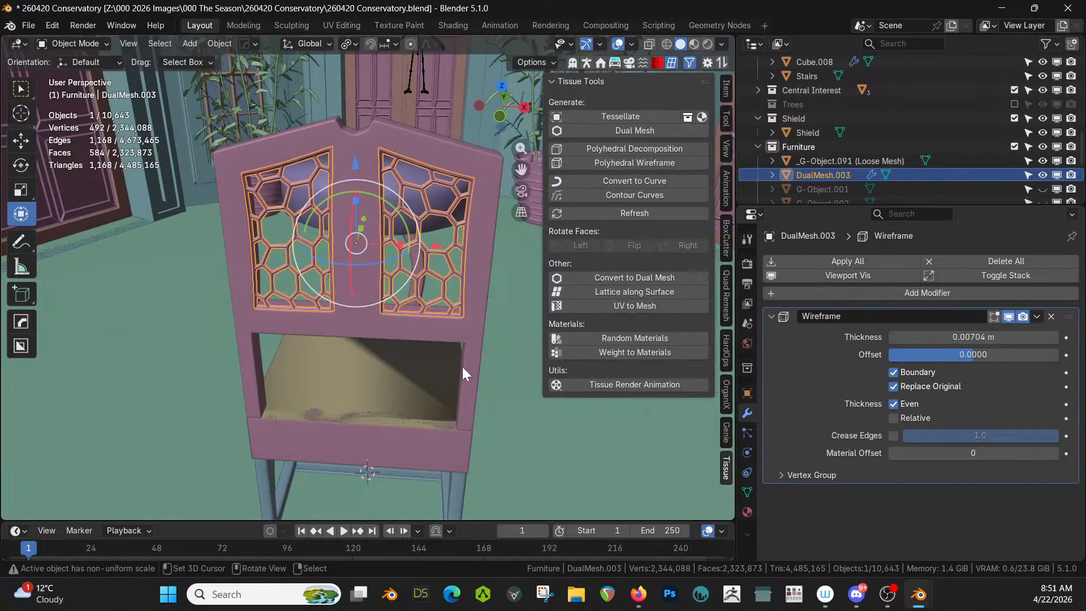
{"action": "scroll", "coordinate": [463, 367], "scroll_direction": "up", "scroll_amount": 8}
{"action": "key", "text": "ctrl+b"}
{"action": "key", "text": "Escape"}
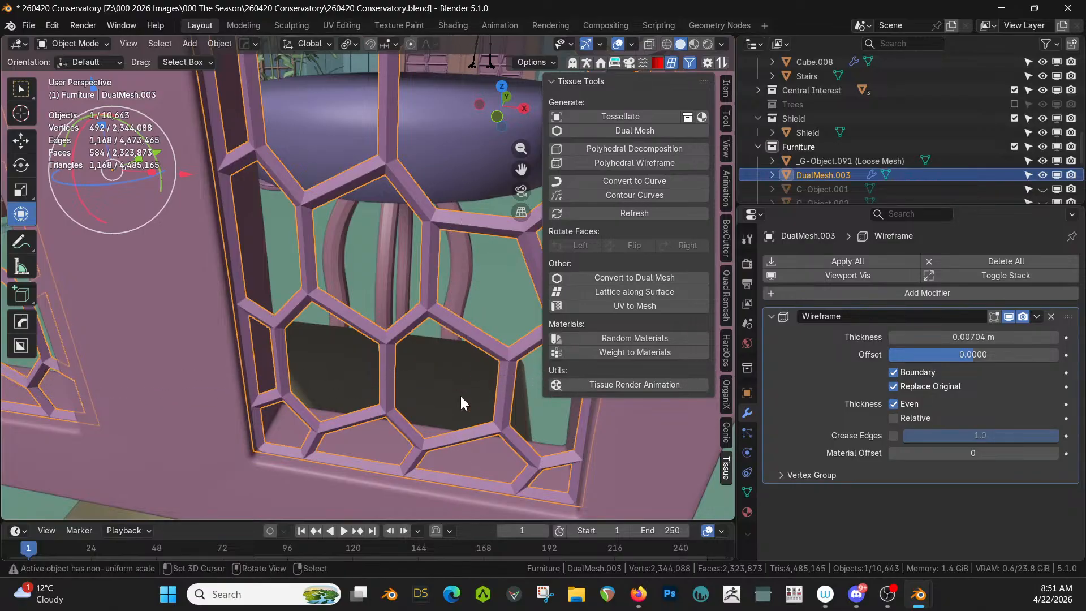
{"action": "scroll", "coordinate": [422, 382], "scroll_direction": "down", "scroll_amount": 8}
Step: Add a HardOps Bevel modifier with 3 segments to the wireframe panels, reducing its width to about 0.005
{"action": "key", "text": "q"}
{"action": "mouse_move", "coordinate": [403, 368]}
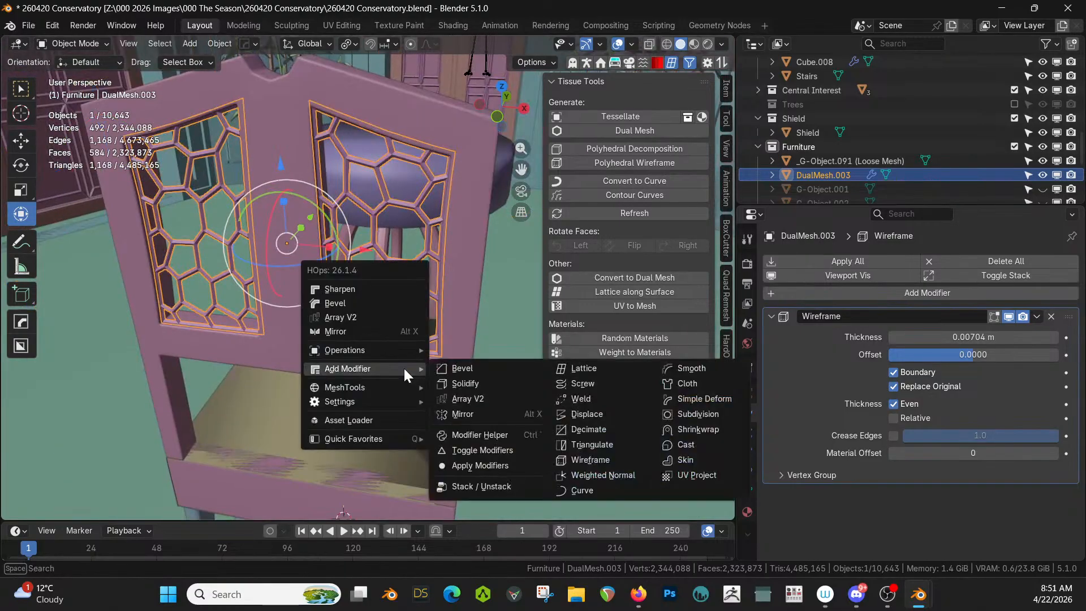
{"action": "left_click", "coordinate": [477, 368]}
{"action": "key", "text": "x"}
{"action": "key", "text": "x"}
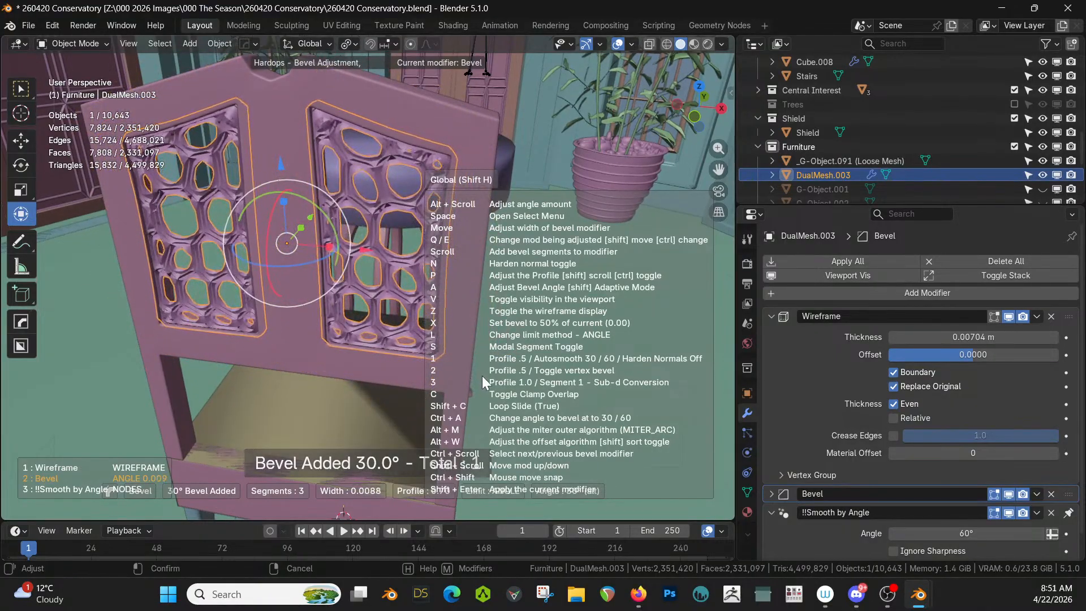
{"action": "key", "text": "x"}
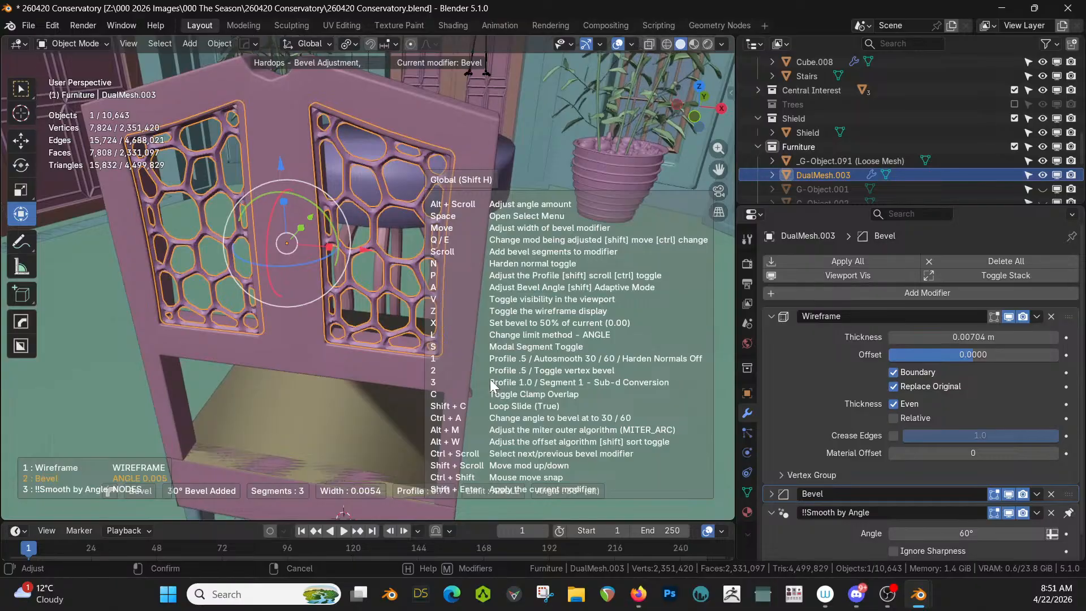
{"action": "left_click", "coordinate": [489, 379]}
Step: Examine the lattice panels from the front of the chair and inspect the seat cushion's mesh in Edit Mode
{"action": "middle_click_drag", "start_coordinate": [395, 371], "coordinate": [6, 357]}
{"action": "scroll", "coordinate": [346, 263], "scroll_direction": "down", "scroll_amount": 4}
{"action": "middle_click_drag", "start_coordinate": [347, 263], "coordinate": [342, 416]}
{"action": "scroll", "coordinate": [371, 264], "scroll_direction": "up", "scroll_amount": 4}
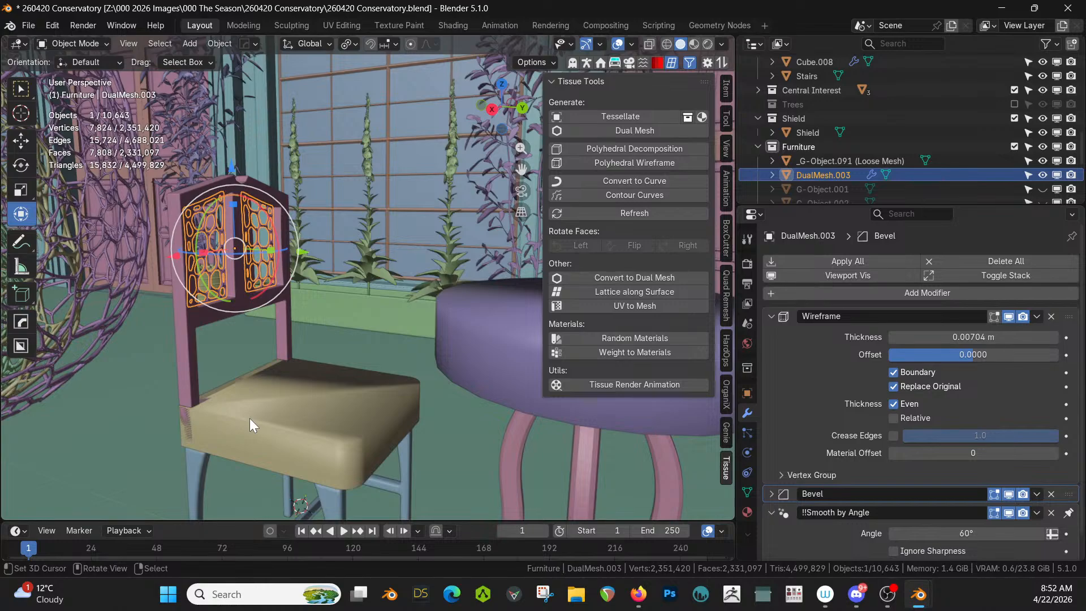
{"action": "left_click", "coordinate": [249, 418]}
{"action": "key", "text": "Tab"}
{"action": "middle_click_drag", "start_coordinate": [249, 419], "coordinate": [38, 425]}
{"action": "key", "text": "Tab"}
{"action": "scroll", "coordinate": [38, 425], "scroll_direction": "down", "scroll_amount": 3}
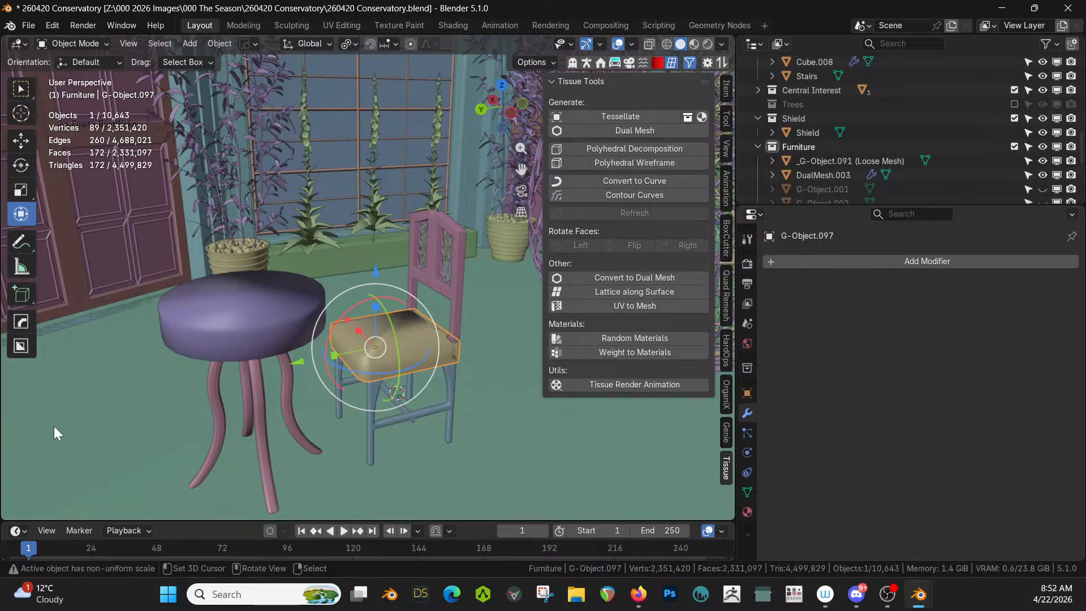
Step: Select the chair's panels, backrest frame, seat and legs together and convert them to meshes
{"action": "left_click", "coordinate": [447, 256], "text": "shift"}
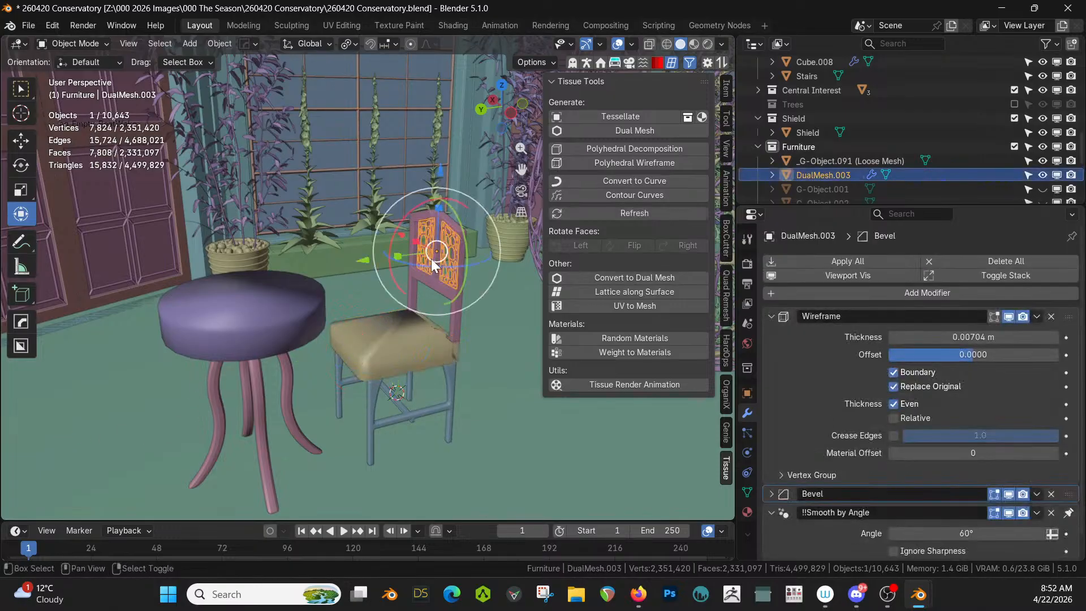
{"action": "left_click", "coordinate": [427, 333], "text": "shift"}
{"action": "left_click", "coordinate": [453, 382], "text": "shift"}
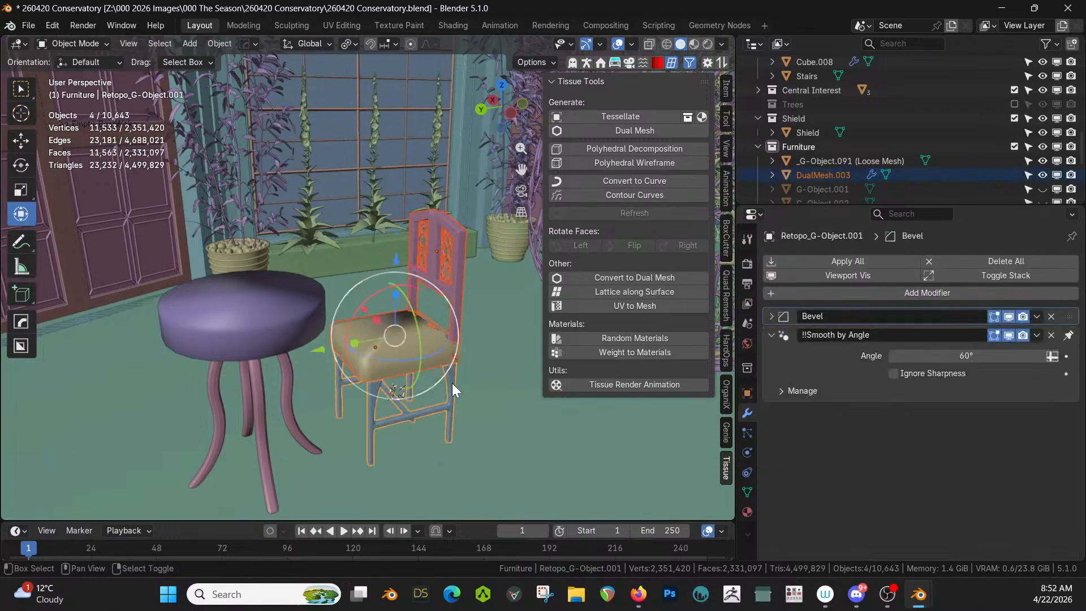
{"action": "left_click", "coordinate": [220, 44]}
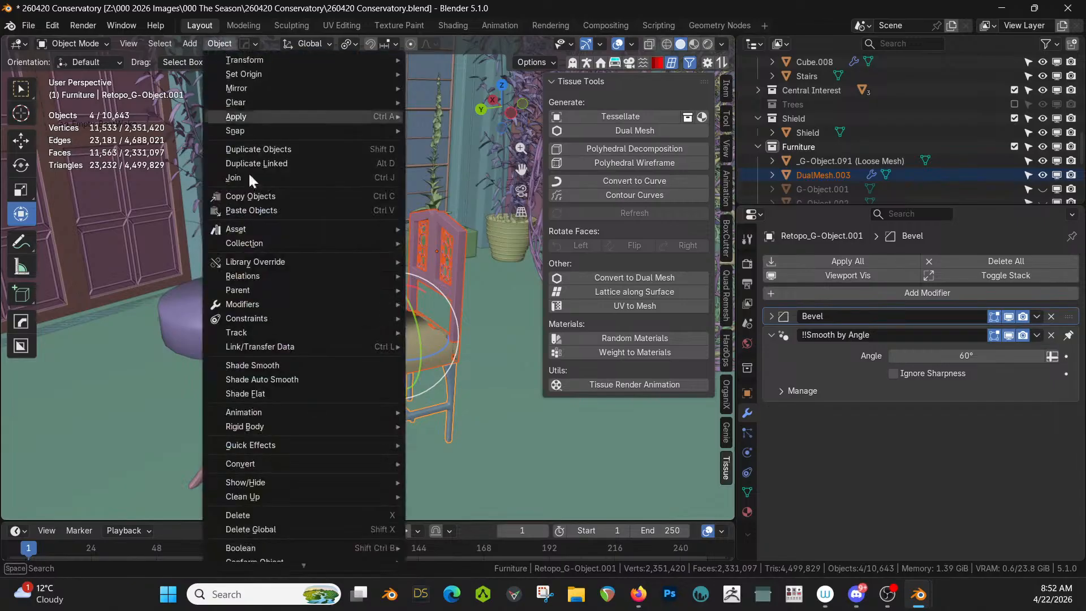
{"action": "mouse_move", "coordinate": [310, 461]}
{"action": "left_click", "coordinate": [460, 463]}
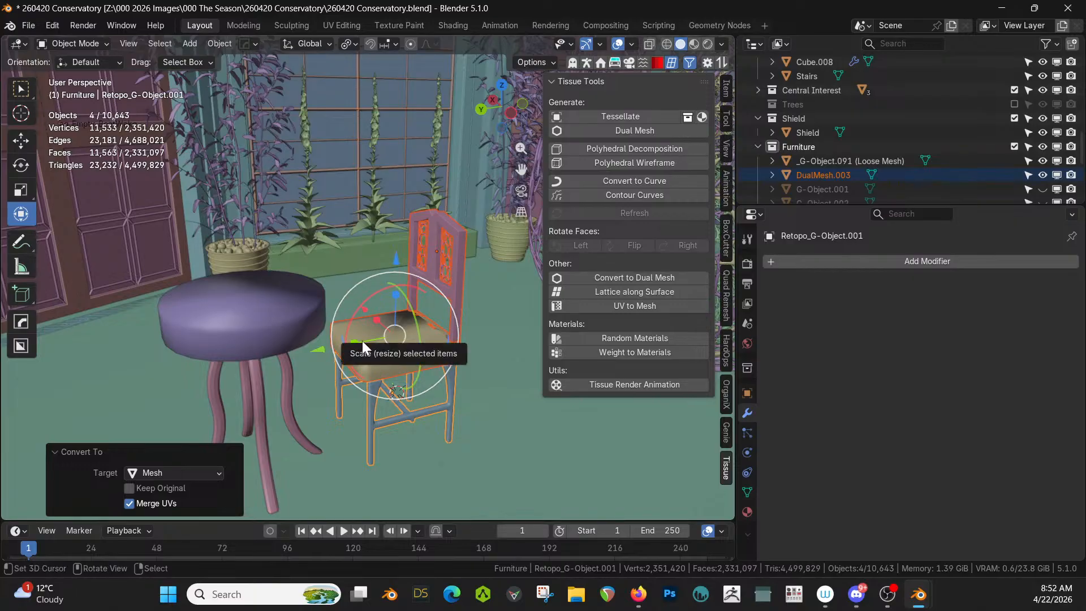
Step: Replace the seat cushion's floral textile with the Knitter Single Color UV material from the Cloth UV category of Realtime Materials
{"action": "middle_click_drag", "start_coordinate": [362, 340], "coordinate": [323, 367]}
{"action": "left_click", "coordinate": [376, 368]}
{"action": "scroll", "coordinate": [376, 367], "scroll_direction": "up", "scroll_amount": 3}
{"action": "left_click", "coordinate": [322, 341]}
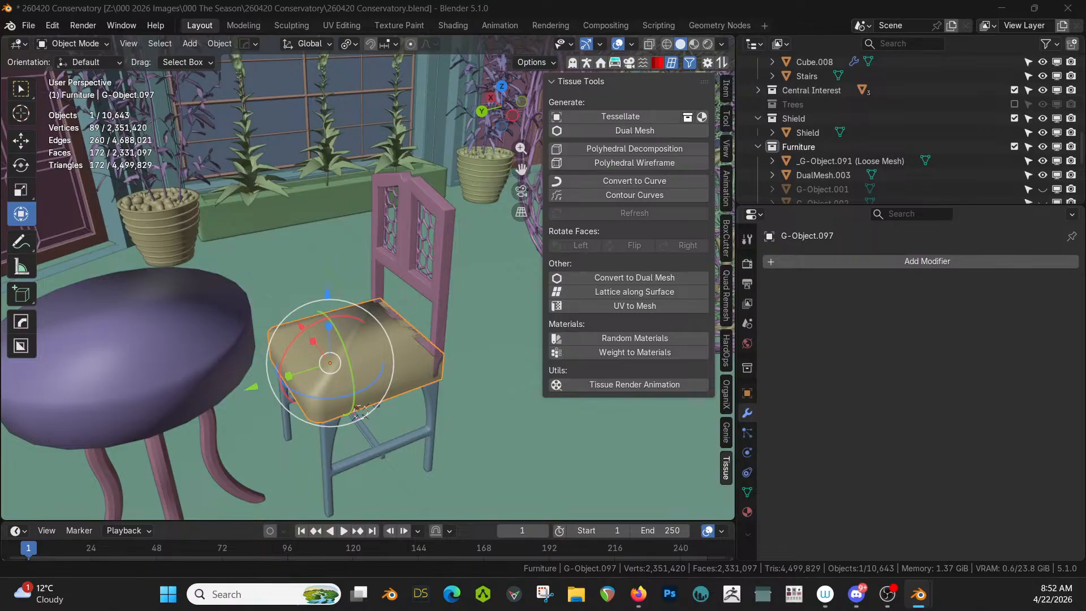
{"action": "left_click", "coordinate": [657, 64]}
{"action": "left_click", "coordinate": [727, 262]}
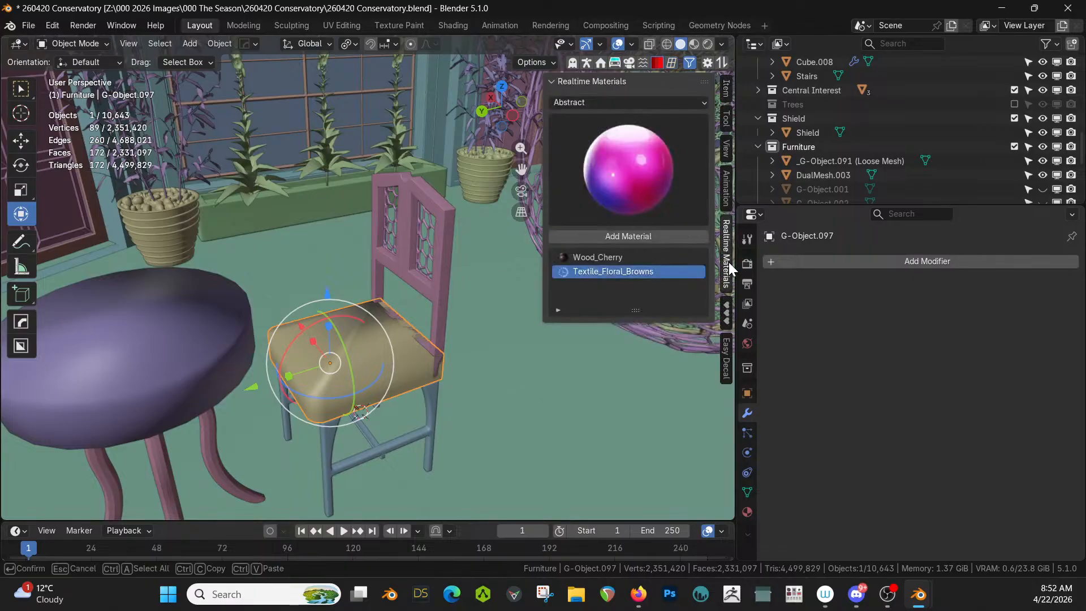
{"action": "left_click", "coordinate": [613, 103]}
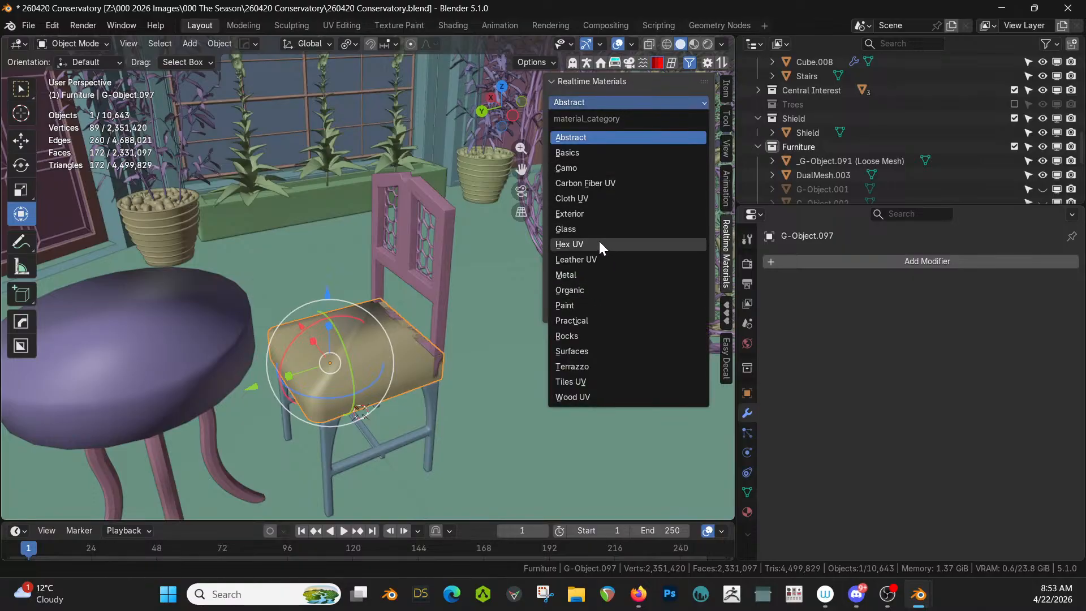
{"action": "left_click", "coordinate": [593, 198]}
{"action": "left_click", "coordinate": [635, 178]}
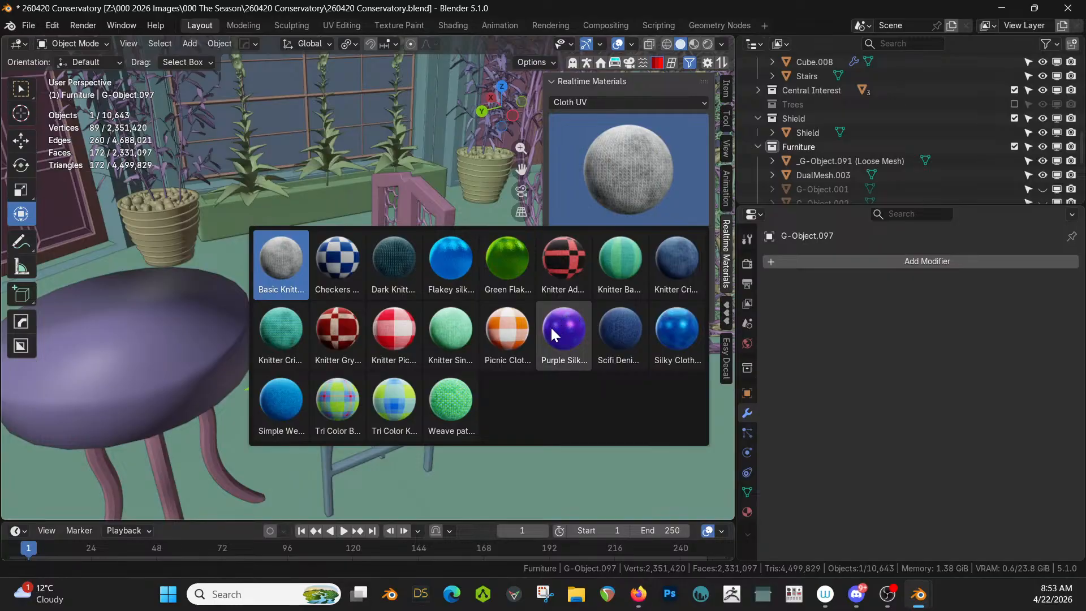
{"action": "left_click", "coordinate": [447, 336]}
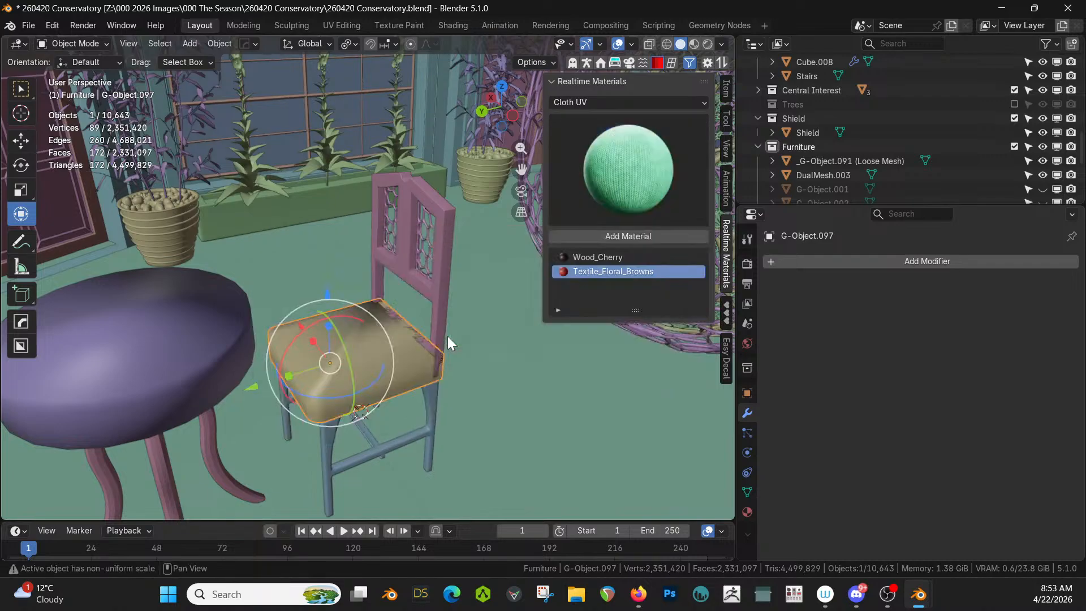
{"action": "left_click", "coordinate": [624, 239]}
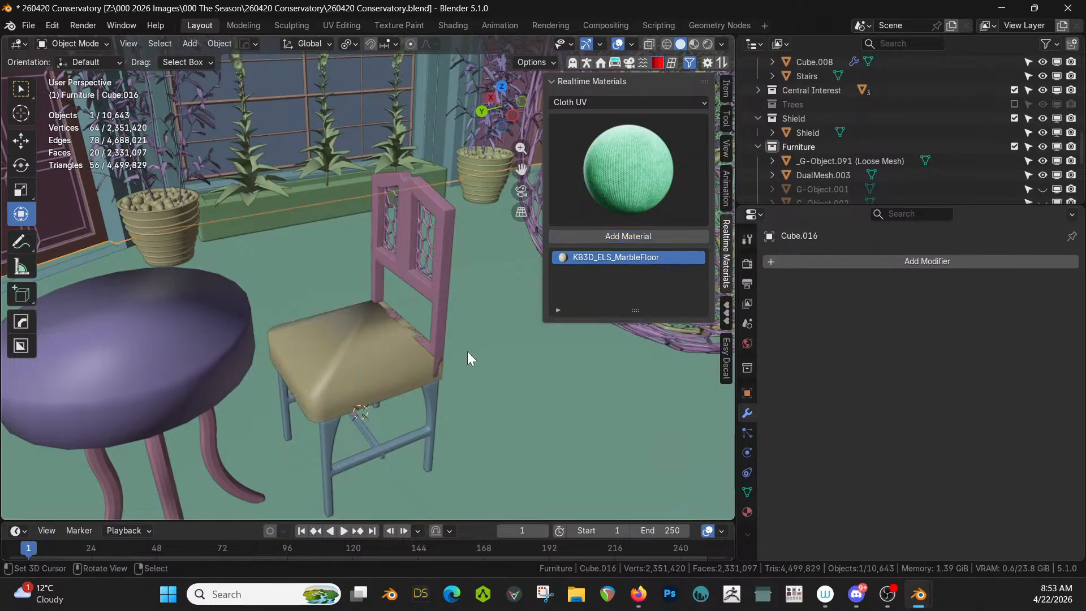
Step: Remove the Wood_Cherry material slot from the seat cushion
{"action": "left_click", "coordinate": [748, 510]}
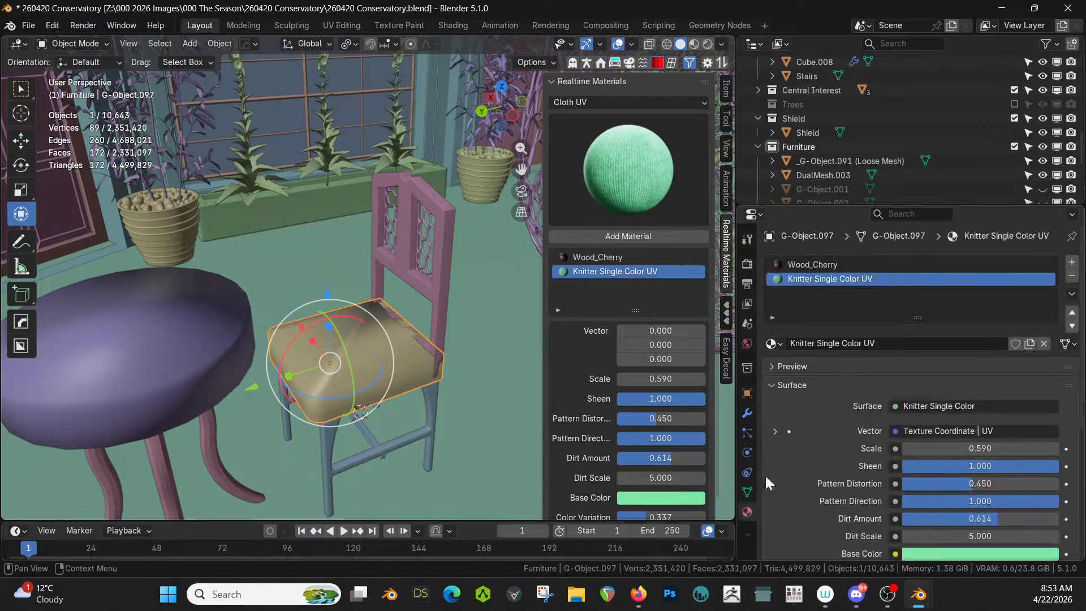
{"action": "left_click", "coordinate": [823, 265]}
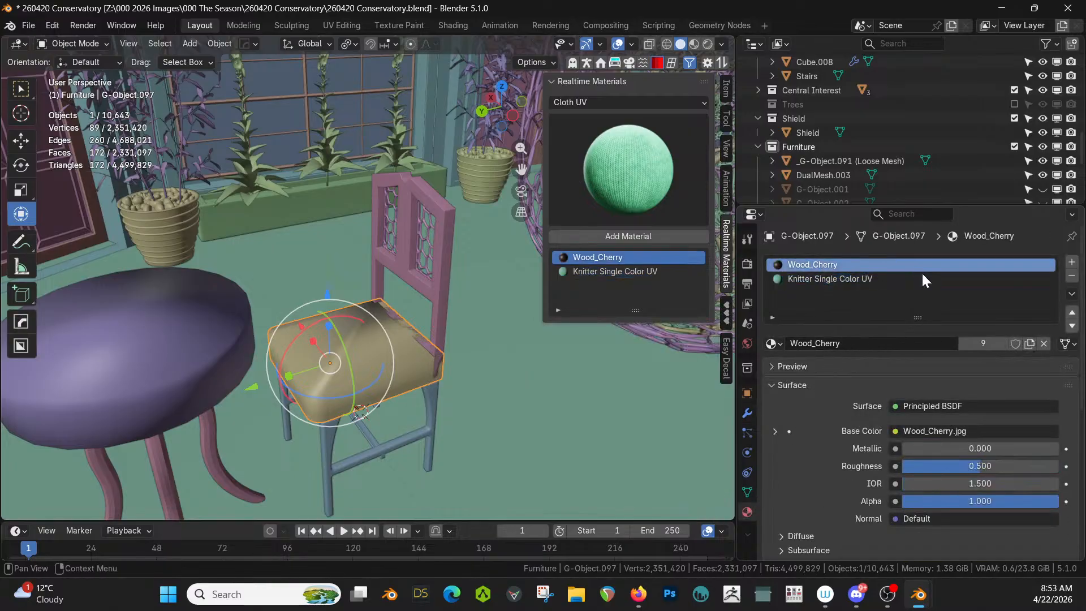
{"action": "left_click", "coordinate": [1072, 275]}
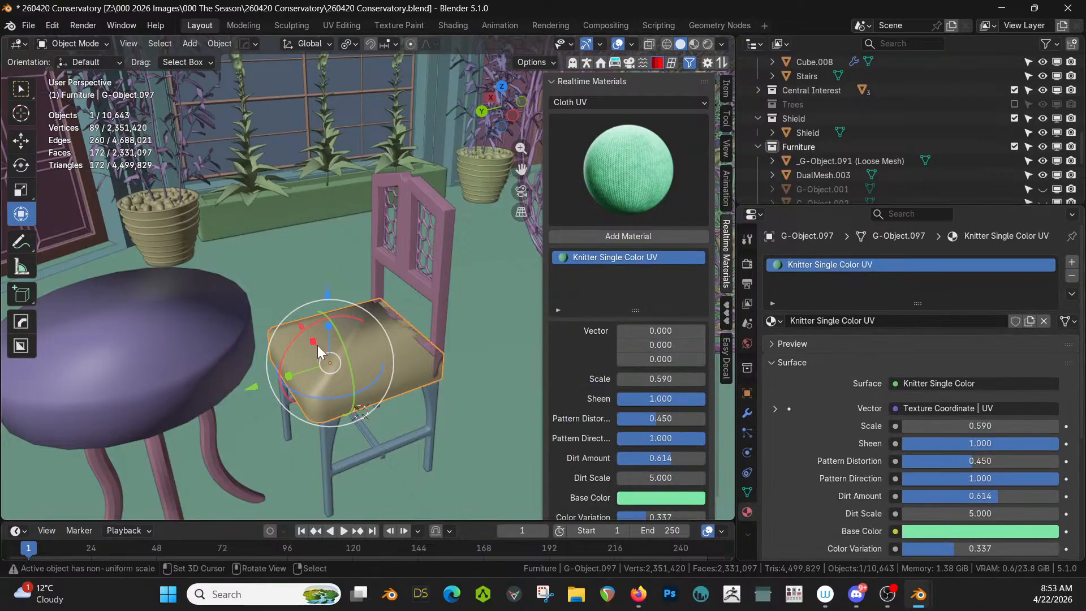
Step: Check the seat cushion's topology in Edit Mode and remesh it with Quad Remesher at a quad count of 100 with Y symmetry
{"action": "key", "text": "Tab"}
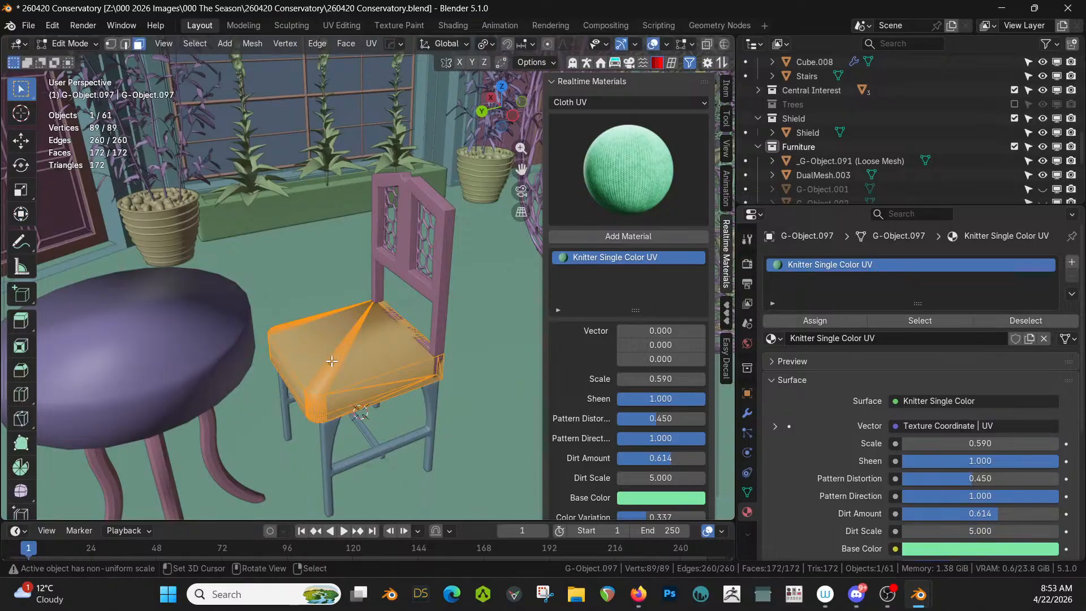
{"action": "key", "text": "Tab"}
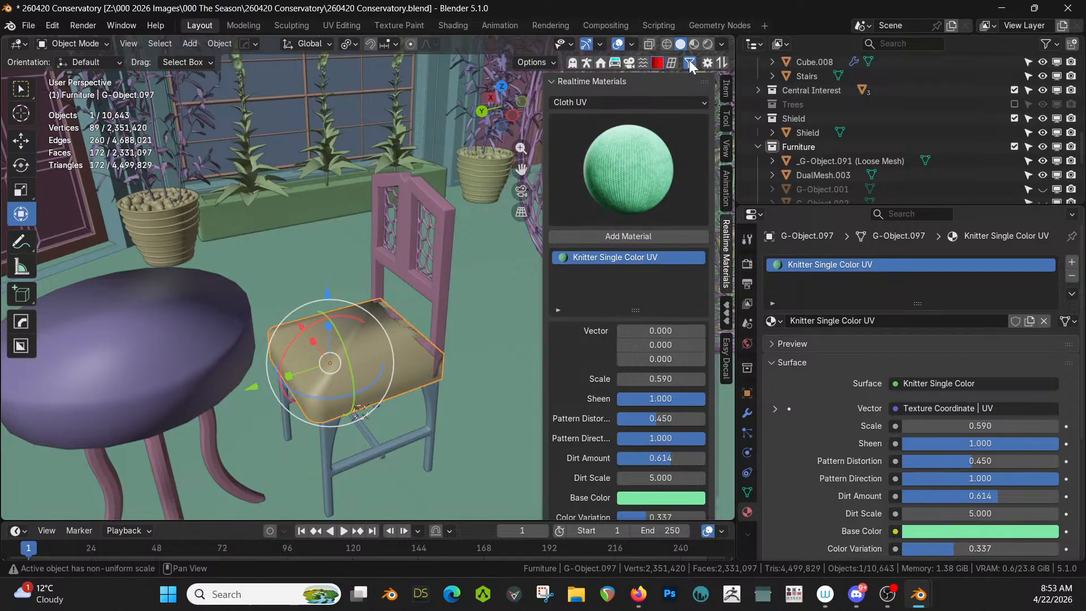
{"action": "left_click", "coordinate": [673, 60]}
{"action": "left_click", "coordinate": [727, 300]}
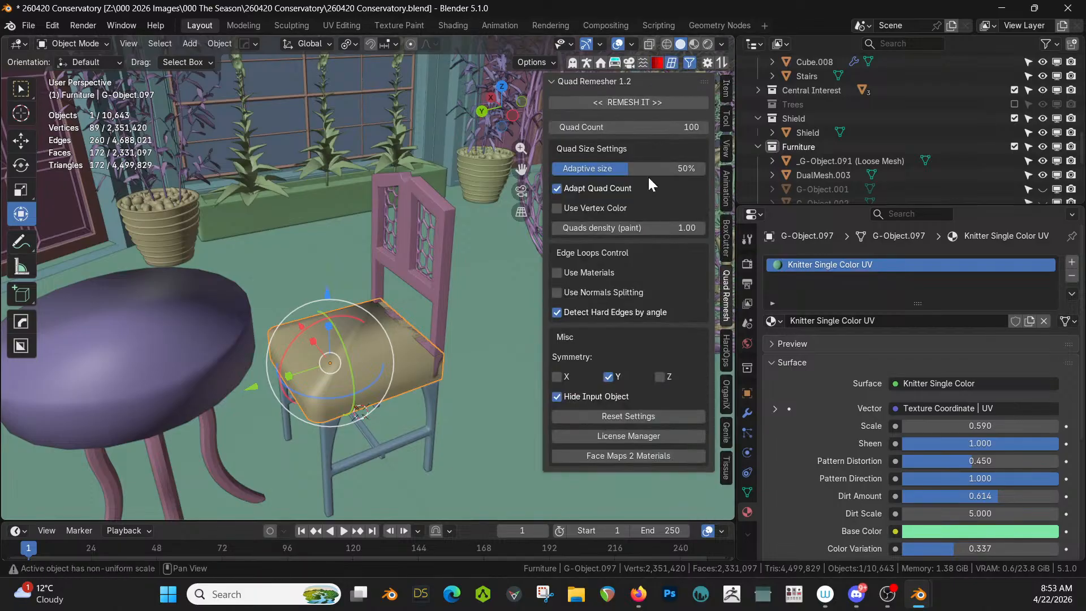
{"action": "left_click", "coordinate": [610, 103]}
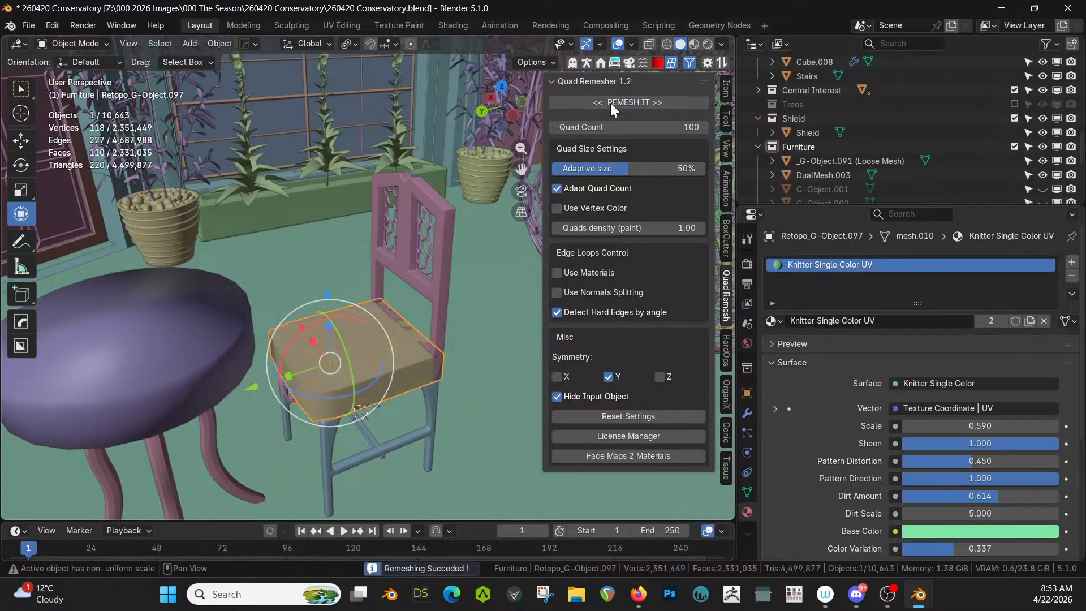
Step: Add a HardOps Bevel modifier with 3 segments to the remeshed seat cushion and check its mesh in Edit Mode
{"action": "key", "text": "q"}
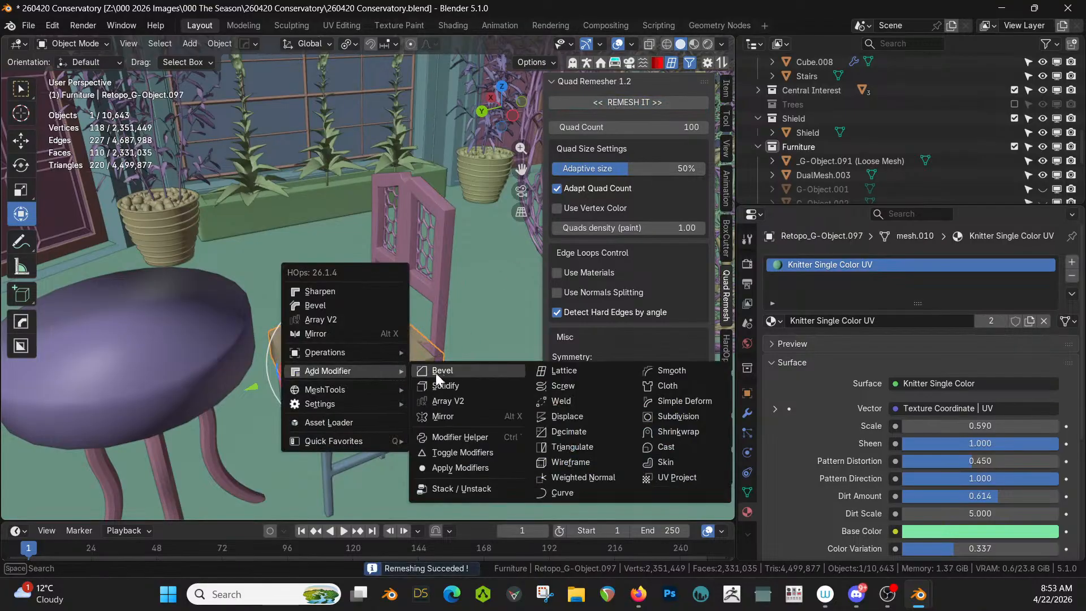
{"action": "left_click", "coordinate": [455, 371]}
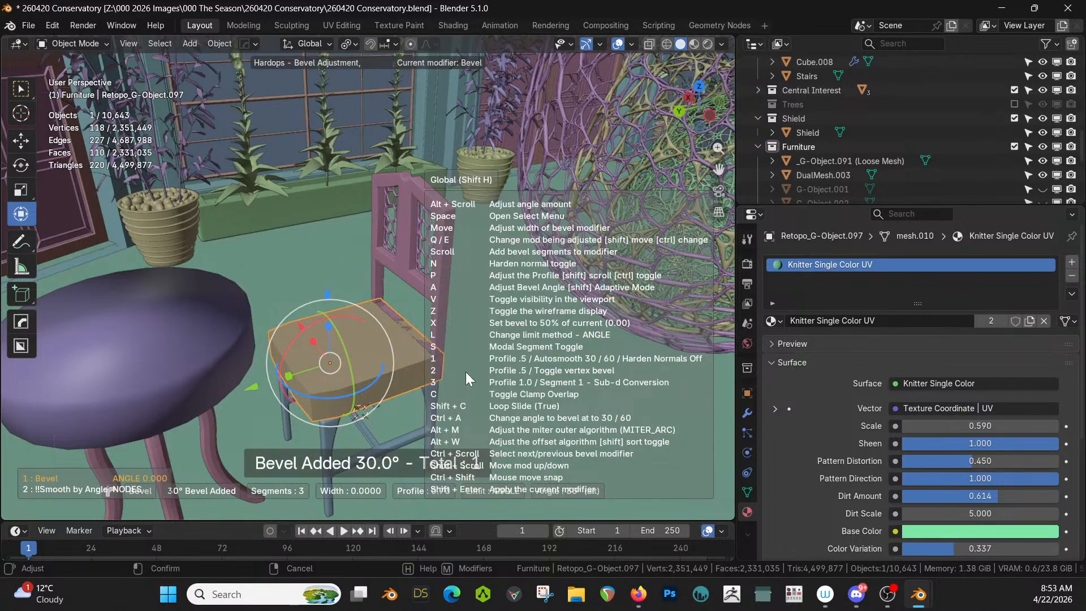
{"action": "left_click", "coordinate": [466, 371]}
{"action": "middle_click_drag", "start_coordinate": [417, 376], "coordinate": [437, 369]}
{"action": "key", "text": "Tab"}
{"action": "key", "text": "Tab"}
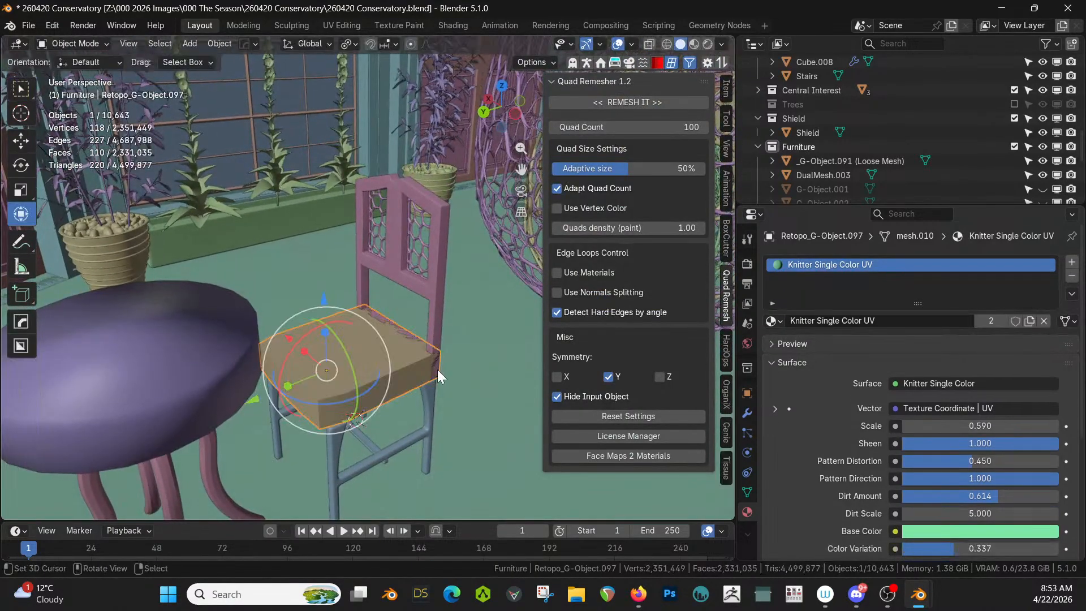
Step: Apply all modifiers on the remeshed seat cushion and unwrap its faces with Smart UV Project
{"action": "left_click", "coordinate": [751, 412]}
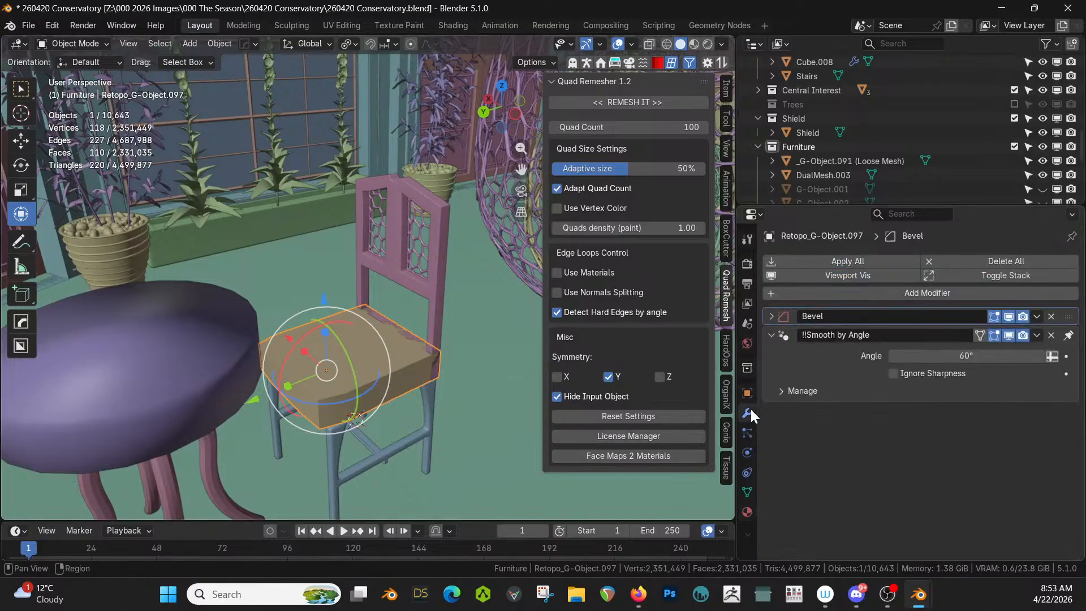
{"action": "left_click", "coordinate": [877, 262]}
{"action": "key", "text": "Tab"}
{"action": "key", "text": "u"}
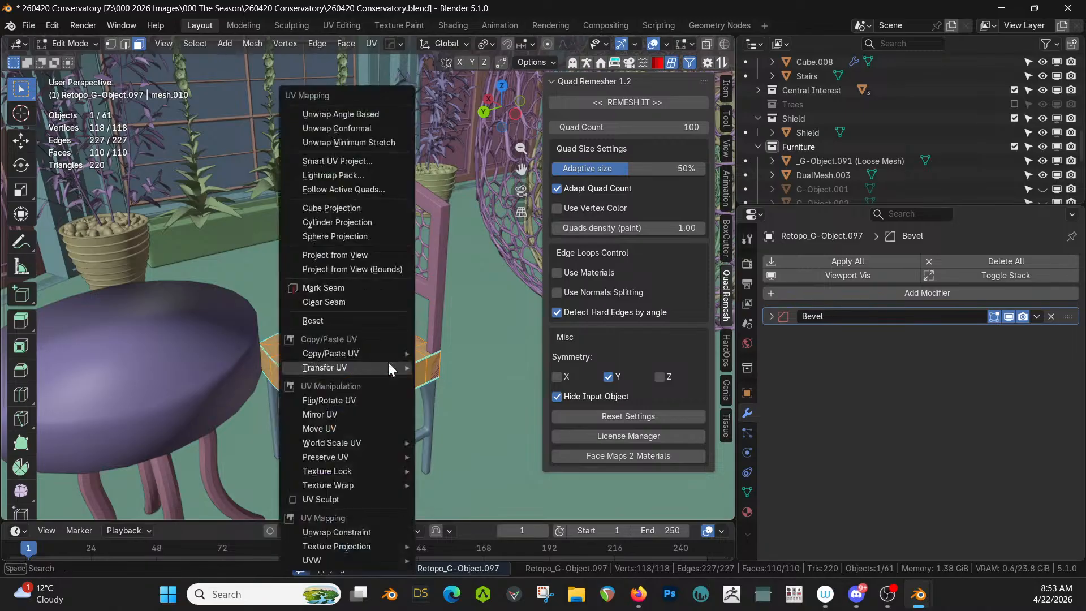
{"action": "left_click", "coordinate": [354, 160]}
{"action": "left_click", "coordinate": [327, 290]}
{"action": "key", "text": "Tab"}
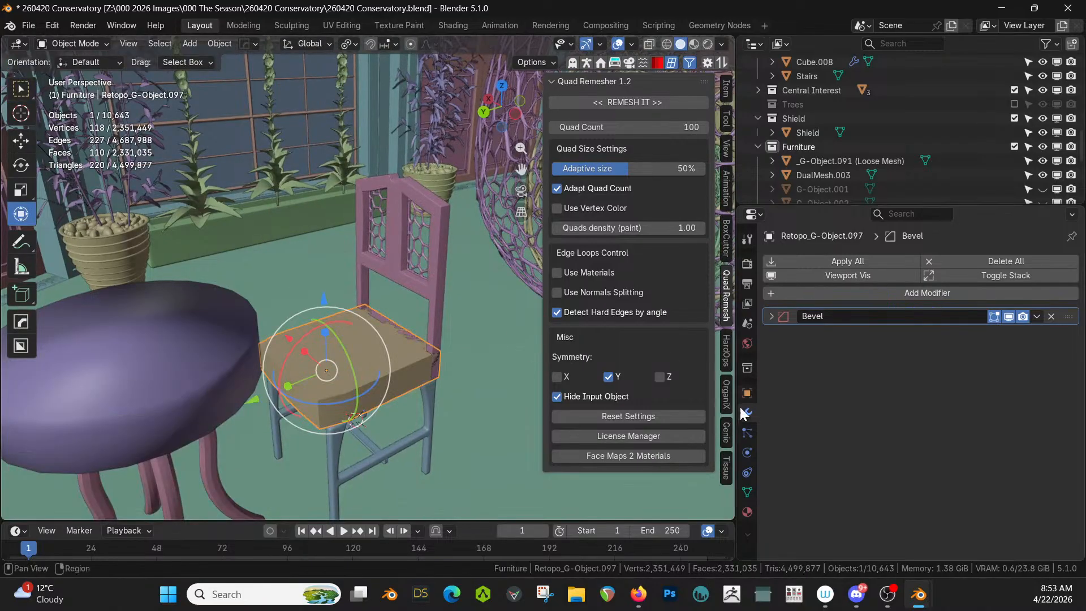
Step: Change the seat cushion's Knitter Single Color UV base color to red #E71C1D and preview the chair in rendered shading
{"action": "left_click", "coordinate": [747, 512]}
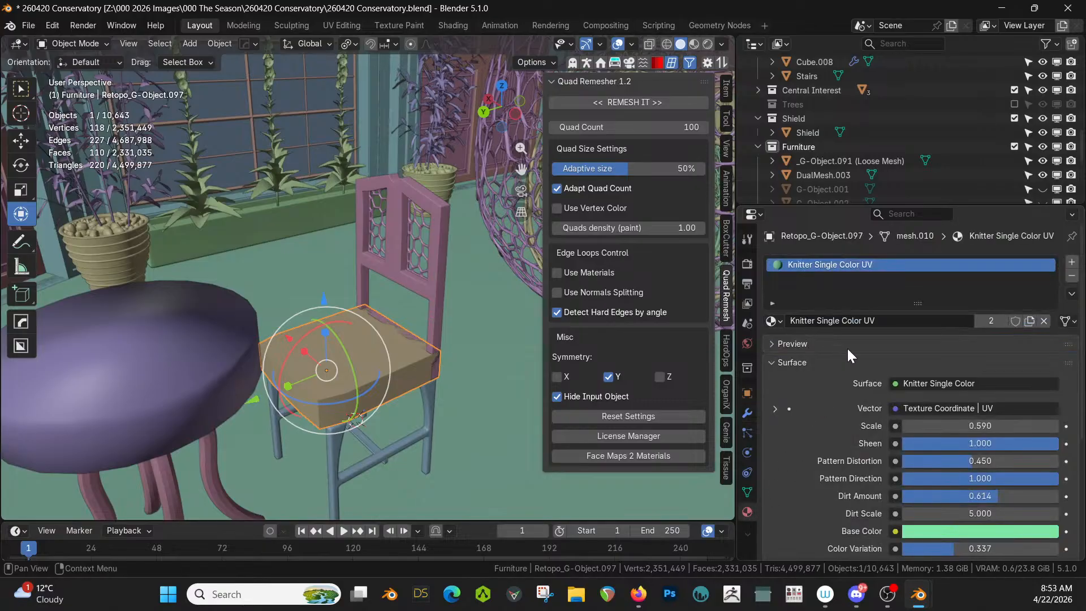
{"action": "left_click", "coordinate": [935, 534]}
{"action": "left_click_drag", "start_coordinate": [985, 386], "coordinate": [981, 392]}
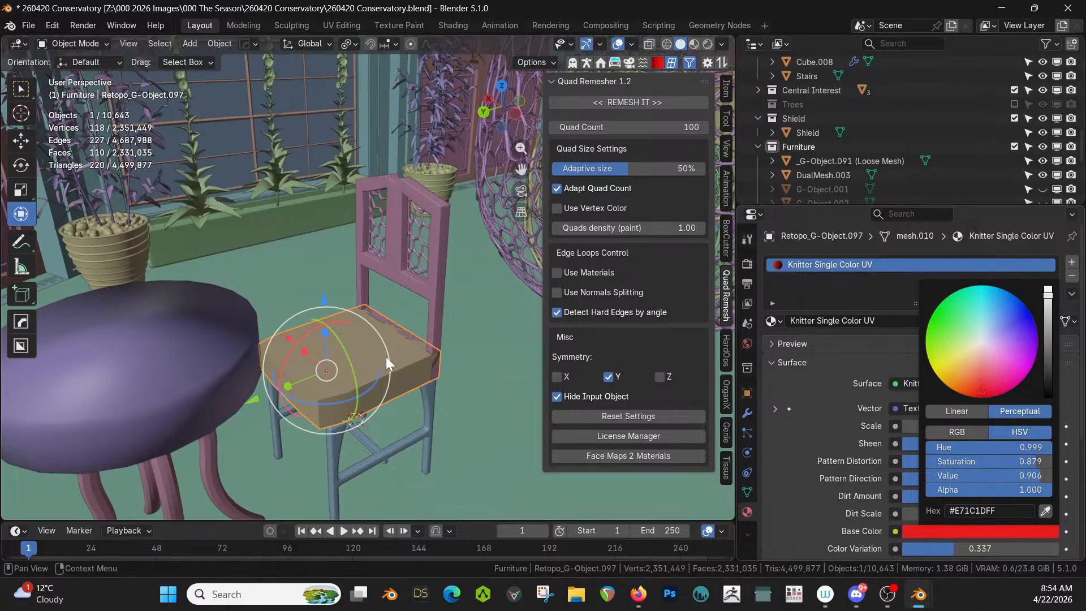
{"action": "key", "text": "z"}
{"action": "key", "text": "8"}
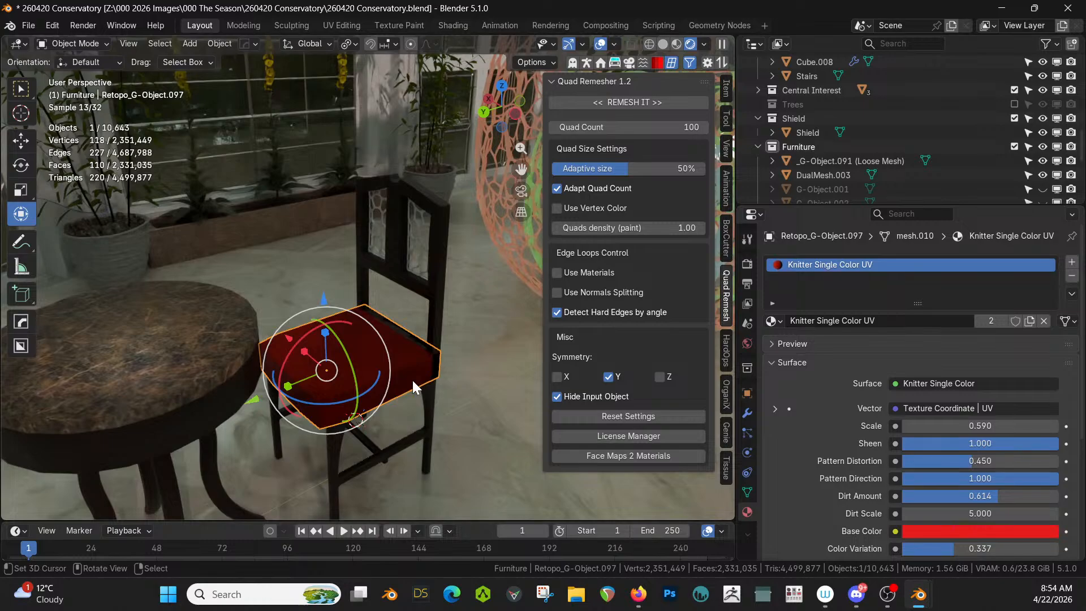
{"action": "middle_click_drag", "start_coordinate": [412, 378], "coordinate": [389, 348]}
{"action": "scroll", "coordinate": [389, 348], "scroll_direction": "up", "scroll_amount": 3}
Step: Assign the existing sy_brass_shiny material to the backrest lattice panels and inspect them on the chair
{"action": "left_click", "coordinate": [423, 255]}
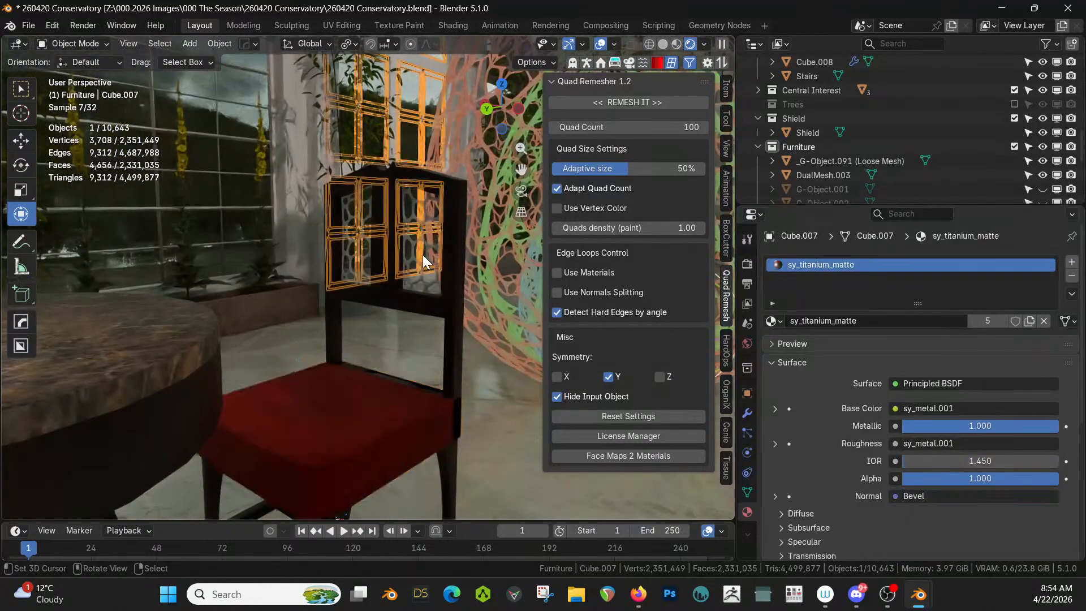
{"action": "left_click", "coordinate": [422, 274]}
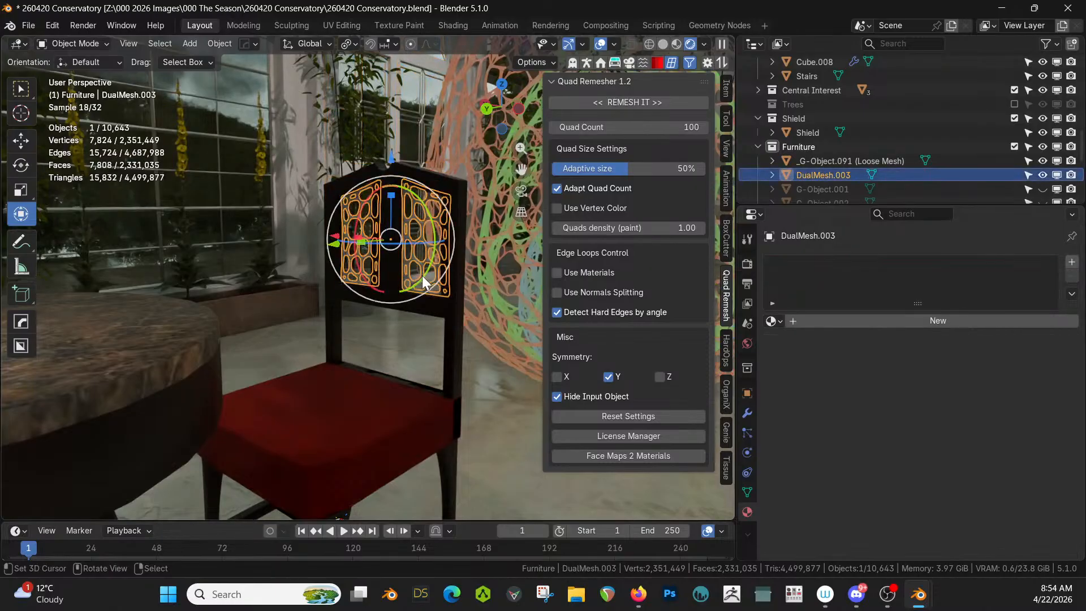
{"action": "left_click", "coordinate": [774, 321]}
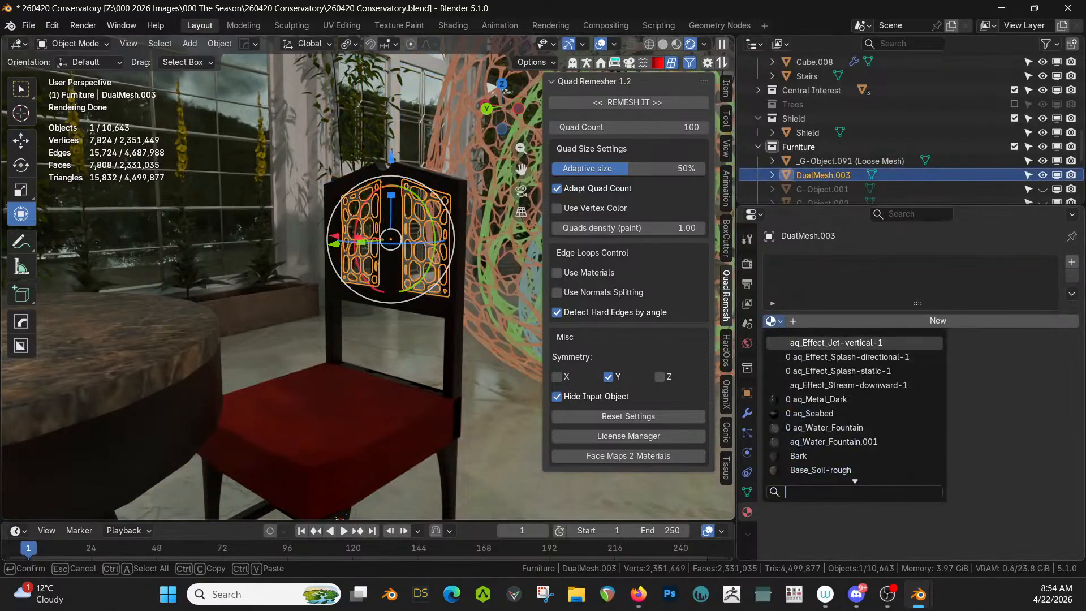
{"action": "type", "text": "bras"}
{"action": "key", "text": "Return"}
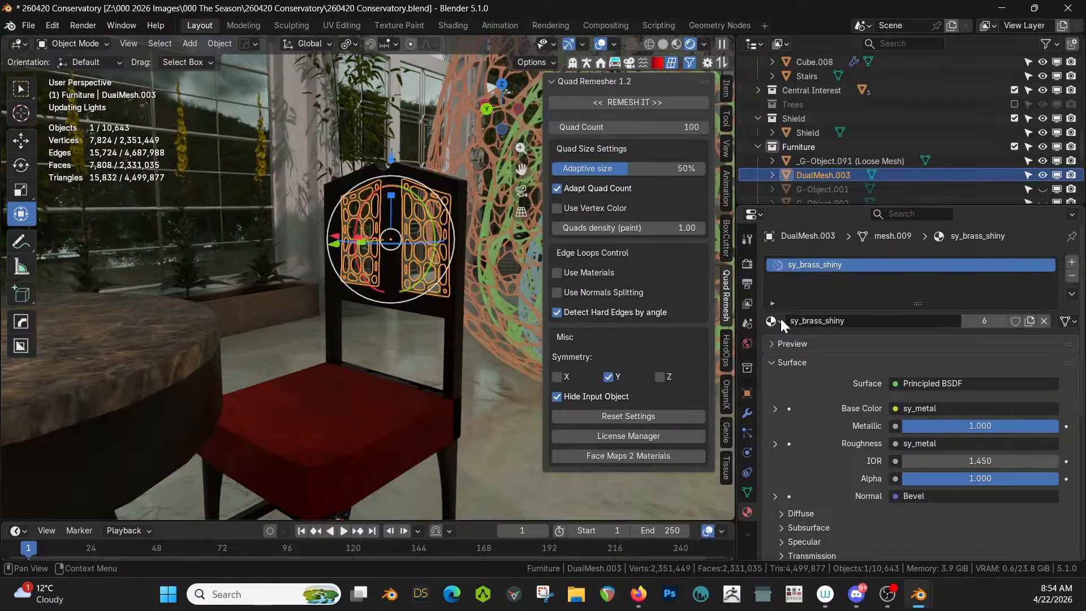
{"action": "left_click", "coordinate": [490, 412]}
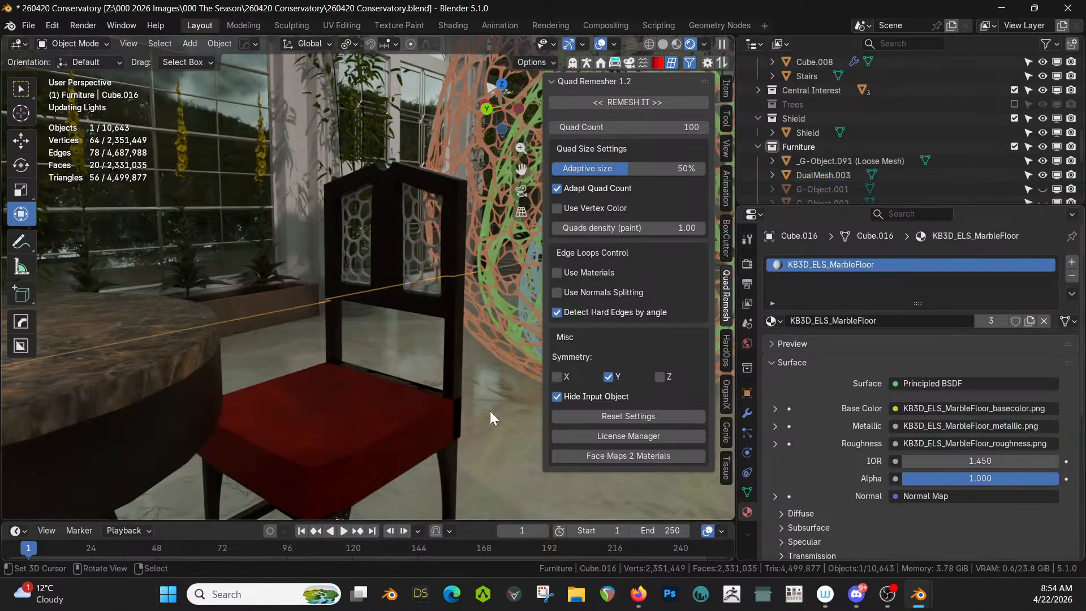
{"action": "left_click", "coordinate": [419, 239]}
{"action": "middle_click_drag", "start_coordinate": [399, 327], "coordinate": [294, 355]}
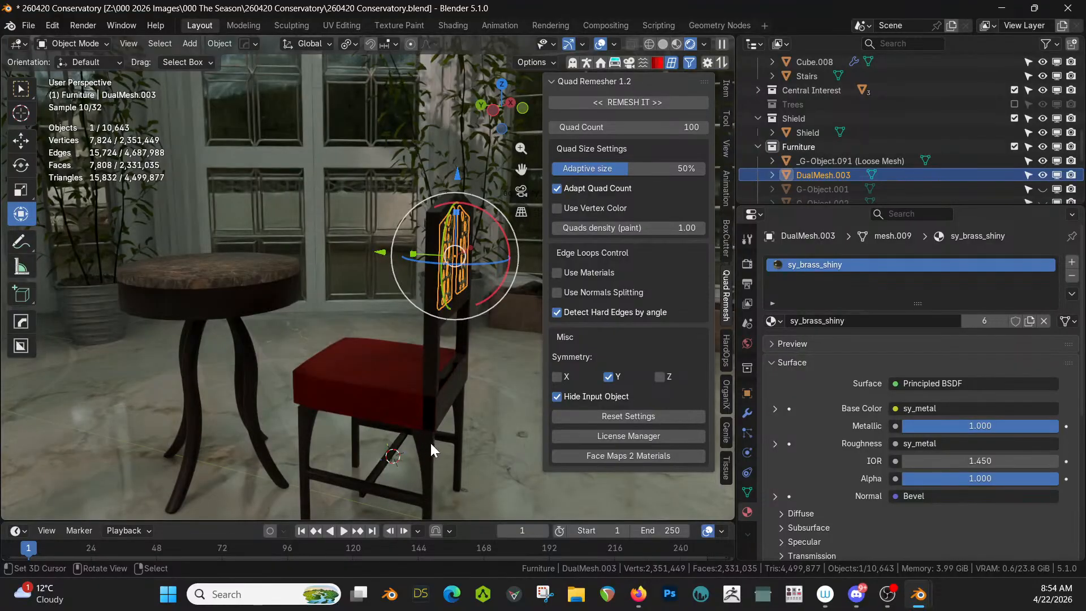
Step: Try to join the chair's legs, seat cushion, backrest frame and lattice panels into one object in a single operation
{"action": "left_click", "coordinate": [427, 453]}
{"action": "left_click", "coordinate": [442, 338], "text": "shift"}
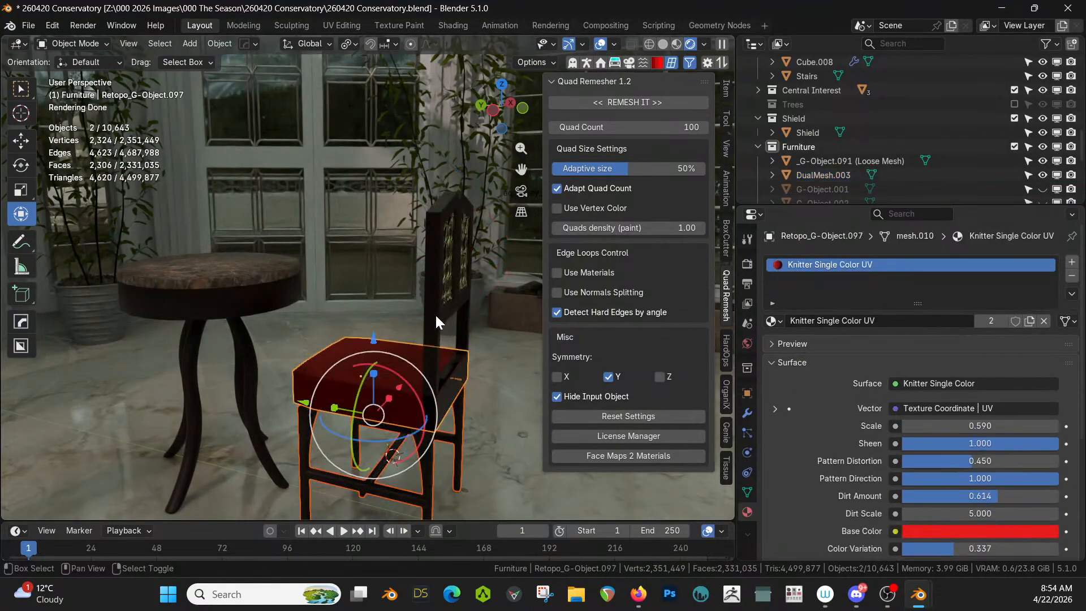
{"action": "left_click", "coordinate": [446, 279], "text": "shift"}
{"action": "left_click", "coordinate": [447, 278], "text": "shift"}
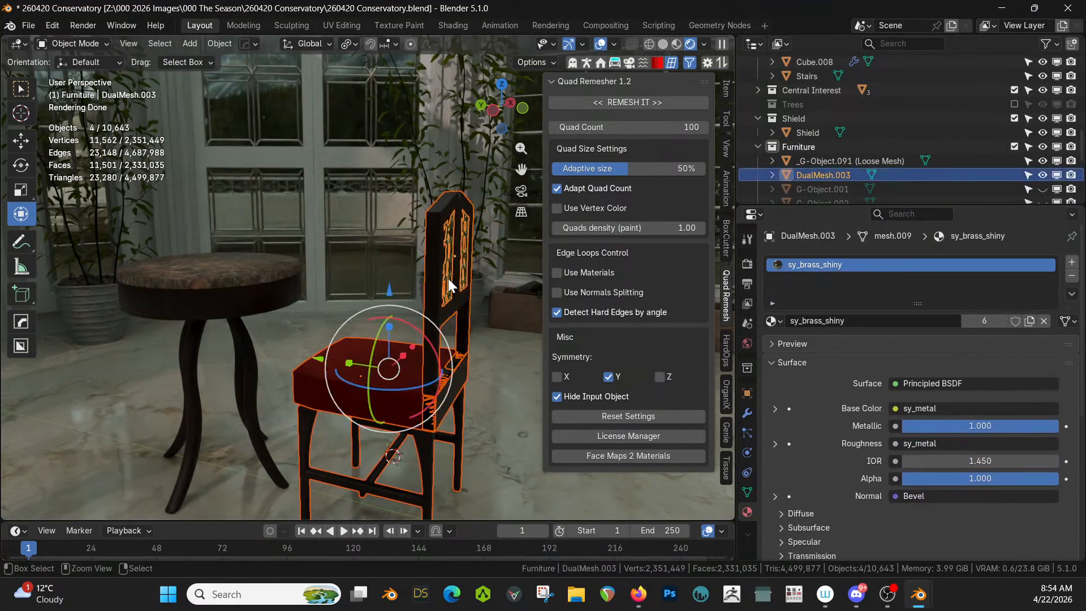
{"action": "key", "text": "ctrl+j"}
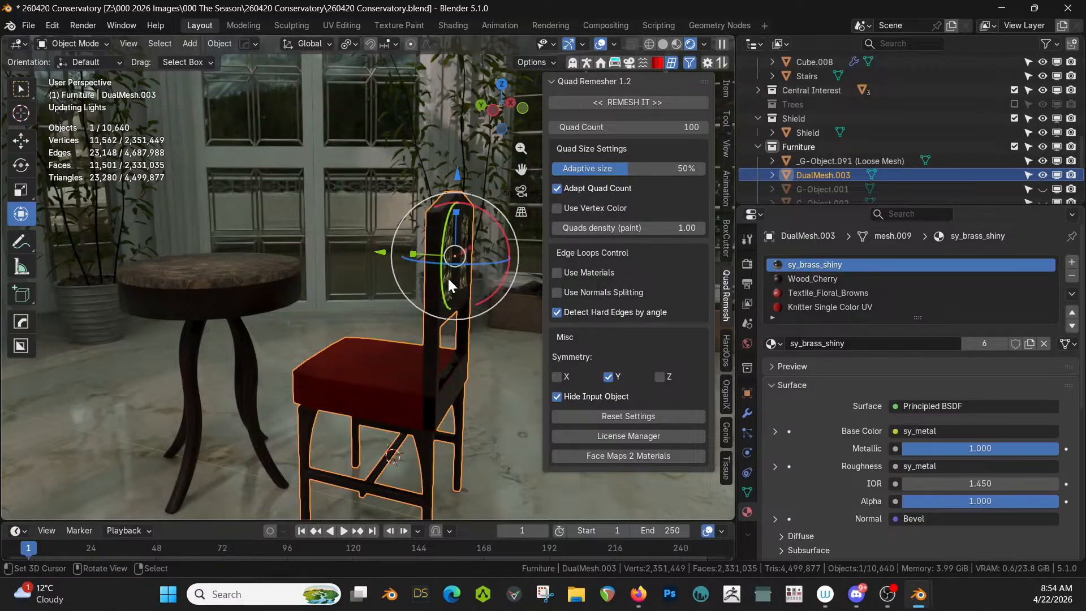
{"action": "middle_click_drag", "start_coordinate": [175, 219], "coordinate": [270, 243]}
{"action": "mouse_move", "coordinate": [305, 295]}
{"action": "middle_mouse_down"}
{"action": "mouse_move", "coordinate": [312, 301]}
{"action": "mouse_move", "coordinate": [311, 279]}
{"action": "middle_mouse_up"}
{"action": "key", "text": "ctrl+z"}
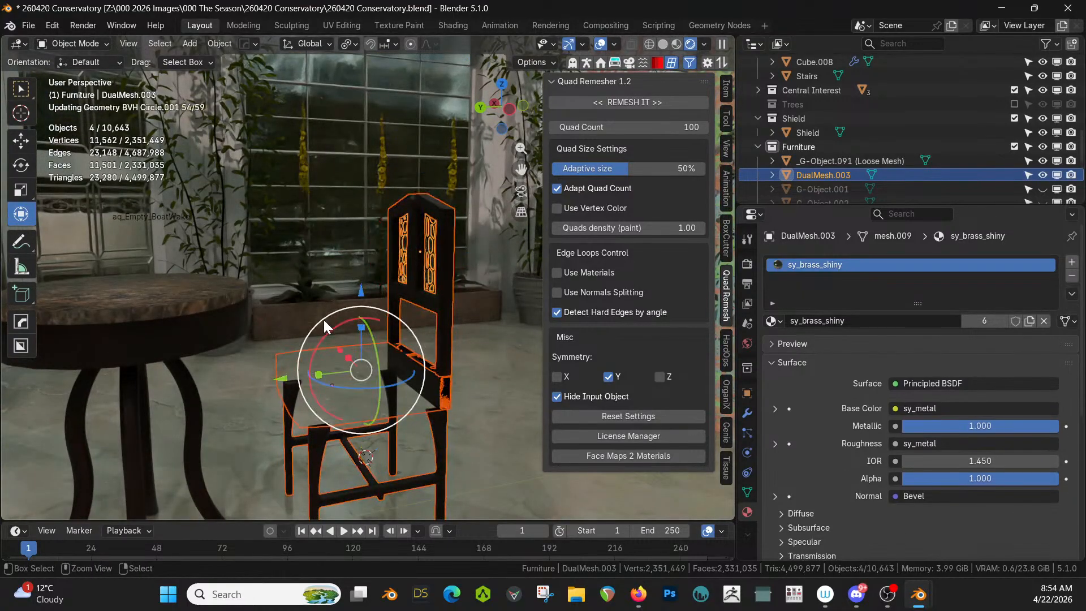
Step: Check the seat cushion's mesh data, and join the chair's legs, backrest frame and lattice panels into one object
{"action": "left_click", "coordinate": [487, 387]}
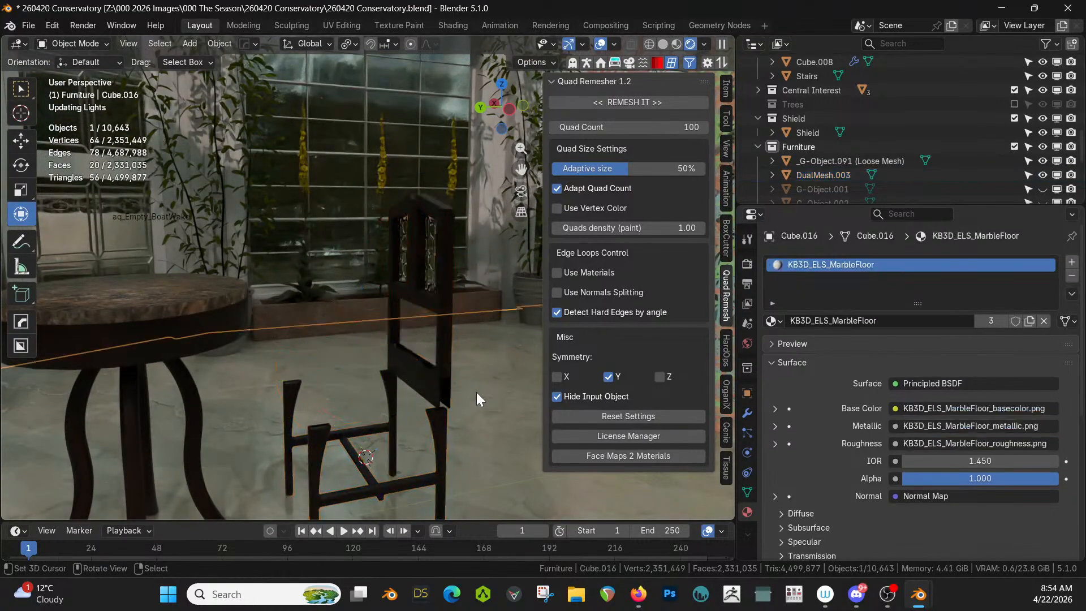
{"action": "left_click", "coordinate": [374, 374]}
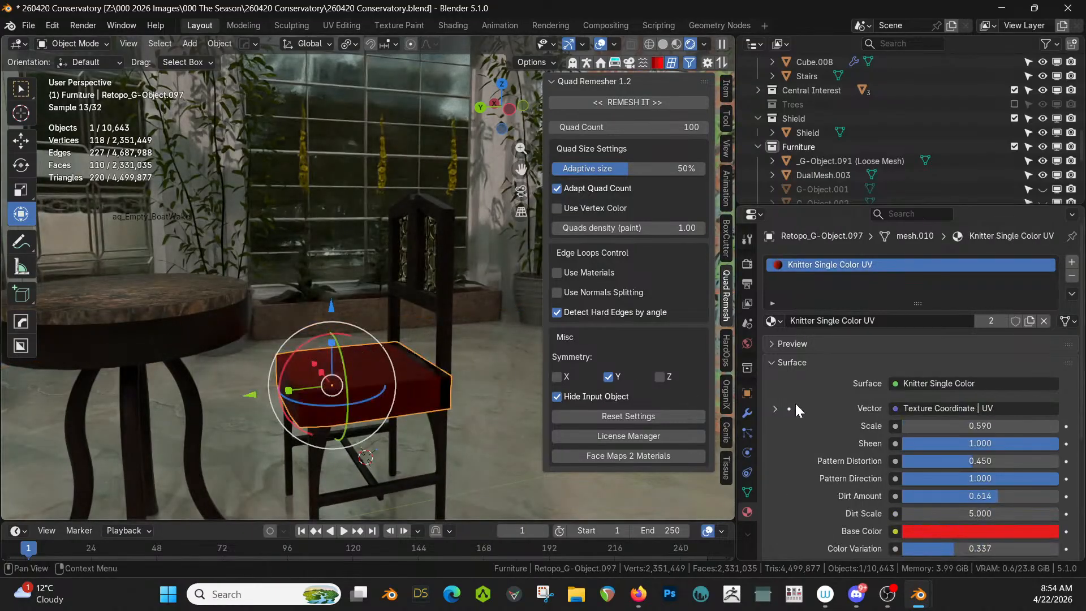
{"action": "left_click", "coordinate": [748, 490]}
{"action": "middle_click_drag", "start_coordinate": [438, 388], "coordinate": [436, 342]}
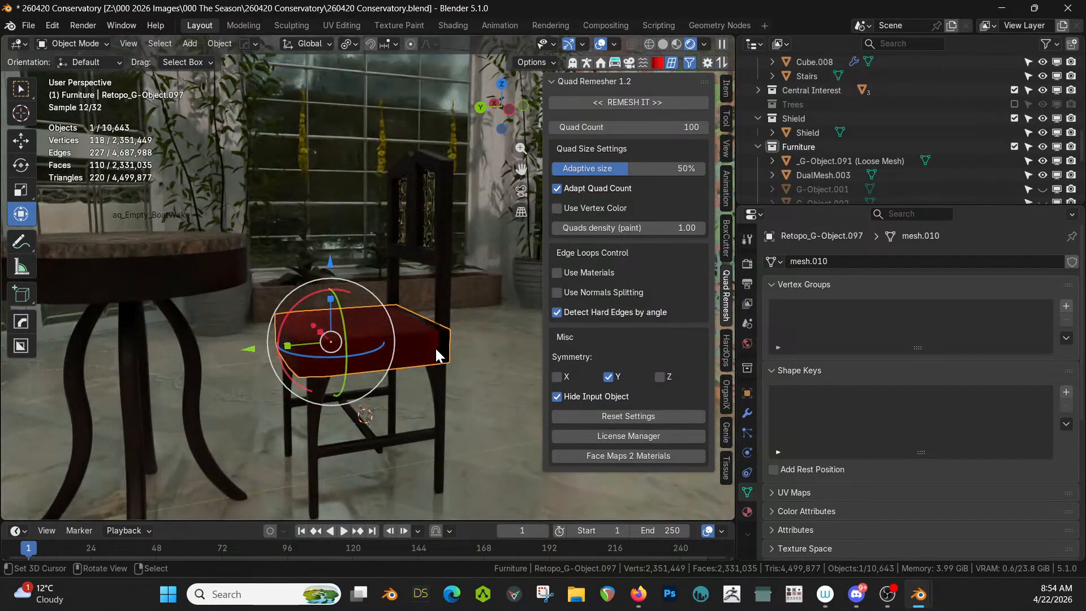
{"action": "left_click", "coordinate": [453, 393]}
{"action": "left_click", "coordinate": [440, 391]}
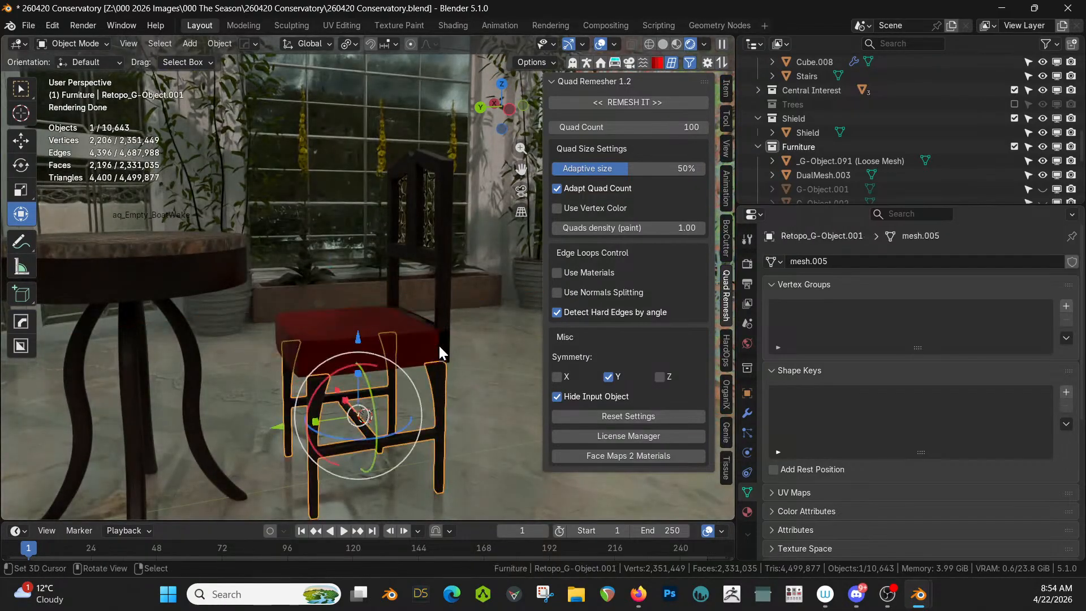
{"action": "left_click", "coordinate": [440, 265], "text": "shift"}
{"action": "left_click", "coordinate": [426, 219], "text": "shift"}
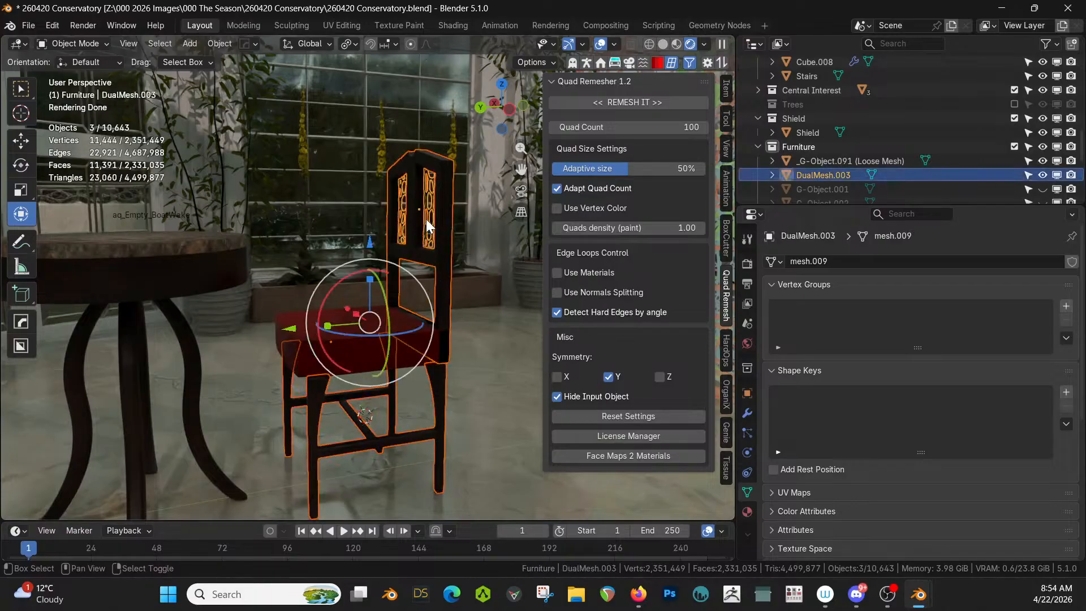
{"action": "key", "text": "ctrl+j"}
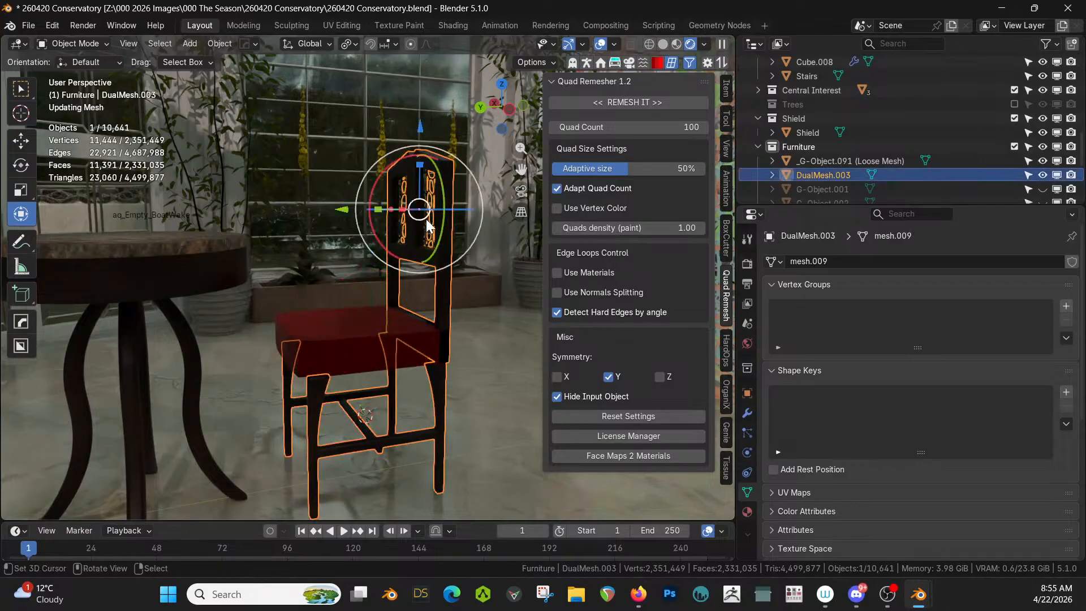
Step: Join the seat cushion to the combined chair frame and inspect the result
{"action": "left_click", "coordinate": [466, 395]}
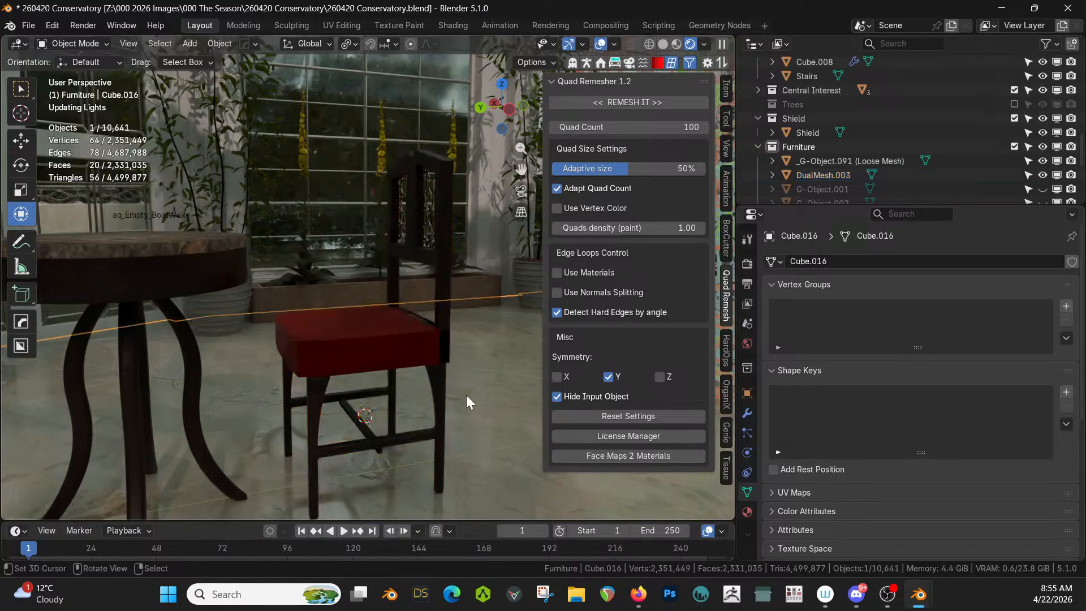
{"action": "left_click", "coordinate": [329, 350]}
{"action": "left_click", "coordinate": [313, 426], "text": "shift"}
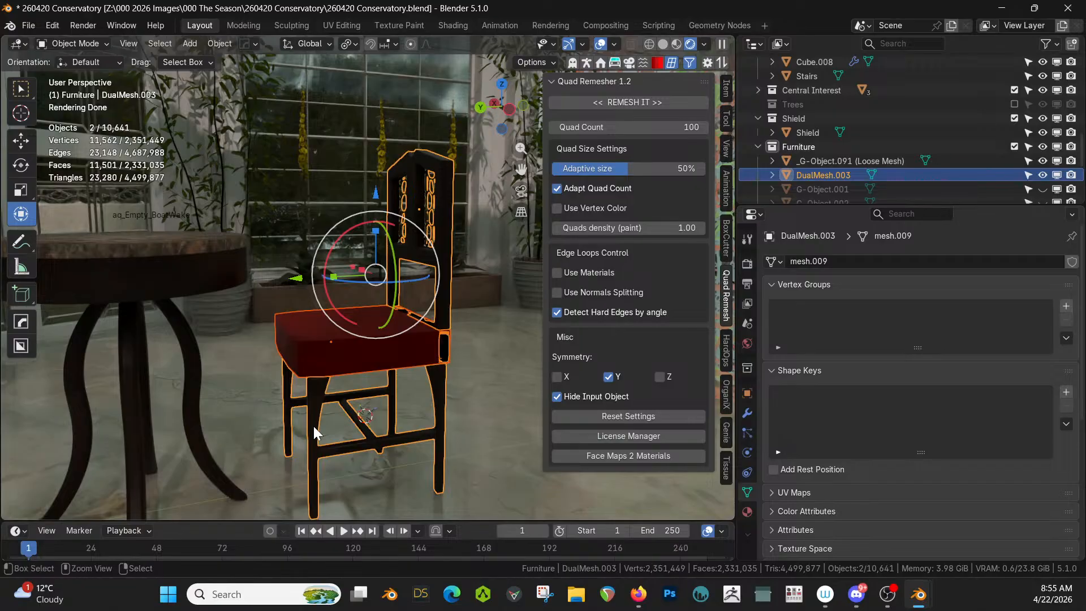
{"action": "key", "text": "ctrl+j"}
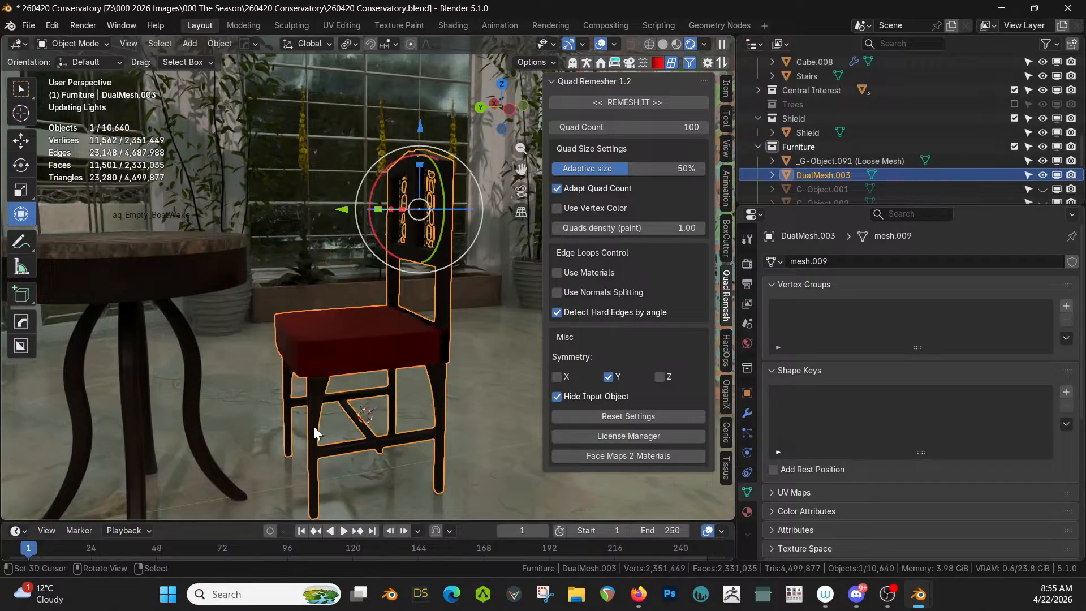
{"action": "middle_click_drag", "start_coordinate": [338, 383], "coordinate": [348, 385]}
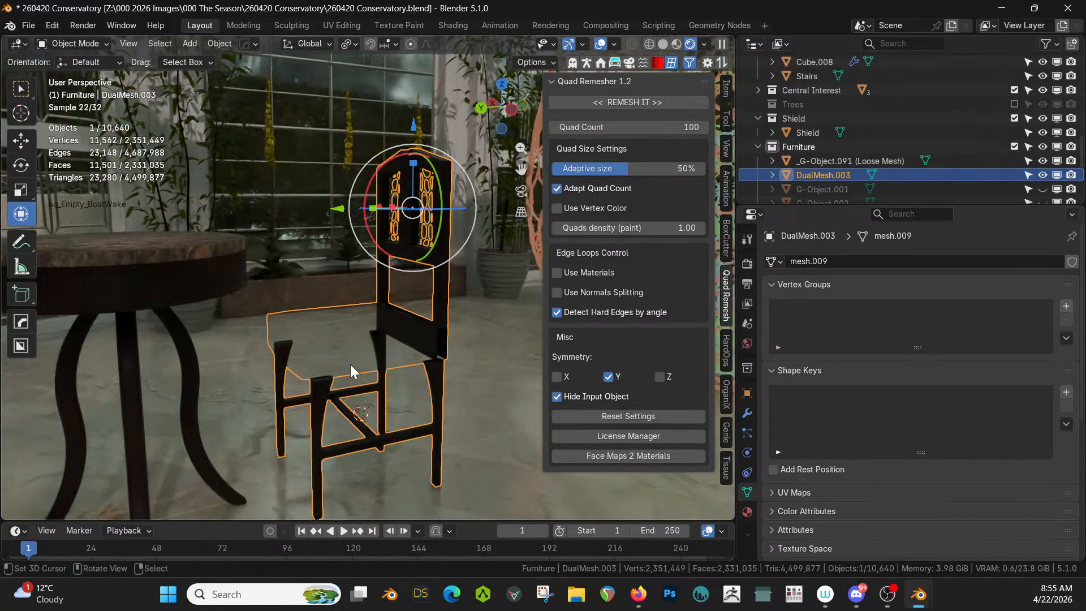
Step: Unwrap the seat cushion's selected faces in the joined chair mesh with Smart UV Project
{"action": "key", "text": "Tab"}
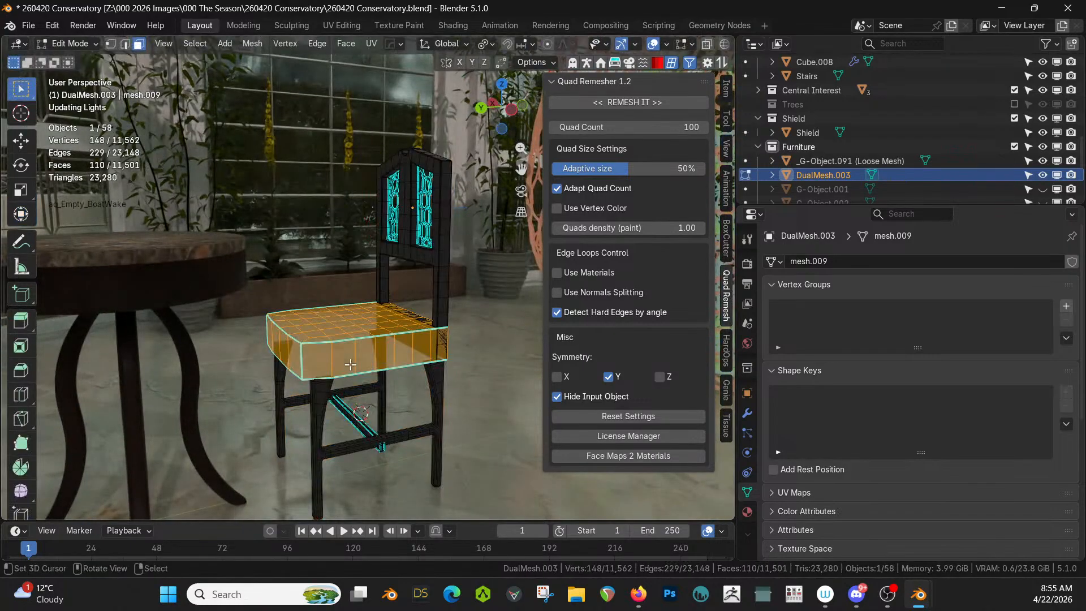
{"action": "key", "text": "u"}
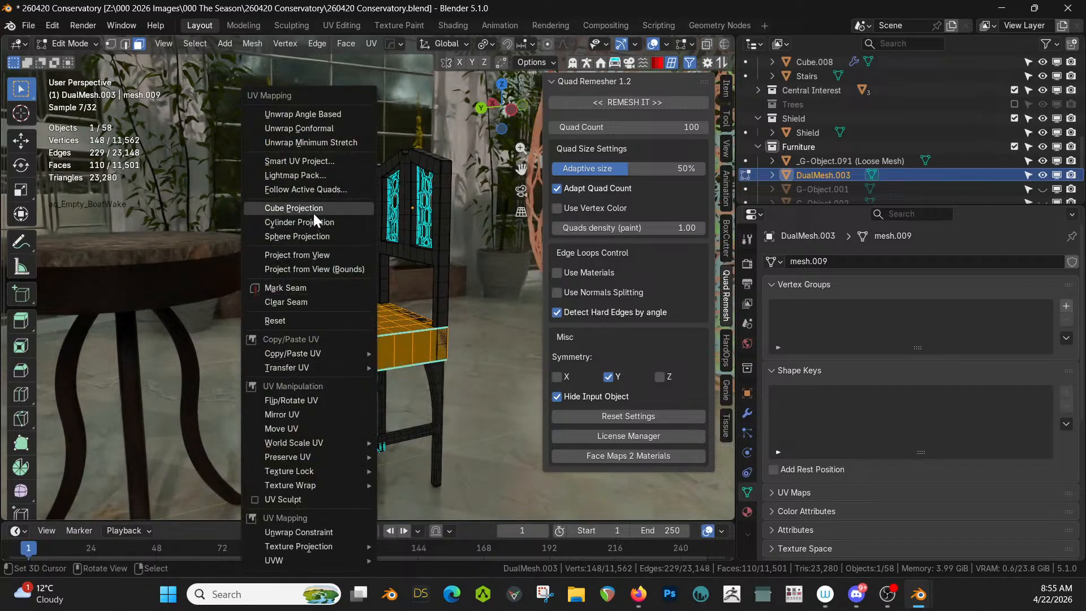
{"action": "left_click", "coordinate": [294, 158]}
{"action": "left_click", "coordinate": [277, 289]}
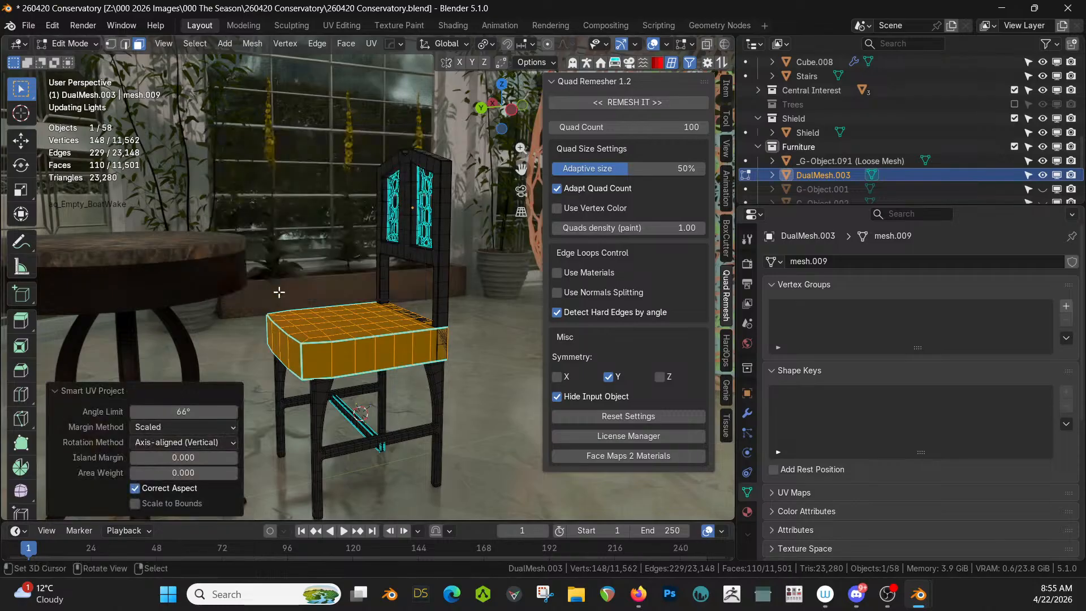
Step: Assign the Knitter Single Color UV material to the selected seat cushion faces and check the chair in Object Mode
{"action": "left_click", "coordinate": [748, 512]}
{"action": "left_click", "coordinate": [817, 280]}
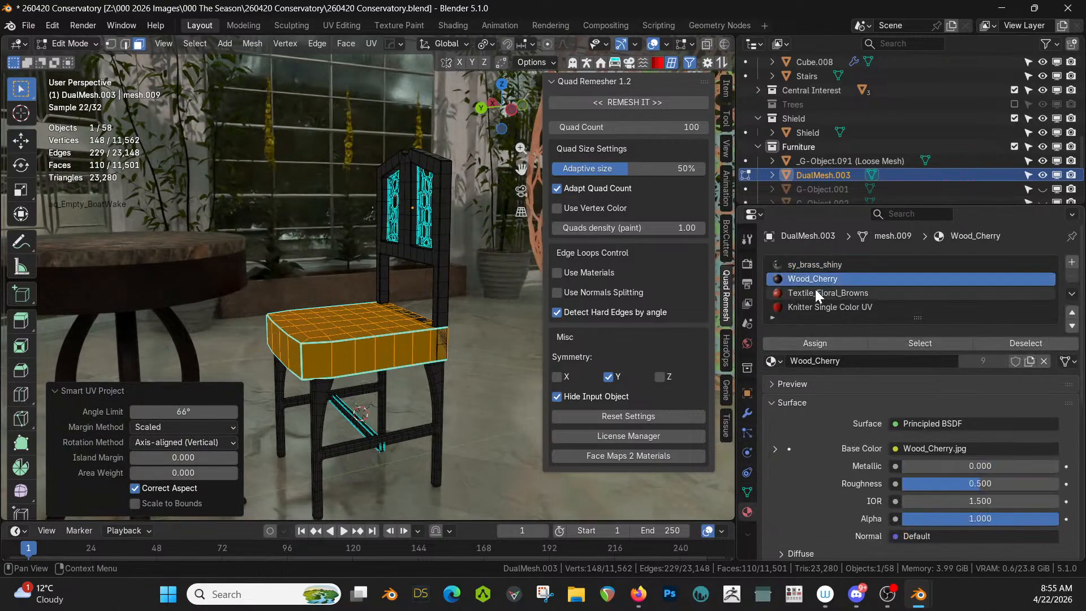
{"action": "left_click", "coordinate": [815, 293]}
{"action": "left_click", "coordinate": [817, 307]}
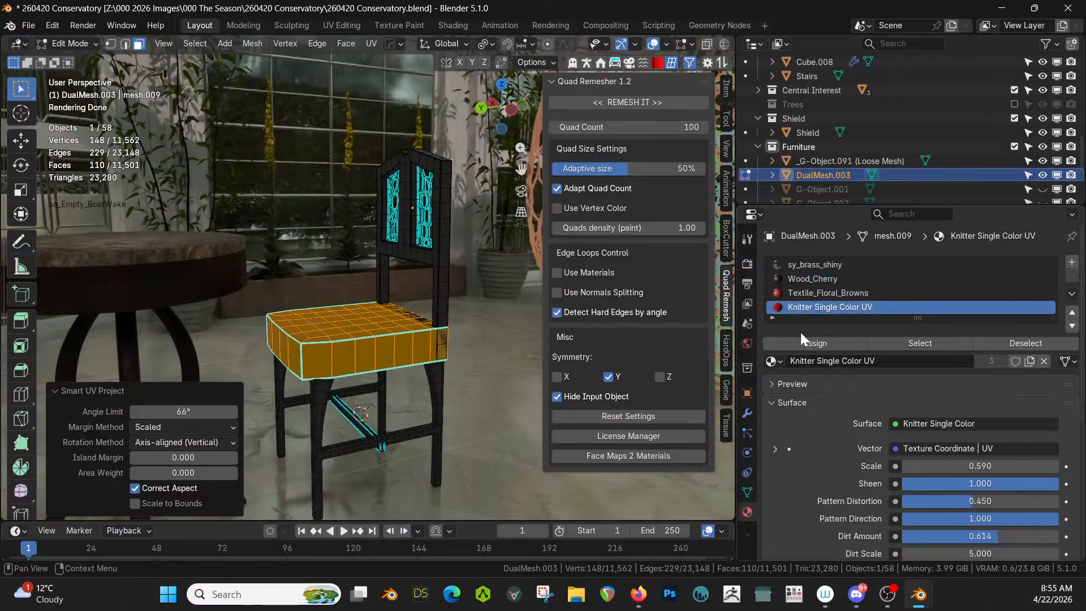
{"action": "key", "text": "Tab"}
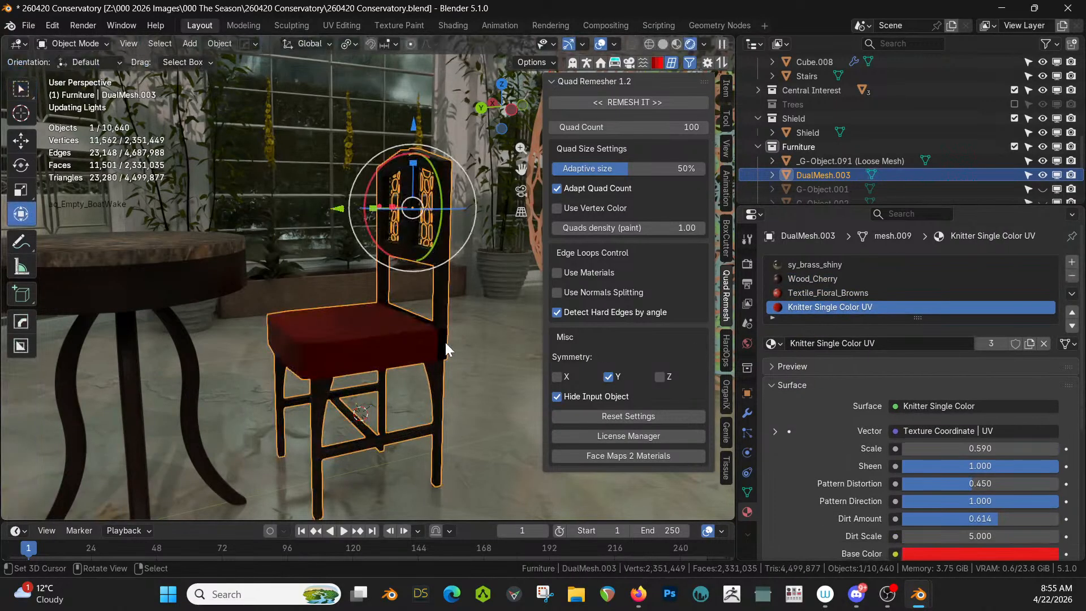
{"action": "middle_click_drag", "start_coordinate": [430, 375], "coordinate": [430, 382]}
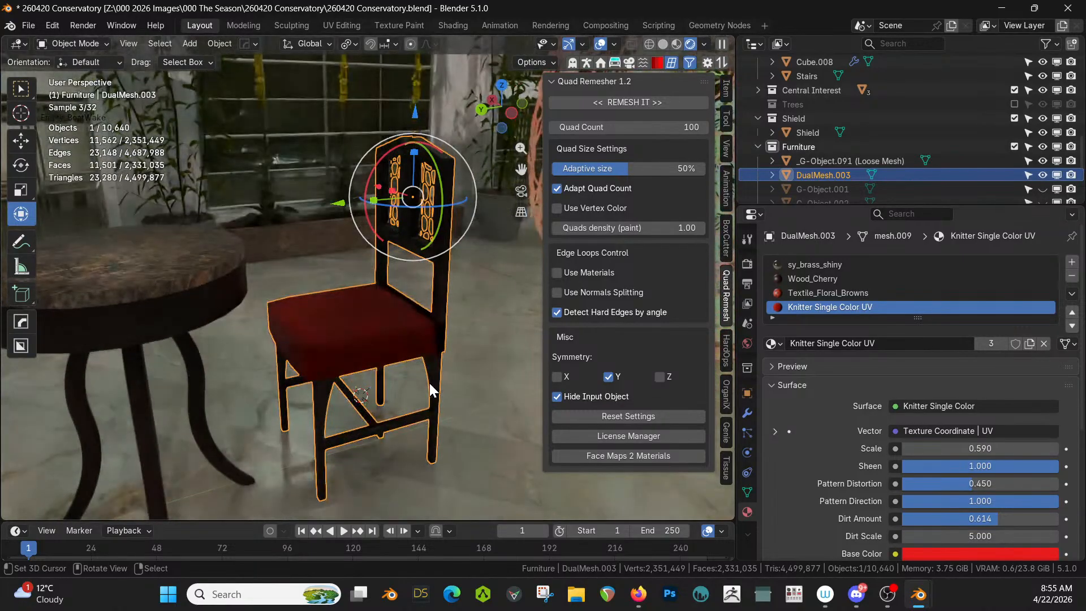
Step: Exclude the Shield collection from the view layer and view the conservatory floor from directly above
{"action": "key", "text": "KP_7"}
{"action": "scroll", "coordinate": [416, 371], "scroll_direction": "down", "scroll_amount": 15}
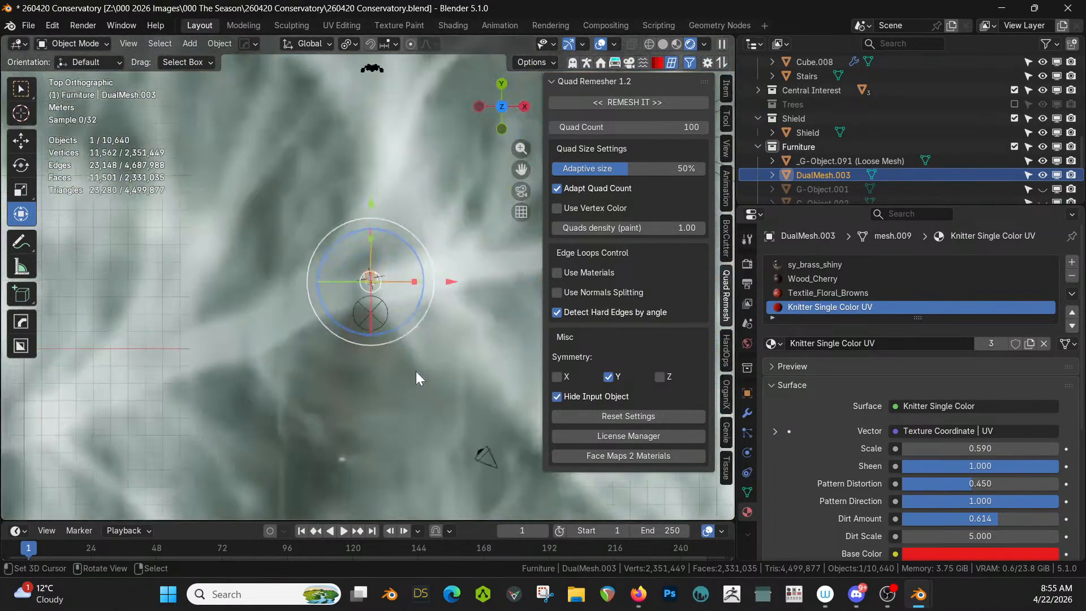
{"action": "scroll", "coordinate": [910, 134], "scroll_direction": "down", "scroll_amount": 2}
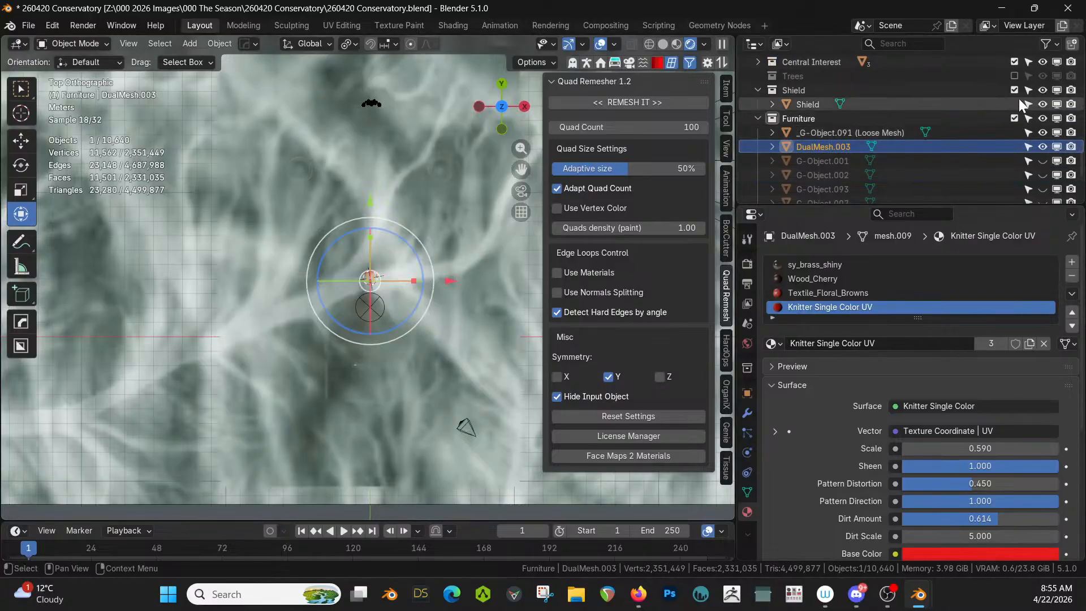
{"action": "left_click", "coordinate": [1014, 90]}
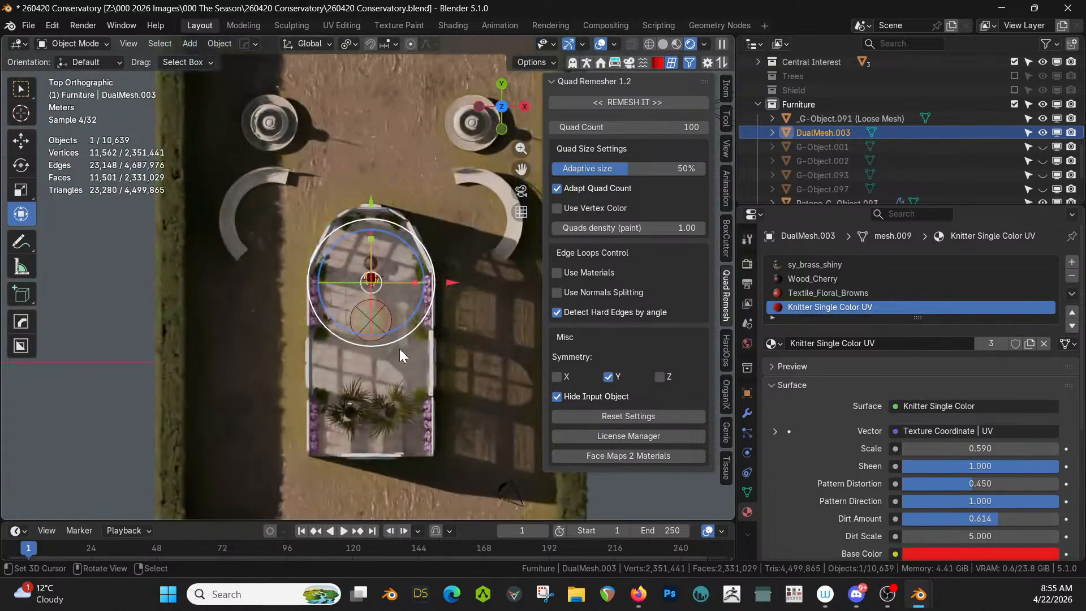
Step: Make a linked duplicate of the chair, move it to the round table's +X side and rotate it about -89° around Z
{"action": "scroll", "coordinate": [396, 354], "scroll_direction": "up", "scroll_amount": 8}
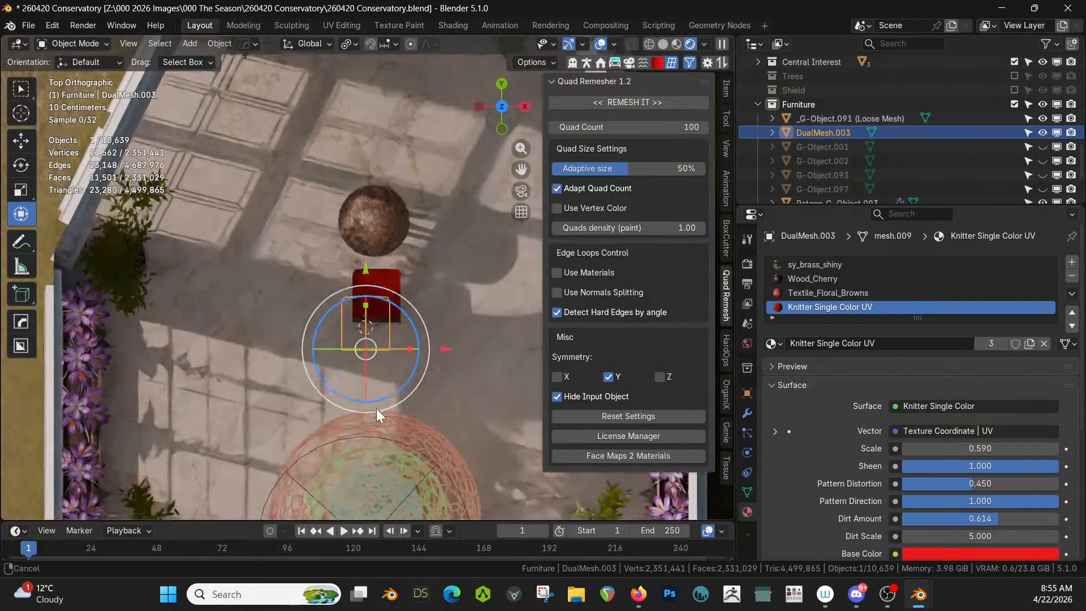
{"action": "middle_click_drag", "start_coordinate": [376, 406], "coordinate": [372, 427], "text": "shift"}
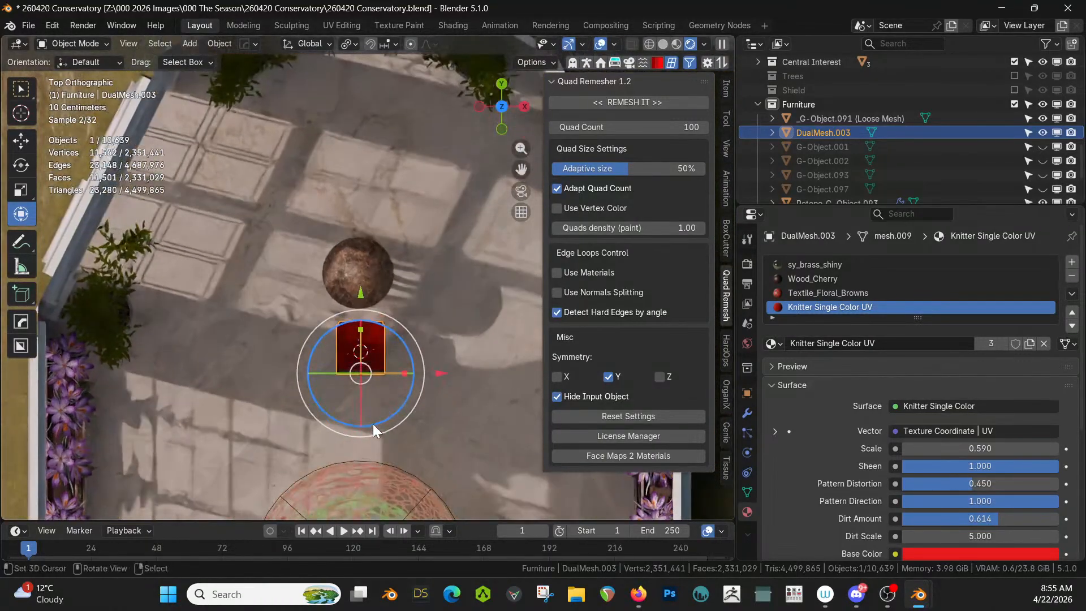
{"action": "key", "text": "alt+d"}
{"action": "right_click", "coordinate": [402, 417]}
{"action": "key", "text": "g"}
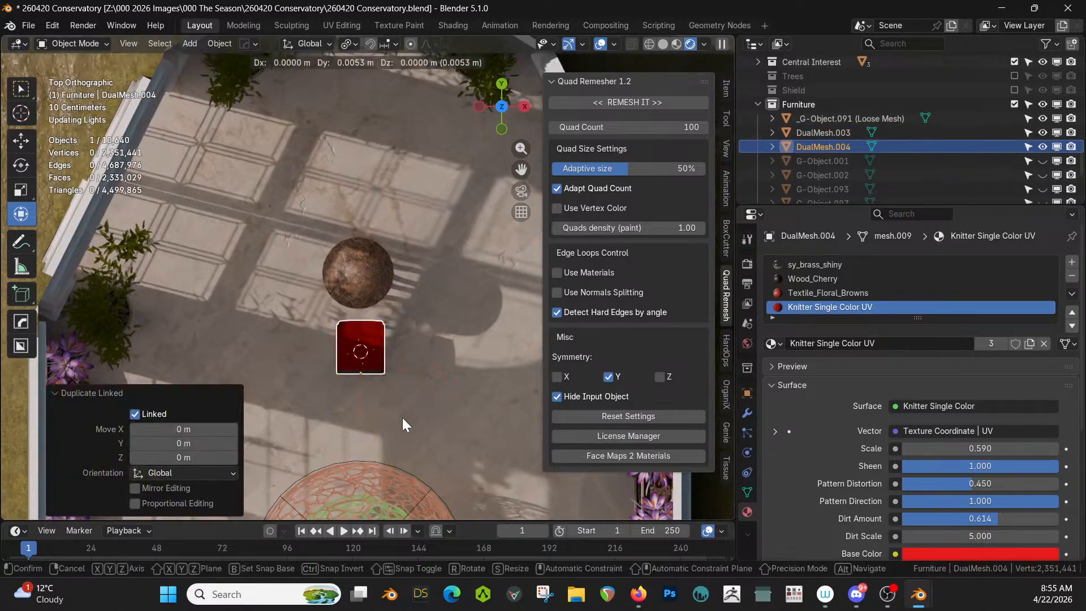
{"action": "left_click", "coordinate": [451, 372]}
{"action": "key", "text": "r"}
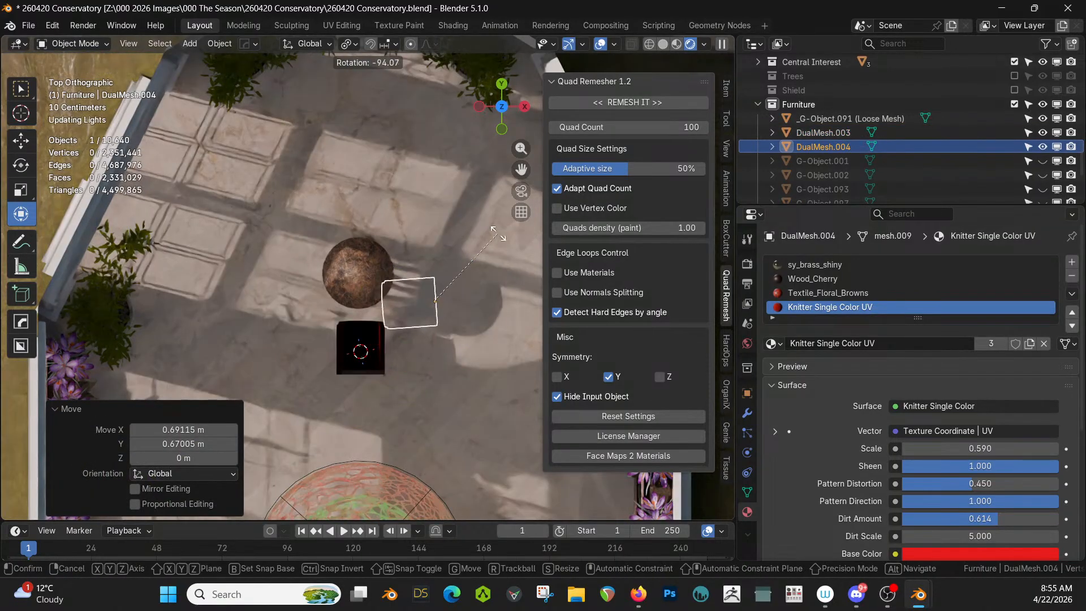
{"action": "left_click", "coordinate": [494, 254]}
Step: Line the duplicated chair up with the table's centre, switch to Solid shading and shift it slightly outward from the table
{"action": "key", "text": "g"}
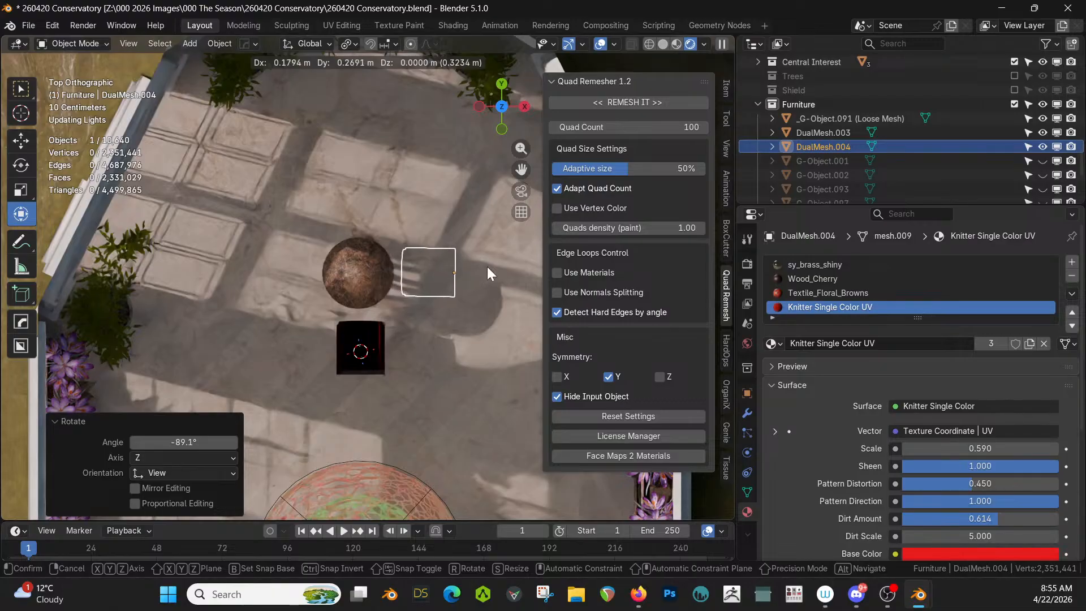
{"action": "left_click", "coordinate": [487, 266]}
{"action": "key", "text": "z"}
{"action": "key", "text": "6"}
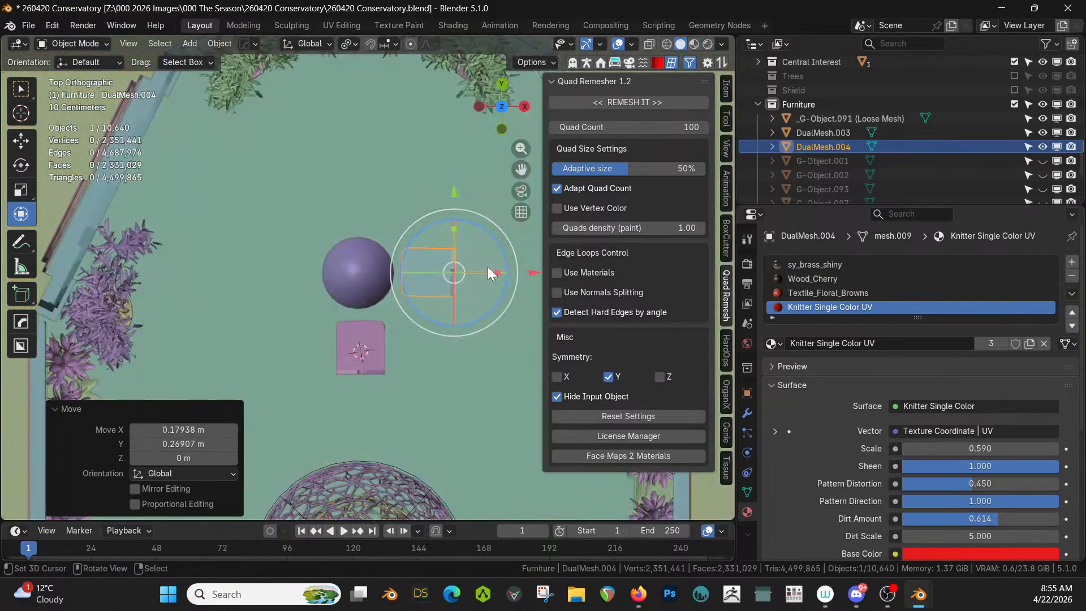
{"action": "left_click_drag", "start_coordinate": [459, 276], "coordinate": [464, 276]}
Step: Make a linked duplicate of the side chair, rotate it 180° and place it on the table's opposite (-X) side
{"action": "key", "text": "alt+d"}
{"action": "left_click", "coordinate": [464, 276]}
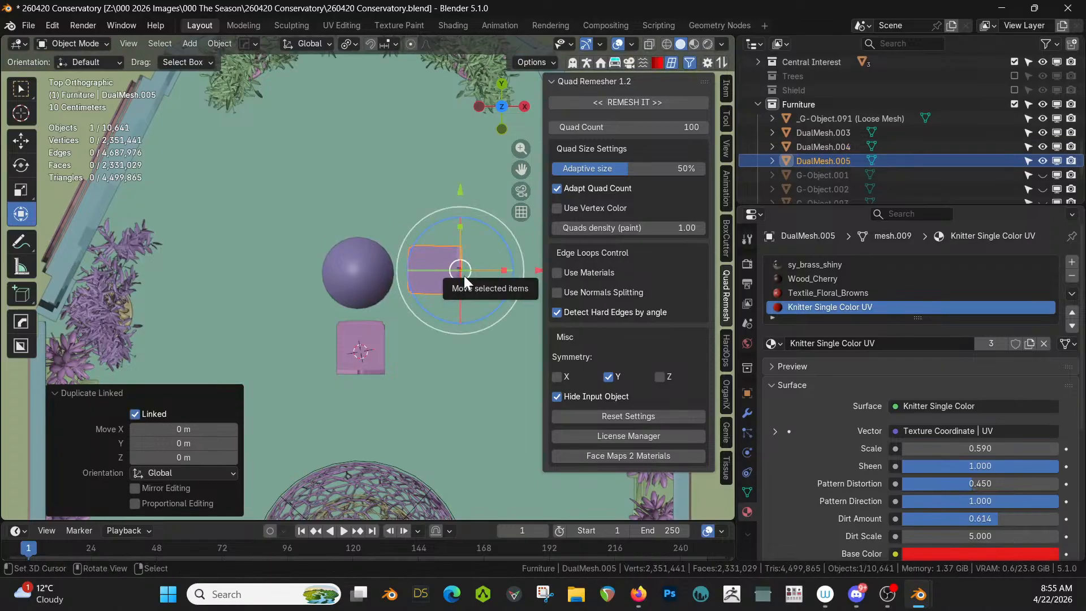
{"action": "key", "text": "g"}
{"action": "left_click", "coordinate": [313, 279]}
{"action": "key", "text": "r"}
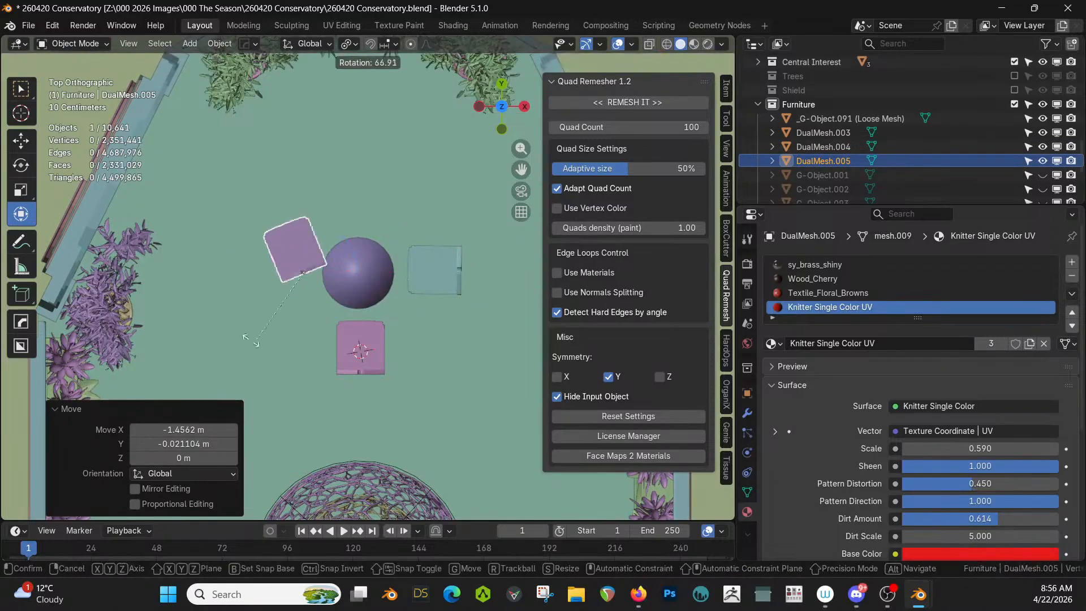
{"action": "left_click", "coordinate": [234, 154]}
{"action": "key", "text": "g"}
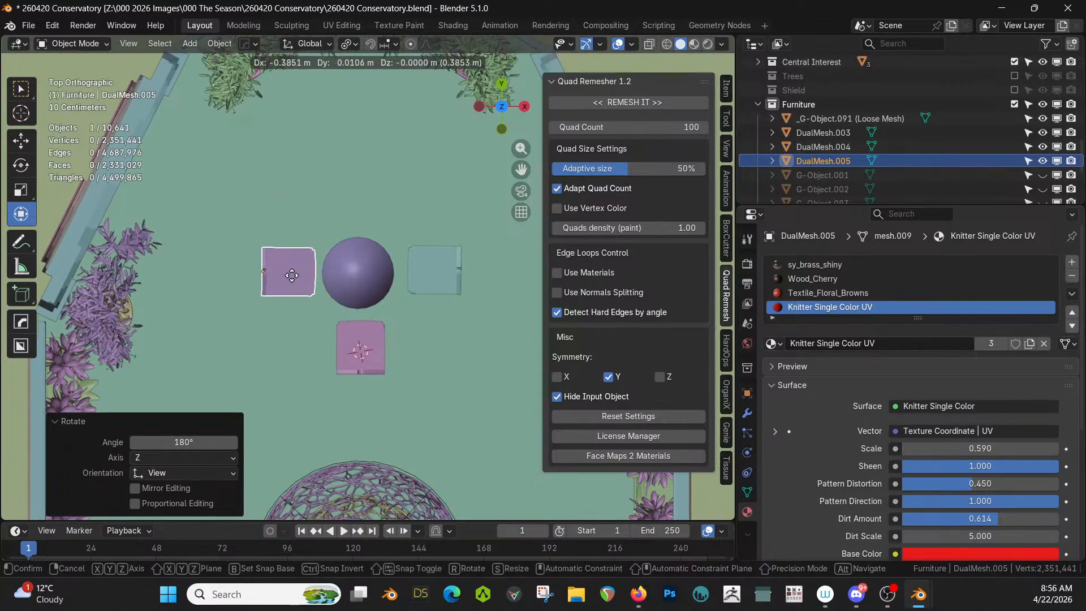
{"action": "left_click", "coordinate": [291, 275]}
Step: Add another linked chair duplicate, rotate it about 90° and centre it on the table's +Y side
{"action": "key", "text": "alt+d"}
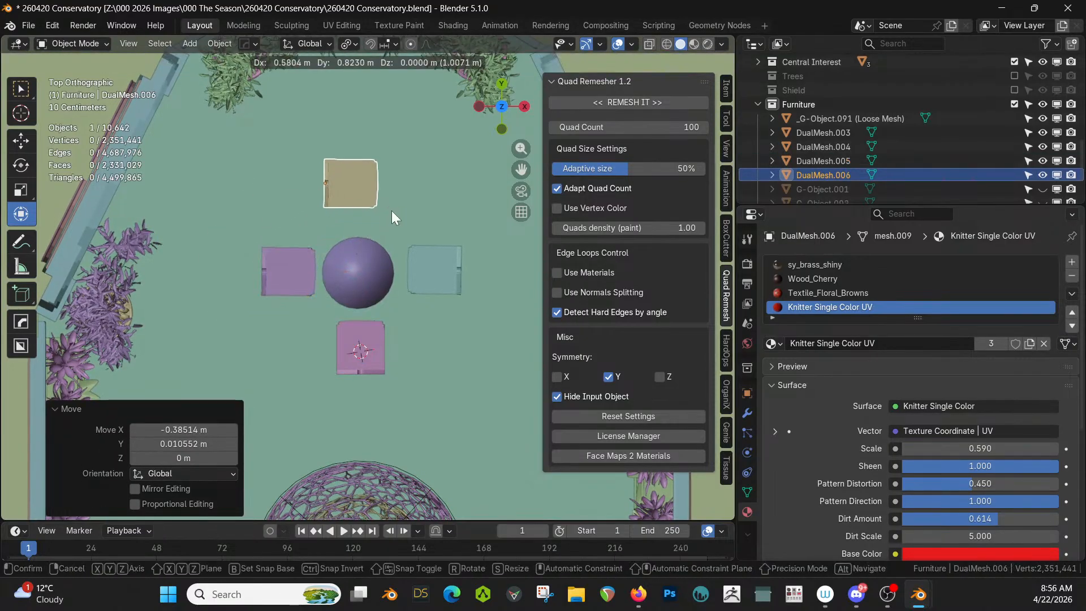
{"action": "left_click", "coordinate": [391, 210]}
{"action": "key", "text": "r"}
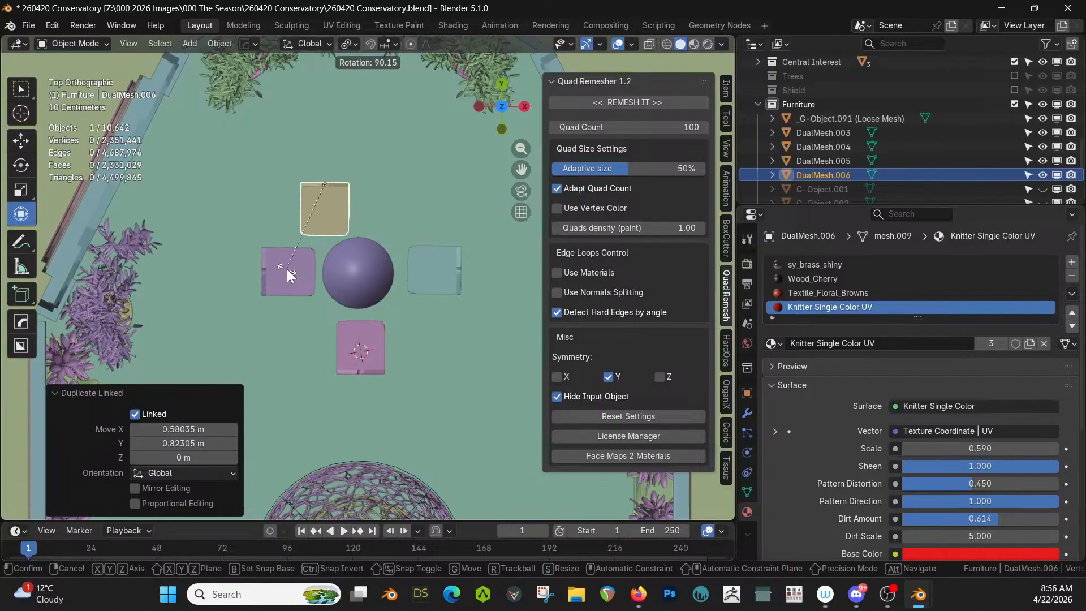
{"action": "left_click", "coordinate": [291, 277]}
{"action": "key", "text": "g"}
{"action": "left_click", "coordinate": [351, 244]}
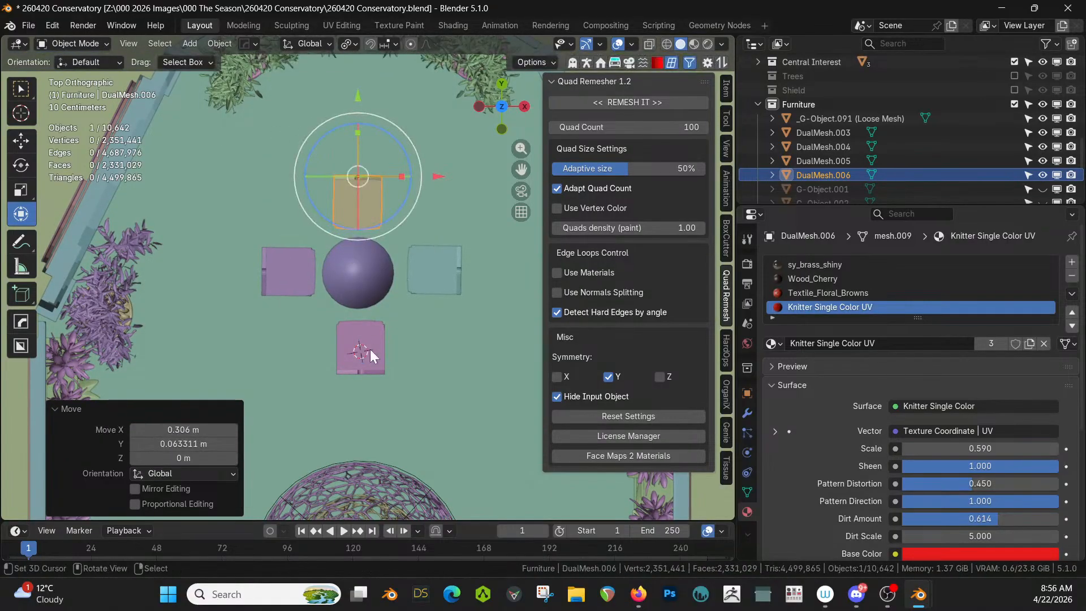
Step: Rotate the original chair about -2.7° around Z, inspect the four chairs in perspective and save the file
{"action": "left_click", "coordinate": [371, 351]}
{"action": "key", "text": "r"}
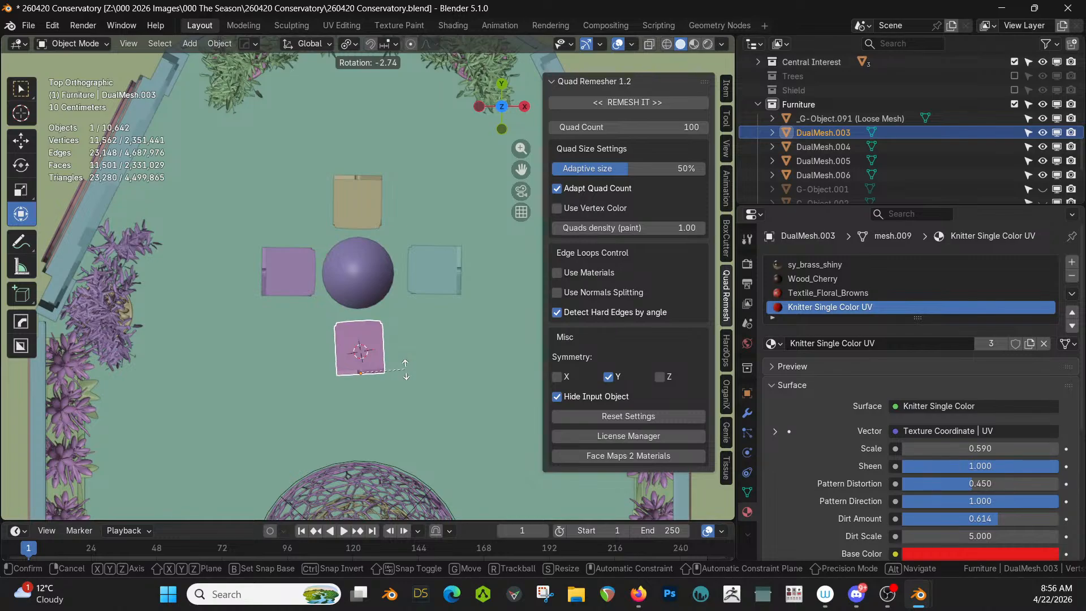
{"action": "left_click", "coordinate": [405, 368]}
{"action": "middle_click_drag", "start_coordinate": [405, 368], "coordinate": [470, 283]}
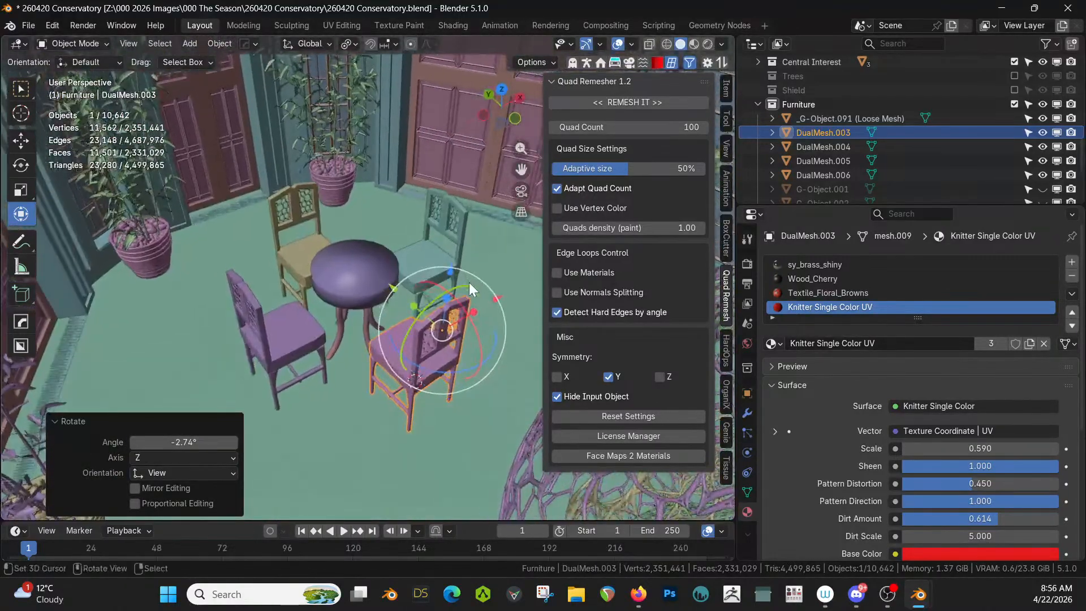
{"action": "key", "text": "ctrl+s"}
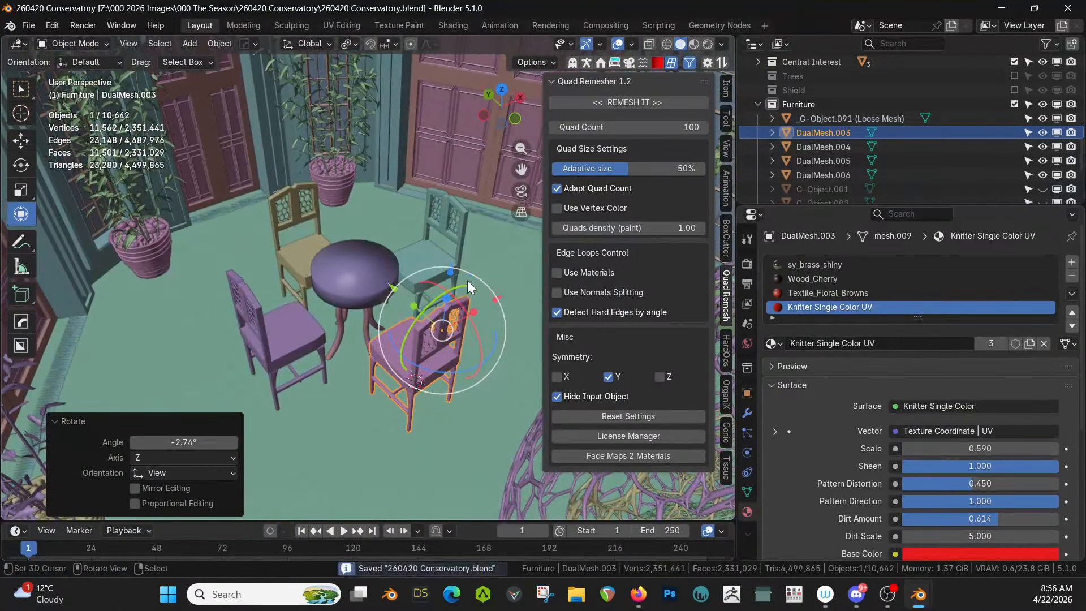
Step: Check the table and chairs in Rendered shading, return to Solid shading and isolate the round tabletop in local view
{"action": "mouse_move", "coordinate": [433, 303]}
{"action": "middle_mouse_down"}
{"action": "mouse_move", "coordinate": [351, 351]}
{"action": "mouse_move", "coordinate": [202, 369]}
{"action": "mouse_move", "coordinate": [265, 357]}
{"action": "mouse_move", "coordinate": [328, 372]}
{"action": "mouse_move", "coordinate": [211, 338]}
{"action": "middle_mouse_up"}
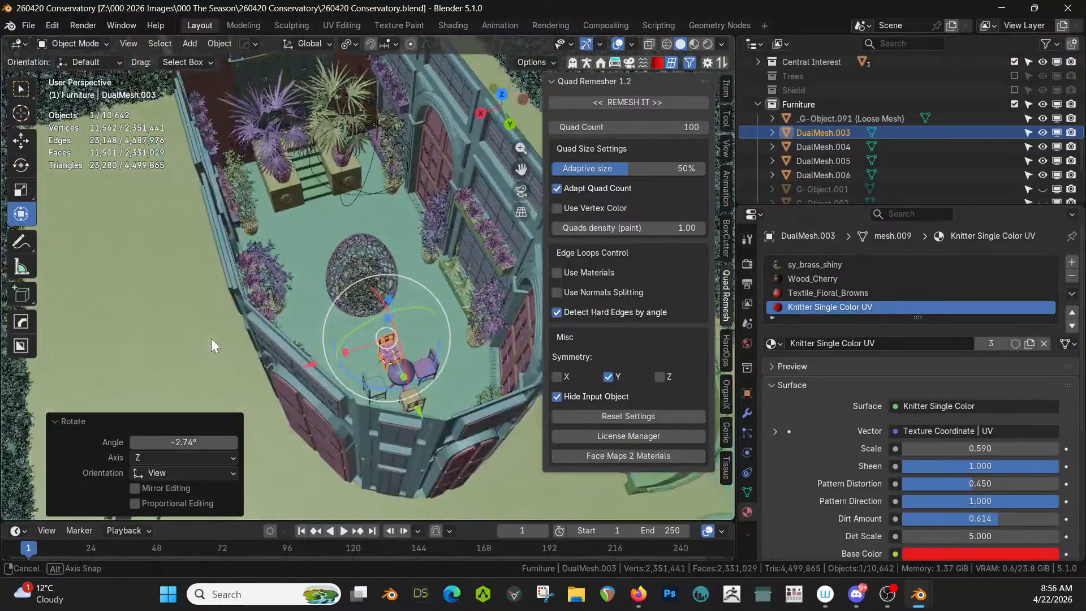
{"action": "key", "text": "z"}
{"action": "key", "text": "8"}
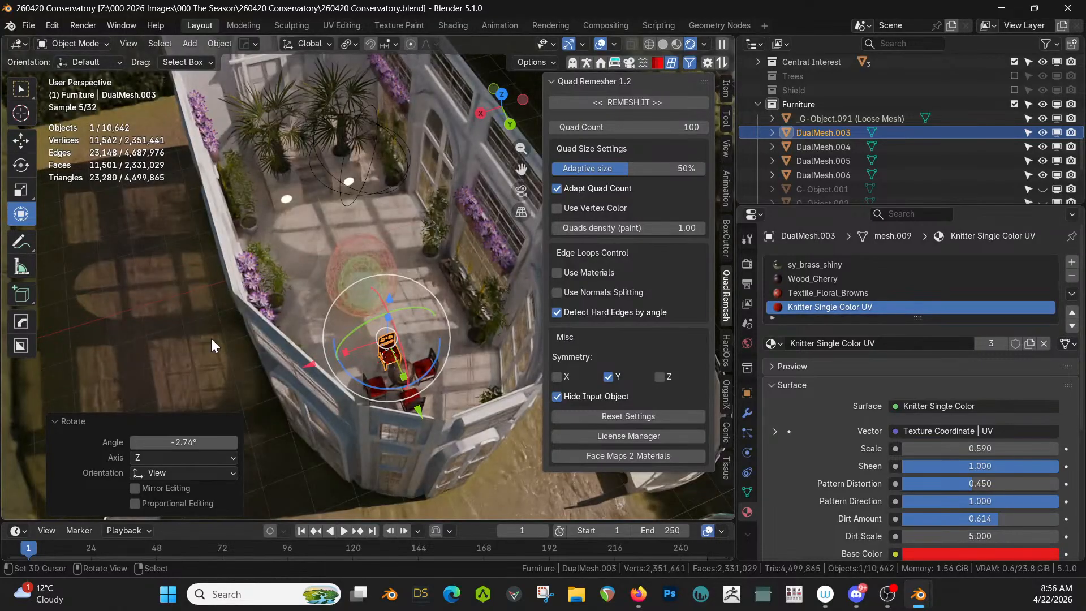
{"action": "scroll", "coordinate": [212, 338], "scroll_direction": "up", "scroll_amount": 4}
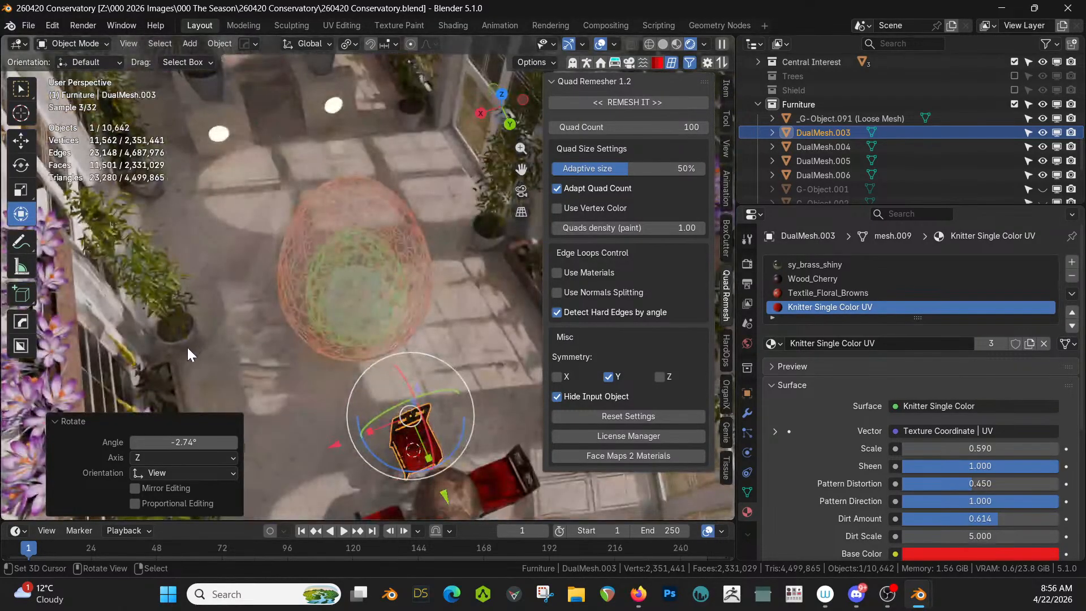
{"action": "middle_click_drag", "start_coordinate": [262, 349], "coordinate": [165, 283], "text": "shift"}
{"action": "scroll", "coordinate": [257, 328], "scroll_direction": "up", "scroll_amount": 3}
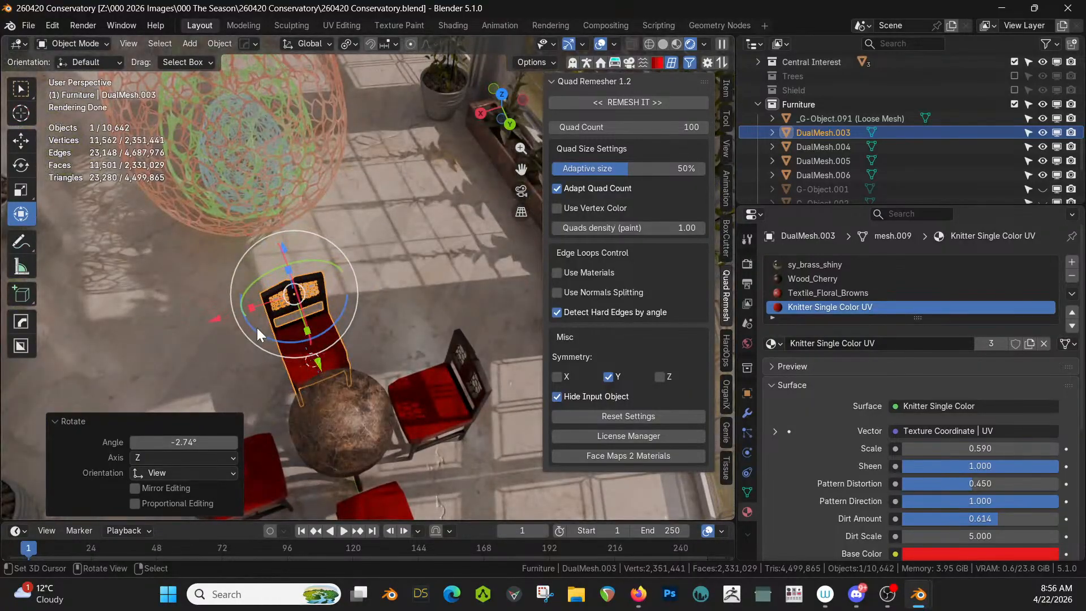
{"action": "key", "text": "z"}
{"action": "left_click", "coordinate": [260, 327]}
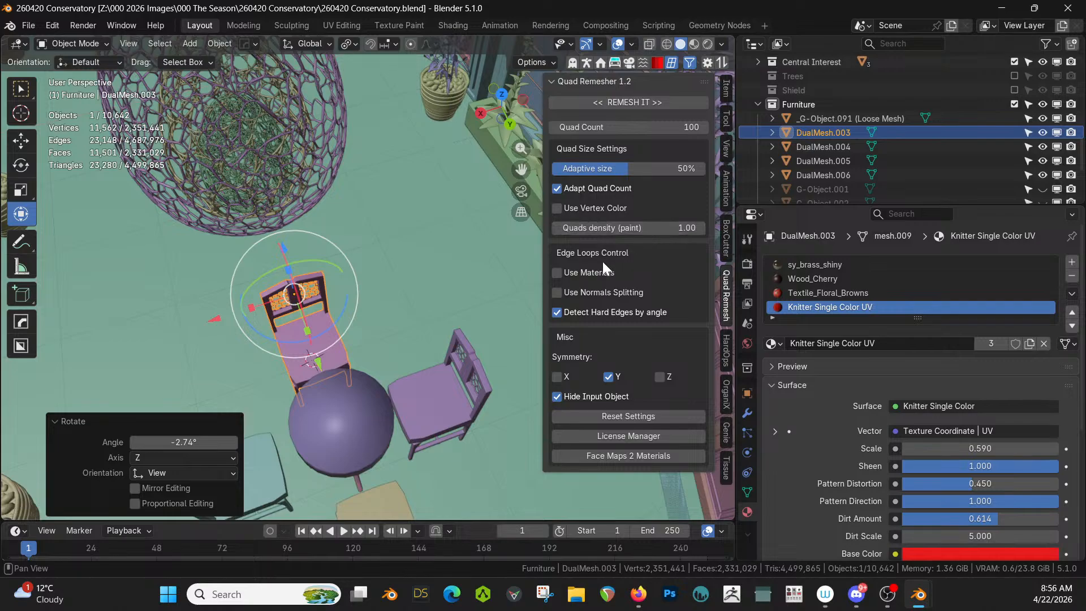
{"action": "left_click", "coordinate": [331, 420]}
{"action": "key", "text": "KP_Divide"}
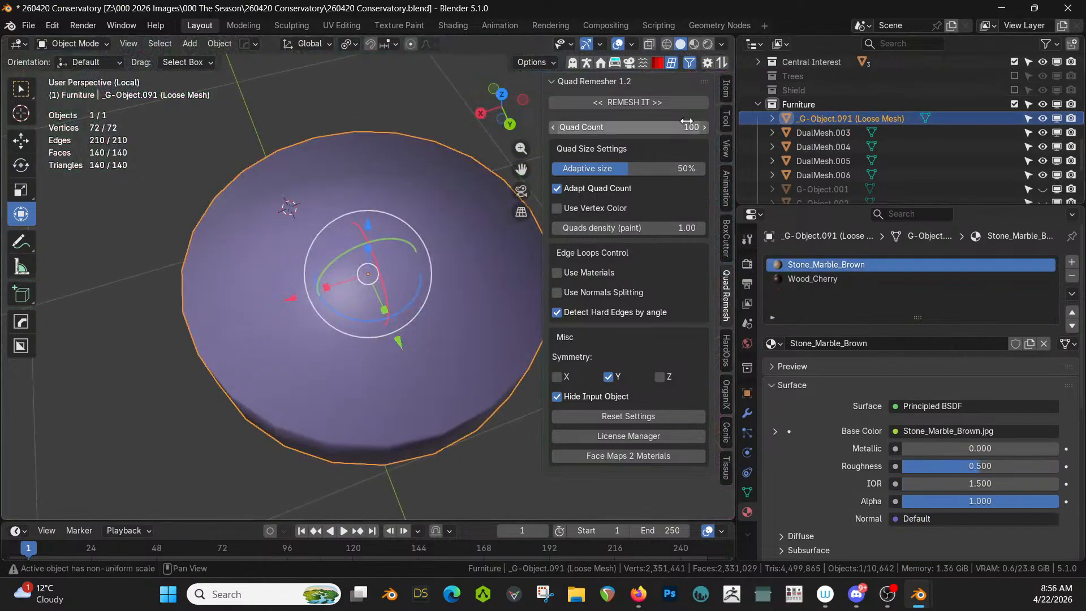
Step: Add the keyboard_01 insert from the KIT OPS CyberDeck pack onto the tabletop
{"action": "left_click", "coordinate": [659, 63]}
{"action": "left_click", "coordinate": [729, 316]}
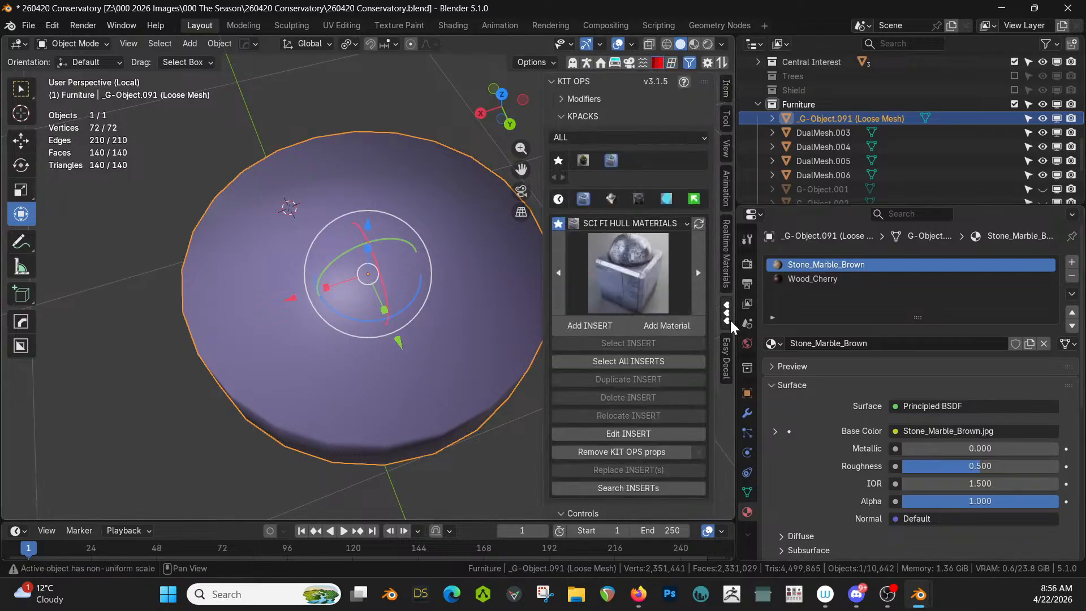
{"action": "left_click", "coordinate": [633, 223]}
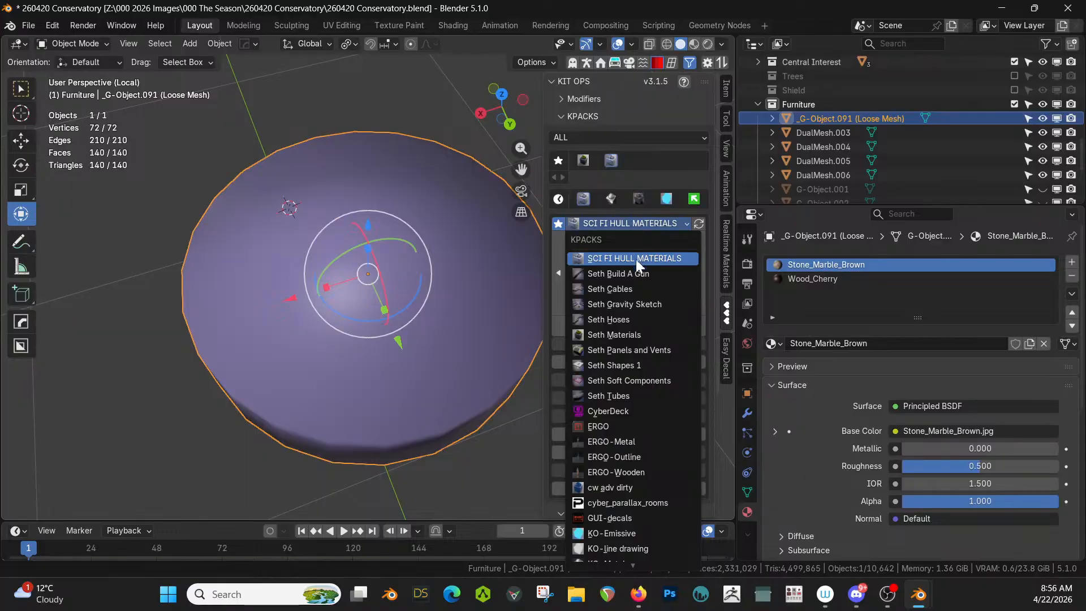
{"action": "left_click", "coordinate": [619, 409]}
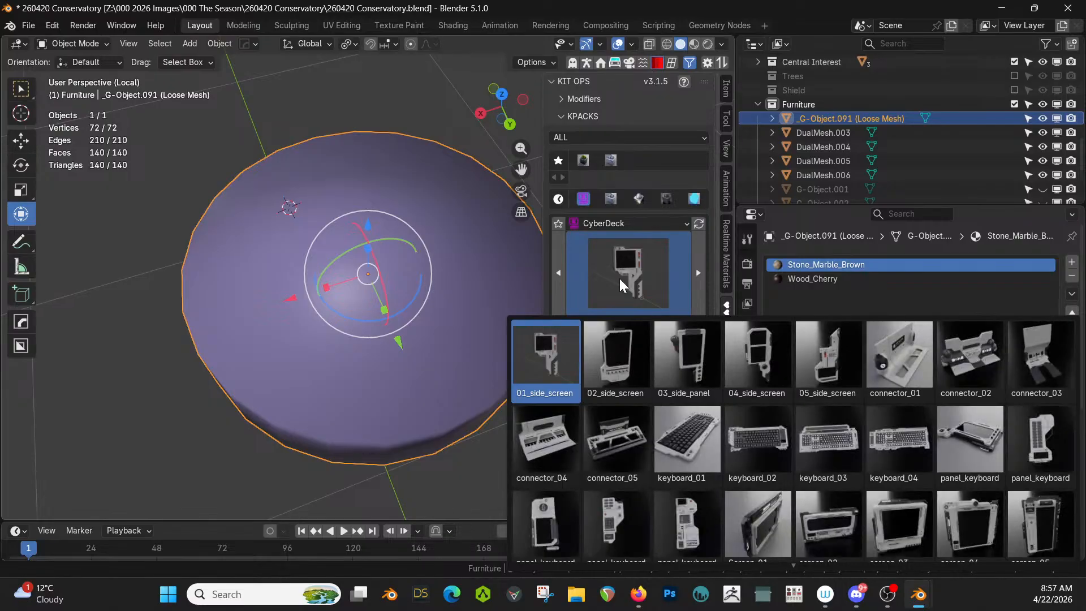
{"action": "left_click", "coordinate": [677, 447]}
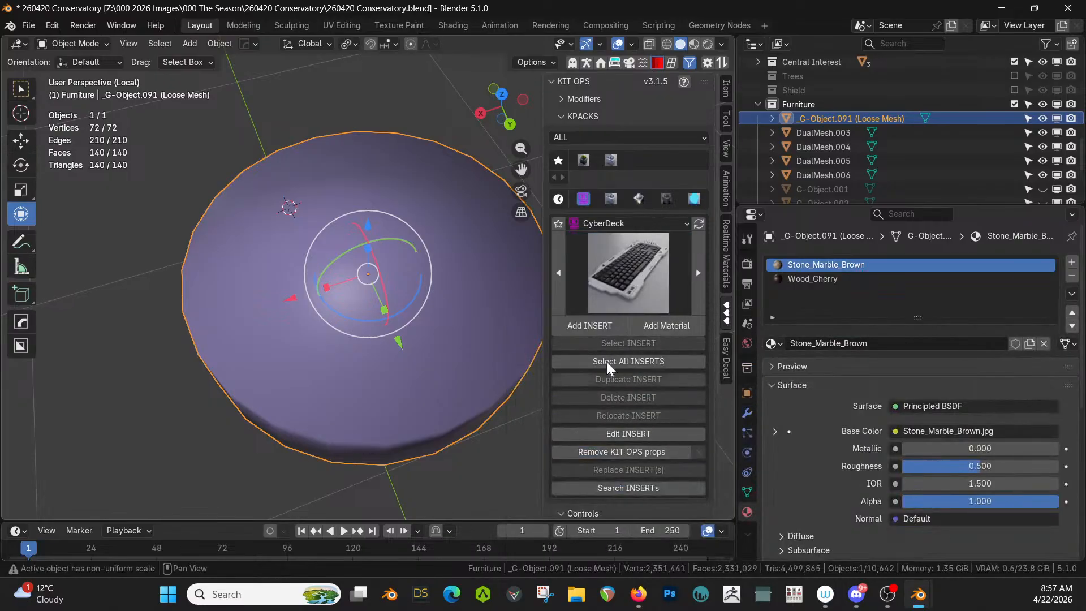
{"action": "left_click", "coordinate": [605, 326]}
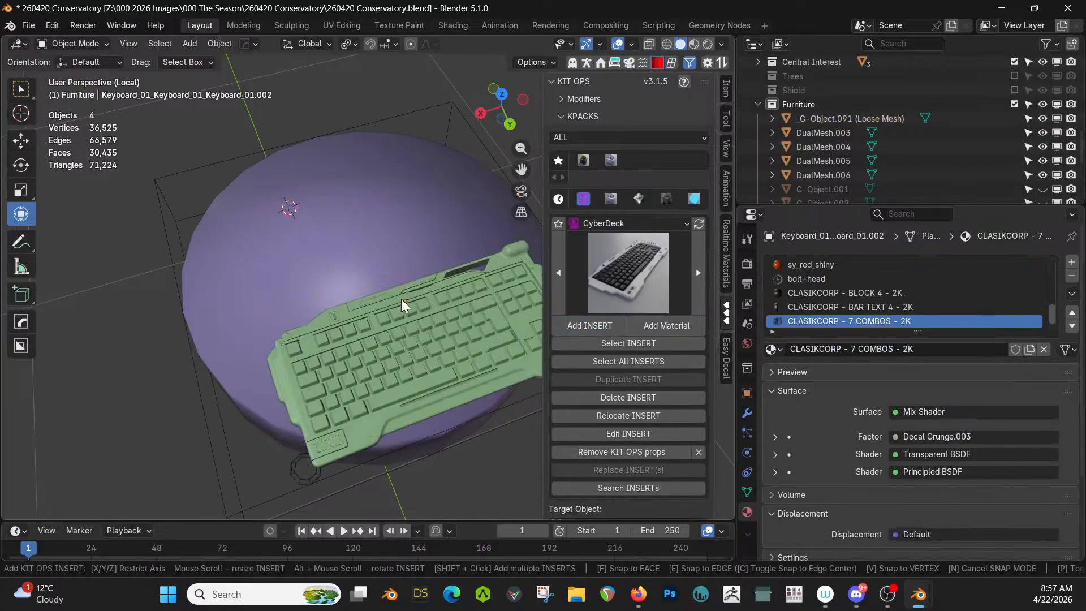
{"action": "left_click", "coordinate": [399, 300]}
{"action": "scroll", "coordinate": [475, 365], "scroll_direction": "down", "scroll_amount": 1}
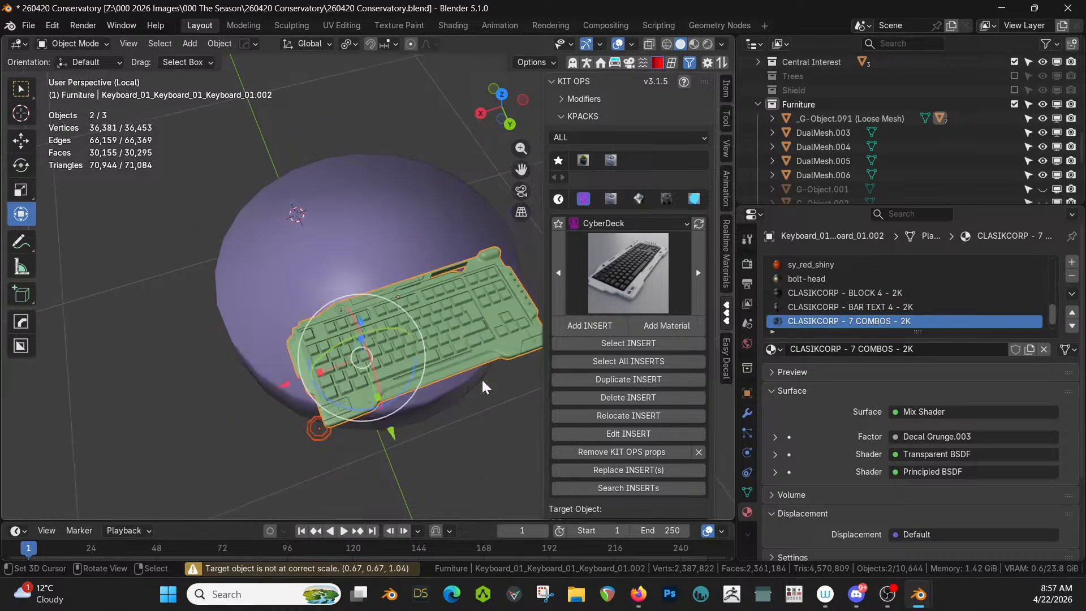
Step: Add the screen_03 insert from the CyberDeck pack onto the tabletop beside the keyboard
{"action": "left_click", "coordinate": [624, 267]}
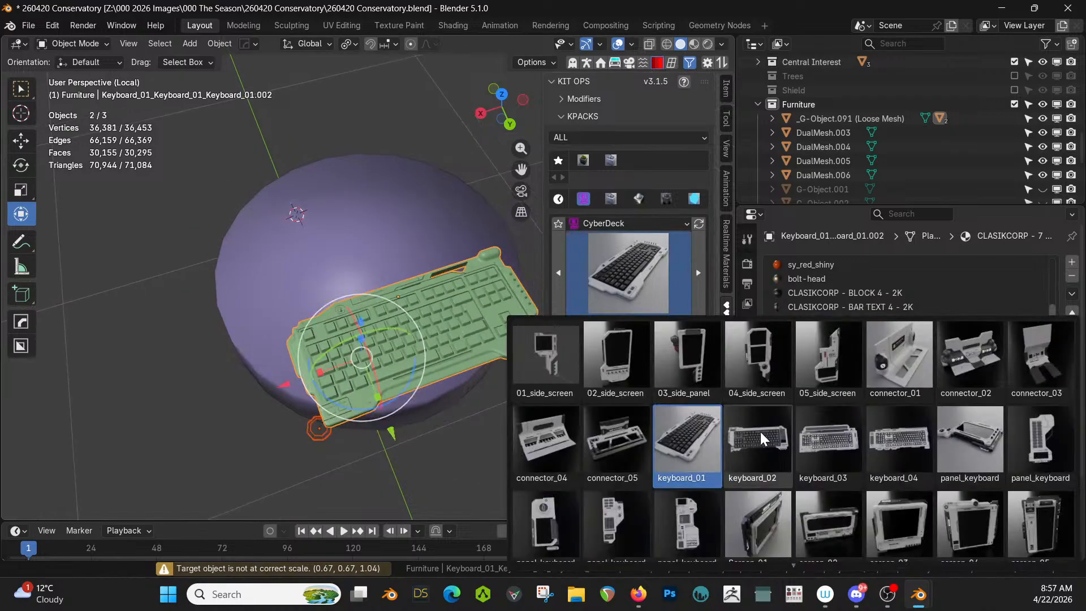
{"action": "left_click", "coordinate": [902, 517]}
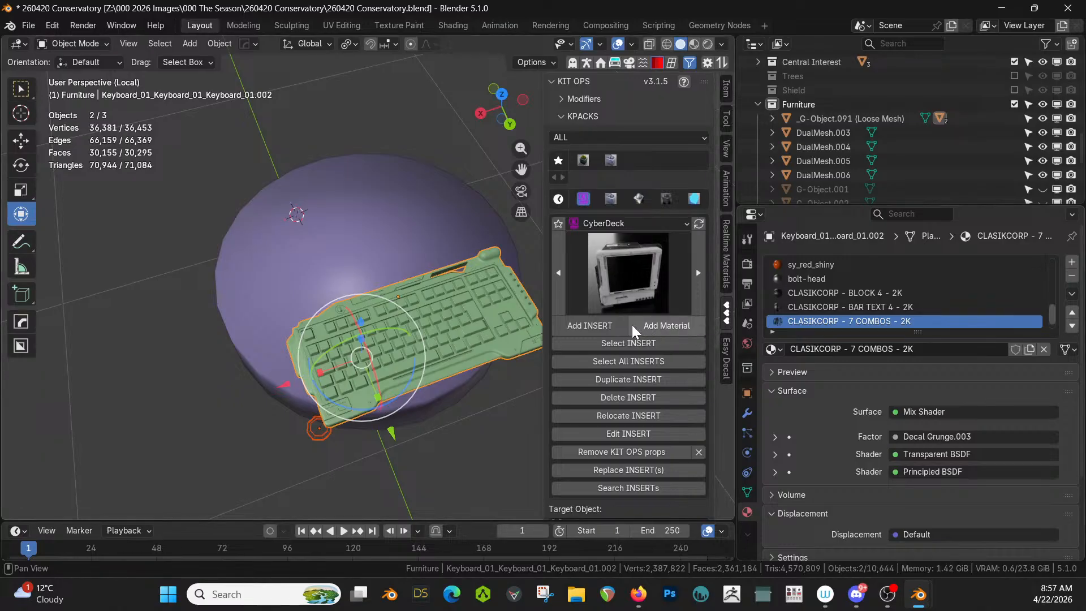
{"action": "left_click", "coordinate": [609, 323]}
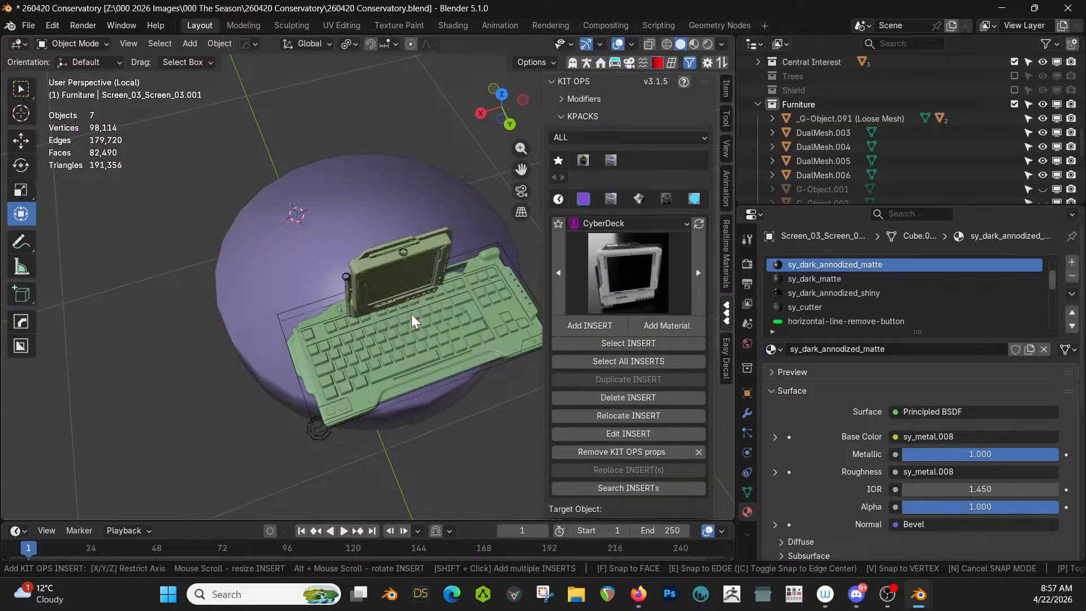
{"action": "left_click", "coordinate": [408, 303]}
Step: Scale the screen insert up to about 2.19 times its size and view it from the side
{"action": "middle_click_drag", "start_coordinate": [409, 303], "coordinate": [324, 256]}
{"action": "left_click", "coordinate": [323, 256]}
{"action": "key", "text": "s"}
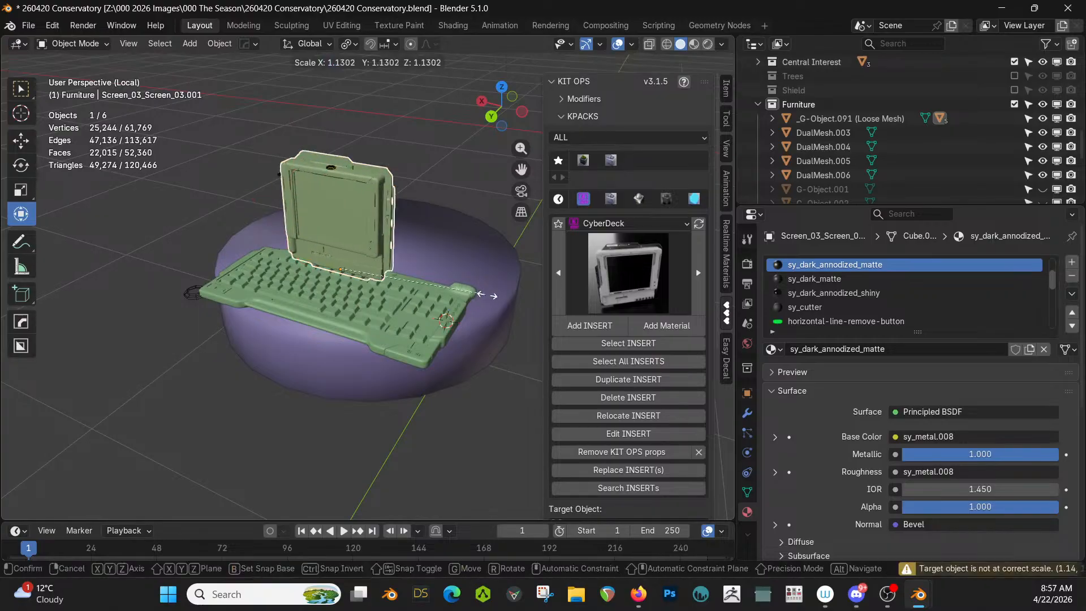
{"action": "left_click", "coordinate": [622, 318]}
{"action": "middle_click_drag", "start_coordinate": [506, 334], "coordinate": [398, 287]}
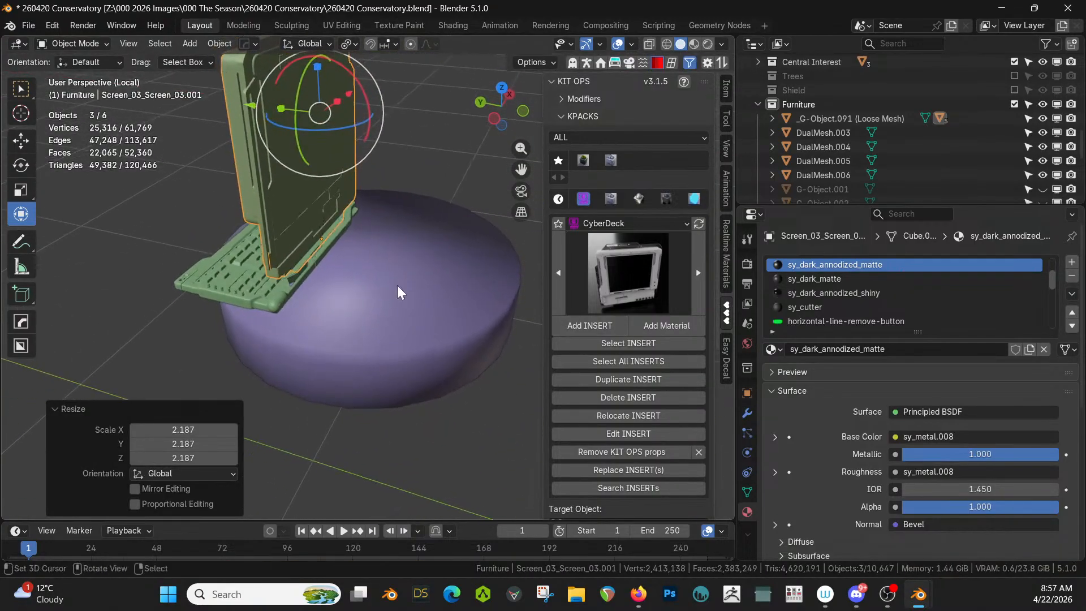
Step: Move the screen insert about -0.035 m along Y and -0.038 m along X to line it up with the keyboard
{"action": "key", "text": "g"}
{"action": "key", "text": "y"}
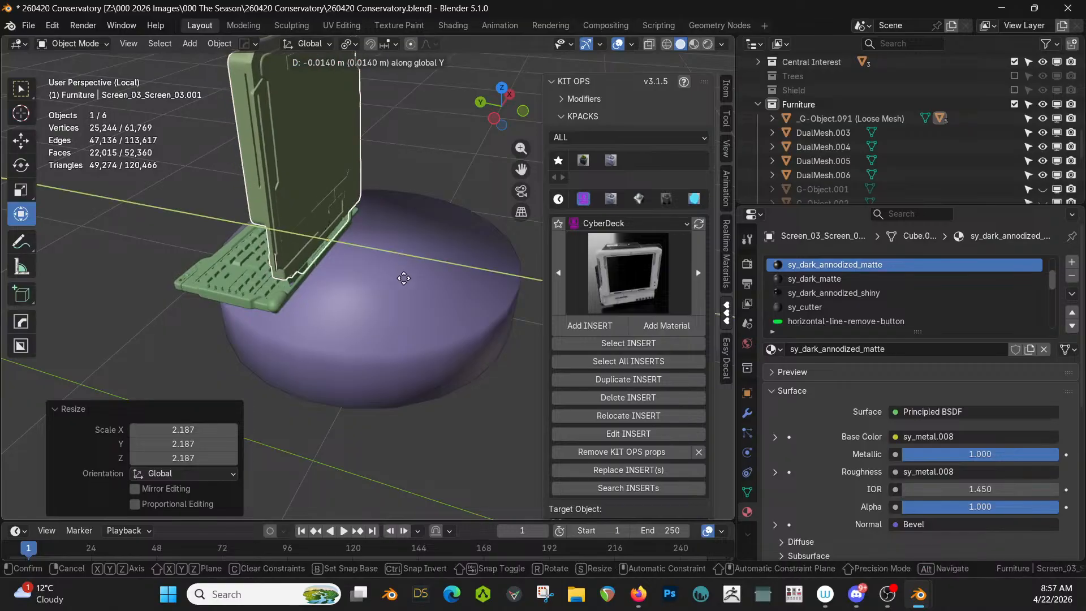
{"action": "left_click", "coordinate": [409, 284]}
{"action": "middle_click_drag", "start_coordinate": [409, 284], "coordinate": [605, 262]}
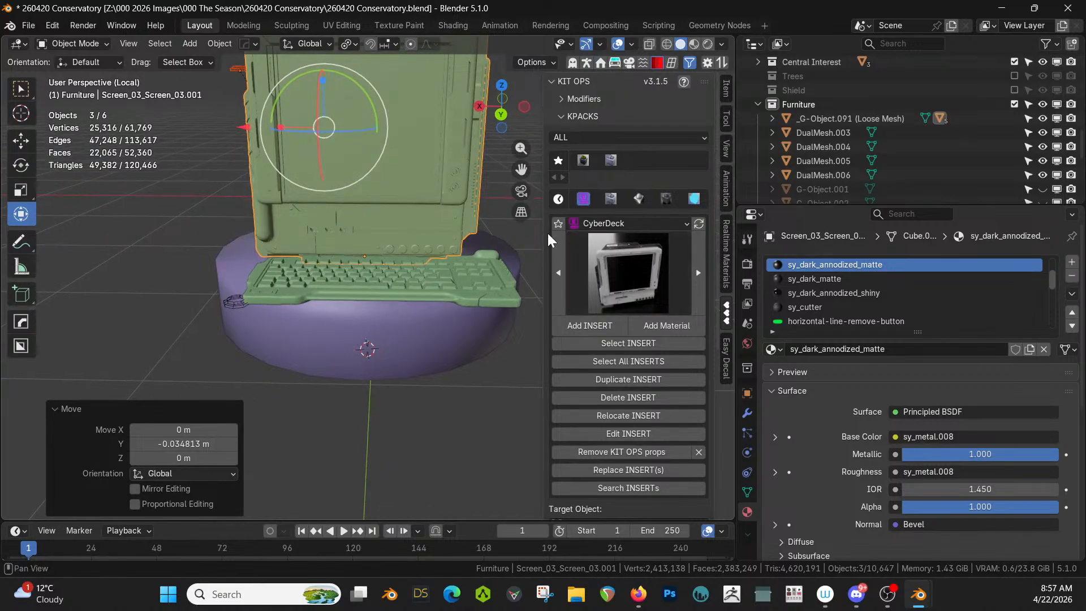
{"action": "left_click", "coordinate": [476, 214]}
{"action": "key", "text": "g"}
{"action": "key", "text": "x"}
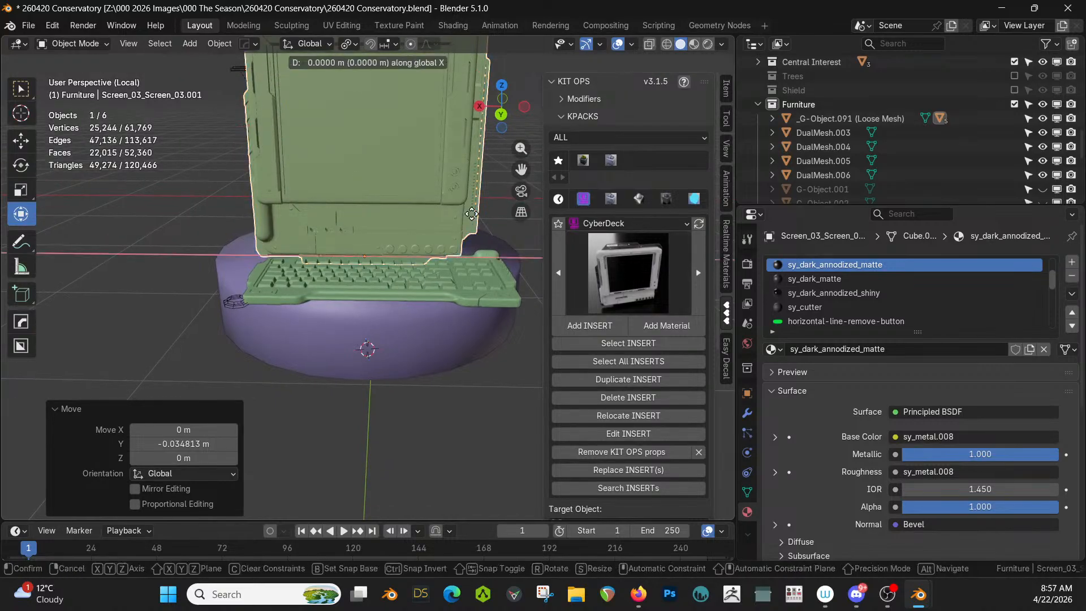
{"action": "left_click", "coordinate": [450, 234]}
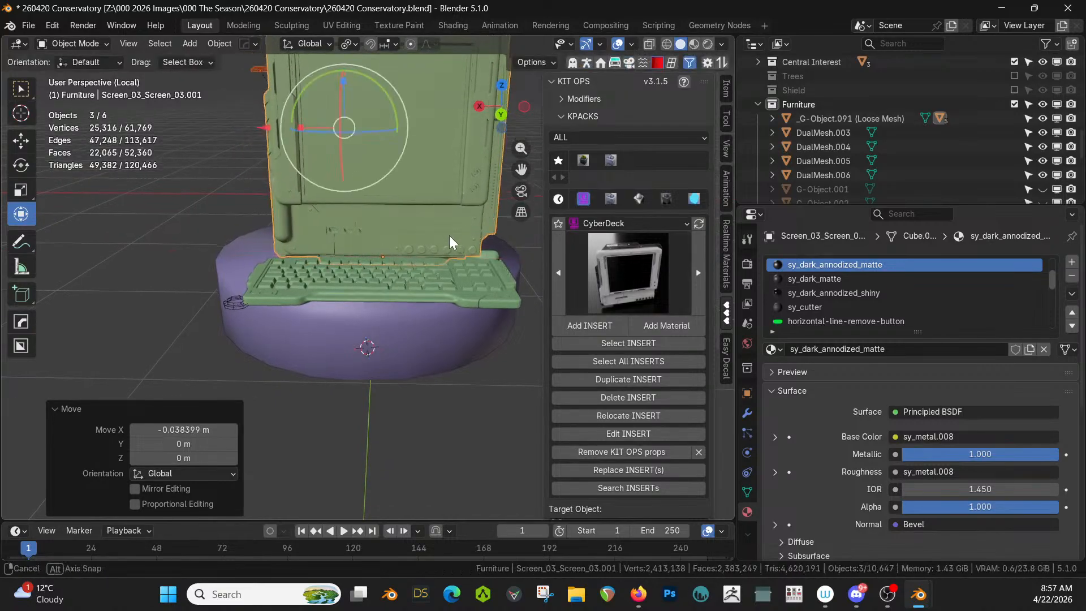
Step: Shift the screen insert about -0.024 m further along Y behind the keyboard
{"action": "middle_click_drag", "start_coordinate": [449, 234], "coordinate": [488, 267]}
{"action": "left_click", "coordinate": [487, 271]}
{"action": "key", "text": "g"}
{"action": "key", "text": "y"}
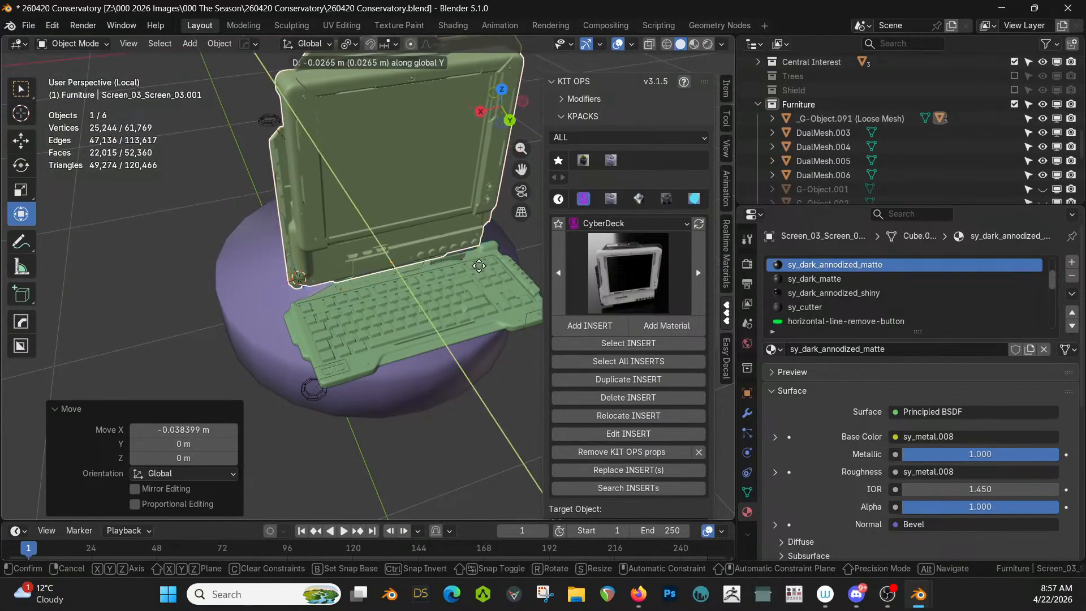
{"action": "left_click", "coordinate": [478, 267]}
Step: Browse the CyberDeck inserts, then delete the keyboard and screen inserts from the tabletop
{"action": "left_click", "coordinate": [617, 283]}
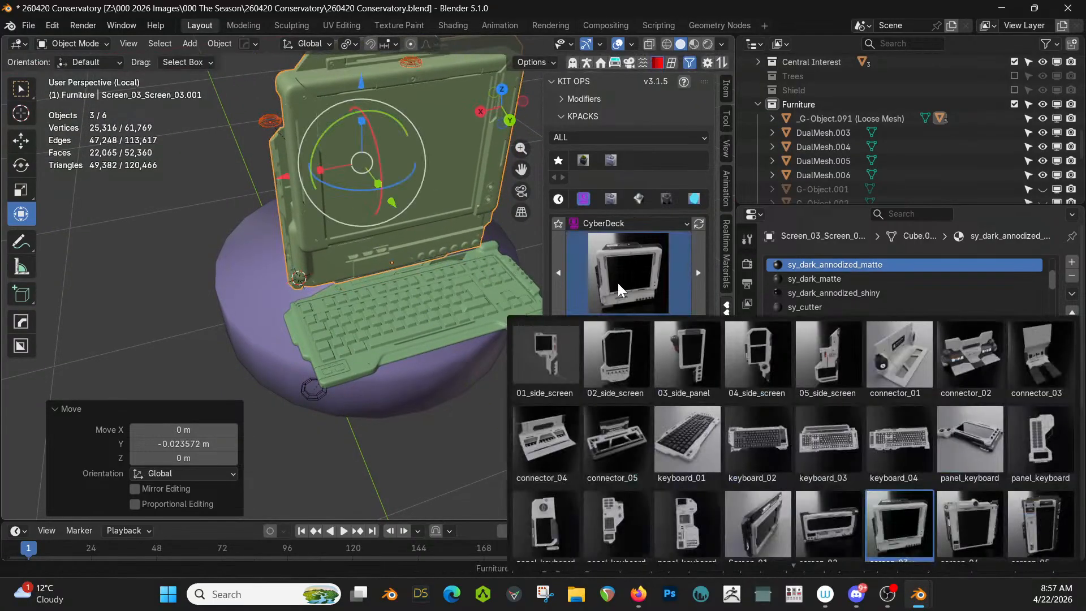
{"action": "scroll", "coordinate": [751, 514], "scroll_direction": "down", "scroll_amount": 3}
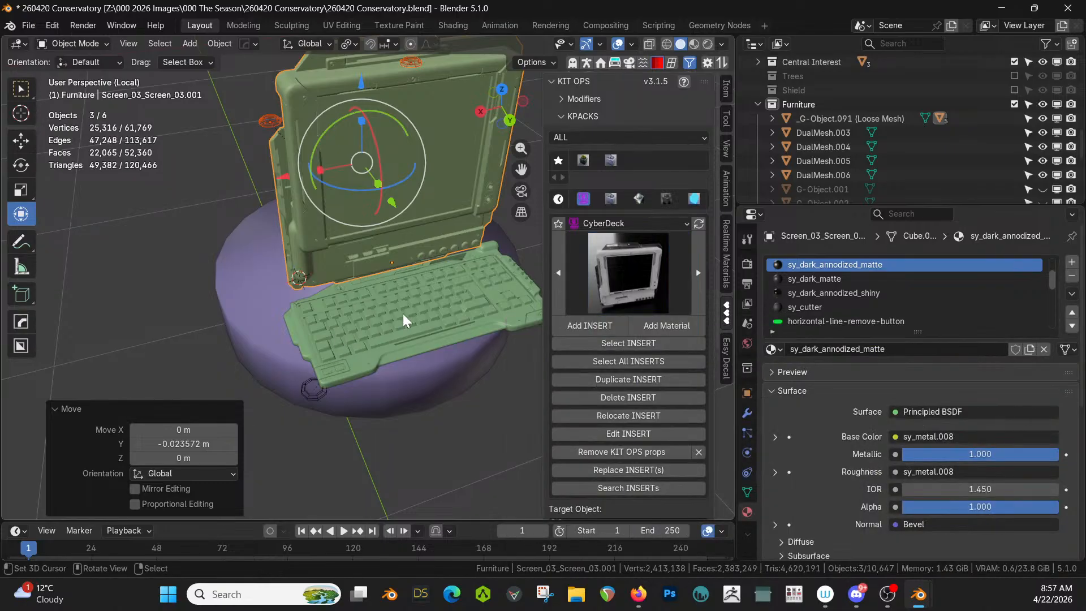
{"action": "left_click", "coordinate": [403, 313]}
{"action": "key", "text": "Delete"}
{"action": "left_click", "coordinate": [364, 188]}
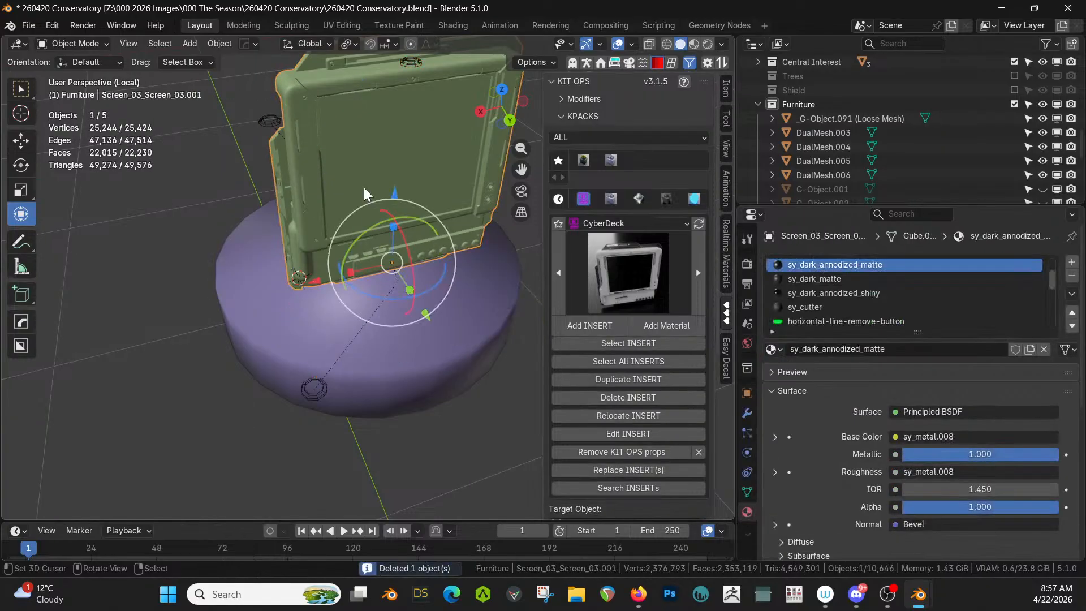
{"action": "key", "text": "Delete"}
Step: Add the workstation-01 insert from the CyberDeck pack onto the round tabletop
{"action": "left_click", "coordinate": [604, 286]}
{"action": "scroll", "coordinate": [1023, 541], "scroll_direction": "down", "scroll_amount": 2}
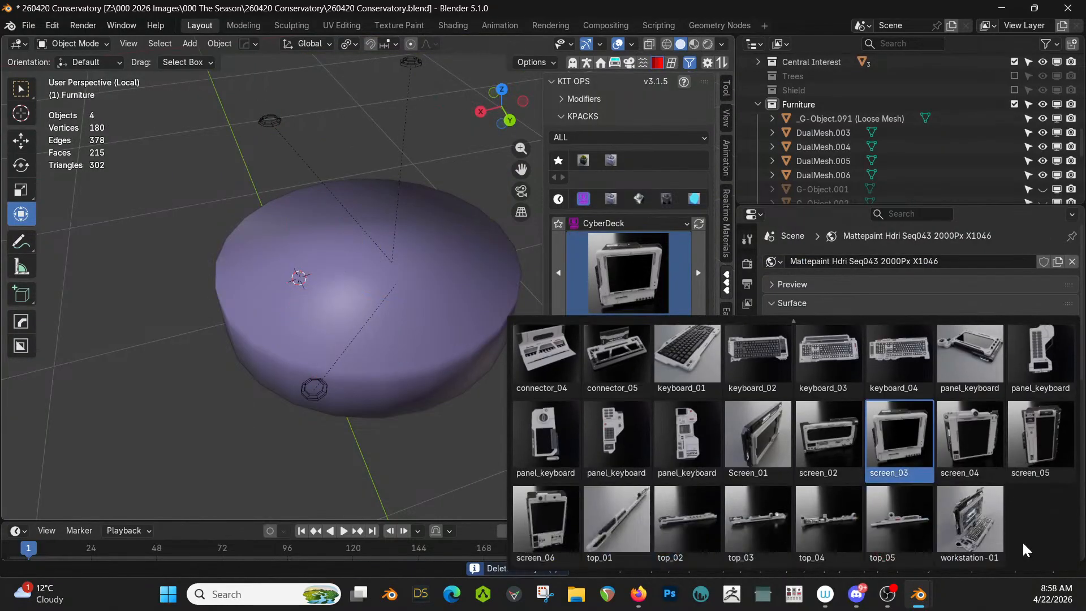
{"action": "left_click", "coordinate": [986, 524]}
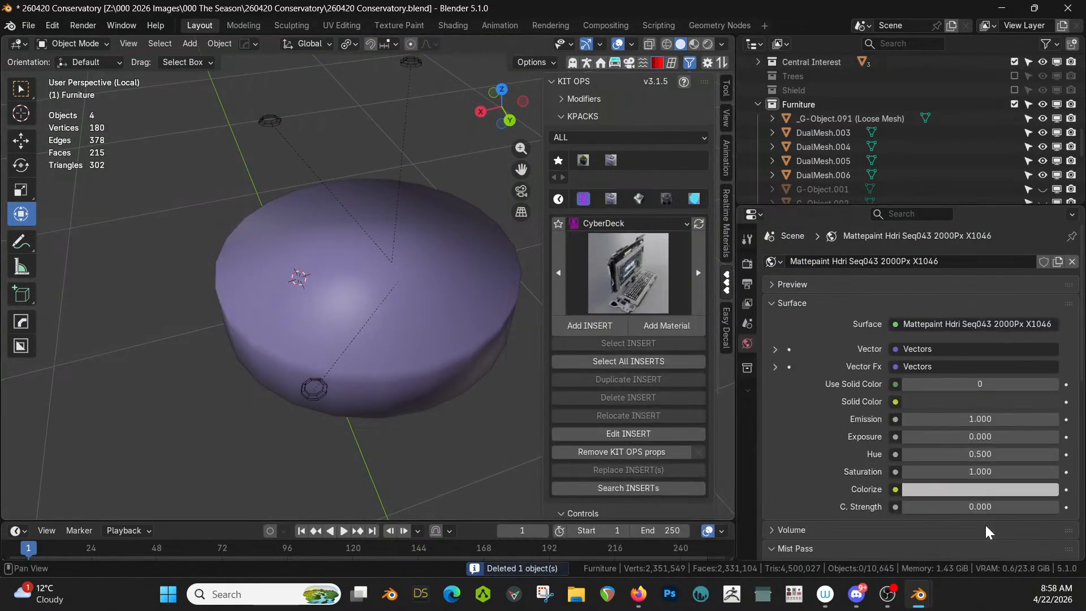
{"action": "left_click", "coordinate": [382, 278]}
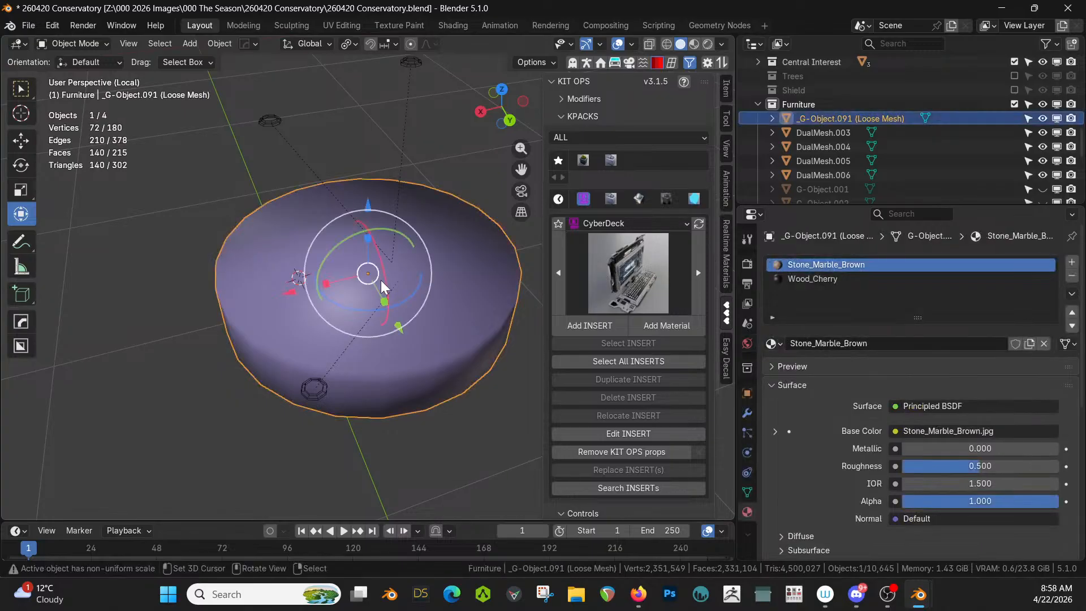
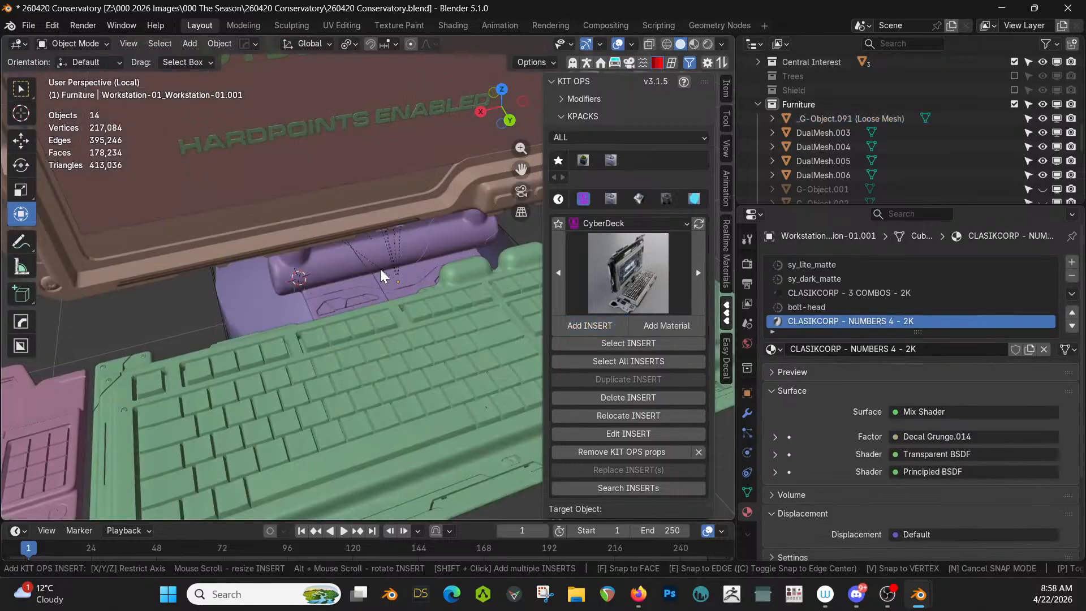
{"action": "left_click", "coordinate": [380, 269]}
Step: Scale the workstation insert to fit the tabletop and move it about -0.115 m along Y
{"action": "scroll", "coordinate": [379, 288], "scroll_direction": "down", "scroll_amount": 4}
{"action": "middle_click_drag", "start_coordinate": [379, 300], "coordinate": [454, 294]}
{"action": "key", "text": "s"}
{"action": "left_click", "coordinate": [403, 326]}
{"action": "left_click_drag", "start_coordinate": [456, 293], "coordinate": [436, 289]}
Step: Delete the CYBER DECK and HARDPOINTS ENABLED text objects from the workstation's screen
{"action": "scroll", "coordinate": [436, 288], "scroll_direction": "up", "scroll_amount": 6}
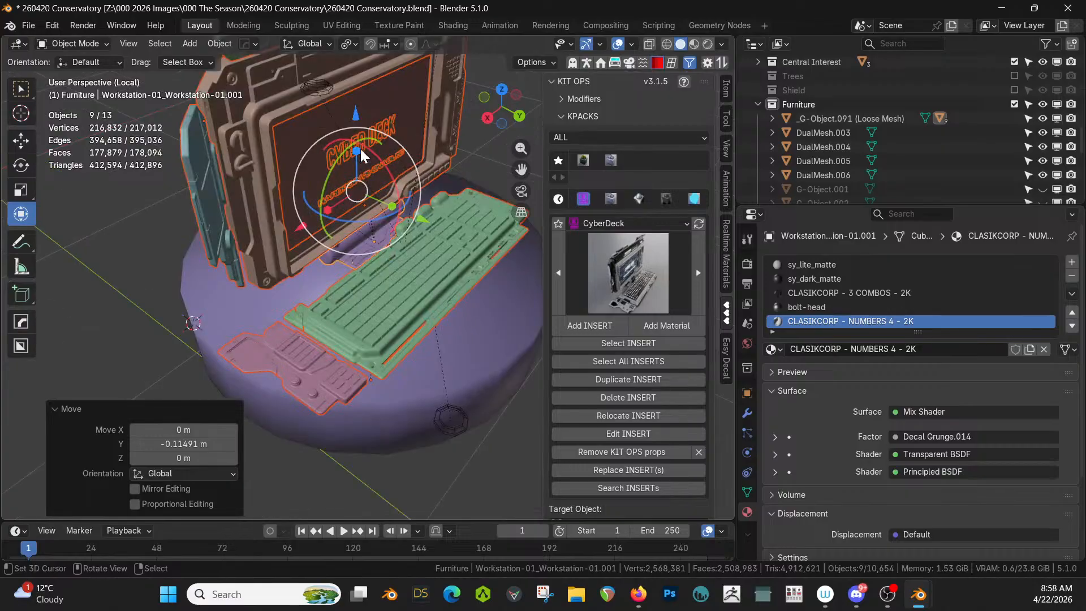
{"action": "left_click", "coordinate": [360, 147]}
{"action": "key", "text": "Delete"}
{"action": "scroll", "coordinate": [361, 137], "scroll_direction": "down", "scroll_amount": 2}
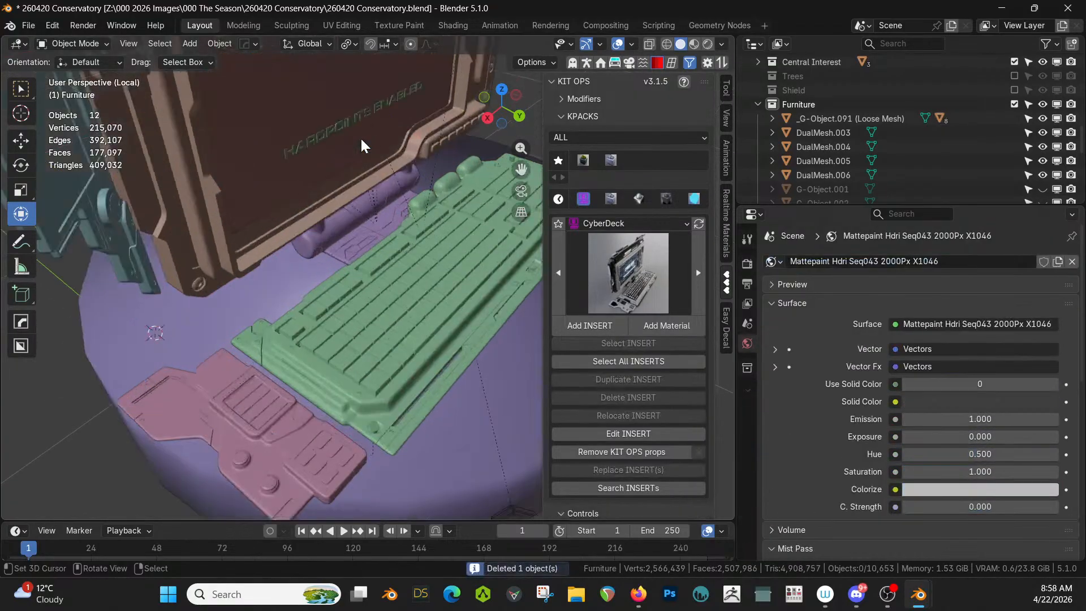
{"action": "left_click", "coordinate": [354, 117]}
{"action": "key", "text": "Delete"}
Step: Exit local view and select all objects of the Workstation-01 collection
{"action": "middle_click_drag", "start_coordinate": [353, 175], "coordinate": [325, 245]}
{"action": "key", "text": "KP_Divide"}
{"action": "scroll", "coordinate": [317, 294], "scroll_direction": "up", "scroll_amount": 5}
{"action": "right_click", "coordinate": [311, 347]}
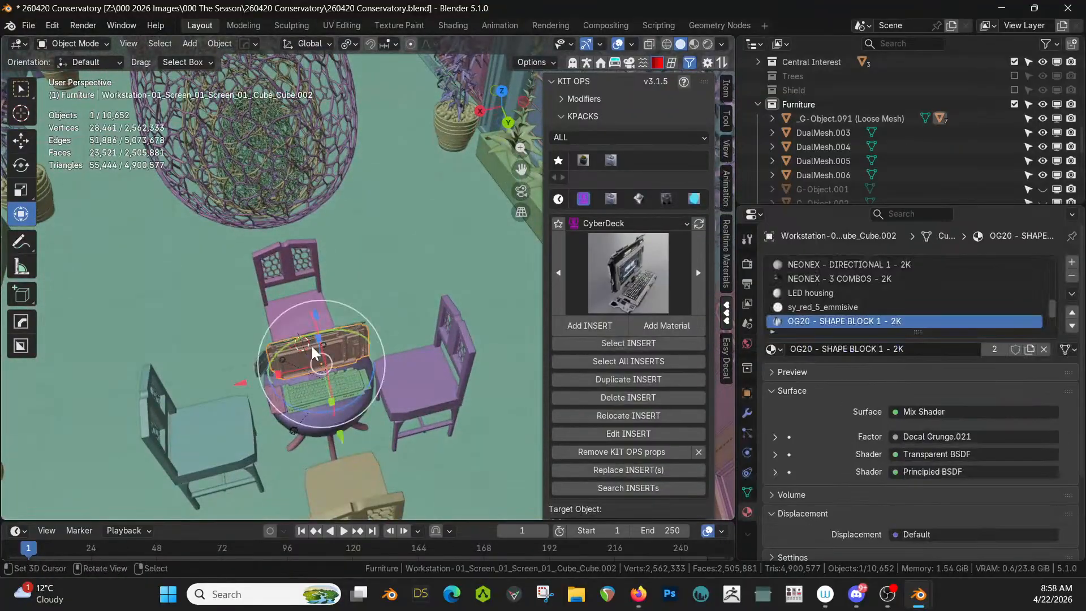
{"action": "key", "text": "KP_Decimal"}
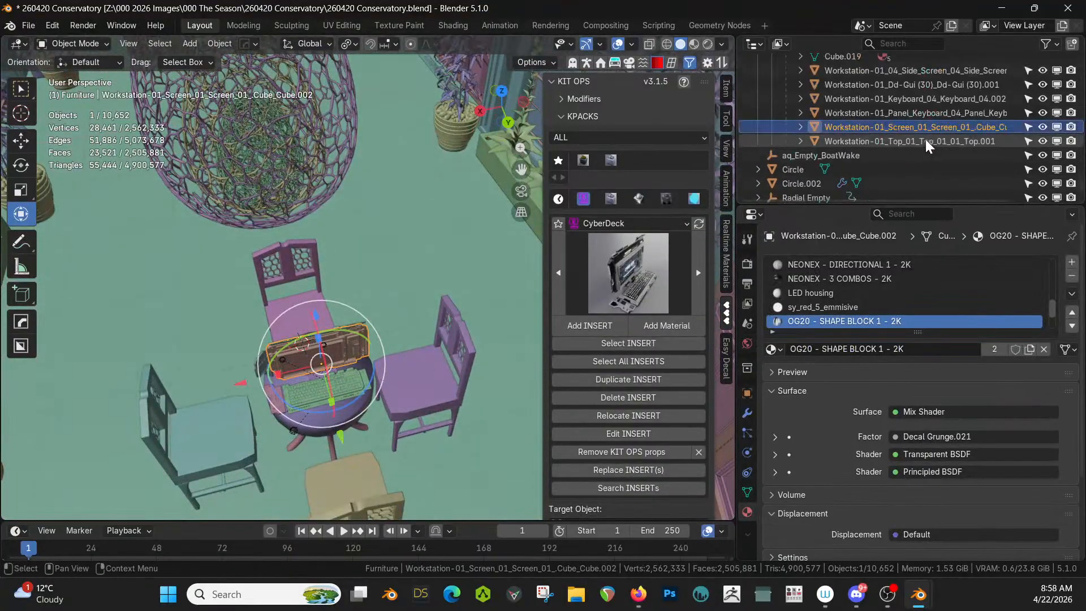
{"action": "scroll", "coordinate": [917, 124], "scroll_direction": "up", "scroll_amount": 2}
{"action": "left_click", "coordinate": [842, 70]}
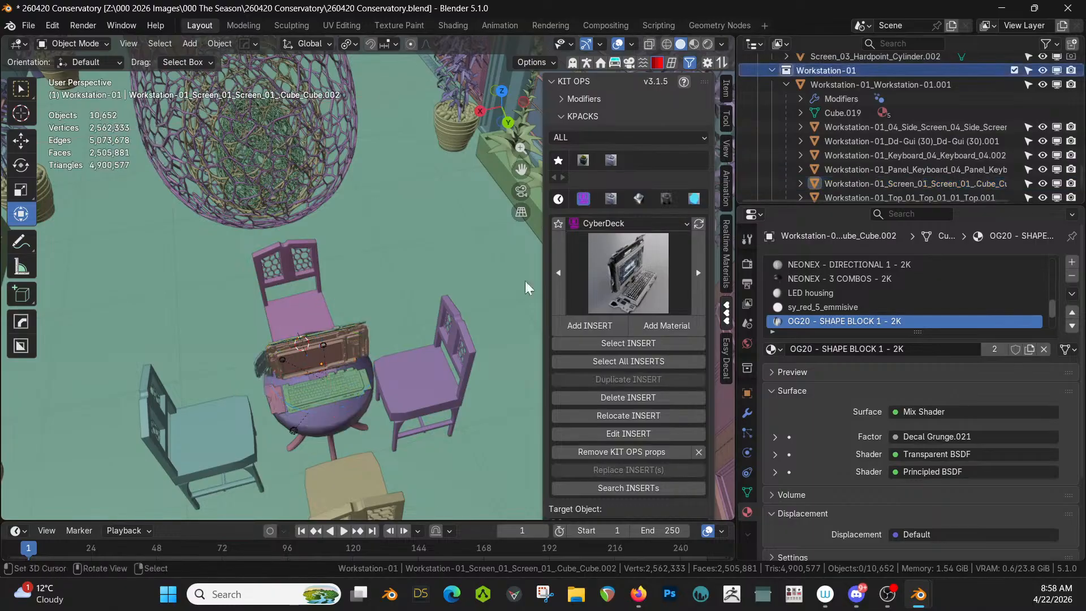
{"action": "right_click", "coordinate": [819, 71]}
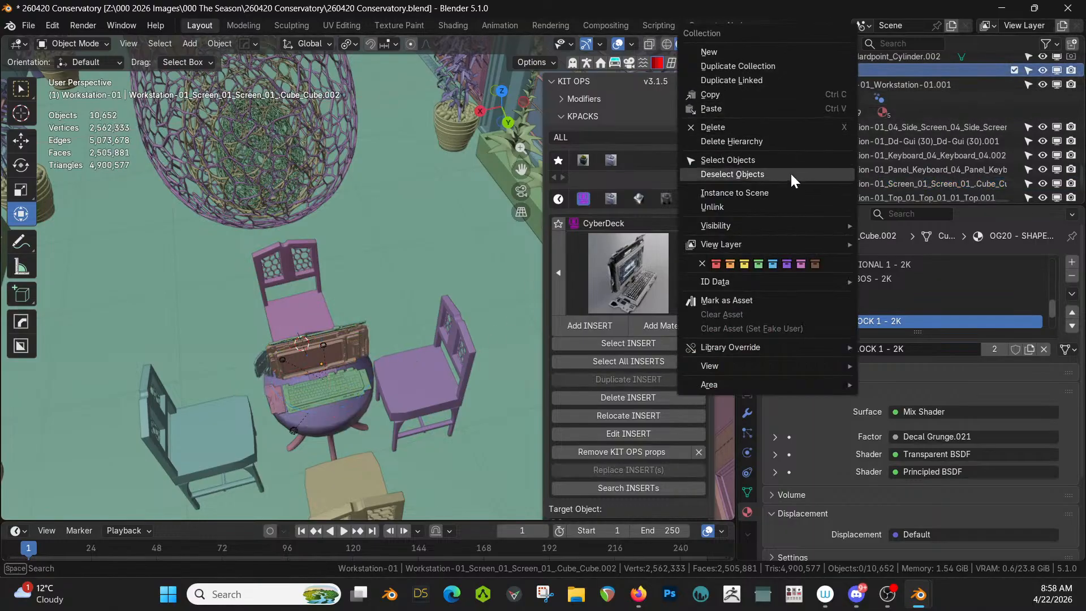
{"action": "left_click", "coordinate": [755, 160]}
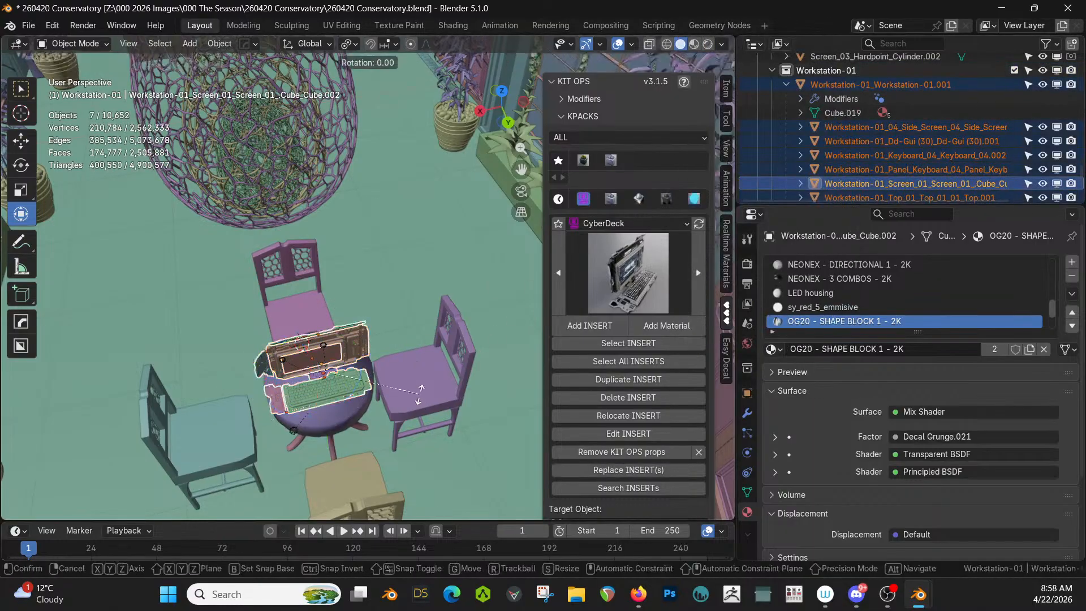
Step: Try to rotate the workstation parts 180° about Z around their individual origins
{"action": "type", "text": "rz"}
{"action": "type", "text": "180"}
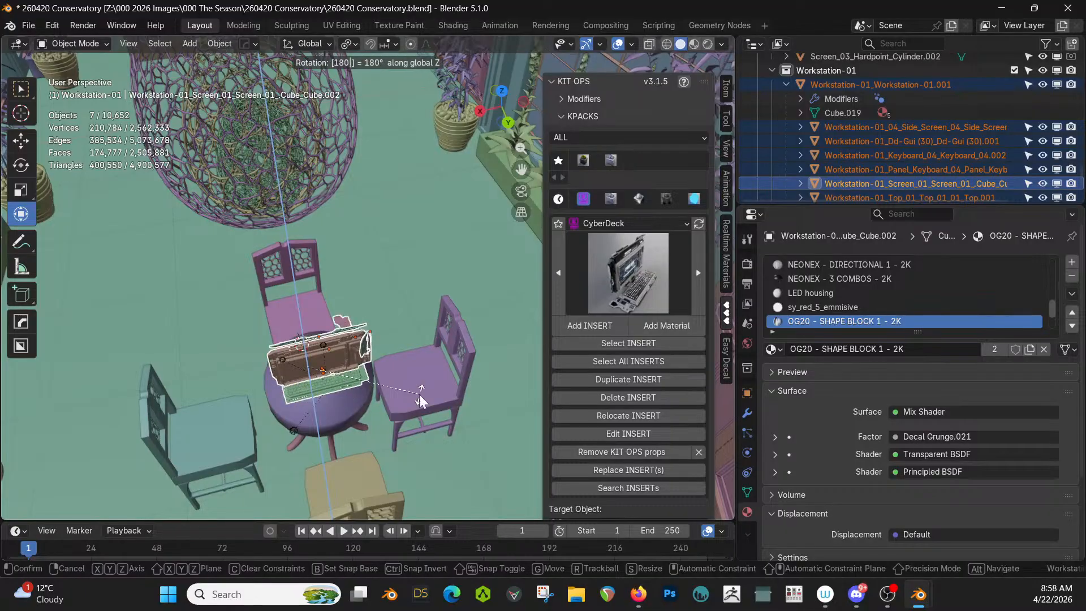
{"action": "key", "text": "Return"}
{"action": "key", "text": "ctrl+z"}
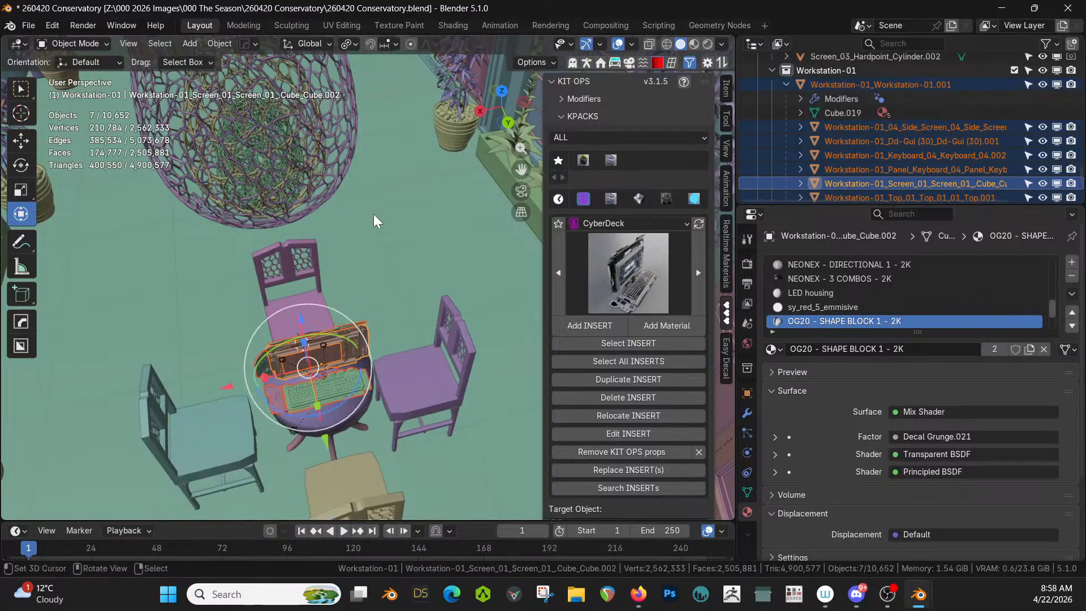
Step: Set the transform pivot to Median Point and rotate the workstation 180° about Z
{"action": "left_click", "coordinate": [353, 45]}
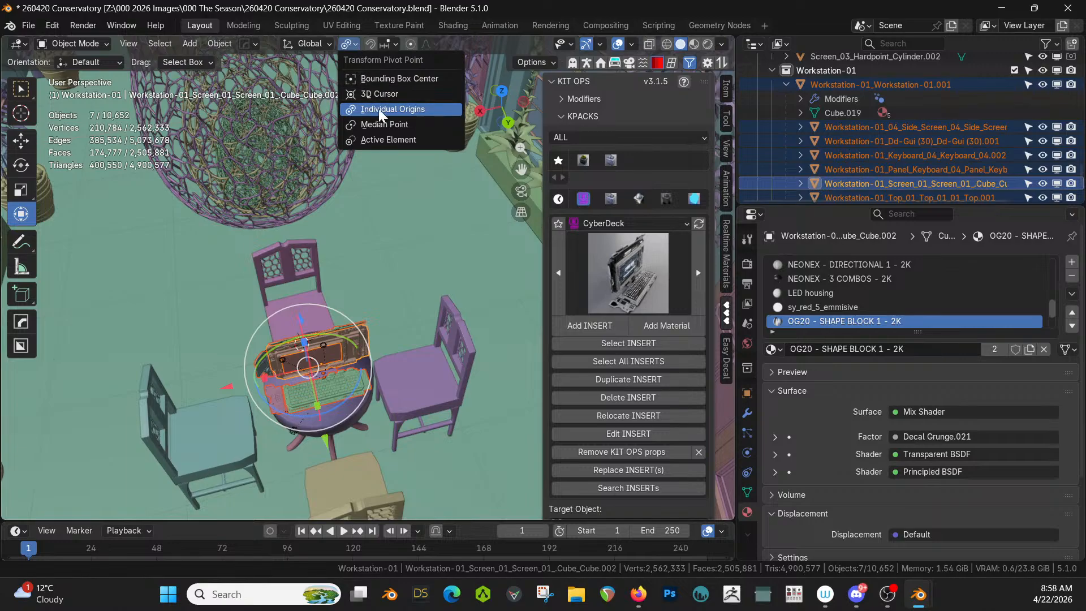
{"action": "left_click", "coordinate": [406, 124]}
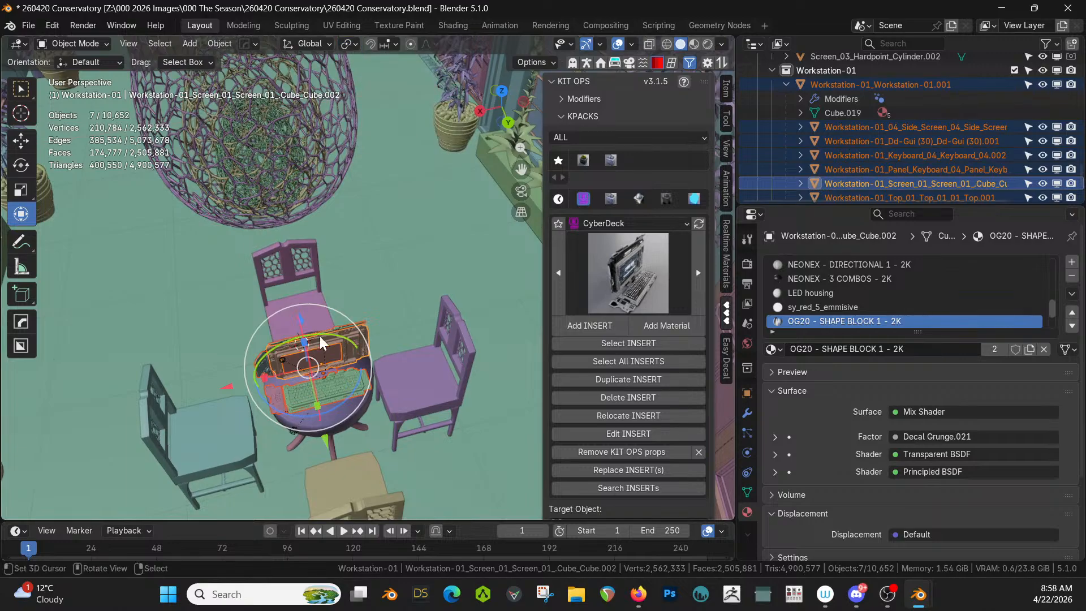
{"action": "type", "text": "r180"}
{"action": "key", "text": "Return"}
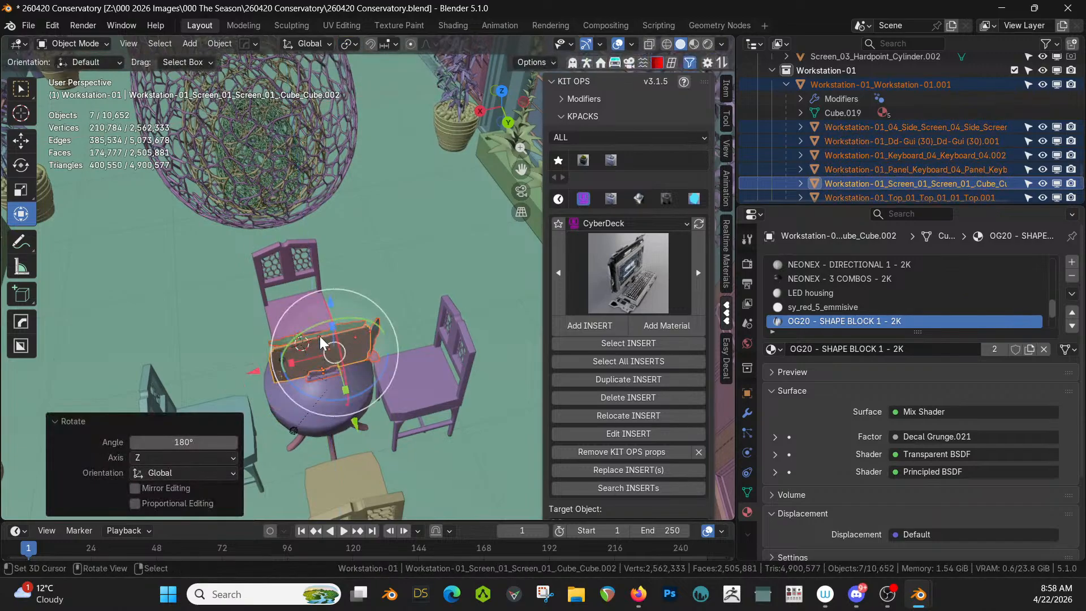
Step: Reposition the workstation on the tabletop from top view, scaling it by 0.861 and shifting it about -0.03 m in X and -0.165 m in Y
{"action": "key", "text": "KP_7"}
{"action": "key", "text": "KP_Decimal"}
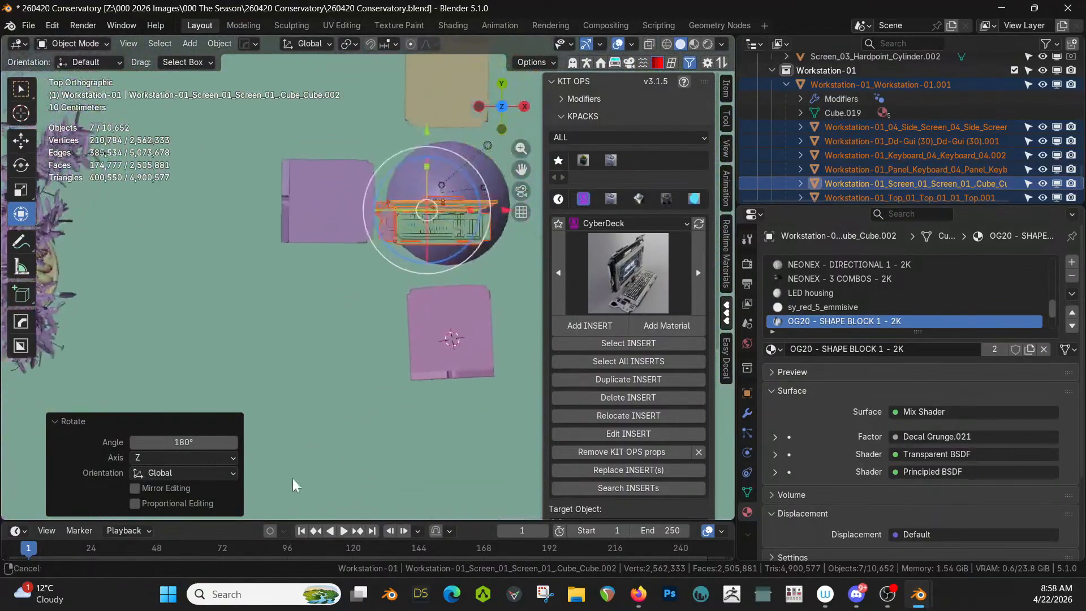
{"action": "key", "text": "g"}
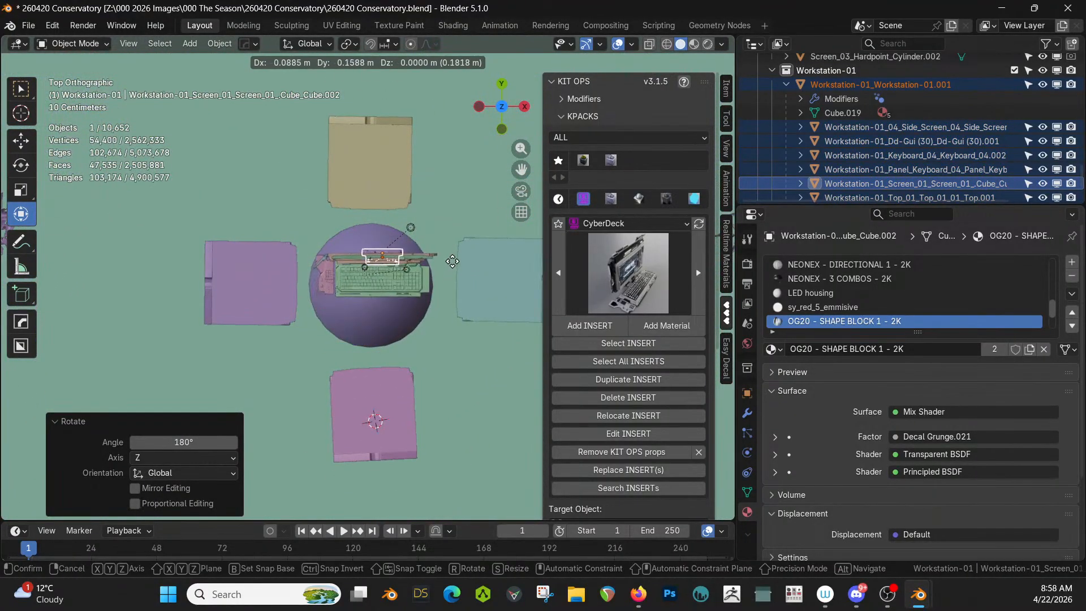
{"action": "left_click", "coordinate": [451, 263]}
{"action": "key", "text": "s"}
{"action": "left_click", "coordinate": [450, 273]}
{"action": "key", "text": "g"}
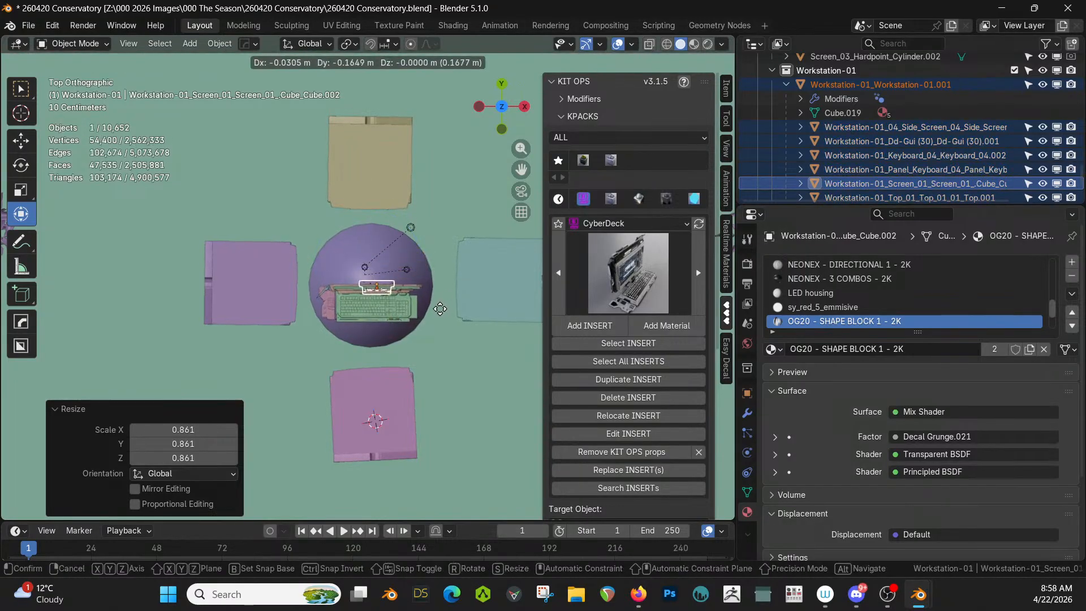
{"action": "left_click", "coordinate": [443, 321]}
Step: Lower the workstation about 0.005 m along Z onto the tabletop and save the file
{"action": "middle_click_drag", "start_coordinate": [442, 321], "coordinate": [204, 218]}
{"action": "scroll", "coordinate": [262, 361], "scroll_direction": "down", "scroll_amount": 5}
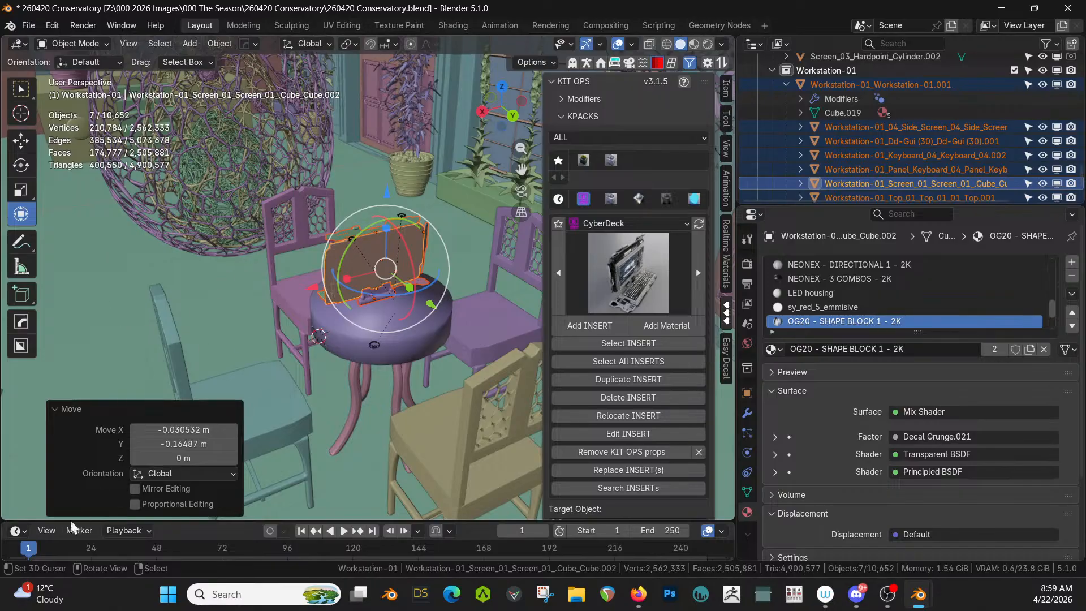
{"action": "middle_click_drag", "start_coordinate": [277, 341], "coordinate": [354, 342]}
{"action": "scroll", "coordinate": [340, 339], "scroll_direction": "up", "scroll_amount": 5}
{"action": "key", "text": "g"}
{"action": "key", "text": "z"}
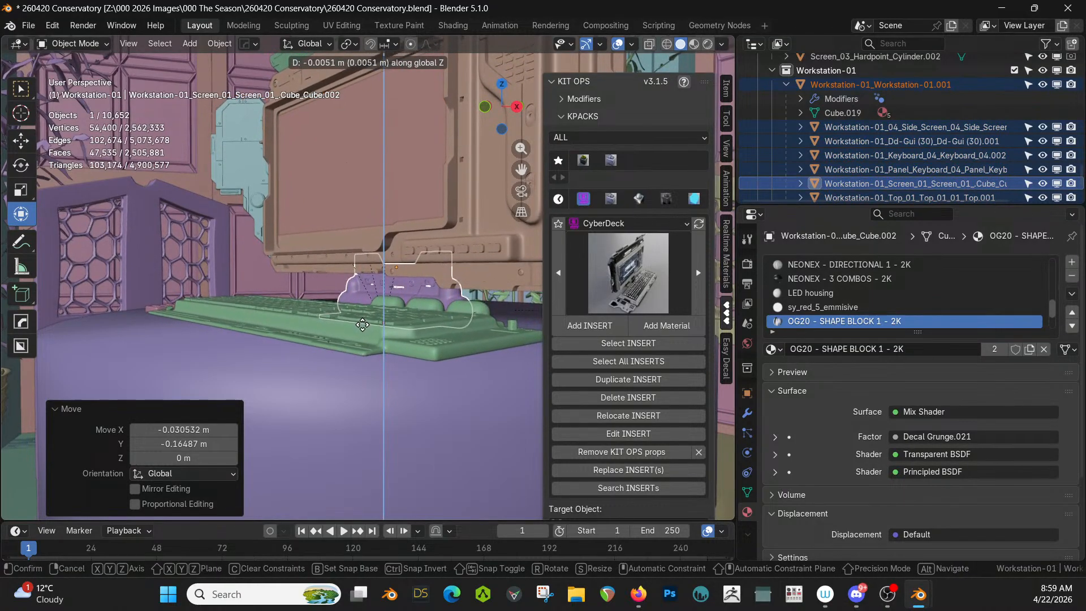
{"action": "left_click", "coordinate": [363, 324]}
{"action": "scroll", "coordinate": [339, 325], "scroll_direction": "down", "scroll_amount": 3}
{"action": "middle_click_drag", "start_coordinate": [339, 325], "coordinate": [340, 344]}
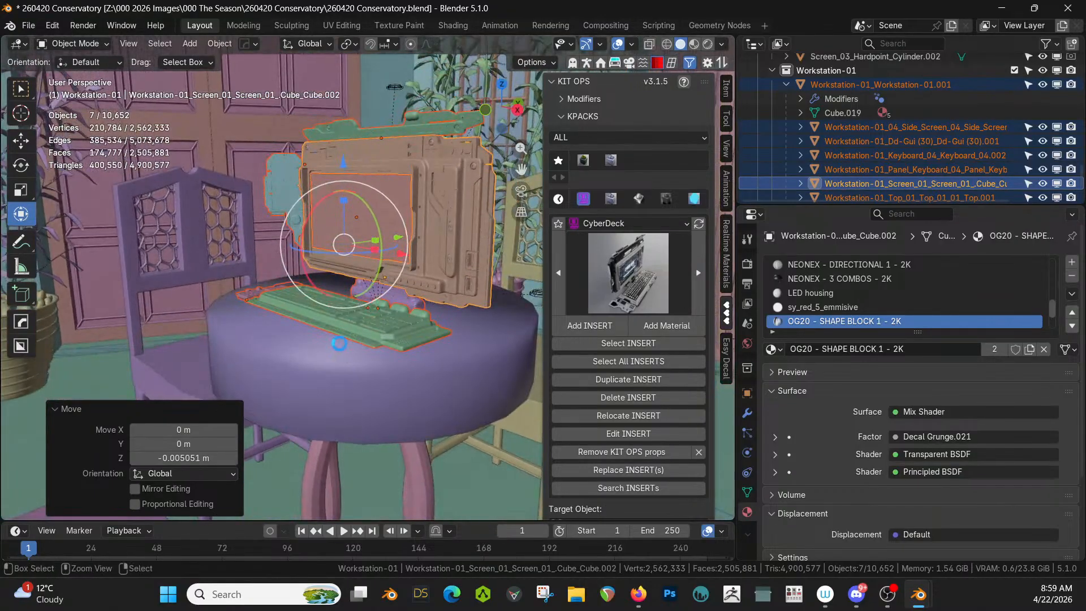
{"action": "key", "text": "ctrl+s"}
Step: Switch to Rendered shading and examine the workstation's screen, casing and keyboard up close and on the table
{"action": "key", "text": "z"}
{"action": "key", "text": "r"}
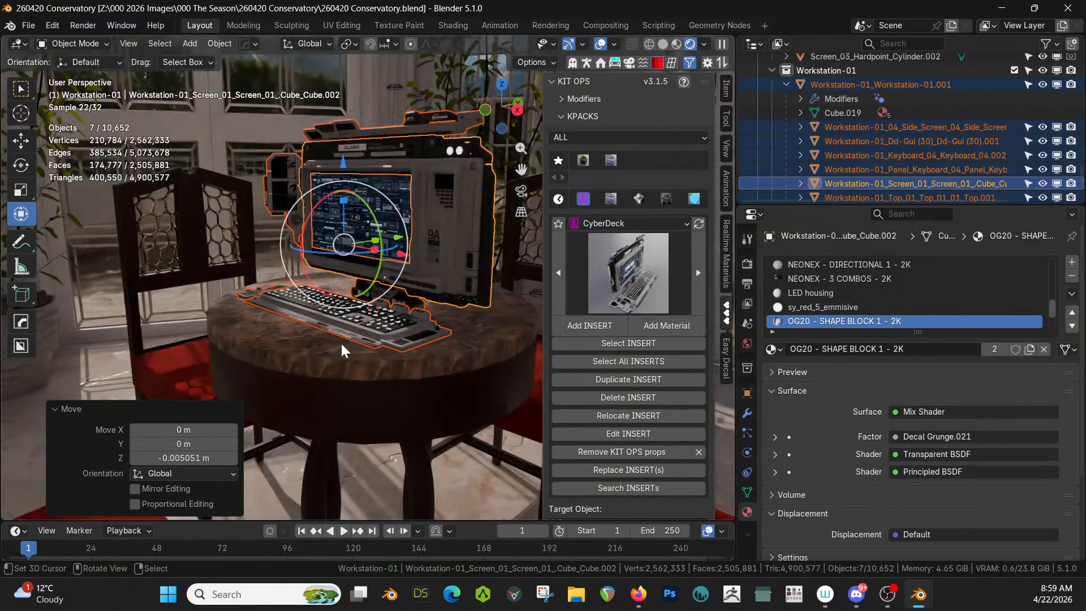
{"action": "scroll", "coordinate": [375, 135], "scroll_direction": "up", "scroll_amount": 3}
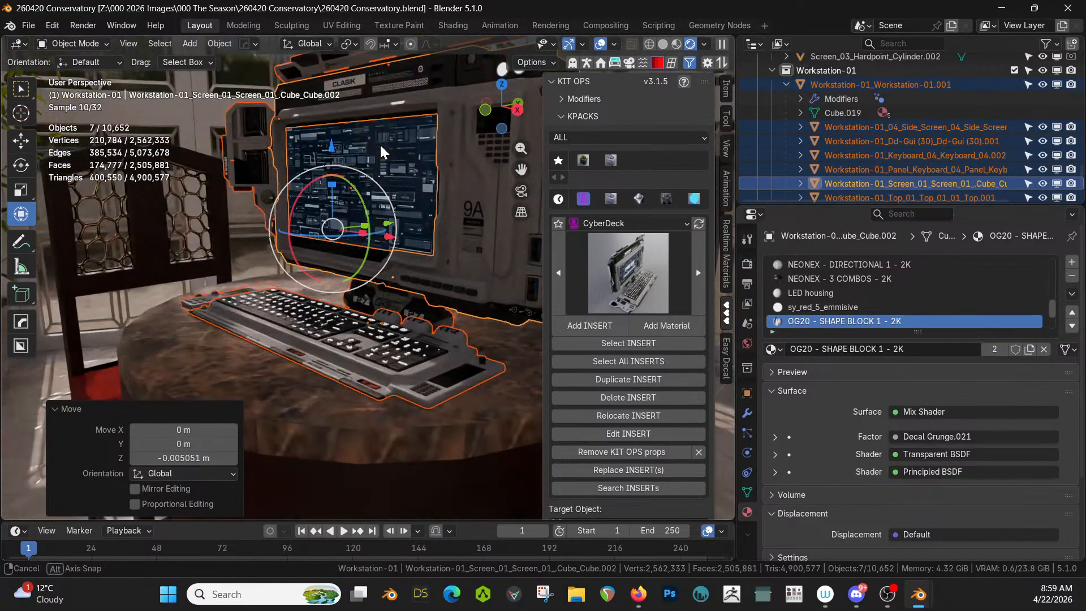
{"action": "scroll", "coordinate": [378, 143], "scroll_direction": "up", "scroll_amount": 4}
{"action": "scroll", "coordinate": [367, 181], "scroll_direction": "up", "scroll_amount": 2}
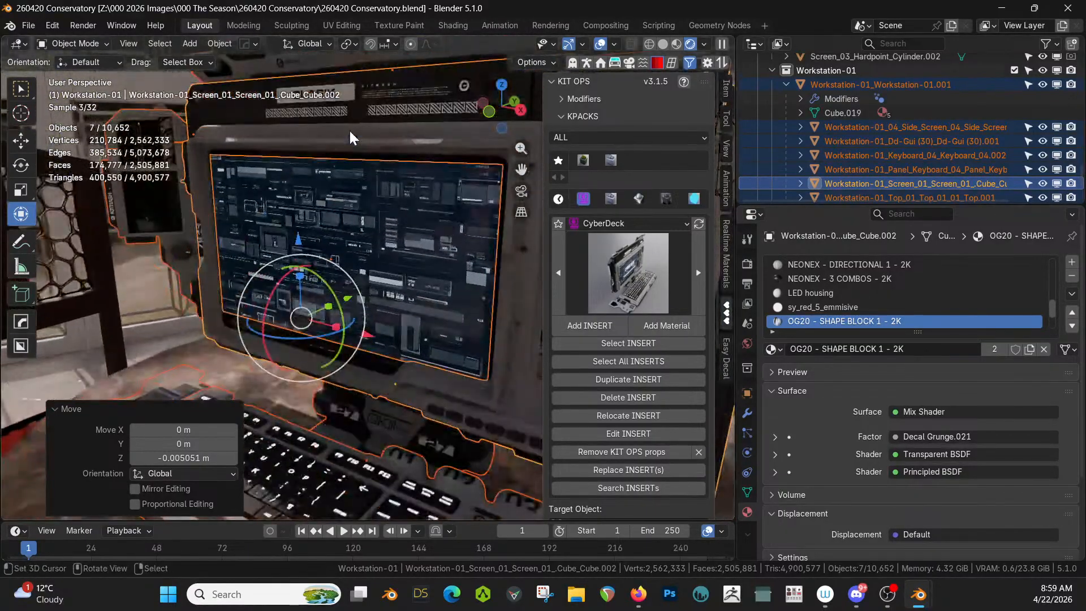
{"action": "left_click", "coordinate": [336, 92]}
{"action": "left_click", "coordinate": [307, 90]}
{"action": "middle_click_drag", "start_coordinate": [307, 90], "coordinate": [348, 120]}
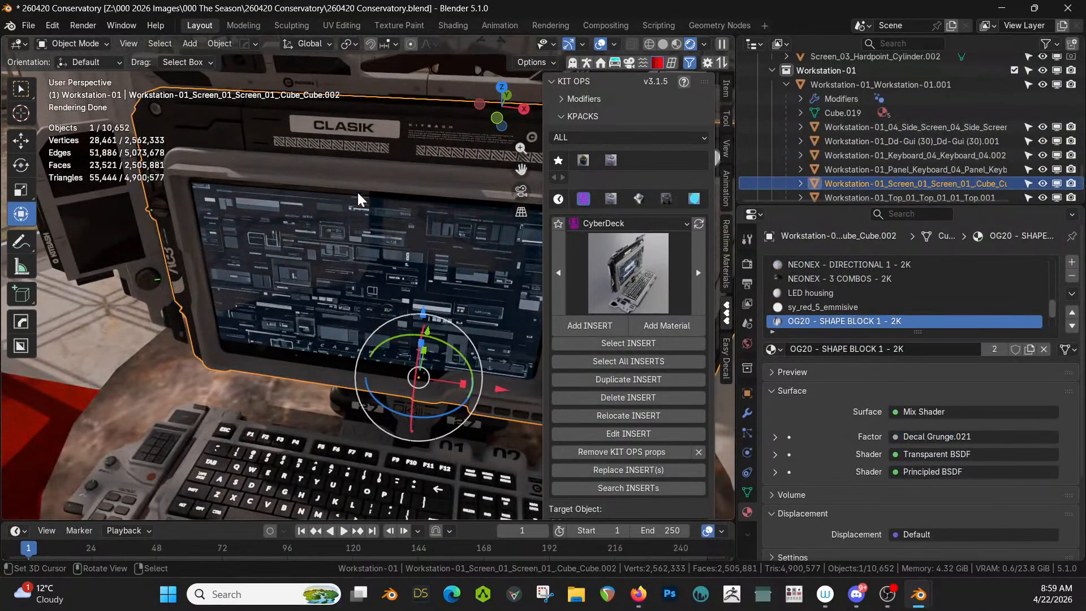
{"action": "scroll", "coordinate": [352, 209], "scroll_direction": "down", "scroll_amount": 6}
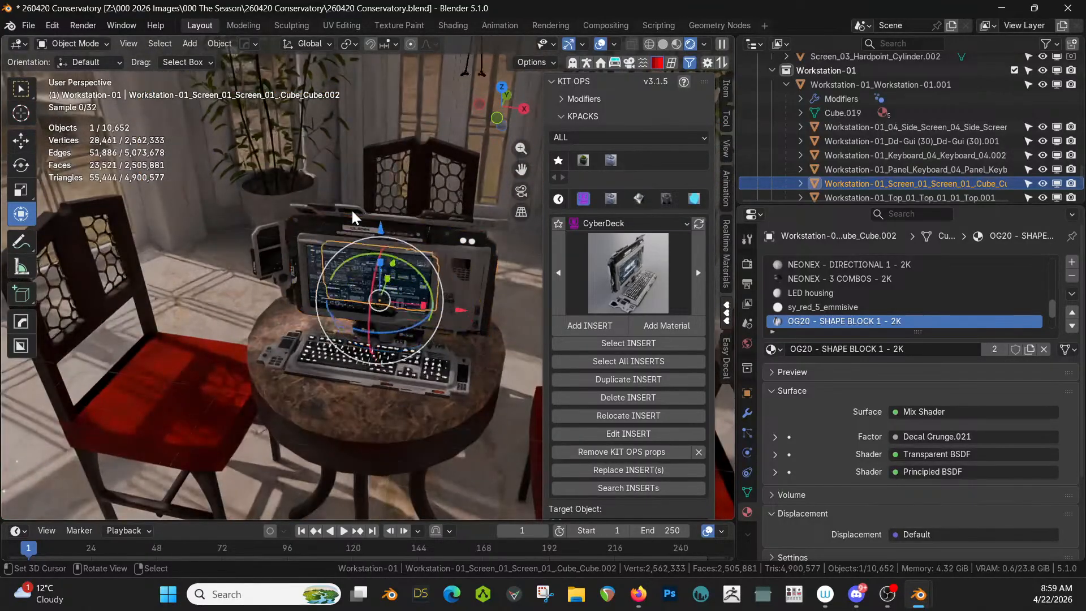
Step: Frame the whole table, chairs and workstation arrangement and save the file
{"action": "scroll", "coordinate": [351, 209], "scroll_direction": "down", "scroll_amount": 4}
{"action": "middle_click_drag", "start_coordinate": [347, 209], "coordinate": [307, 179]}
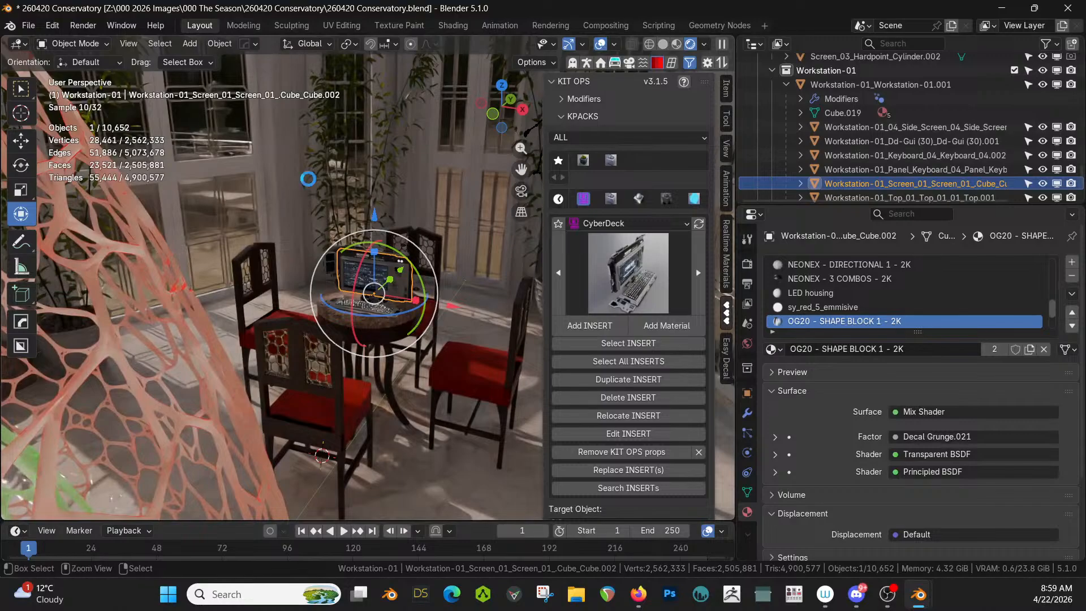
{"action": "key", "text": "ctrl+s"}
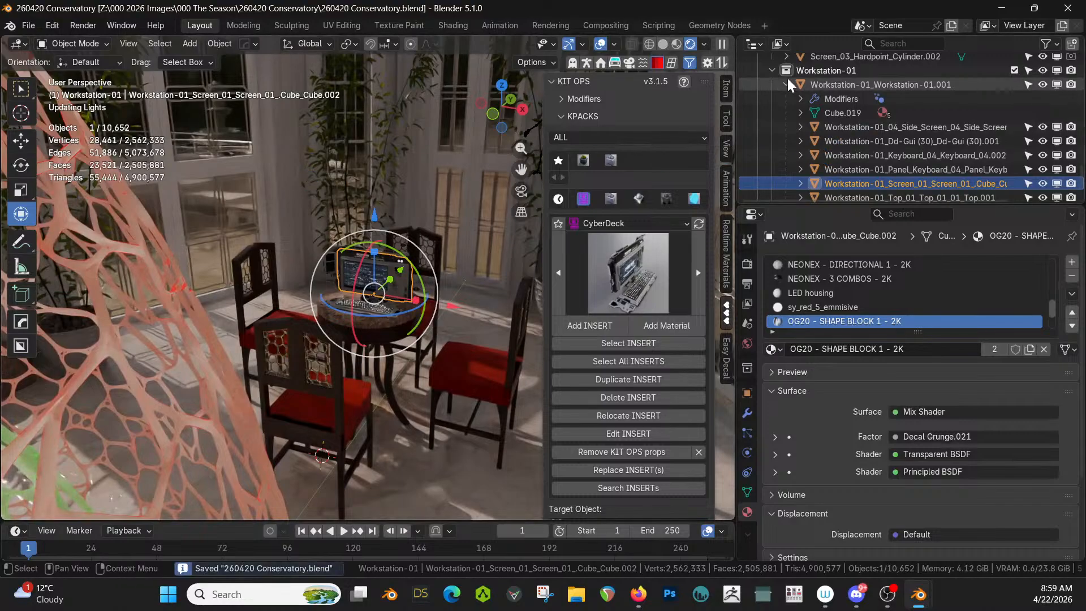
Step: Delete the hidden objects G-Object.001, G-Object.002, G-Object.093 and G-Object.097, and collapse the Furniture collection
{"action": "scroll", "coordinate": [865, 111], "scroll_direction": "up", "scroll_amount": 6}
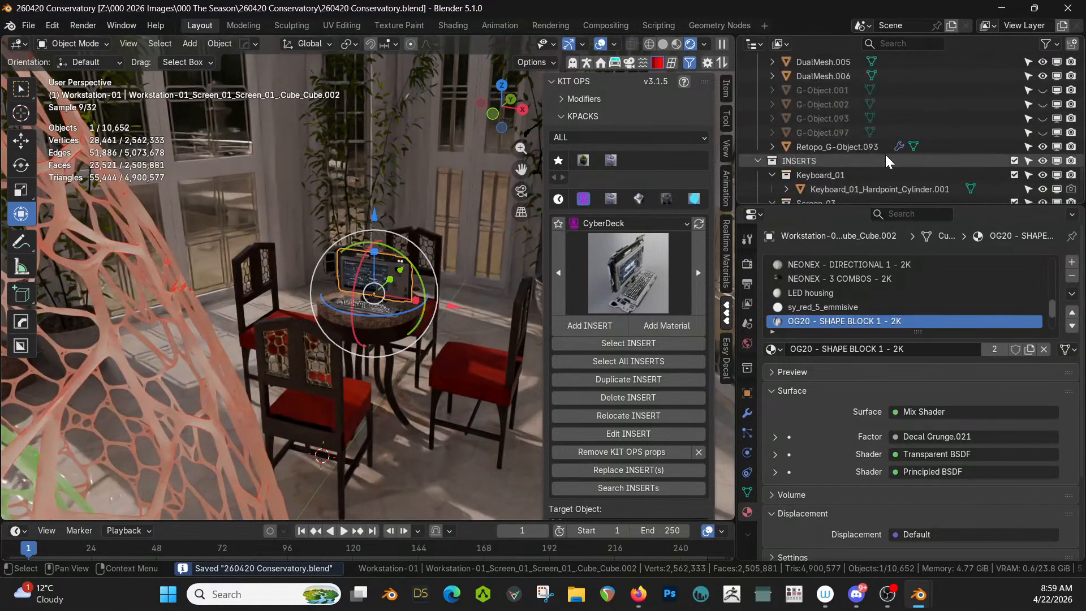
{"action": "left_click", "coordinate": [831, 89]}
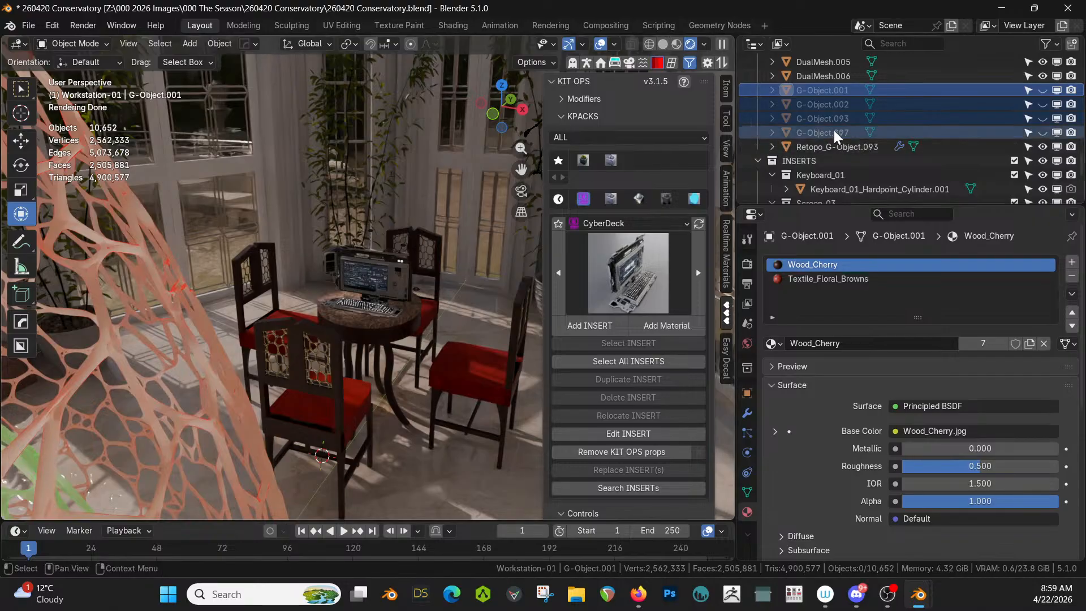
{"action": "key", "text": "Delete"}
{"action": "scroll", "coordinate": [841, 117], "scroll_direction": "up", "scroll_amount": 4}
{"action": "scroll", "coordinate": [842, 117], "scroll_direction": "up", "scroll_amount": 5}
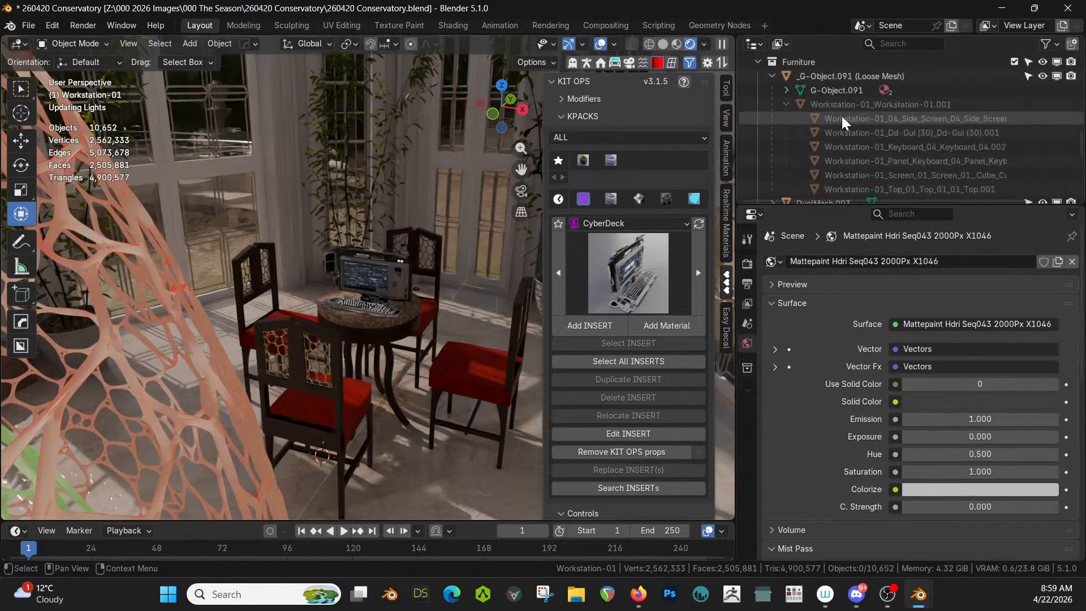
{"action": "left_click", "coordinate": [758, 89]}
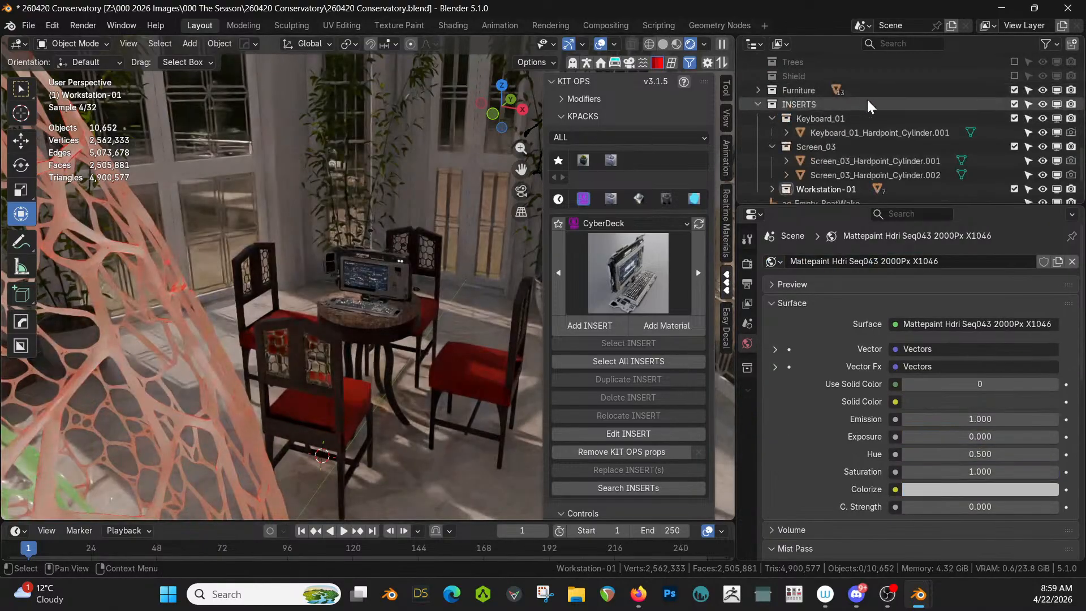
Step: Include the Trees and Geo-Scatter collections in the view layer
{"action": "left_click", "coordinate": [1015, 62]}
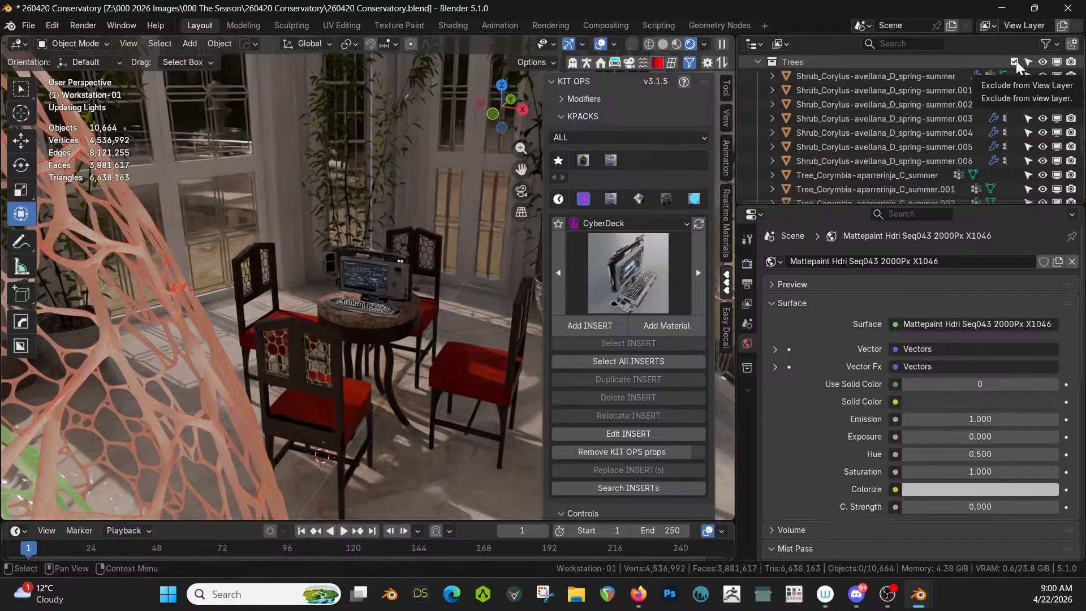
{"action": "scroll", "coordinate": [966, 103], "scroll_direction": "up", "scroll_amount": 3}
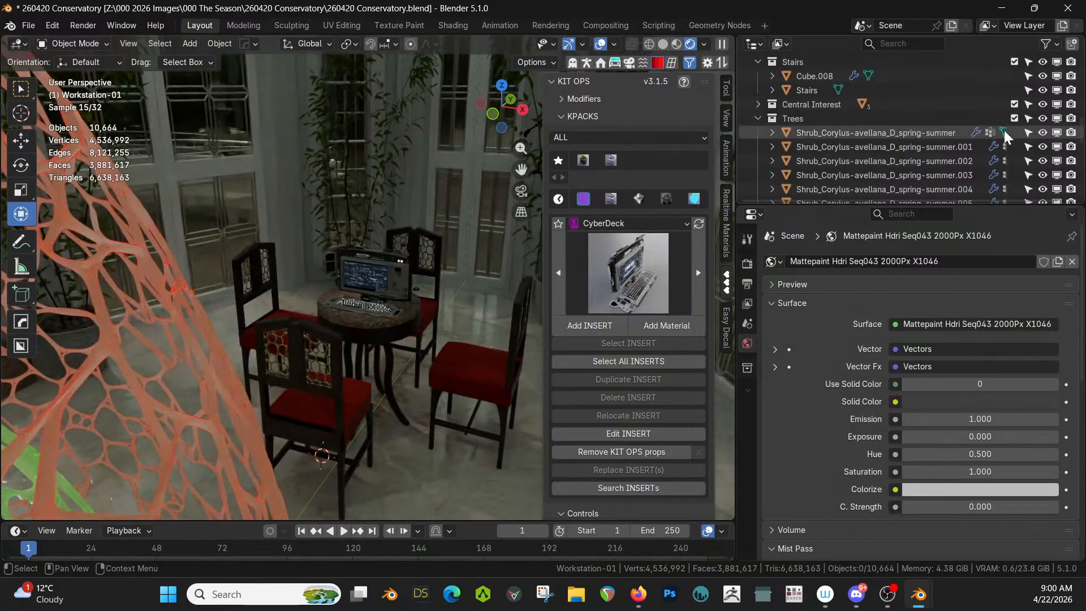
{"action": "scroll", "coordinate": [995, 116], "scroll_direction": "up", "scroll_amount": 5}
{"action": "scroll", "coordinate": [995, 117], "scroll_direction": "down", "scroll_amount": 3}
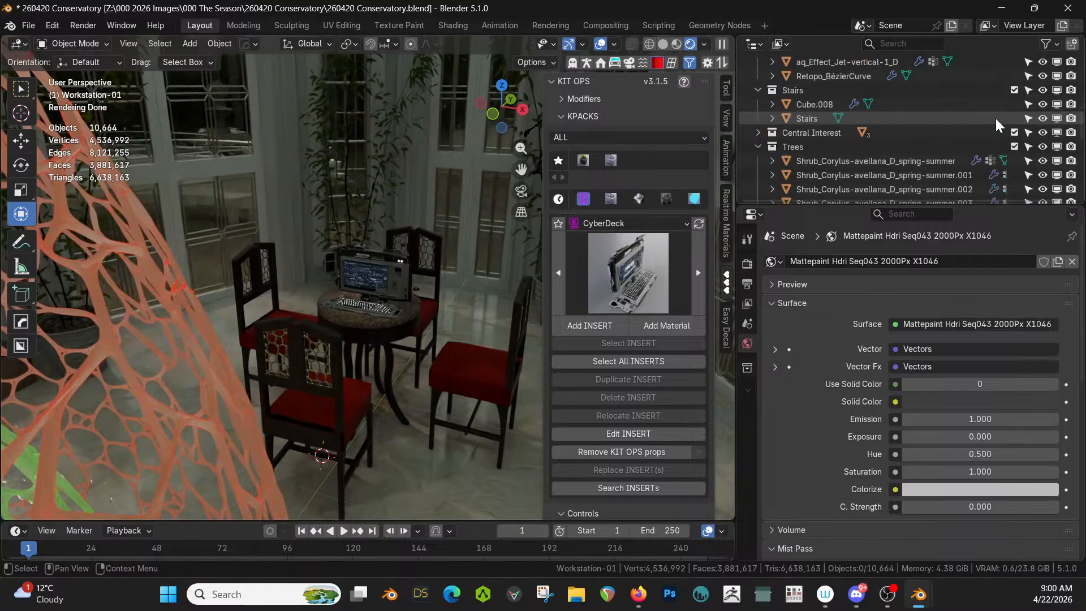
{"action": "scroll", "coordinate": [838, 141], "scroll_direction": "up", "scroll_amount": 8}
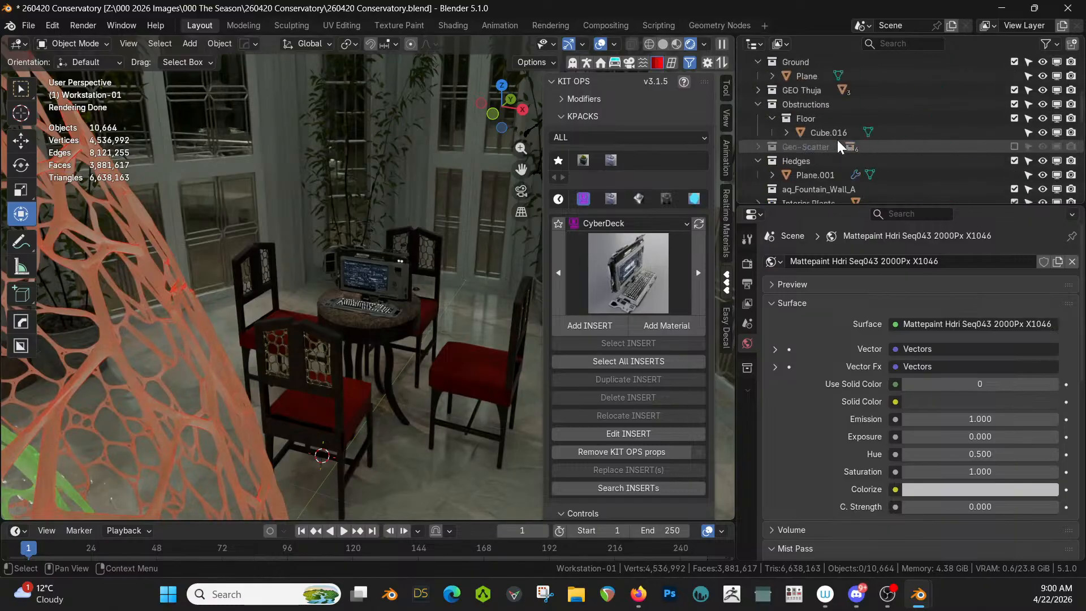
{"action": "left_click", "coordinate": [1013, 147]}
Step: Exclude the HumGen collection from the view layer and include the Ceiling collection
{"action": "scroll", "coordinate": [835, 104], "scroll_direction": "up", "scroll_amount": 4}
{"action": "scroll", "coordinate": [835, 104], "scroll_direction": "up", "scroll_amount": 4}
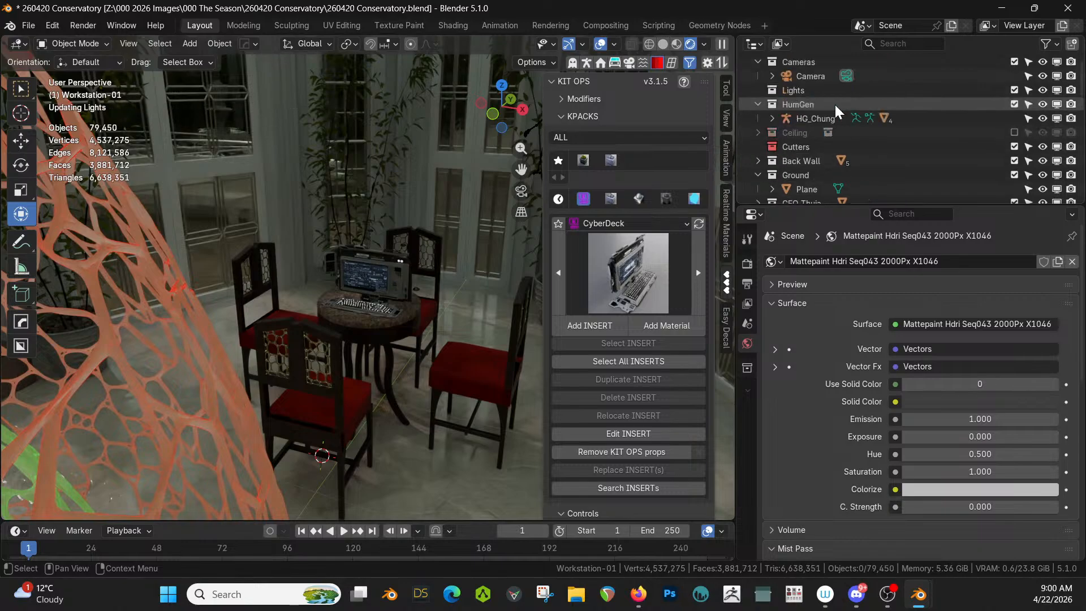
{"action": "left_click", "coordinate": [1016, 132]}
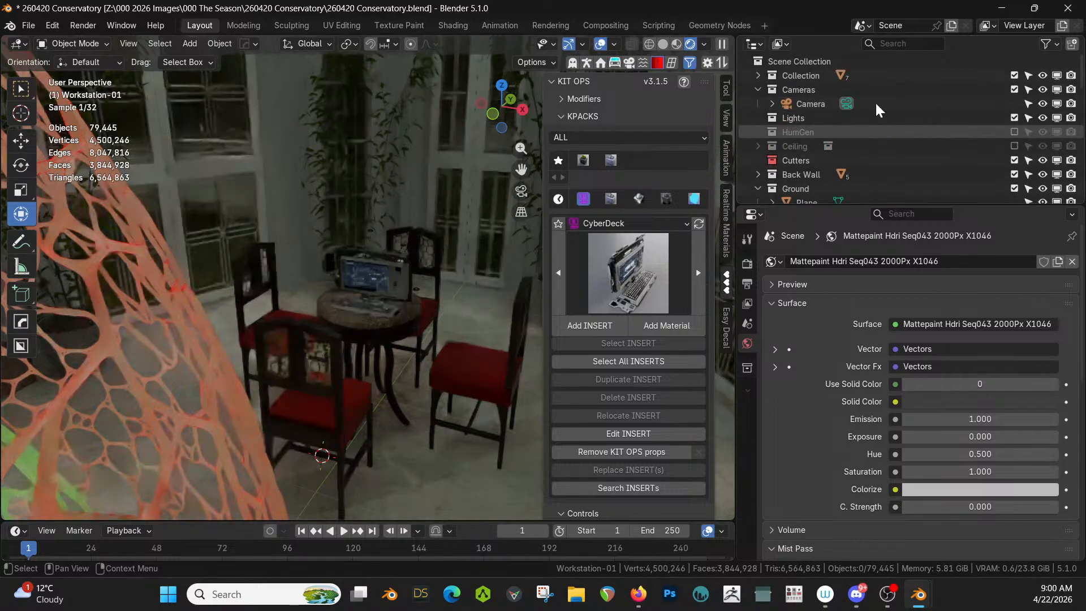
{"action": "left_click", "coordinate": [1014, 146]}
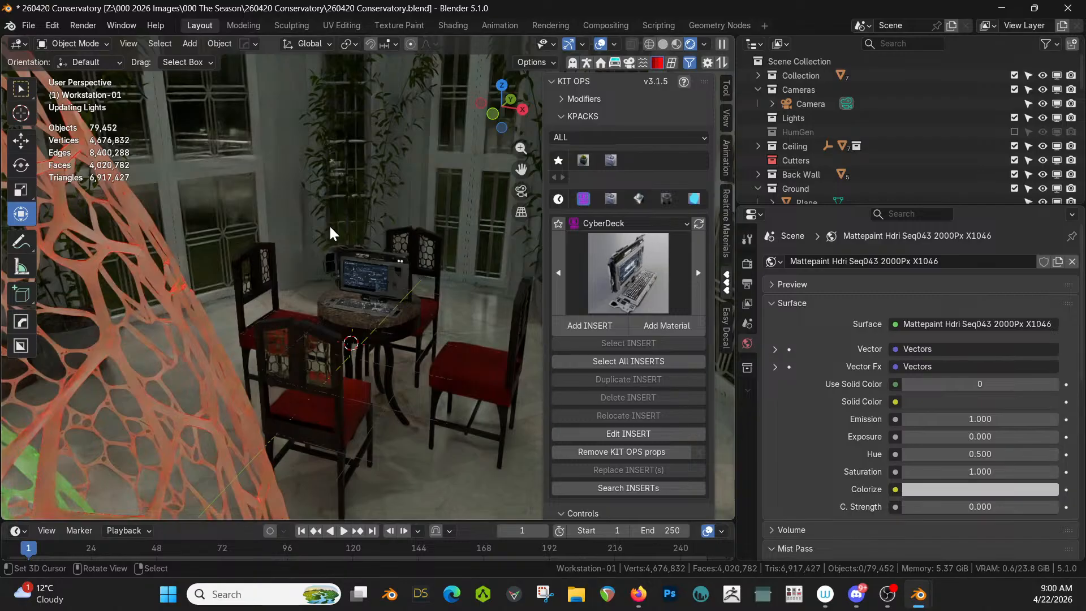
Step: Bring the nested egg sculpture into view and switch the viewport to Solid shading
{"action": "middle_click_drag", "start_coordinate": [331, 234], "coordinate": [376, 205]}
{"action": "scroll", "coordinate": [316, 221], "scroll_direction": "down", "scroll_amount": 2}
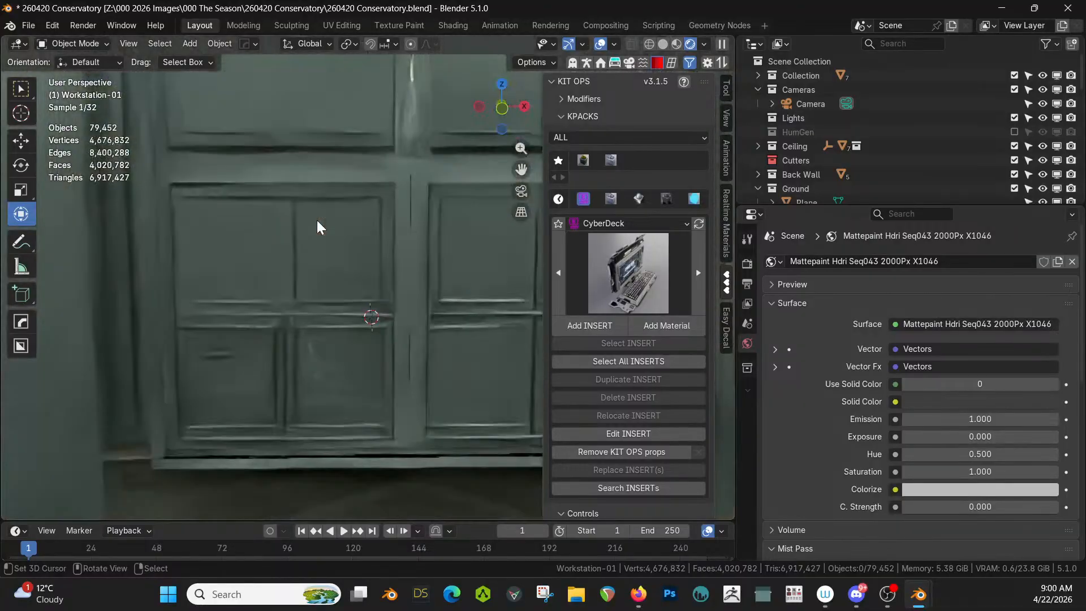
{"action": "scroll", "coordinate": [317, 221], "scroll_direction": "up", "scroll_amount": 2}
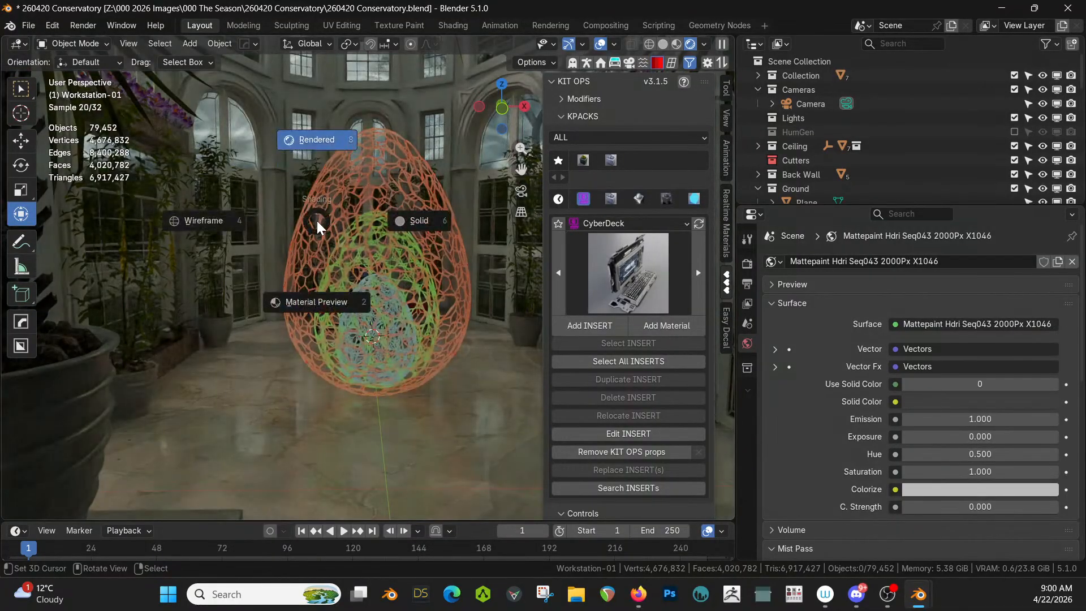
{"action": "key", "text": "6"}
Step: Walk the view back and up between the two large potted palms facing the egg, and align the camera to it
{"action": "key", "text": "shift+grave"}
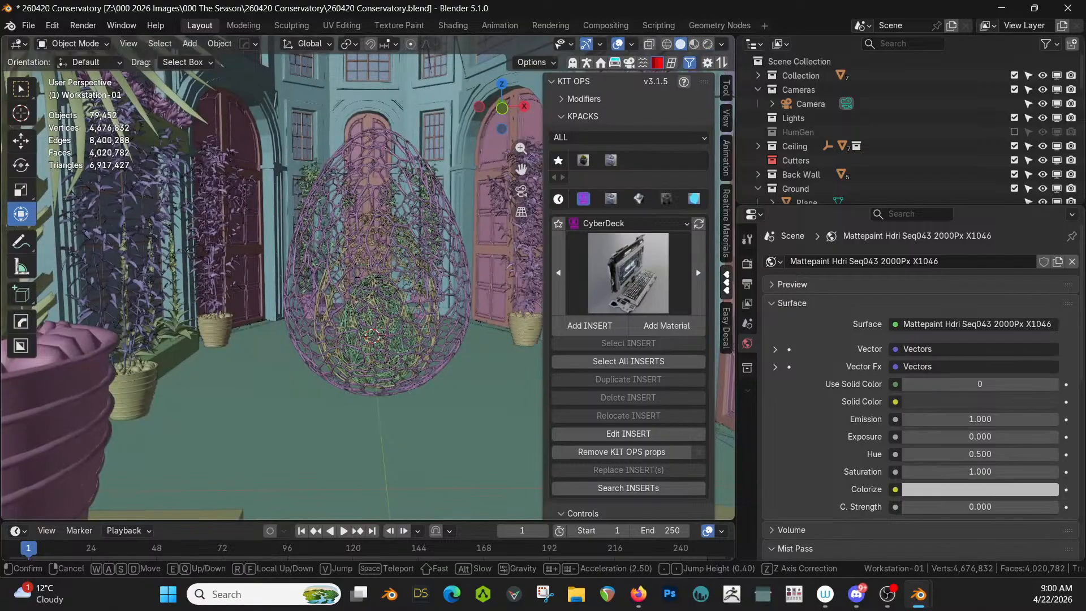
{"action": "key", "text": "d"}
{"action": "key", "text": "s"}
{"action": "key", "text": "a"}
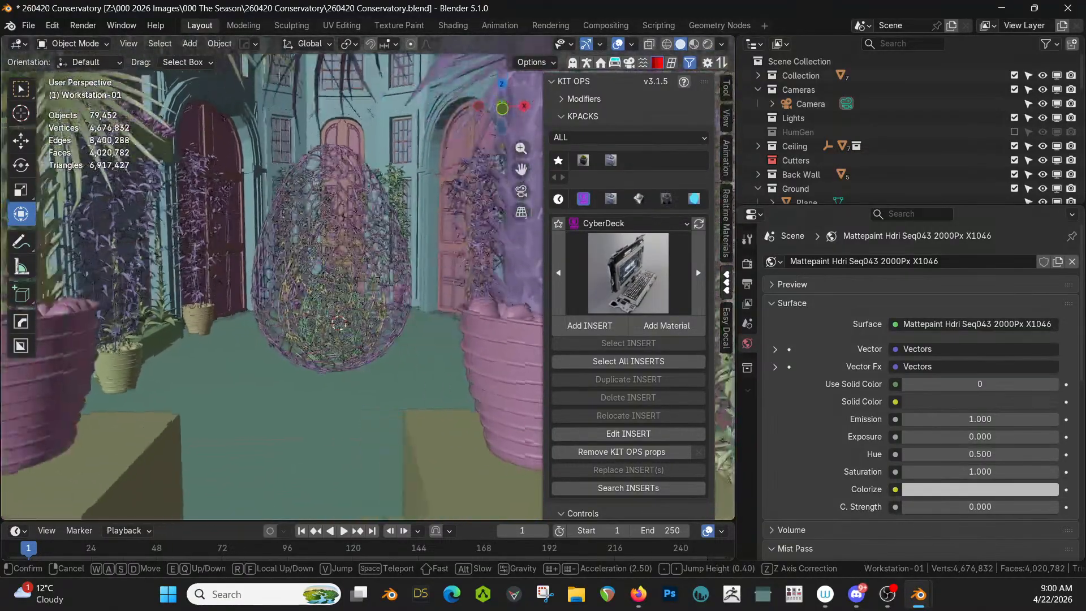
{"action": "key", "text": "s"}
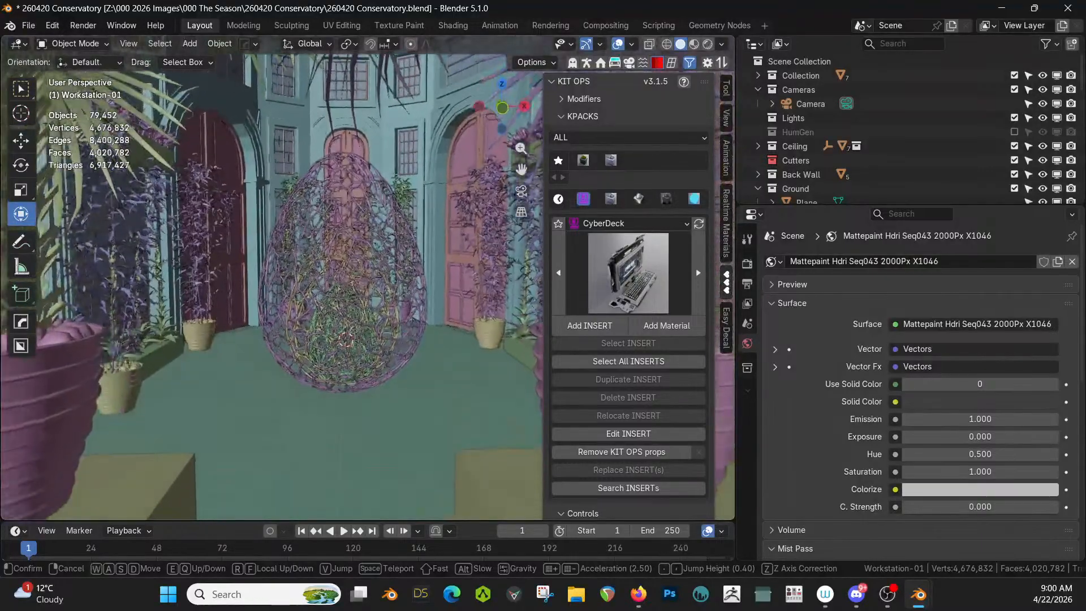
{"action": "key", "text": "w"}
{"action": "key", "text": "e"}
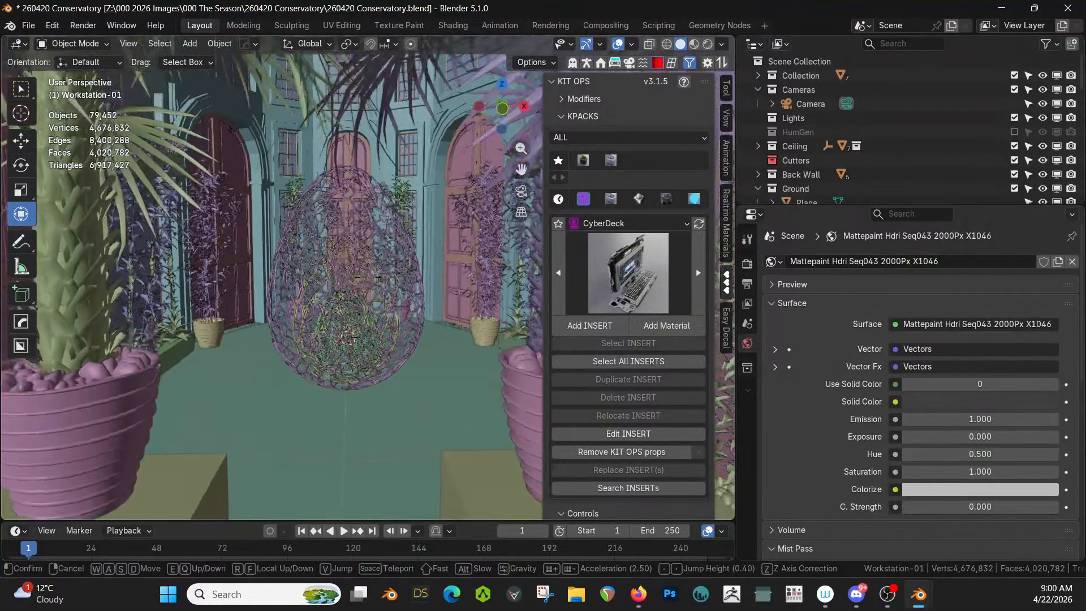
{"action": "key", "text": "Return"}
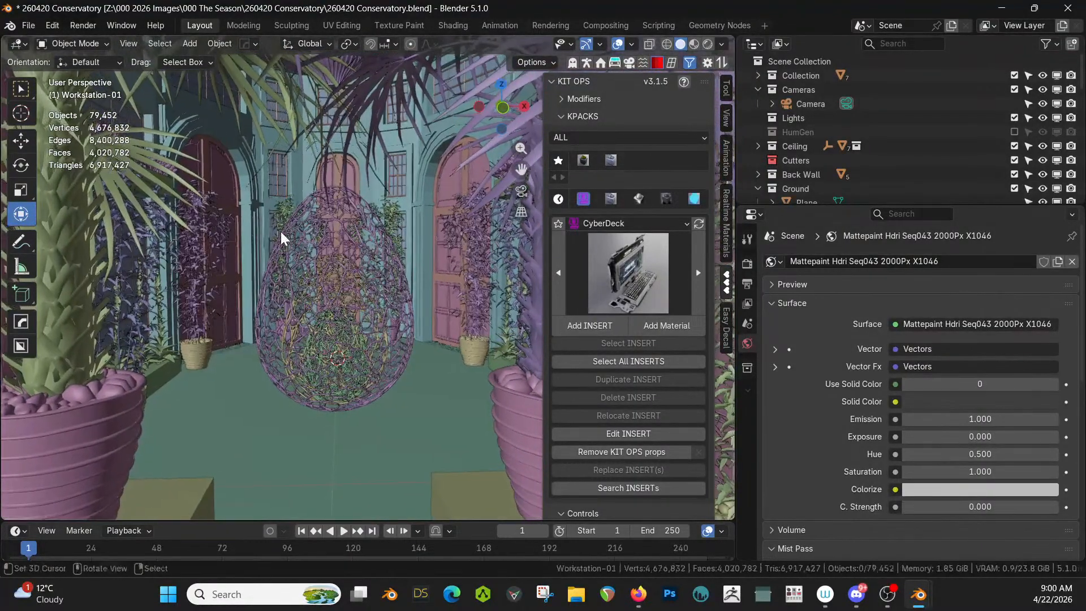
{"action": "key", "text": "ctrl+alt+KP_0"}
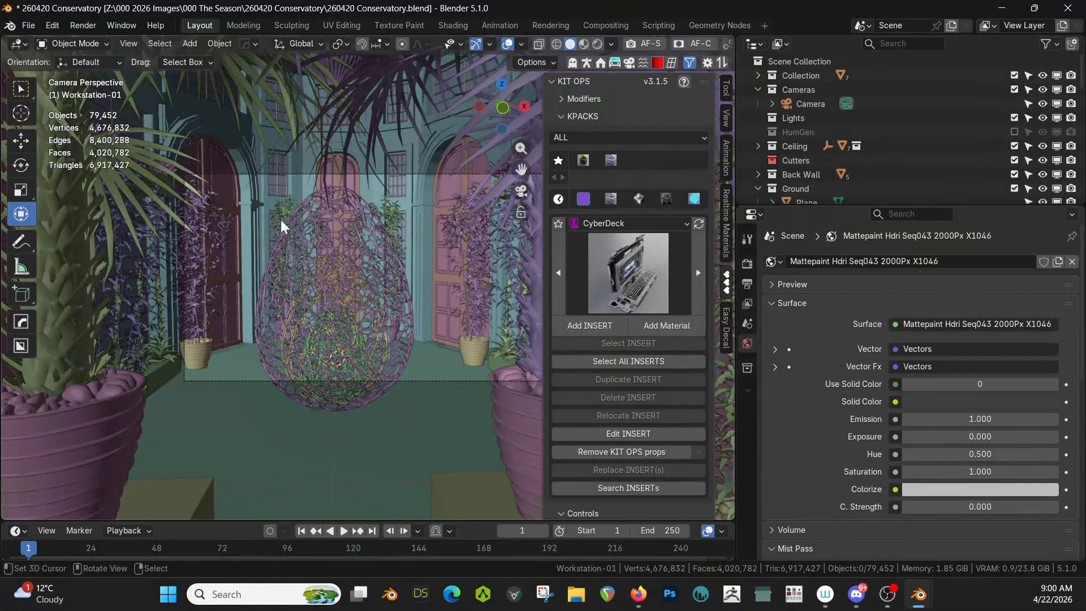
{"action": "scroll", "coordinate": [275, 225], "scroll_direction": "down", "scroll_amount": 1}
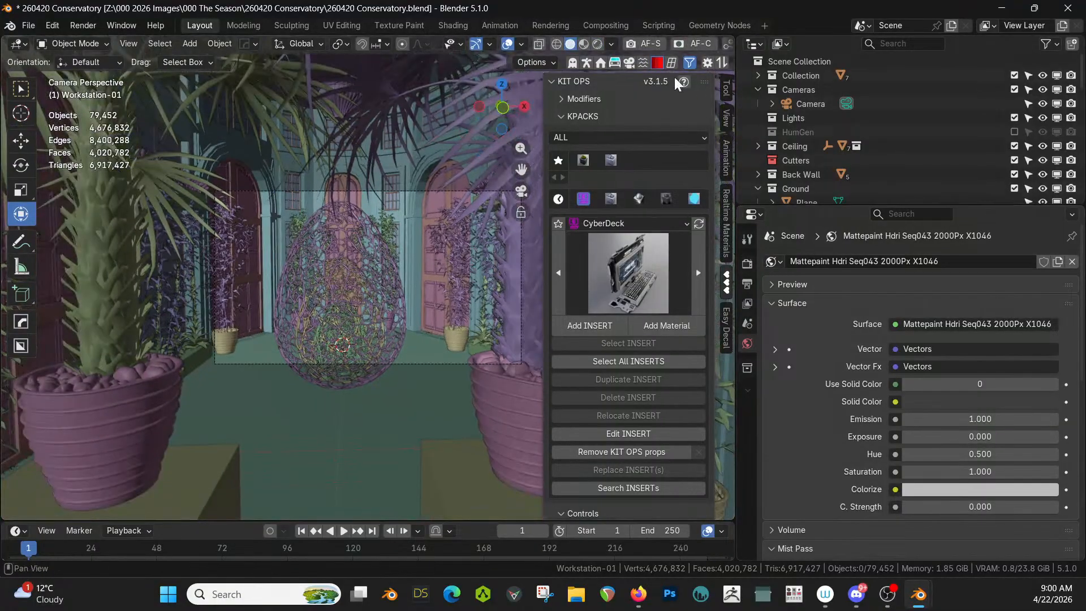
Step: In the Photographer settings, apply the arri alexa sensor preset and the cooke 50mm anamorphic lens preset to the camera
{"action": "left_click", "coordinate": [633, 64]}
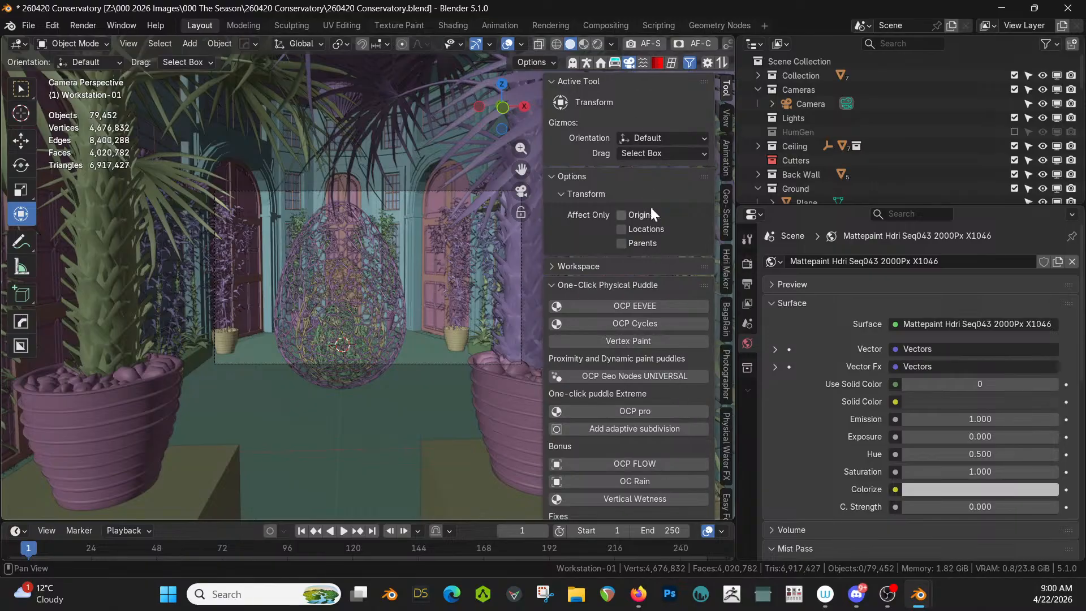
{"action": "left_click", "coordinate": [724, 373]}
{"action": "left_click", "coordinate": [672, 319]}
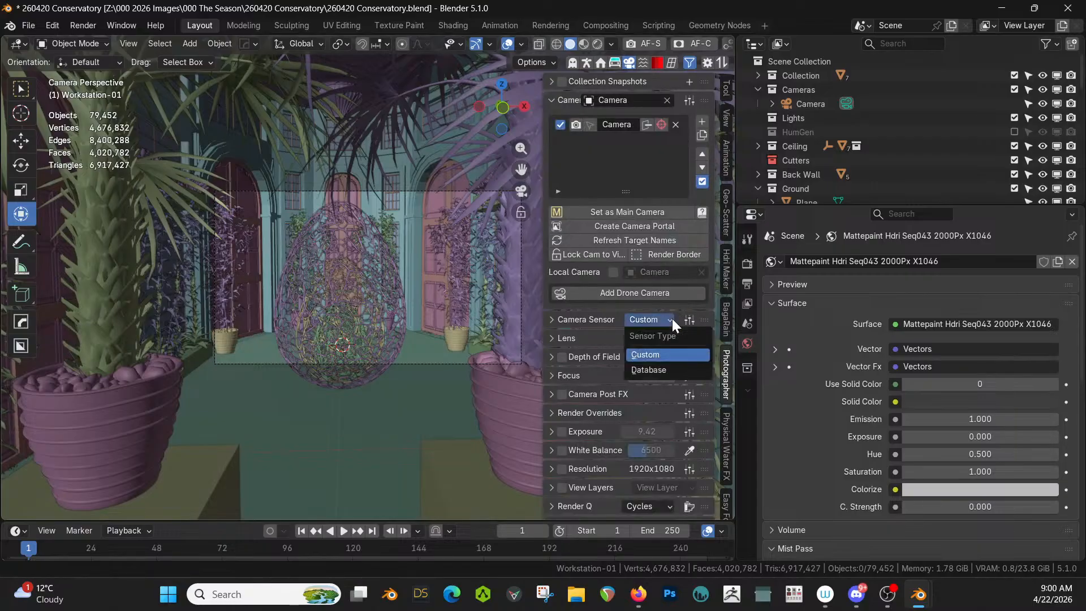
{"action": "left_click", "coordinate": [670, 325]}
{"action": "left_click", "coordinate": [690, 318]}
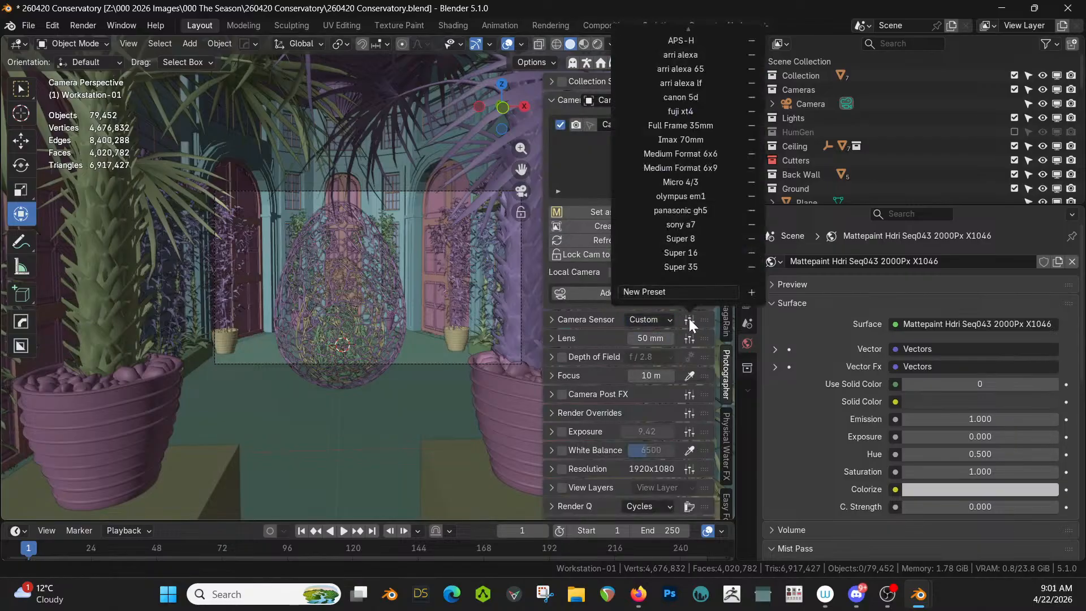
{"action": "left_click", "coordinate": [693, 54]}
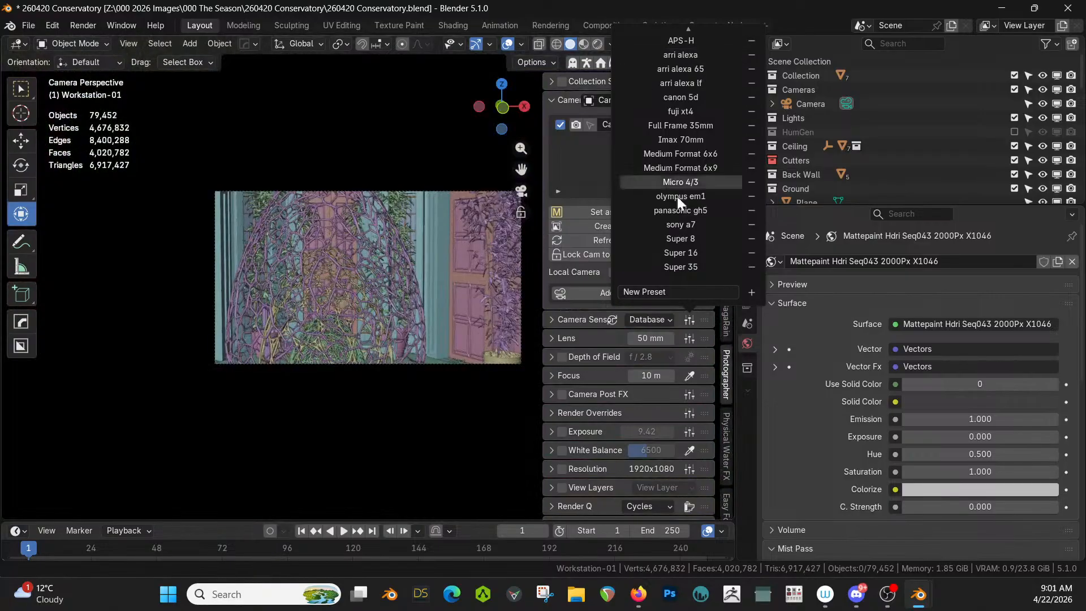
{"action": "left_click", "coordinate": [688, 336]}
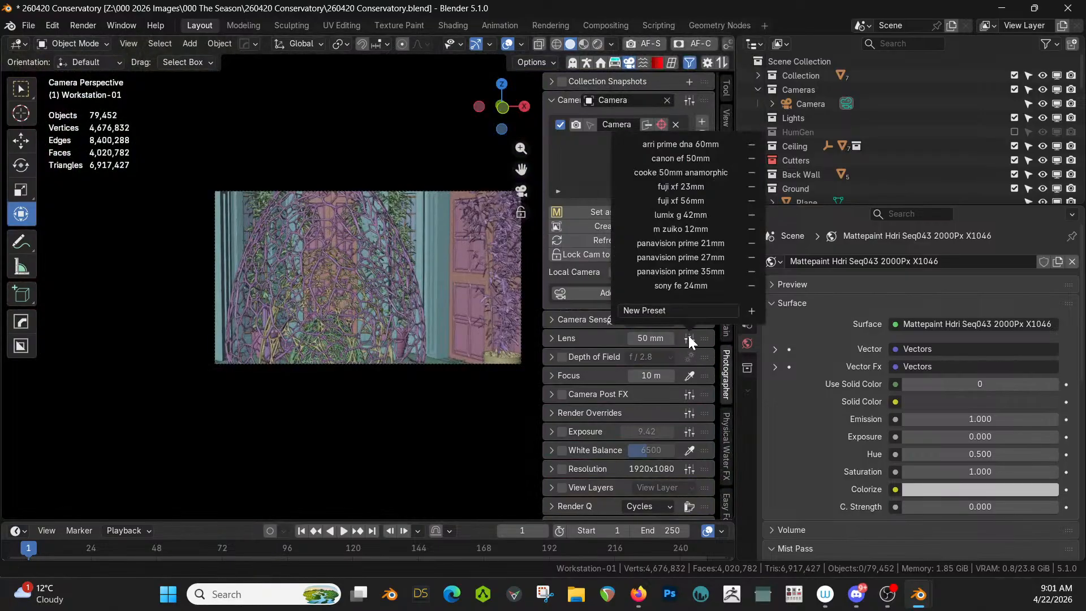
{"action": "left_click", "coordinate": [698, 171]}
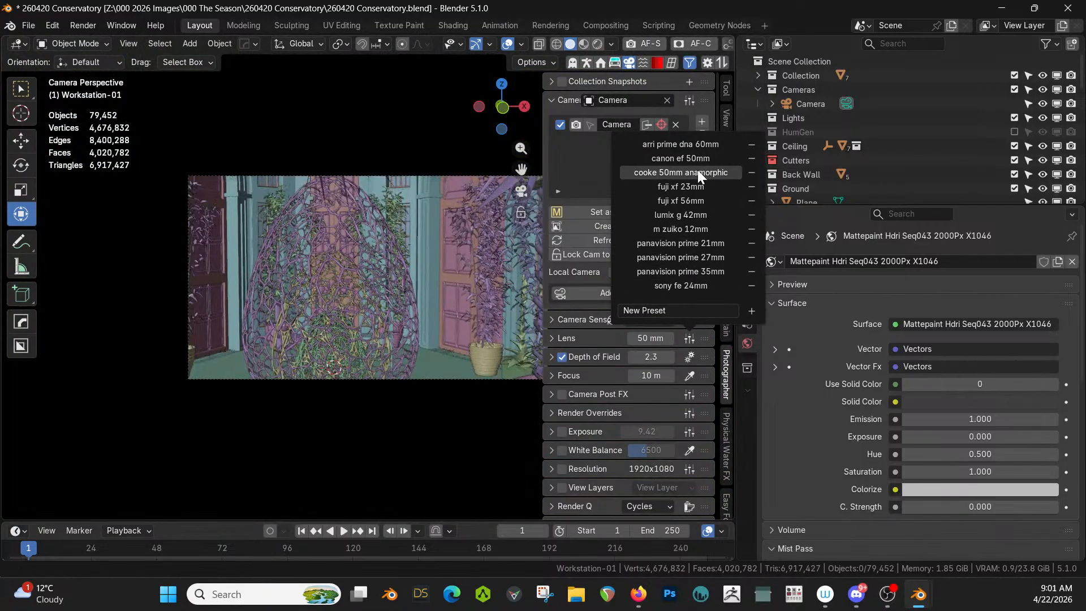
Step: Set the camera's focal length to 28 mm and re-aim it to frame the egg between the palms
{"action": "left_click", "coordinate": [651, 337]}
{"action": "type", "text": "28"}
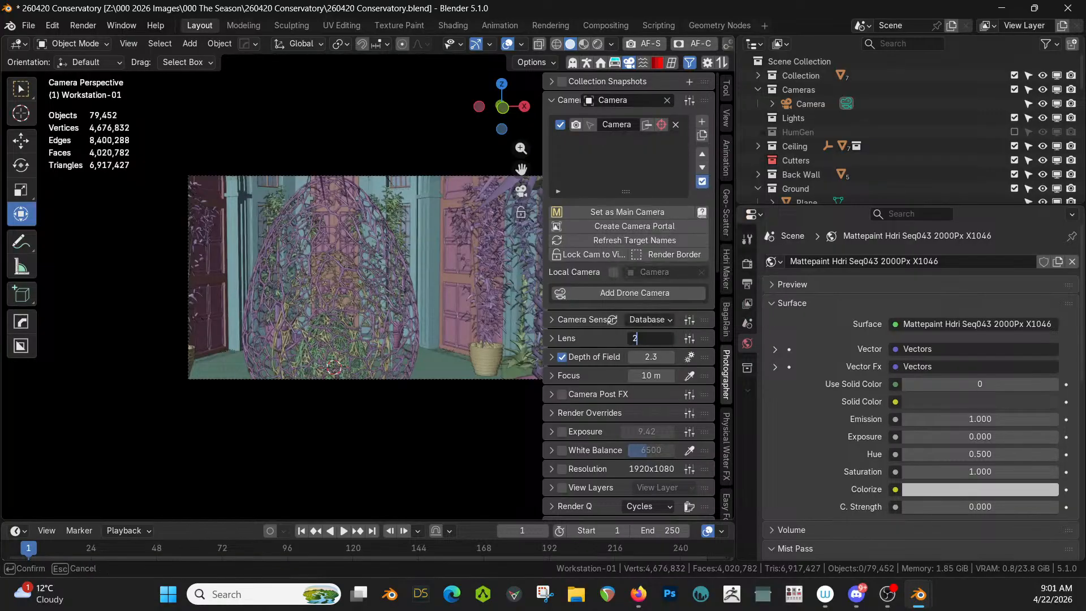
{"action": "key", "text": "Return"}
{"action": "scroll", "coordinate": [279, 276], "scroll_direction": "down", "scroll_amount": 2}
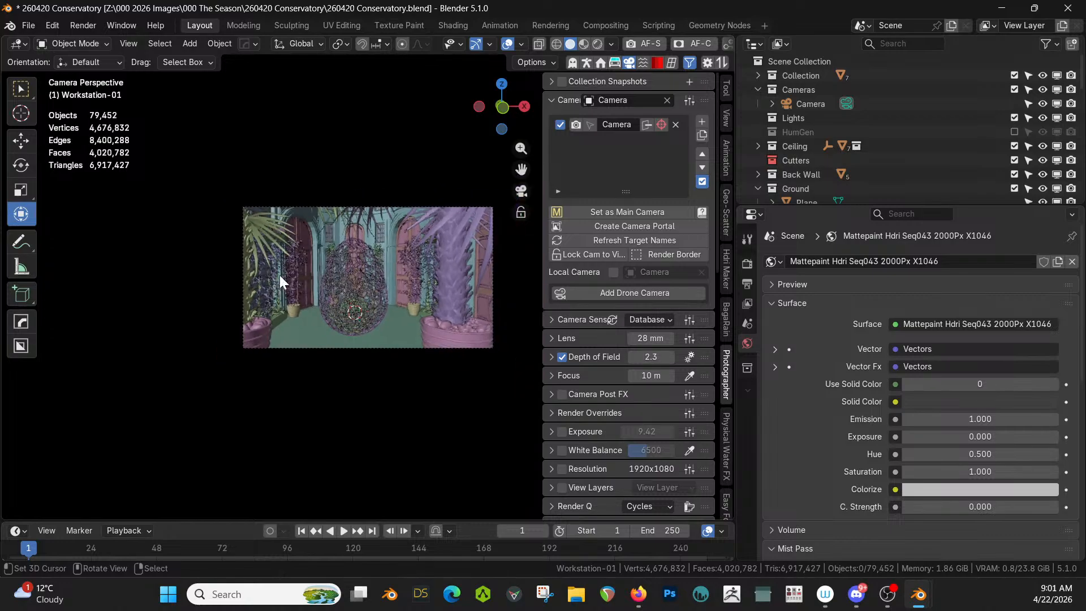
{"action": "key", "text": "shift+grave"}
{"action": "left_click", "coordinate": [280, 276]}
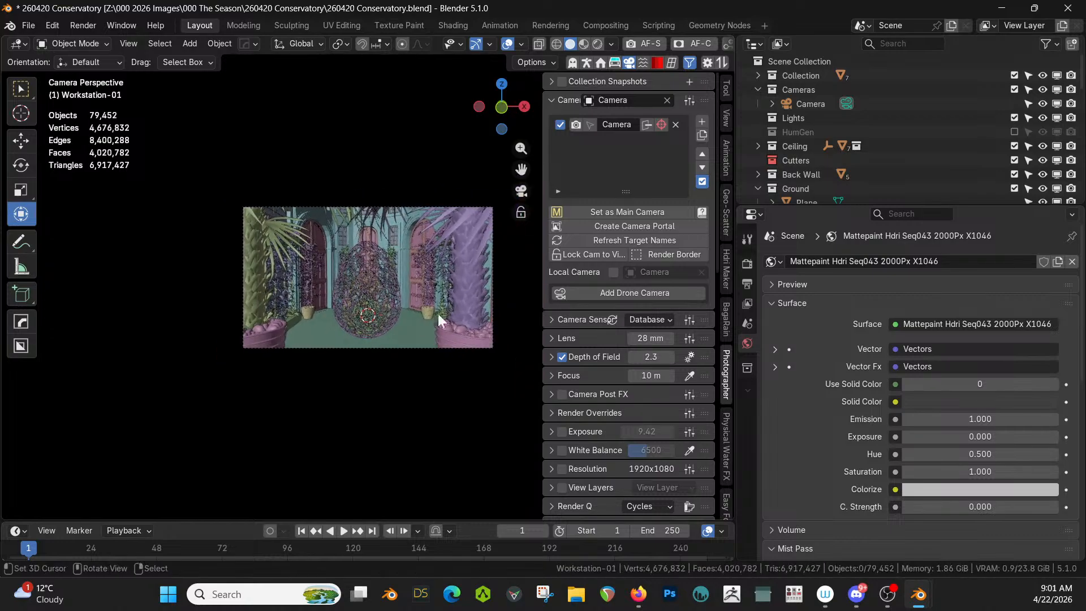
Step: Widen the camera lens by trying 24 mm and settling on a 22 mm focal length
{"action": "left_click", "coordinate": [639, 338]}
{"action": "type", "text": "24"}
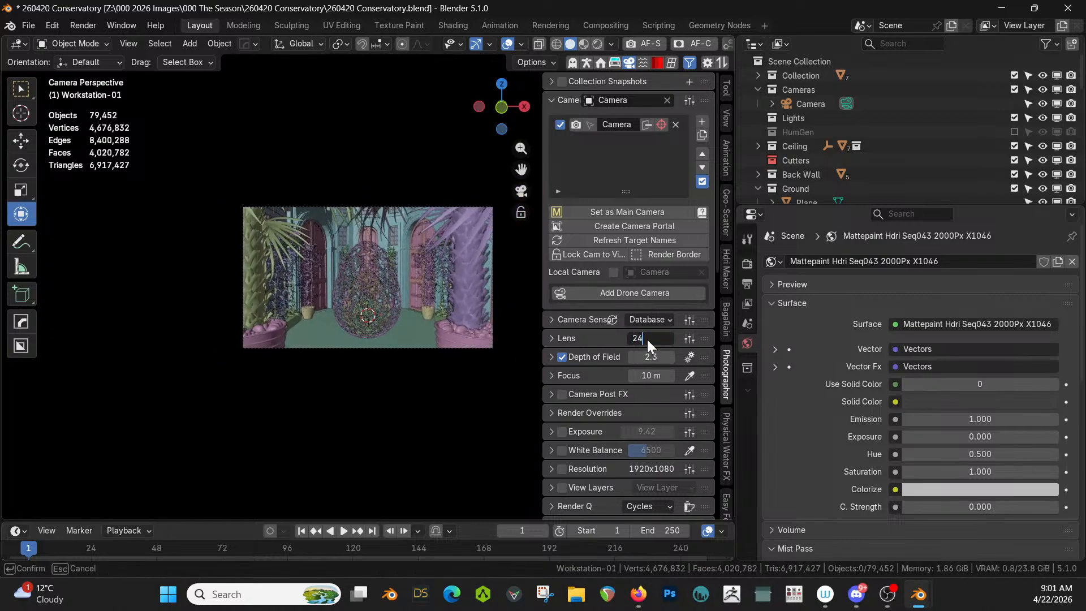
{"action": "key", "text": "Return"}
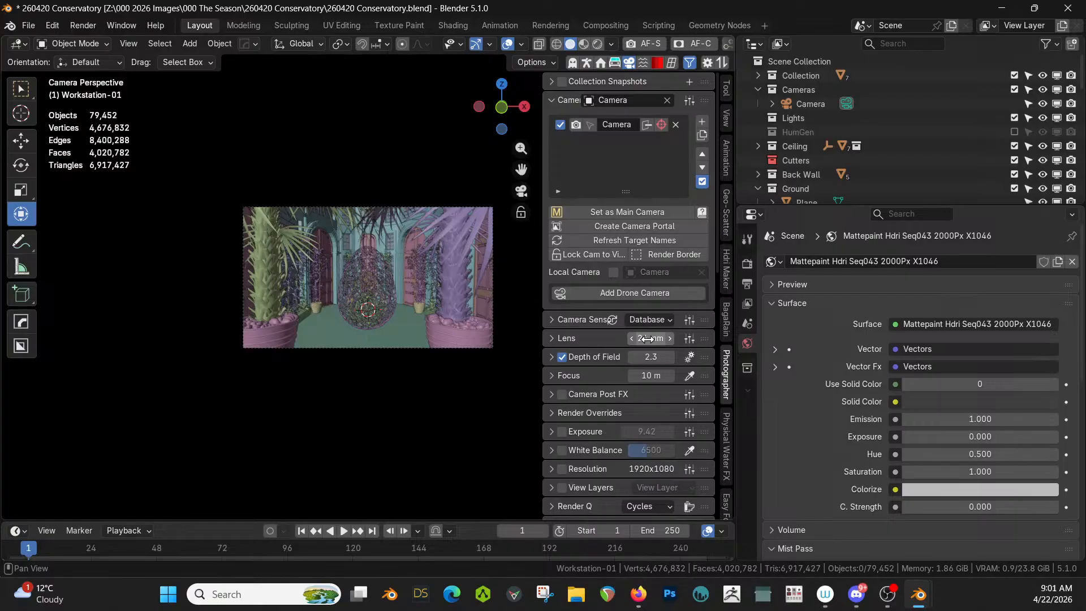
{"action": "left_click", "coordinate": [648, 339]}
{"action": "type", "text": "22"}
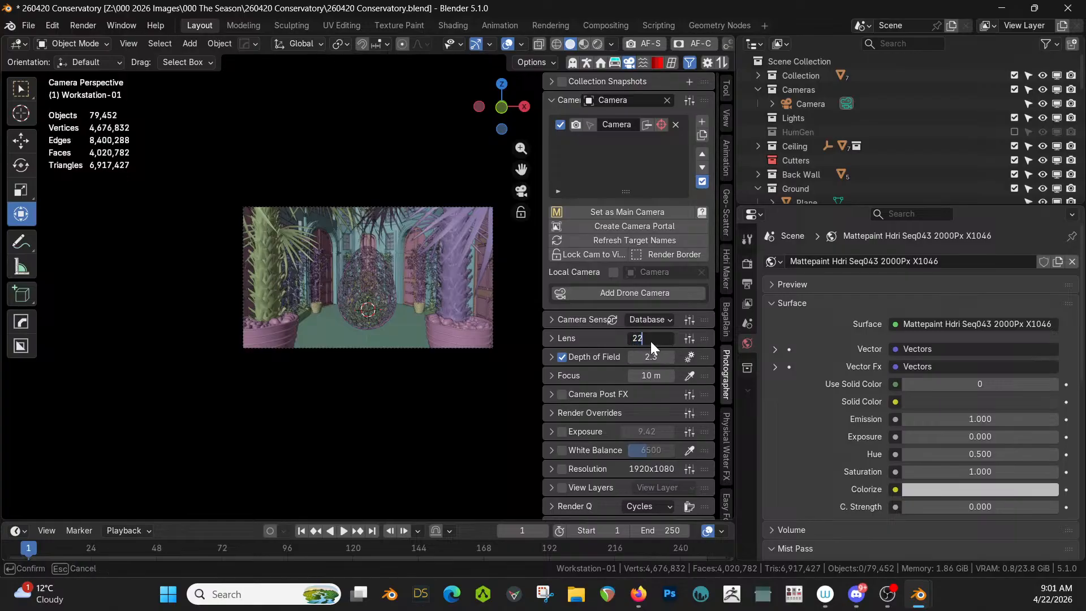
{"action": "key", "text": "Return"}
Step: Walk the camera forward and down between the potted palms, and set its focus by sampling the egg sculpture
{"action": "key", "text": "shift+grave"}
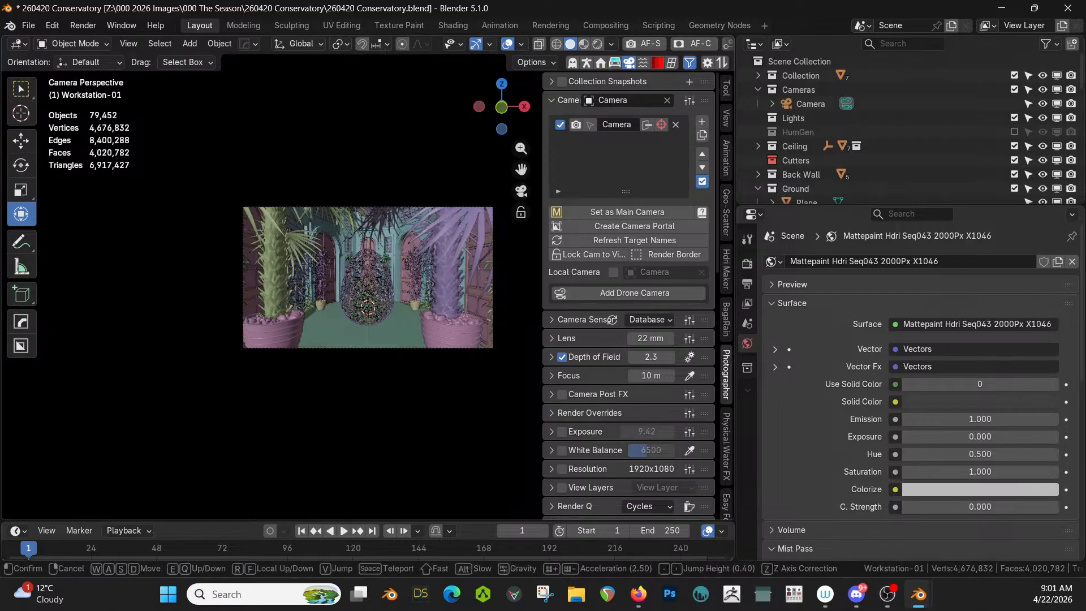
{"action": "key", "text": "w"}
{"action": "key", "text": "q"}
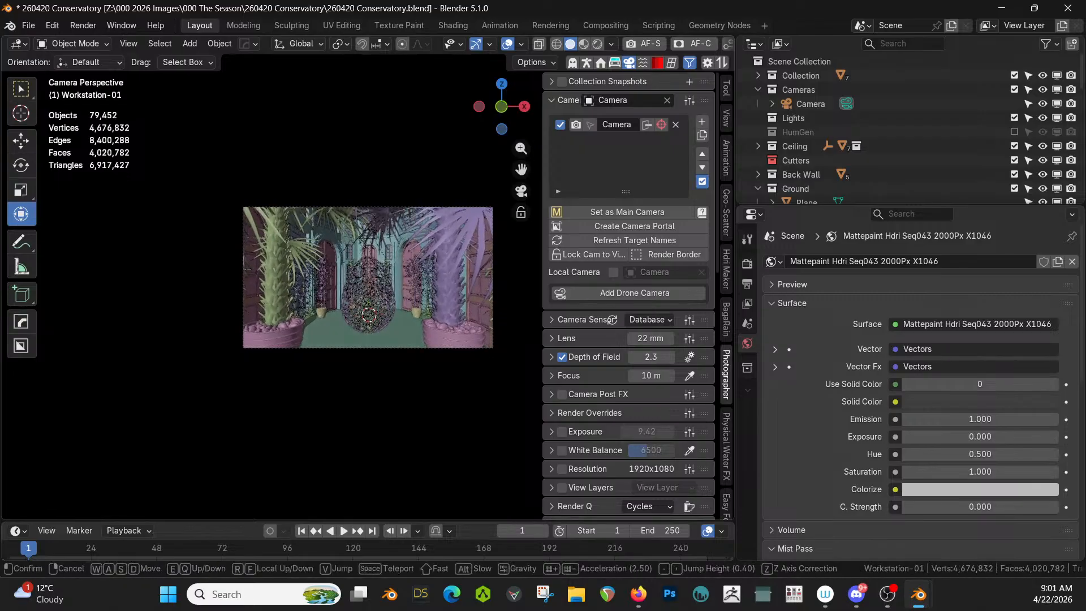
{"action": "left_click", "coordinate": [495, 320]}
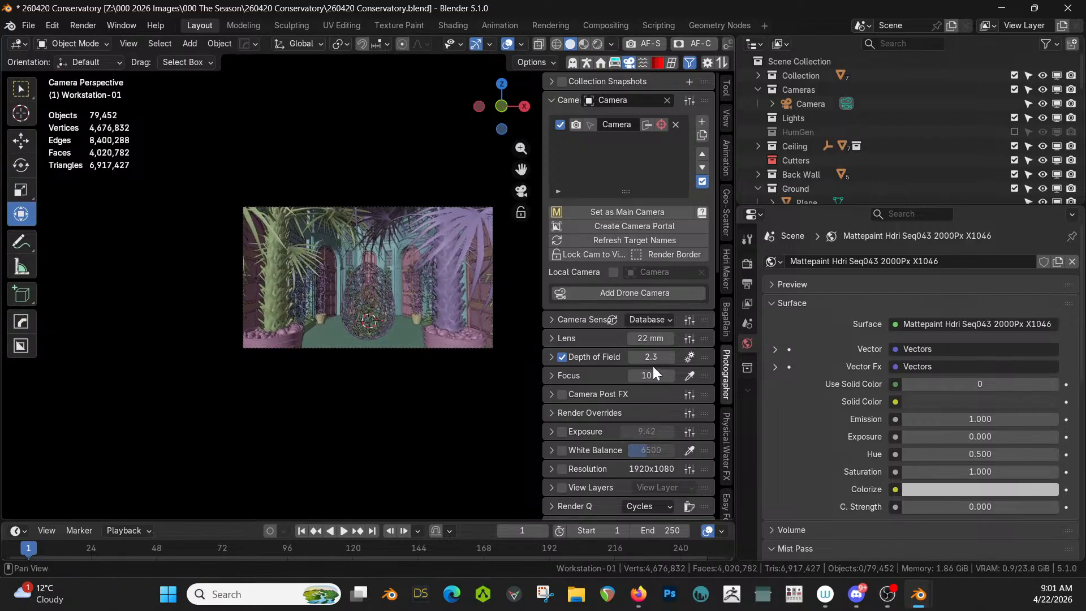
{"action": "left_click", "coordinate": [689, 375]}
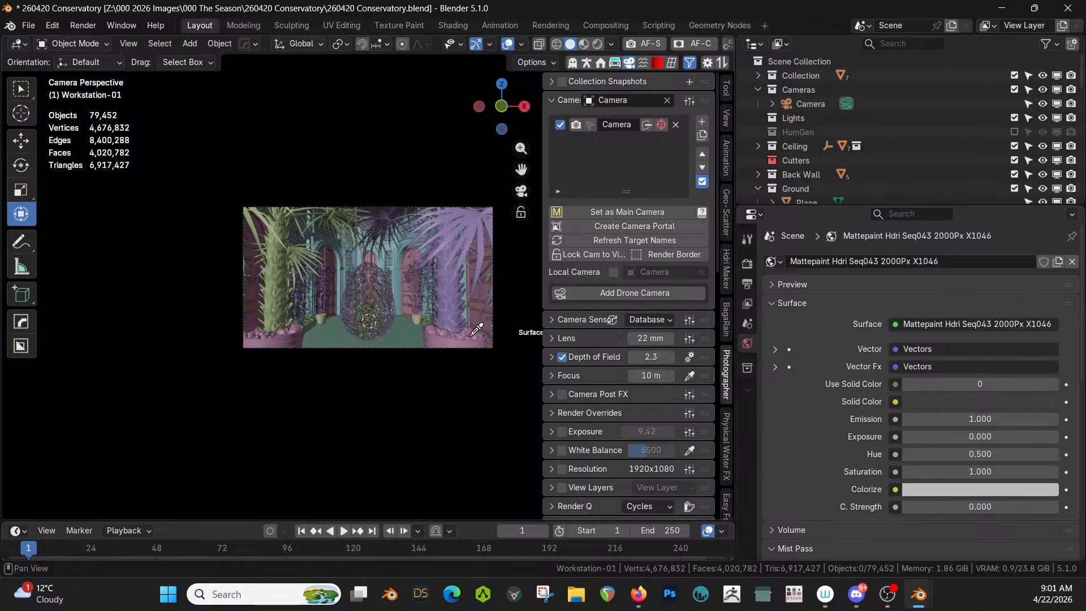
{"action": "left_click", "coordinate": [373, 310]}
Step: Apply the 2 39:1 50 resolution preset and enable the camera's own resolution setting
{"action": "scroll", "coordinate": [605, 470], "scroll_direction": "down", "scroll_amount": 4}
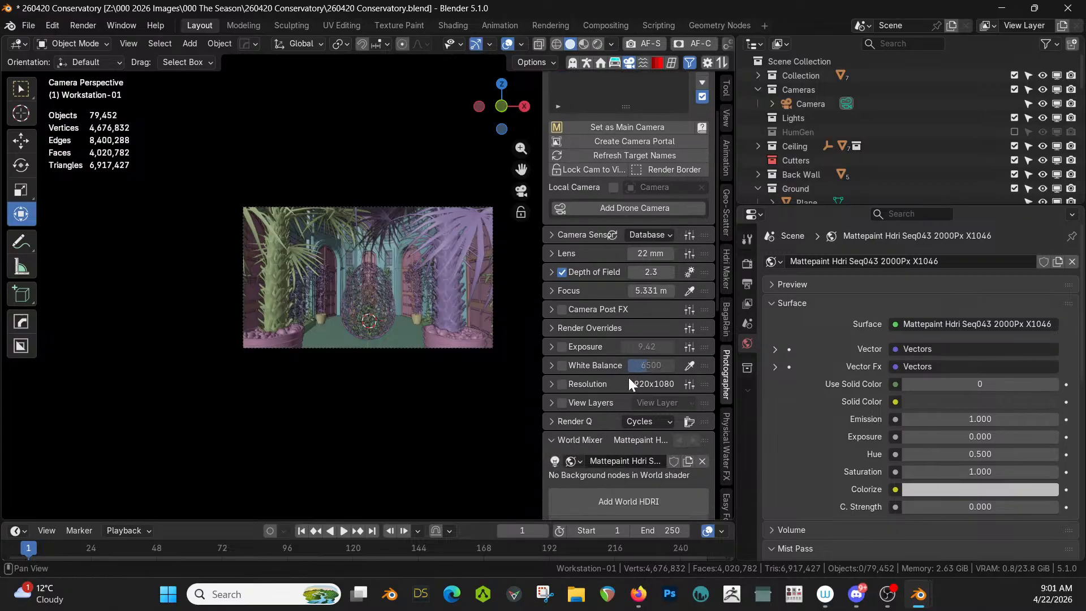
{"action": "left_click", "coordinate": [689, 384]}
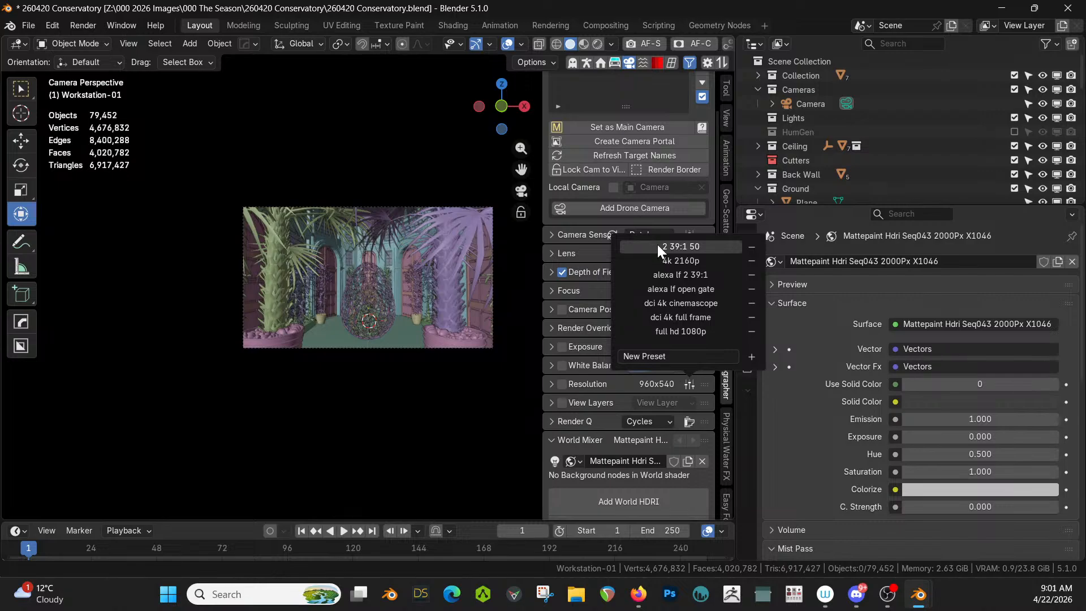
{"action": "left_click", "coordinate": [629, 421]}
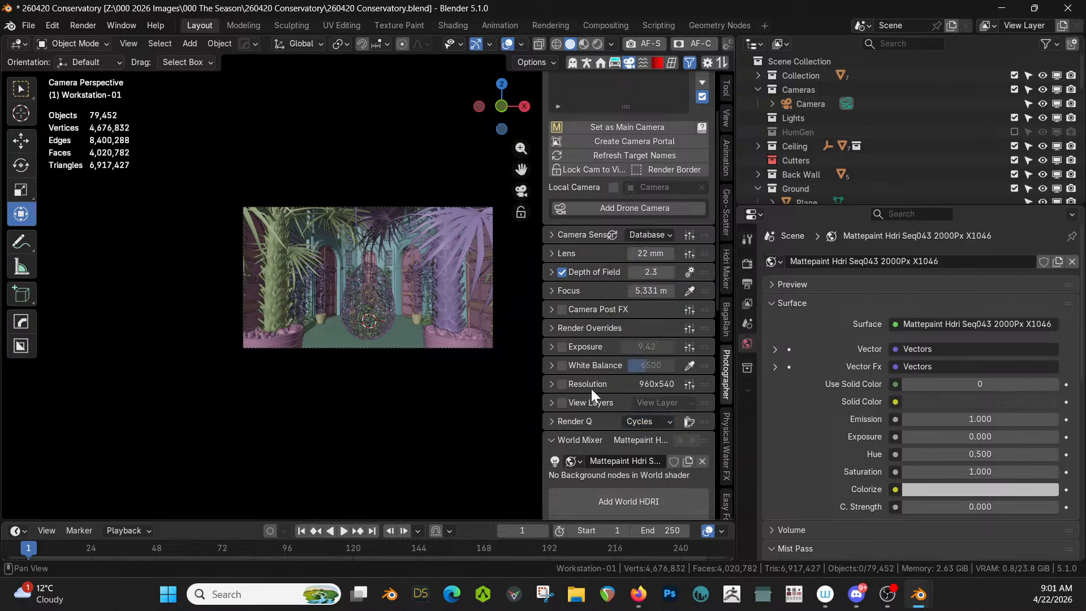
{"action": "left_click", "coordinate": [688, 385]}
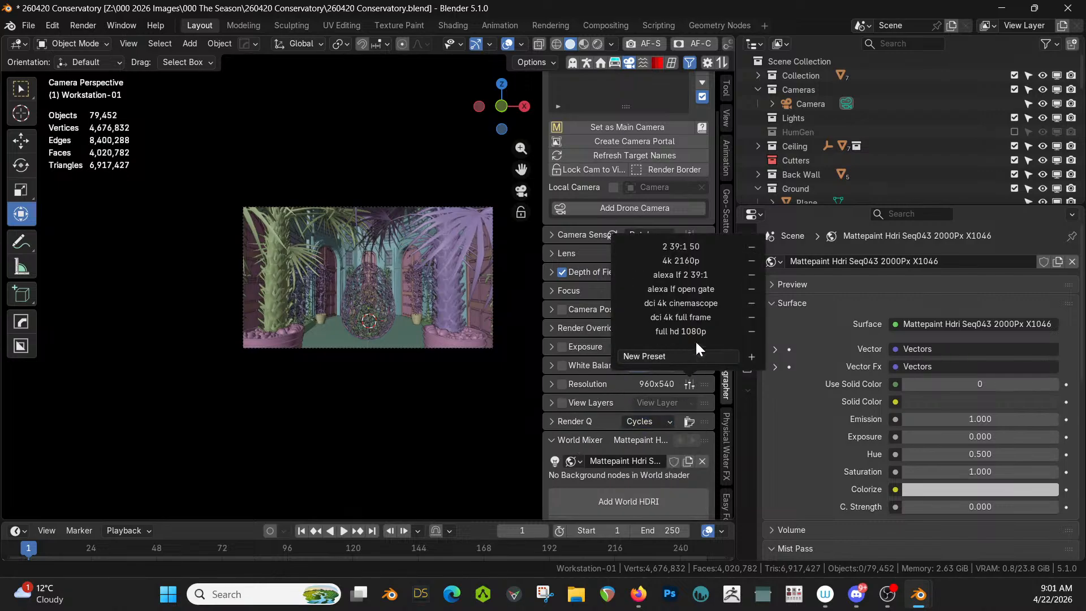
{"action": "left_click", "coordinate": [562, 384]}
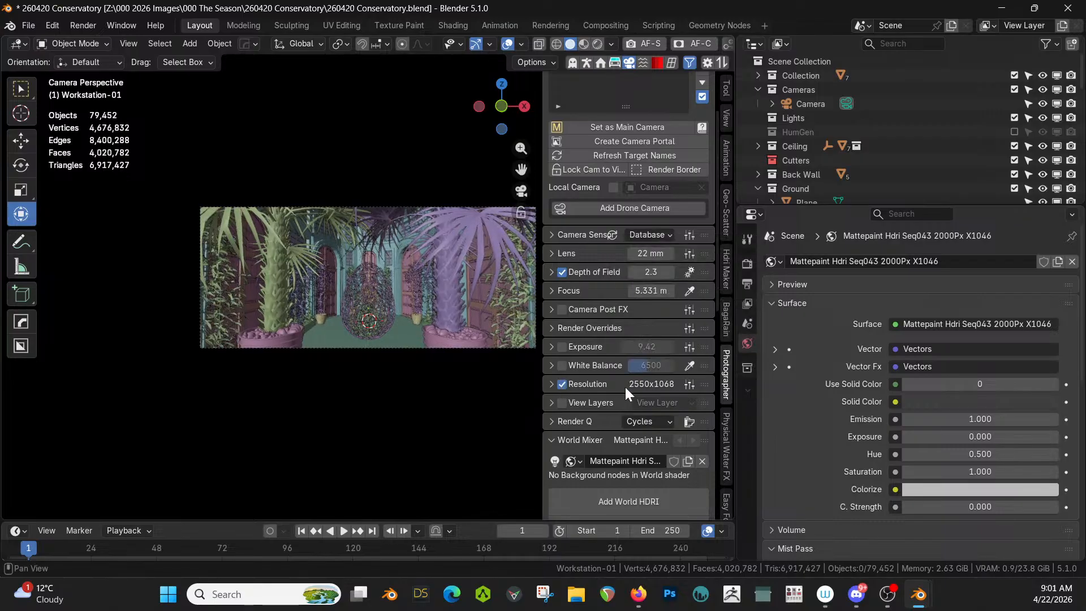
{"action": "scroll", "coordinate": [385, 355], "scroll_direction": "down", "scroll_amount": 1}
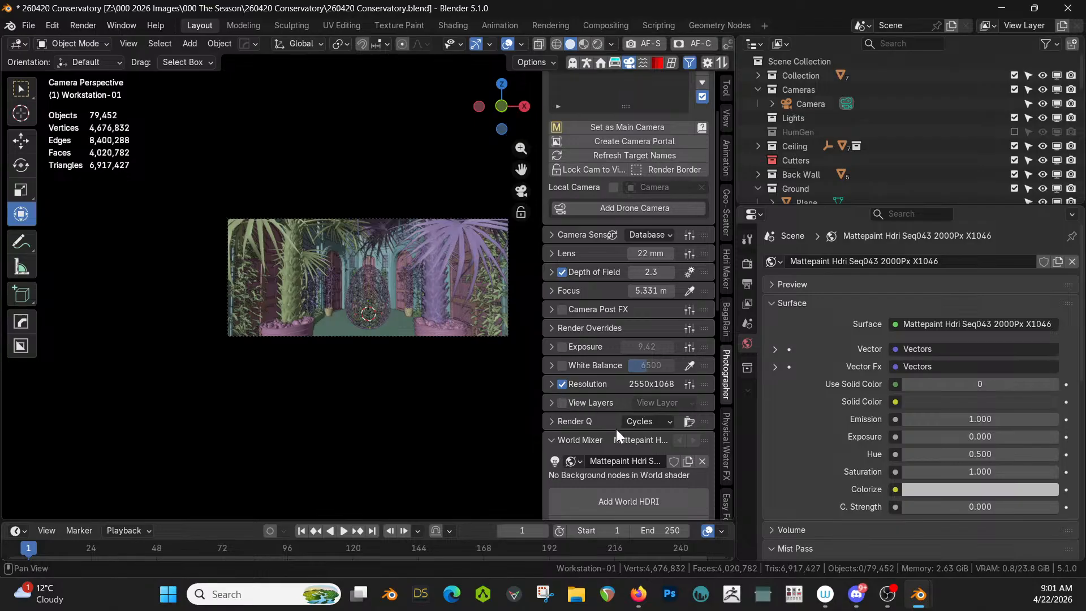
Step: Set the render queue's resolution percentage to 100% and save the file
{"action": "left_click", "coordinate": [550, 421]}
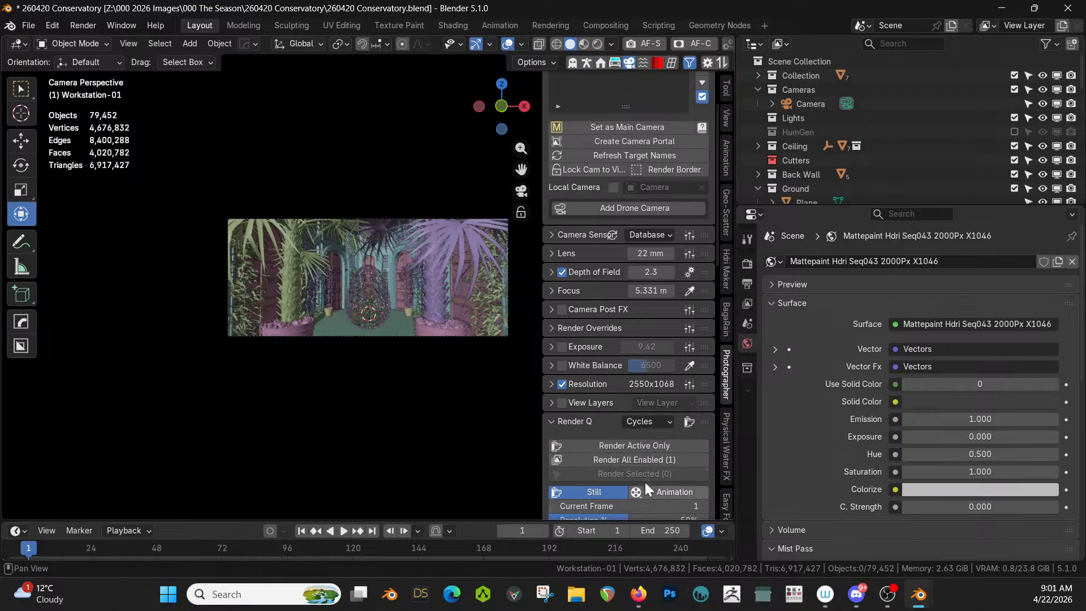
{"action": "scroll", "coordinate": [652, 469], "scroll_direction": "down", "scroll_amount": 4}
{"action": "left_click", "coordinate": [668, 435]}
{"action": "type", "text": "100"}
{"action": "key", "text": "Return"}
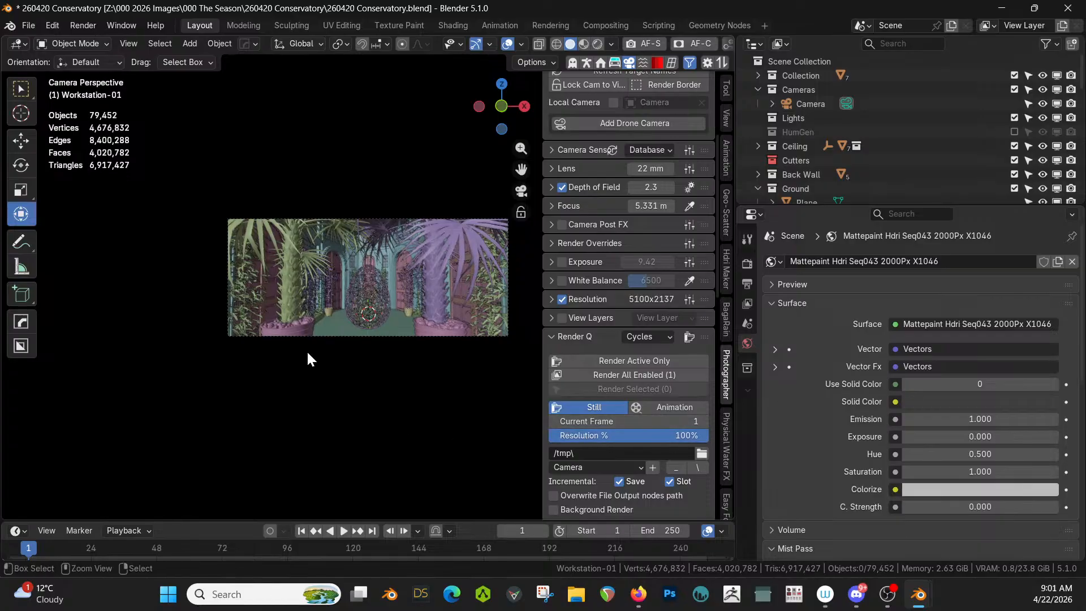
{"action": "key", "text": "grave"}
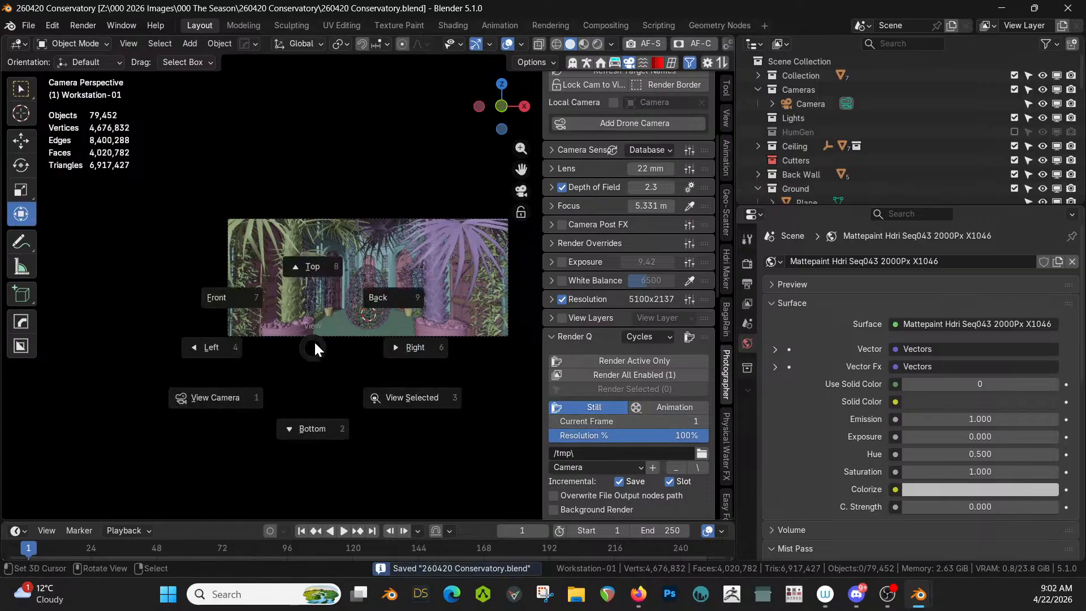
{"action": "key", "text": "Escape"}
Step: Select the marble floor and walk the camera to reframe the egg between the two potted palms
{"action": "left_click", "coordinate": [369, 359]}
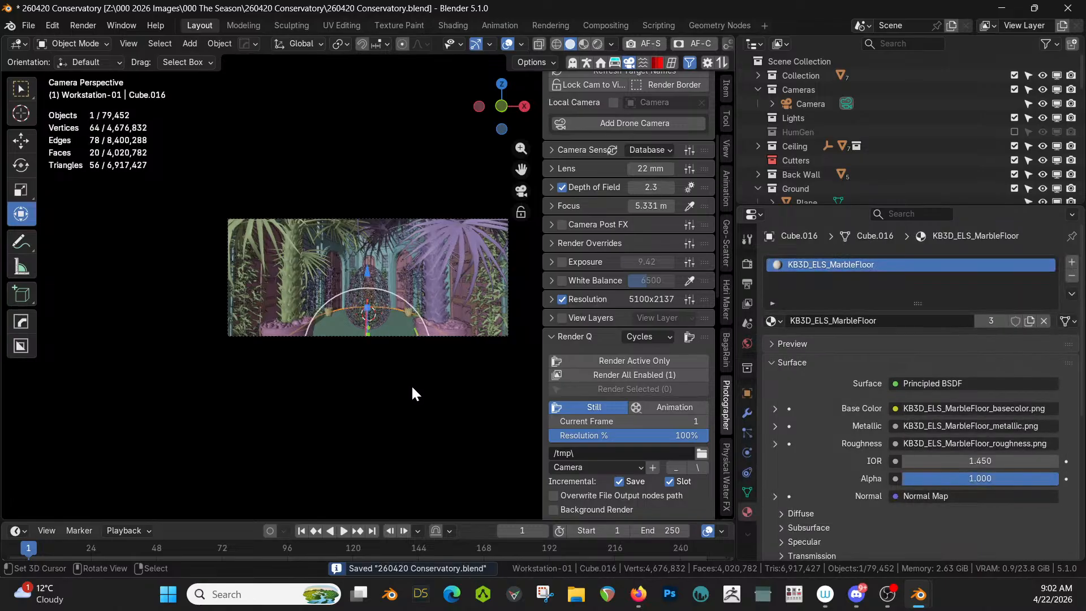
{"action": "key", "text": "shift+grave"}
{"action": "key", "text": "w"}
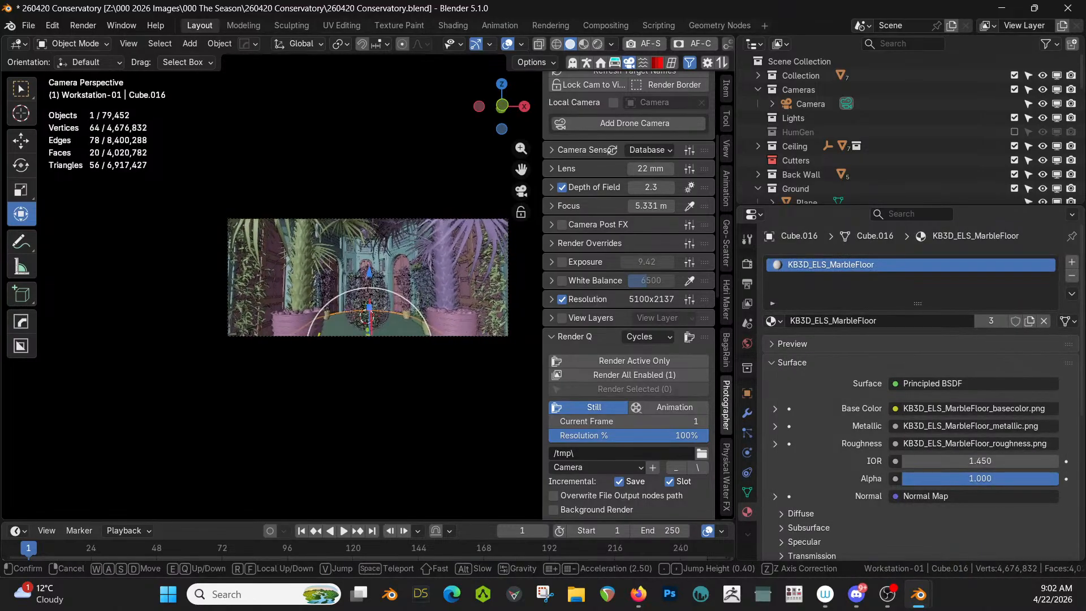
{"action": "left_click", "coordinate": [412, 385]}
Step: Switch the viewport to Rendered shading to check the camera composition, selecting the palm and then the marble floor
{"action": "key", "text": "z"}
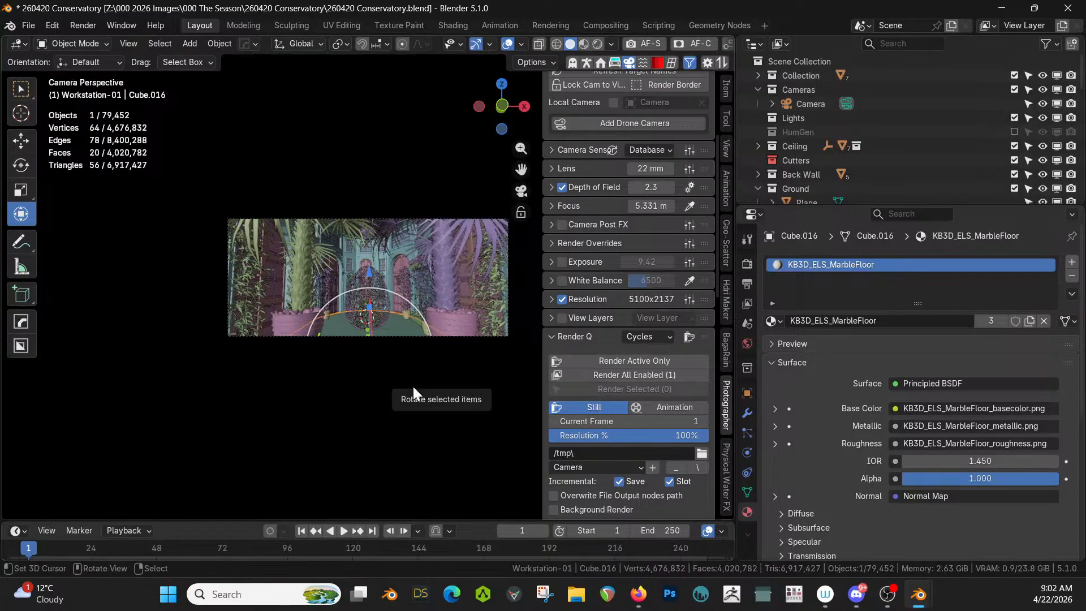
{"action": "key", "text": "8"}
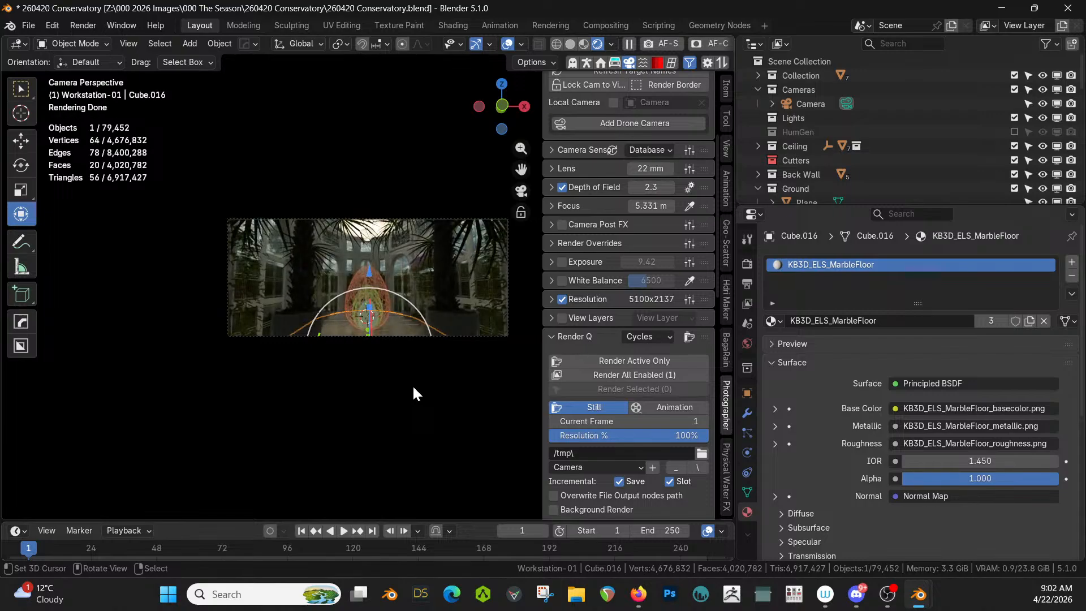
{"action": "left_click", "coordinate": [360, 142]}
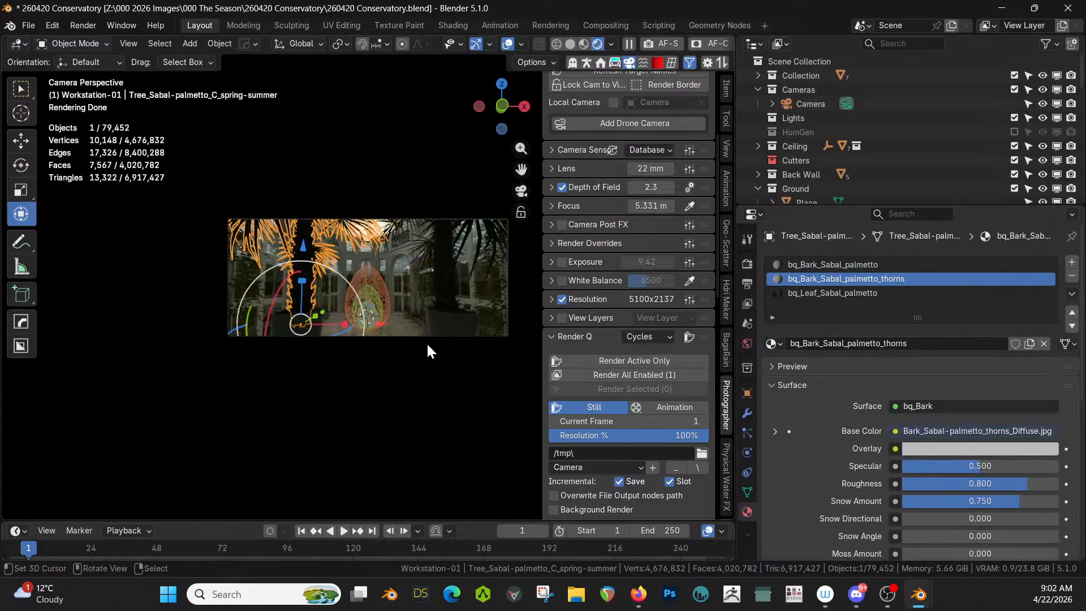
{"action": "scroll", "coordinate": [426, 341], "scroll_direction": "up", "scroll_amount": 3}
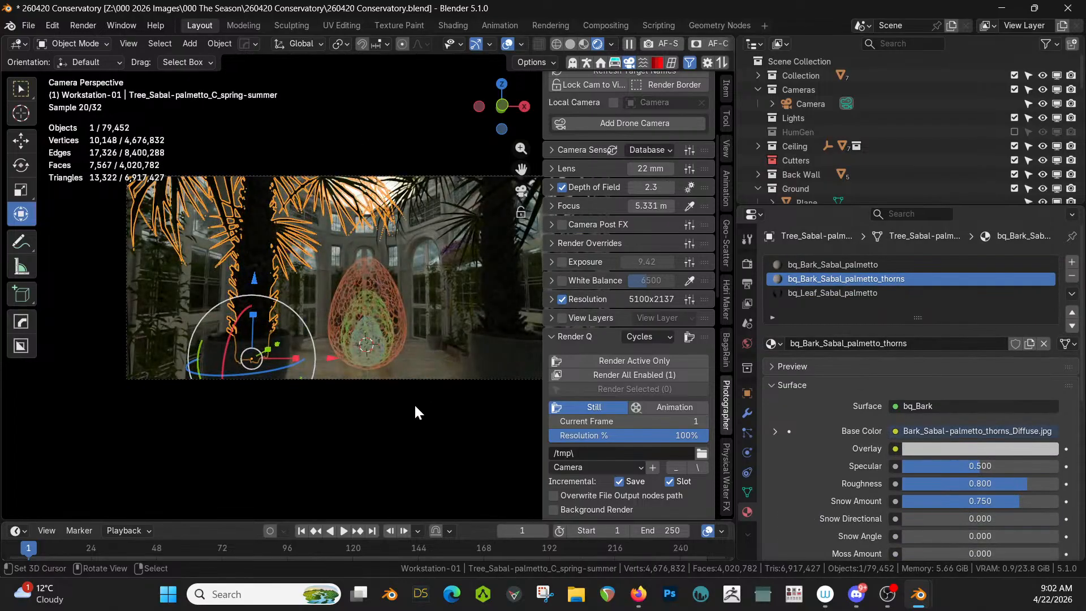
{"action": "left_click", "coordinate": [382, 415]}
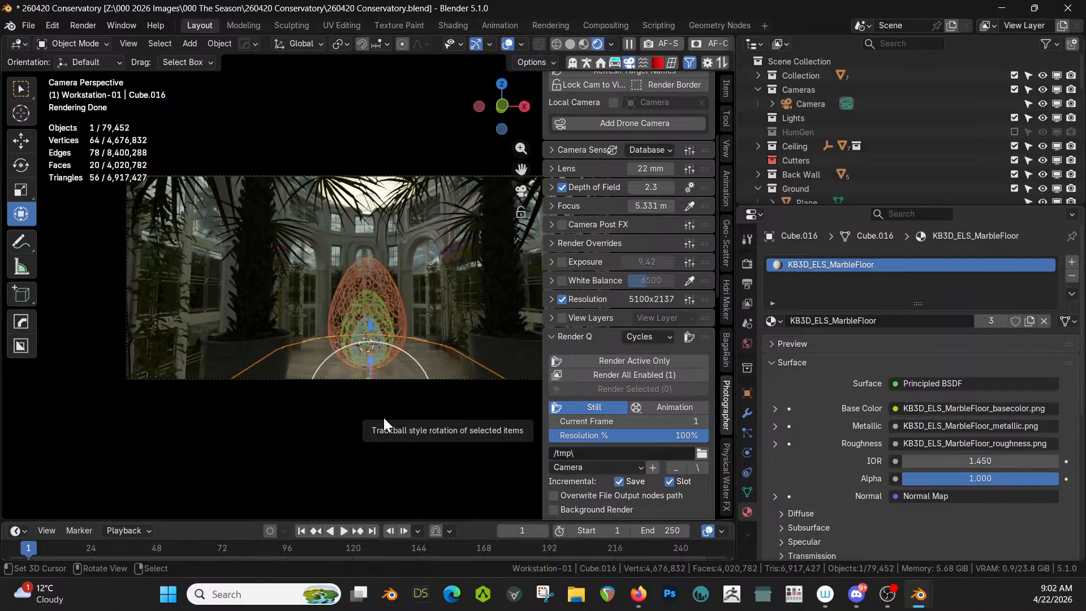